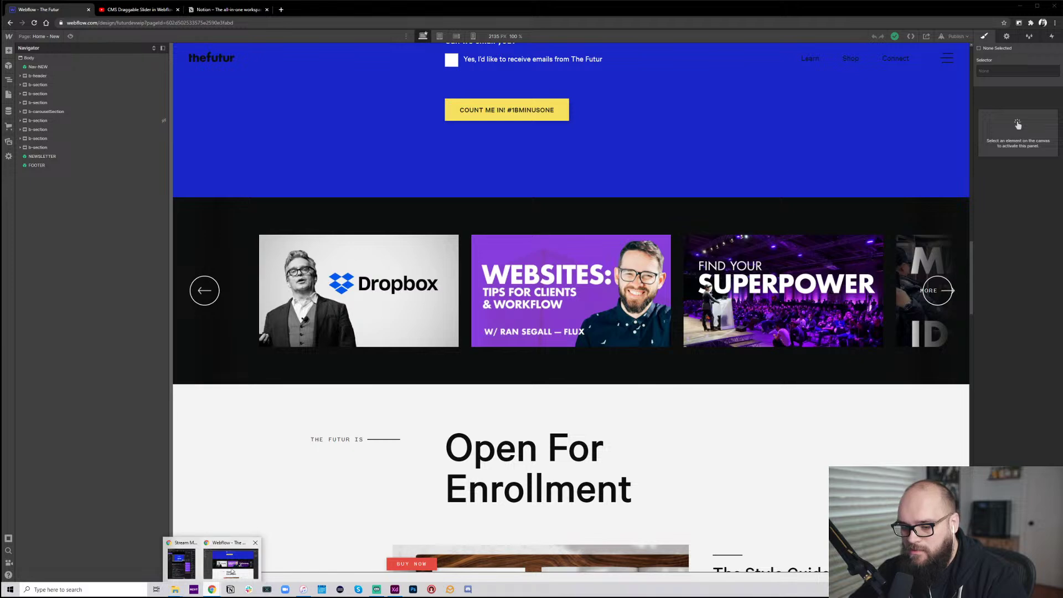
Switch to Adobe XD to examine the carousel rows in the Futur-Website-Desktop design, and return to the Webflow project in Chrome
click(395, 589)
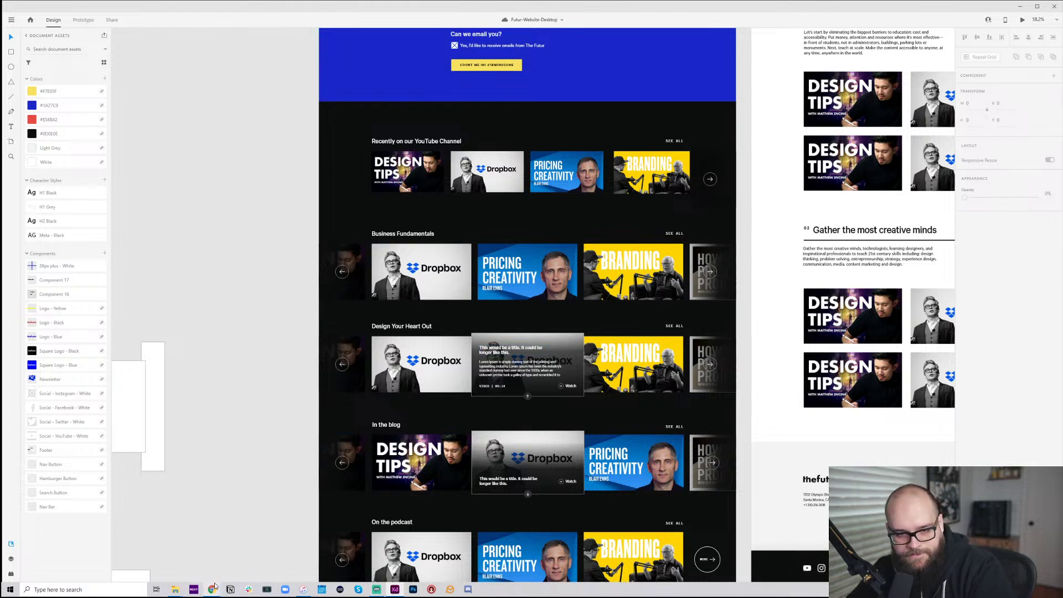
mouse_move(215, 586)
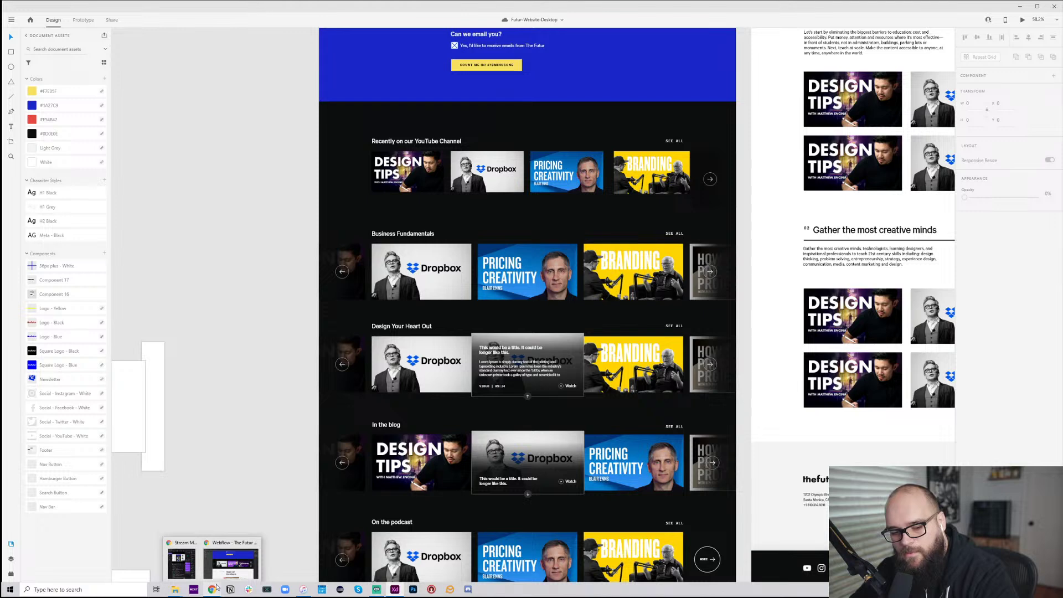
click(216, 588)
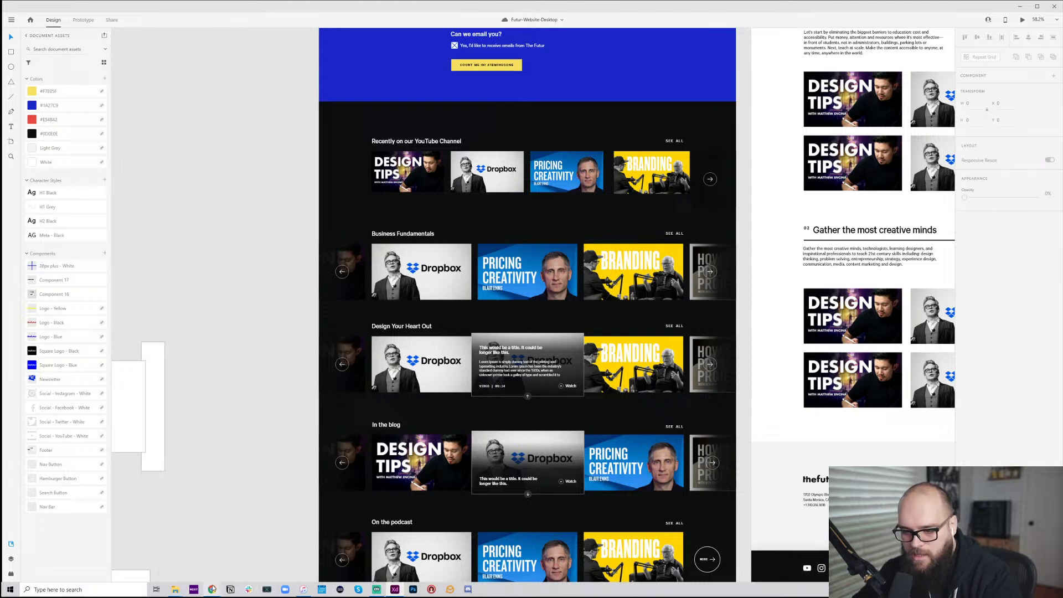
click(246, 557)
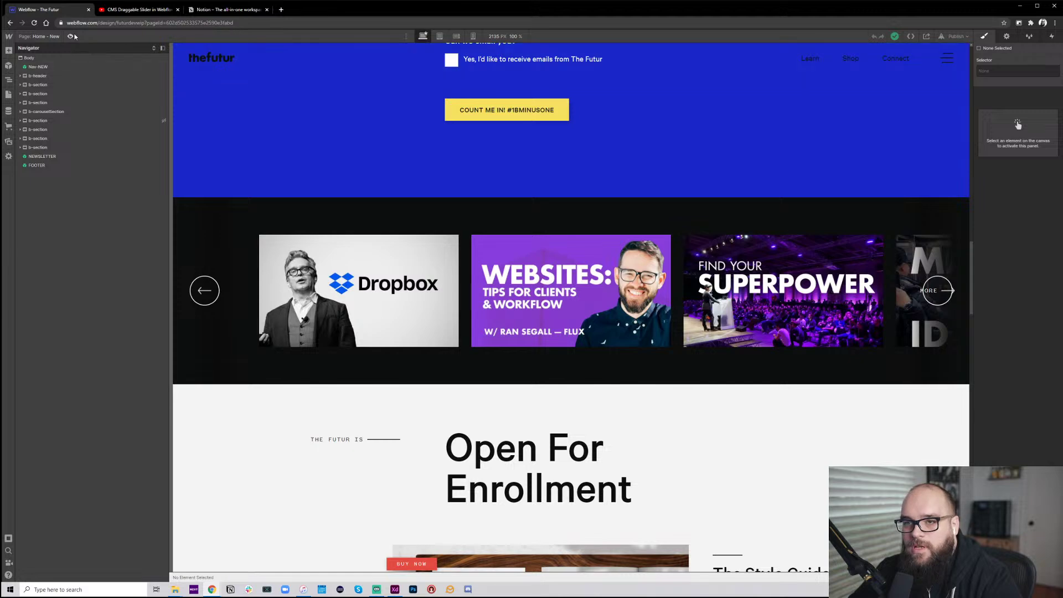
Preview the Home - New page and test the thumbnail carousel's forward and back arrows
key(ctrl+shift+p)
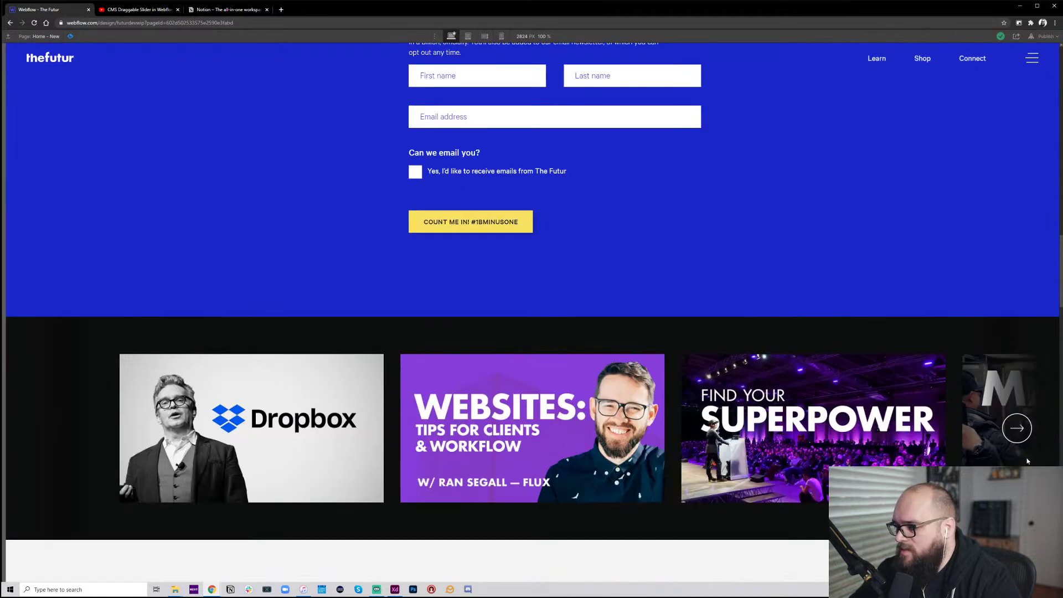
click(1021, 423)
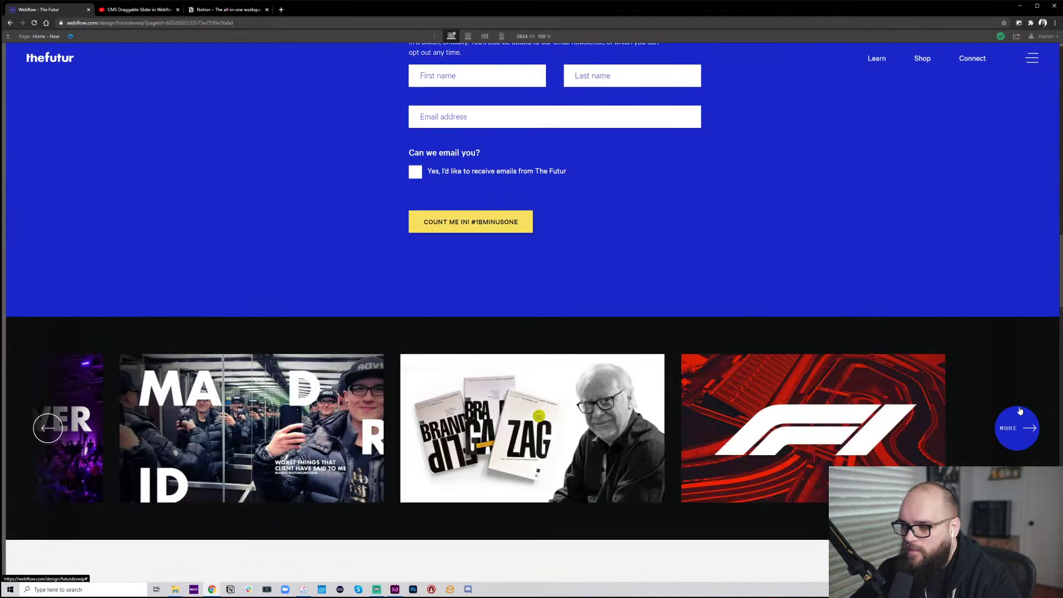
right_click(1021, 410)
click(642, 289)
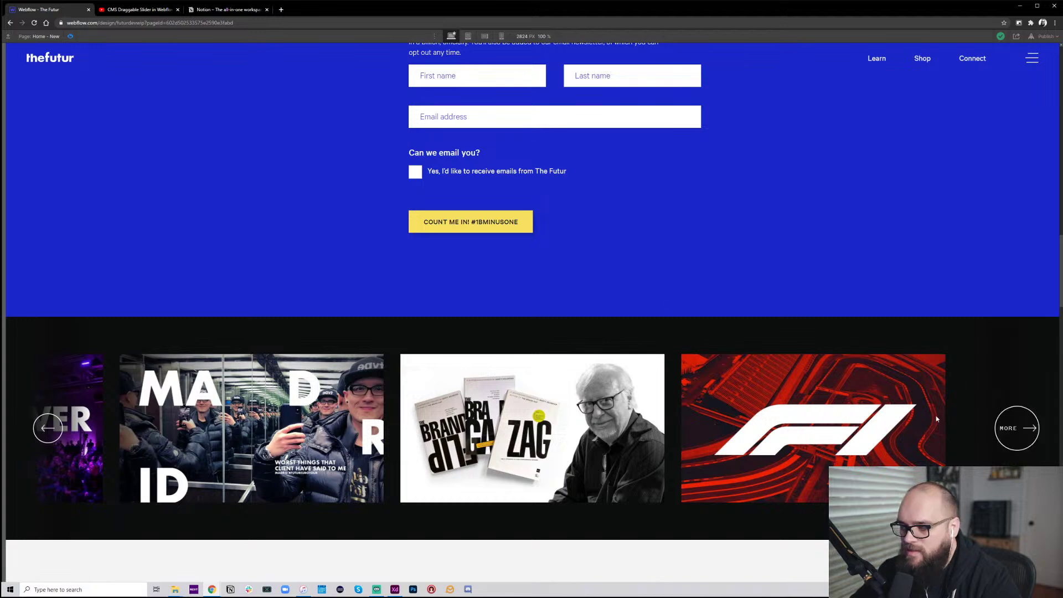
click(47, 427)
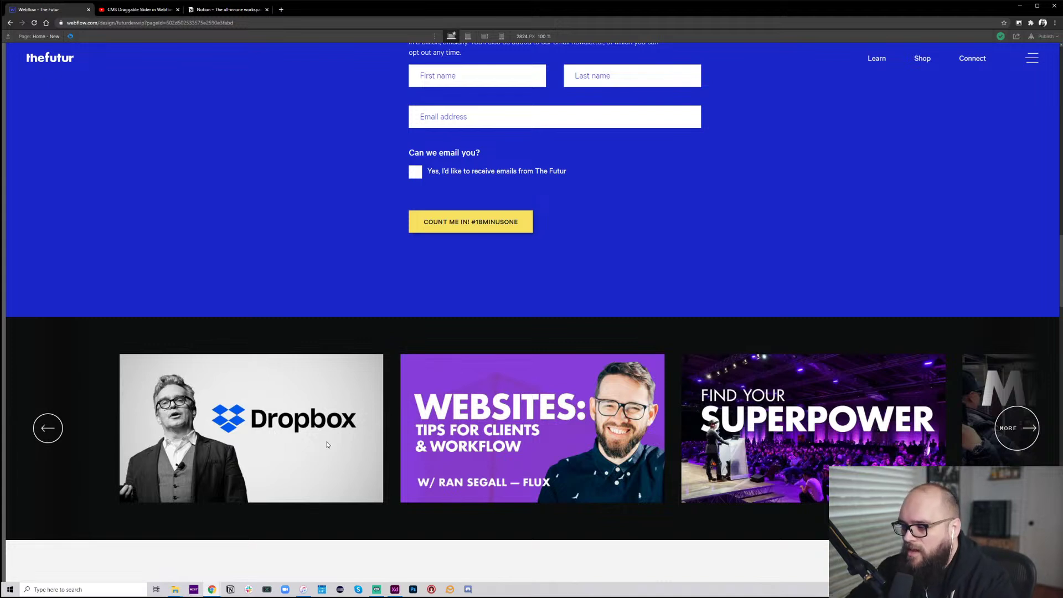
click(1010, 439)
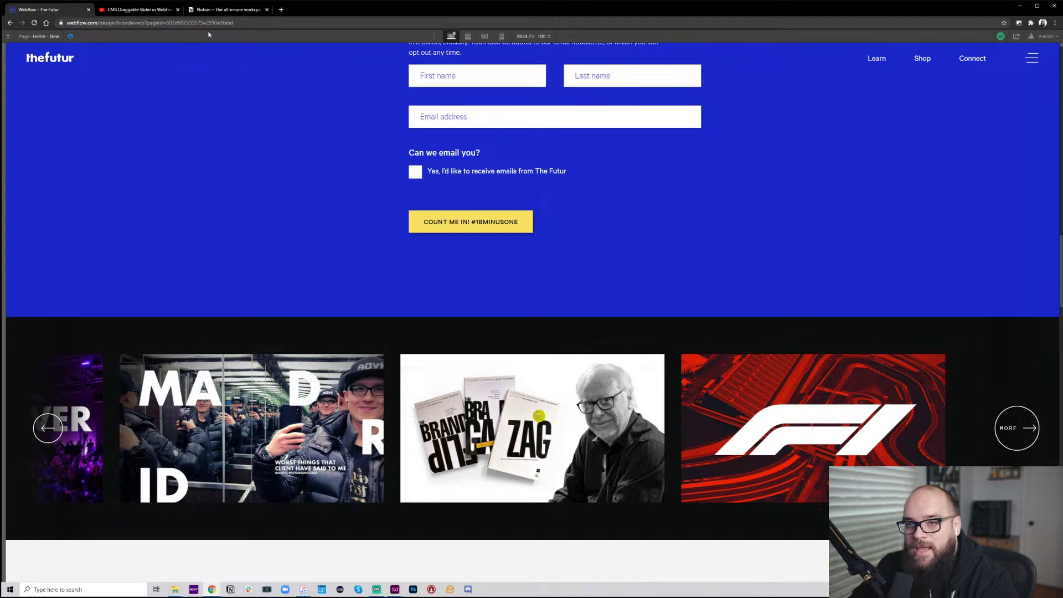
Switch to the YouTube tutorial "CMS Draggable Slider in Webflow" and examine the comment reply with the button code for multiple sliders
click(138, 9)
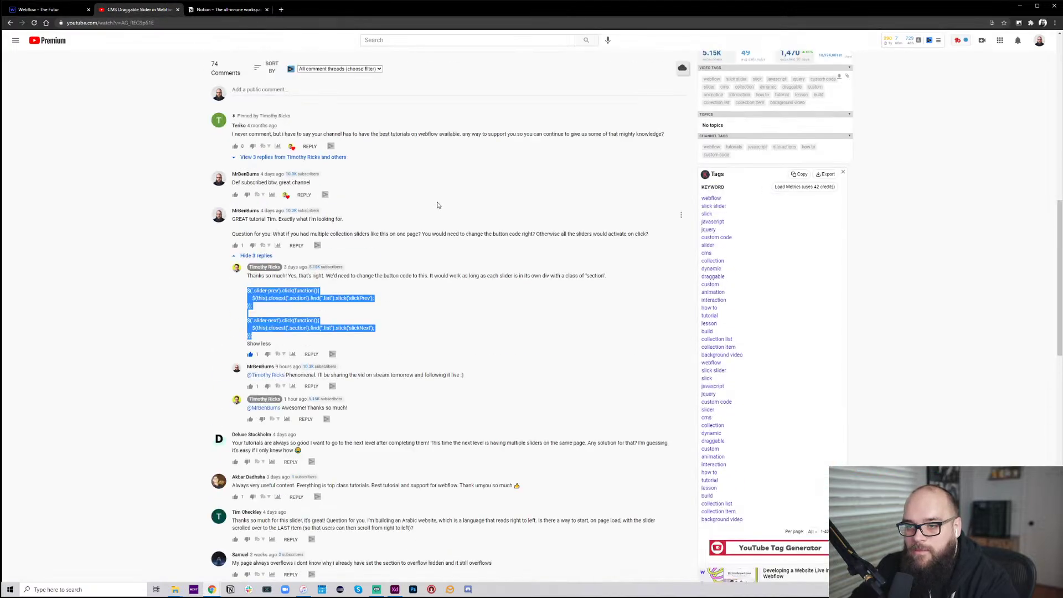
scroll(437, 205, up, 10)
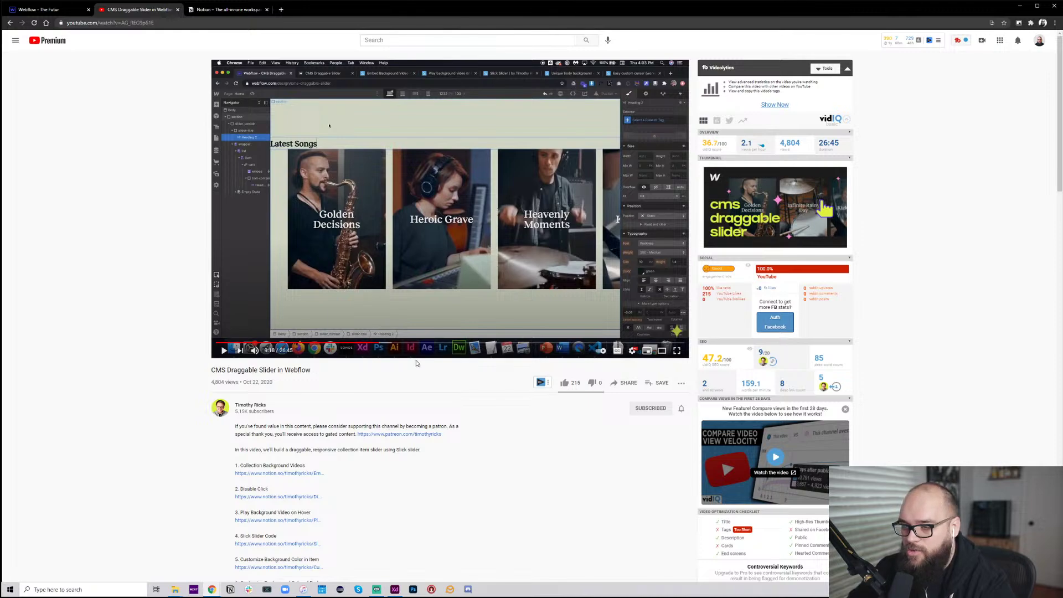
scroll(482, 402, down, 1)
scroll(482, 402, down, 15)
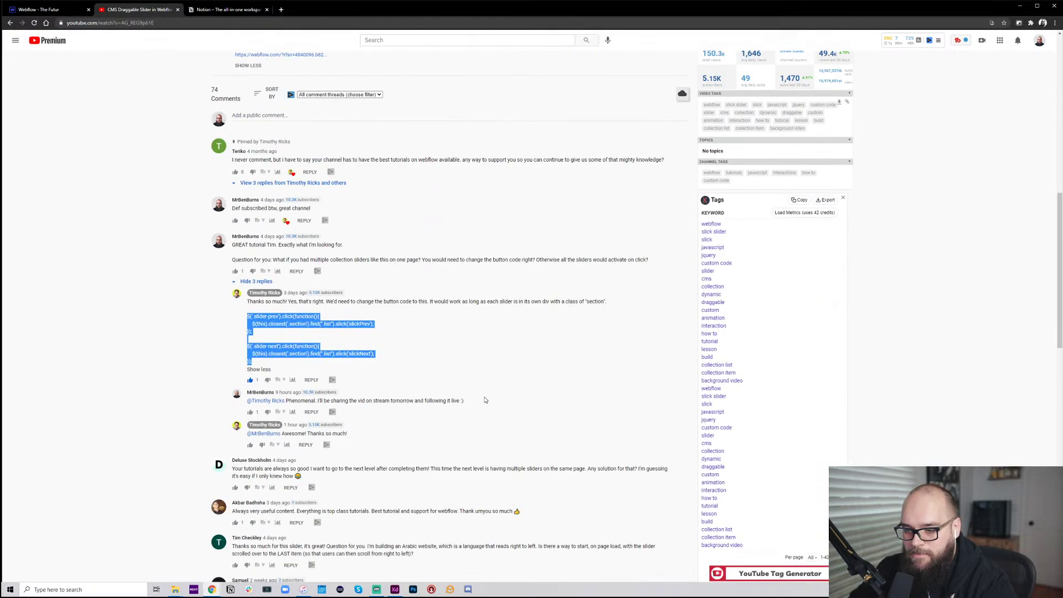
scroll(401, 347, up, 15)
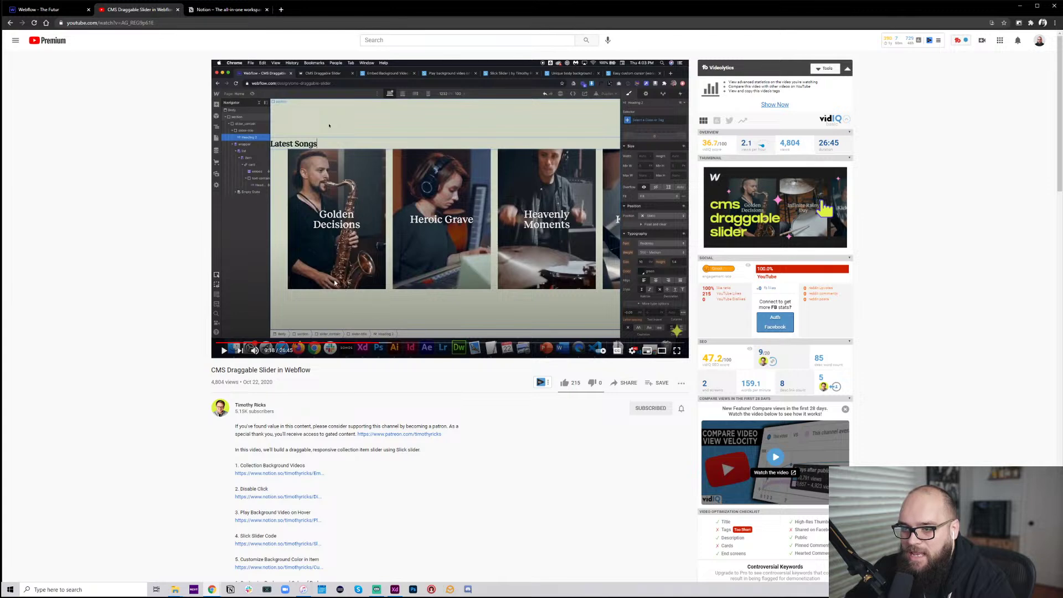
Skip the tutorial video ahead to about 20:28 to view the built slider, and look over the channel details
drag(468, 344, 576, 342)
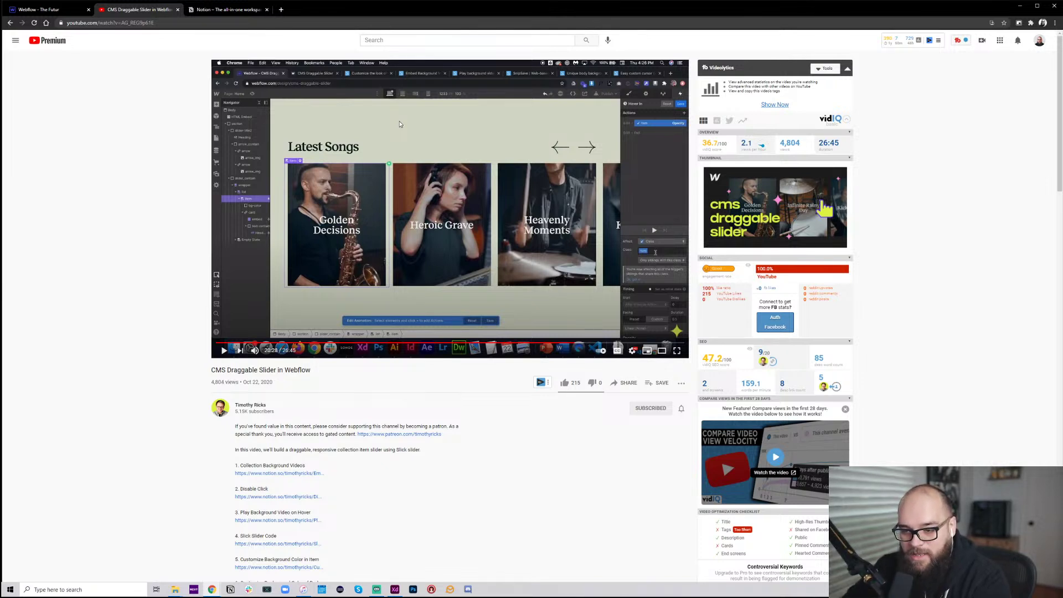
double_click(238, 412)
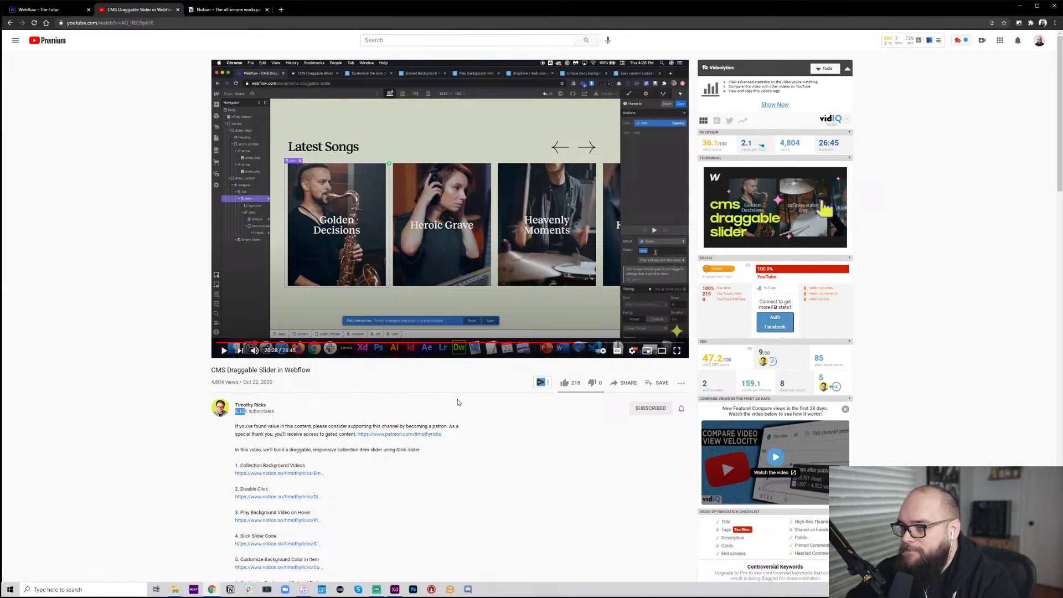
click(257, 412)
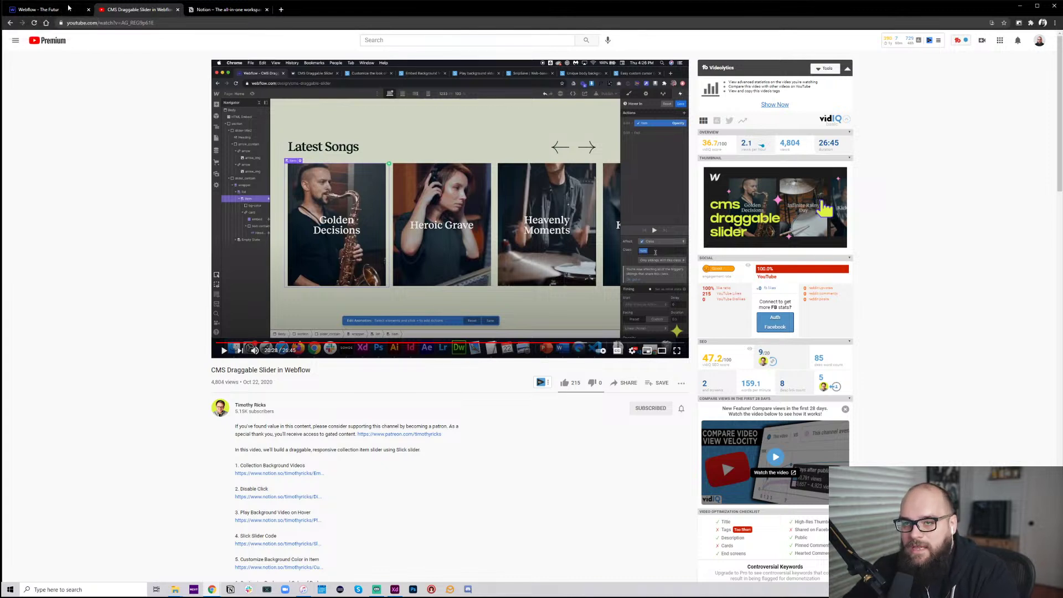
Examine the Slick Slider code on the Notion page, especially the slider-prev and slider-next click functions
click(233, 16)
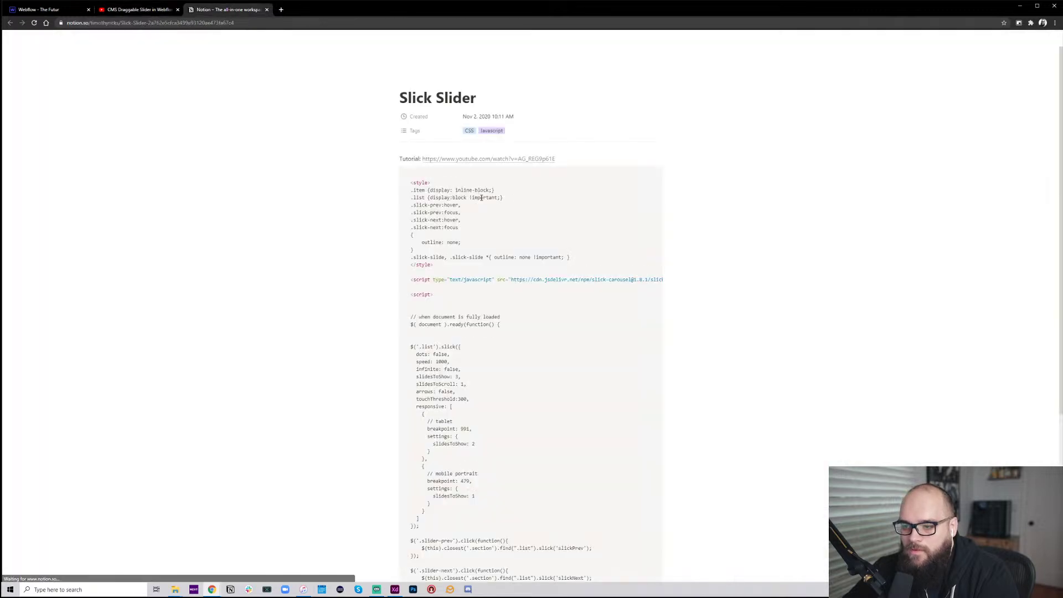
scroll(504, 353, down, 3)
scroll(504, 353, down, 1)
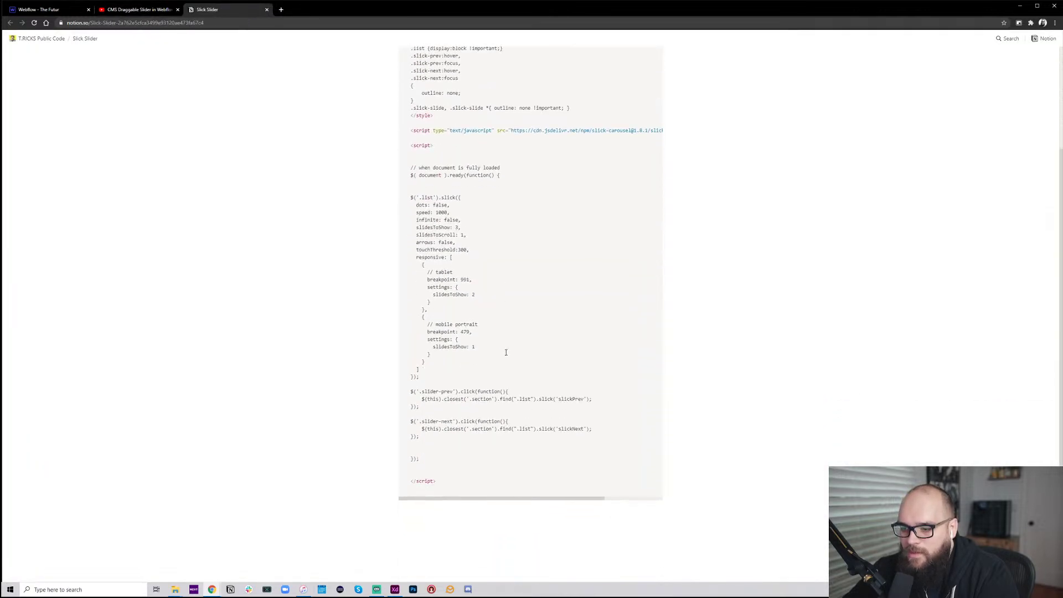
scroll(510, 352, up, 3)
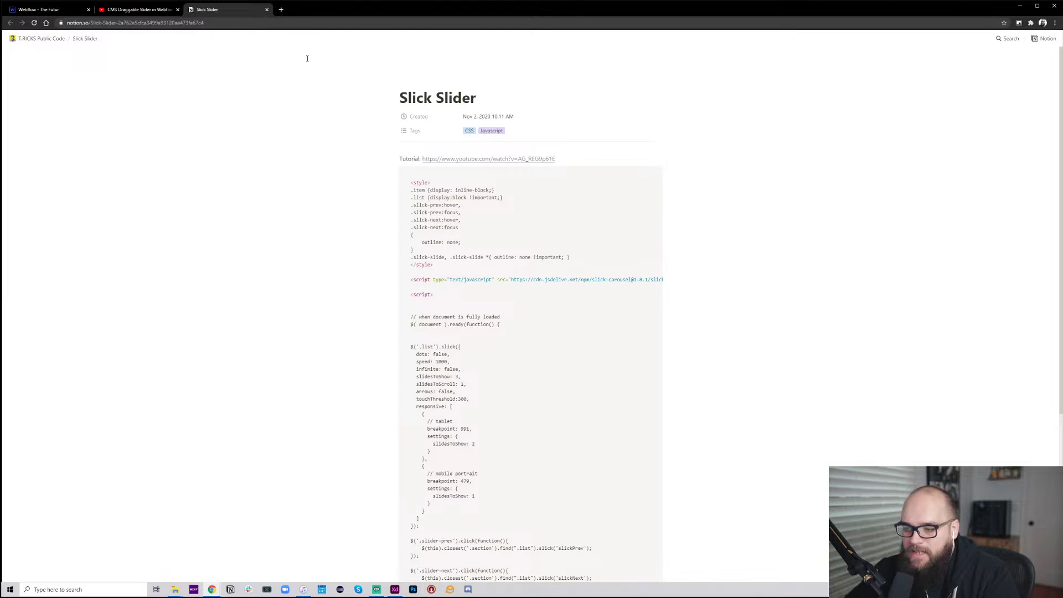
scroll(510, 278, down, 3)
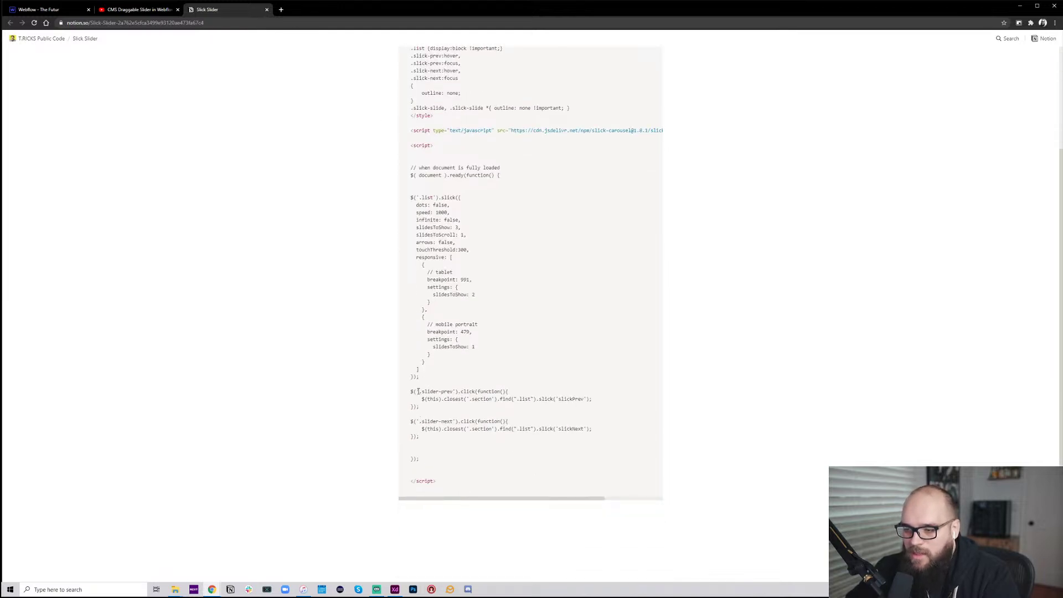
drag(414, 392, 524, 404)
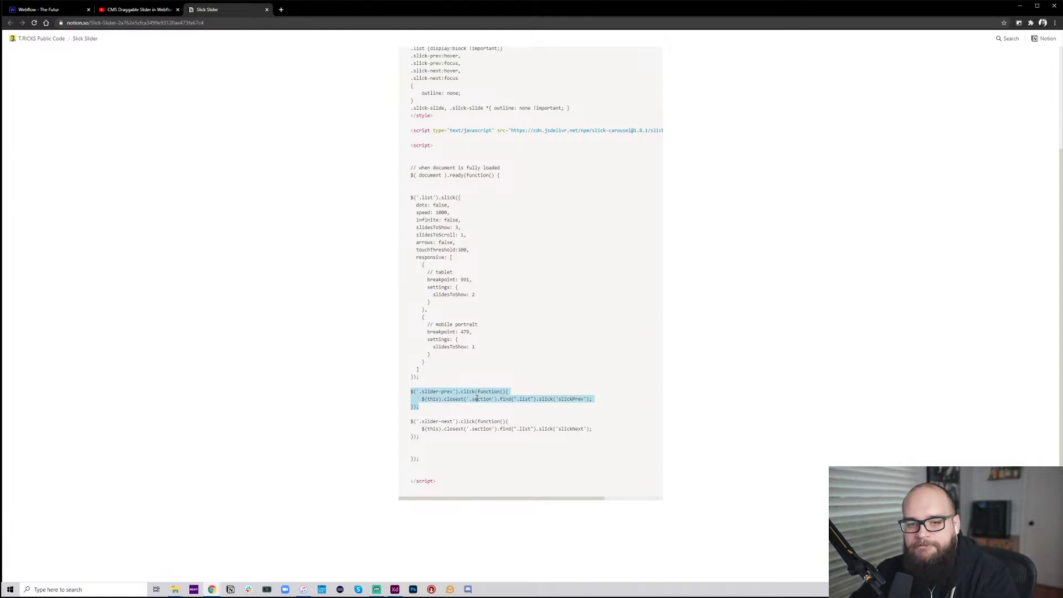
click(605, 353)
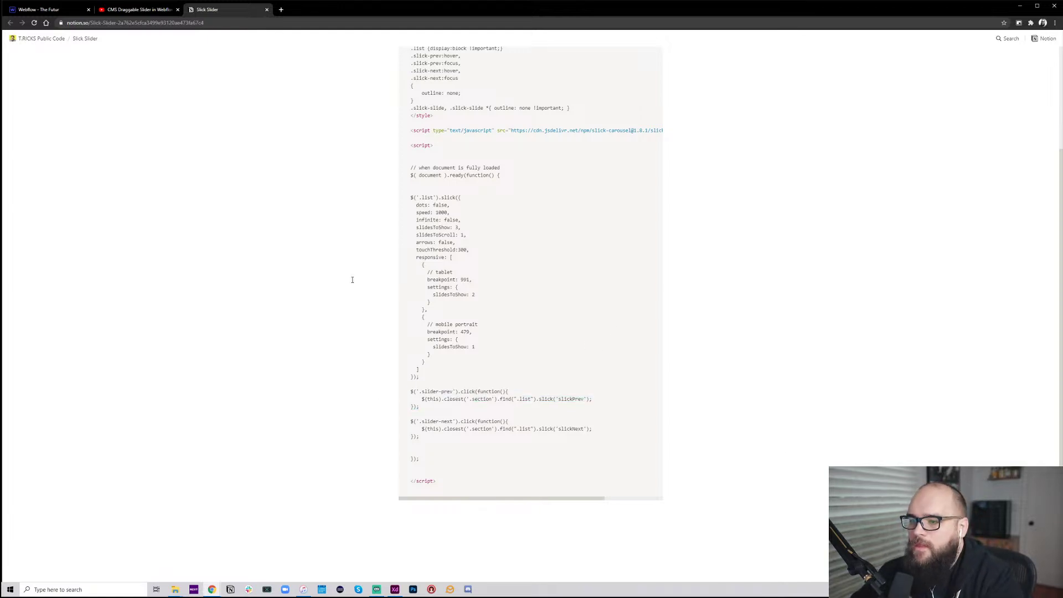
scroll(352, 280, up, 3)
Return to the slider tutorial video, rewind it to the beginning, and play its opening up to 0:17
click(138, 9)
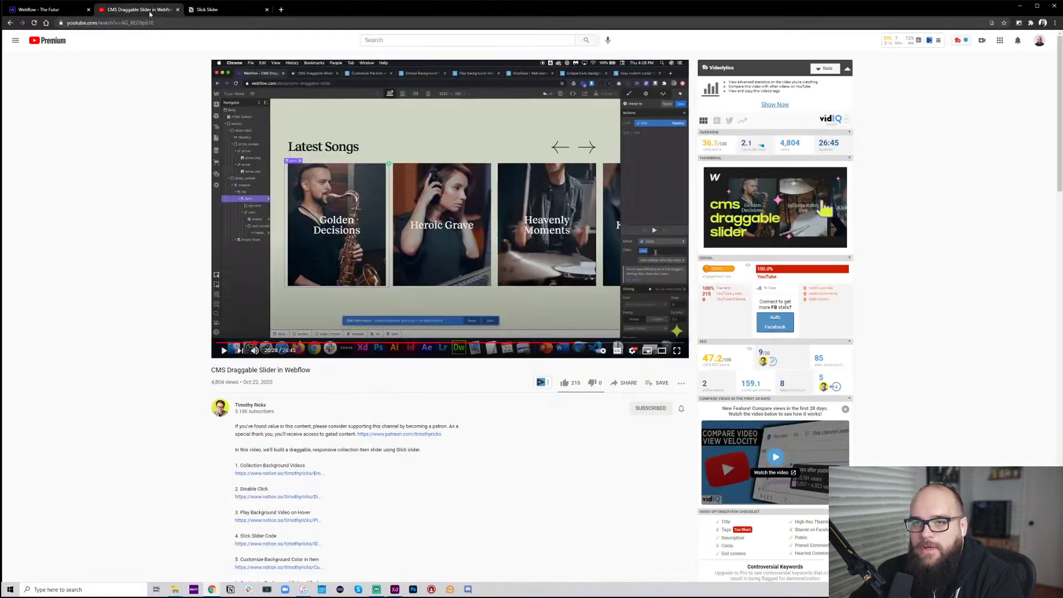
click(221, 345)
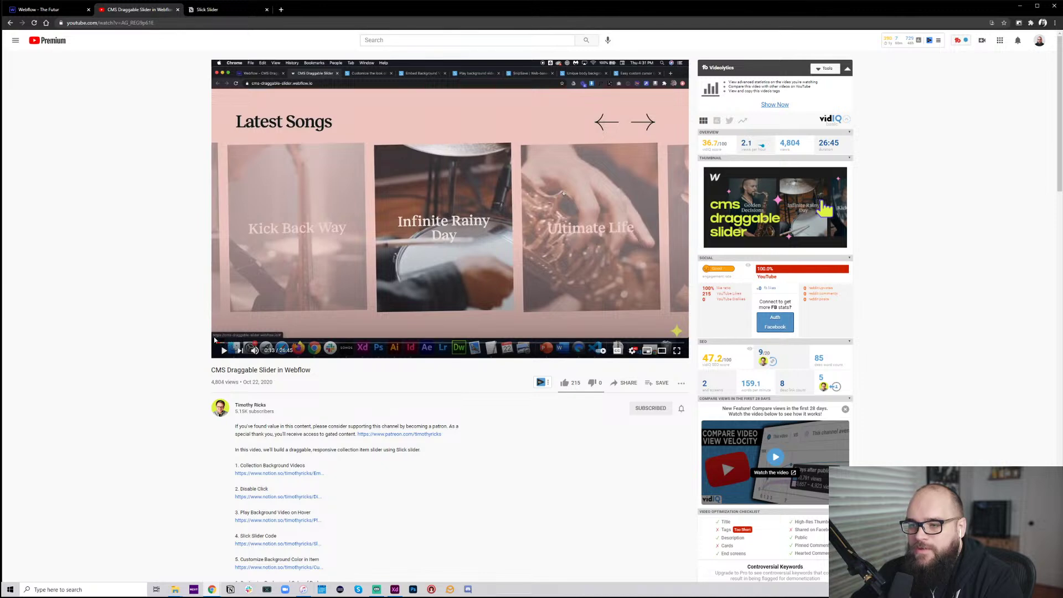
click(216, 344)
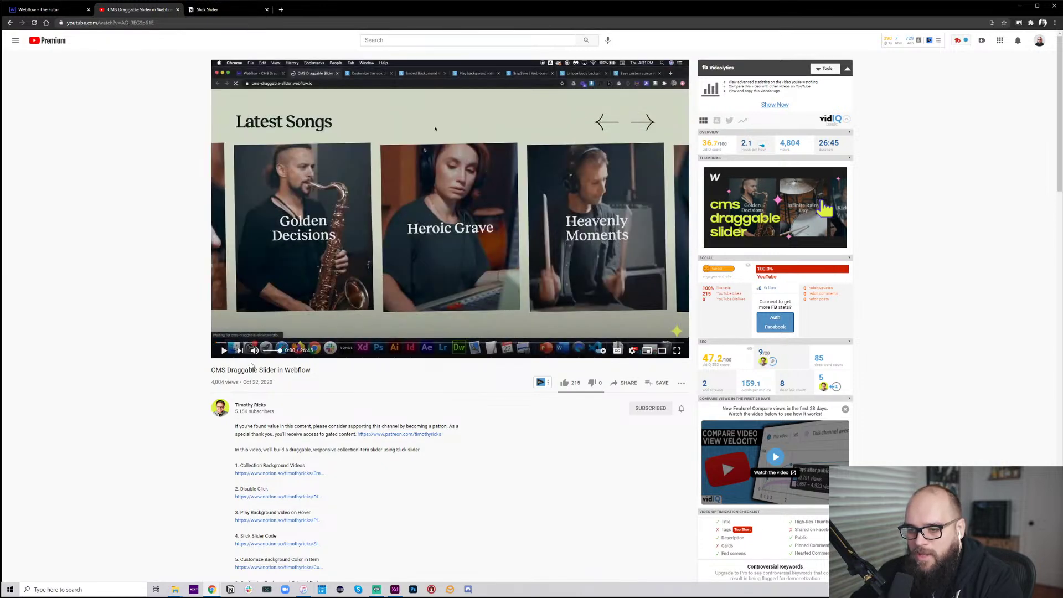
click(224, 351)
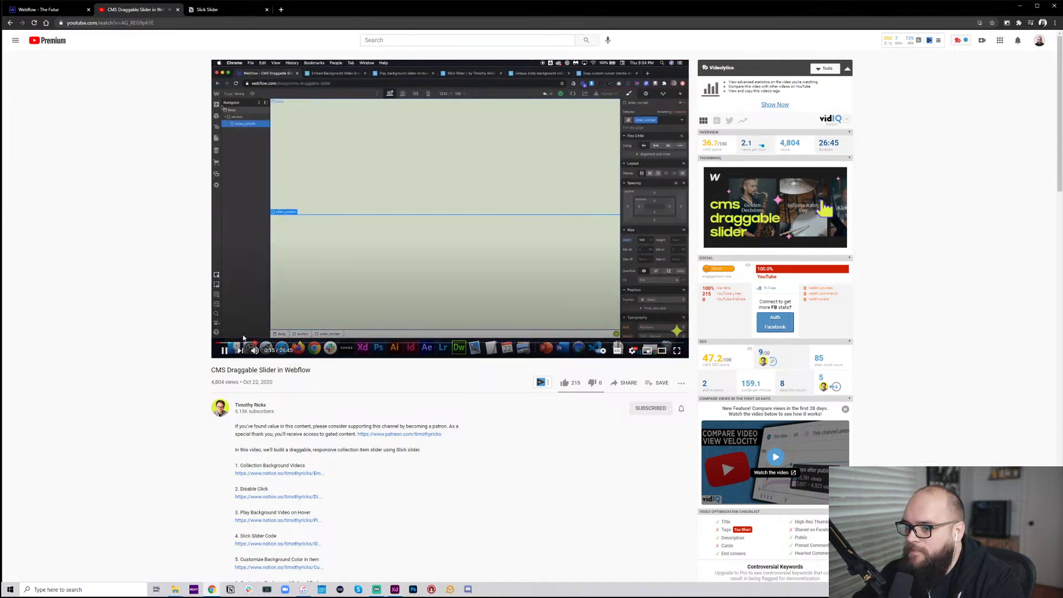
mouse_move(227, 350)
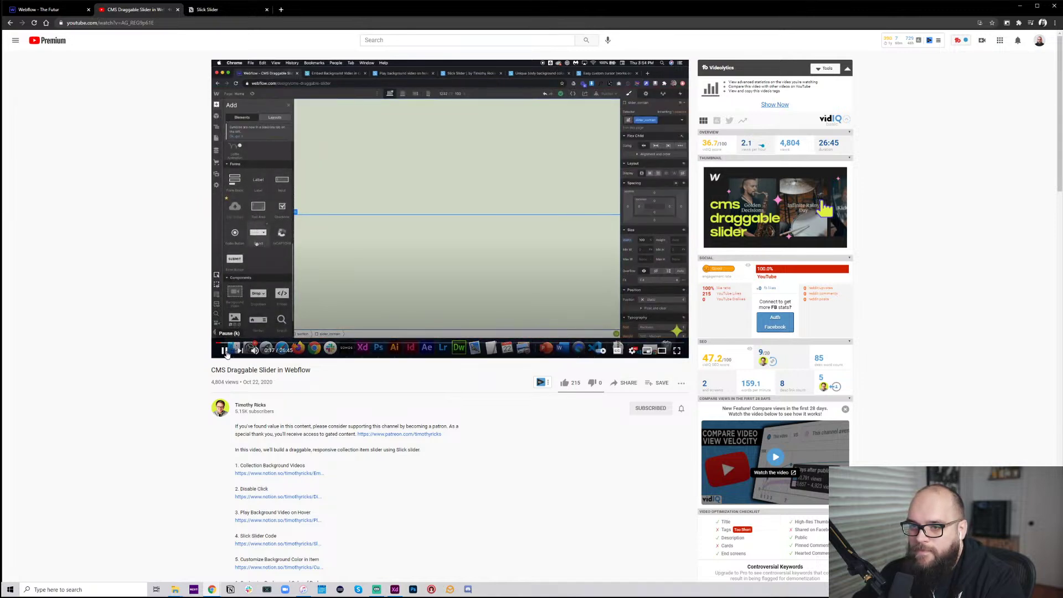
click(227, 350)
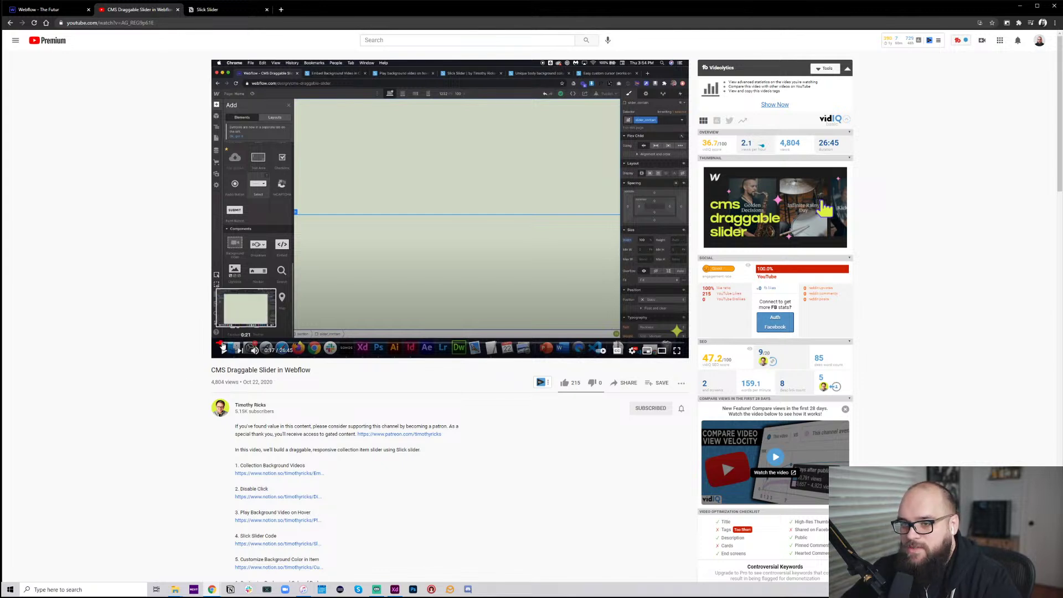
Enlarge the video to theater mode and skip through the collection list and card setup up to 3:25
click(661, 351)
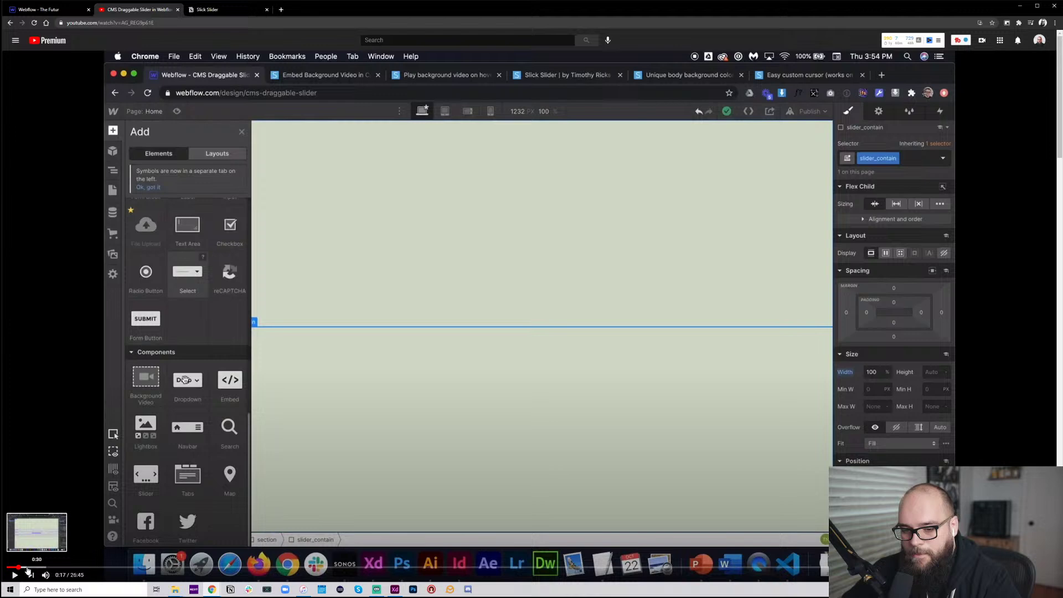
click(26, 568)
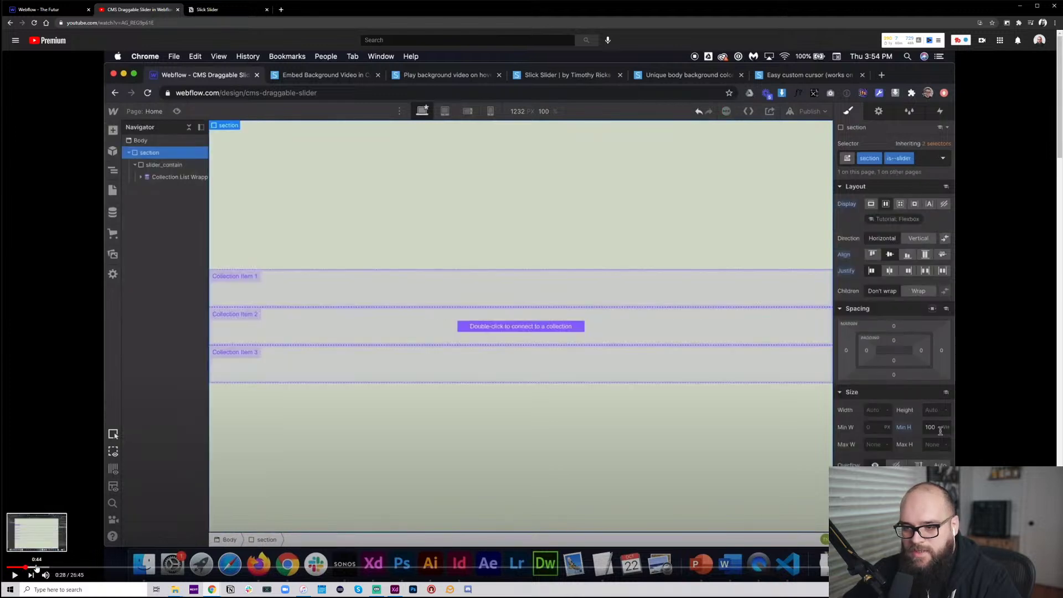
click(50, 568)
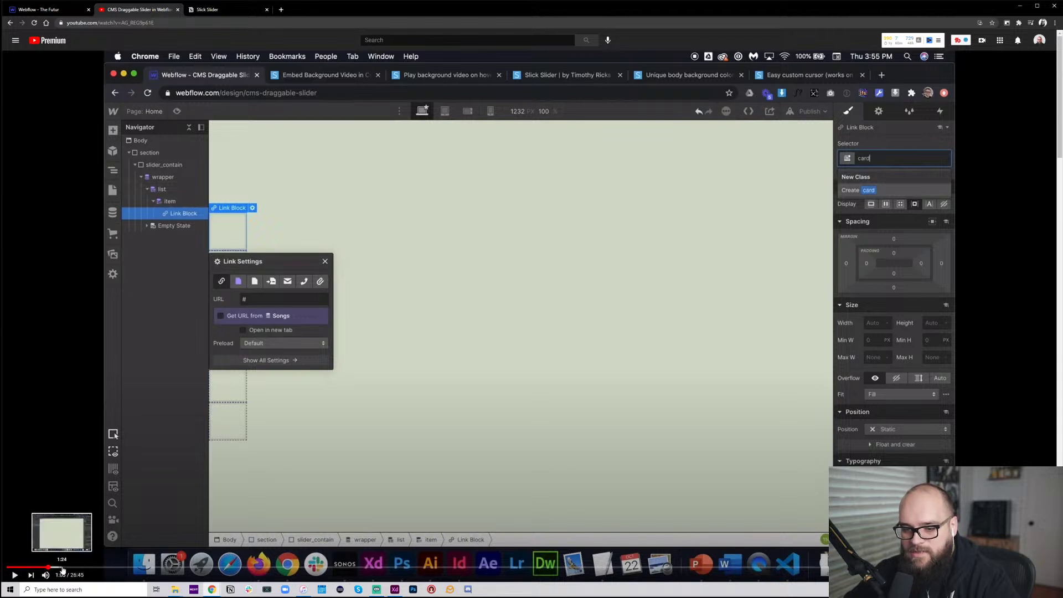
click(65, 567)
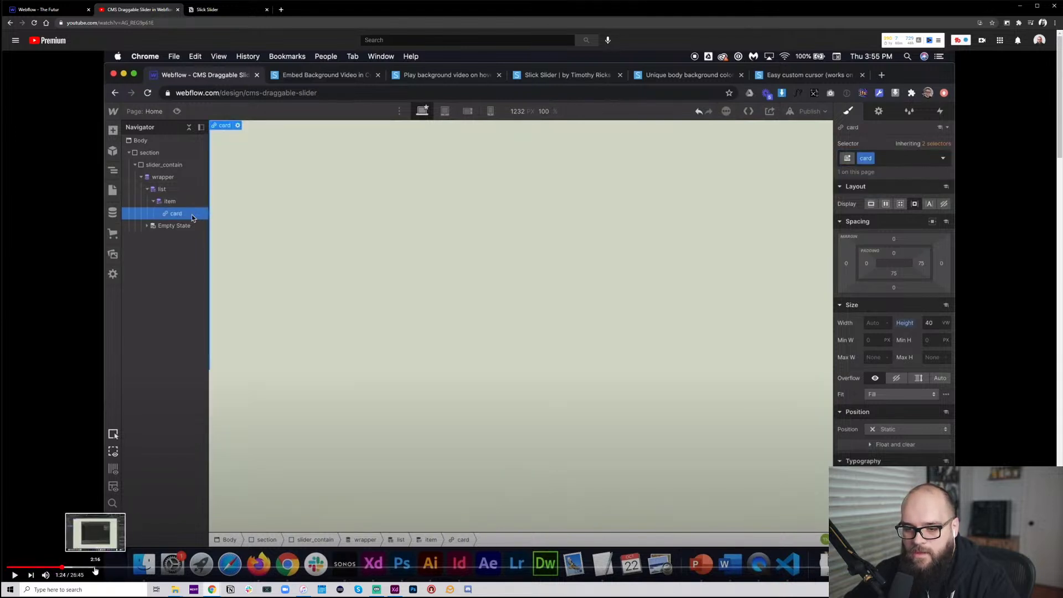
click(89, 567)
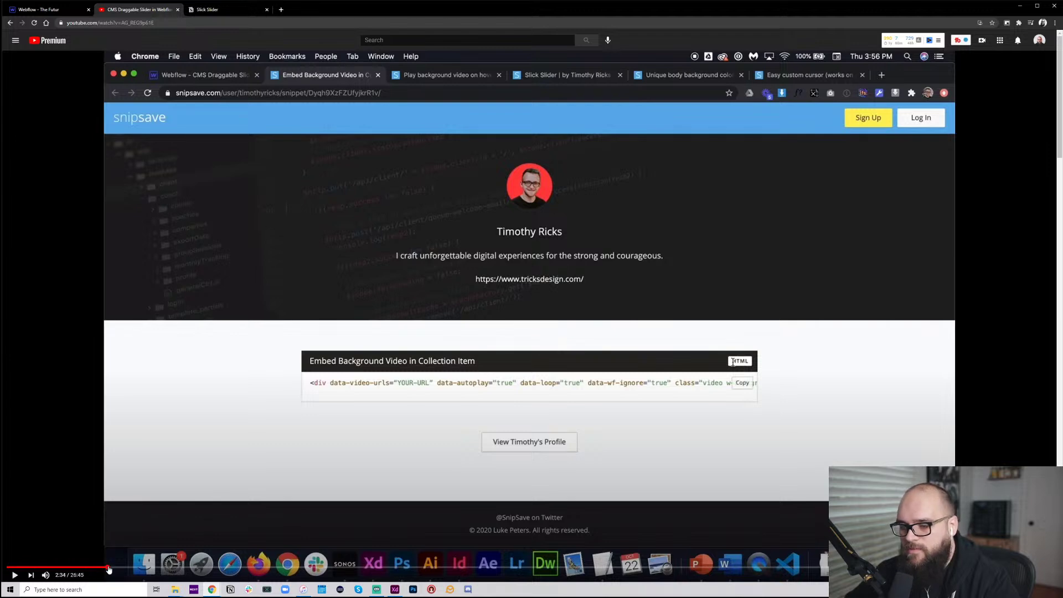
click(120, 568)
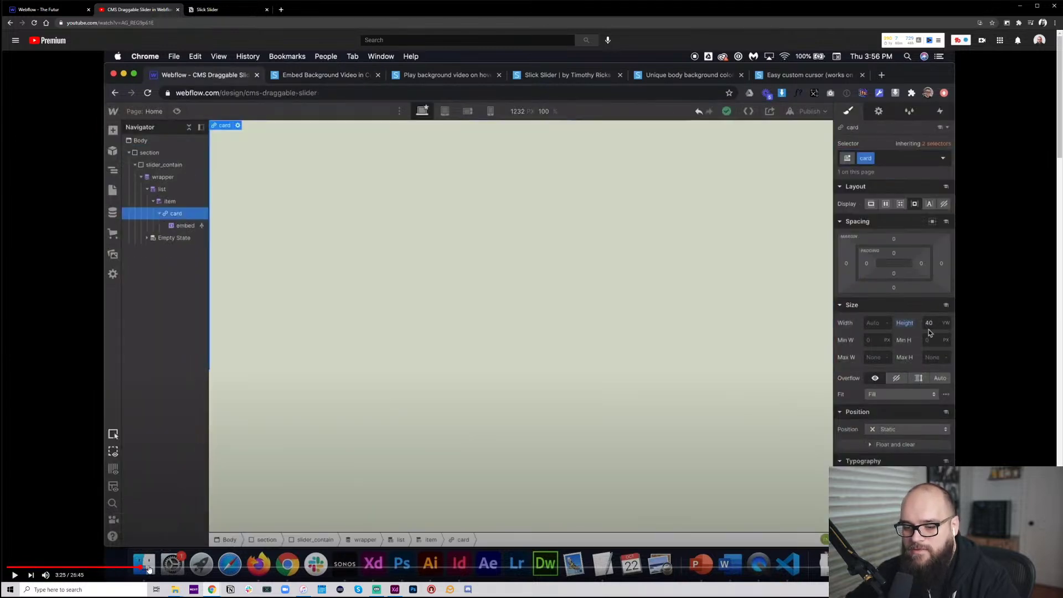
click(141, 567)
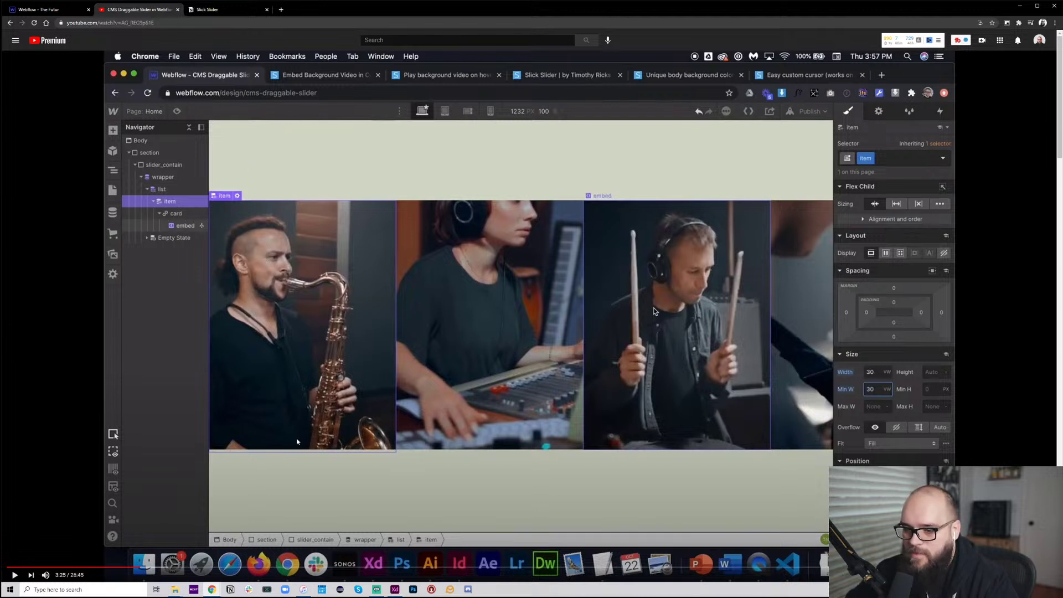
Skip through the video's text overlay, card spacing and list padding parts up to the custom code part at 7:06
click(166, 568)
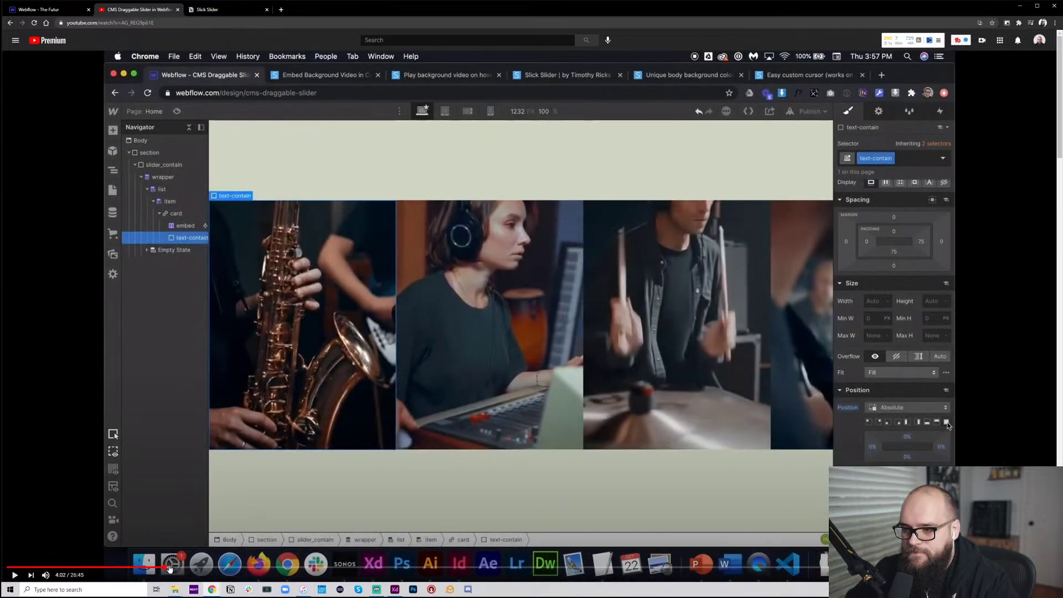
click(172, 567)
click(176, 567)
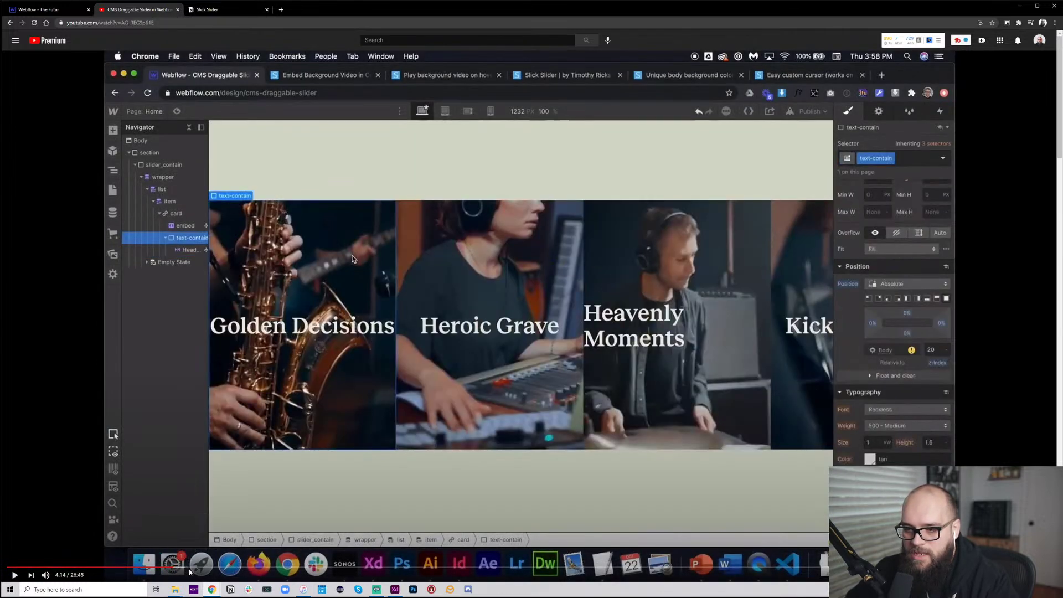
click(198, 568)
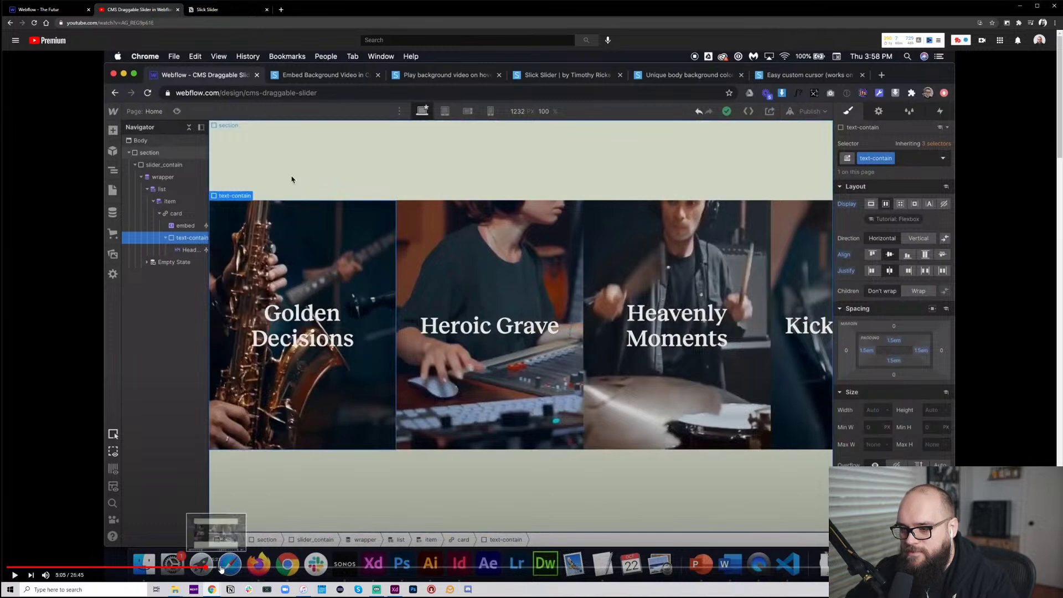
click(208, 568)
click(217, 568)
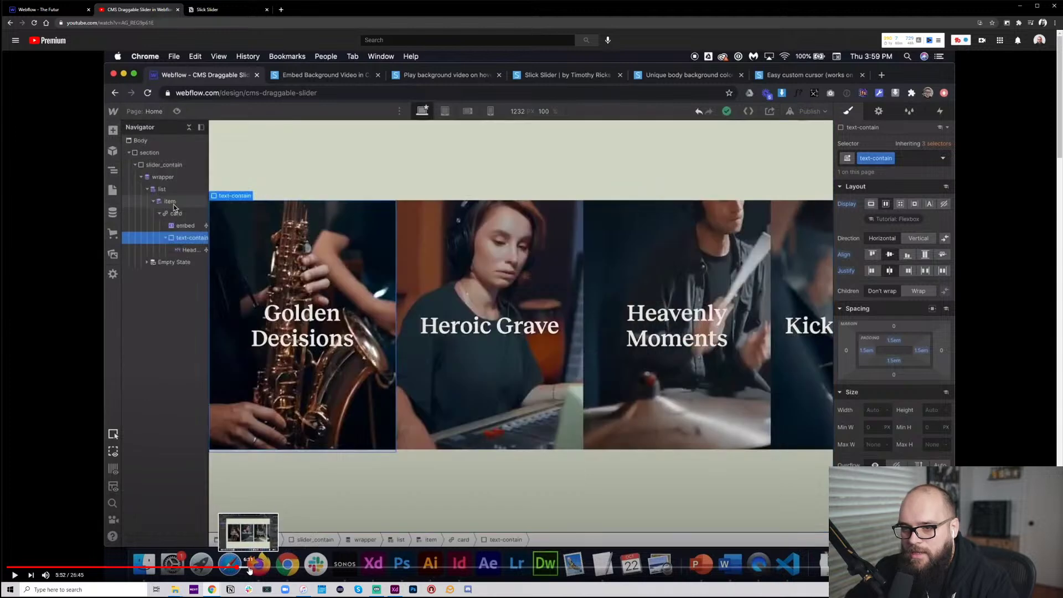
click(247, 567)
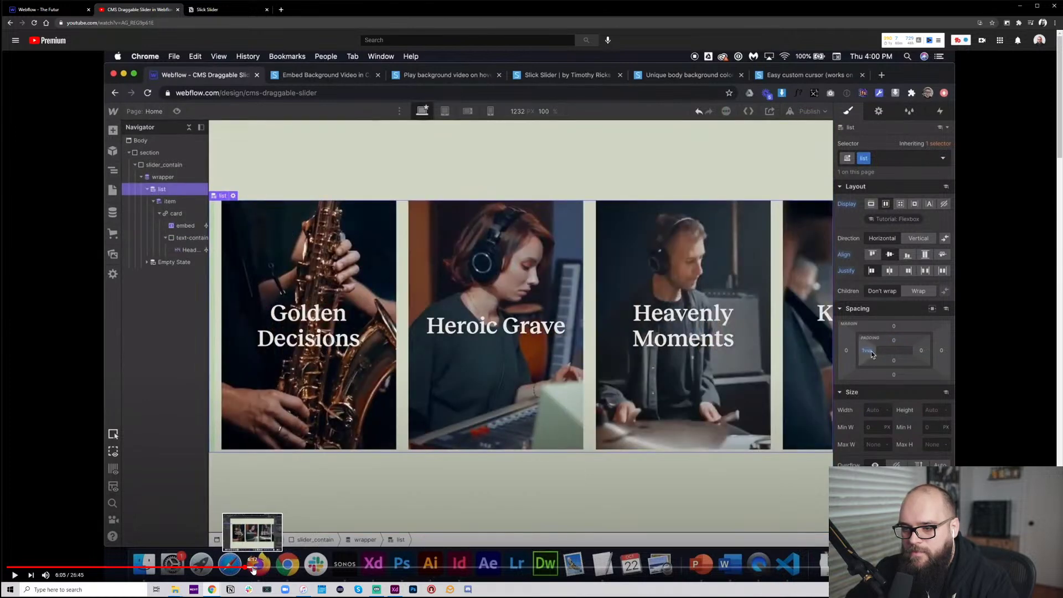
click(264, 568)
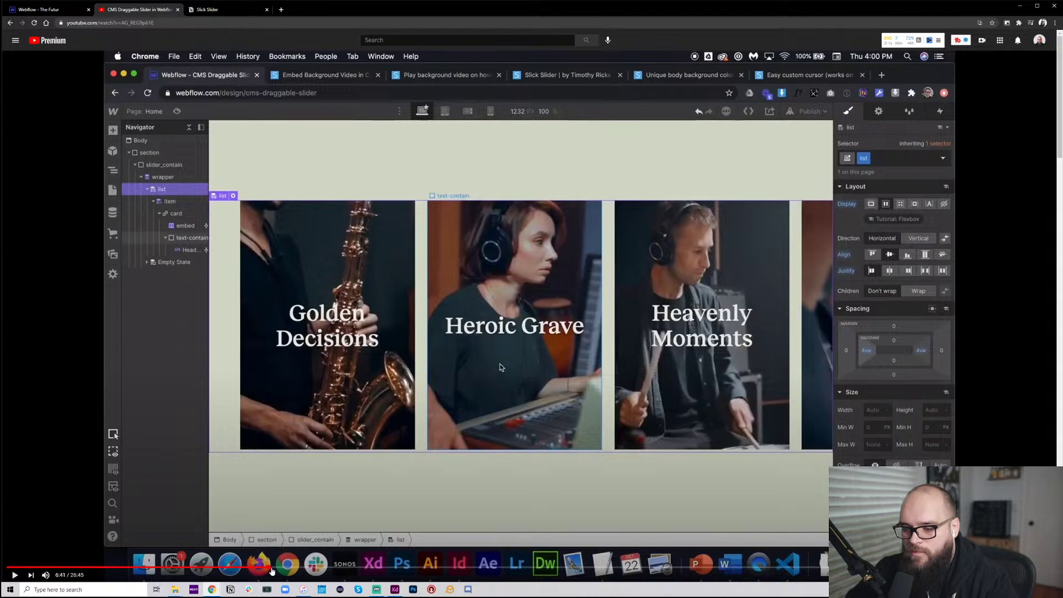
click(278, 568)
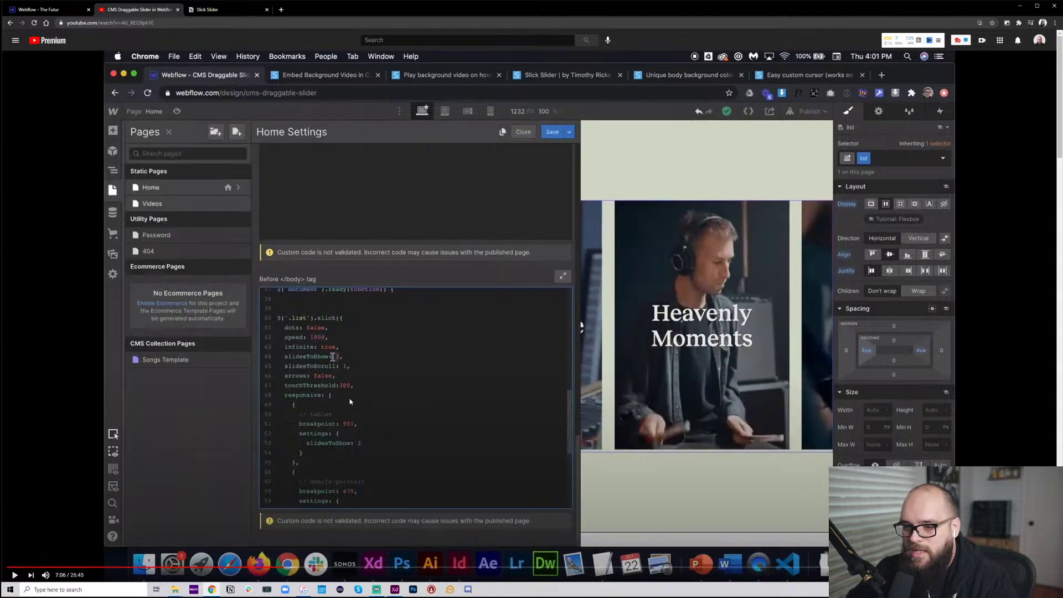
Rewind the tutorial video to 6:29 and play the explanation of the Slick slider settings code up to 6:55
click(271, 568)
click(268, 567)
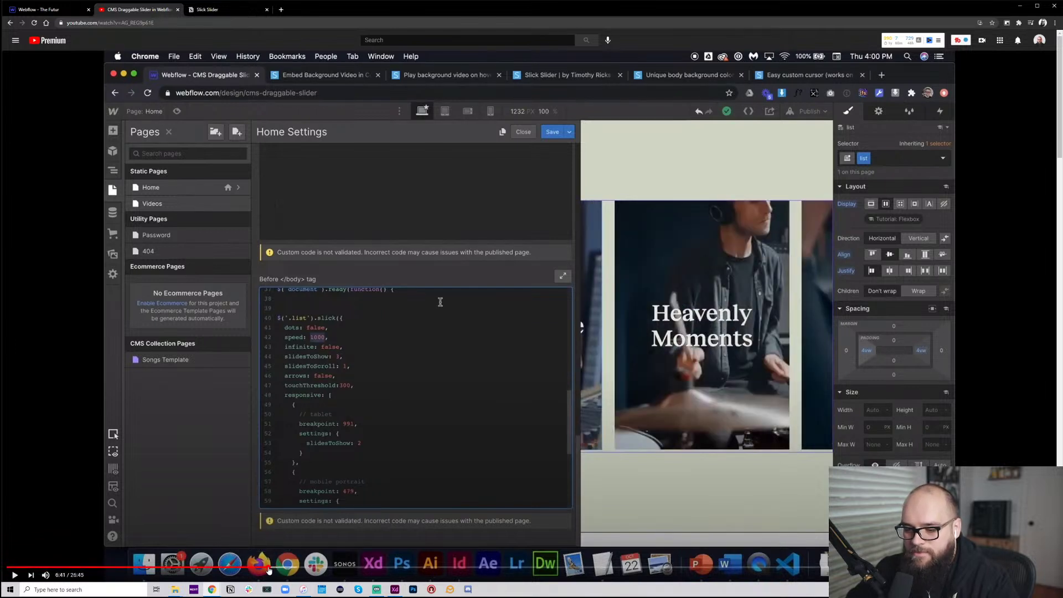
click(260, 568)
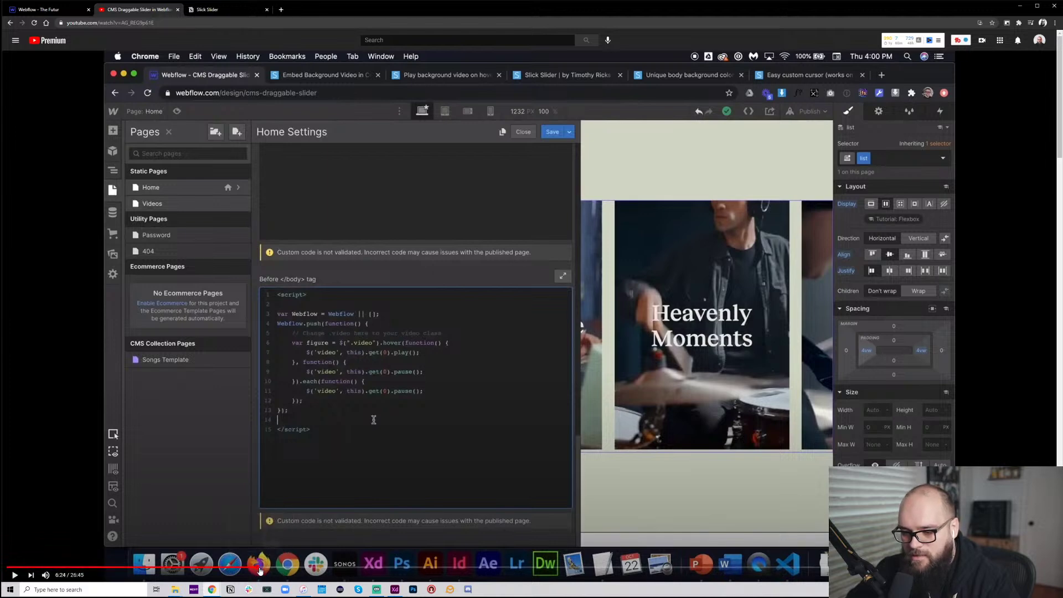
click(258, 567)
click(260, 568)
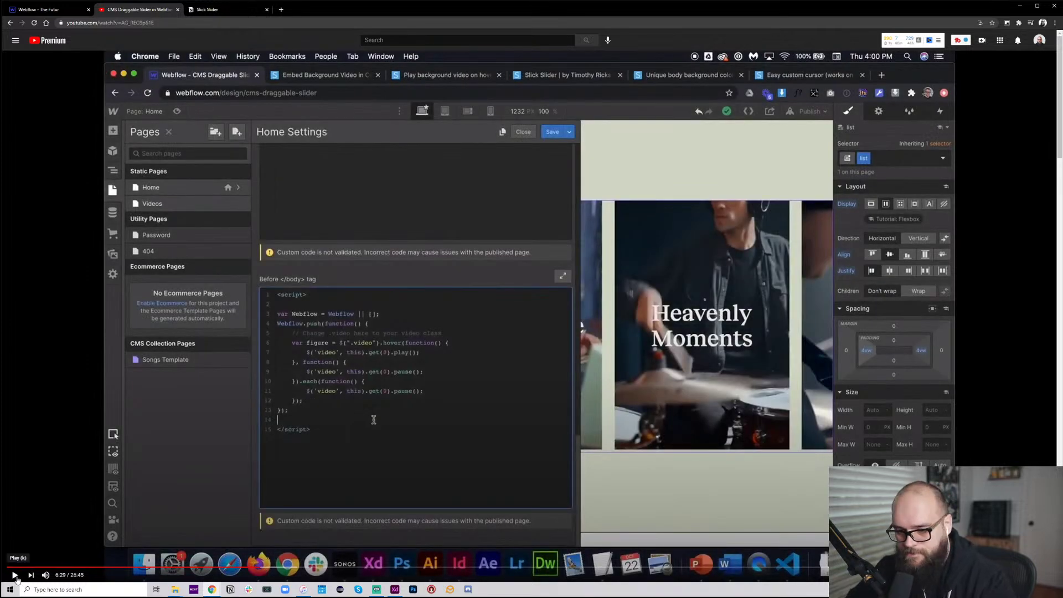
click(15, 576)
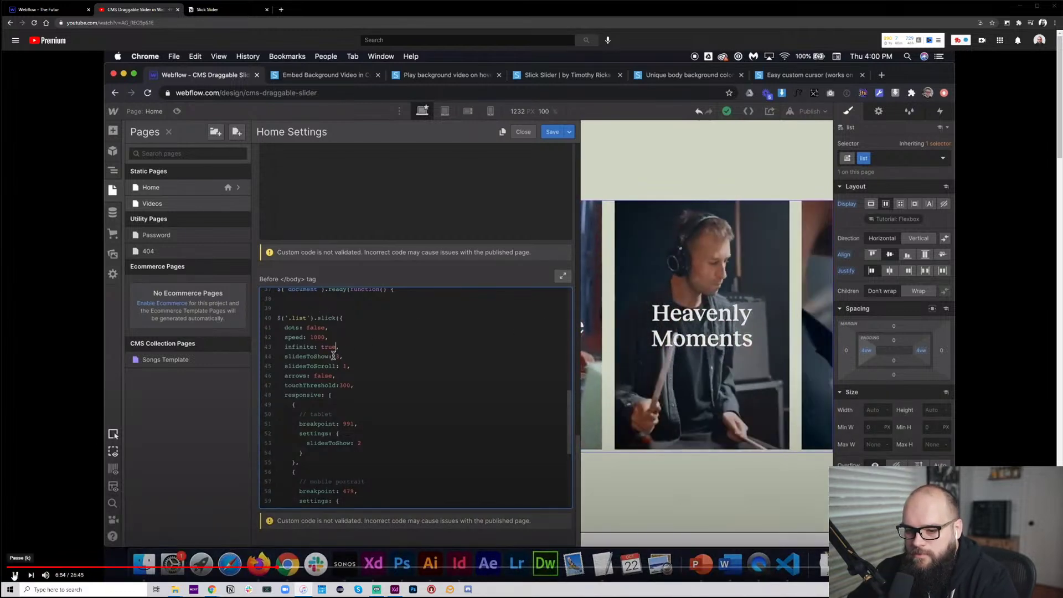
click(15, 576)
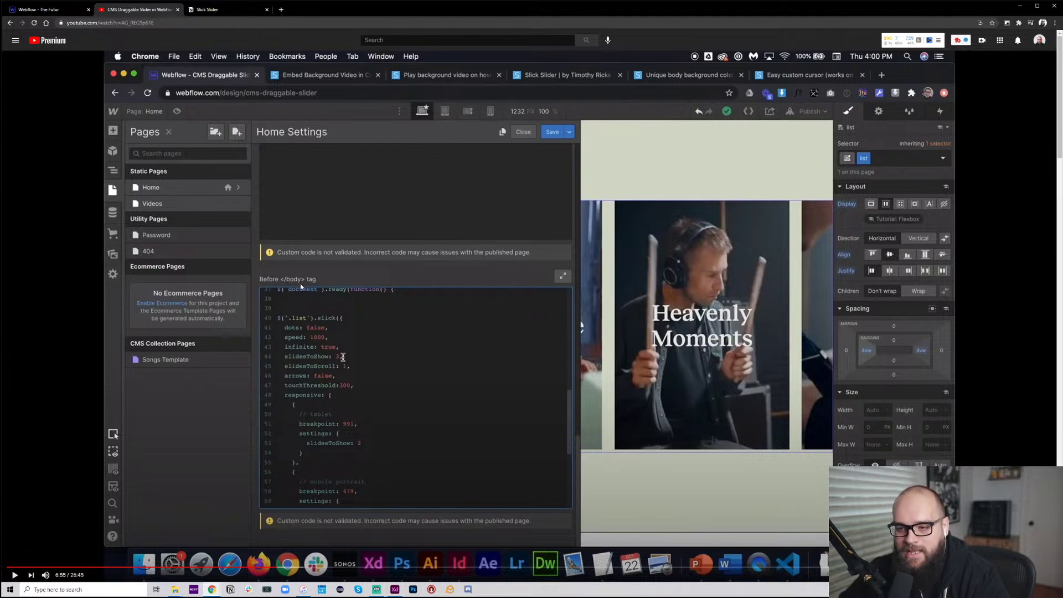
Play the tutorial video on in stretches, pausing at the published slider at 7:32 and at the heading styling at 8:28
click(93, 382)
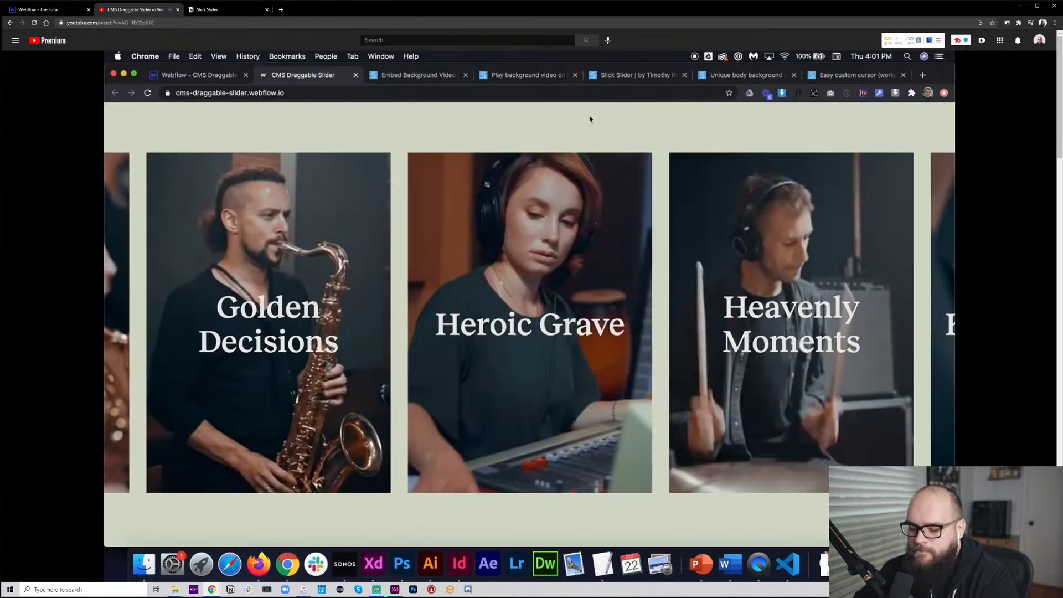
mouse_move(100, 380)
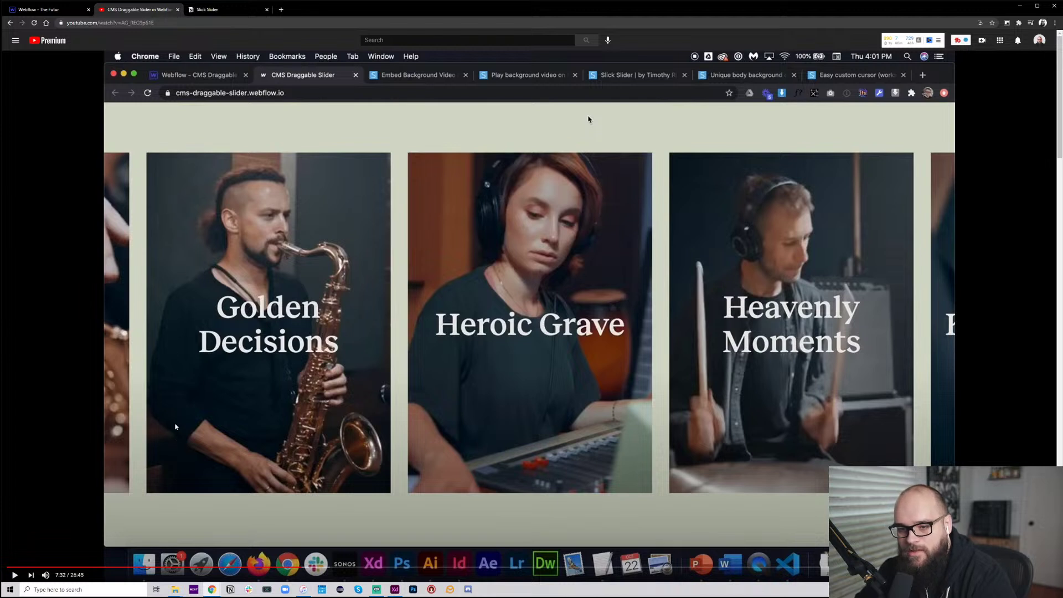
click(157, 312)
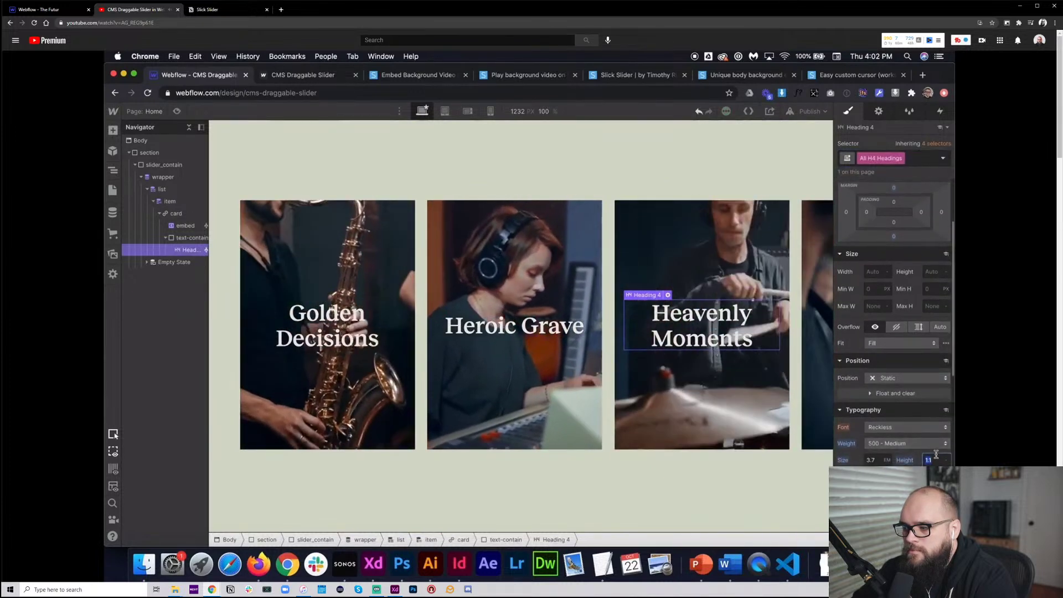
click(253, 385)
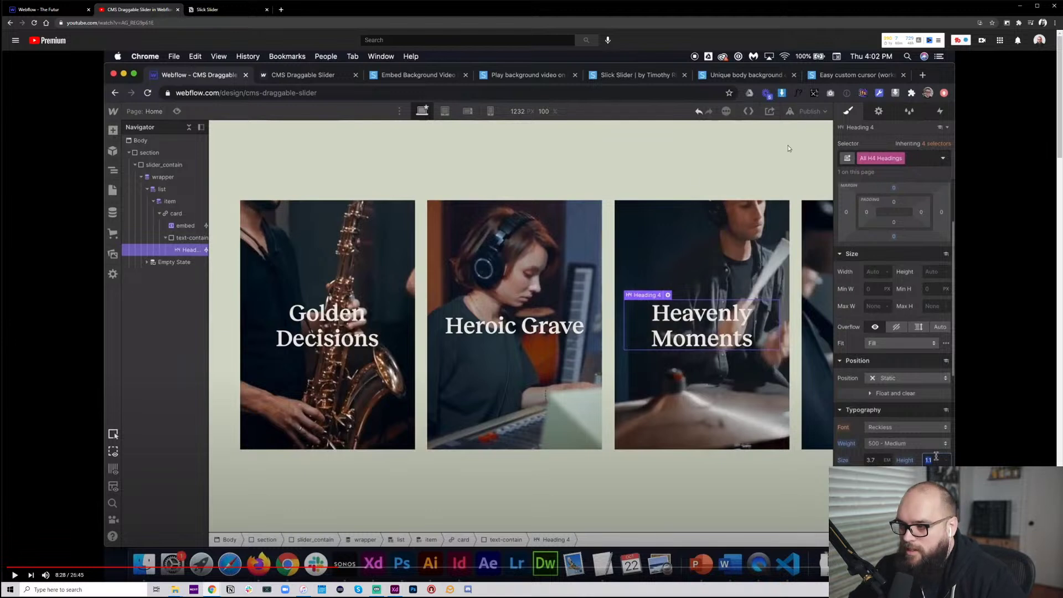
Check the carousel rows in the Futur-Website-Desktop design in Adobe XD, and return to the tutorial video in Chrome
click(1020, 5)
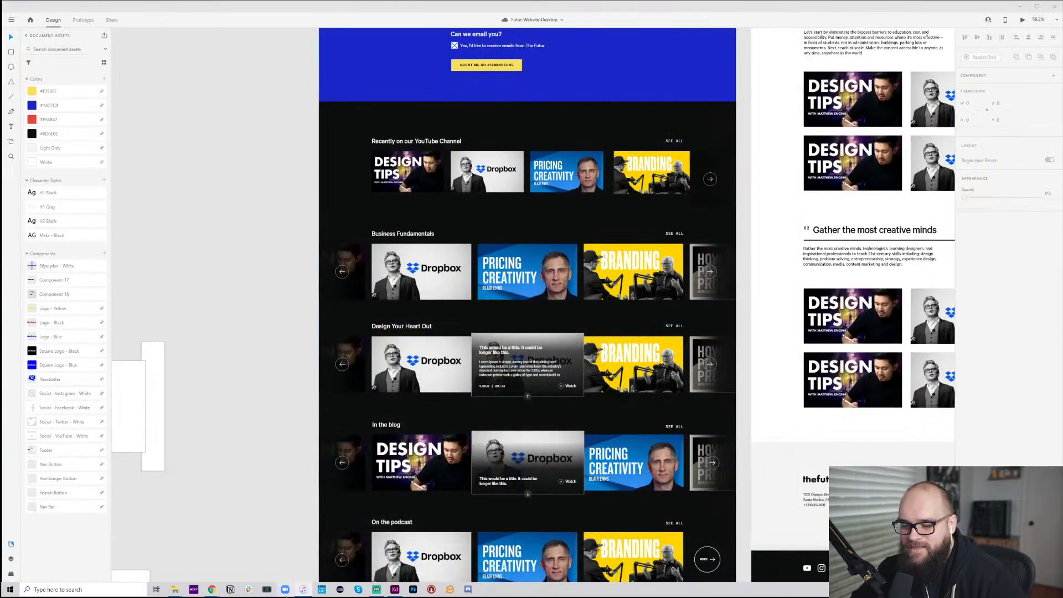
mouse_move(213, 590)
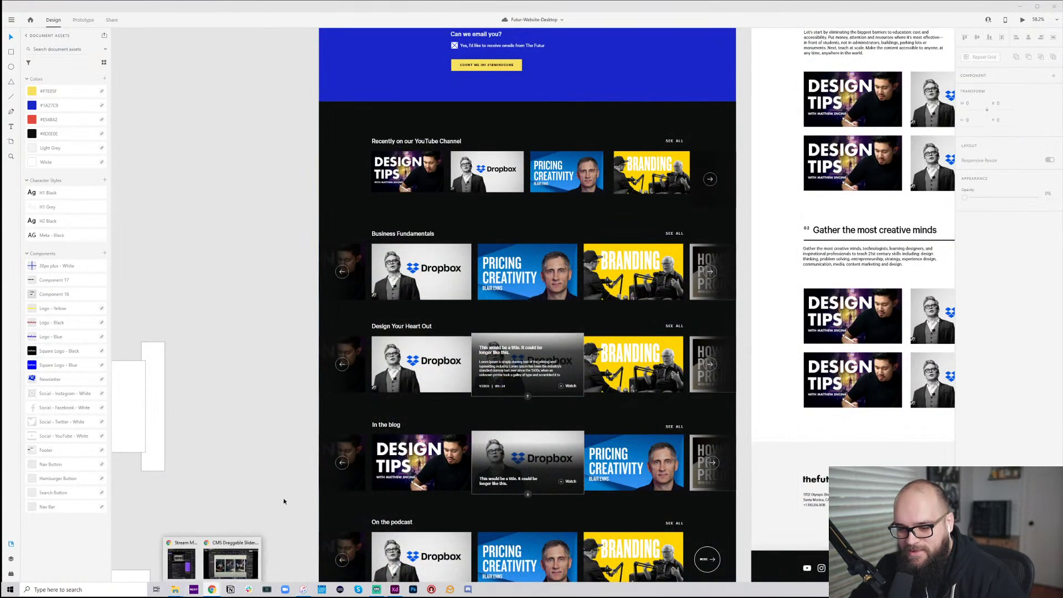
click(231, 562)
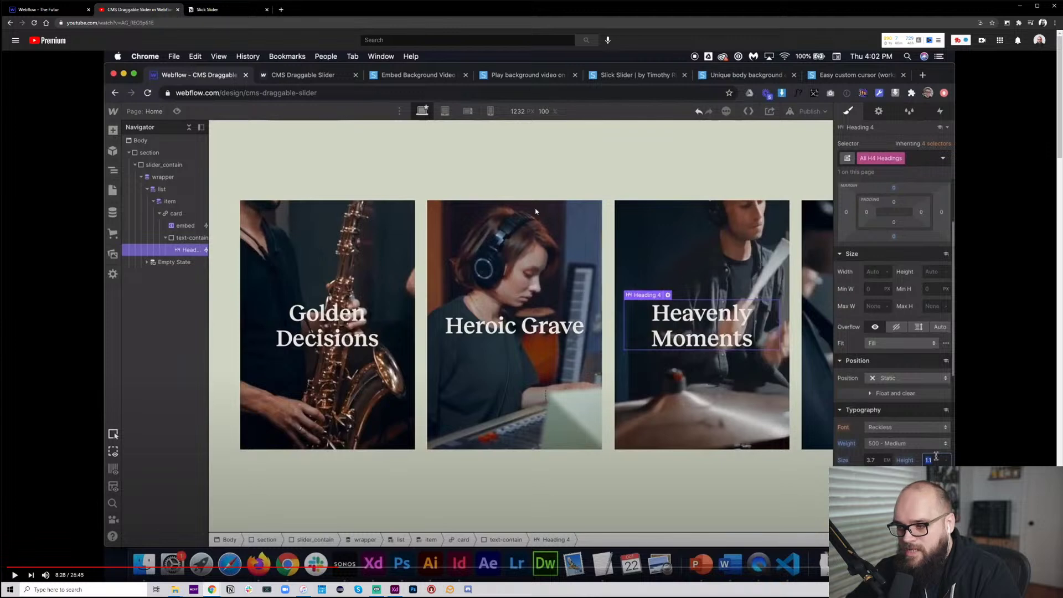
In the Webflow project, leave preview mode and limit the b-sliderCollection list to 20 items
click(64, 10)
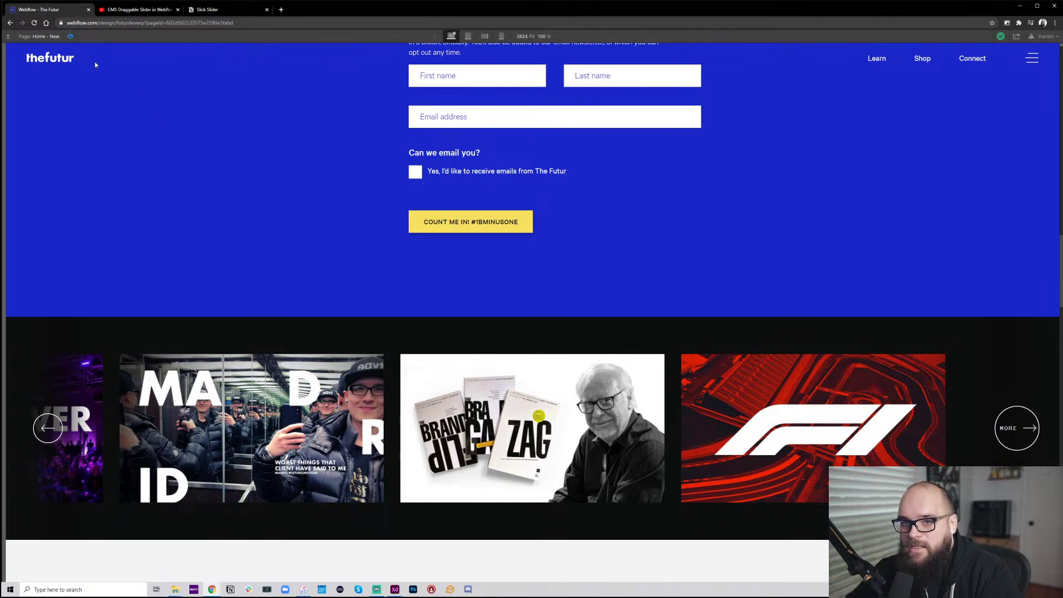
key(ctrl+shift+p)
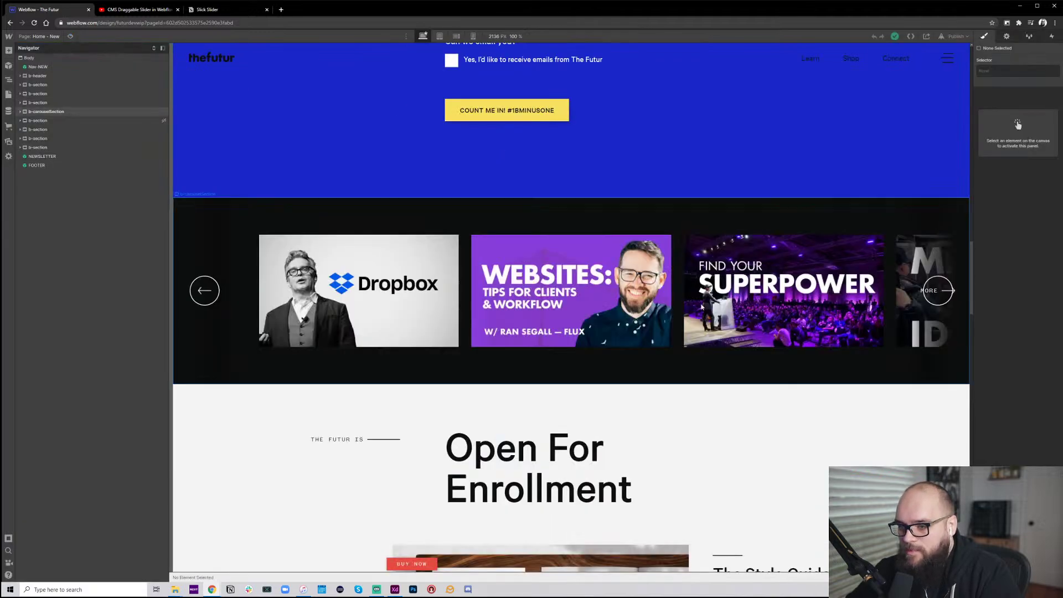
click(350, 240)
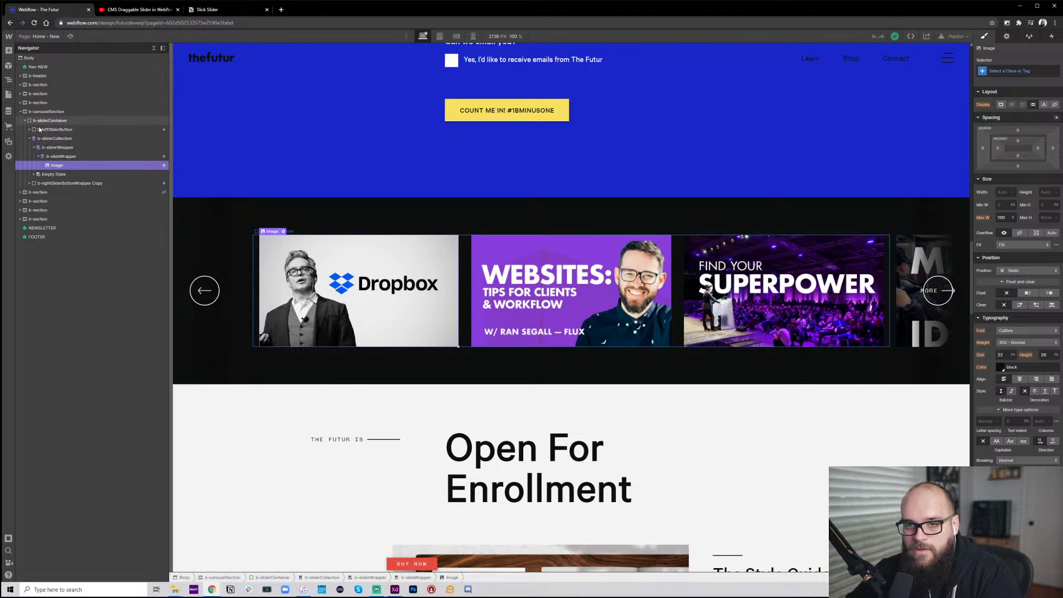
click(85, 139)
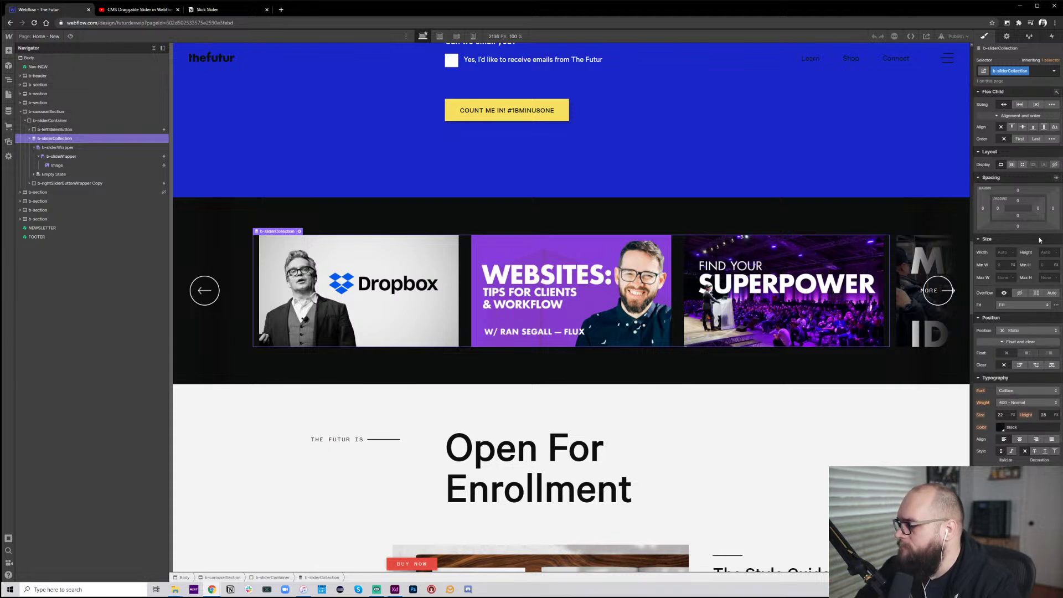
key(d)
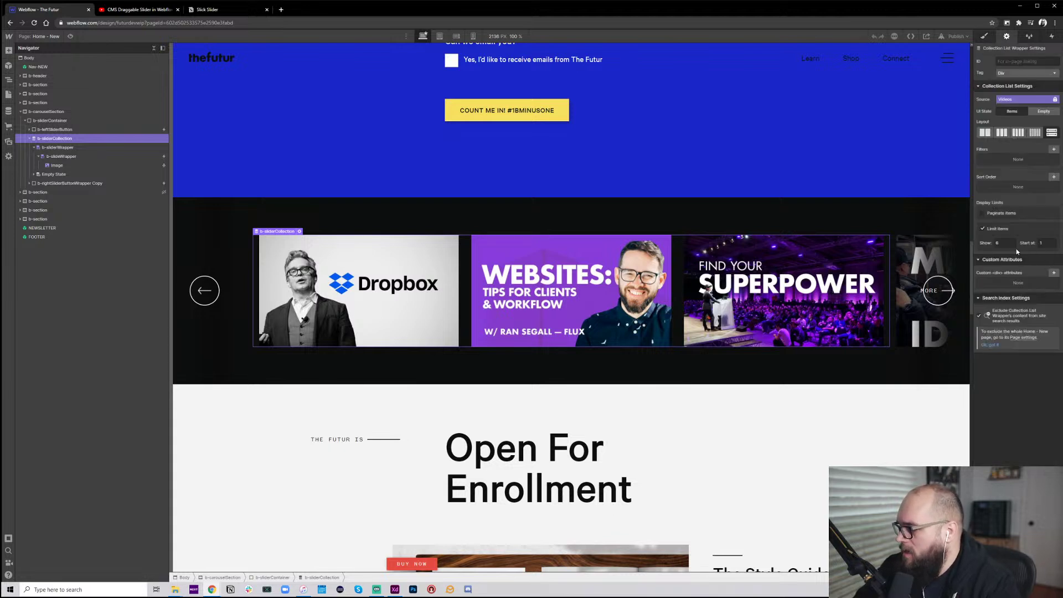
click(1016, 243)
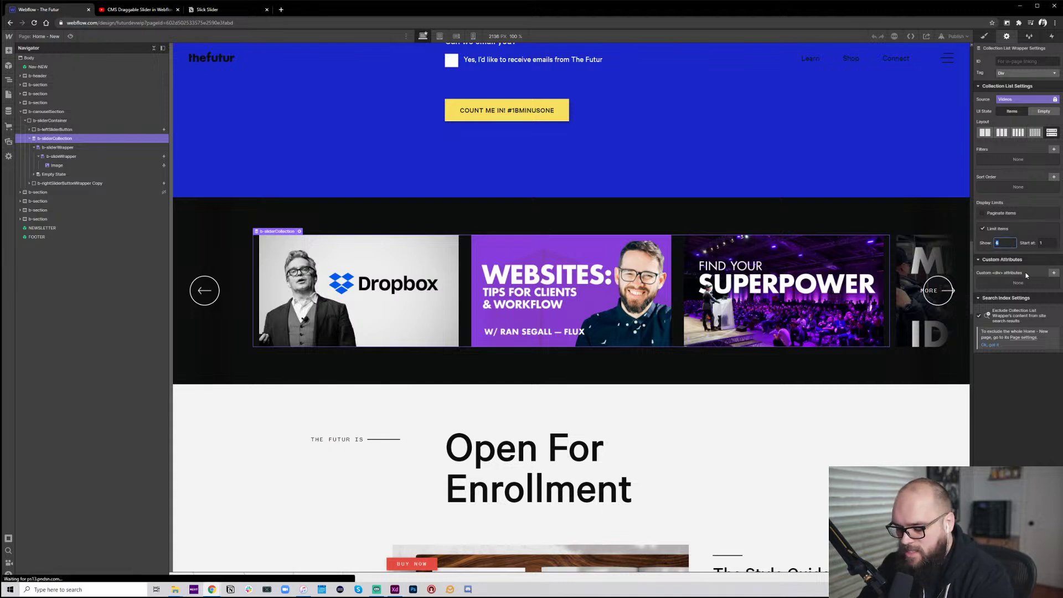
text(20)
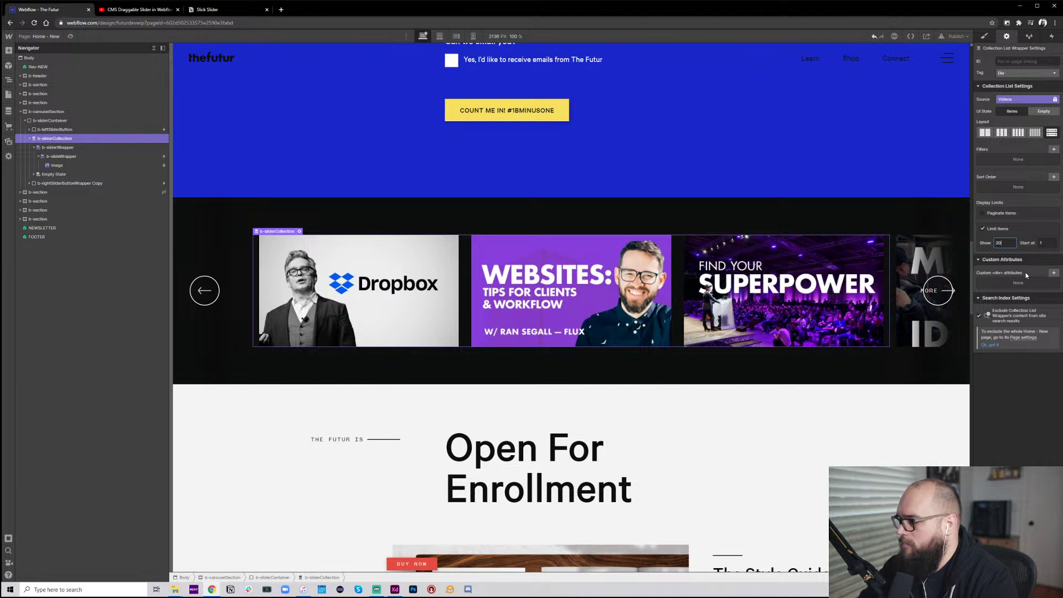
click(1031, 443)
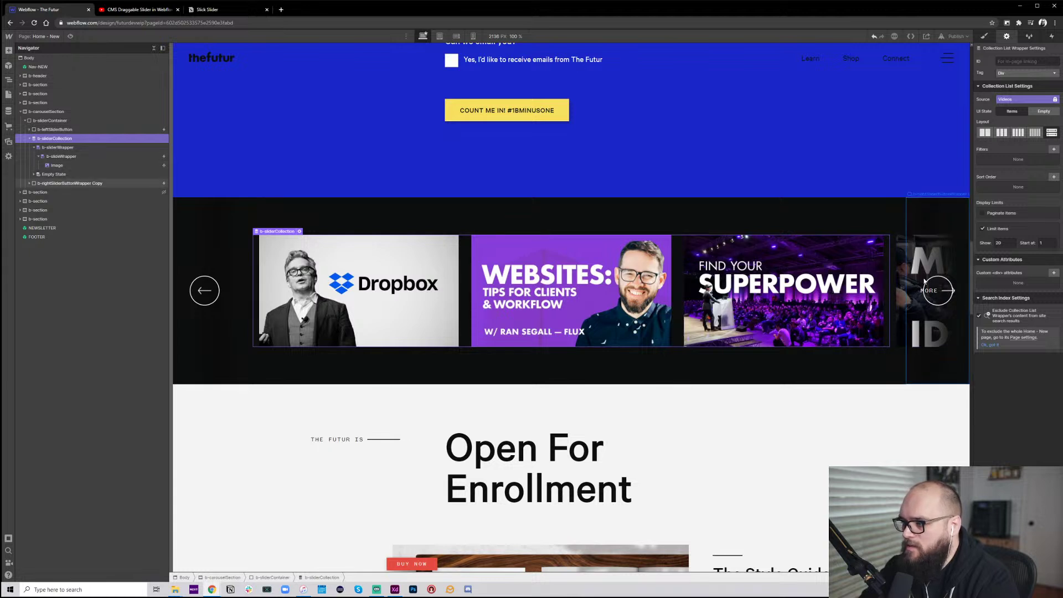
Delete the mouse click interactions from the carousel's right and left slider button wrappers
click(943, 259)
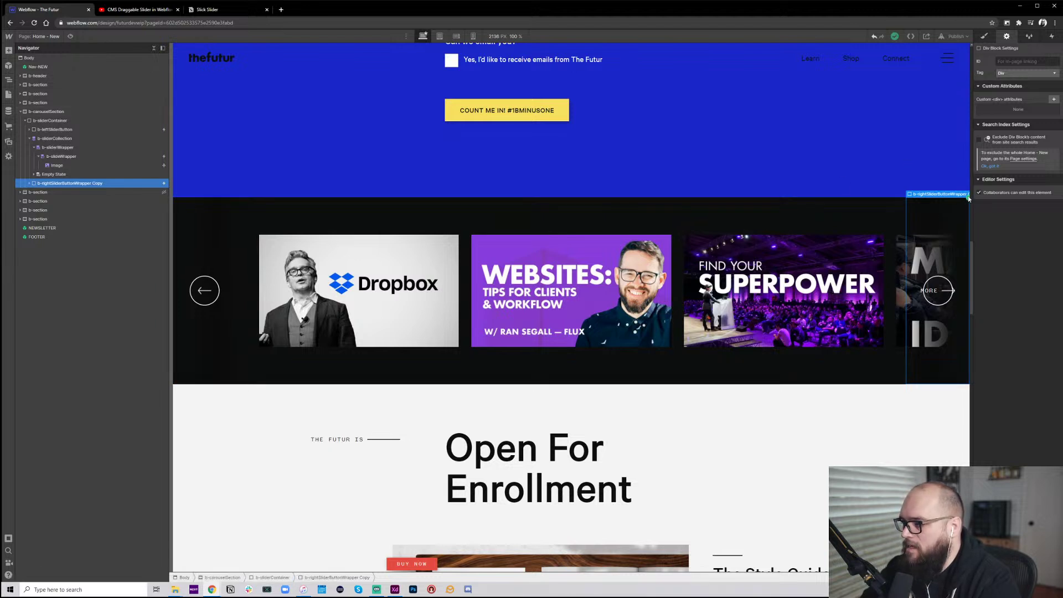
click(1052, 36)
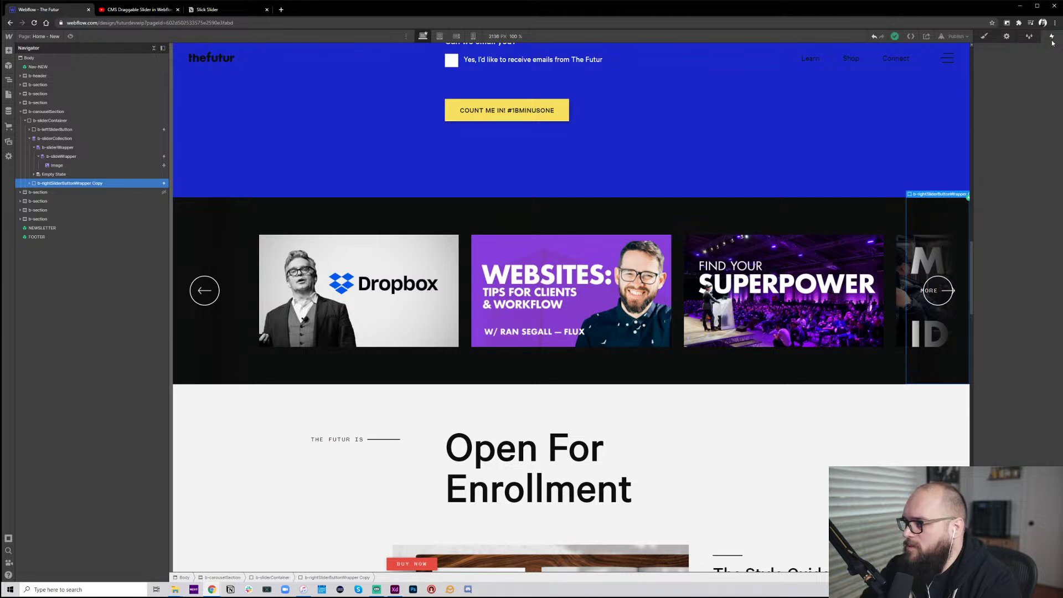
click(1058, 72)
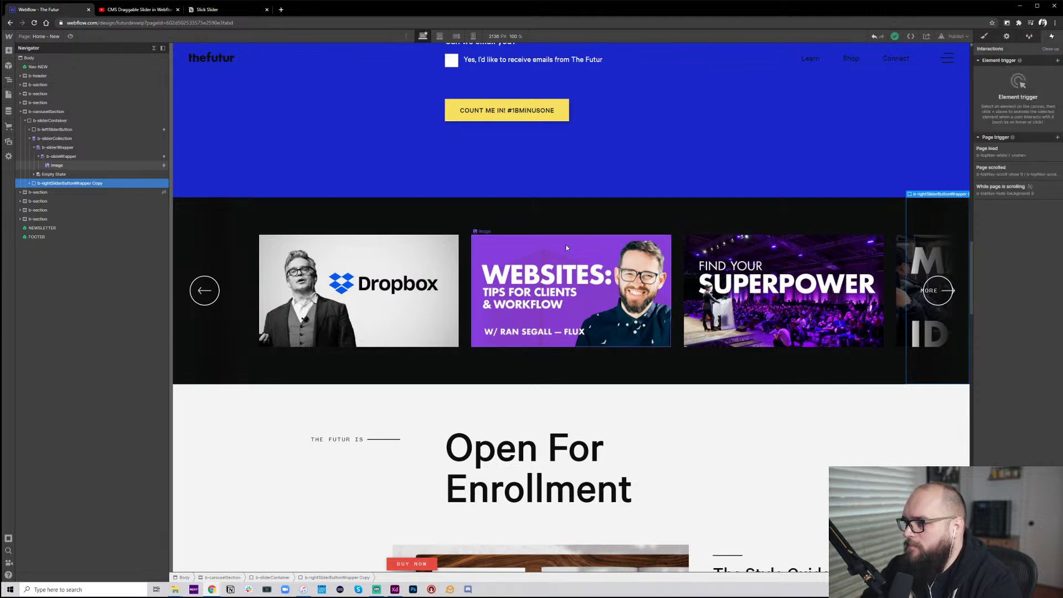
click(194, 214)
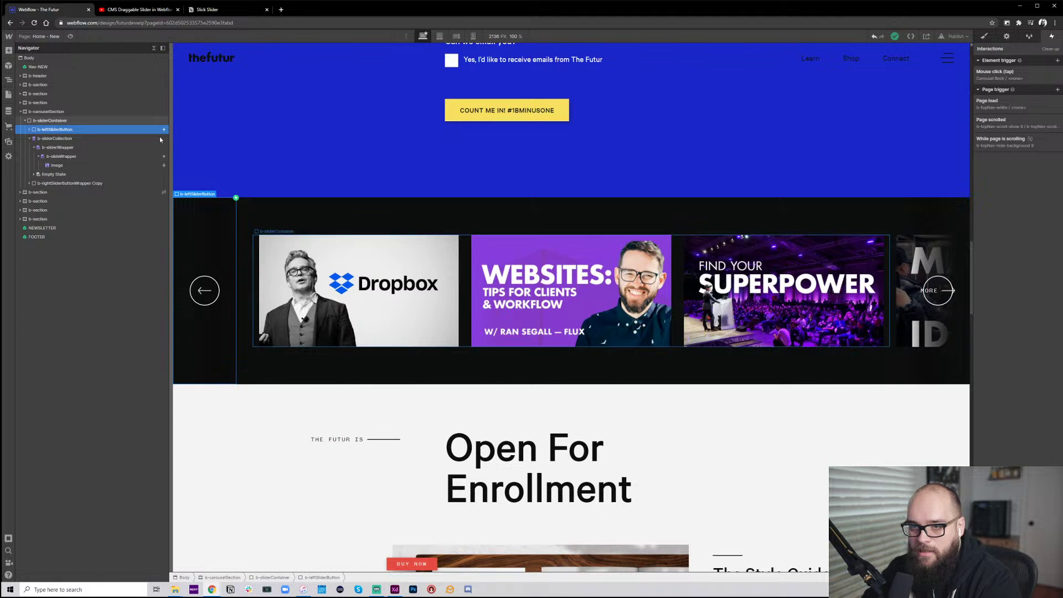
click(1059, 72)
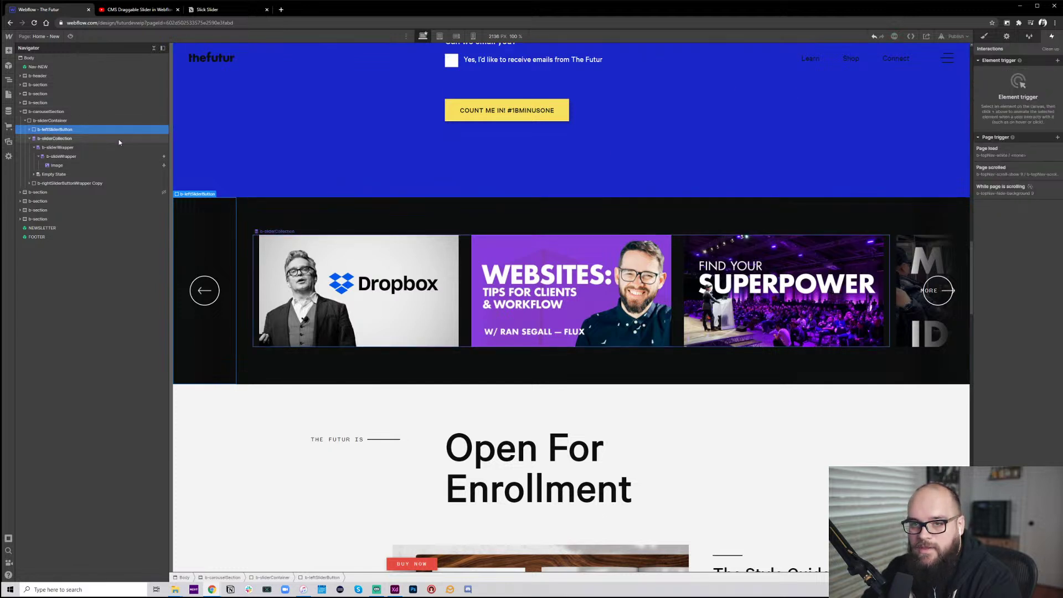
Delete the mouse click interaction from b-slideWrapper and collapse its contents in the element tree
click(120, 156)
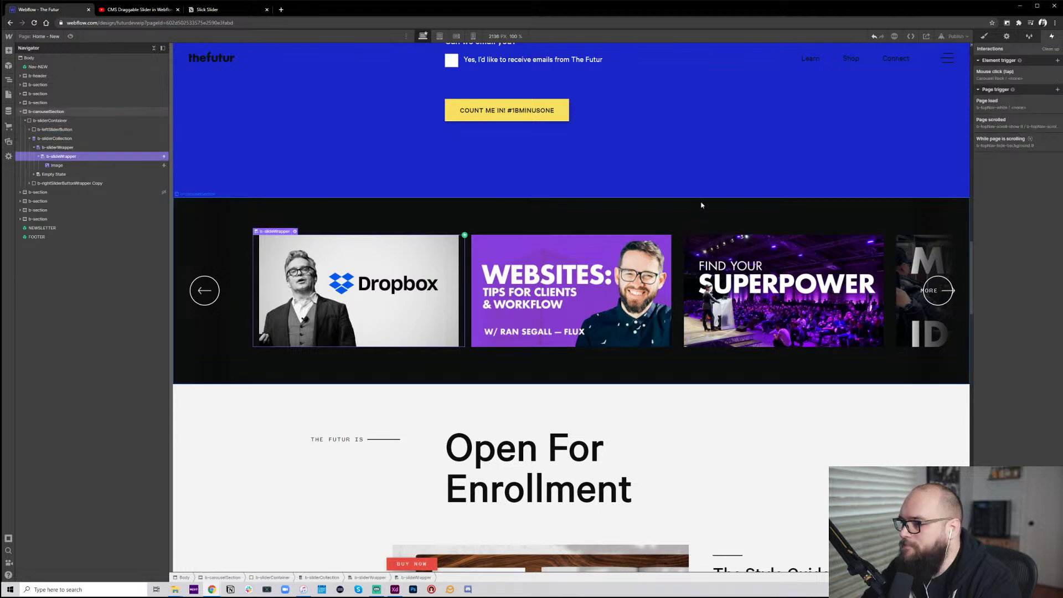
click(1058, 73)
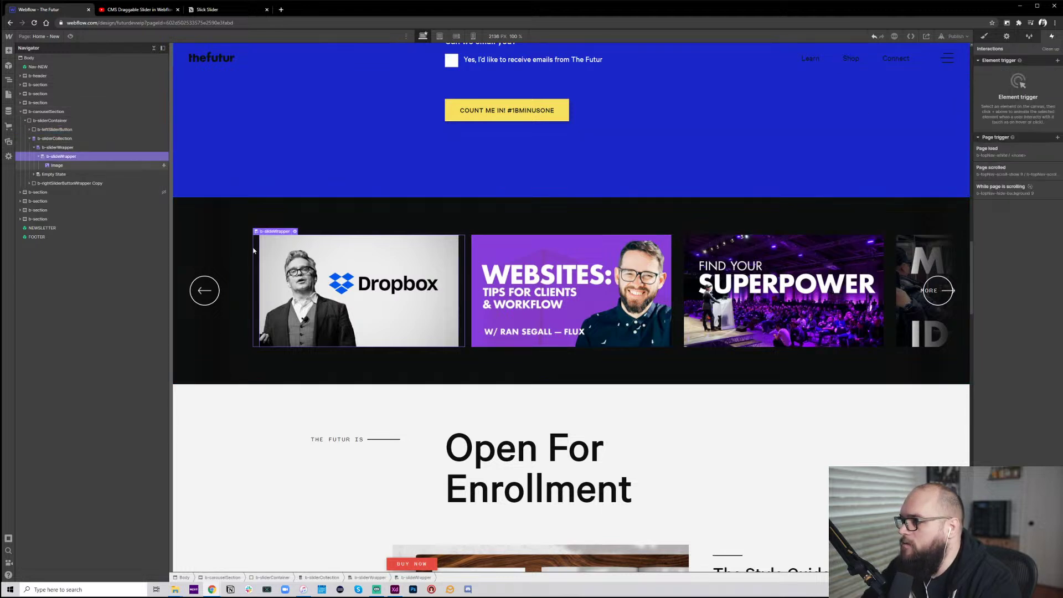
click(39, 156)
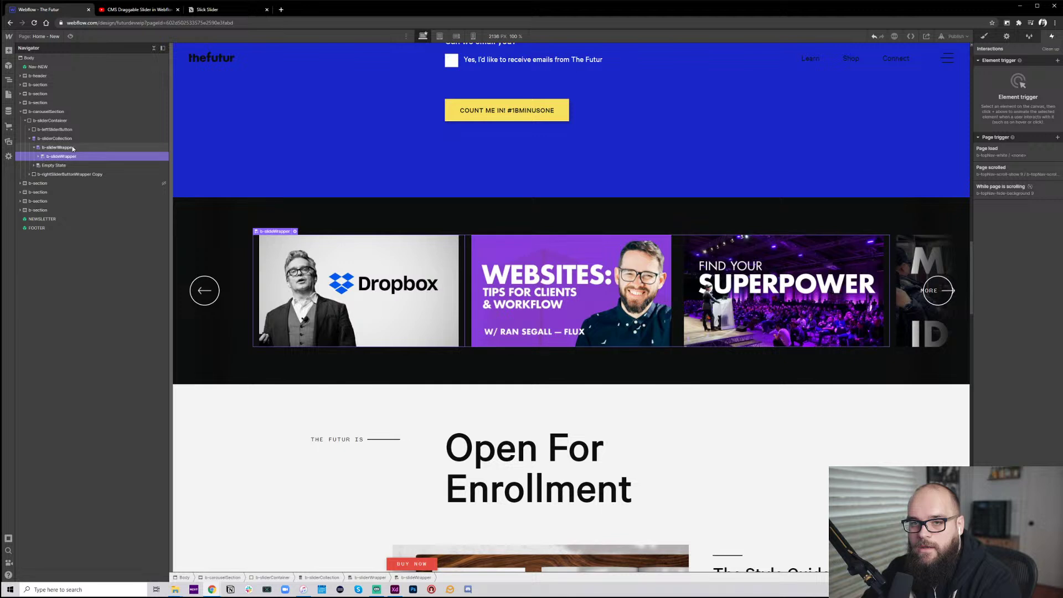
Switch to the Slick Slider Notion page and copy the whole HTML code block, from the opening style tag to the closing script tag
click(51, 147)
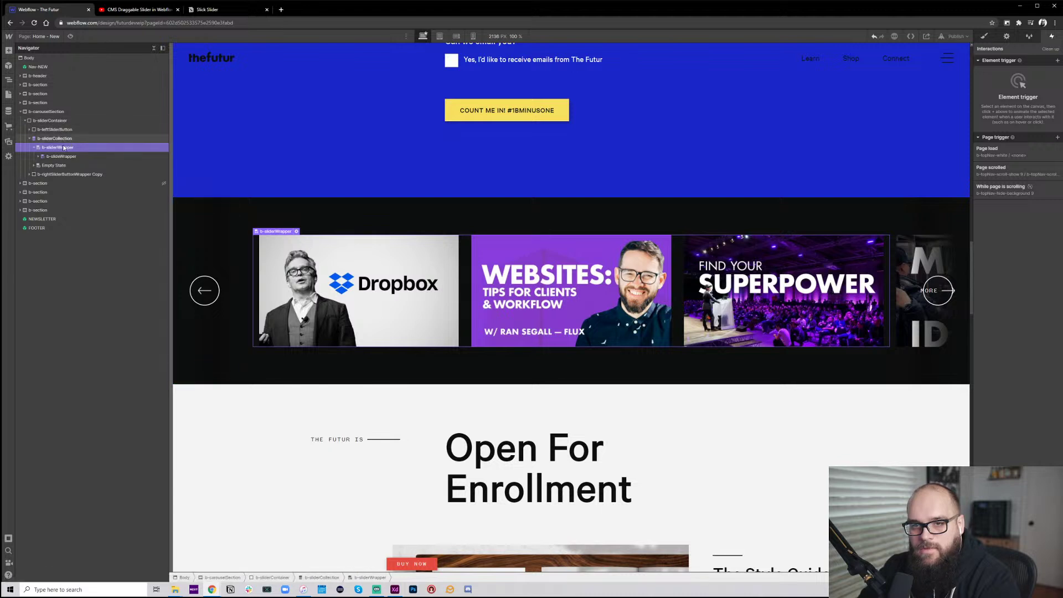
click(55, 139)
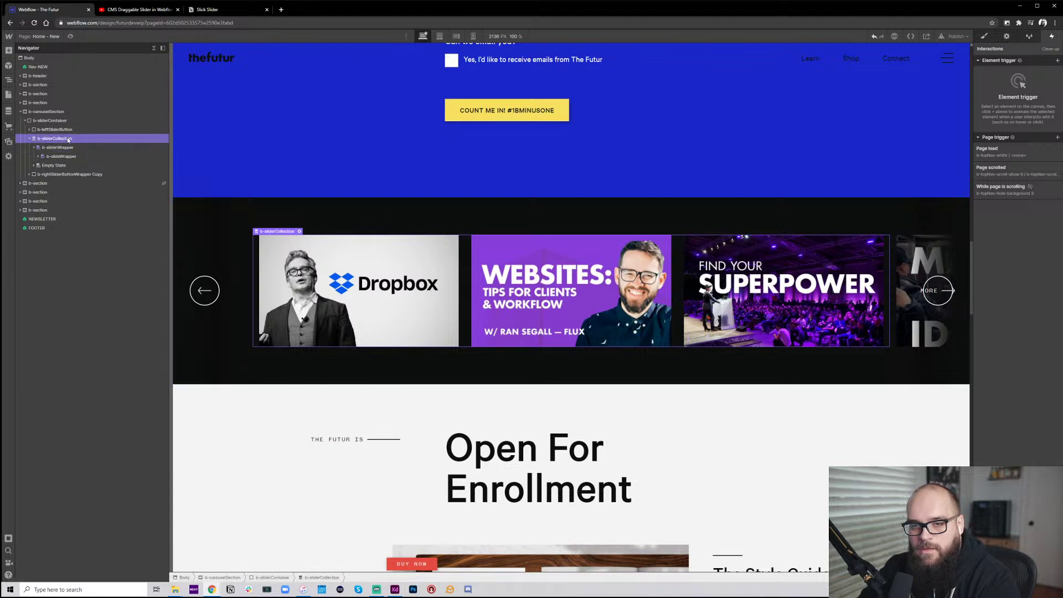
click(208, 9)
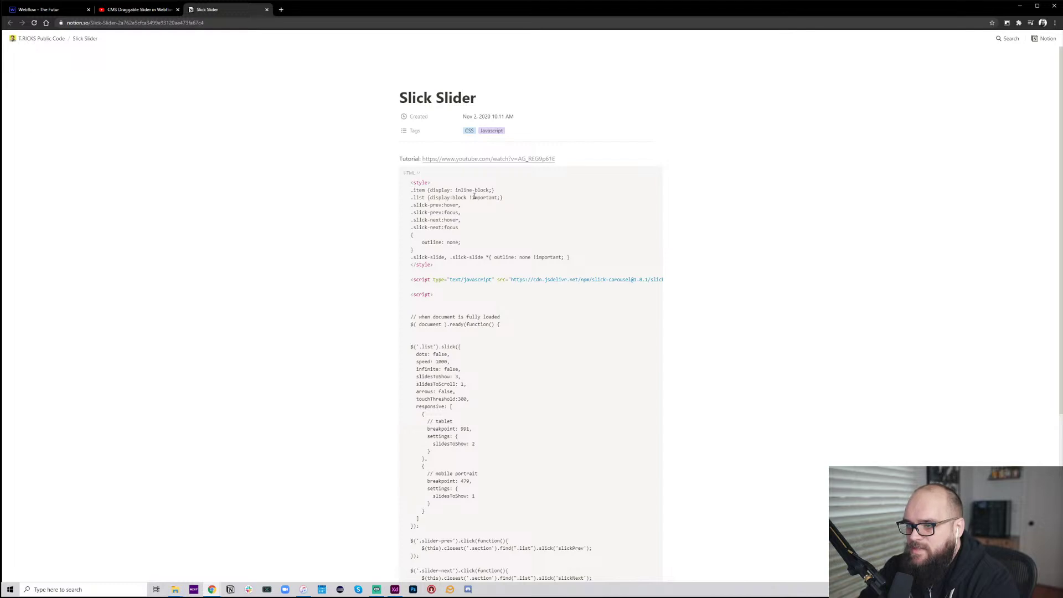
drag(409, 182, 516, 415)
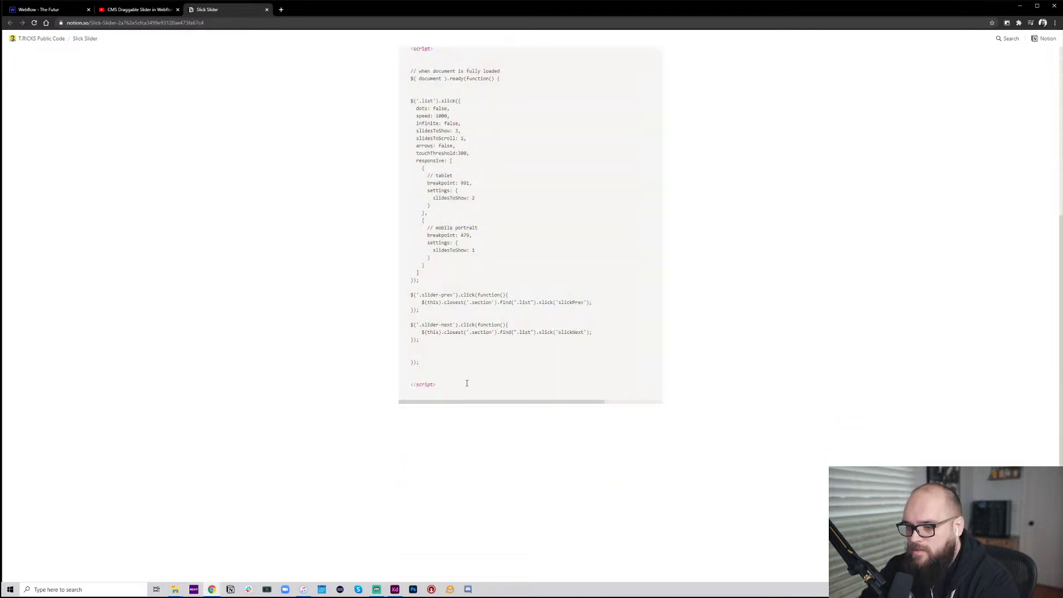
drag(468, 384, 411, 185)
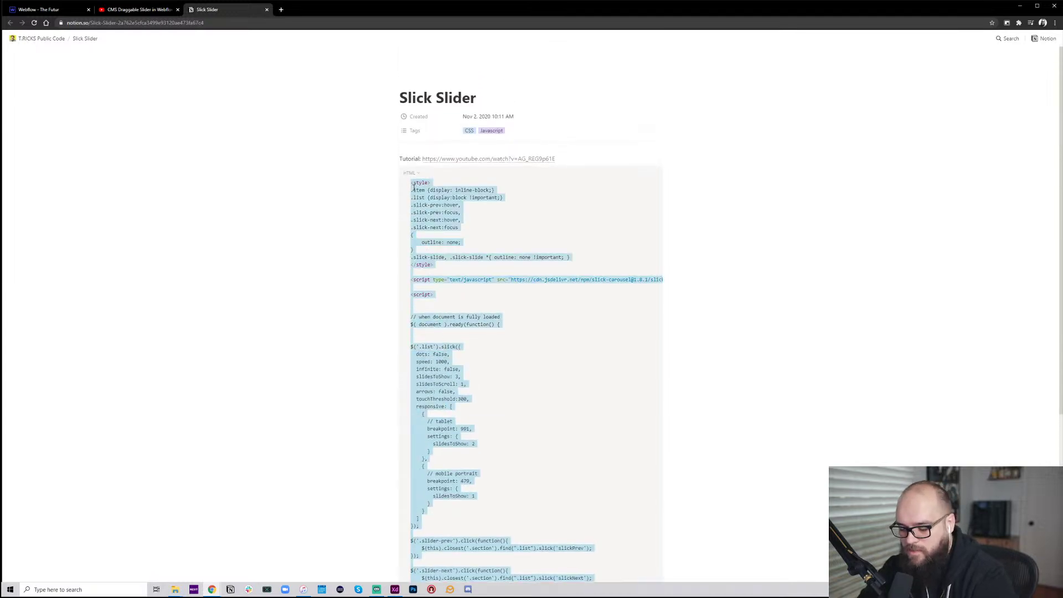
Return to the Webflow project and open the settings of the Home - New page
click(75, 12)
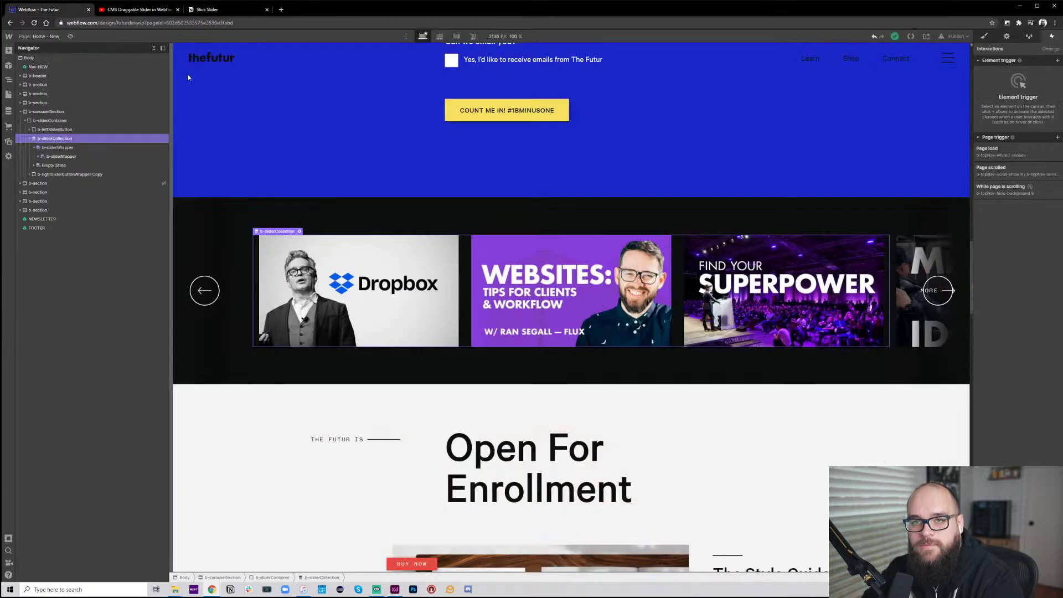
click(8, 96)
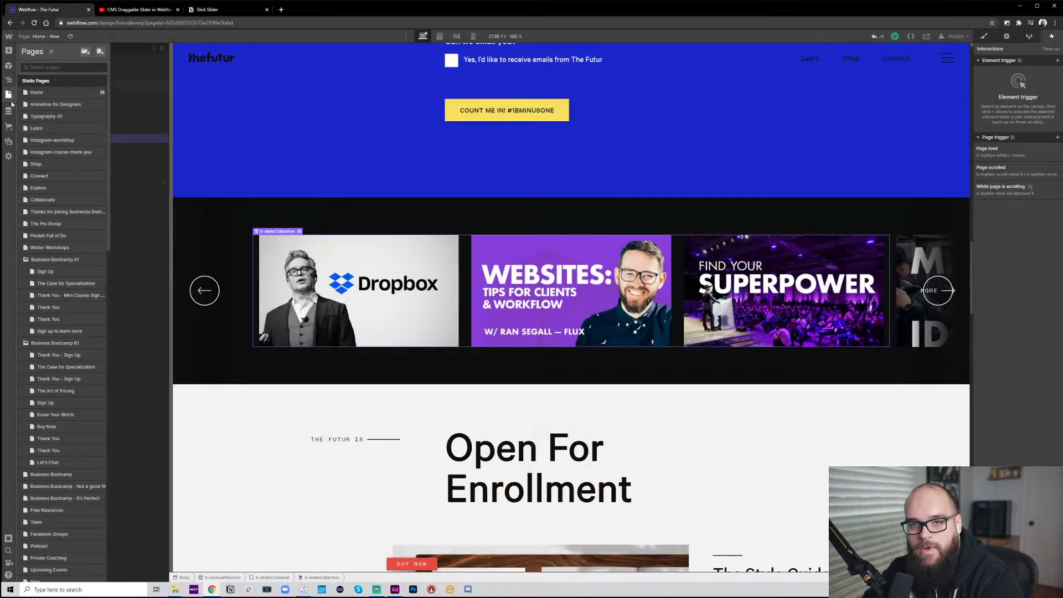
scroll(64, 381, down, 1)
scroll(64, 380, down, 3)
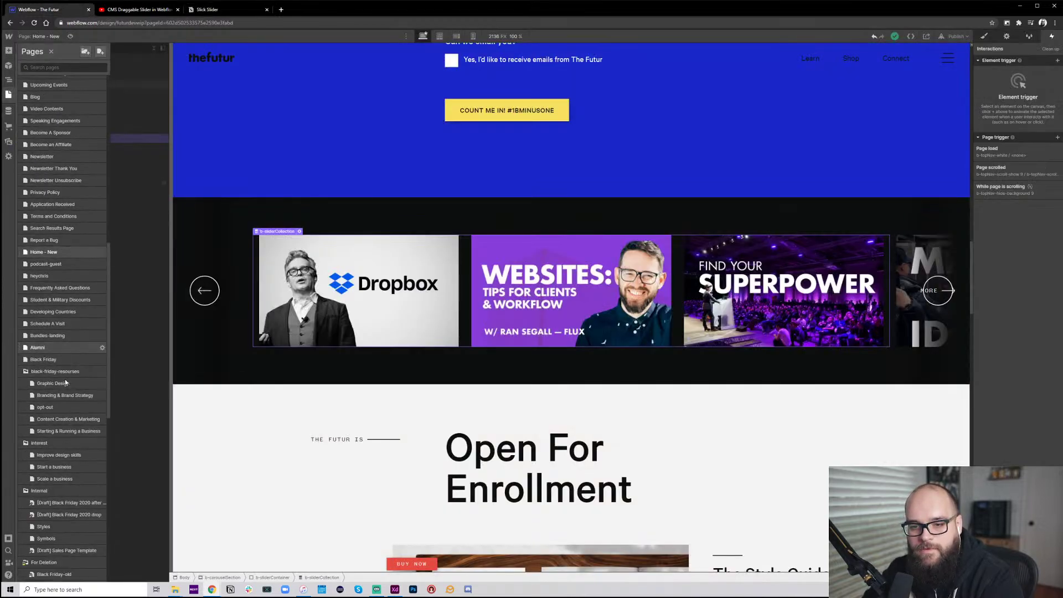
click(103, 251)
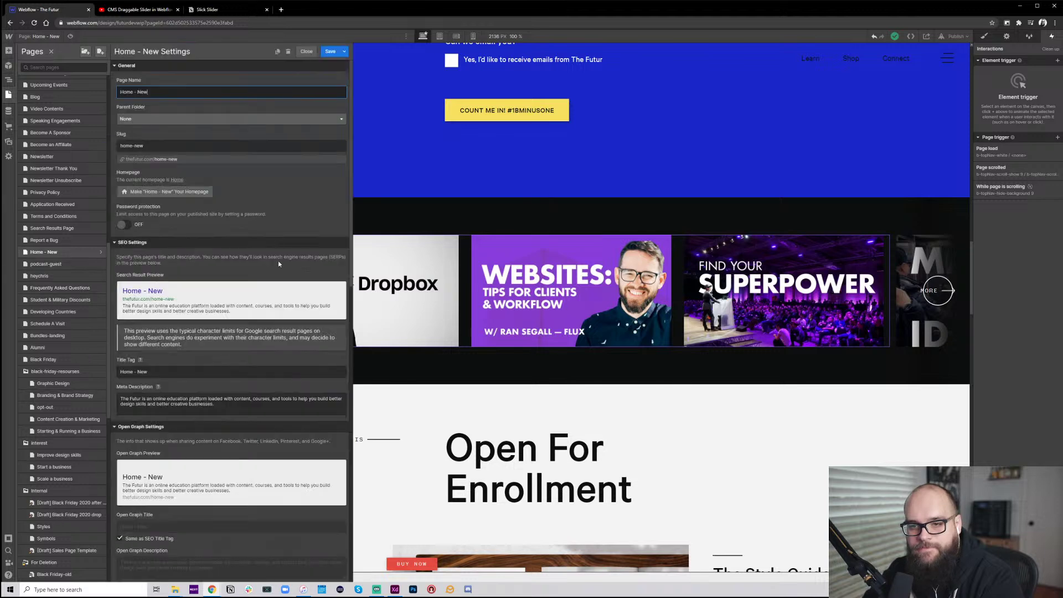
Paste the copied Slick Slider code after the existing script in the page's custom code before the </body> tag
scroll(227, 407, down, 10)
scroll(227, 407, down, 4)
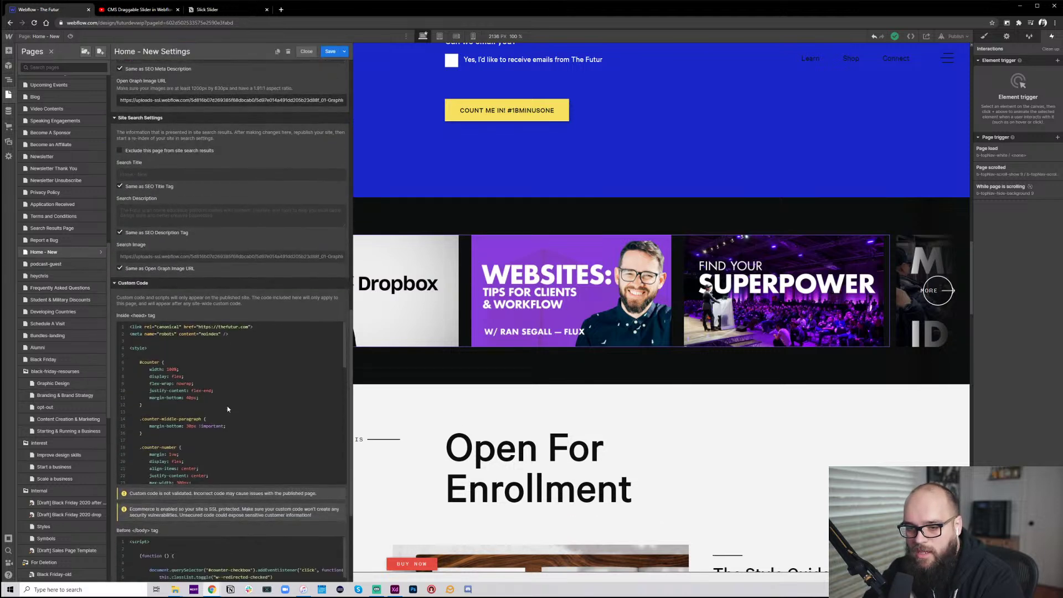
scroll(255, 237, down, 5)
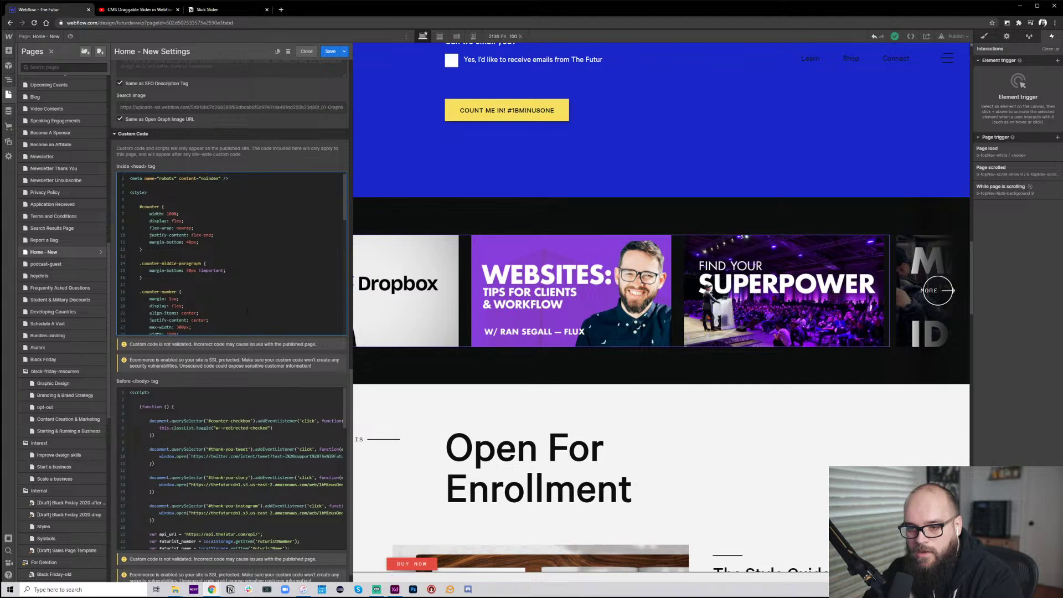
scroll(199, 392, down, 1)
scroll(200, 393, down, 12)
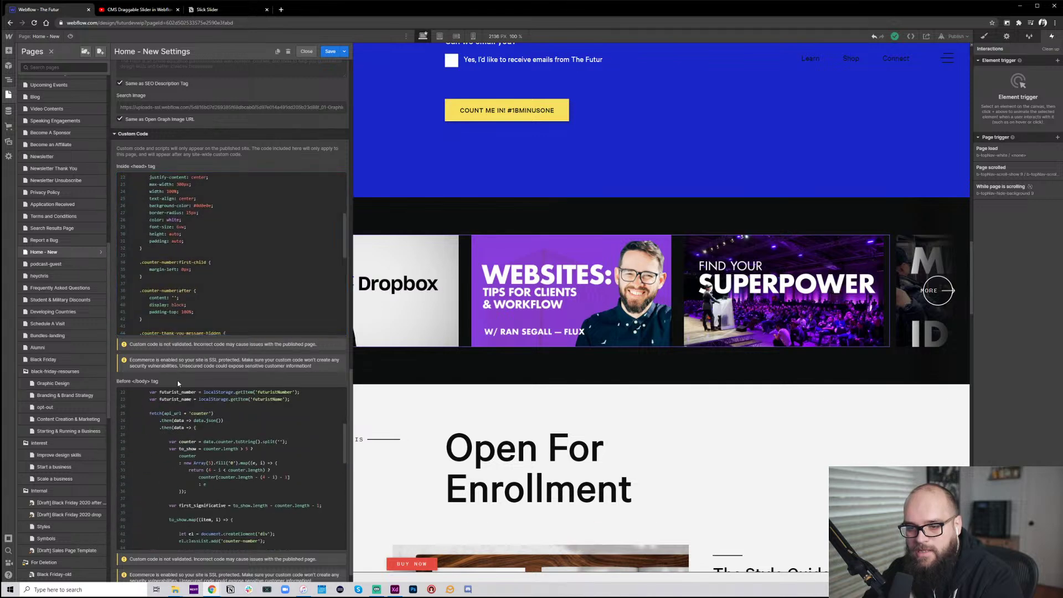
scroll(205, 443, down, 3)
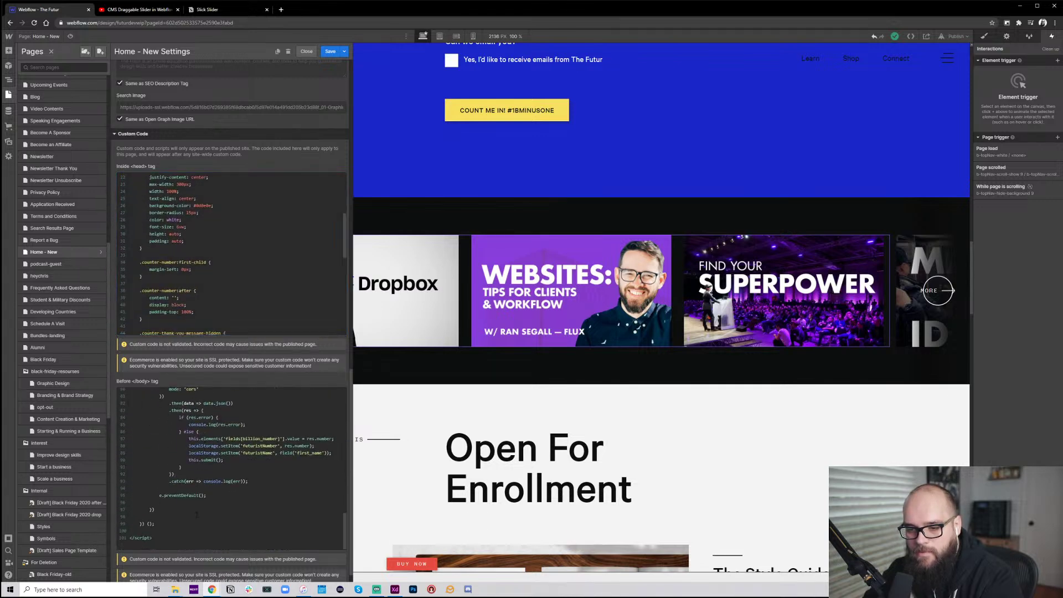
click(198, 542)
key(ctrl+v)
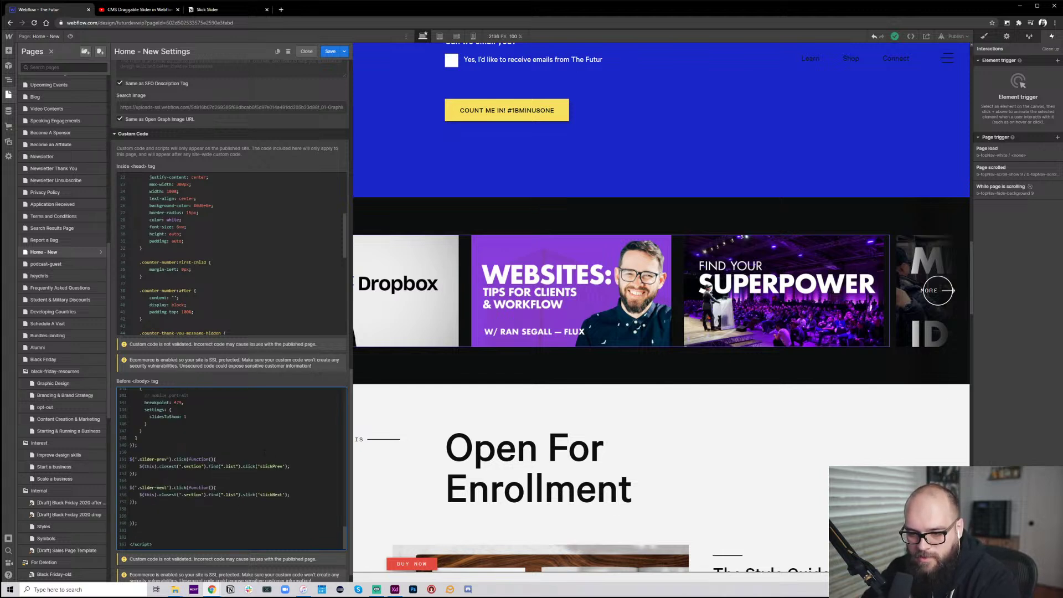
Review the pasted slider code and delete surplus blank lines near its document-ready function
scroll(244, 425, up, 10)
scroll(260, 465, down, 5)
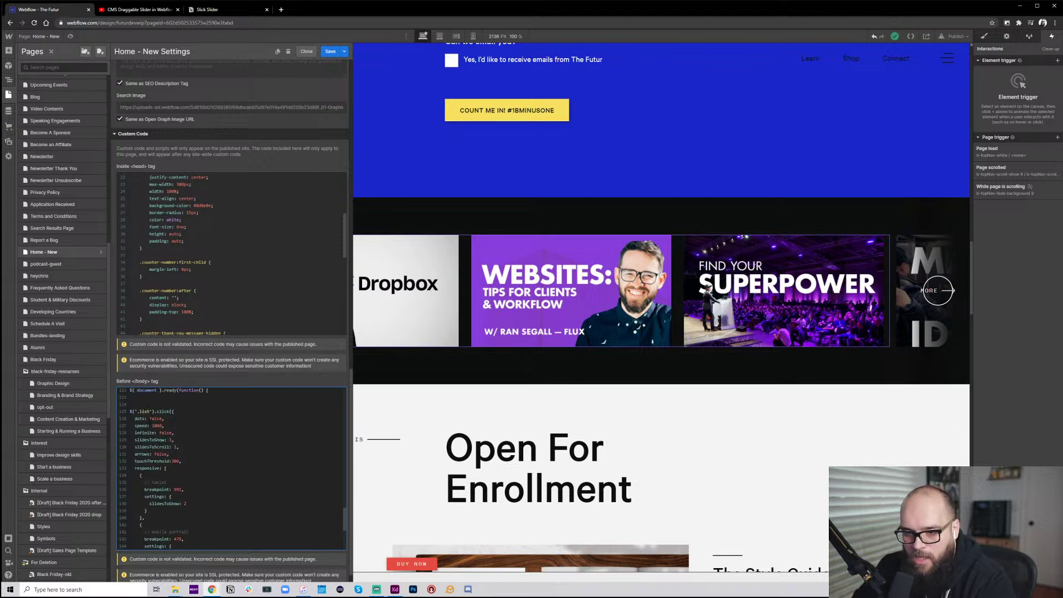
scroll(233, 468, up, 3)
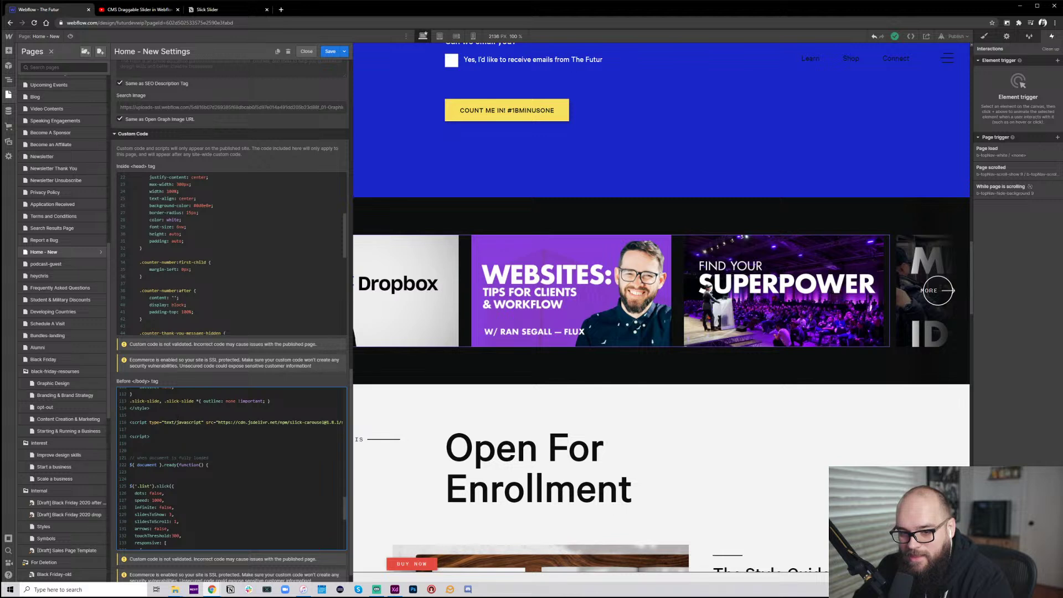
click(185, 451)
key(BackSpace)
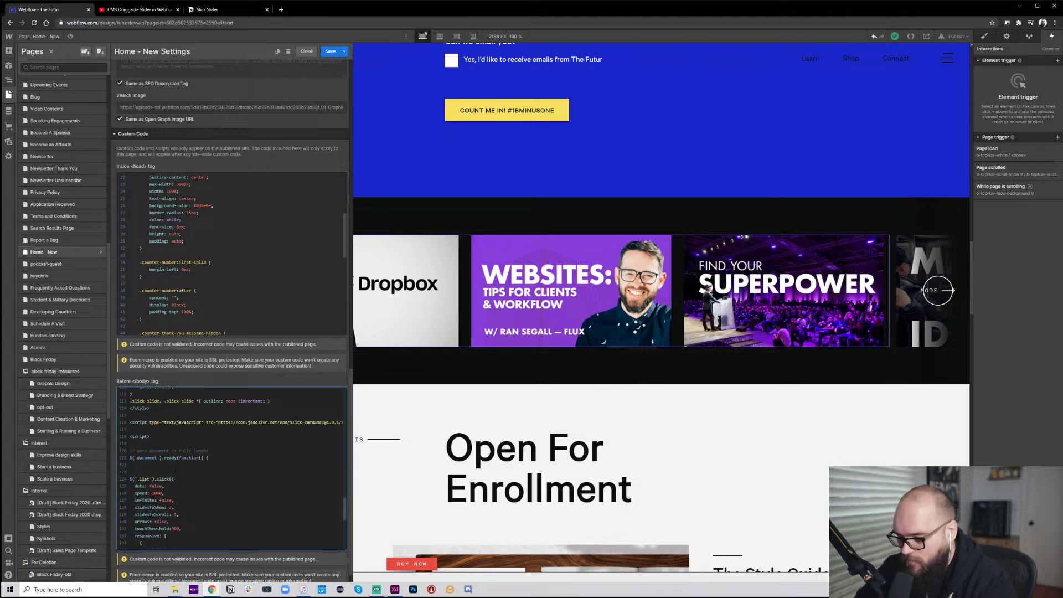
key(BackSpace)
scroll(185, 477, down, 3)
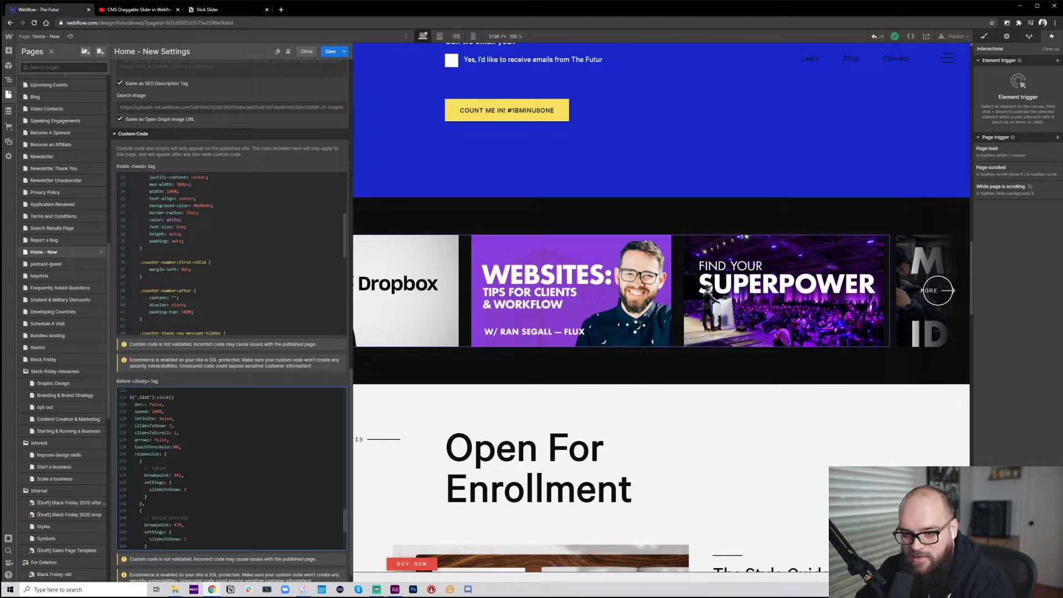
Find the .list selector in the slick call and check in the tutorial video which element uses the list class
double_click(144, 397)
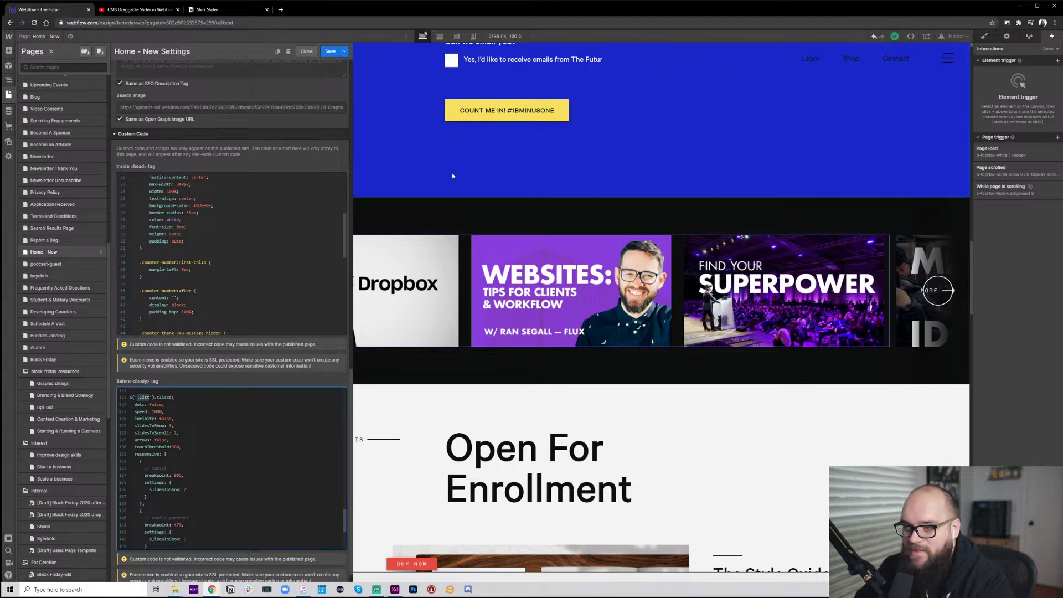
click(423, 148)
click(155, 14)
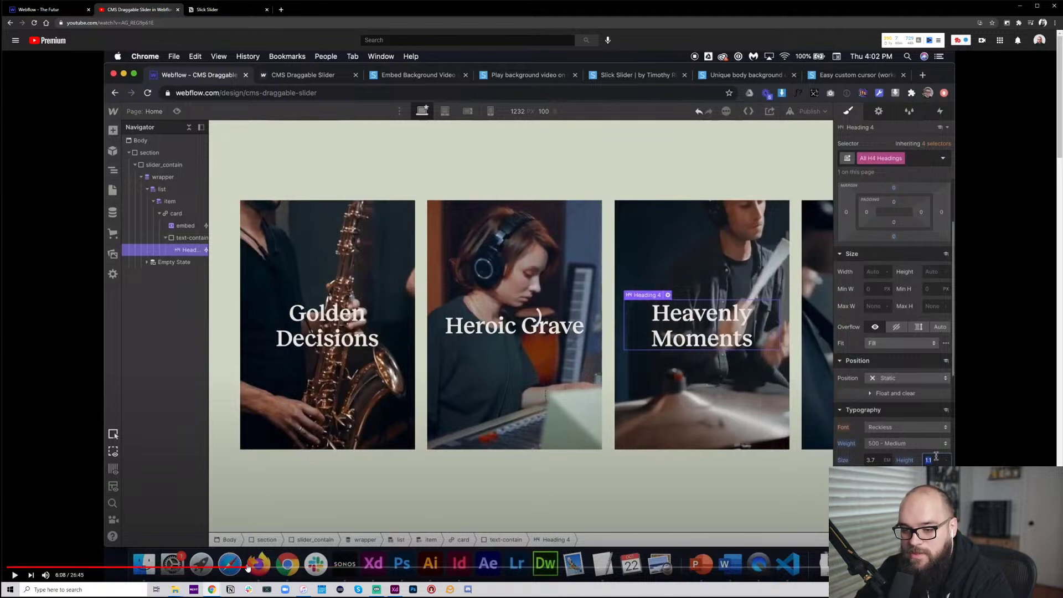
click(252, 566)
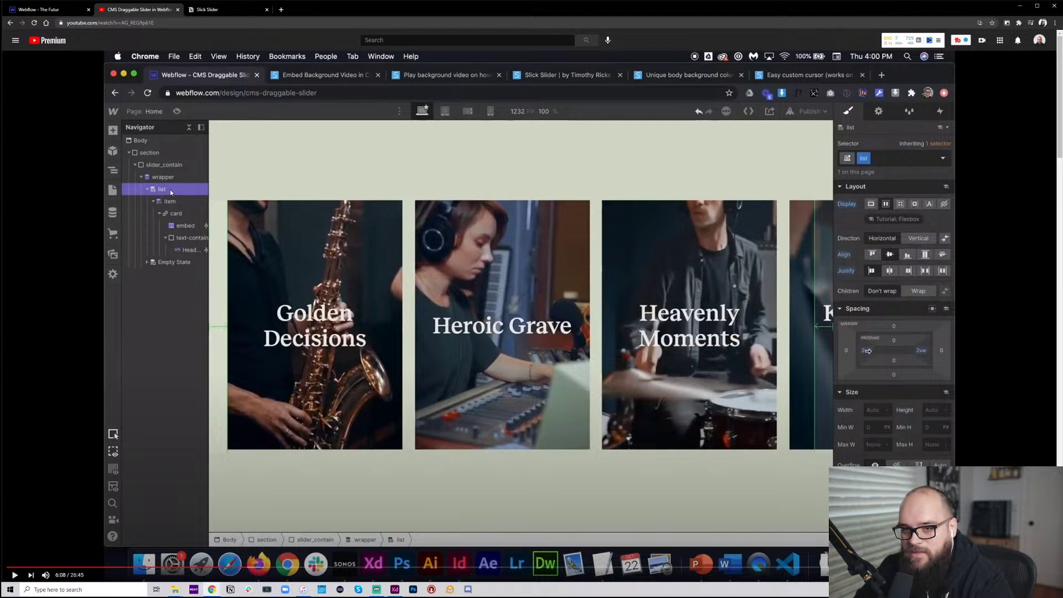
Return to Webflow, keep the unsaved custom code, save the Home - New page settings and close the page list
click(38, 9)
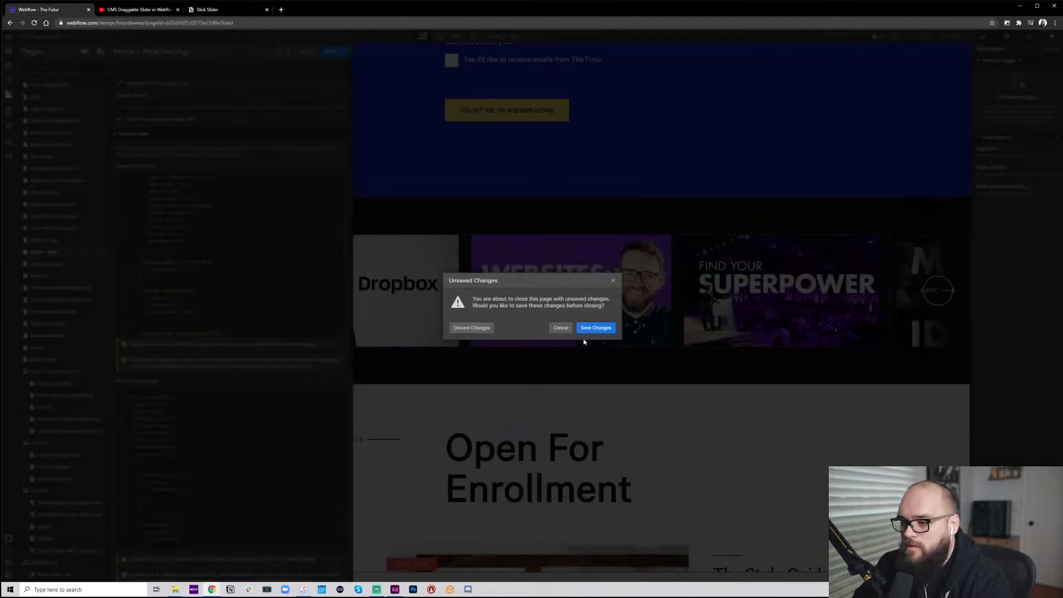
click(560, 328)
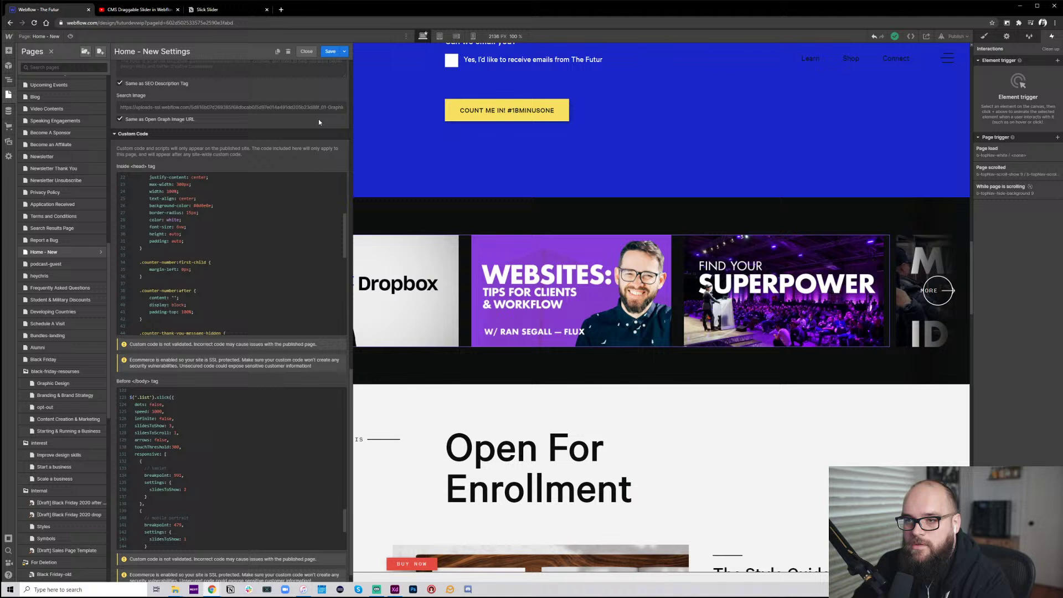
click(331, 52)
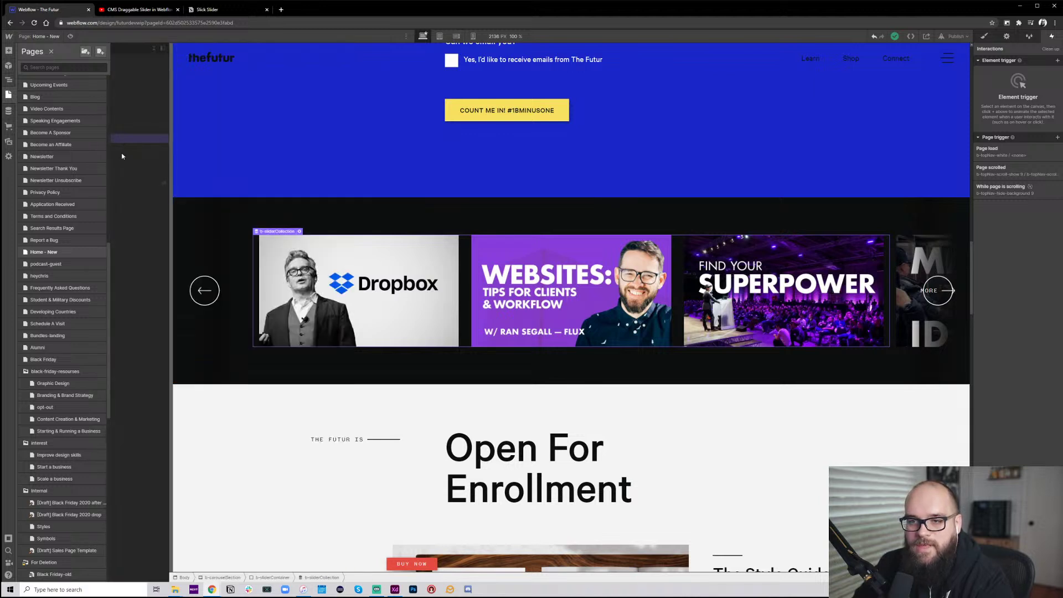
click(133, 87)
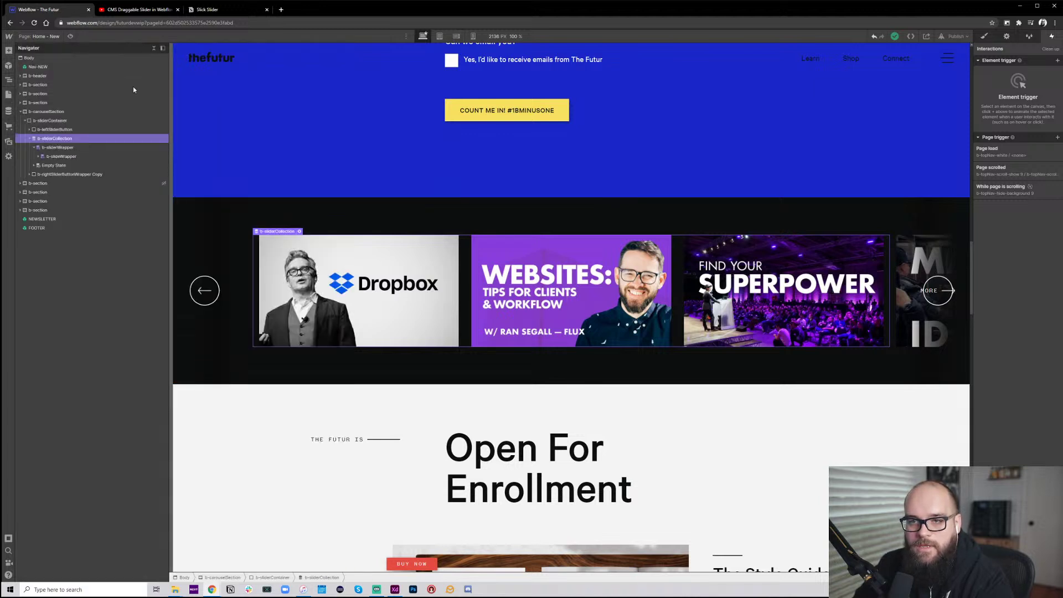
Try to rename the b-sliderWrapper class to list in its style settings
click(36, 148)
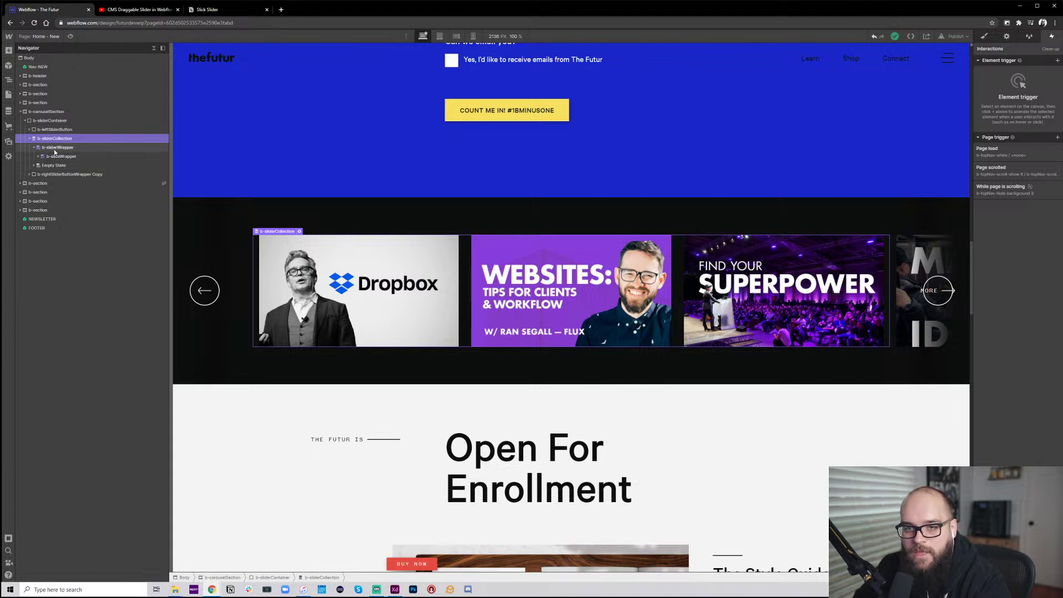
click(54, 148)
click(984, 36)
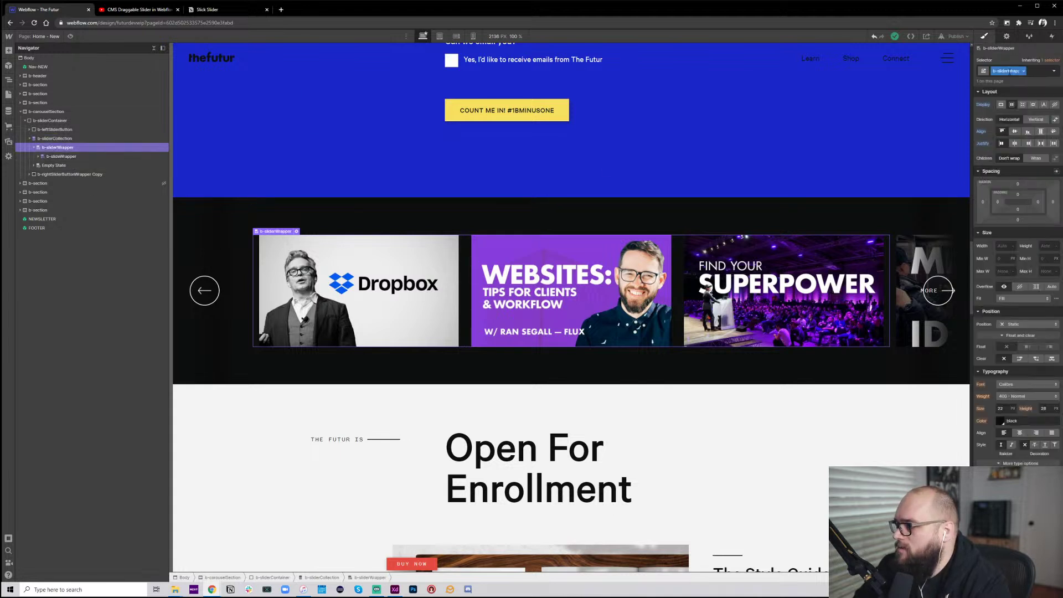
click(1024, 71)
click(1017, 82)
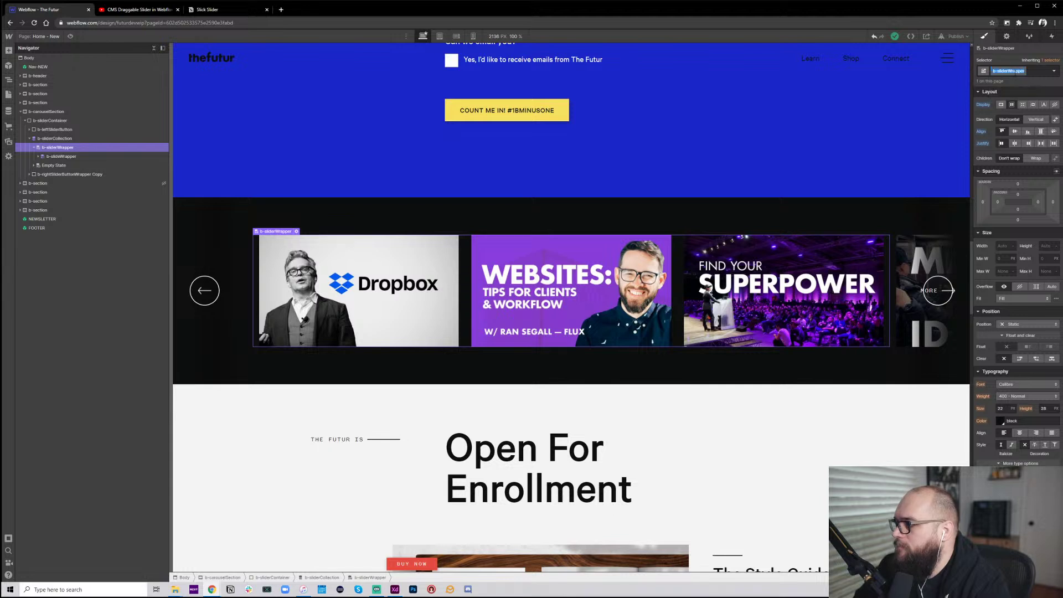
text(list)
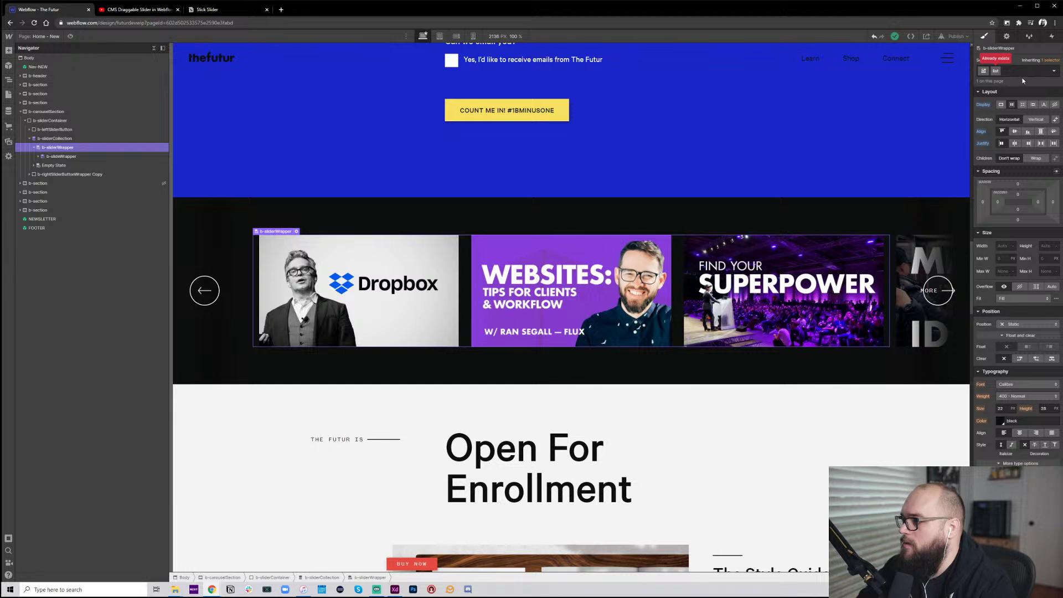
click(1028, 74)
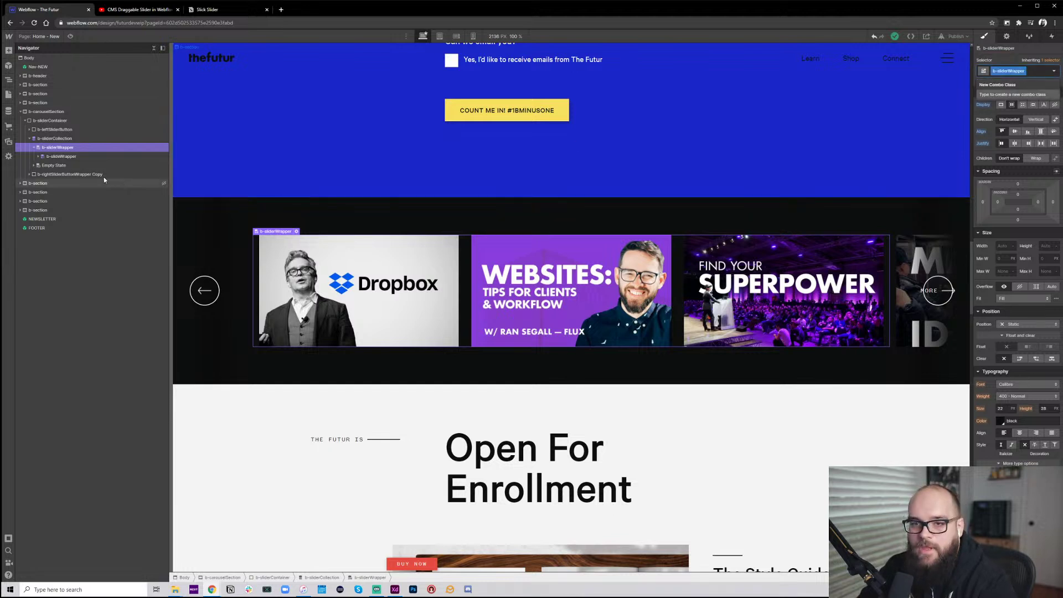
click(1024, 71)
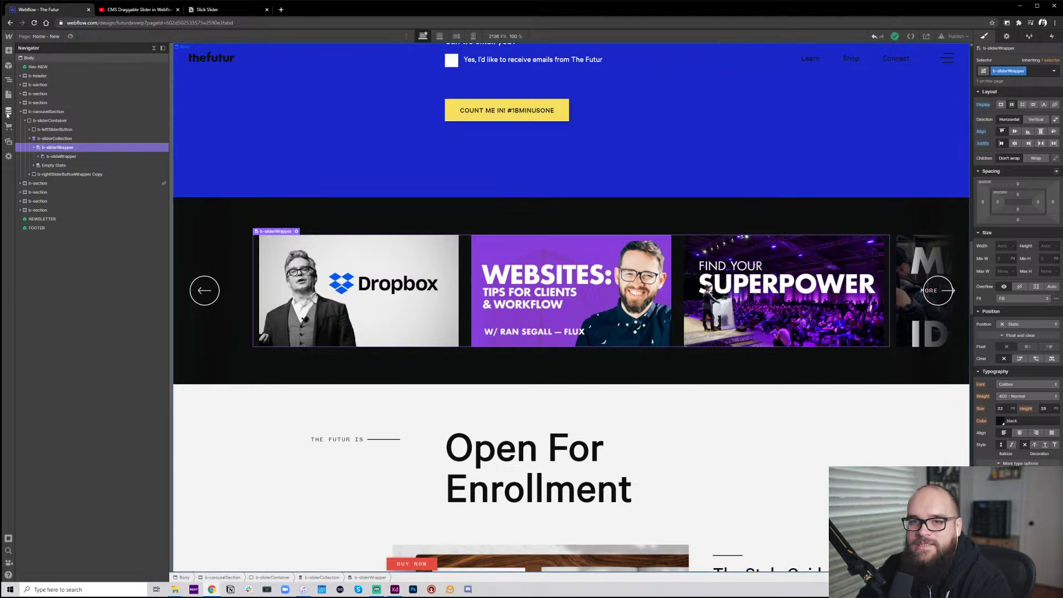
Open the Home - New page settings and find the slick call in the code before the closing body tag
click(8, 94)
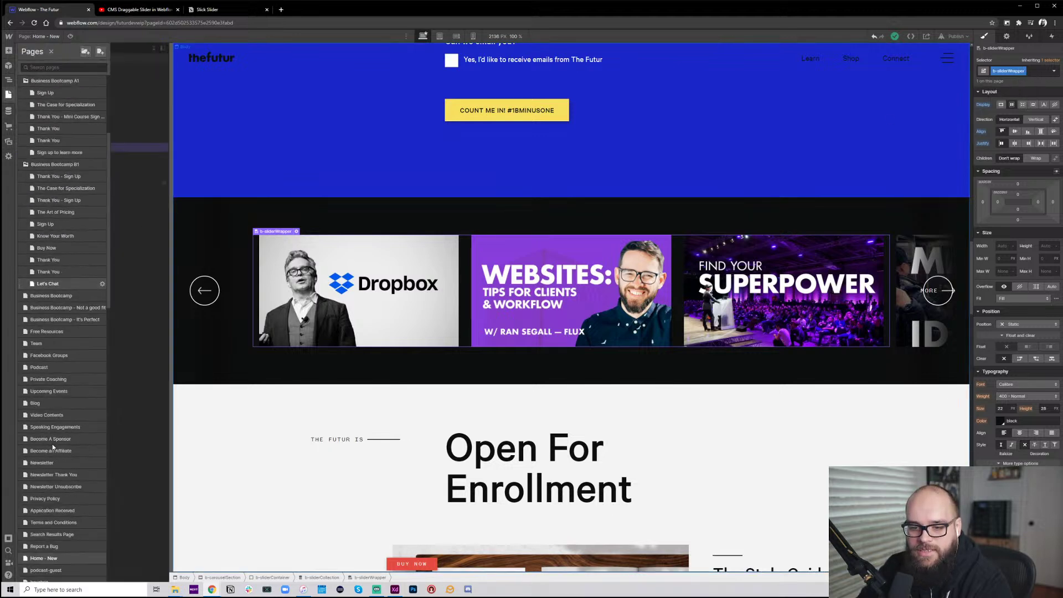
scroll(52, 447, down, 4)
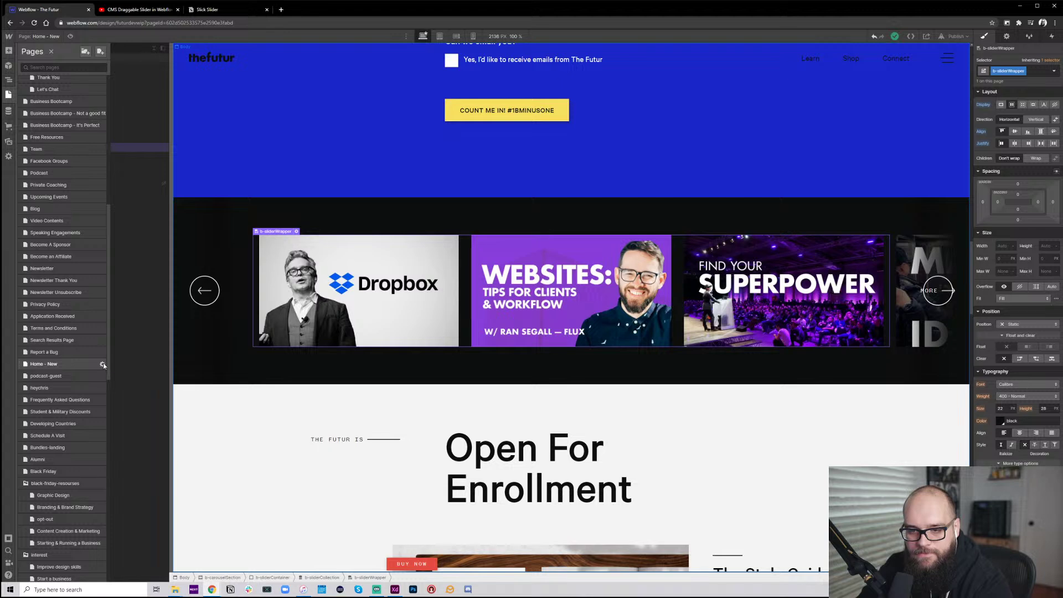
click(103, 364)
scroll(217, 420, down, 10)
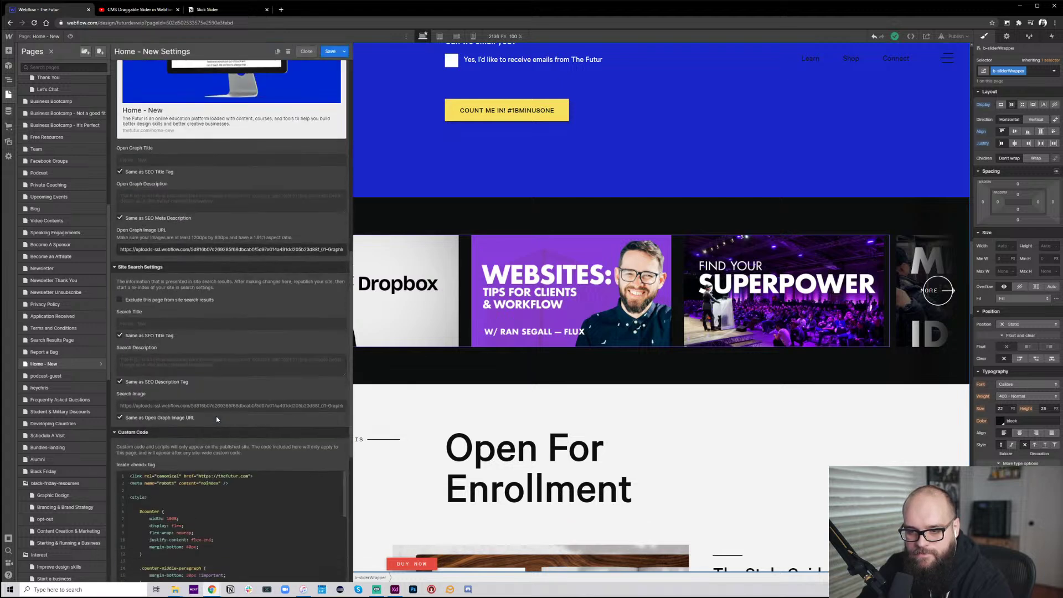
scroll(216, 419, down, 3)
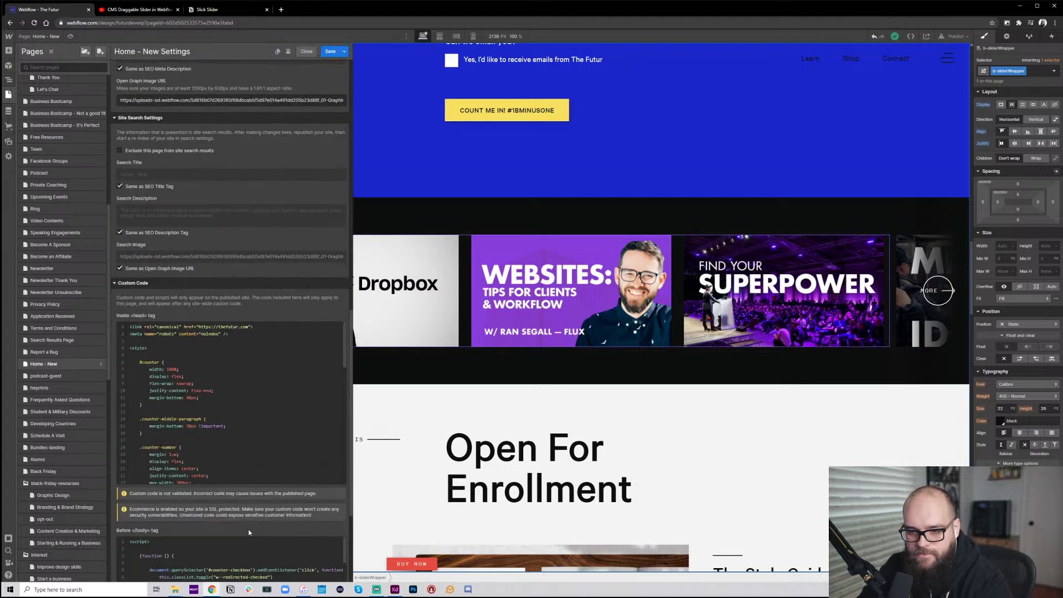
scroll(249, 533, down, 10)
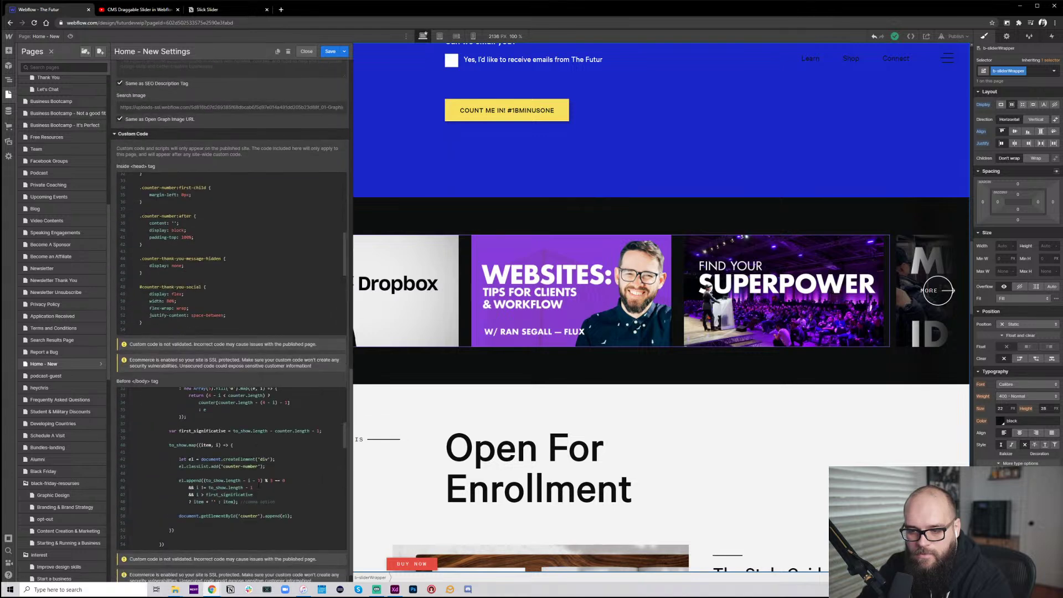
scroll(240, 535, down, 15)
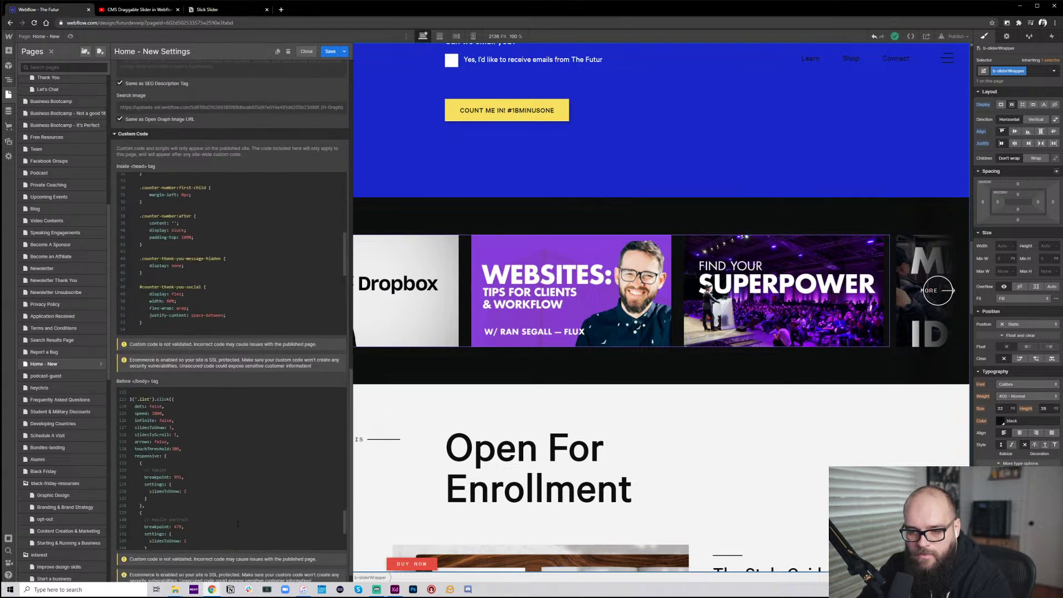
Replace the list class in the slick call's selector with b-sliderWrapper
click(147, 400)
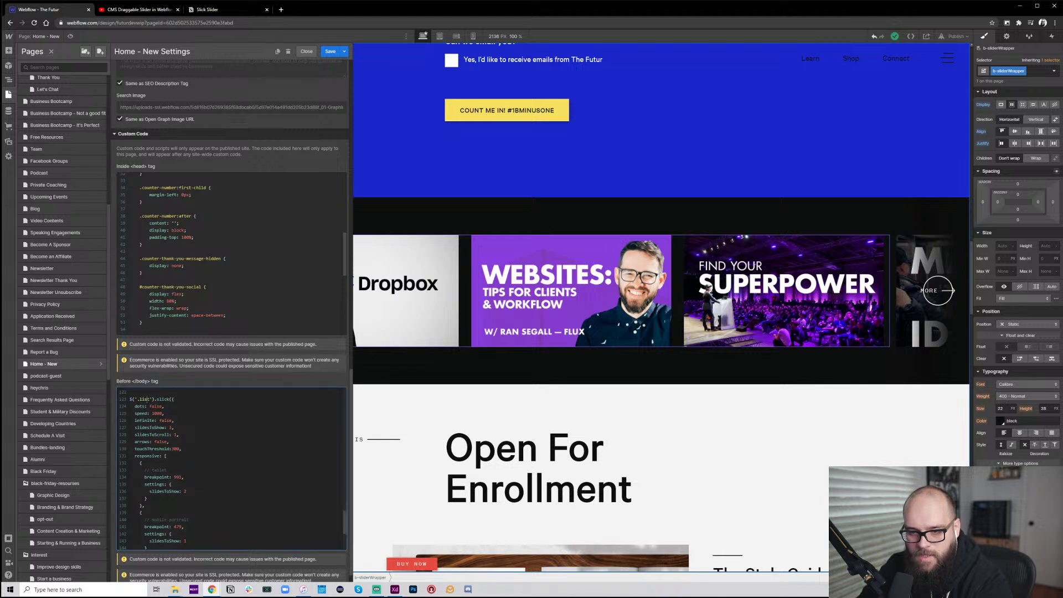
key(BackSpace)
key(BackSpace)
key(BackSpace)
key(BackSpace)
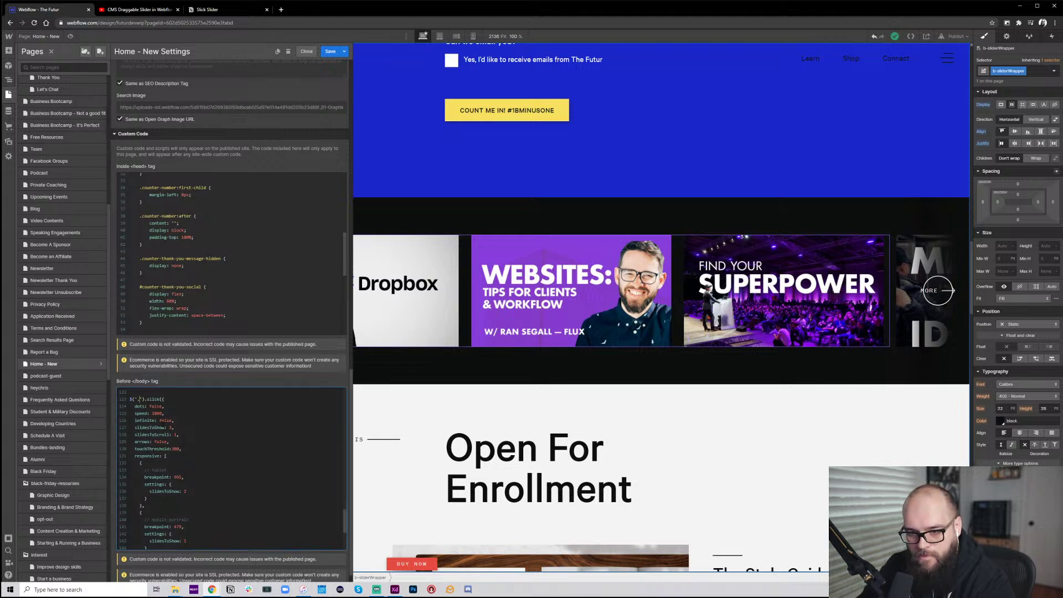
text(s-sliderWra)
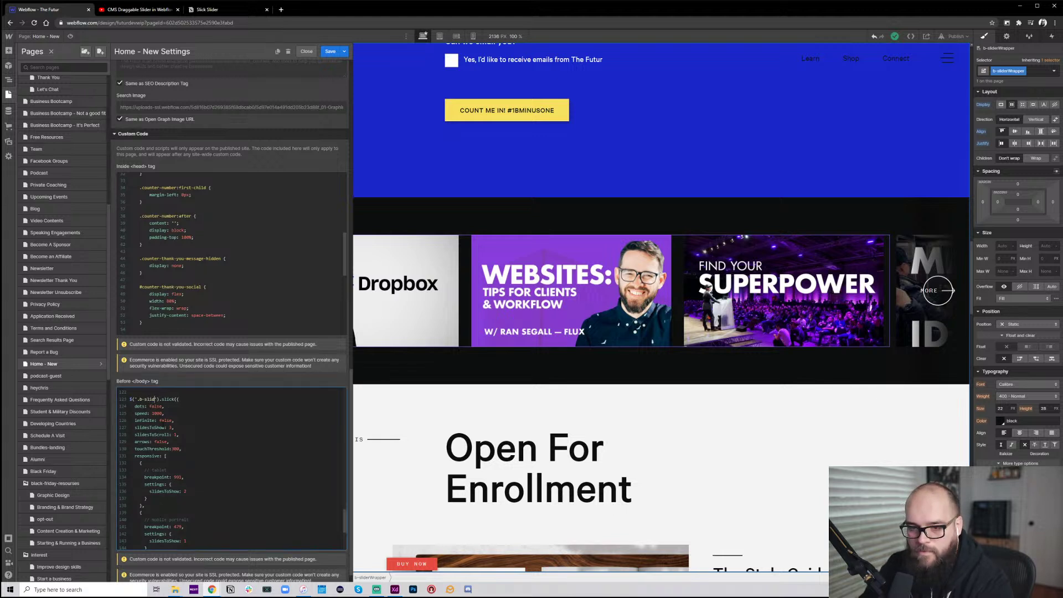
text(pper)
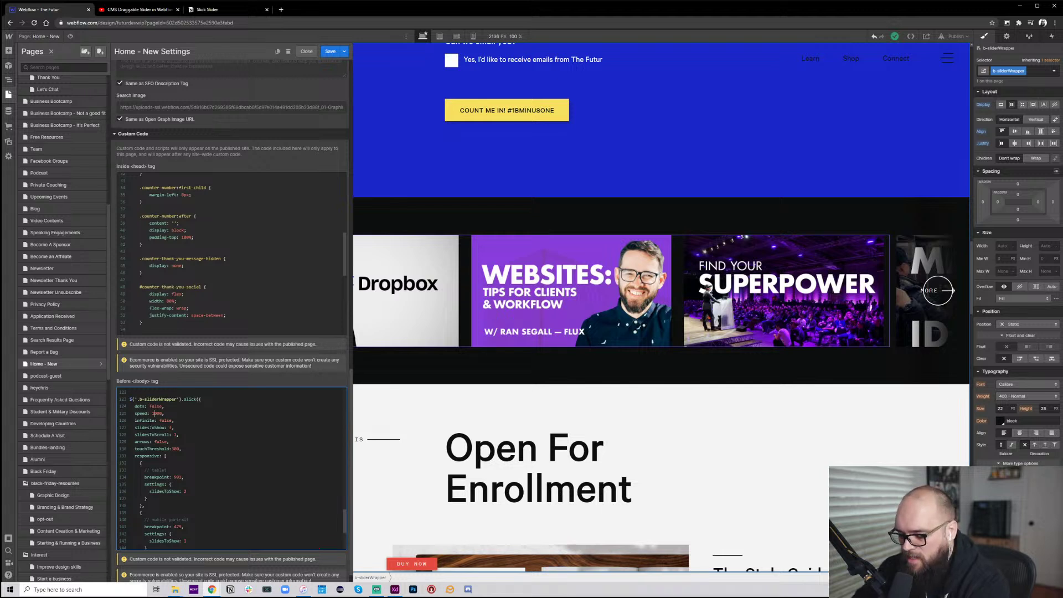
Set the speed option in the slick call to 600
key(BackSpace)
key(BackSpace)
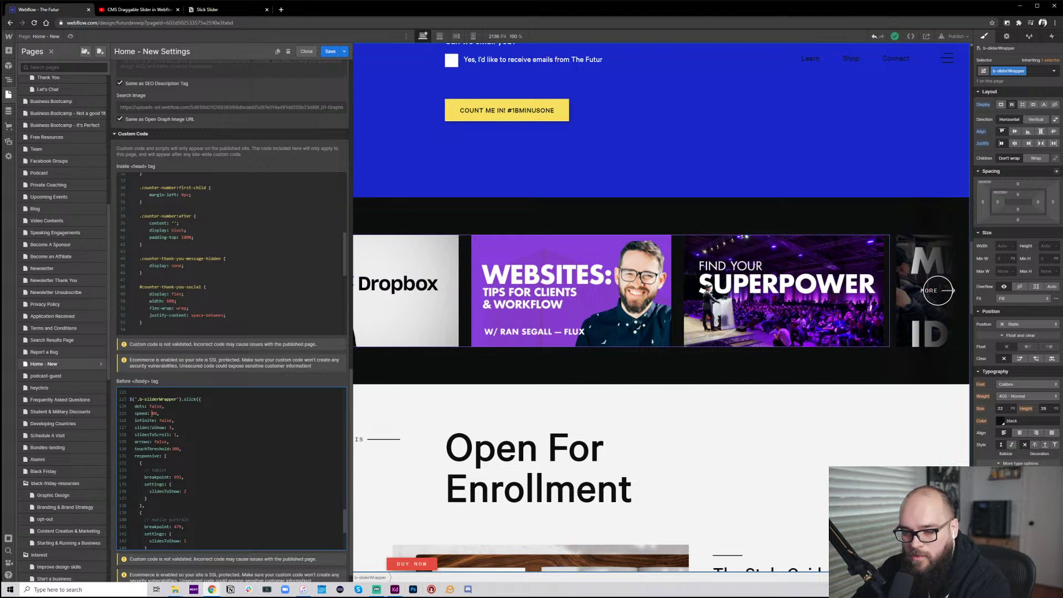
text(6)
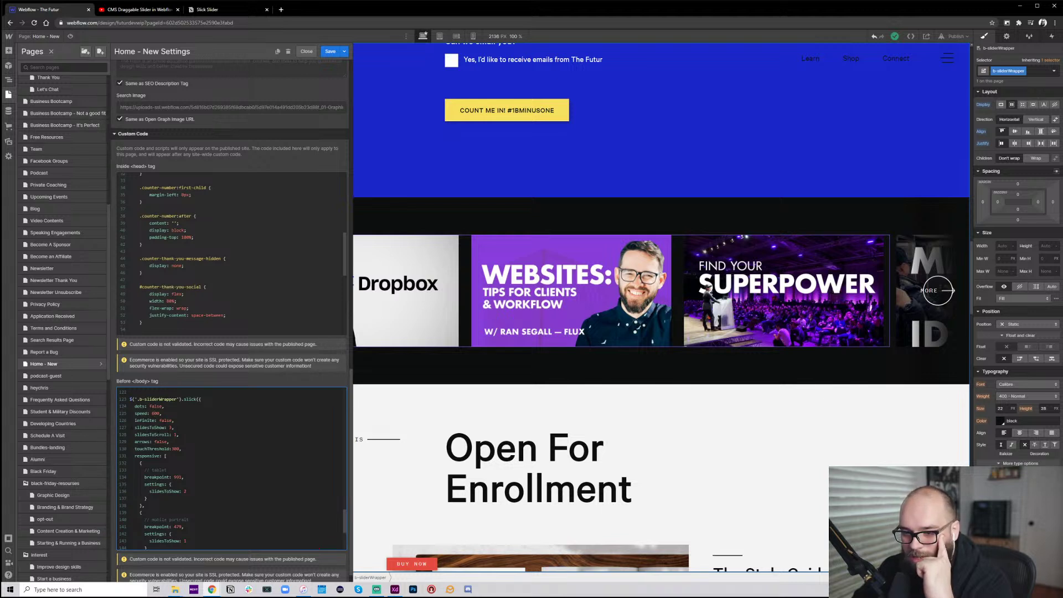
Review the slick call's slidesToShow and slidesToScroll options and its tablet and mobile breakpoint settings
drag(133, 428, 178, 435)
click(152, 435)
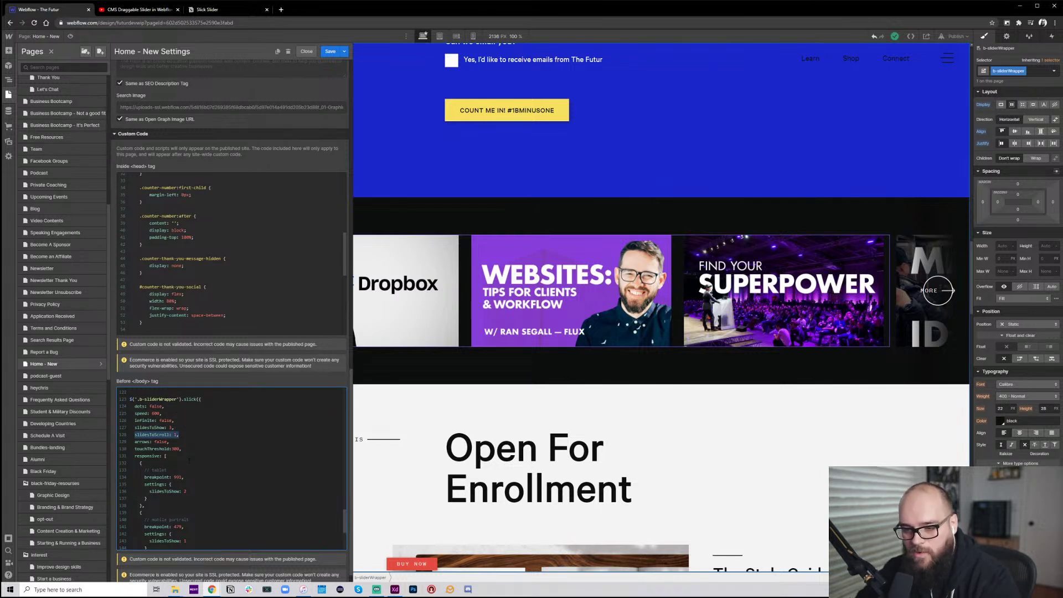
scroll(180, 410, down, 3)
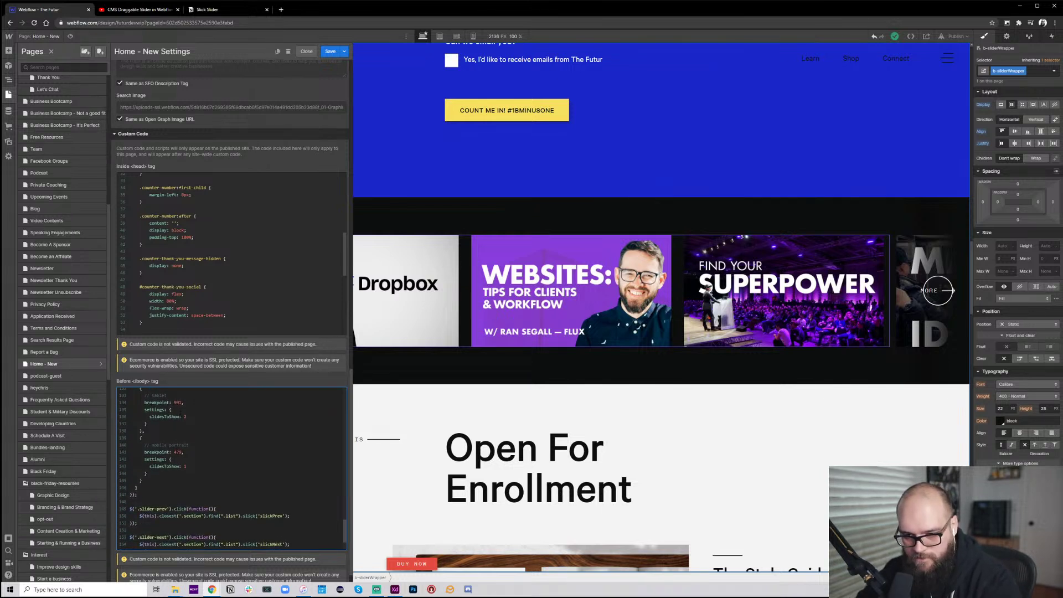
scroll(179, 409, down, 2)
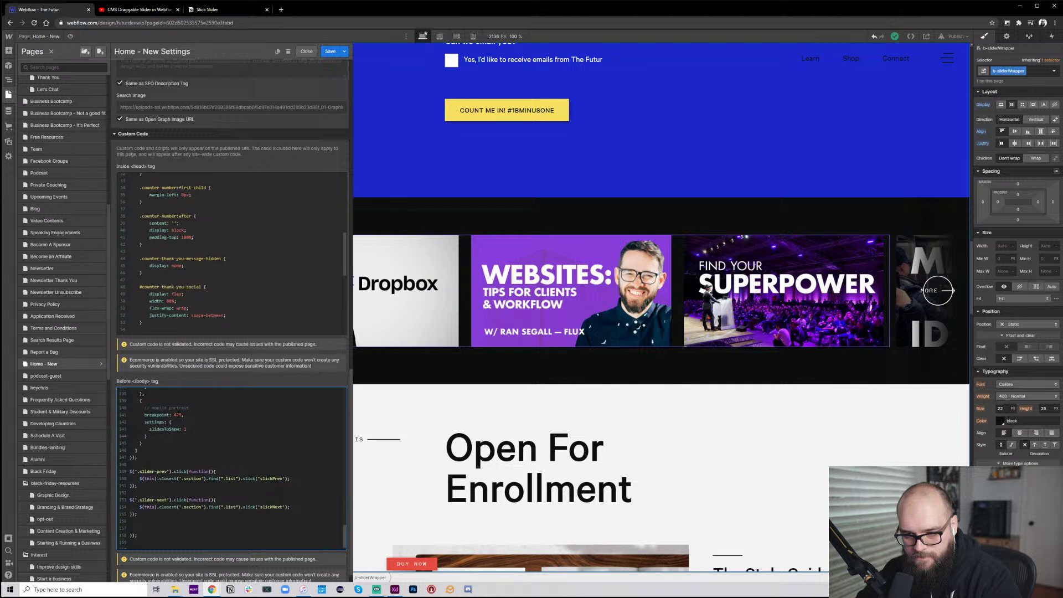
scroll(178, 410, up, 3)
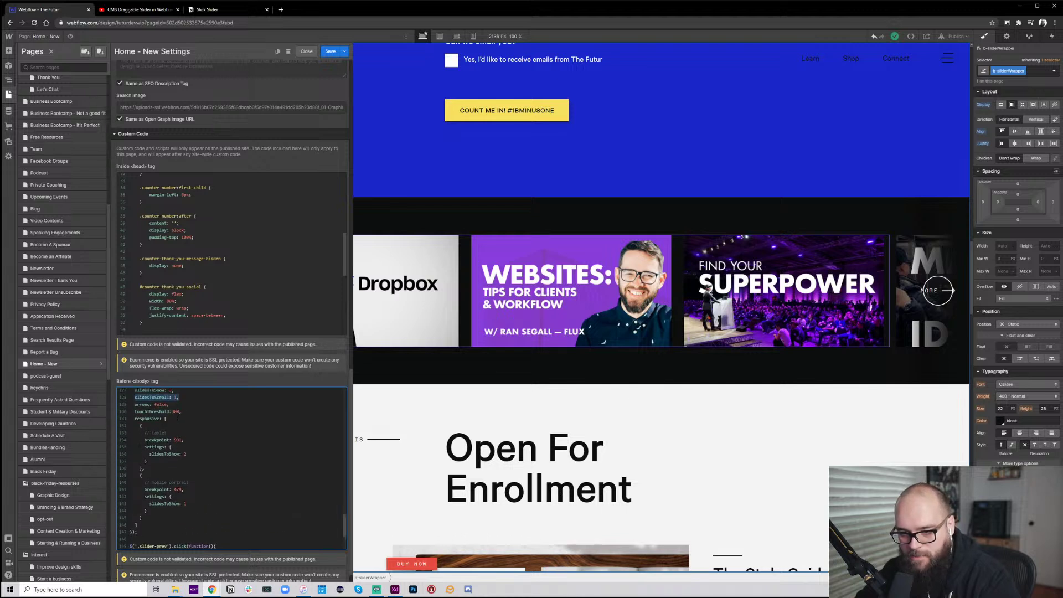
drag(173, 440, 180, 440)
click(182, 440)
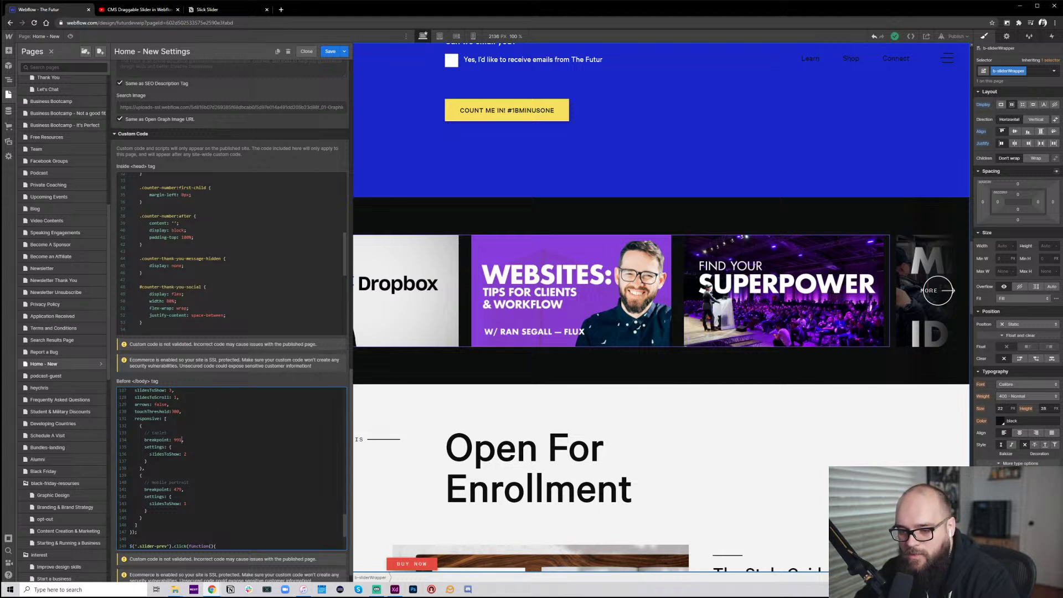
drag(150, 454, 184, 454)
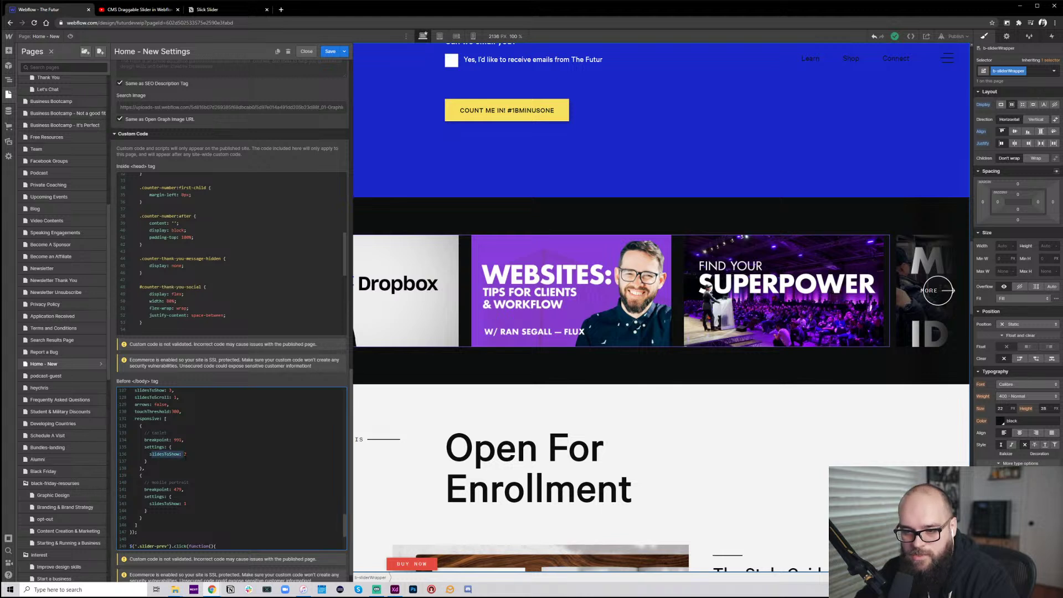
click(189, 458)
Check the slider-prev and slider-next click handlers against the selector used in the slick call
scroll(166, 443, down, 3)
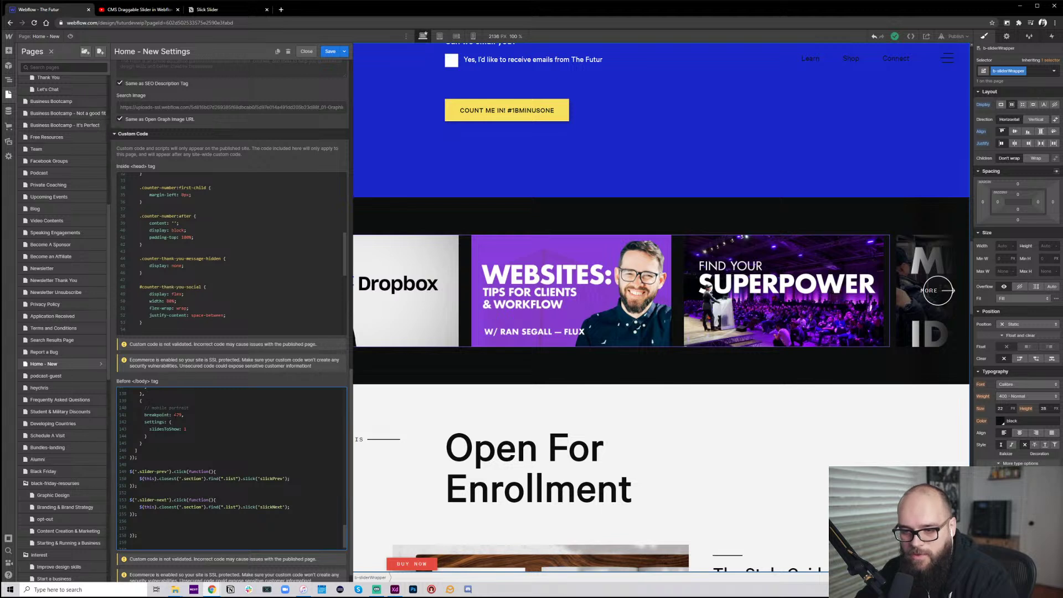
scroll(205, 470, down, 1)
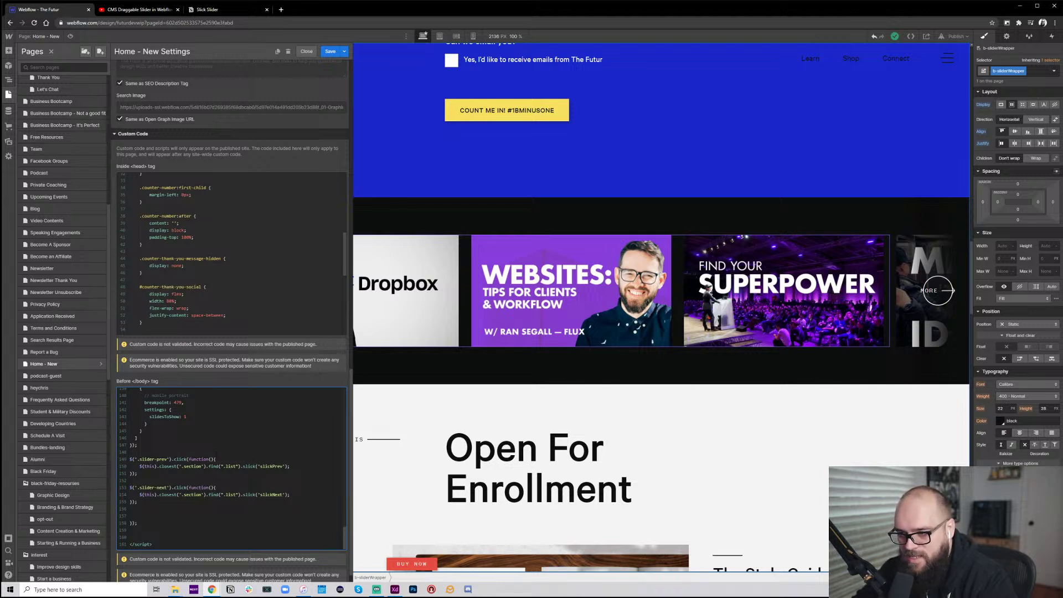
scroll(221, 485, up, 5)
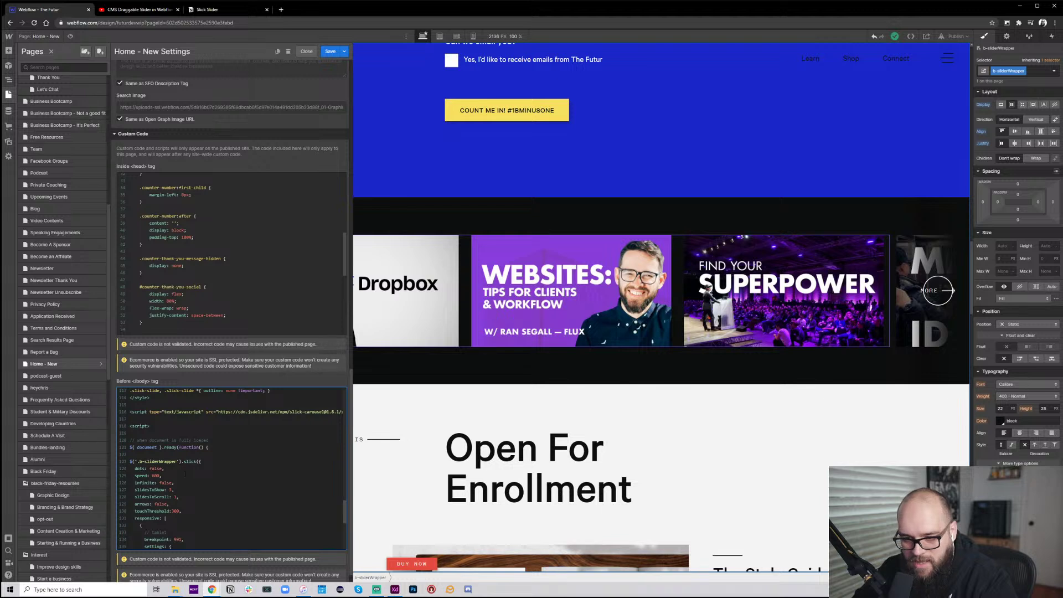
scroll(185, 474, down, 1)
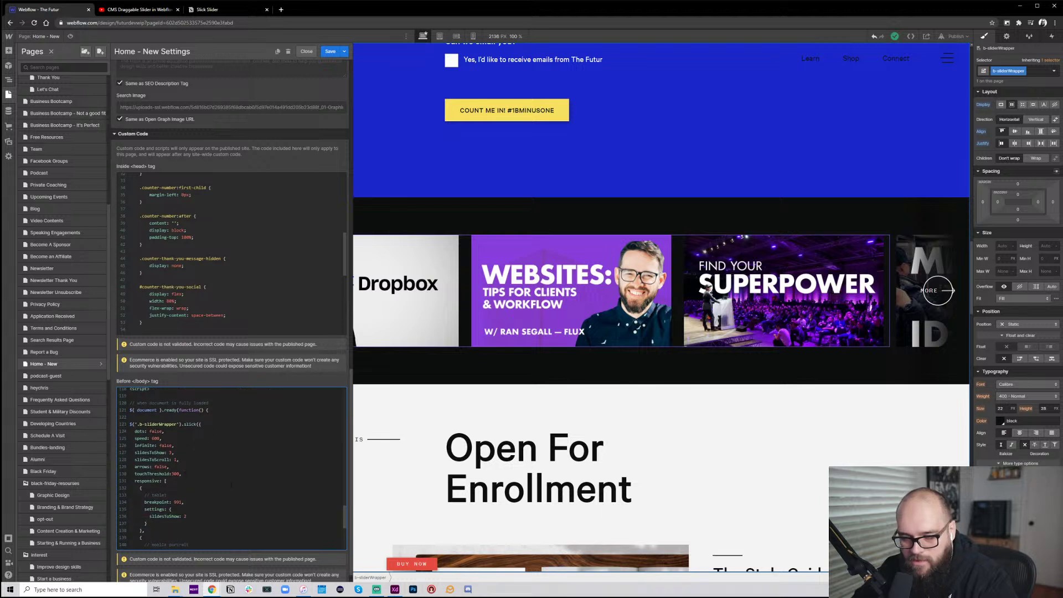
scroll(264, 487, down, 3)
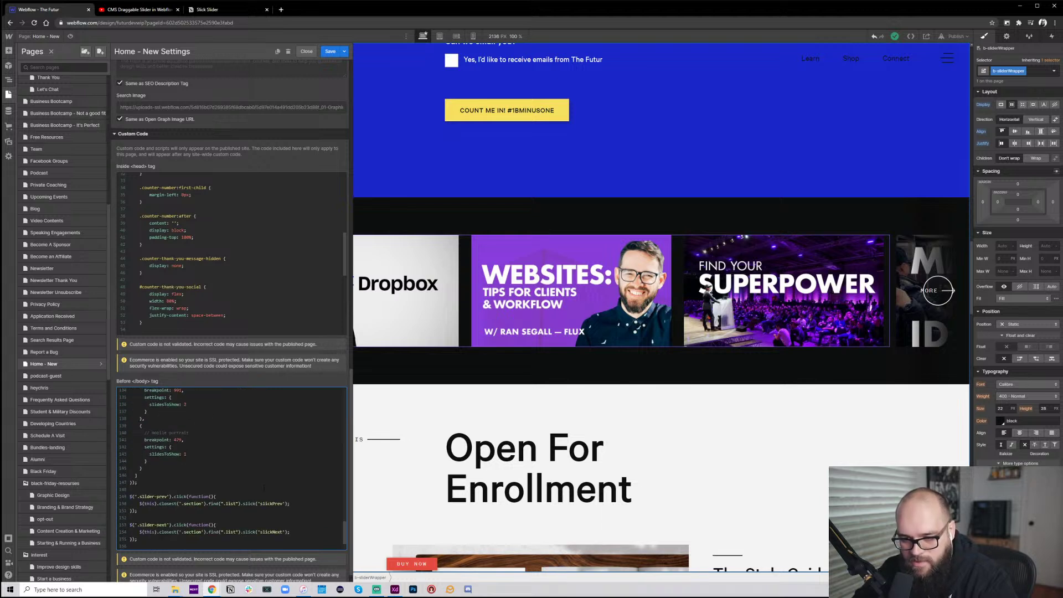
scroll(264, 487, up, 2)
Save the changed page settings and publish the site to futurdevwip.webflow.io only, leaving out thefutur.com
click(463, 216)
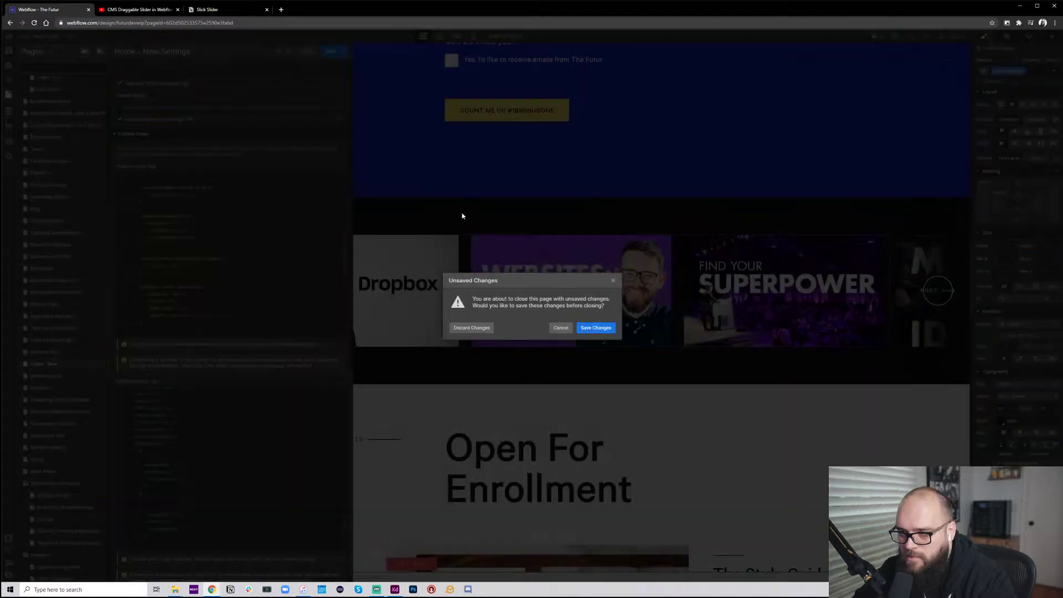
click(597, 328)
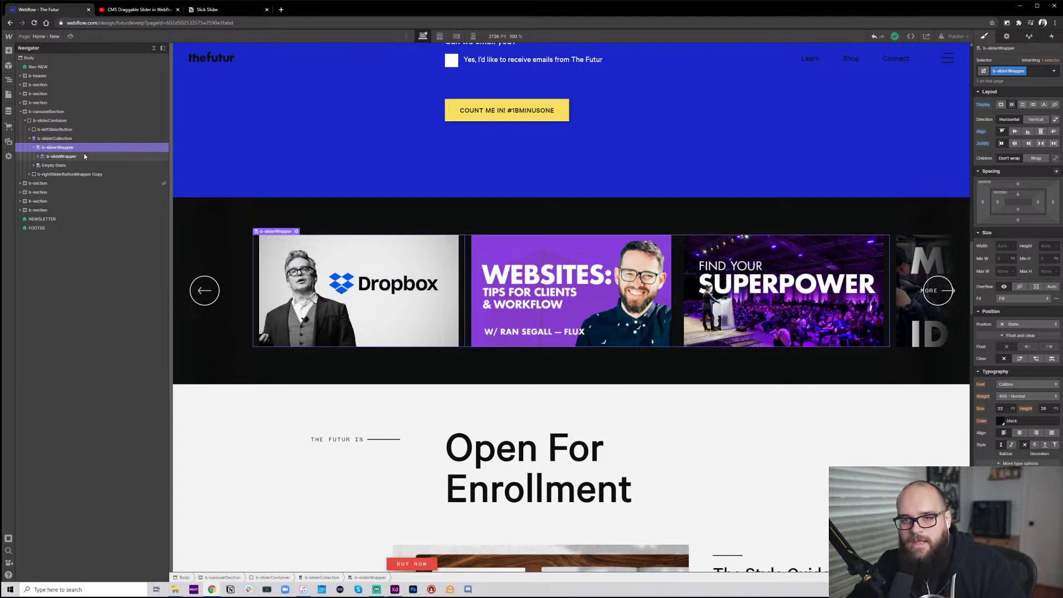
click(957, 36)
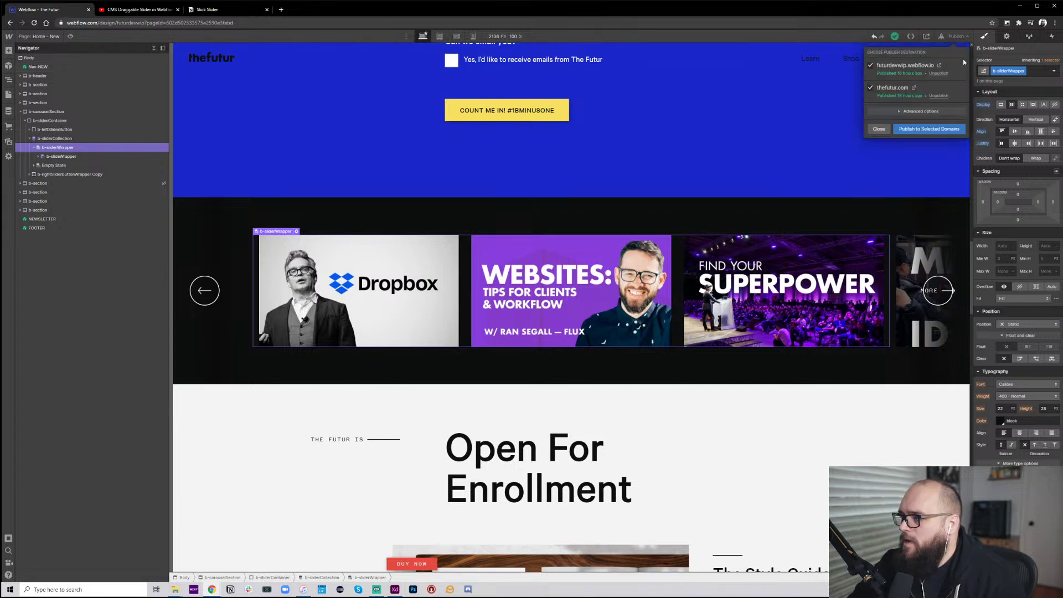
click(940, 128)
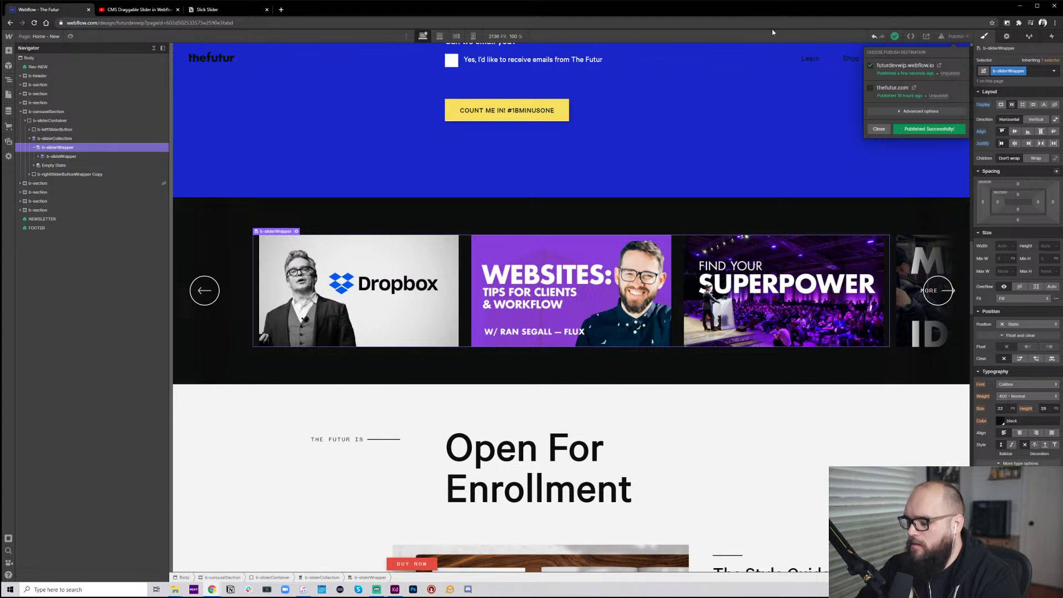
Open the published futurdevwip.webflow.io home-new page in a new tab and go to its carousel section
key(ctrl+plus)
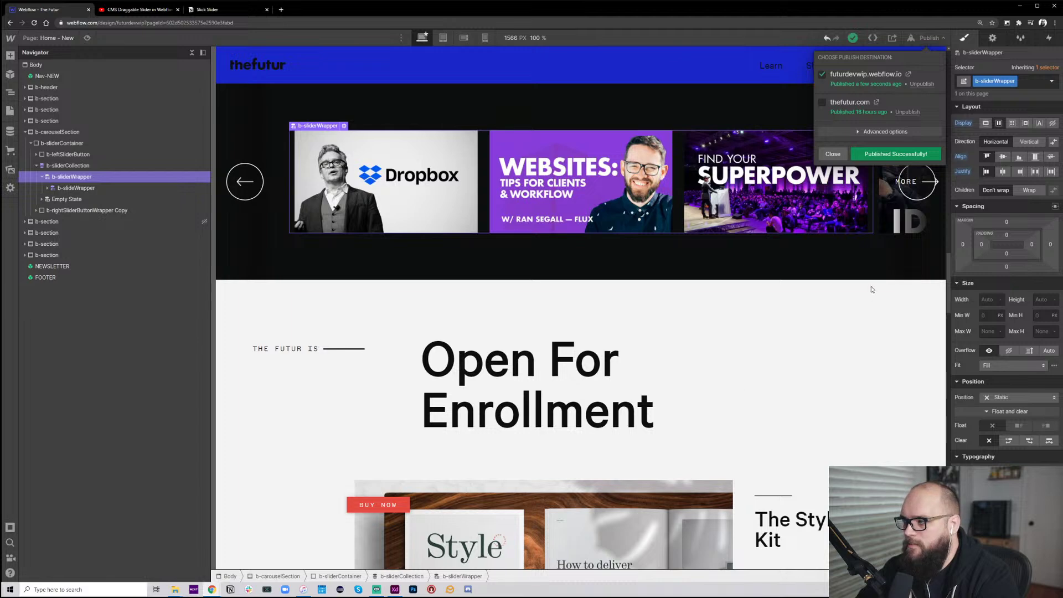
ctrl+click(909, 75)
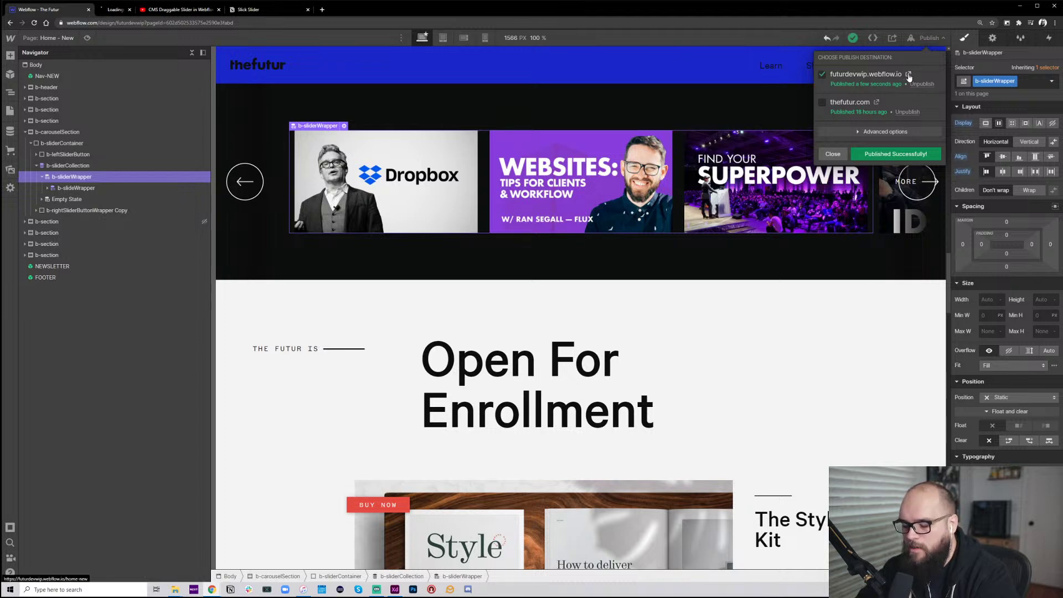
click(158, 10)
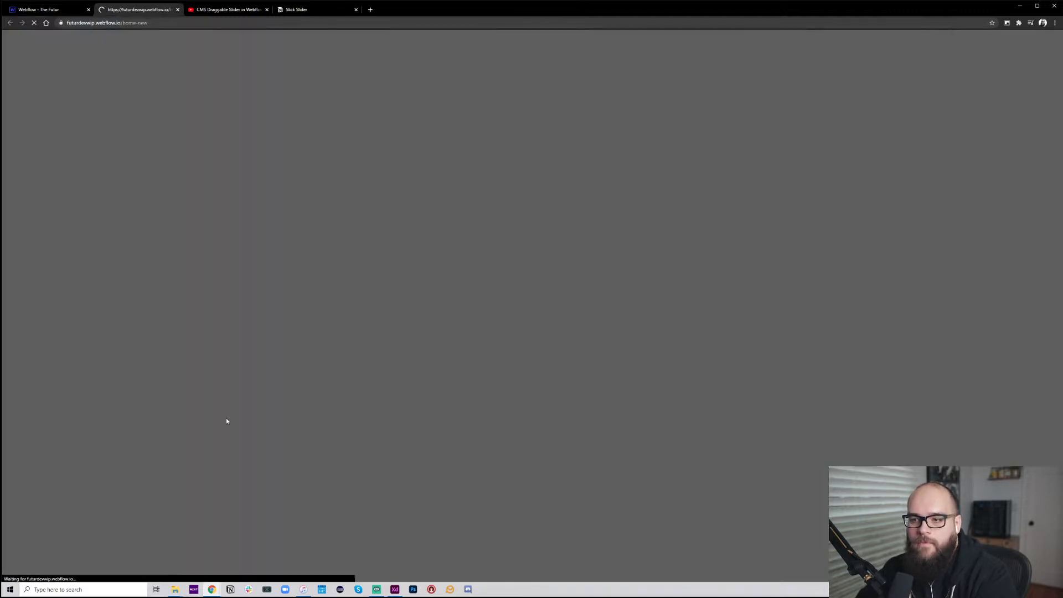
scroll(580, 404, down, 15)
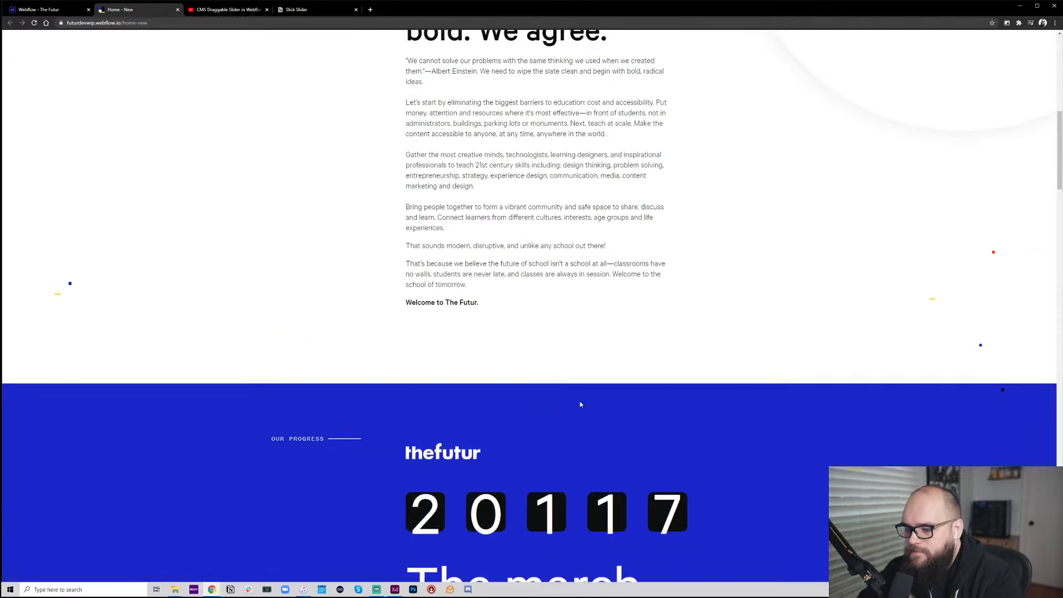
scroll(581, 405, down, 13)
scroll(581, 404, up, 4)
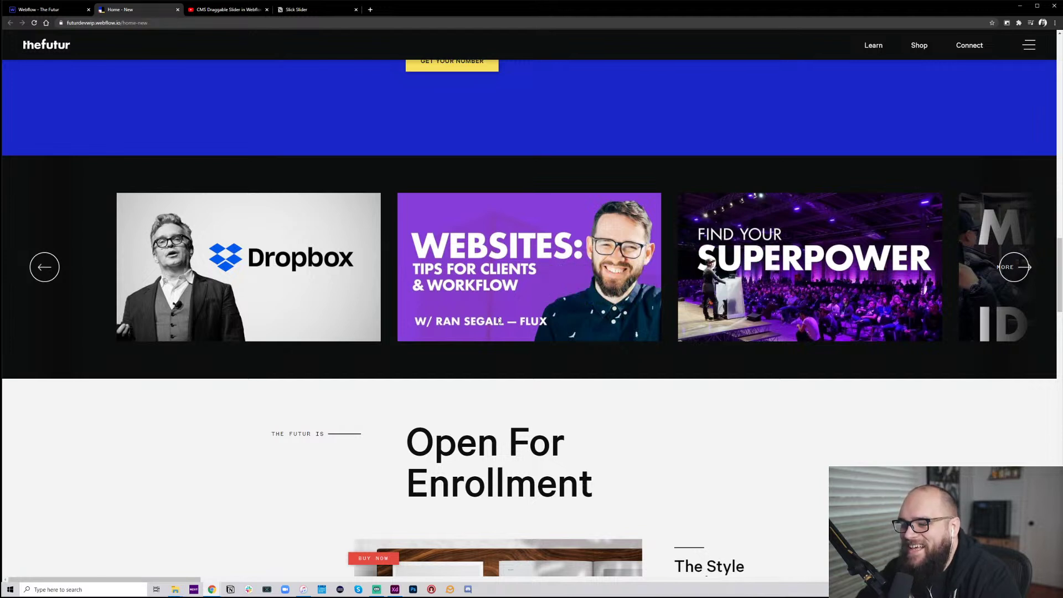
Test whether the carousel slides can be dragged sideways on the published page
drag(500, 321, 606, 362)
drag(863, 311, 781, 320)
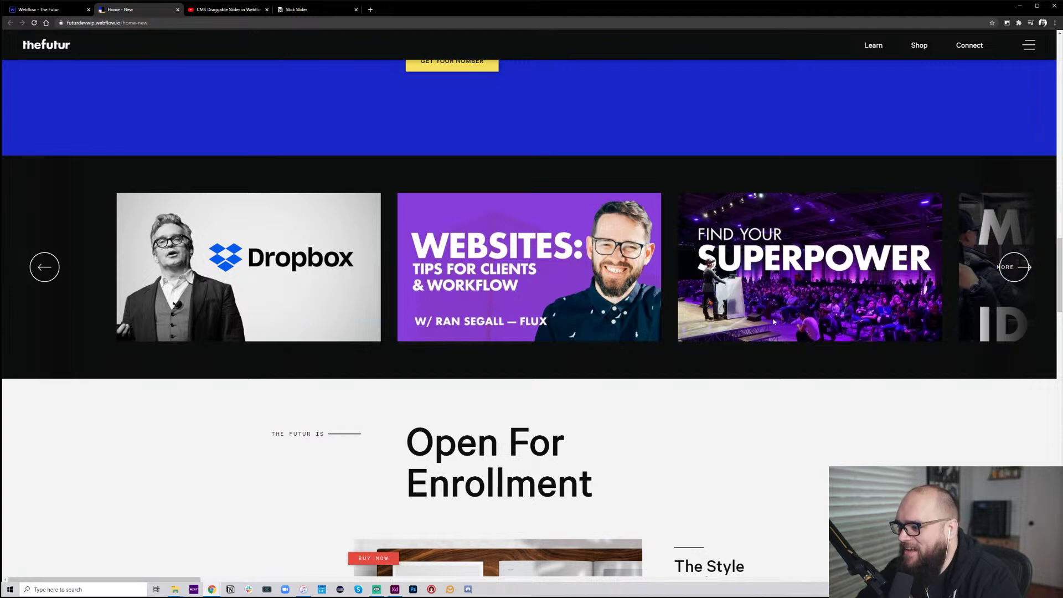
drag(873, 306, 597, 320)
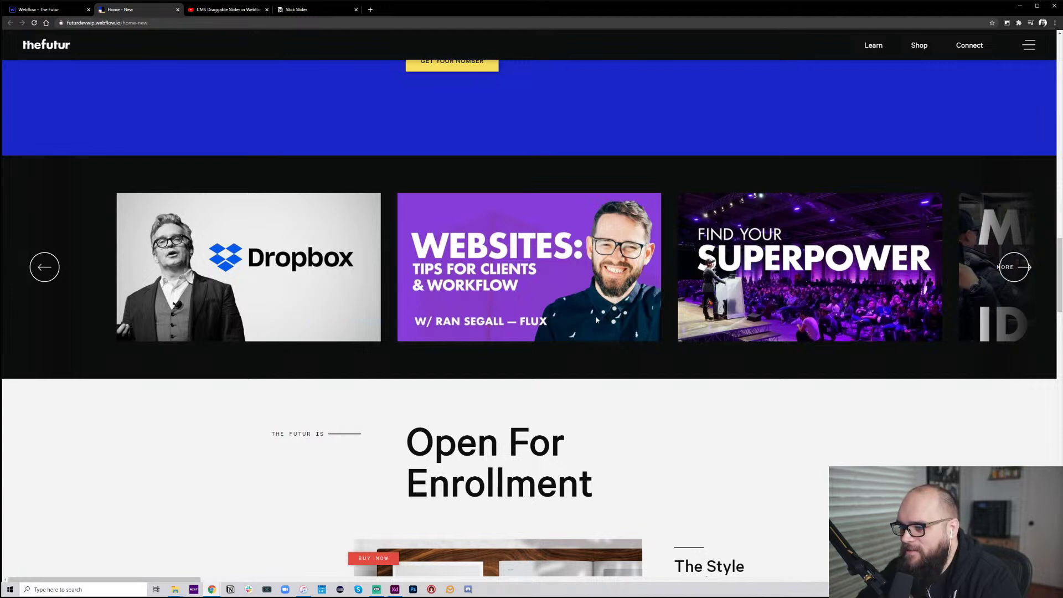
drag(474, 304, 421, 291)
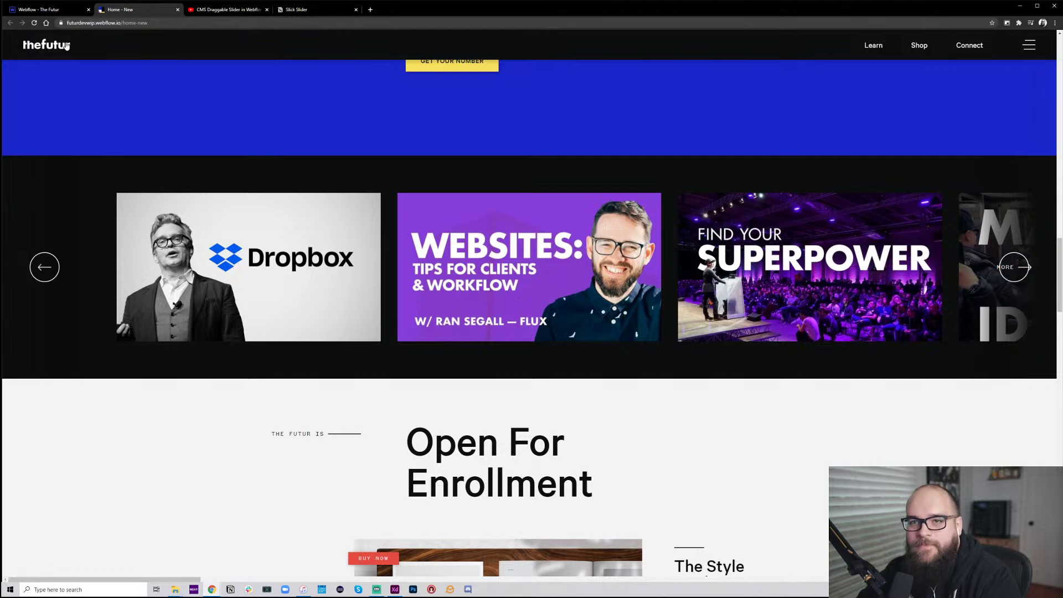
Return to the Webflow Designer, compare the tutorial's list structure, and rename the b-sliderWrapper class to item
click(57, 9)
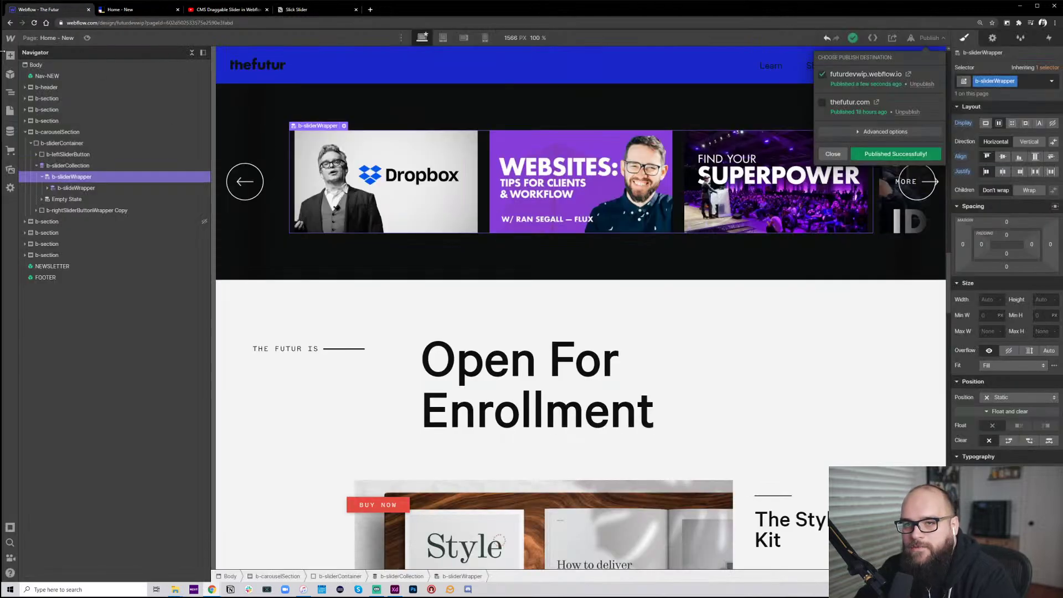
click(18, 114)
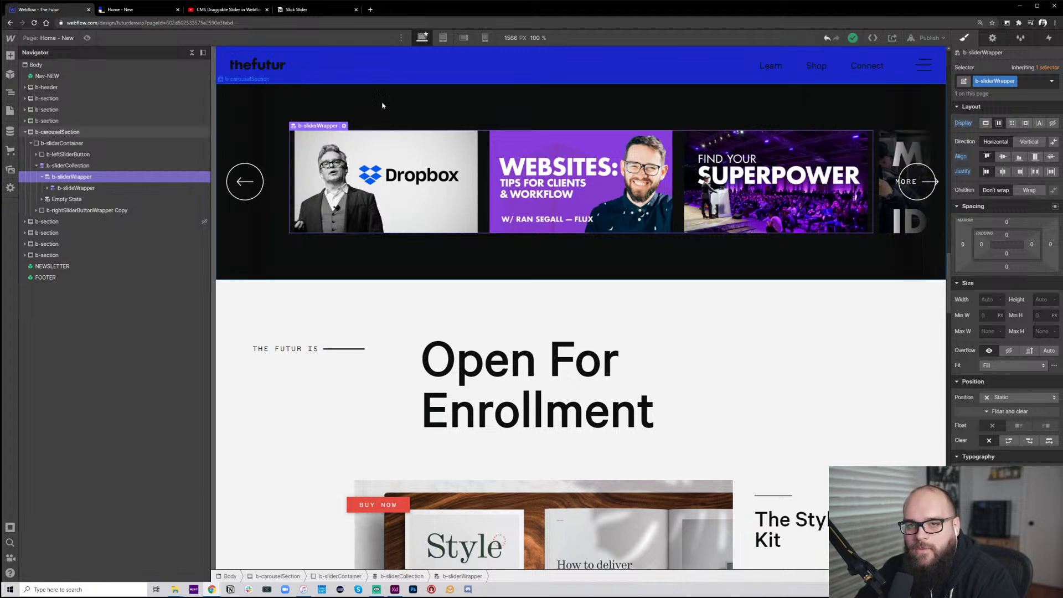
click(227, 9)
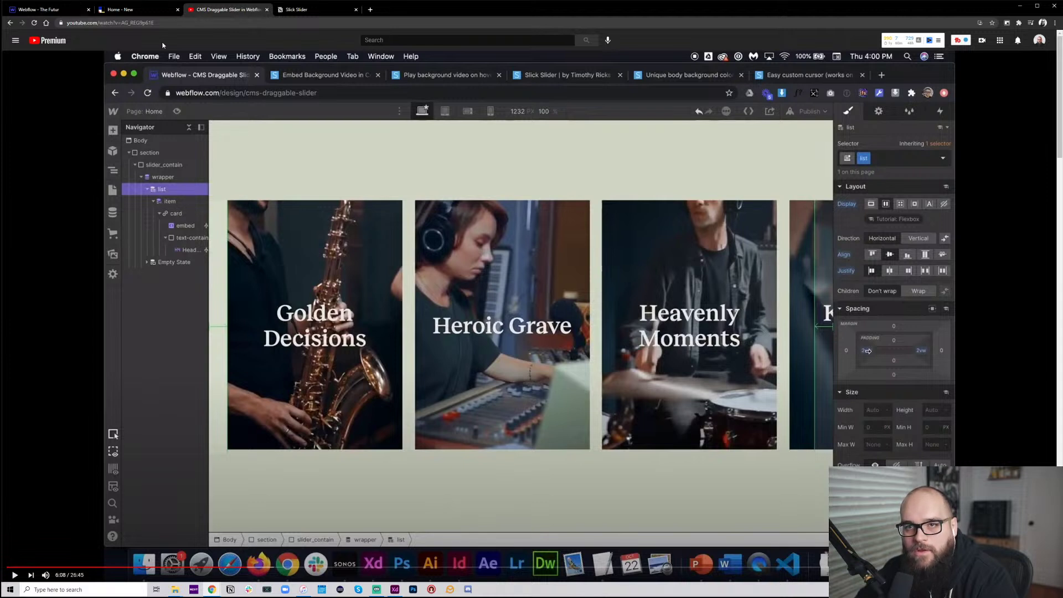
click(40, 10)
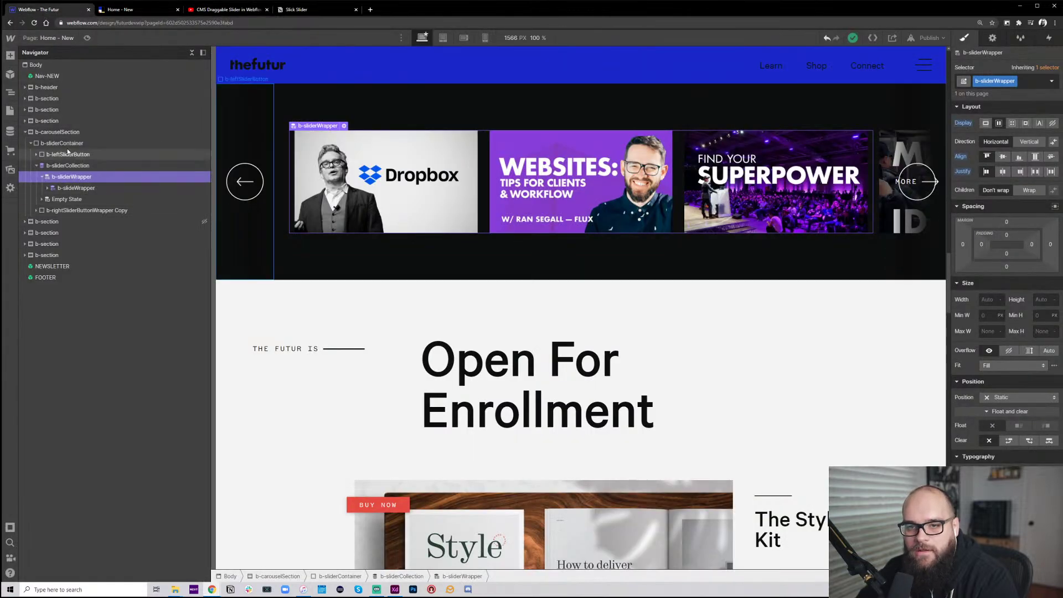
click(1014, 81)
click(1001, 95)
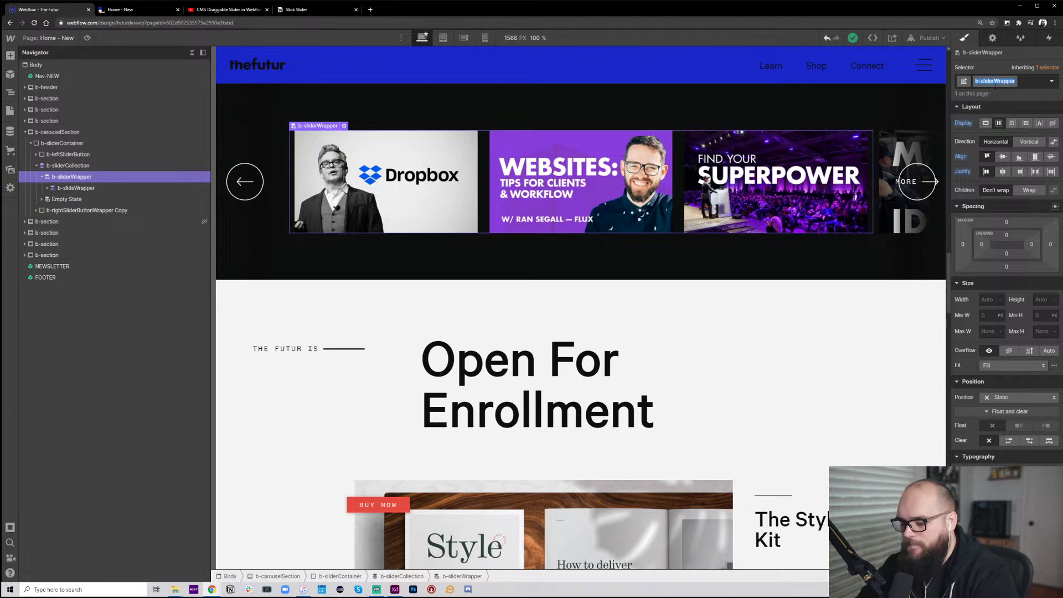
text(item)
key(Return)
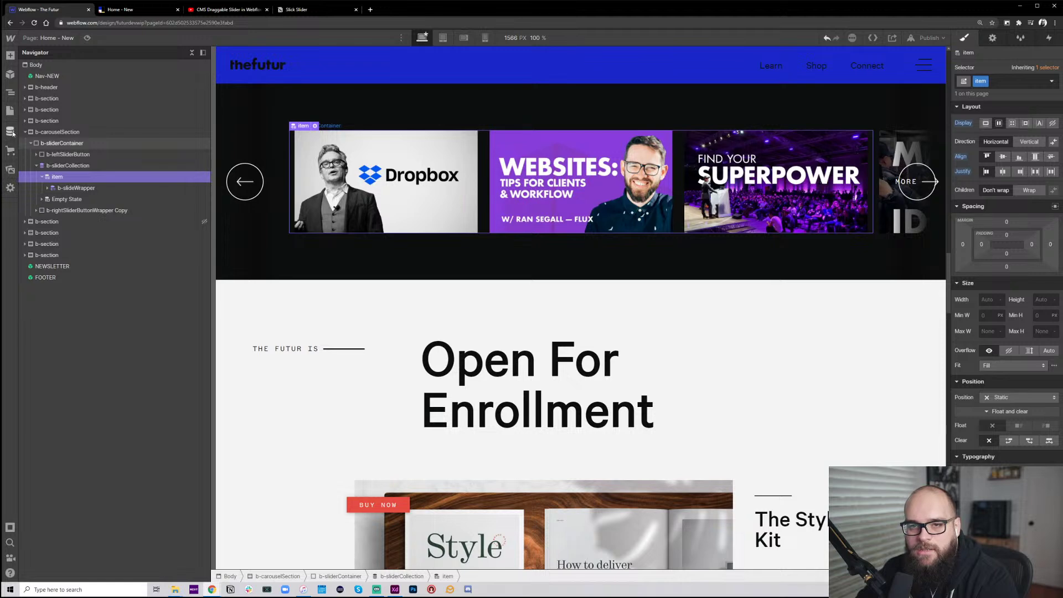
Examine the Slick Slider code in Notion for where the .item and .list classes are used
key(p)
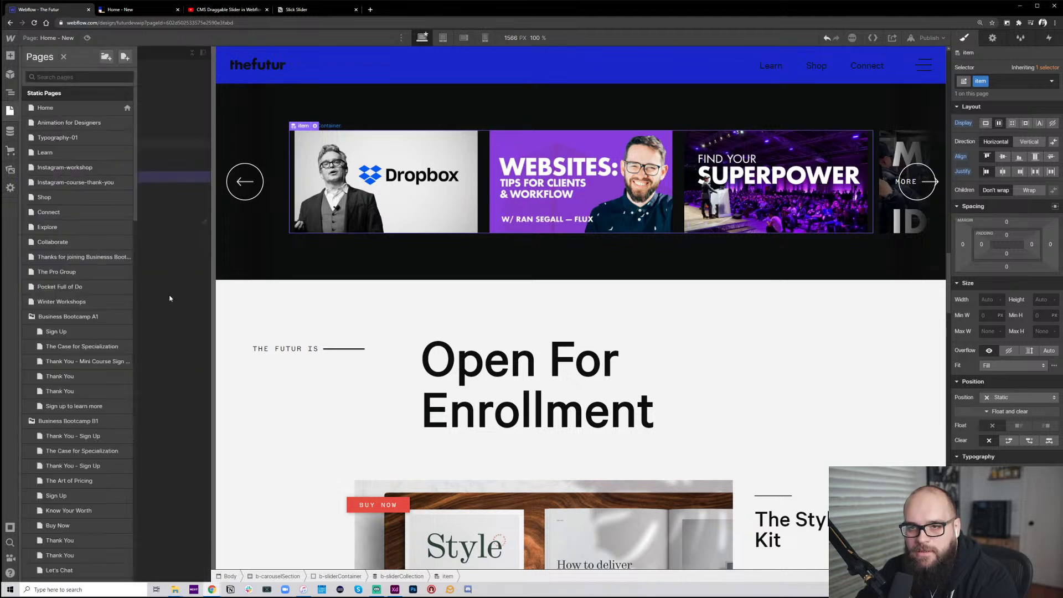
click(321, 10)
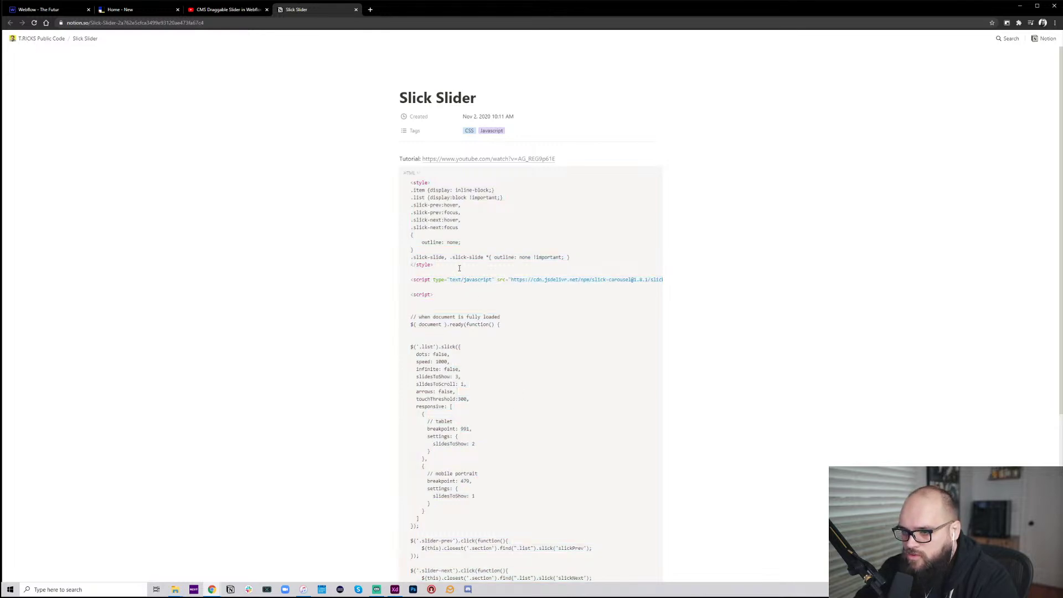
scroll(458, 265, down, 1)
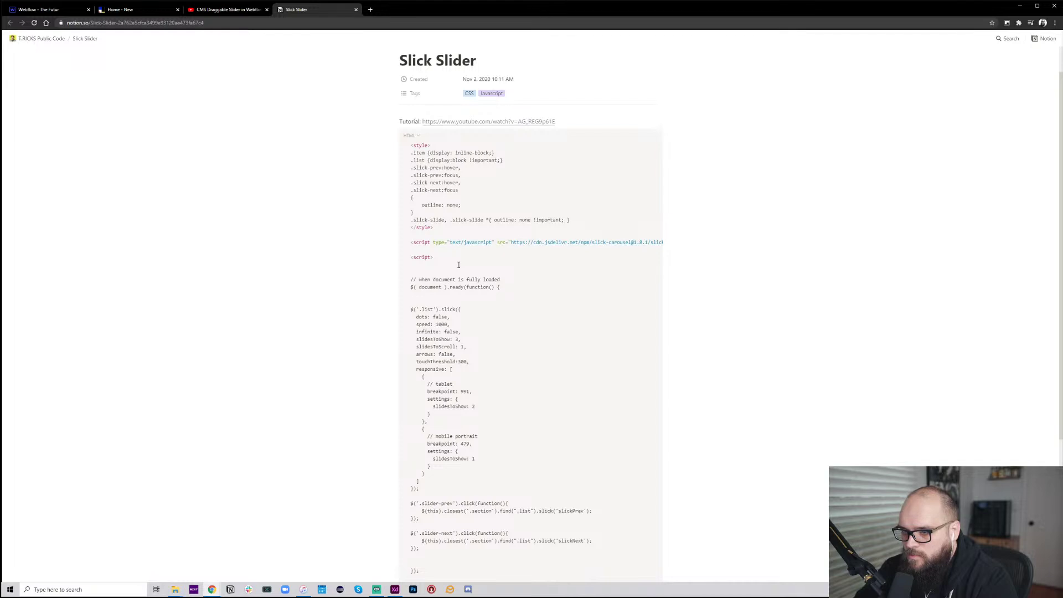
scroll(458, 265, down, 1)
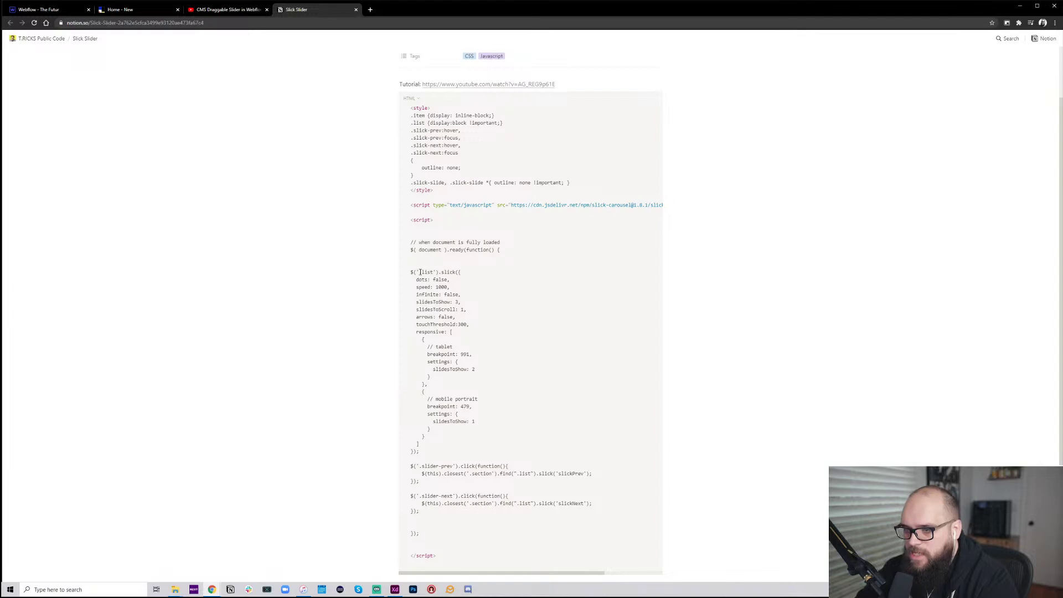
double_click(424, 272)
click(520, 359)
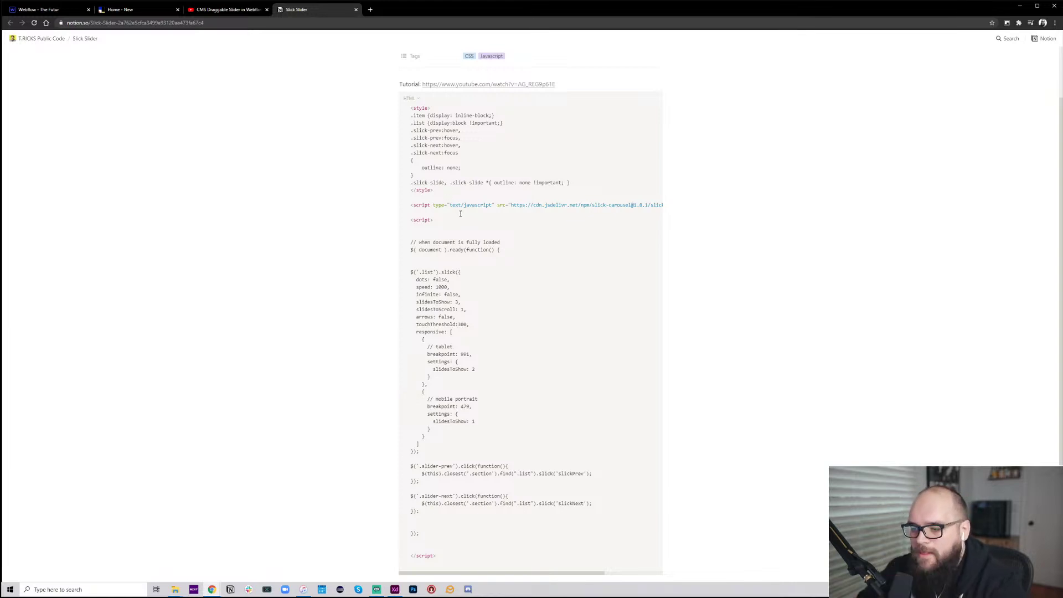
scroll(494, 369, down, 2)
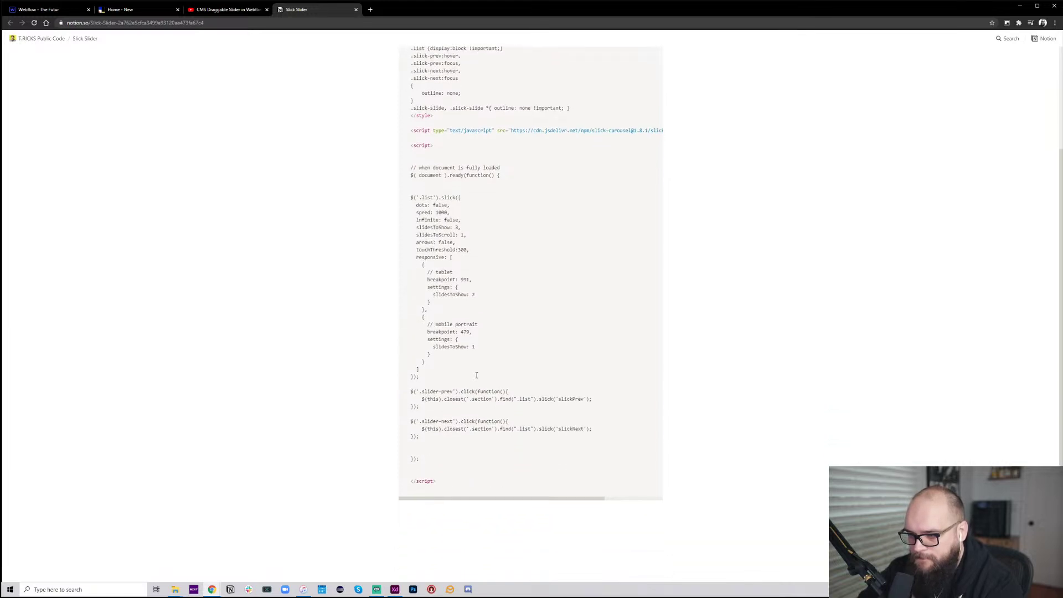
scroll(476, 376, up, 3)
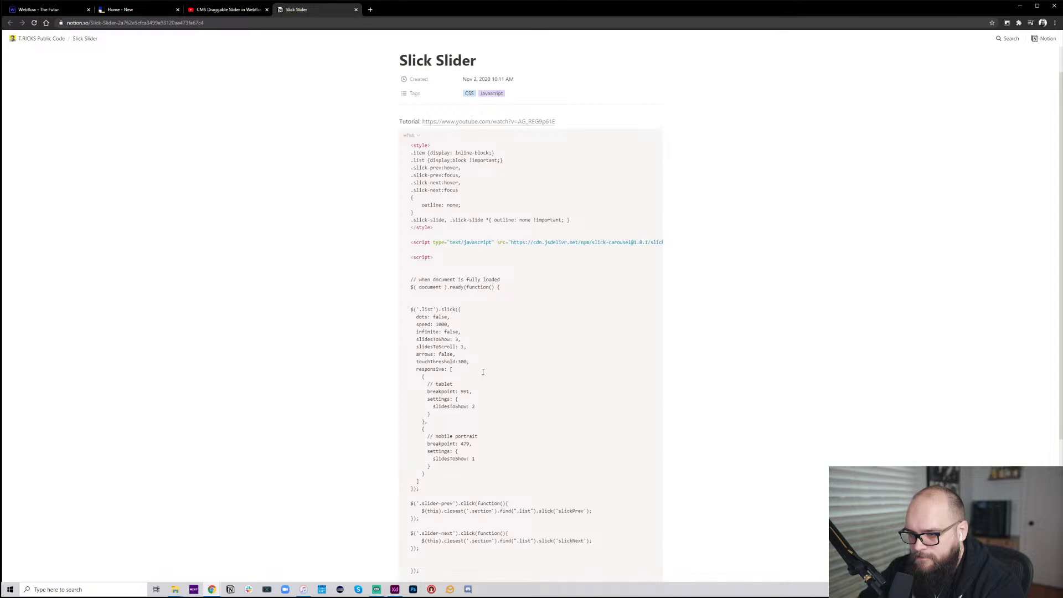
Return to the Webflow Designer and open the Home - New page settings at the custom code section
click(51, 10)
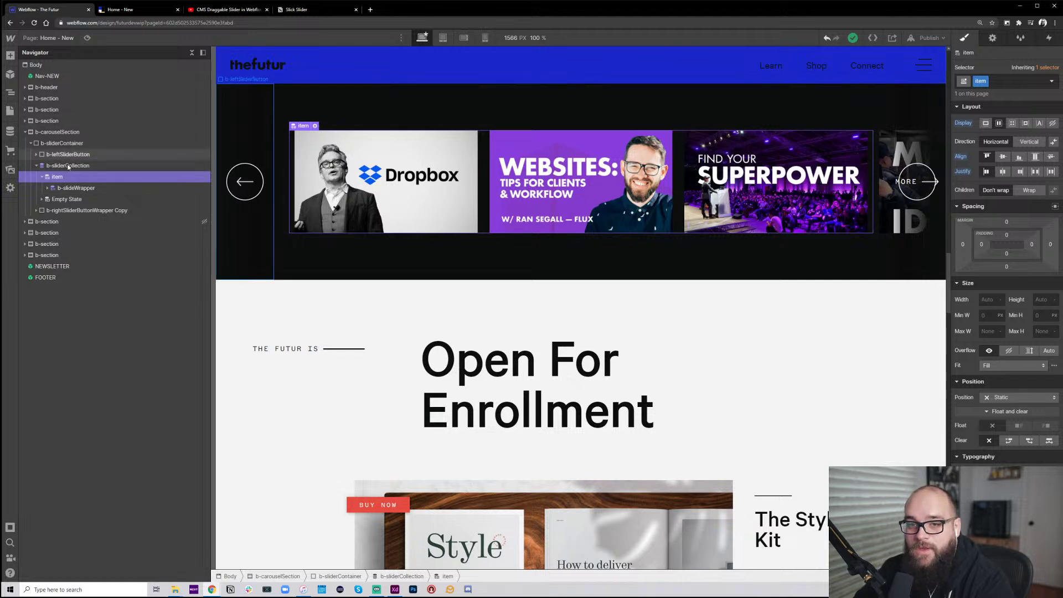
key(p)
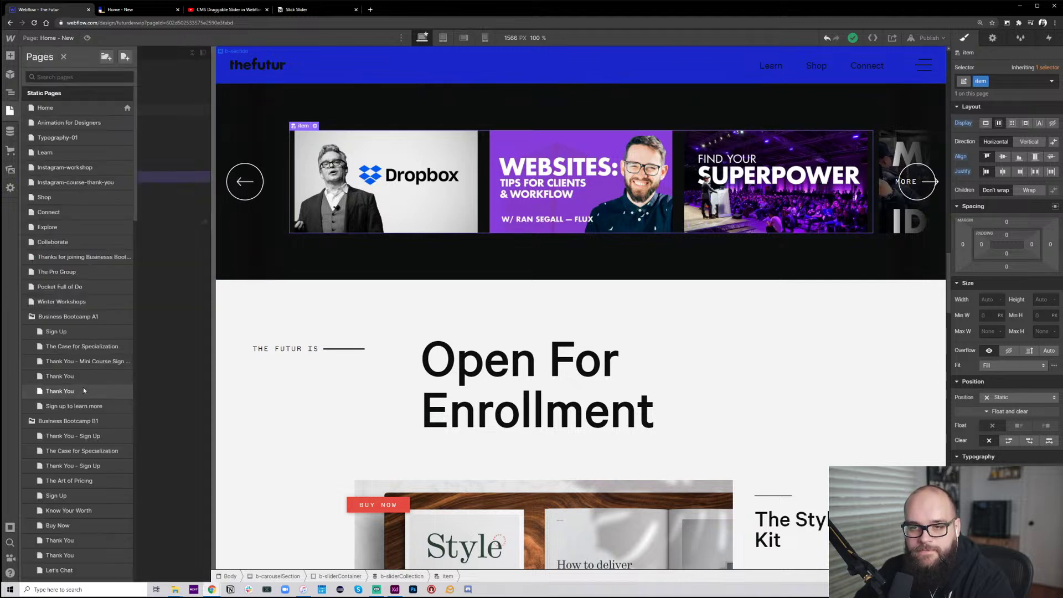
scroll(83, 387, down, 5)
scroll(79, 397, down, 1)
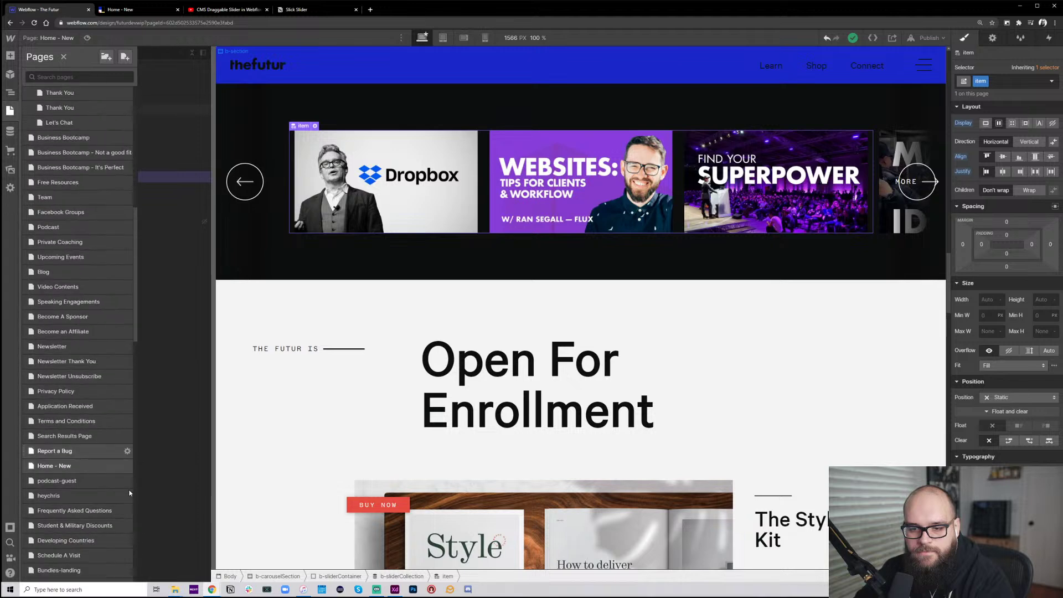
click(127, 467)
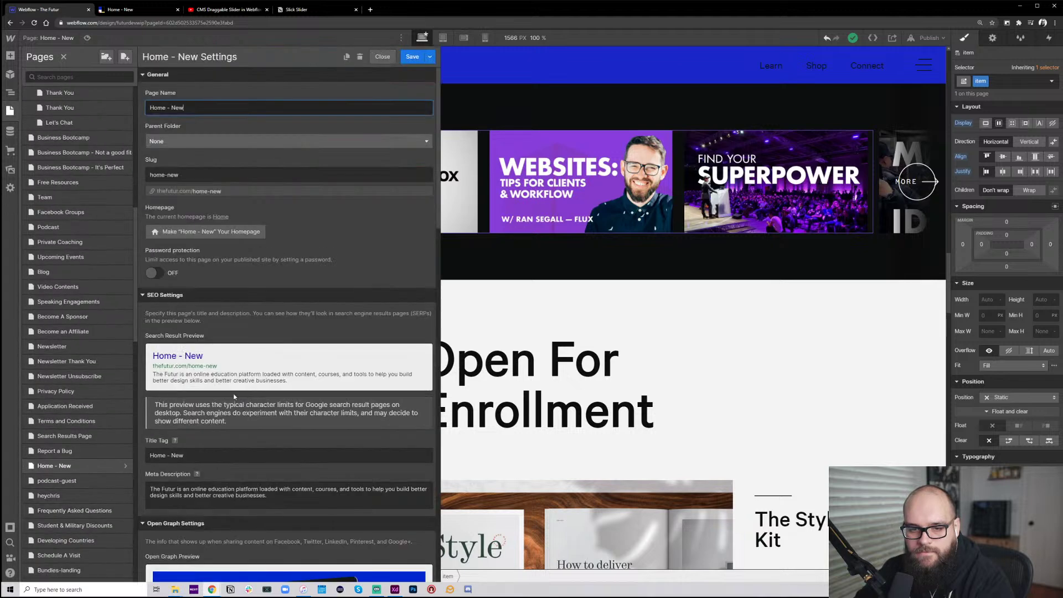
scroll(278, 417, down, 5)
scroll(278, 417, down, 8)
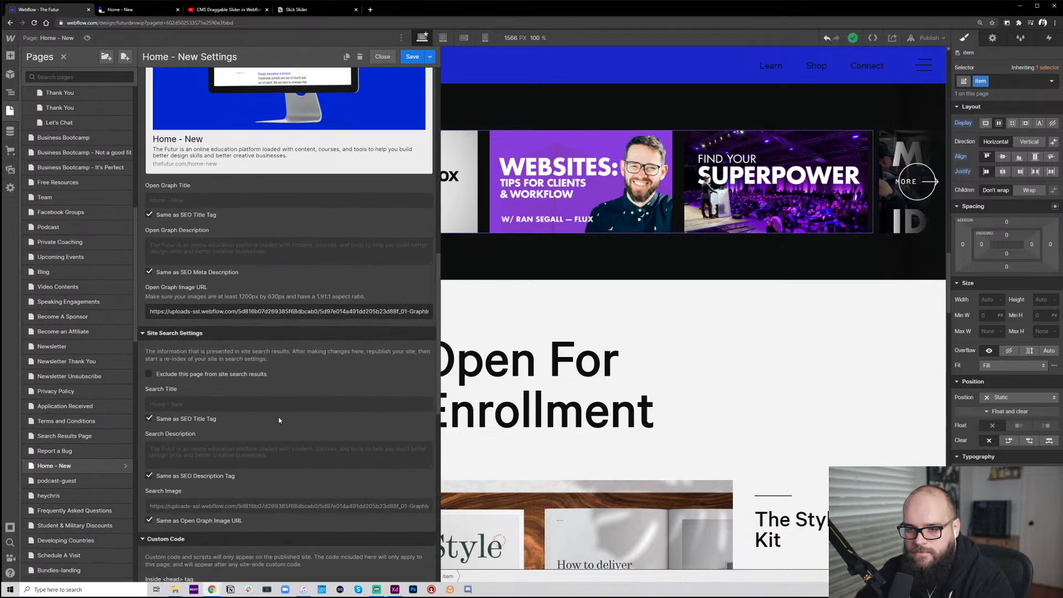
scroll(280, 418, down, 3)
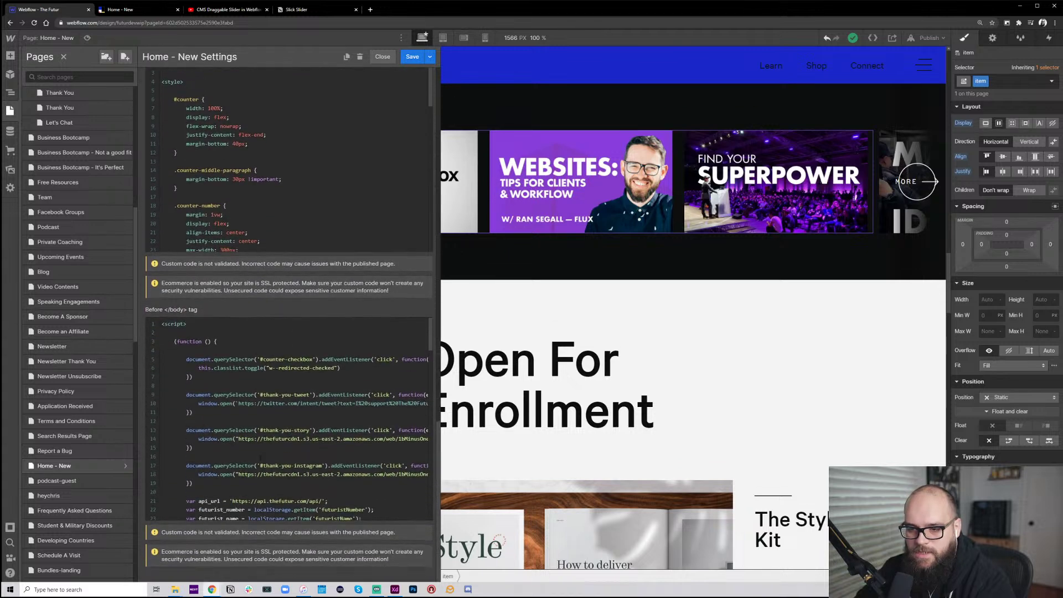
Review the slider styles, slick call settings and previous/next handlers in the code before the closing body tag, then close the page settings
scroll(320, 418, down, 8)
scroll(321, 418, down, 10)
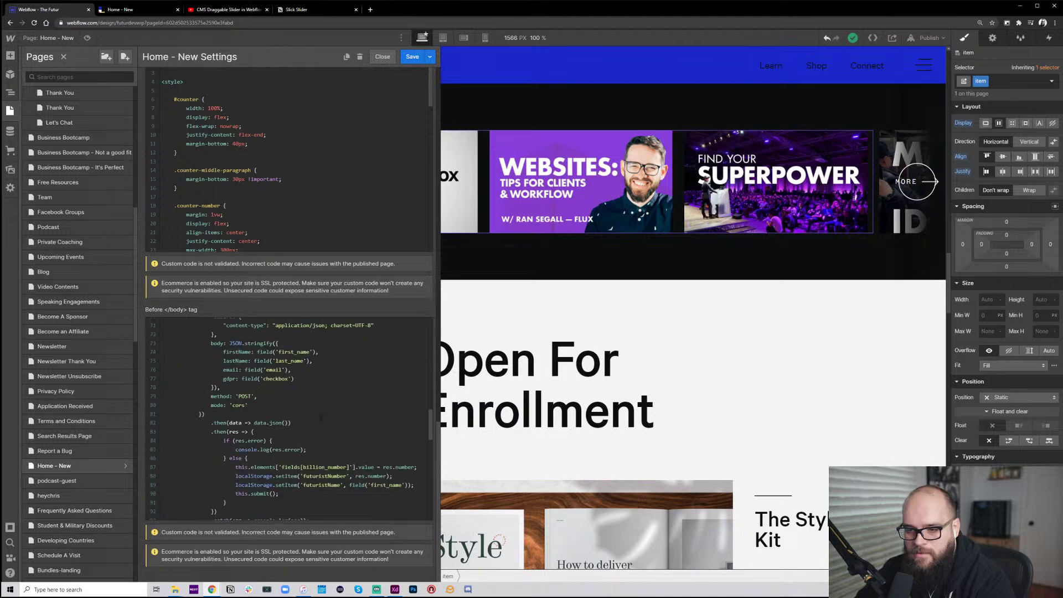
scroll(321, 421, up, 2)
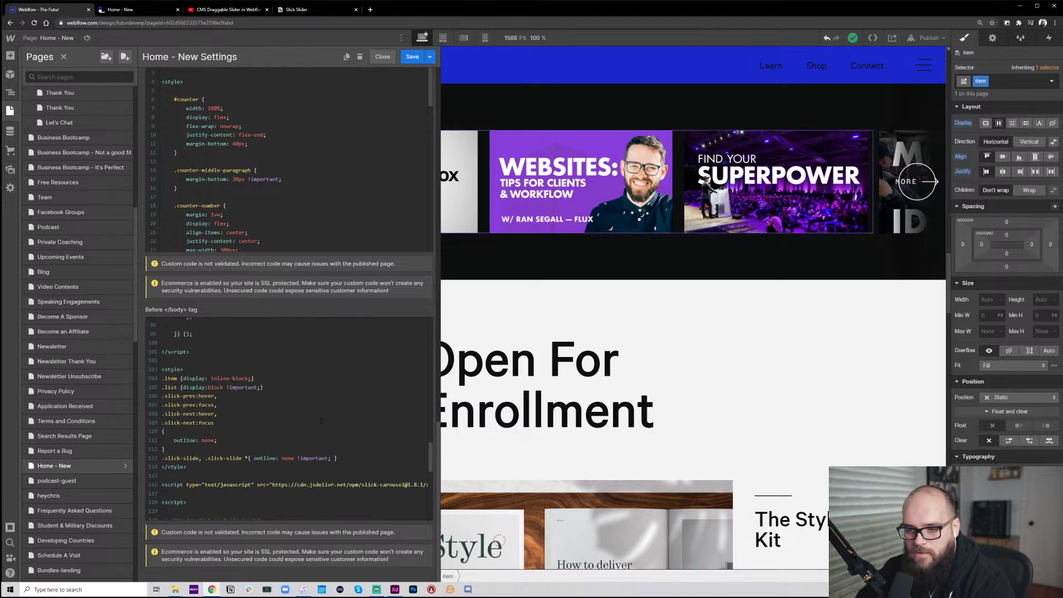
scroll(310, 419, down, 1)
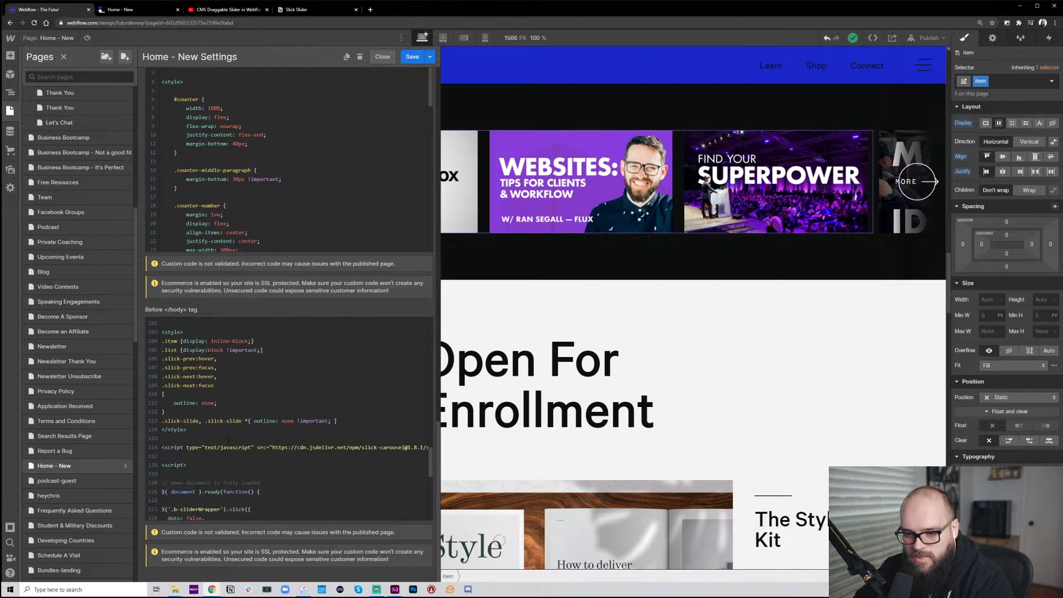
scroll(228, 441, down, 3)
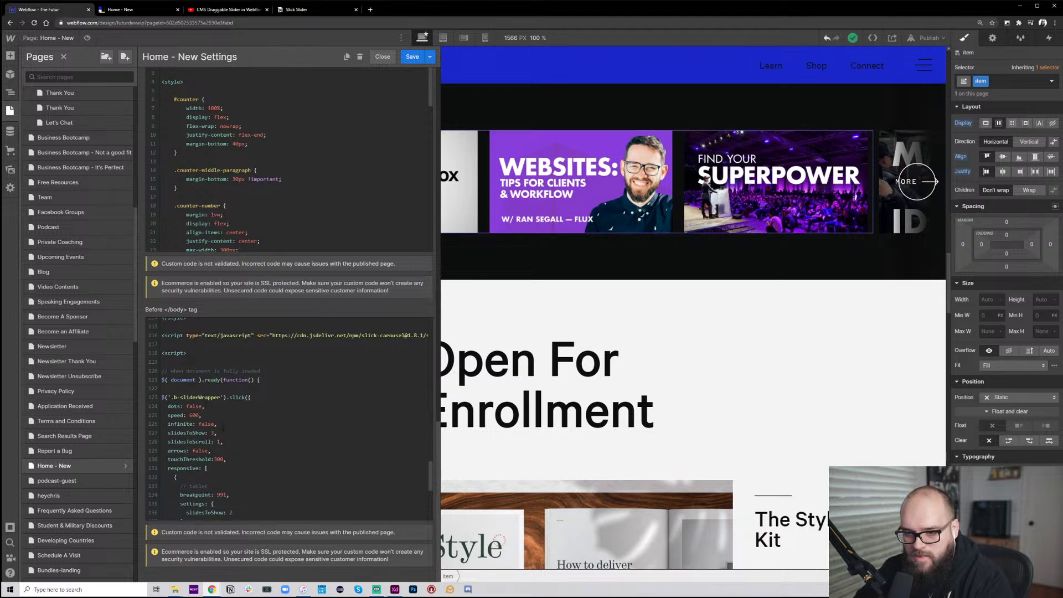
click(211, 451)
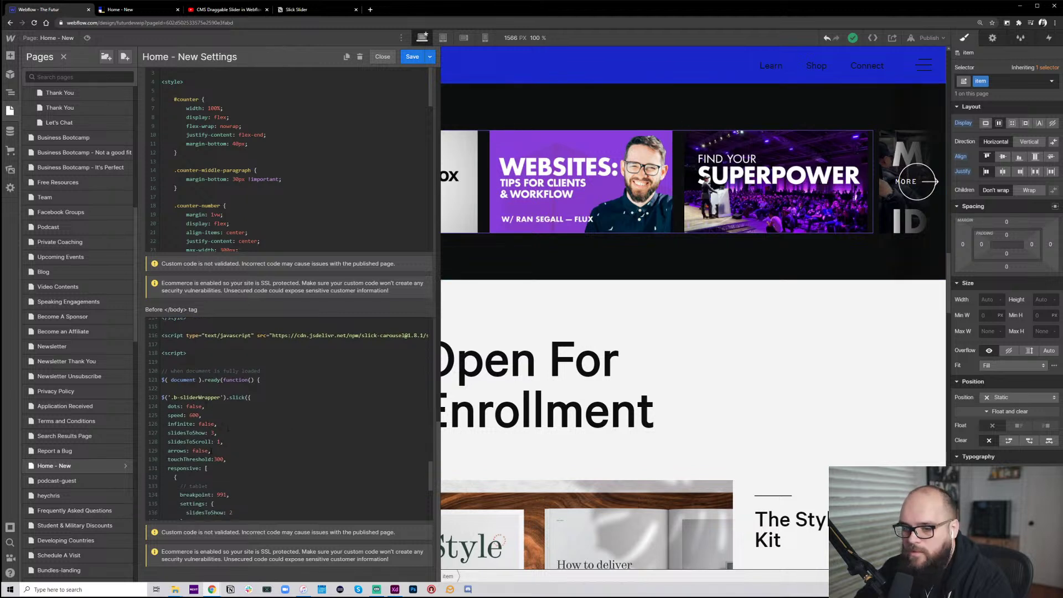
scroll(223, 441, down, 1)
scroll(223, 439, down, 2)
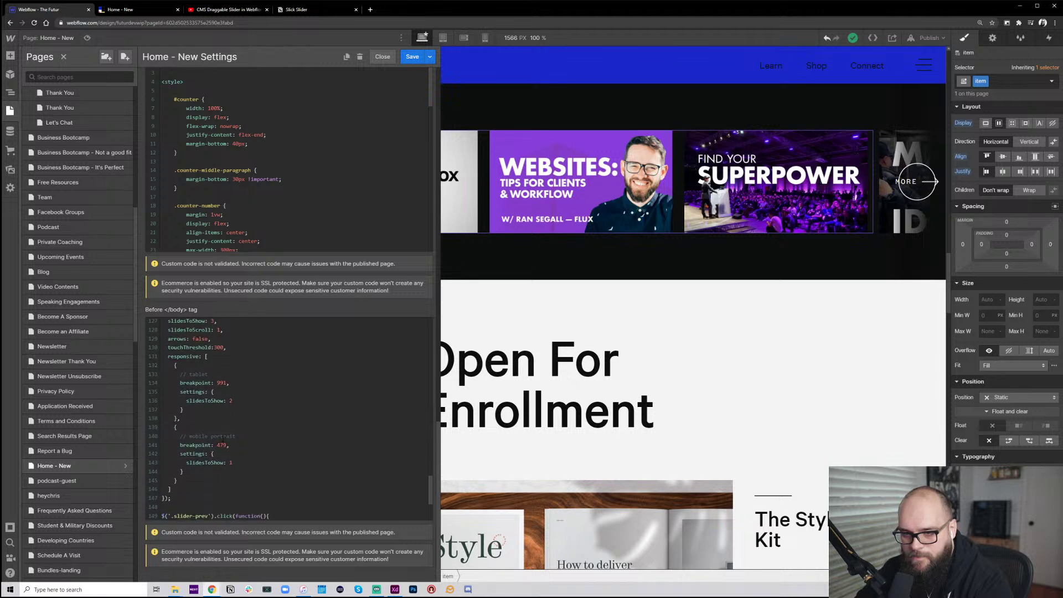
scroll(207, 439, down, 2)
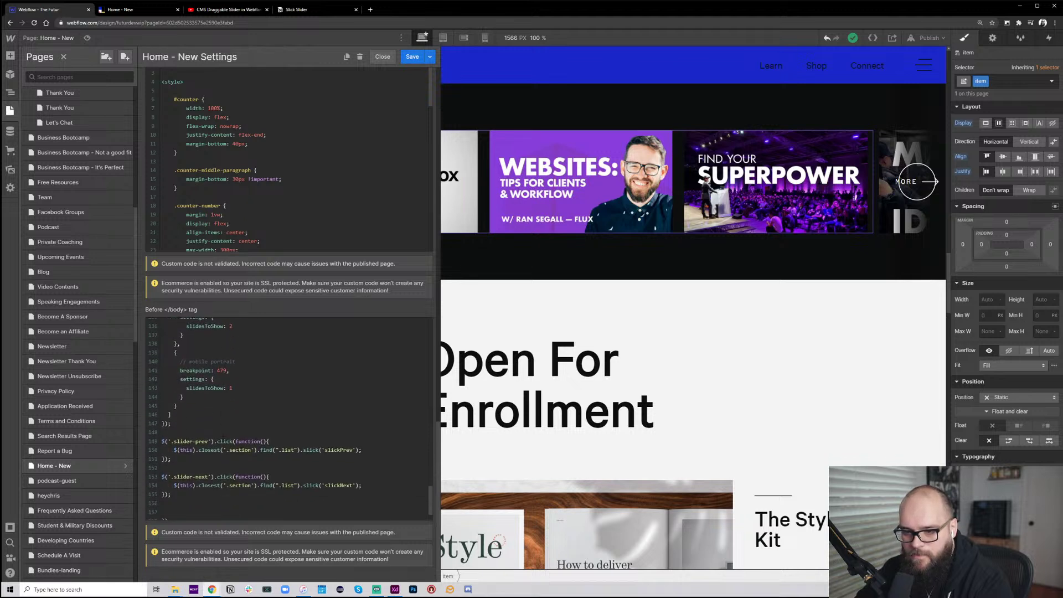
scroll(223, 440, down, 1)
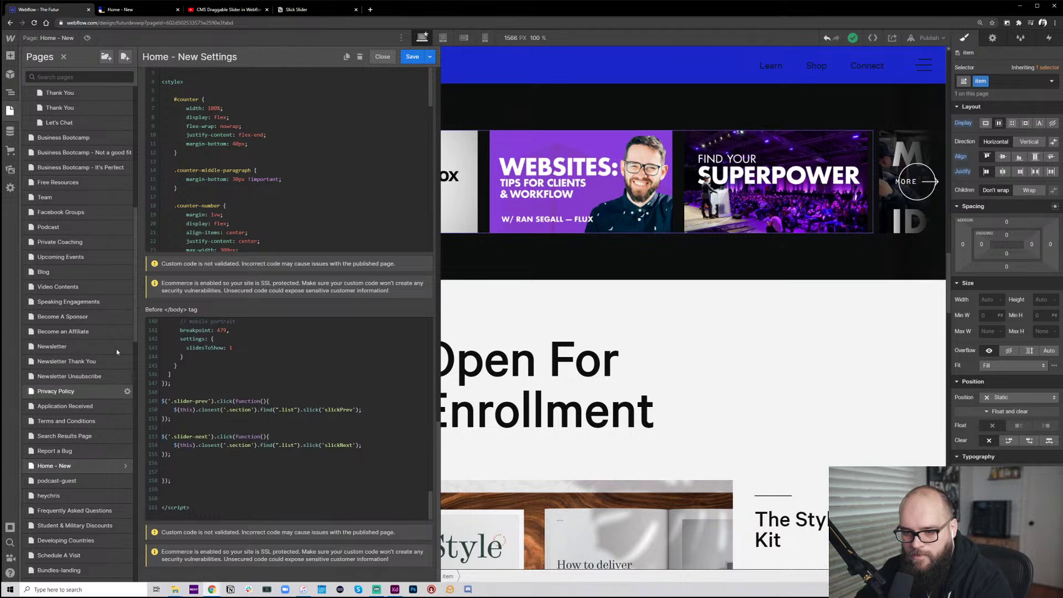
click(682, 147)
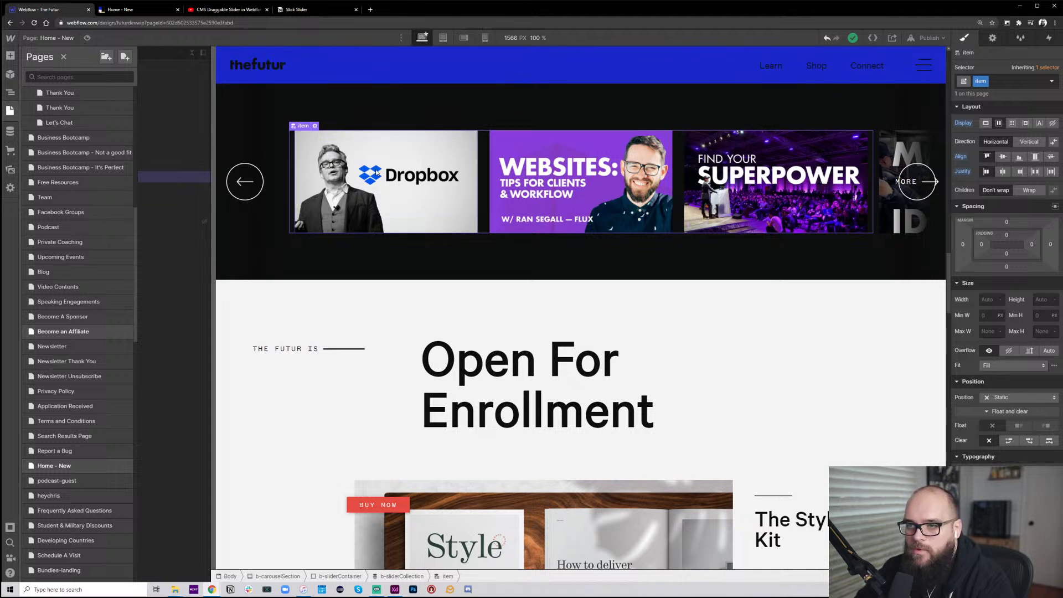
Publish the site to futurdevwip.webflow.io only and reload the published home-new page
click(928, 38)
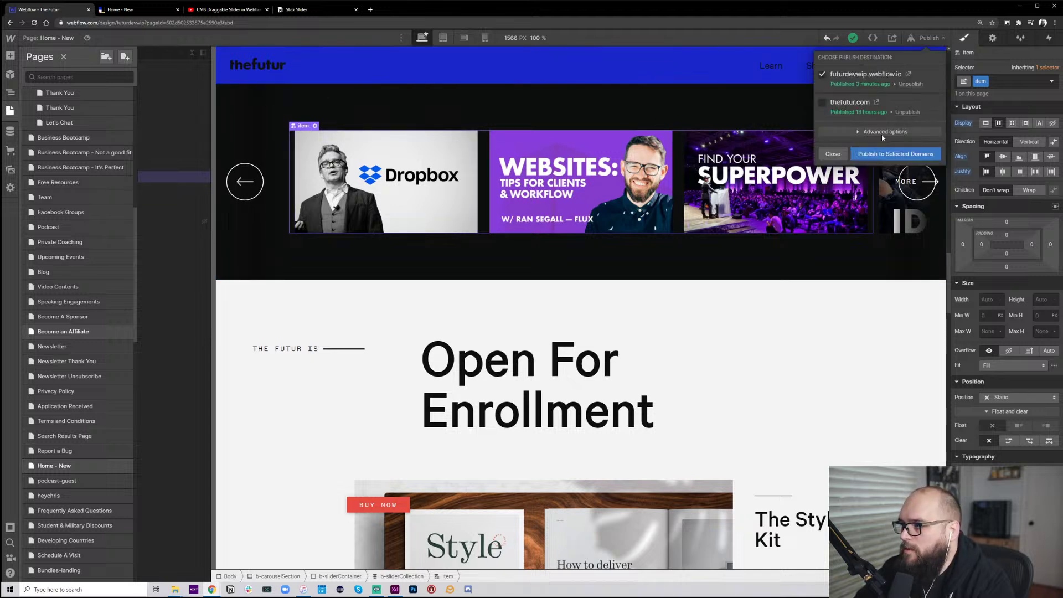
click(892, 155)
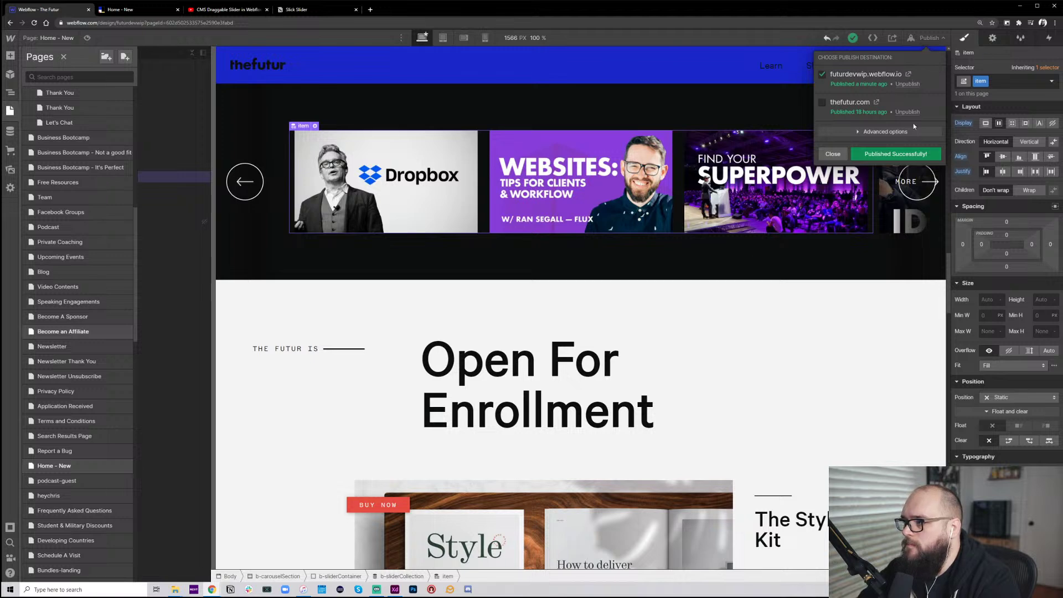
click(122, 9)
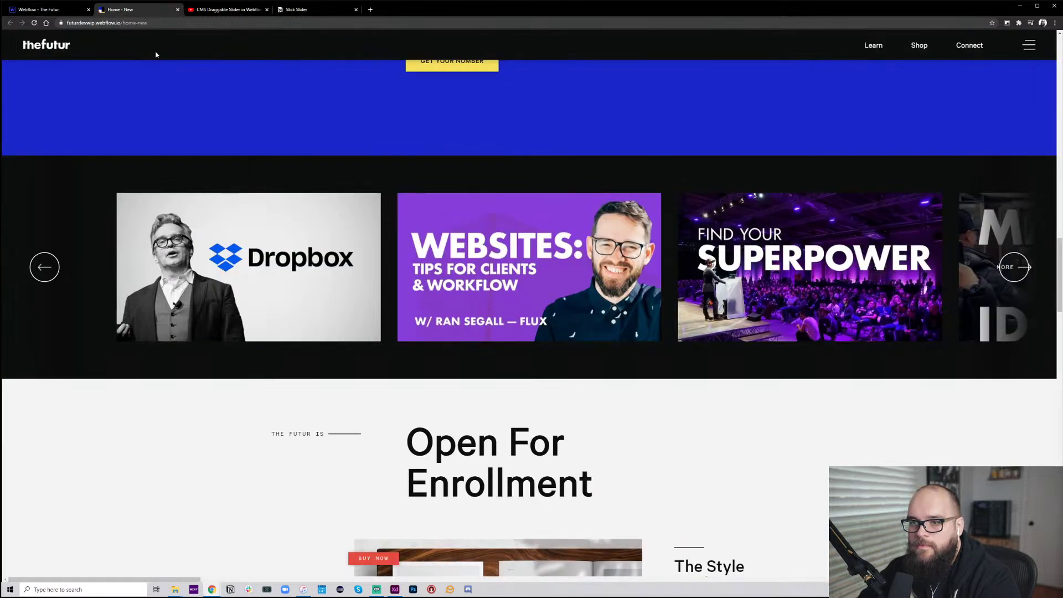
click(35, 23)
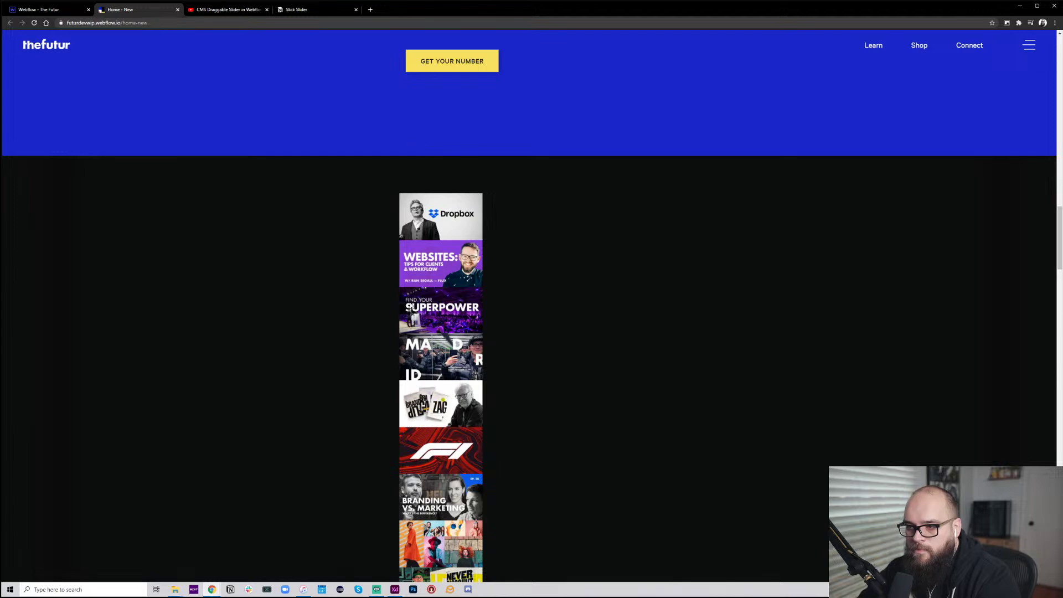
Examine the carousel section's slide layout and arrow buttons on the reloaded page
scroll(439, 329, down, 9)
scroll(439, 328, down, 6)
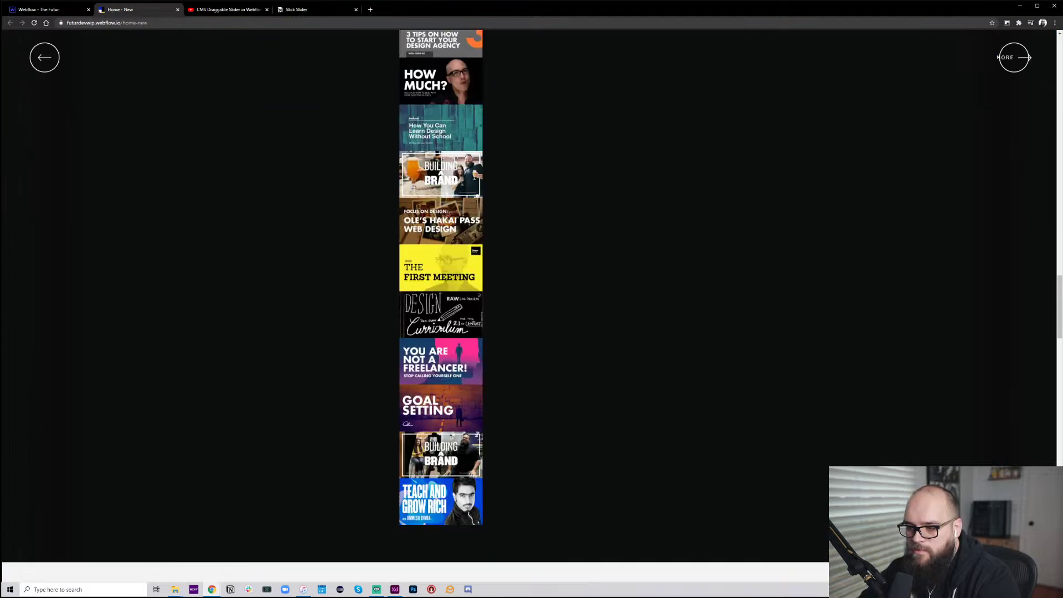
scroll(440, 325, up, 6)
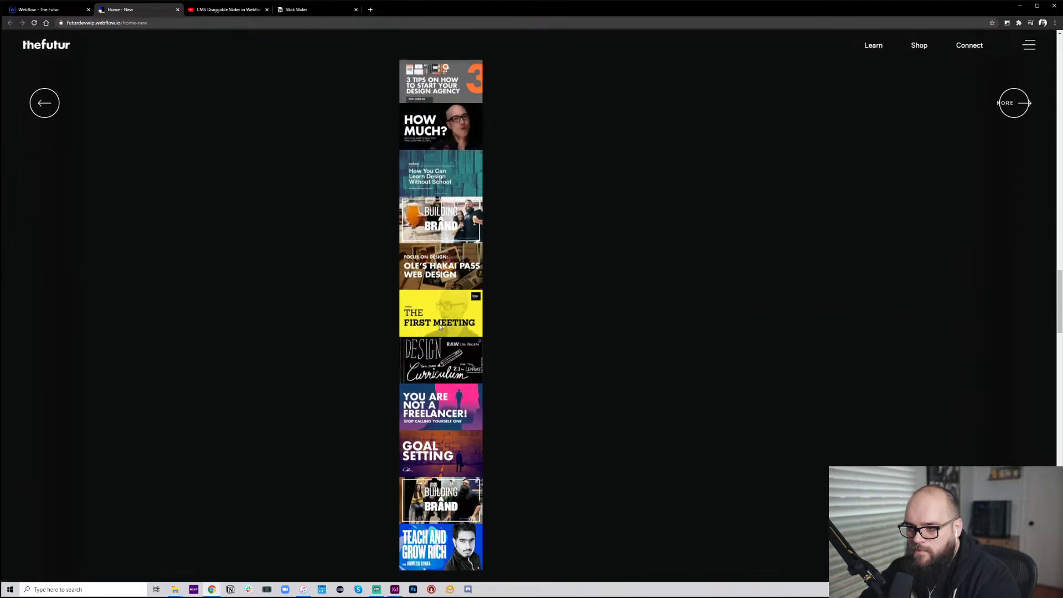
scroll(440, 324, up, 12)
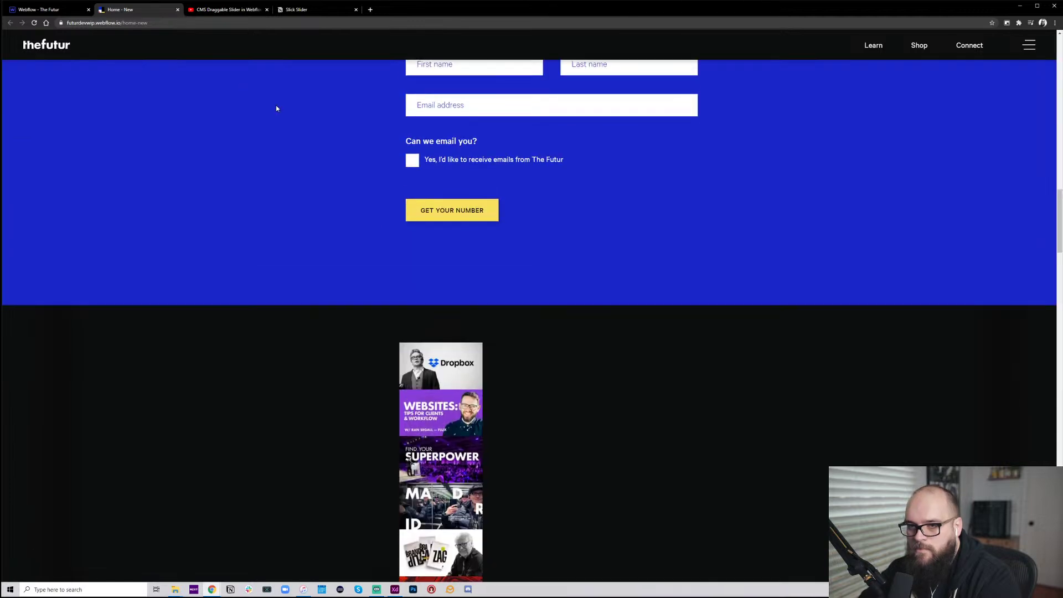
Reload the published home page, try to drag the carousel slides sideways and examine the stacked slide column from end to end
click(33, 22)
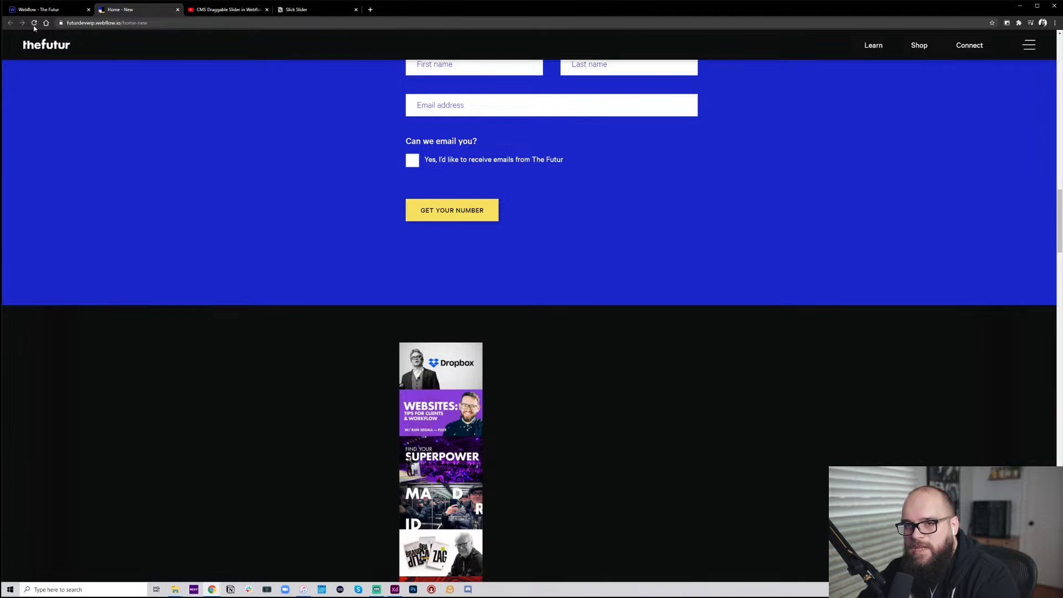
click(34, 23)
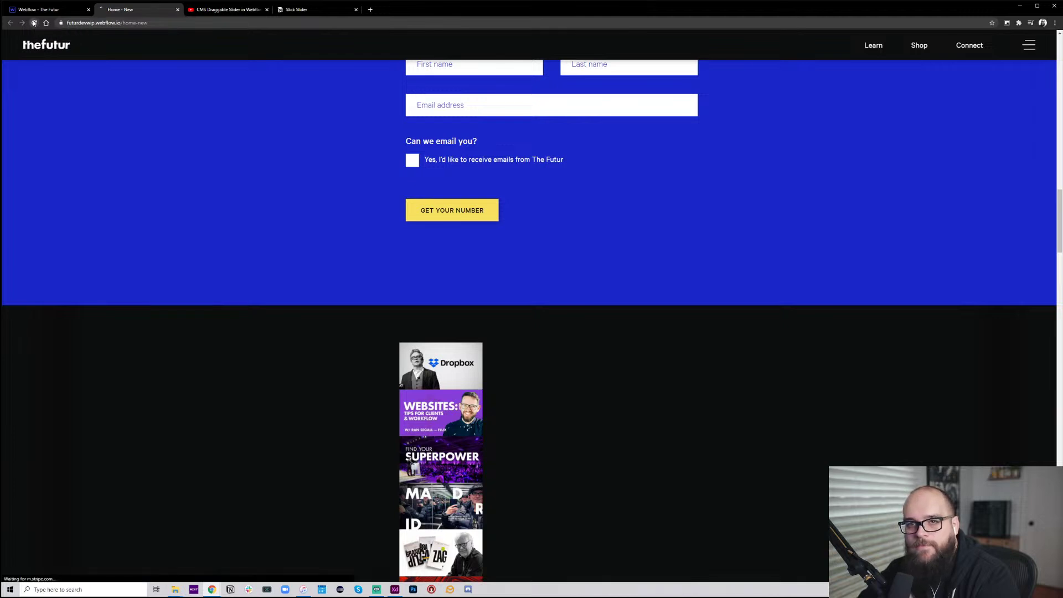
scroll(437, 406, down, 7)
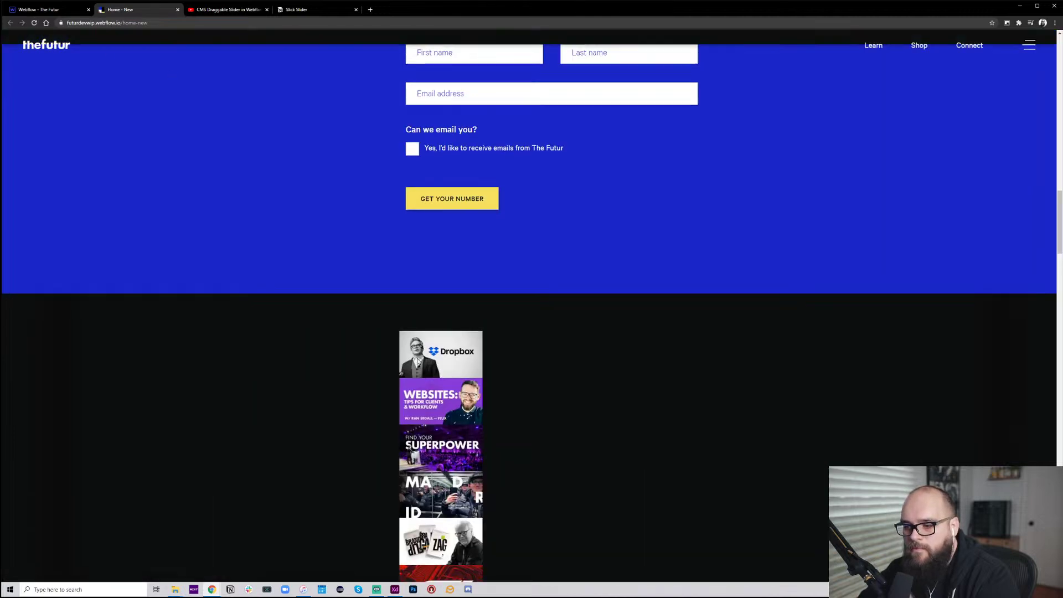
drag(452, 391, 324, 391)
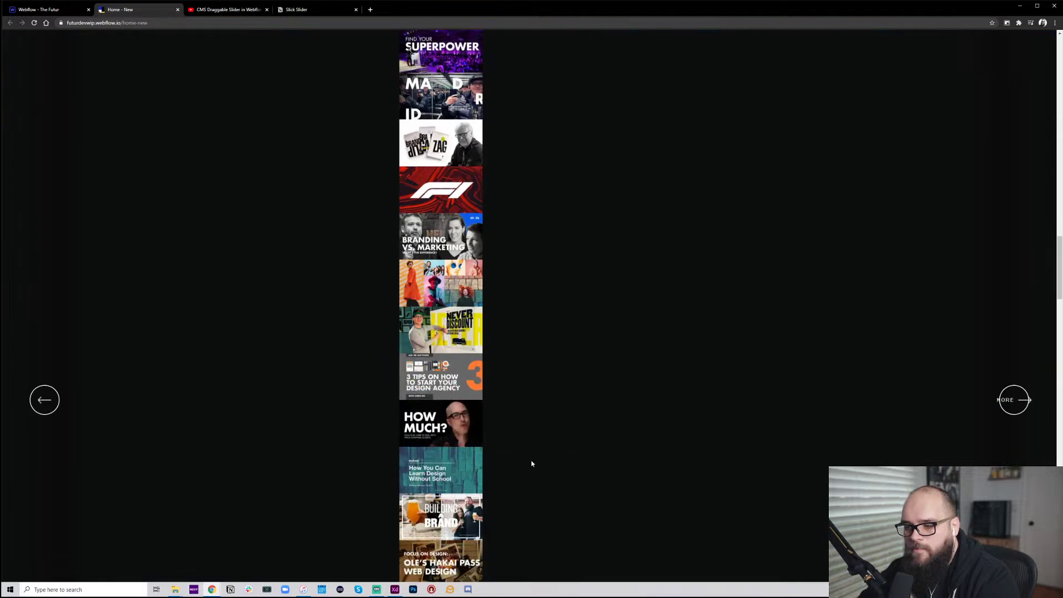
drag(471, 468, 554, 483)
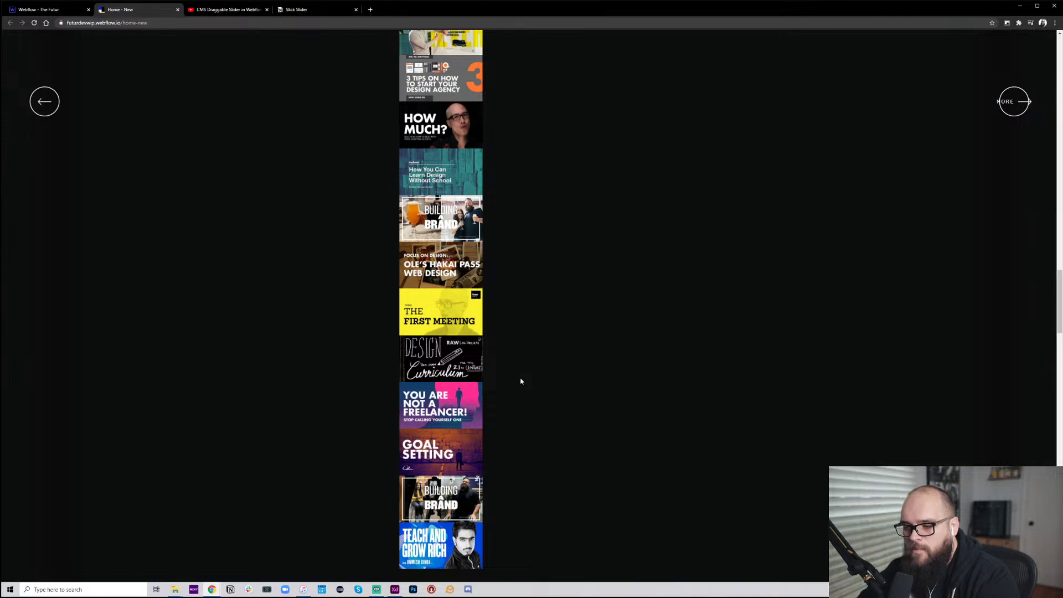
scroll(520, 381, down, 3)
scroll(501, 362, up, 3)
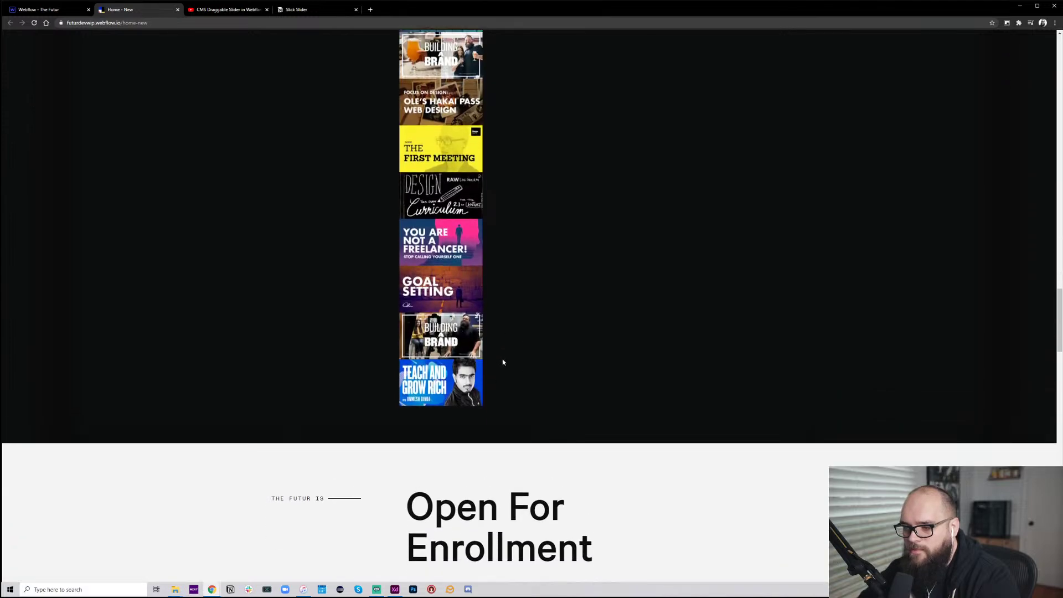
scroll(514, 367, up, 5)
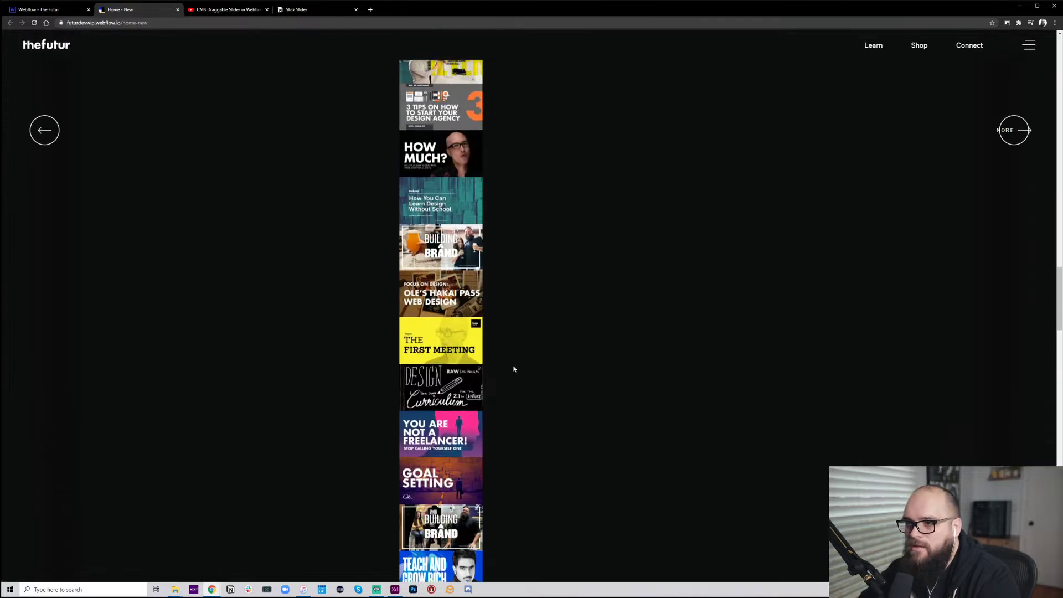
scroll(519, 364, up, 5)
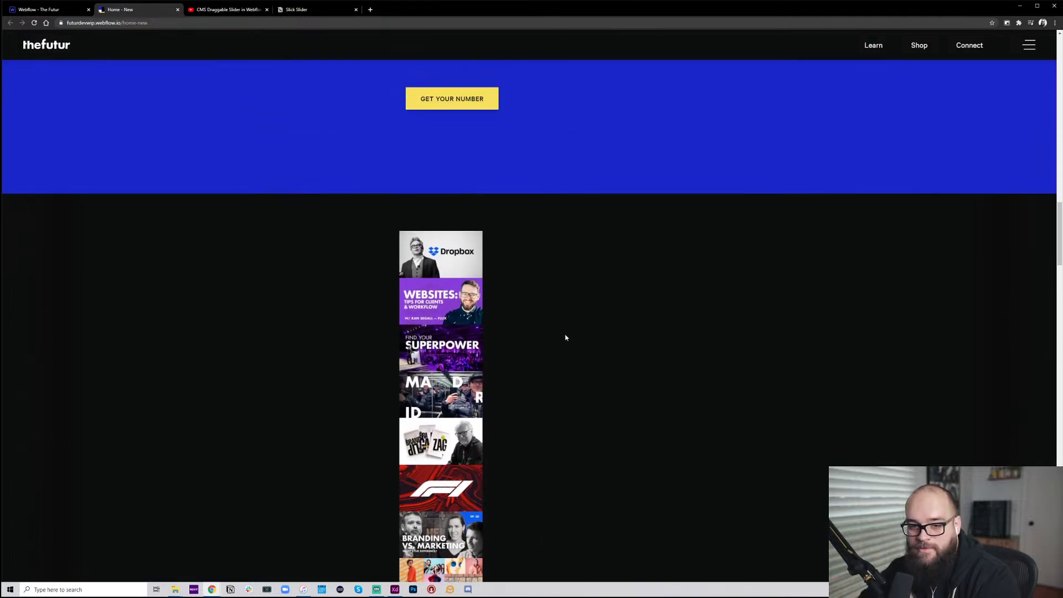
scroll(585, 372, down, 1)
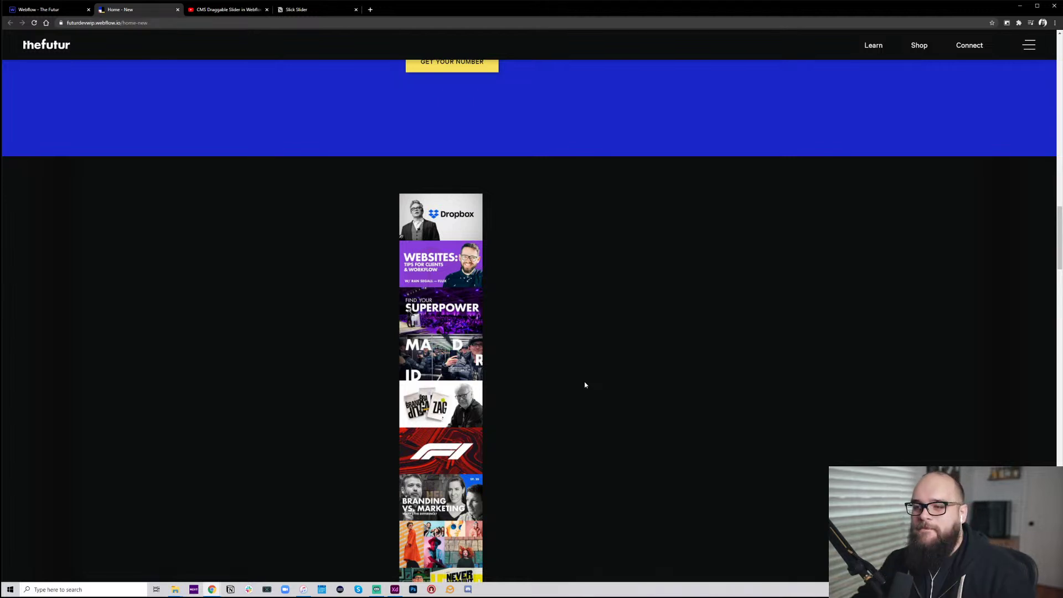
Reload the Webflow Designer and close the duplicate Home - New tabs, checking the carousel on the published page
click(38, 9)
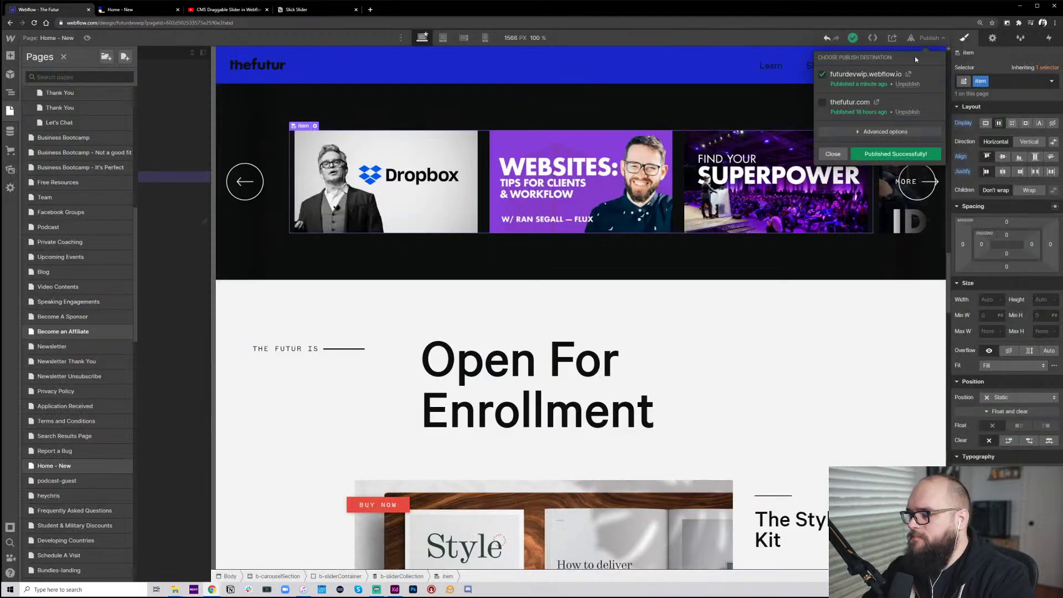
click(34, 23)
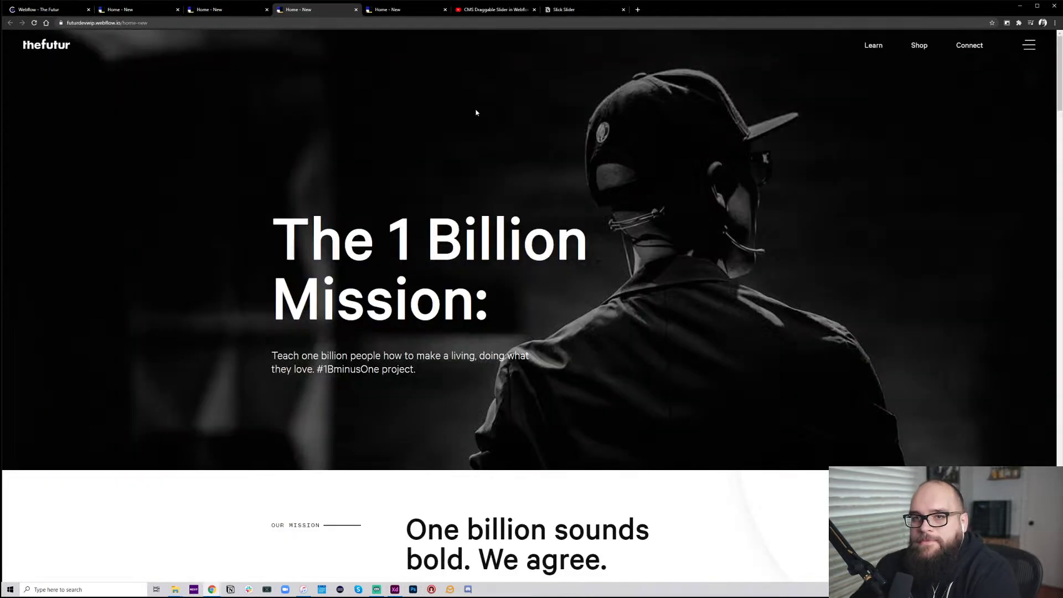
click(267, 10)
click(178, 9)
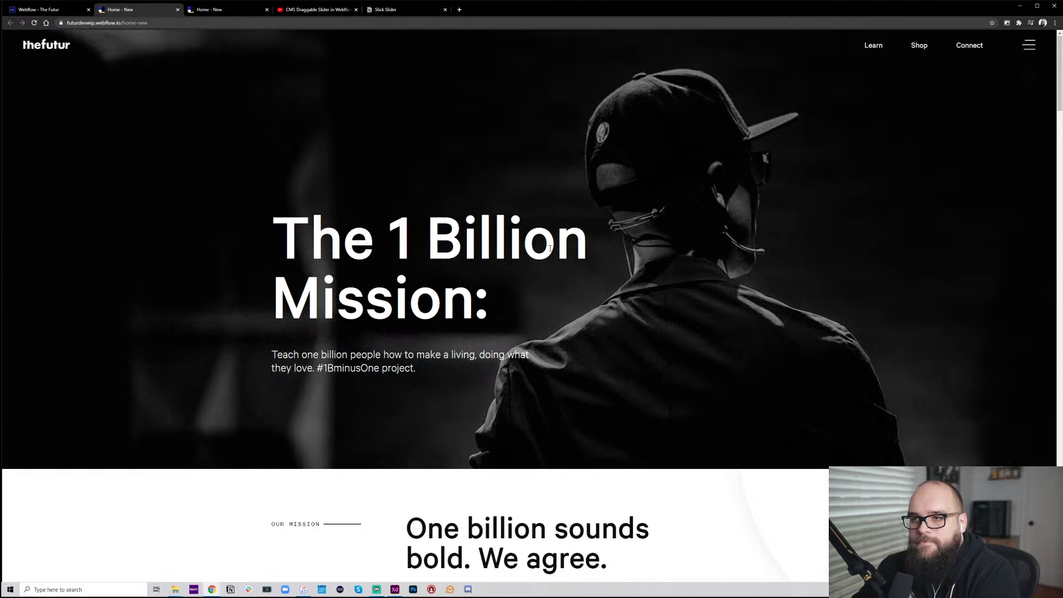
scroll(560, 247, down, 15)
scroll(563, 249, down, 1)
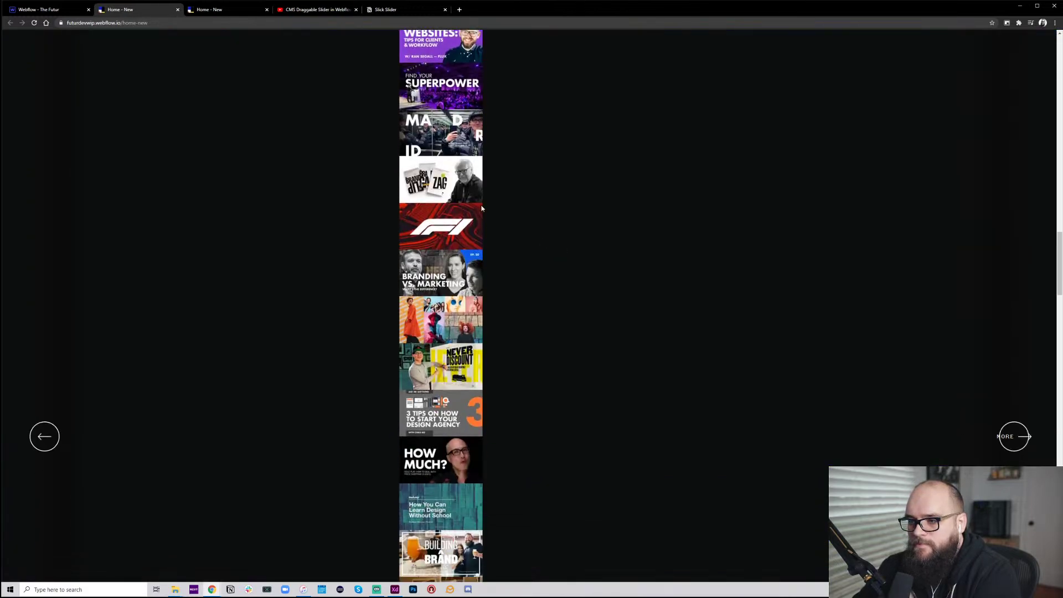
click(194, 9)
click(178, 10)
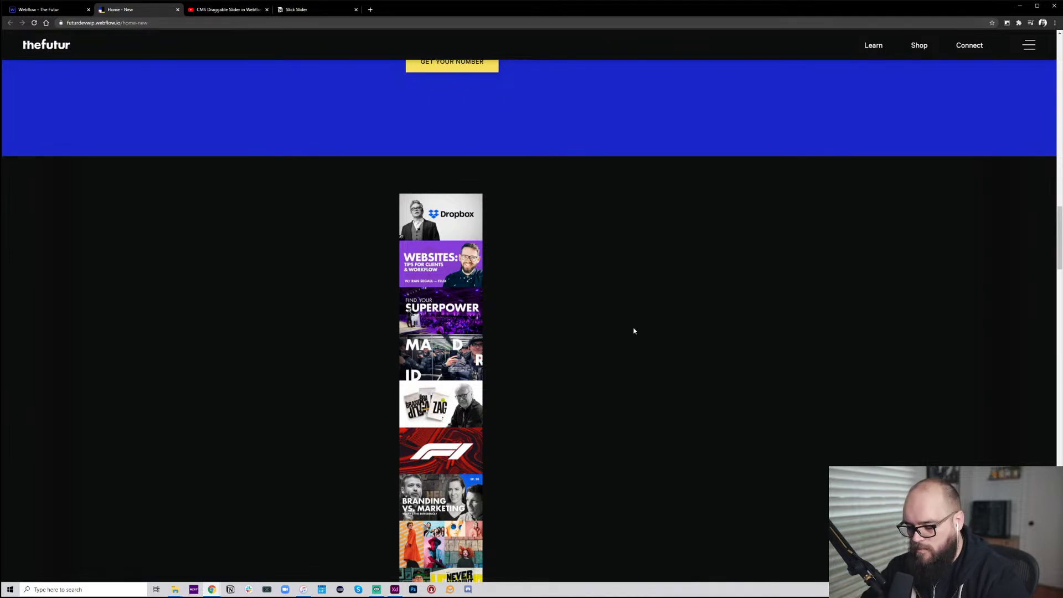
Inspect the published page with the browser developer tools and check the console for script errors
key(ctrl+shift+i)
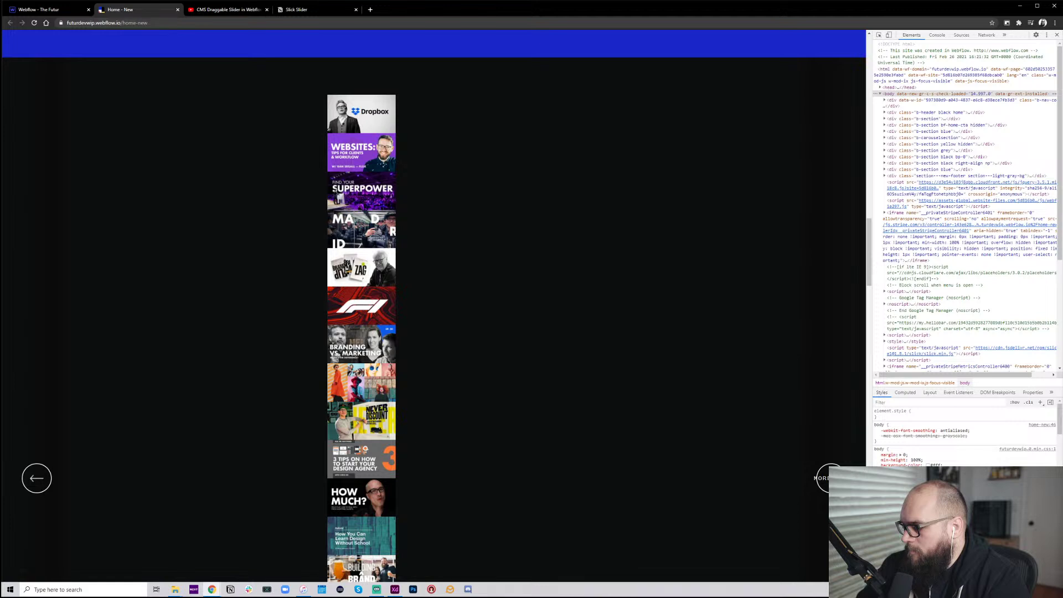
key(Escape)
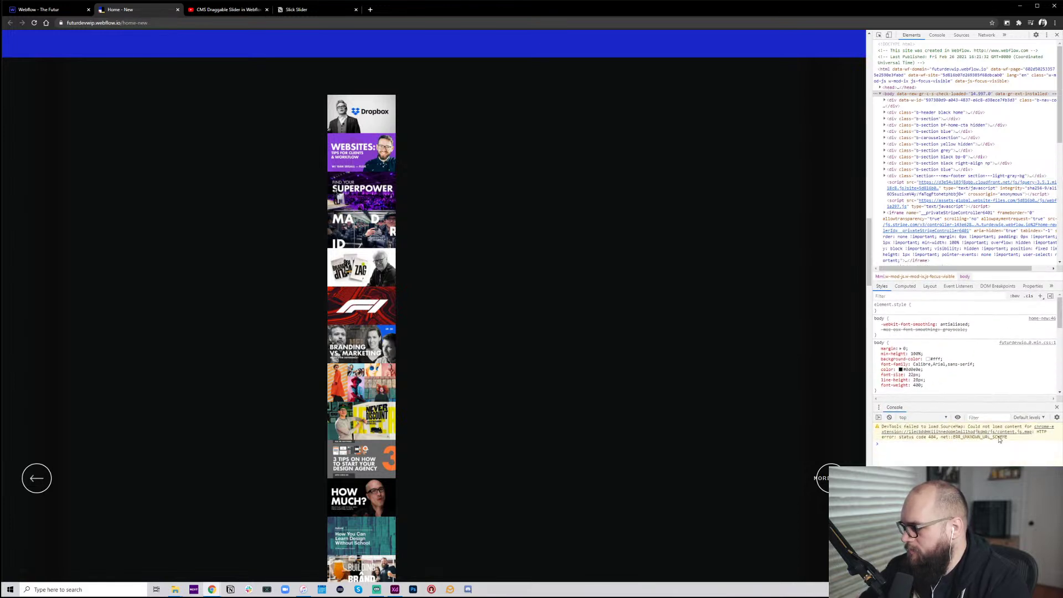
click(1027, 443)
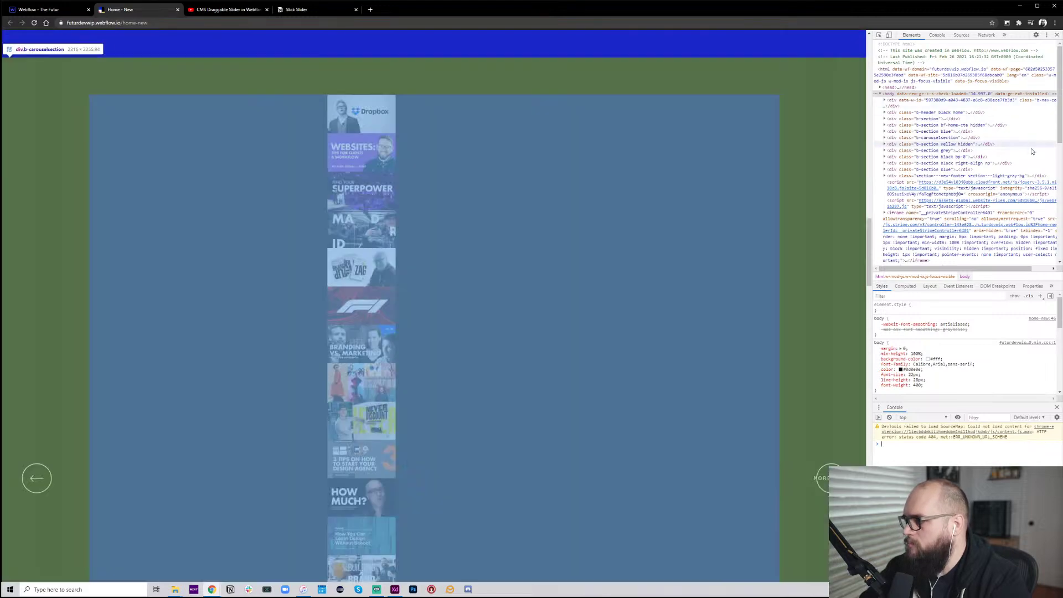
click(1020, 151)
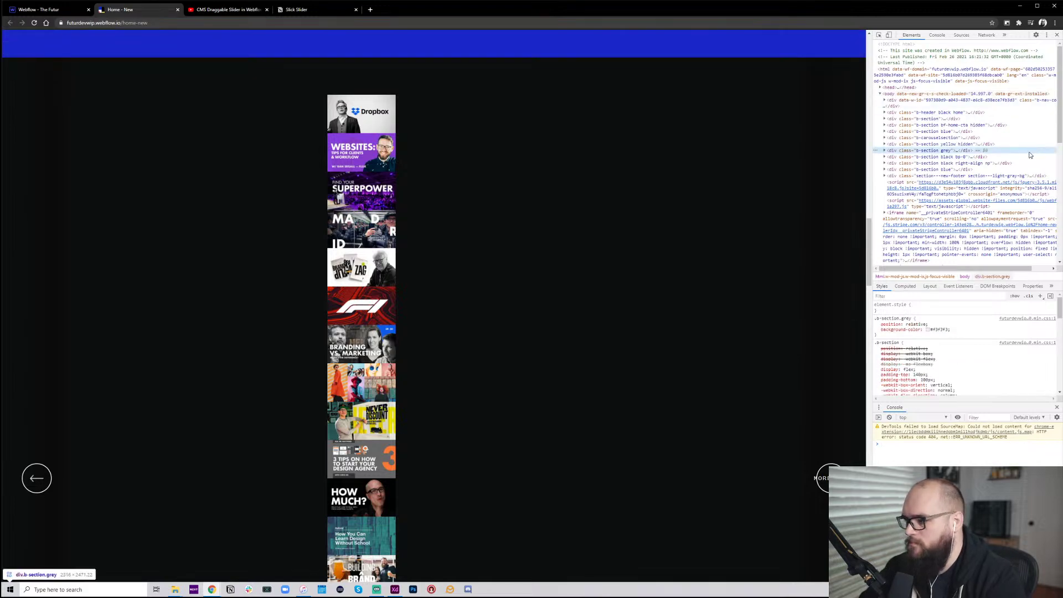
Search the page markup for "slick" and review the slider style rules and script tags near the end of the body
key(ctrl+f)
text(slick)
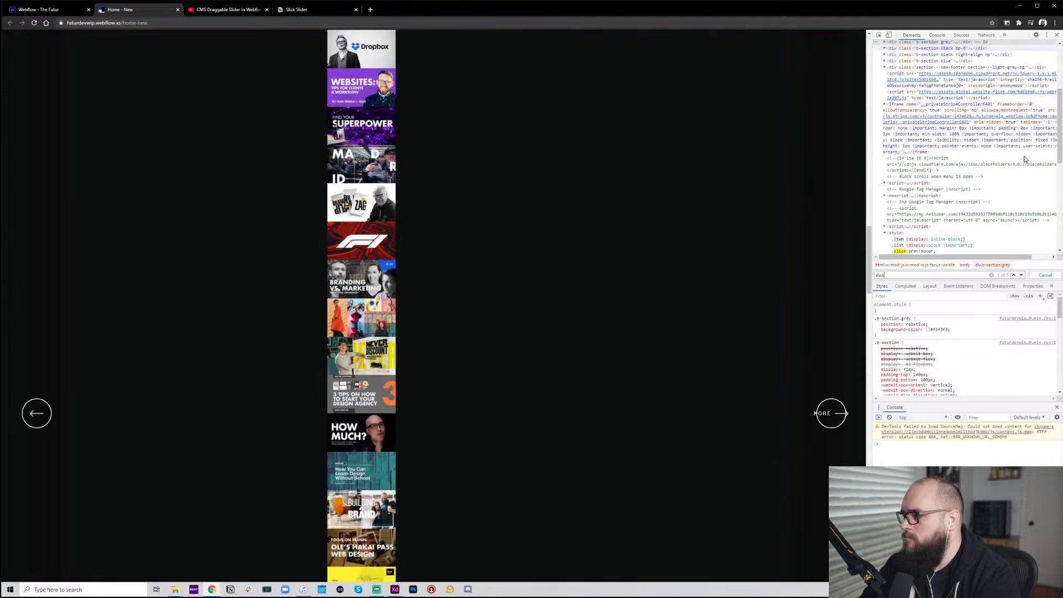
scroll(1025, 159, down, 4)
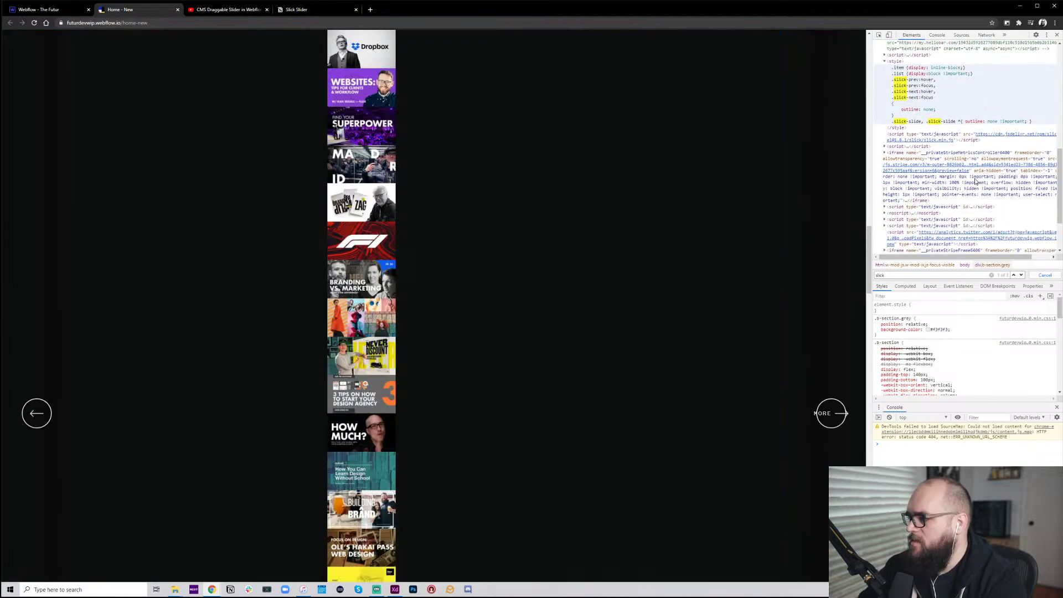
scroll(963, 166, up, 10)
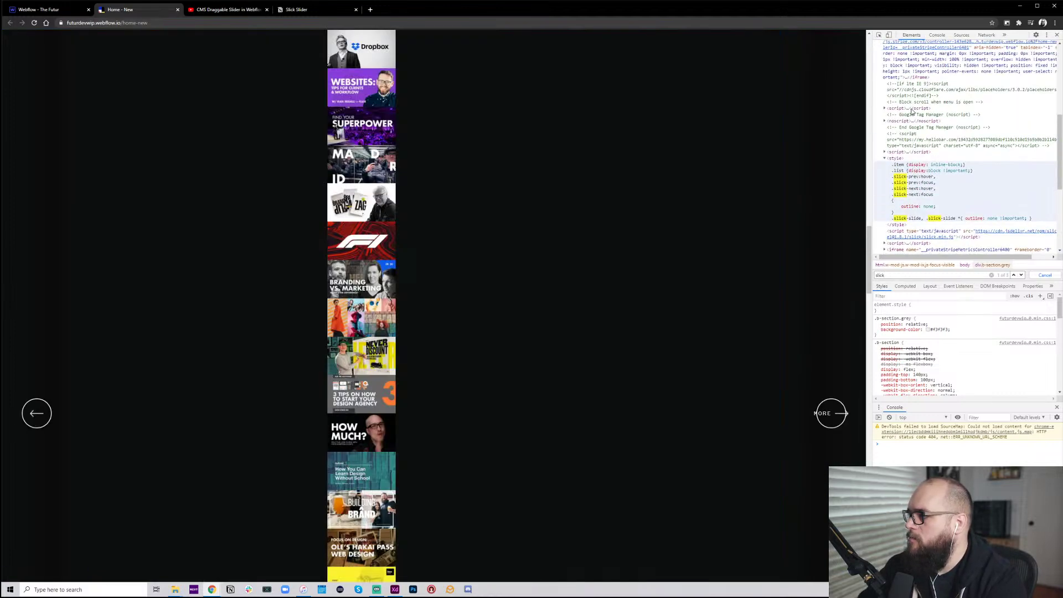
scroll(915, 114, up, 2)
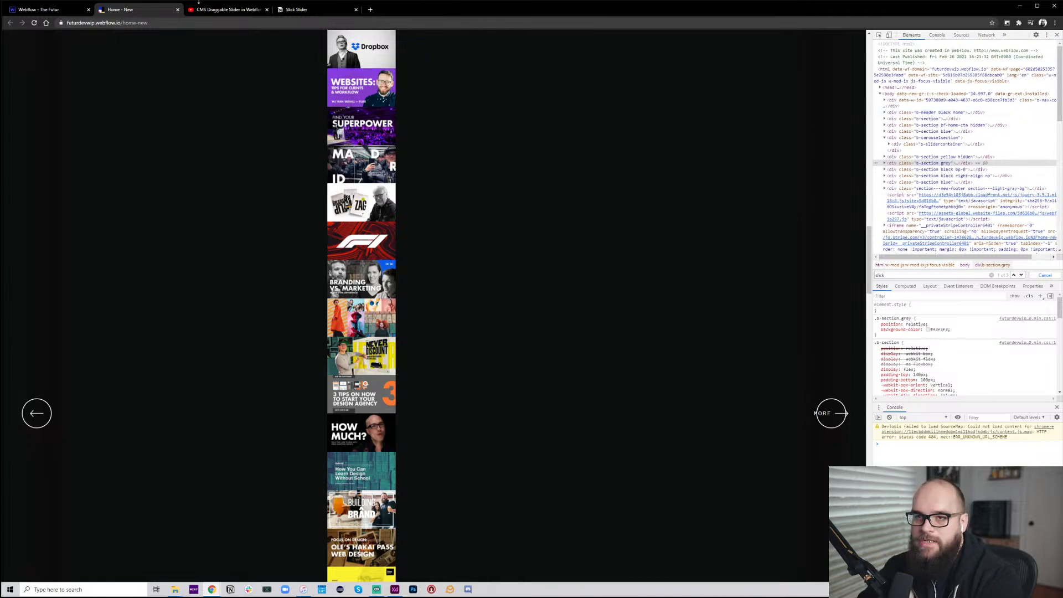
Close the published page and return to the carousel section of the Home - New page in the Webflow Designer
click(178, 9)
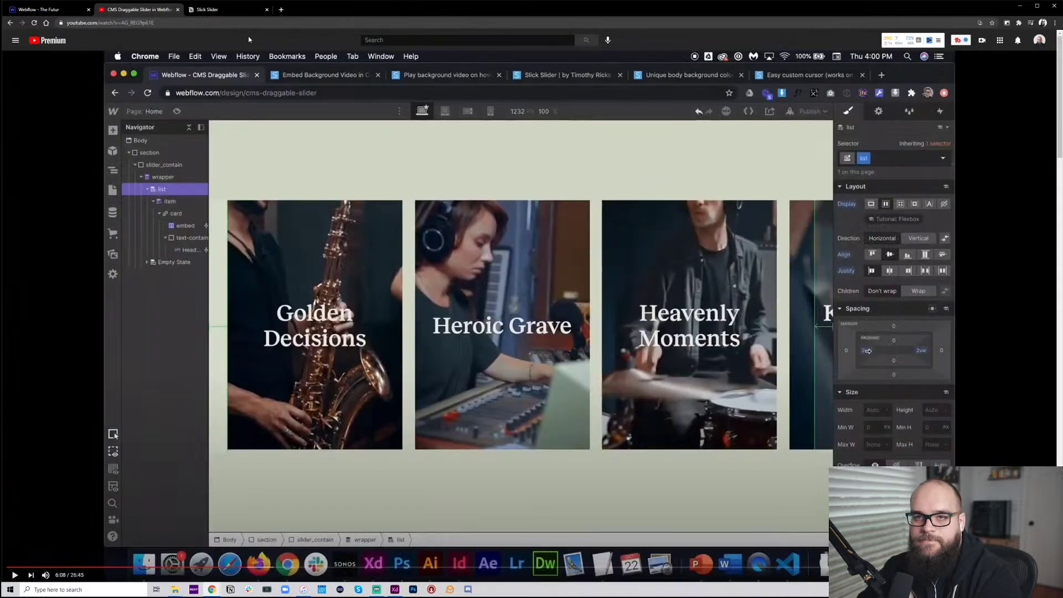
click(45, 7)
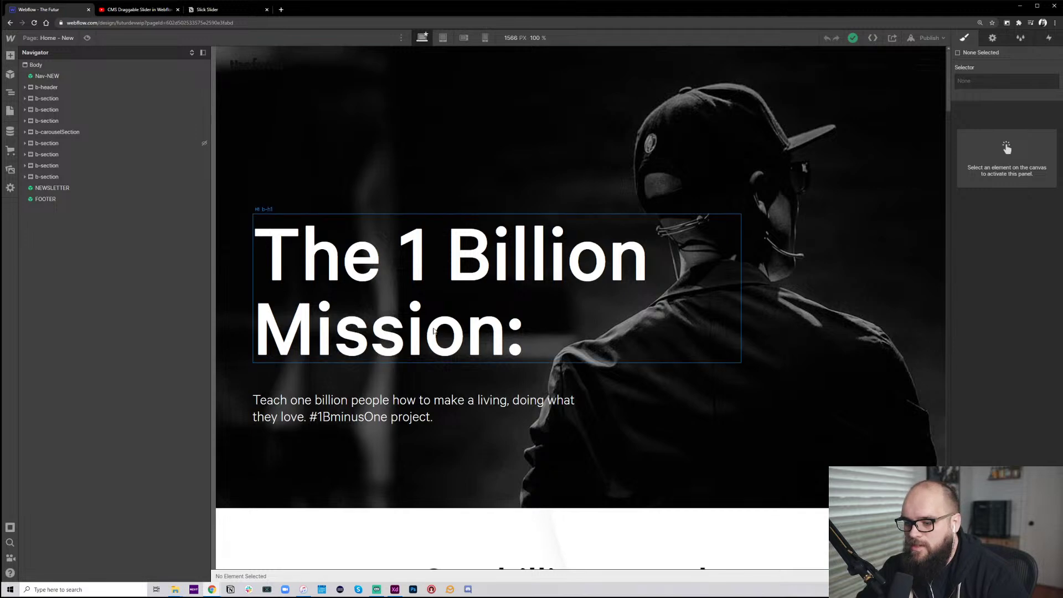
scroll(600, 390, down, 6)
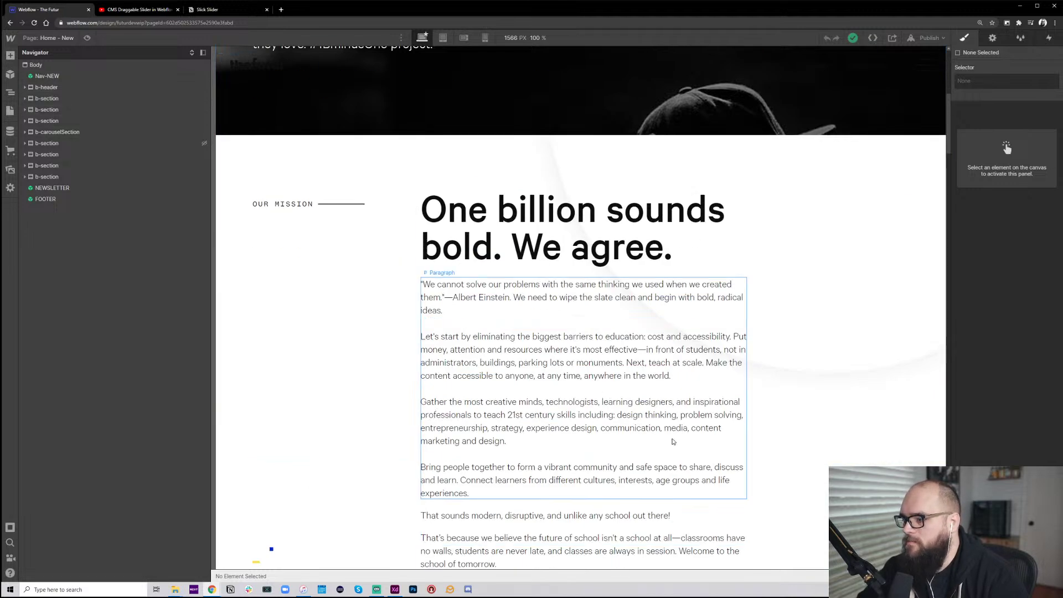
scroll(671, 438, down, 15)
scroll(672, 438, down, 7)
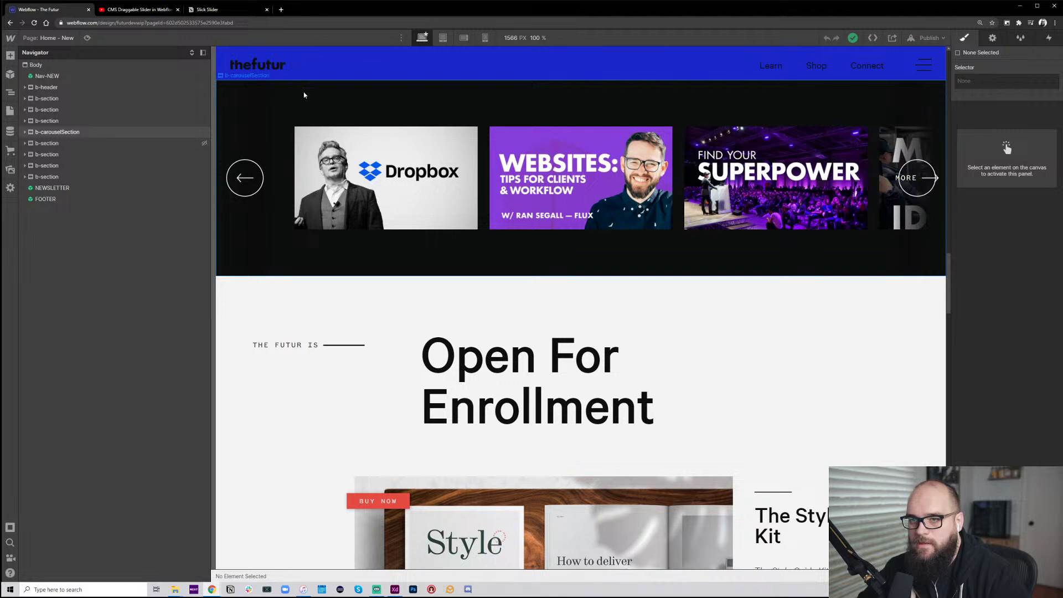
Expand b-carouselSection in the element hierarchy and select its b-sliderContainer
click(326, 88)
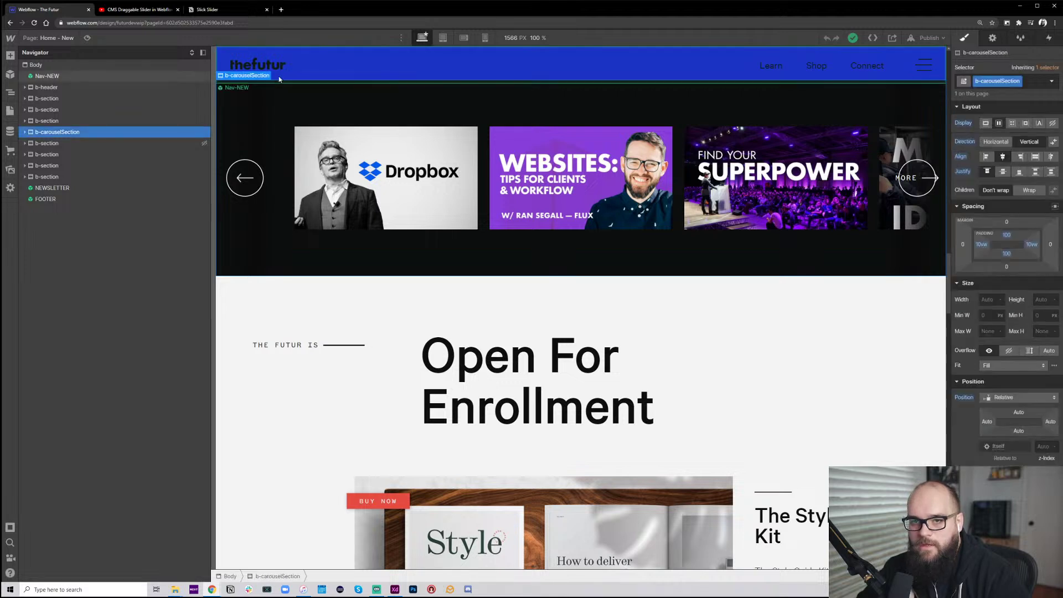
click(25, 132)
click(30, 144)
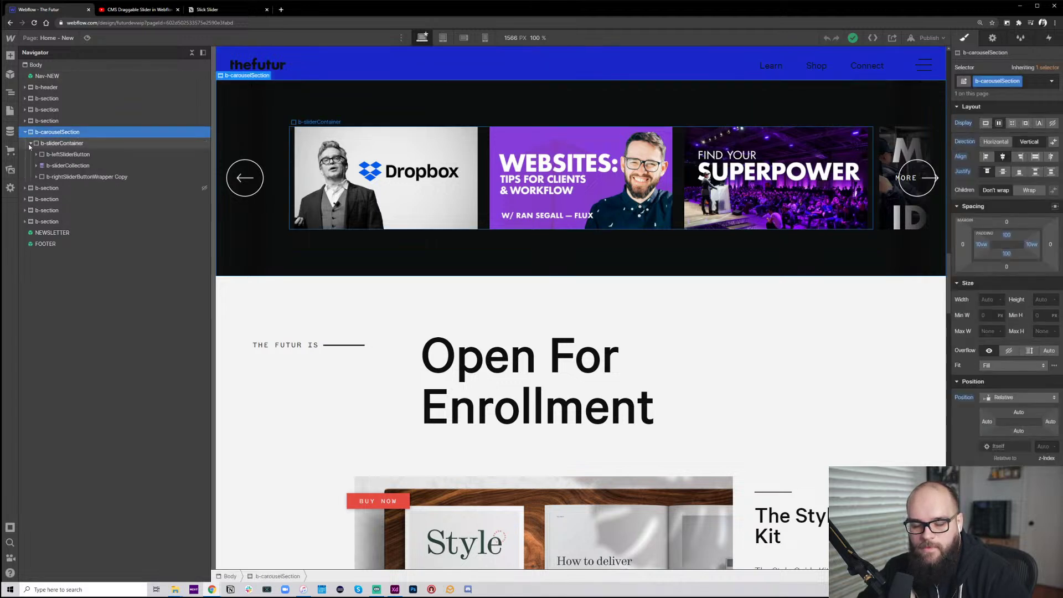
click(68, 144)
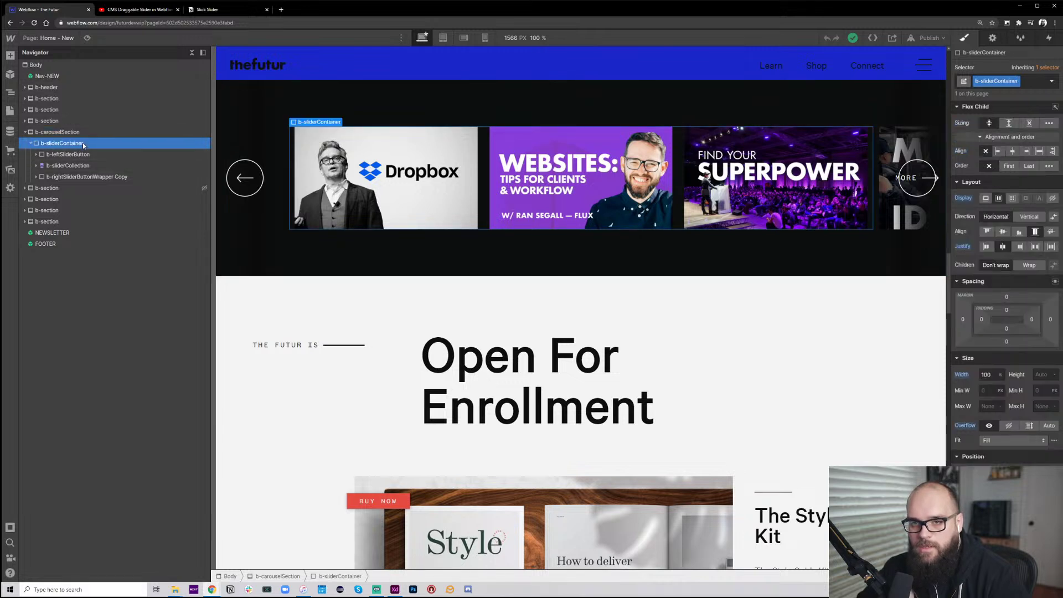
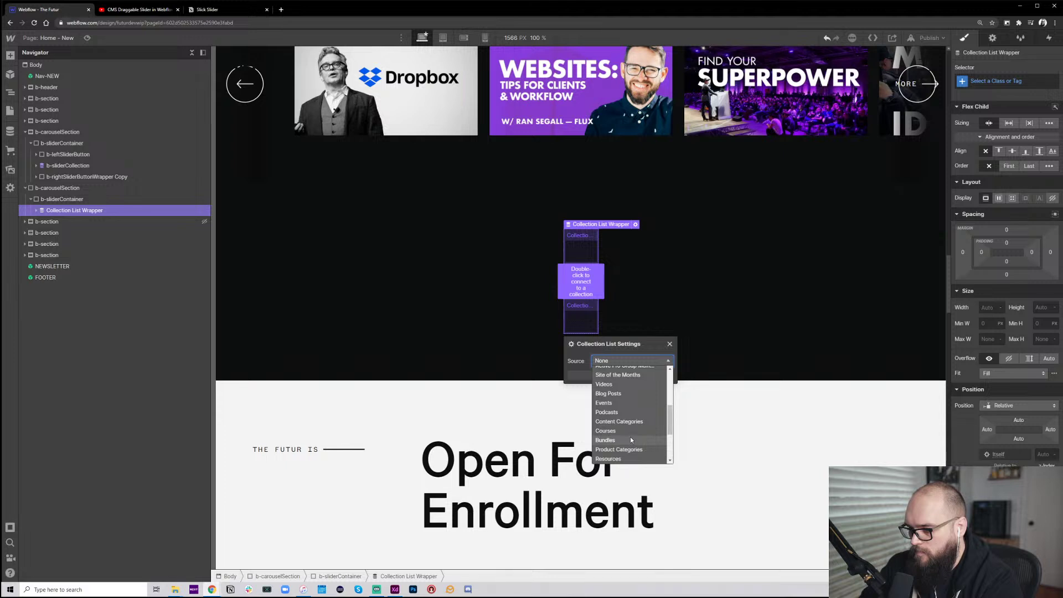
Connect the new collection list in the second b-sliderContainer to the Videos collection and close its settings
click(636, 384)
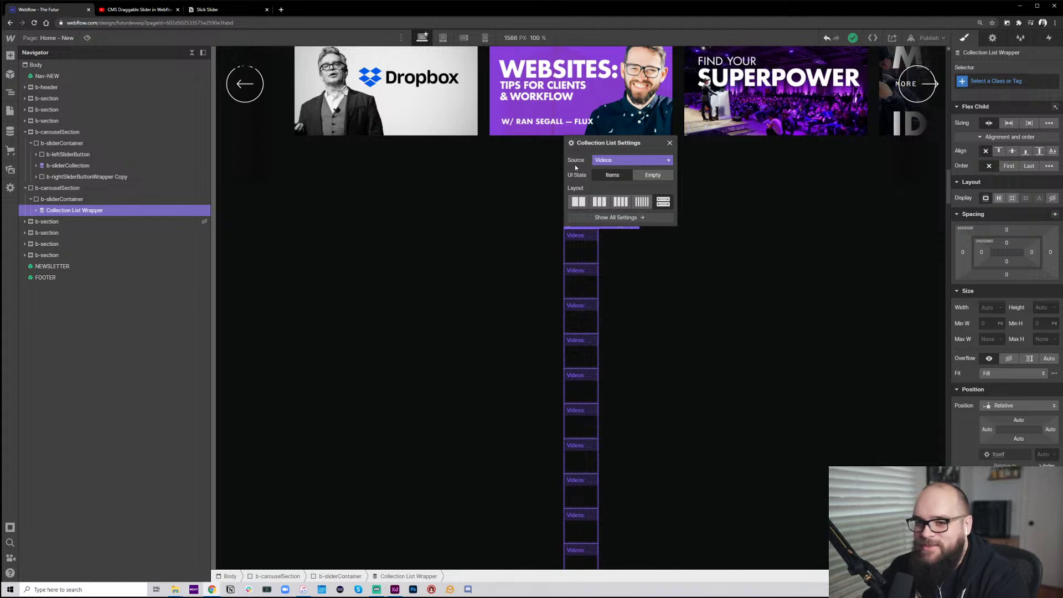
click(670, 143)
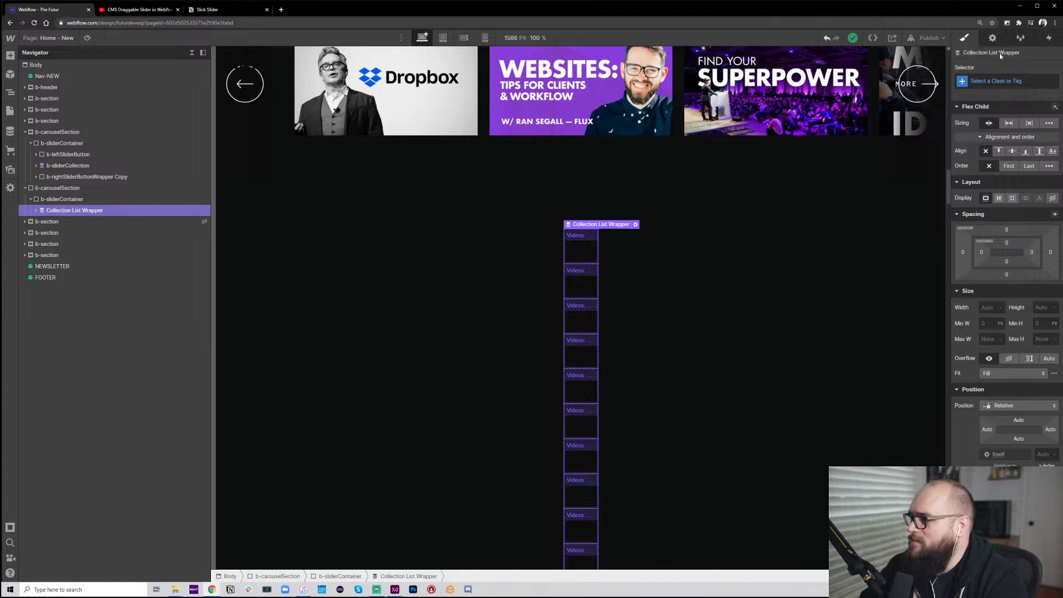
Add a Link Block and nest it inside the Collection Item of the new collection list in the second b-sliderContainer
click(10, 56)
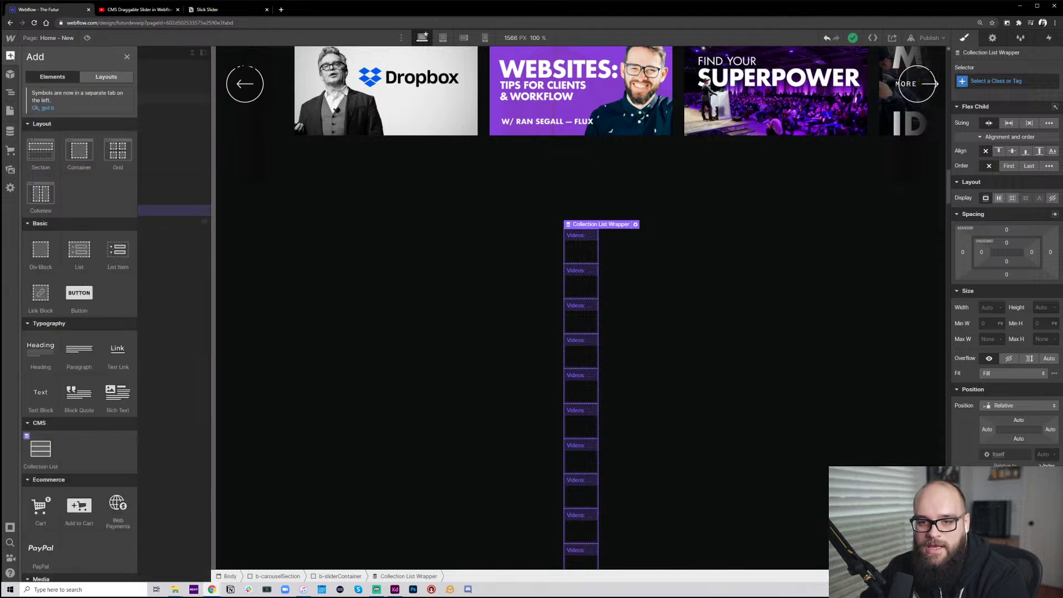
drag(40, 293, 38, 220)
click(37, 210)
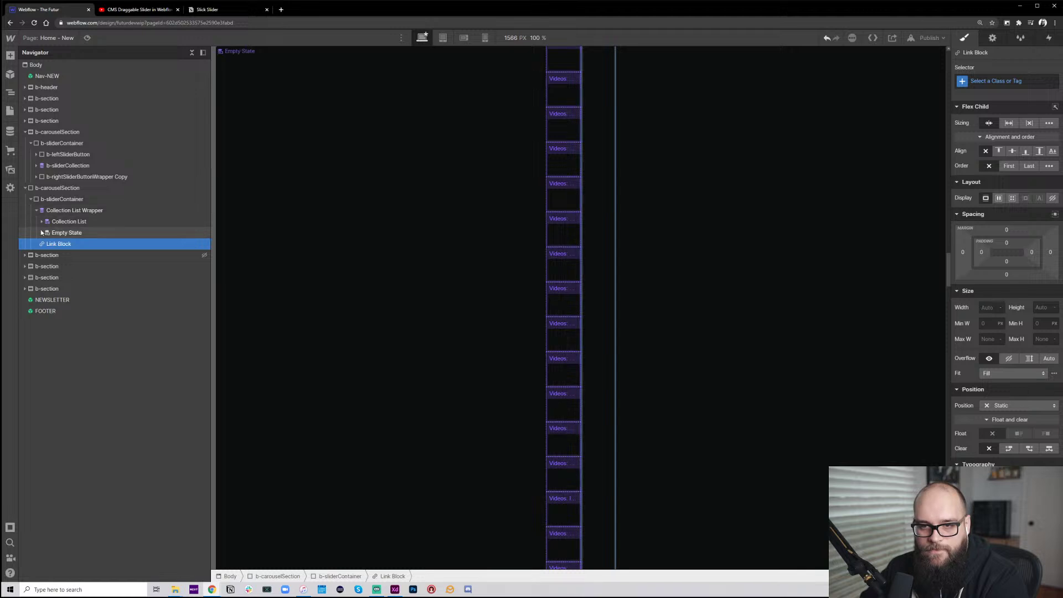
click(42, 222)
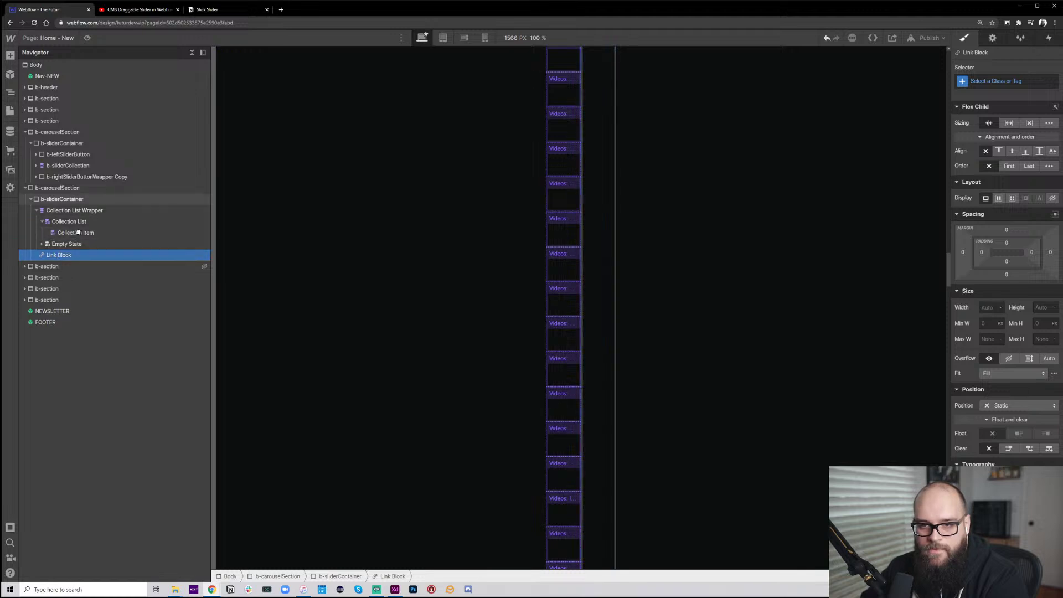
drag(58, 255, 78, 242)
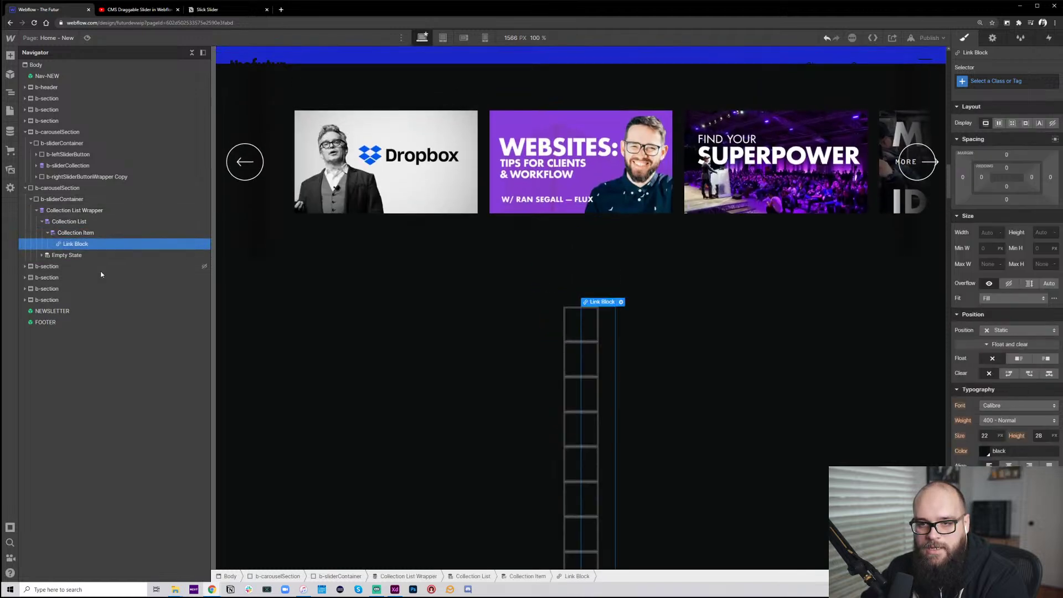
Add an Image inside the Link Block and get its image from the Videos collection's Video Thumbnail field
key(a)
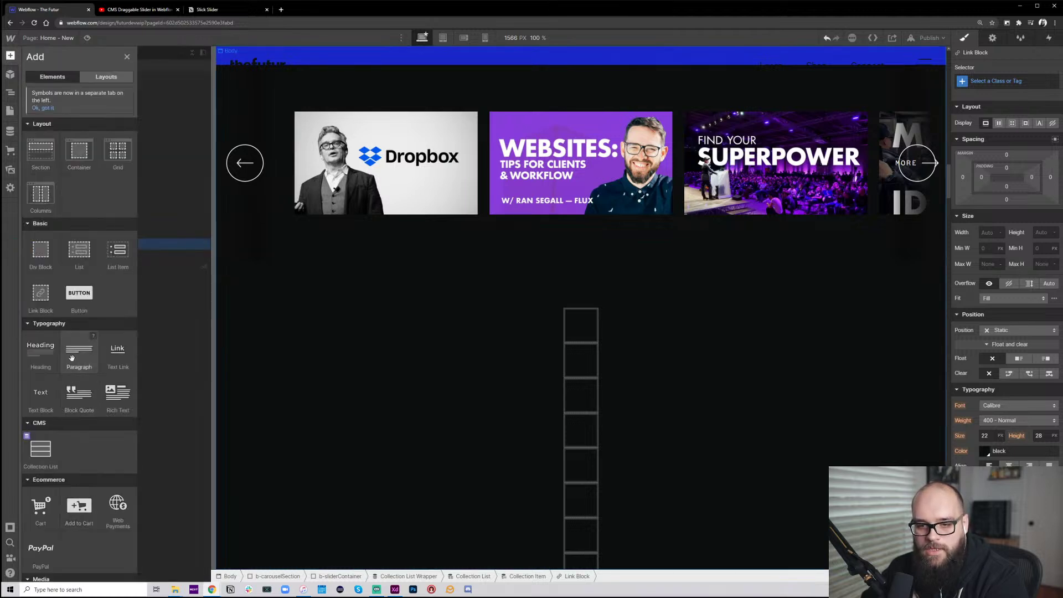
scroll(102, 533, down, 5)
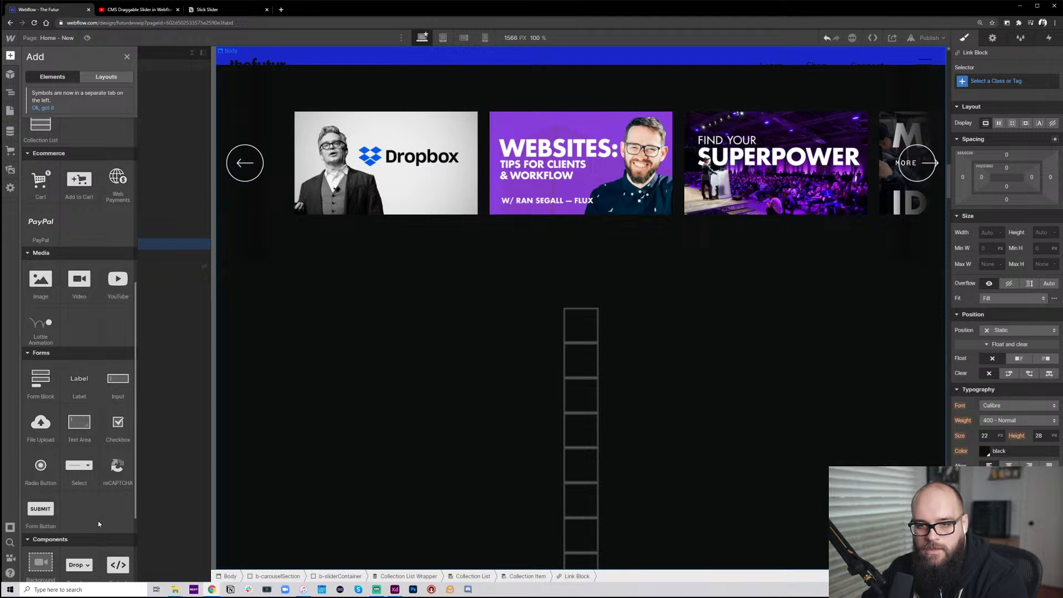
drag(30, 277, 96, 289)
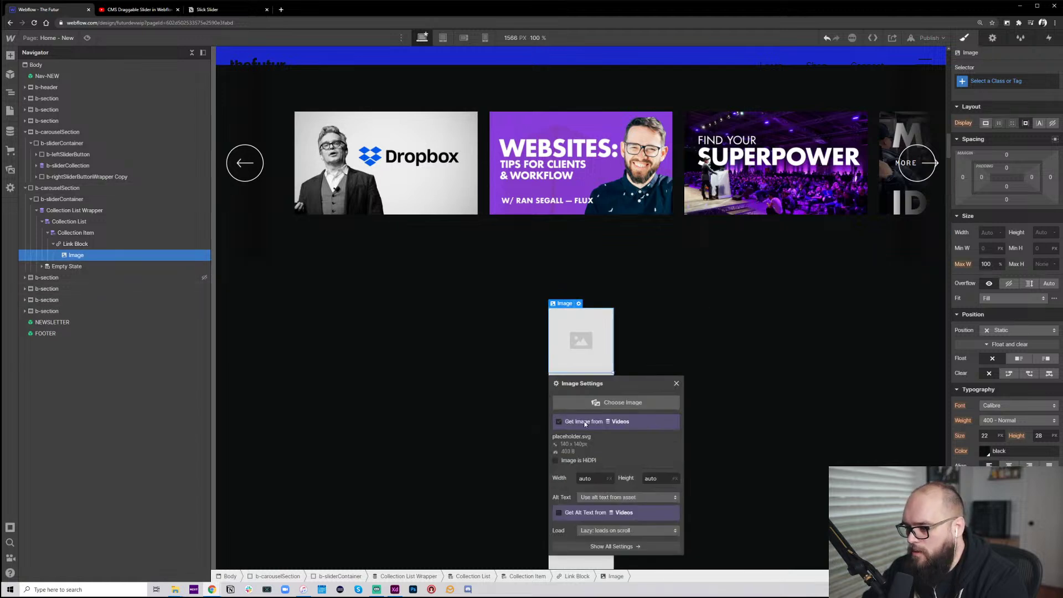
click(633, 434)
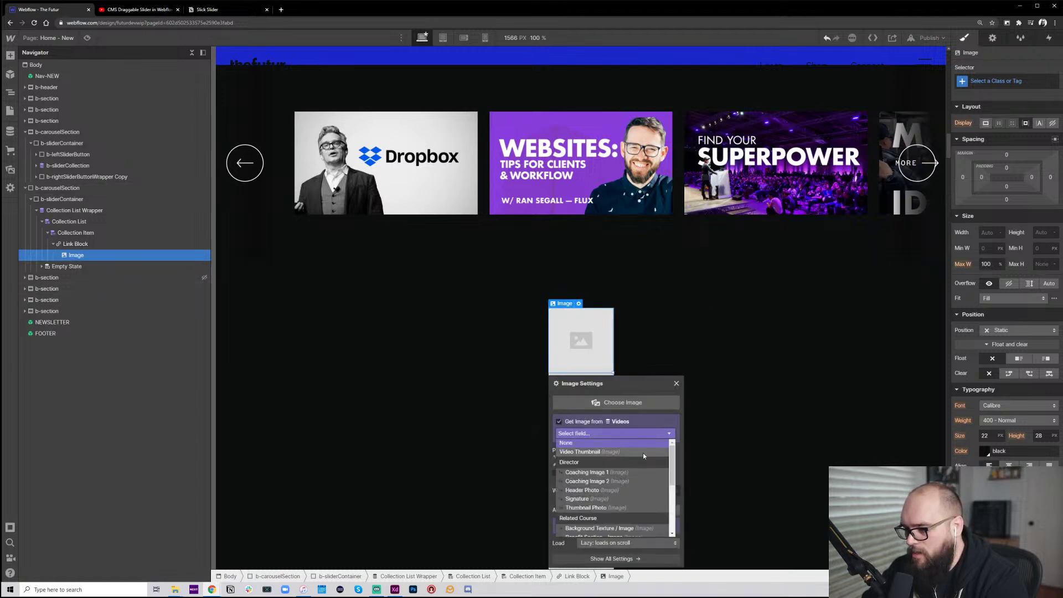
click(643, 453)
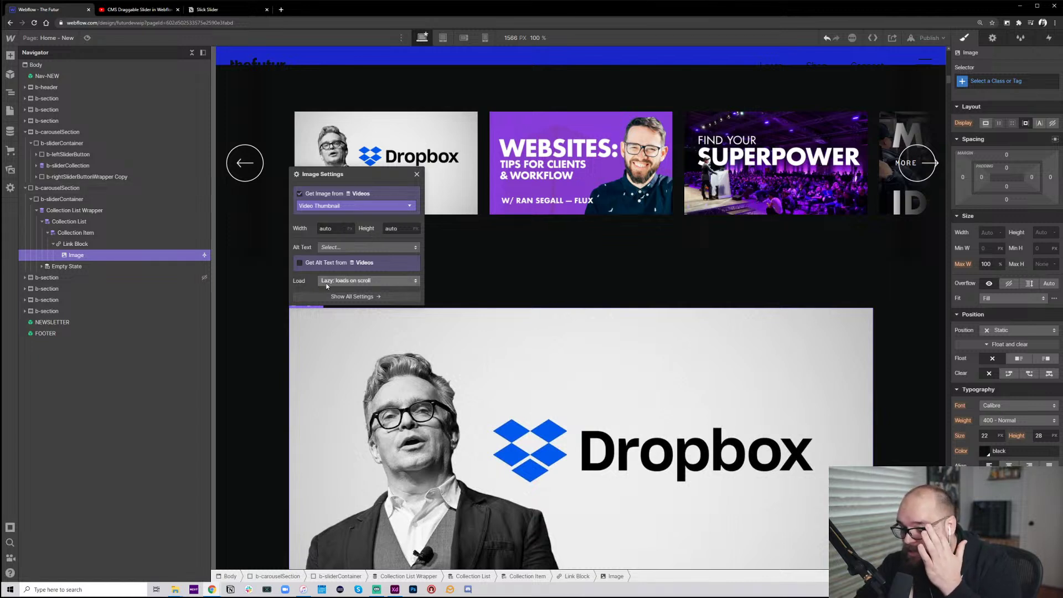
Get the image's alt text from the Title field of the Videos collection
click(322, 264)
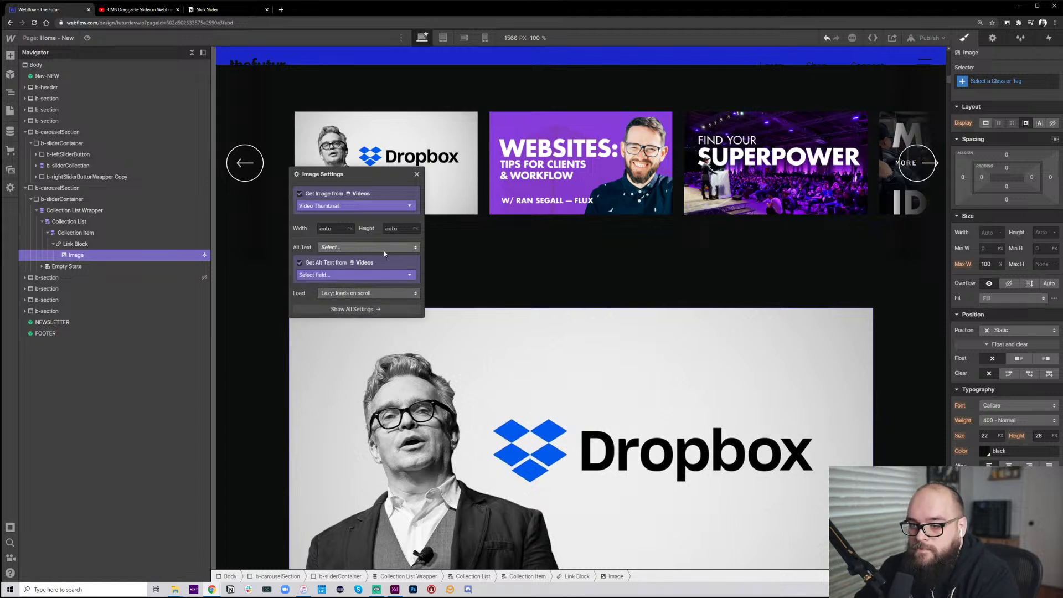
click(341, 263)
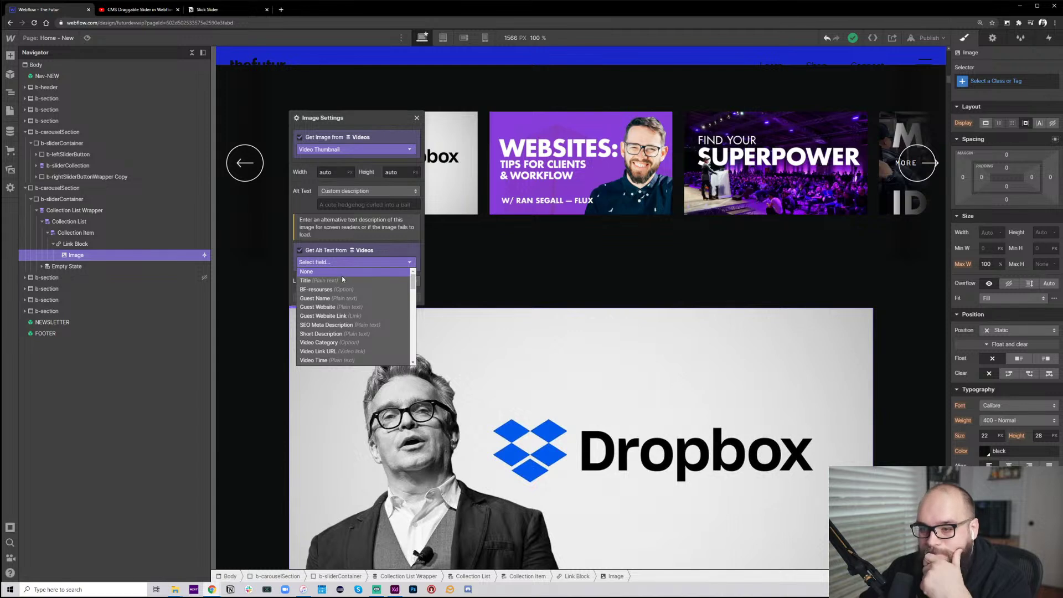
click(342, 280)
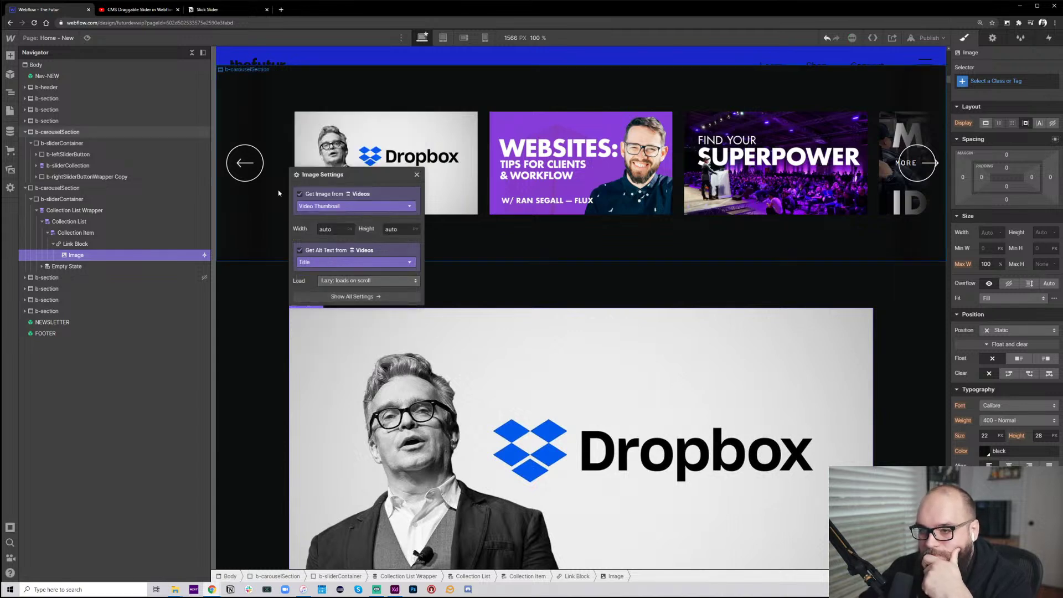
Create the class b-item on the Collection Item of the new list
click(79, 233)
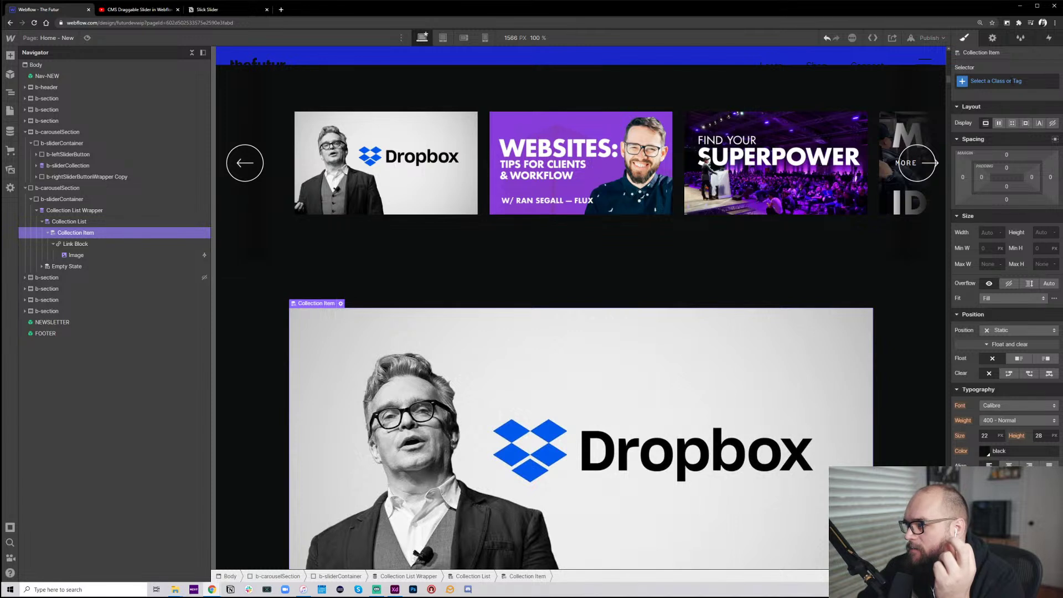
click(1056, 79)
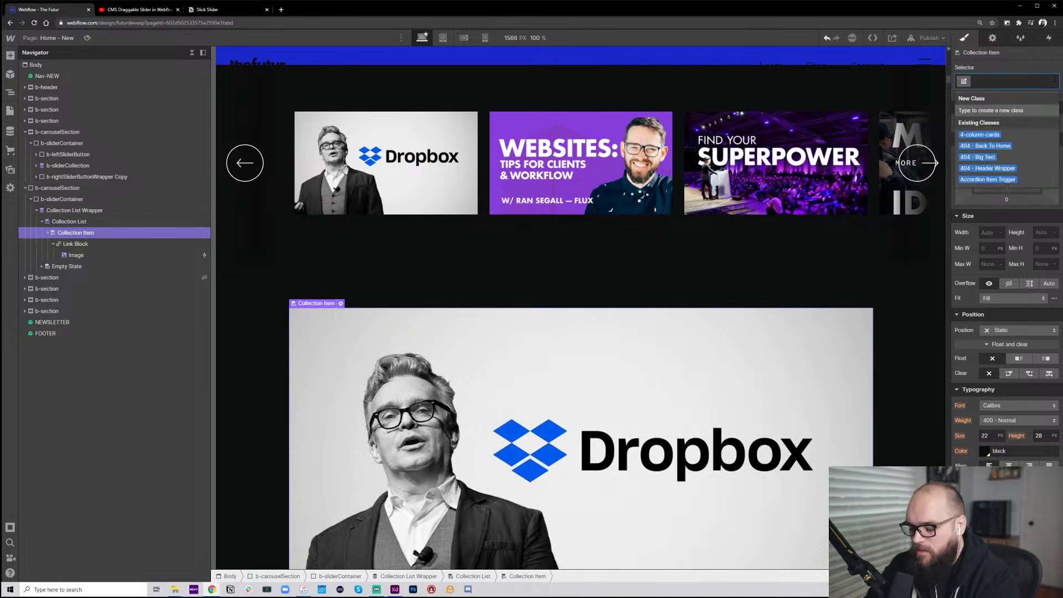
text(b-)
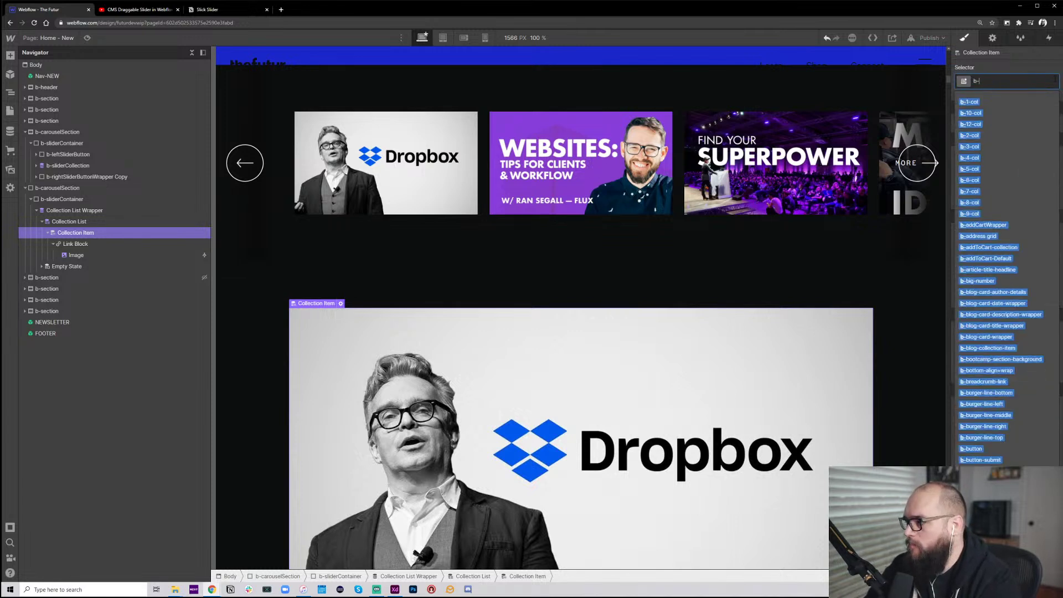
text(item)
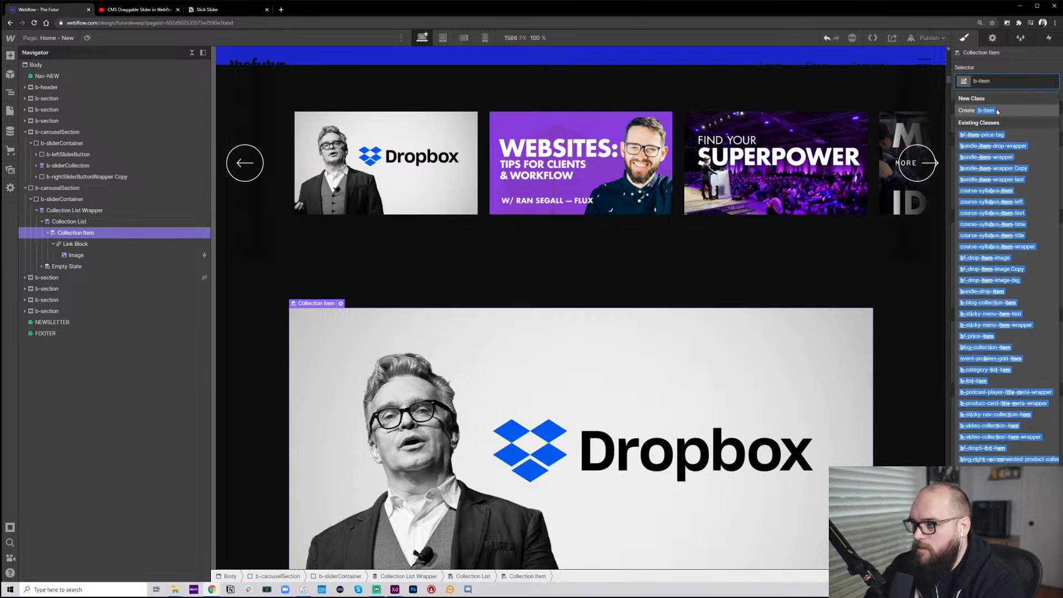
key(Return)
Create the class b-list on the Collection List that holds the b-item elements
click(69, 221)
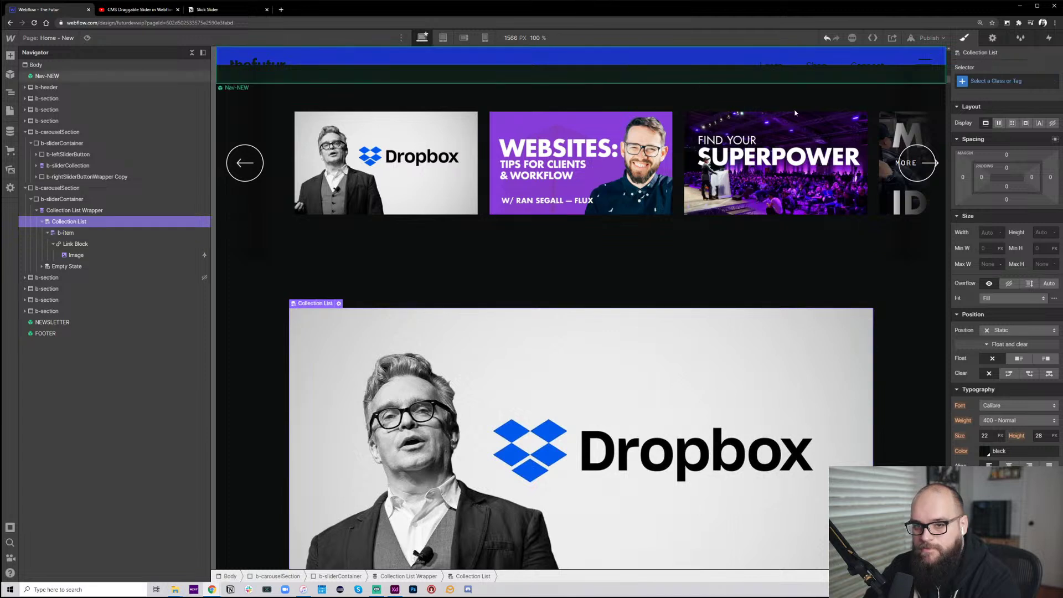
click(1007, 83)
text(b-list)
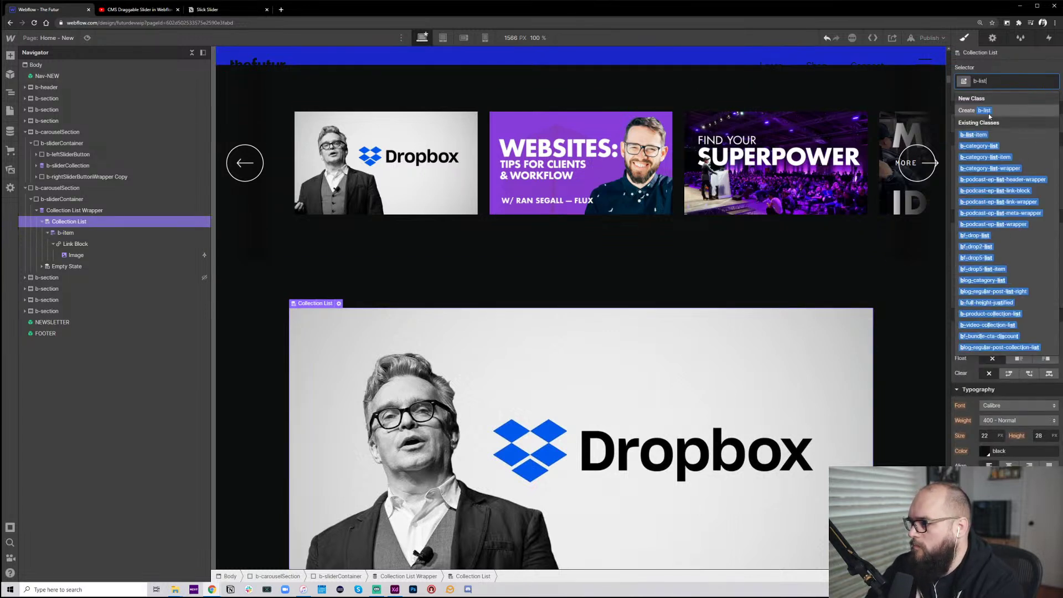
key(Return)
Check the element naming in the YouTube draggable slider tutorial and create the class b-wrapper on the Collection List Wrapper in Webflow
click(95, 209)
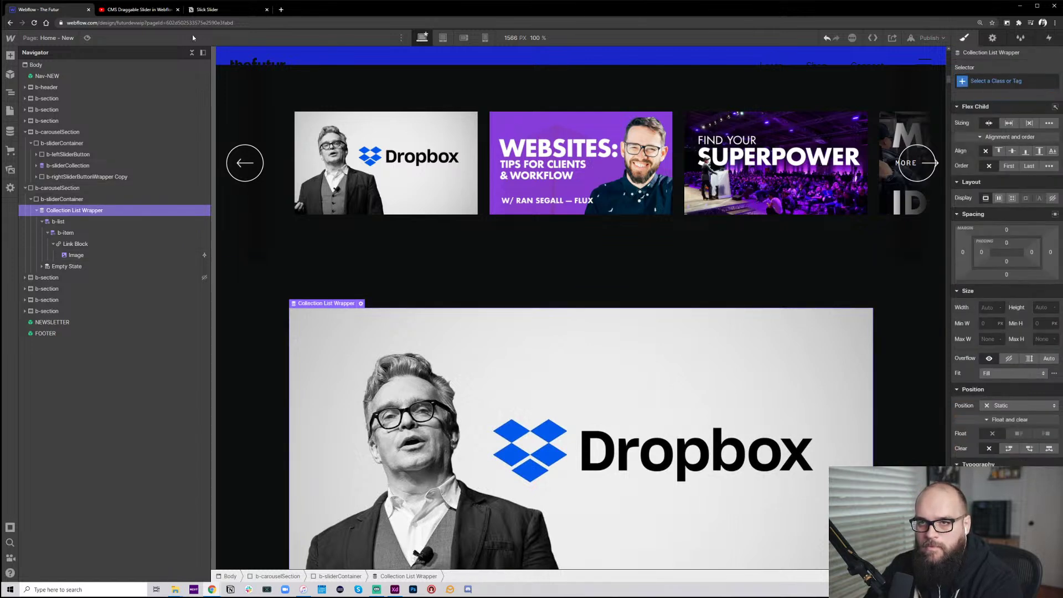
click(159, 15)
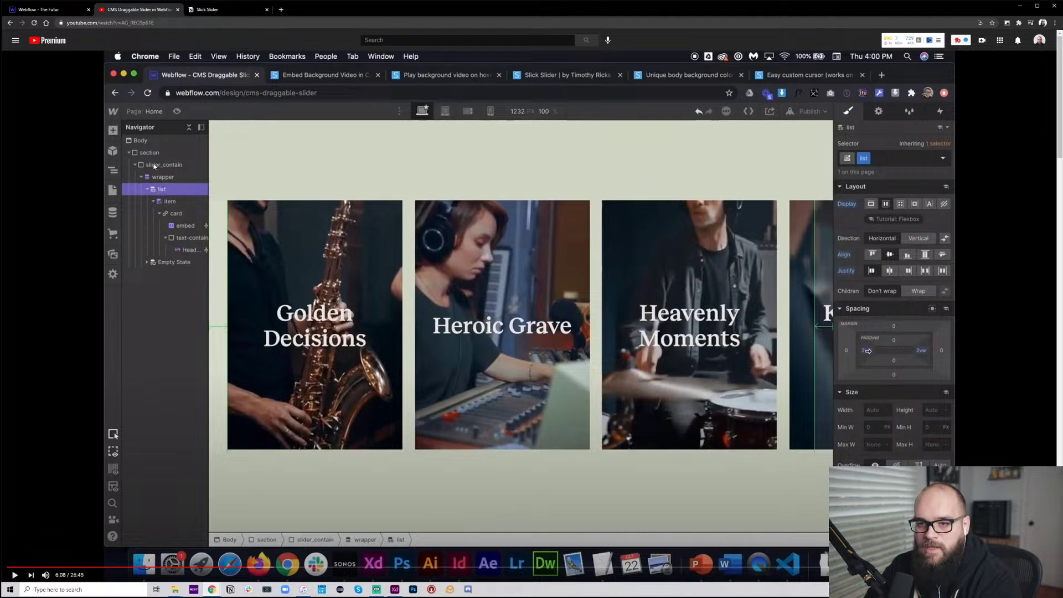
click(50, 9)
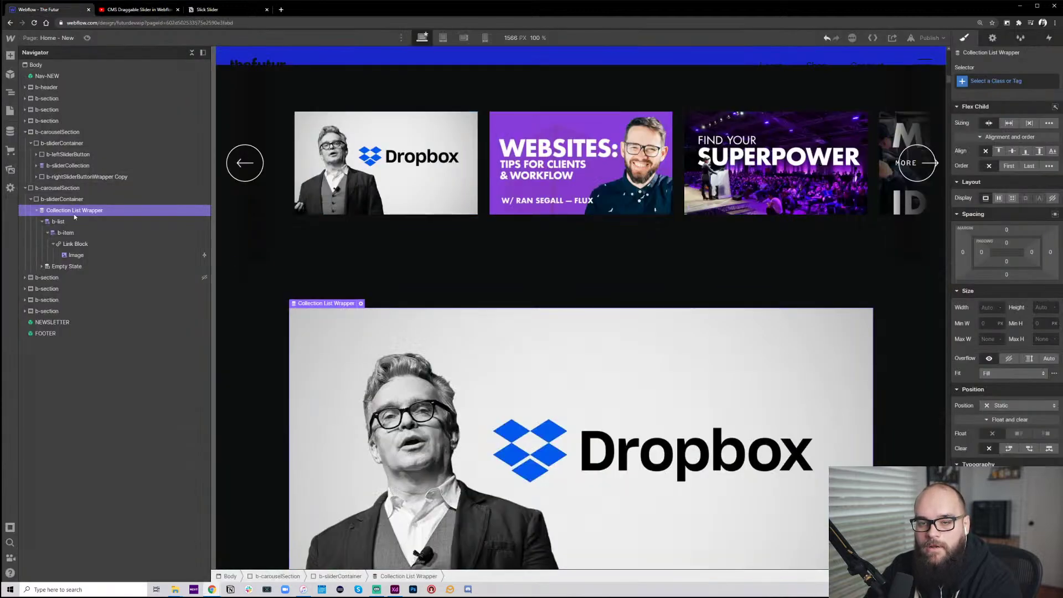
click(1019, 82)
text(b-)
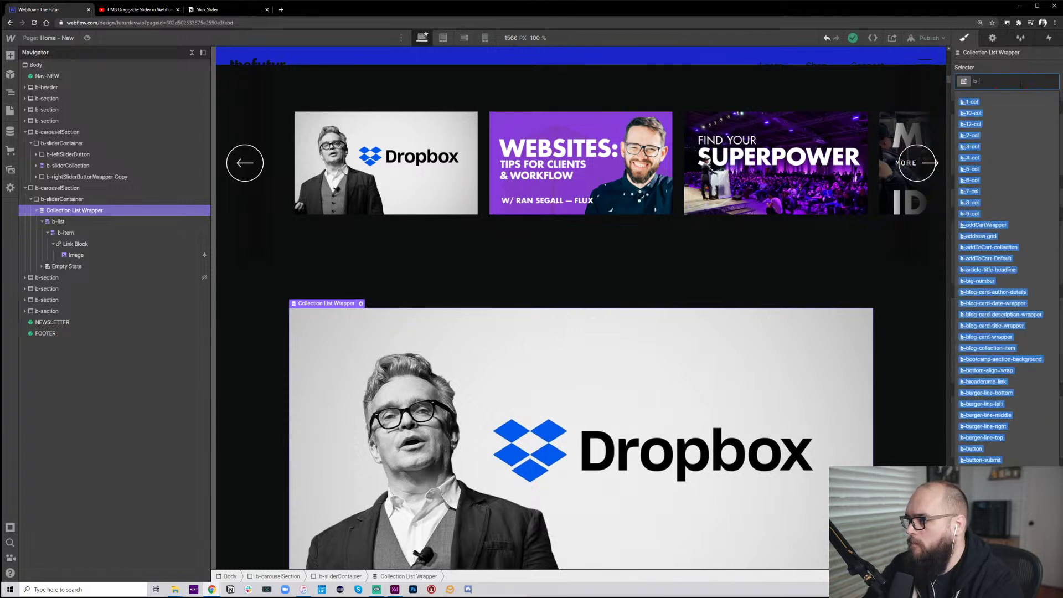
text(wrapper)
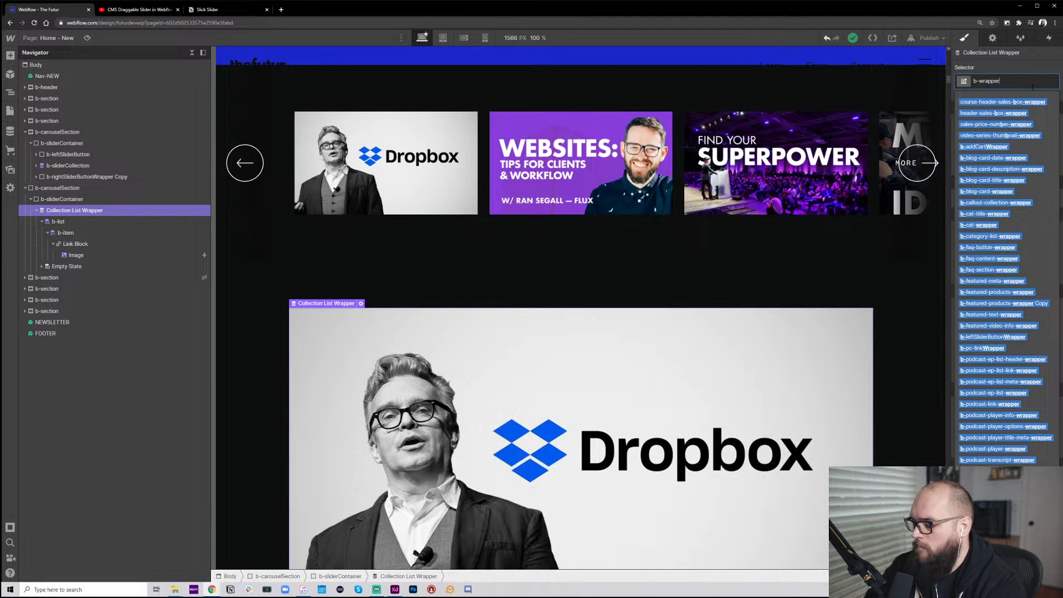
key(Return)
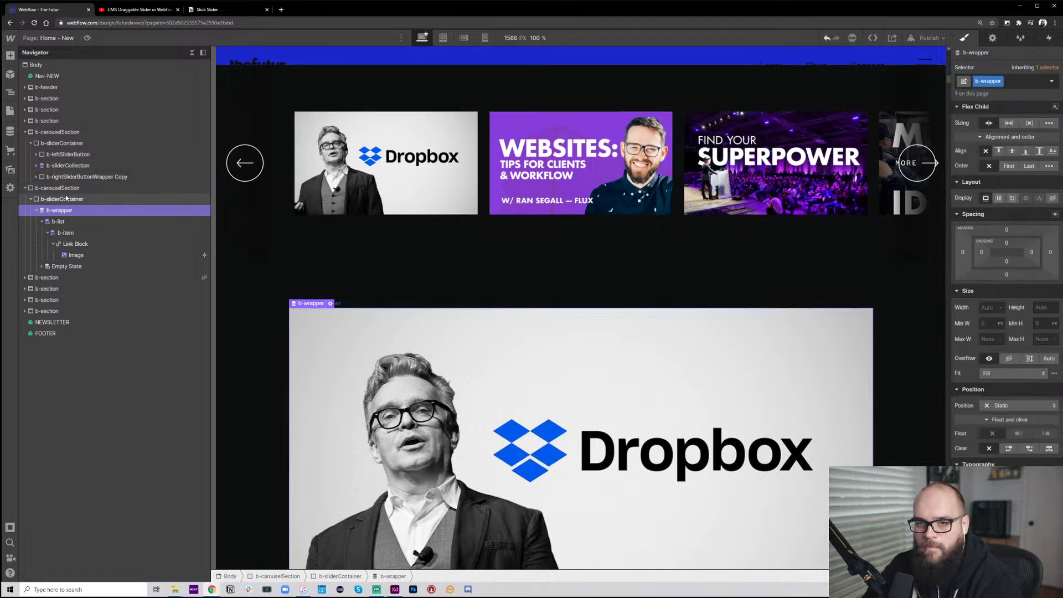
Compare the new element hierarchy with the YouTube tutorial's structure and review the stacked video thumbnails on the Webflow canvas
click(145, 14)
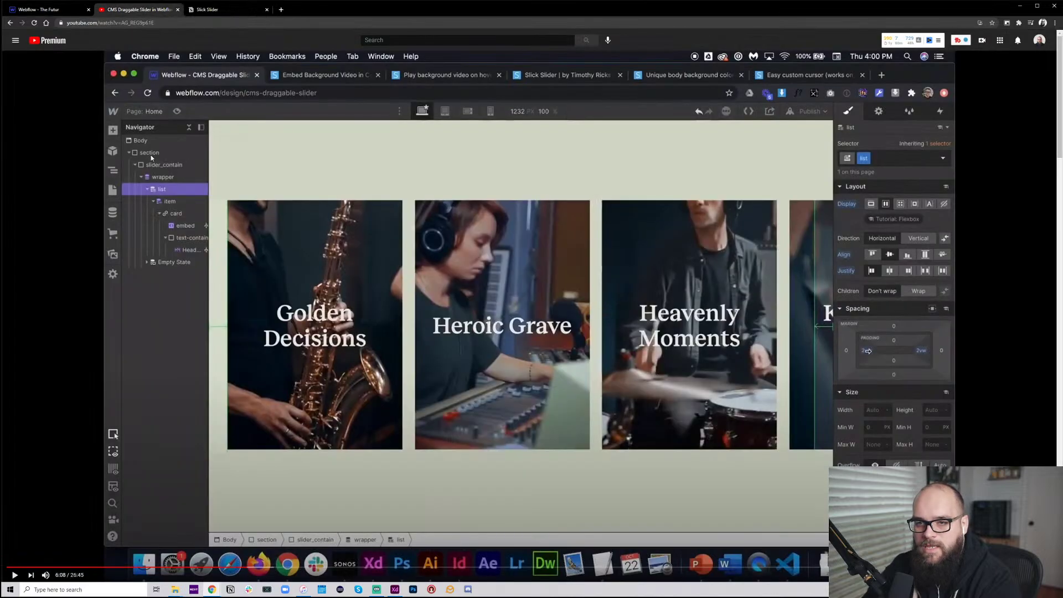
click(54, 15)
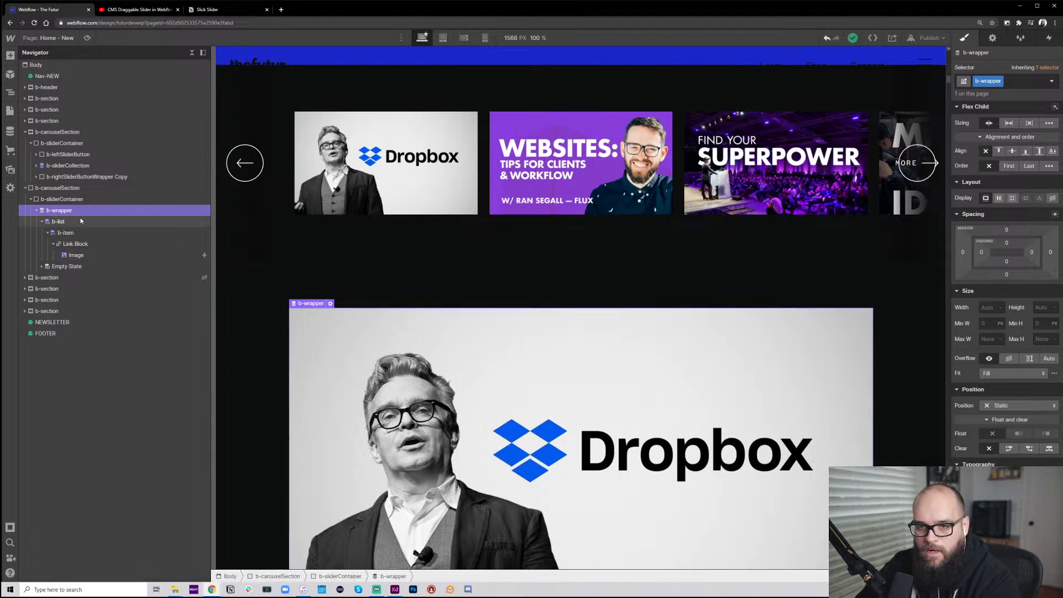
scroll(547, 440, down, 2)
scroll(547, 440, down, 20)
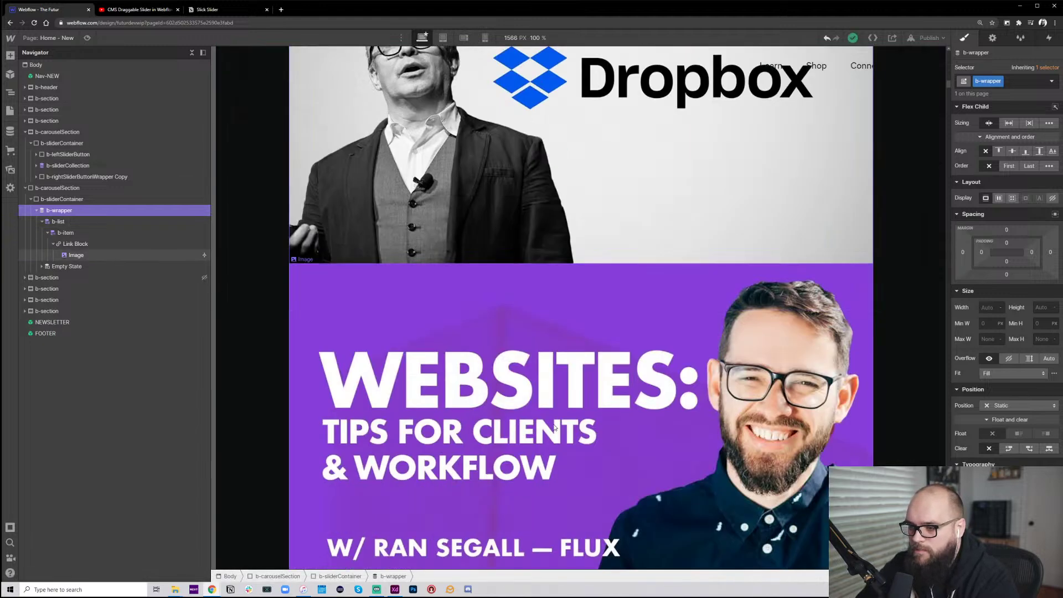
scroll(560, 412, down, 5)
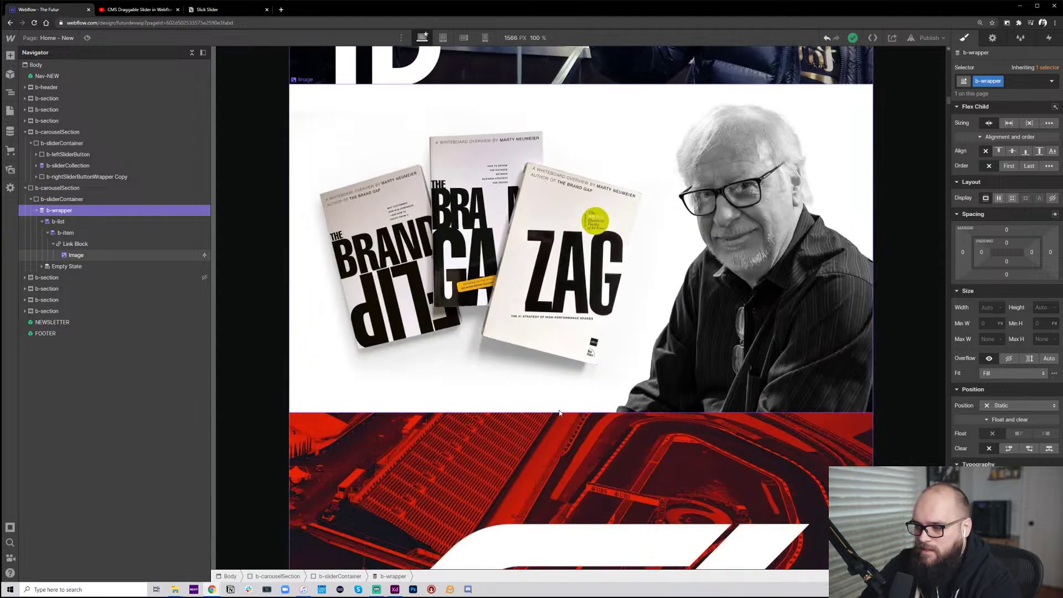
scroll(559, 413, down, 3)
scroll(690, 486, down, 2)
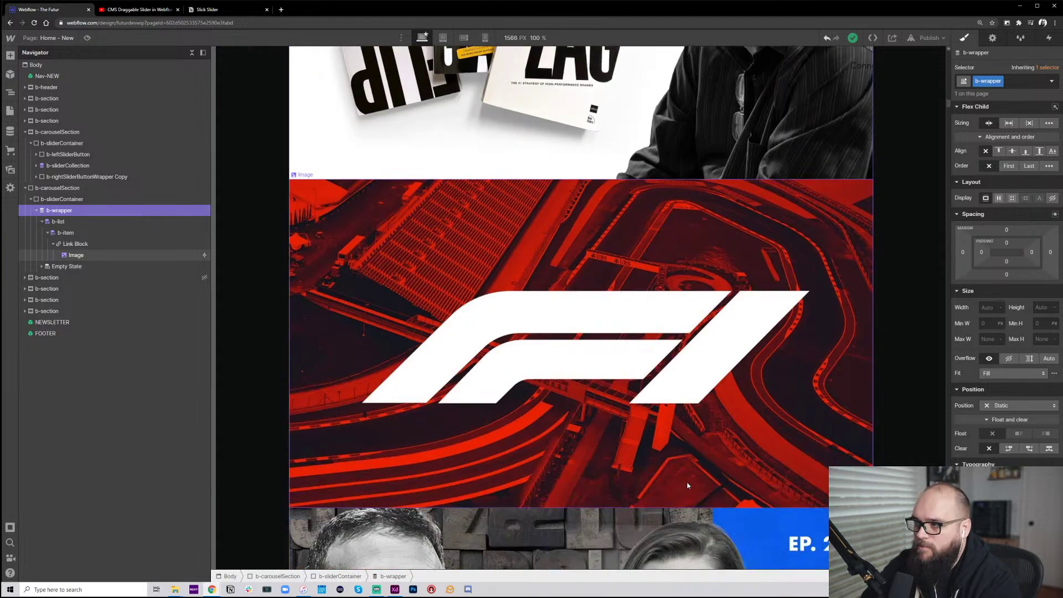
scroll(687, 483, up, 20)
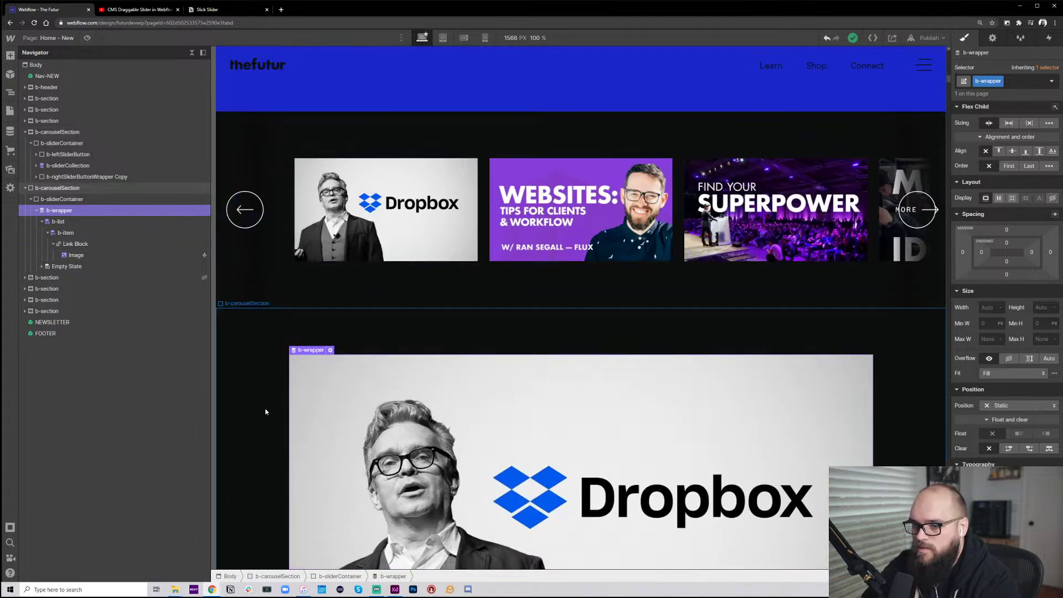
Set b-list to a flex layout and give b-item a width and minimum width of 30vw
click(71, 224)
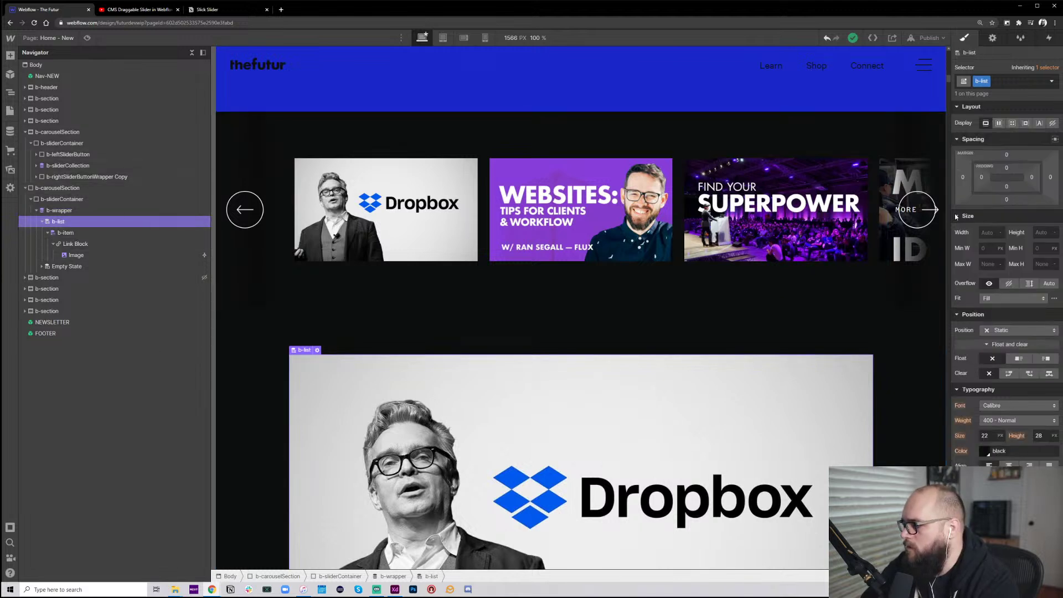
click(1000, 123)
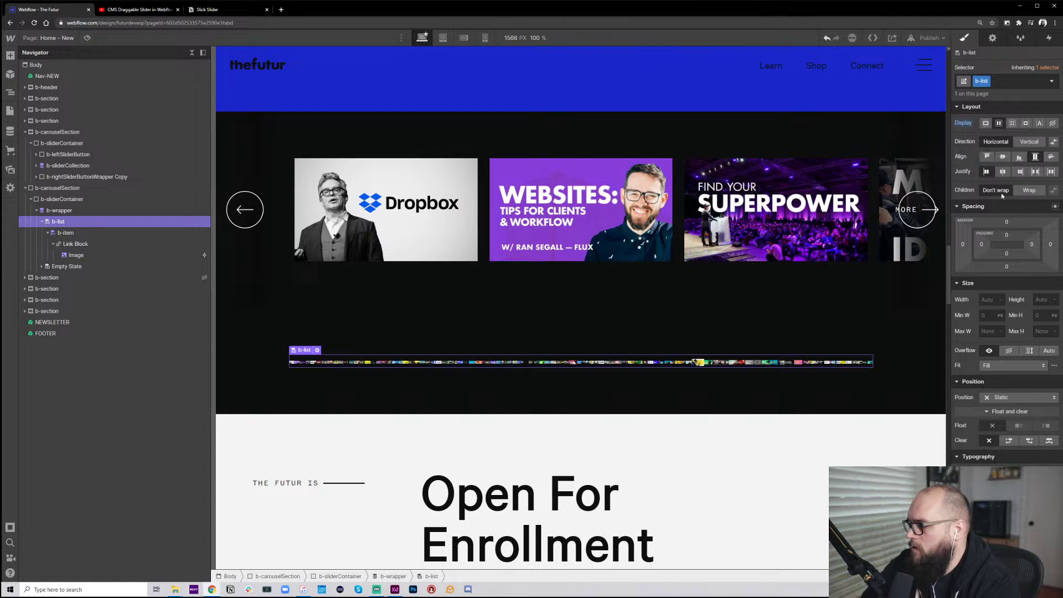
click(79, 233)
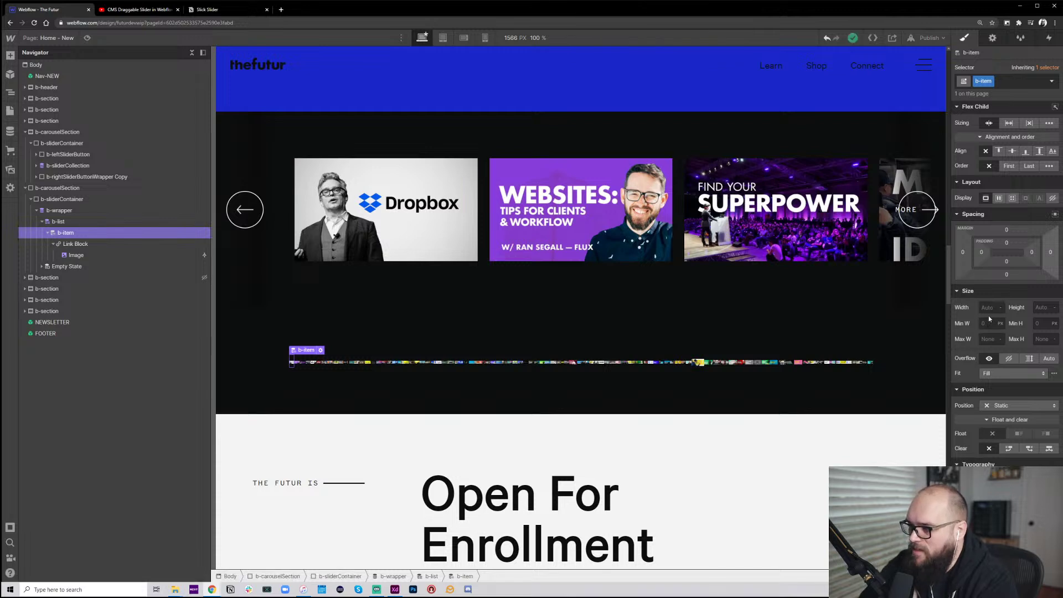
click(988, 307)
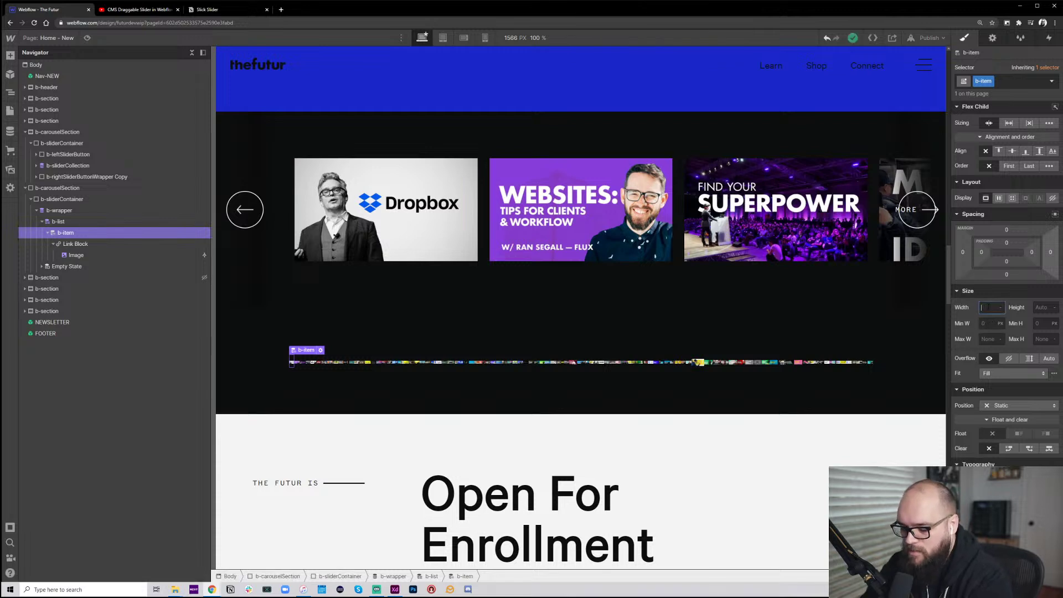
text(30vw)
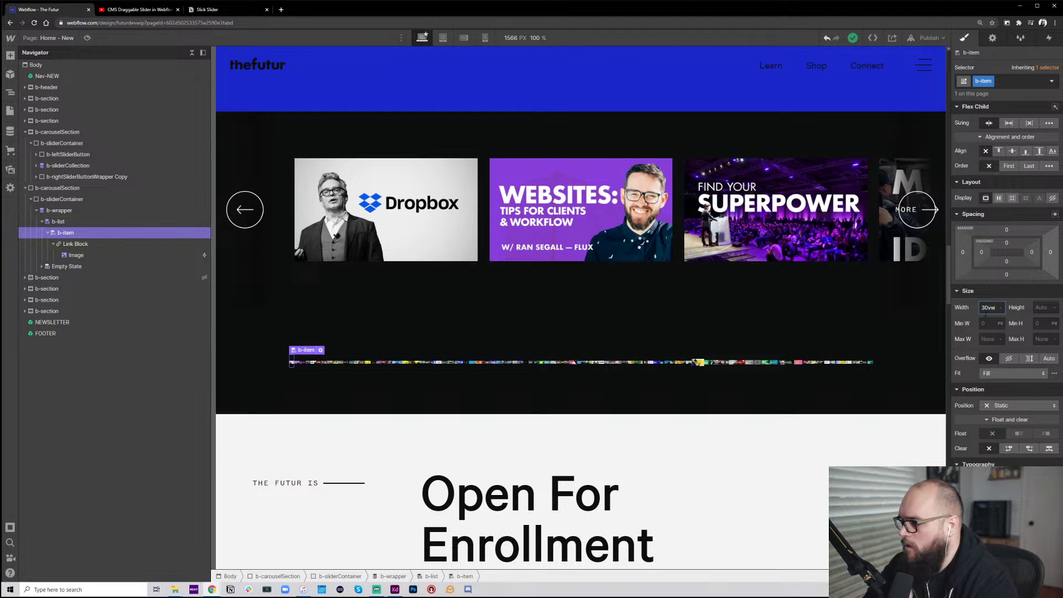
key(Tab)
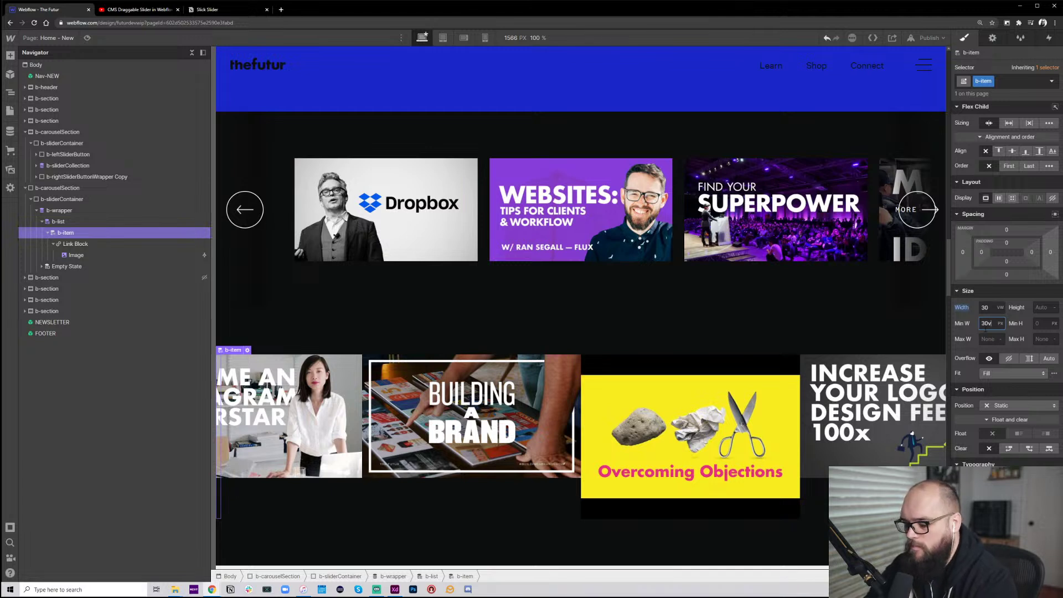
key(Return)
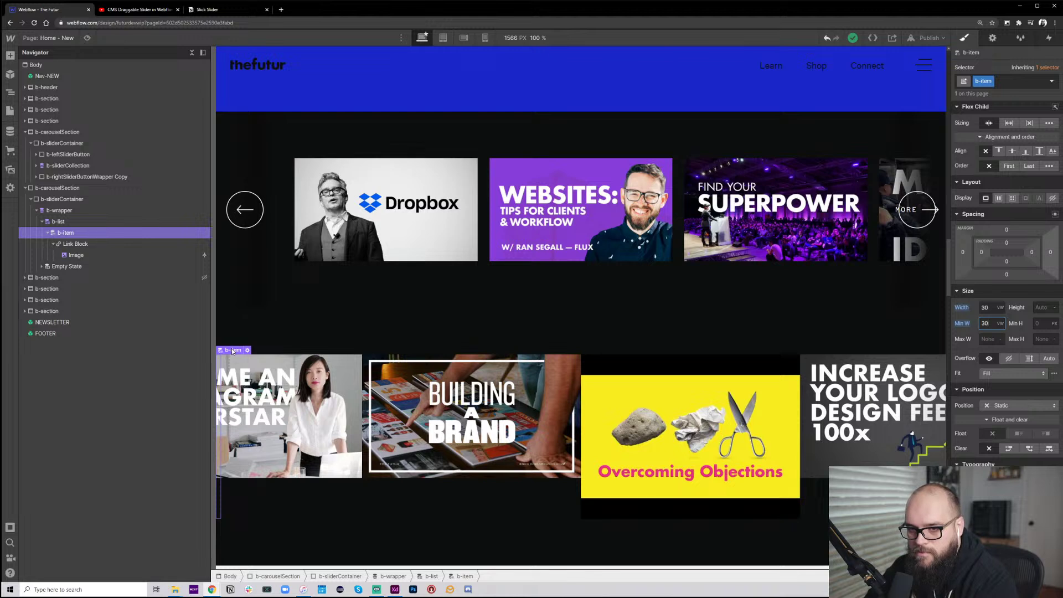
Add 1vw of left and right padding to b-item
mouse_move(231, 350)
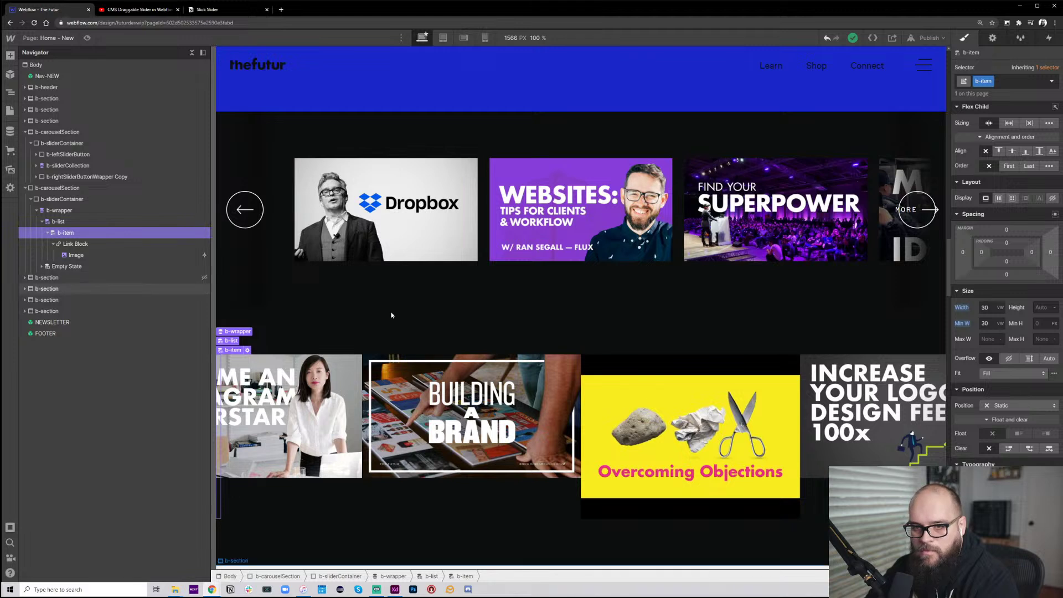
click(980, 252)
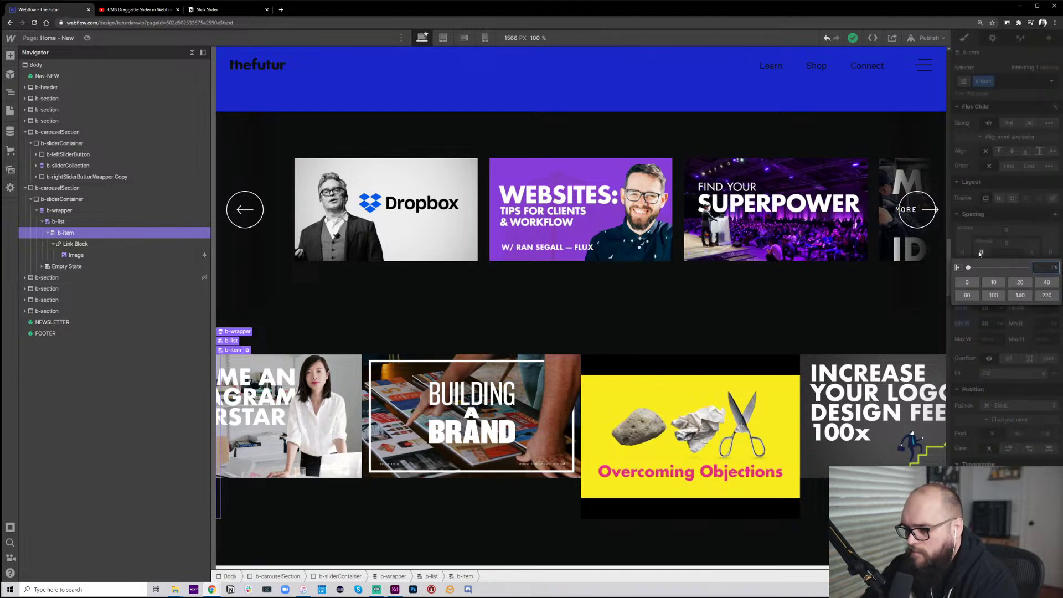
text(1vw)
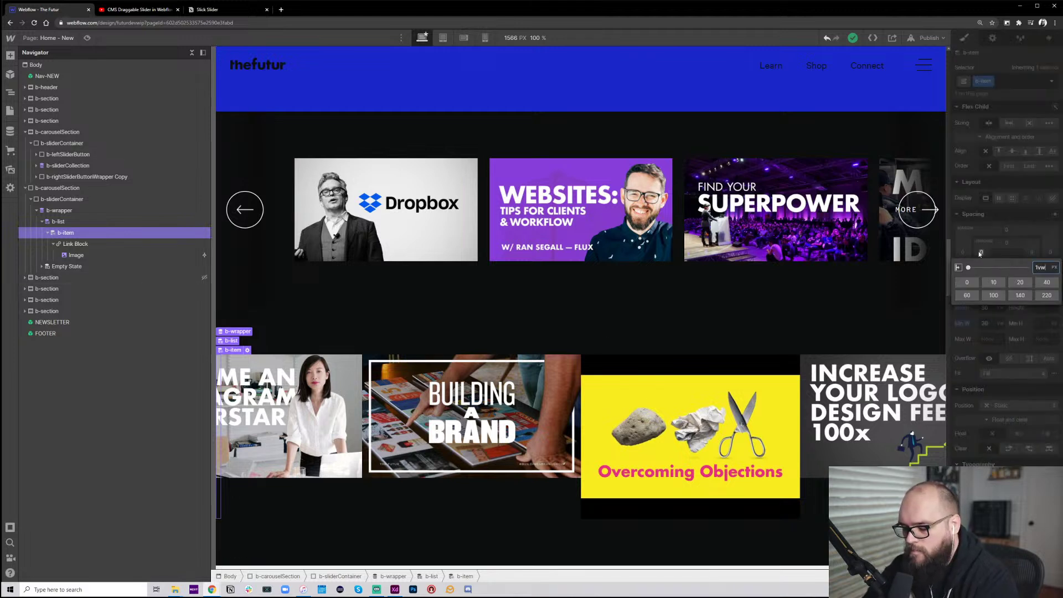
key(Return)
click(1032, 253)
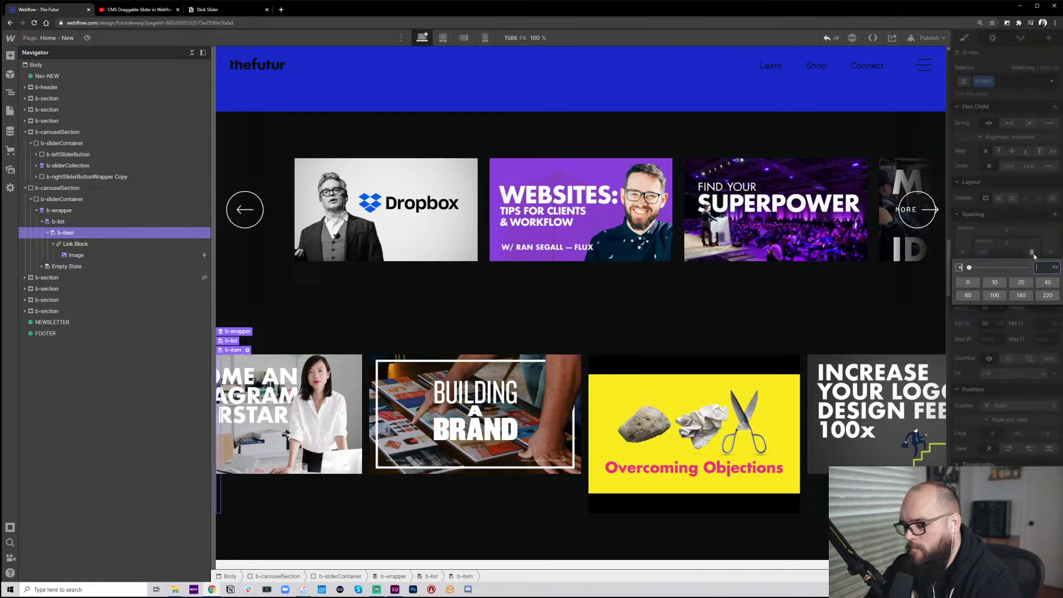
text(1vw)
key(Return)
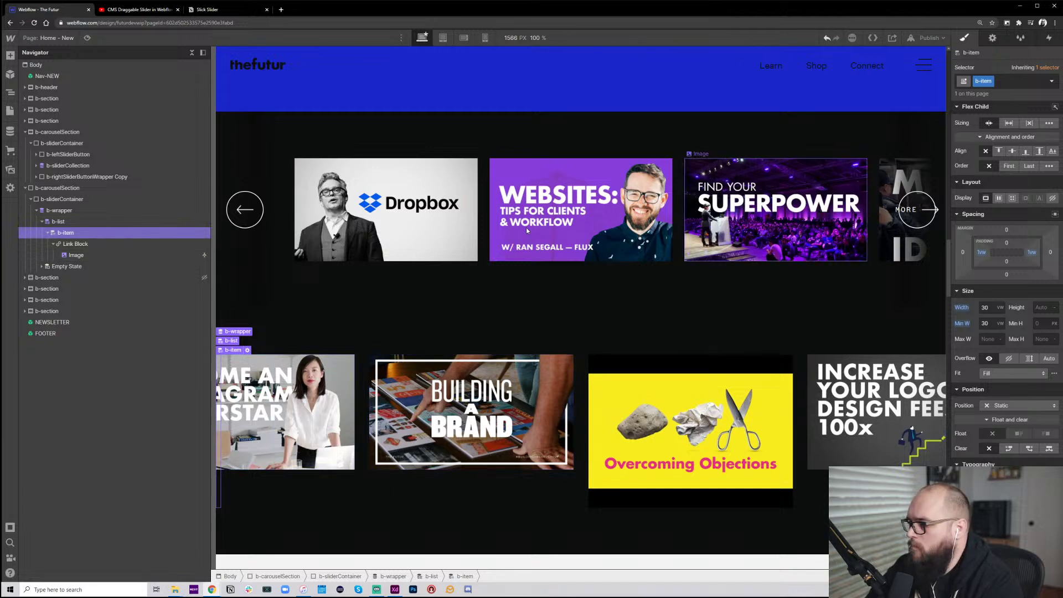
key(ctrl+Up)
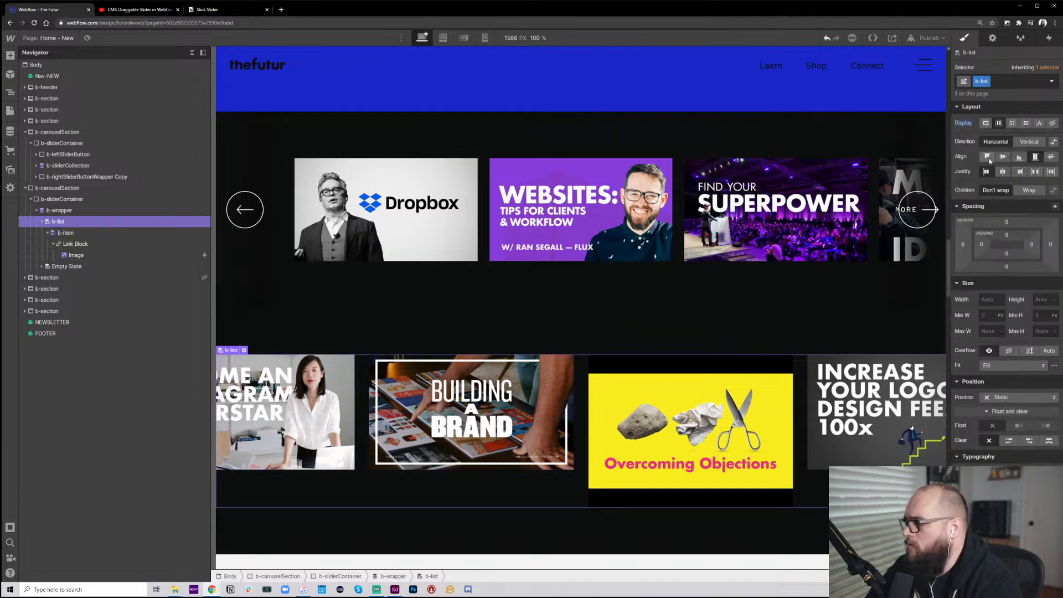
click(74, 235)
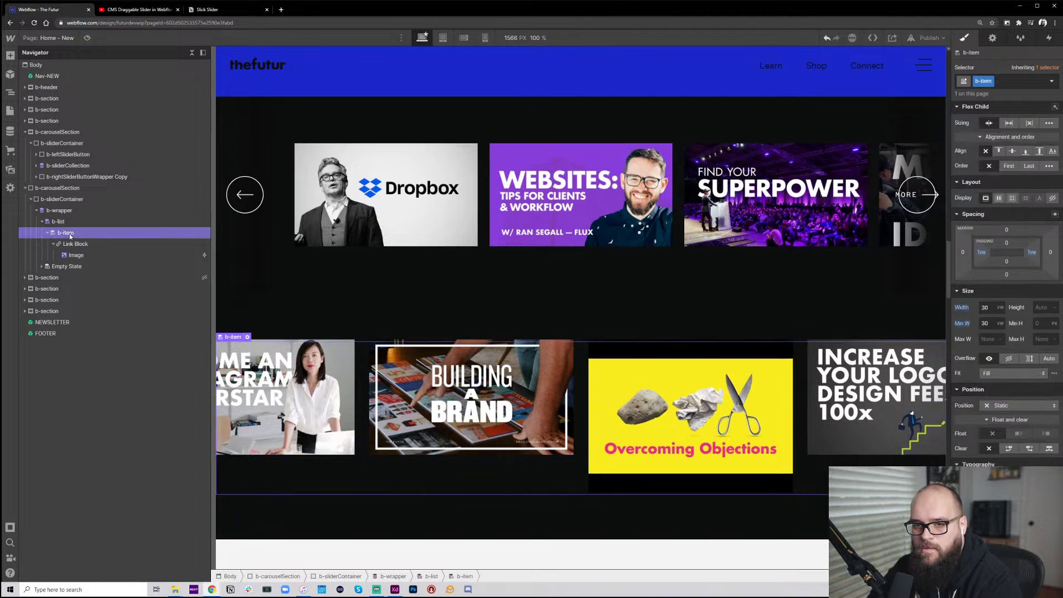
Switch to the YouTube tutorial and rewatch how the wrapper, list, item and card link block are created and sized
click(158, 9)
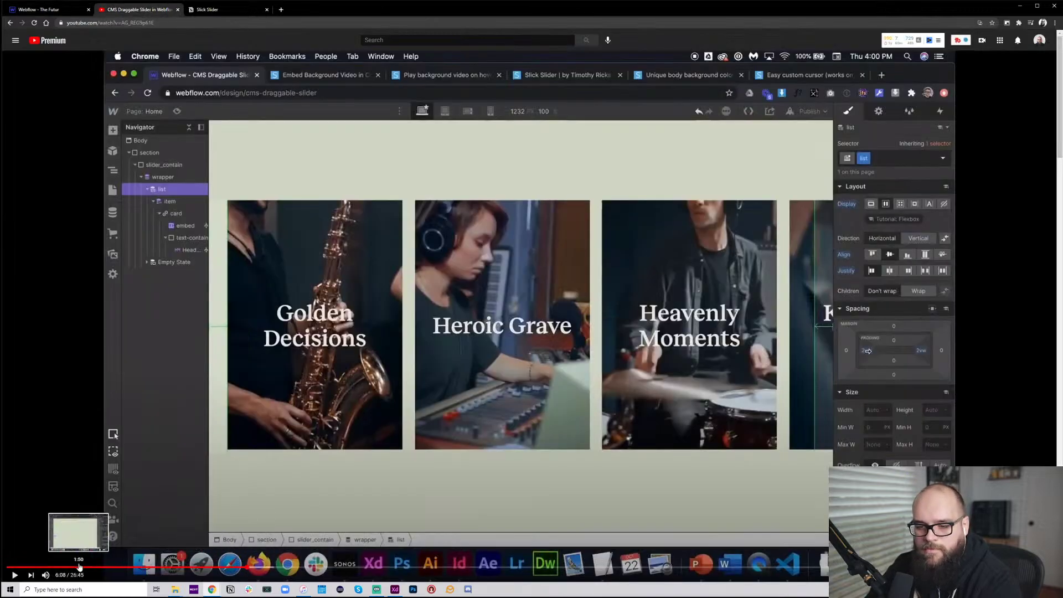
click(81, 567)
drag(81, 567, 27, 568)
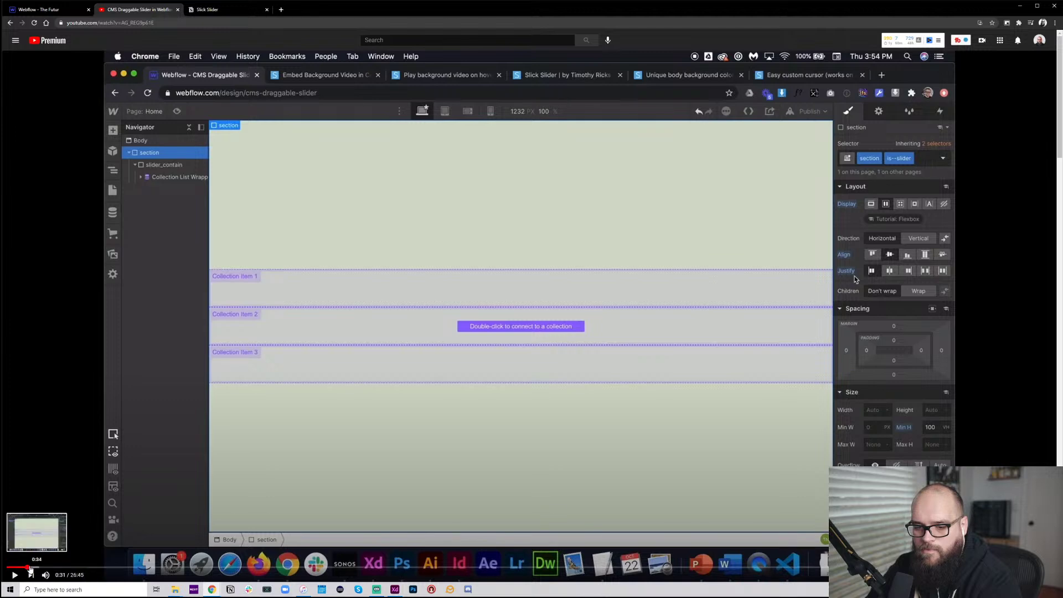
click(31, 568)
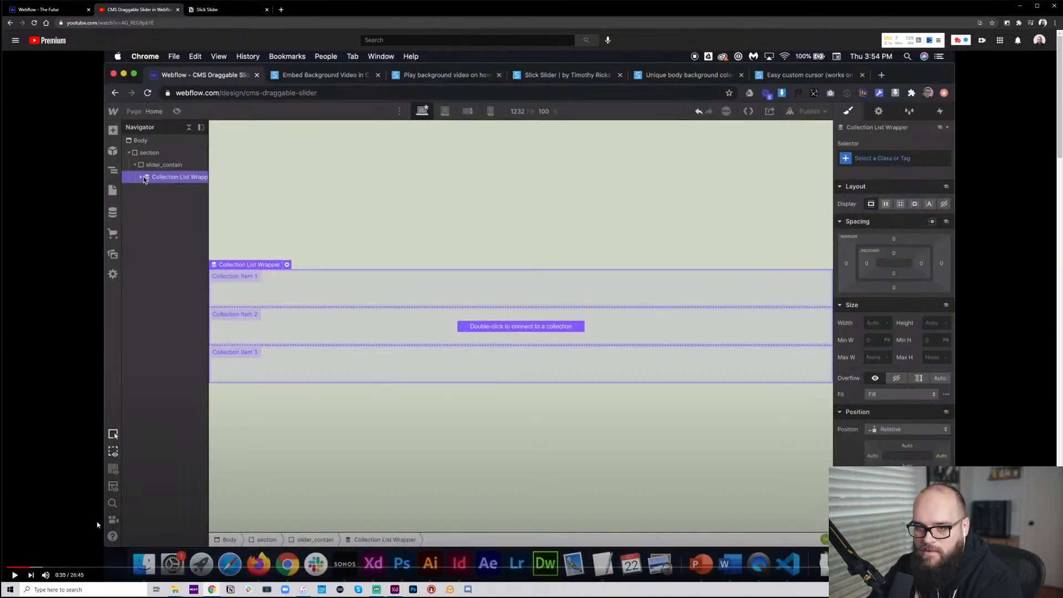
click(36, 568)
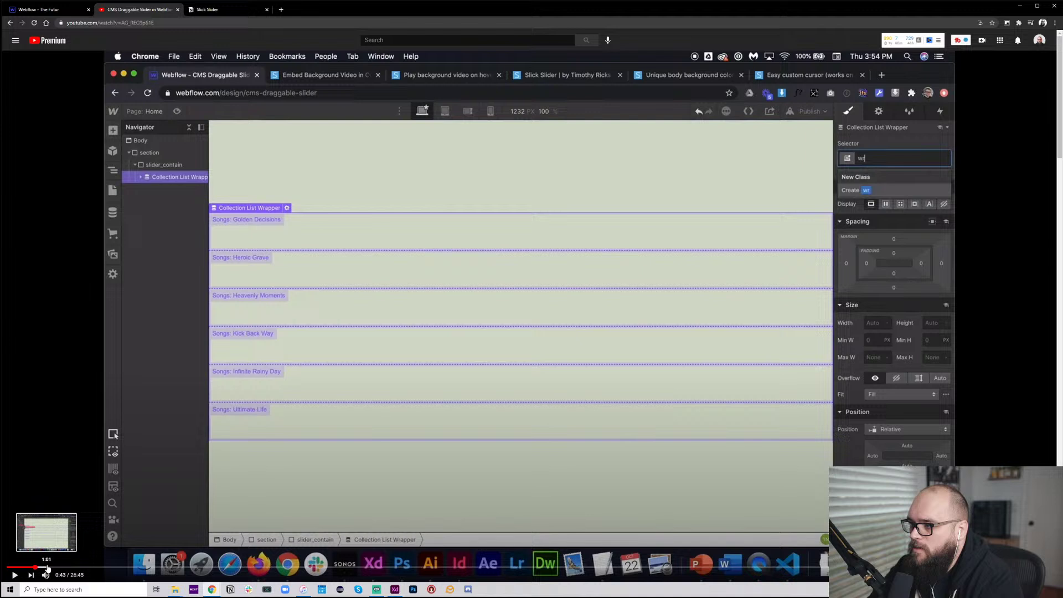
click(47, 568)
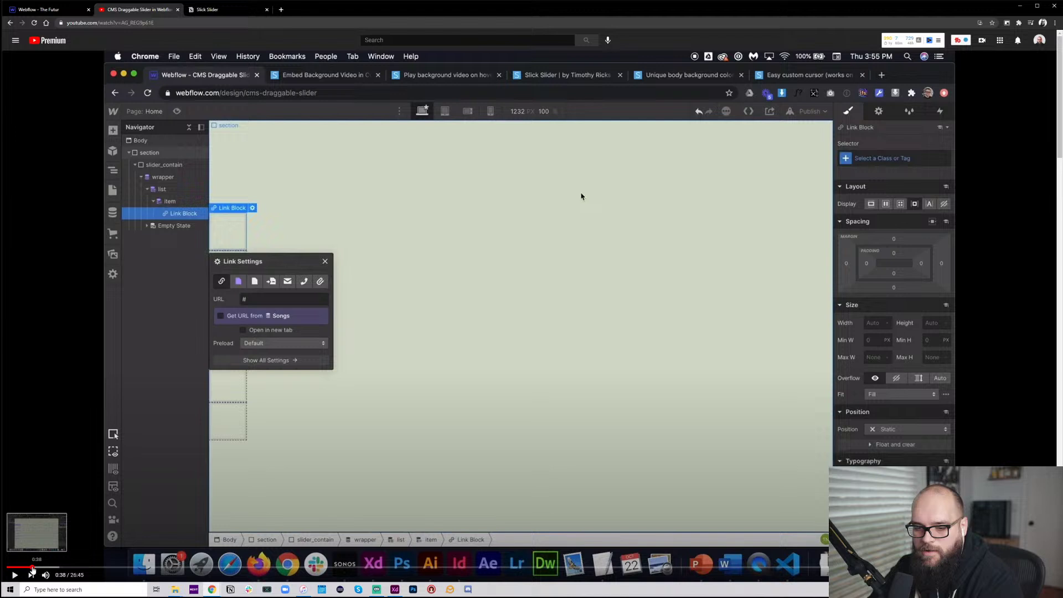
click(32, 568)
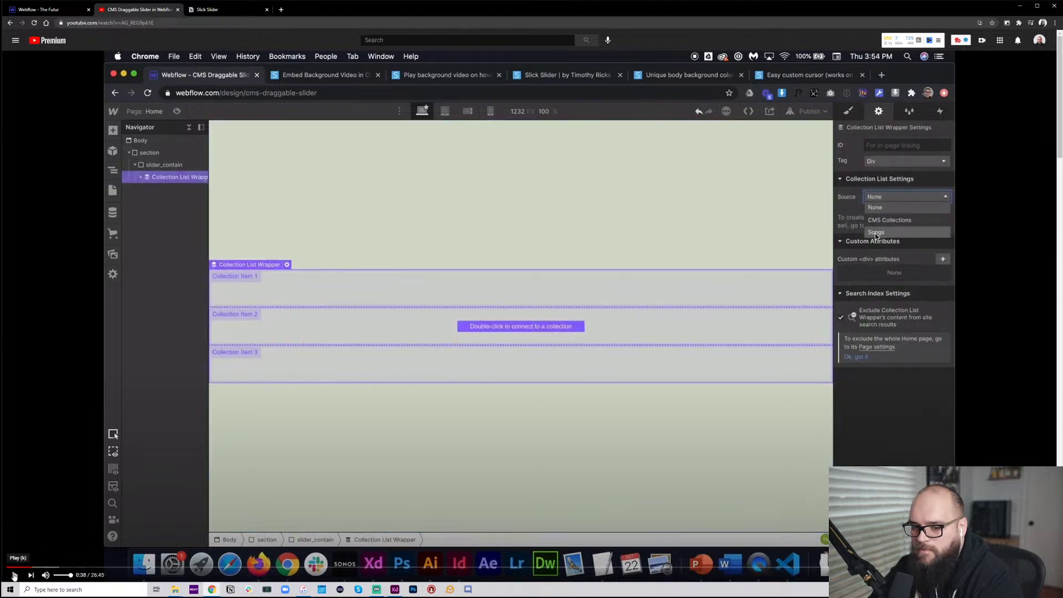
click(15, 575)
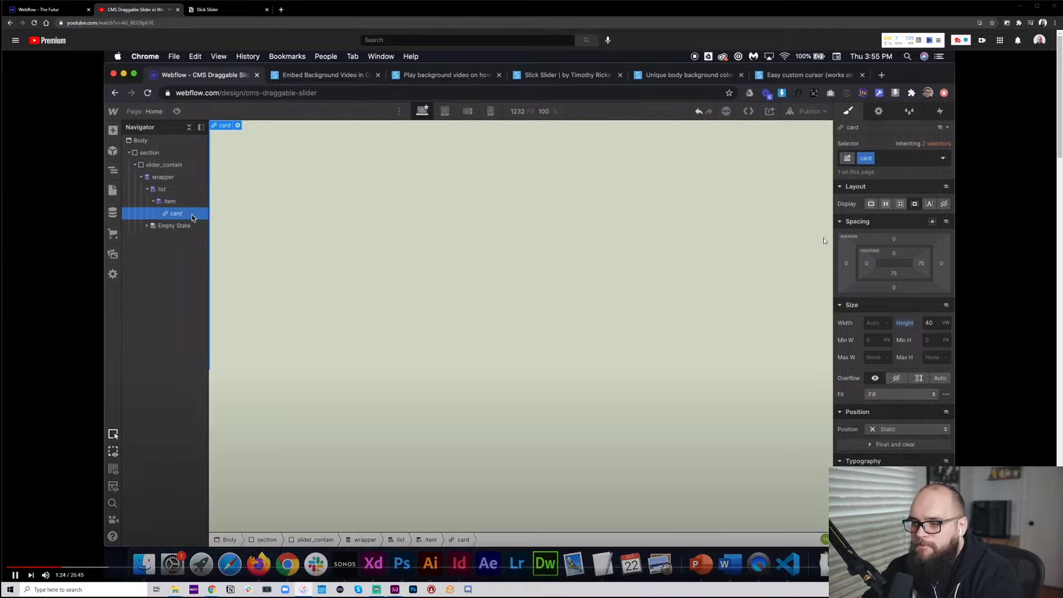
key(space)
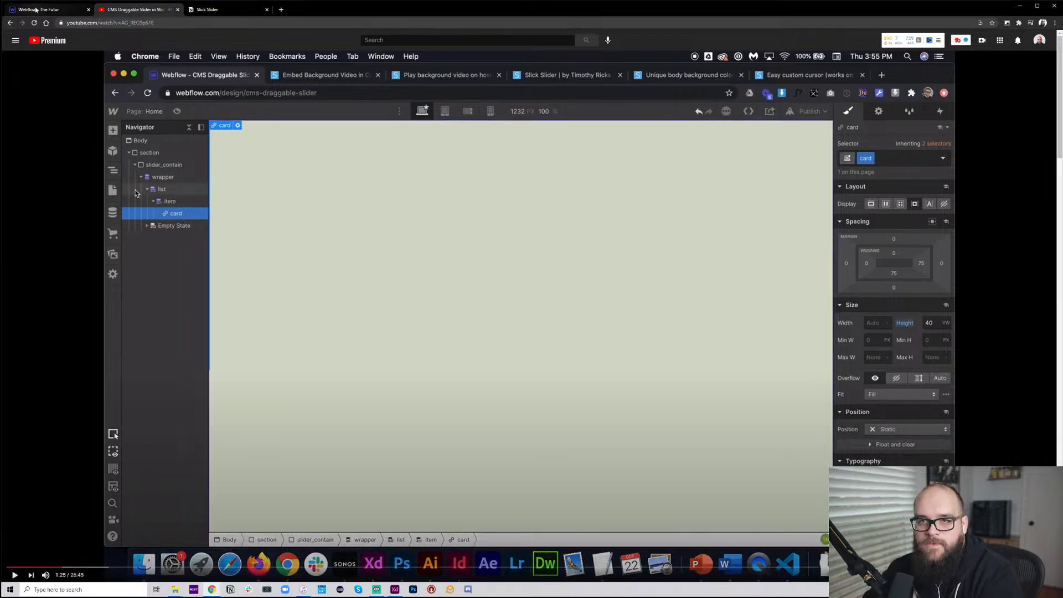
Return to Webflow and set the height of the Link Block inside b-item to 20vw
click(28, 8)
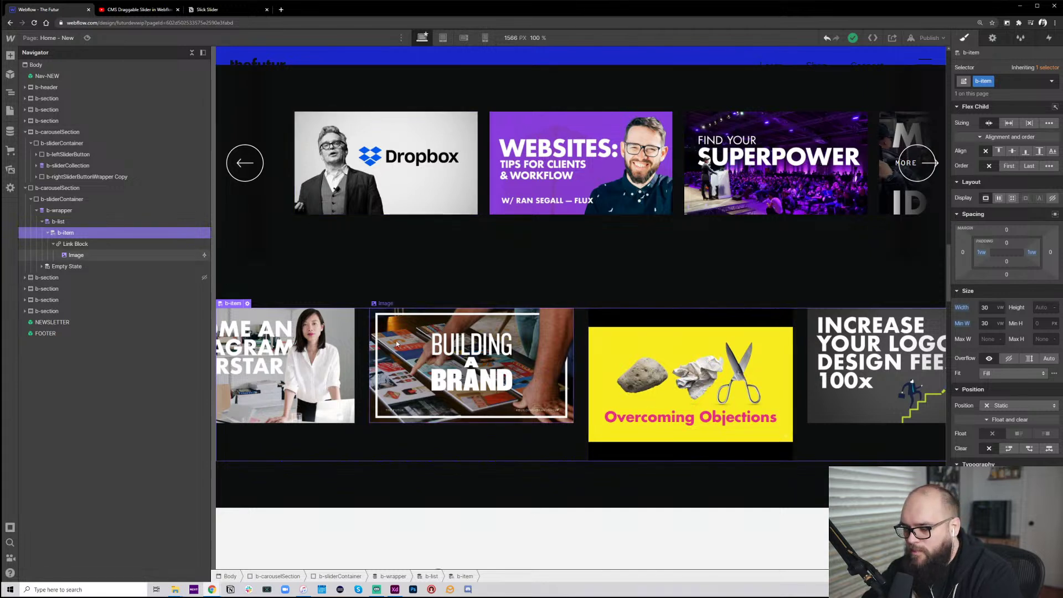
click(75, 244)
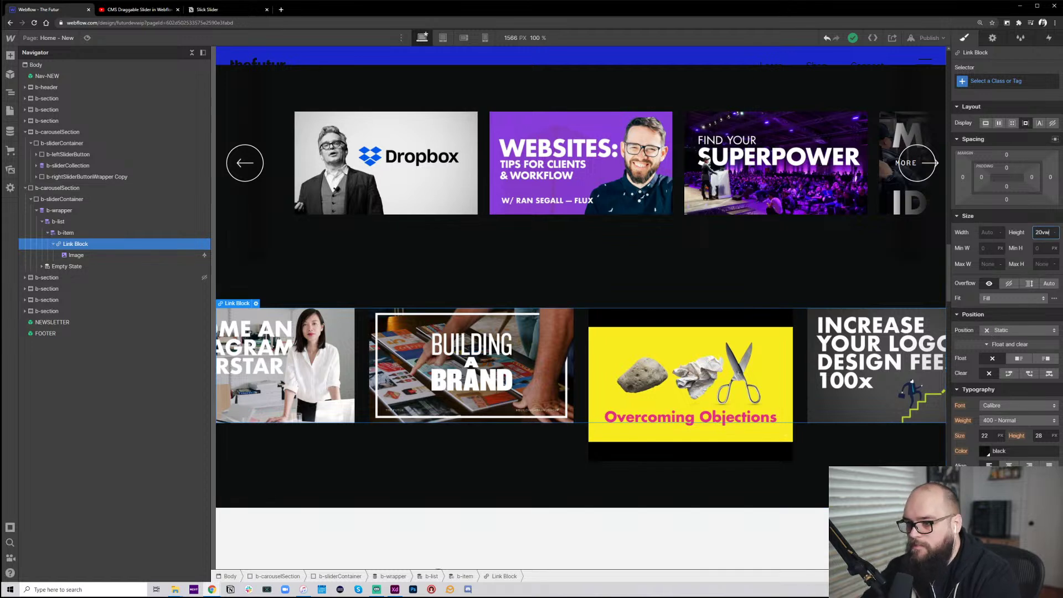
text(20vw)
key(Return)
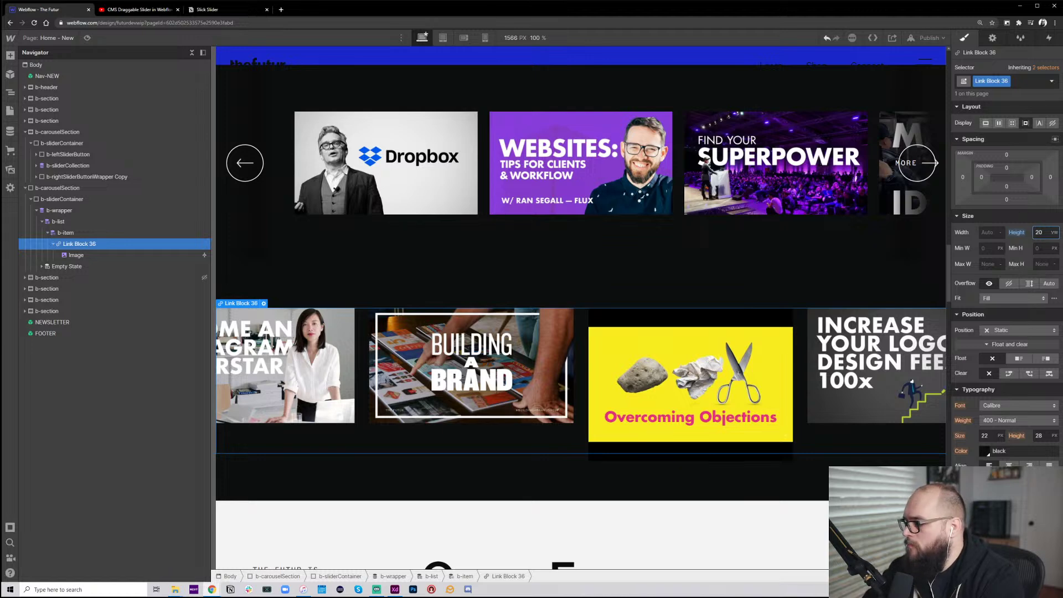
Watch the YouTube tutorial's parts on the card's embed element and on the list's flex alignment and justification
click(135, 10)
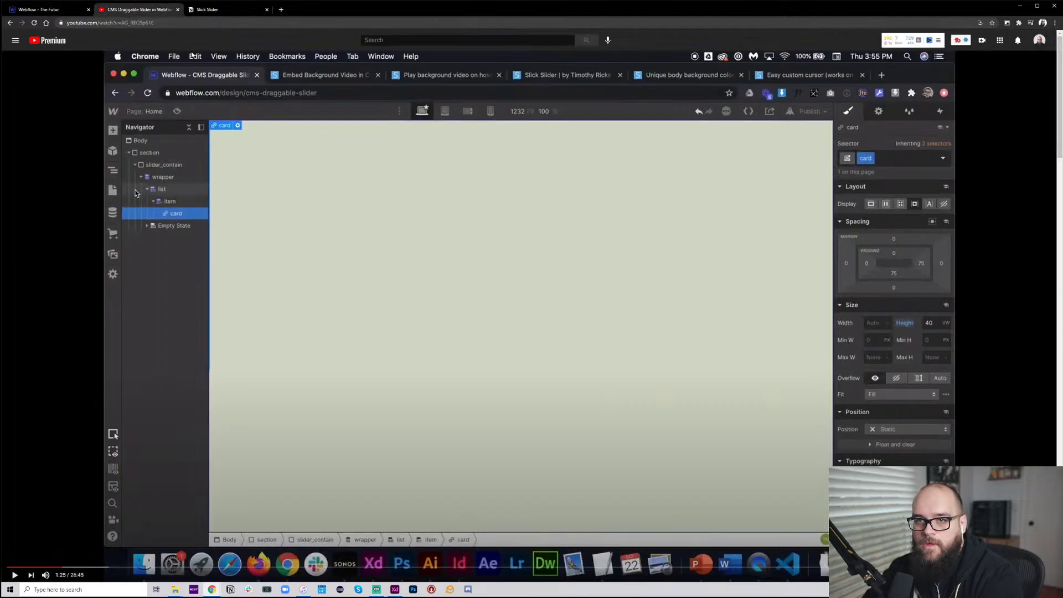
click(395, 374)
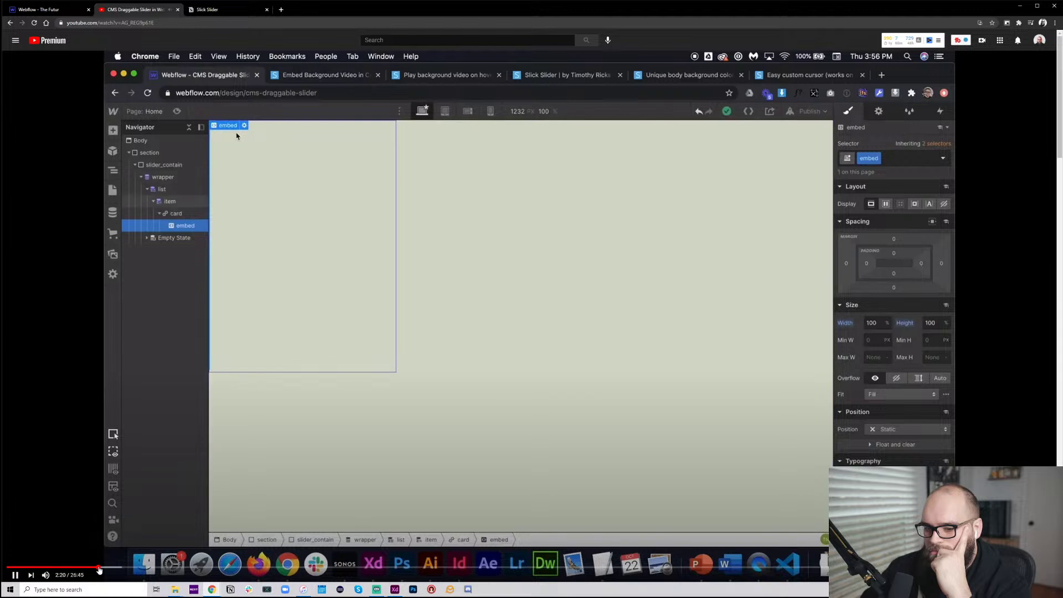
click(108, 568)
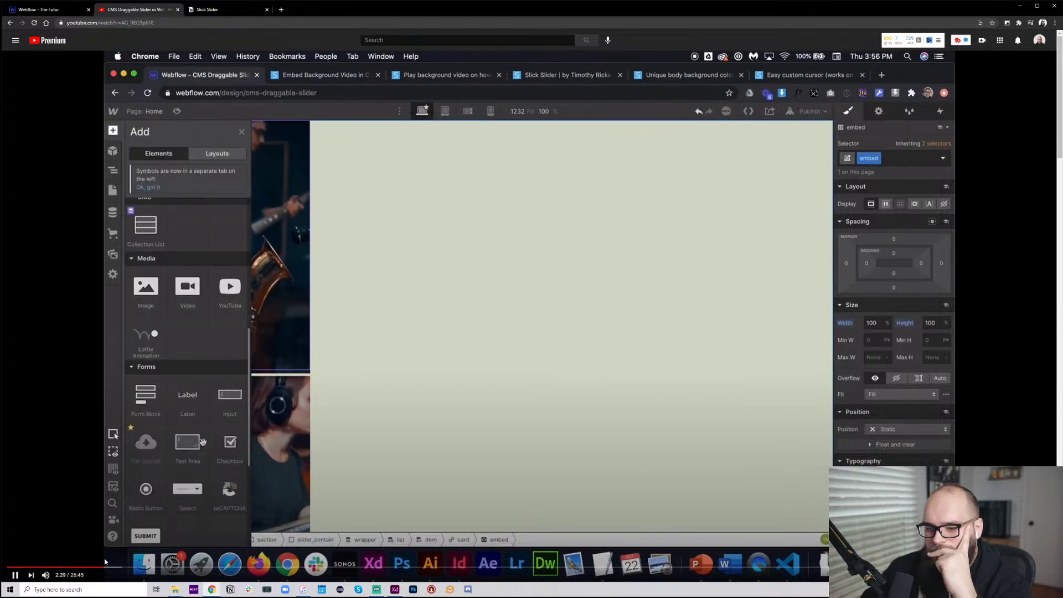
click(108, 568)
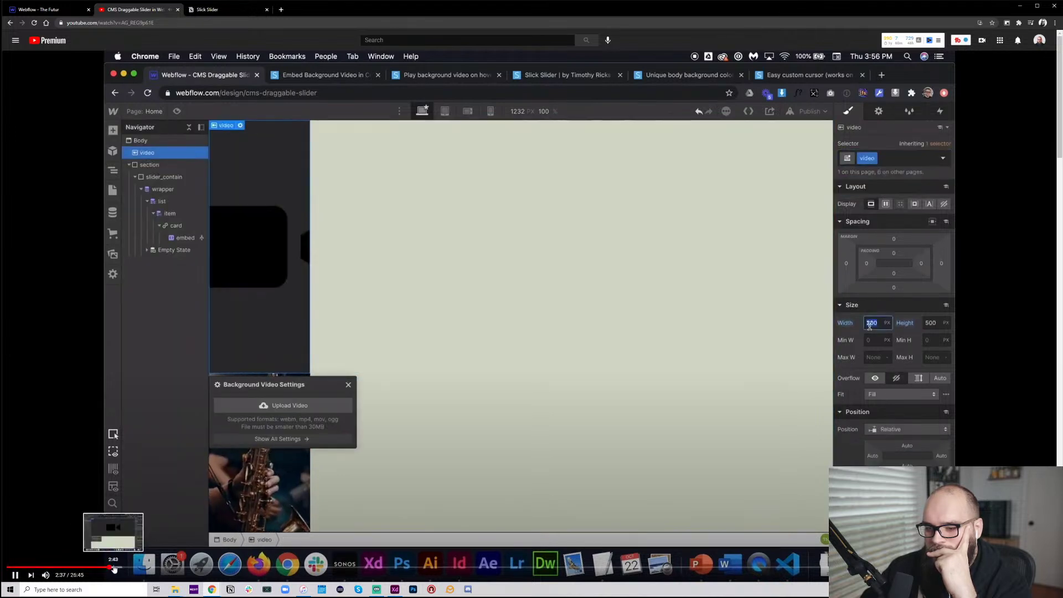
click(124, 568)
click(430, 392)
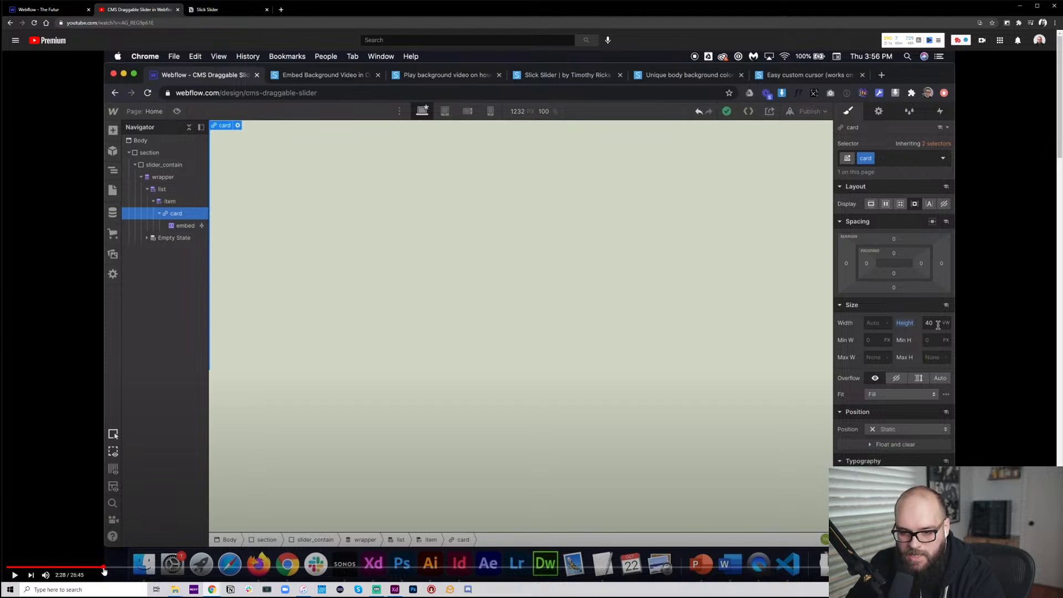
click(103, 567)
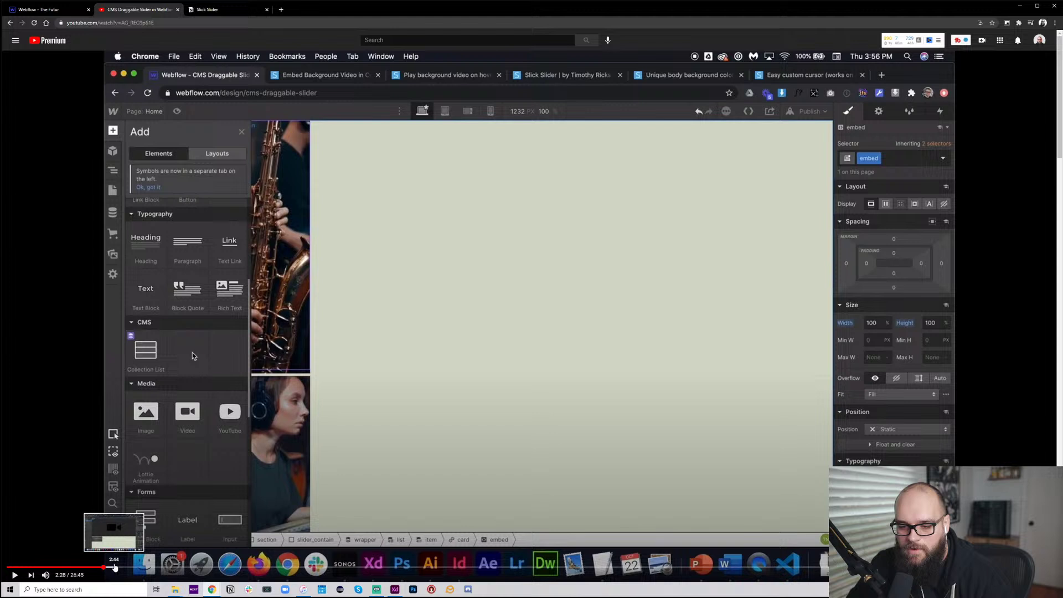
click(113, 567)
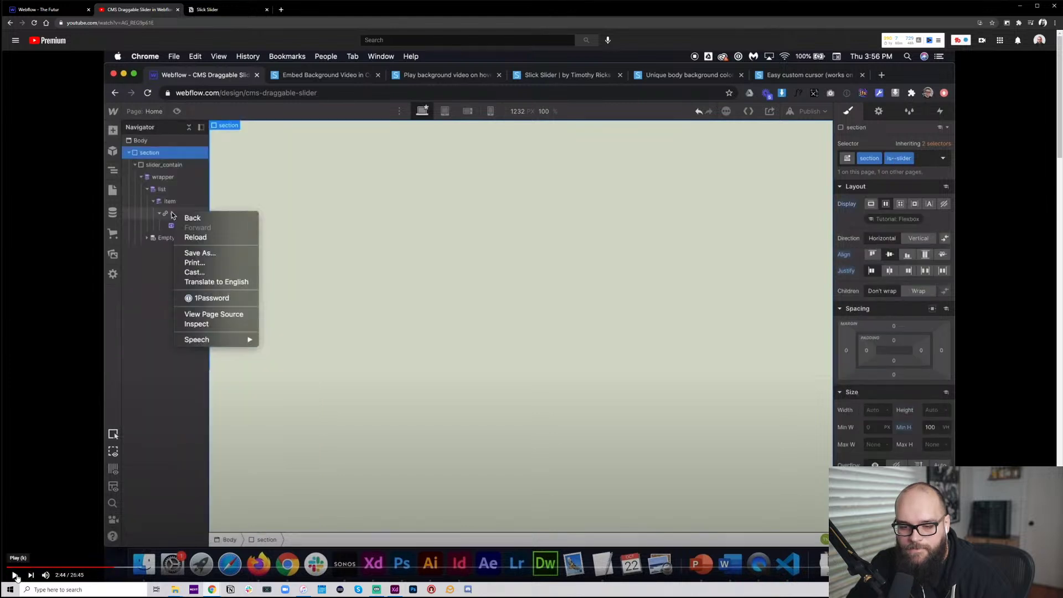
click(15, 575)
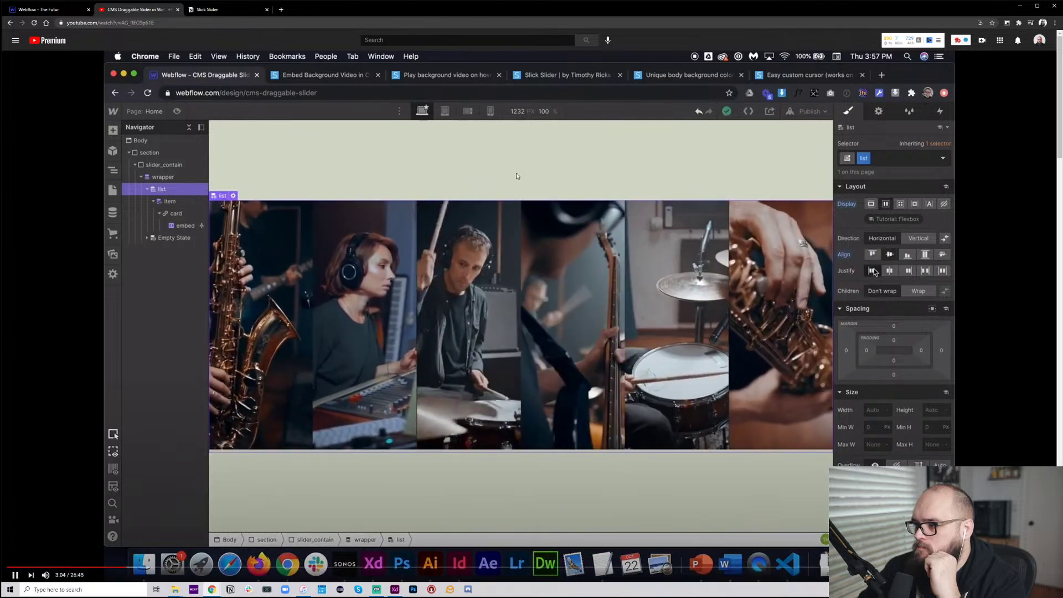
key(space)
Return to Webflow and set the flex alignment of b-list to center
key(ctrl+1)
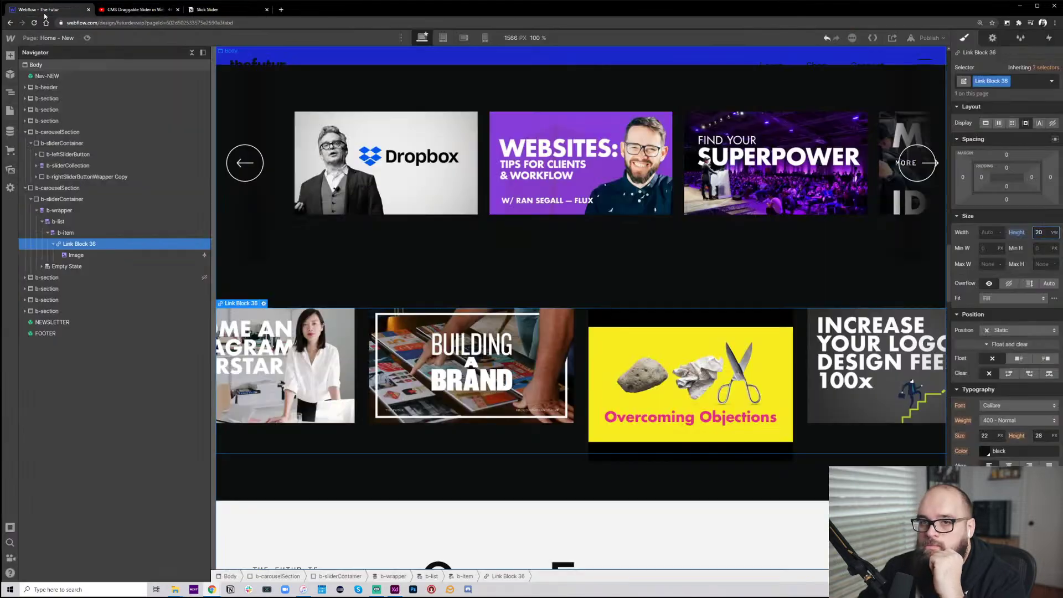
click(78, 221)
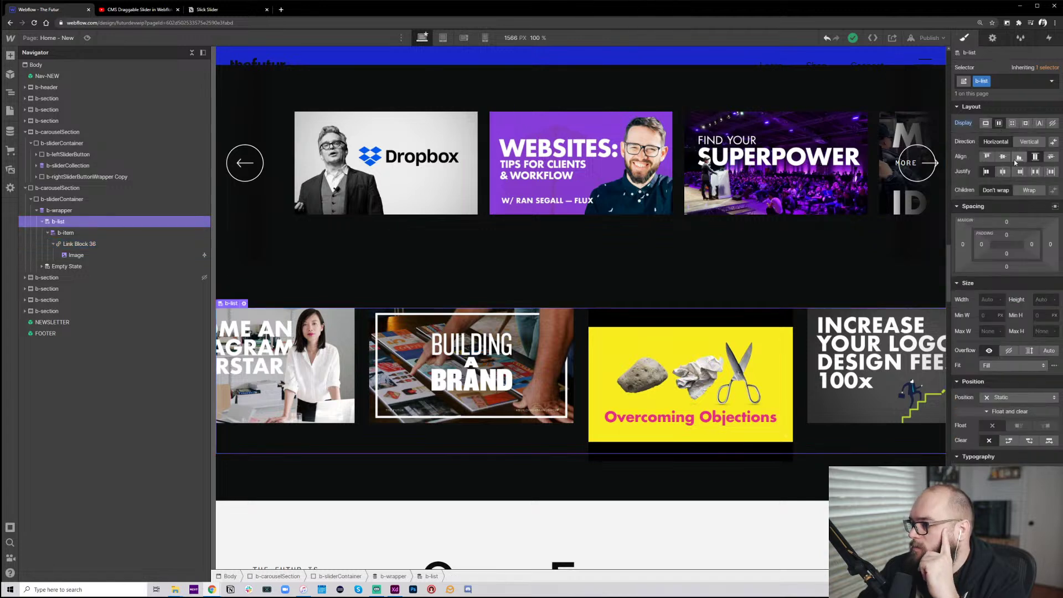
click(1036, 157)
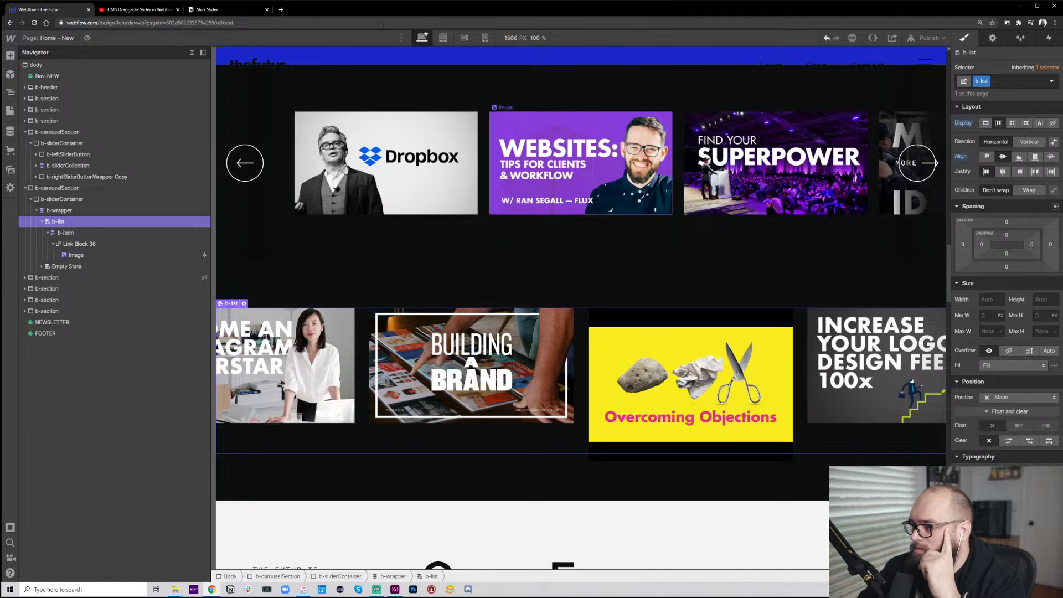
Switch to the YouTube tutorial and watch how the list's flex justification is set
click(134, 10)
click(539, 333)
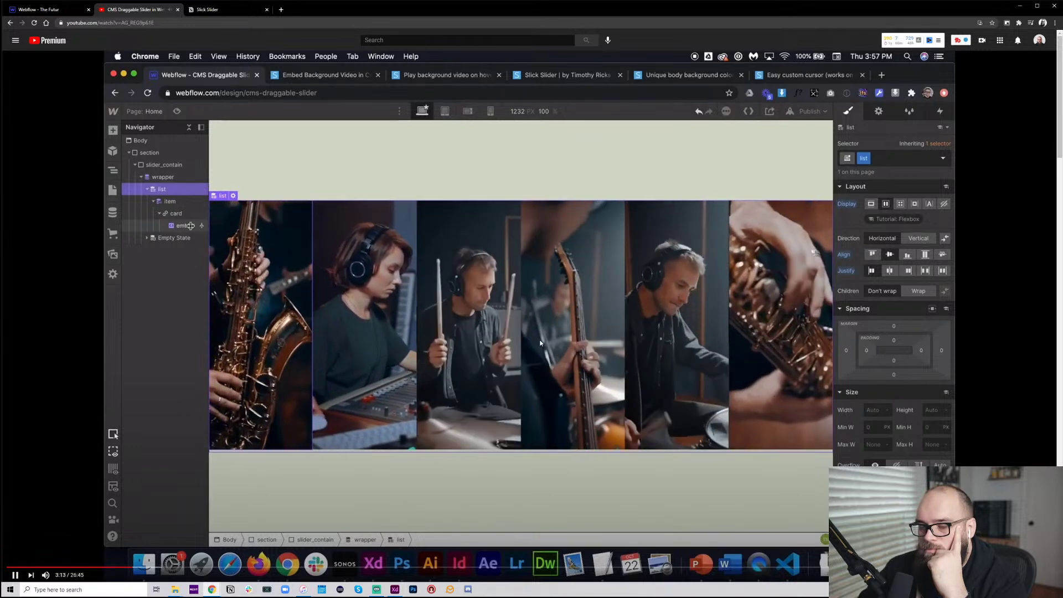
click(553, 345)
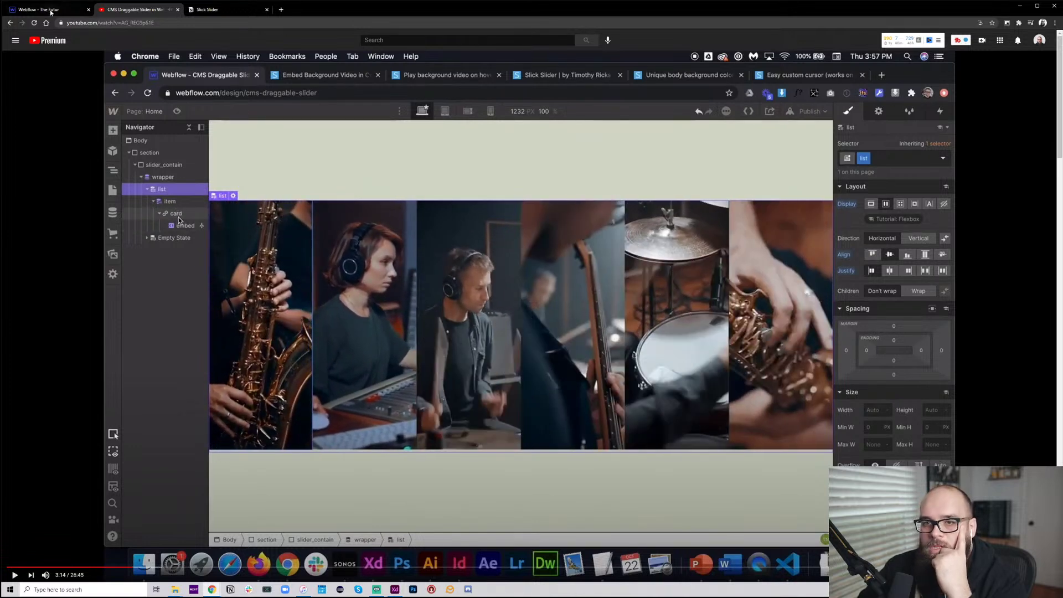
Return to Webflow and set the flex justification of b-list to start
click(53, 9)
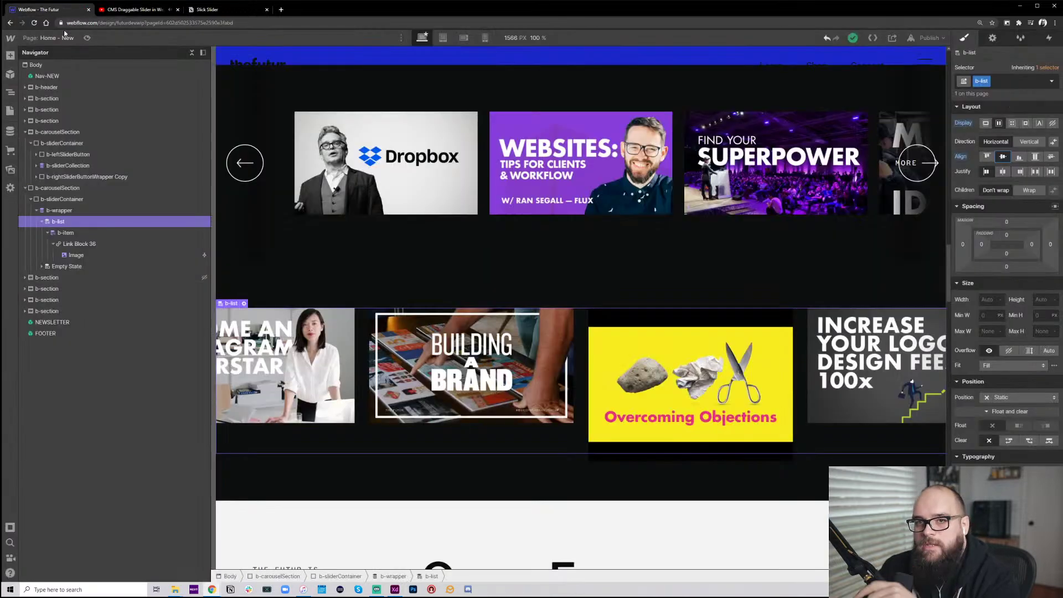
click(78, 209)
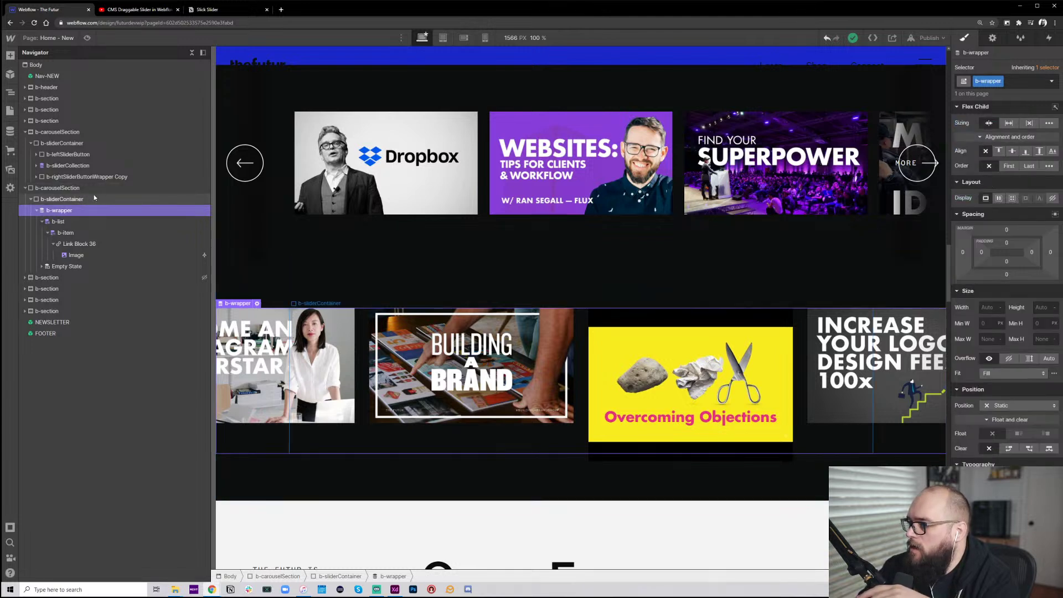
click(59, 222)
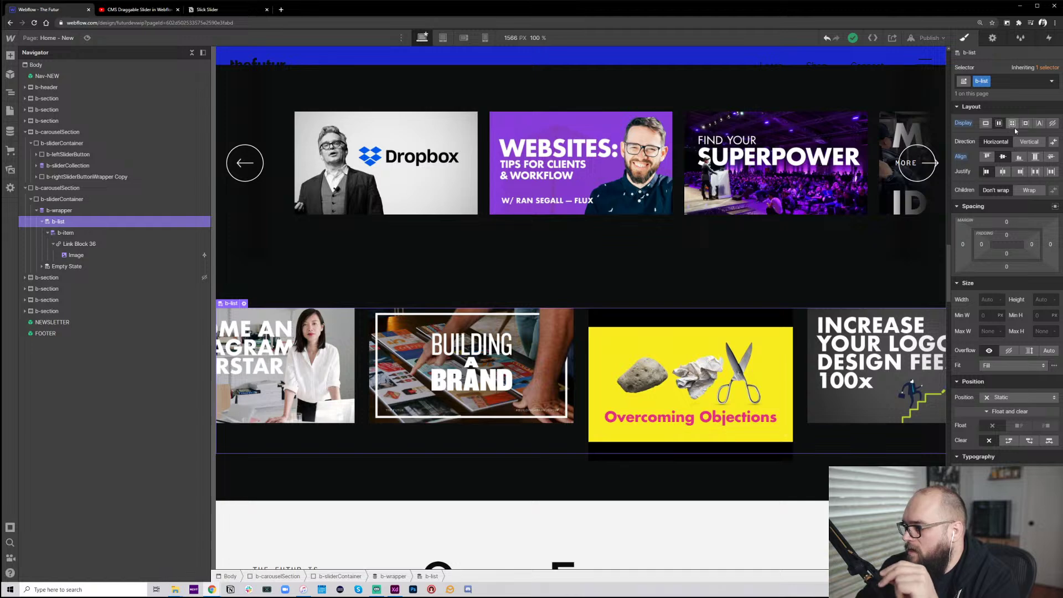
scroll(566, 344, down, 2)
scroll(566, 355, up, 2)
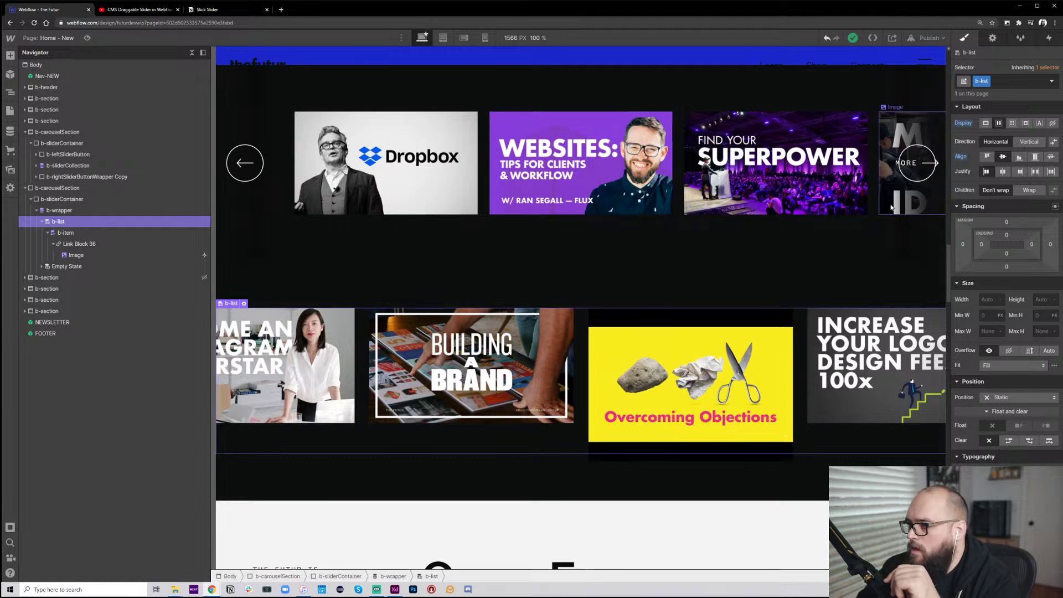
click(988, 172)
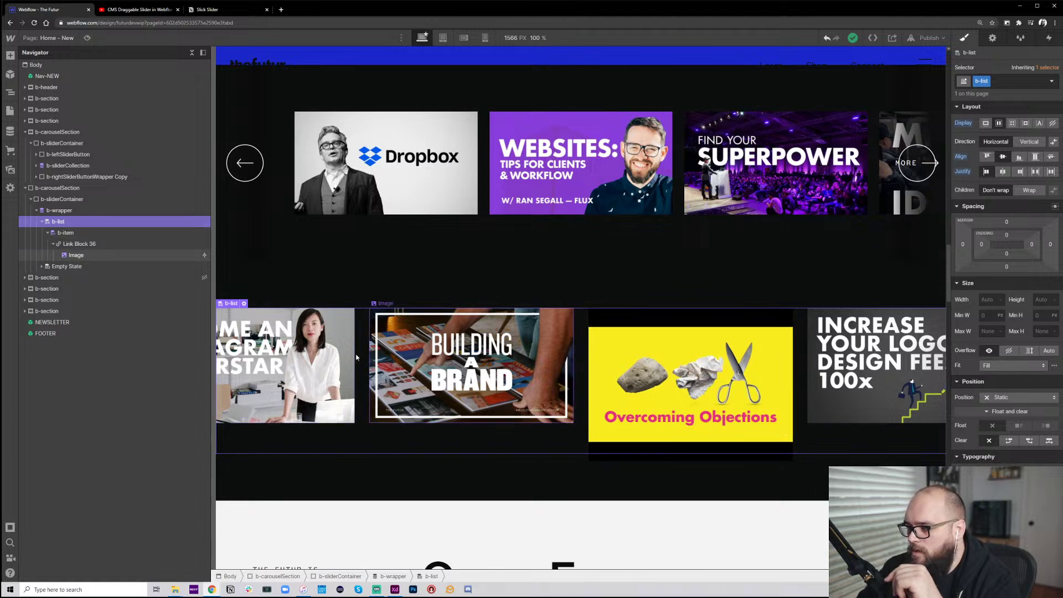
Check b-item's style settings, and watch the YouTube tutorial's part on the card's size and relative position
click(121, 232)
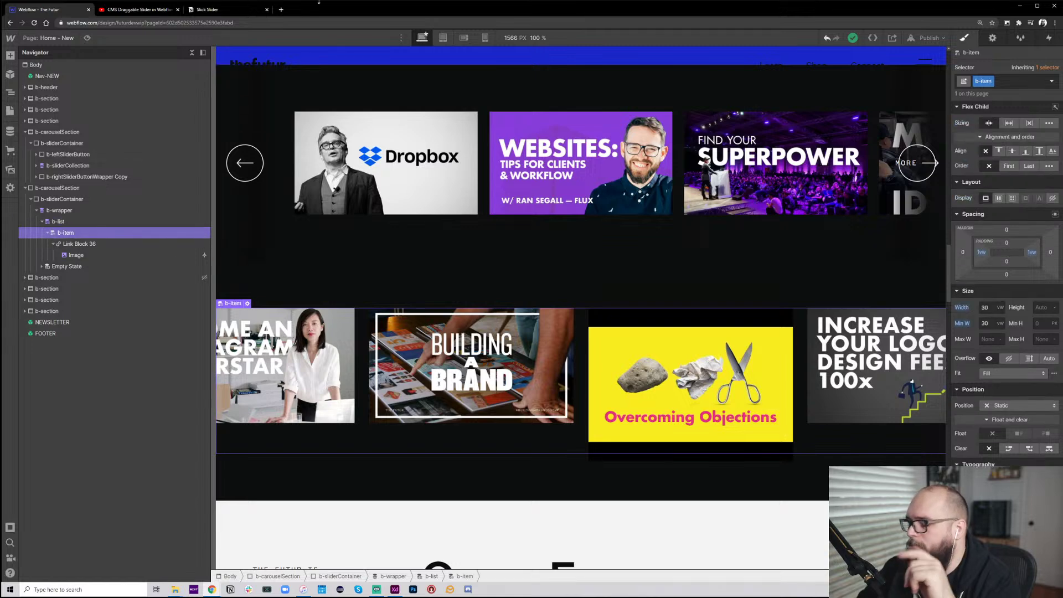
click(139, 9)
click(437, 352)
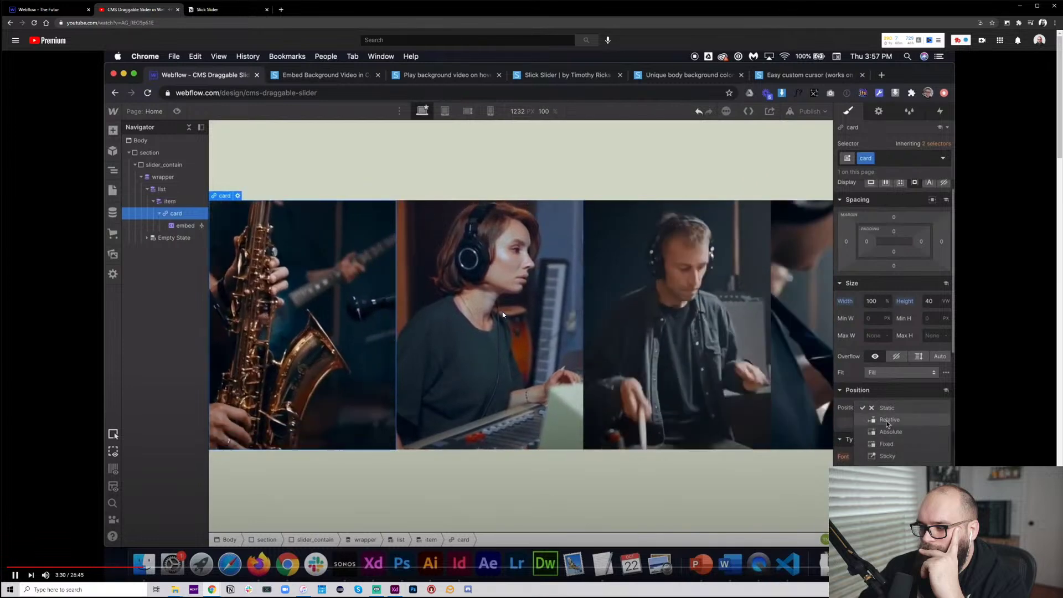
key(space)
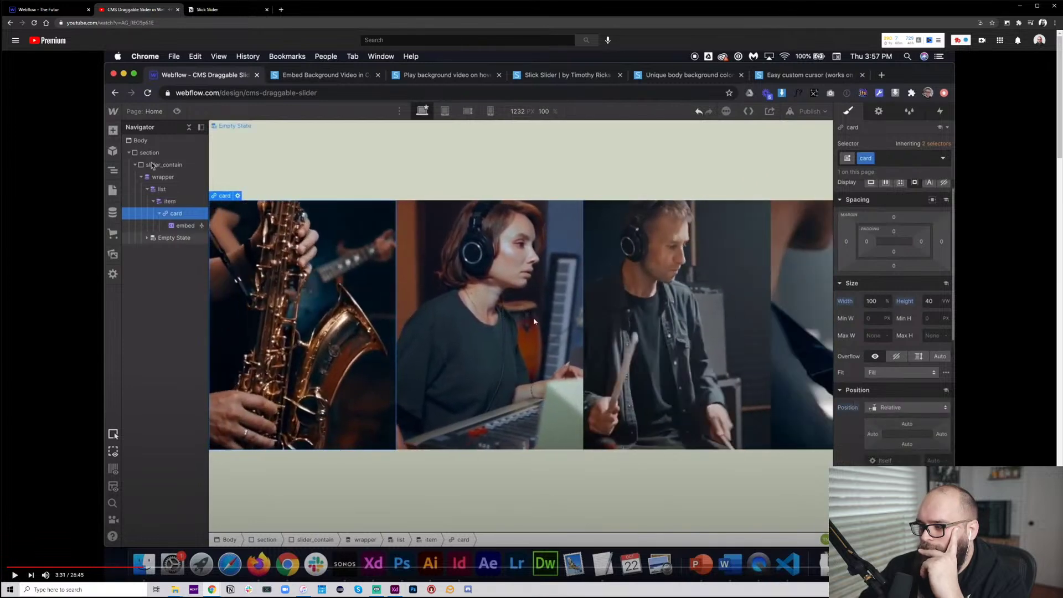
Return to Webflow and set the position of b-item to Relative
key(ctrl+1)
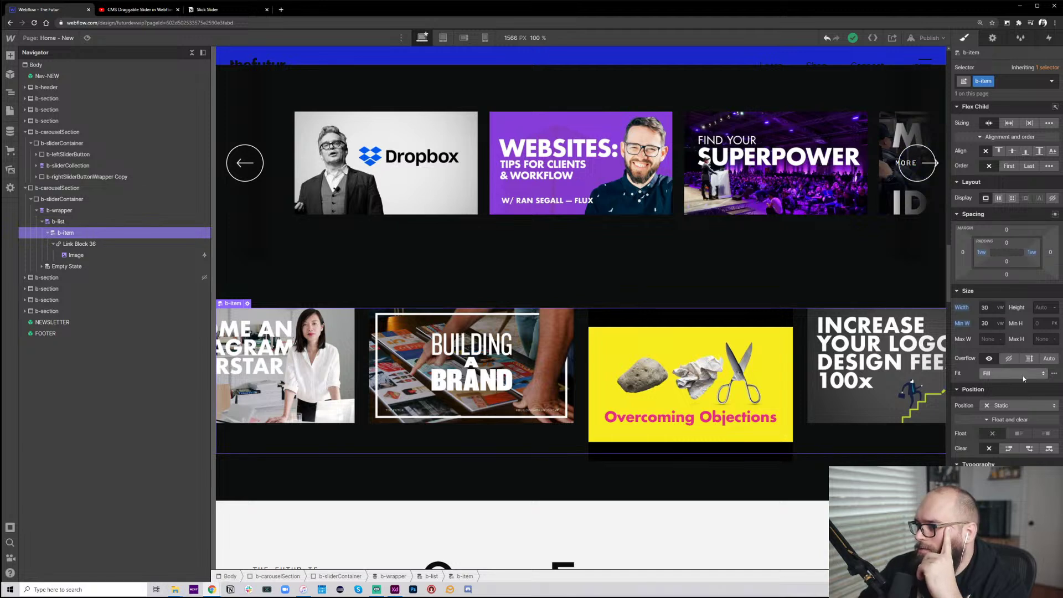
click(1016, 405)
click(1003, 417)
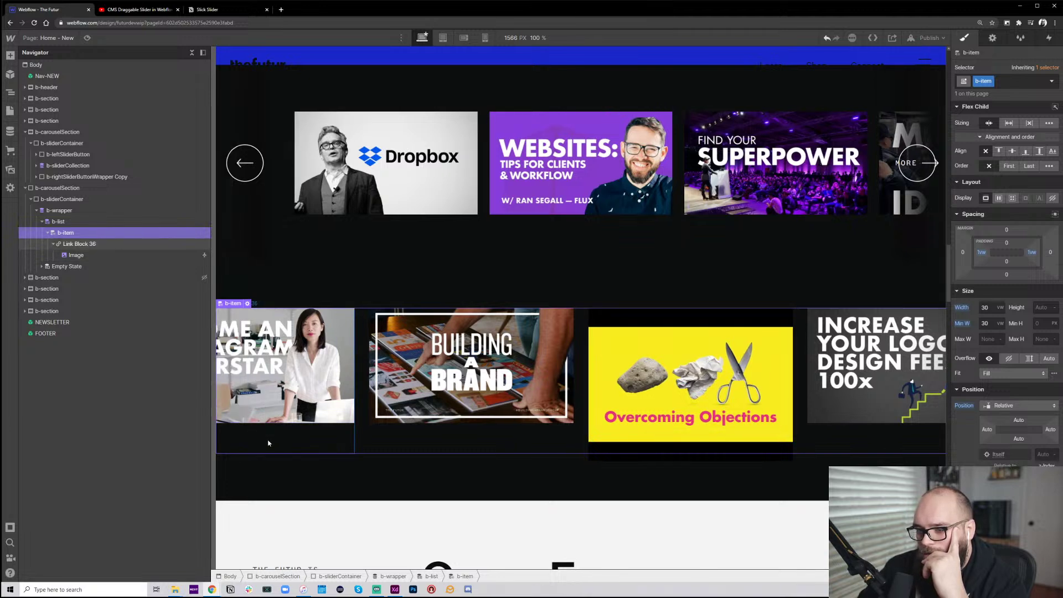
Rename the class of the Link Block inside b-item as b-card
click(286, 443)
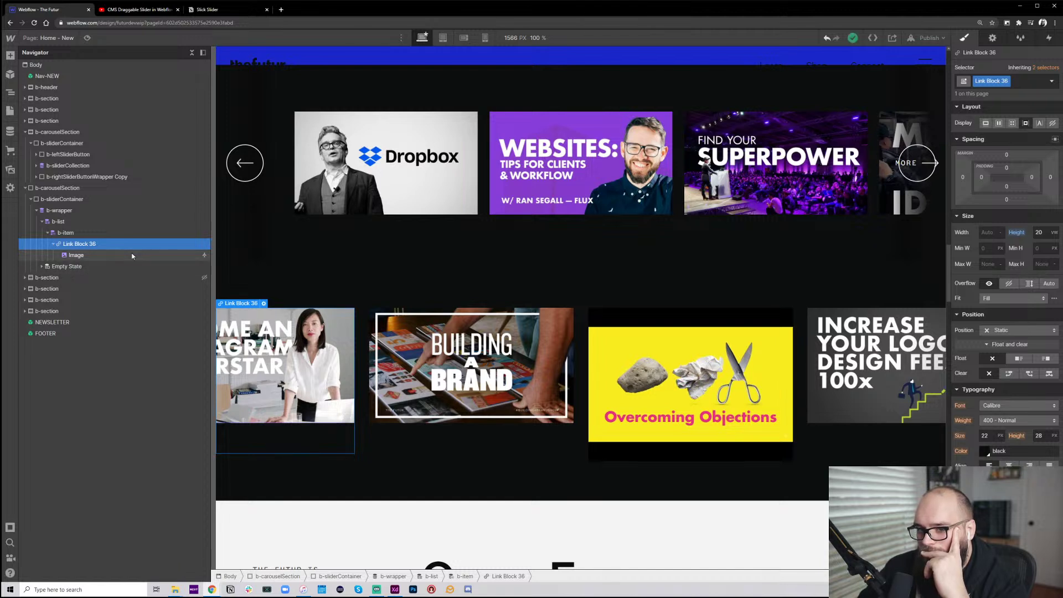
click(1017, 84)
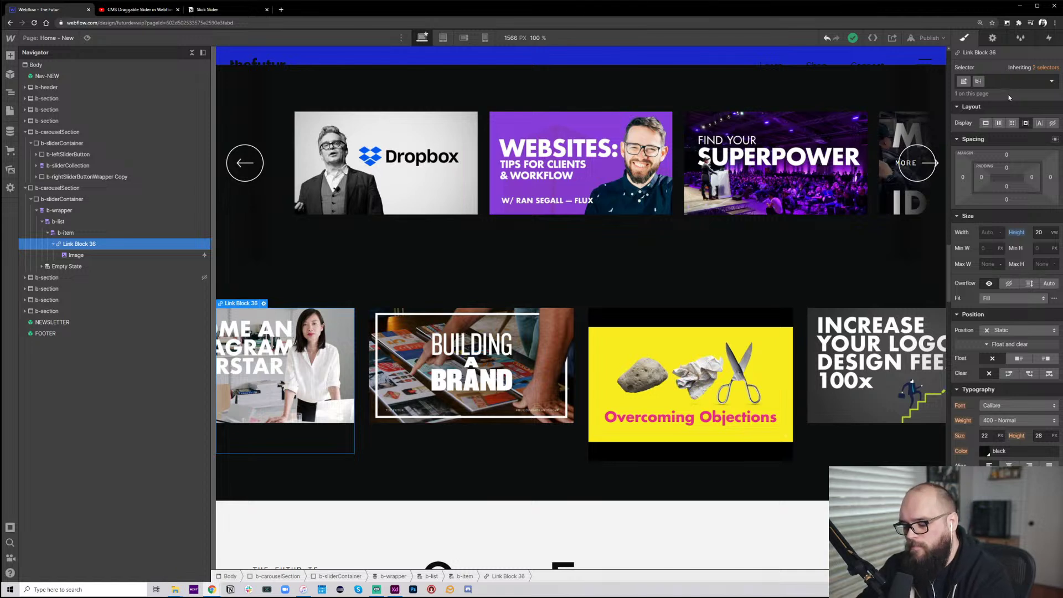
key(Return)
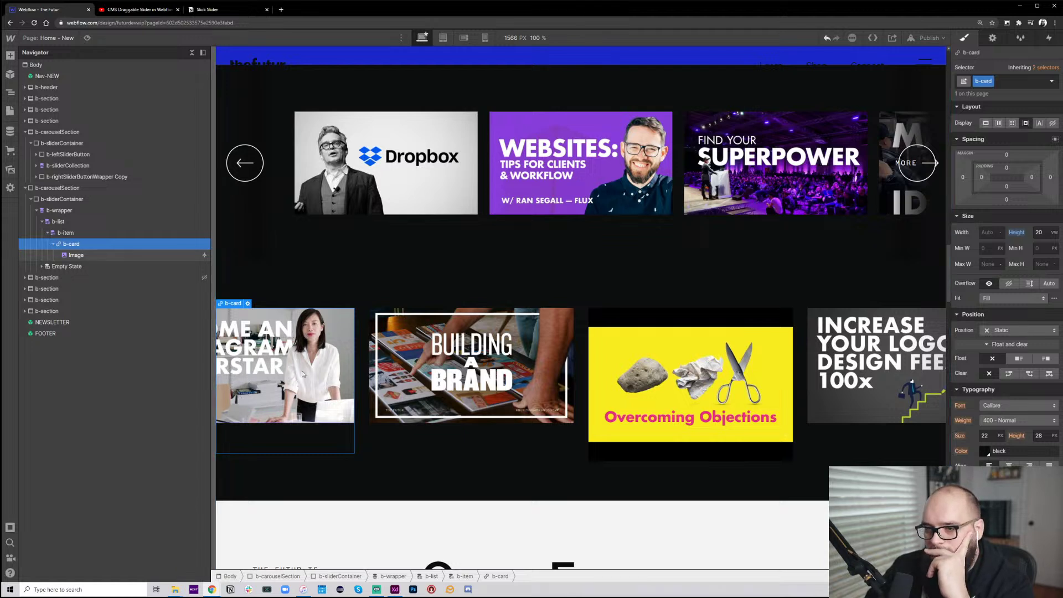
Create the class b-card-Thumbnail on the image inside b-card
click(304, 370)
click(1013, 80)
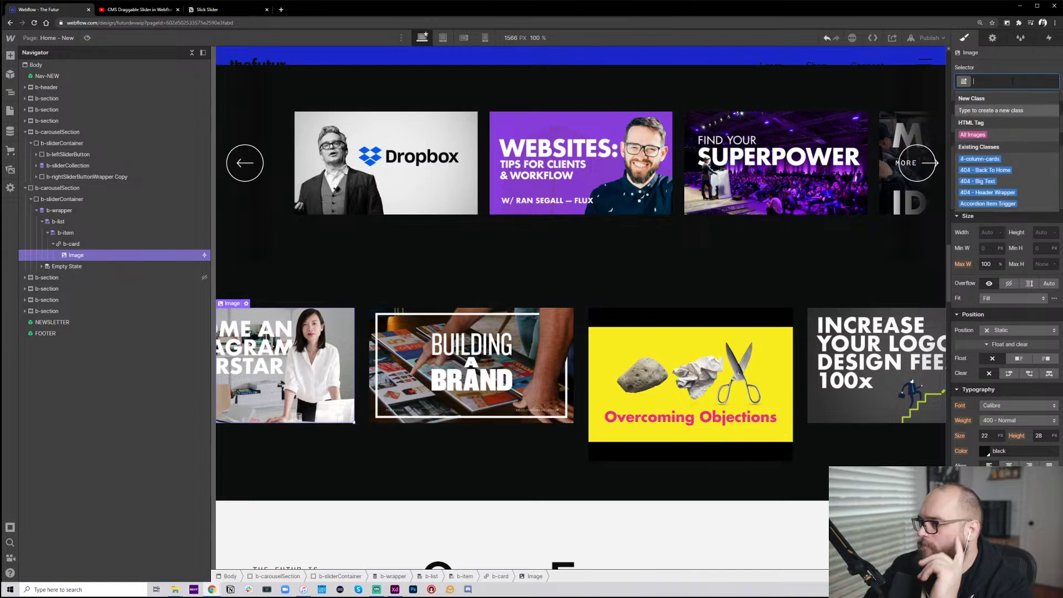
text(b-car)
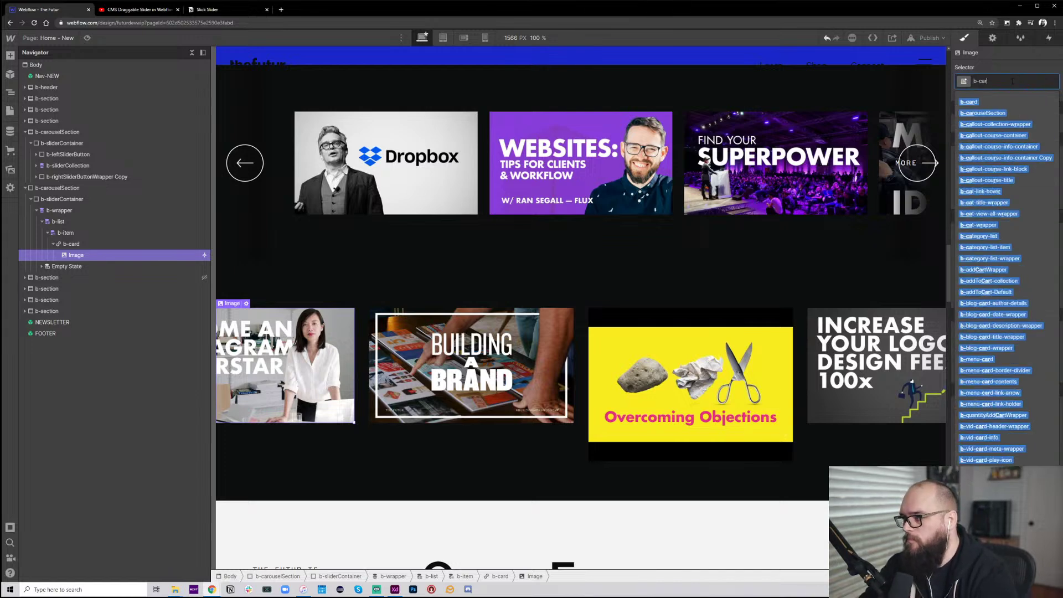
text(d-Thumbnail)
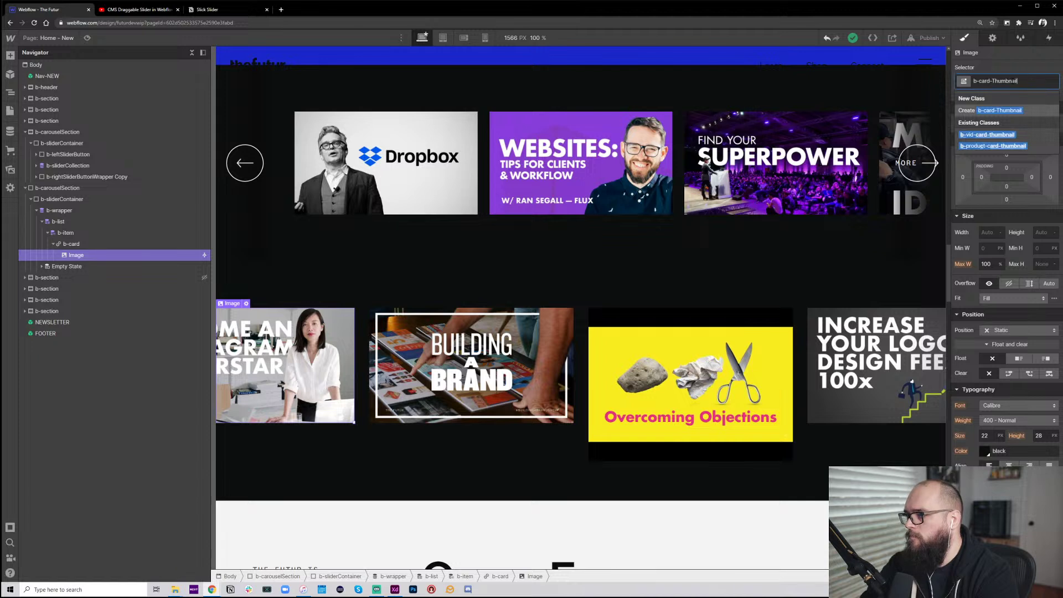
key(Return)
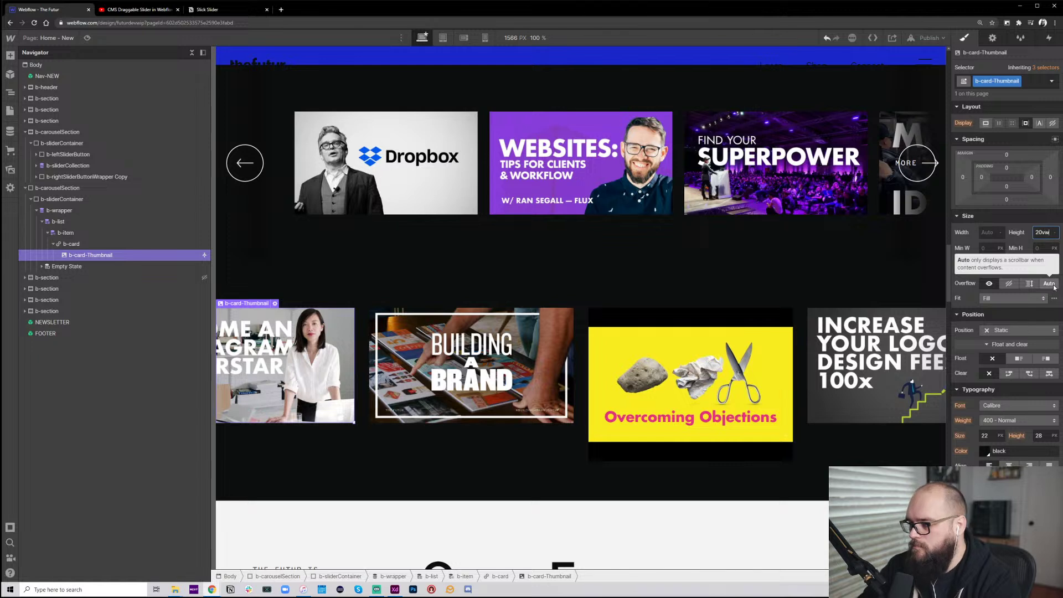
Try a 20vw height on b-card-Thumbnail, reset it, and set the width to 100% instead
key(Return)
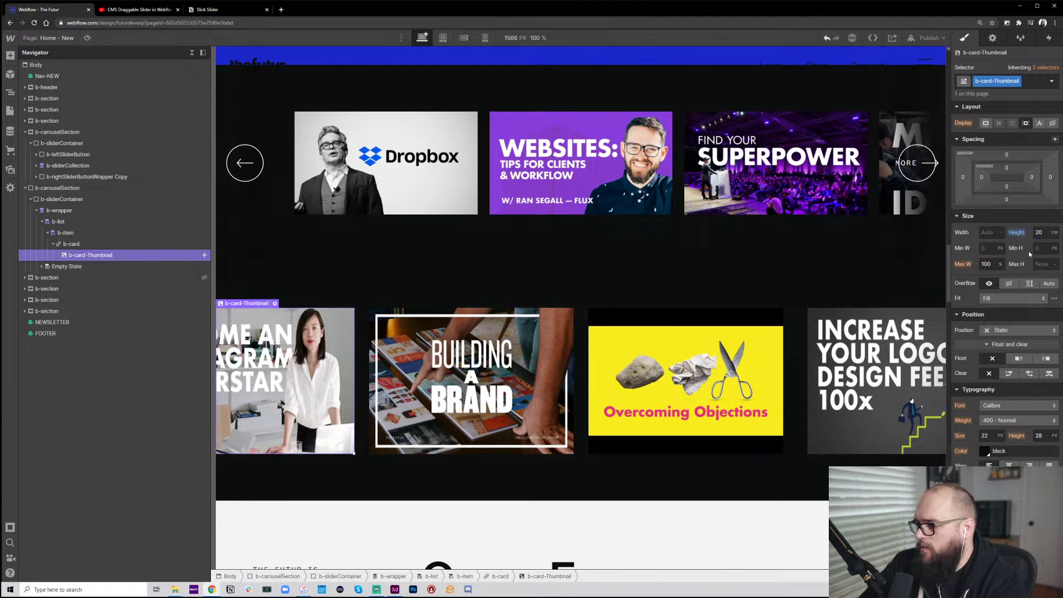
alt+click(1017, 232)
click(991, 232)
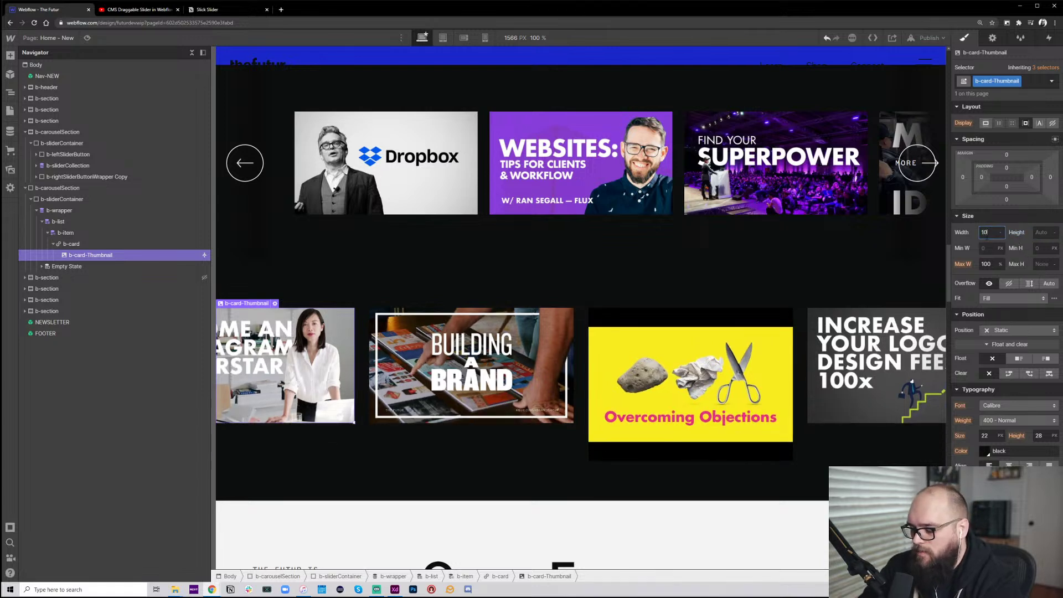
key(Return)
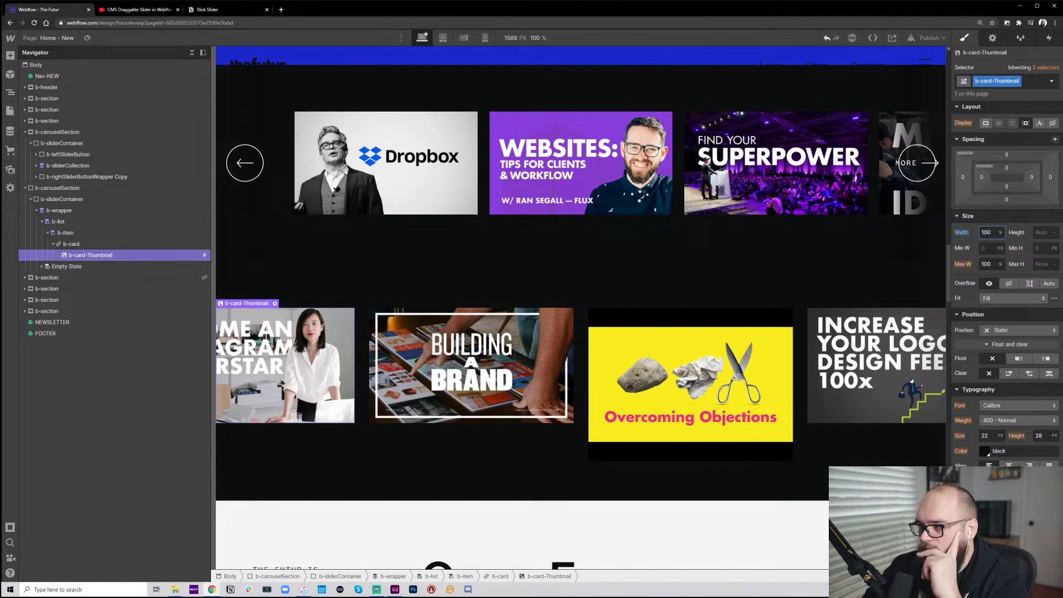
Set the width of b-card to 100%
click(76, 245)
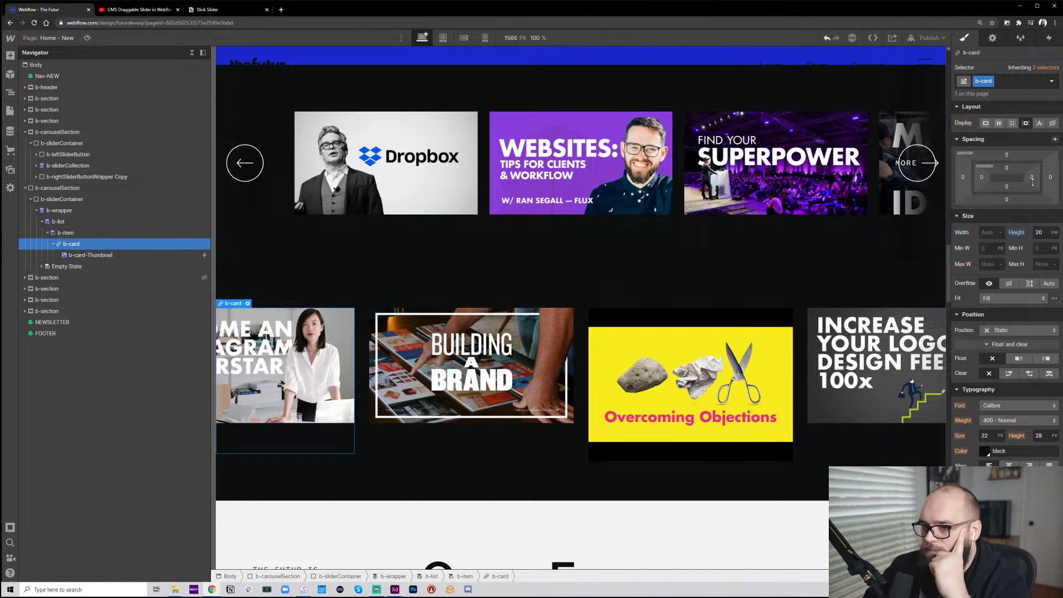
click(991, 233)
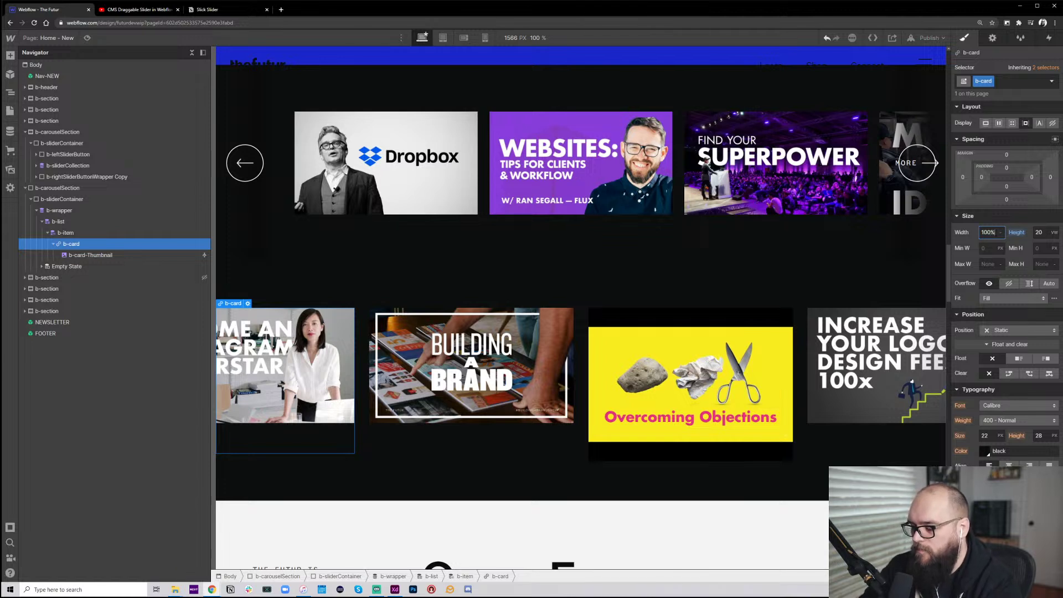
text(100%)
key(Return)
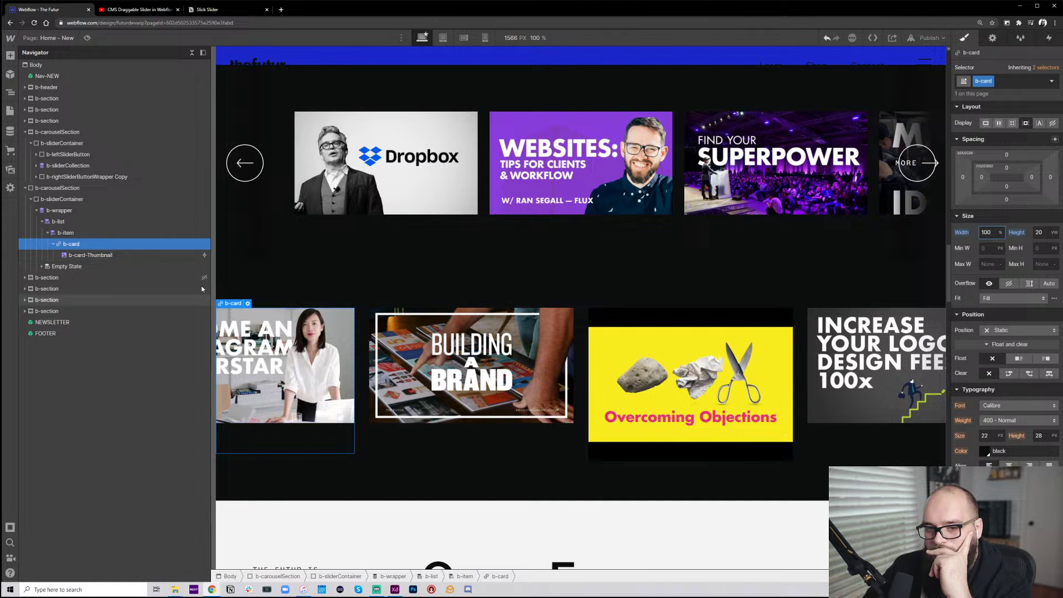
Compare b-item with b-card, and clear the height of b-card back to Auto
click(112, 231)
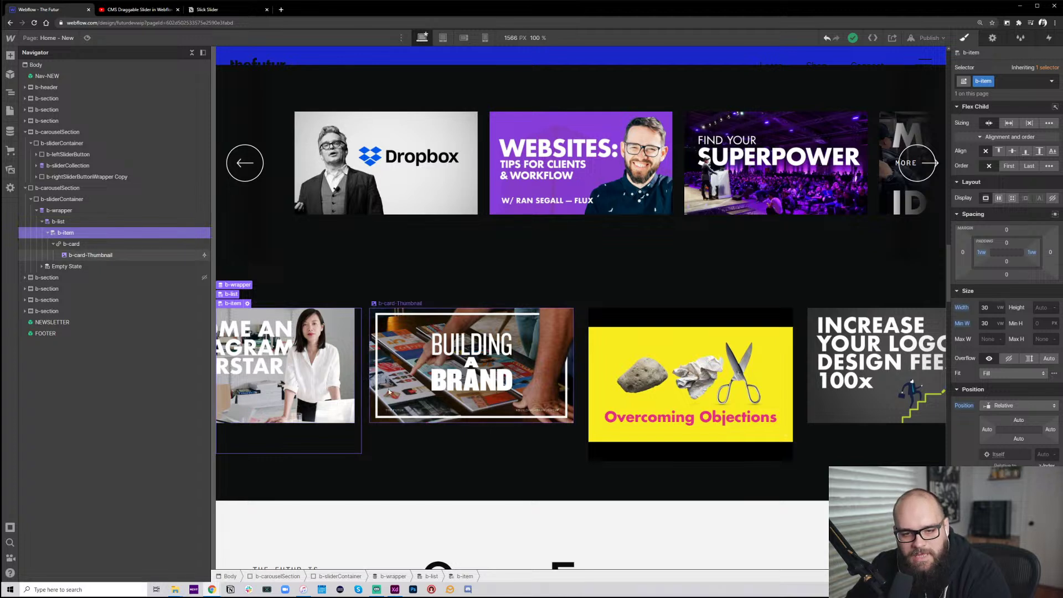
click(116, 244)
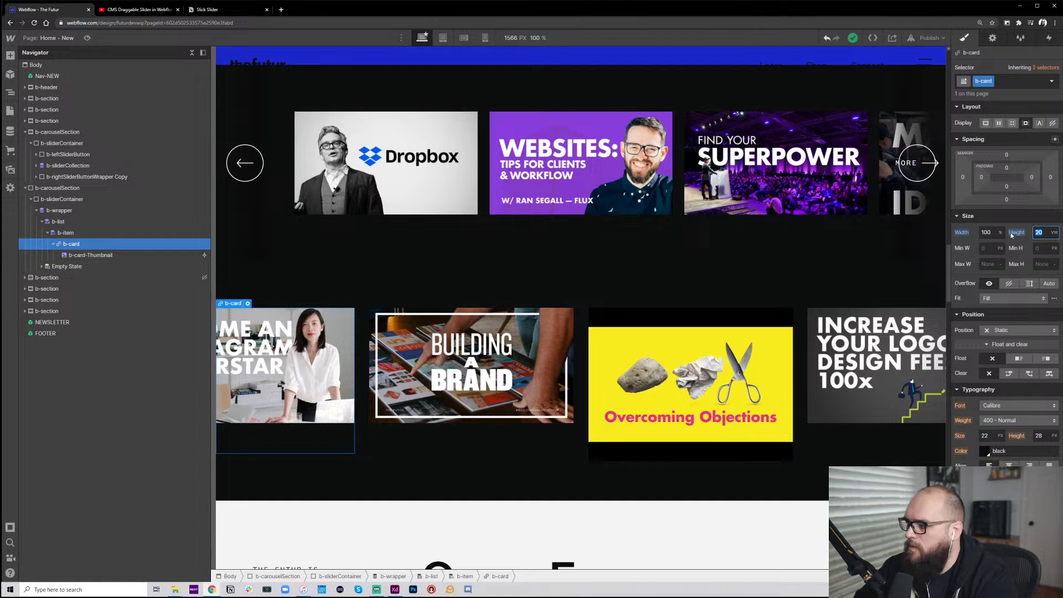
key(BackSpace)
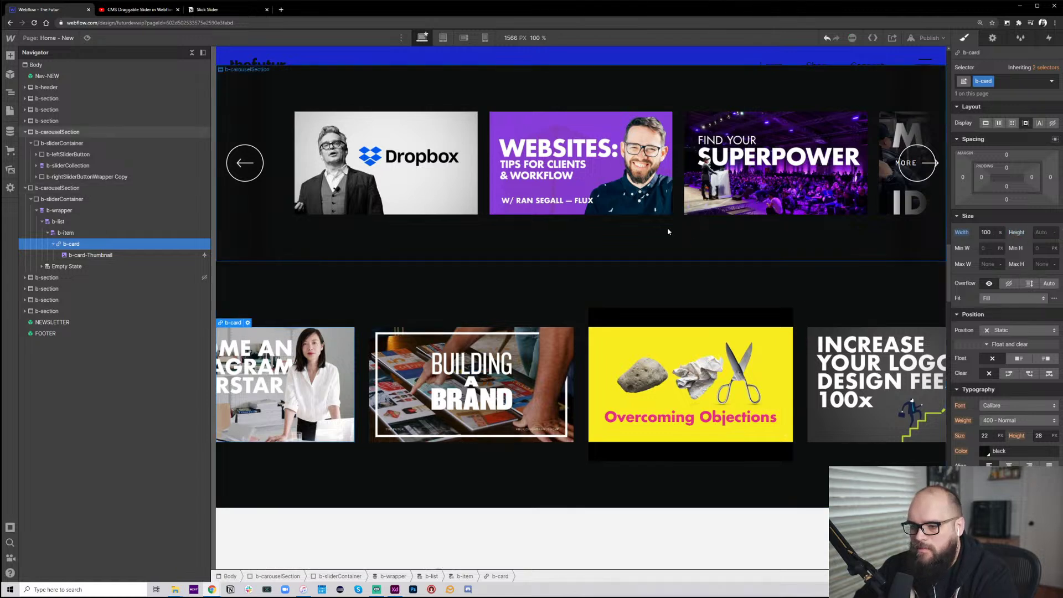
Set the width of b-item to 40vw
click(89, 233)
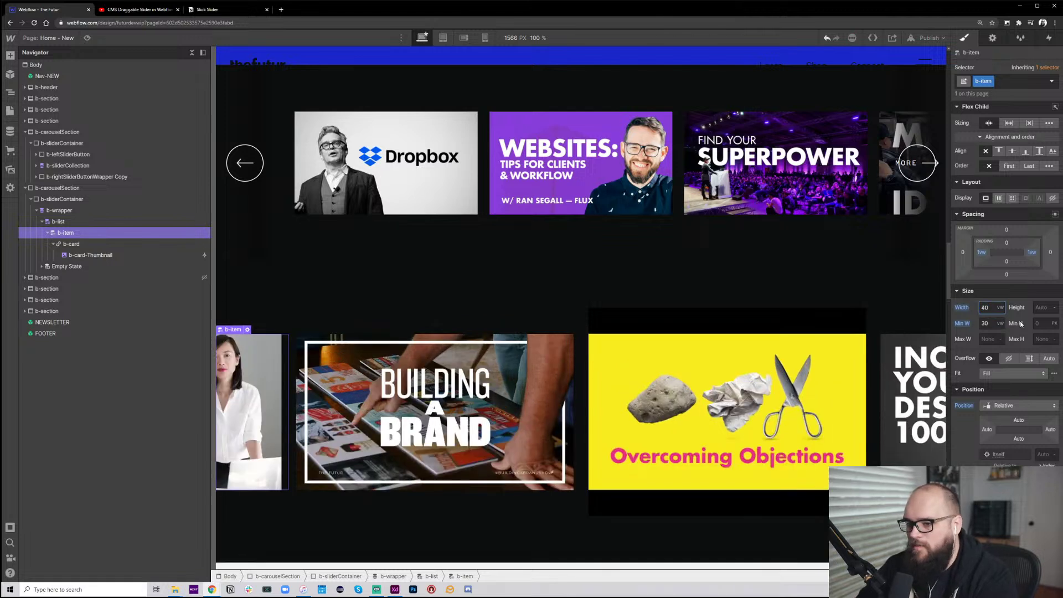
key(Return)
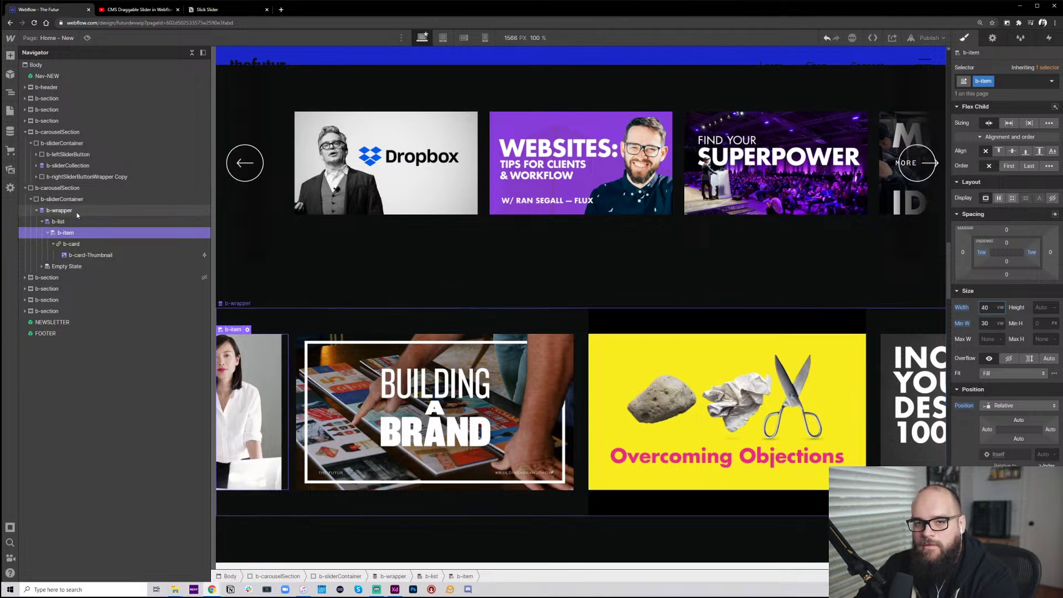
Enable the item limit on b-wrapper's Videos collection list and set it to show 2 items
click(60, 211)
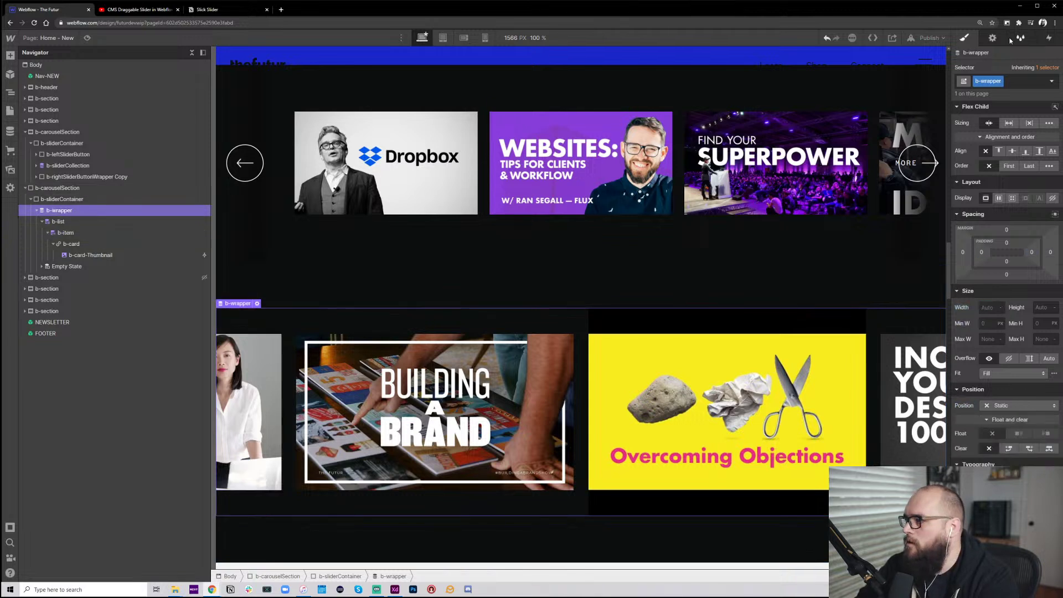
click(993, 37)
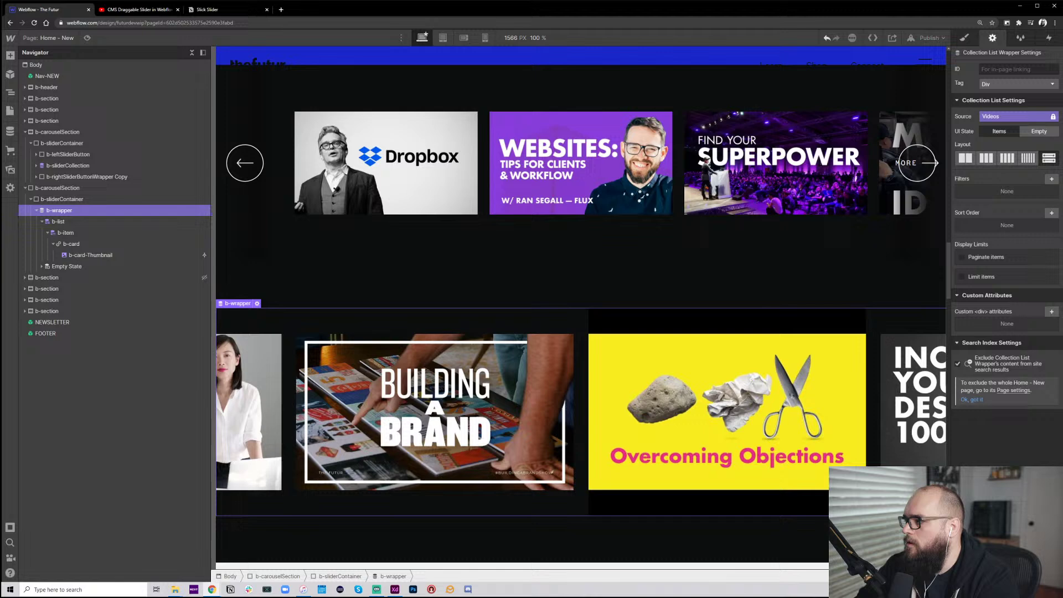
click(963, 277)
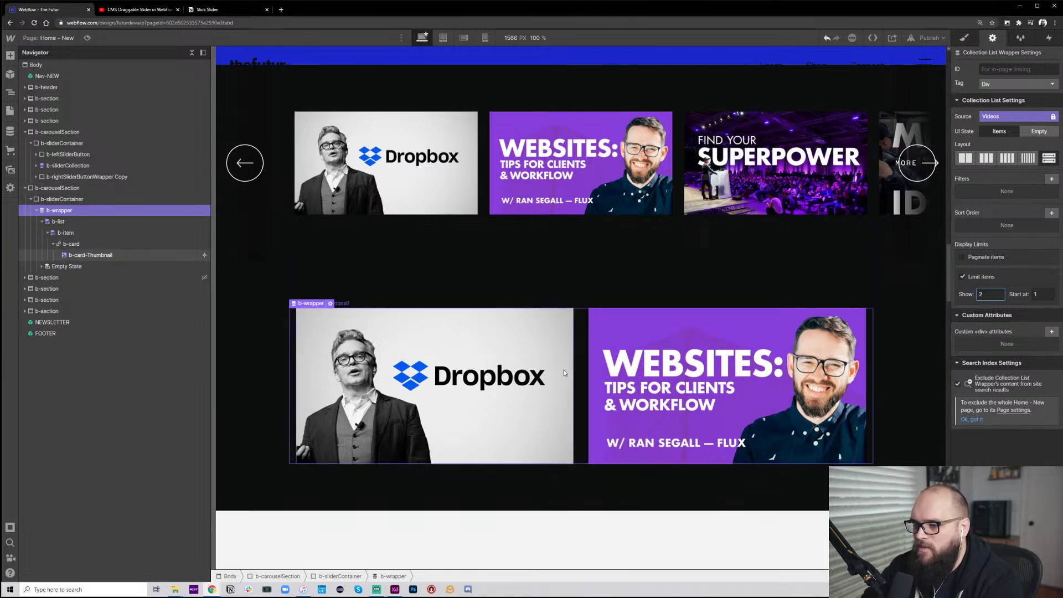
Compare b-sliderContainer with b-wrapper's styles, and set b-wrapper's collection item limit to 20
click(72, 199)
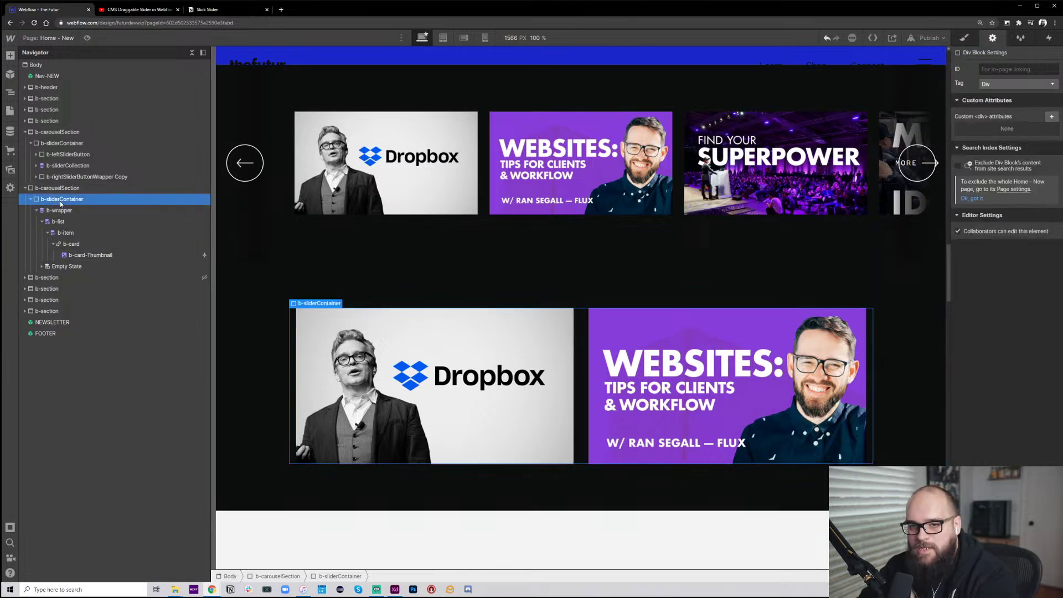
click(967, 37)
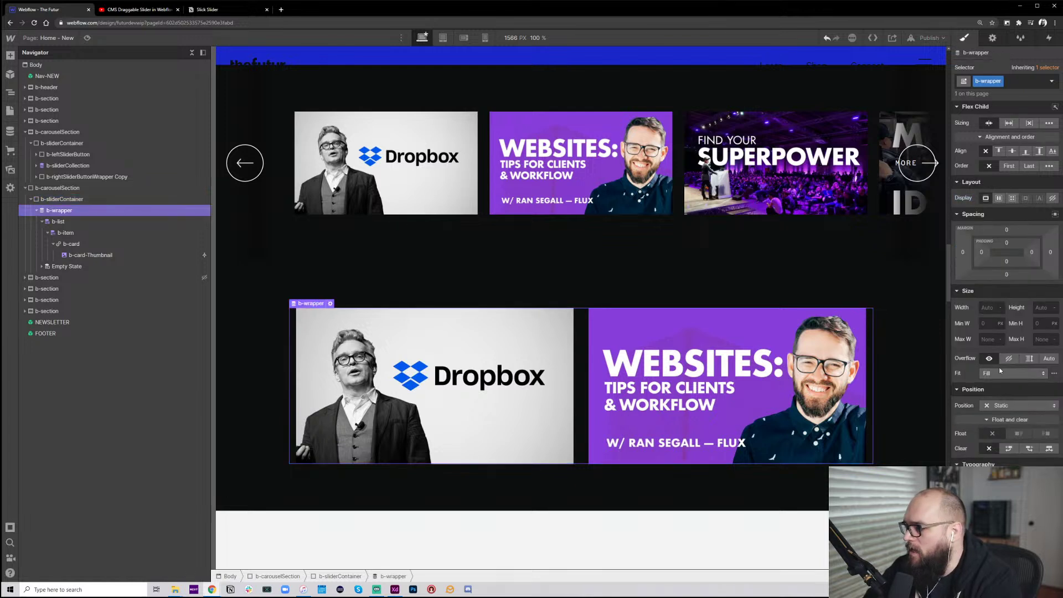
click(993, 38)
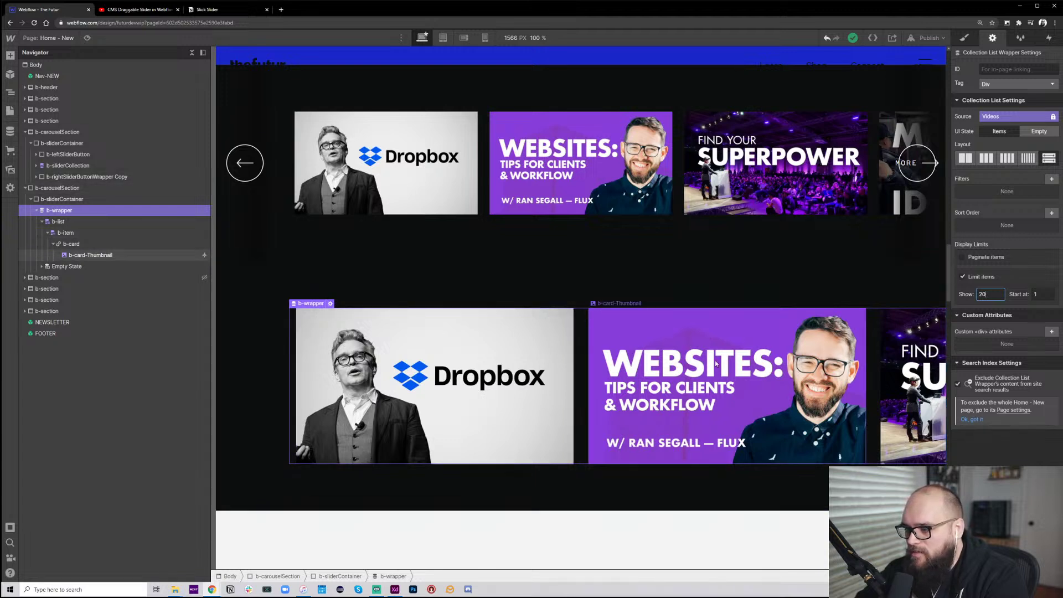
Switch to the YouTube tutorial and skim its part on the text-contain block, heading and video hover script
click(126, 10)
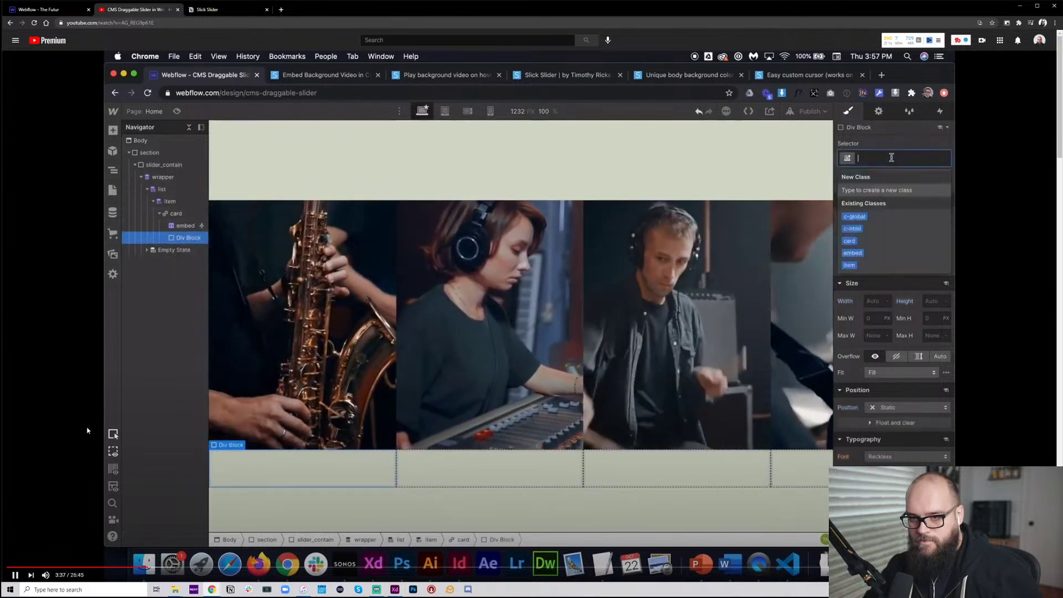
right_click(76, 435)
click(248, 510)
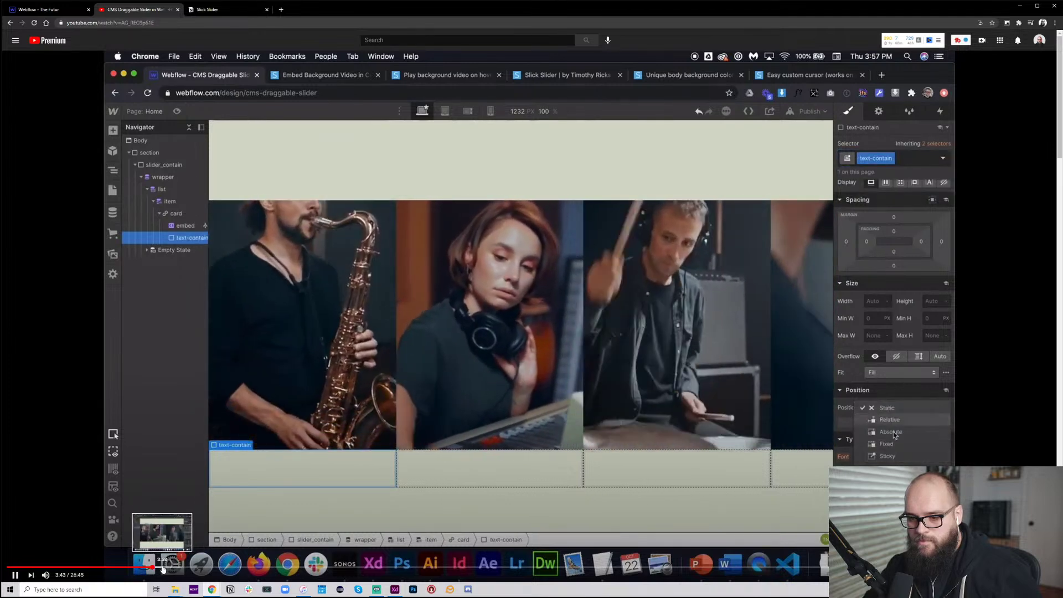
click(164, 568)
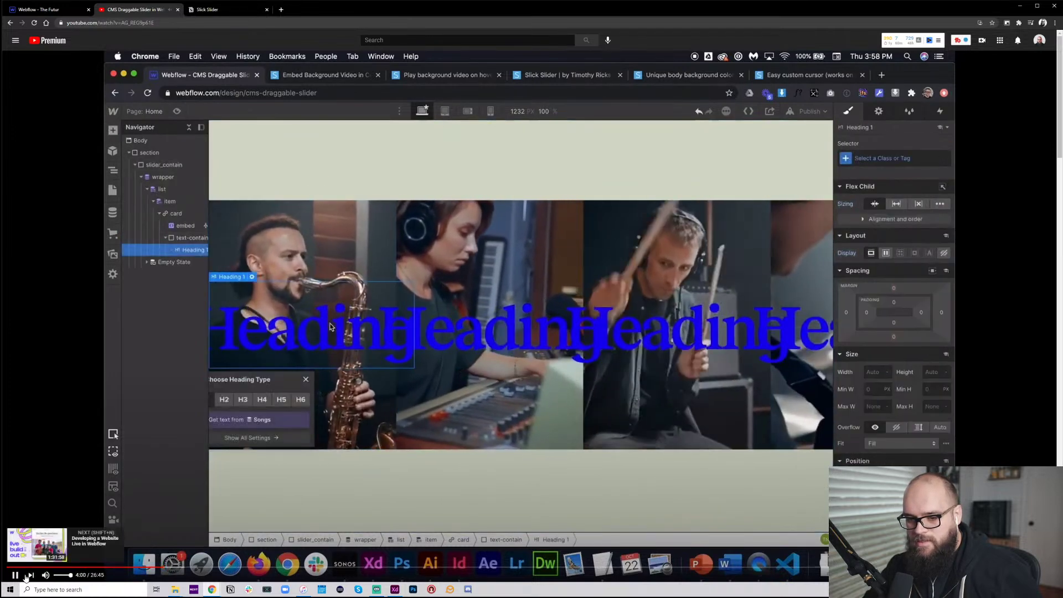
click(274, 403)
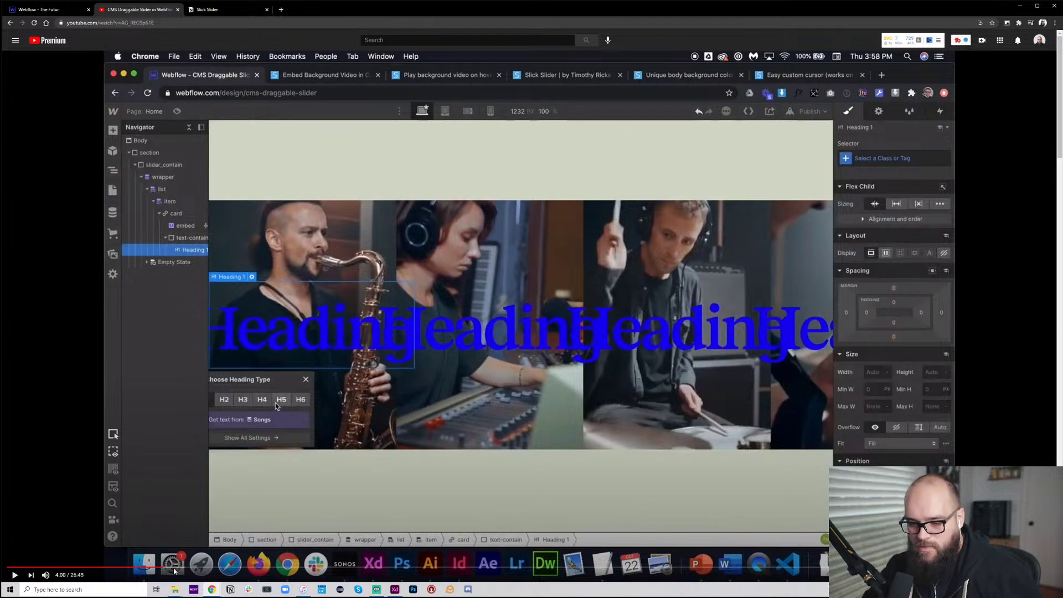
click(178, 567)
click(186, 567)
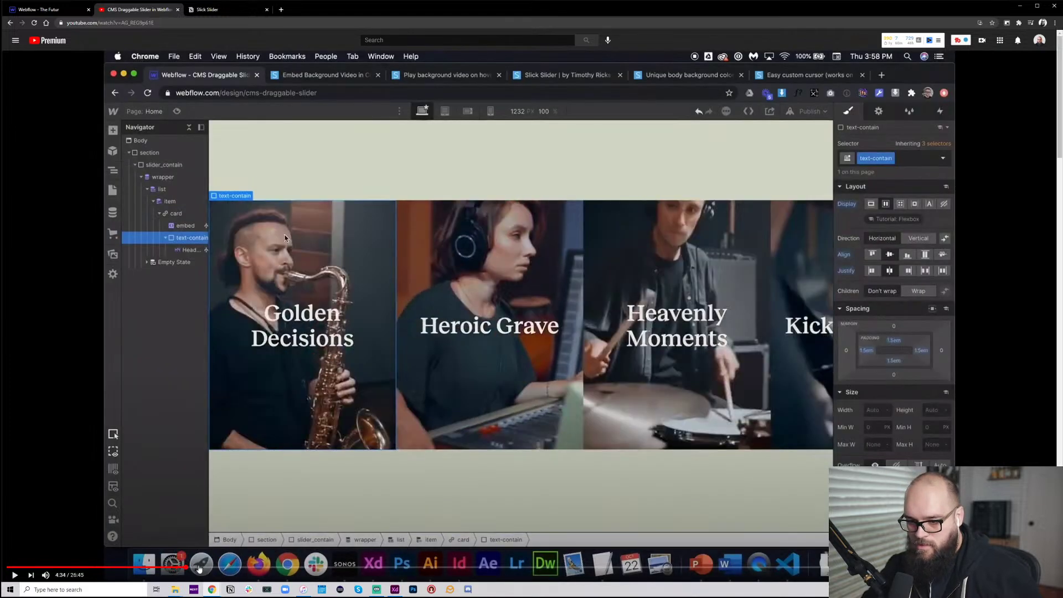
click(201, 566)
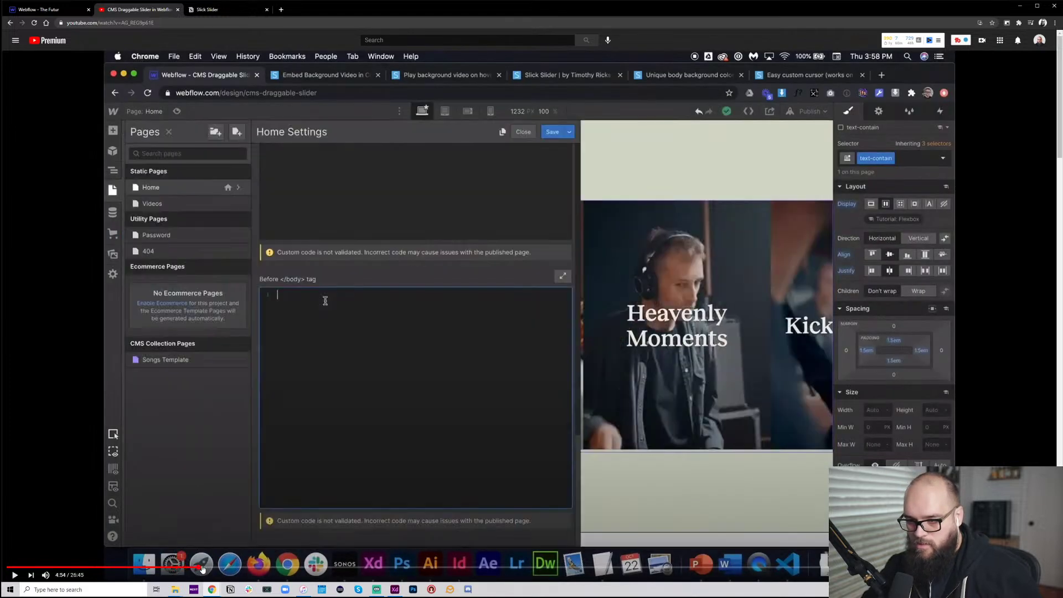
click(194, 566)
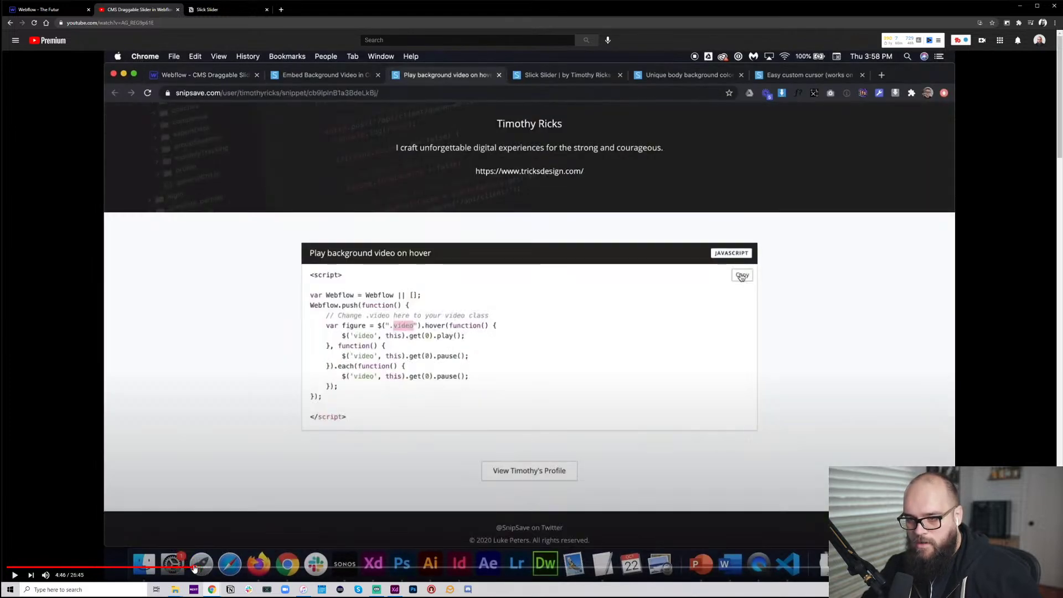
click(199, 566)
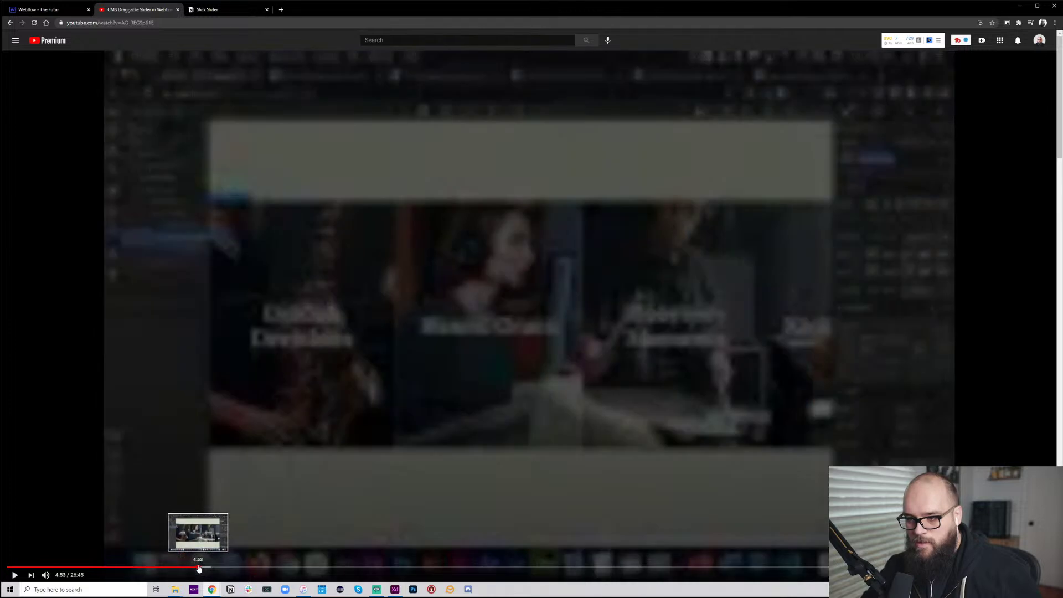
click(277, 385)
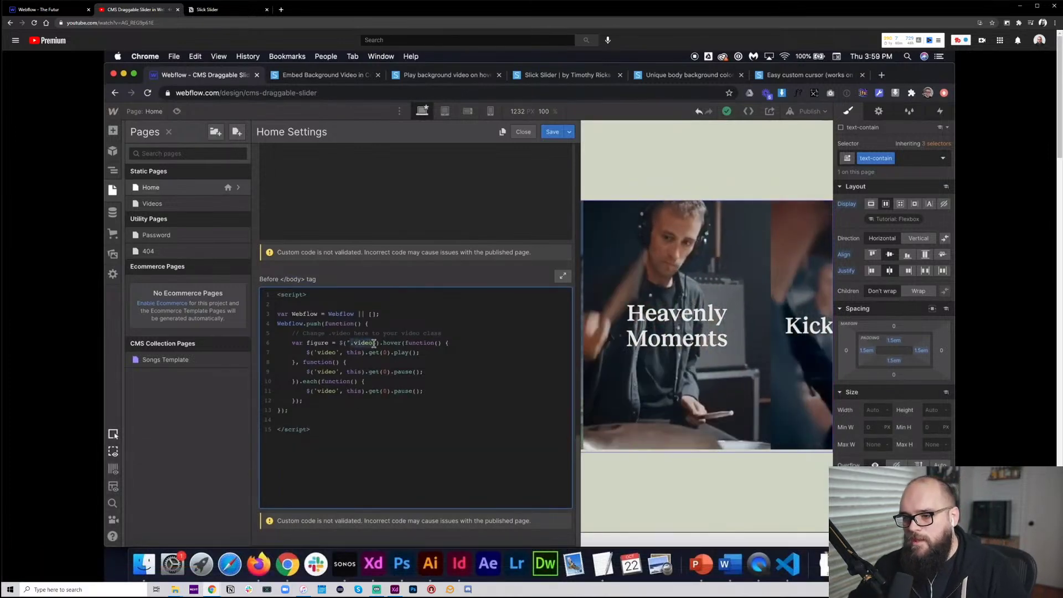
Skip ahead in the tutorial to the Slick slider section and examine its custom code for the .list class
mouse_move(219, 570)
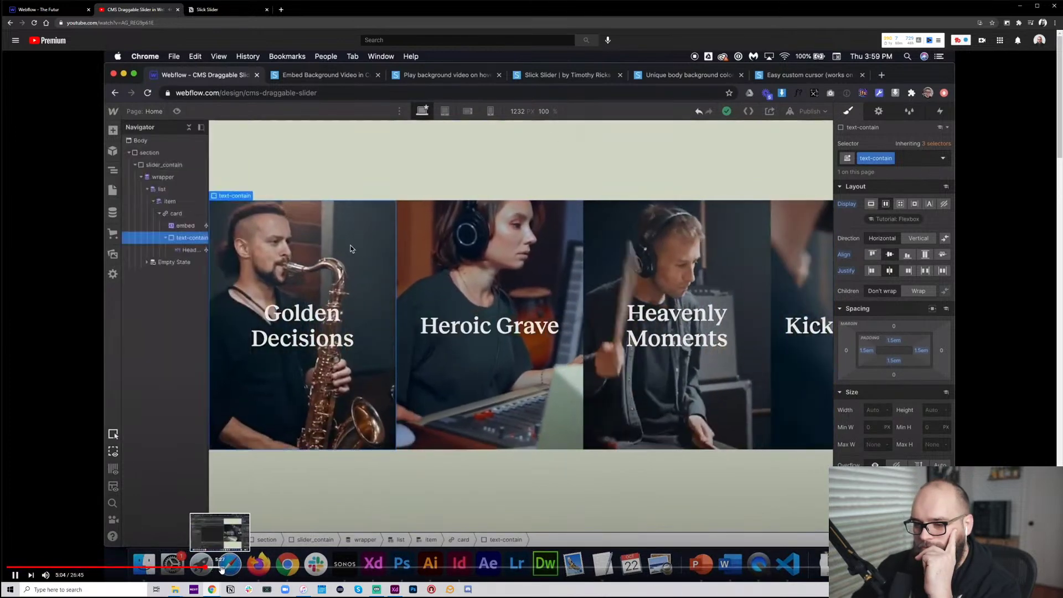
click(250, 568)
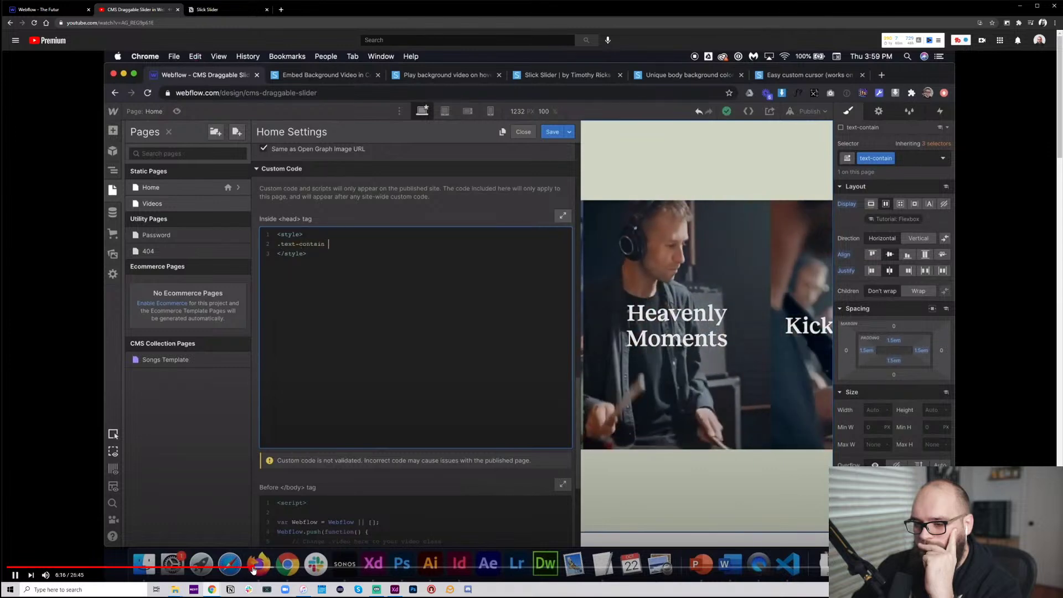
click(292, 567)
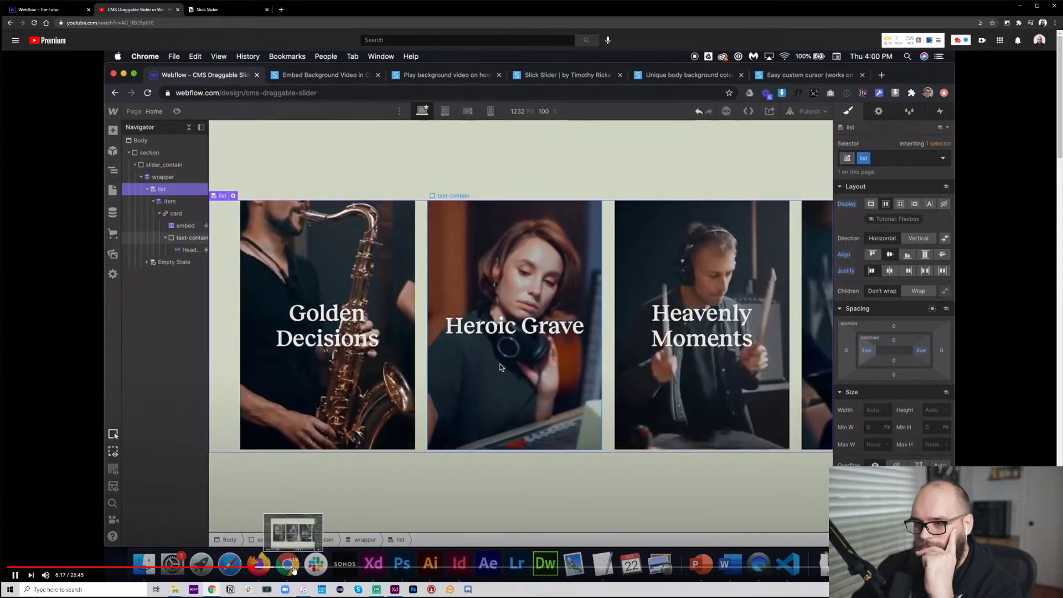
click(403, 365)
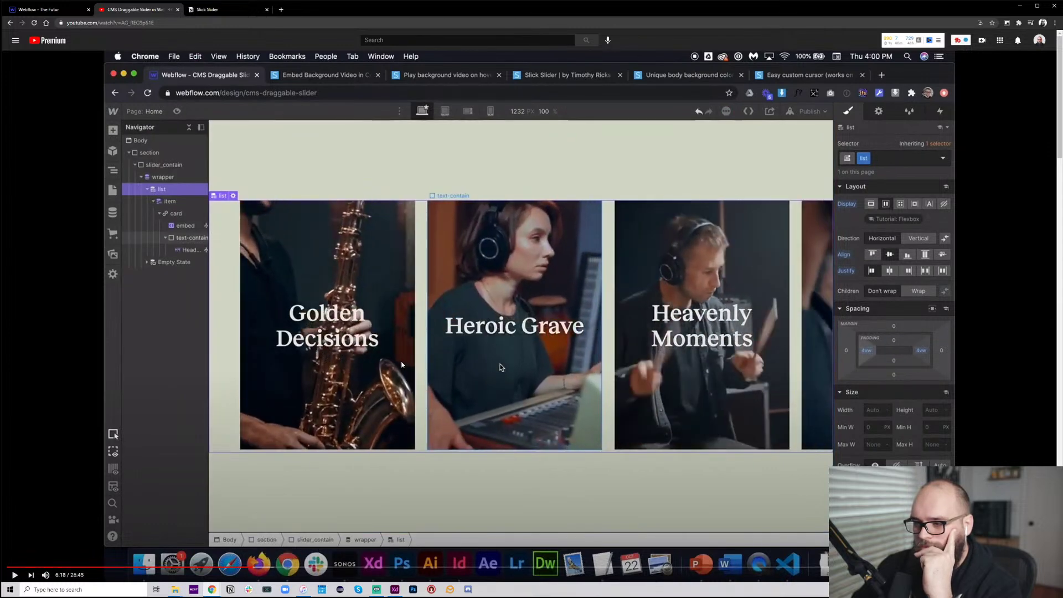
right_click(433, 347)
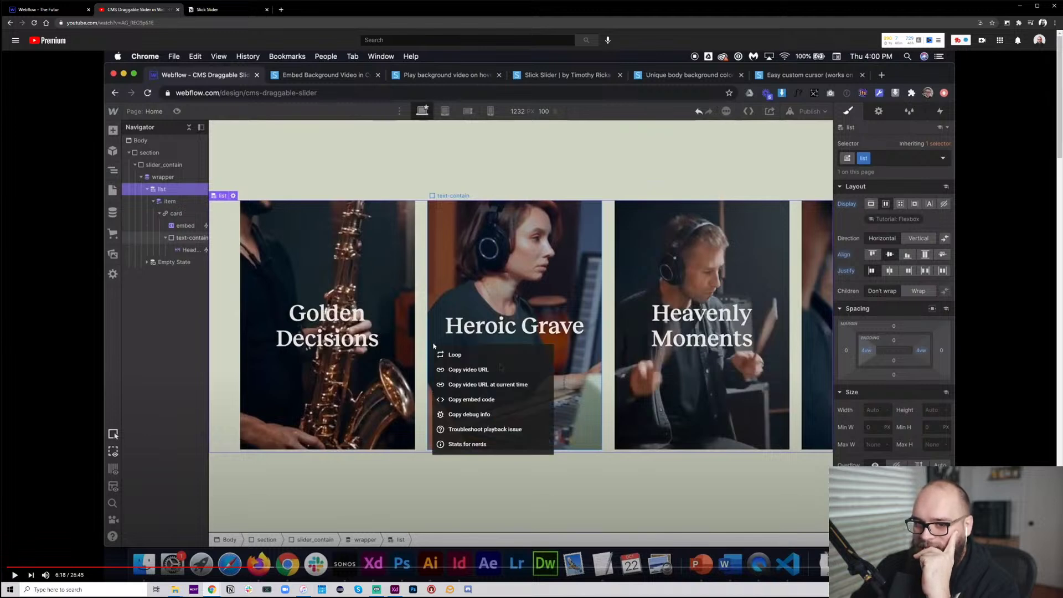
click(275, 569)
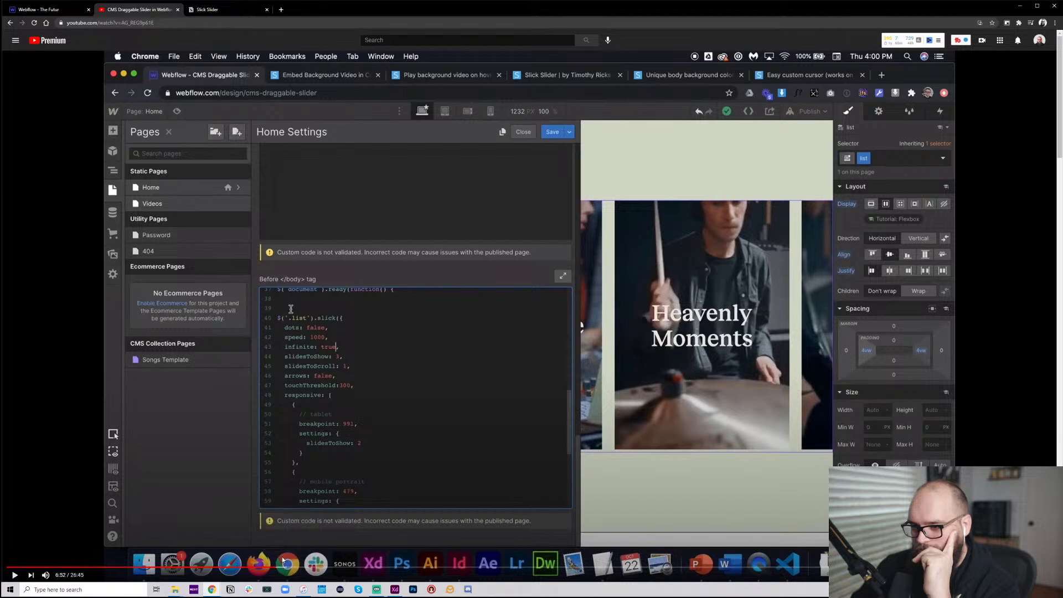
click(259, 569)
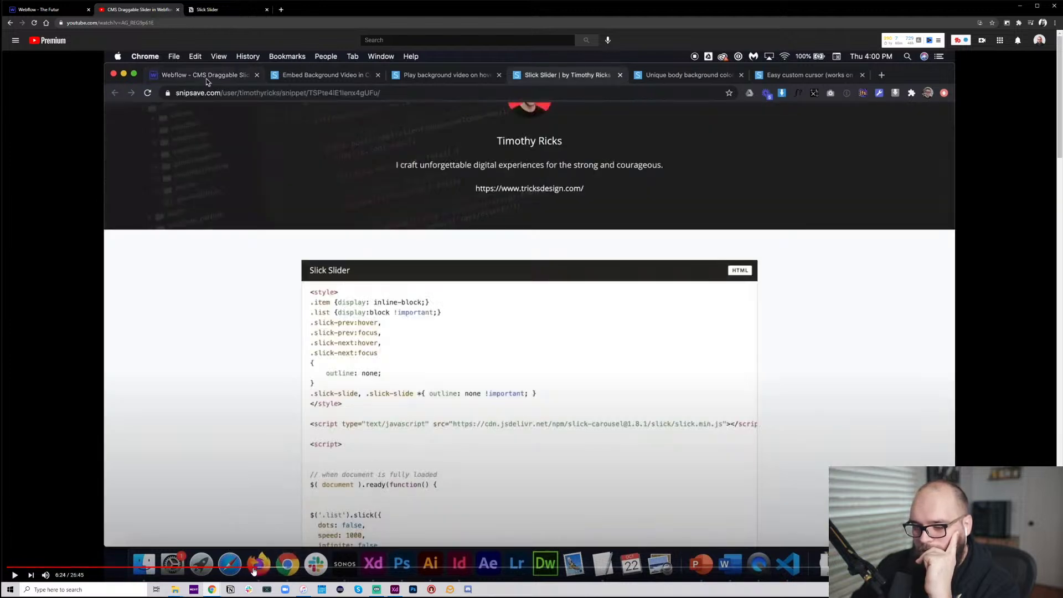
click(250, 568)
click(353, 408)
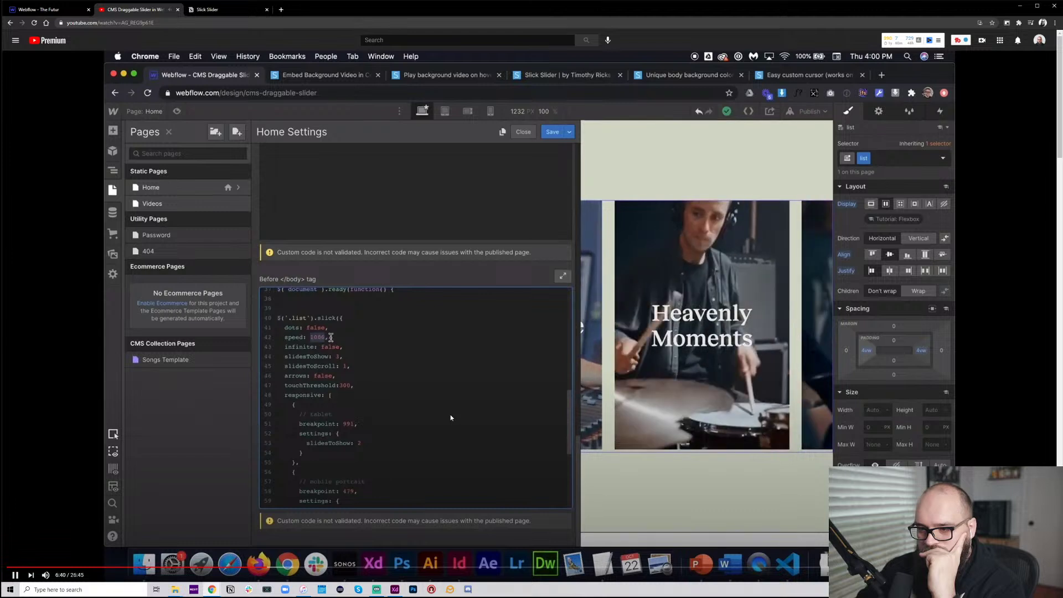
click(281, 321)
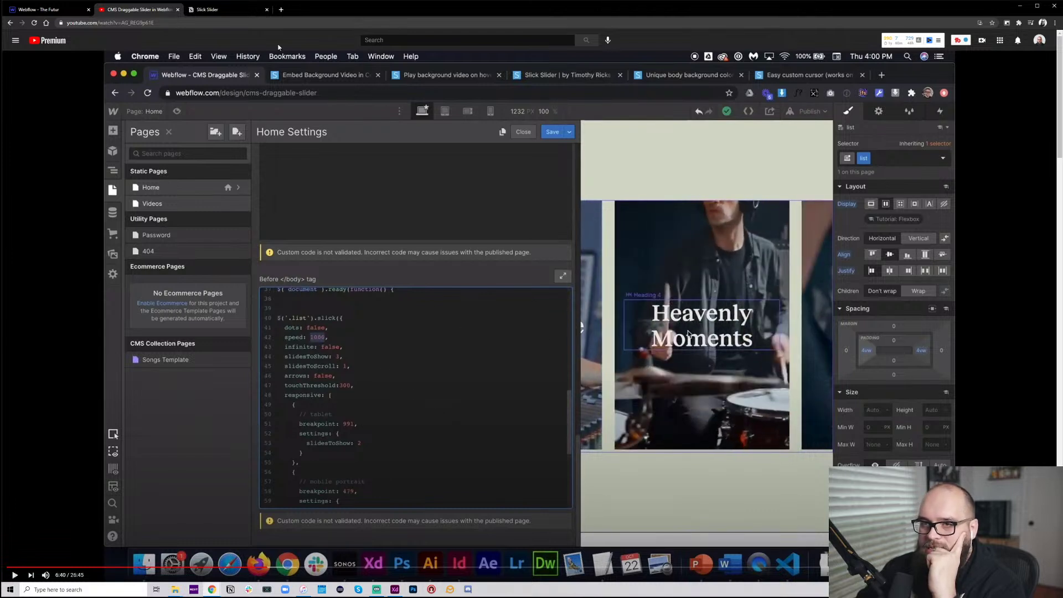
Return to Webflow, select b-list in the second carousel section, and open the Home - New page's settings
key(ctrl+1)
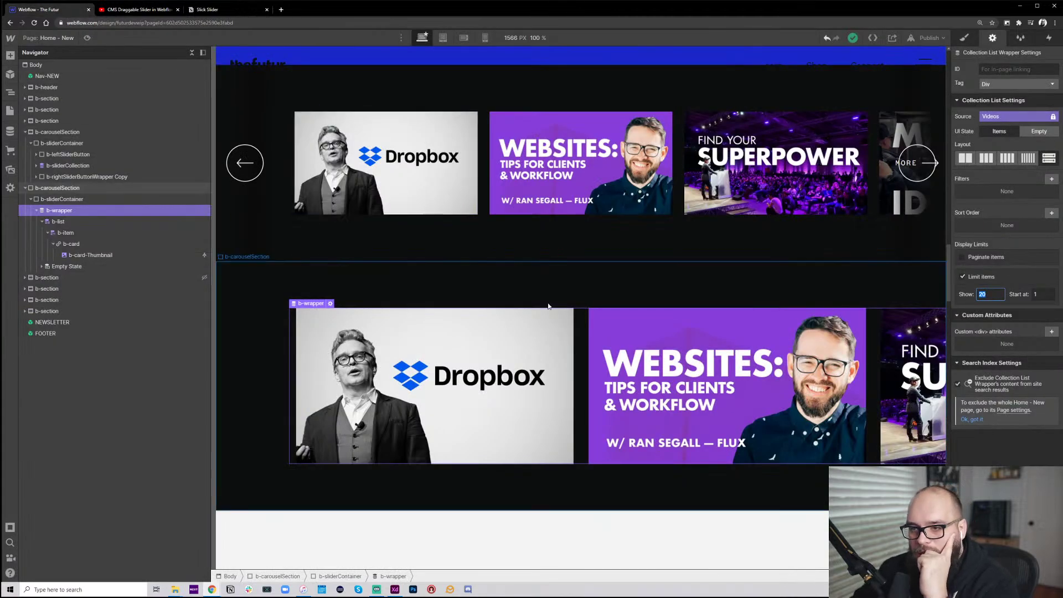
click(71, 224)
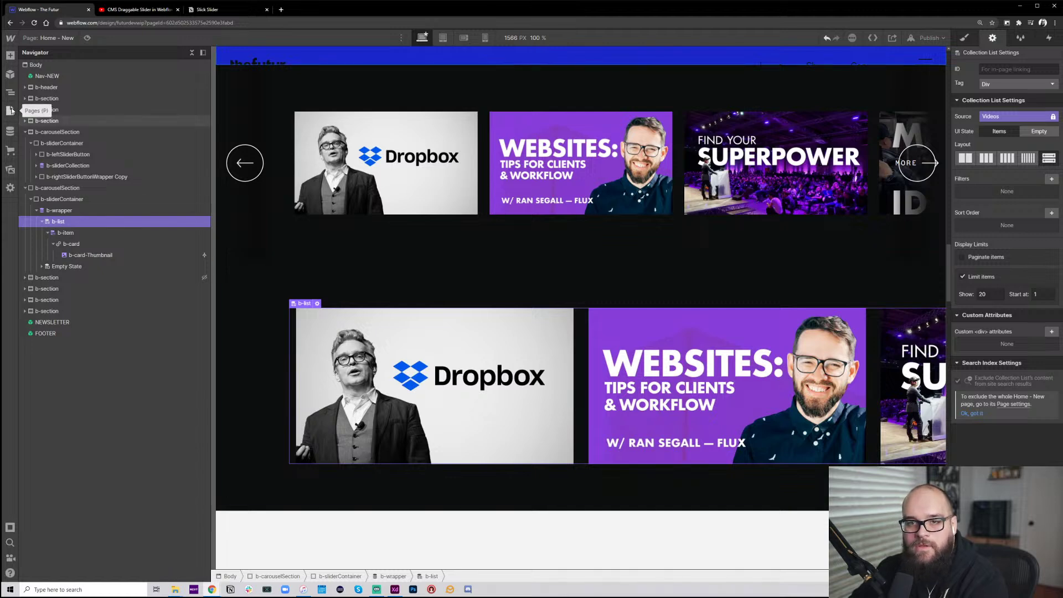
click(11, 110)
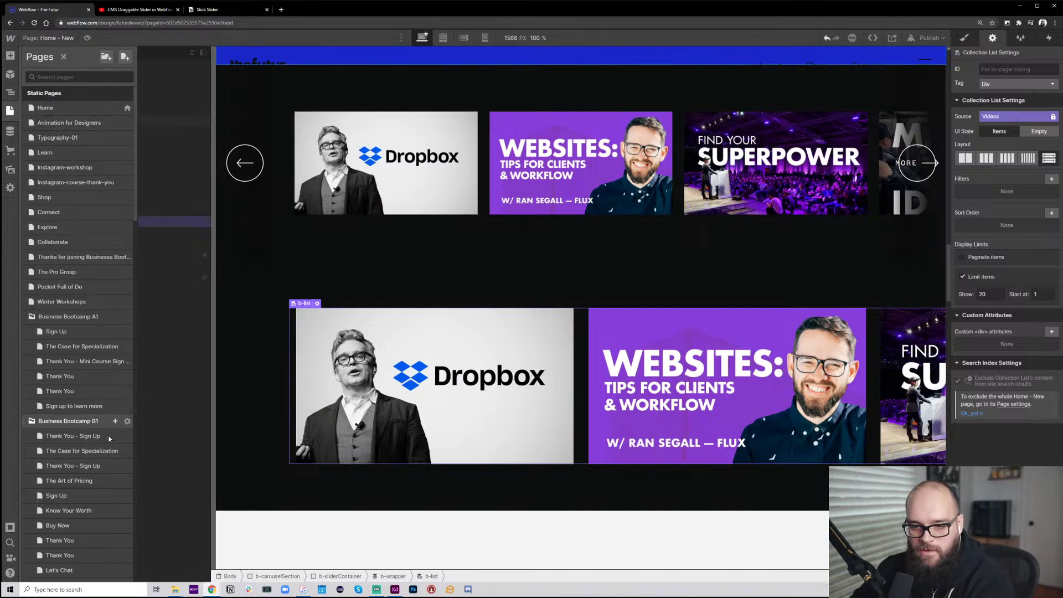
scroll(109, 439, down, 4)
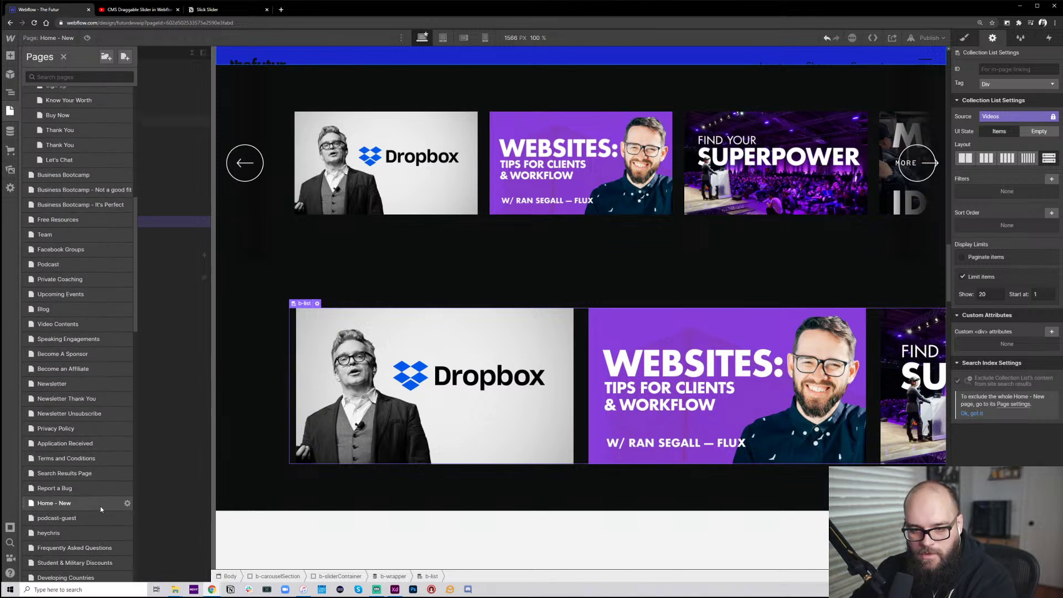
click(127, 503)
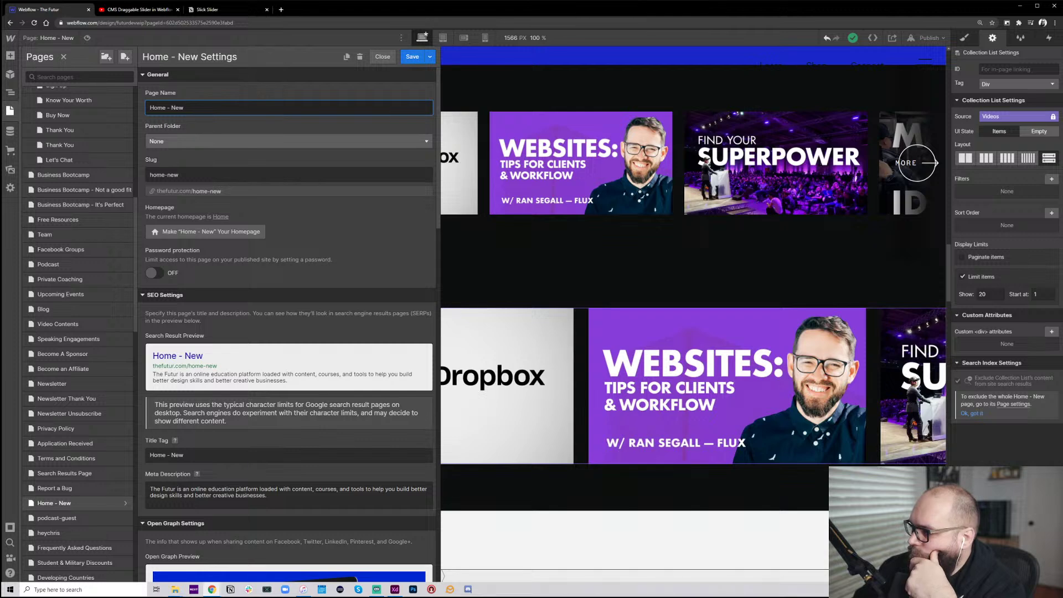
Examine the Home - New page's custom code before the </body> tag, down to the Slick slider script and its settings
scroll(303, 508, down, 8)
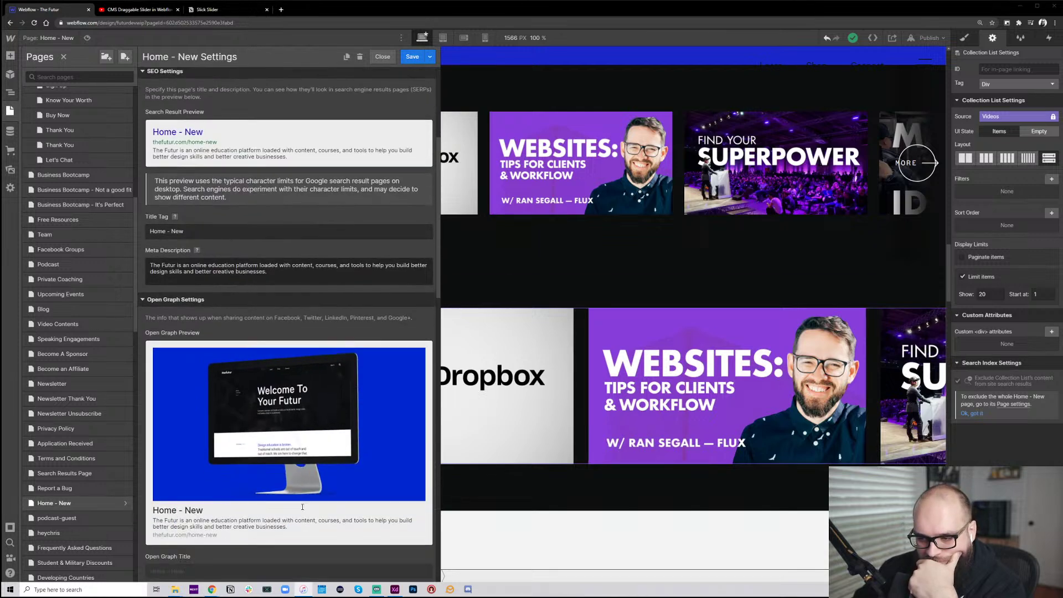
scroll(303, 507, down, 10)
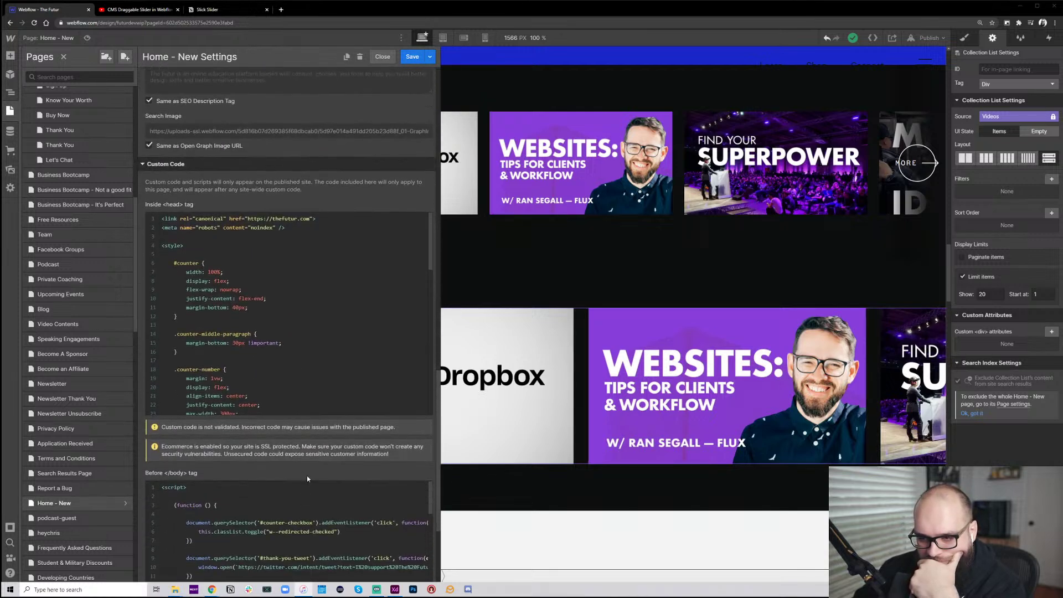
scroll(111, 487, down, 1)
scroll(141, 496, down, 3)
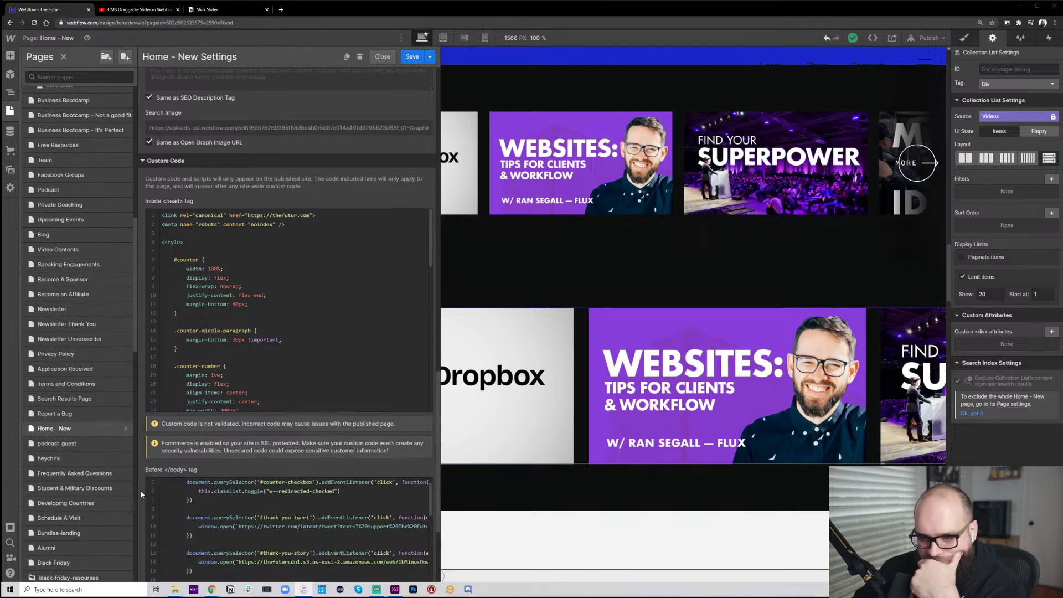
scroll(142, 495, down, 1)
scroll(252, 490, down, 10)
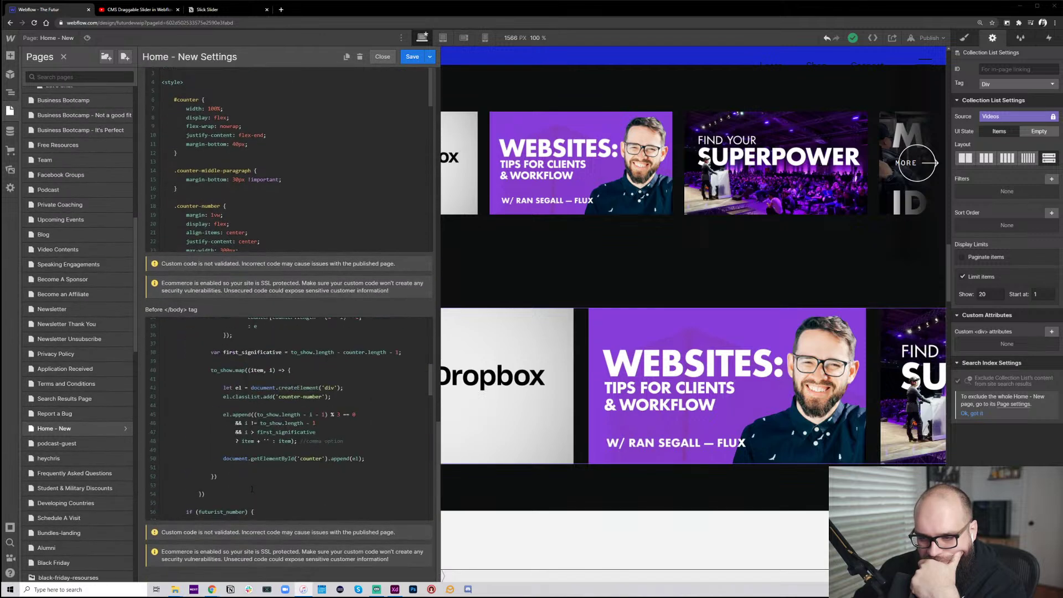
scroll(253, 491, down, 7)
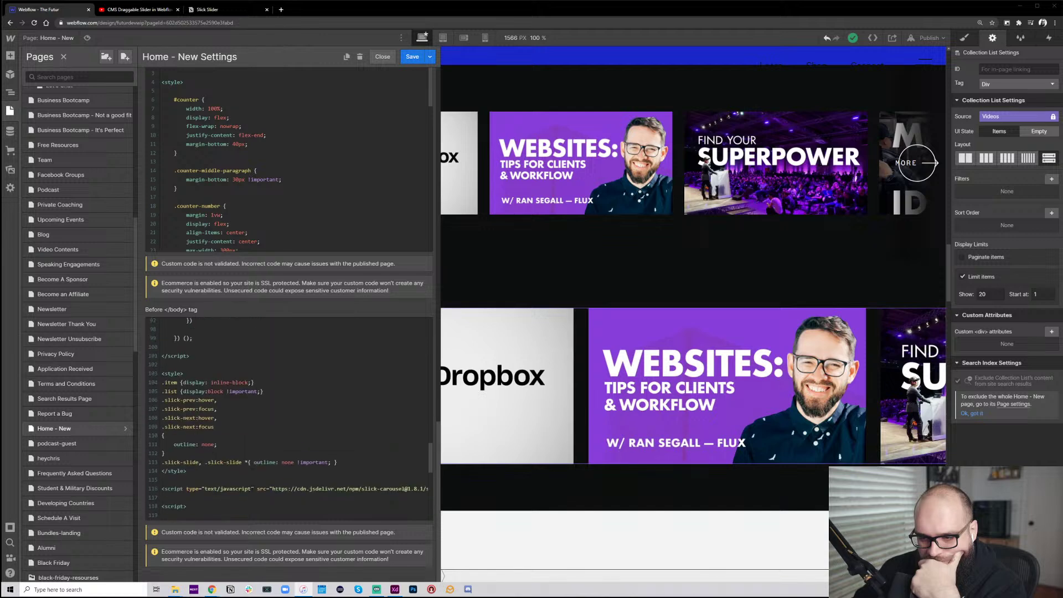
scroll(252, 490, down, 2)
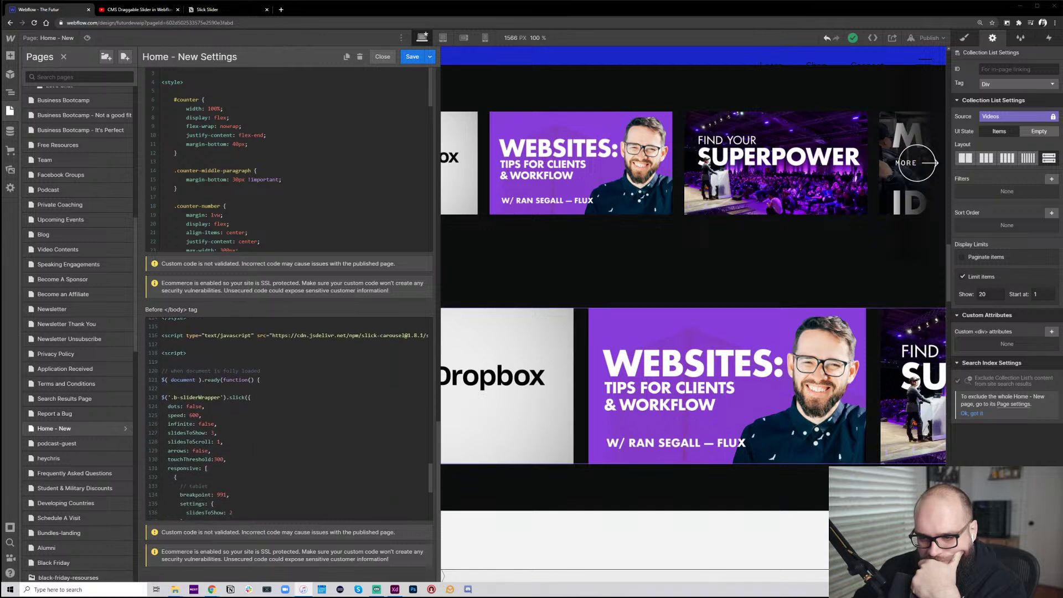
Change the Slick initialisation's target class from .b-sliderWrapper to .b-list in the before-</body> code and save the page settings
drag(220, 397, 183, 398)
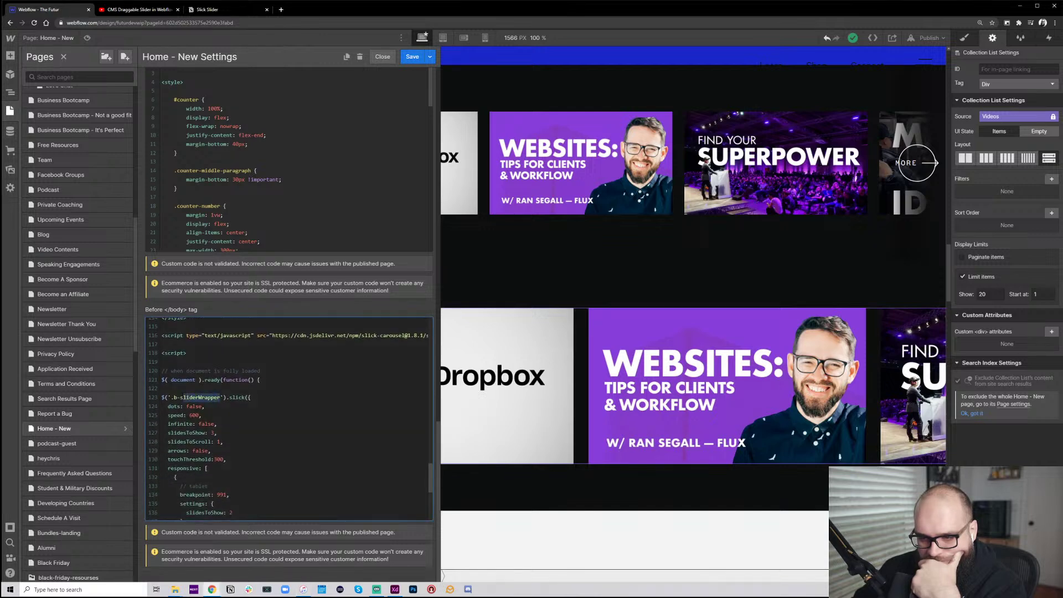
text(list)
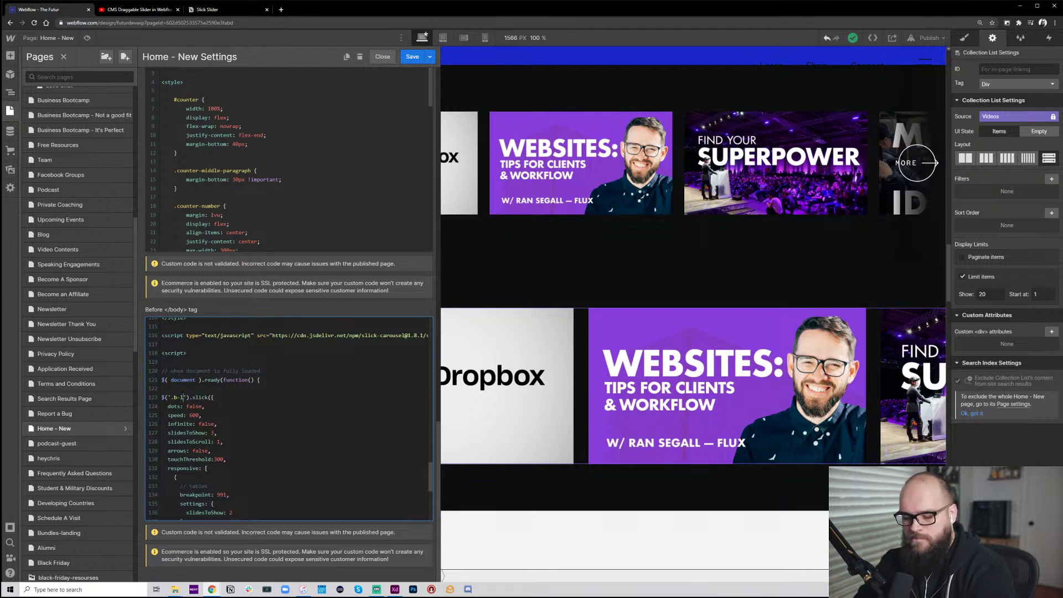
click(278, 408)
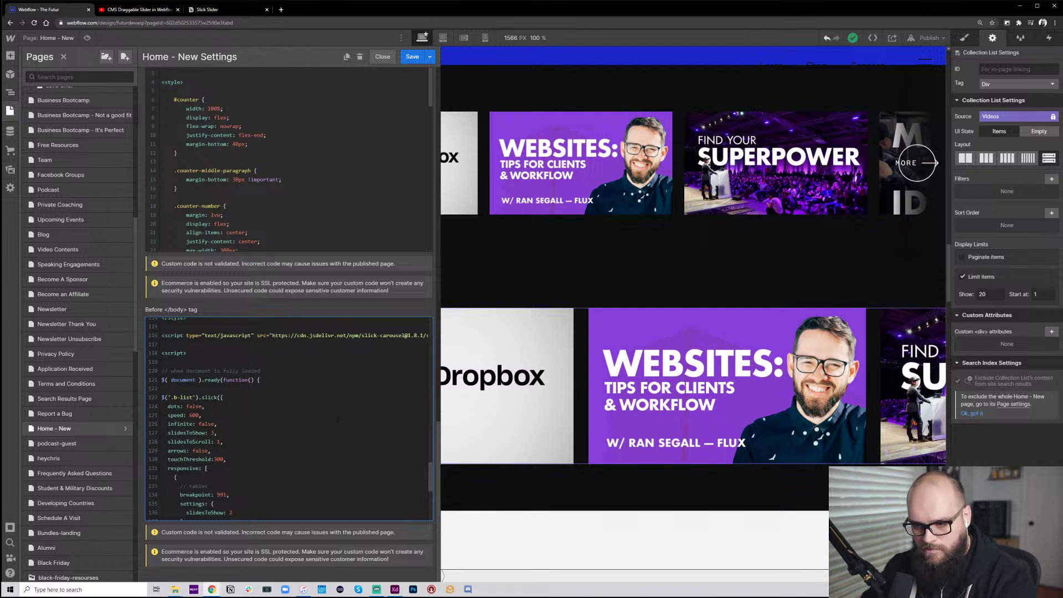
scroll(255, 423, down, 5)
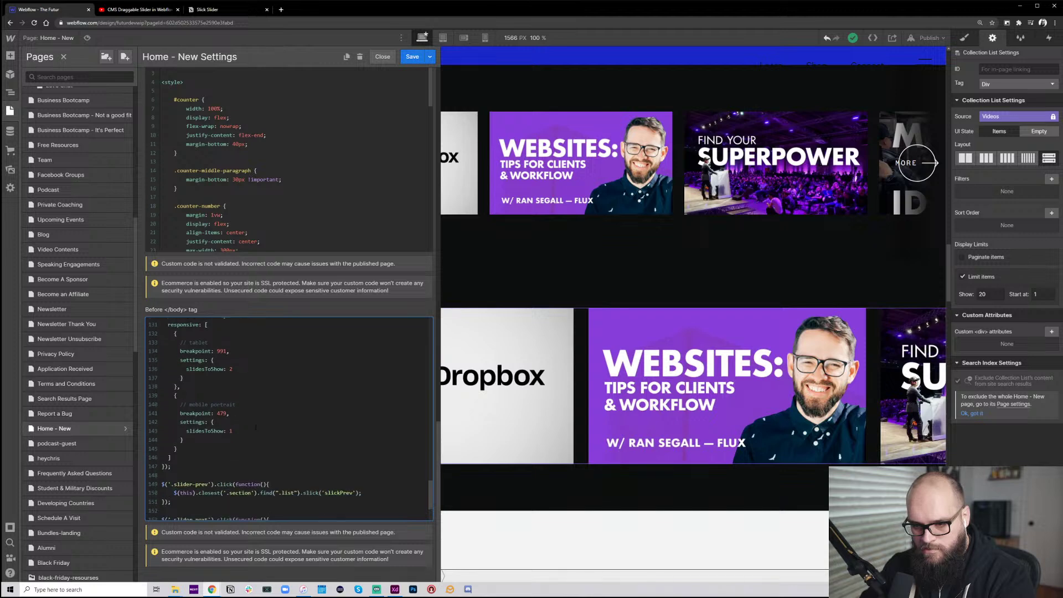
scroll(255, 424, up, 4)
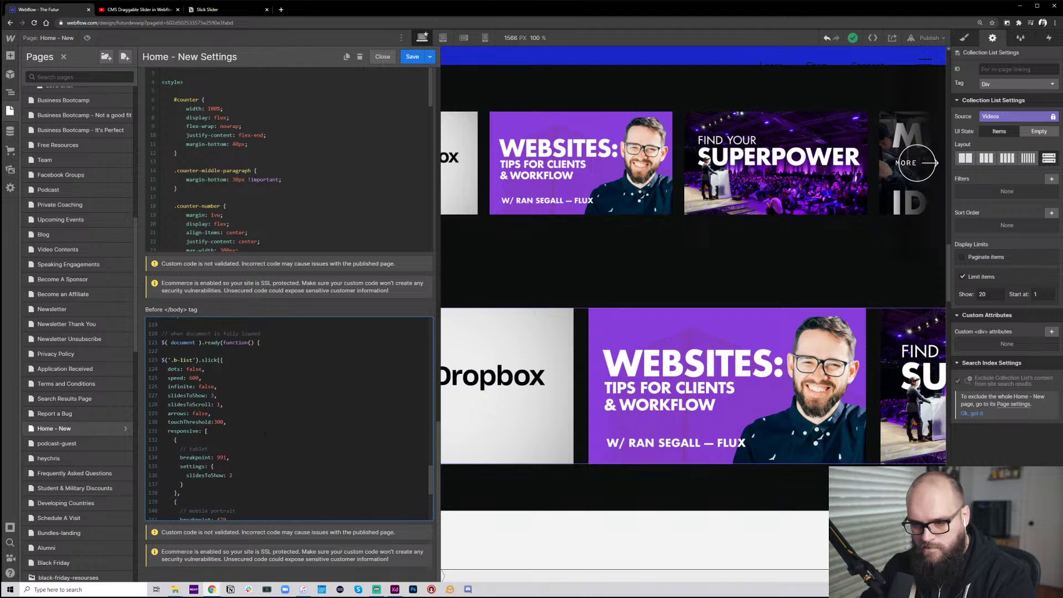
click(413, 57)
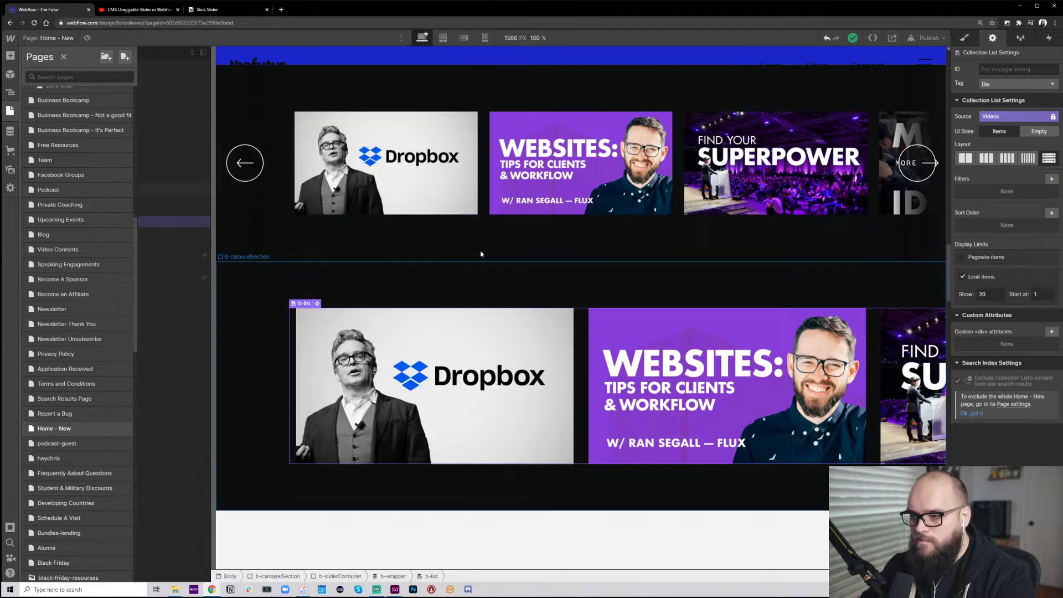
Select b-item in the second carousel section and set its width to 30 VW
click(476, 239)
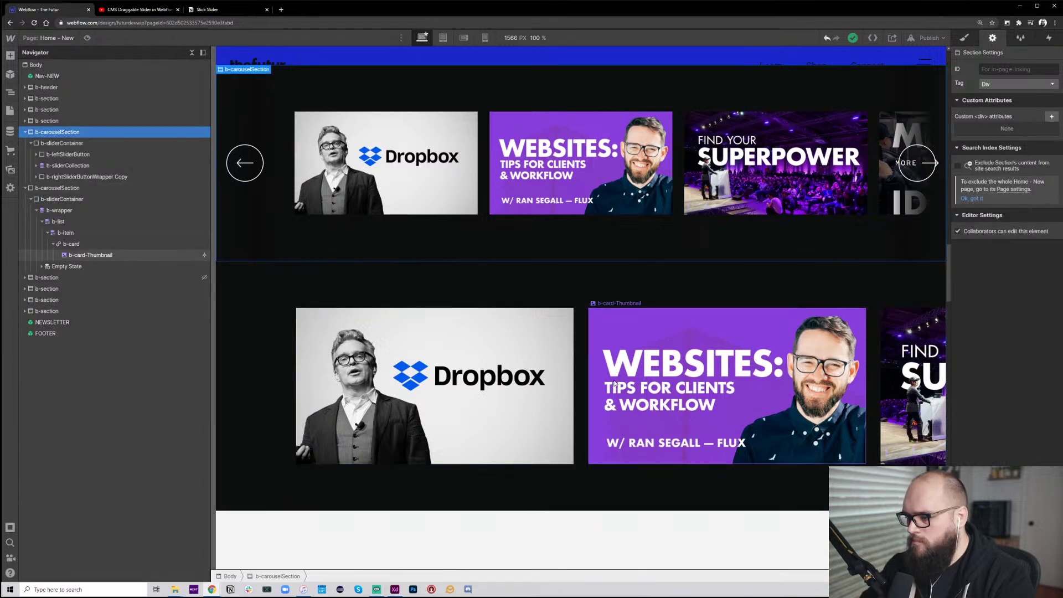
click(88, 256)
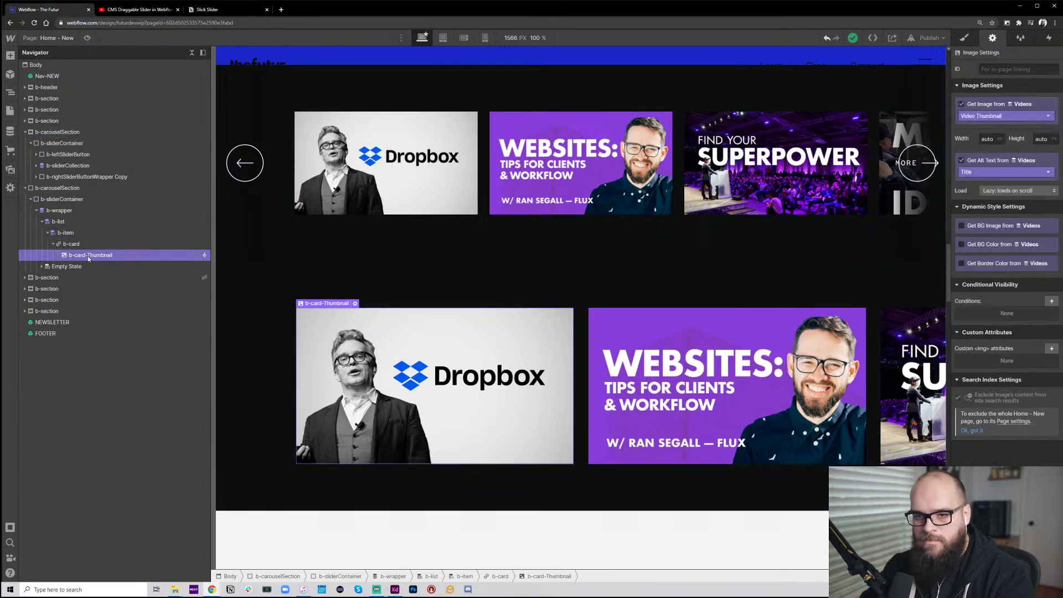
click(965, 38)
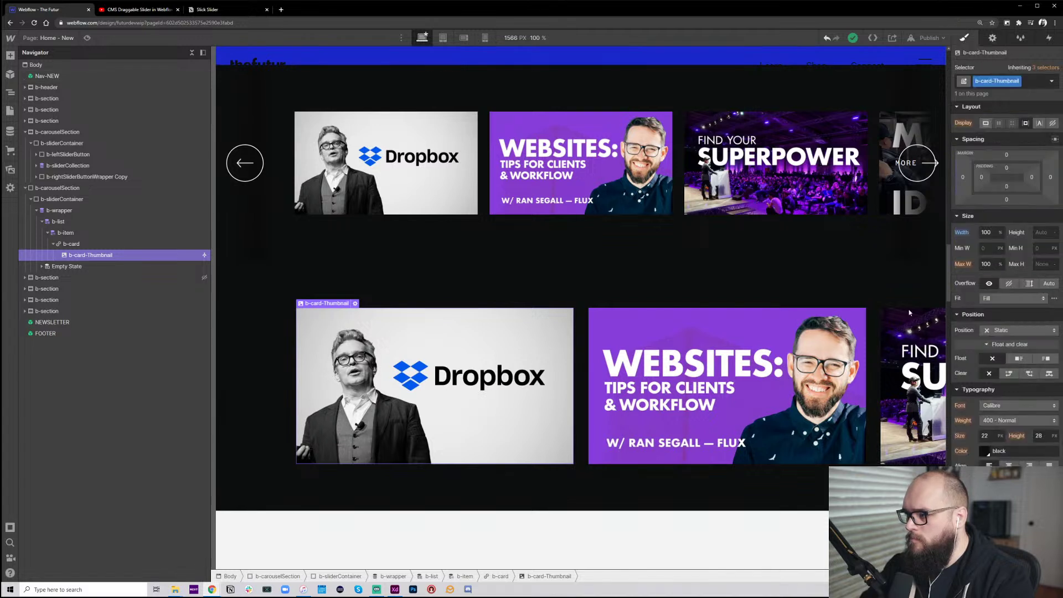
click(132, 246)
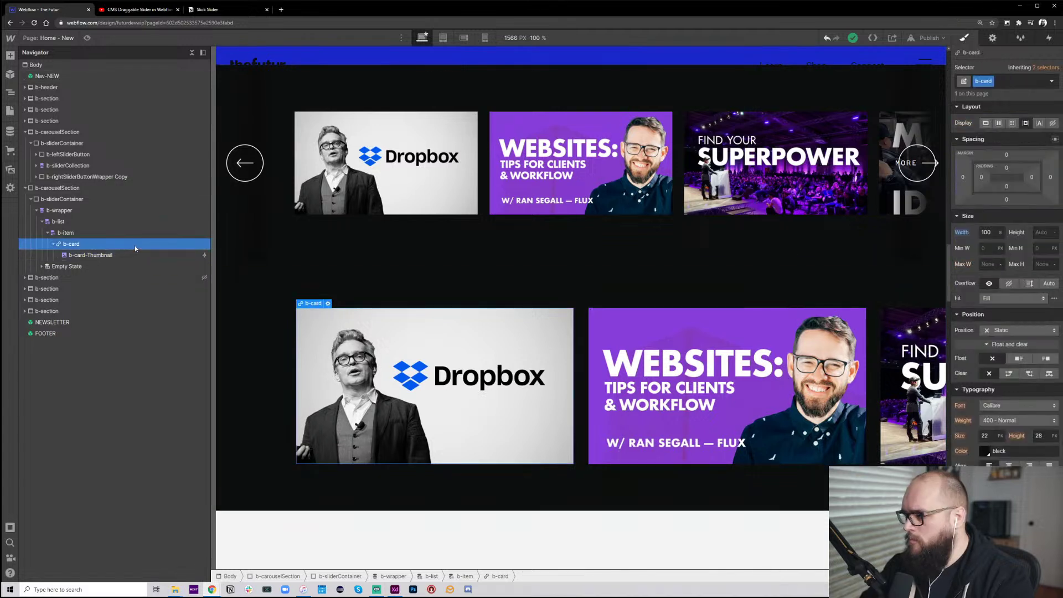
click(131, 234)
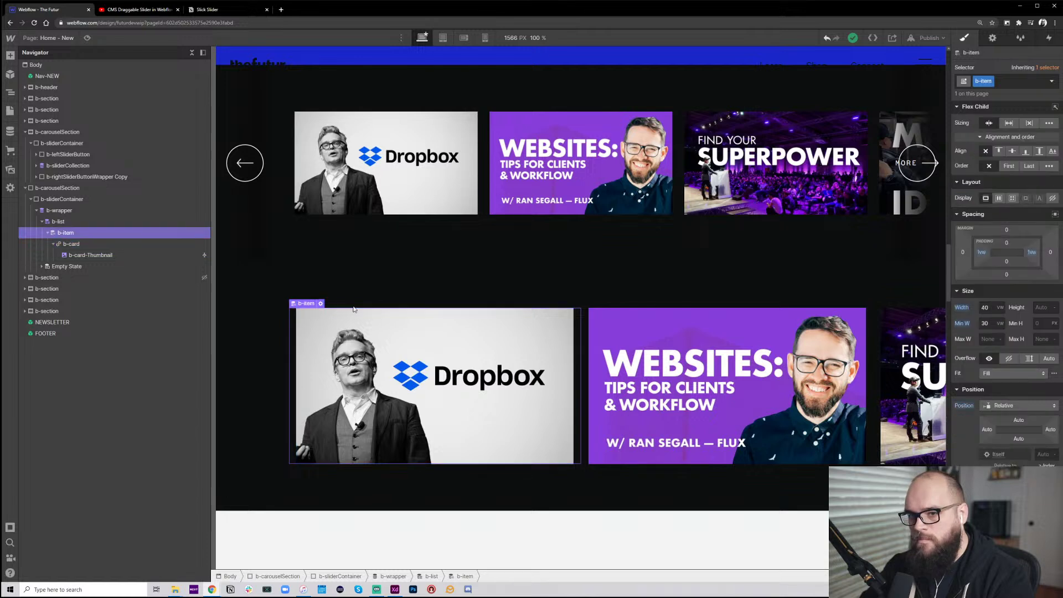
click(990, 325)
click(987, 308)
text(30)
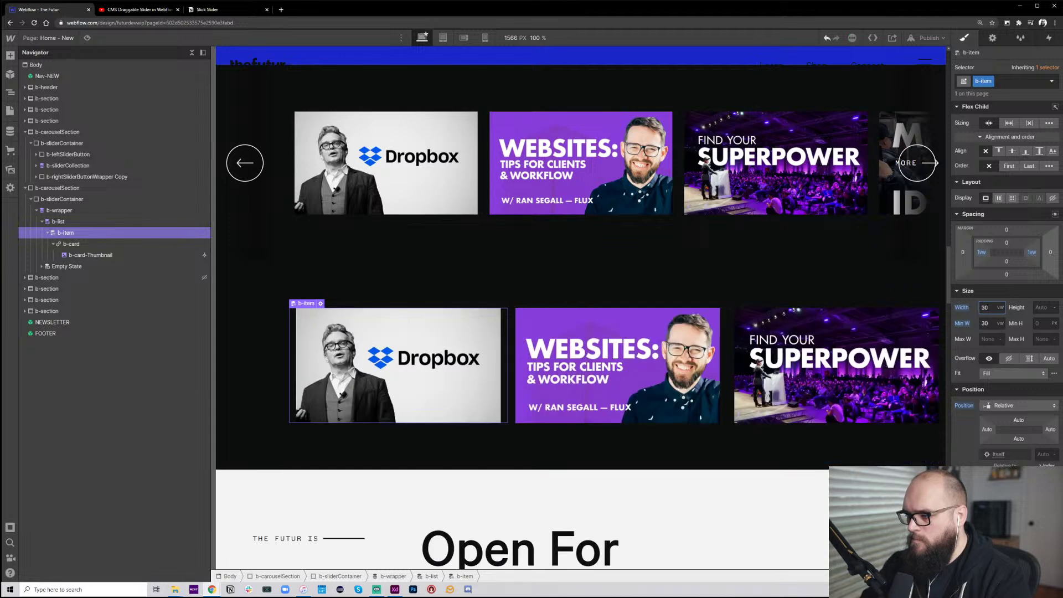
Set both the width and the minimum width of b-item to 28 VW
click(986, 307)
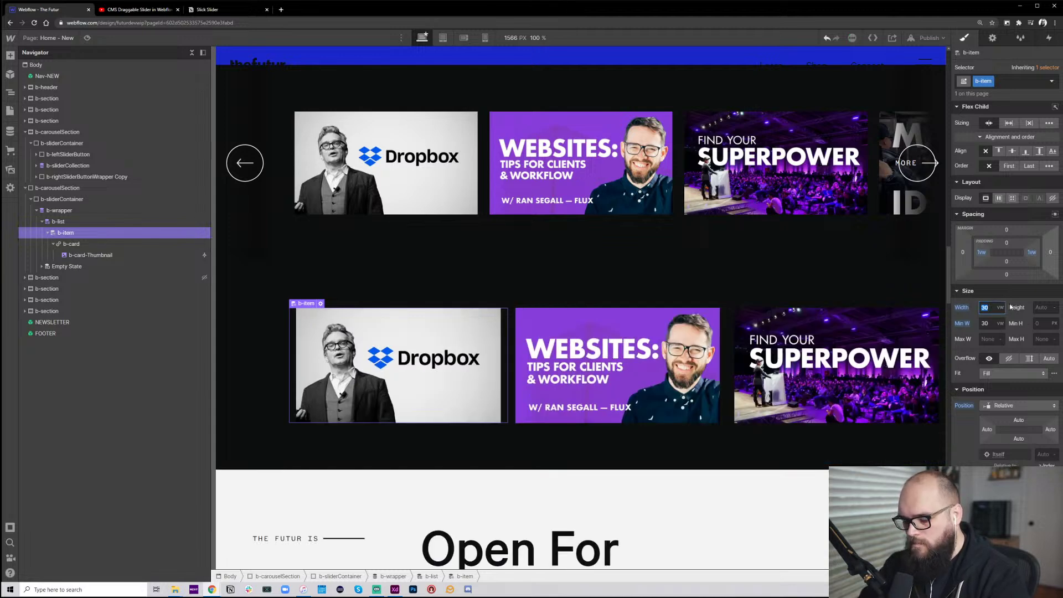
text(28)
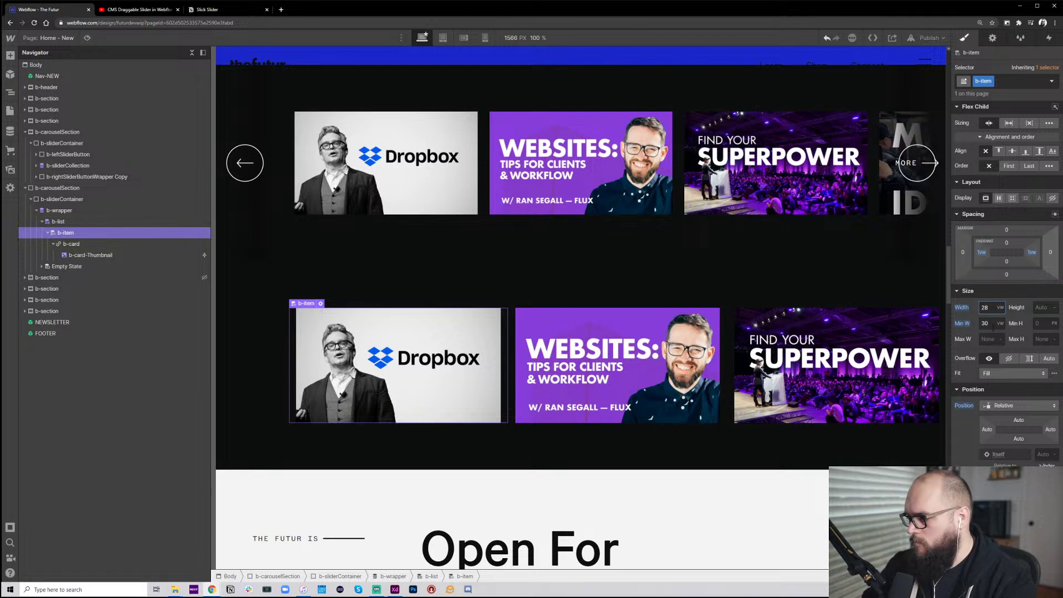
click(989, 324)
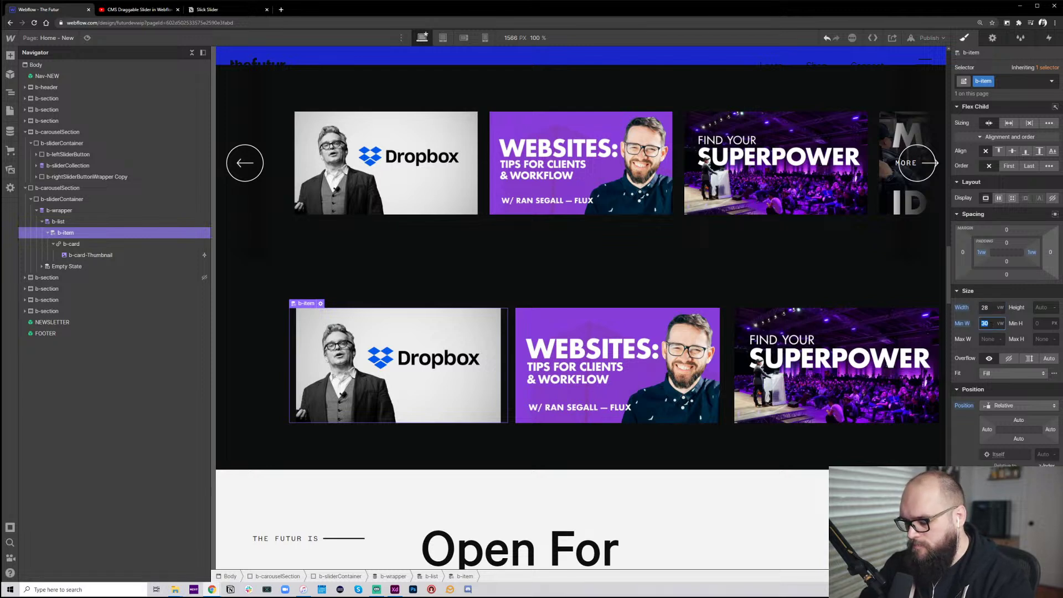
text(28)
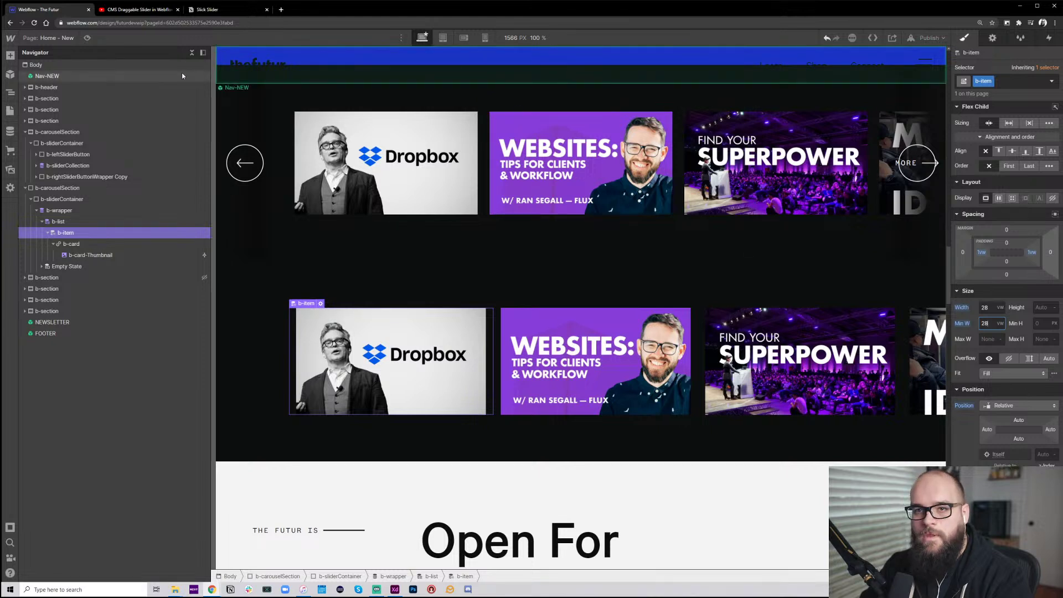
Publish the site to futurdevwip.webflow.io and inspect the first b-item slide's styles on the live Home - New page
click(930, 38)
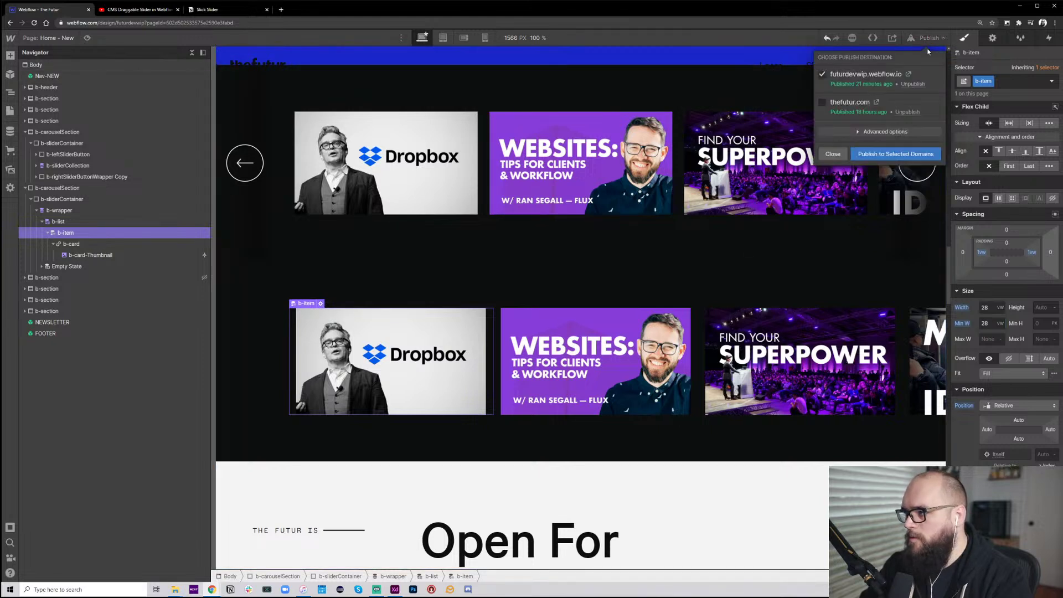
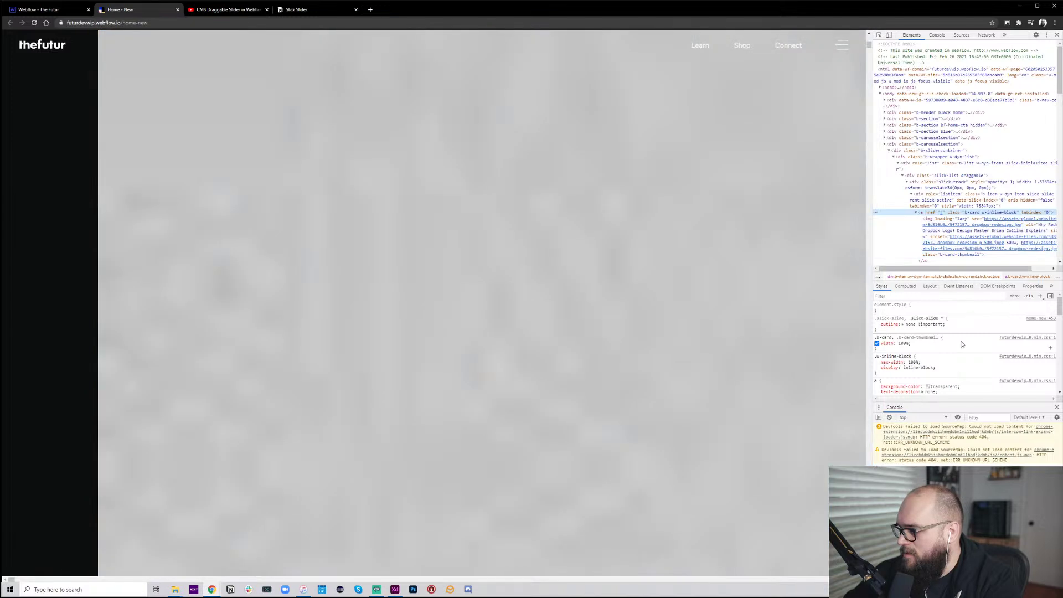
mouse_move(944, 235)
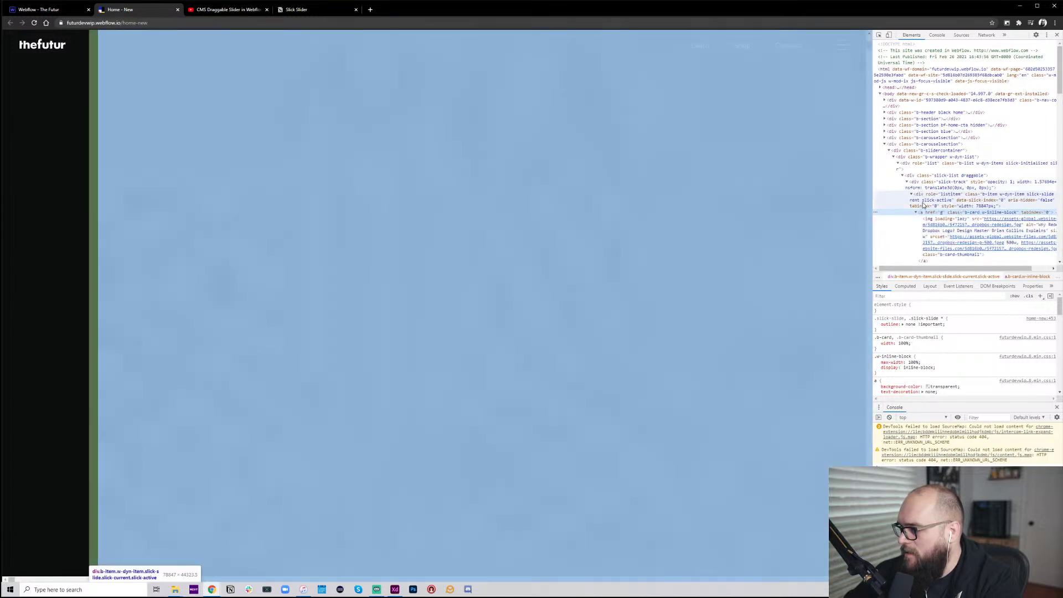
click(927, 198)
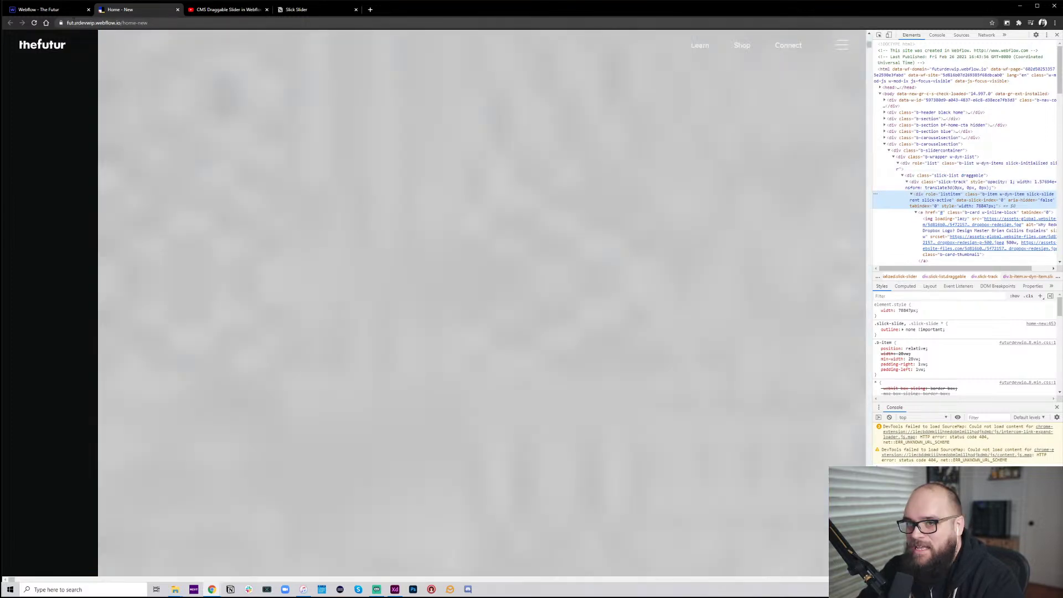
Switch to the Slick Slider Notion page and examine its CSS and script, from the style rules down to the prev/next handlers
click(41, 14)
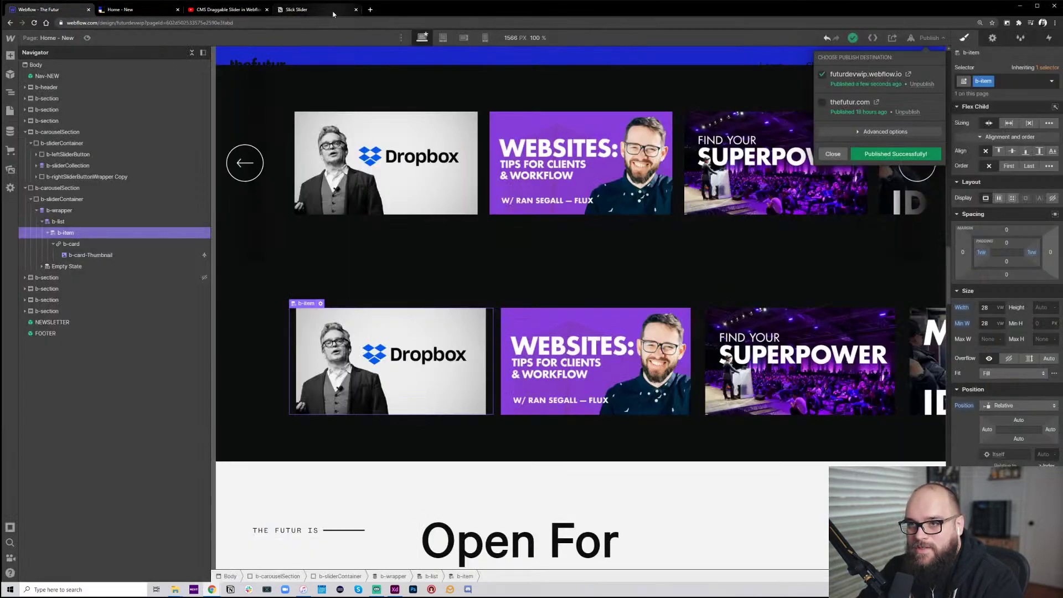
click(310, 10)
scroll(492, 445, up, 3)
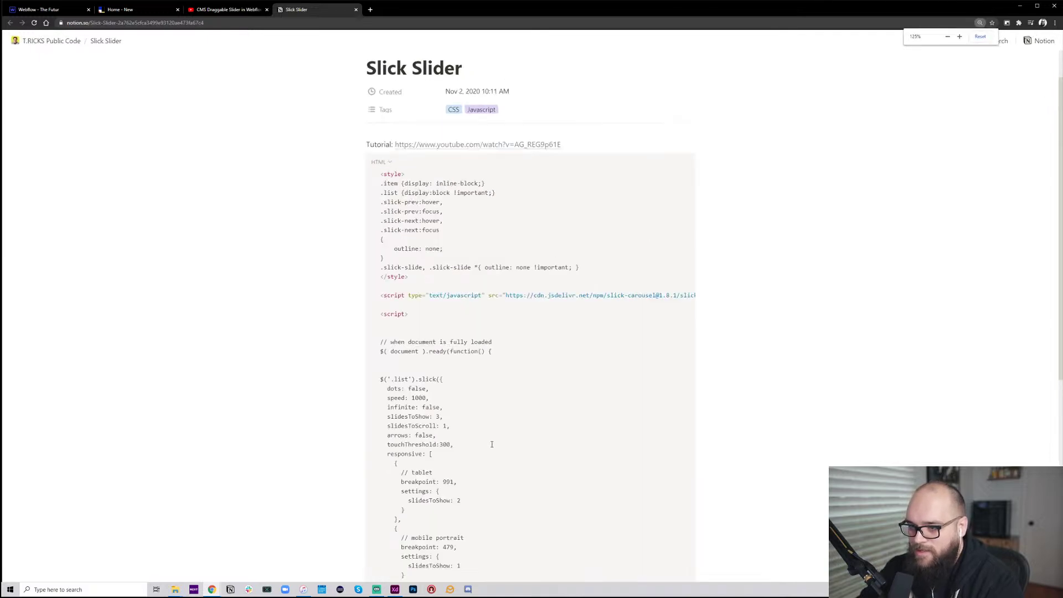
scroll(546, 299, down, 1)
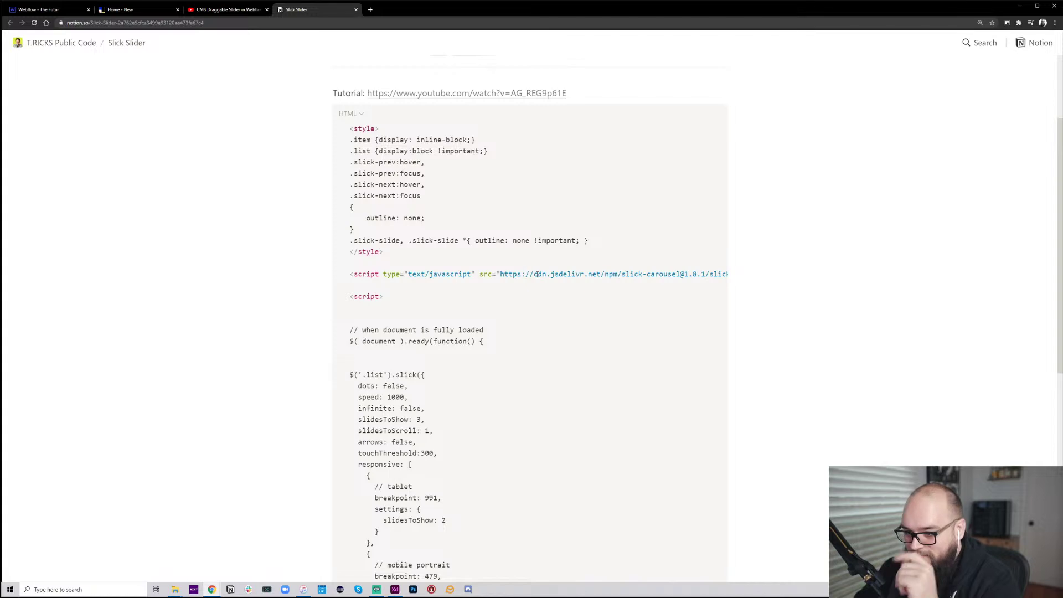
scroll(509, 328, down, 3)
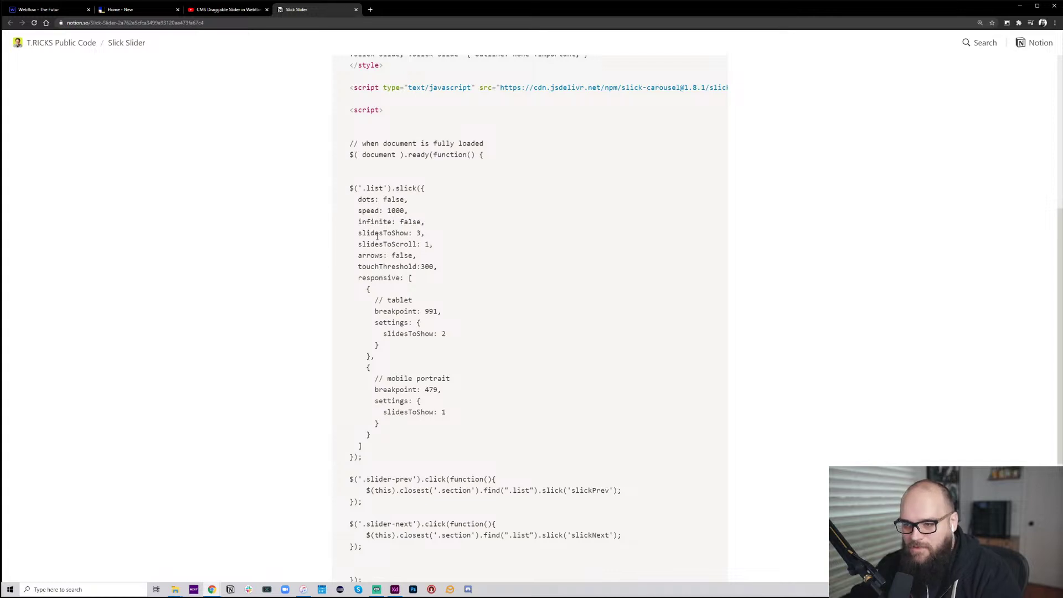
Return to the Webflow Designer, dismiss the publish dialog, and look along the second carousel's row of slides
click(45, 10)
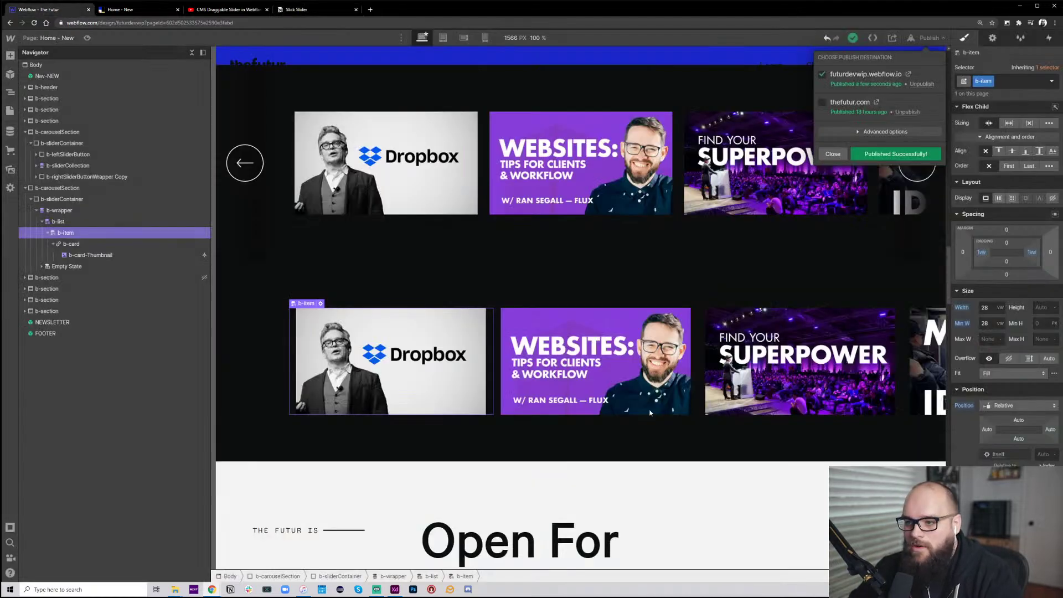
click(752, 326)
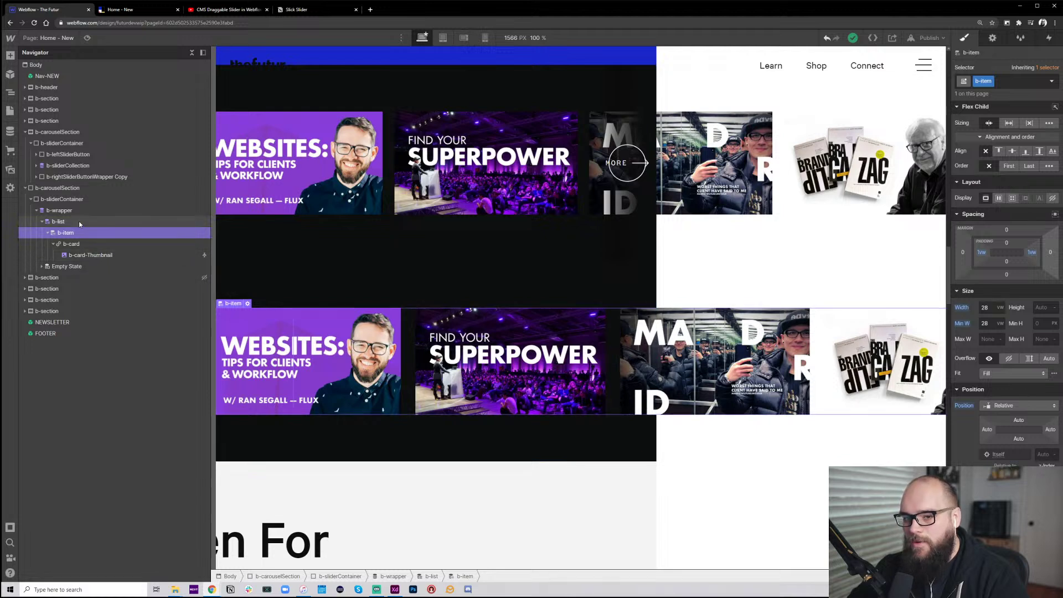
Try a 100% width on b-list in the lower carousel section and reset the width
click(172, 222)
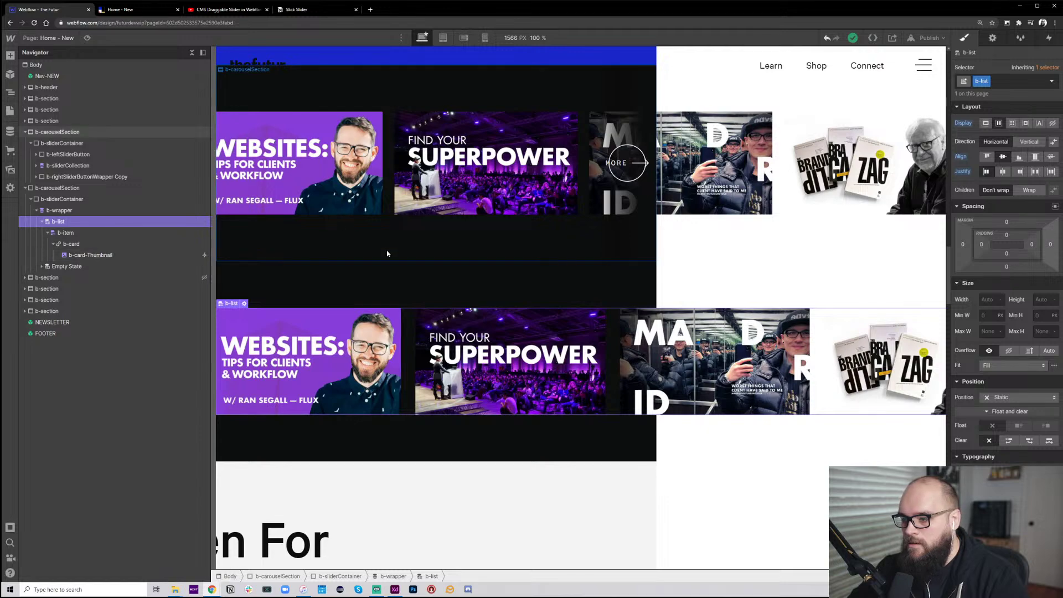
scroll(659, 280, right, 3)
scroll(660, 279, right, 15)
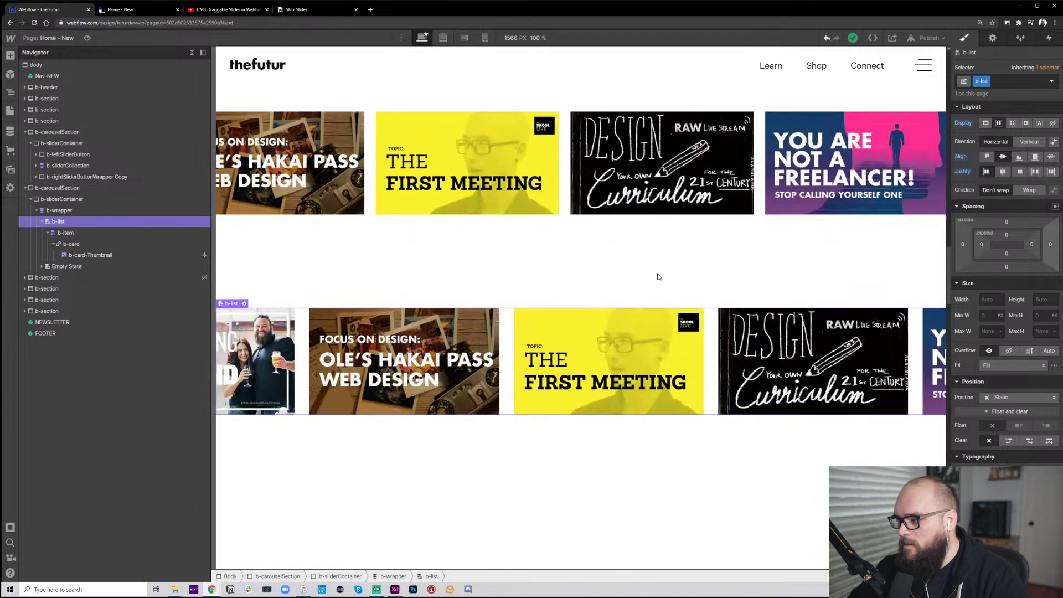
click(990, 300)
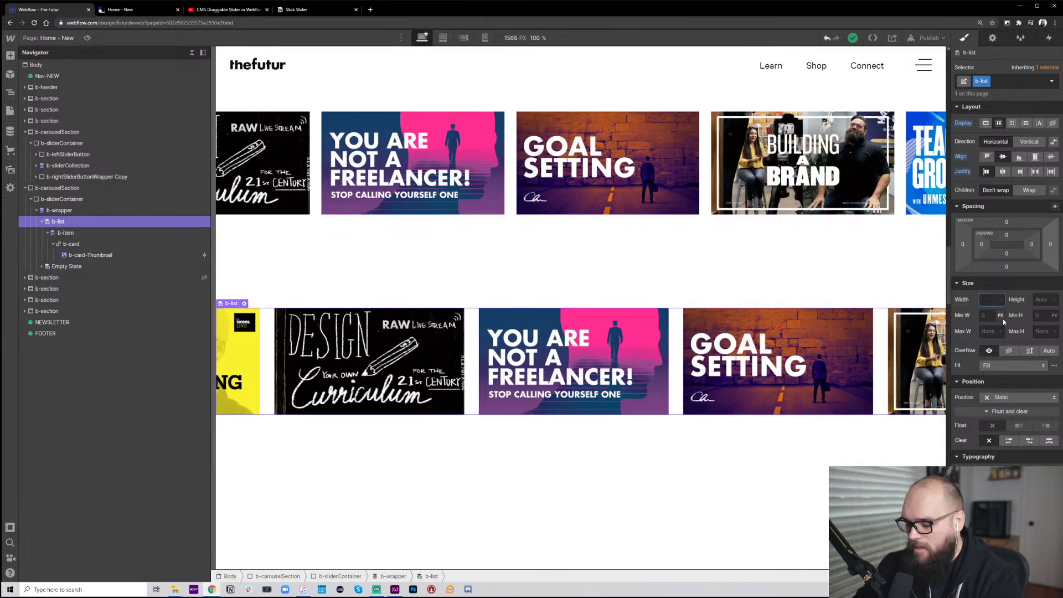
text(100%)
key(Return)
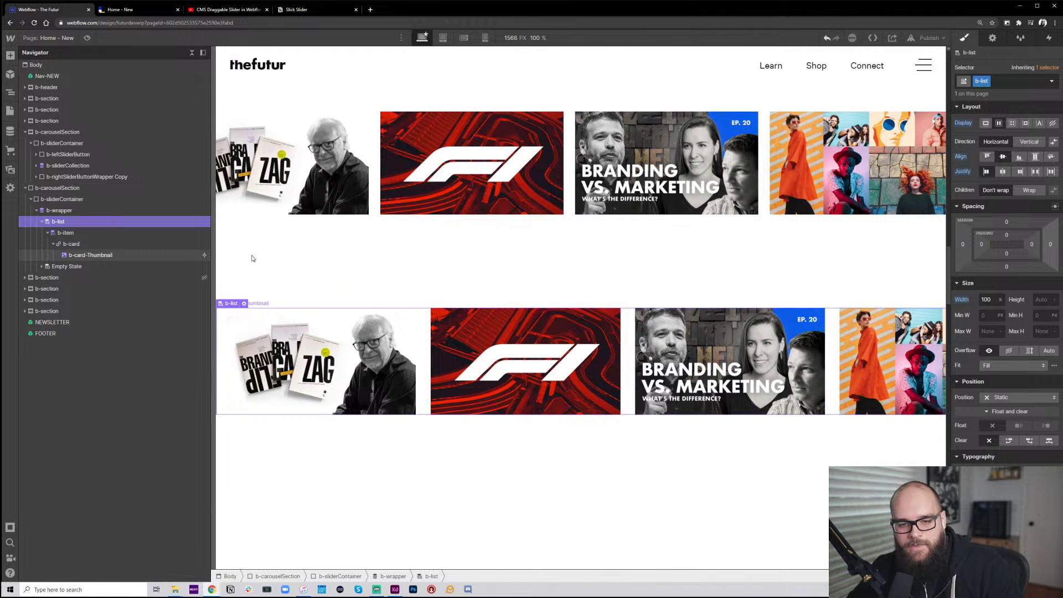
right_click(390, 262)
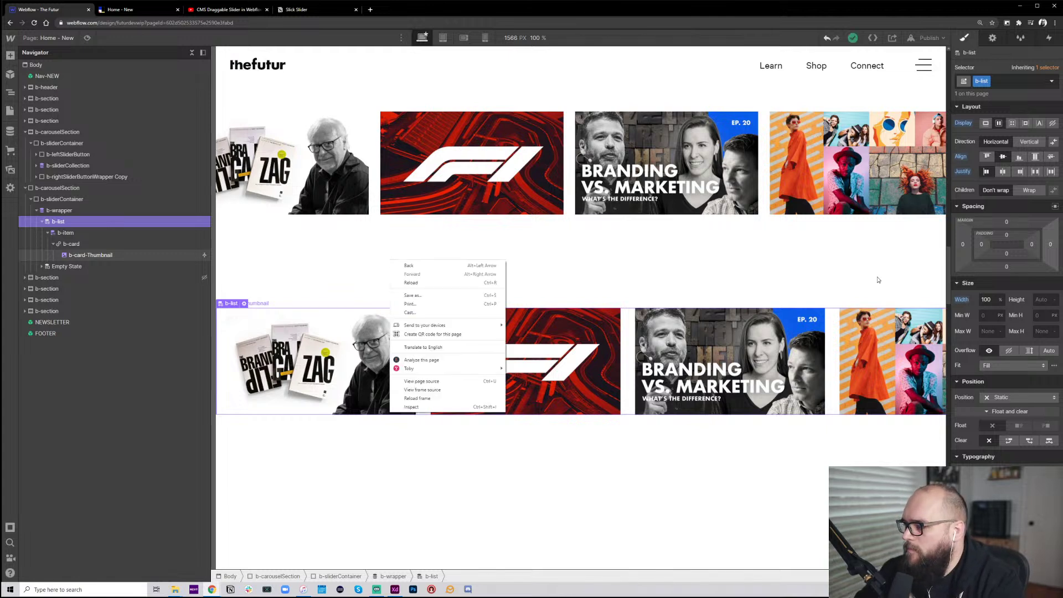
alt+click(961, 294)
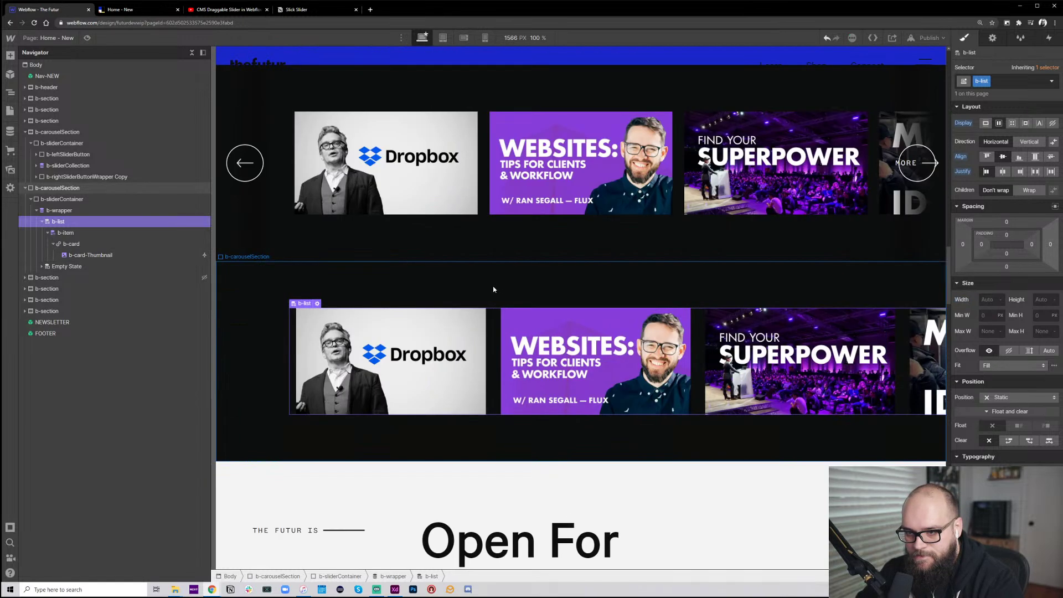
Set the position of b-sliderContainer in the lower carousel section to Relative
click(85, 198)
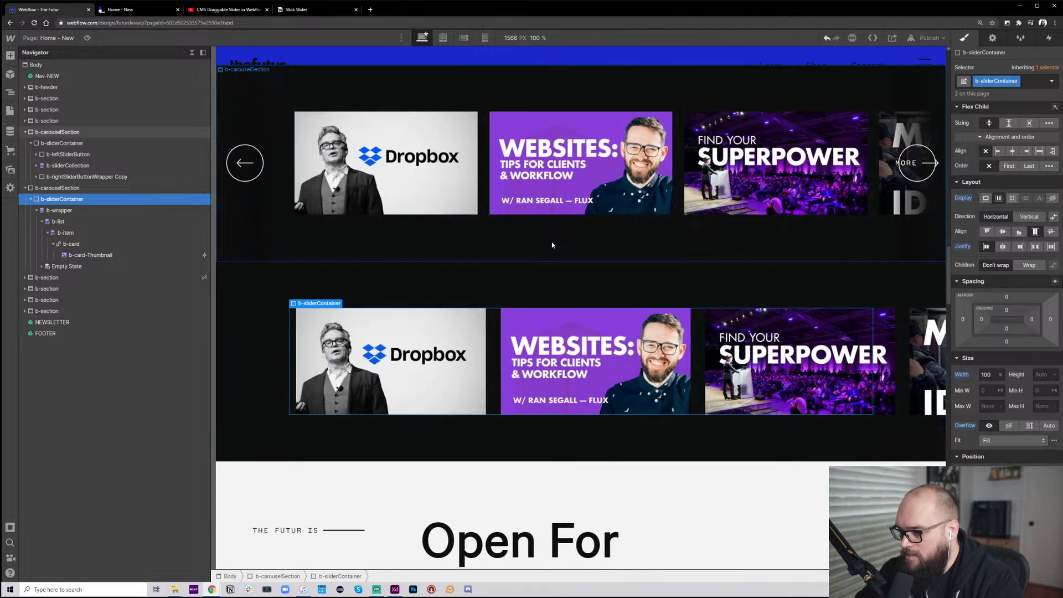
scroll(988, 375, down, 6)
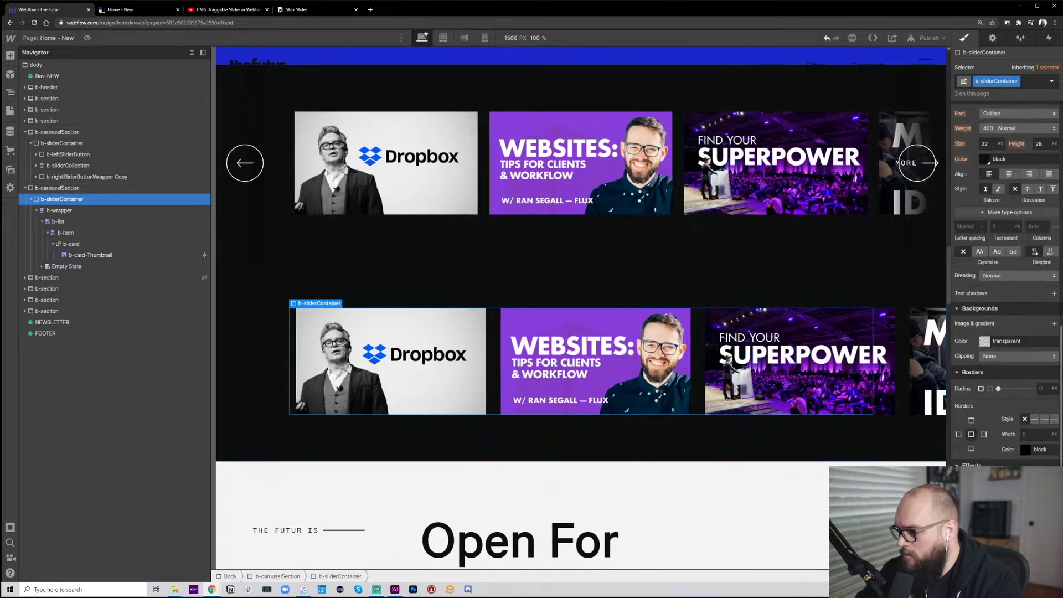
mouse_move(319, 302)
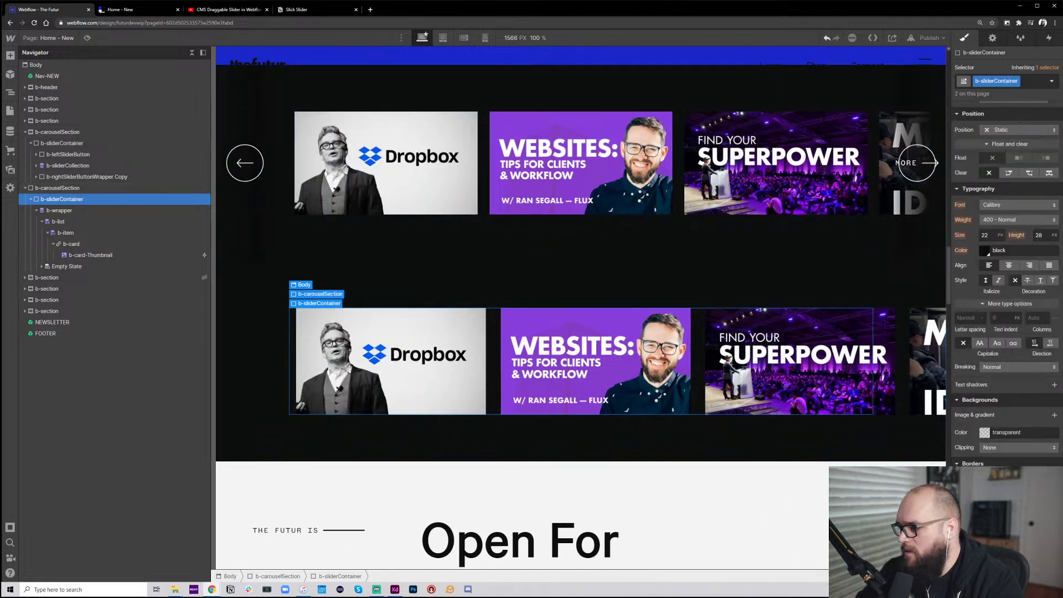
scroll(1035, 377, up, 2)
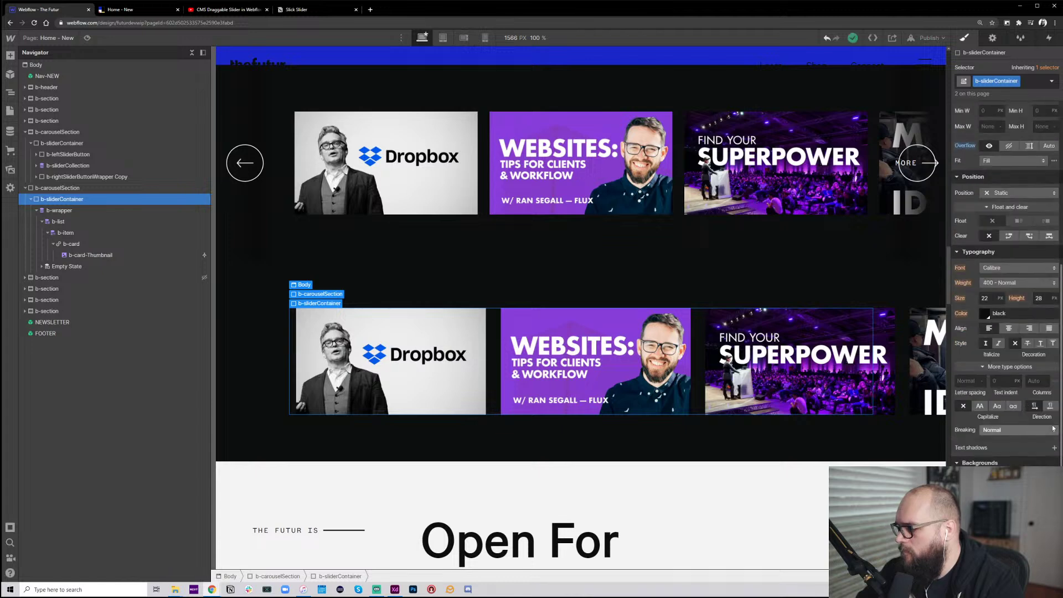
click(1030, 194)
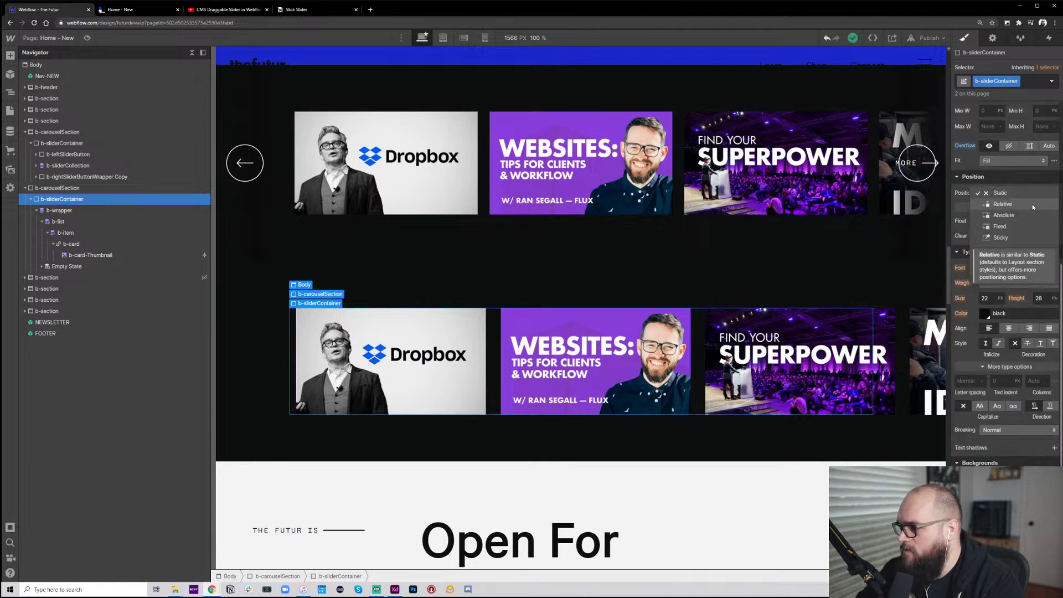
key(Return)
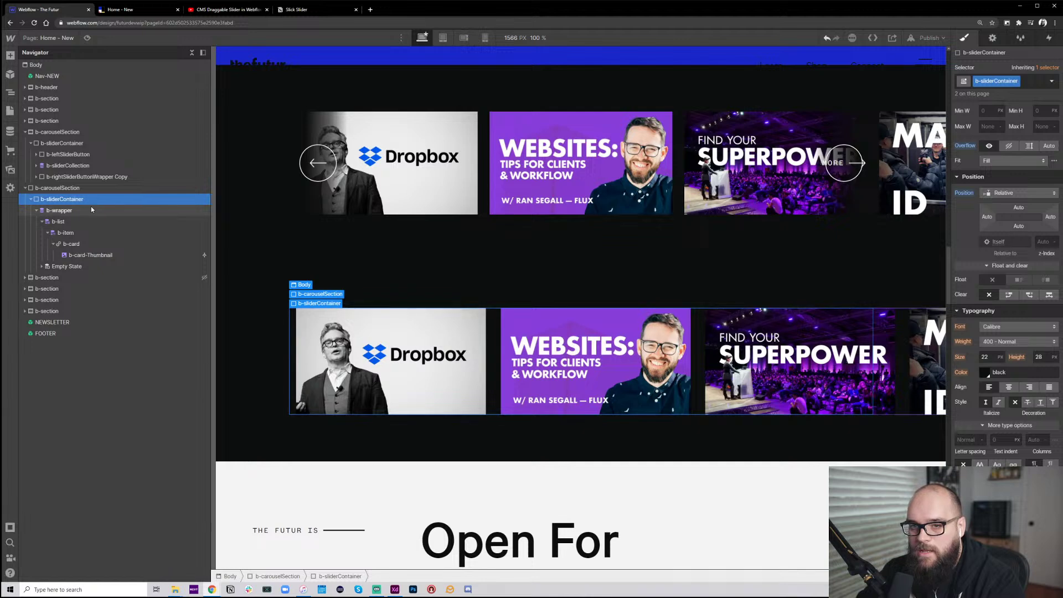
Set the position of b-list in the lower carousel section to Relative
click(59, 211)
scroll(514, 293, right, 5)
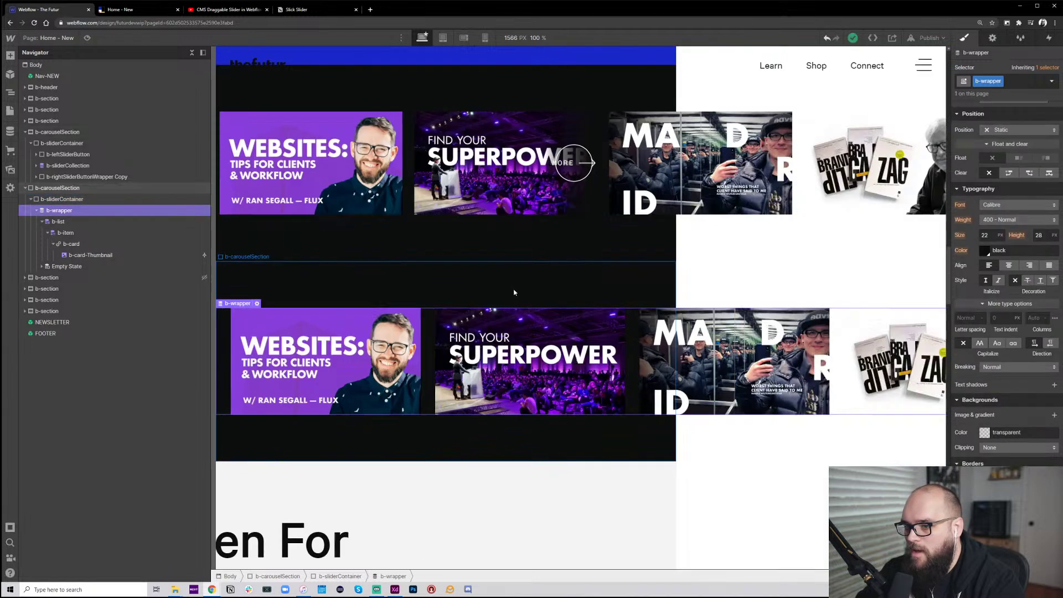
scroll(514, 292, left, 5)
scroll(514, 292, right, 6)
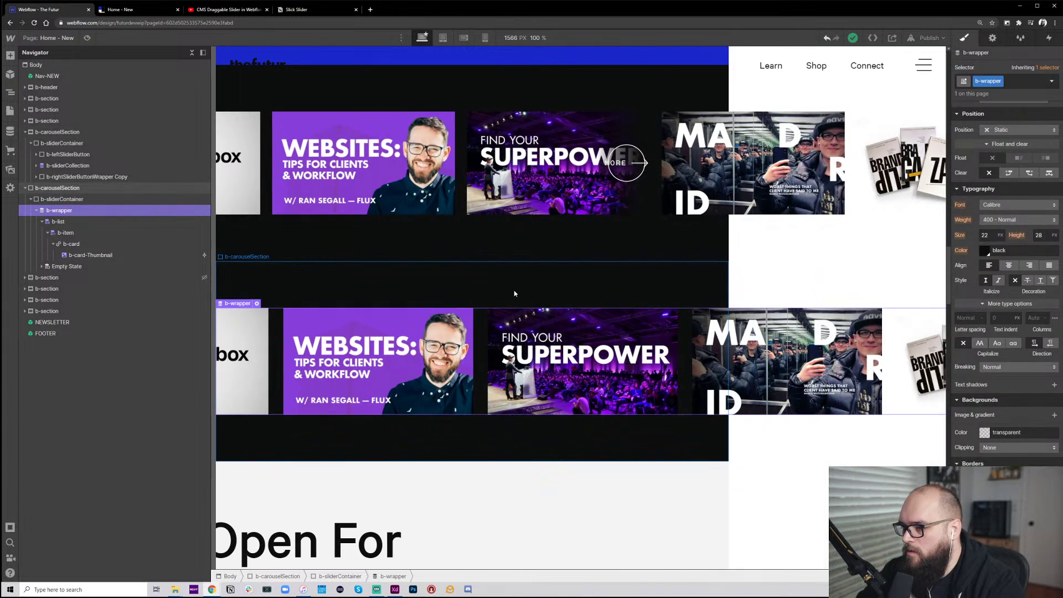
scroll(792, 262, right, 2)
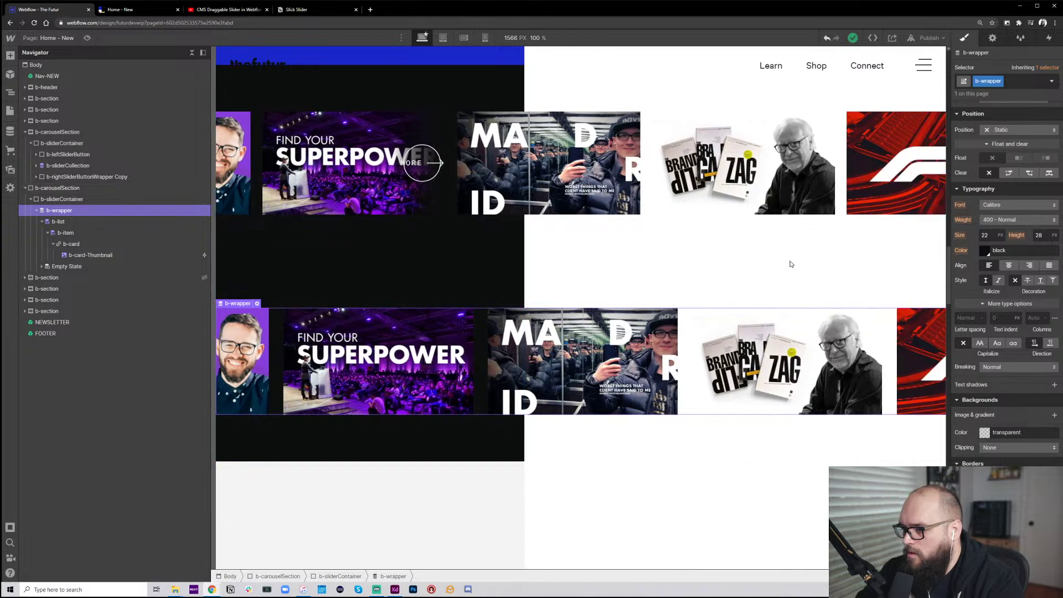
scroll(791, 268, left, 8)
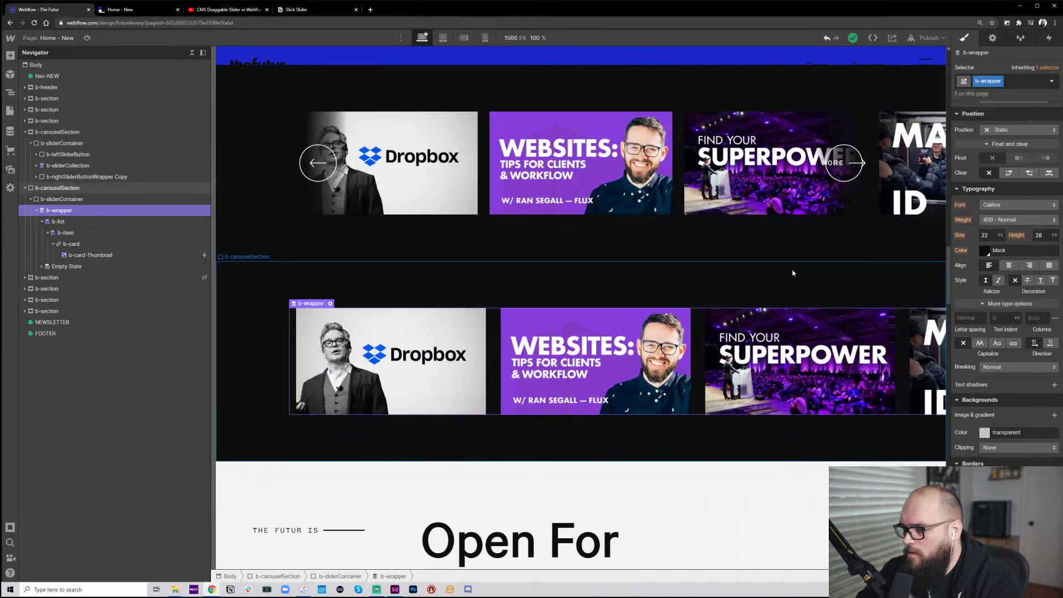
click(79, 221)
scroll(549, 278, right, 5)
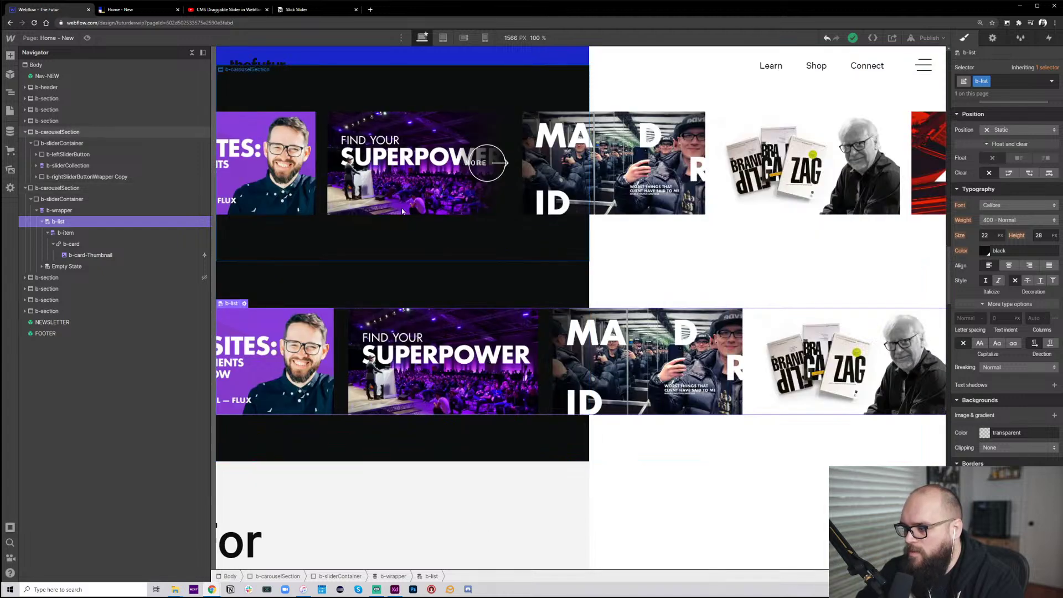
scroll(1007, 277, up, 3)
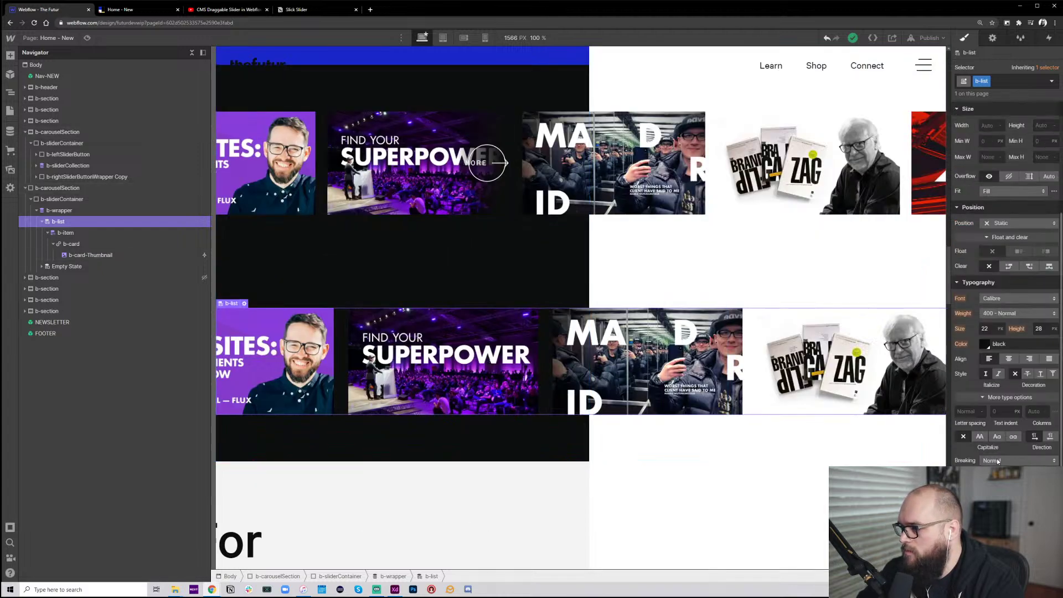
click(1019, 271)
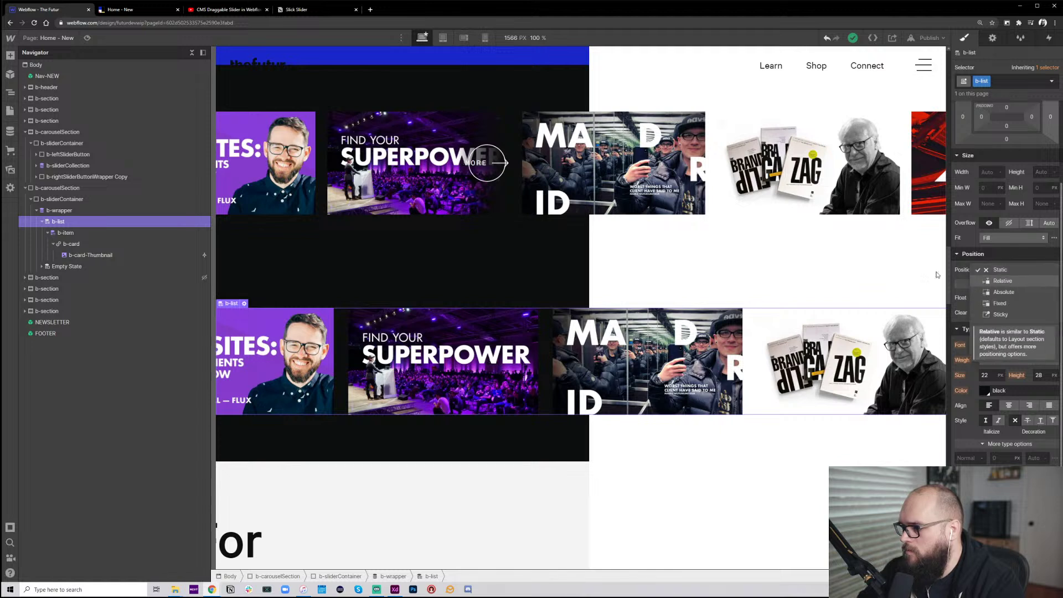
key(Return)
Select the parent b-wrapper of b-list and set its position to Relative
key(Up)
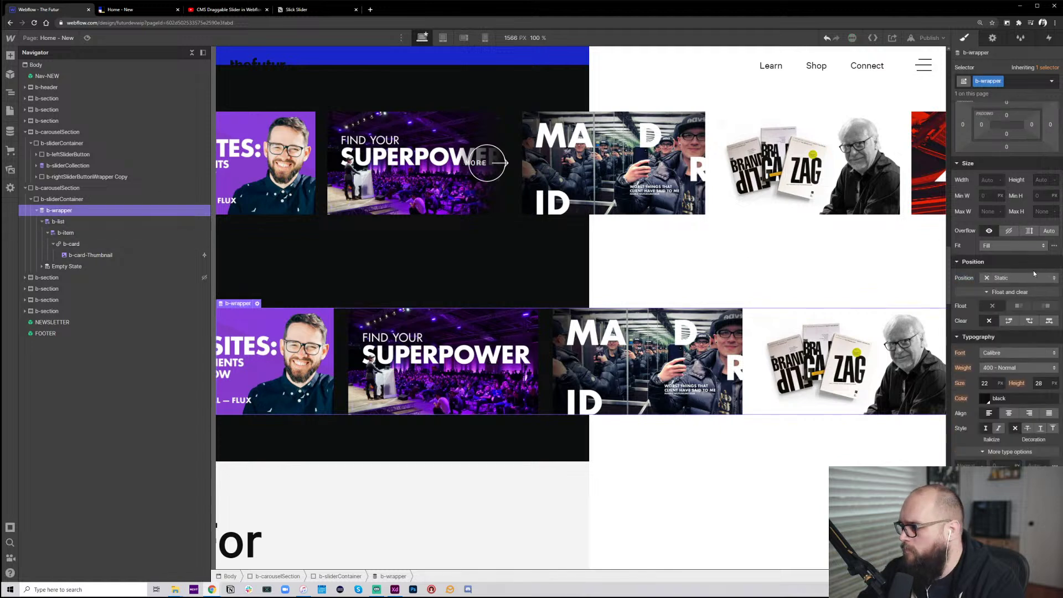
click(1027, 277)
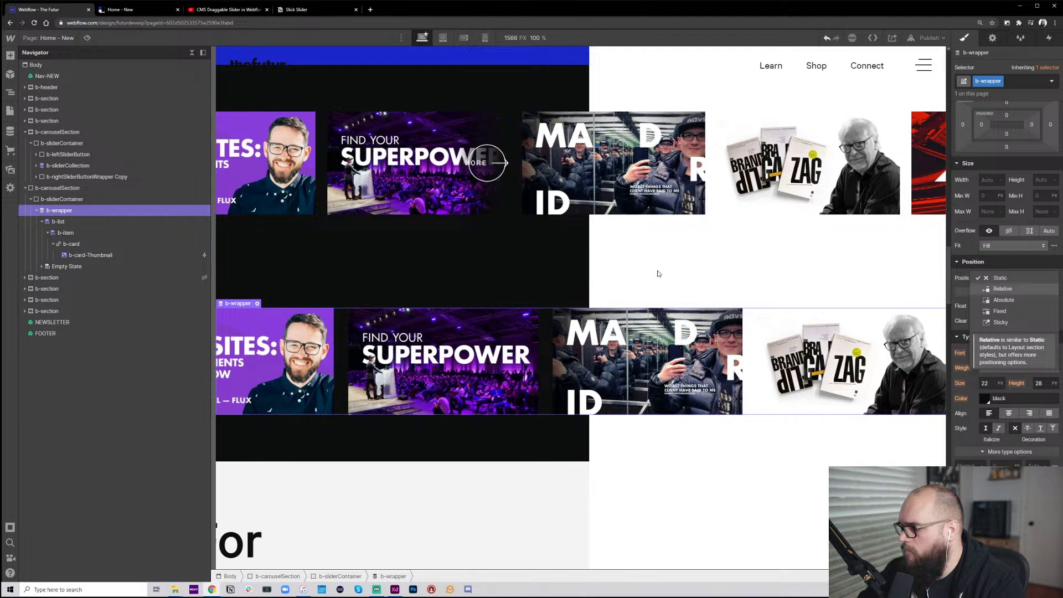
key(Return)
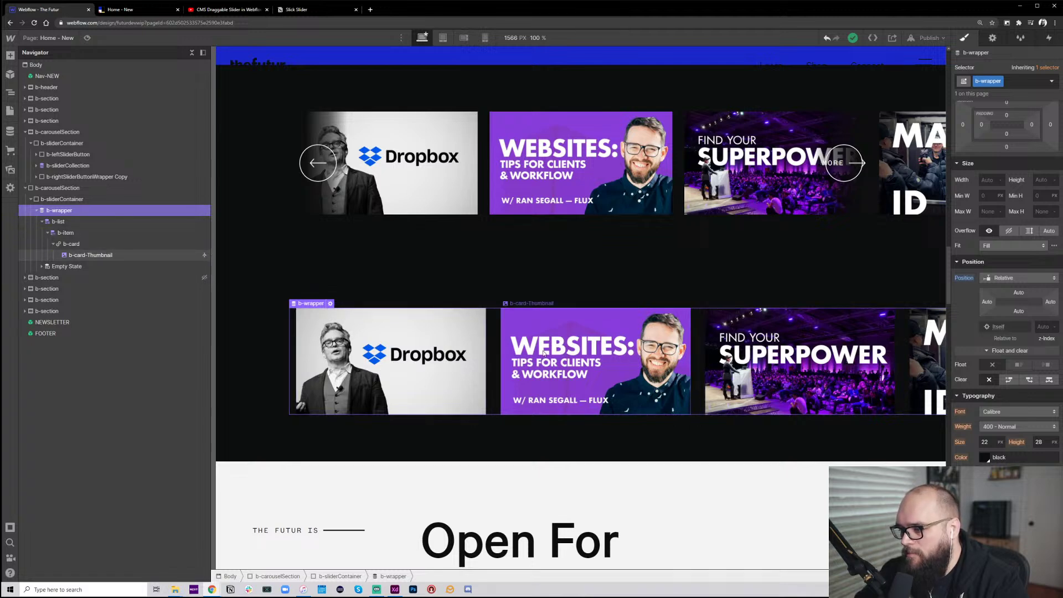
Delete the upper b-carouselSection that holds the old slider with the arrow buttons
scroll(519, 353, right, 5)
scroll(519, 354, right, 15)
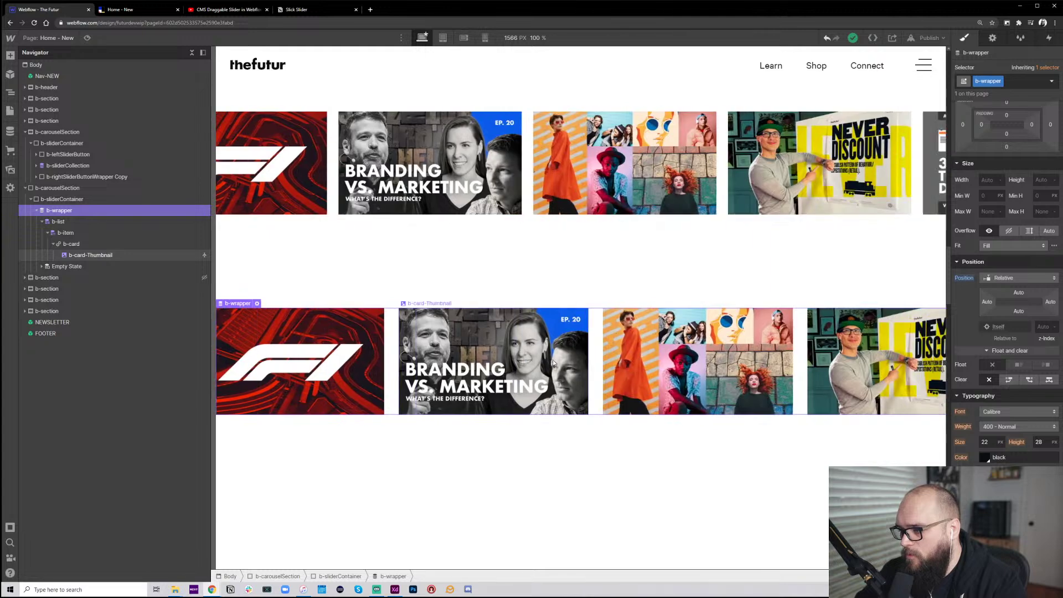
scroll(599, 372, right, 15)
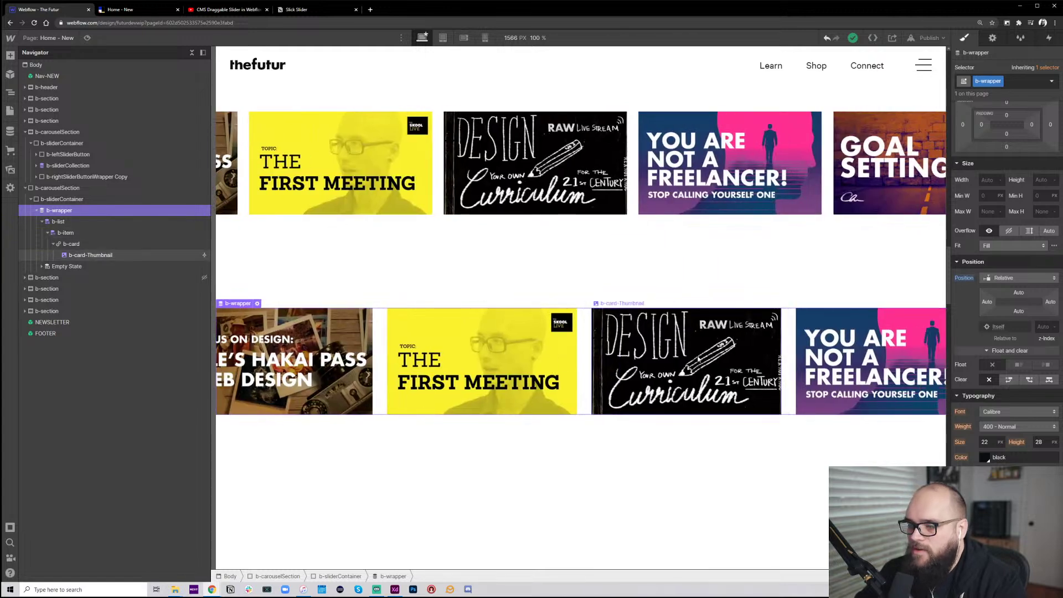
scroll(699, 359, right, 10)
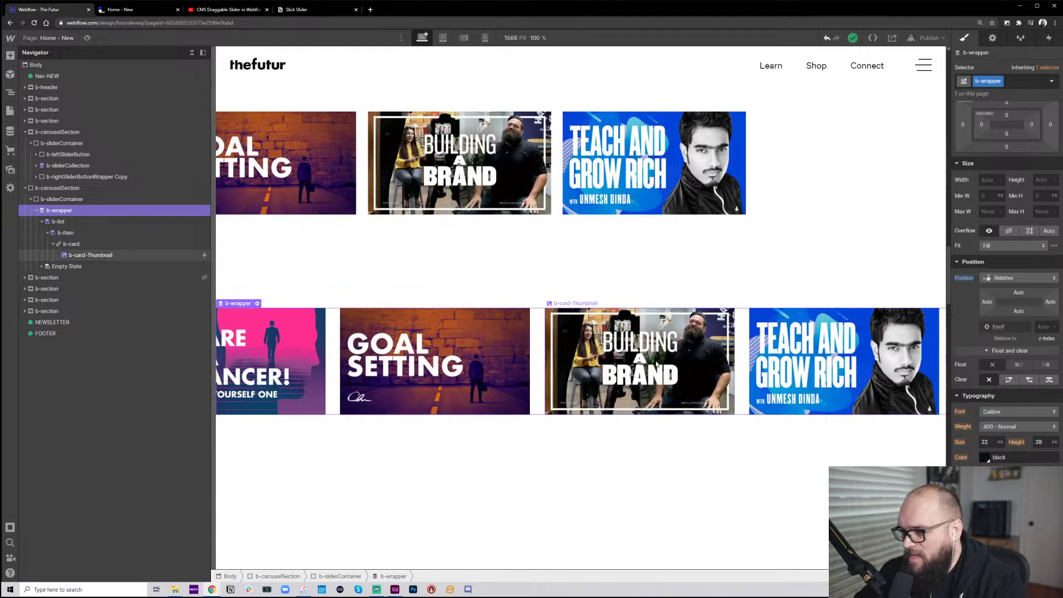
scroll(657, 363, left, 15)
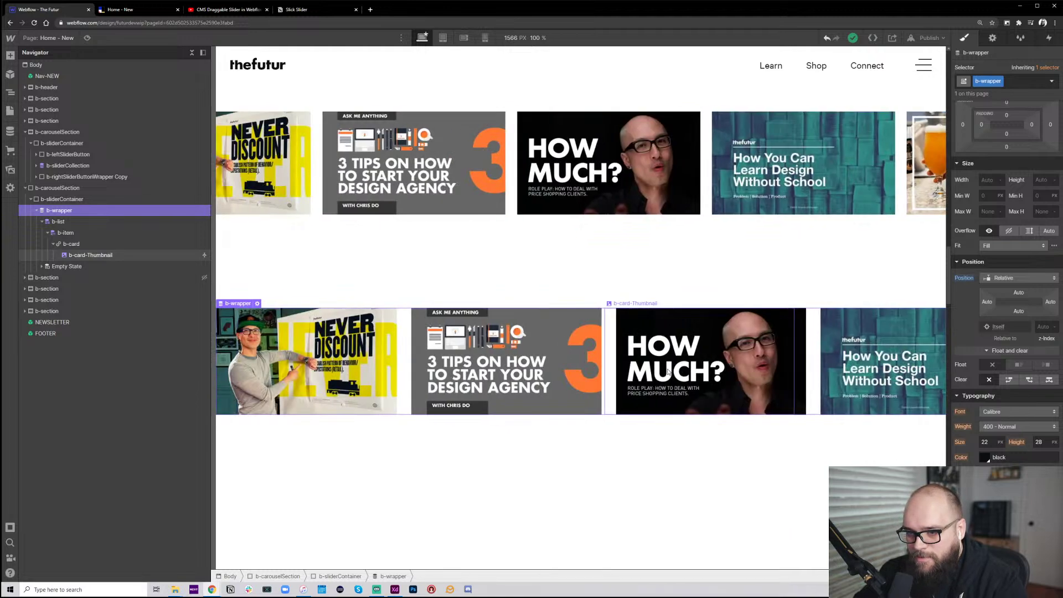
scroll(667, 366, left, 15)
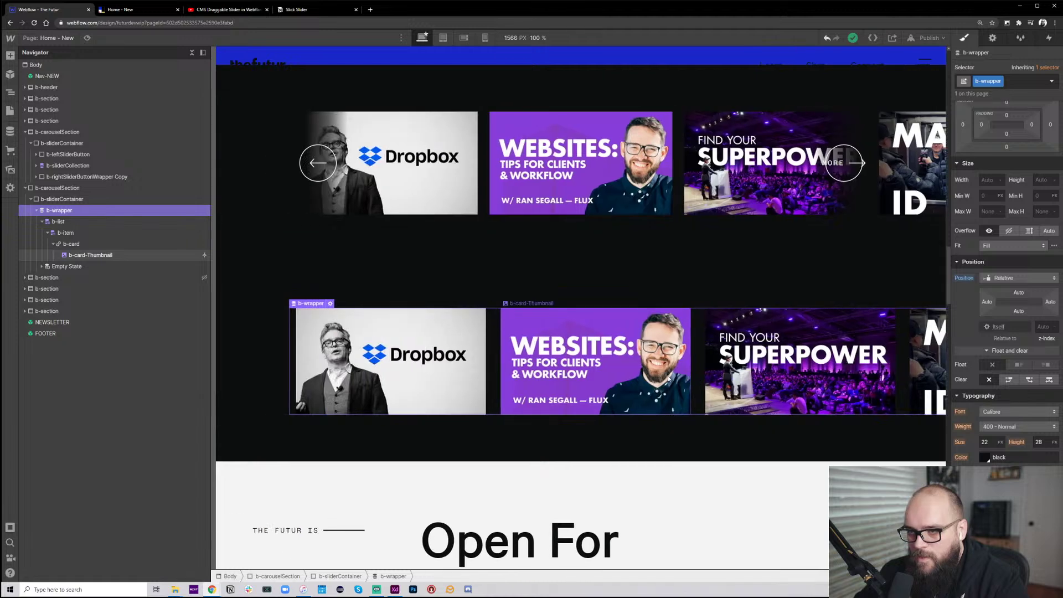
click(281, 98)
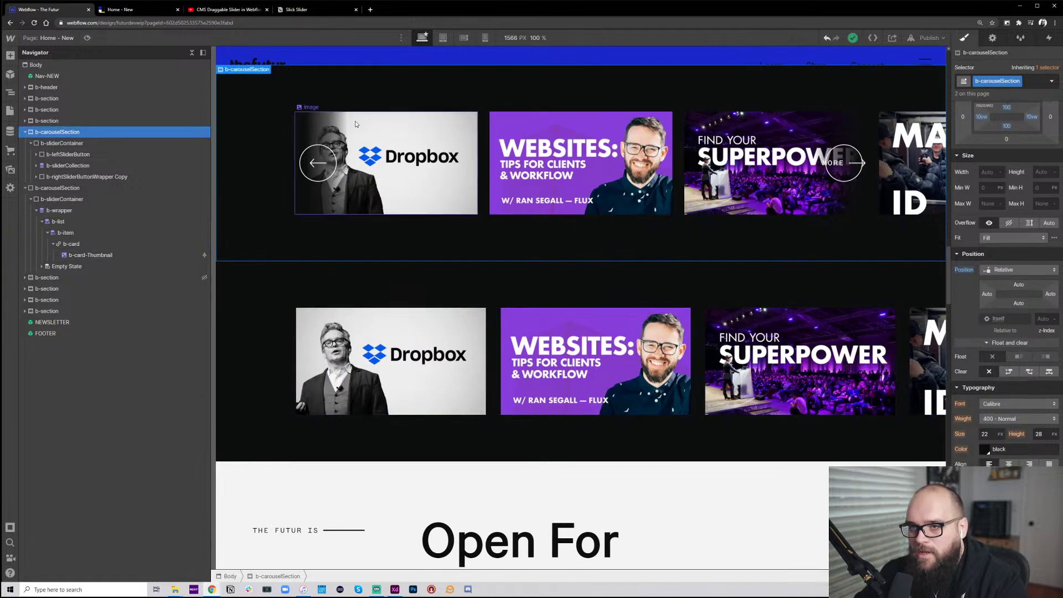
key(Delete)
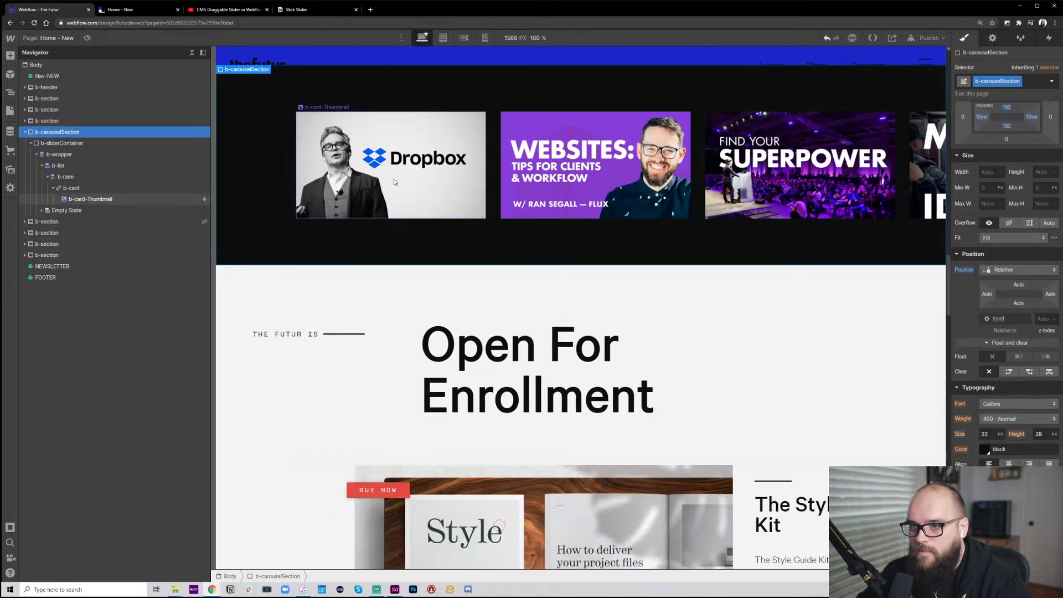
Set the remaining b-carouselSection's width to 100% and its overflow to hidden
scroll(527, 284, up, 4)
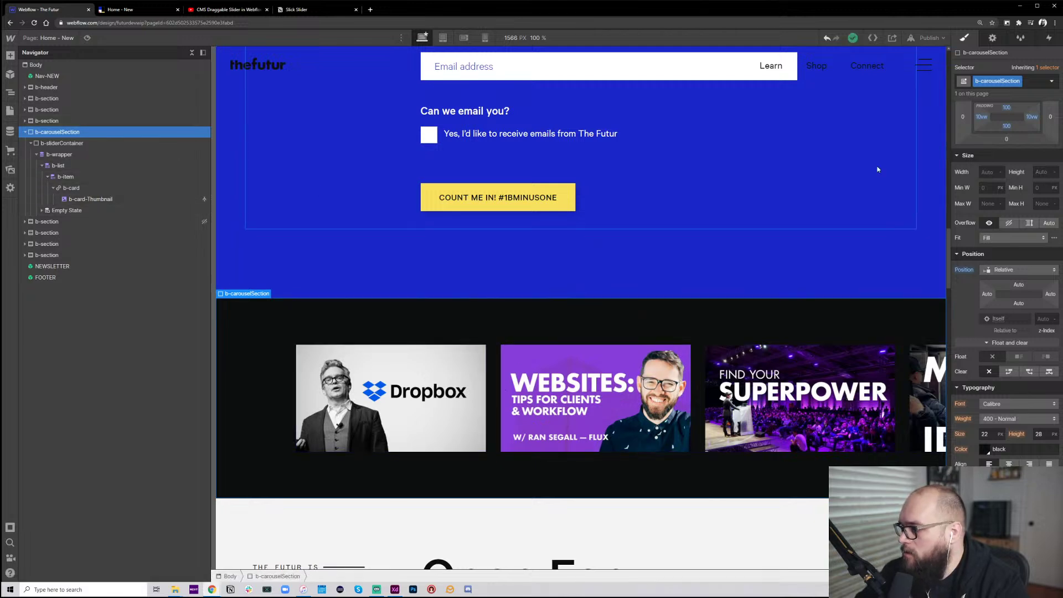
scroll(995, 235, up, 3)
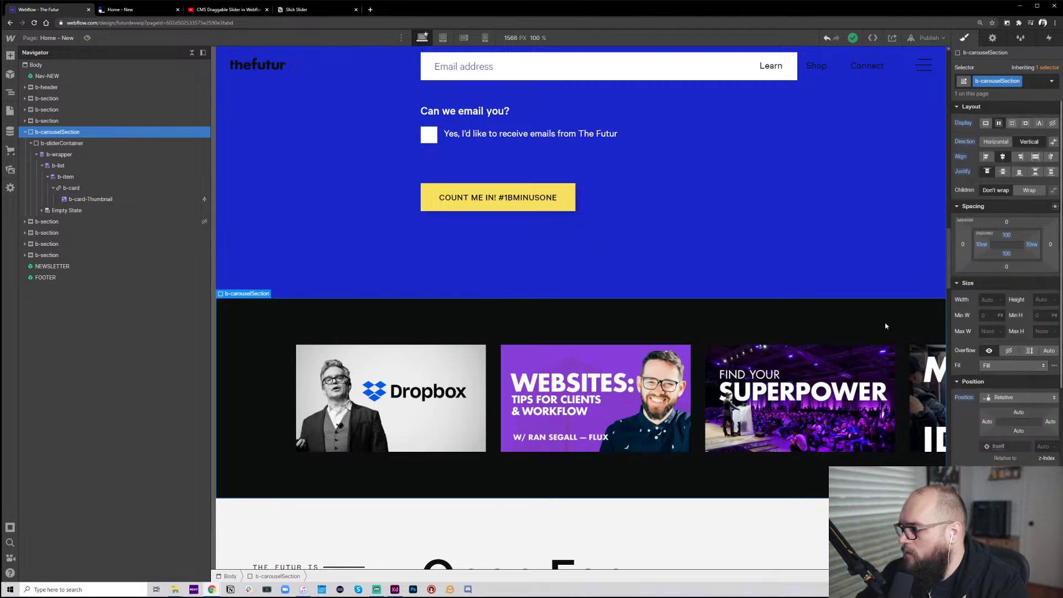
click(989, 301)
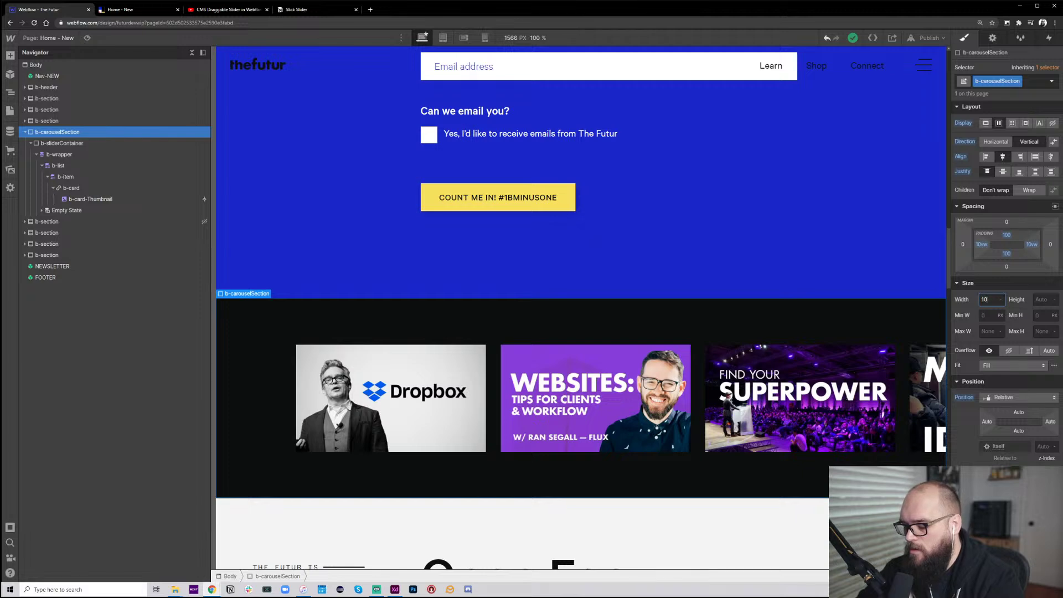
text(100%)
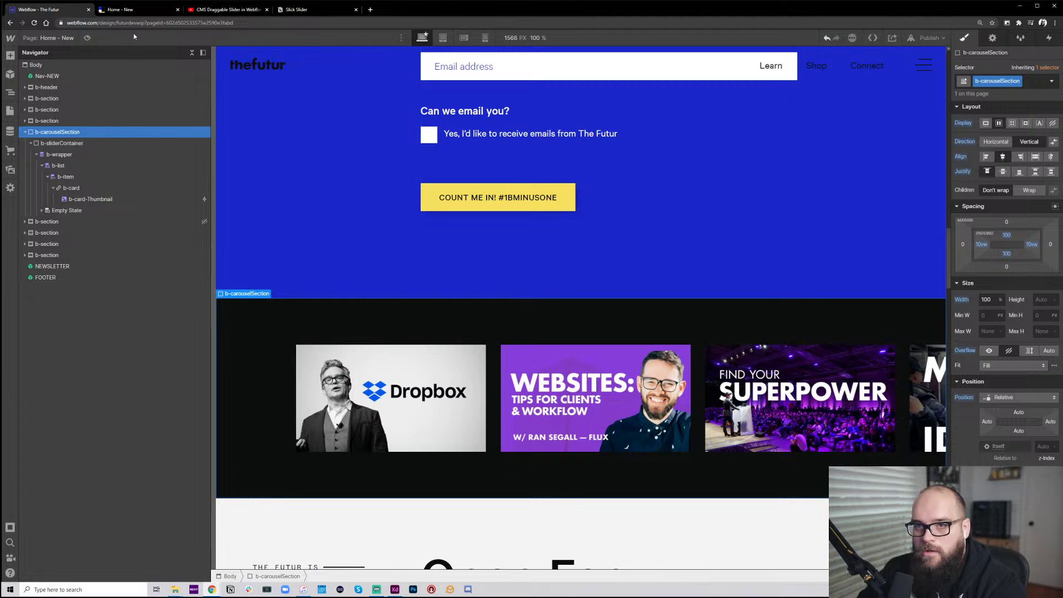
Publish the site to the futurdevwip.webflow.io domain only
click(930, 39)
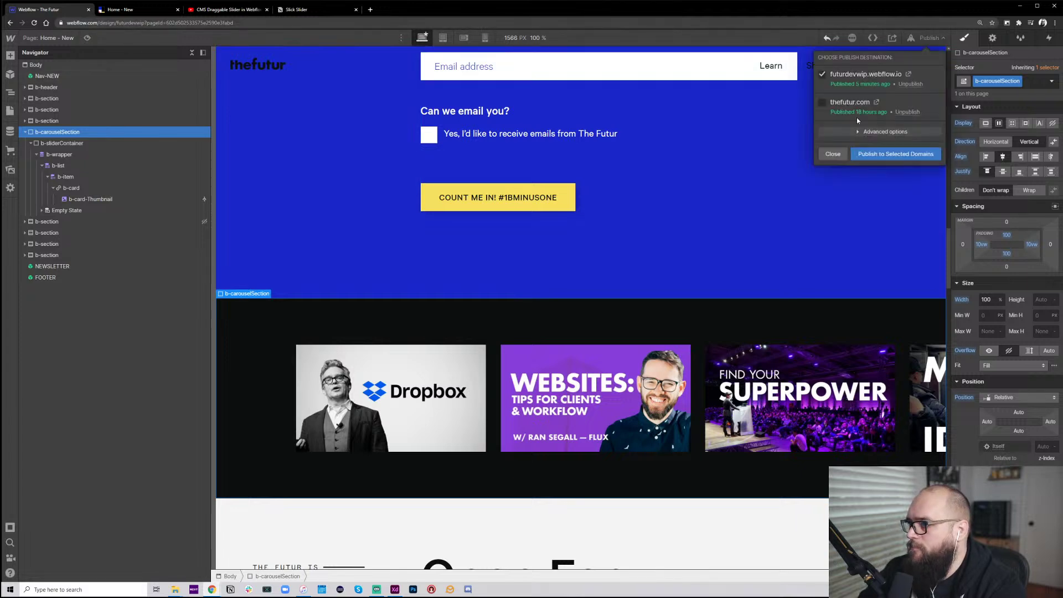
click(896, 154)
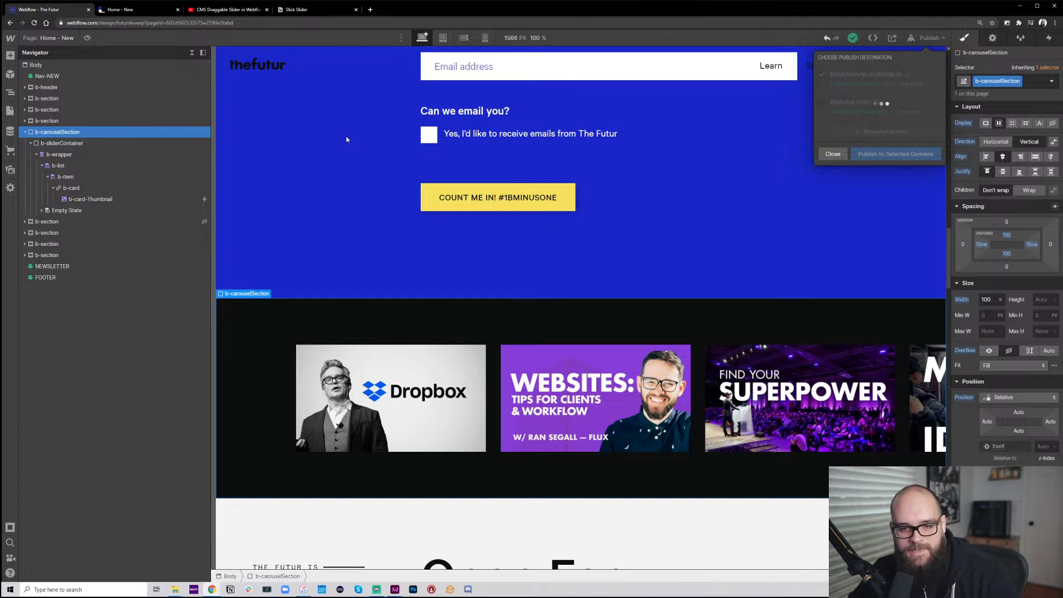
Reopen the publish destinations and keep waiting for the unresponsive page until publishing to futurdevwip.webflow.io finishes
right_click(494, 117)
click(374, 227)
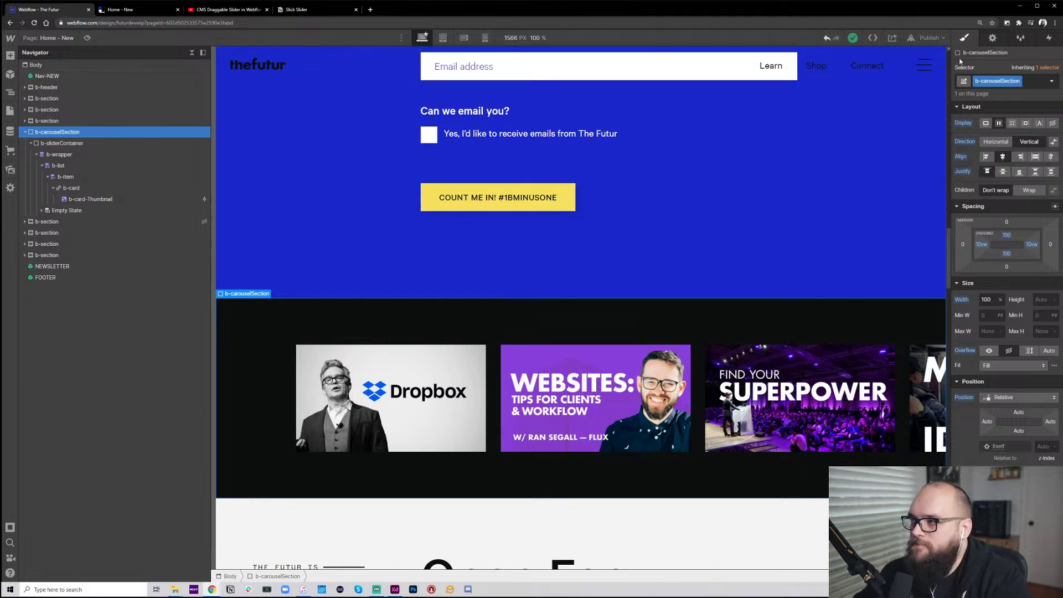
click(941, 38)
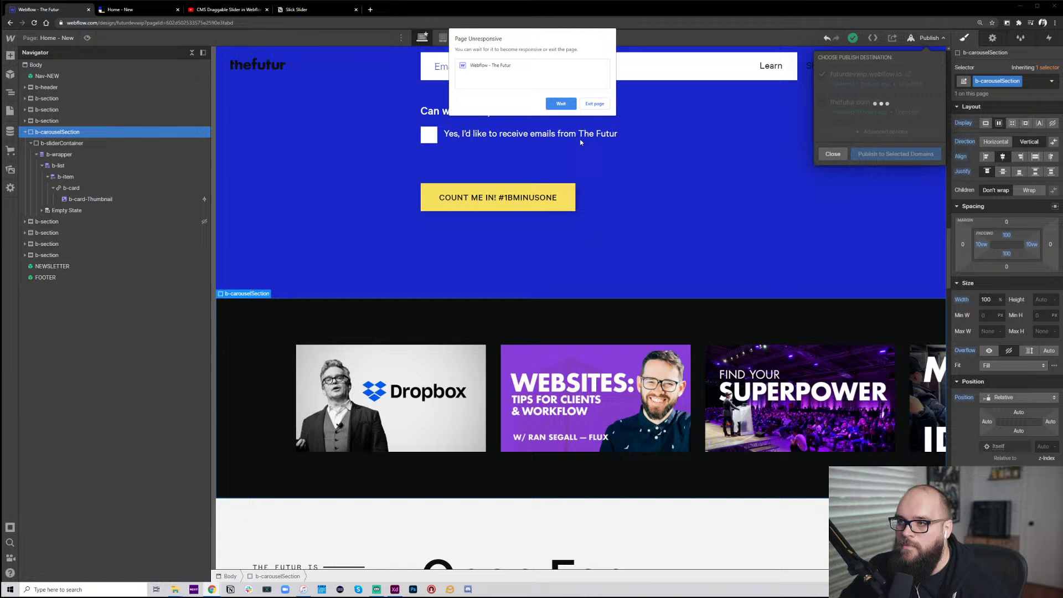
click(570, 102)
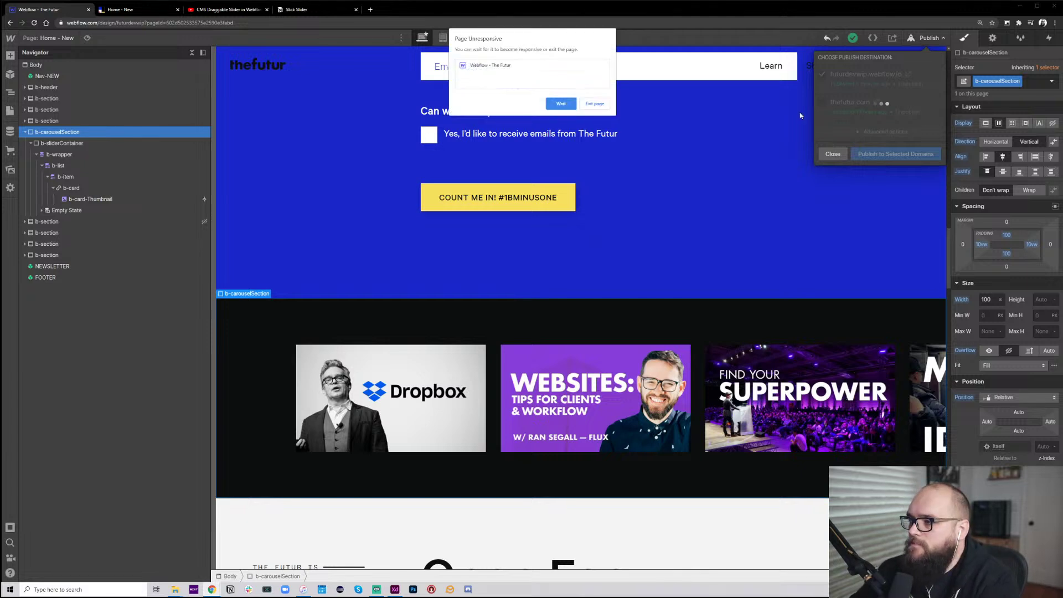
click(561, 104)
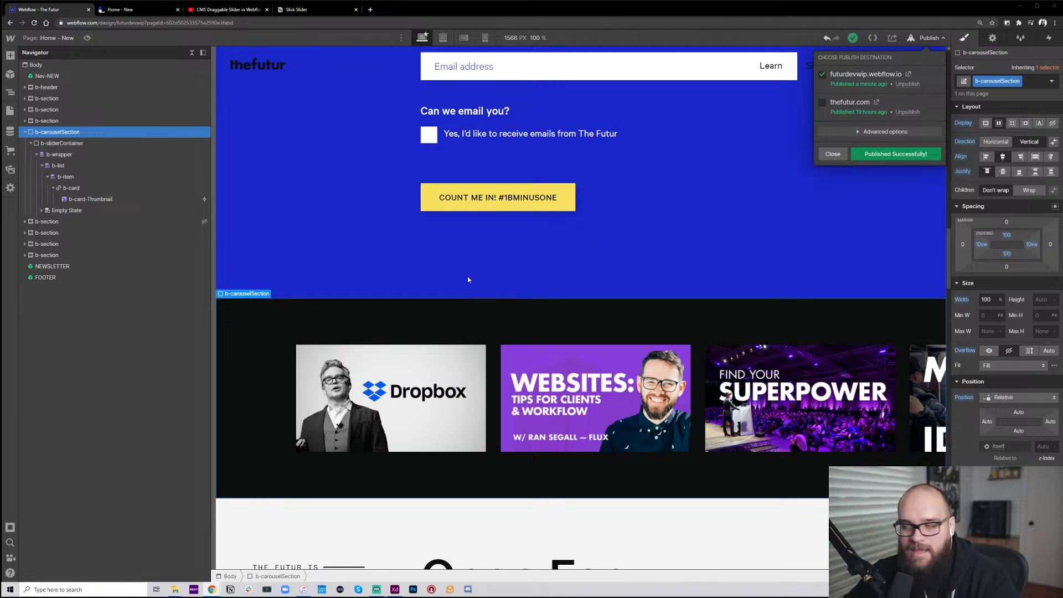
Reload the published Home - New page and inspect the first carousel slide's b-item element and its styles
click(150, 9)
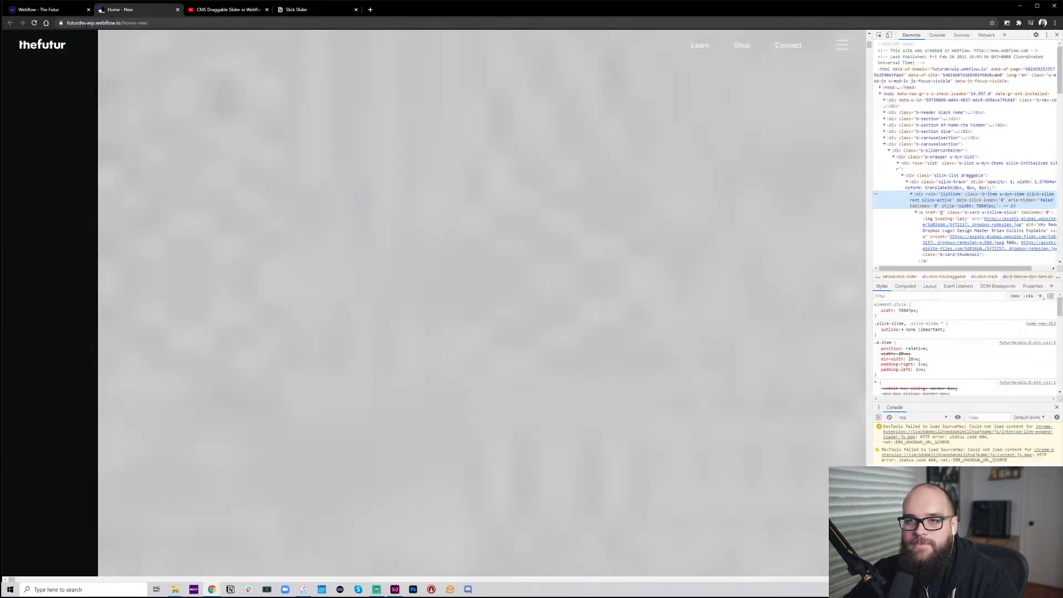
click(33, 24)
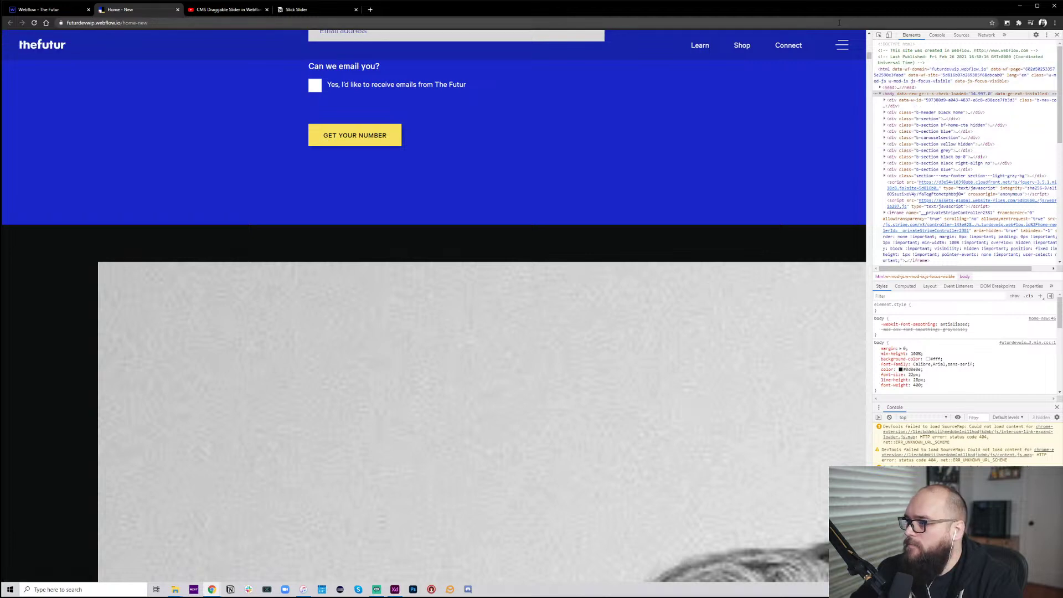
click(879, 35)
click(583, 368)
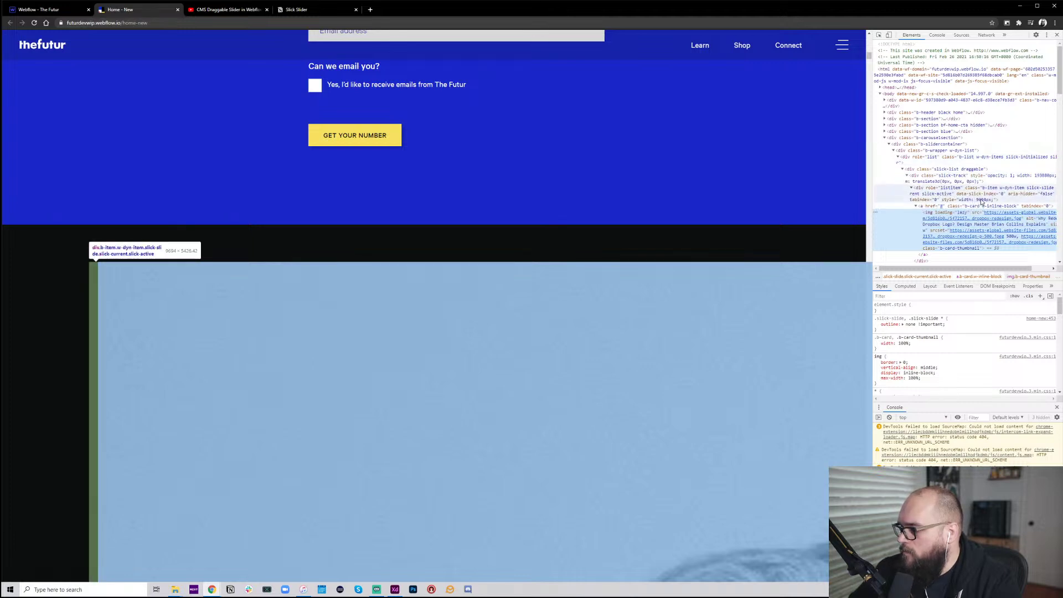
click(982, 190)
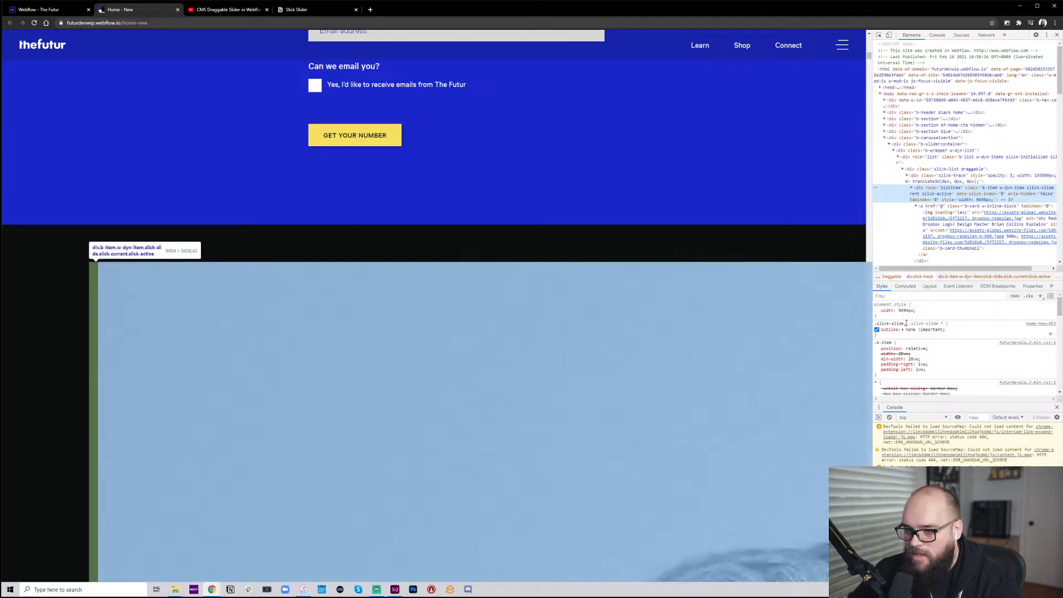
Examine the size and stacking of the carousel slides down the published page
scroll(487, 360, down, 3)
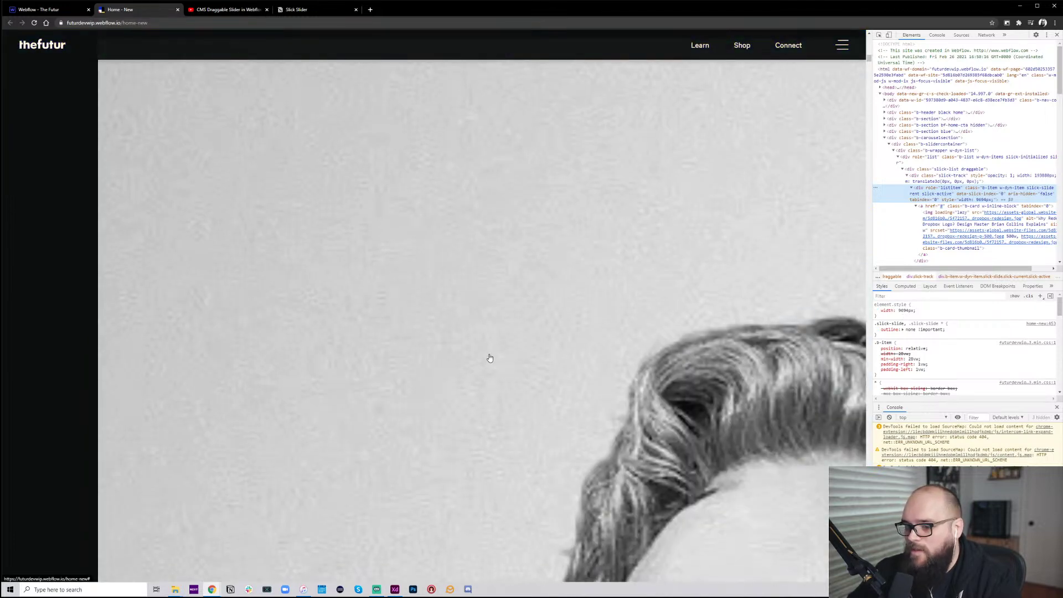
scroll(496, 355, down, 4)
scroll(495, 355, down, 15)
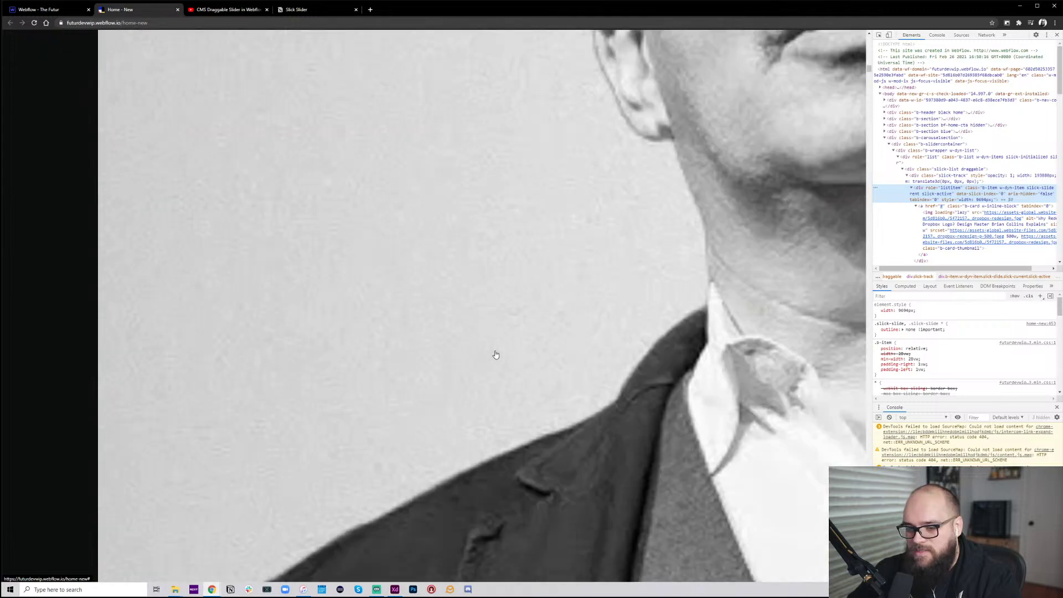
scroll(496, 354, down, 10)
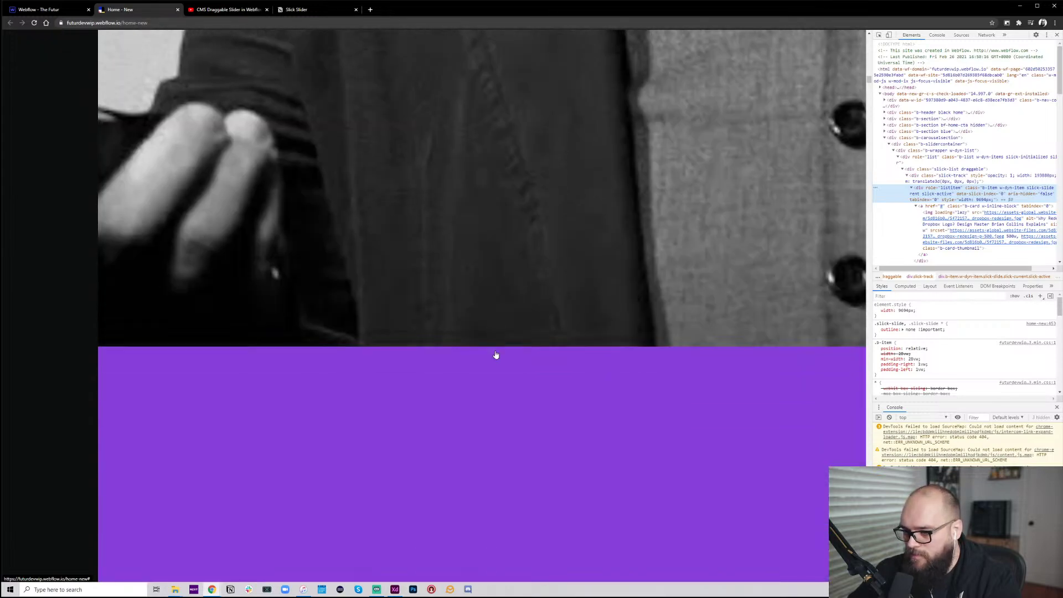
scroll(496, 355, down, 15)
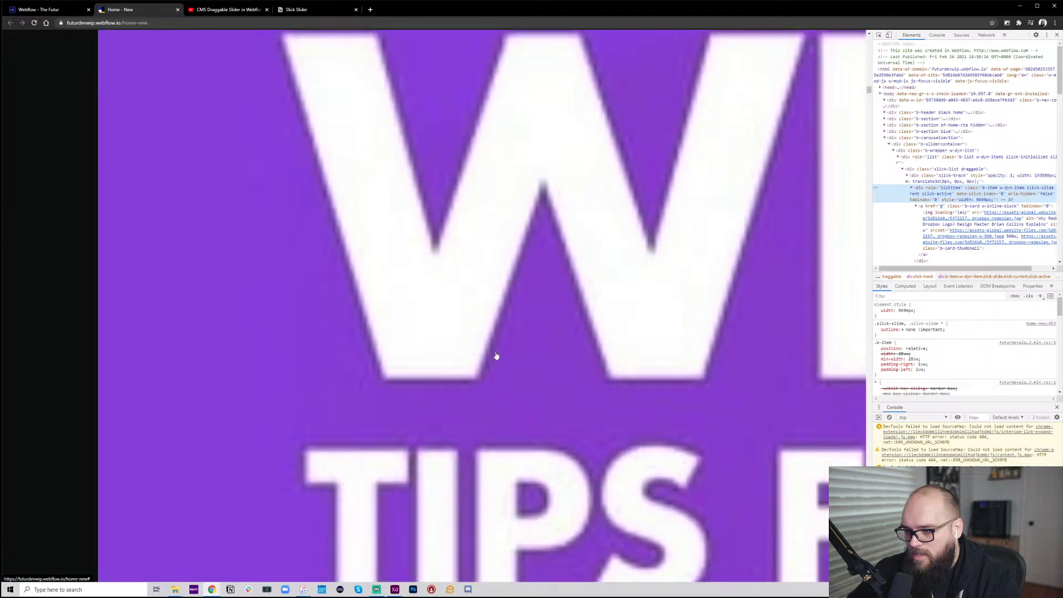
scroll(497, 356, down, 10)
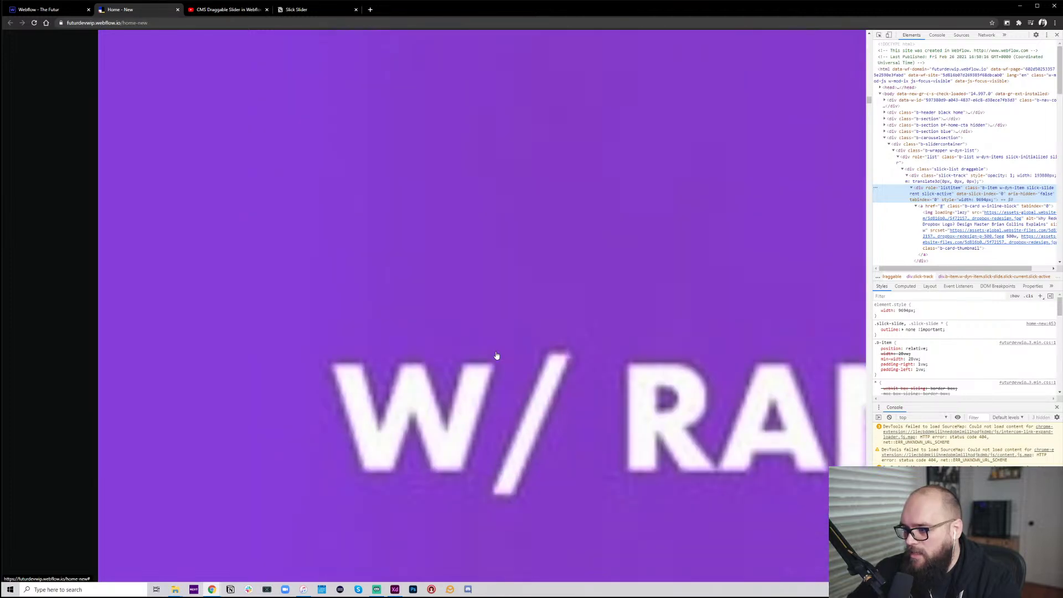
scroll(497, 355, down, 5)
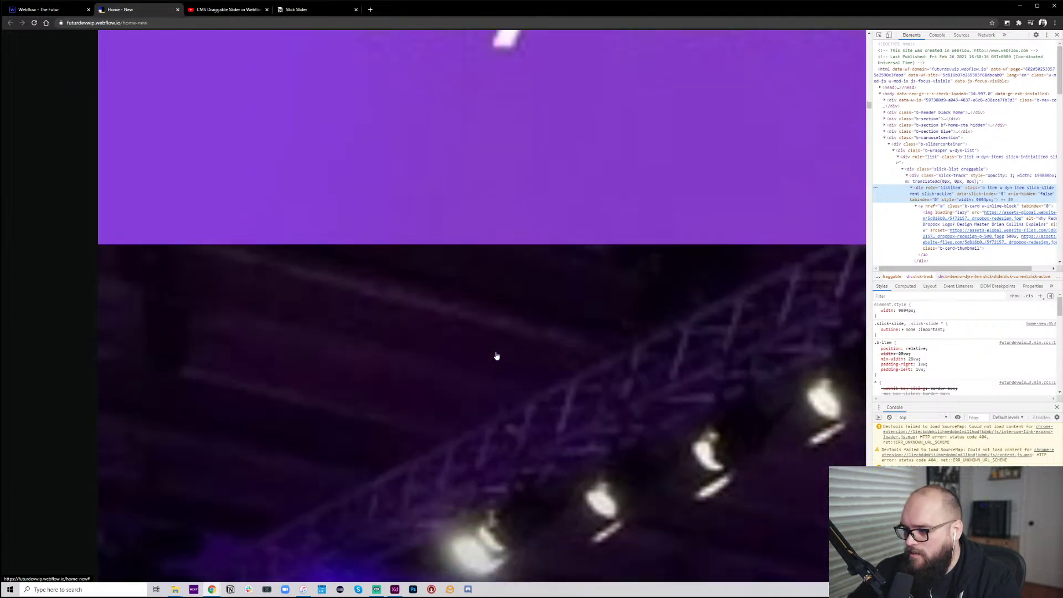
scroll(497, 355, down, 3)
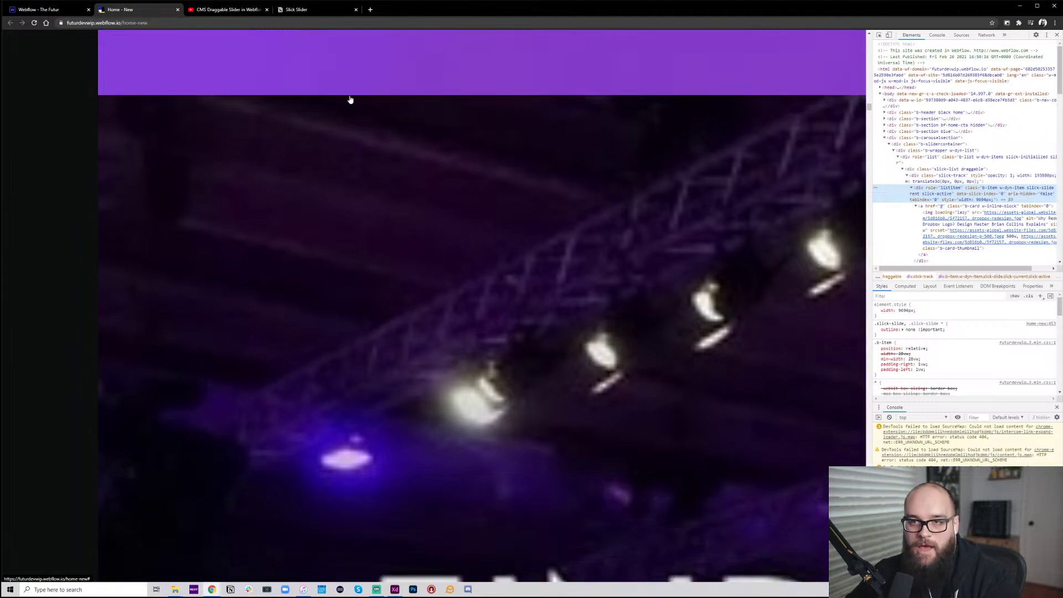
scroll(523, 299, up, 15)
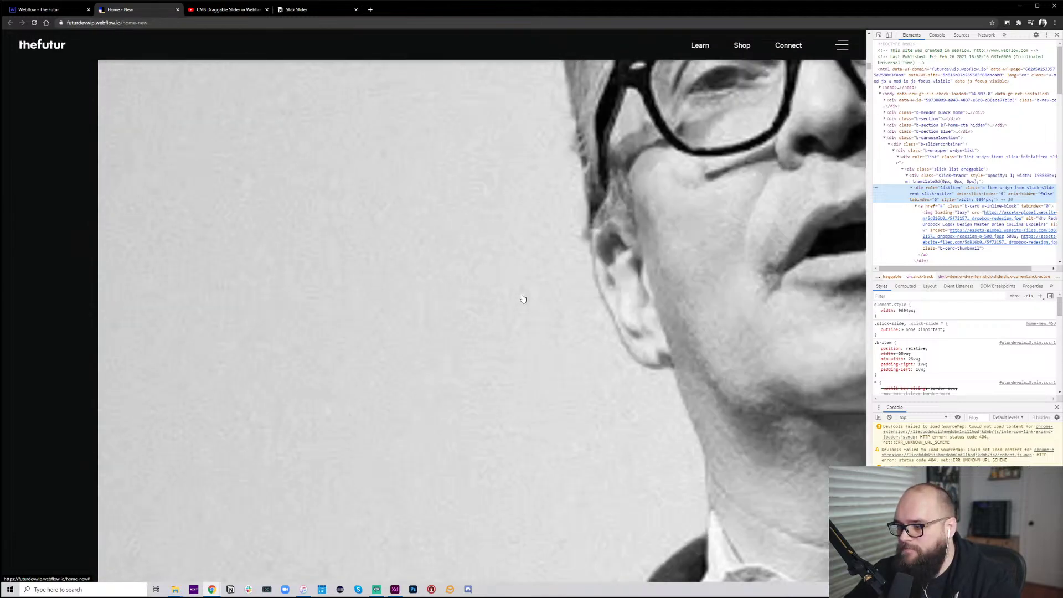
scroll(523, 298, up, 5)
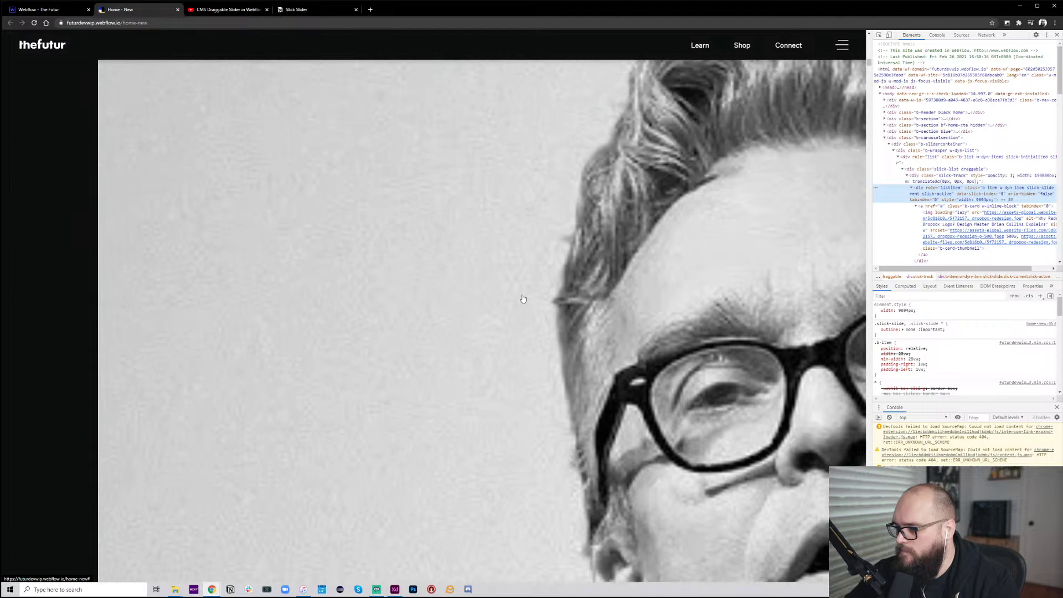
scroll(523, 298, up, 4)
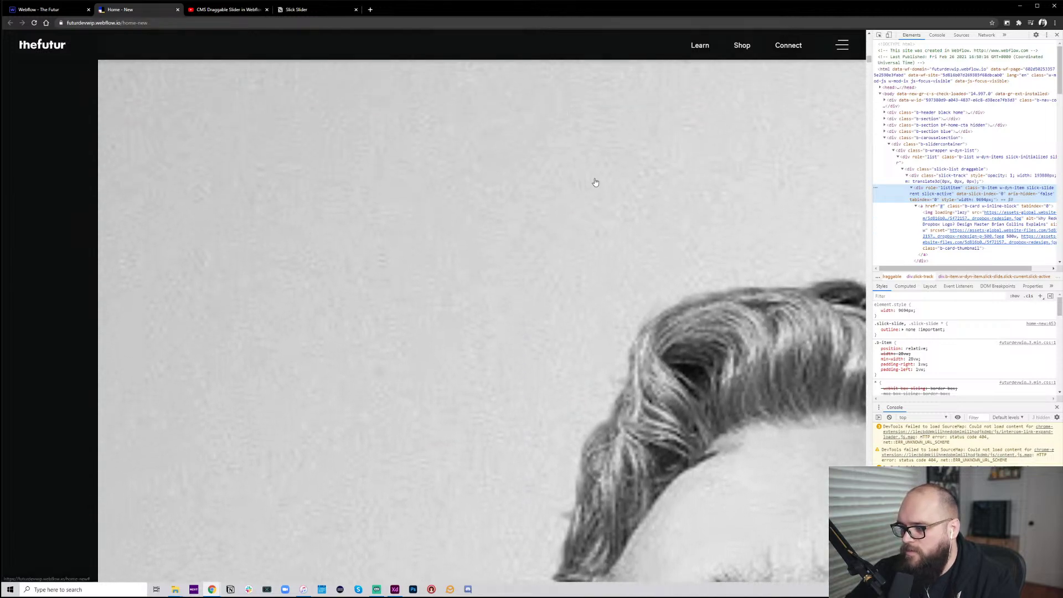
Check the published carousel's slide size at two narrower browser window widths, reloading after each resize, and restore the full window
click(54, 11)
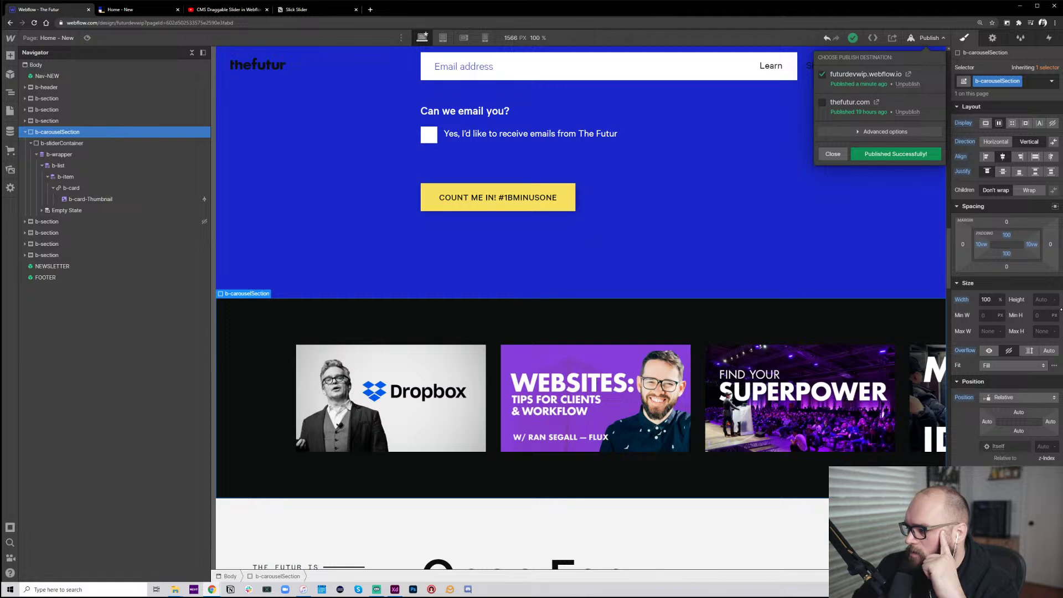
drag(1061, 309, 811, 307)
click(145, 9)
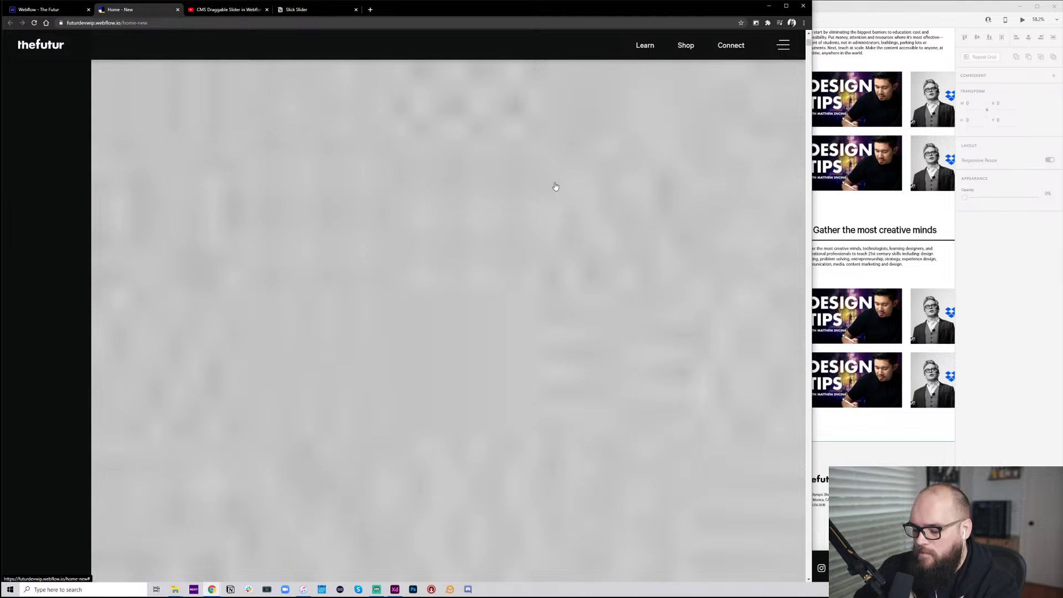
key(ctrl+minus)
key(ctrl+minus)
key(ctrl+0)
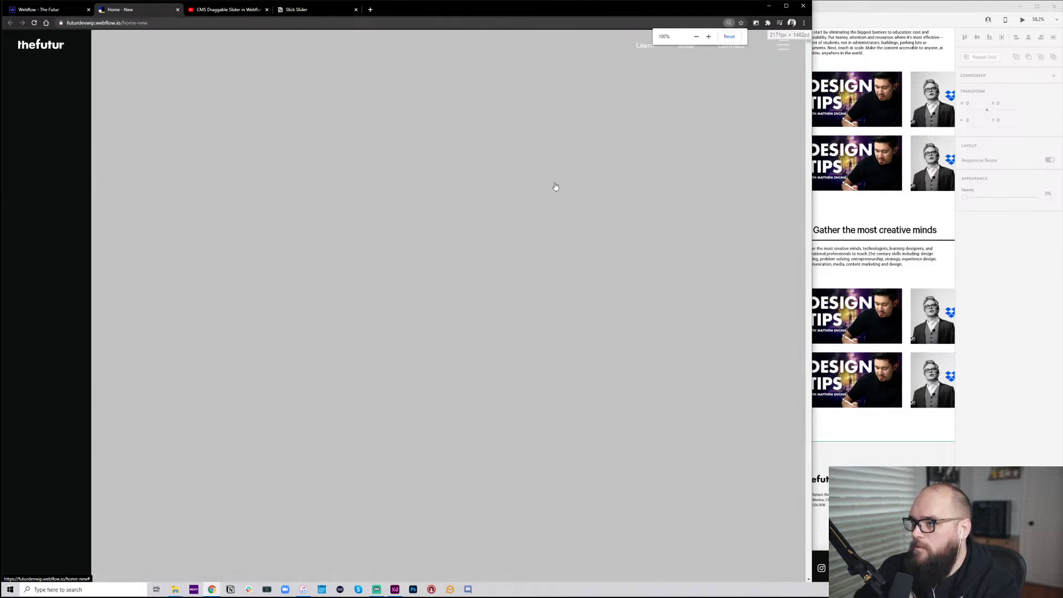
click(33, 23)
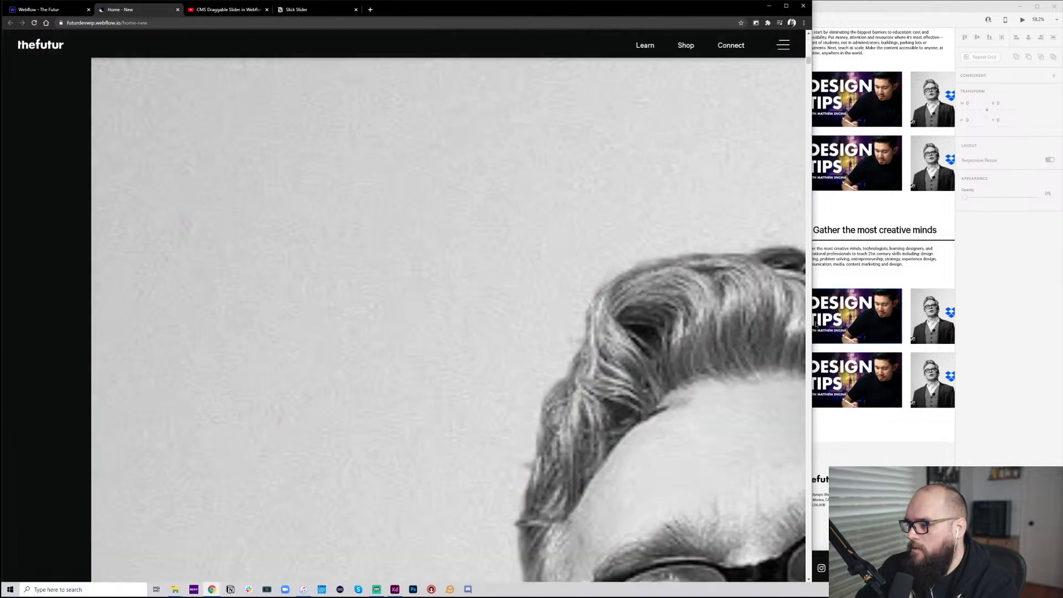
drag(810, 323, 765, 323)
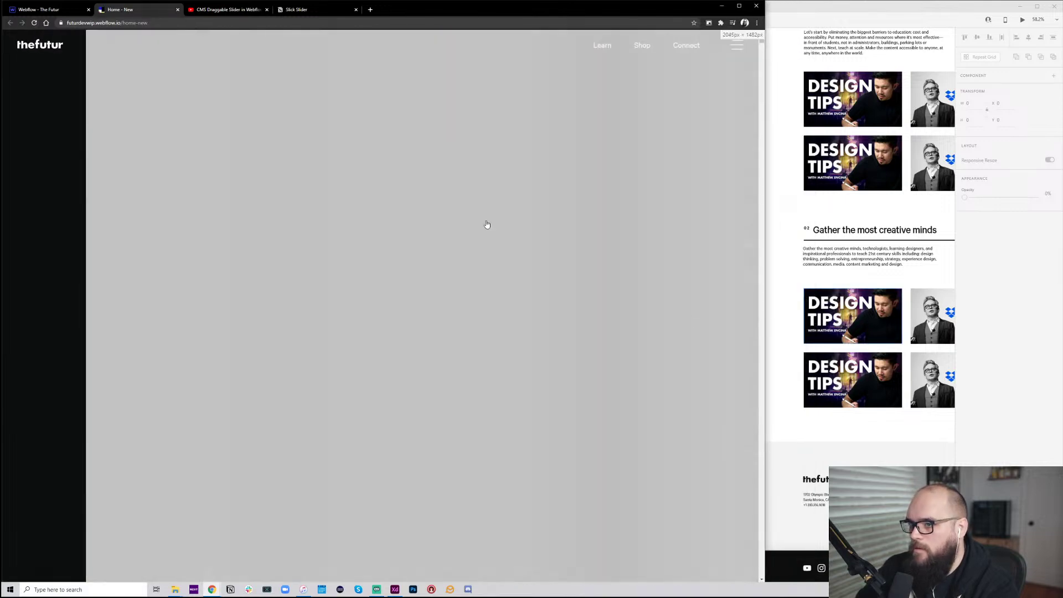
click(33, 23)
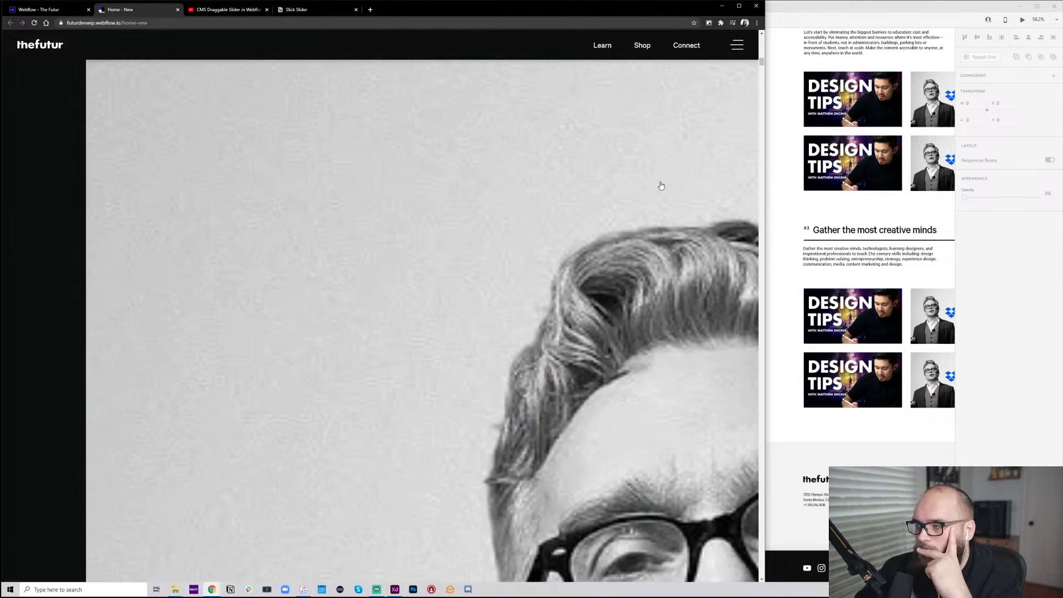
double_click(575, 16)
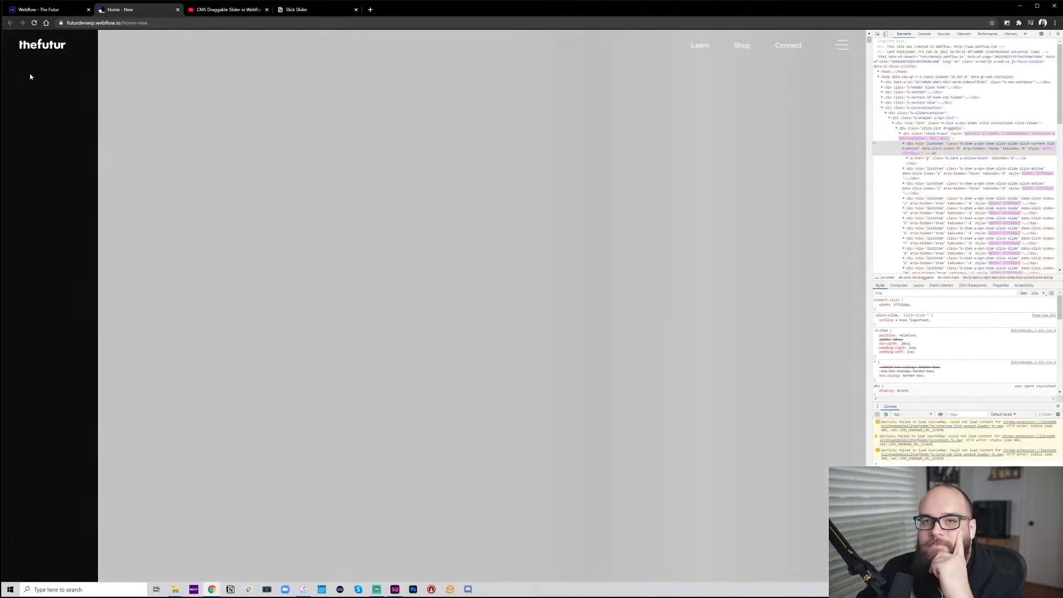
In the Webflow Designer, set b-carouselSection's left padding to 100 px and its right padding to 100 vw
click(48, 10)
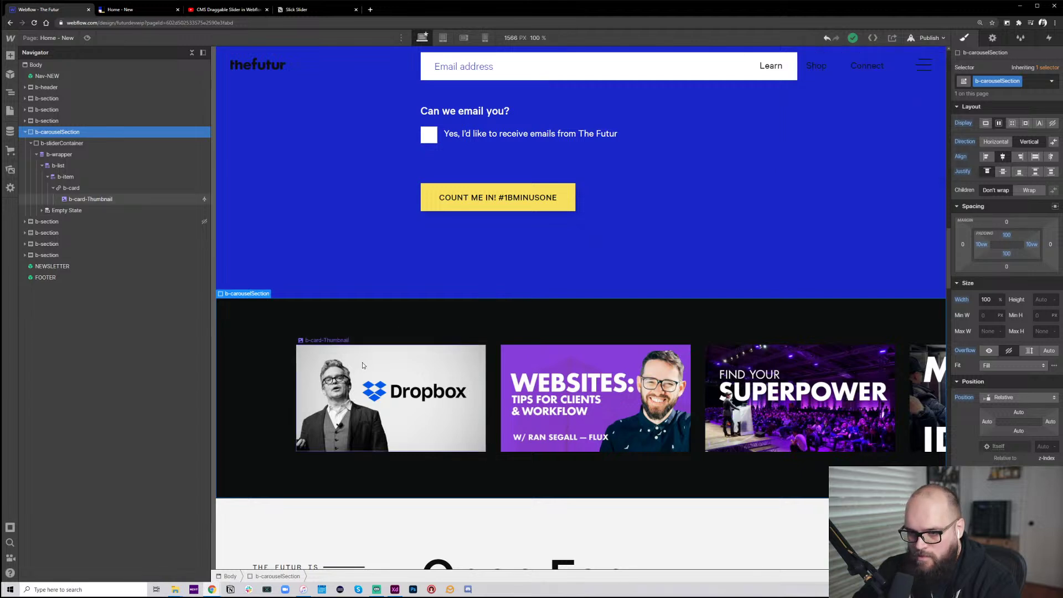
click(81, 144)
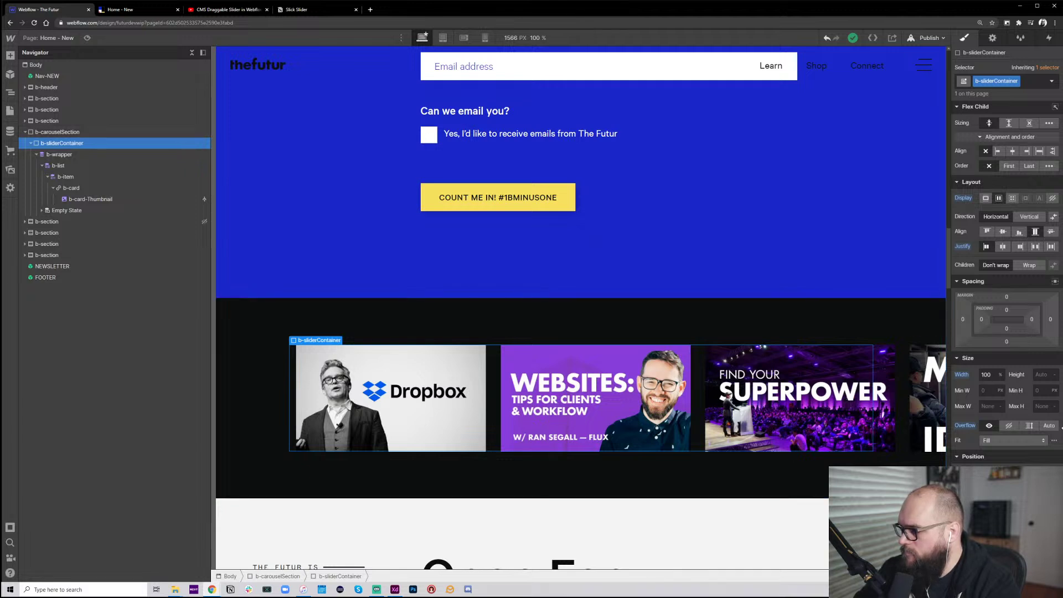
click(79, 132)
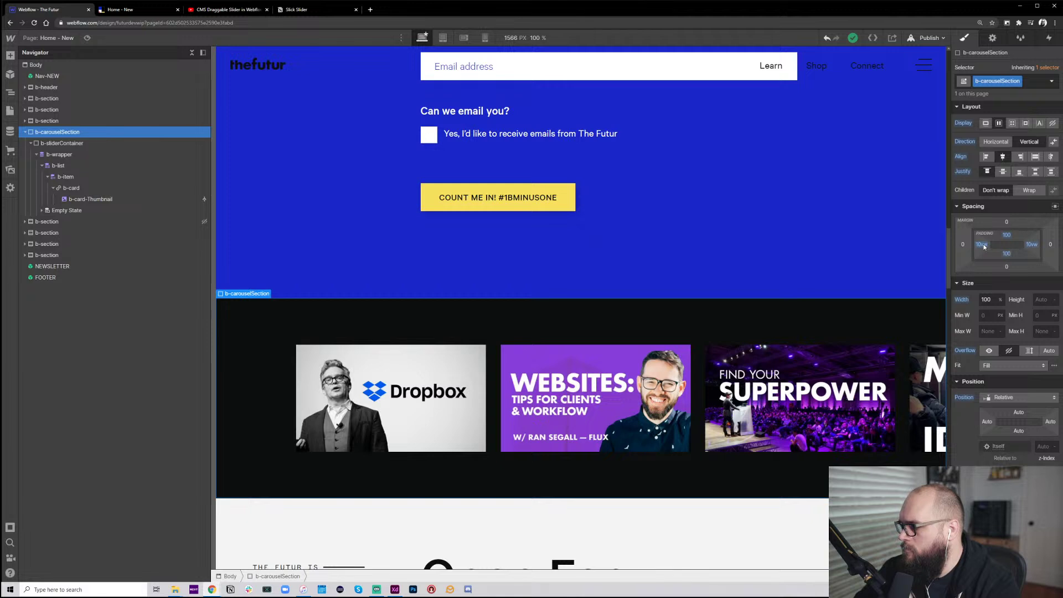
click(982, 245)
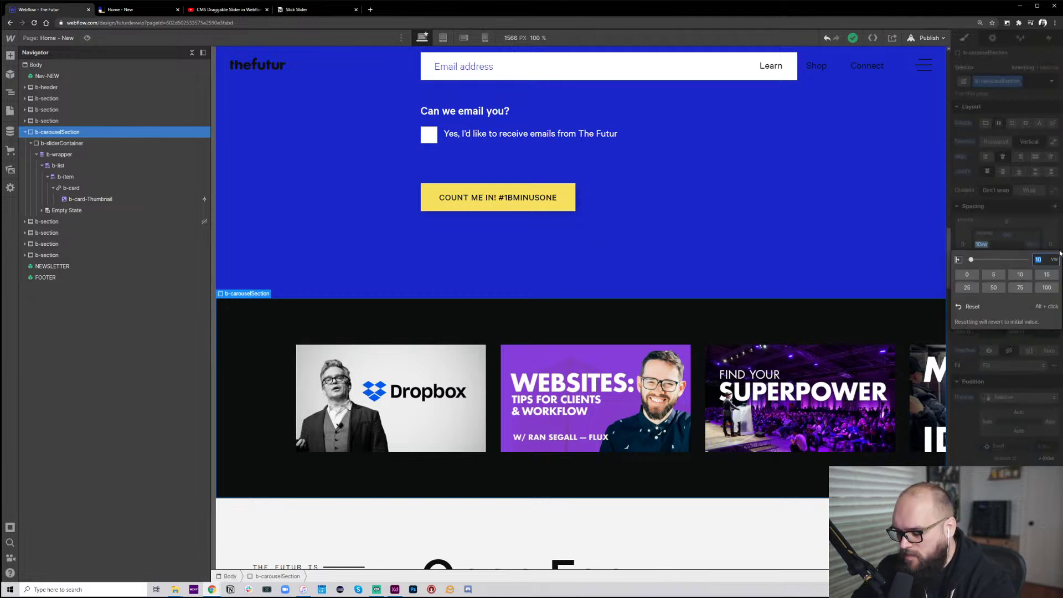
text(10)
key(Return)
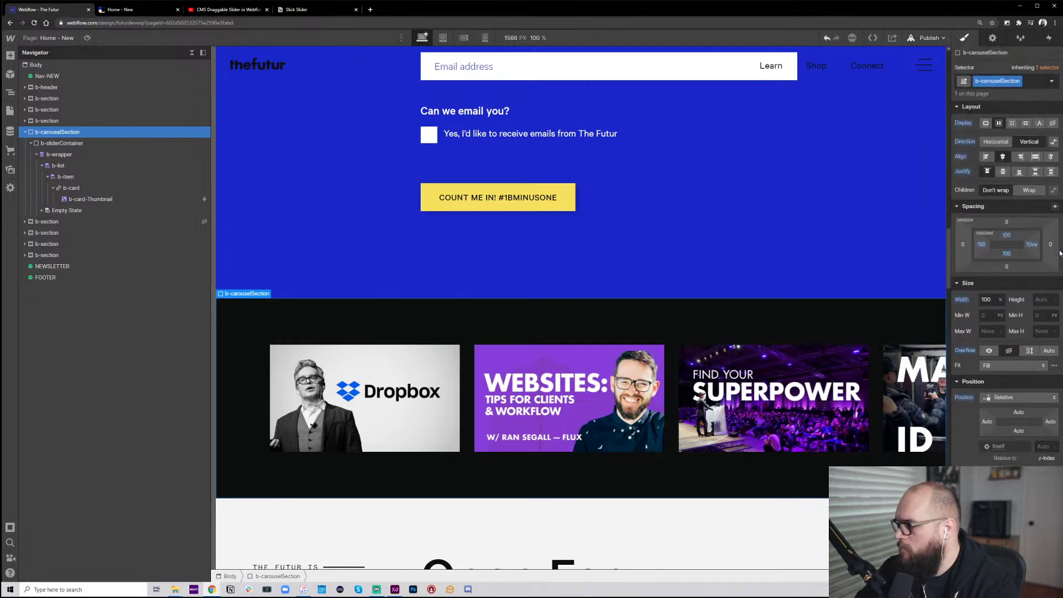
click(1032, 244)
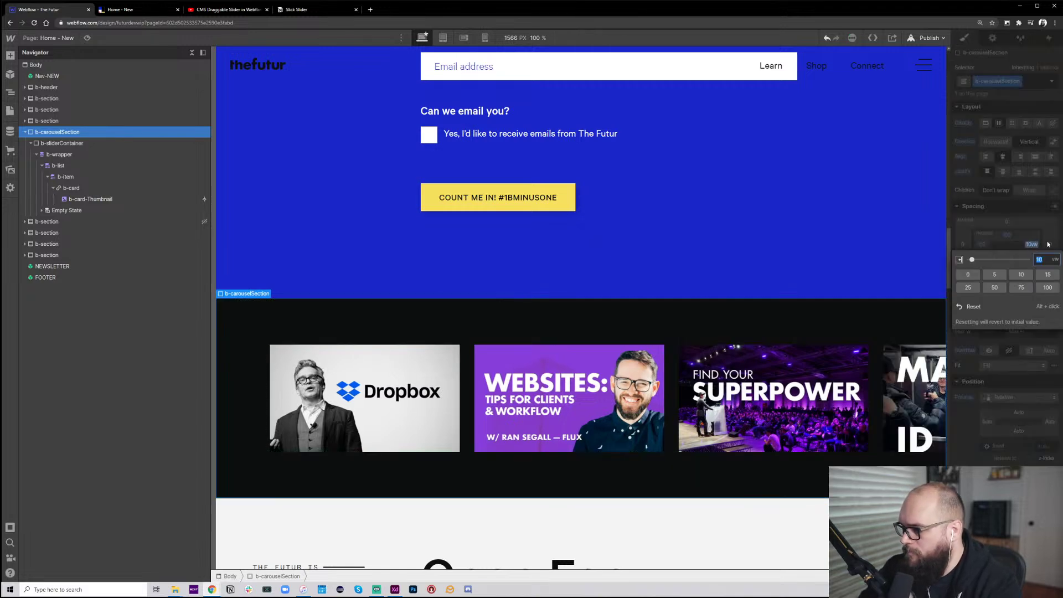
click(1048, 287)
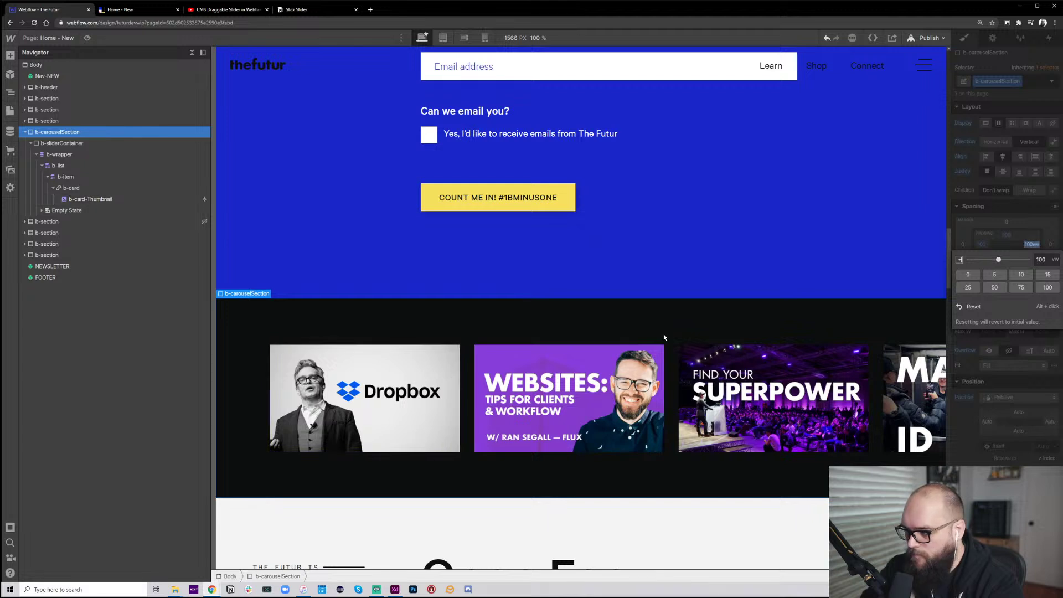
Compare the bounds and layout settings of b-sliderContainer with those of its parent b-carouselSection
click(266, 354)
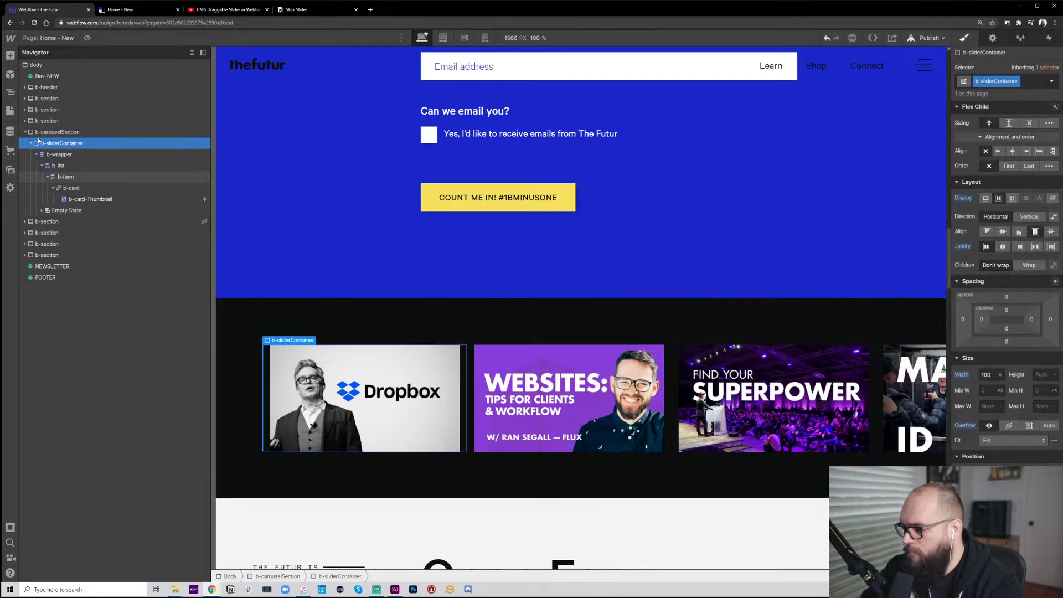
click(68, 133)
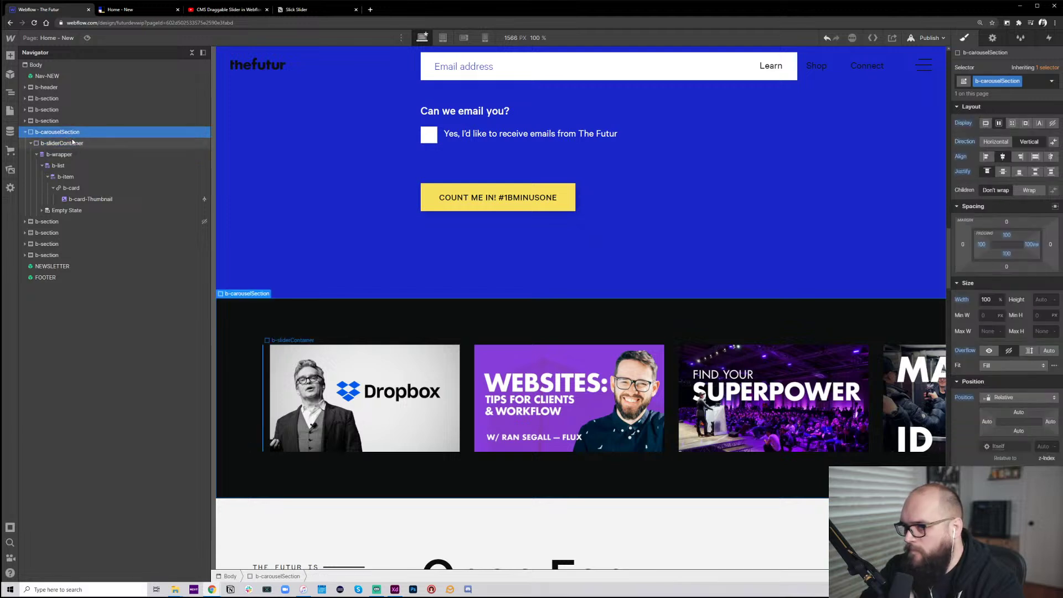
click(73, 143)
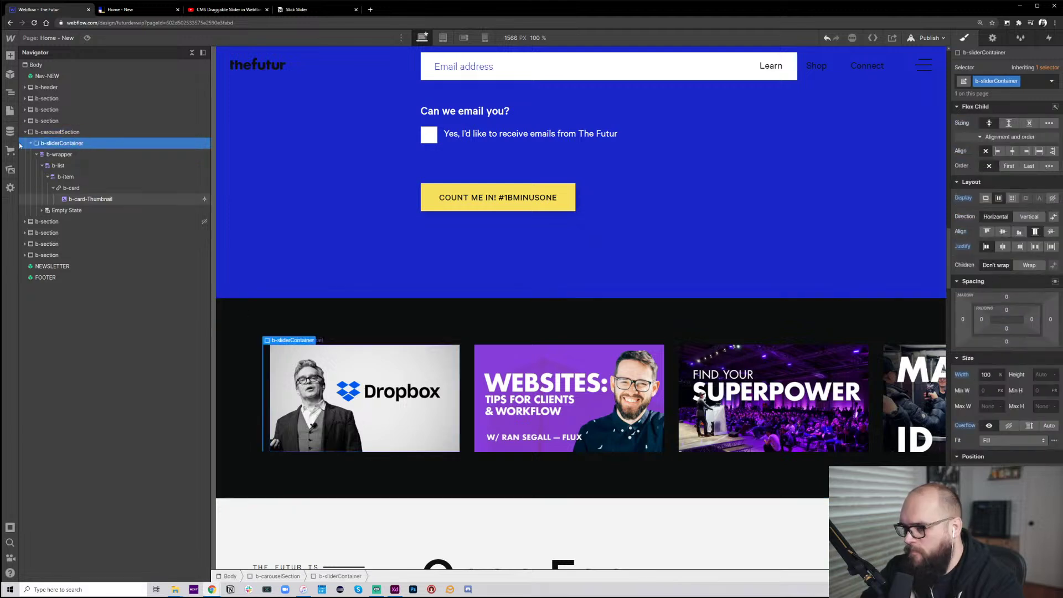
Select b-wrapper, switch to the CMS Draggable Slider video, and review from 0:50 to 1:25 how its item and card elements are sized
click(65, 157)
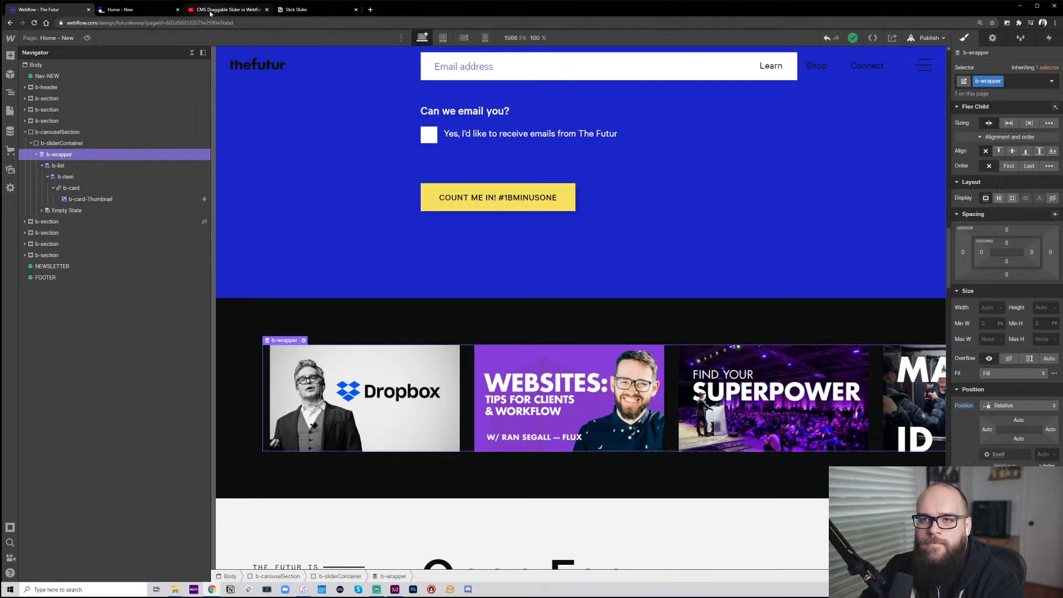
click(237, 7)
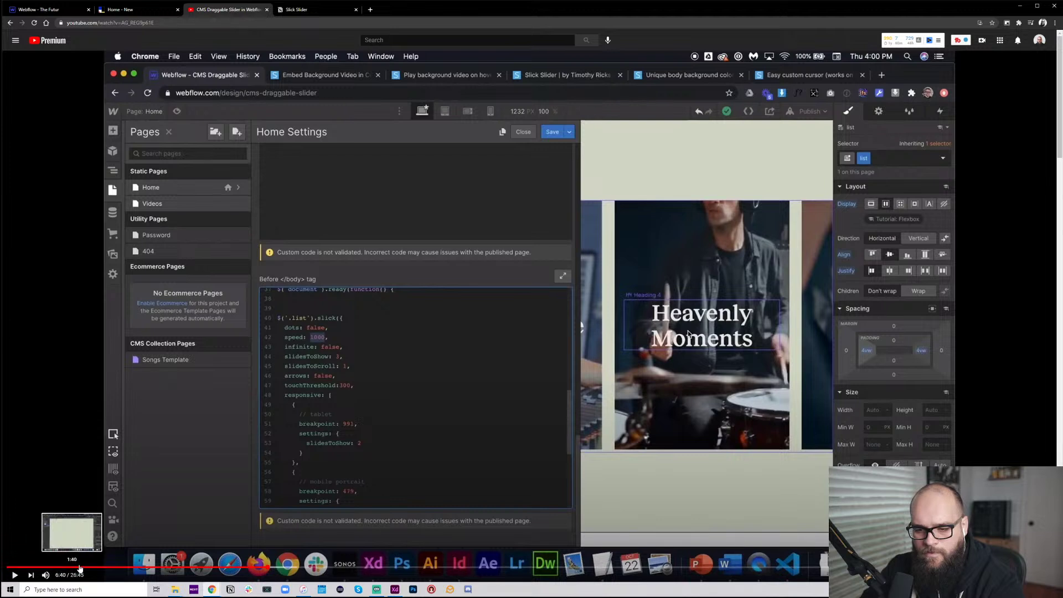
click(73, 566)
click(65, 567)
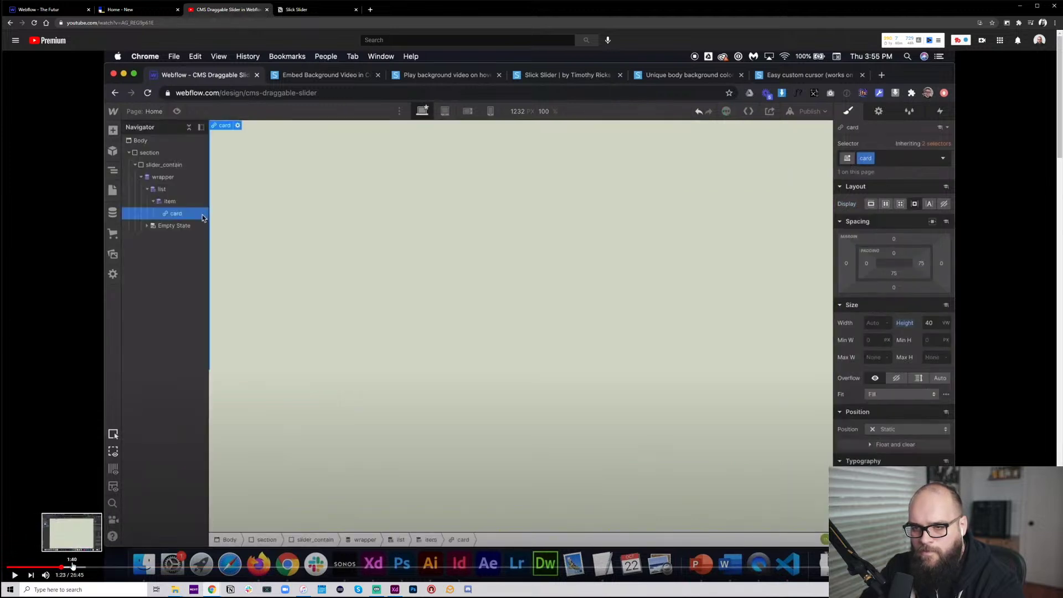
click(40, 559)
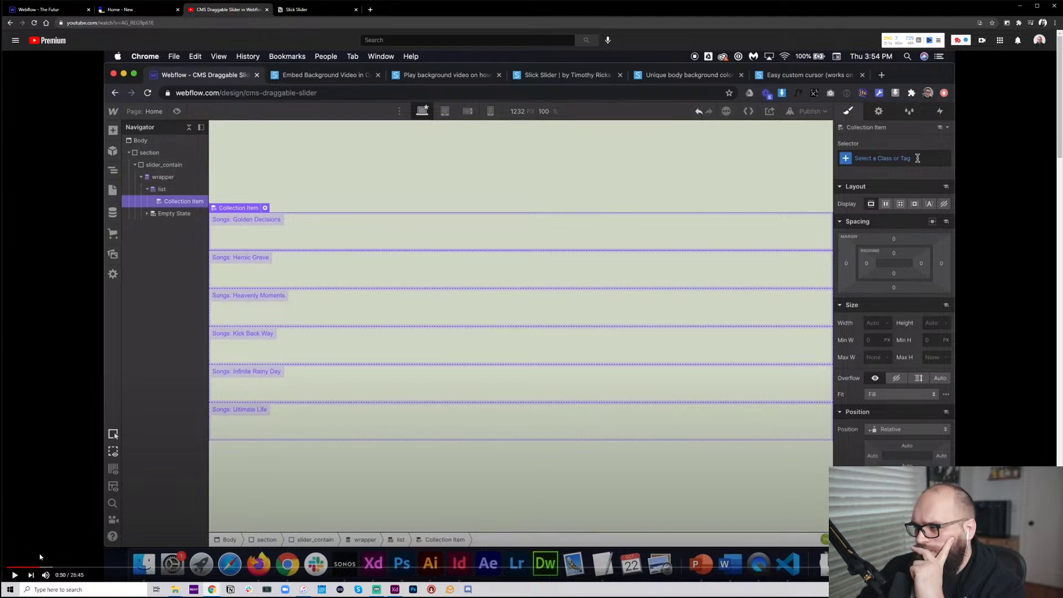
key(Right)
key(Right)
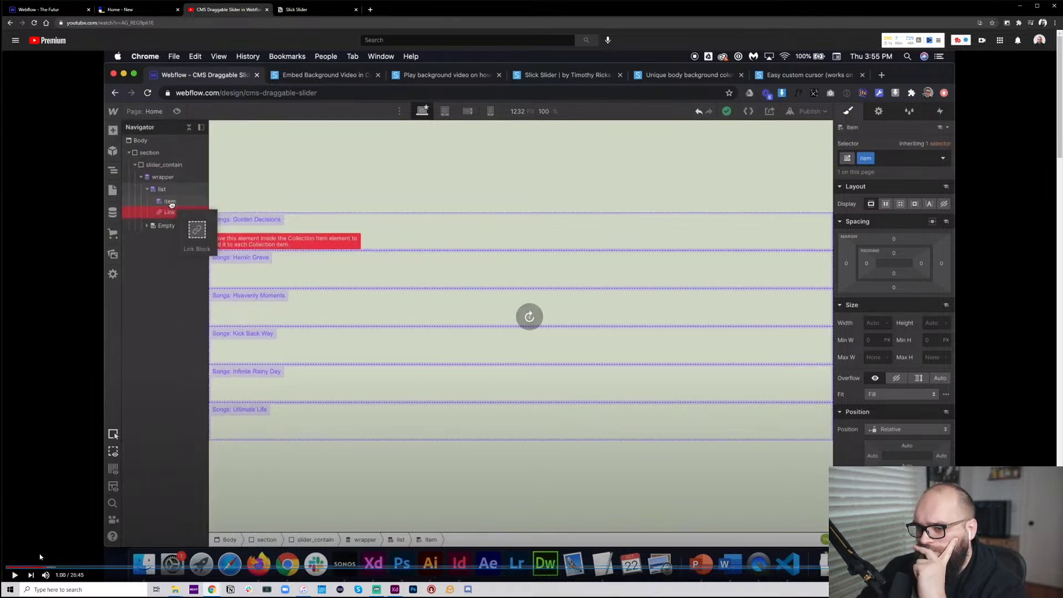
key(Right)
key(Right)
key(Right)
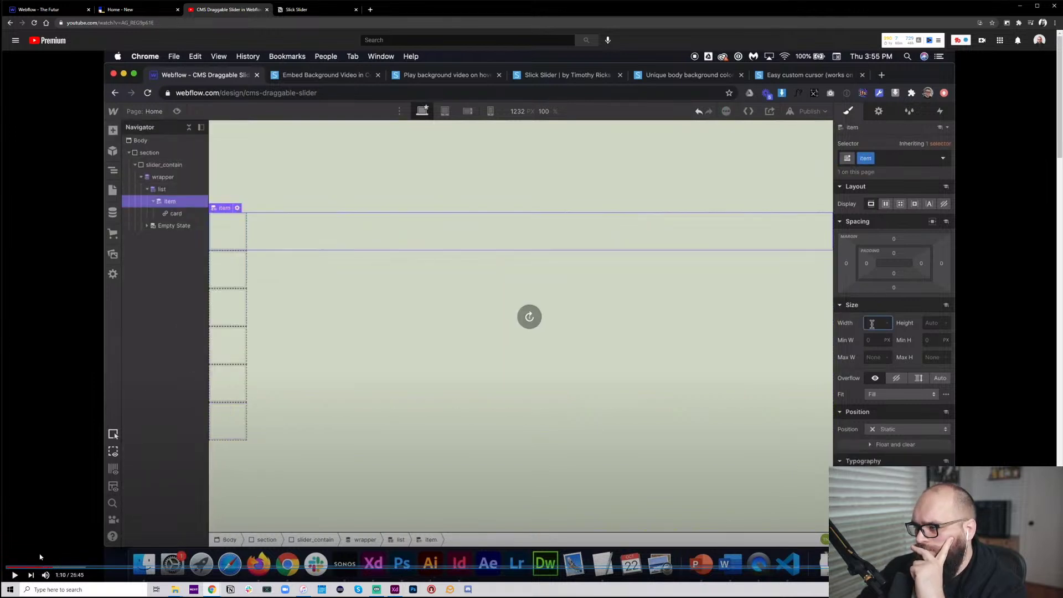
key(Right)
key(Right)
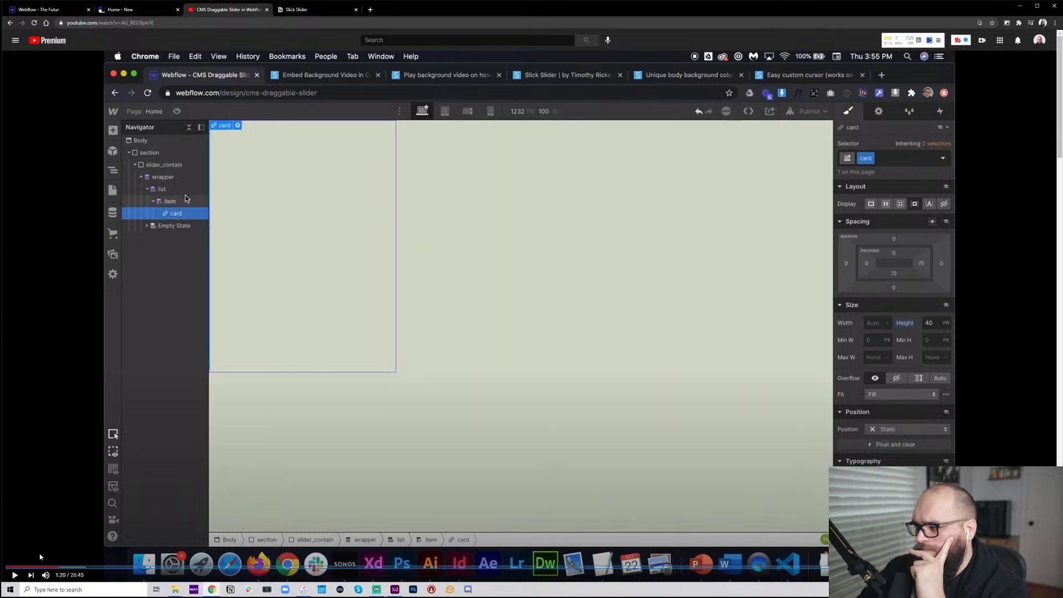
key(Right)
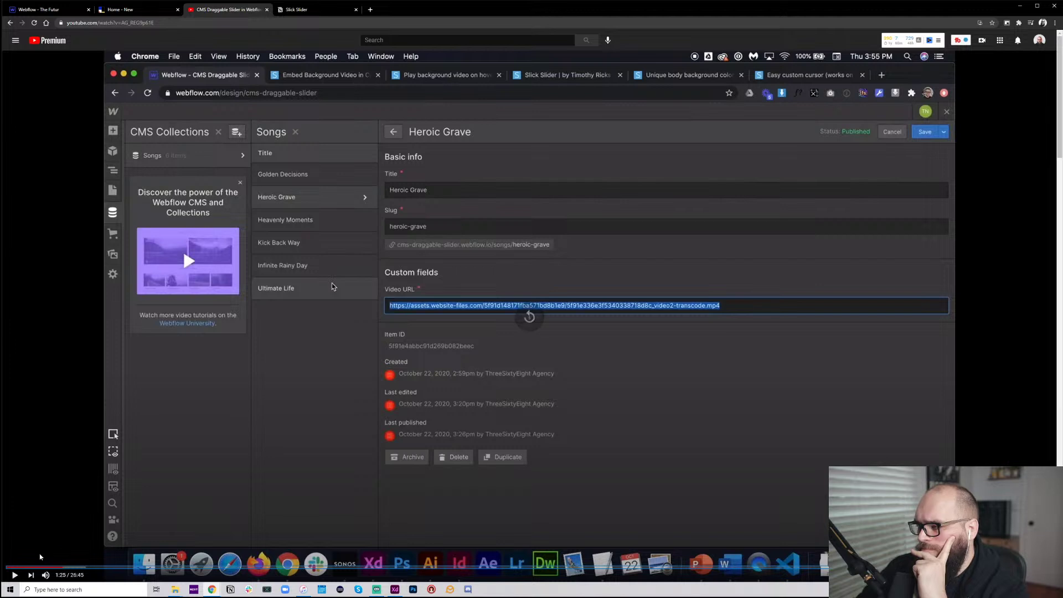
key(Left)
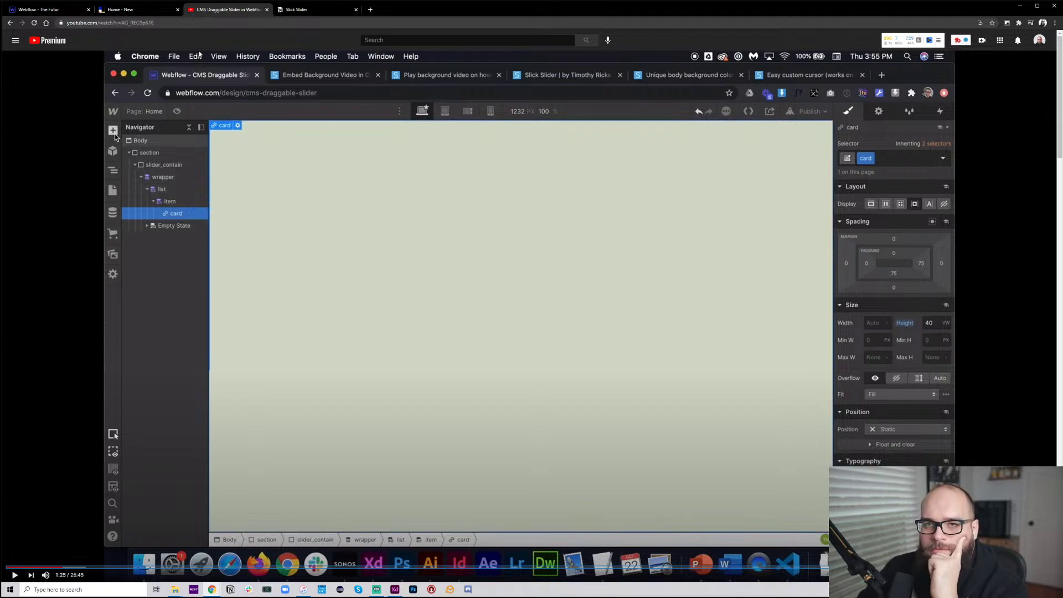
Switch back to the Webflow Designer and set b-card's height to 30 vw
click(39, 10)
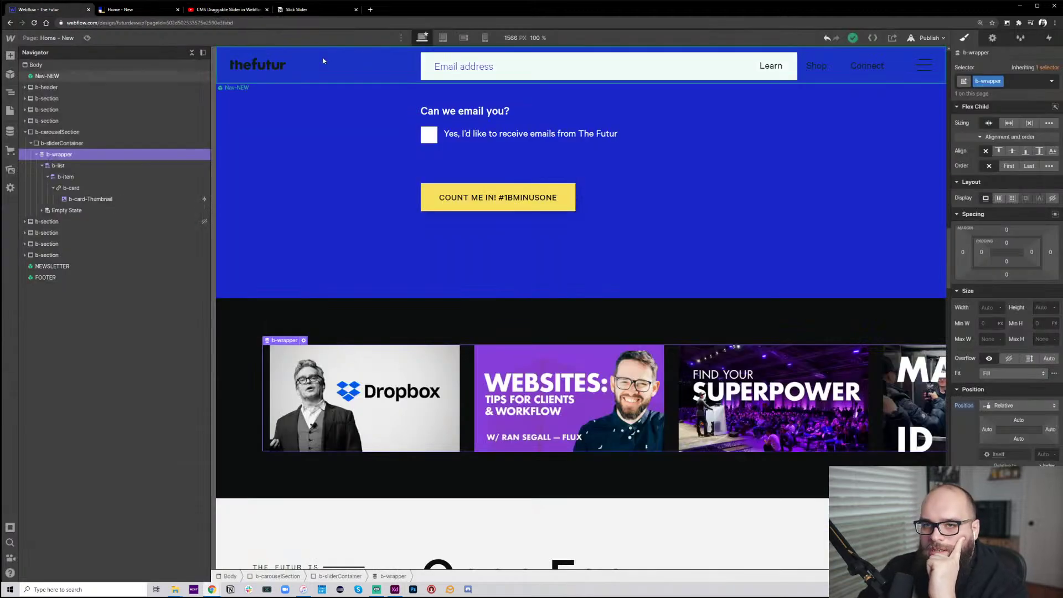
click(117, 186)
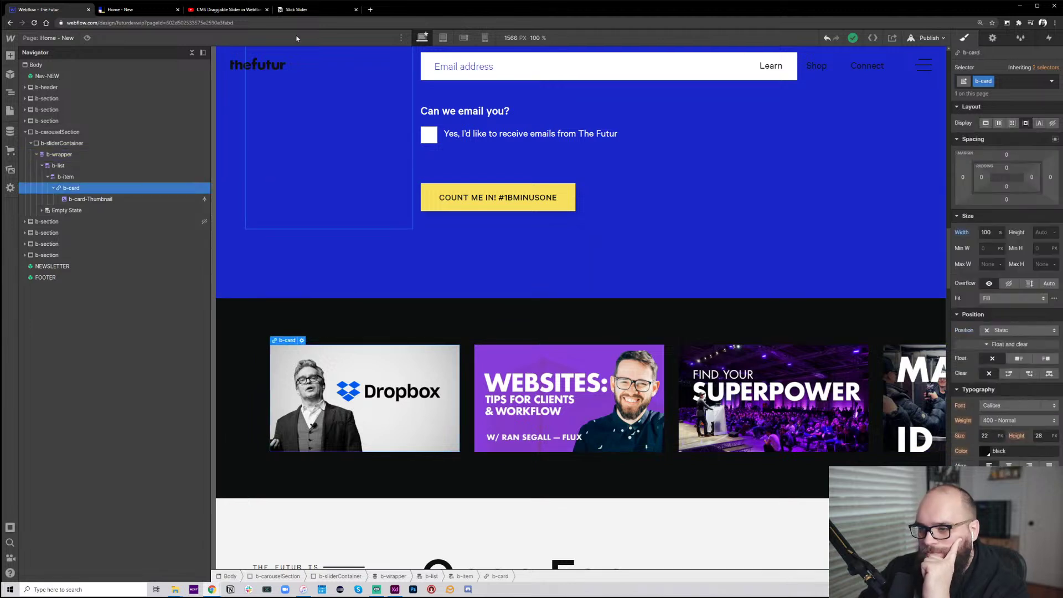
click(1042, 233)
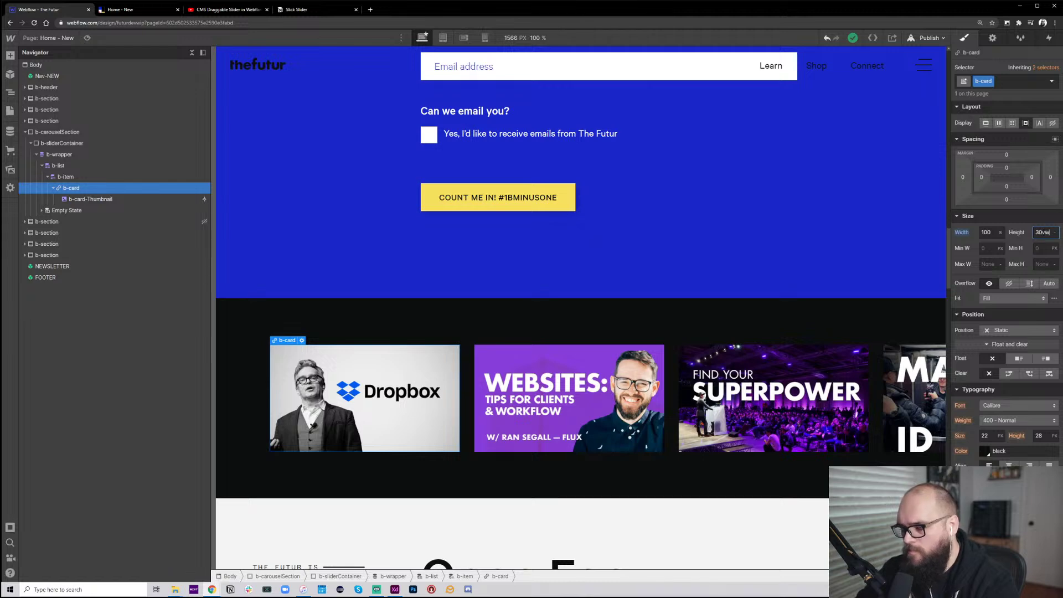
text(30vw)
key(Return)
scroll(514, 374, down, 3)
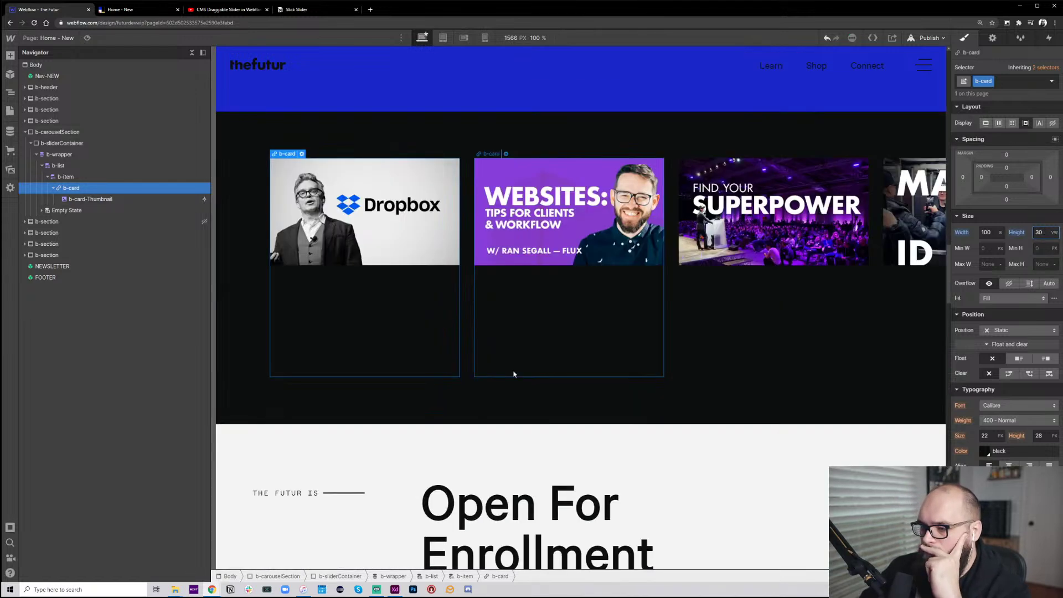
scroll(530, 373, up, 3)
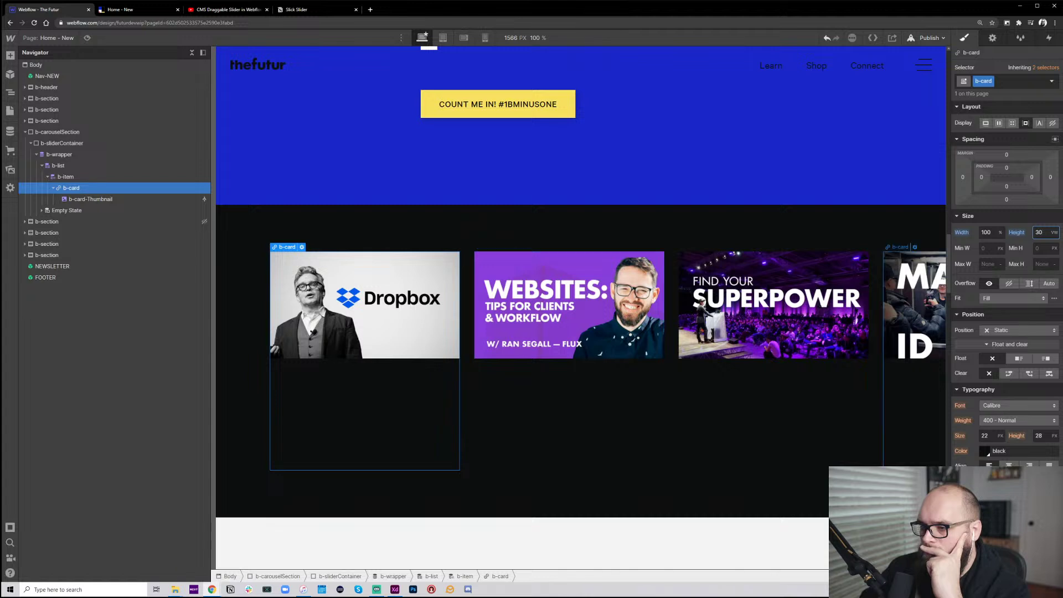
Reduce b-card's height to 15 vw
key(ctrl+a)
text(1)
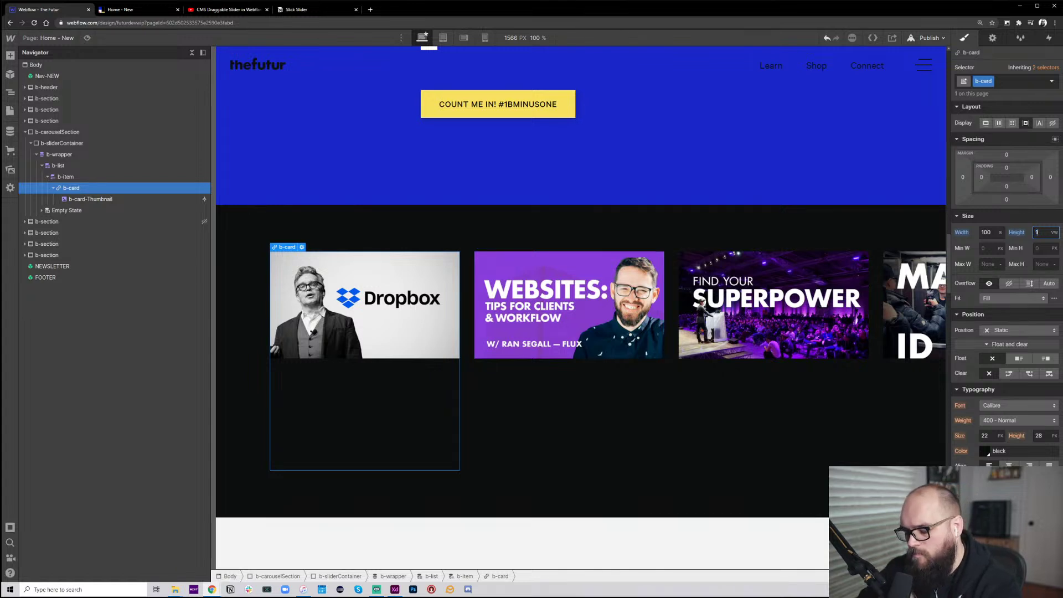
text(5)
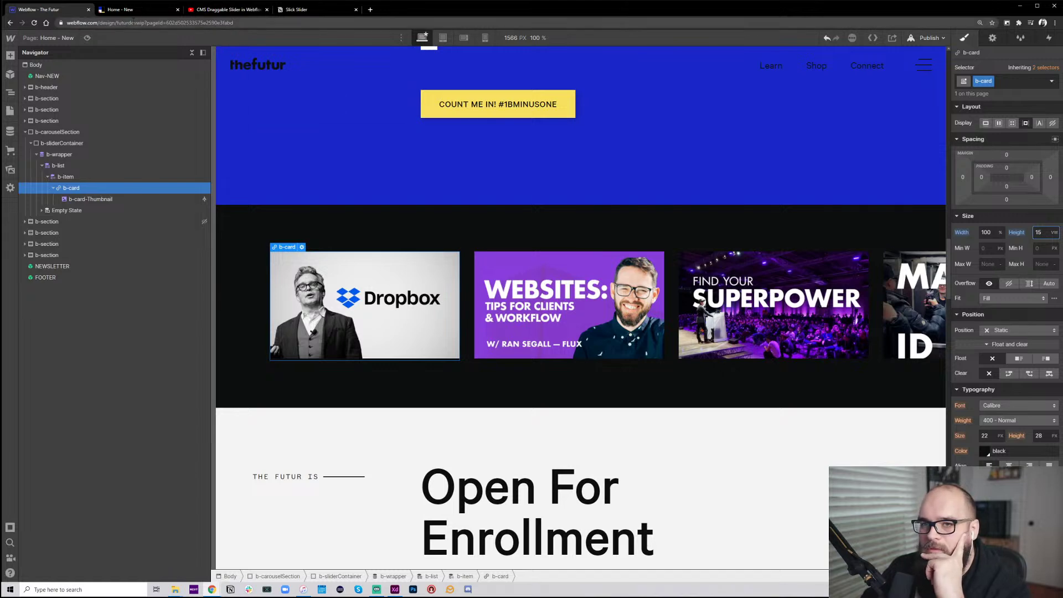
Switch to the CMS Draggable Slider video and skim from 1:25 to 2:30 how the video embed is built inside the card
click(200, 10)
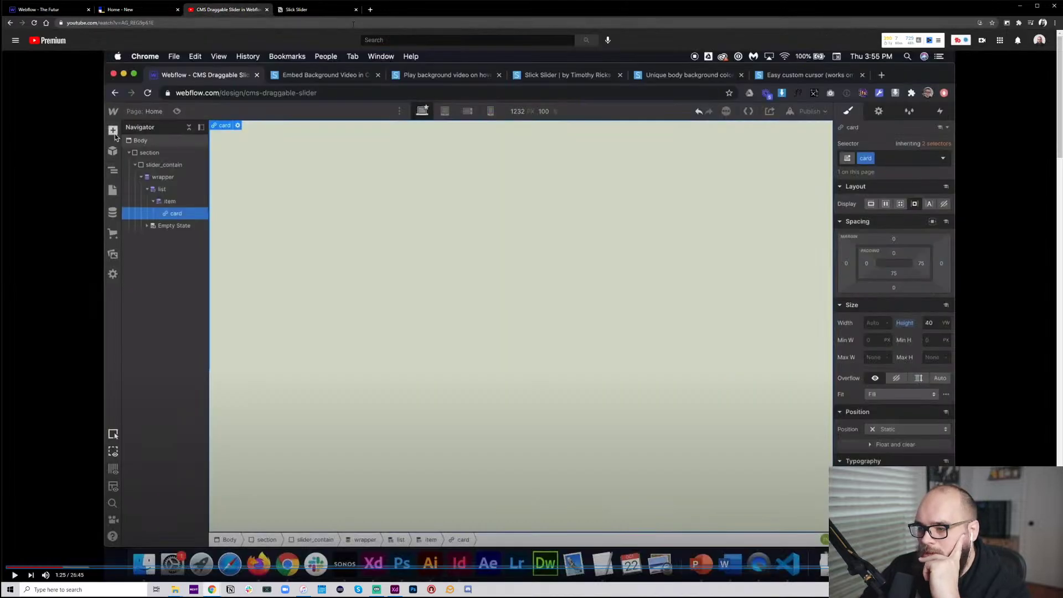
key(Right)
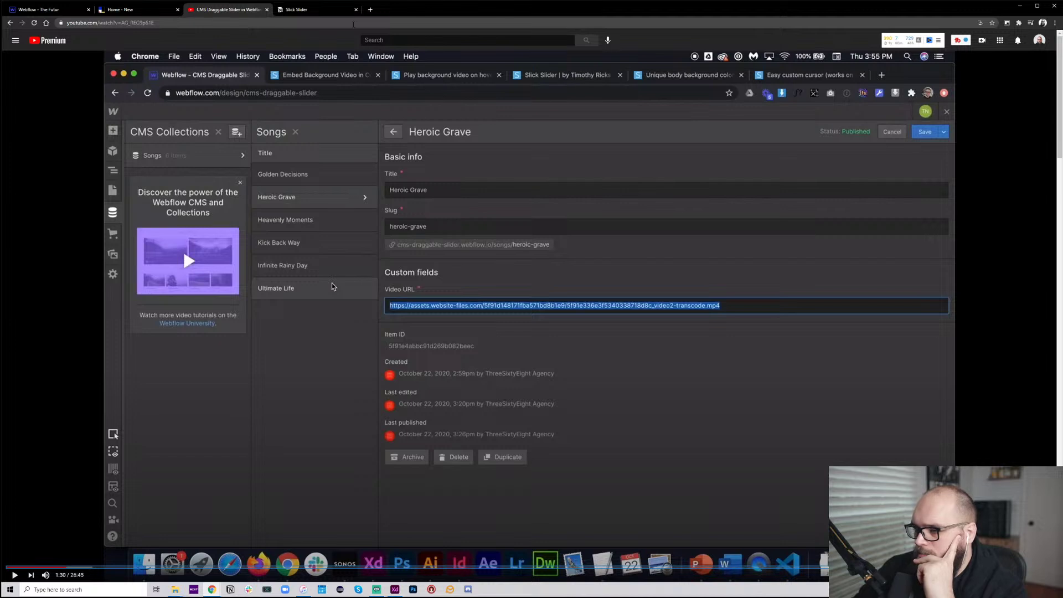
key(l)
key(l)
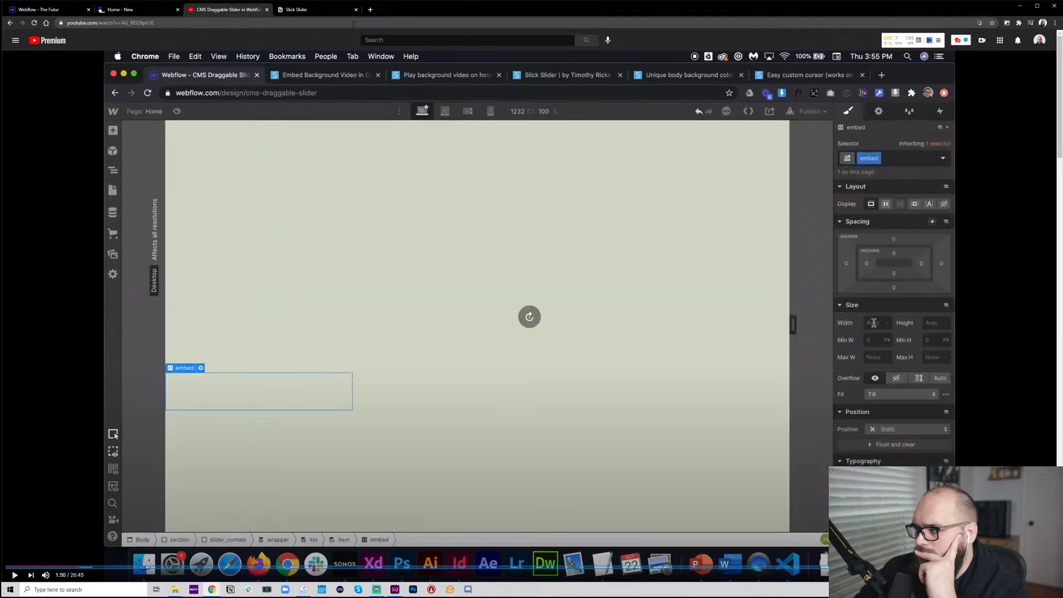
key(Right)
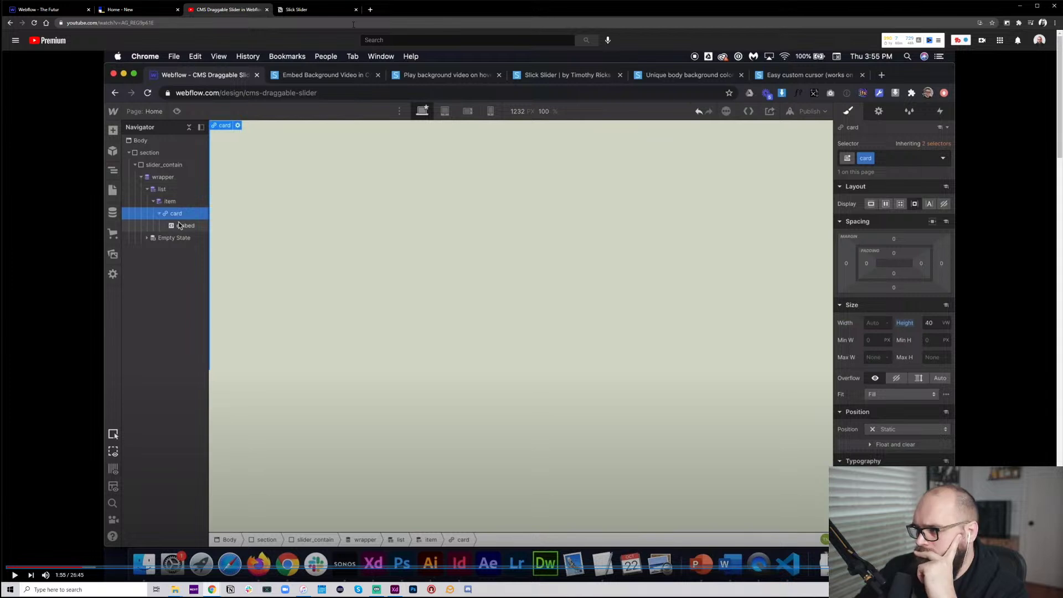
key(Right)
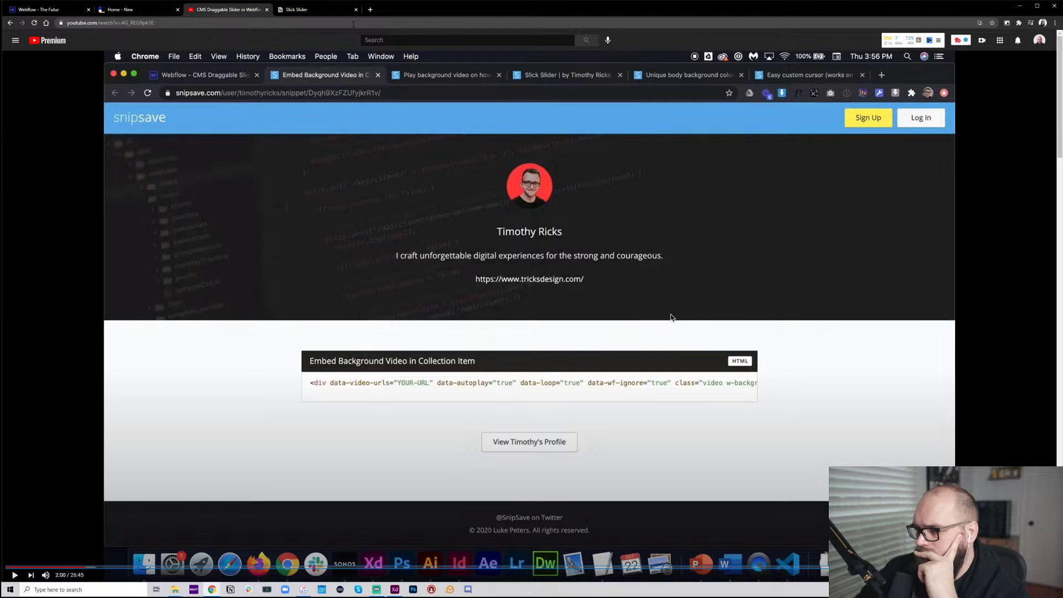
key(Right)
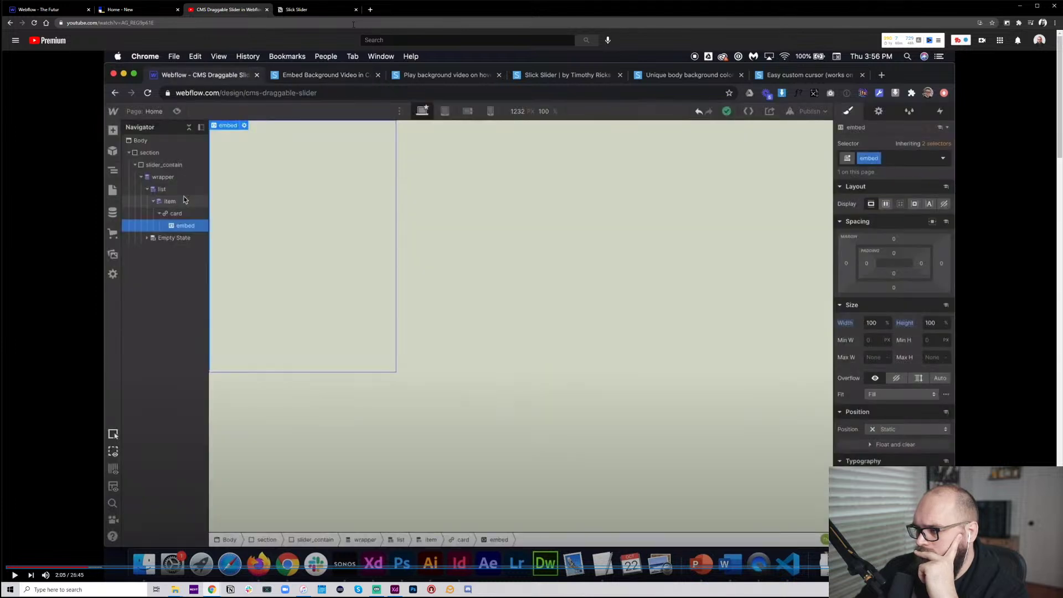
key(Right)
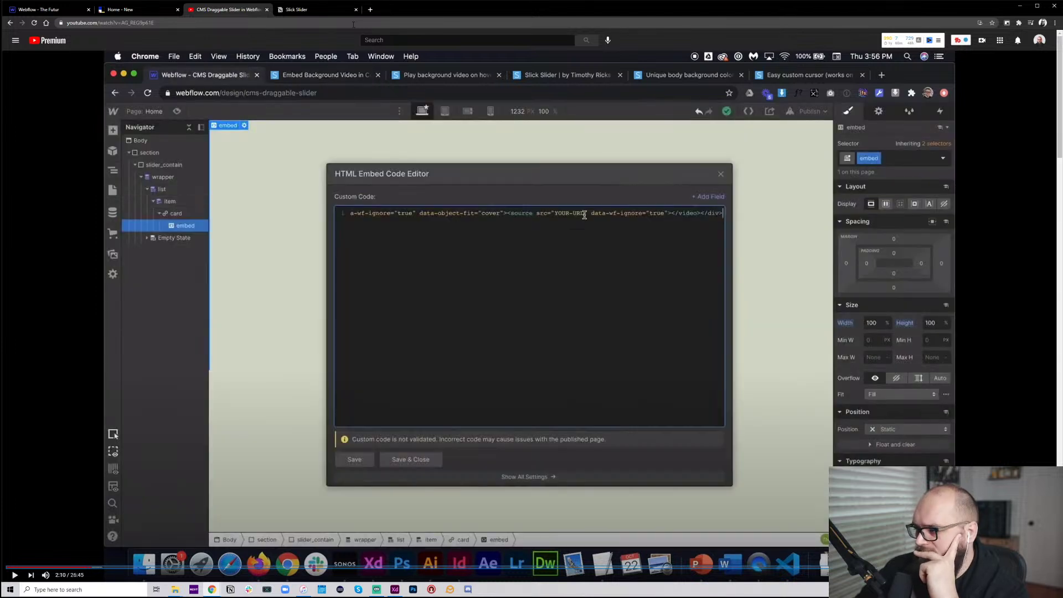
key(Right)
key(Right)
key(Right)
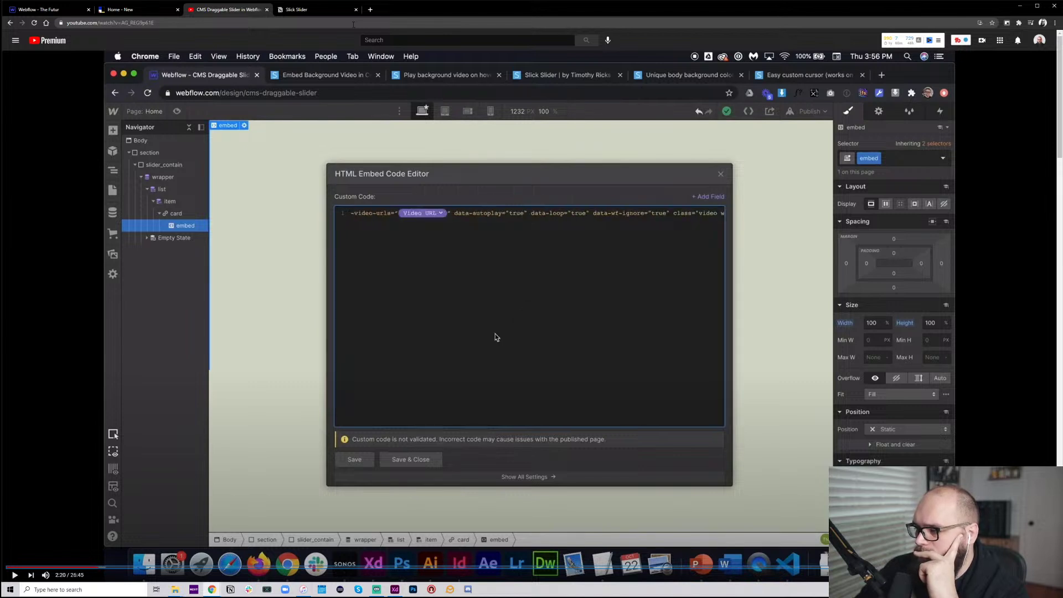
key(Right)
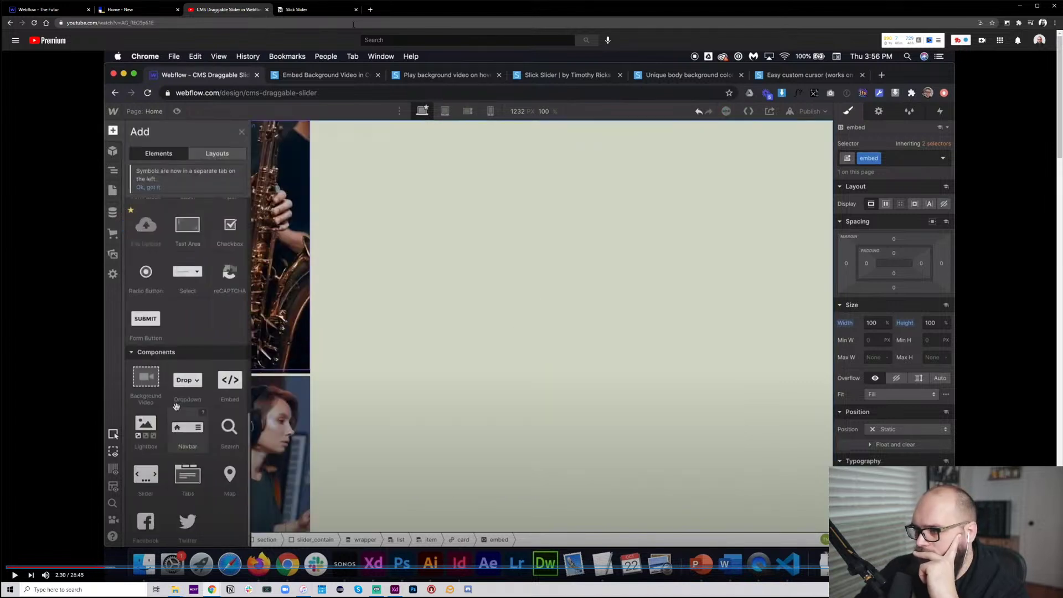
Skim the tutorial on to 2:55 to check the embed's layout and the card's width and height settings
key(Right)
key(Right)
key(Right)
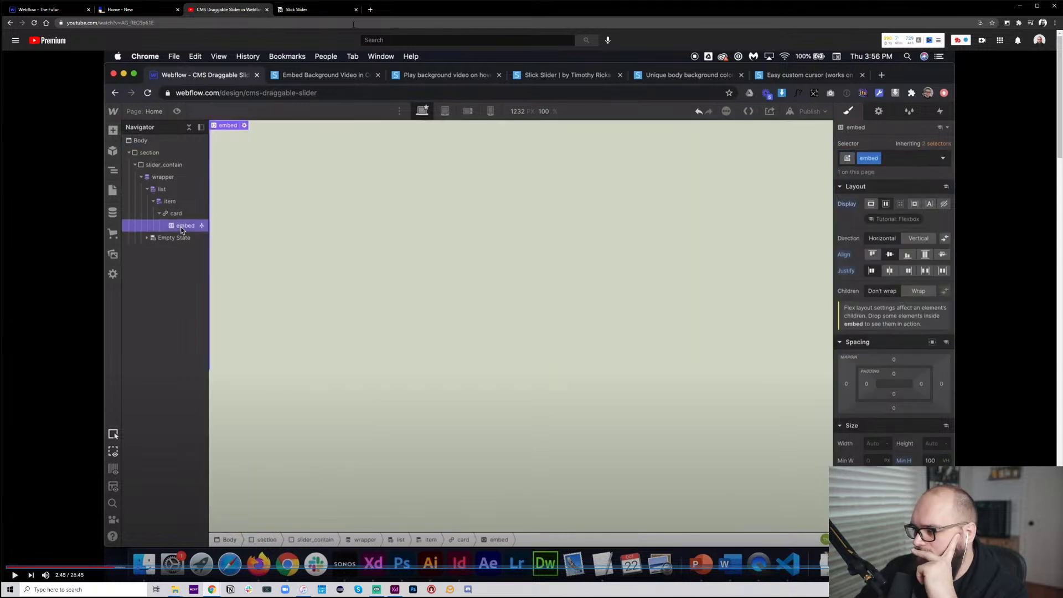
key(Right)
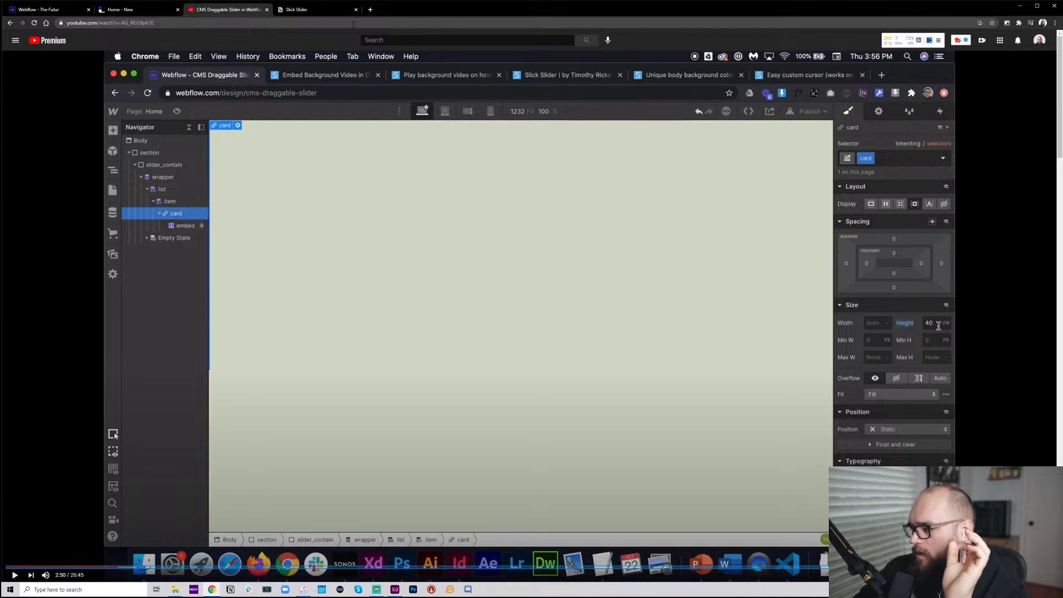
key(Right)
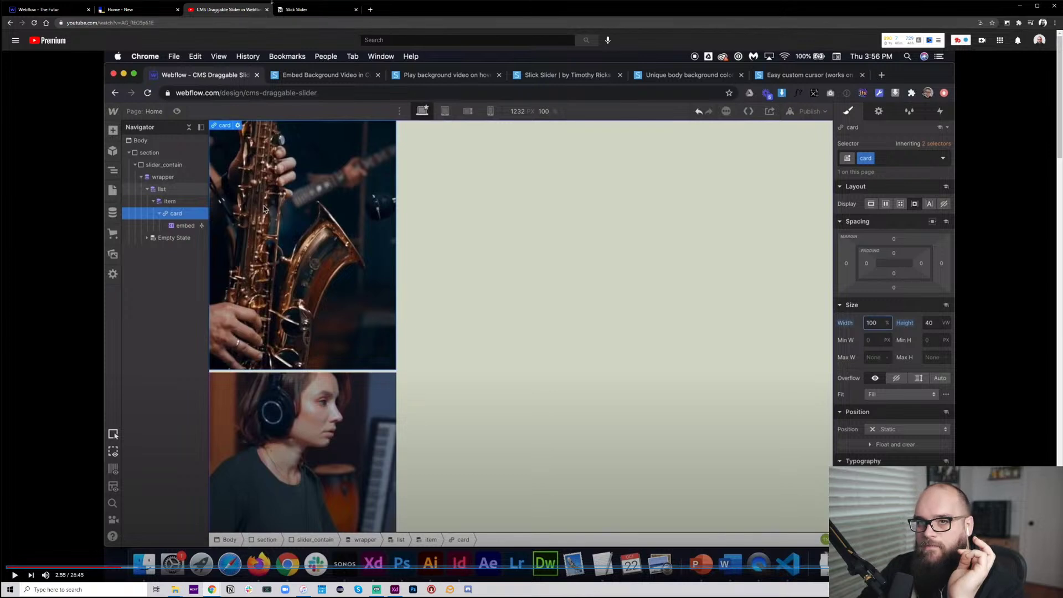
Look at the published page, and compare the tutorial's list layout settings from 3:00 to 3:15 with b-list's in the Webflow Designer
click(115, 10)
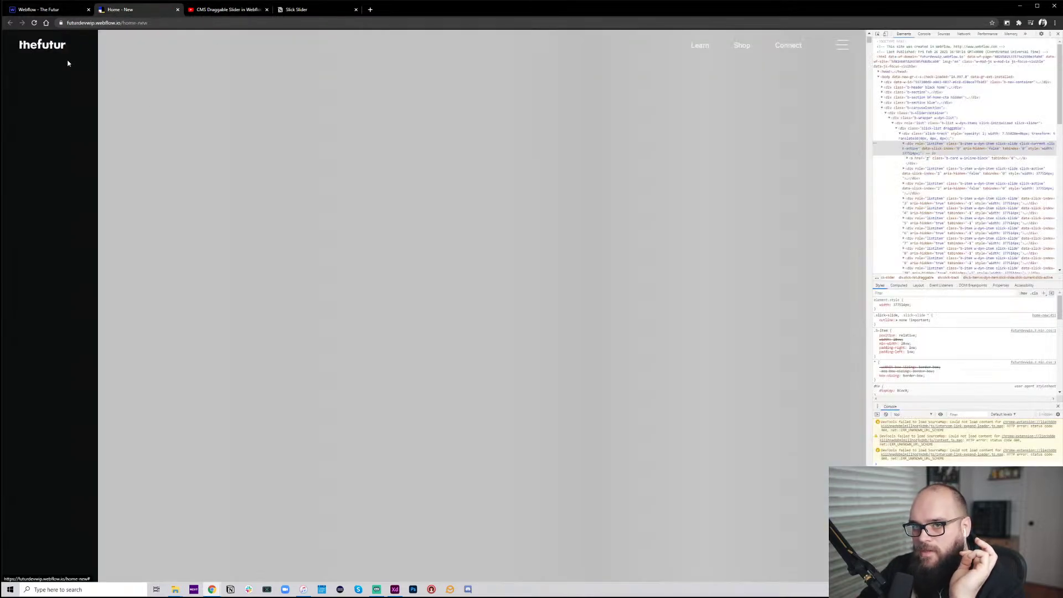
click(56, 10)
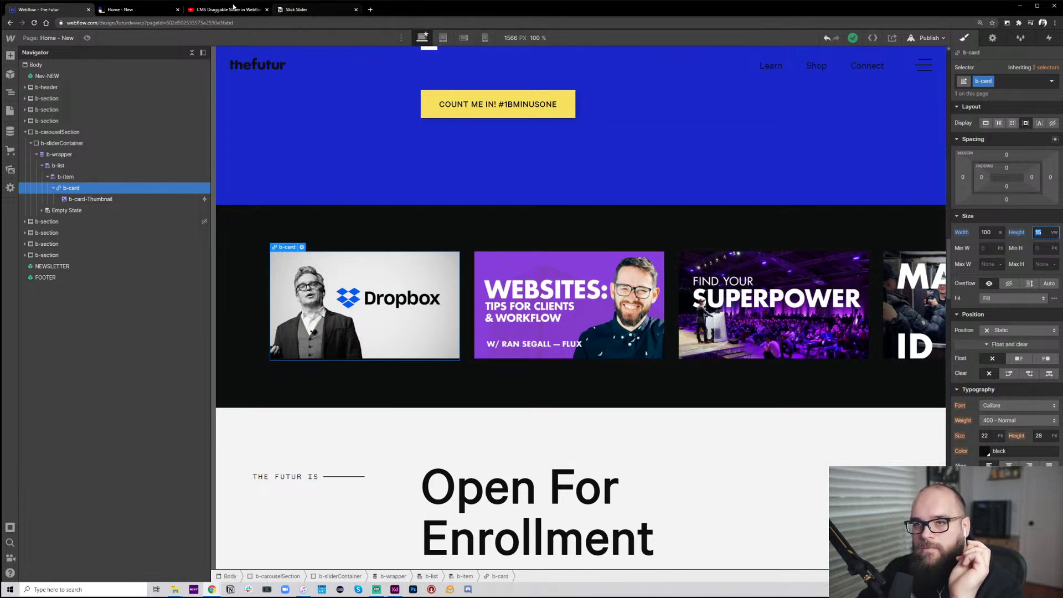
click(227, 10)
key(Right)
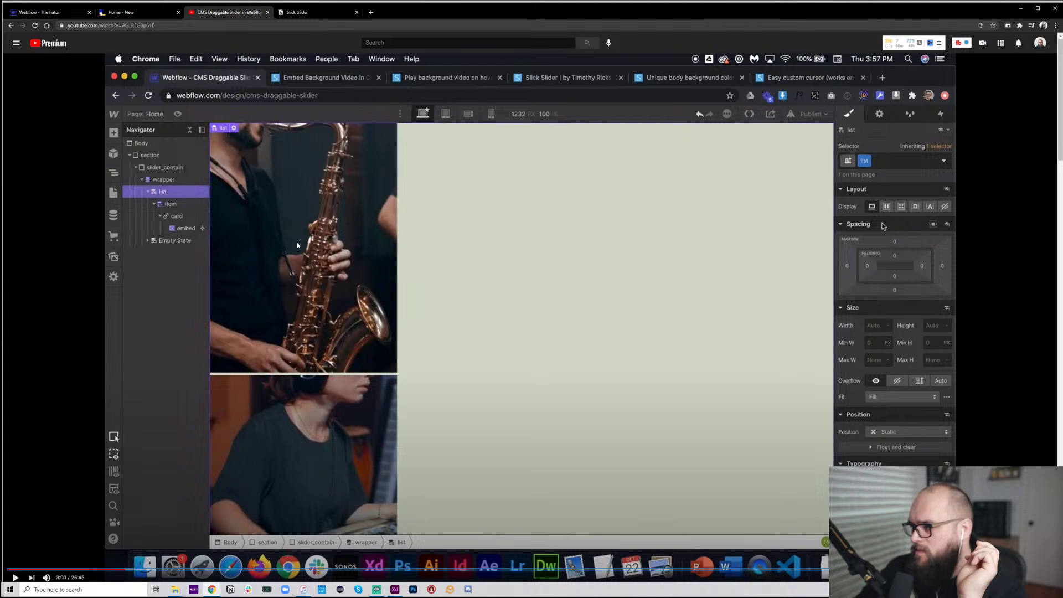
key(Right)
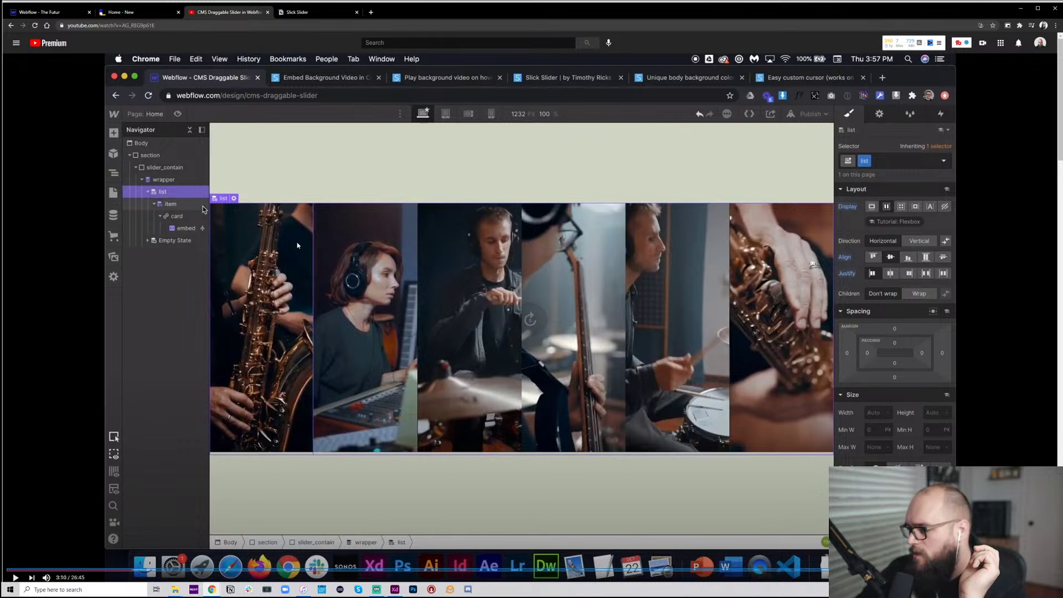
key(Right)
key(Right)
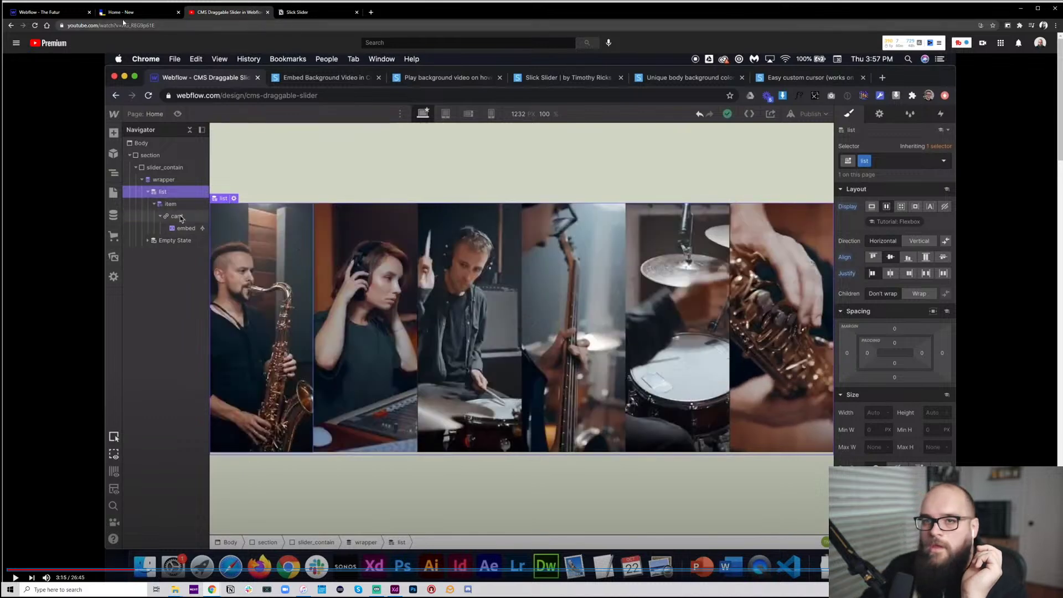
click(50, 11)
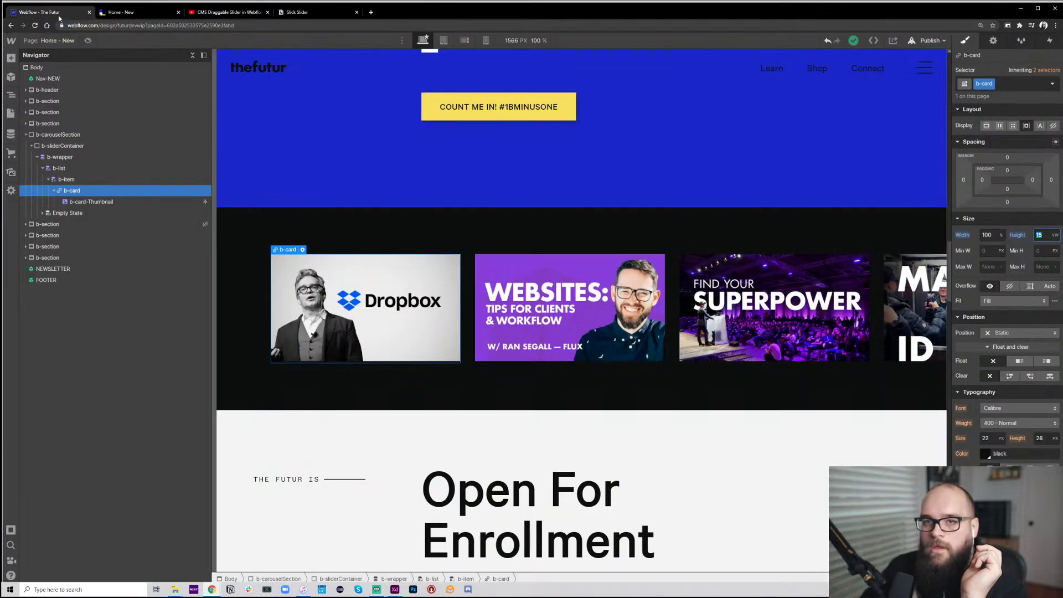
click(64, 169)
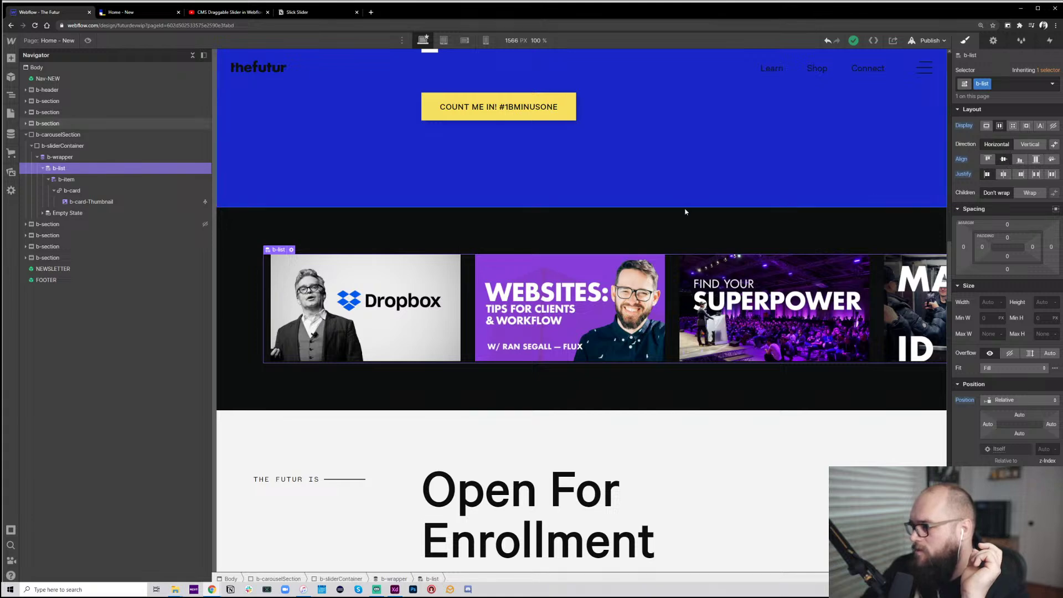
Check the item's width and minimum width in the tutorial, close the published page's tab, and inspect b-item's sizing in the Webflow Designer
click(231, 13)
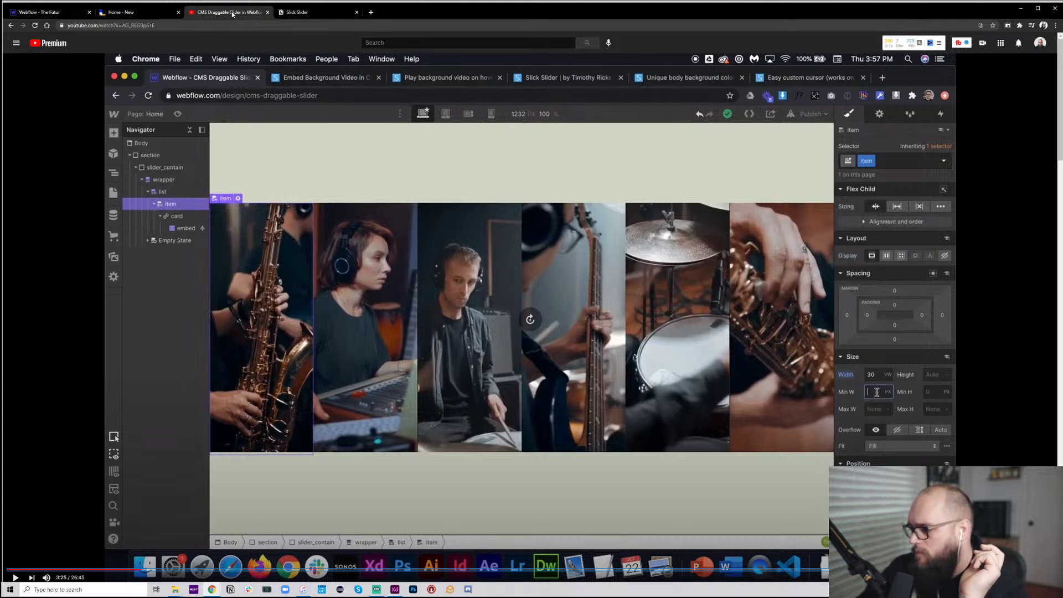
key(Right)
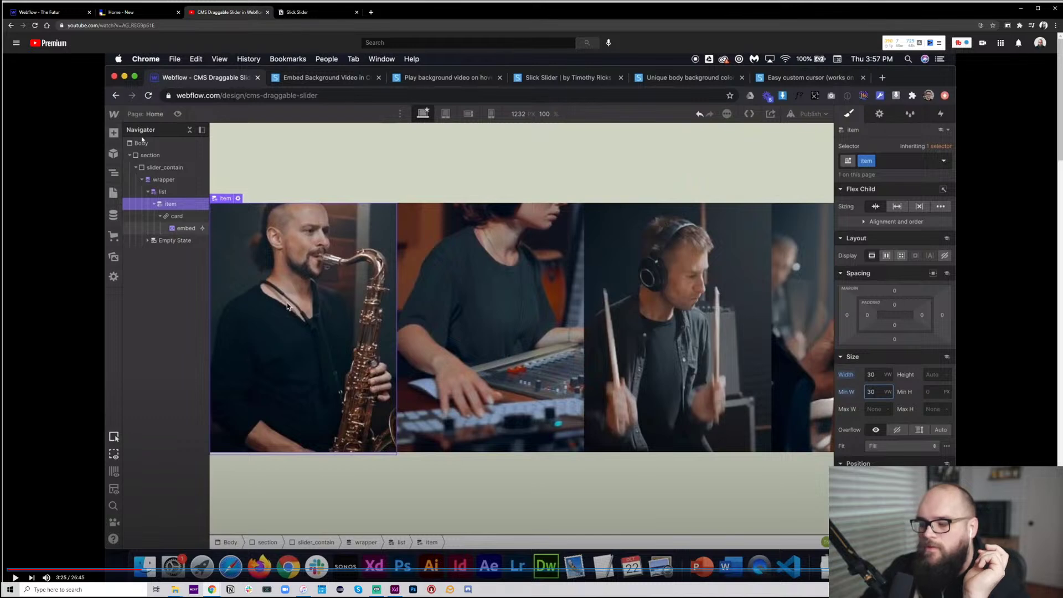
click(116, 12)
click(65, 13)
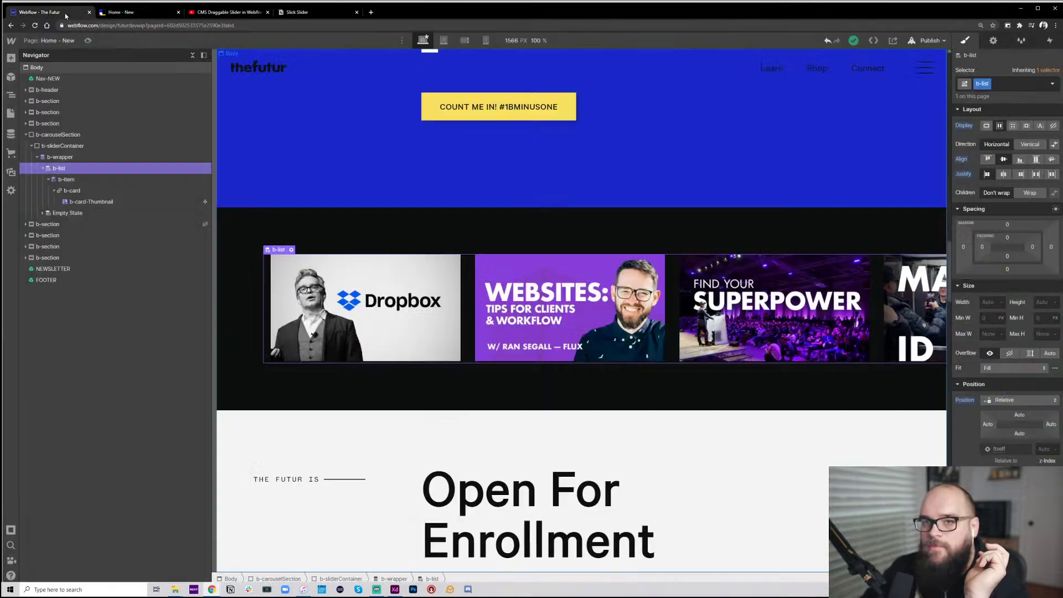
click(178, 12)
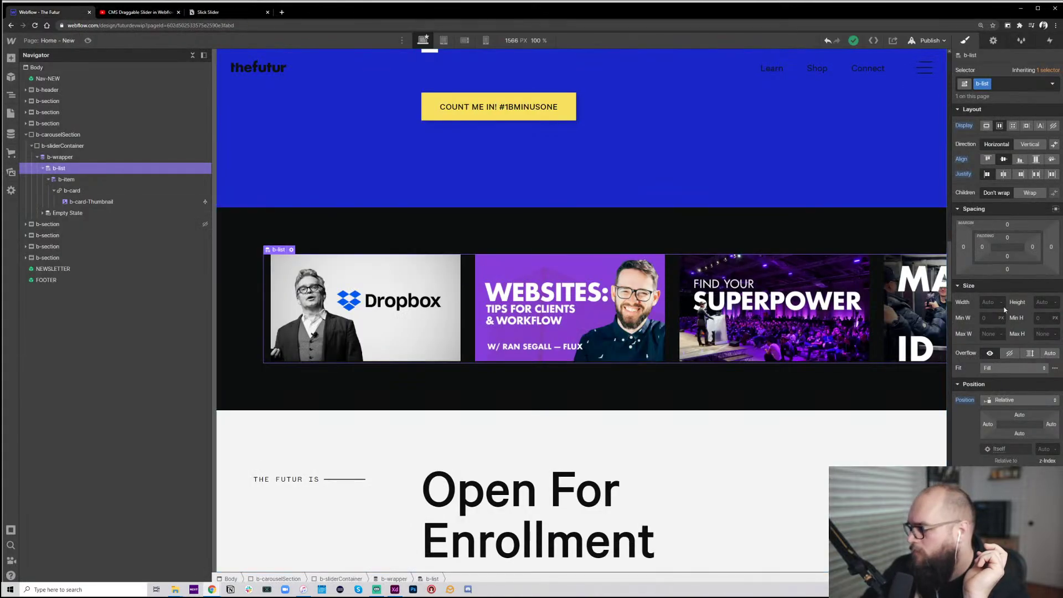
click(65, 180)
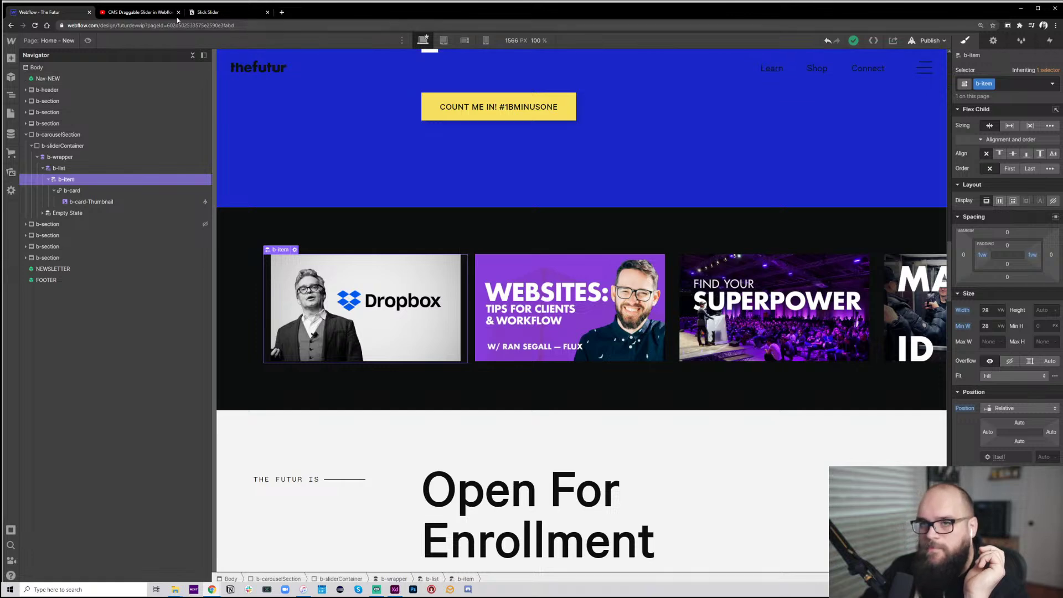
Switch to the tutorial video and skim from 3:30 to 4:25 how the text container and heading are built inside the card
click(138, 12)
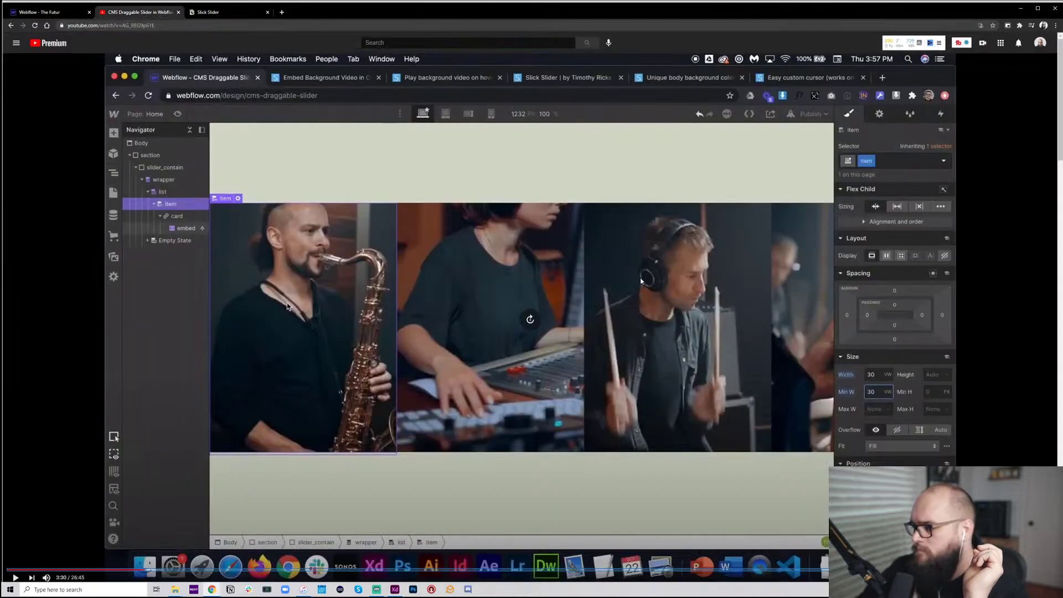
key(Right)
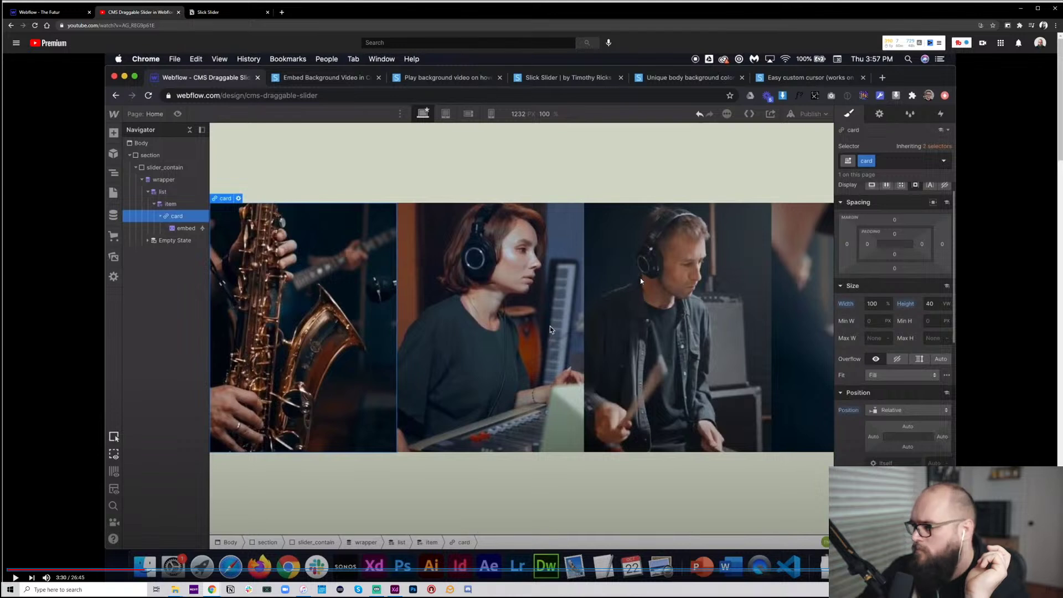
key(Right)
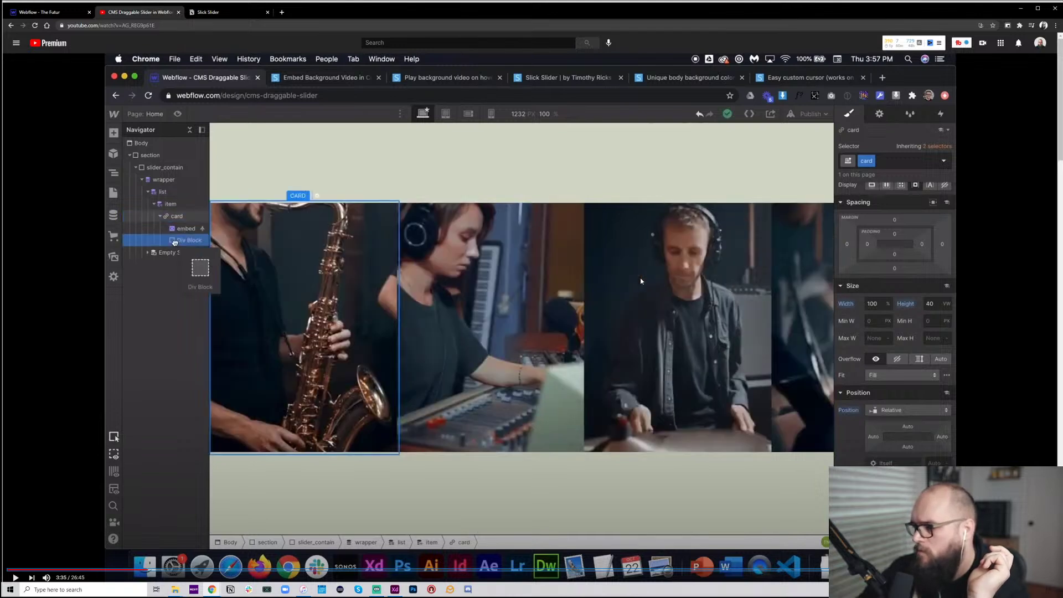
key(Right)
key(Right)
key(Right)
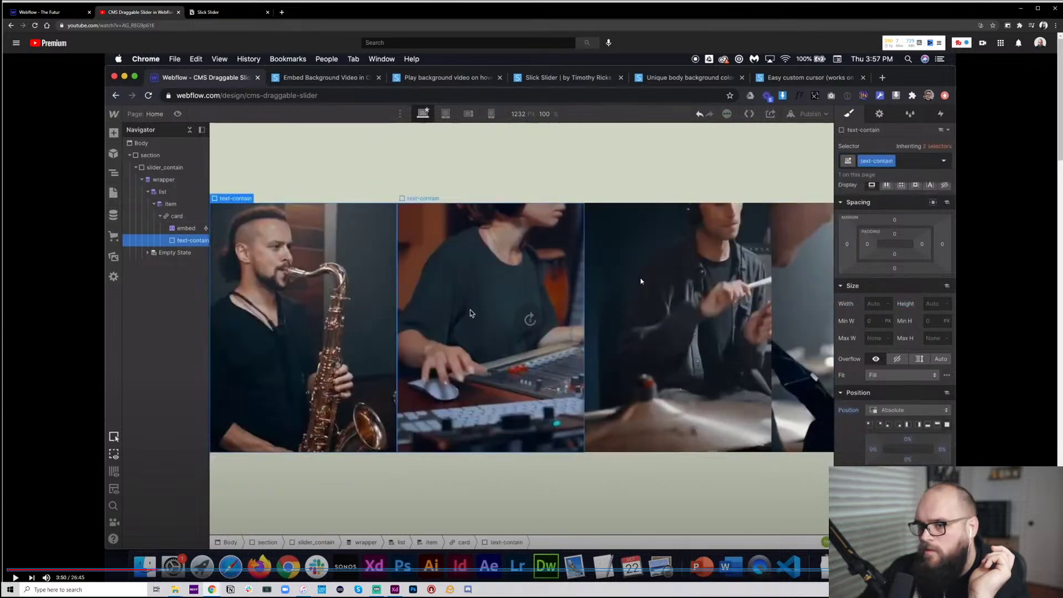
key(Right)
key(Right)
key(Right)
key(Right)
key(Right)
key(Right)
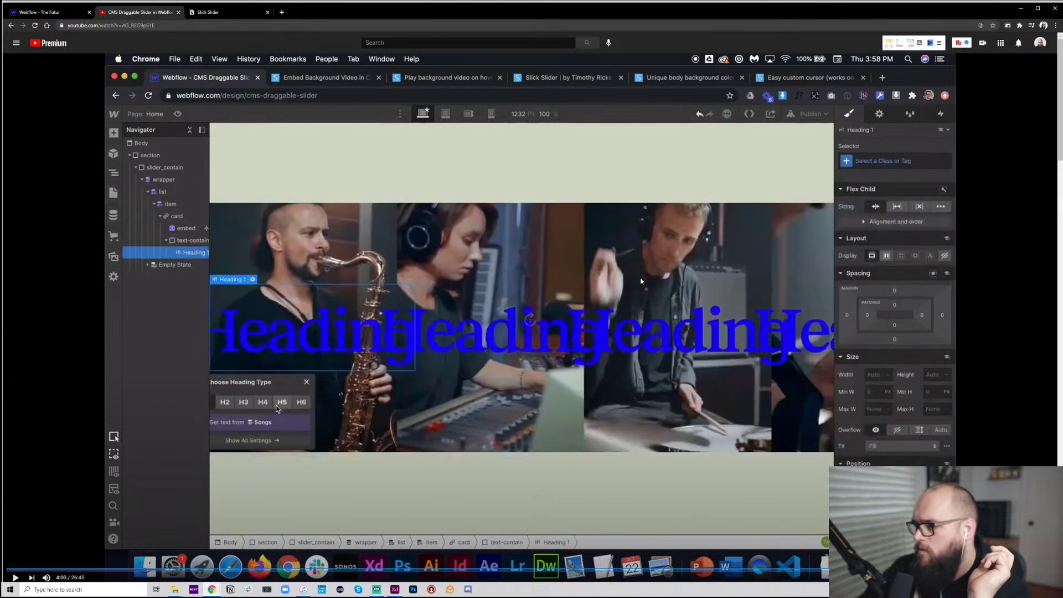
key(Right)
key(Right)
key(Right)
key(Right)
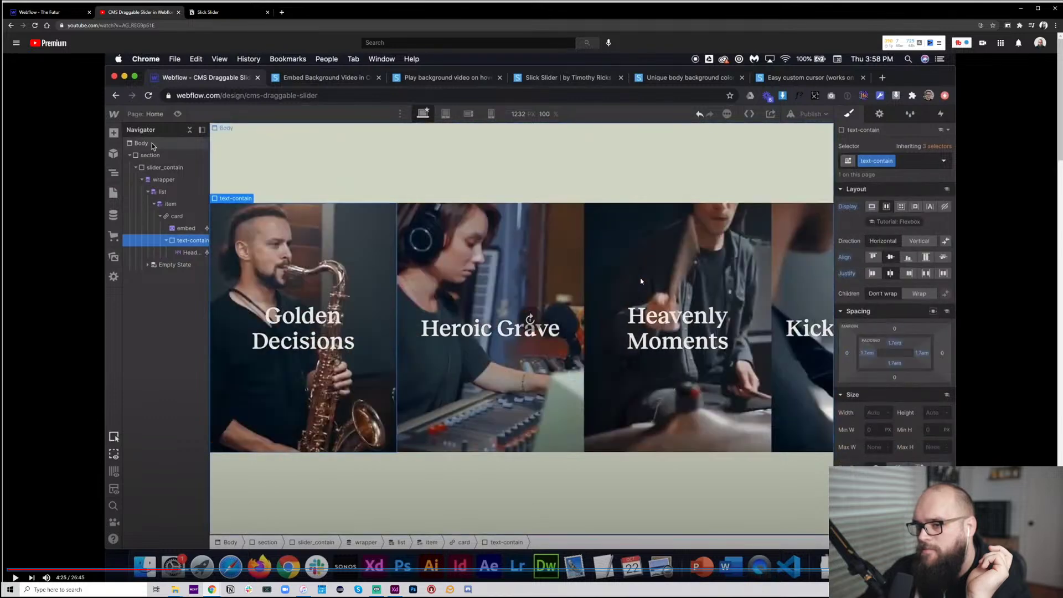
Skim the tutorial on to 5:45 to examine the custom code in the Home page's settings
key(Right)
key(Right)
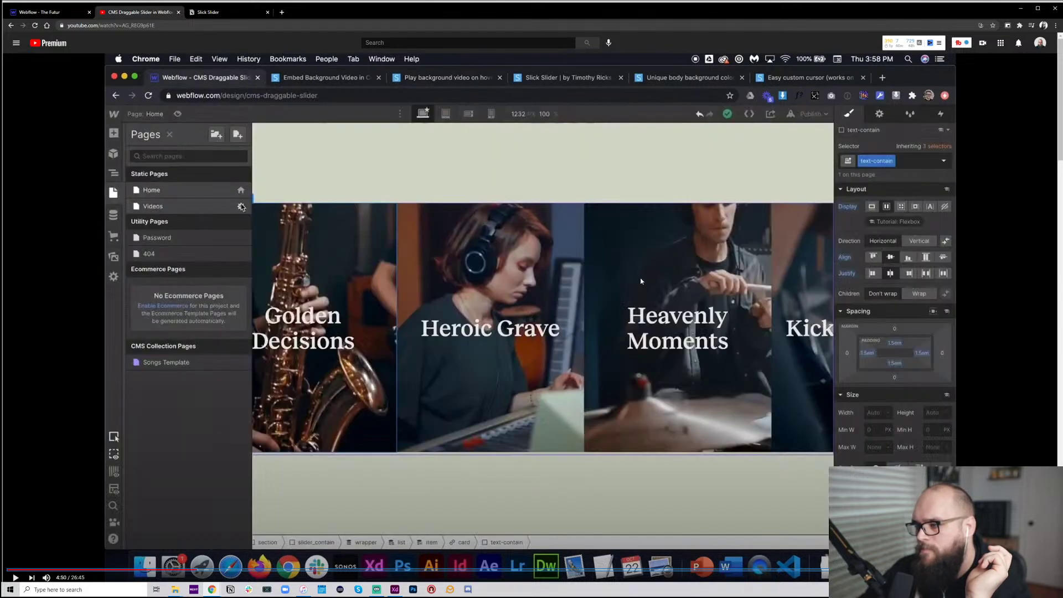
key(Right)
key(Right)
key(Right)
key(Right)
key(Right)
key(Right)
key(Right)
key(Right)
key(Right)
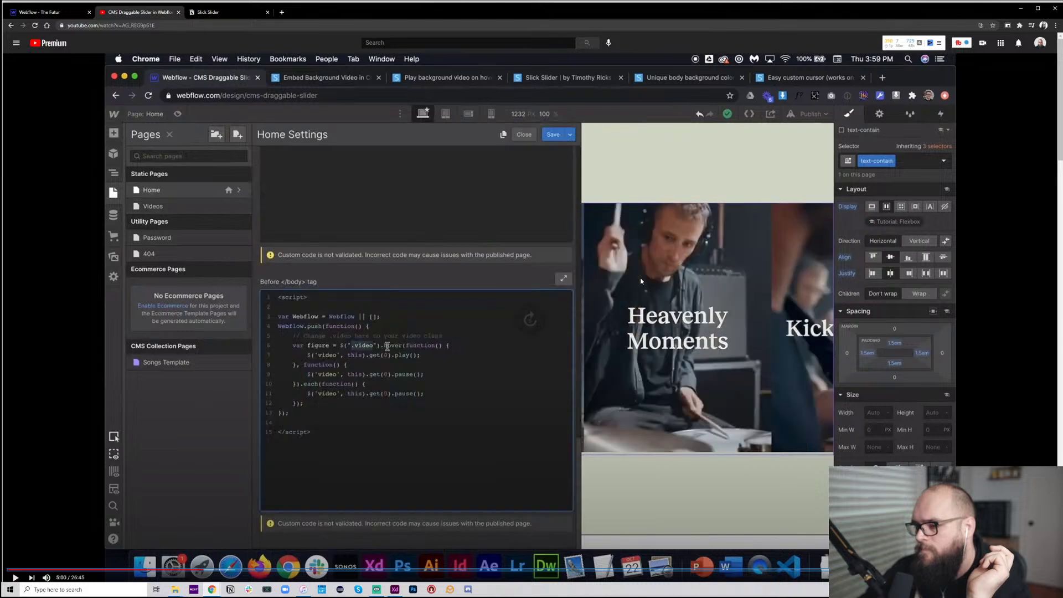
key(Right)
key(Right)
key(Right)
key(Right)
key(Right)
key(Right)
key(Right)
key(Right)
key(Right)
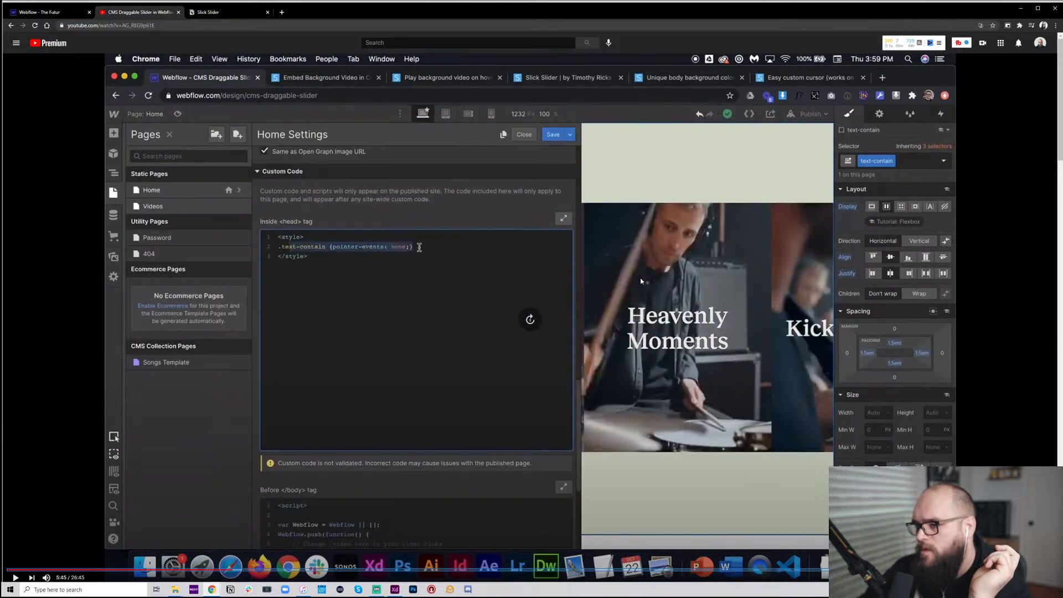
Skim the tutorial on to 6:55, stepping back to 6:30 once, to examine the slider's style rules and Slick script options
key(Right)
key(Right)
key(Right)
key(Right)
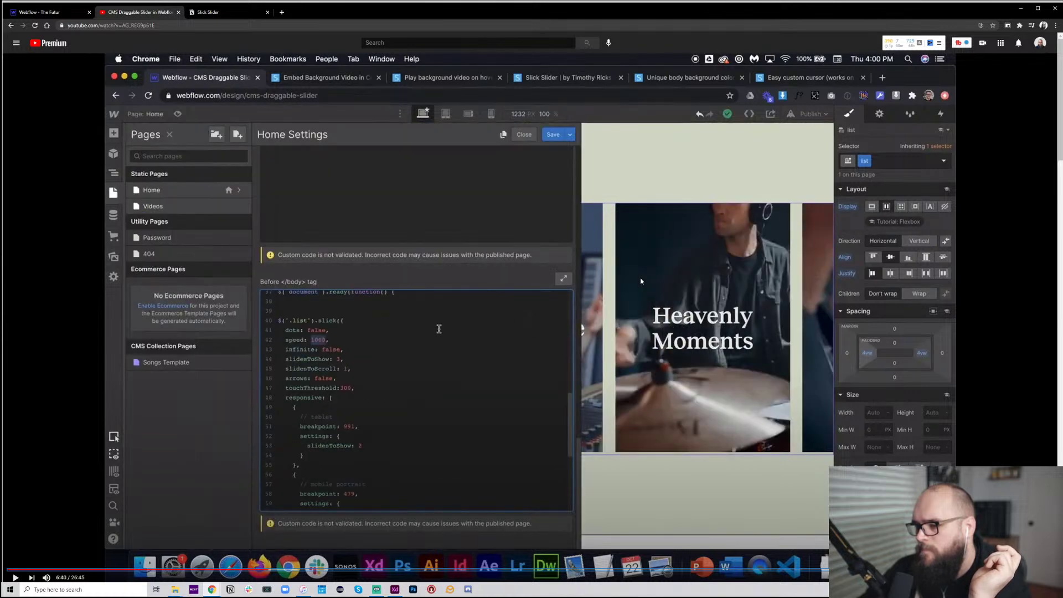
key(Left)
key(Left)
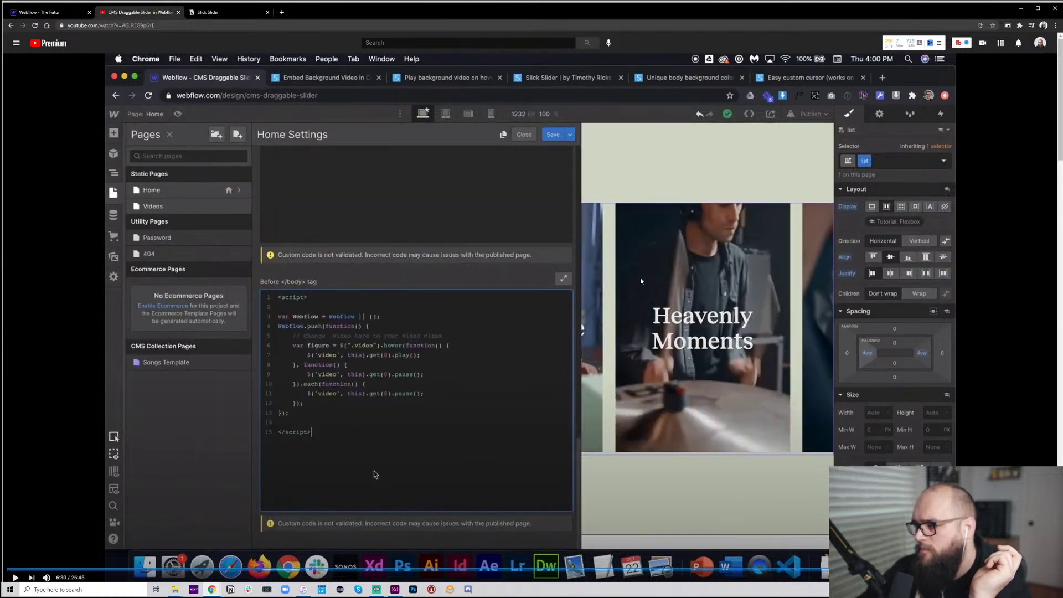
key(Right)
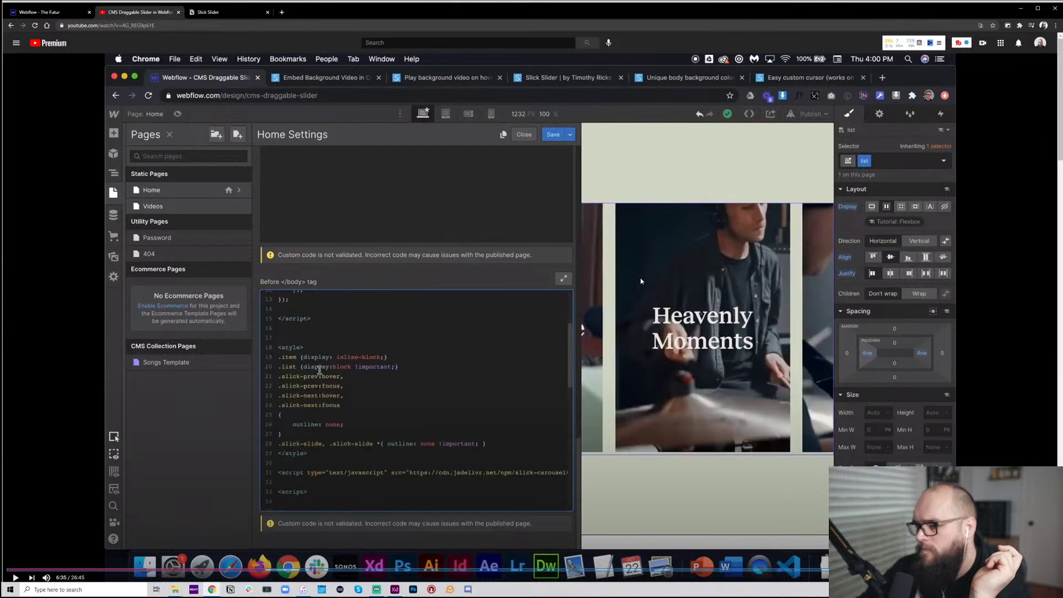
key(Right)
key(Right)
key(Right)
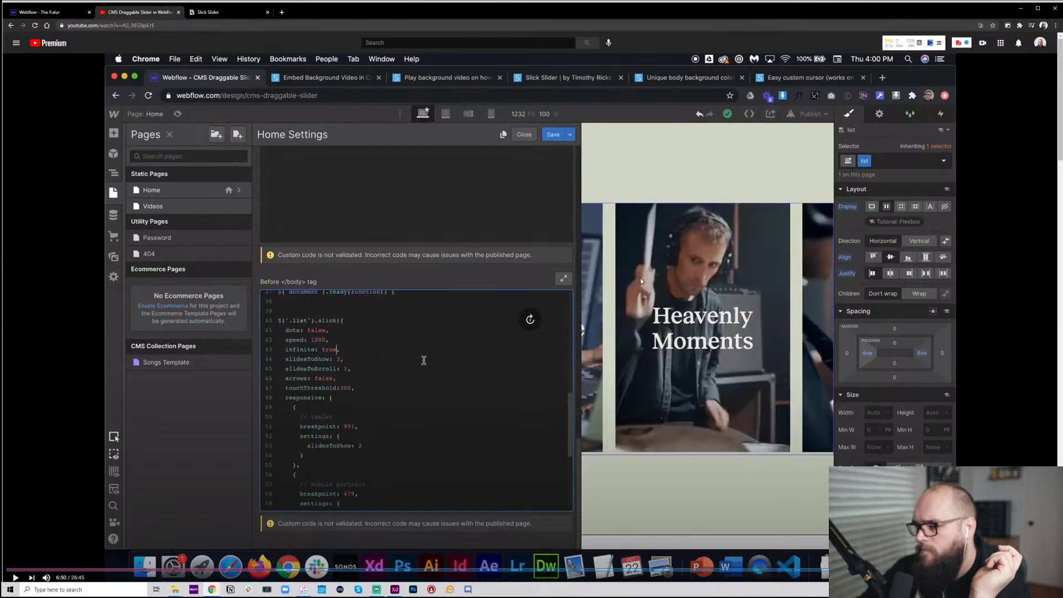
key(Right)
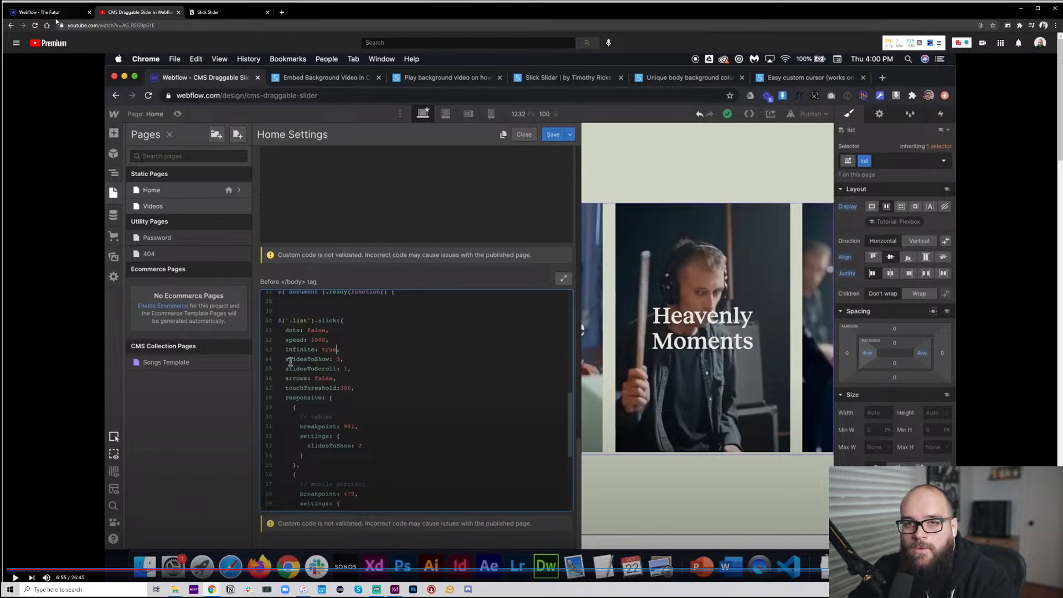
In the Webflow Designer, set b-carouselSection's right padding to 100 px
click(39, 12)
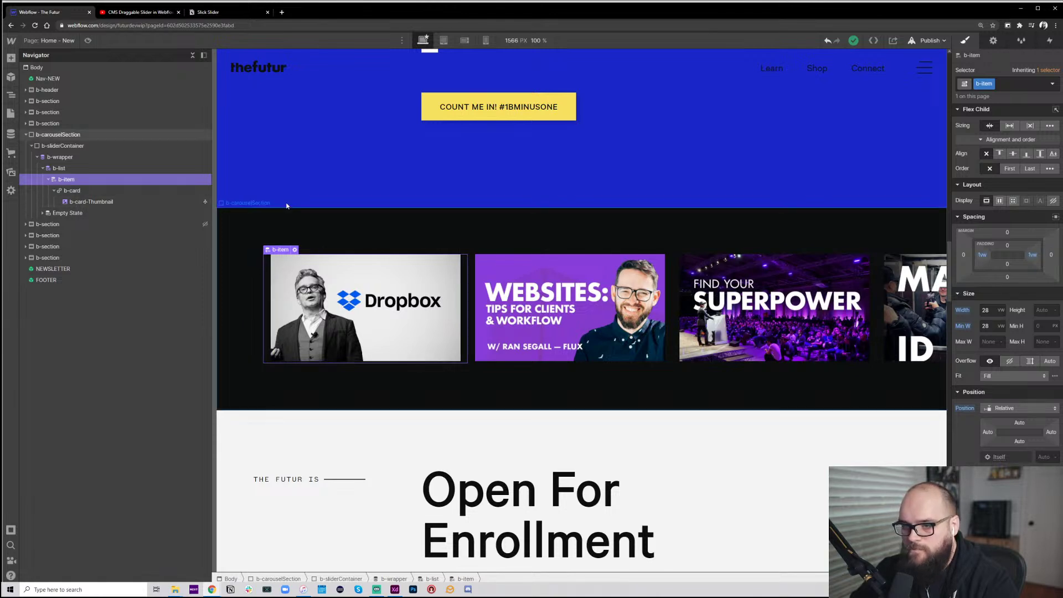
click(124, 148)
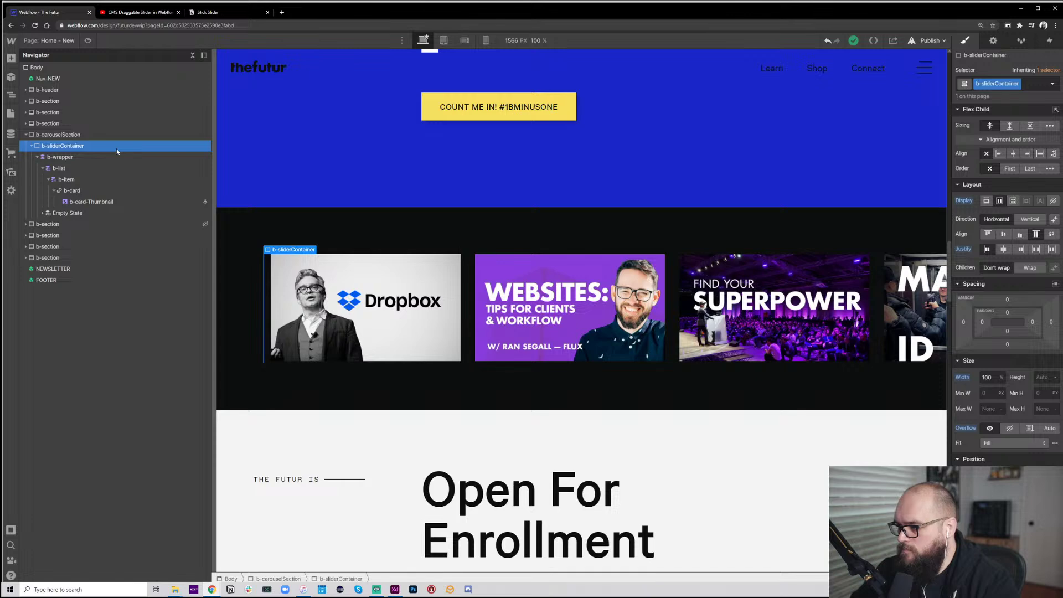
click(114, 137)
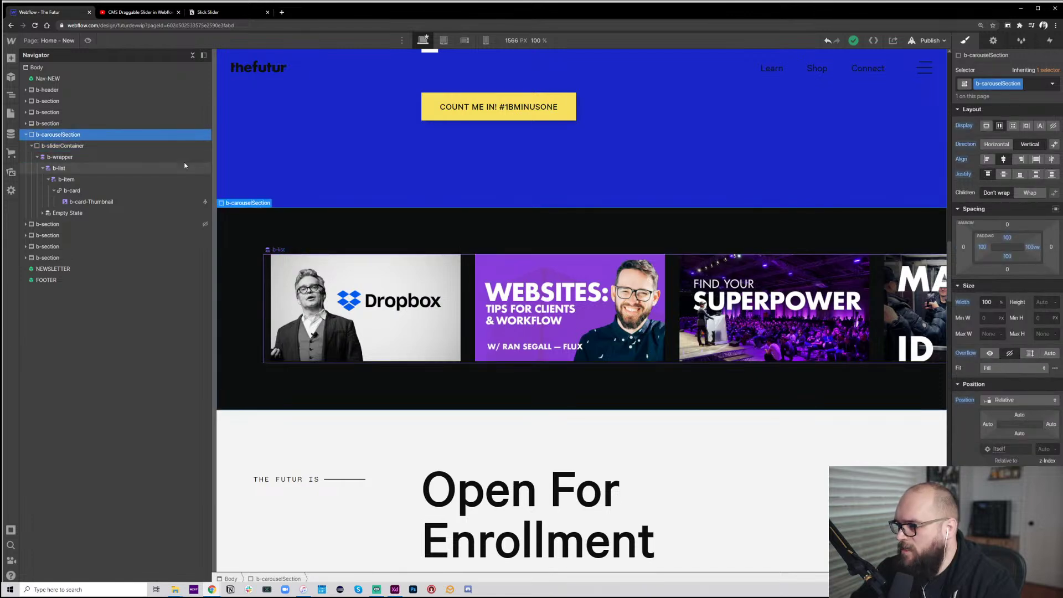
click(1033, 248)
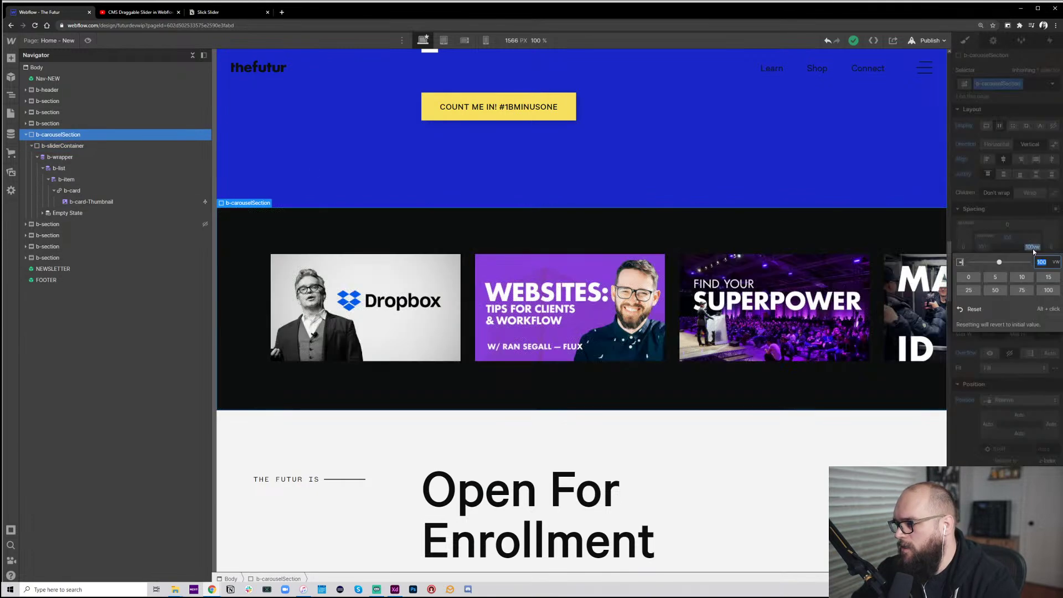
text(100)
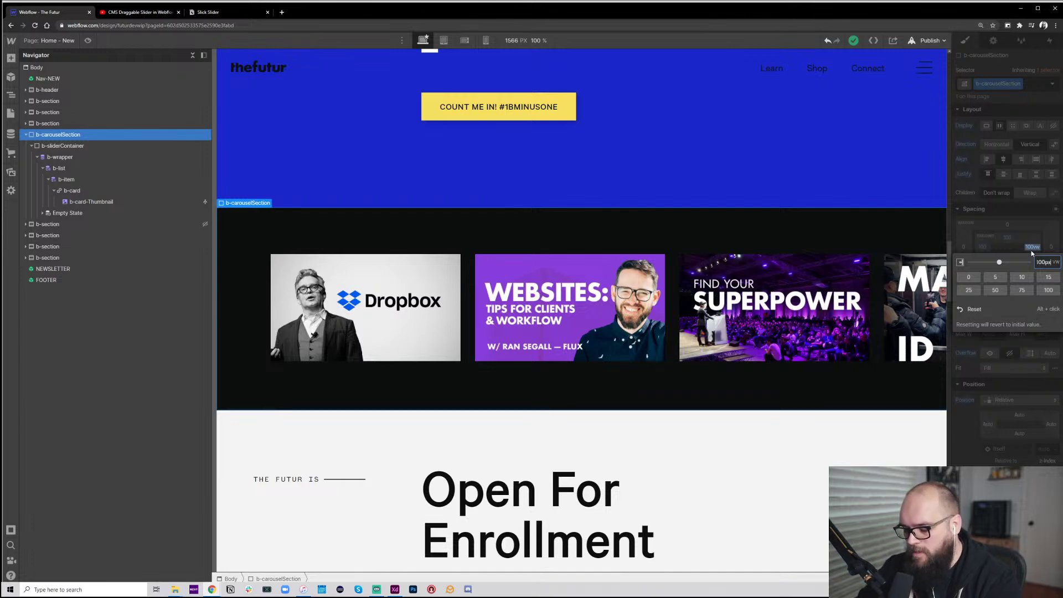
text(px)
key(Return)
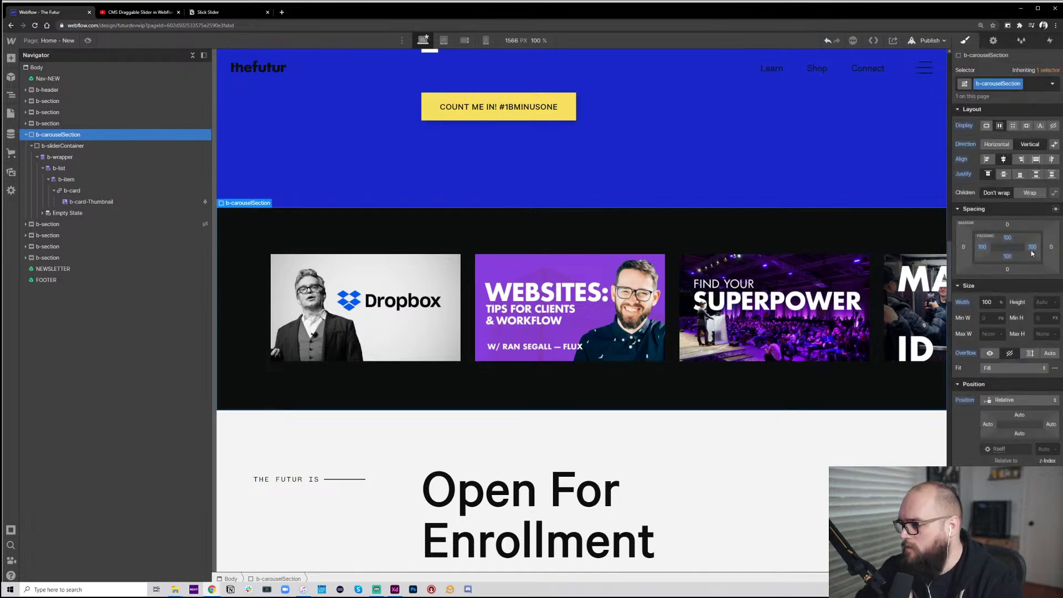
Inspect the layout and size settings of b-sliderContainer, b-wrapper and b-list
click(71, 148)
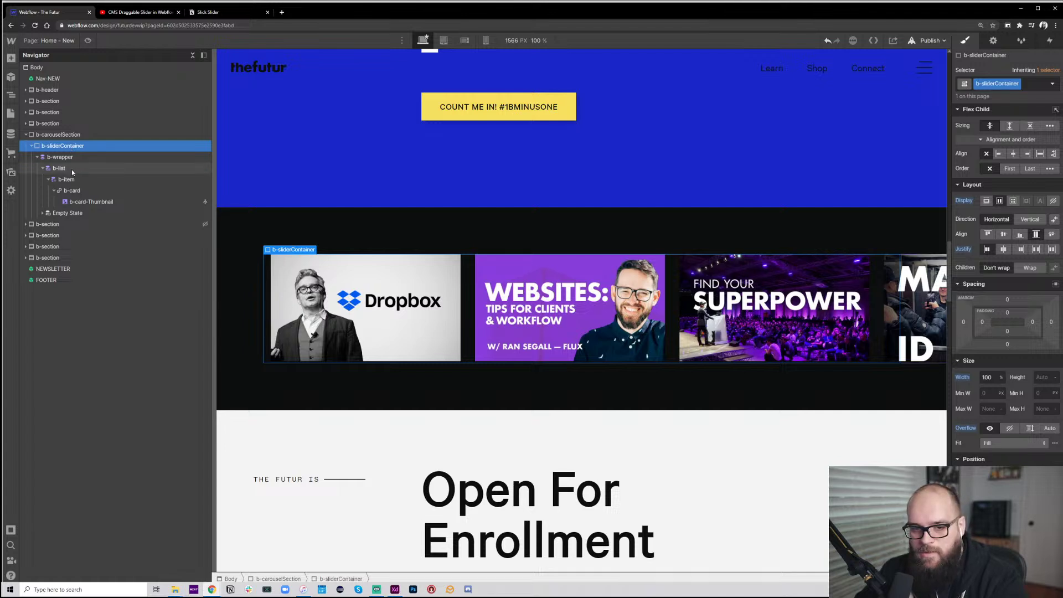
click(73, 157)
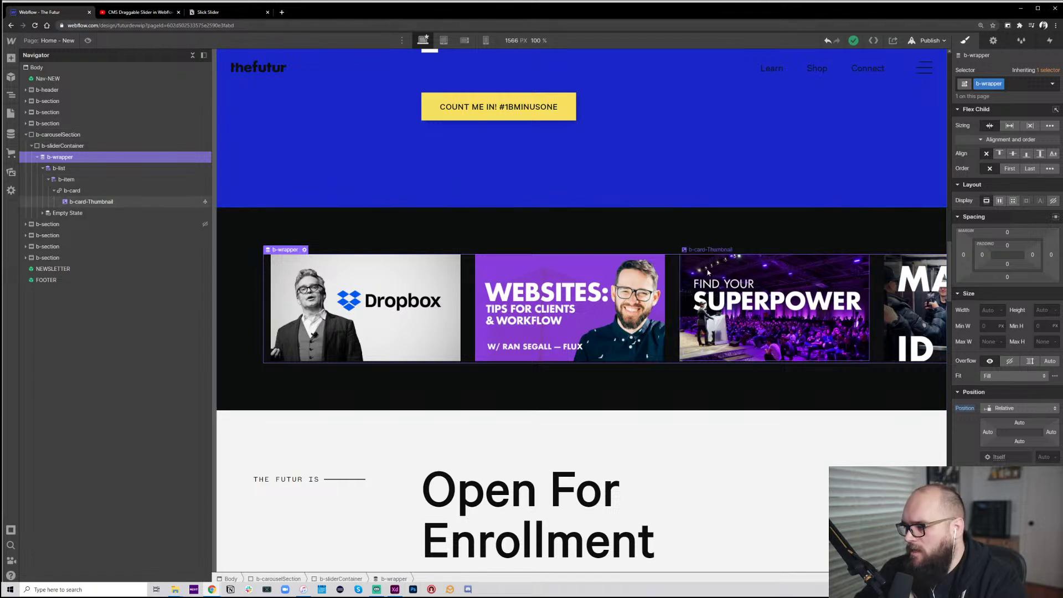
click(77, 169)
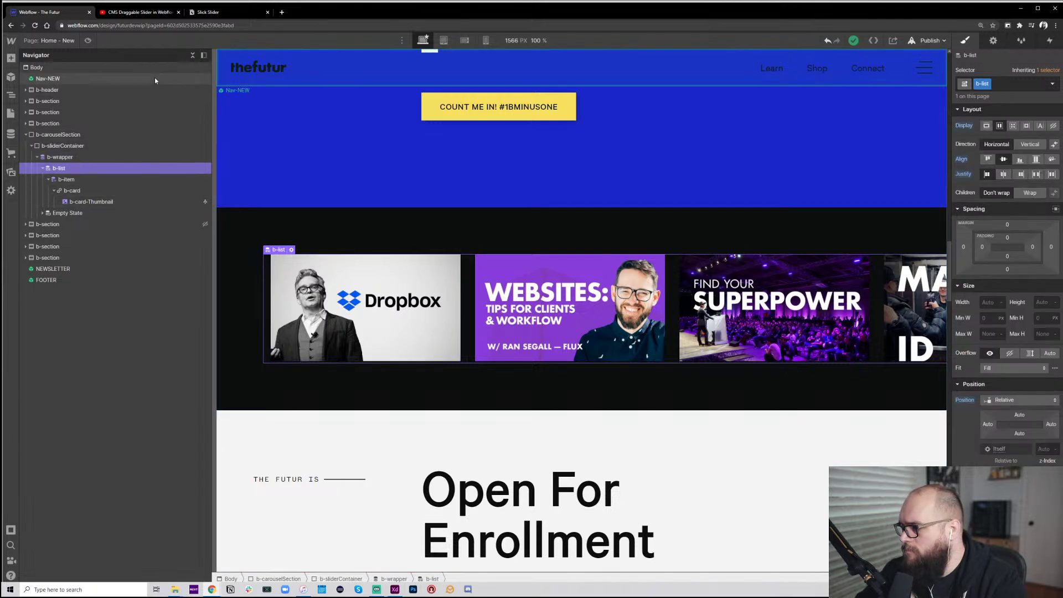
Return to the tutorial video and check the item's padding and width settings around 7:14 to 7:19
click(123, 13)
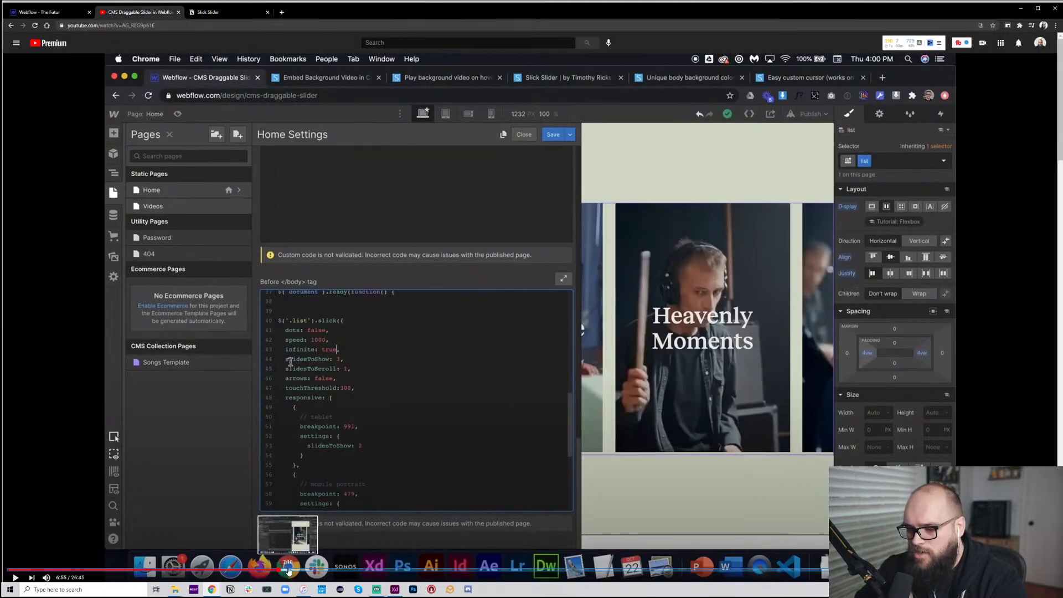
click(292, 570)
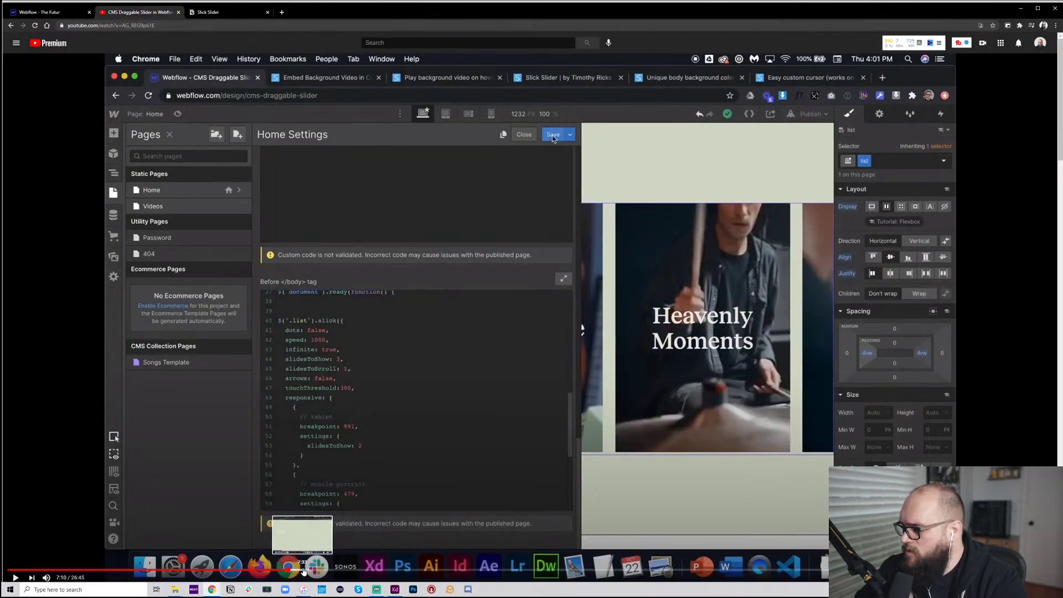
click(303, 570)
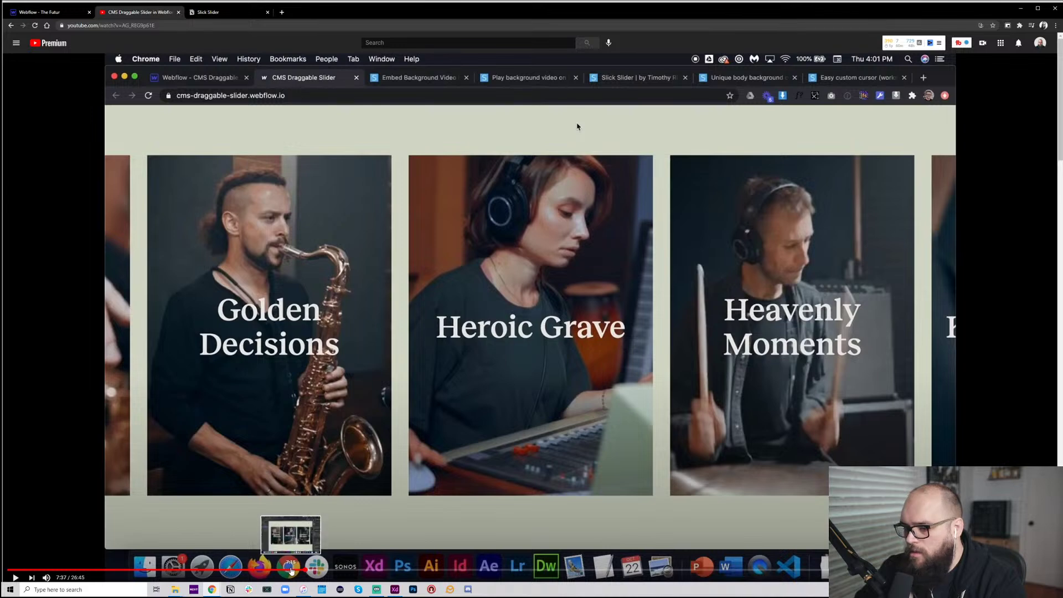
click(291, 570)
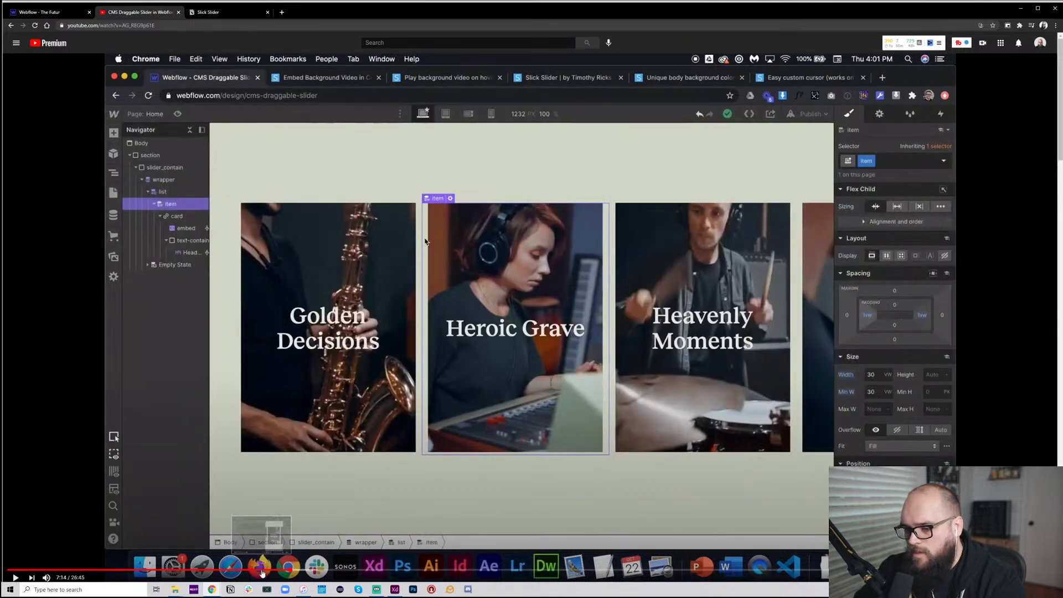
click(293, 570)
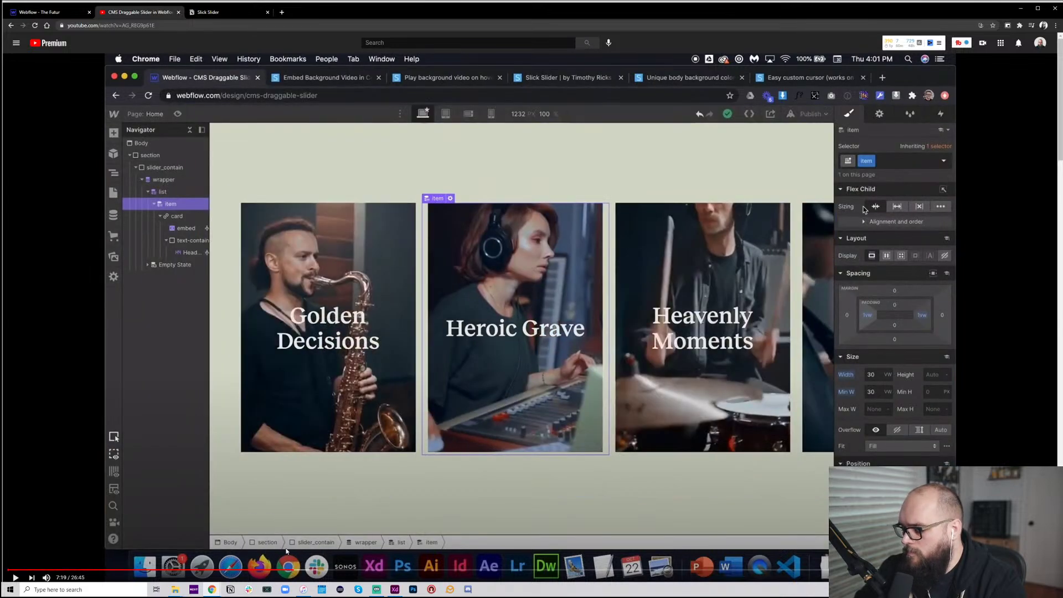
Skim the tutorial on to 7:59 to see how the published slider lays out and moves its slides
key(Right)
key(Right)
key(Right)
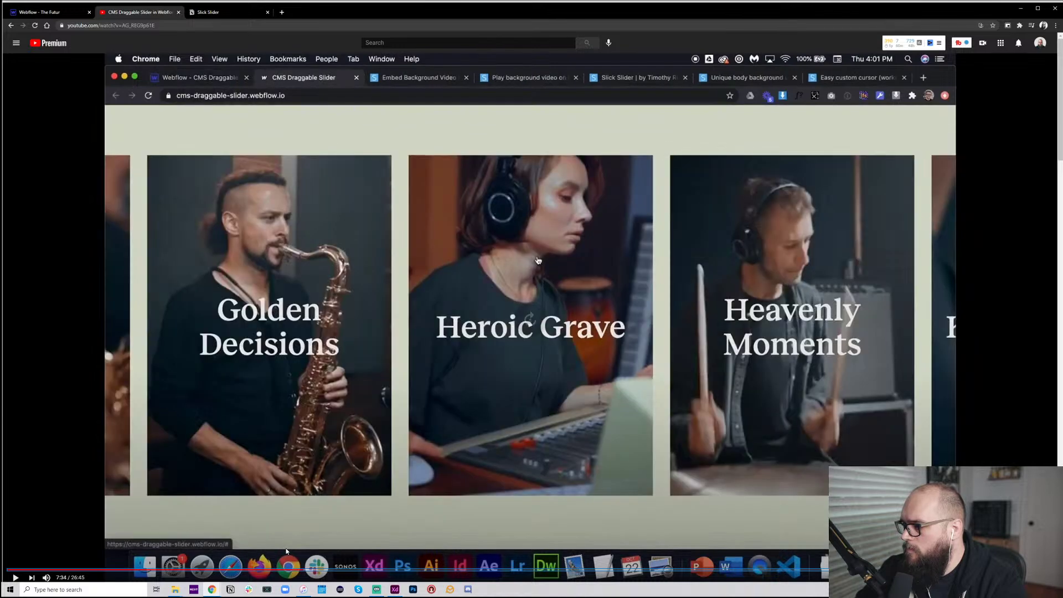
key(Right)
key(Right)
key(Right)
key(Right)
key(Right)
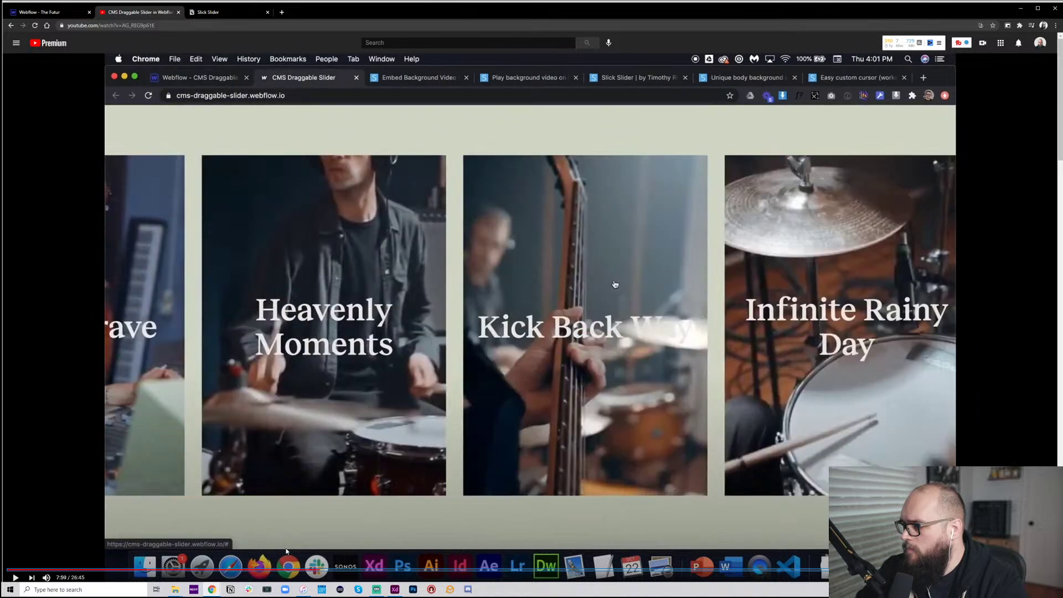
Skim the tutorial on to 8:19 to see the Slick script in the page's before-body custom code
key(Right)
key(Right)
key(Right)
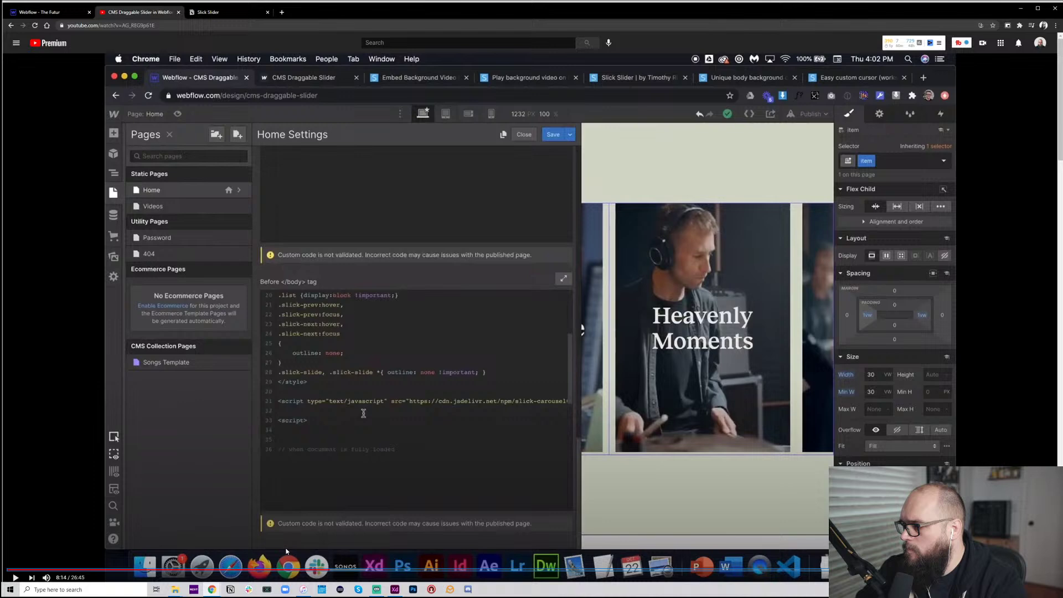
key(Right)
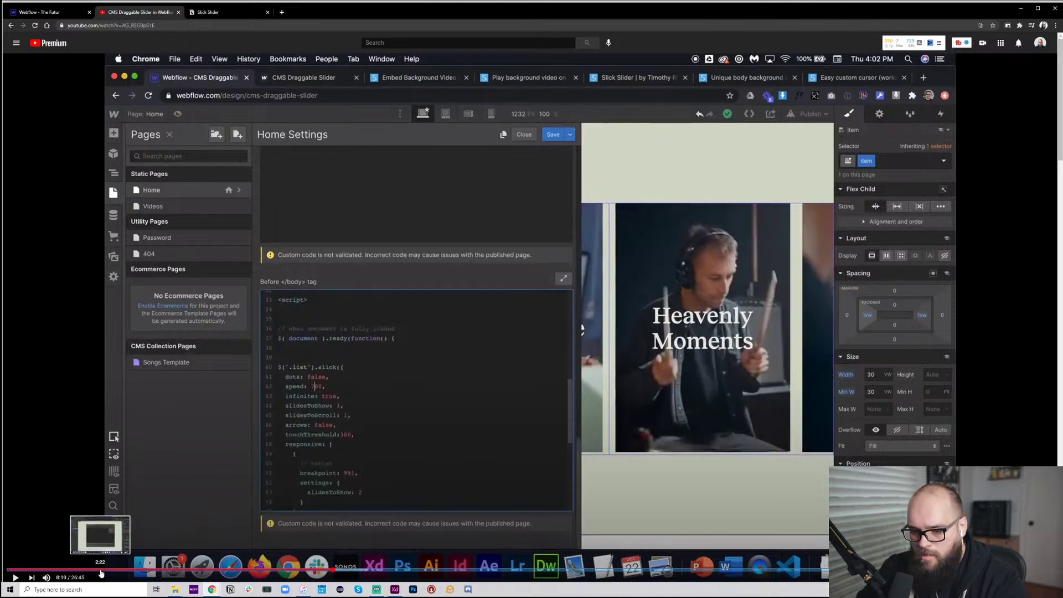
Jump the tutorial back to 2:22 and skim to 3:07 to review how the slider's list is laid out
click(101, 570)
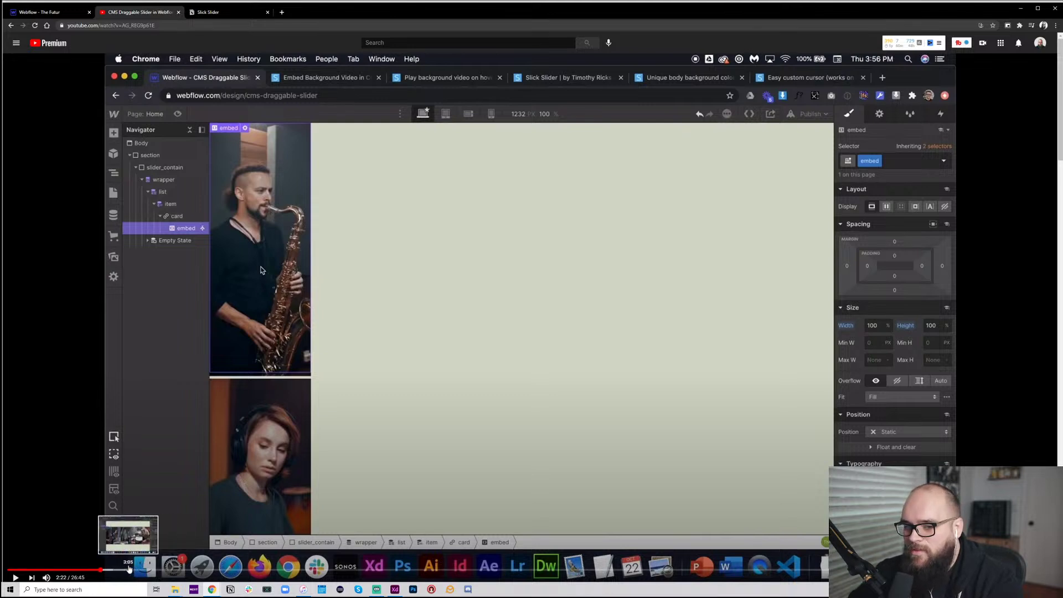
key(Right)
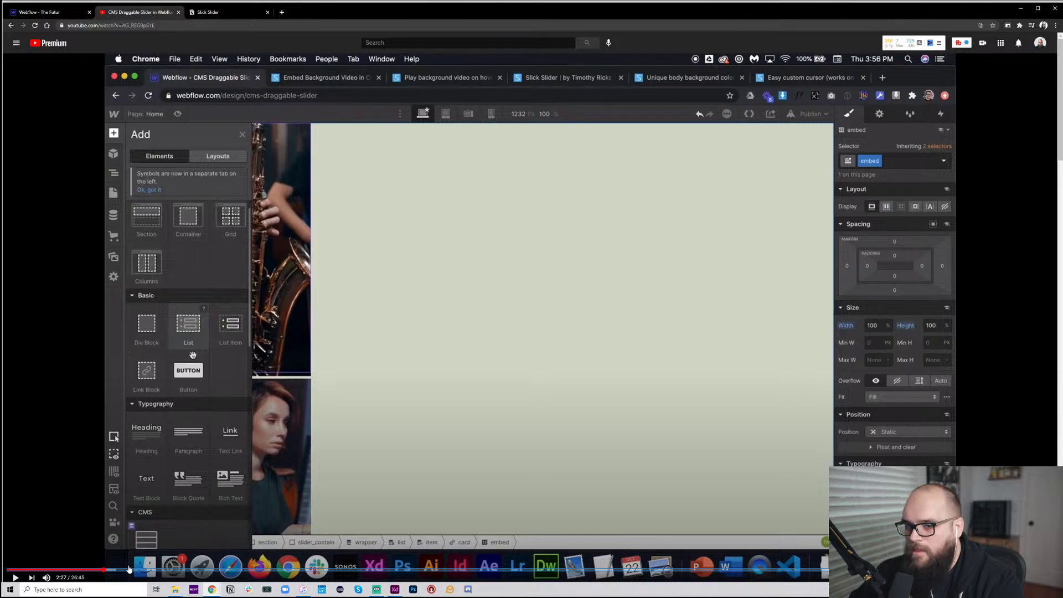
key(Right)
key(Right)
key(Right)
key(Right)
key(Right)
key(Right)
key(Right)
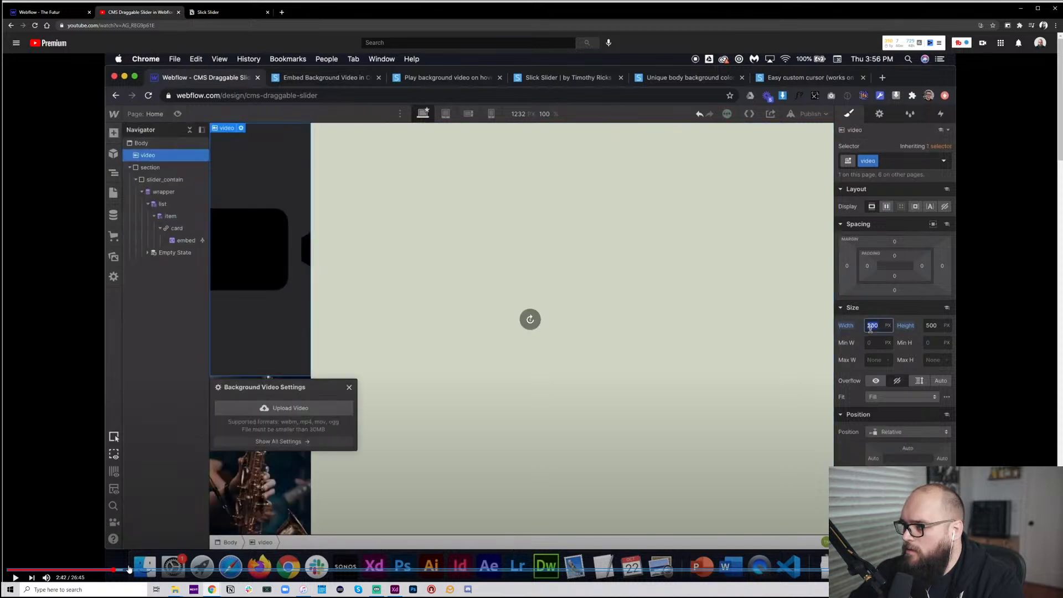
key(Right)
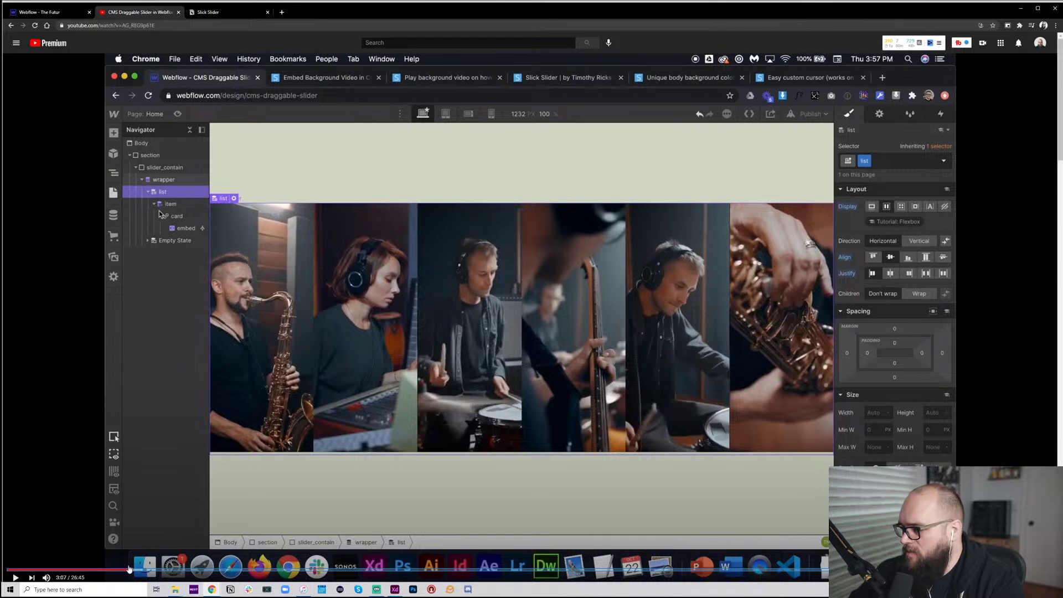
Step through the tutorial from 3:12 to 3:32 to check the list's flex layout and the item's width and minimum width
key(Right)
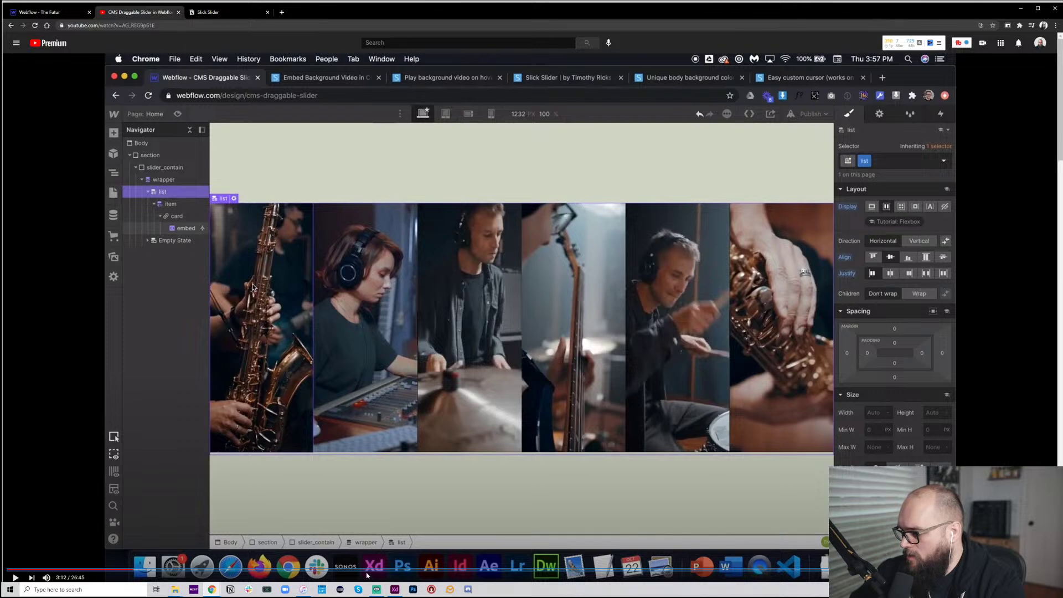
key(Right)
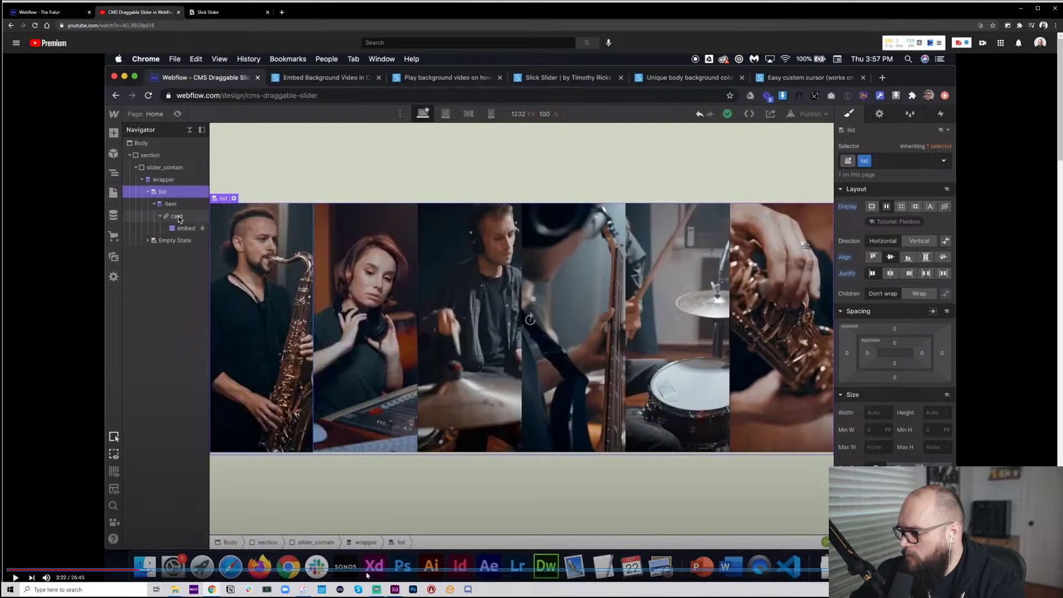
key(Right)
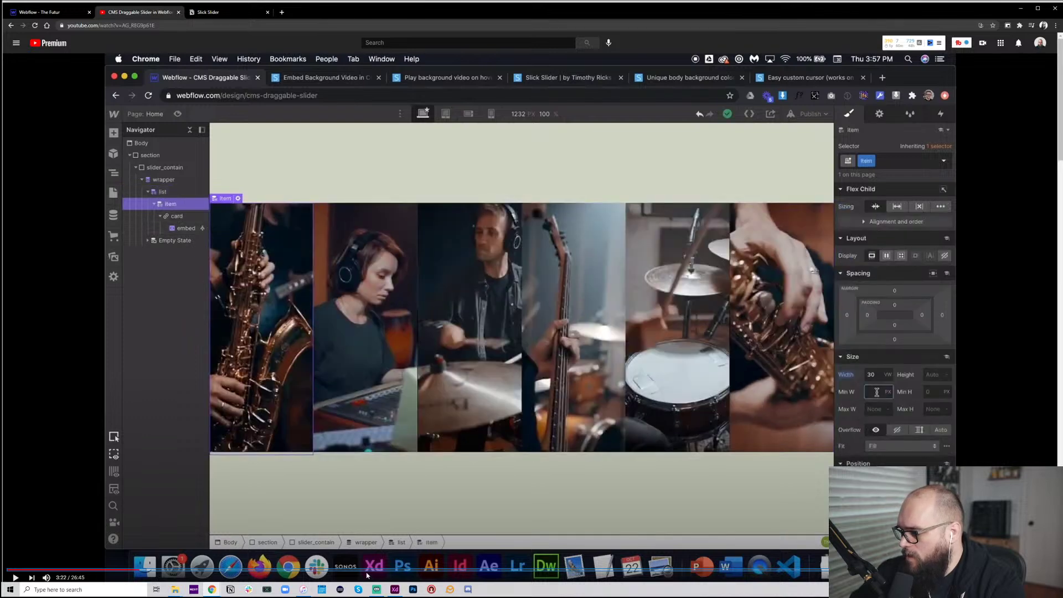
key(Left)
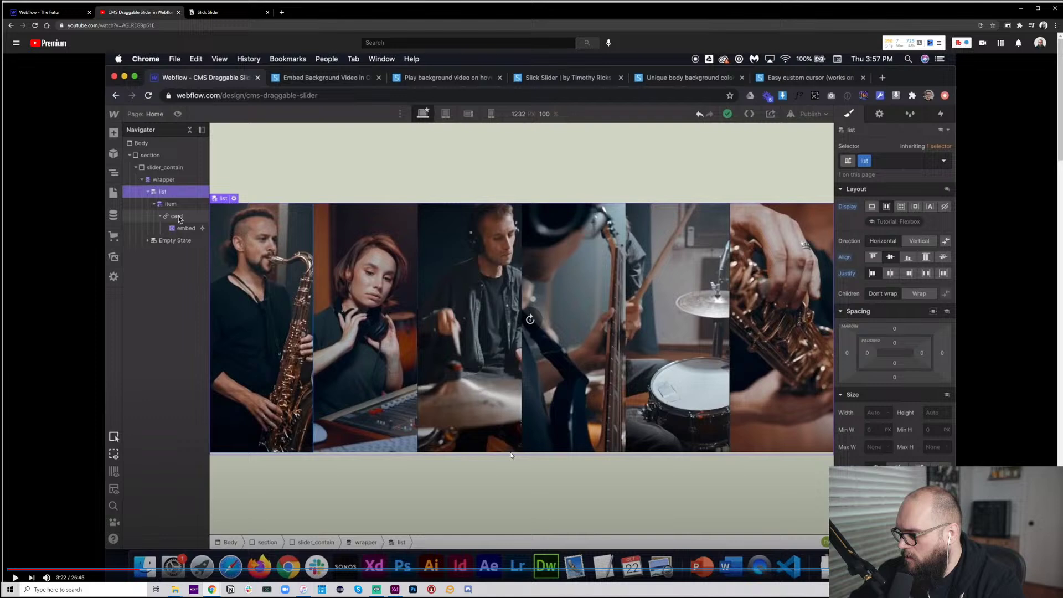
key(Right)
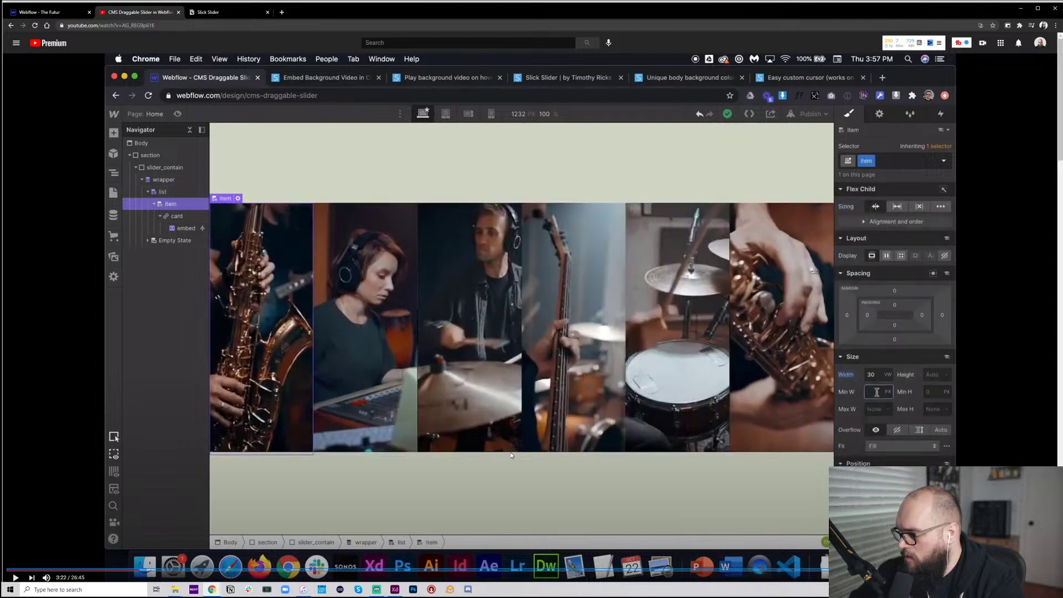
key(Right)
key(Right)
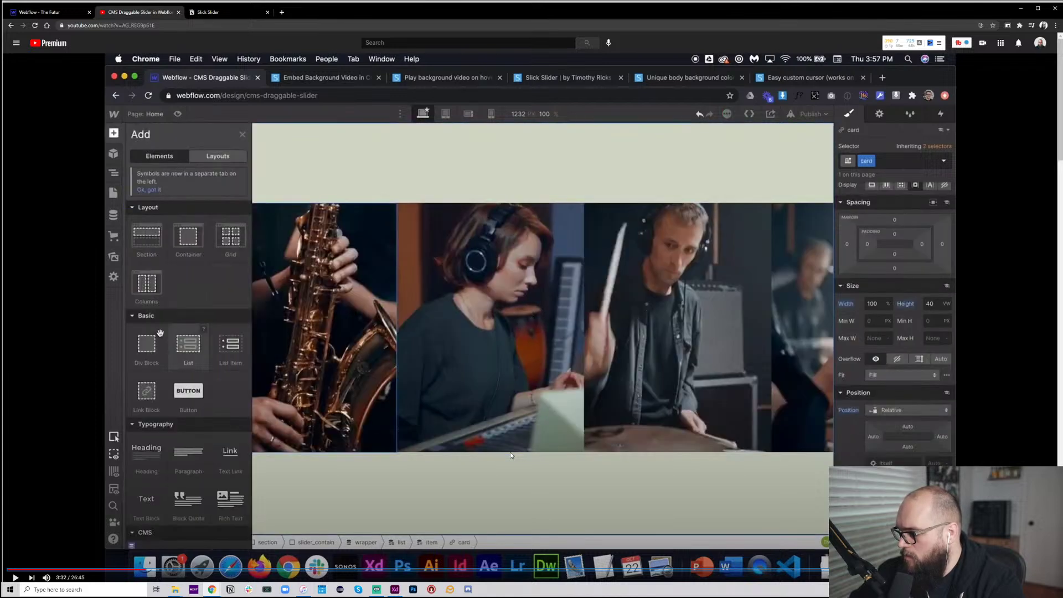
Switch to the Webflow Designer and compare the settings of b-carouselSection, b-sliderContainer, b-wrapper, b-list and b-item with the tutorial
click(25, 6)
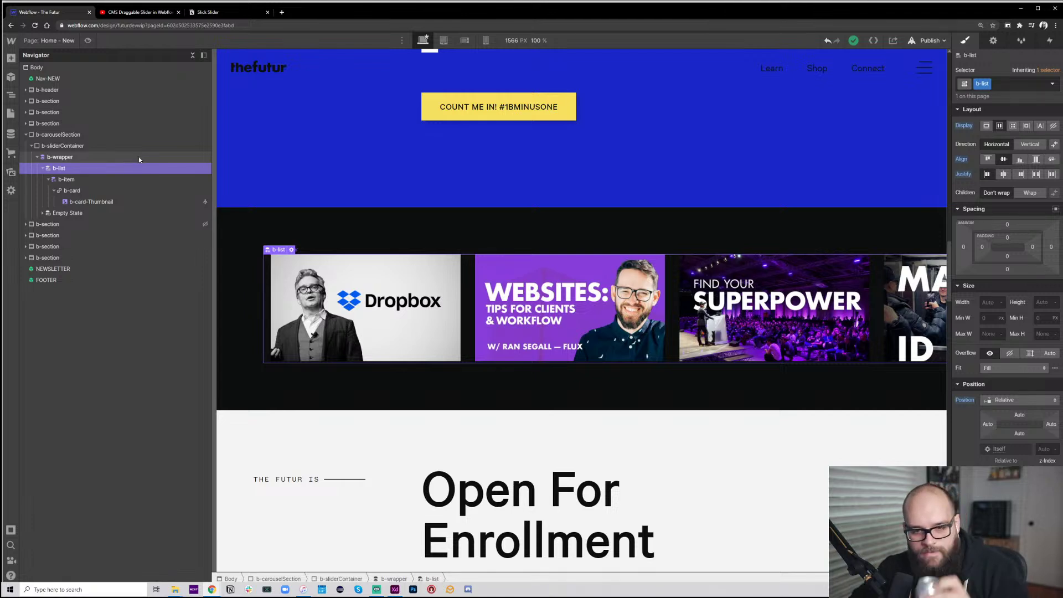
click(94, 157)
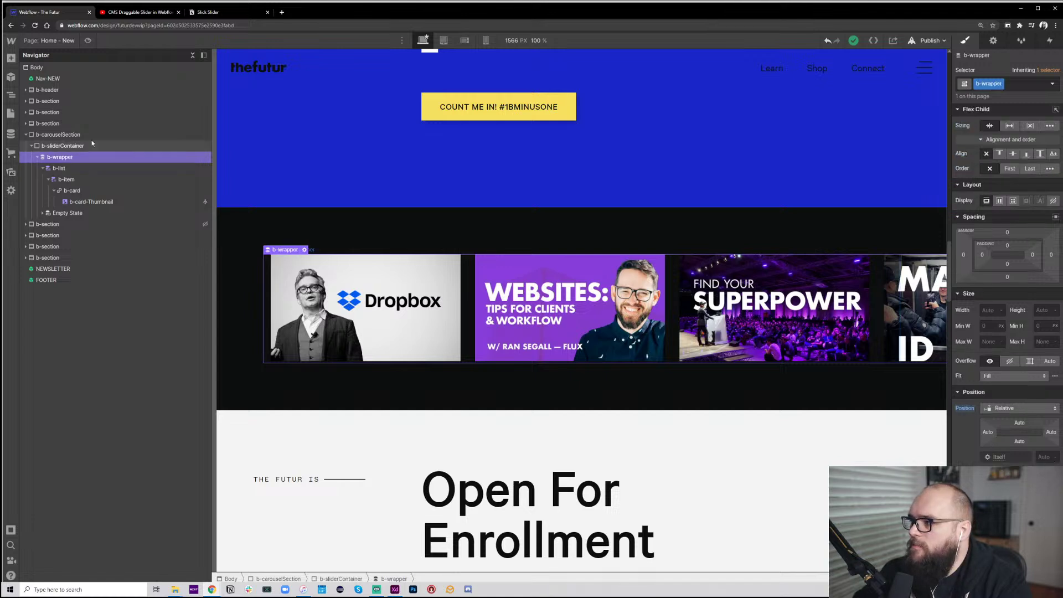
click(88, 136)
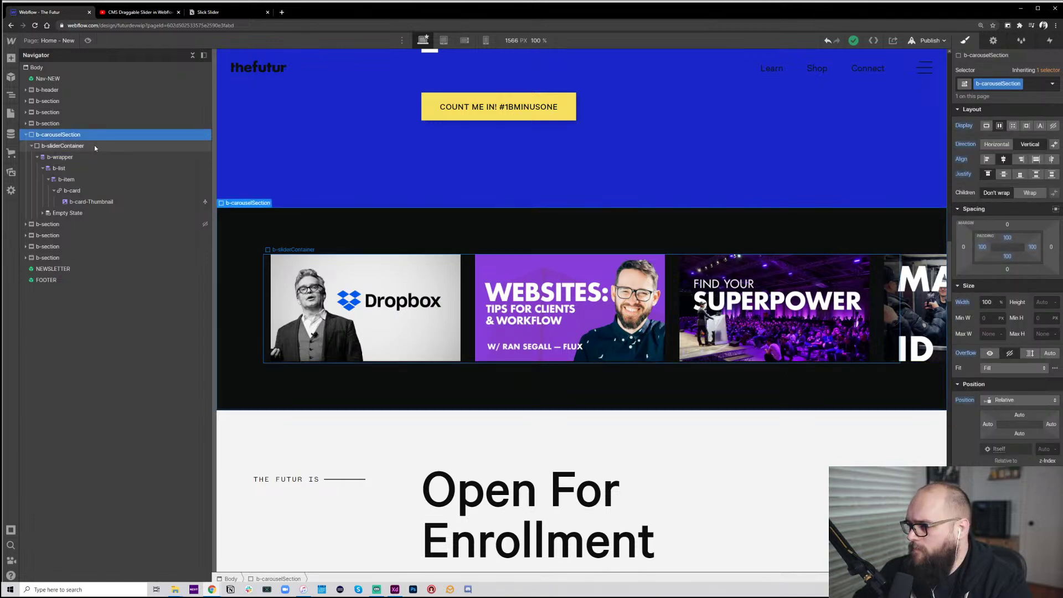
click(94, 145)
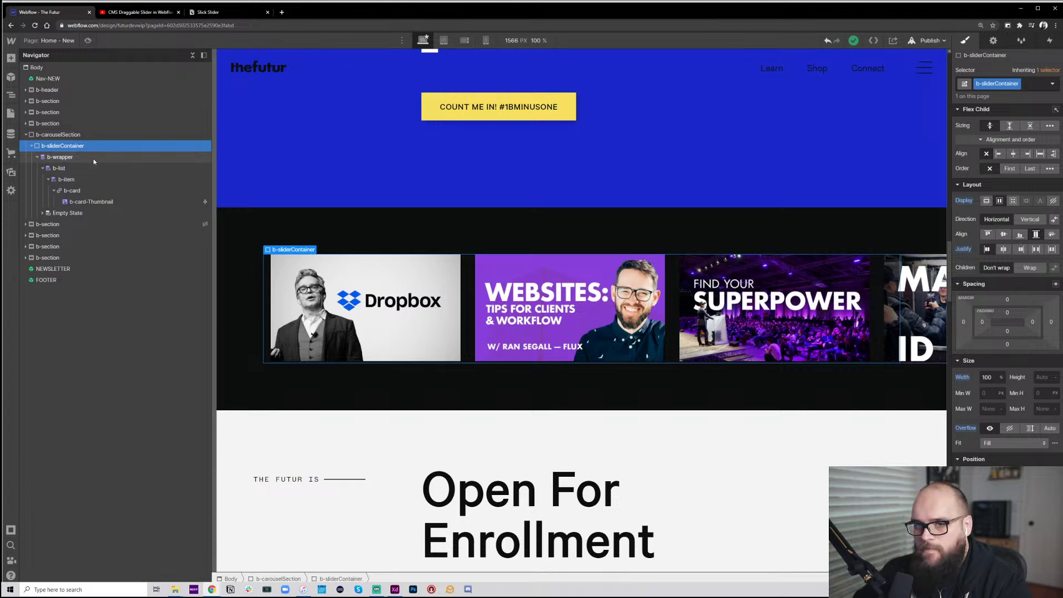
click(94, 158)
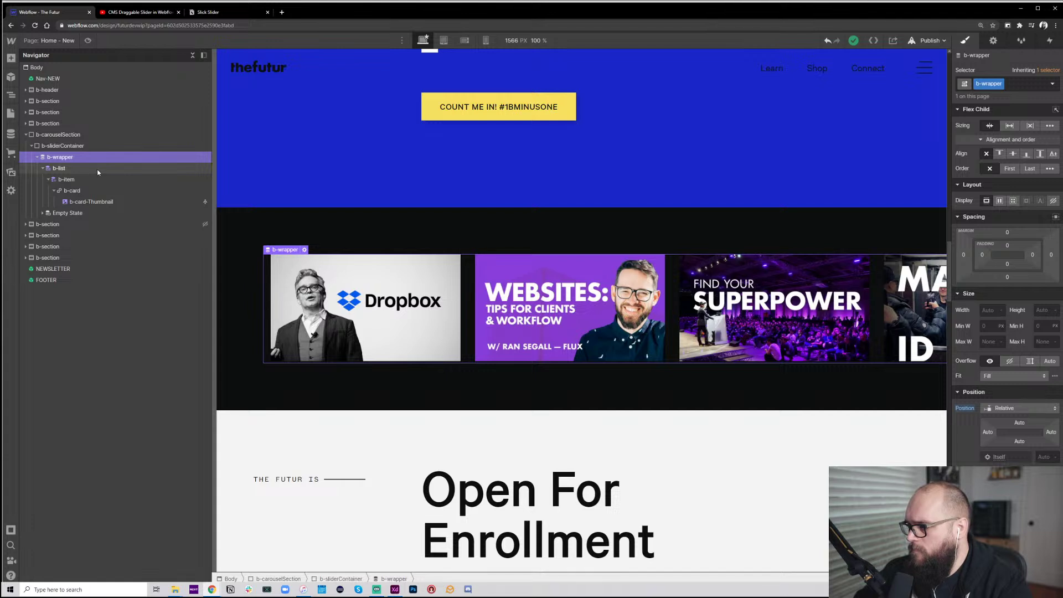
click(98, 170)
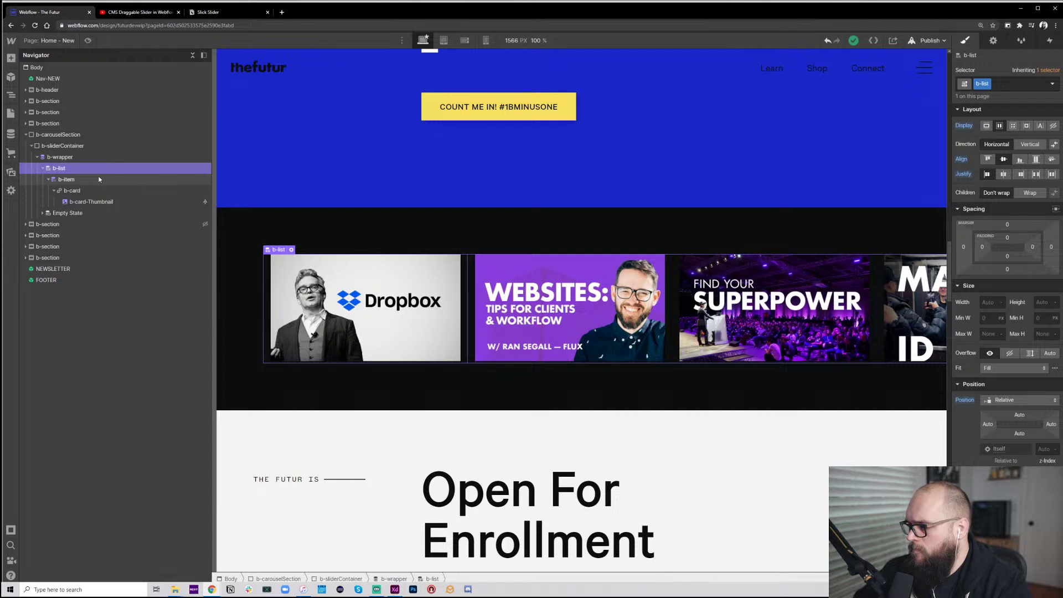
click(100, 183)
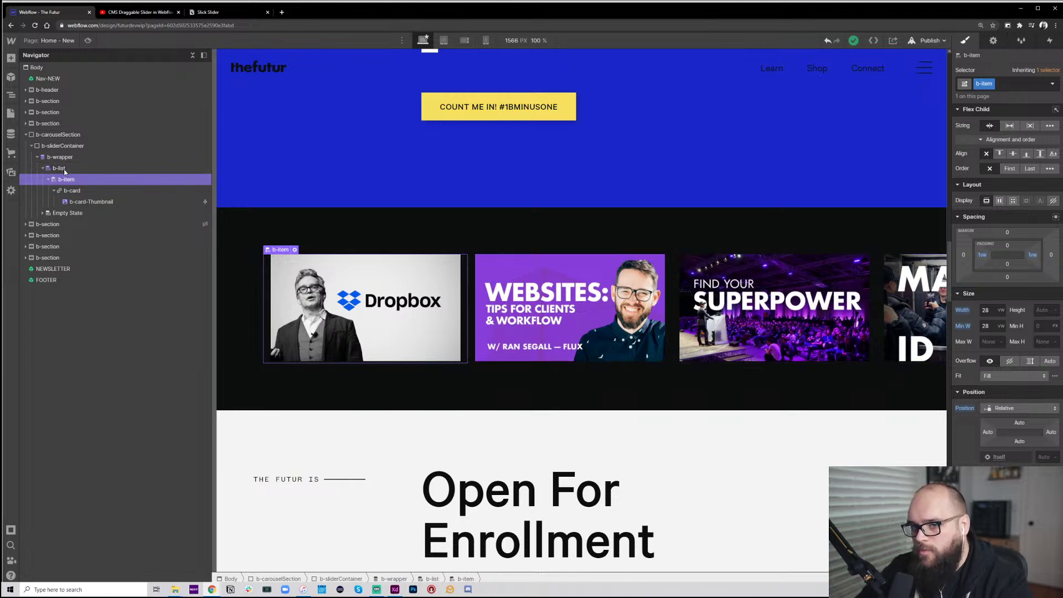
Set b-list's width to 100%
click(111, 169)
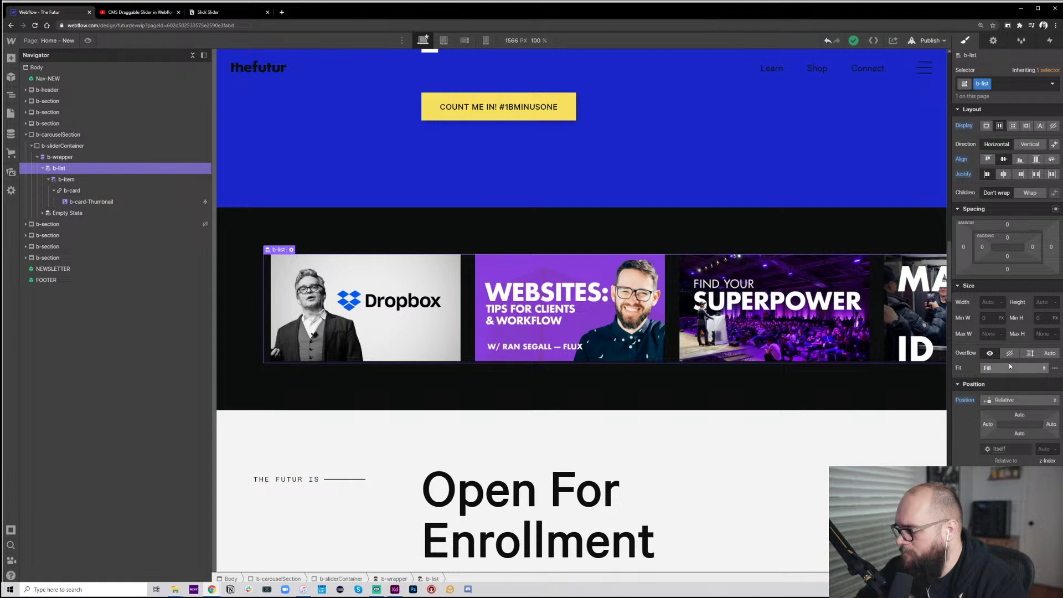
click(995, 303)
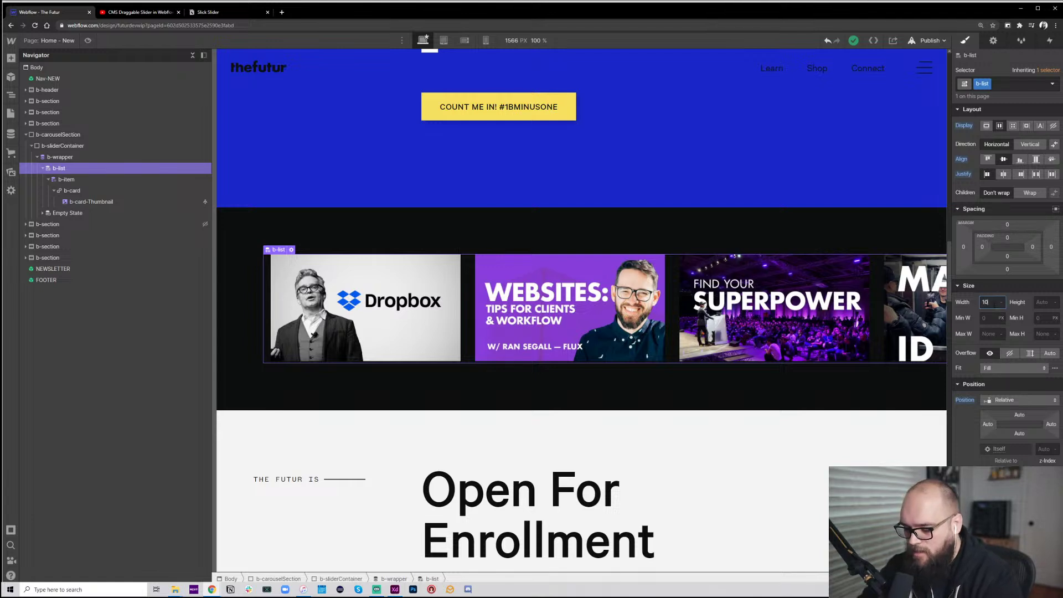
text(100%)
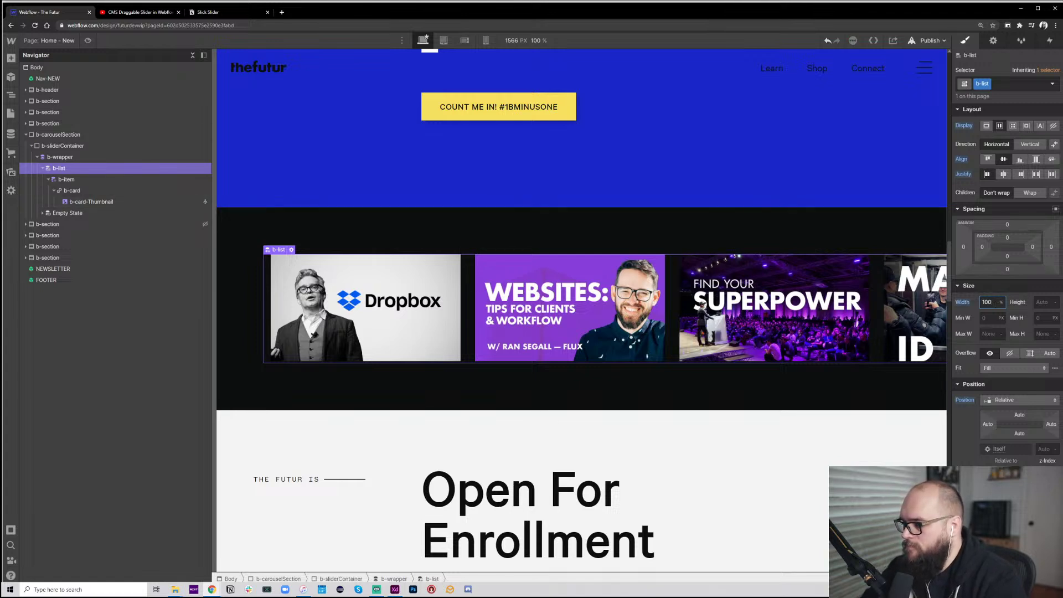
key(Tab)
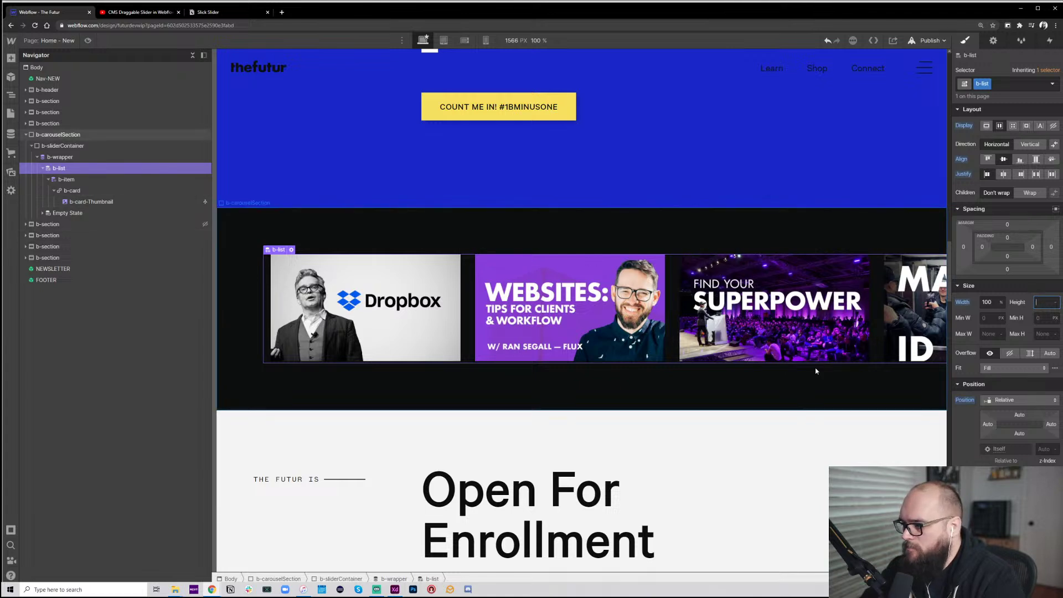
Examine how far the slides extend past b-carouselSection and b-list across the canvas, and recheck b-item's settings
click(71, 135)
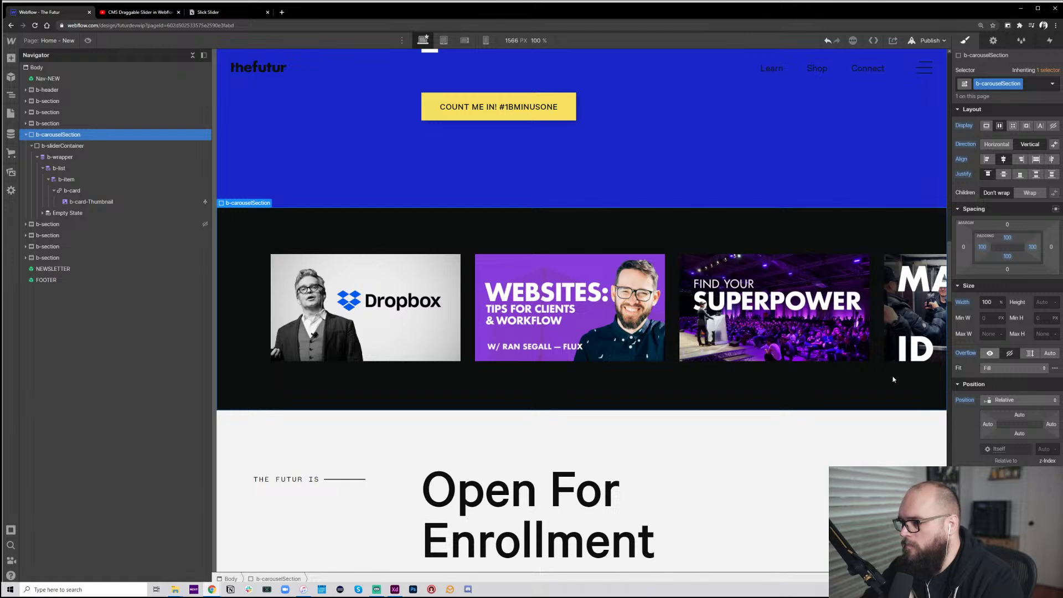
scroll(550, 283, right, 10)
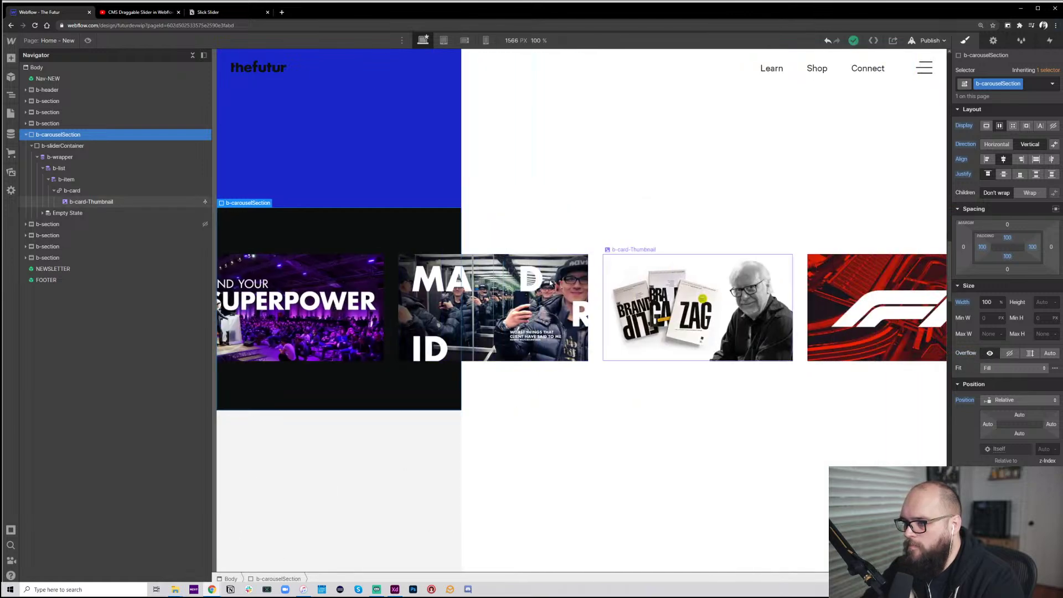
scroll(550, 283, left, 10)
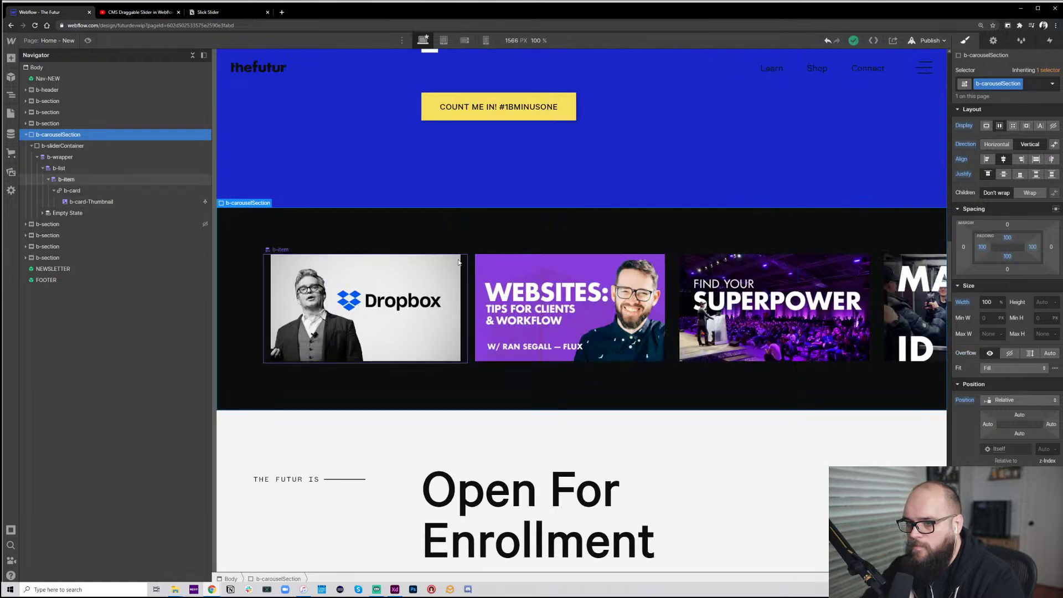
click(281, 268)
click(65, 168)
scroll(609, 318, right, 1)
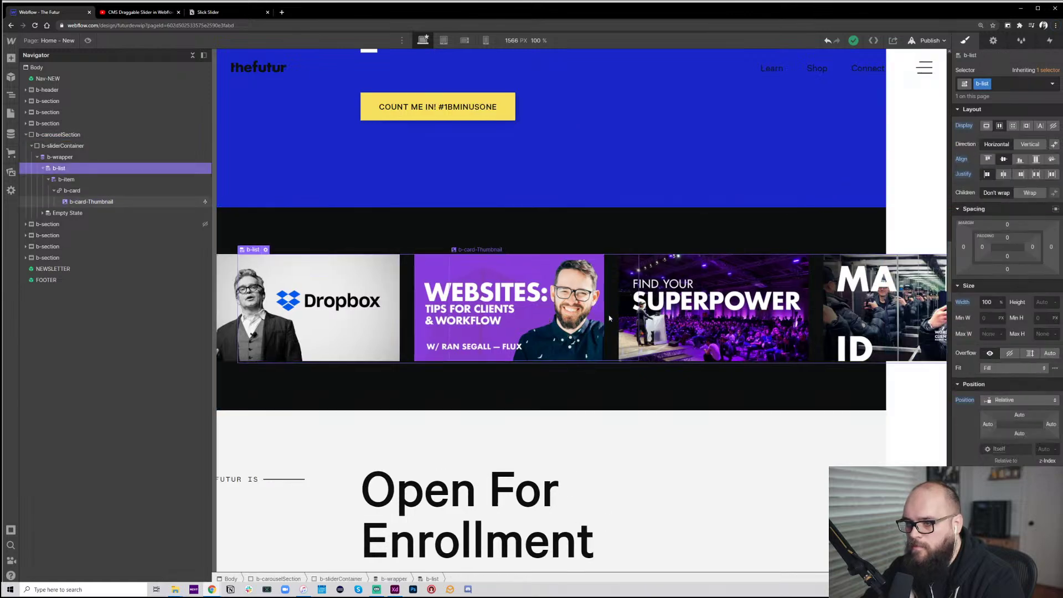
scroll(609, 319, right, 8)
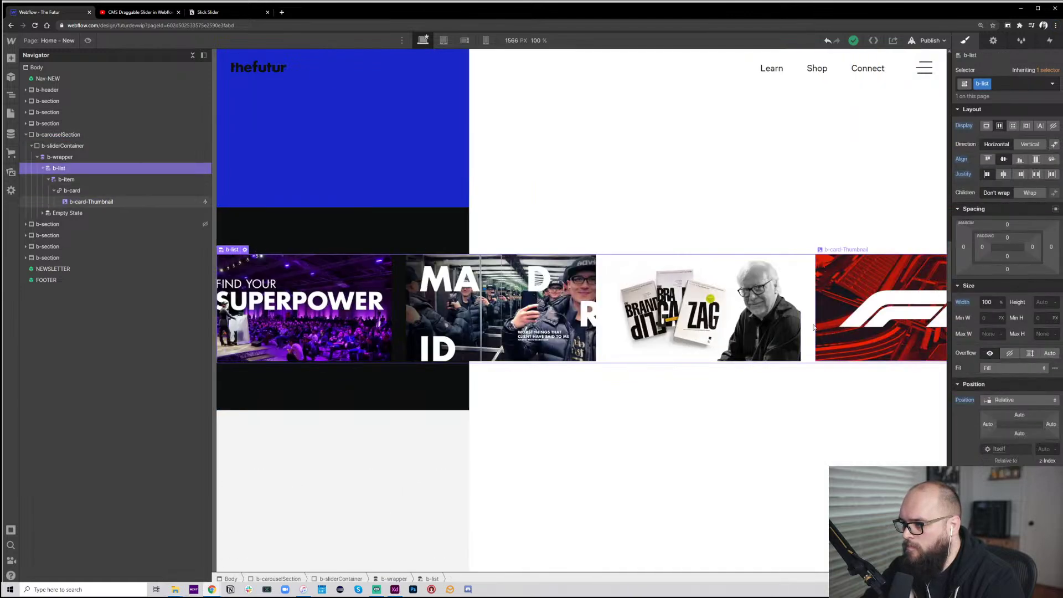
scroll(609, 318, left, 10)
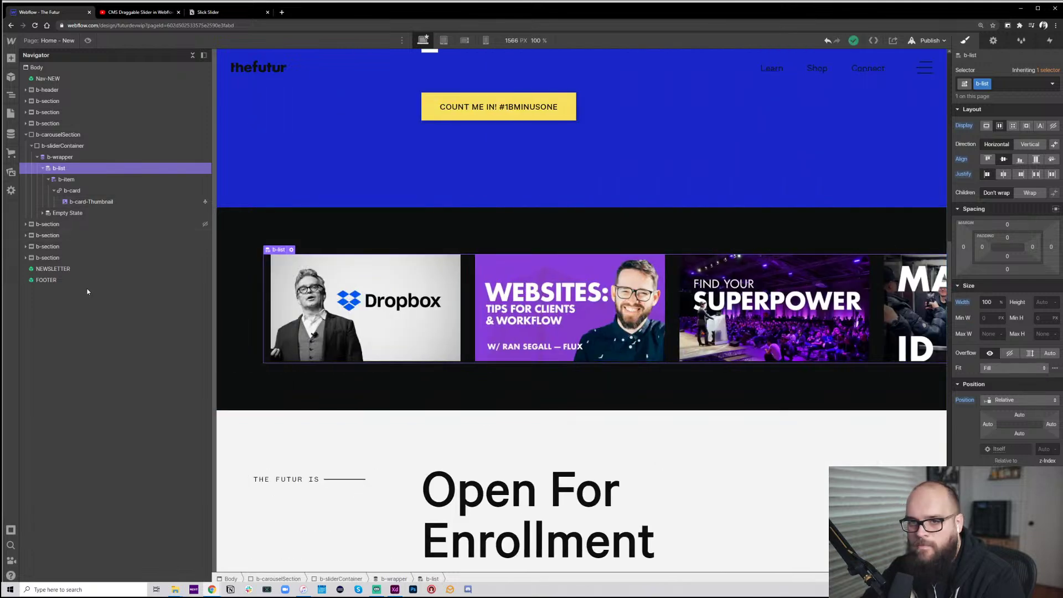
click(82, 179)
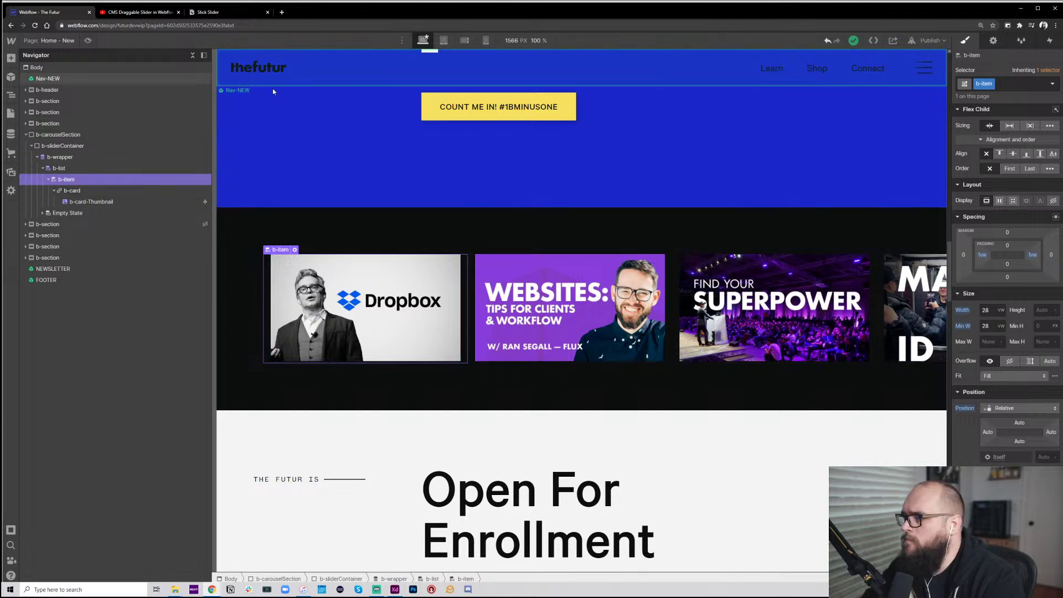
Open the Home - New page settings and look through the custom code down to the before </body> tag script
click(11, 113)
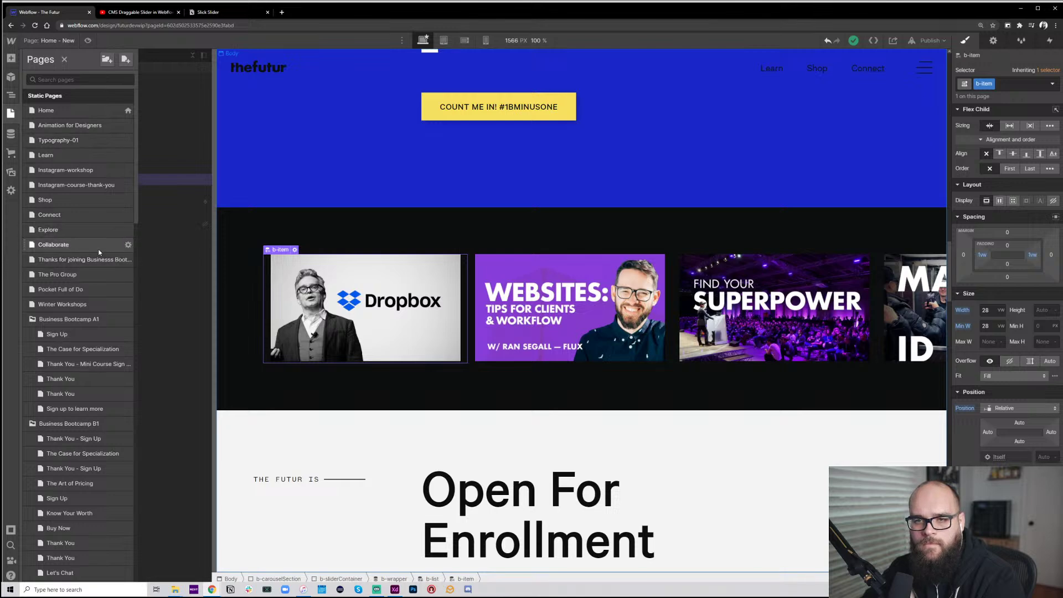
scroll(97, 249, down, 3)
scroll(103, 267, down, 5)
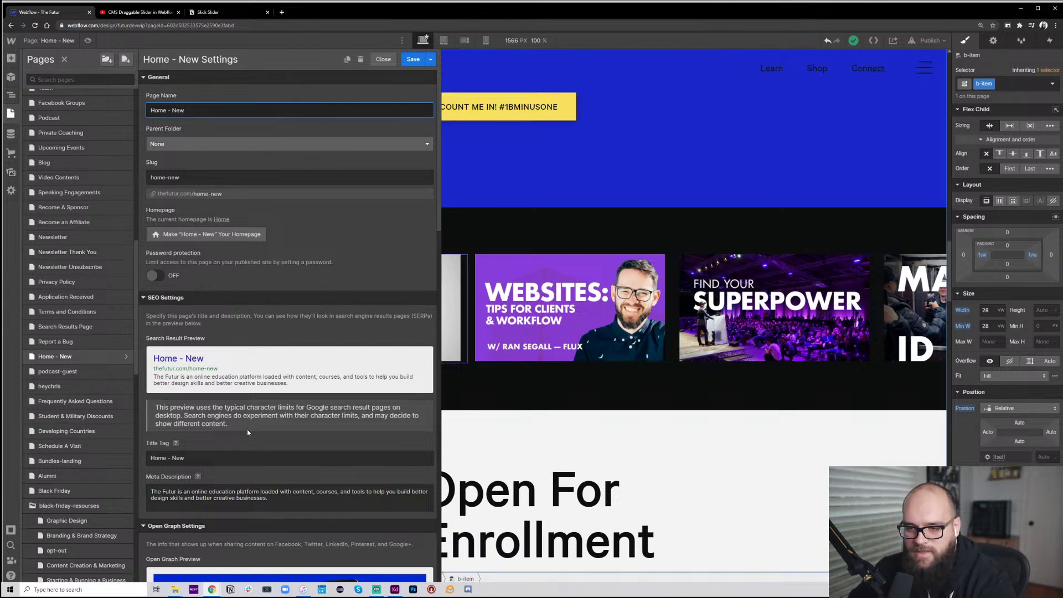
scroll(247, 433, down, 10)
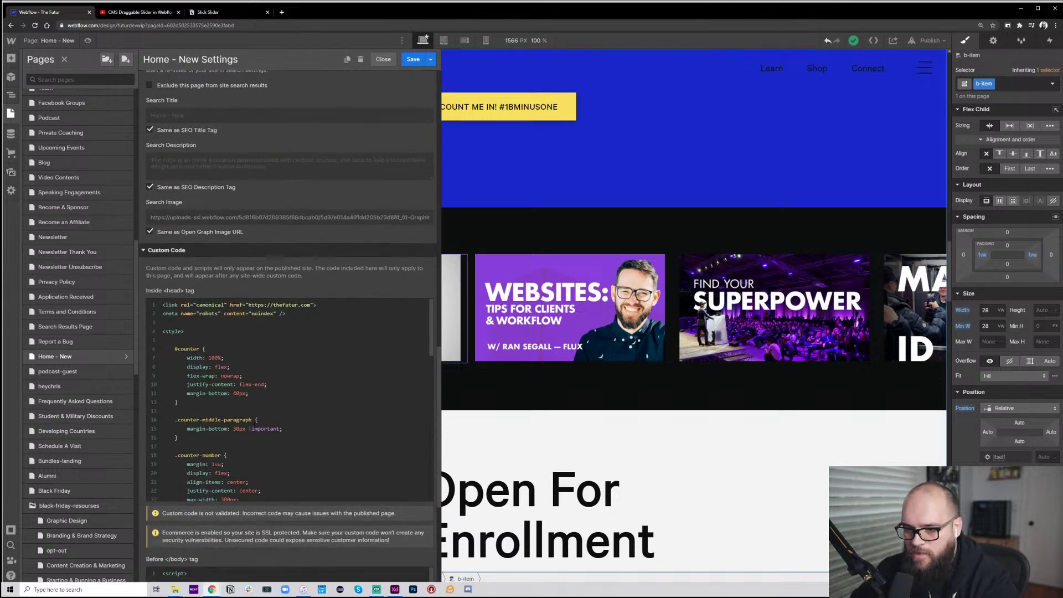
scroll(247, 479, down, 6)
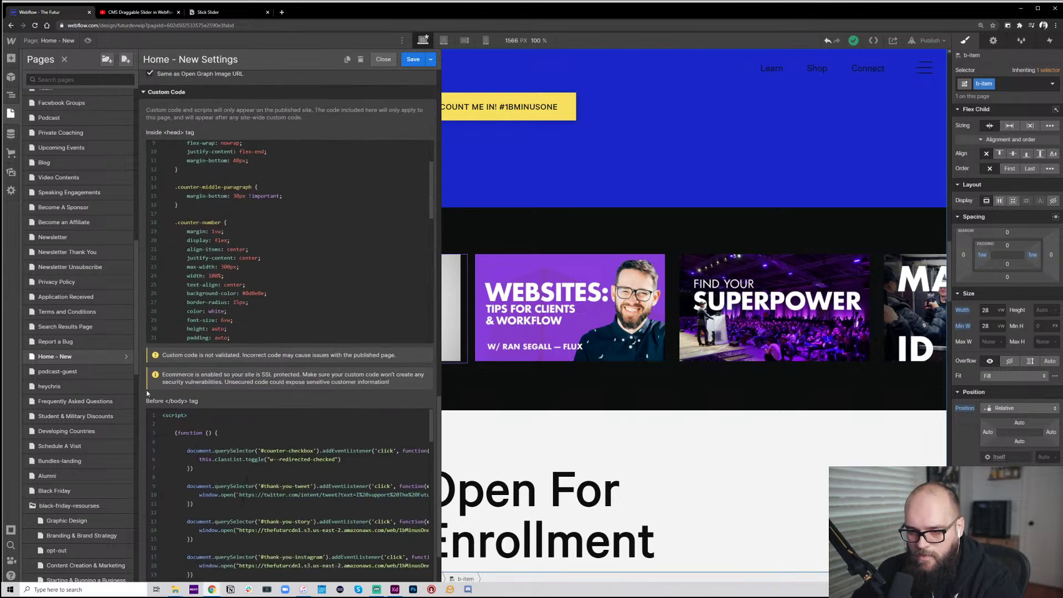
scroll(288, 448, down, 8)
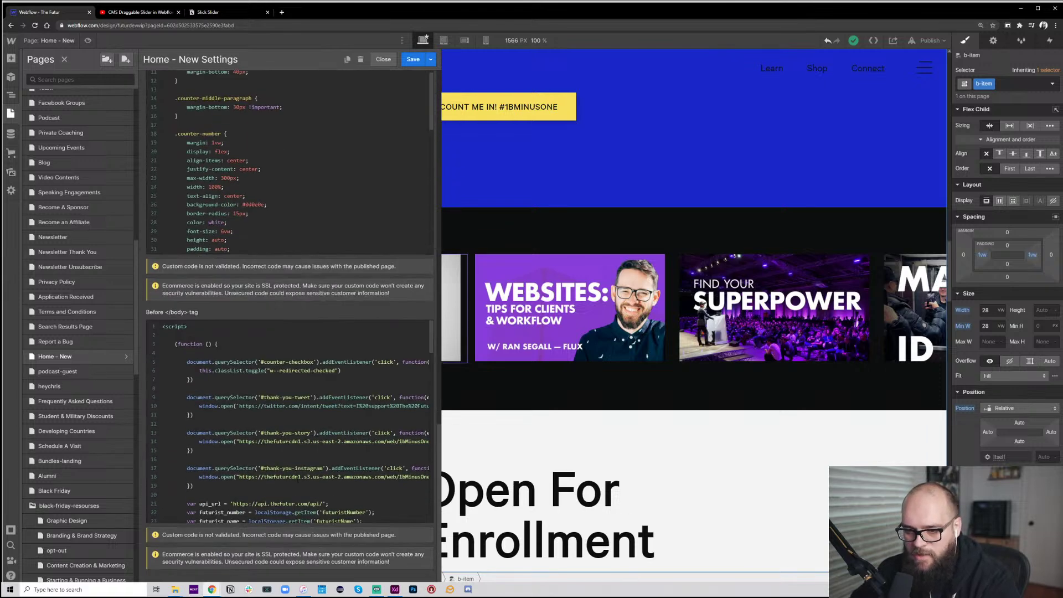
Review the rest of the before </body> tag code, checking the b-list slick settings and their responsive breakpoints
scroll(348, 447, down, 20)
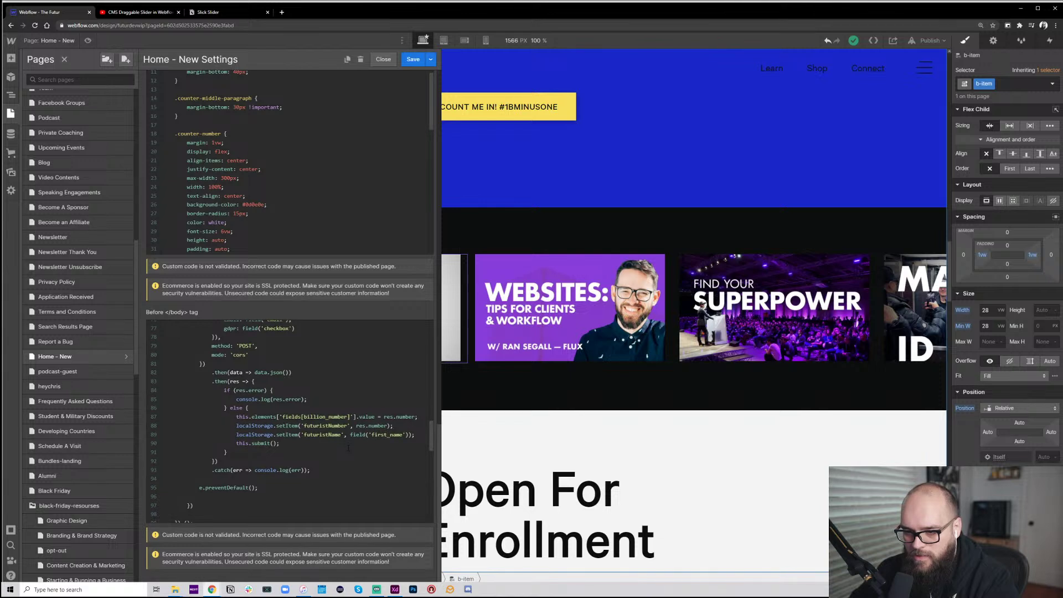
scroll(344, 447, down, 5)
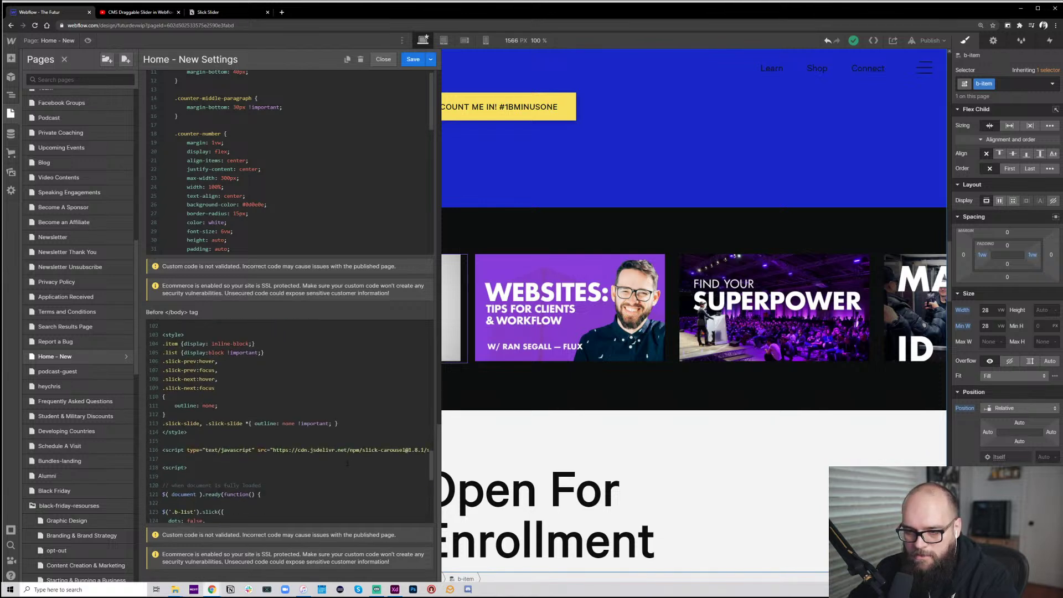
scroll(342, 452, down, 1)
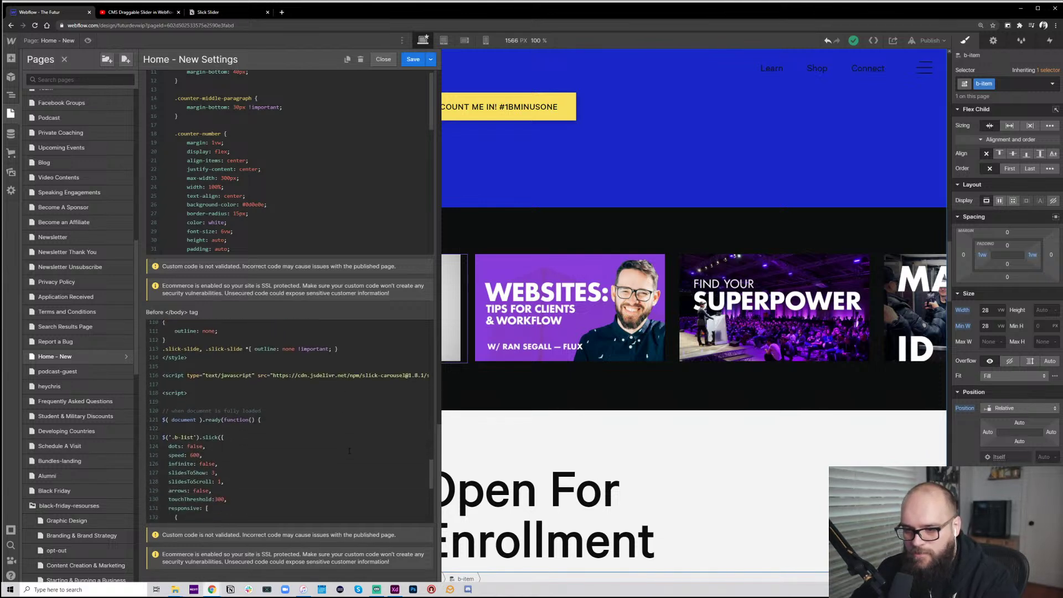
scroll(265, 436, down, 4)
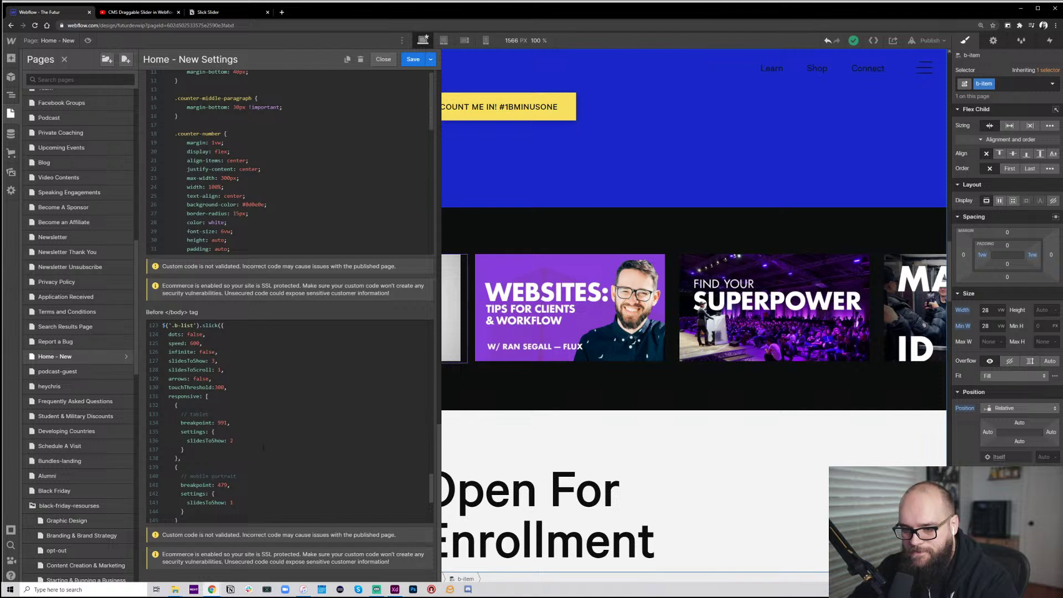
scroll(232, 413, up, 1)
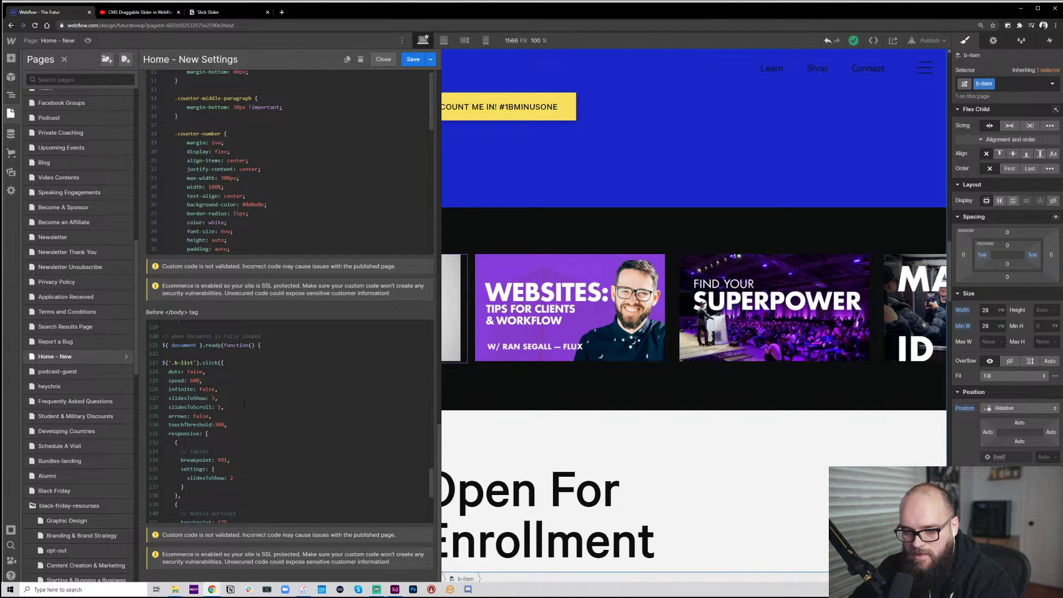
scroll(229, 442, down, 7)
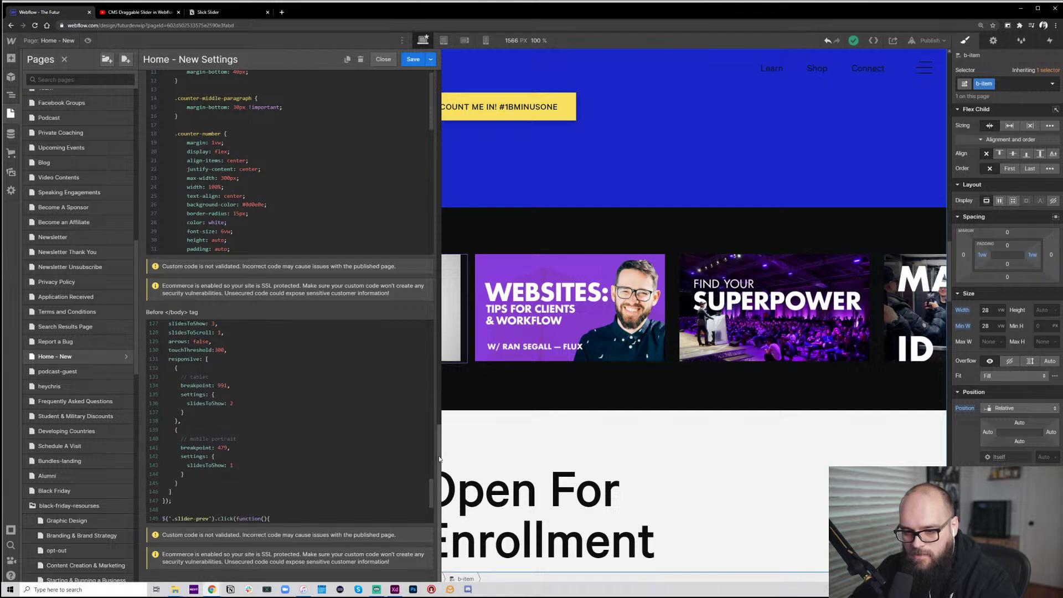
scroll(348, 438, up, 7)
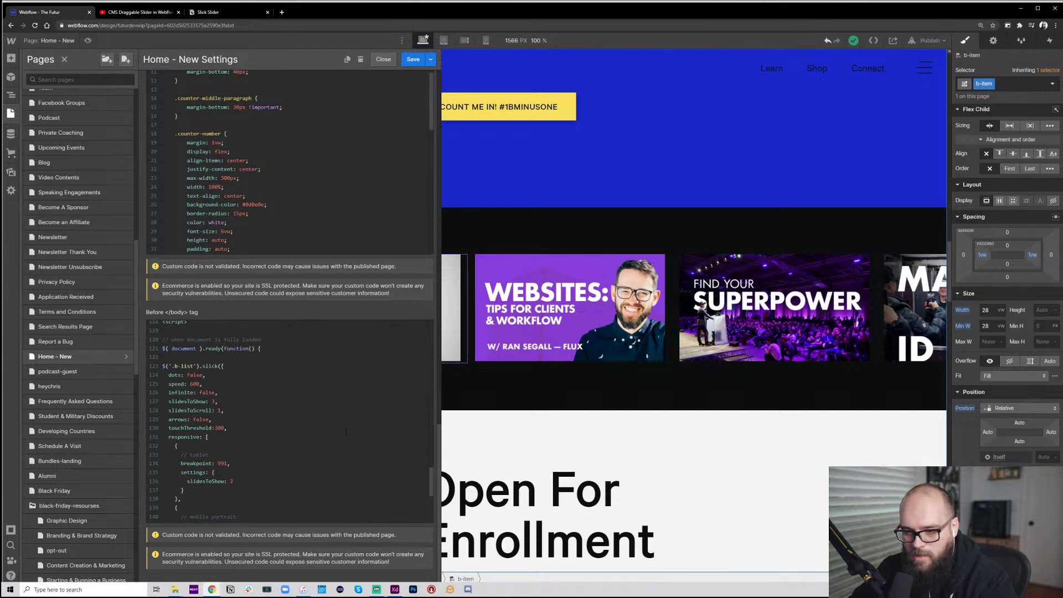
Save the Home - New page settings and publish the site to futurdevwip.webflow.io only
click(417, 59)
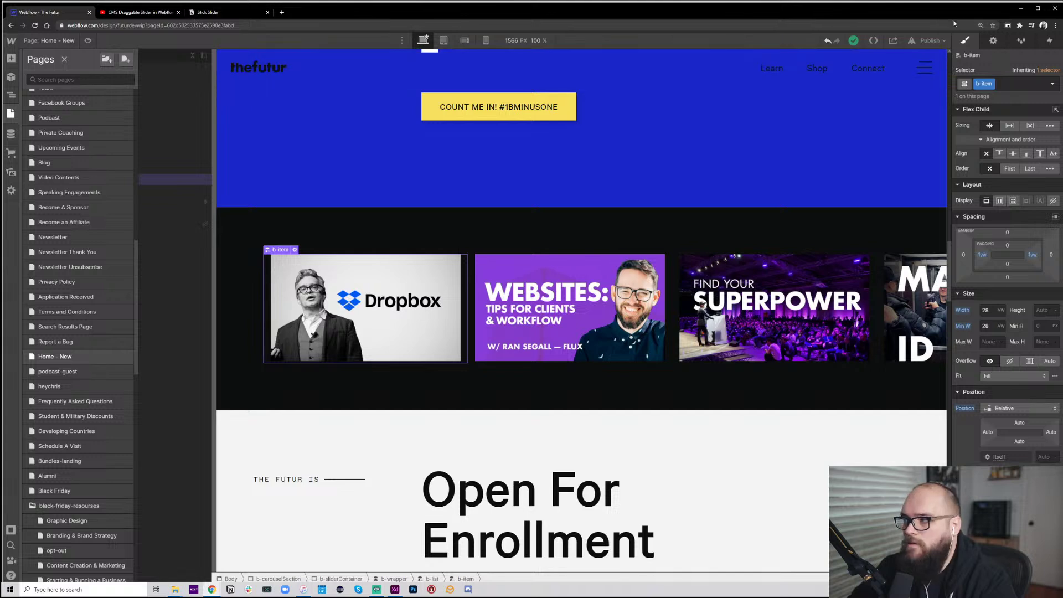
click(930, 40)
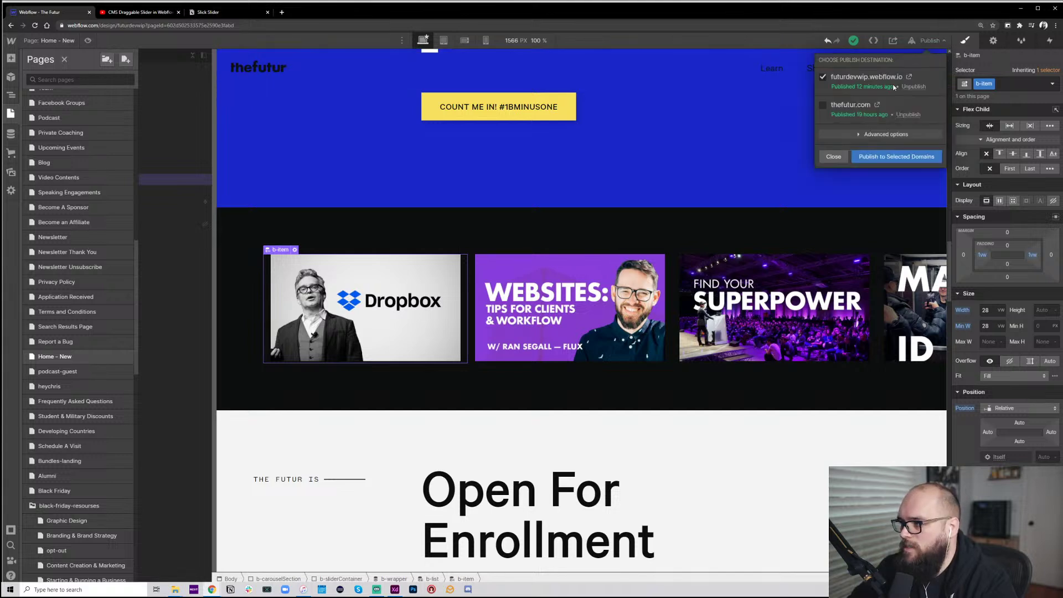
click(901, 157)
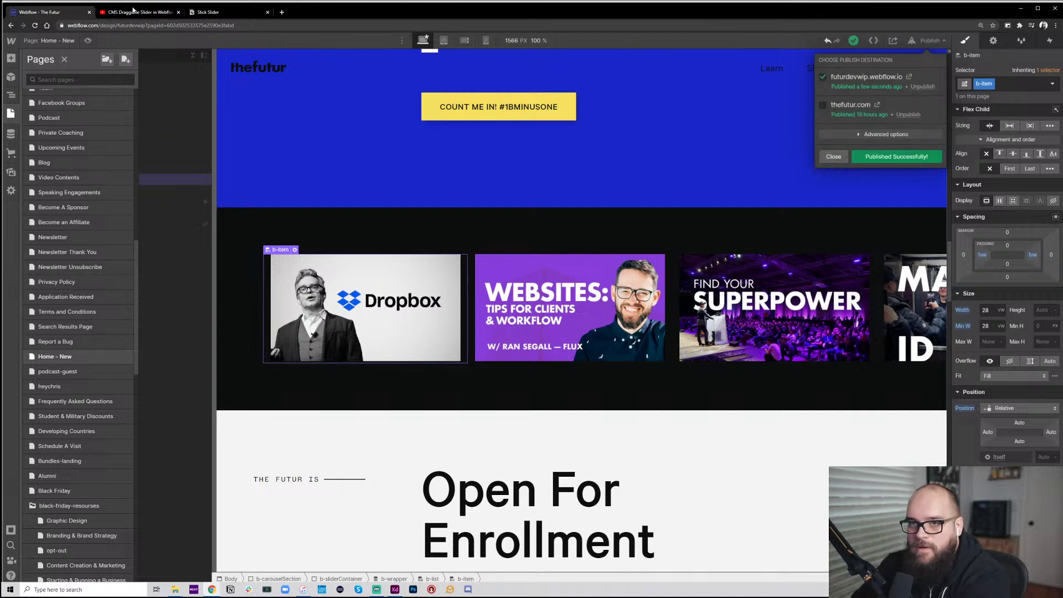
Open the published futurdevwip.webflow.io page and examine how the carousel slides are sized and laid out below the blue sign-up section
click(151, 4)
click(50, 12)
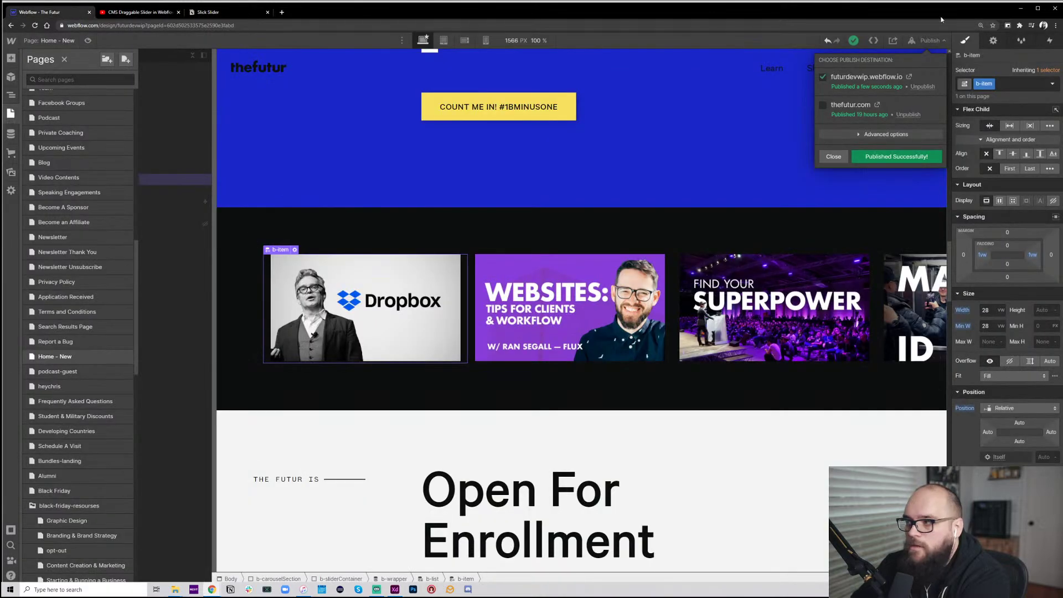
click(909, 78)
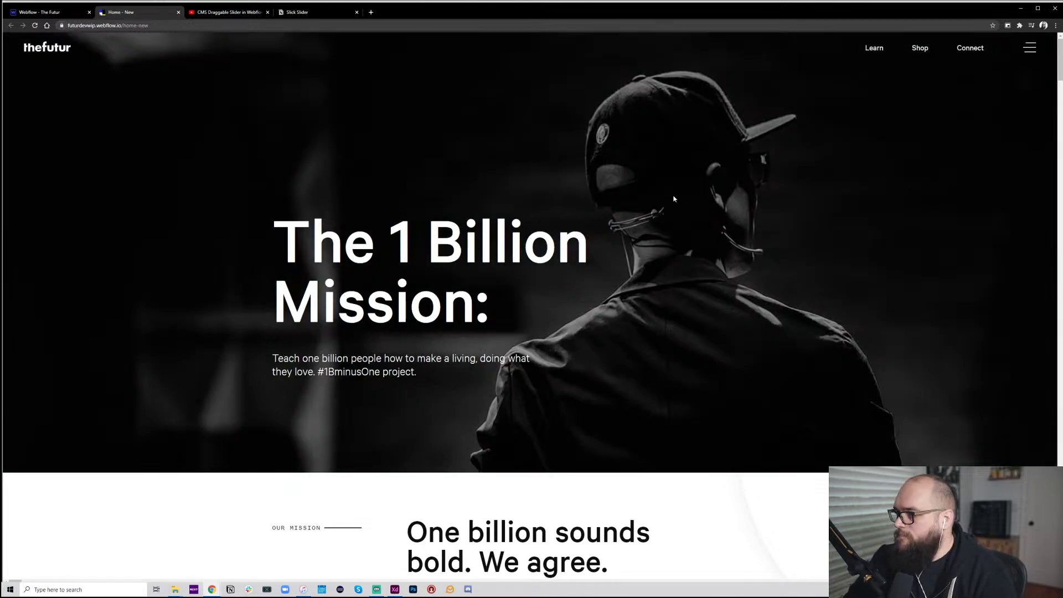
scroll(674, 199, down, 15)
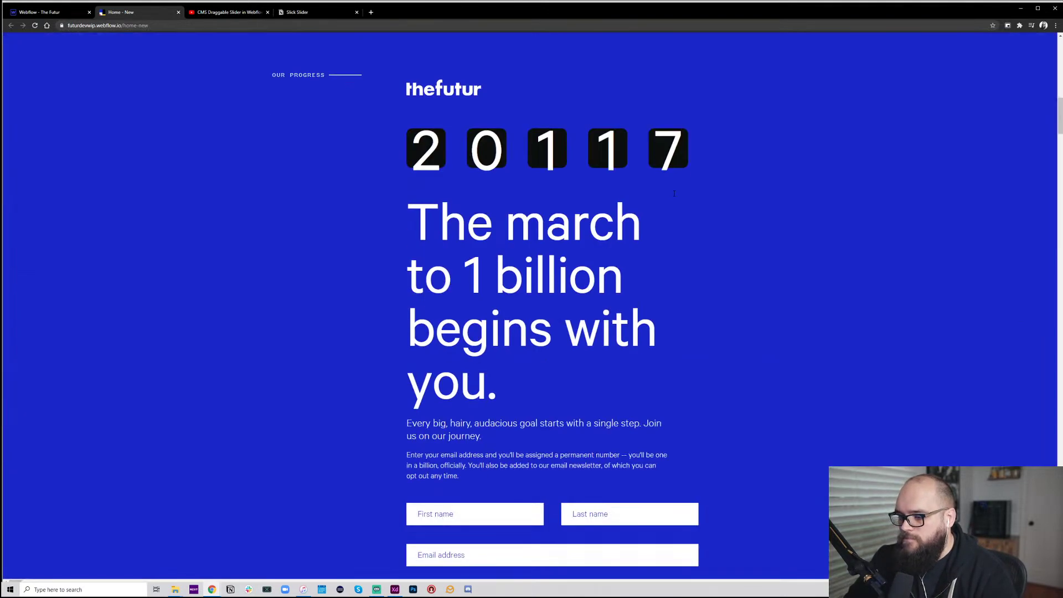
scroll(674, 194, down, 12)
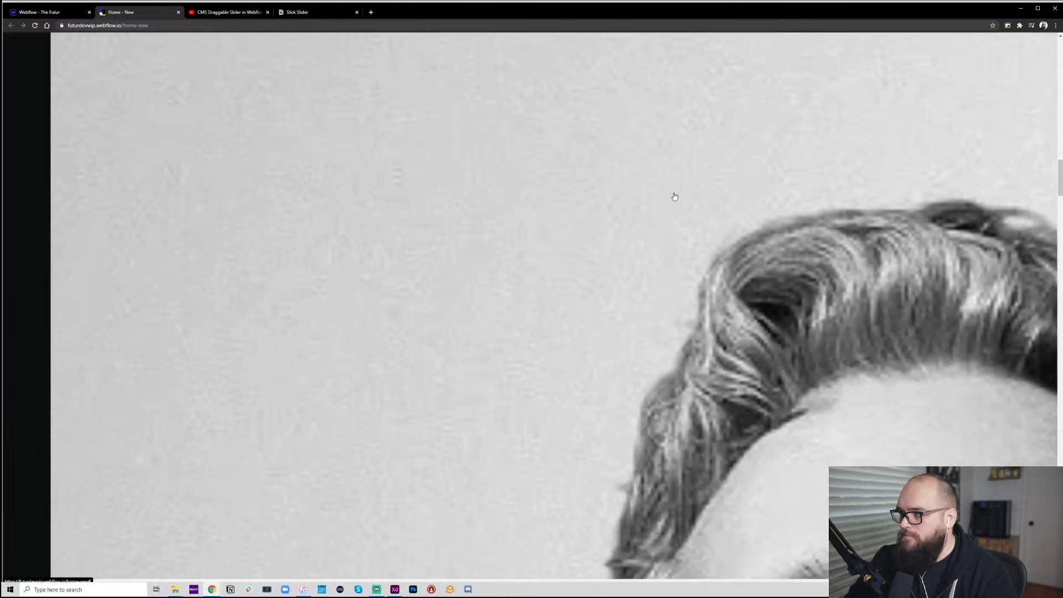
scroll(675, 196, down, 10)
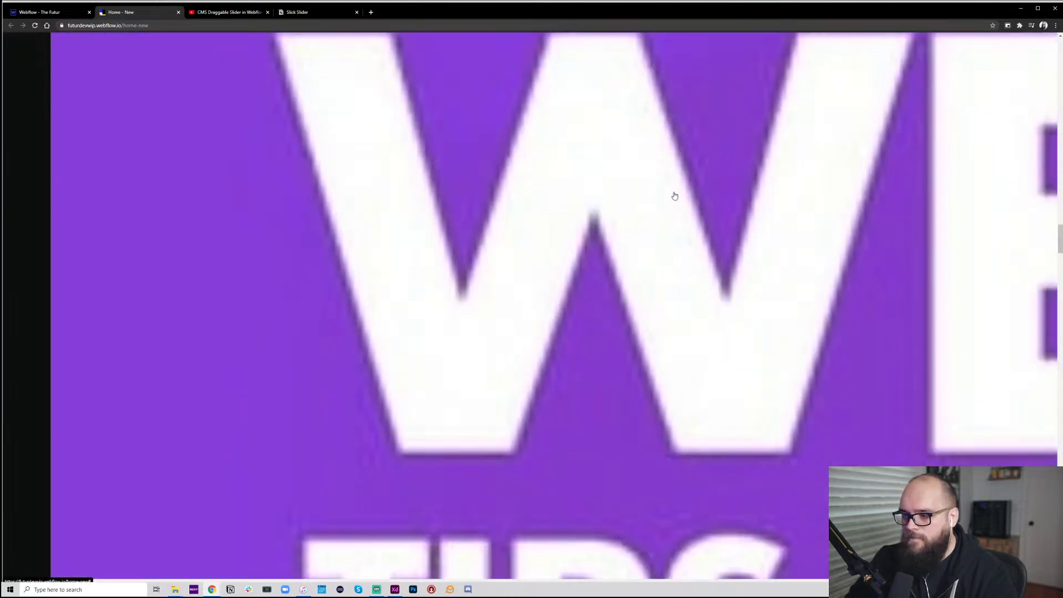
scroll(674, 196, down, 5)
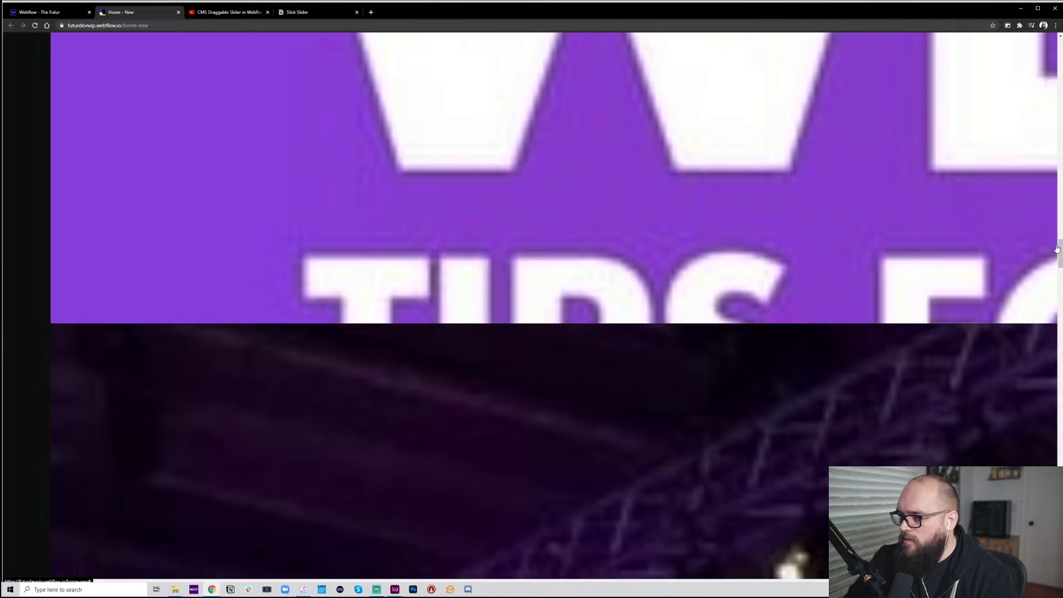
drag(1057, 249, 1038, 420)
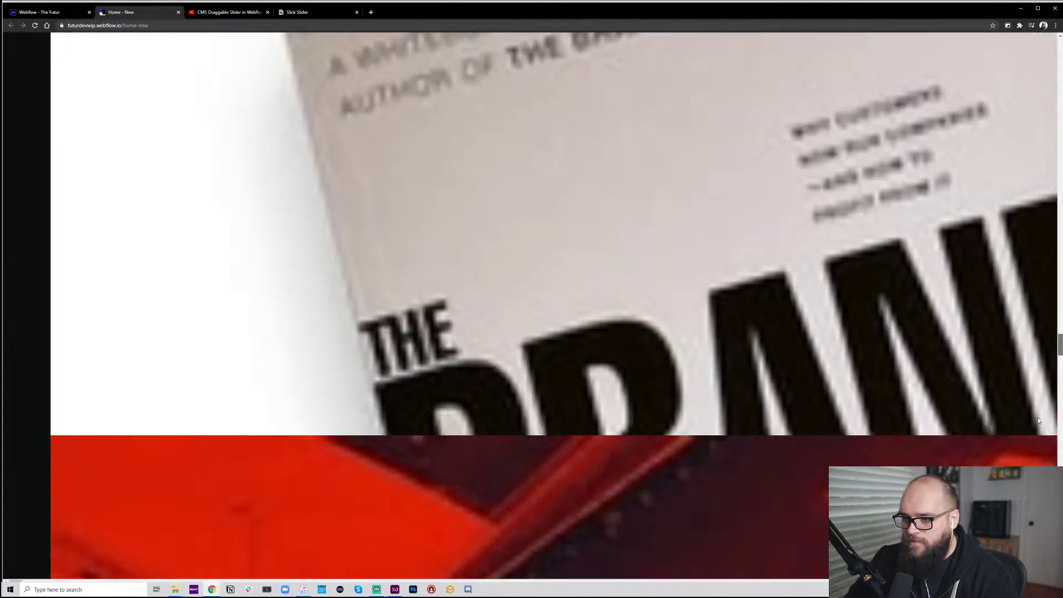
scroll(1038, 419, up, 15)
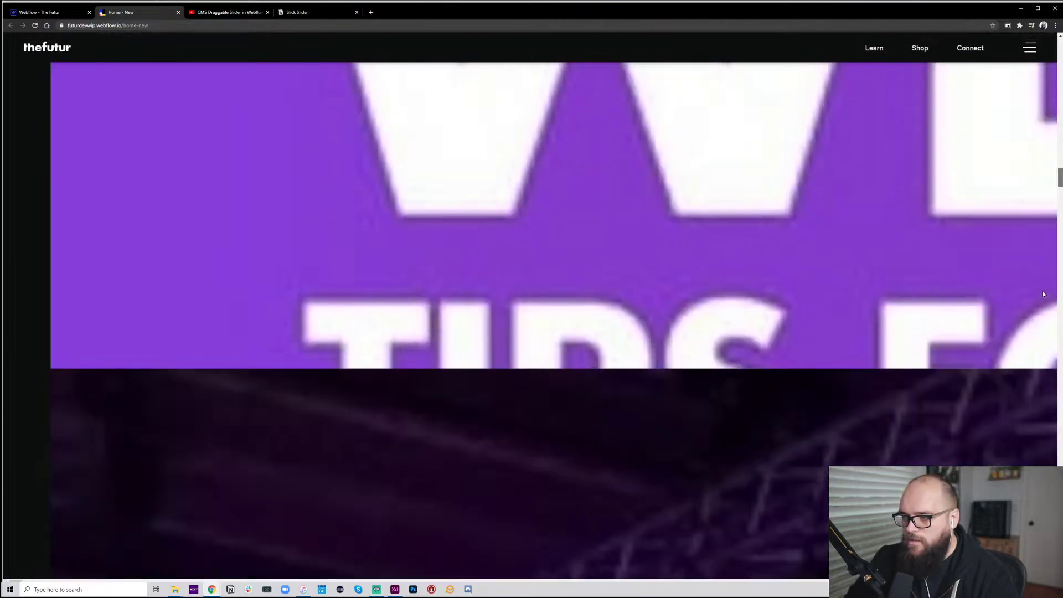
scroll(1041, 260, up, 15)
scroll(1035, 205, down, 8)
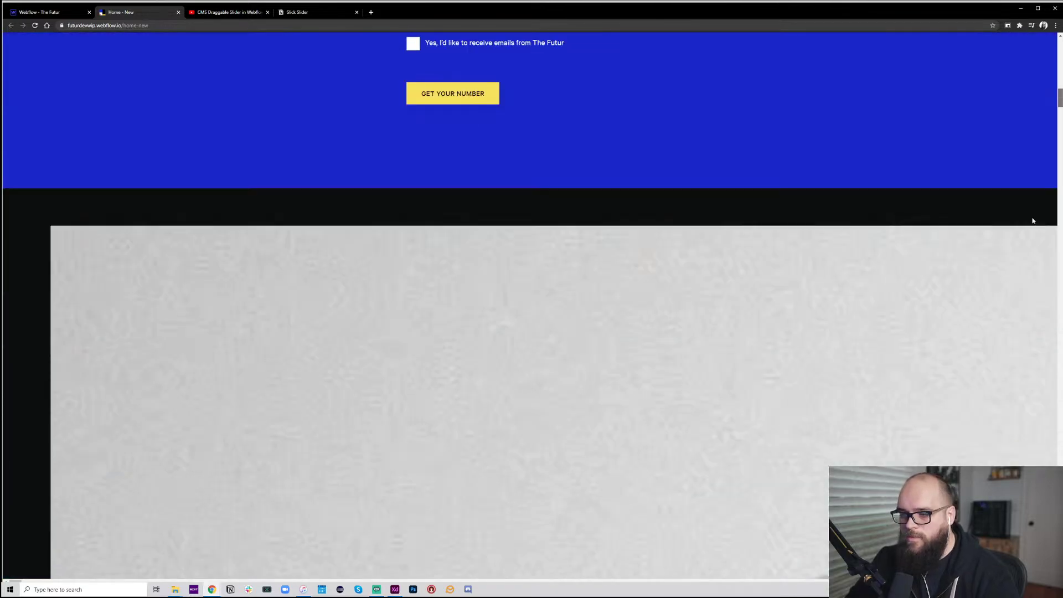
scroll(1033, 221, down, 6)
scroll(1034, 222, up, 4)
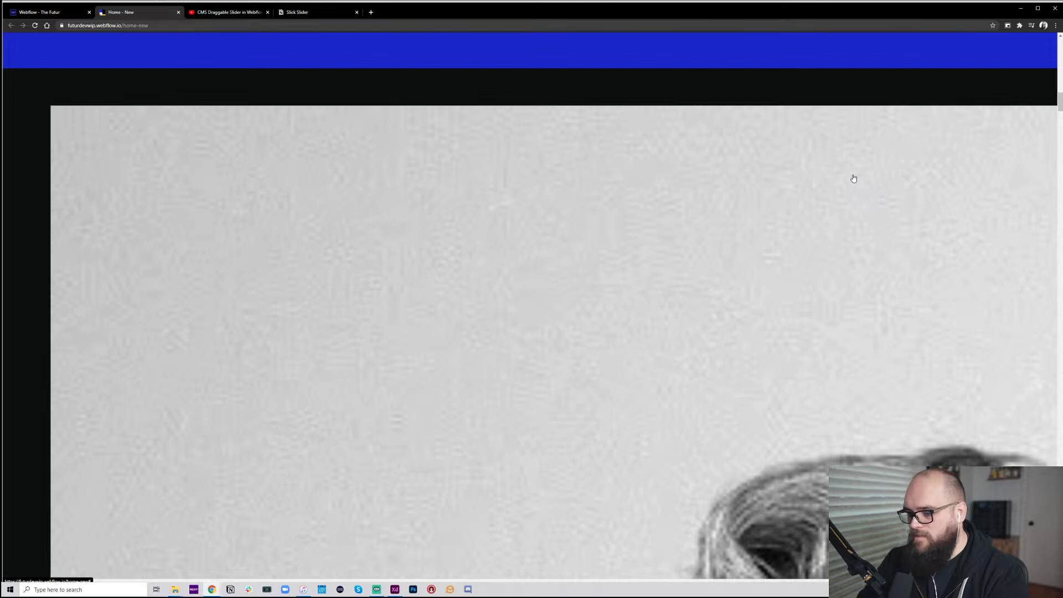
Open the browser's developer tools, enlarge their text to a readable size and inspect the carousel's first slide image
key(F12)
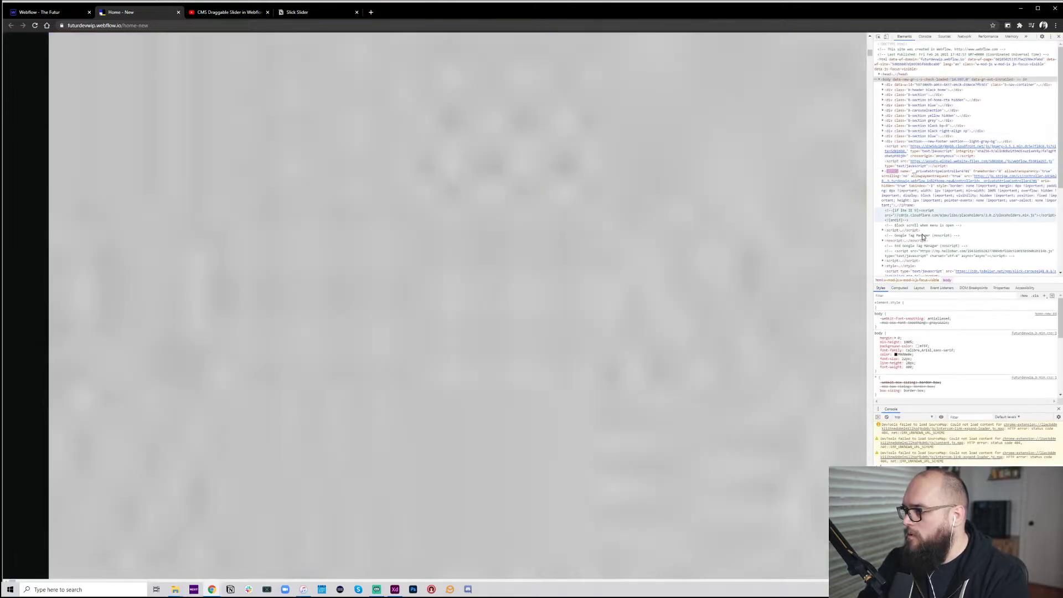
key(ctrl+plus)
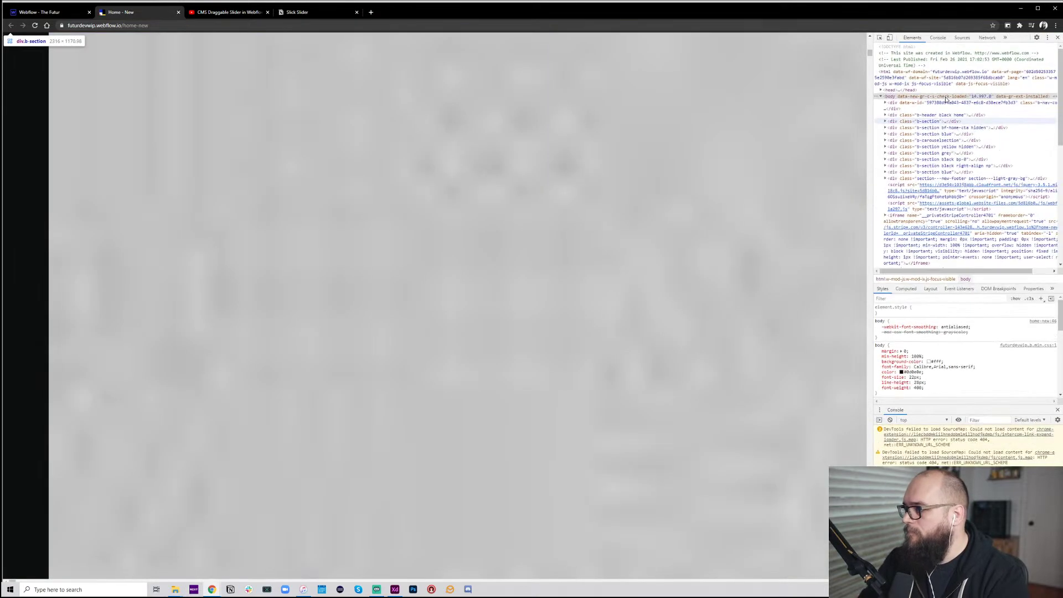
key(ctrl+plus)
key(ctrl+plus)
key(ctrl+plus)
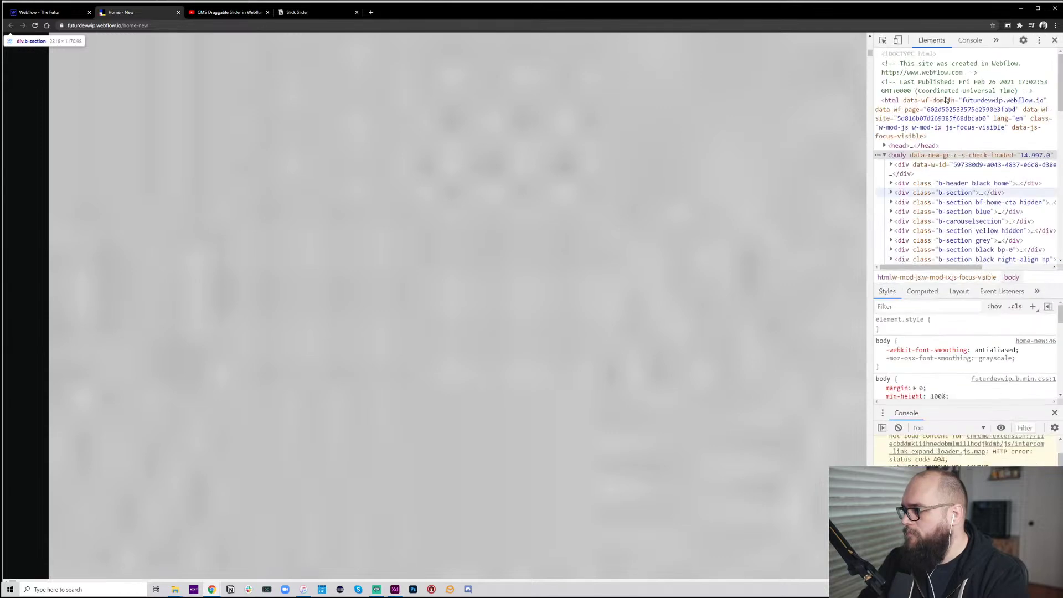
key(ctrl+minus)
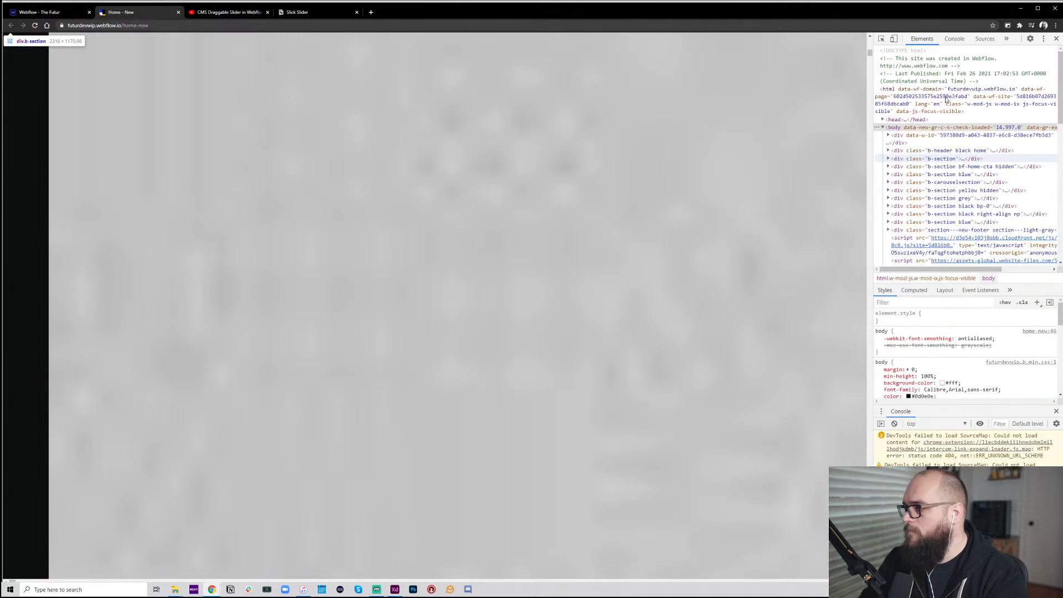
click(882, 42)
click(705, 185)
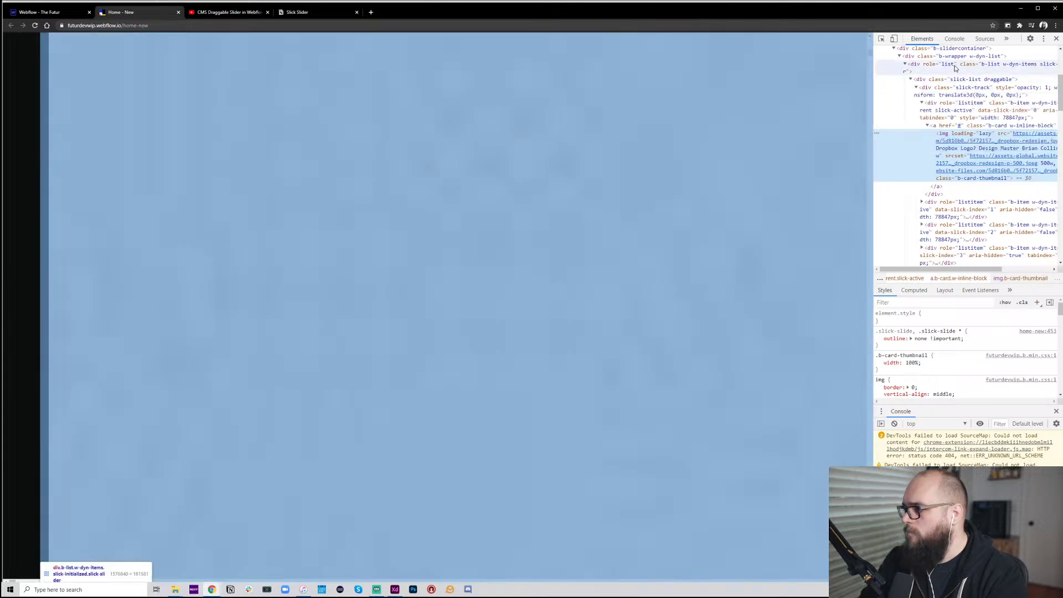
Examine the CSS rules applied to the b-list element in the published page's markup
click(955, 68)
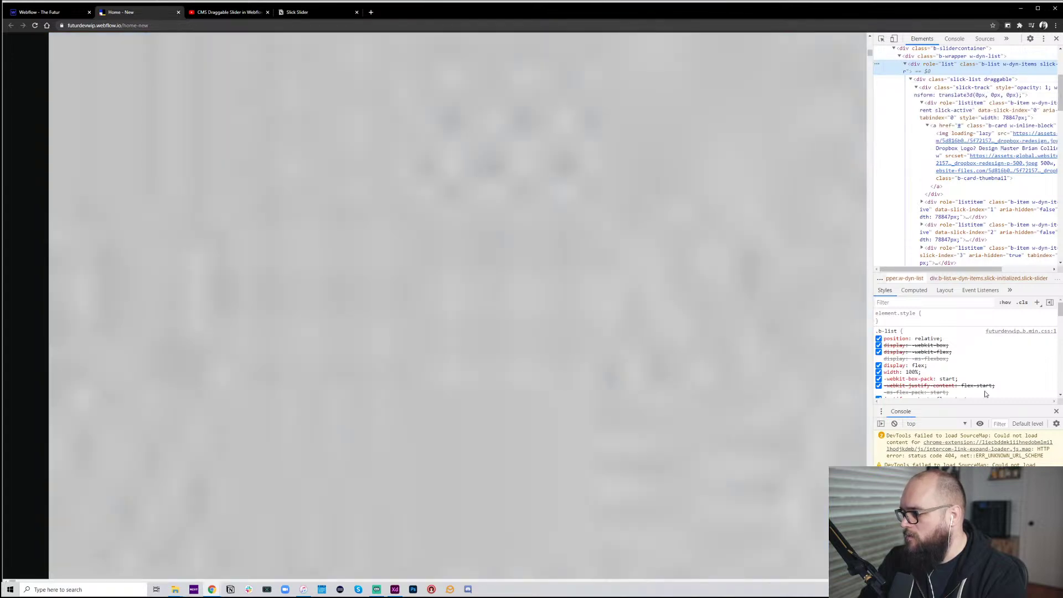
scroll(987, 369, down, 3)
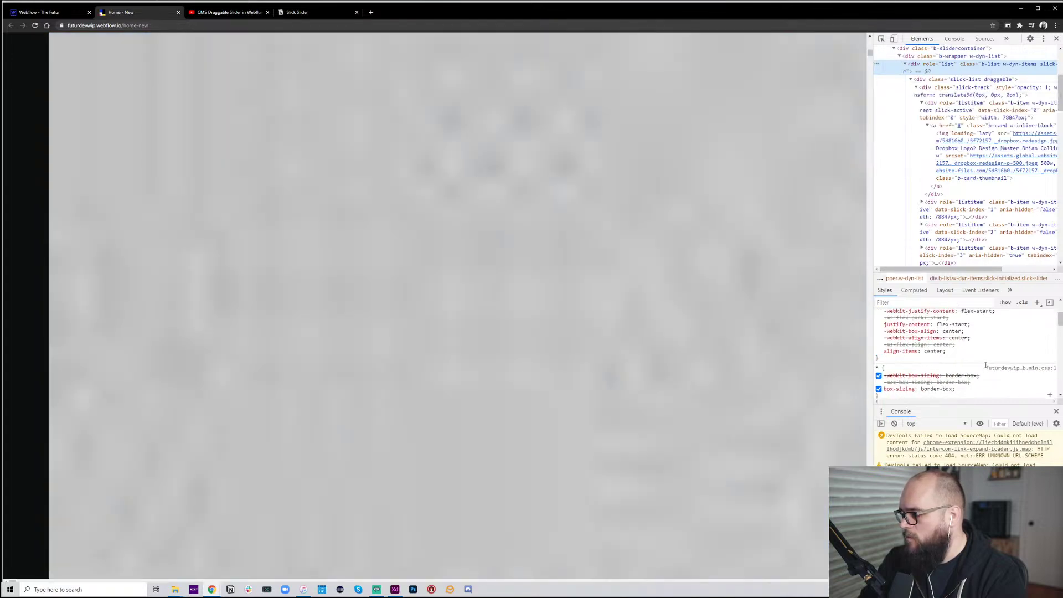
scroll(986, 364, up, 2)
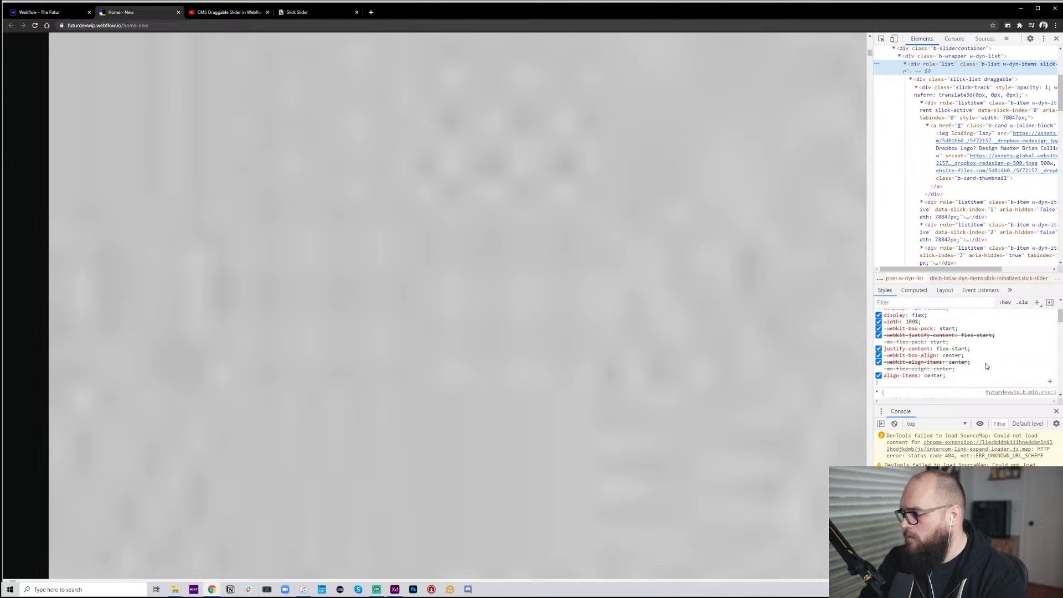
scroll(987, 366, up, 2)
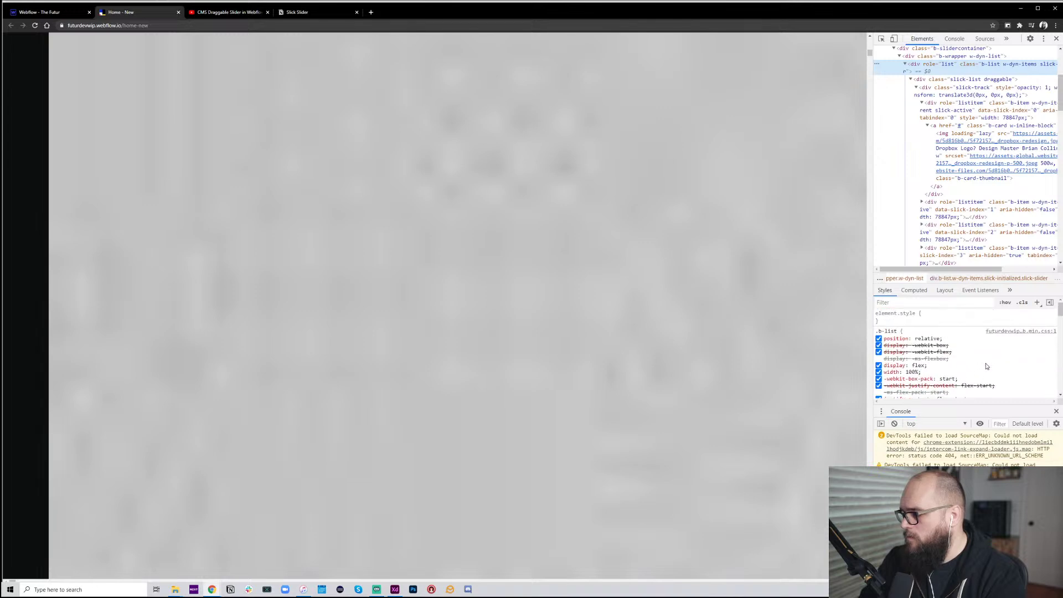
scroll(986, 366, down, 2)
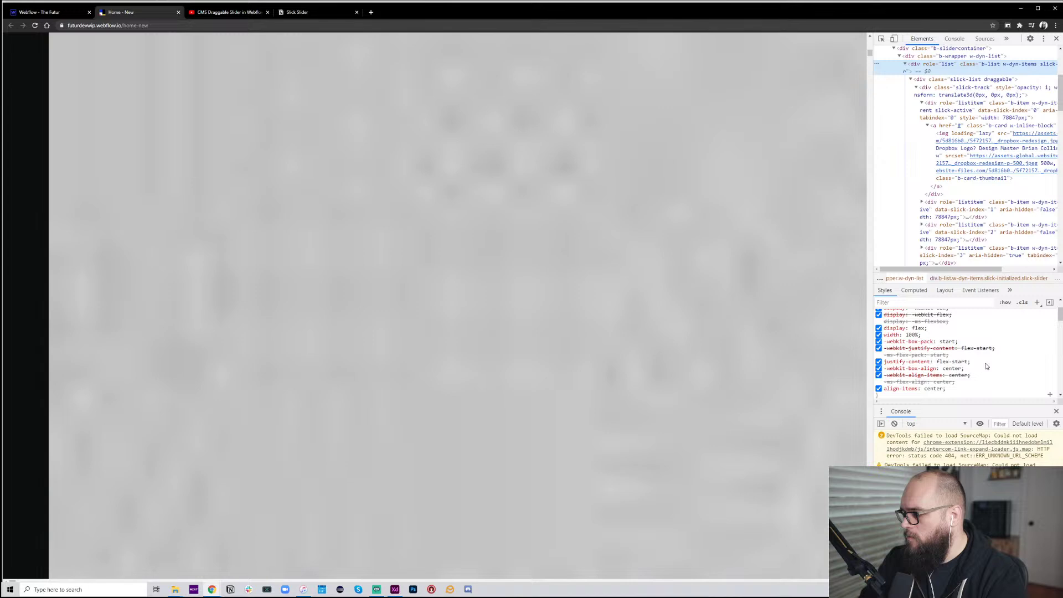
scroll(986, 366, down, 4)
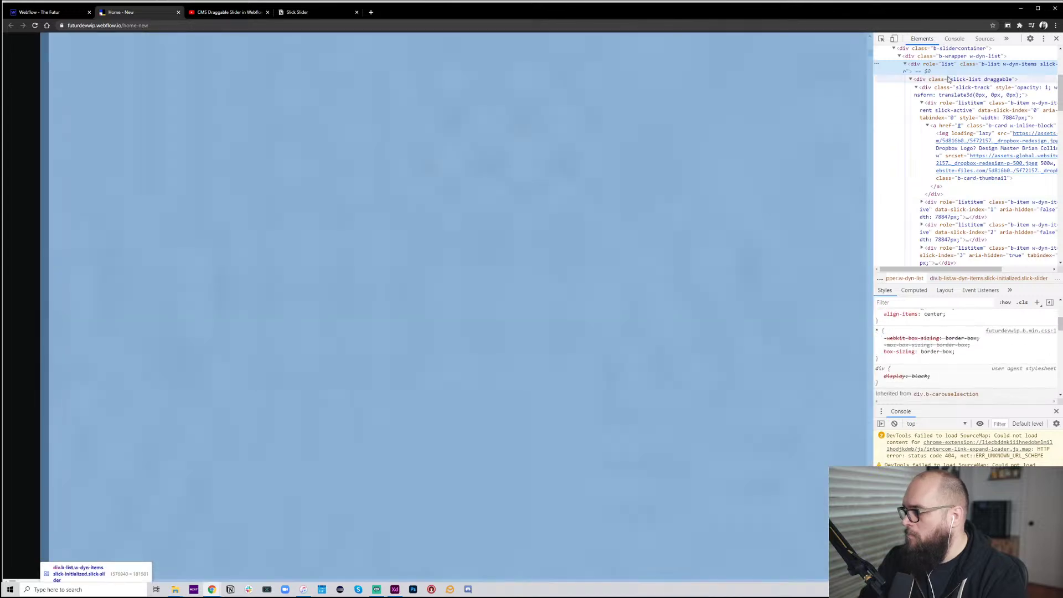
Examine the own and inherited CSS rules of the slick-list draggable element, and return to the Webflow Designer
click(949, 79)
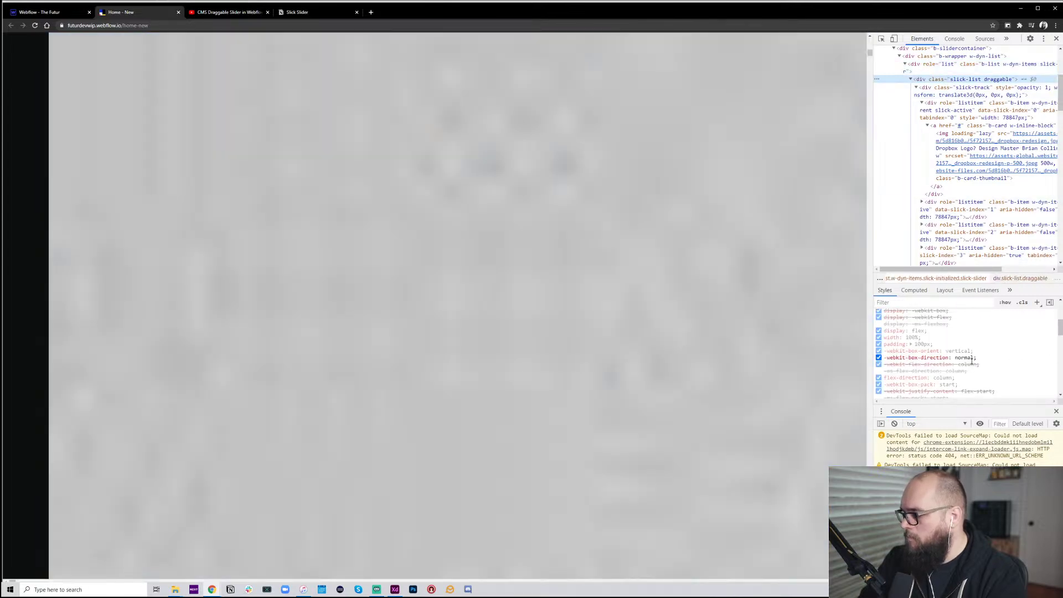
scroll(972, 360, down, 3)
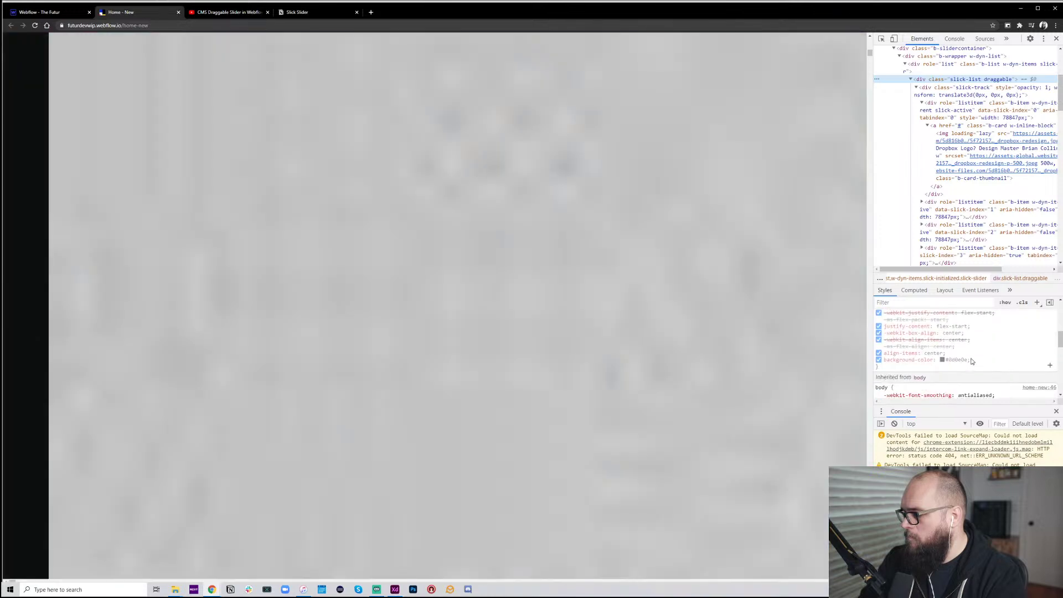
scroll(972, 360, up, 5)
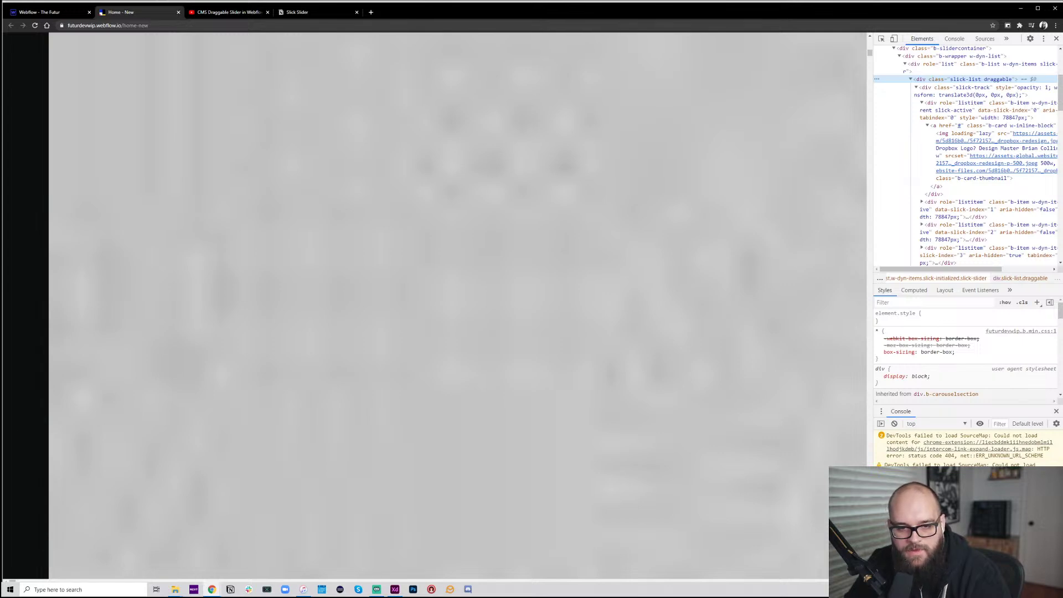
click(44, 12)
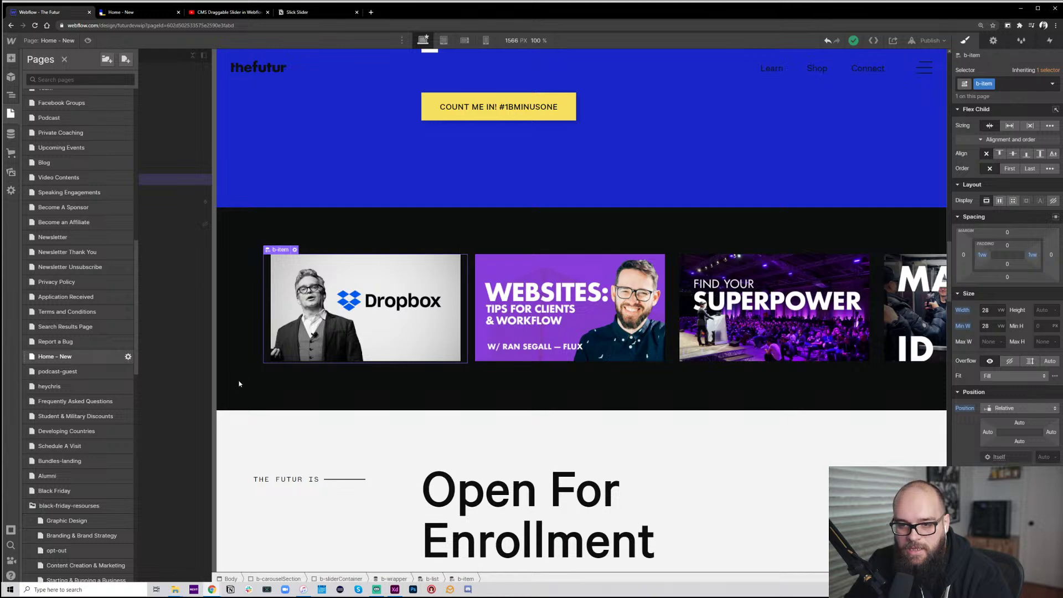
Open the Home - New page settings and examine the slider's style rules in the custom code before the closing body tag
click(126, 357)
scroll(242, 481, down, 12)
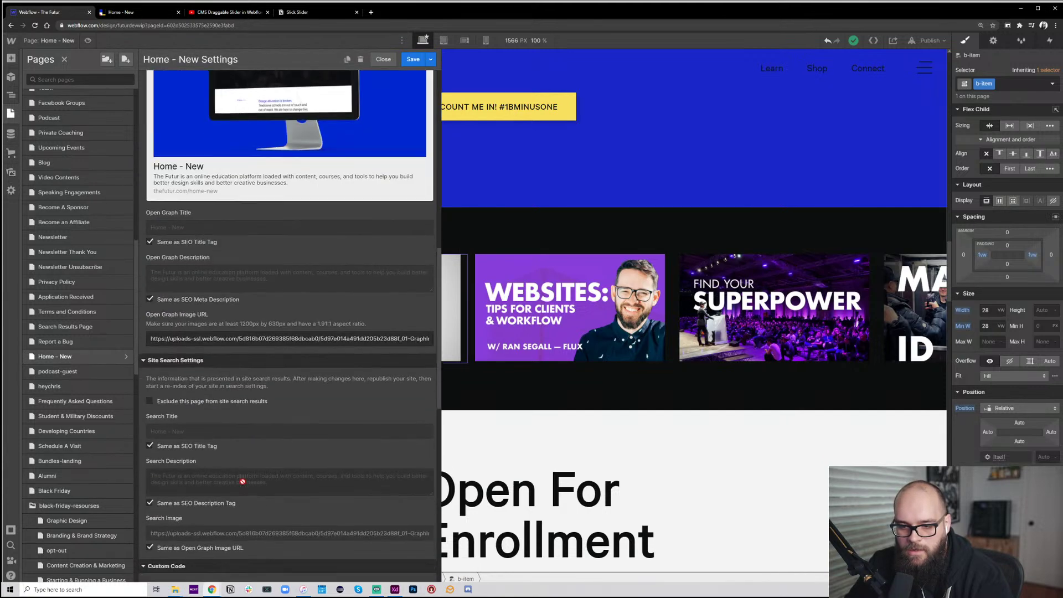
scroll(243, 481, down, 3)
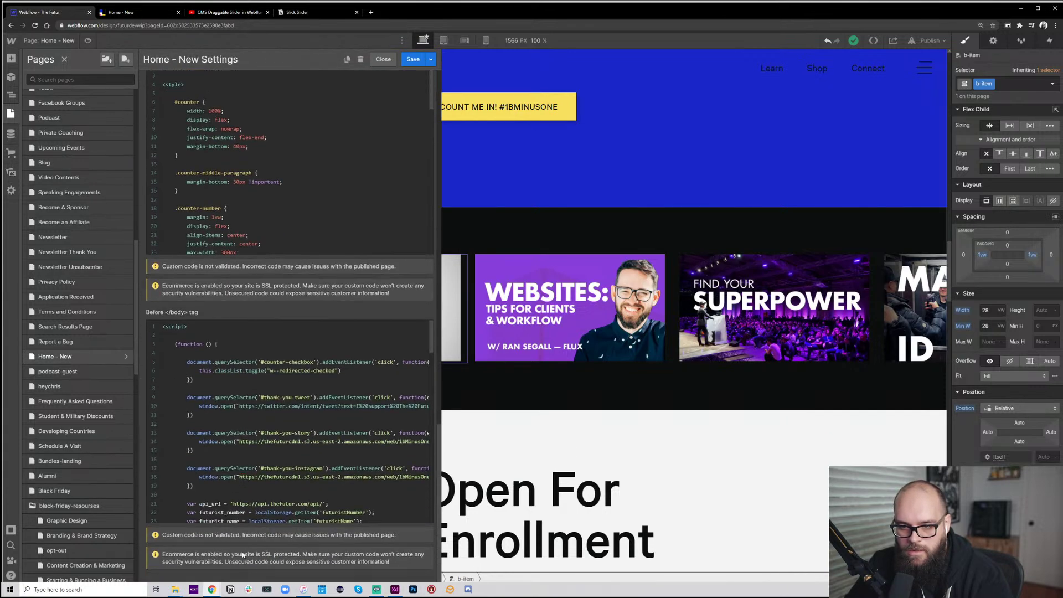
scroll(286, 456, down, 10)
scroll(287, 456, down, 6)
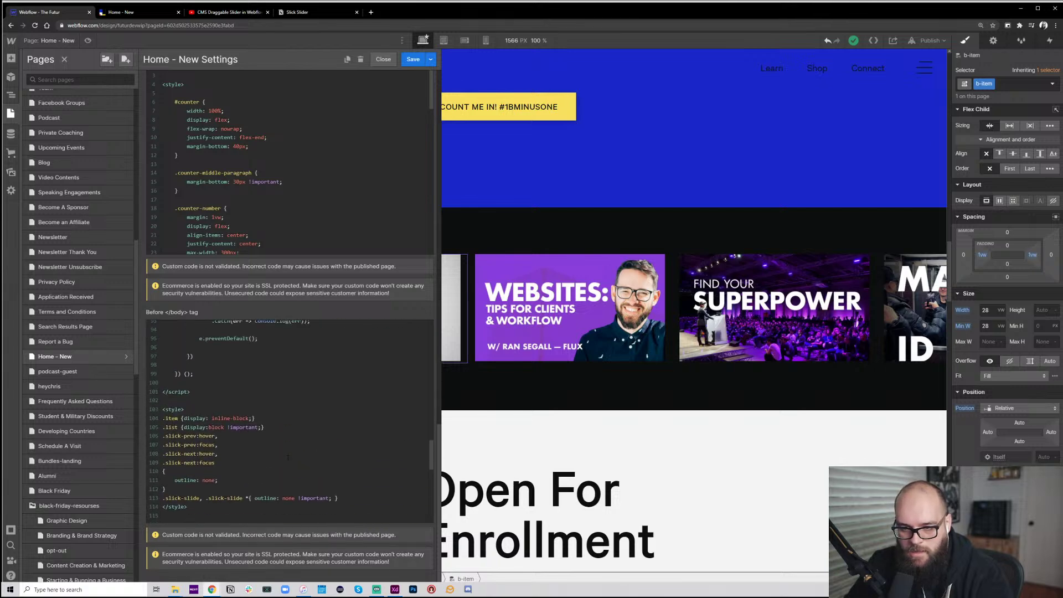
scroll(287, 458, down, 1)
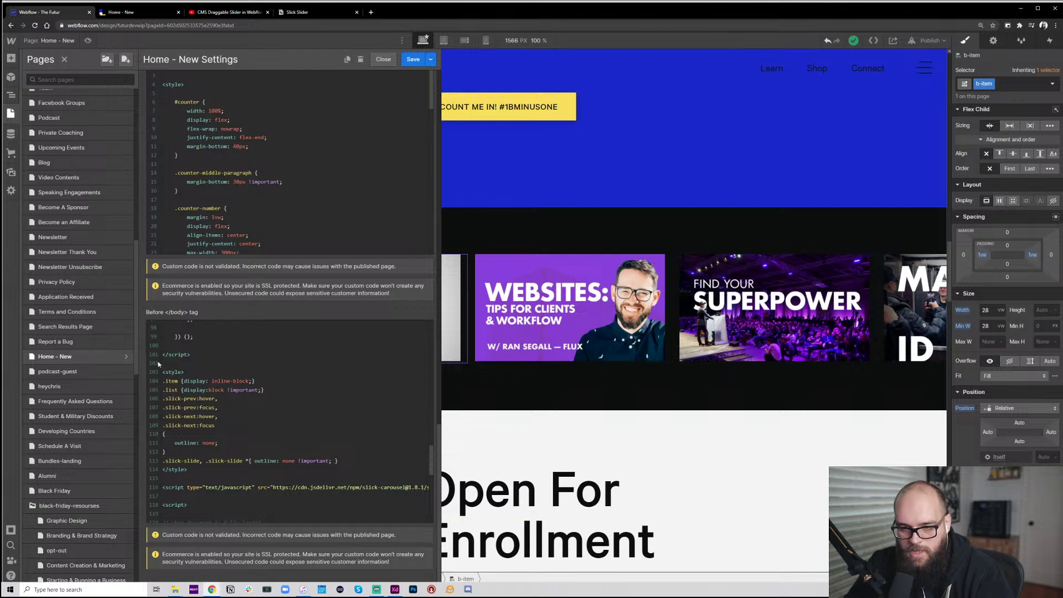
drag(162, 373, 215, 426)
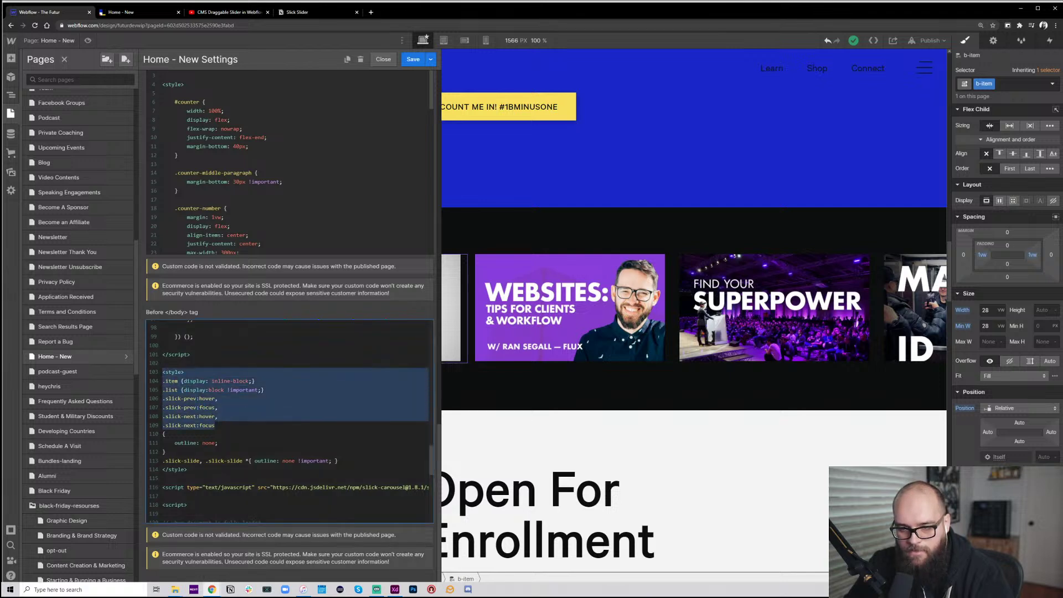
click(268, 424)
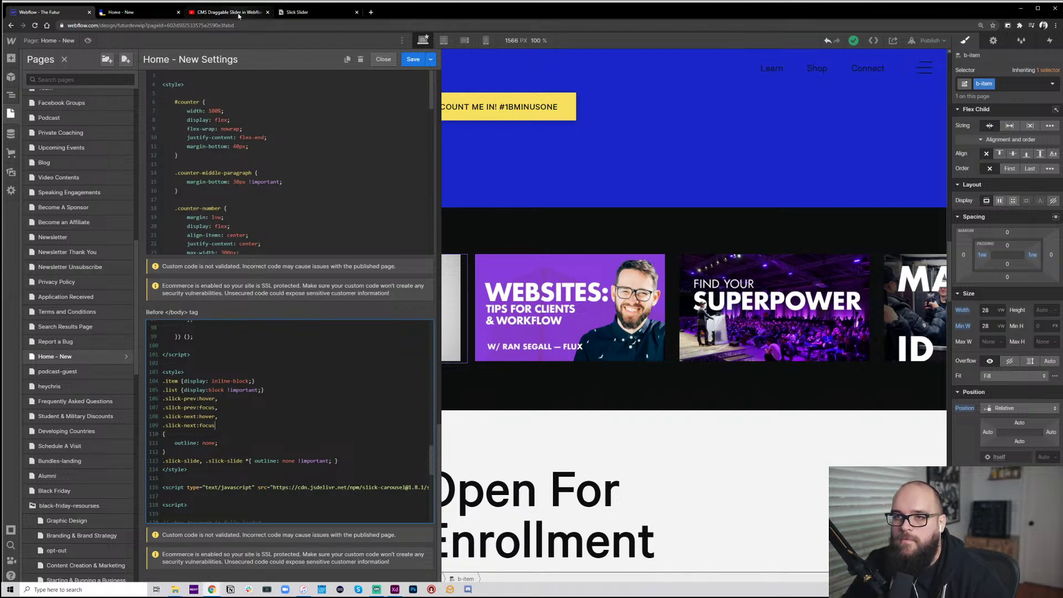
Switch to the Slick Slider reference page and examine its code, particularly the display rule for the .list class
click(280, 12)
scroll(500, 205, up, 5)
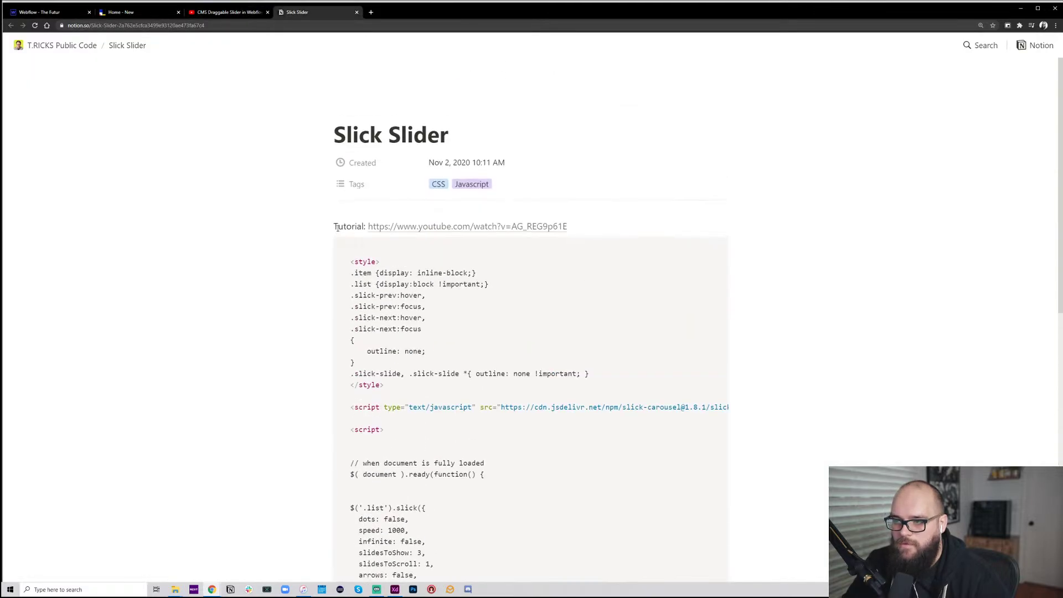
scroll(272, 290, down, 1)
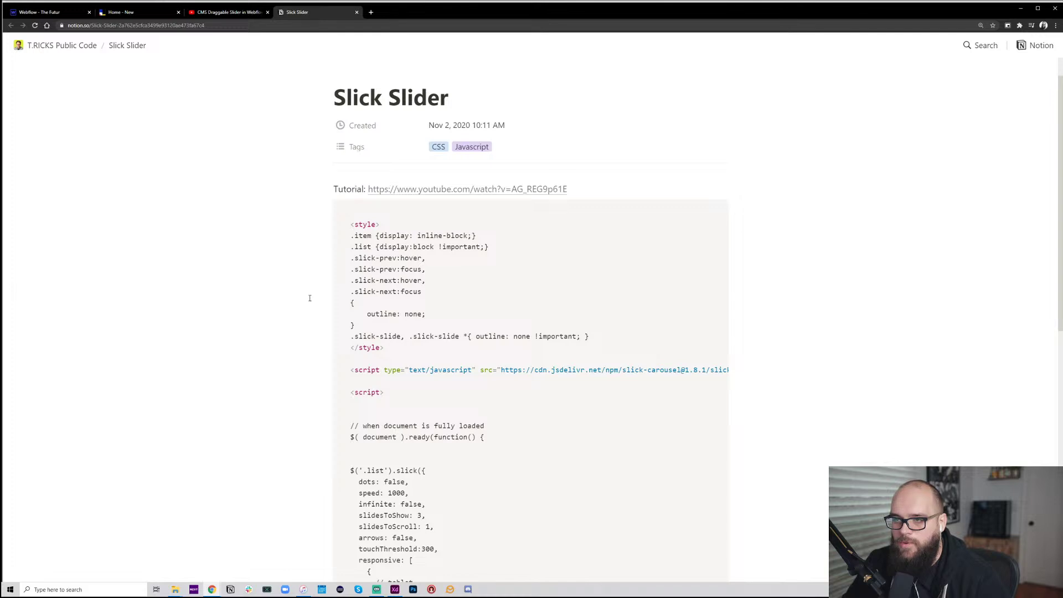
scroll(276, 288, down, 9)
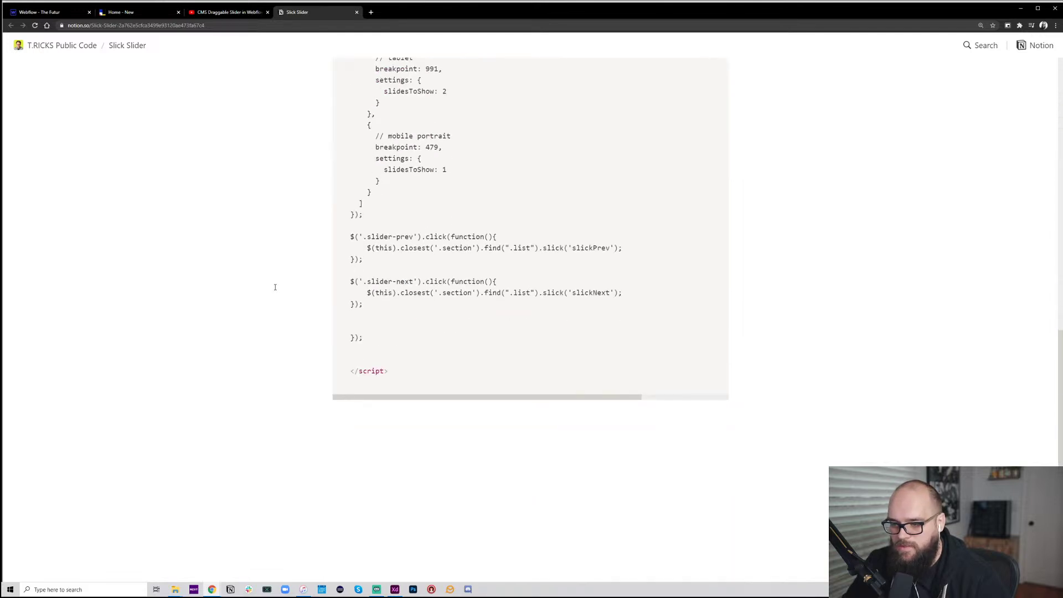
scroll(275, 288, up, 3)
scroll(275, 287, up, 7)
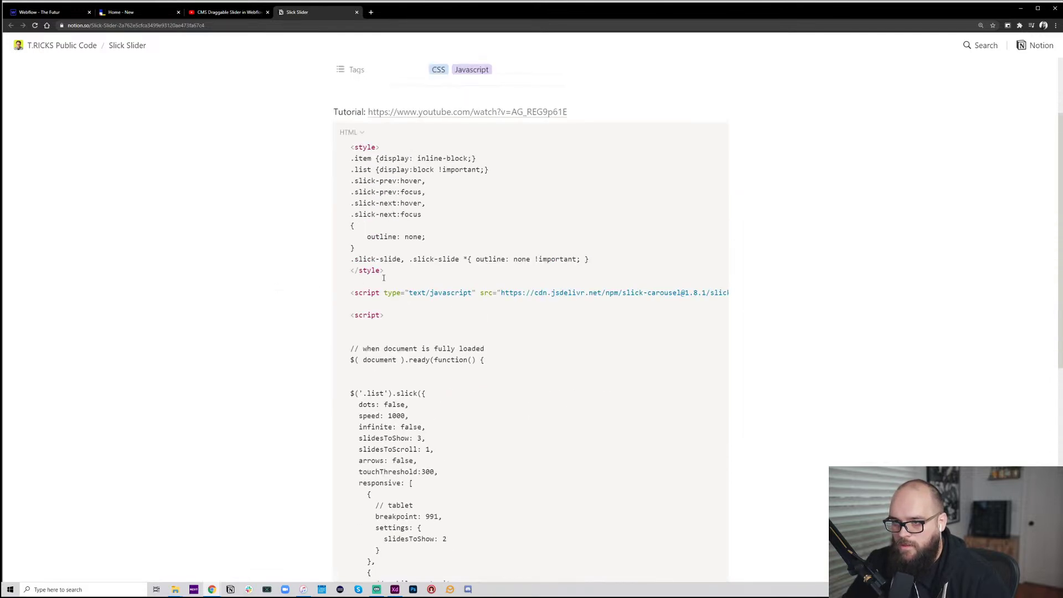
drag(350, 169, 496, 169)
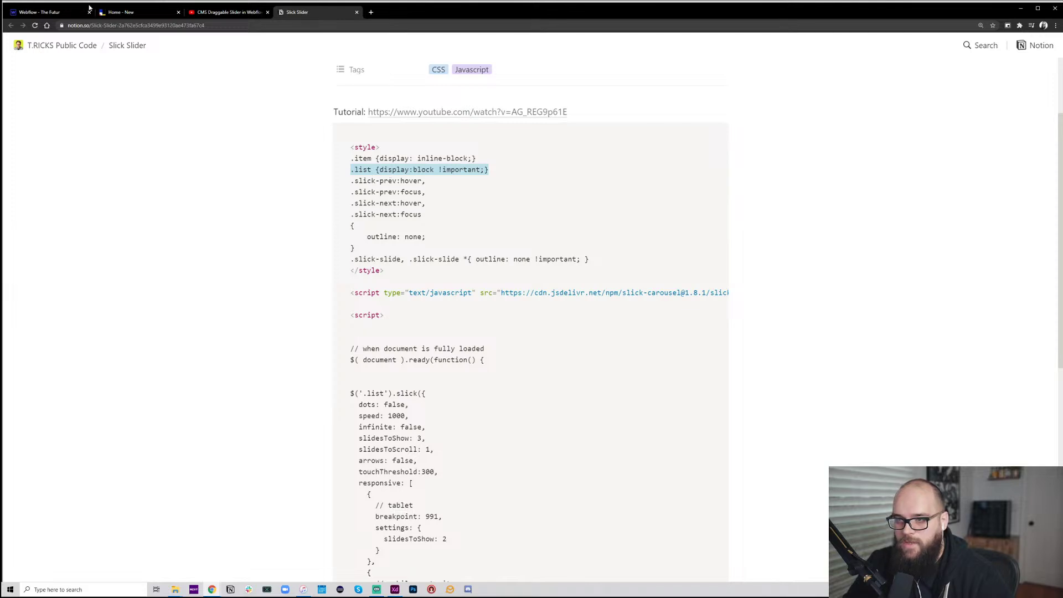
drag(351, 170, 370, 170)
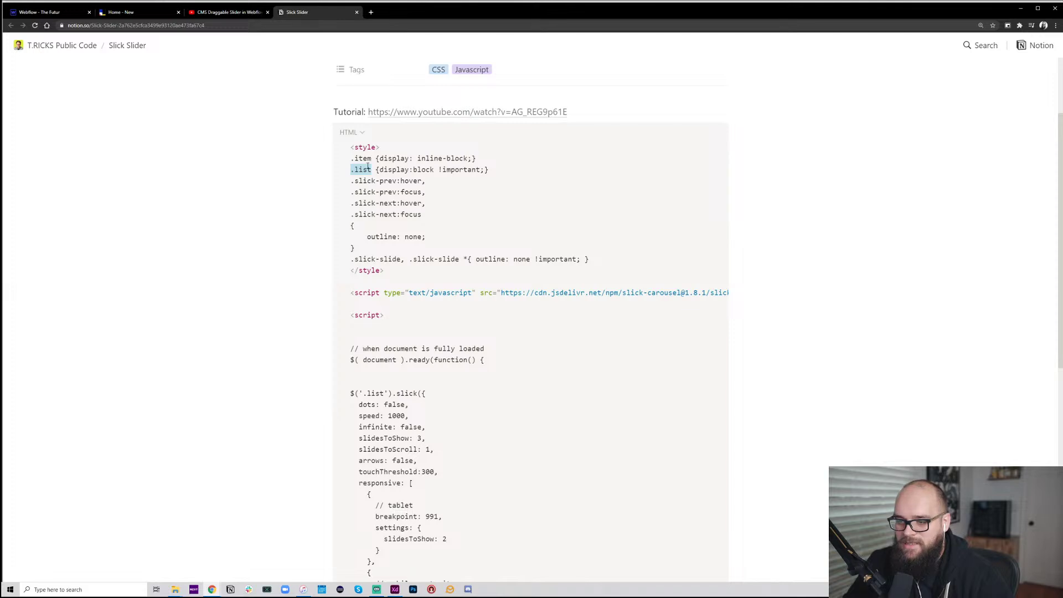
Return to the Webflow Designer and examine the selector and options of the slick initialization in the page's custom code
click(44, 12)
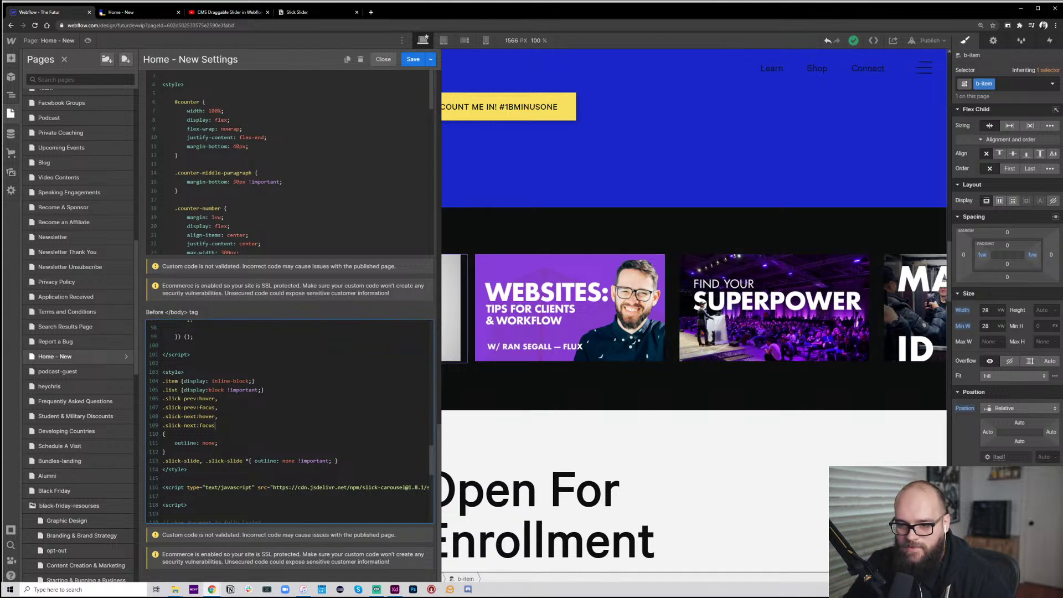
scroll(254, 457, down, 4)
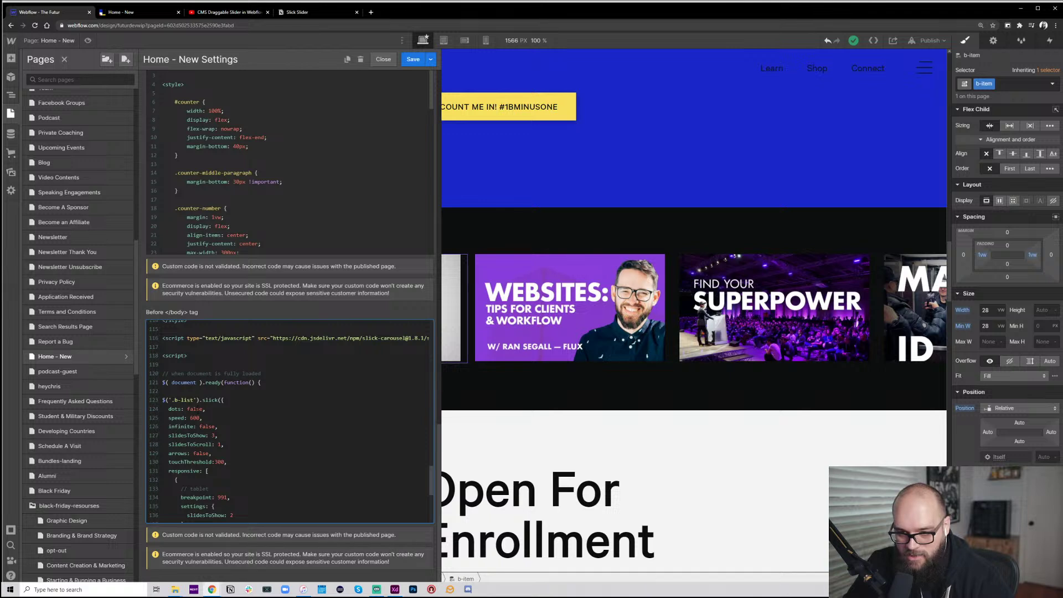
scroll(289, 420, down, 1)
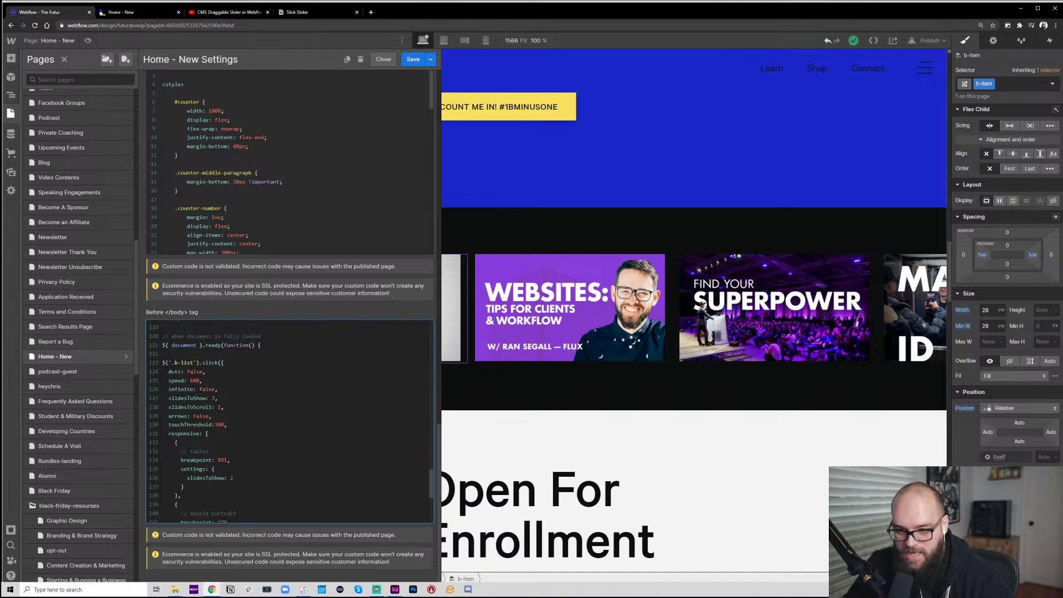
key(shift+Right)
key(shift+Right)
key(shift+Right)
key(shift+Right)
key(shift+Right)
key(shift+Right)
key(shift+Right)
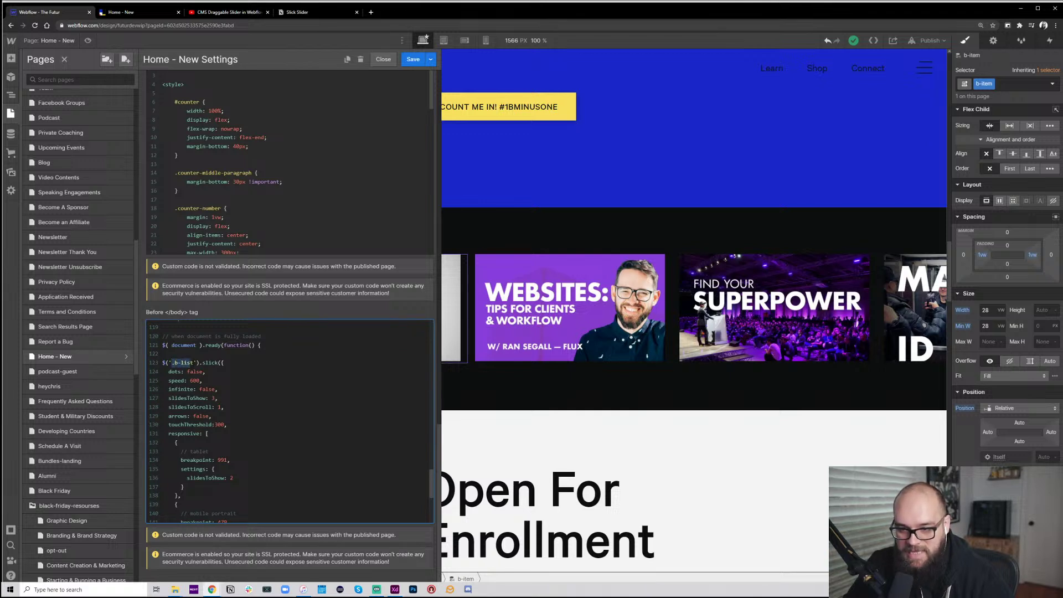
click(216, 363)
Rename the .list and .item selectors in the slider's style block to .b-list and .b-item
scroll(203, 393, up, 4)
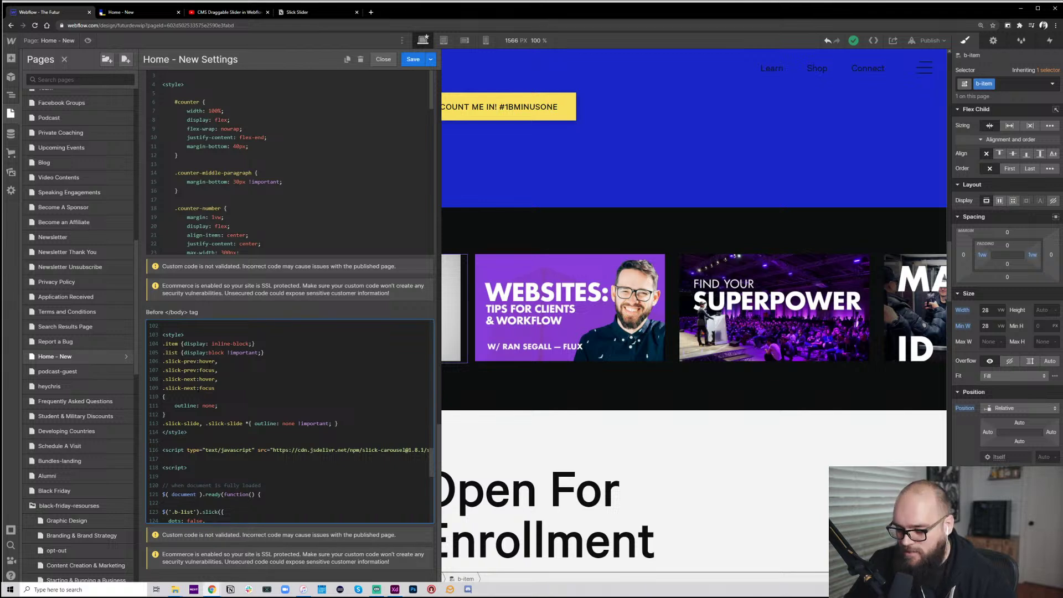
text(b-)
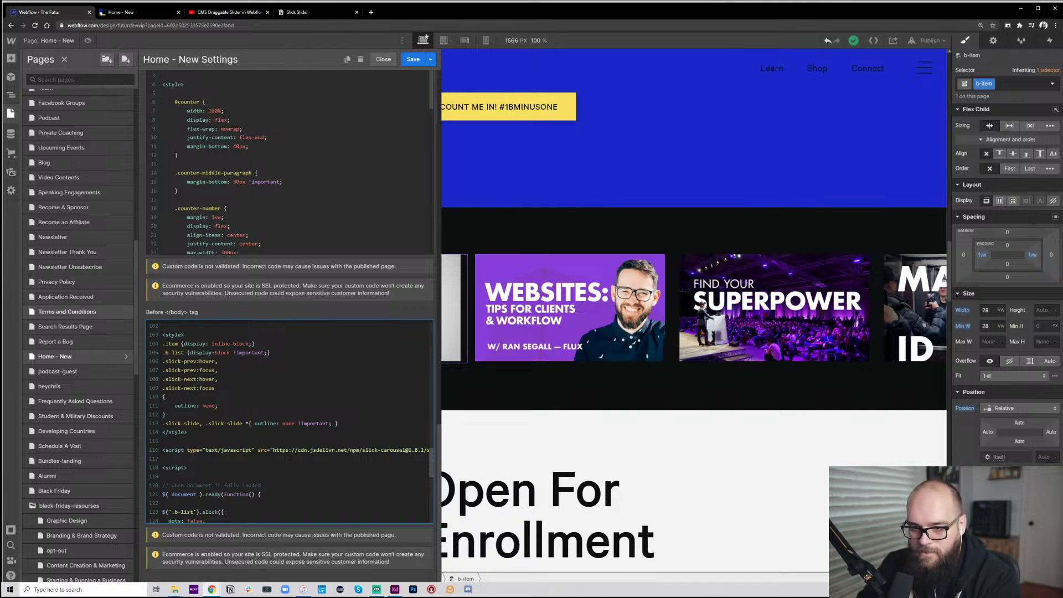
click(164, 344)
text(b-)
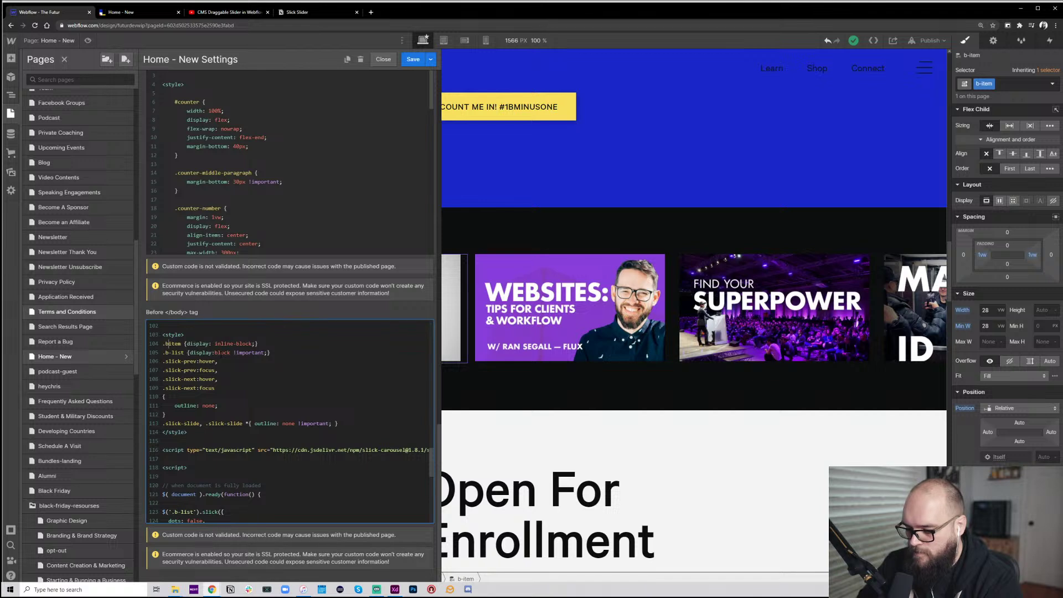
scroll(353, 441, down, 1)
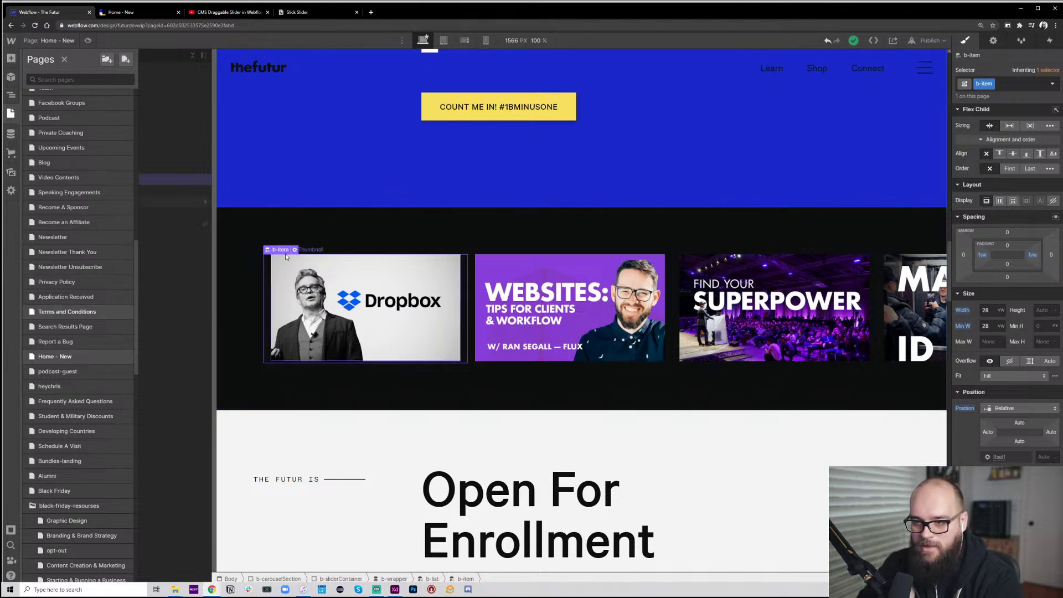
Reset the carousel b-list element's width to Auto and publish the site to futurdevwip.webflow.io
mouse_move(280, 251)
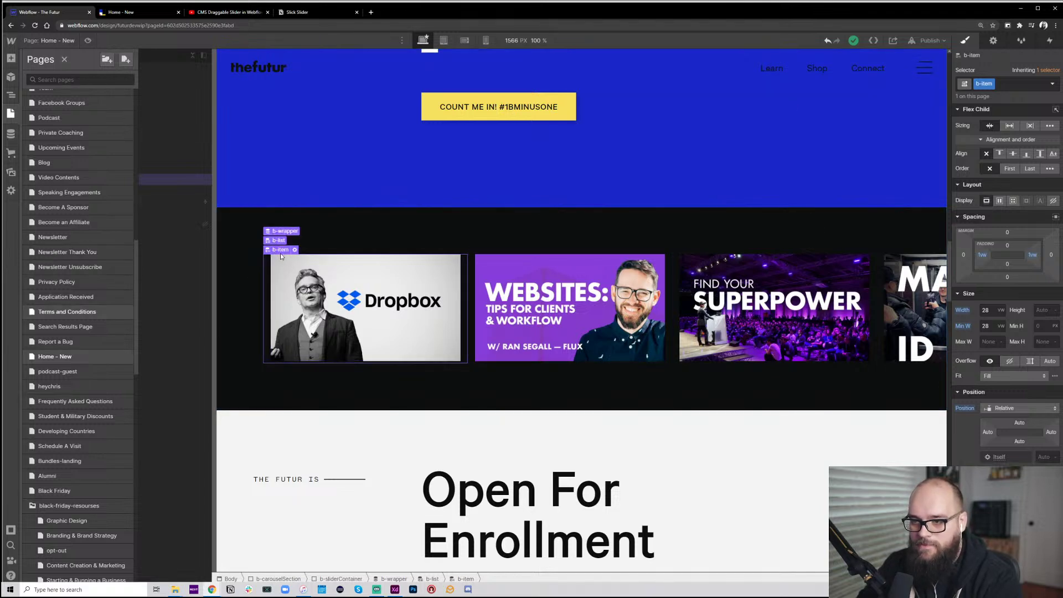
click(851, 334)
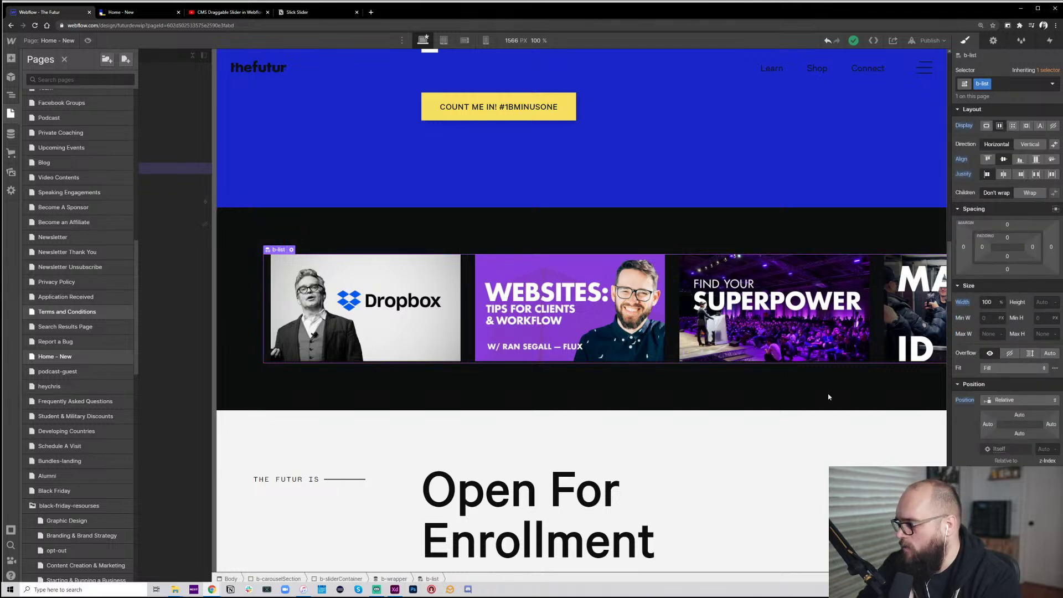
key(ctrl+z)
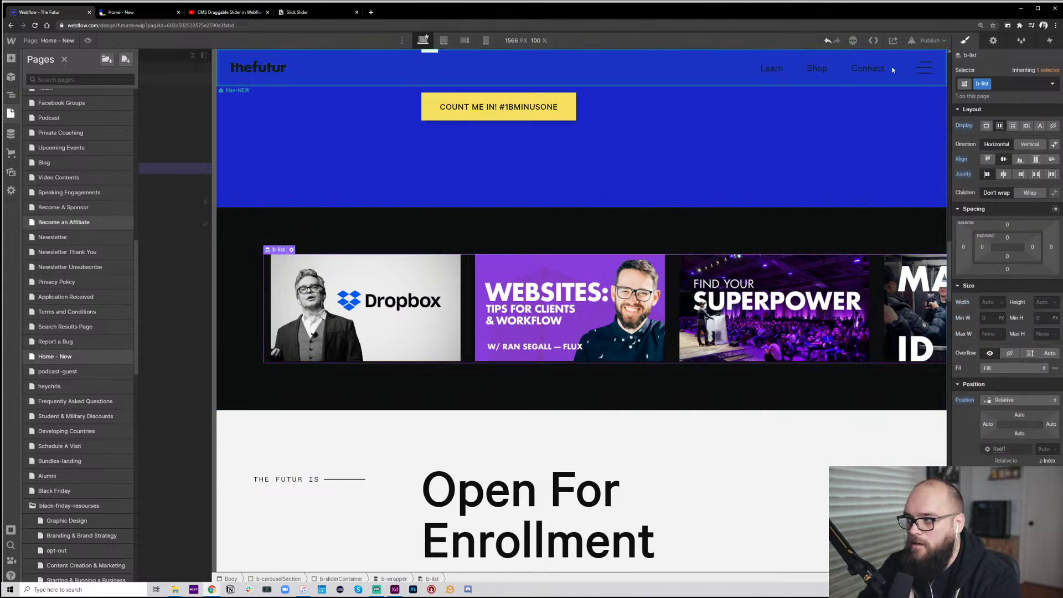
click(925, 43)
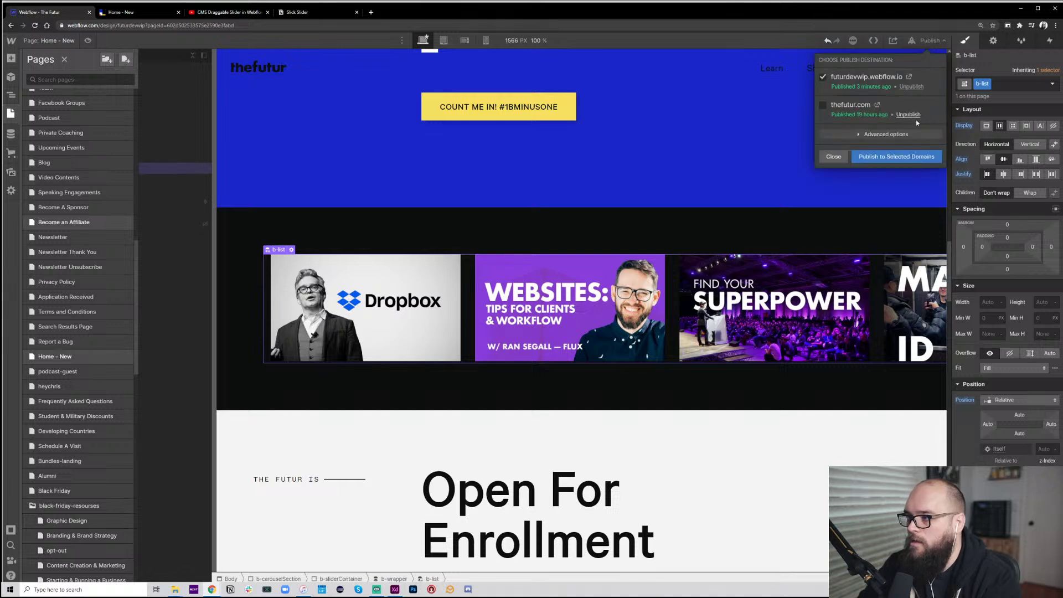
click(900, 156)
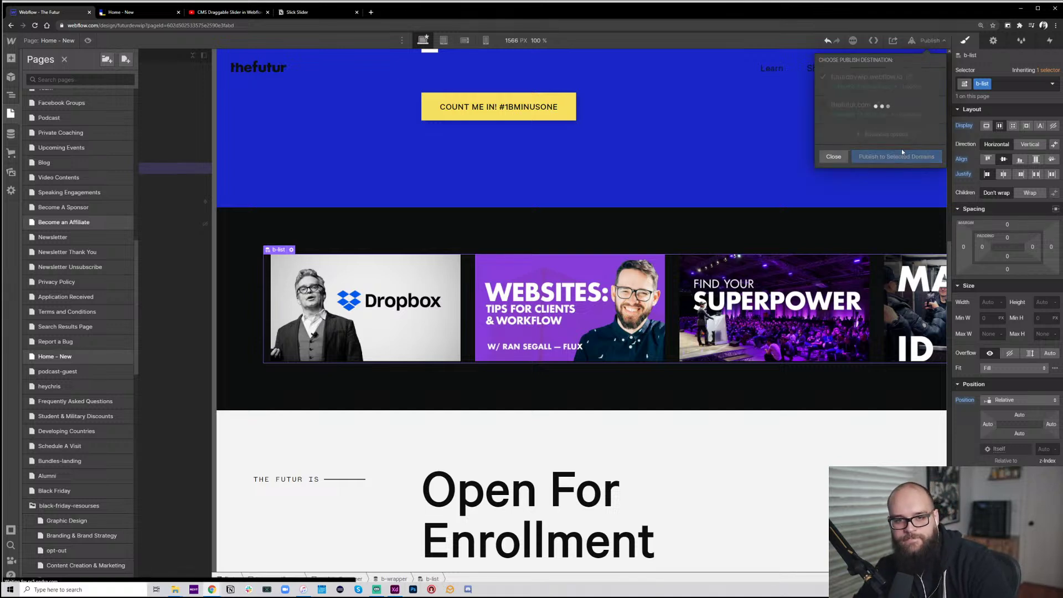
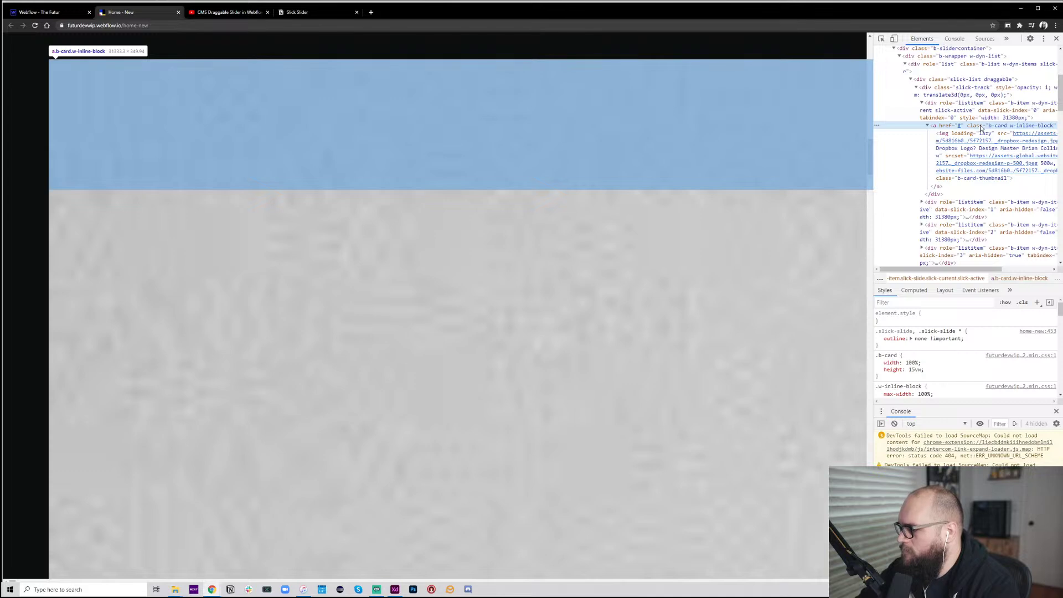
Examine the oversized carousel on the published page and the computed and declared styles of the first slide's b-card link
scroll(781, 148, up, 5)
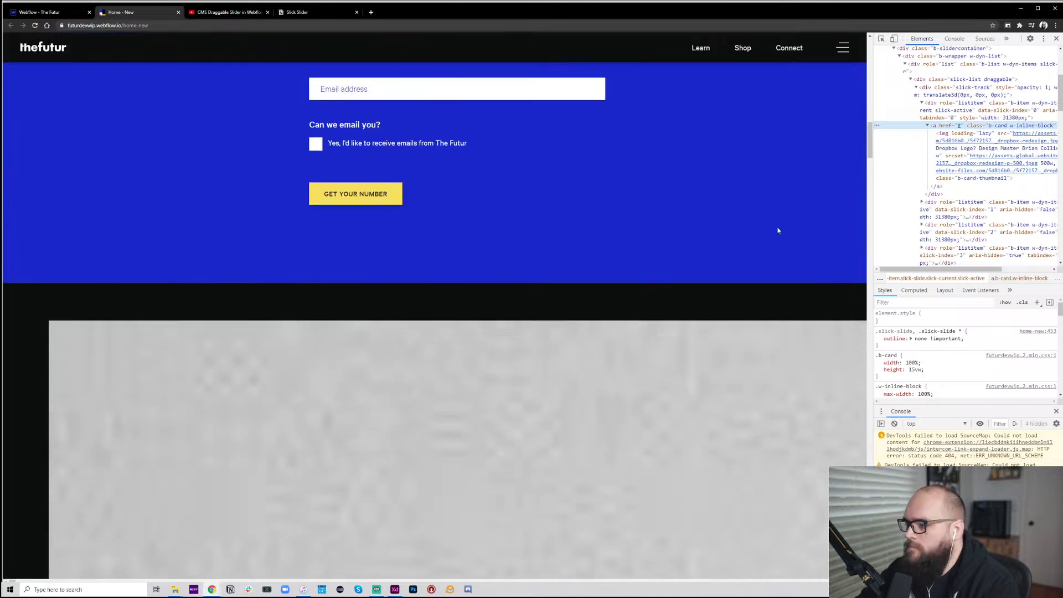
scroll(686, 218, down, 6)
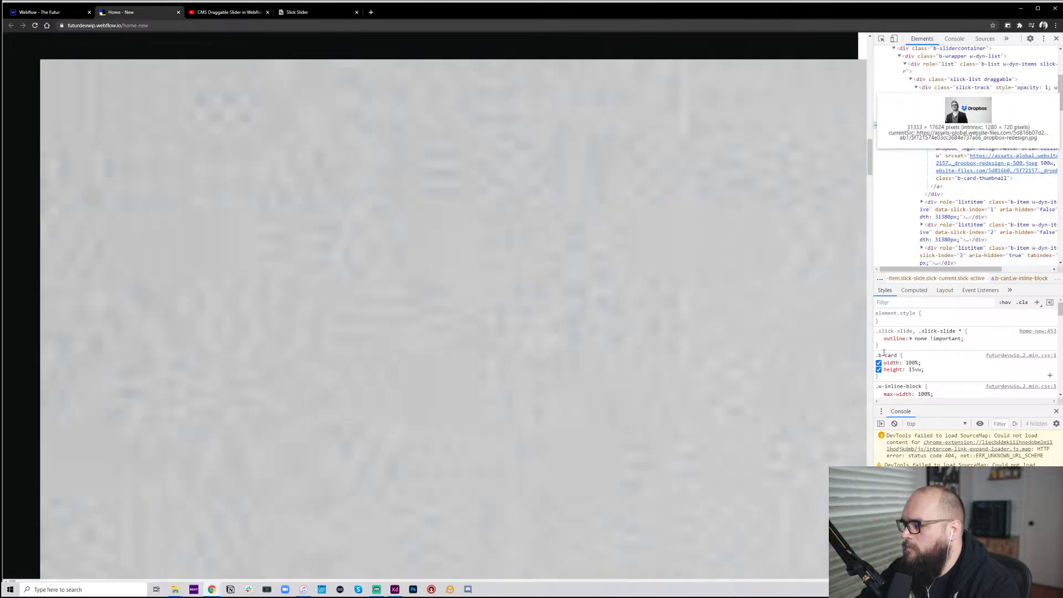
click(914, 291)
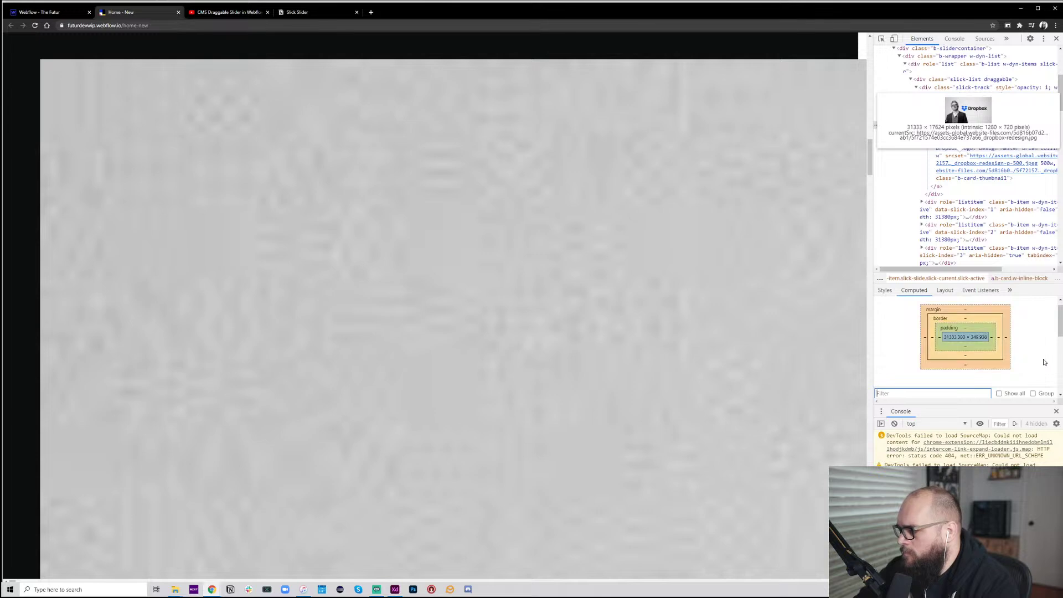
scroll(1045, 362, down, 5)
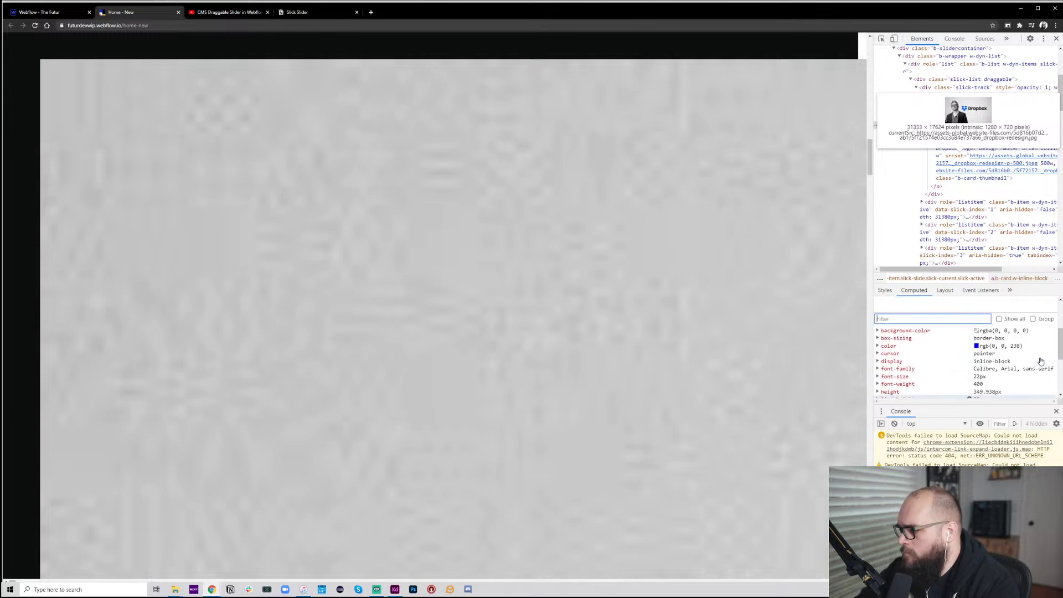
scroll(1041, 362, down, 3)
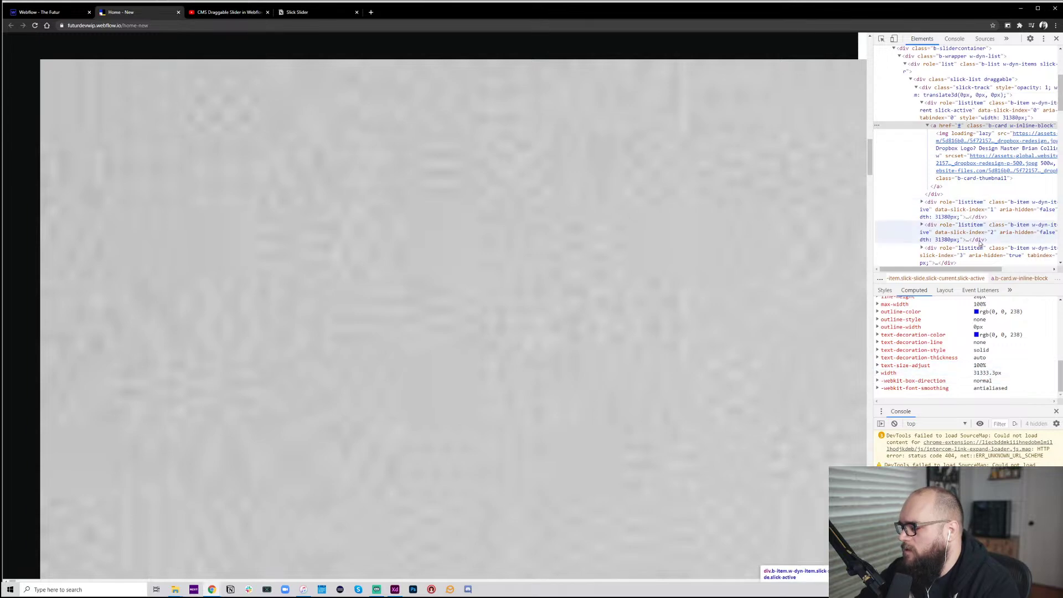
scroll(975, 355, up, 5)
click(885, 291)
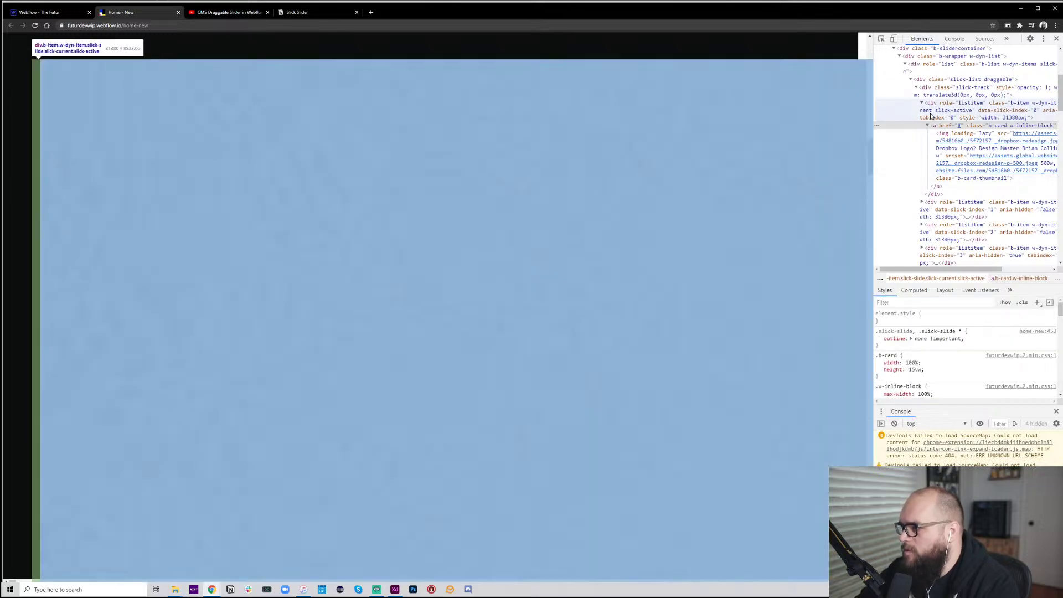
Inspect the first b-item slide's inline width and its parent elements in the published page's markup
click(924, 111)
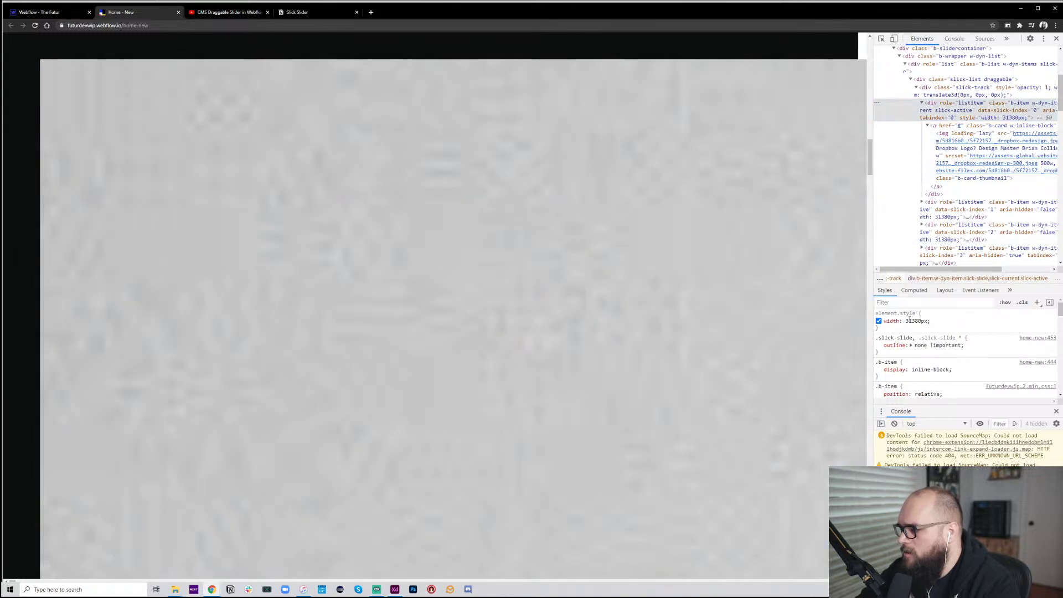
drag(910, 320, 926, 319)
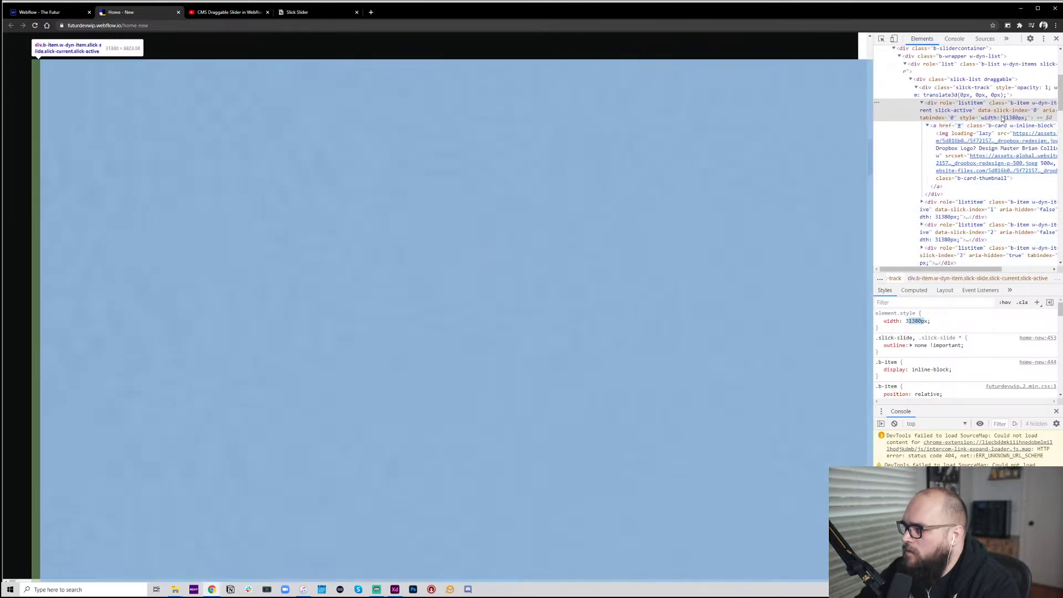
scroll(1003, 118, up, 1)
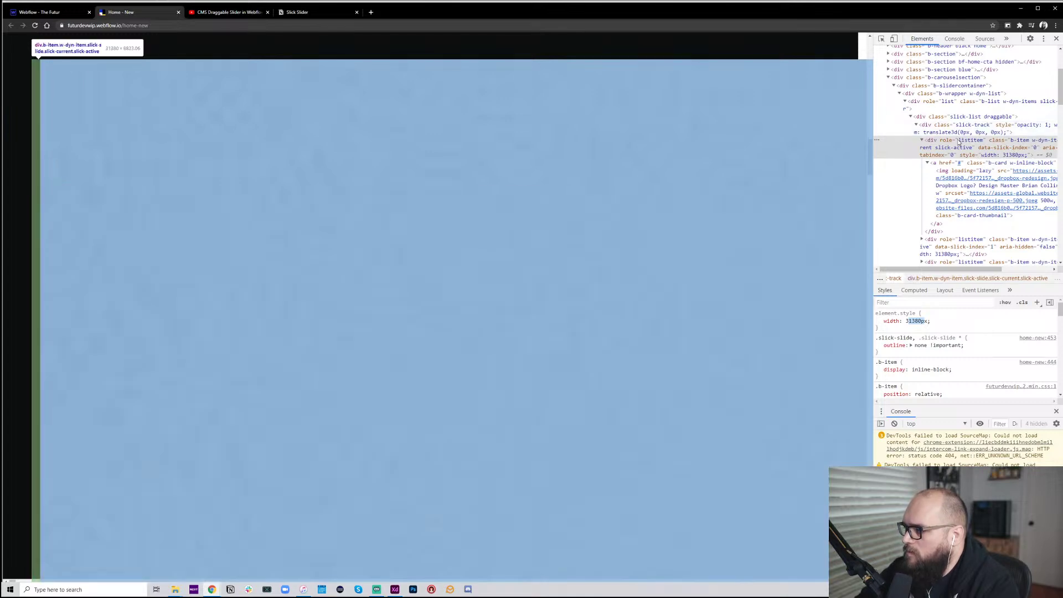
Inspect the slick-track element's inline width and the first slide's inline width in the published page's markup
scroll(961, 144, right, 3)
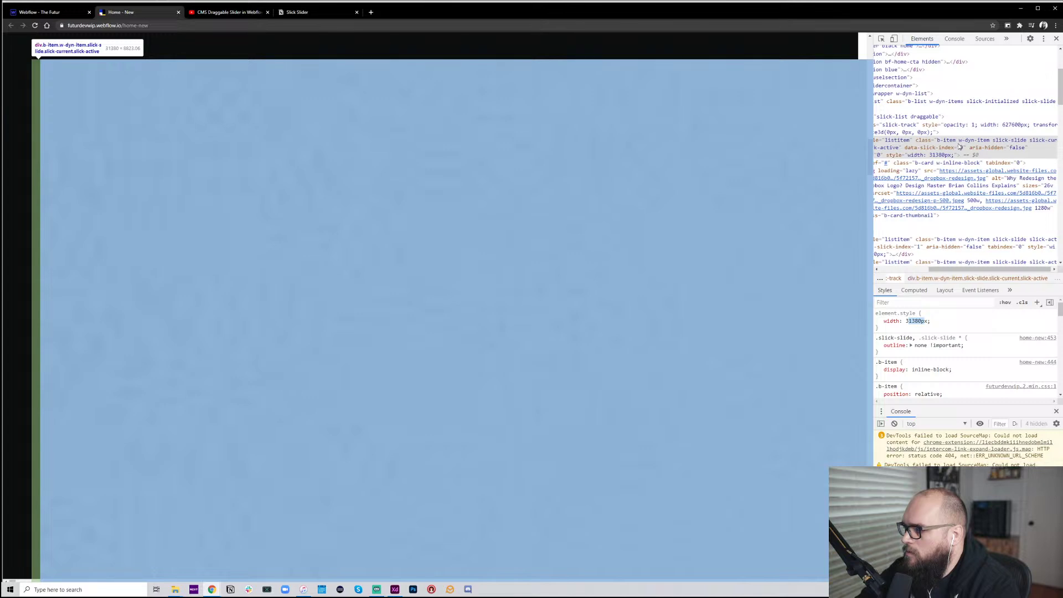
scroll(930, 143, left, 2)
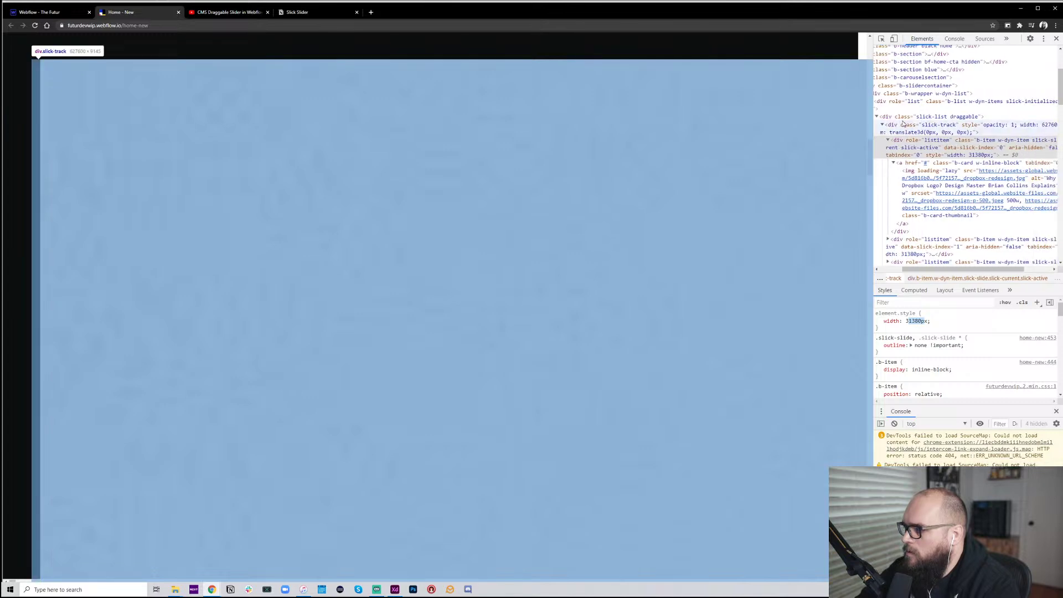
click(902, 128)
scroll(903, 128, right, 2)
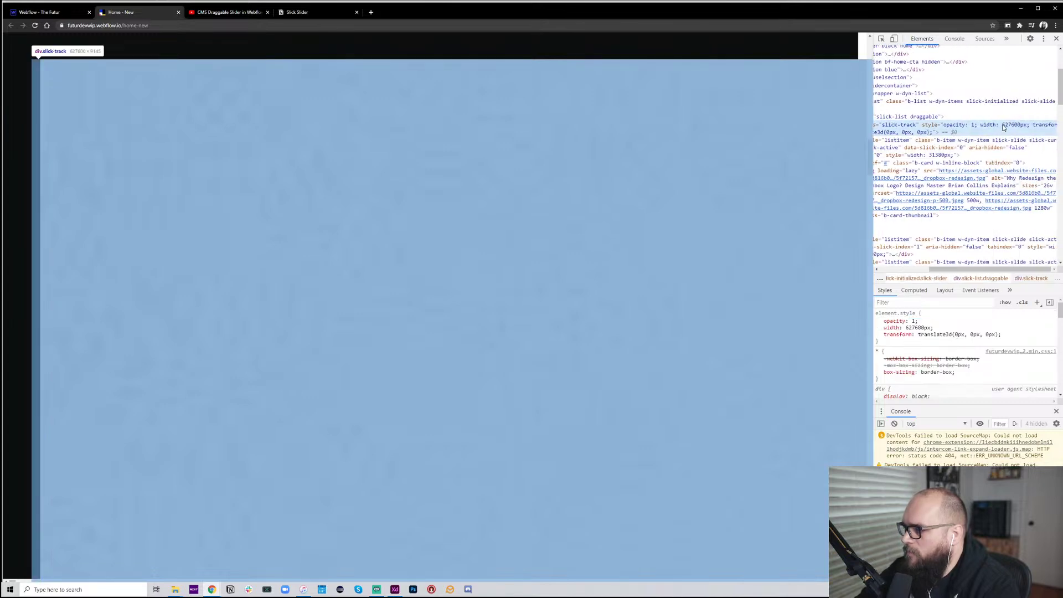
drag(1004, 128, 1007, 128)
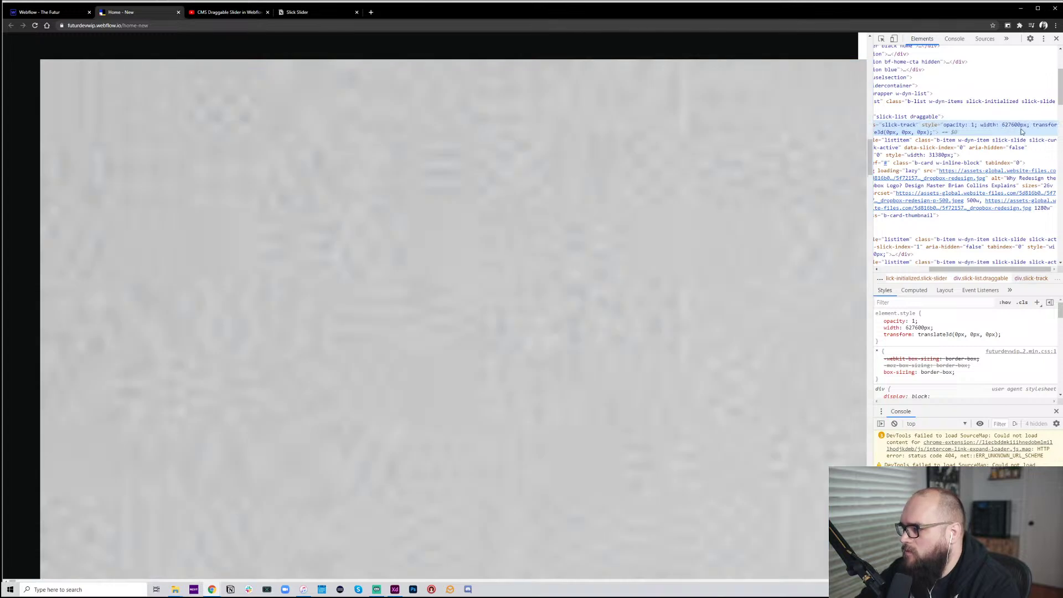
Open a fresh copy of the published home-new page, check the carousel's size at full window width, and close the copy
key(alt+d)
key(alt+Return)
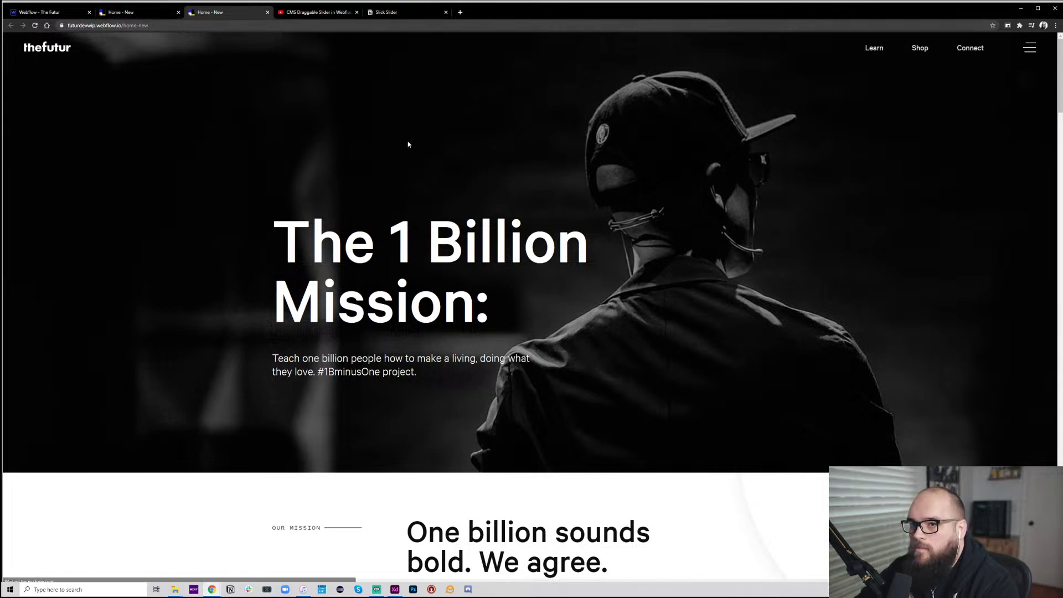
scroll(408, 145, down, 15)
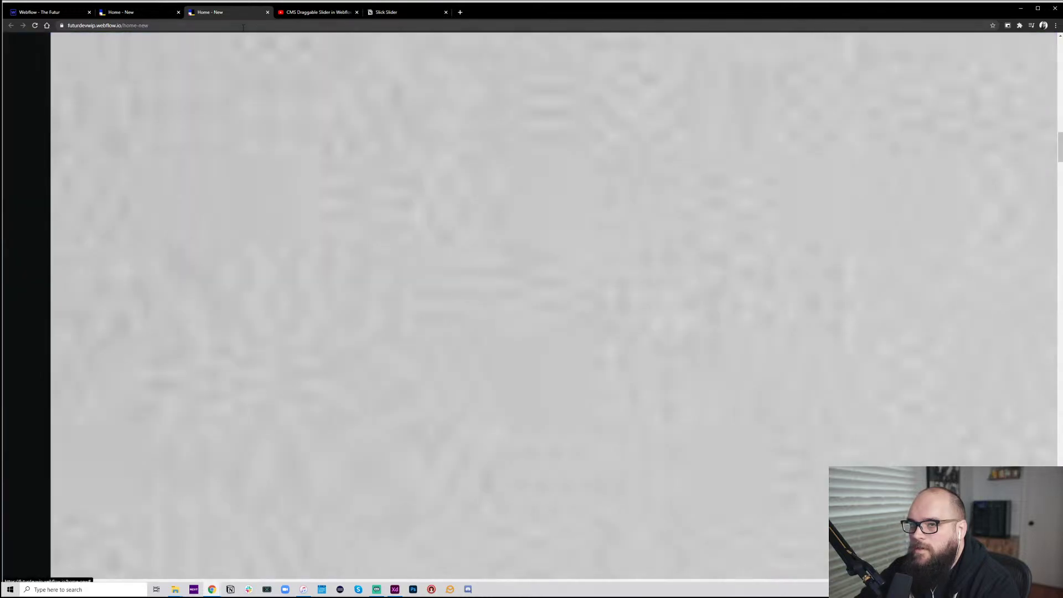
click(268, 12)
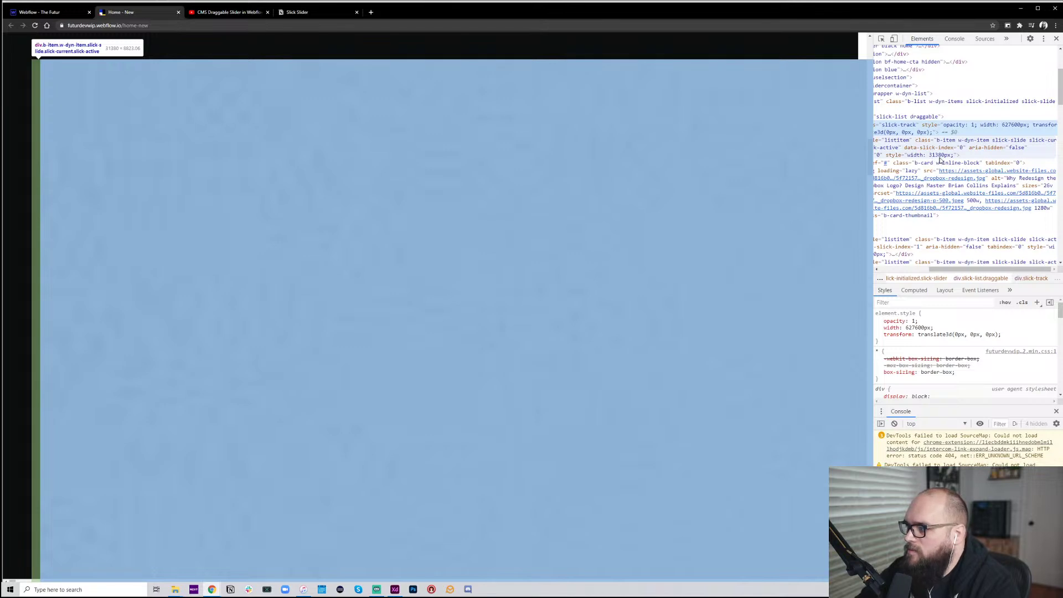
Disable the display: block !important declaration on the b-list element in the page inspector
scroll(945, 148, up, 2)
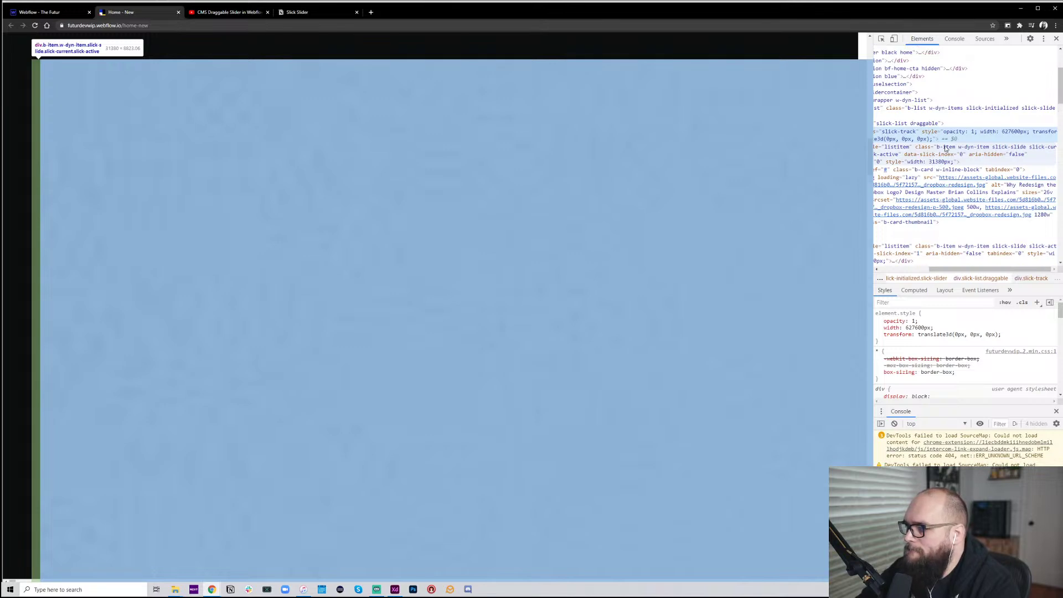
scroll(941, 147, left, 3)
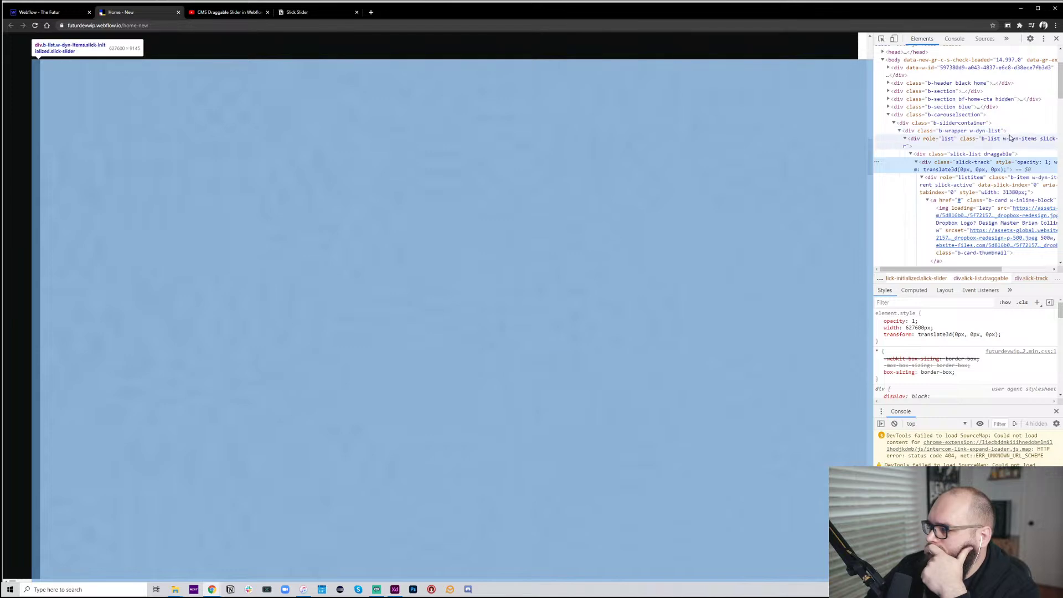
click(955, 139)
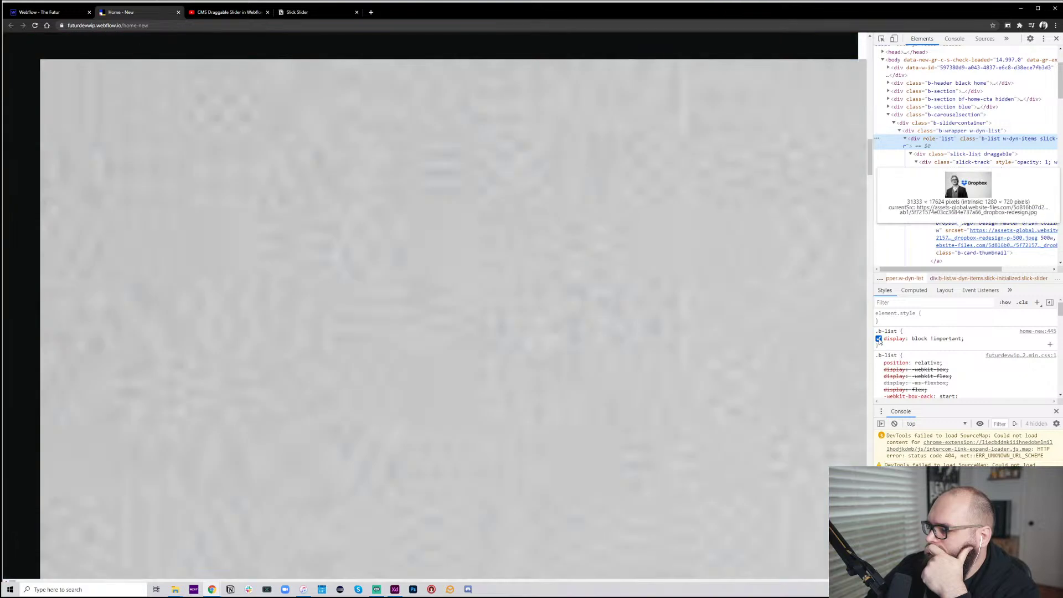
click(879, 338)
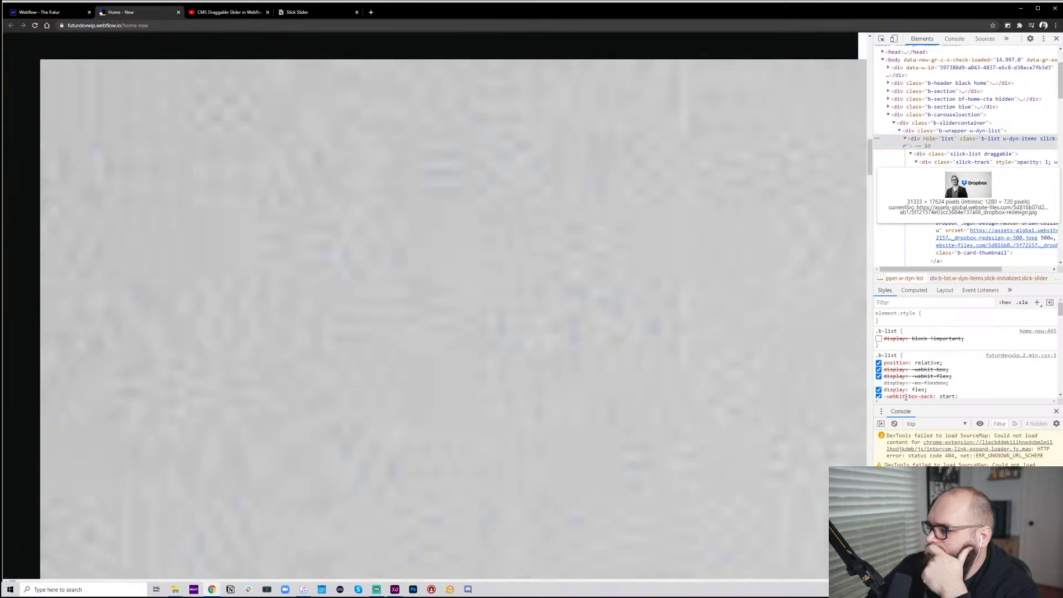
scroll(913, 385, down, 1)
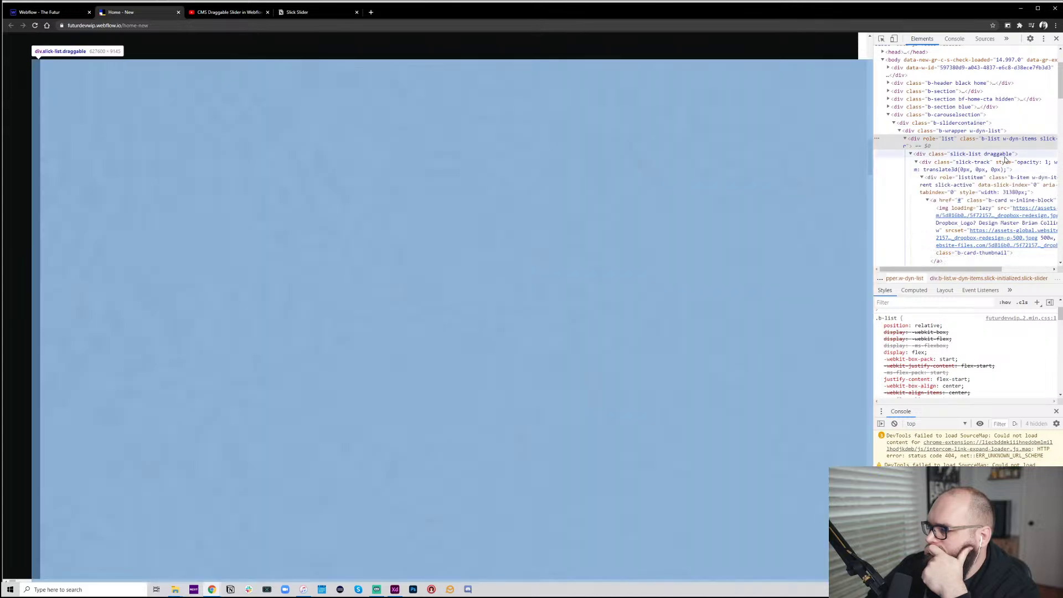
Disable the inline width on the first b-item slide in the page inspector and check the carousel
click(1004, 182)
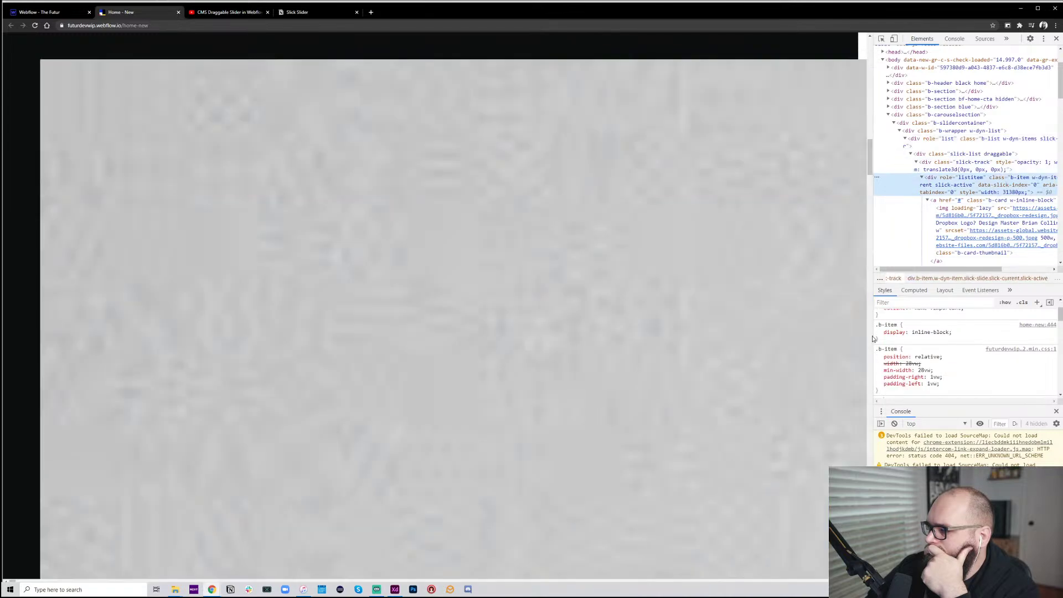
scroll(887, 343, up, 1)
click(879, 321)
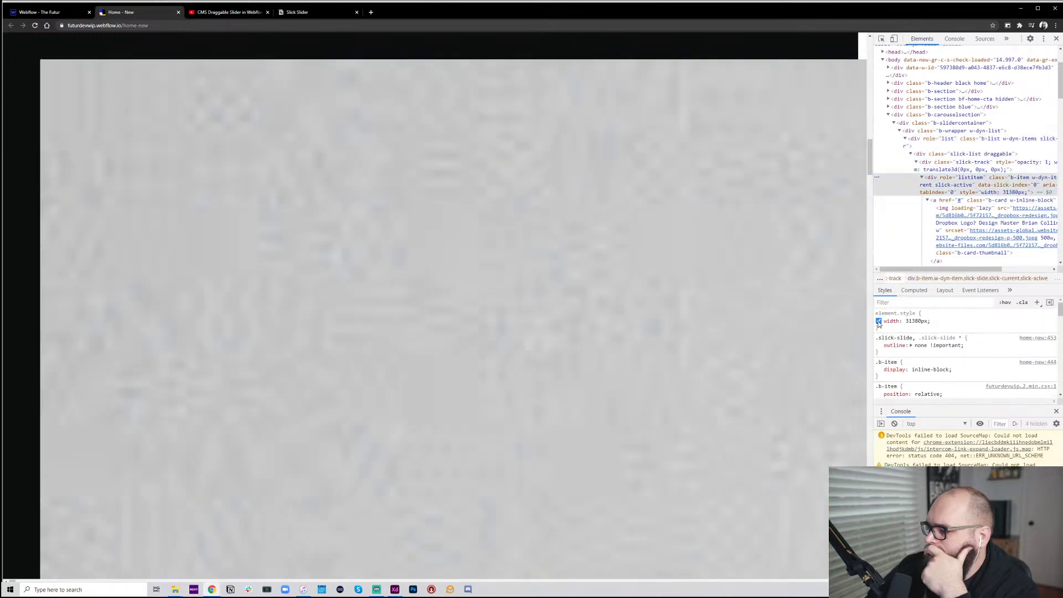
scroll(637, 278, up, 15)
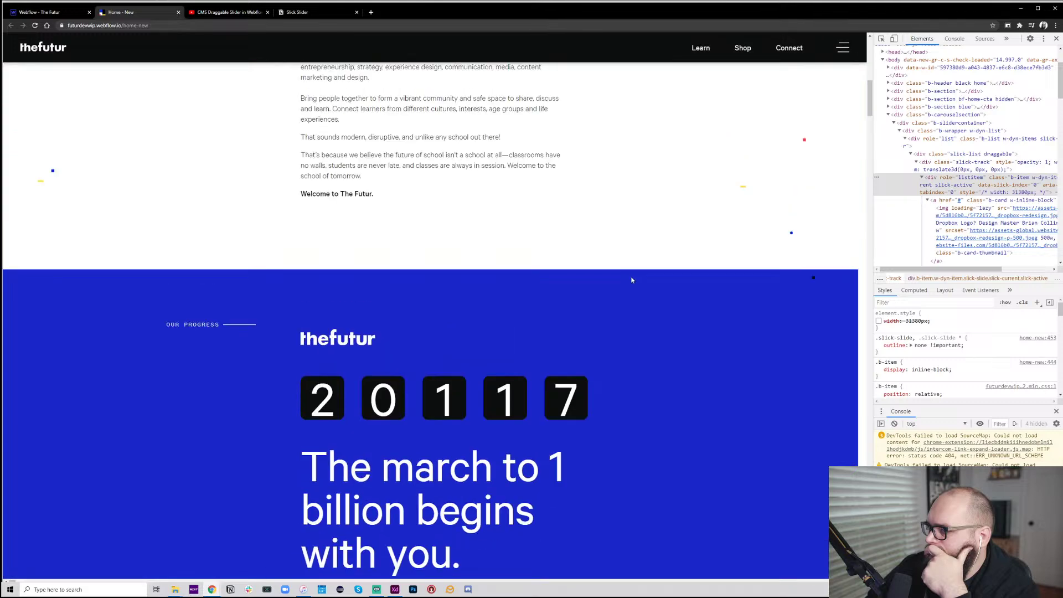
scroll(633, 278, down, 3)
scroll(633, 280, down, 14)
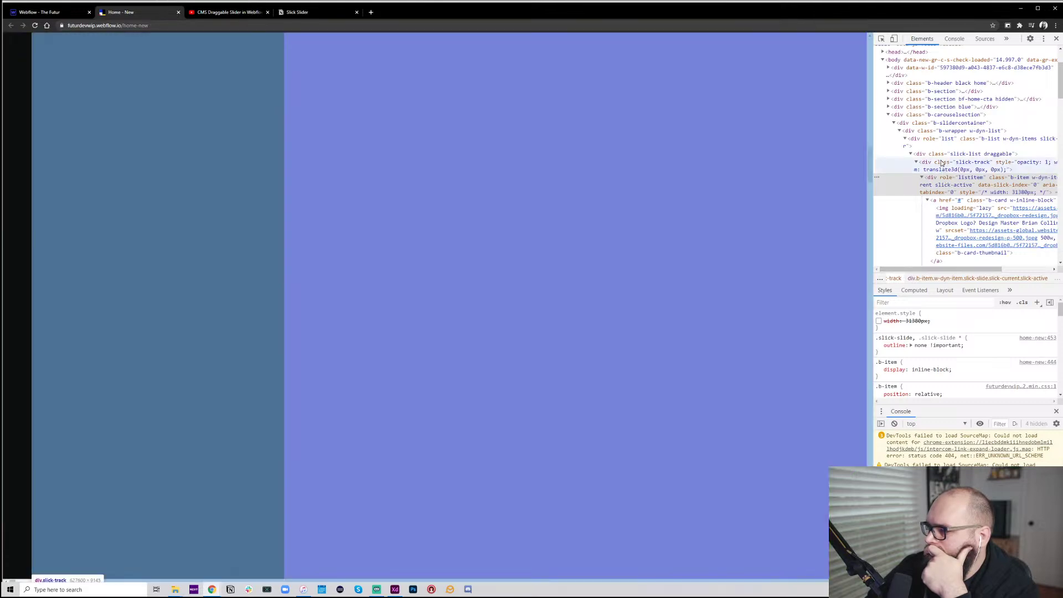
Disable the slick-track element's inline width in the page inspector and examine how the slides lay out across the page
click(943, 164)
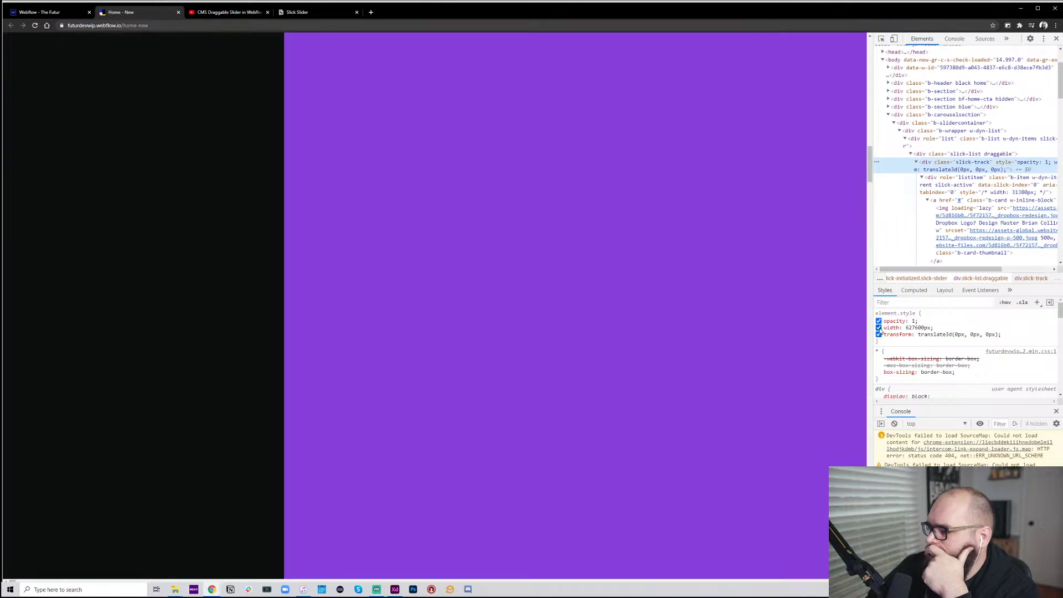
click(879, 328)
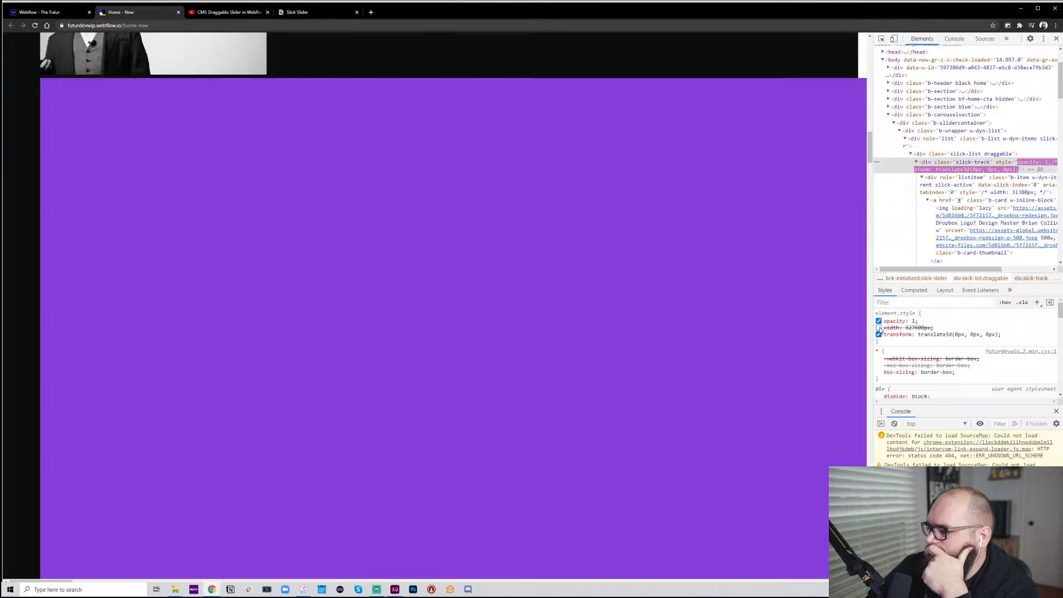
scroll(534, 289, up, 7)
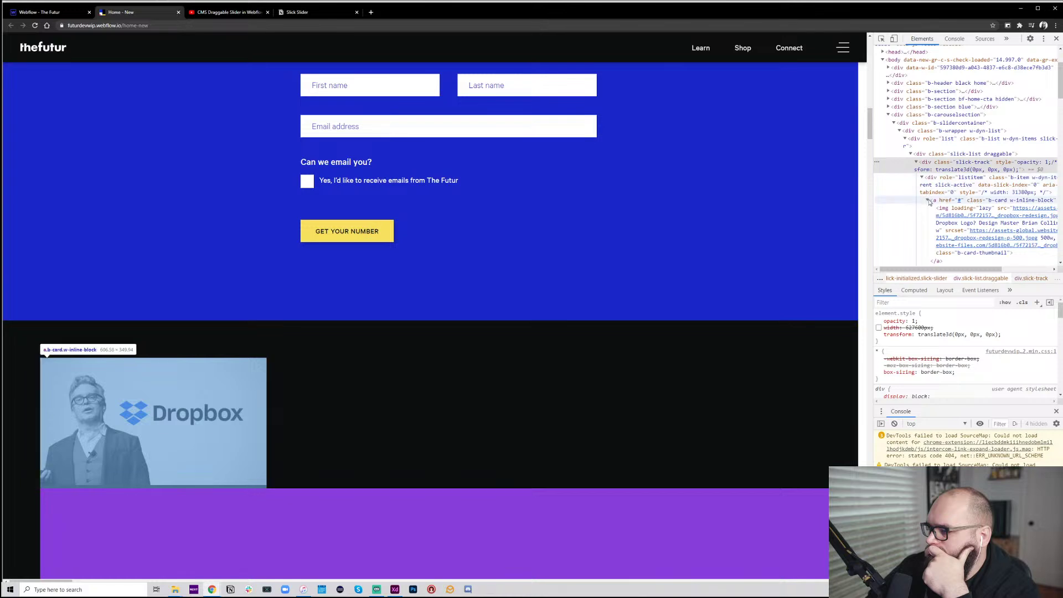
scroll(941, 243, down, 2)
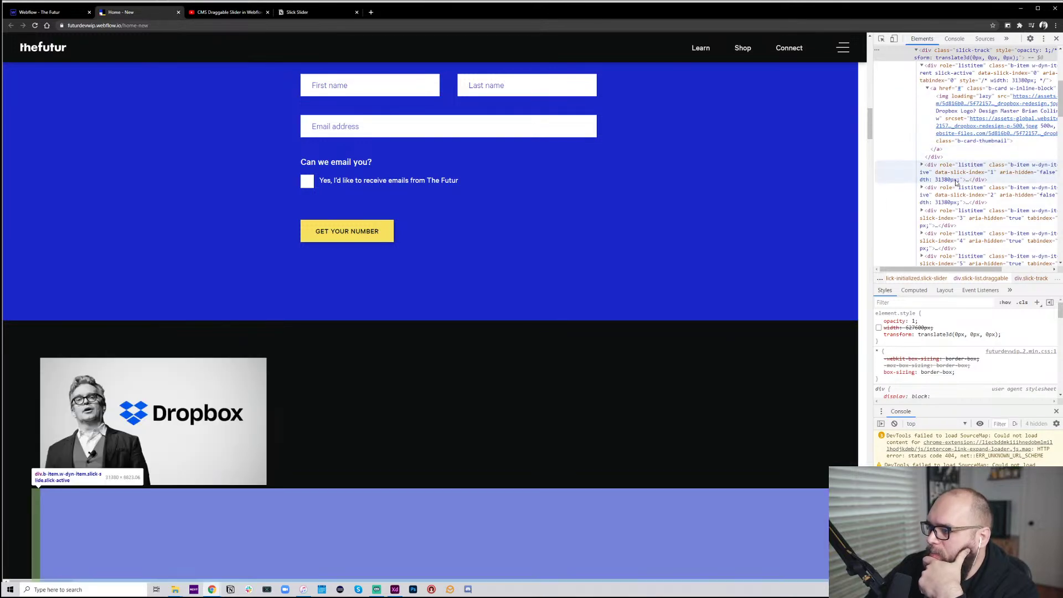
scroll(960, 206, up, 3)
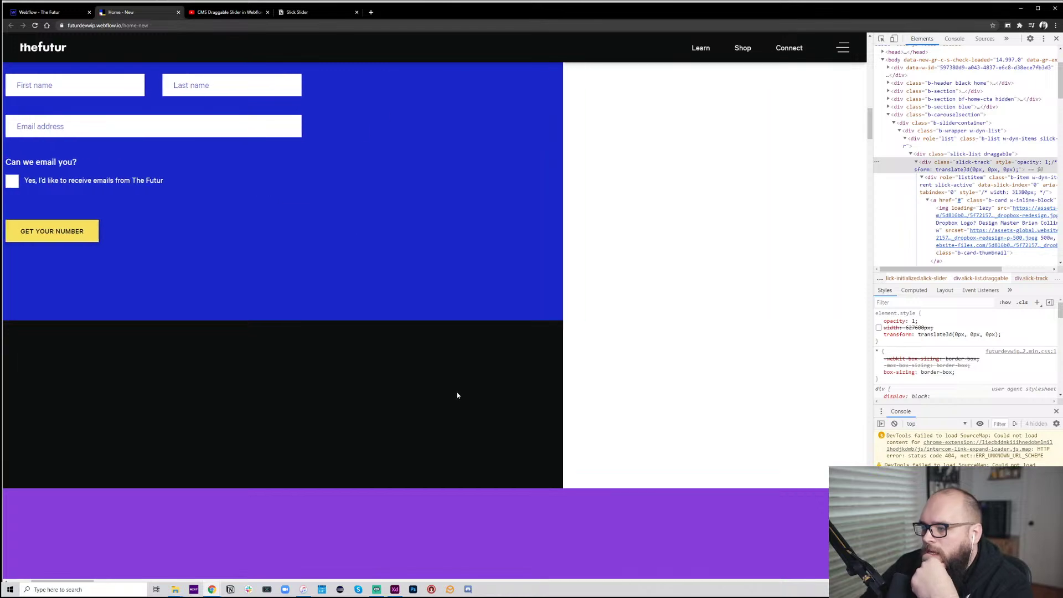
scroll(459, 399, right, 15)
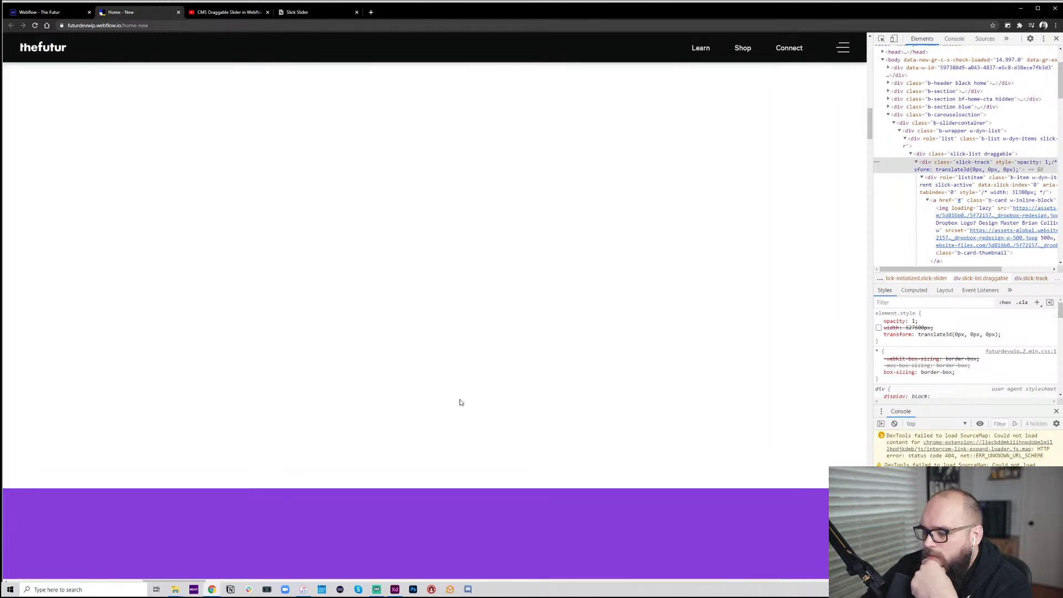
scroll(461, 399, left, 20)
scroll(452, 394, left, 10)
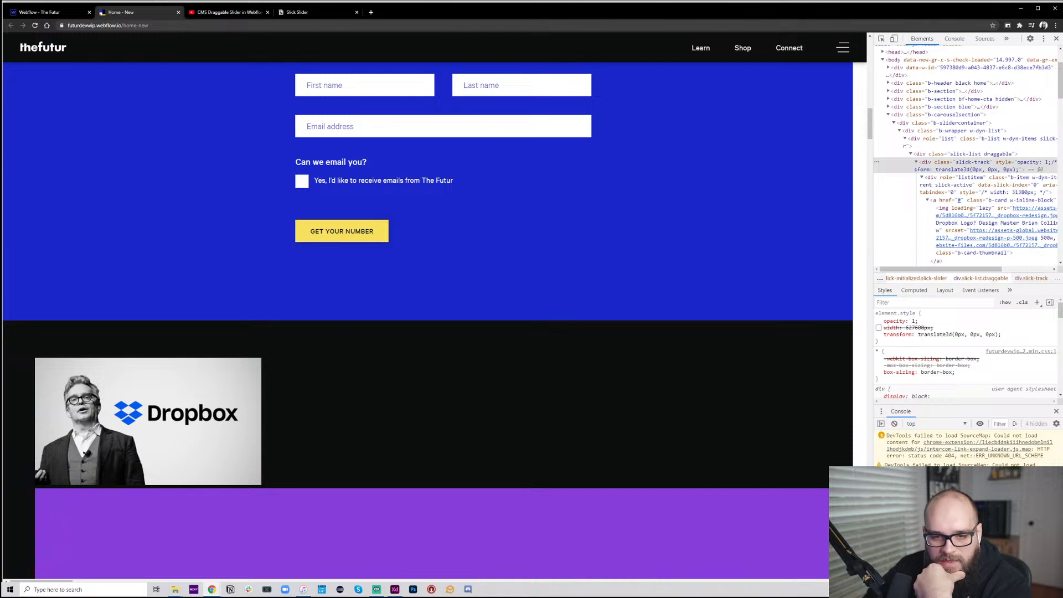
Switch to the Webflow Designer and reset the flex display styling on b-sliderContainer and b-carouselSection
click(38, 12)
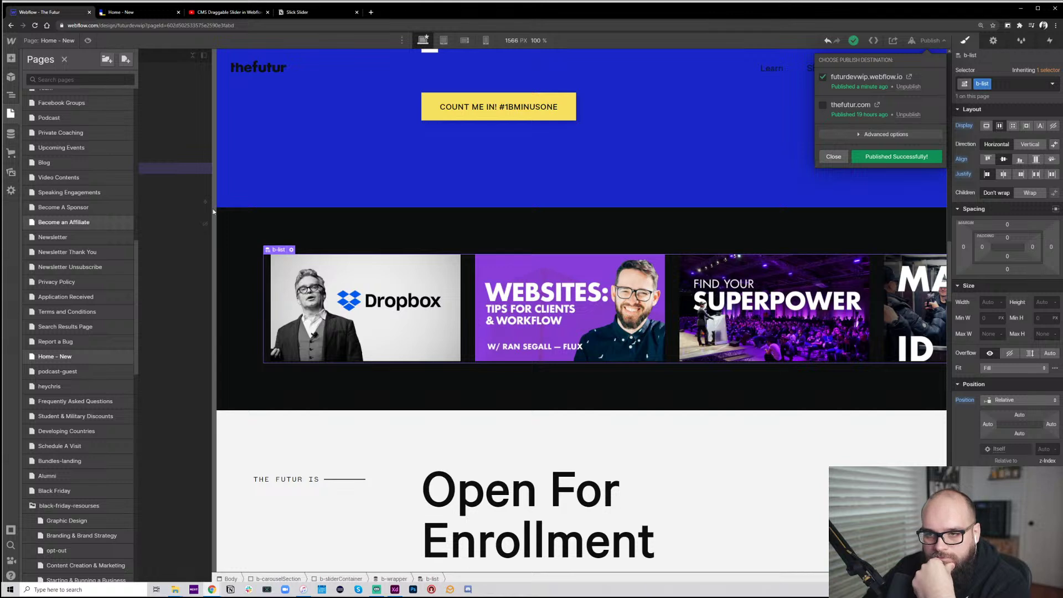
click(166, 170)
key(z)
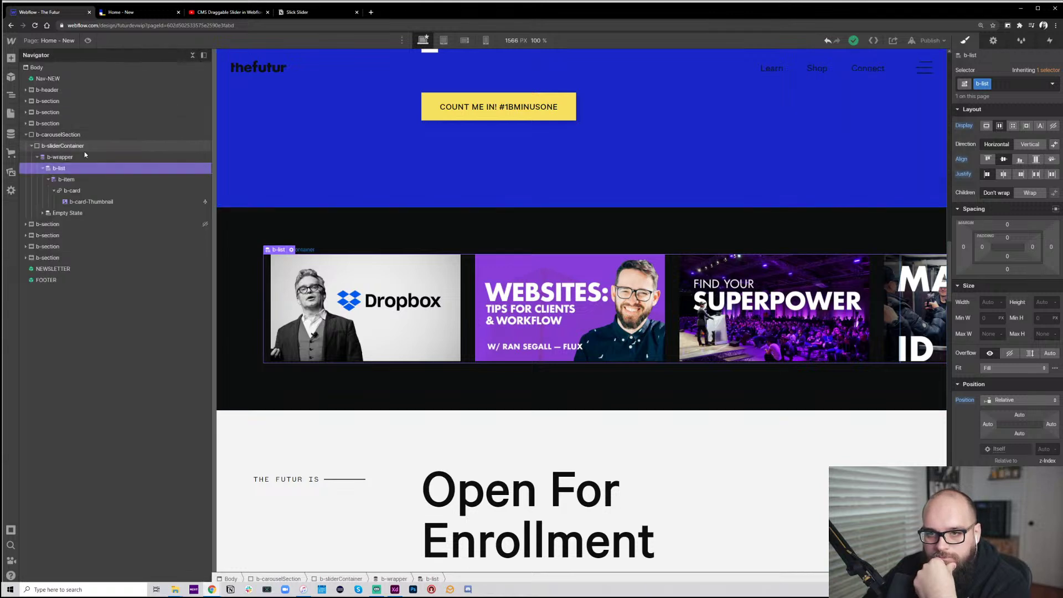
click(60, 156)
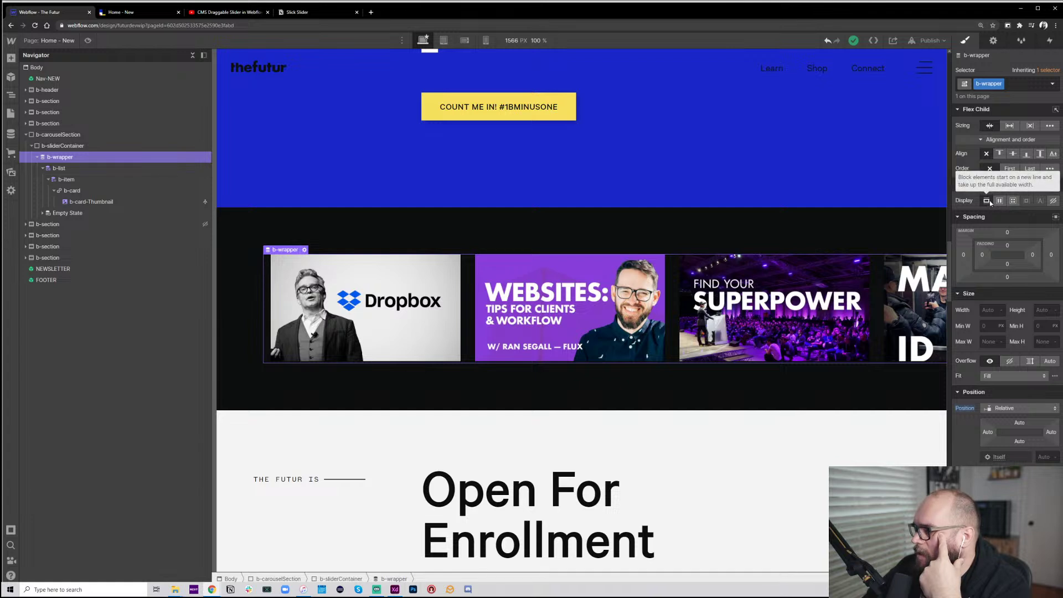
click(85, 166)
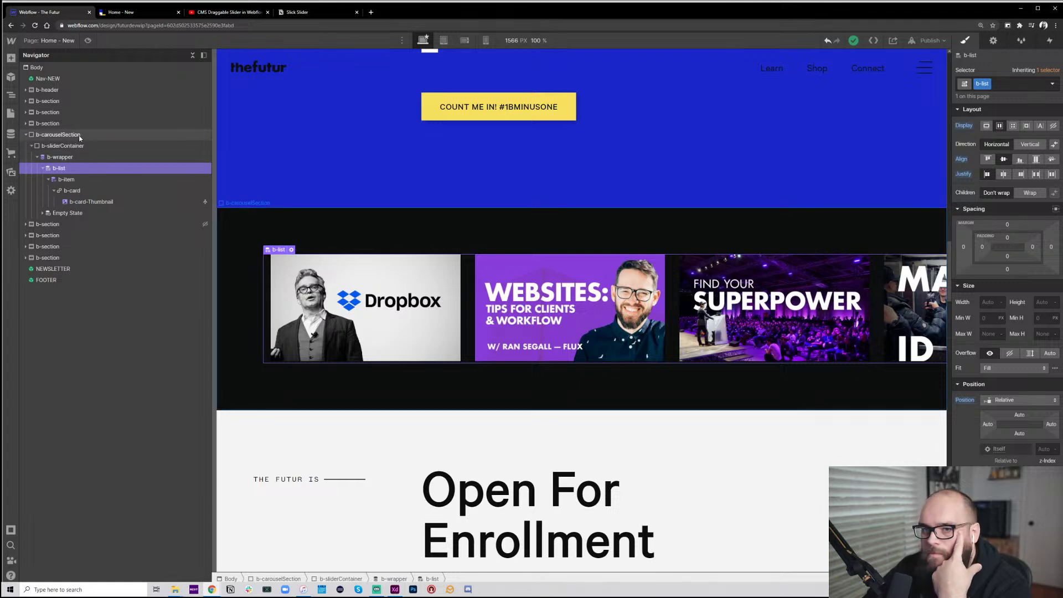
click(82, 146)
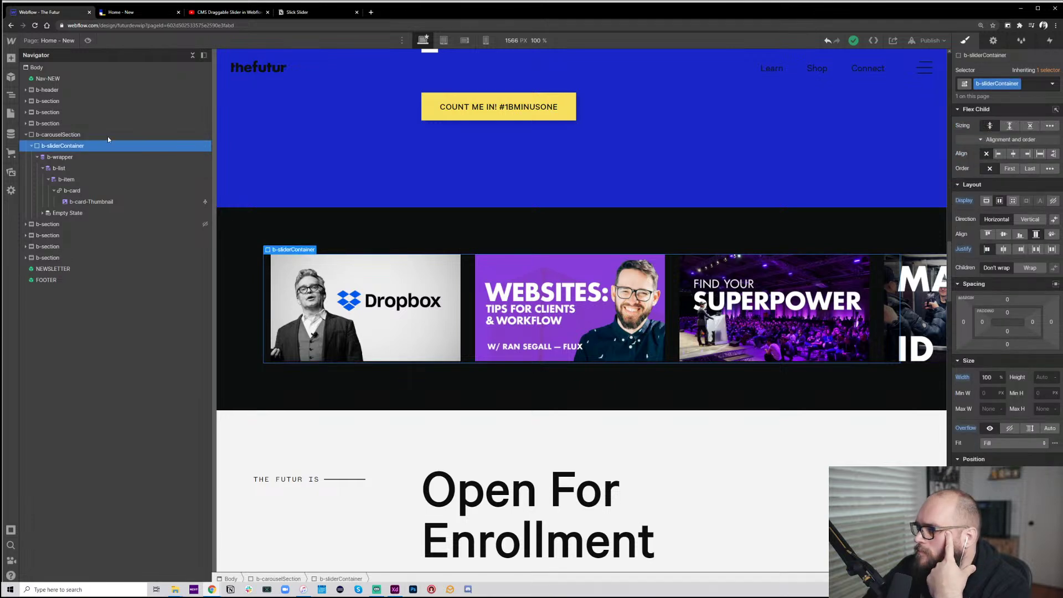
alt+click(967, 201)
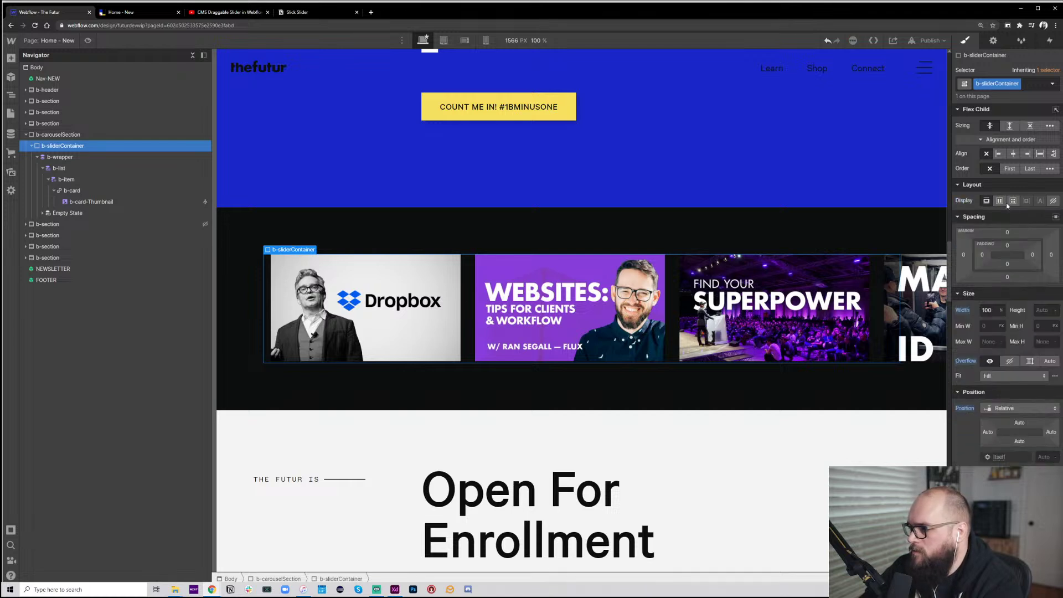
click(83, 136)
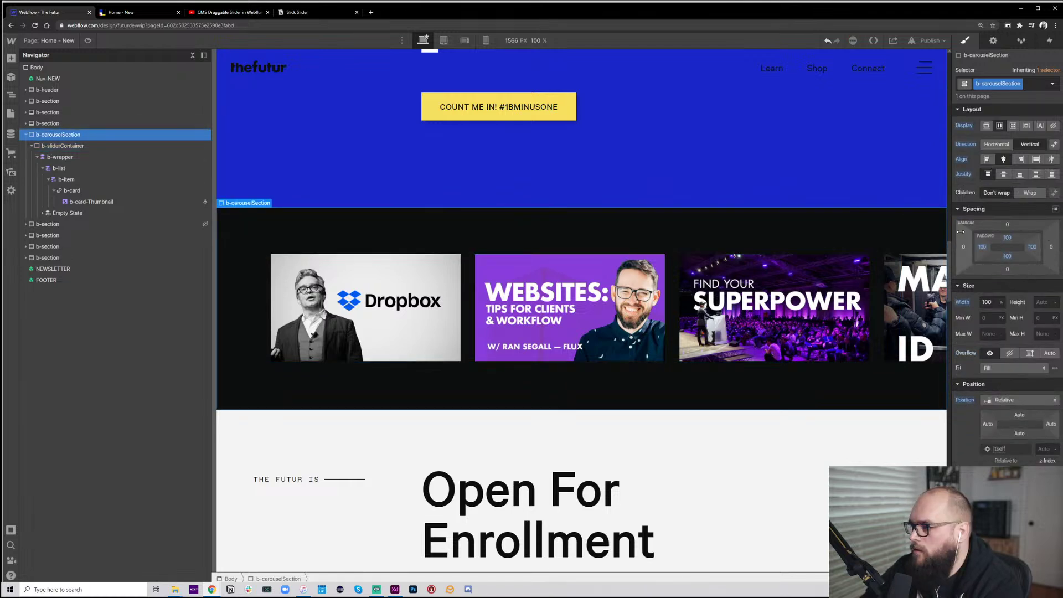
alt+click(965, 127)
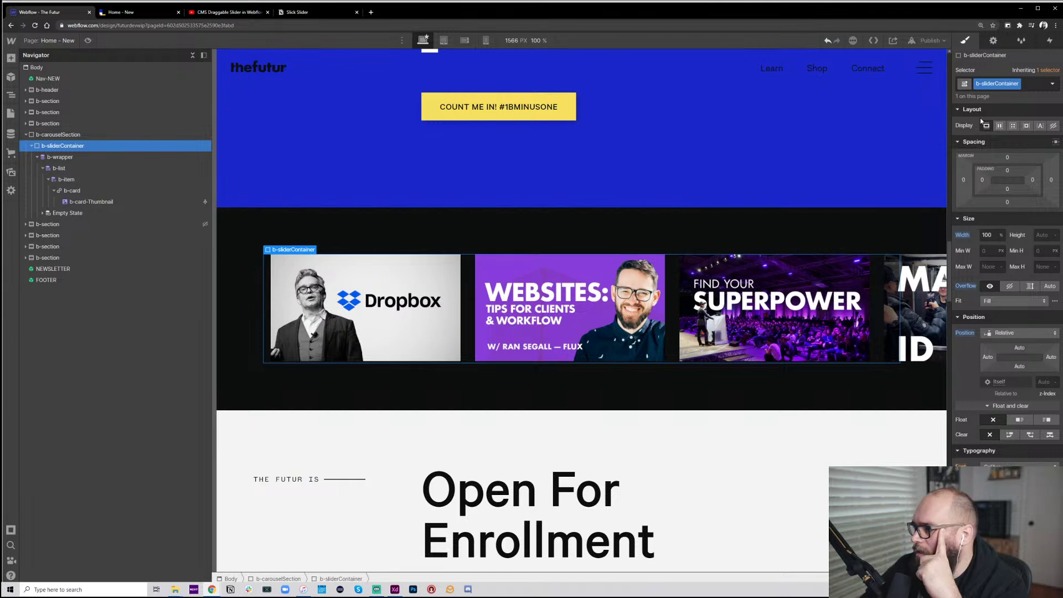
Review the b-wrapper and b-list layout settings and publish the site to futurdevwip.webflow.io
click(119, 160)
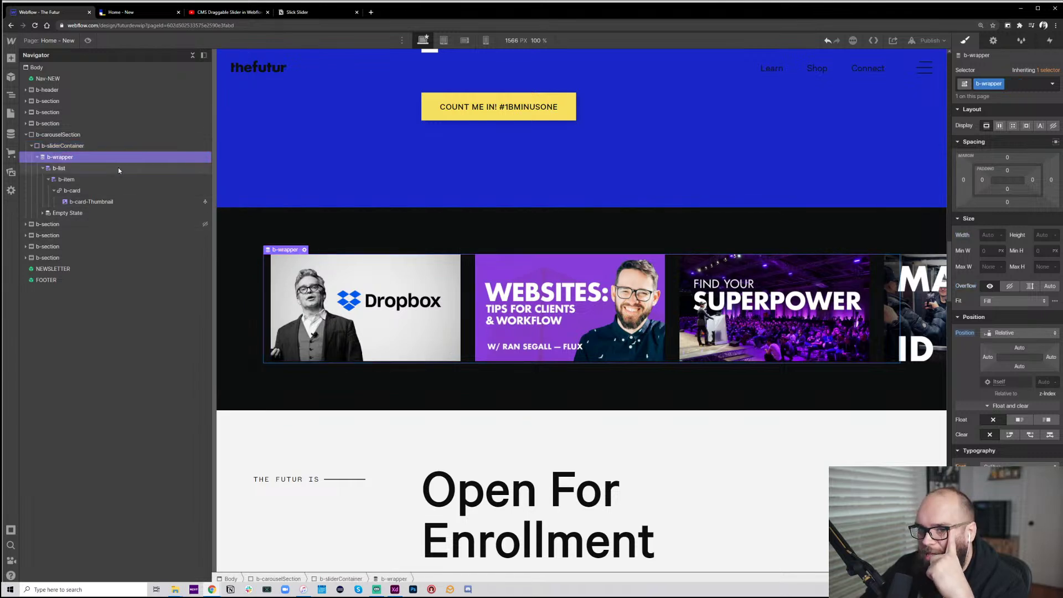
click(118, 168)
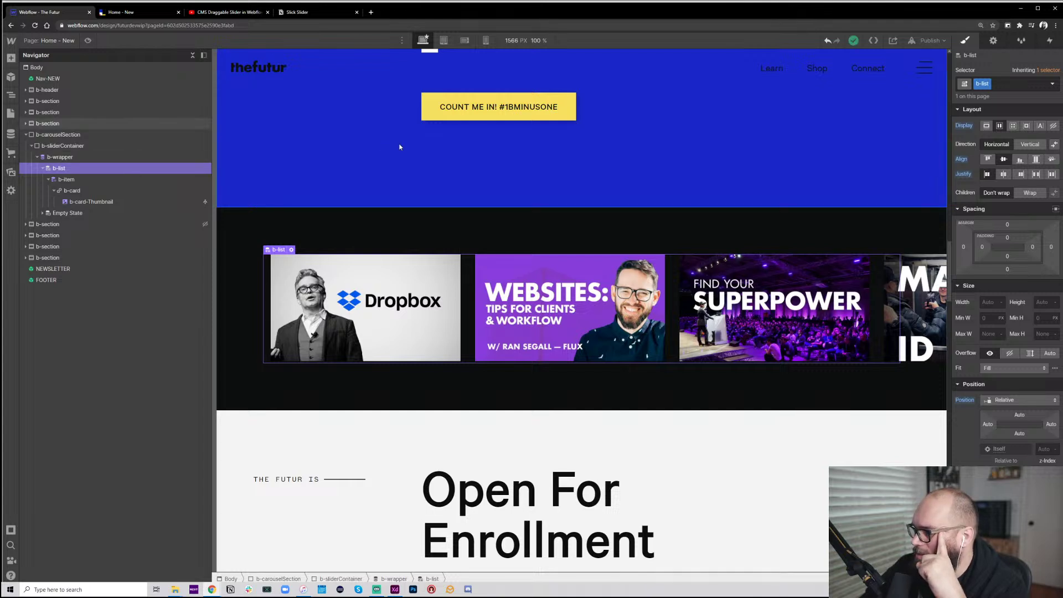
click(931, 41)
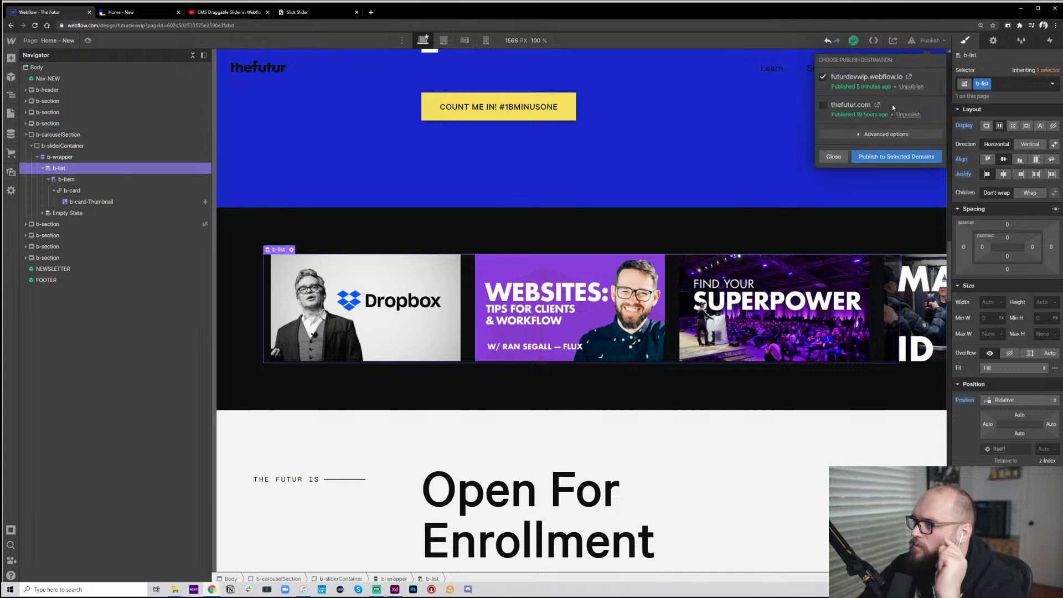
click(885, 157)
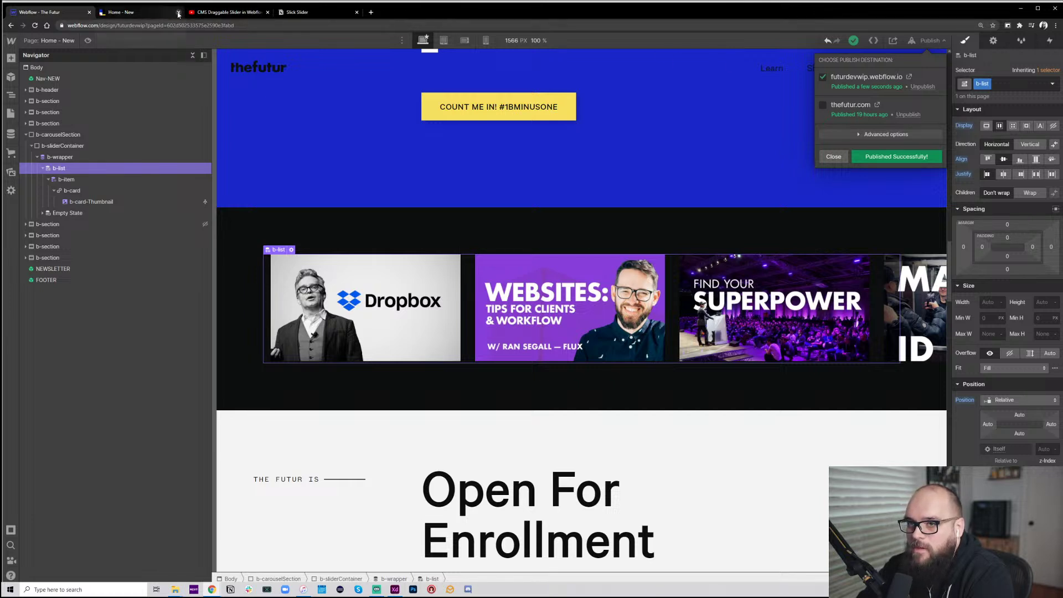
Switch to the published home page, reload it with an emptied cache, and swipe the carousel forwards and backwards
click(153, 12)
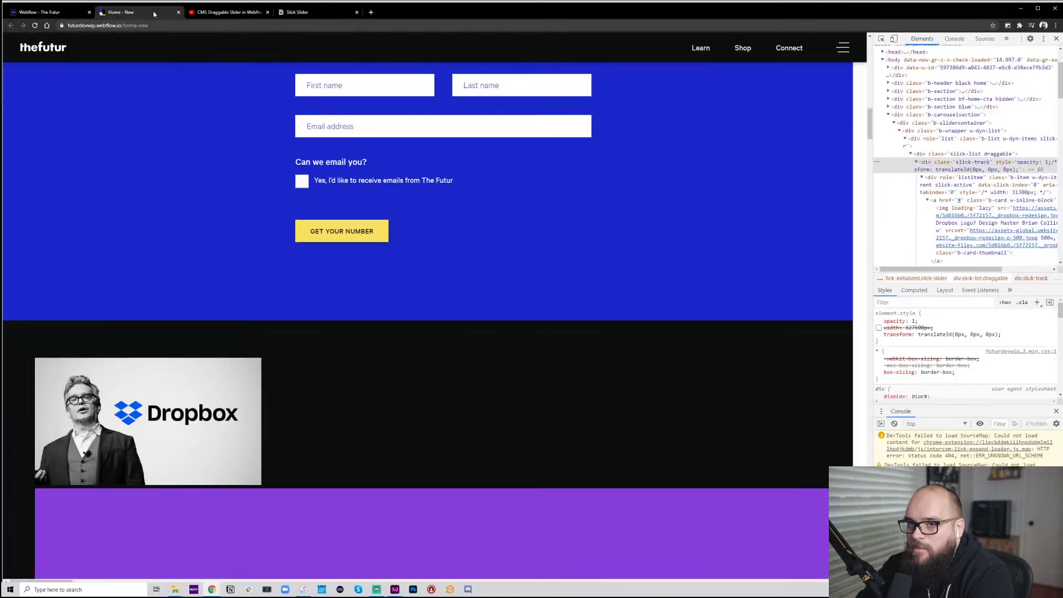
right_click(35, 25)
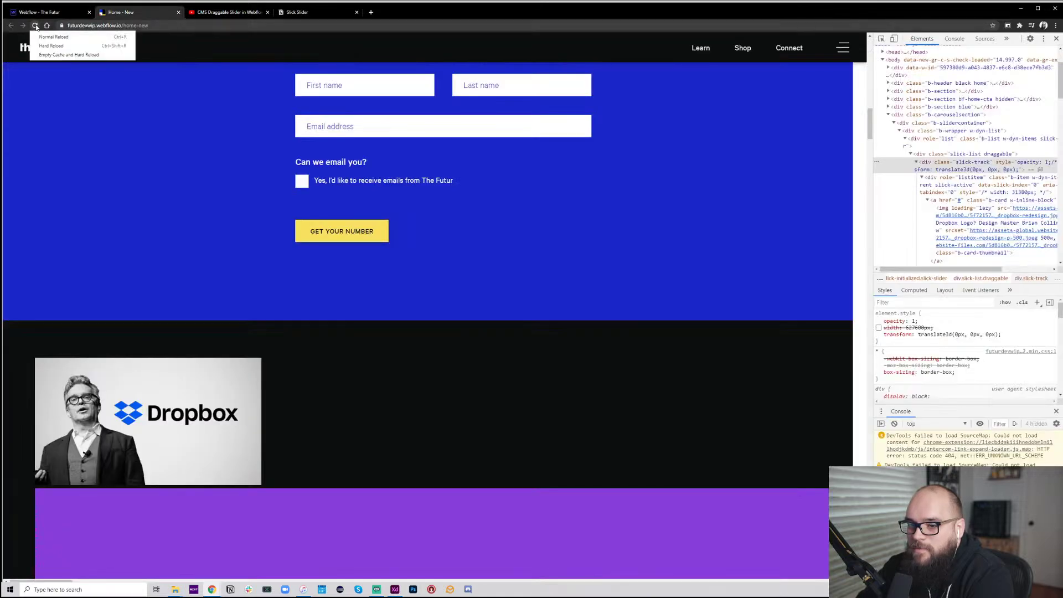
click(62, 55)
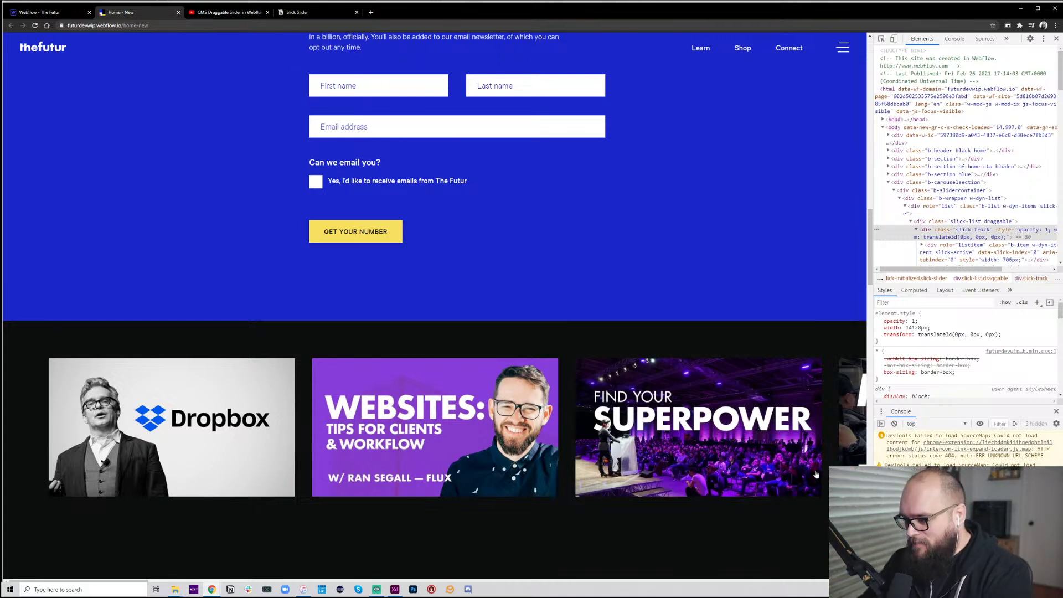
drag(777, 437, 526, 432)
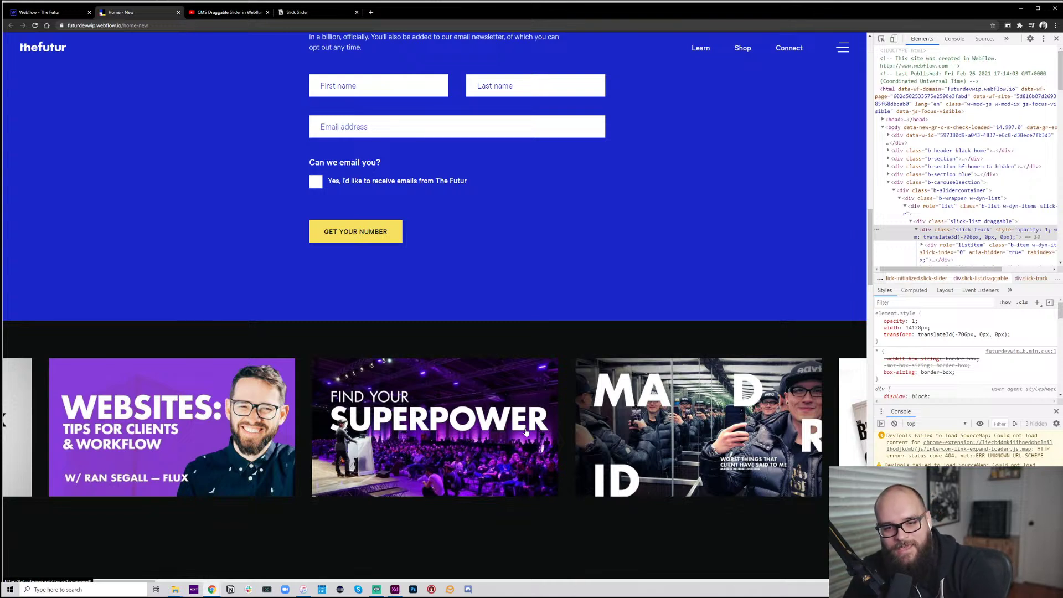
drag(715, 431, 504, 425)
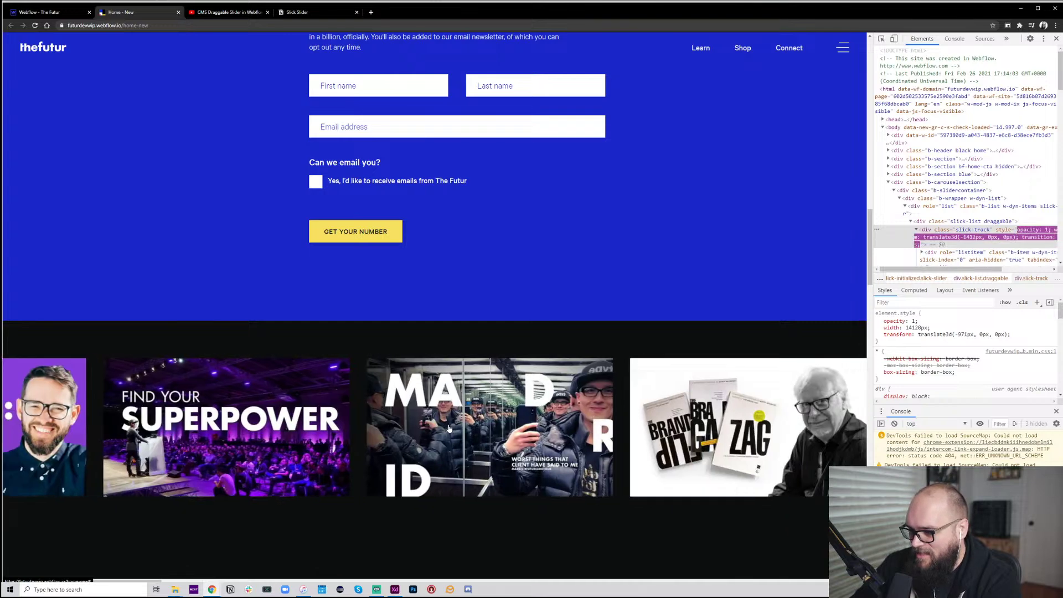
drag(676, 429, 471, 425)
drag(554, 427, 356, 400)
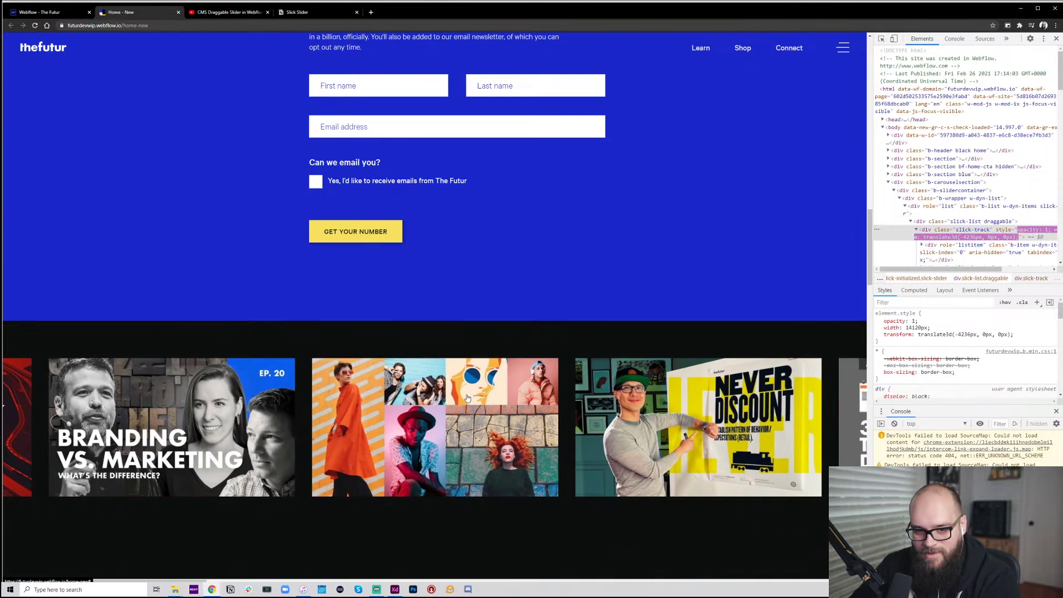
drag(216, 400, 515, 405)
drag(190, 409, 477, 404)
drag(232, 399, 692, 387)
Return to the Webflow Designer and review the layout settings of b-carouselSection and b-sliderContainer
click(86, 3)
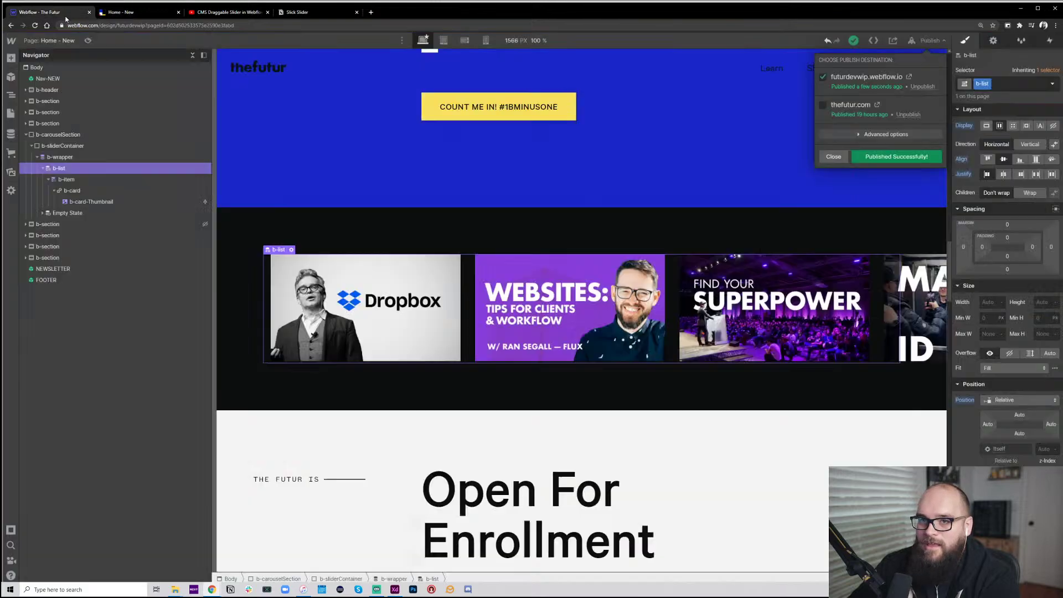
click(67, 137)
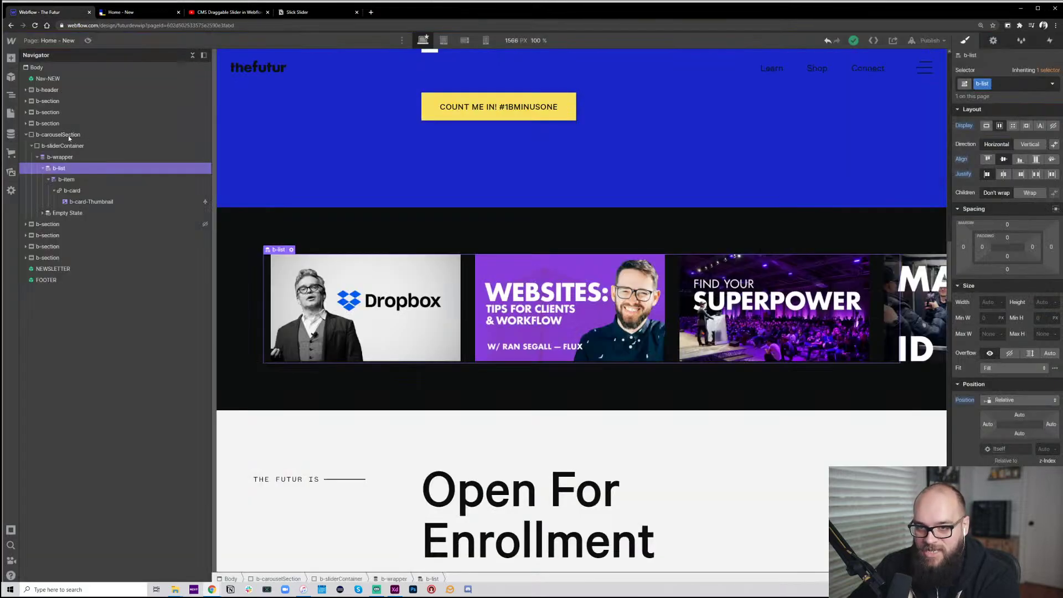
click(68, 135)
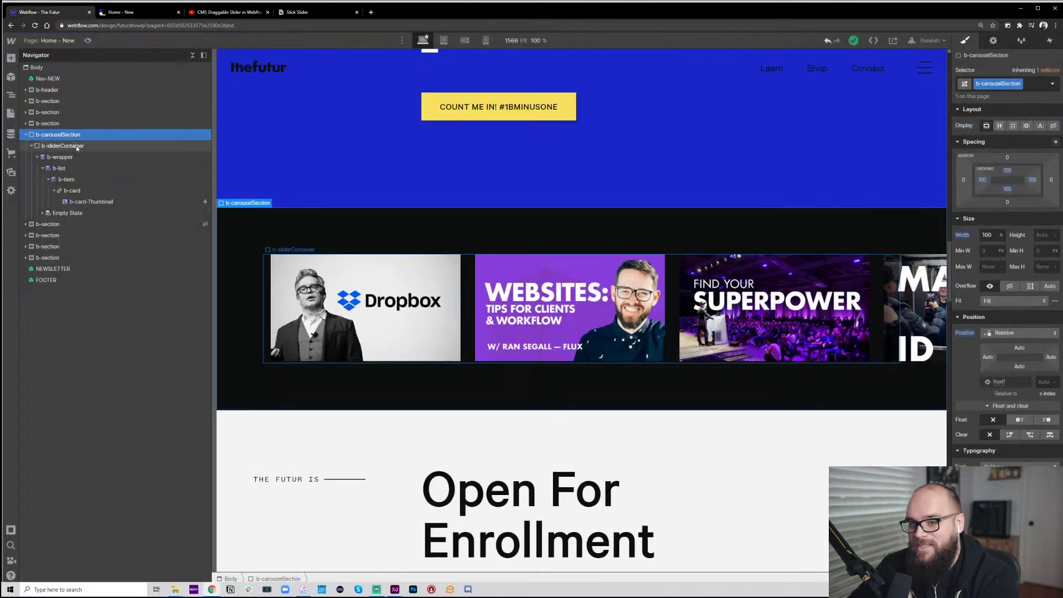
click(76, 146)
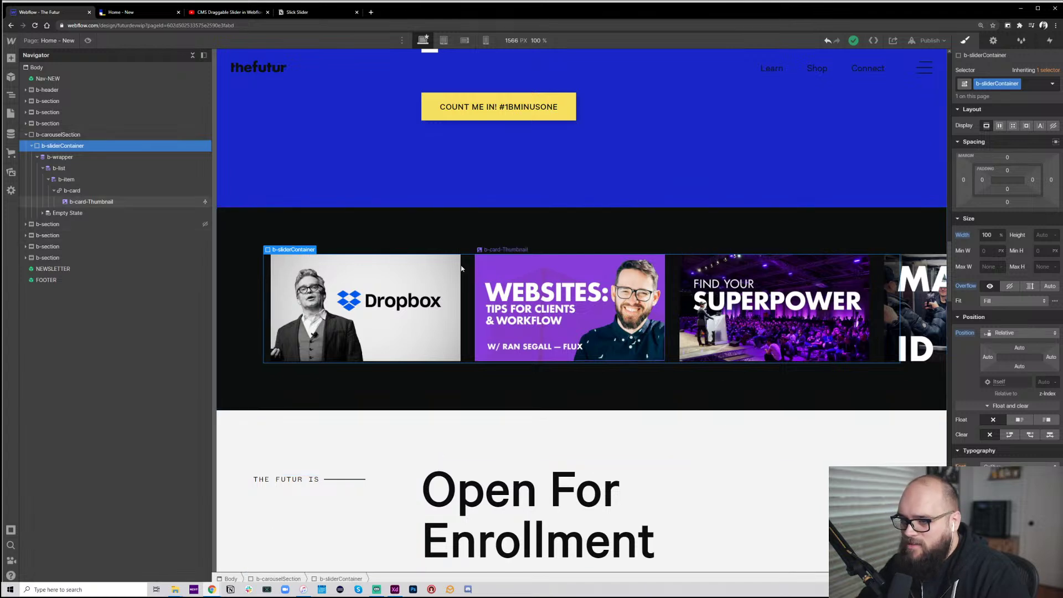
On the published home page, swipe the carousel through its later slides and back to the Dropbox slide
click(158, 11)
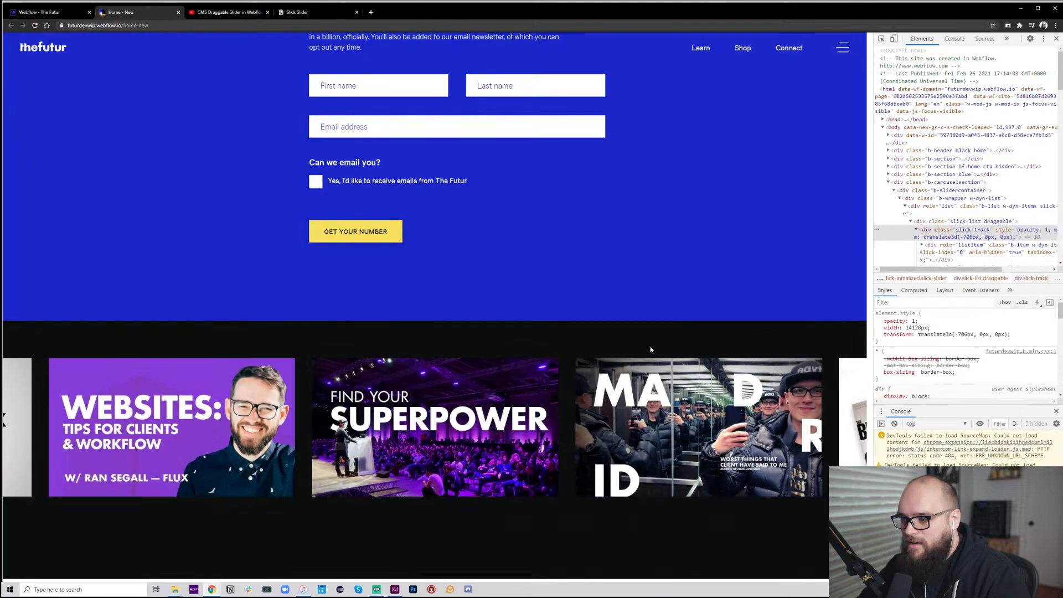
drag(202, 440, 634, 430)
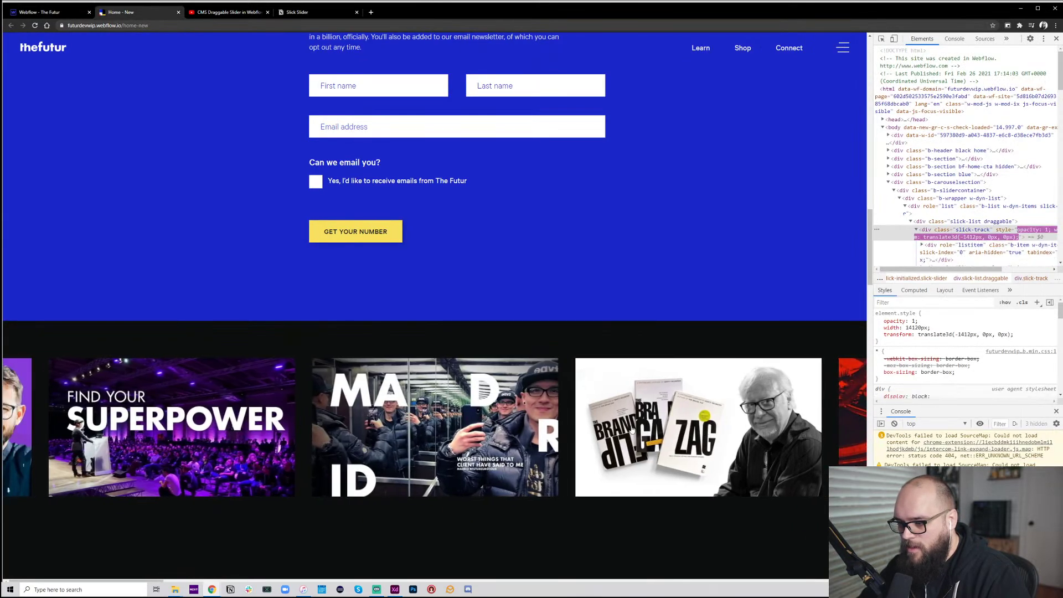
drag(724, 433, 471, 438)
drag(720, 437, 470, 439)
drag(598, 438, 444, 438)
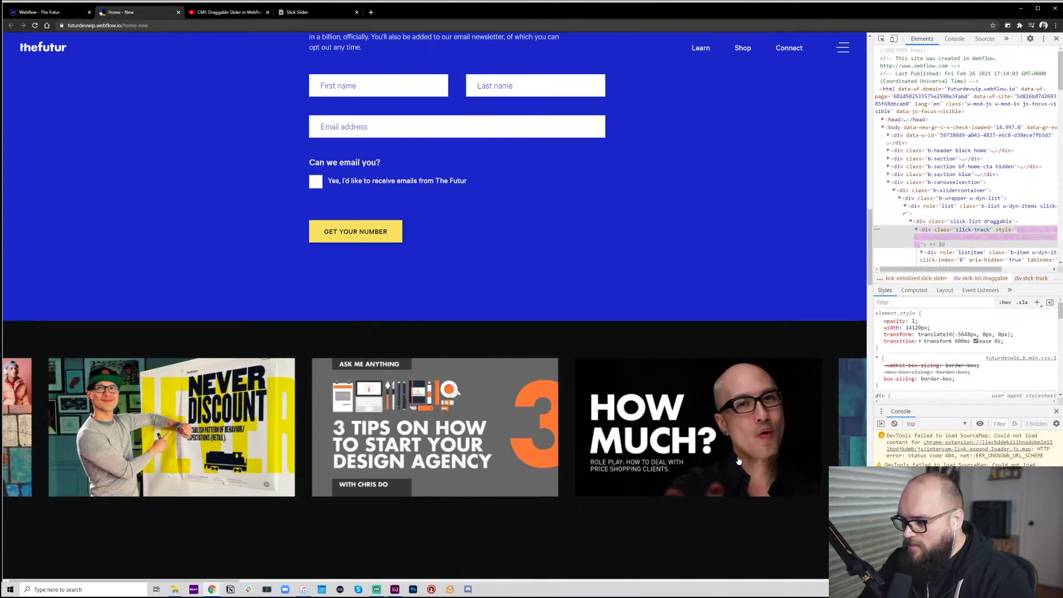
drag(739, 461, 419, 460)
drag(704, 446, 578, 437)
drag(740, 429, 599, 429)
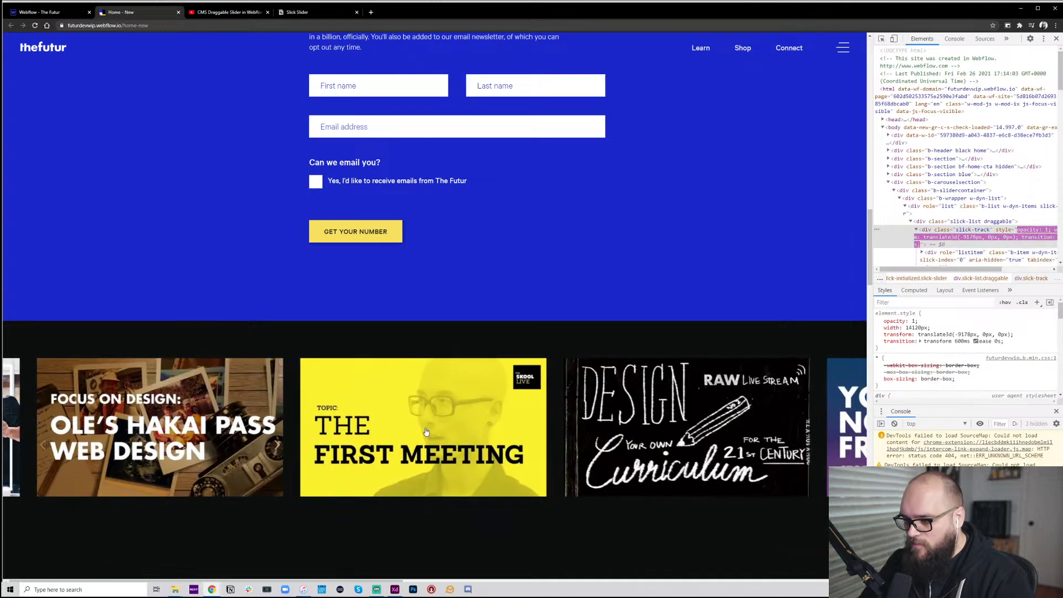
drag(819, 413, 399, 434)
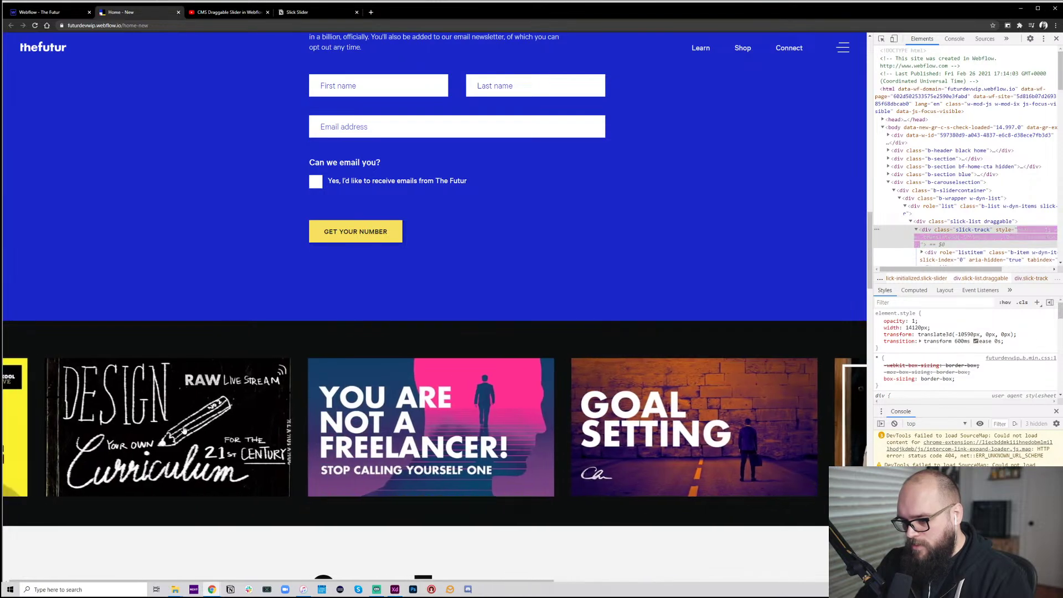
drag(244, 442, 457, 443)
drag(301, 443, 388, 438)
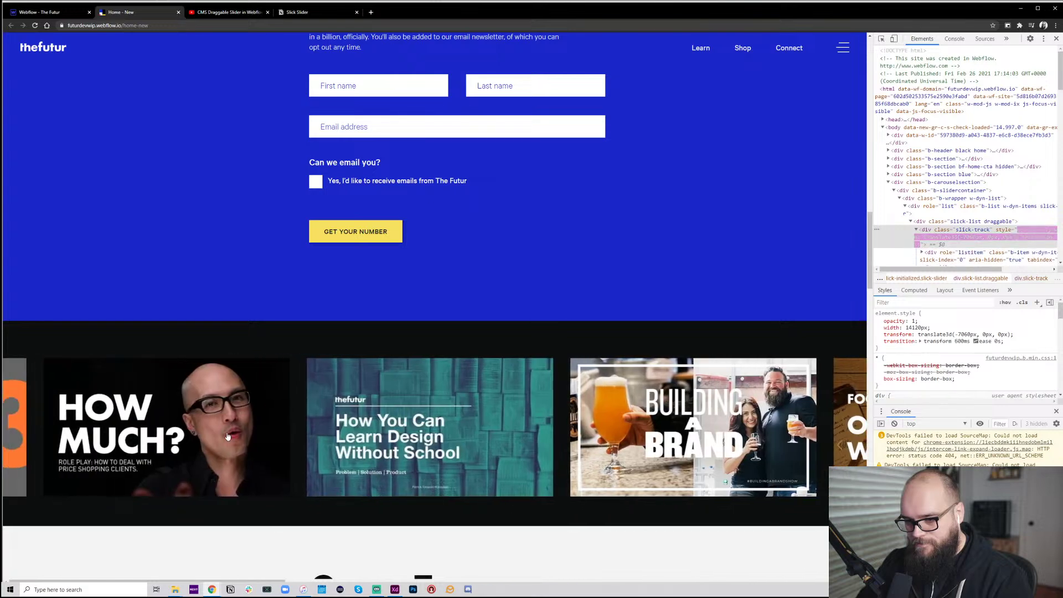
drag(250, 433, 354, 416)
drag(188, 404, 399, 416)
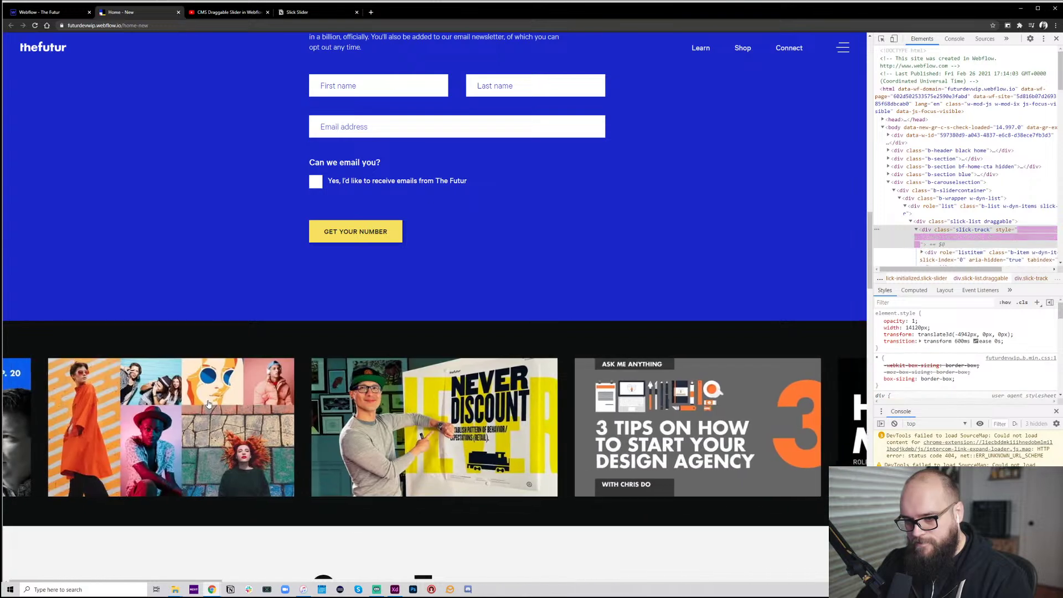
drag(238, 421, 360, 438)
drag(244, 443, 332, 448)
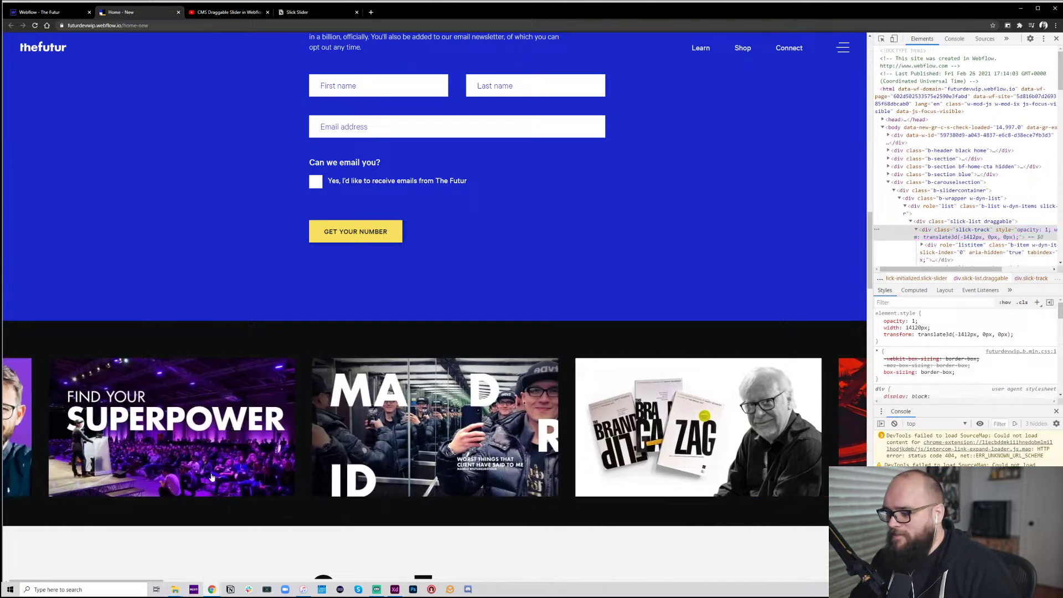
drag(255, 460, 360, 454)
drag(238, 443, 355, 443)
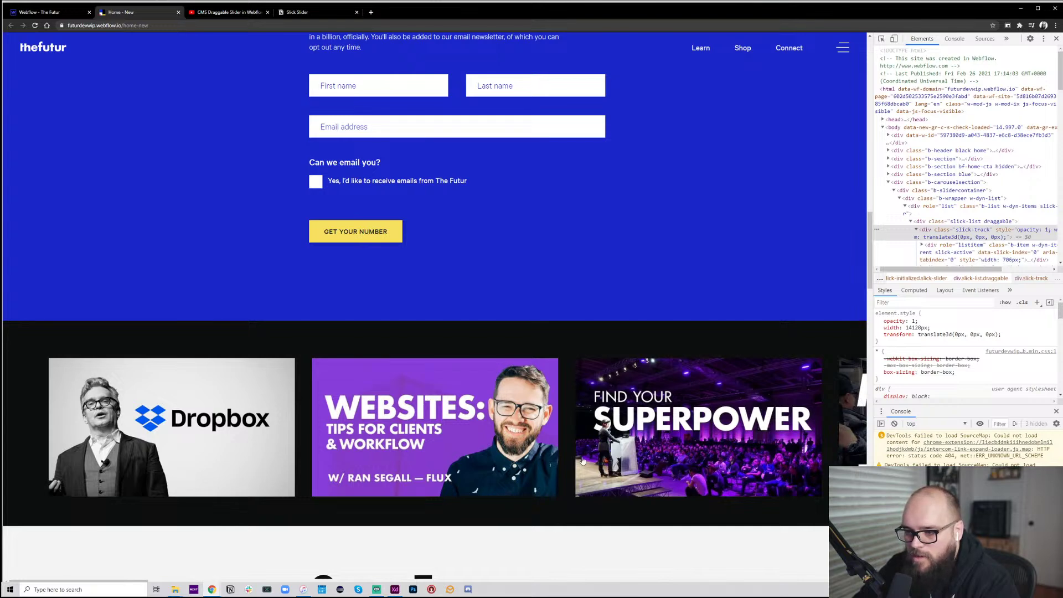
Examine how far the carousel slides extend sideways beyond the page edge and return to the page's start
drag(791, 412, 632, 400)
scroll(455, 296, right, 12)
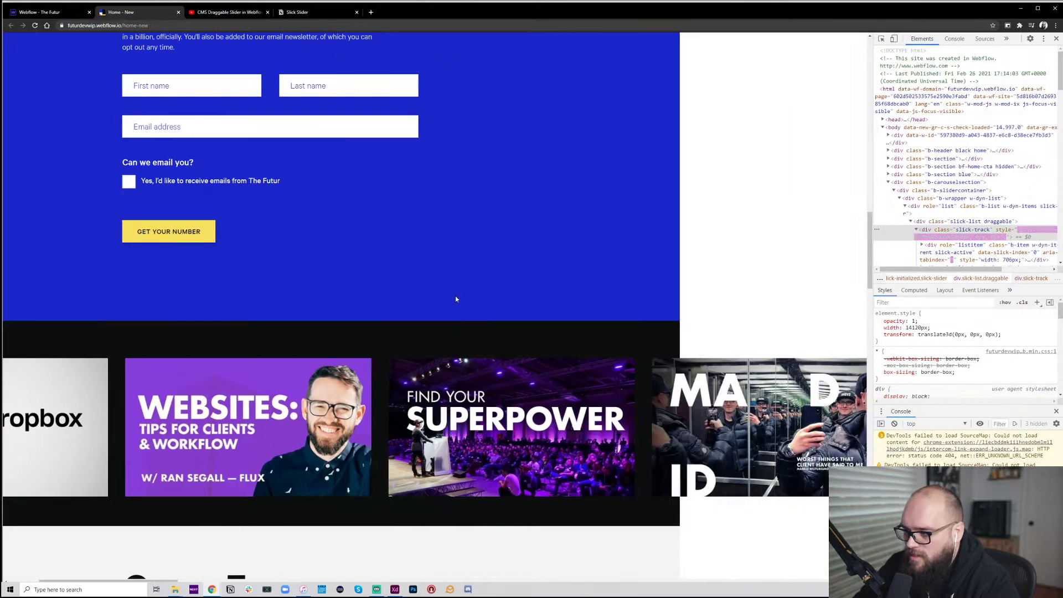
scroll(458, 301, right, 15)
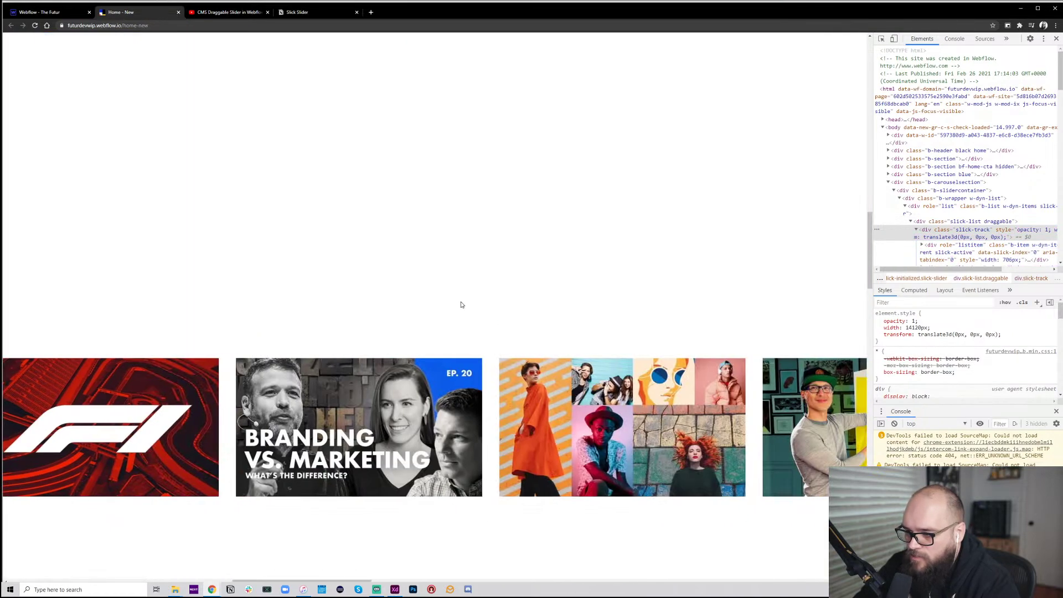
scroll(473, 310, right, 15)
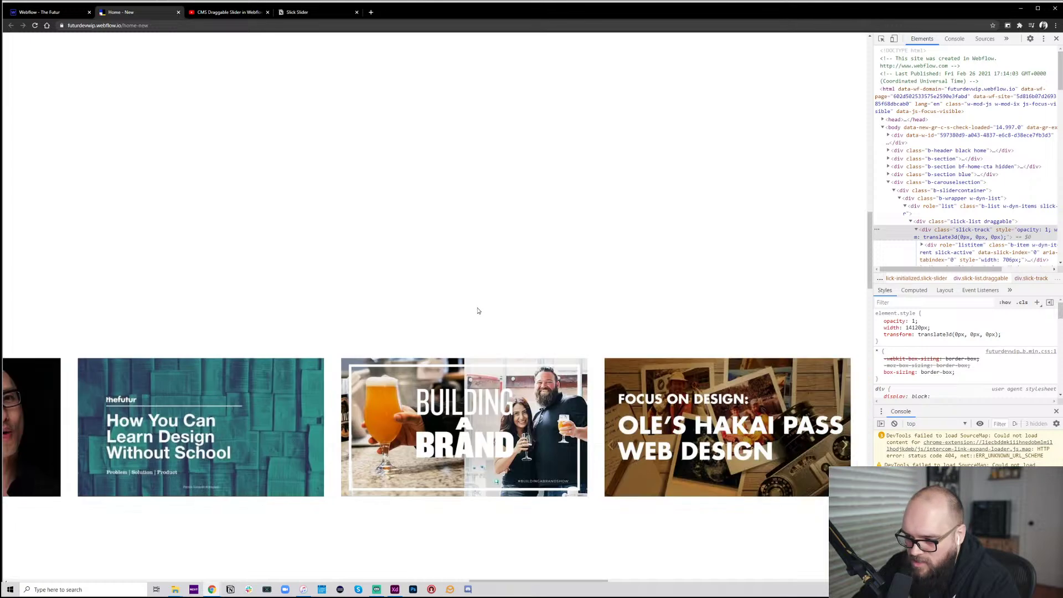
scroll(481, 307, right, 15)
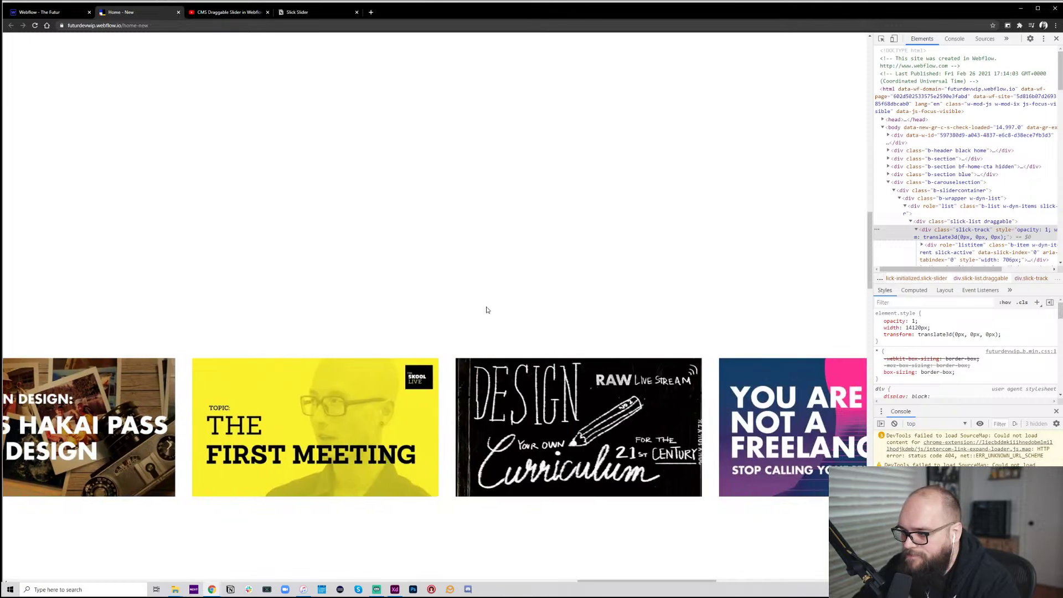
scroll(510, 339, left, 20)
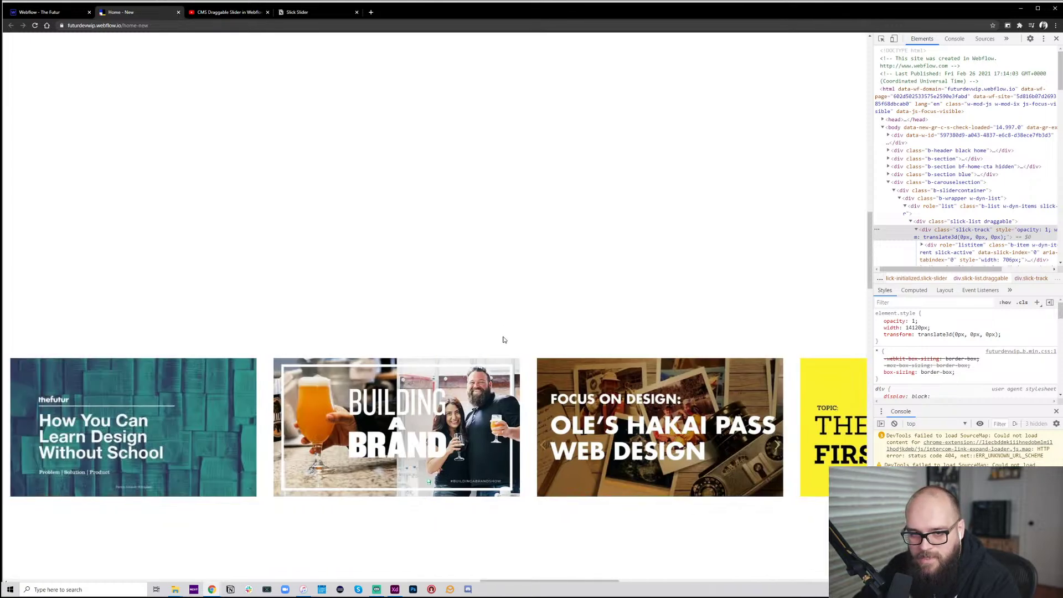
scroll(510, 344, left, 20)
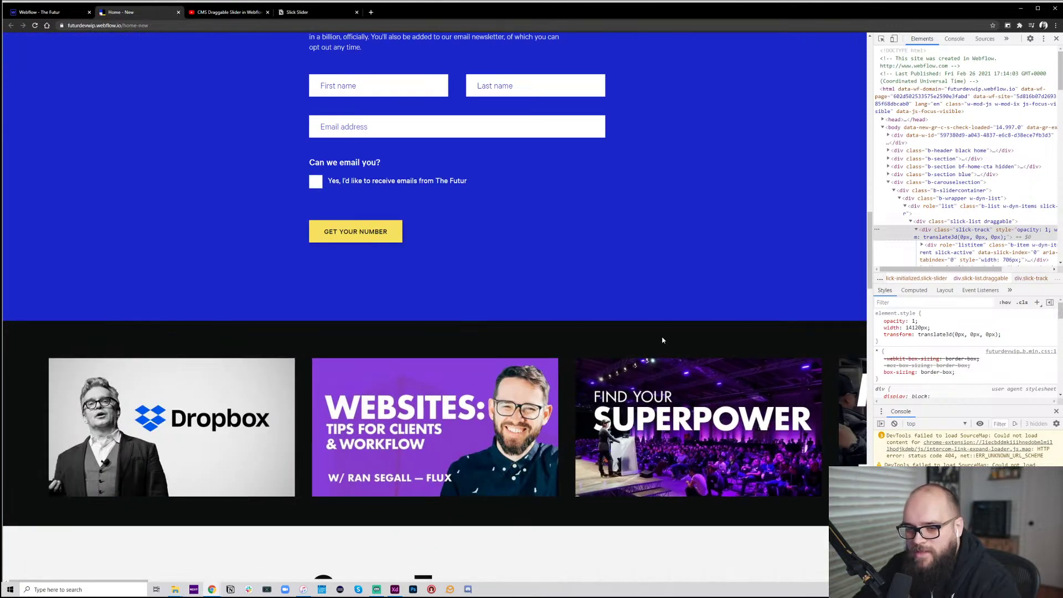
In the Webflow Designer, set b-carouselSection's overflow to hidden and publish the site to futurdevwip.webflow.io
click(39, 12)
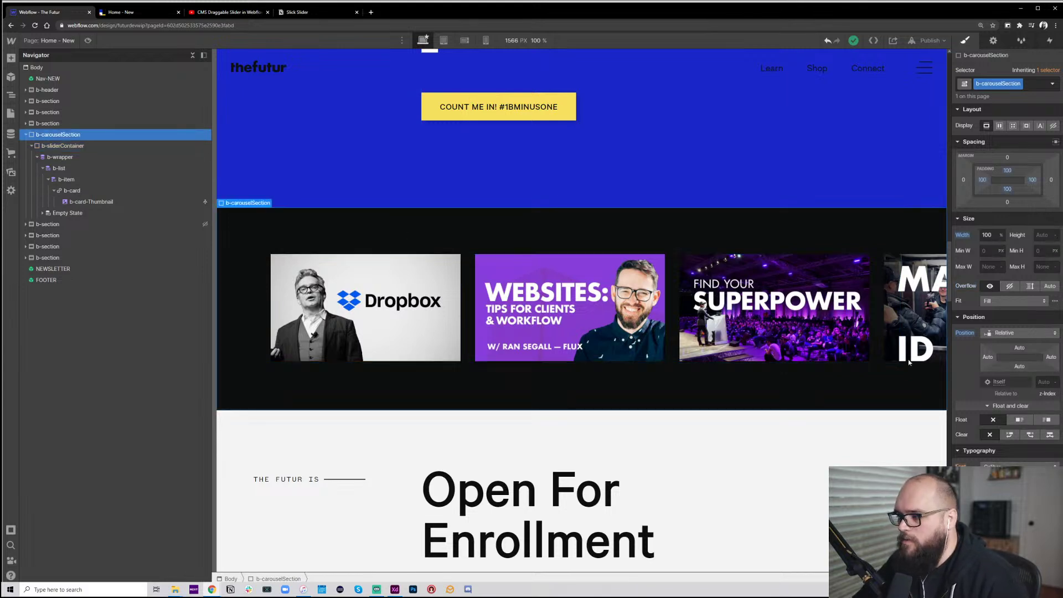
click(930, 40)
click(897, 157)
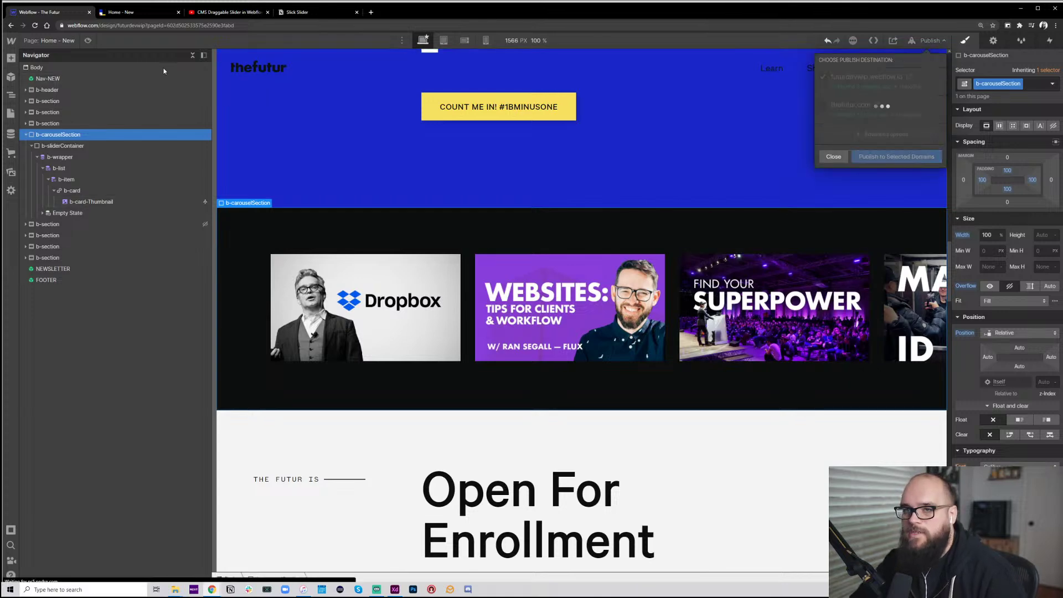
Check the published home page, return to the Designer, and choose to keep waiting for the unresponsive page
click(135, 13)
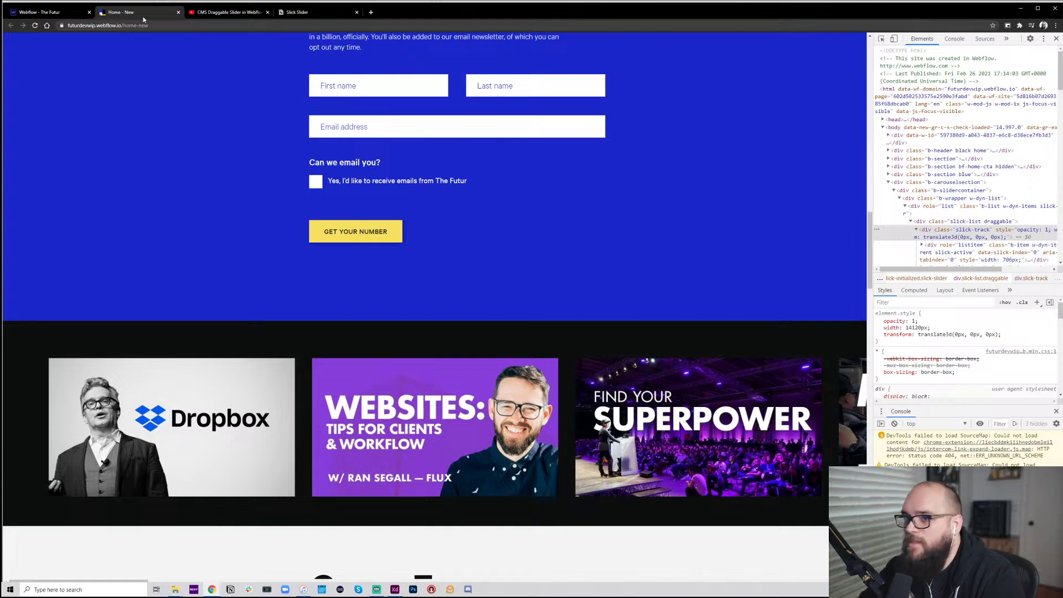
click(42, 11)
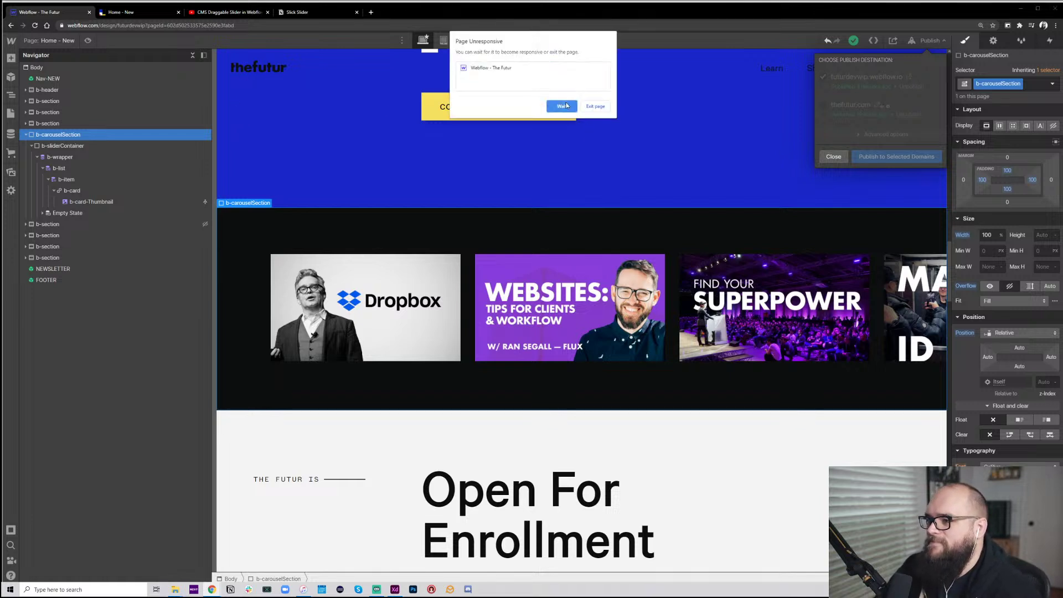
click(562, 106)
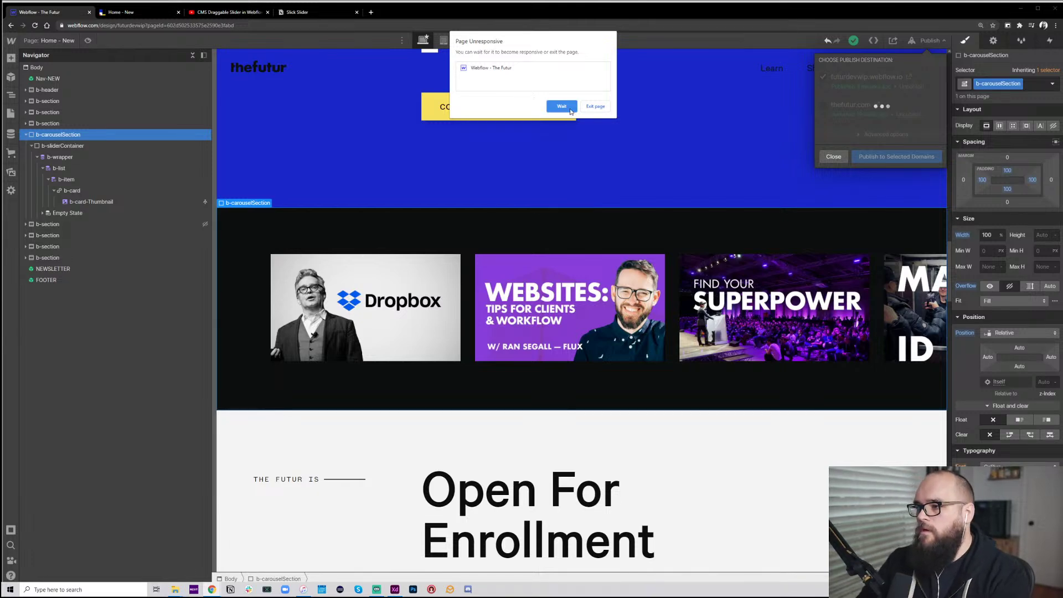
Reload the published home page with an emptied cache and check the Designer's publishing progress
right_click(35, 27)
click(61, 54)
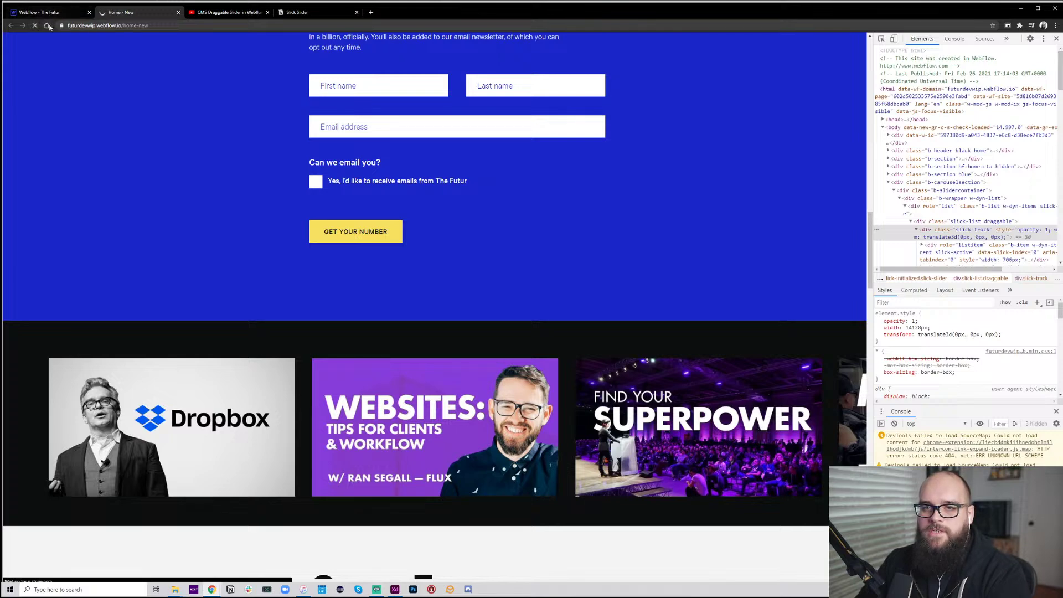
click(39, 11)
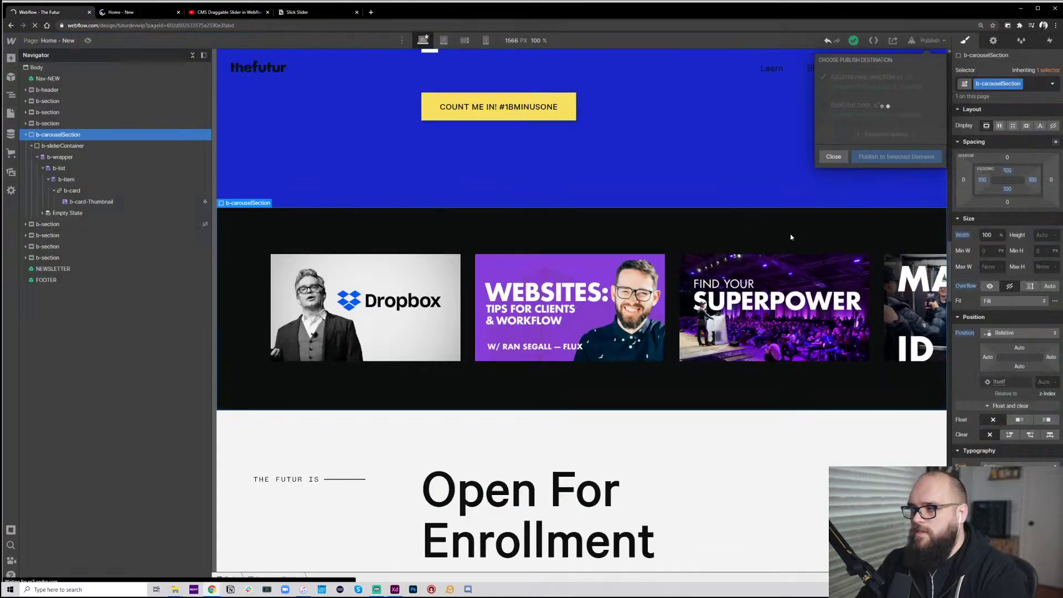
click(127, 16)
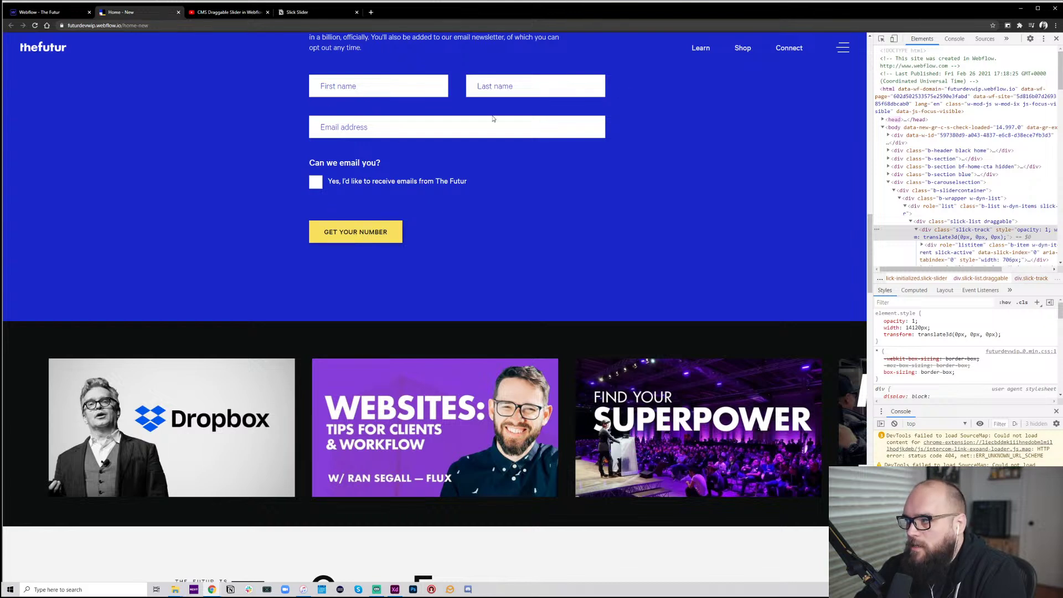
Reload the published home page once more with an emptied cache, and reload the Webflow Designer
right_click(34, 25)
click(68, 54)
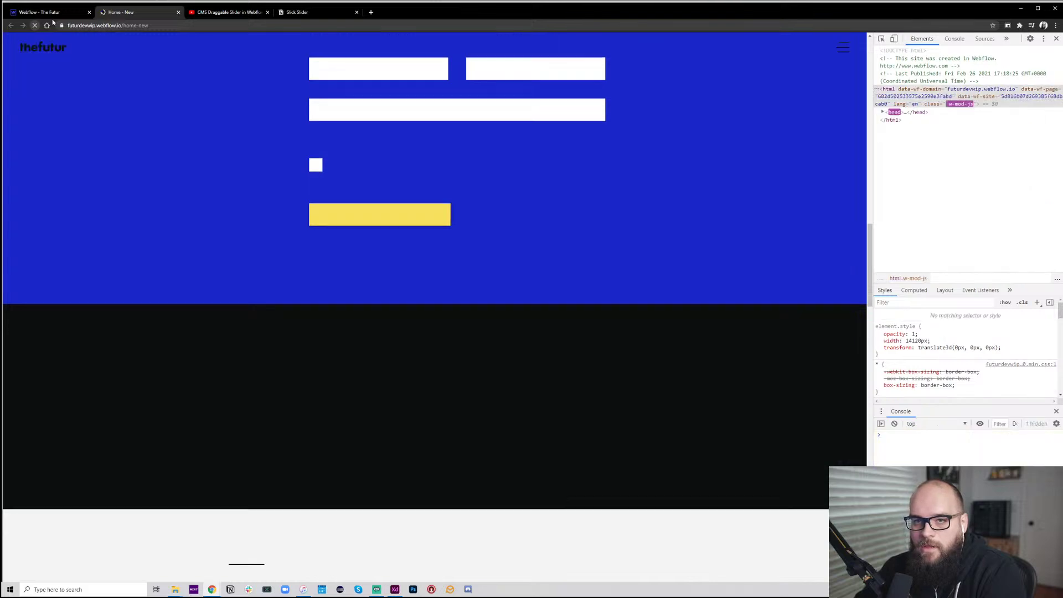
click(39, 12)
key(ctrl+r)
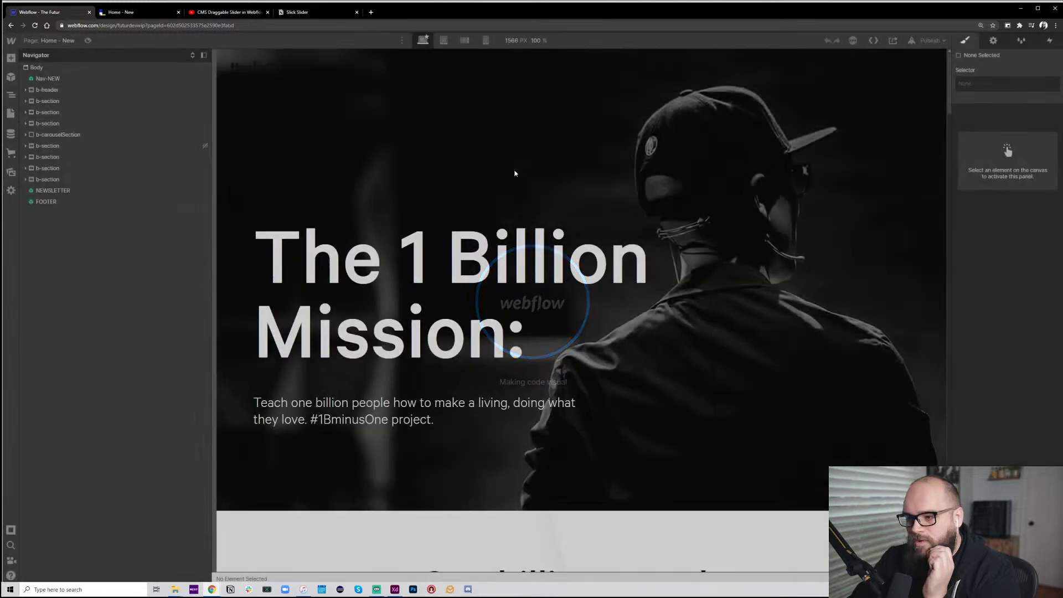
On the published home page, test the carousel by sliding its cards forward through the list and back again
click(166, 12)
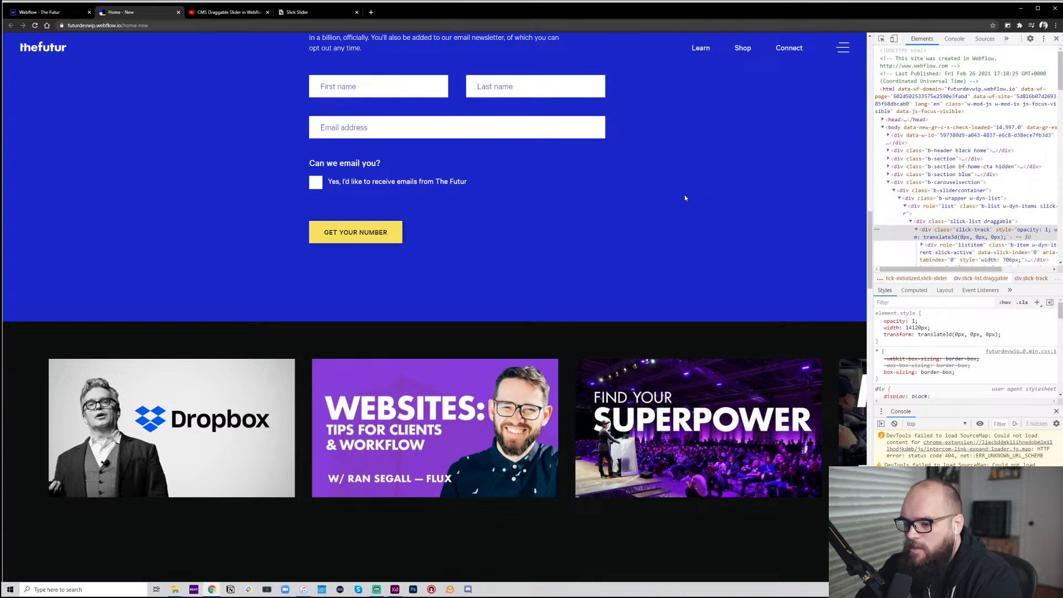
scroll(684, 205, down, 3)
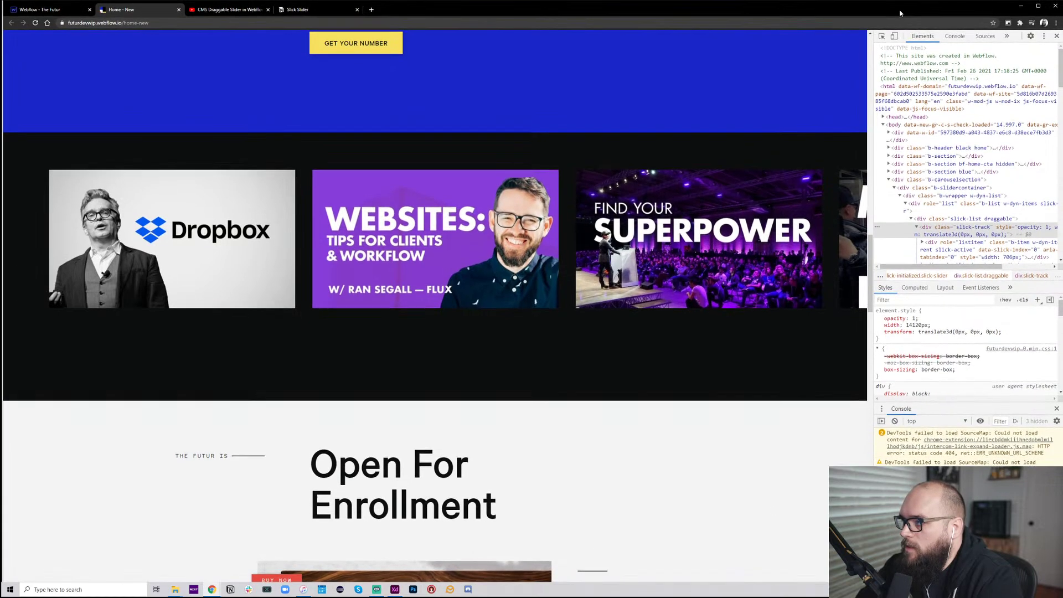
drag(714, 254, 520, 269)
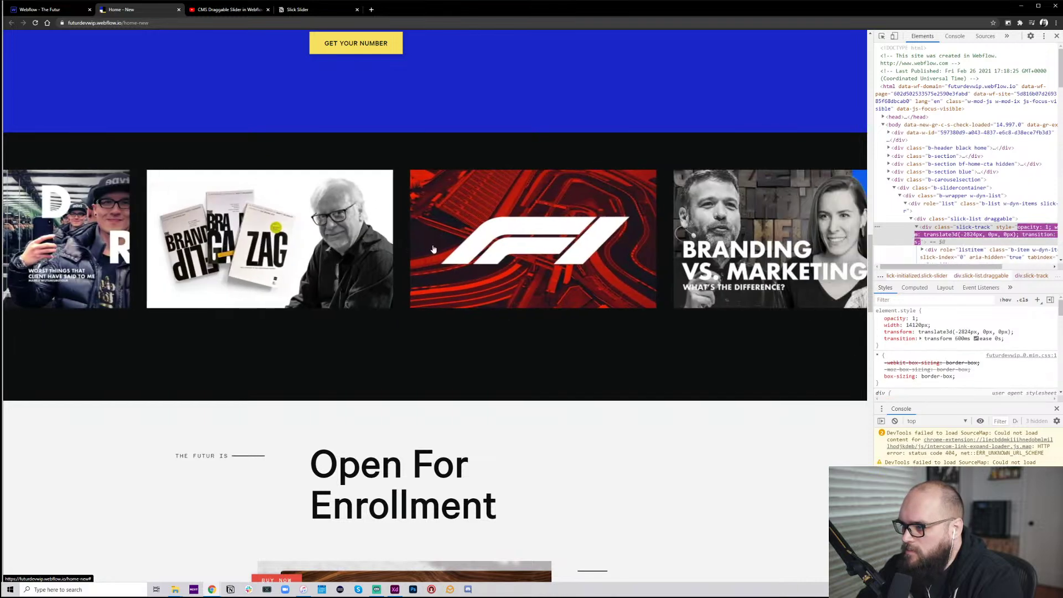
drag(750, 254, 255, 266)
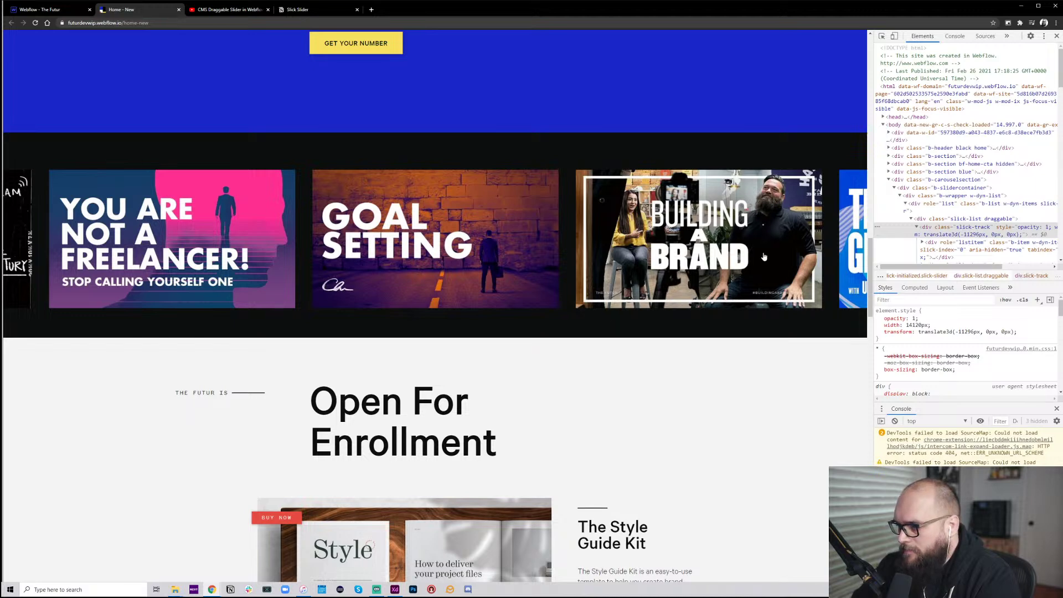
drag(484, 258, 778, 261)
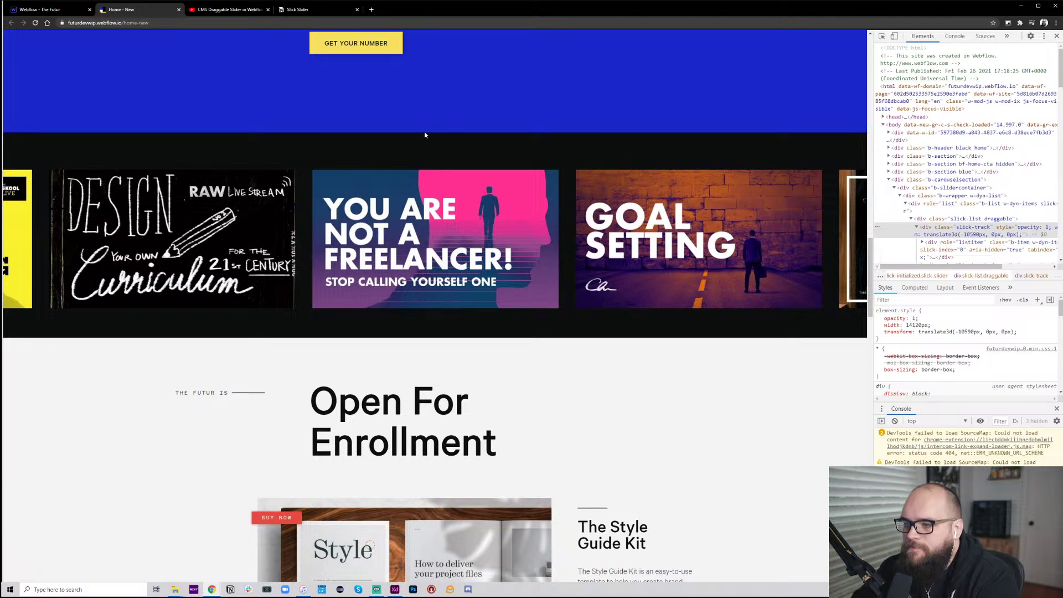
drag(202, 213, 520, 216)
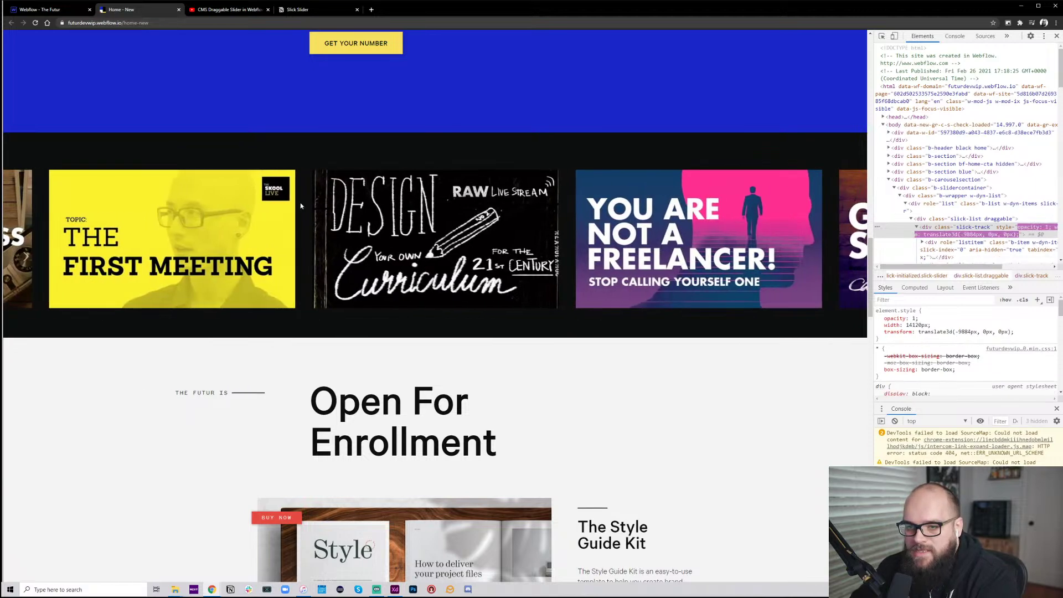
drag(329, 163, 606, 243)
Return to the Webflow Designer, narrow the Navigator, and bring the home page's carousel section into view
click(40, 10)
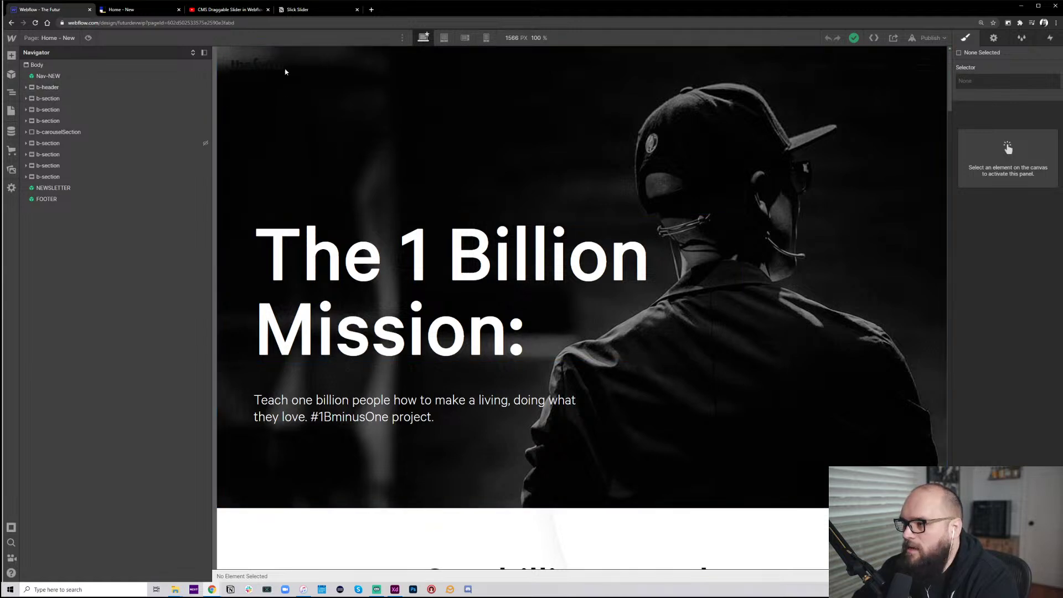
drag(213, 110, 149, 111)
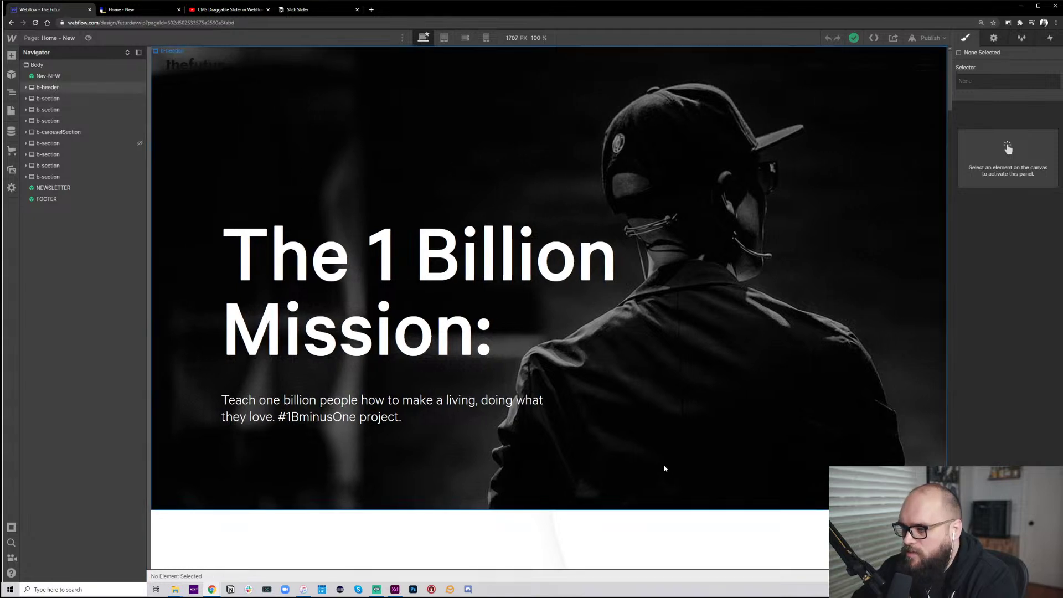
scroll(659, 449, down, 4)
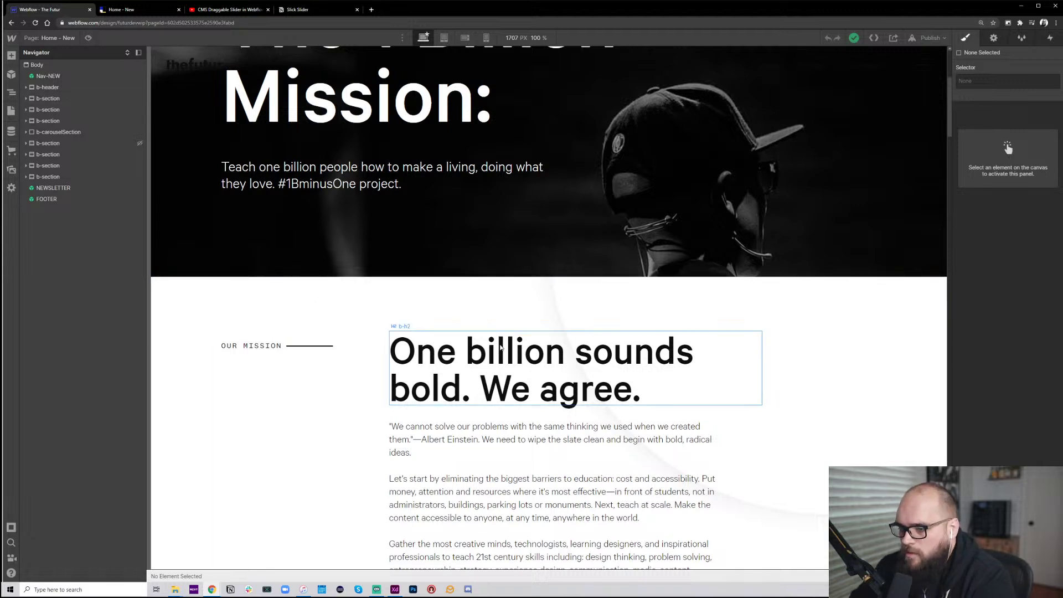
scroll(498, 343, down, 3)
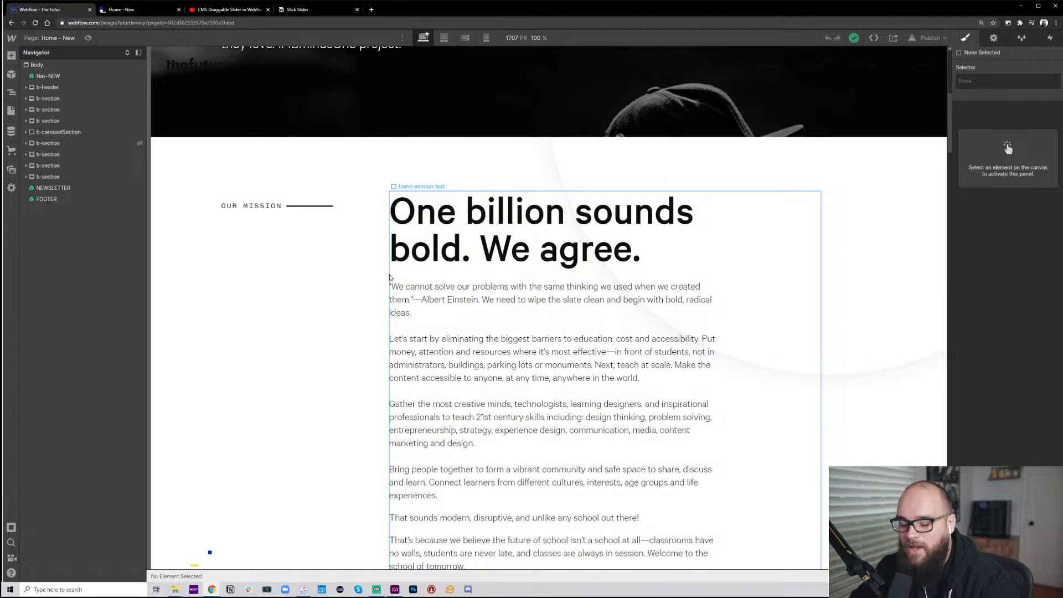
scroll(299, 411, down, 5)
scroll(302, 408, down, 20)
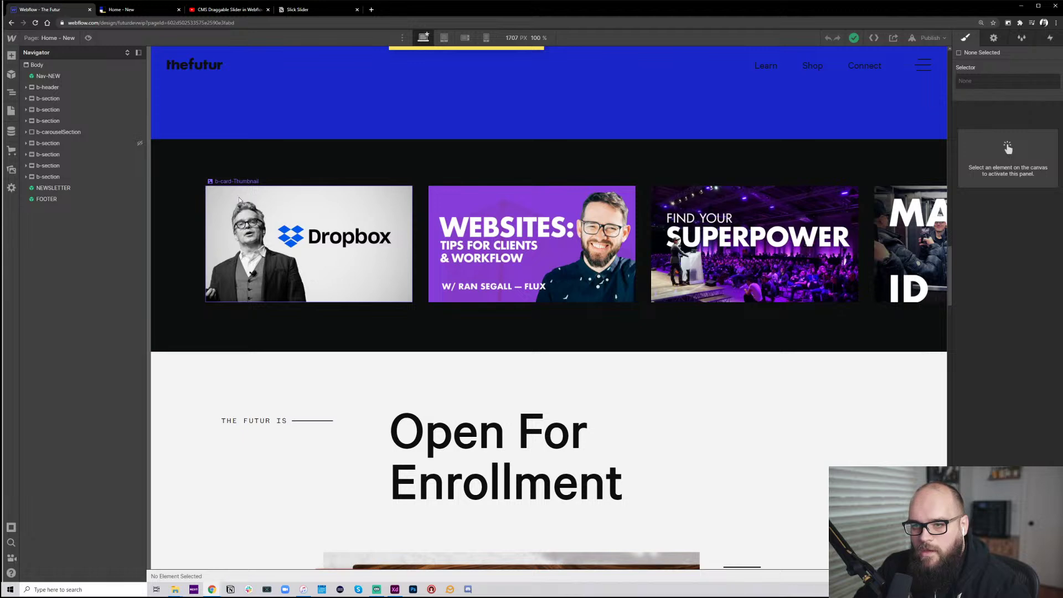
Switch to the Futur-Website-Desktop design in Adobe XD and examine the expanded card states in the carousel rows
click(395, 589)
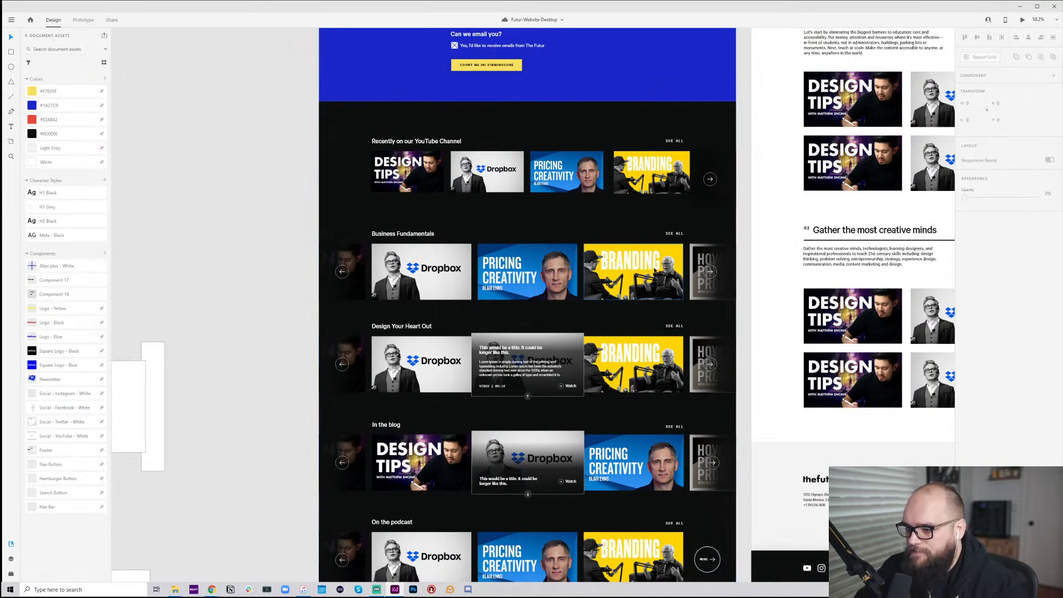
scroll(540, 492, up, 5)
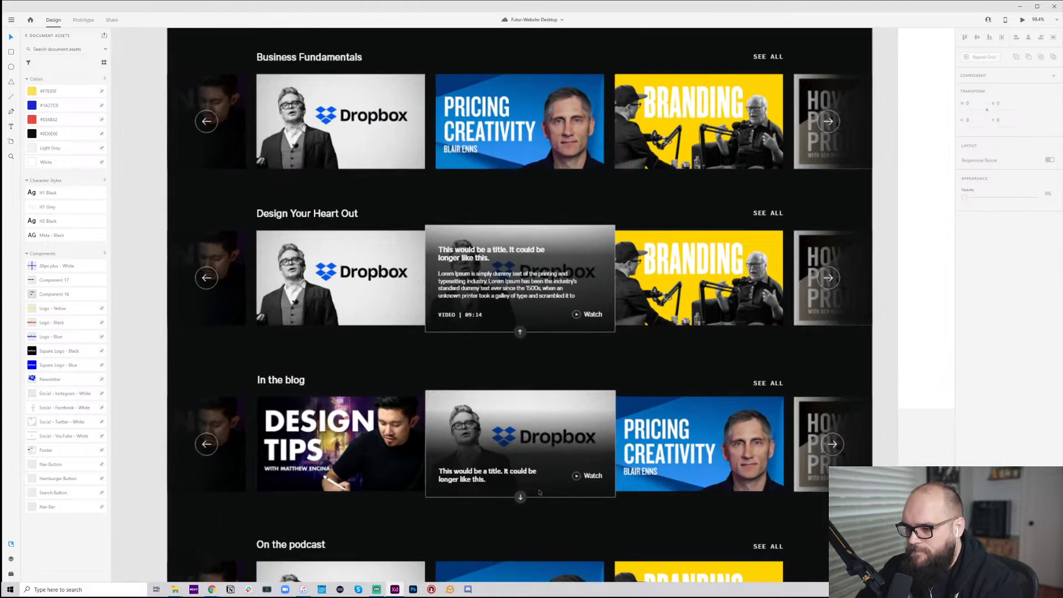
scroll(540, 492, down, 3)
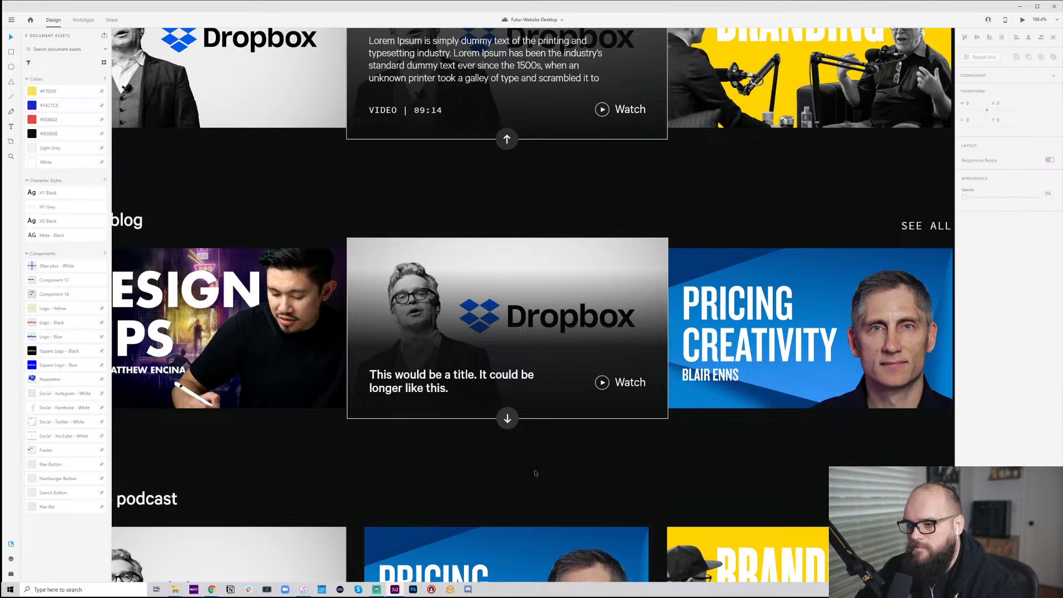
scroll(535, 473, up, 4)
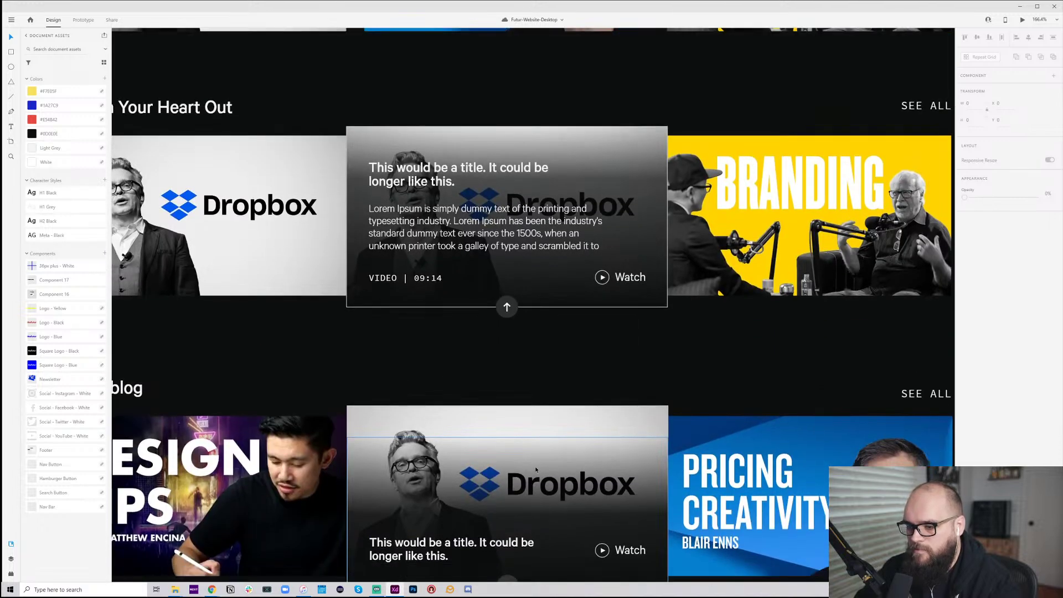
scroll(536, 470, down, 4)
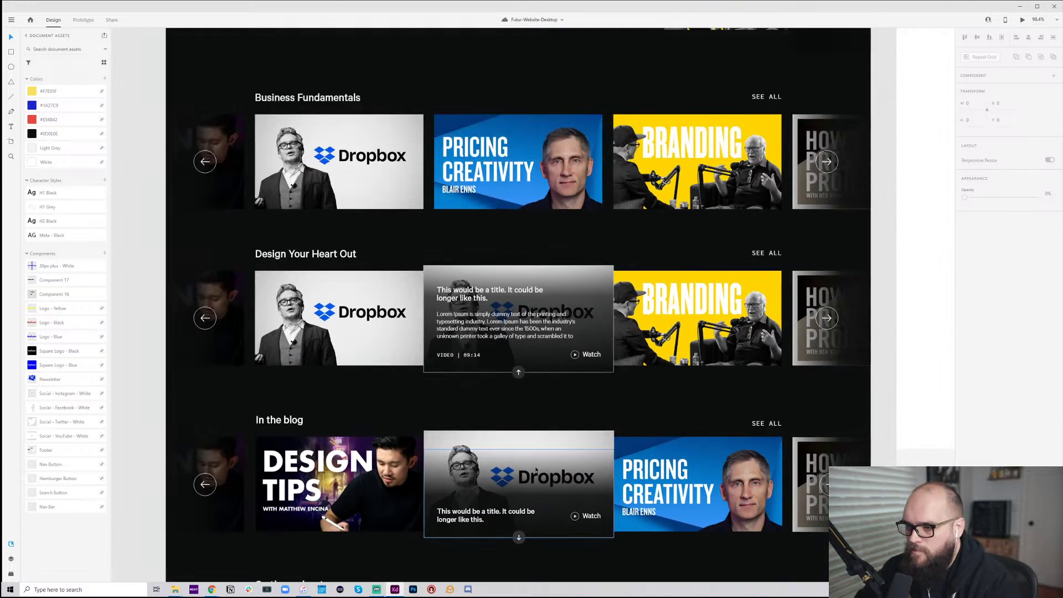
scroll(536, 469, down, 2)
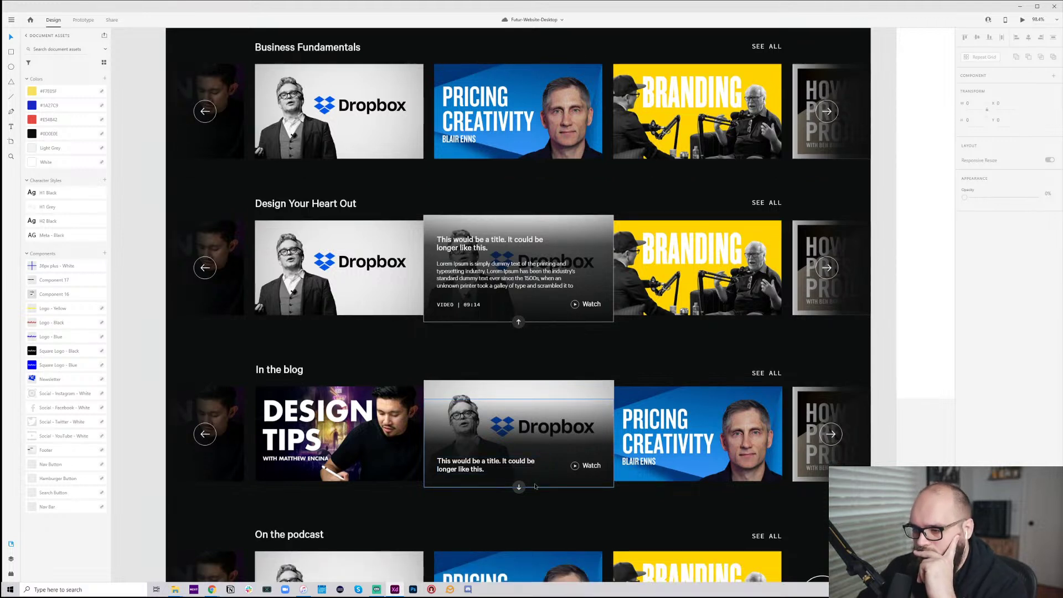
scroll(535, 486, down, 5)
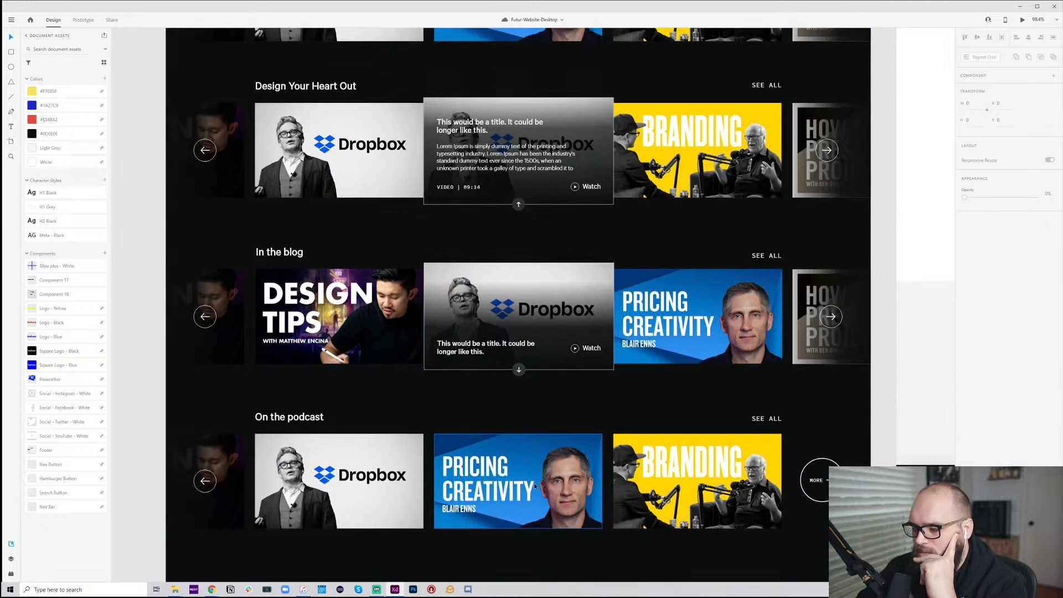
Select the dark background behind the carousel rows and compare the rows' headings, edge fades and previous/next arrows
scroll(534, 483, down, 1)
scroll(534, 483, up, 3)
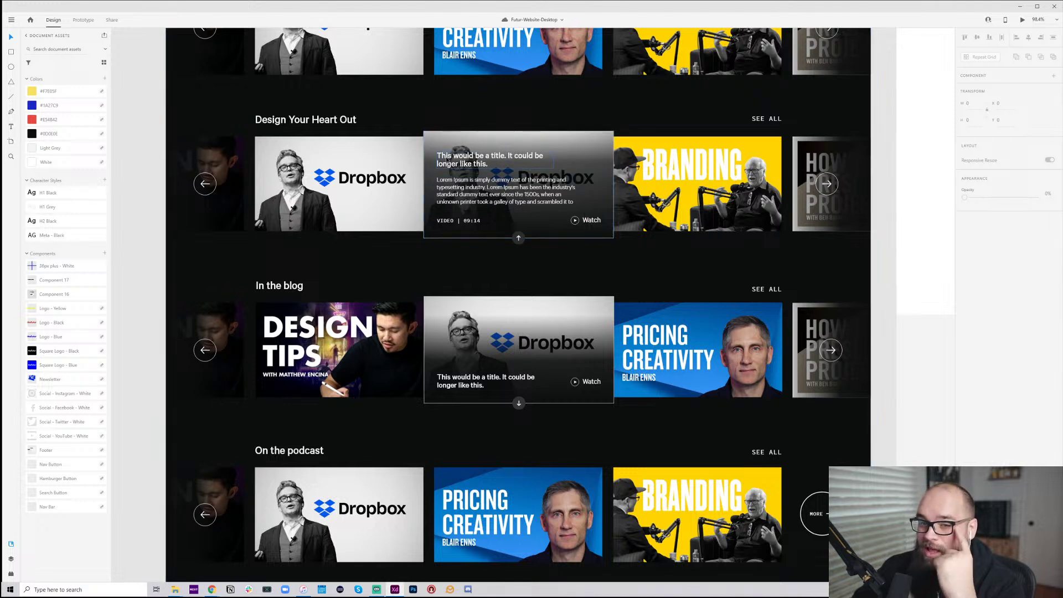
click(526, 149)
scroll(553, 154, up, 3)
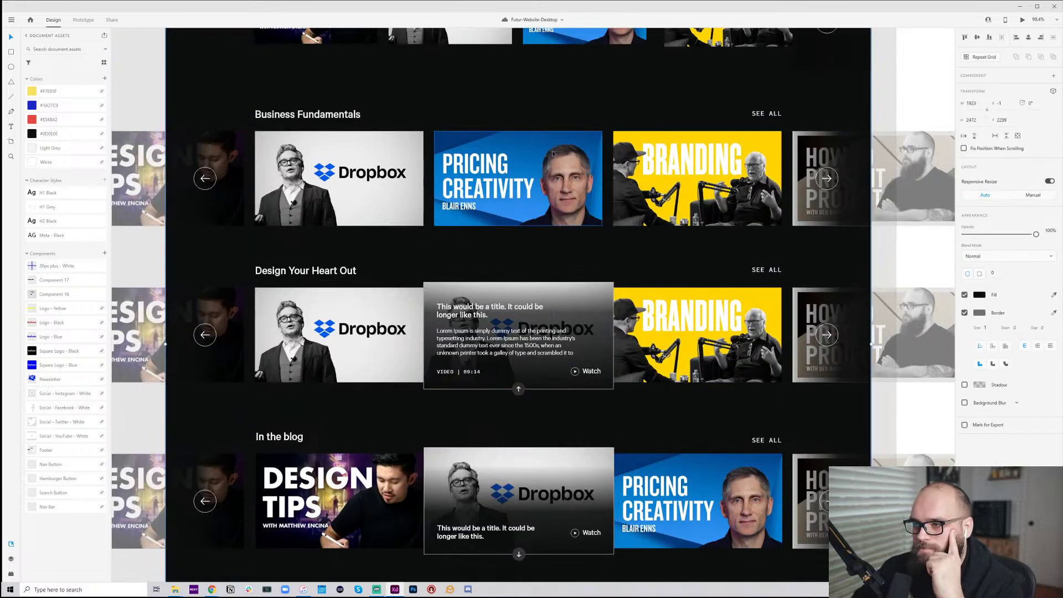
scroll(553, 154, down, 3)
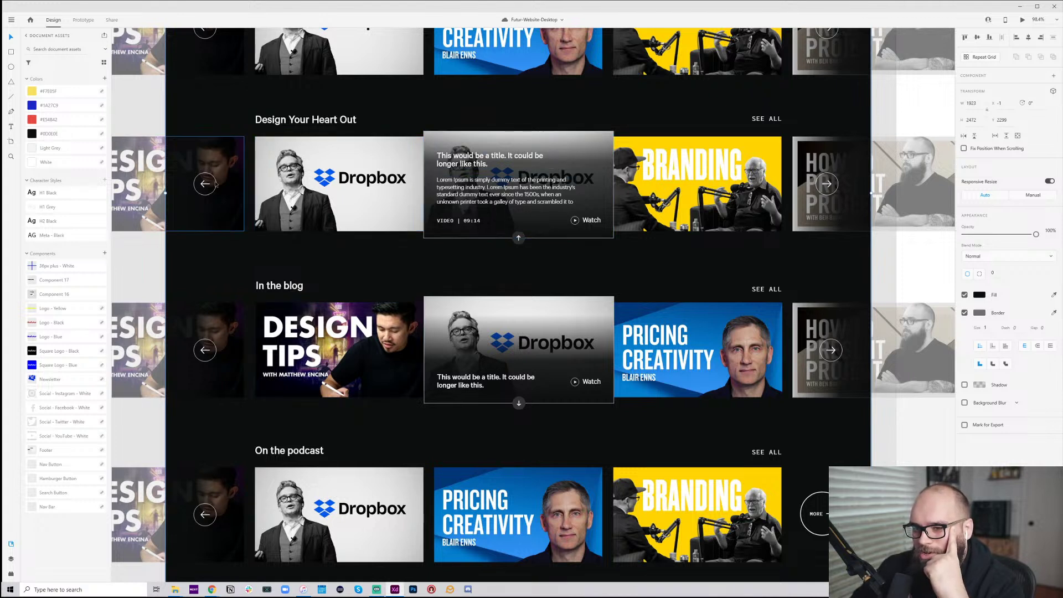
scroll(216, 191, up, 3)
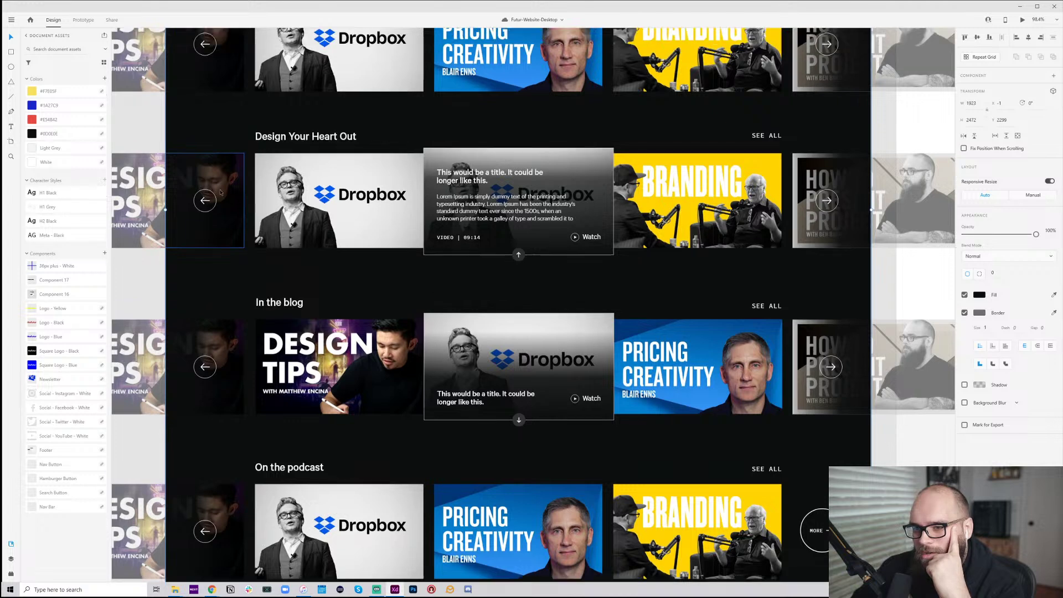
scroll(220, 197, up, 1)
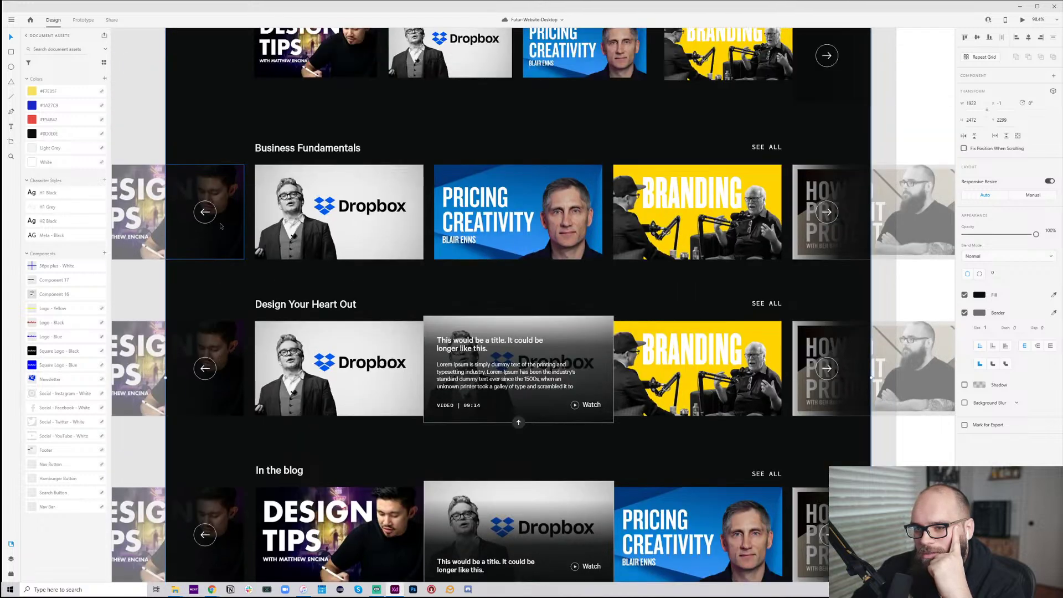
scroll(220, 223, up, 1)
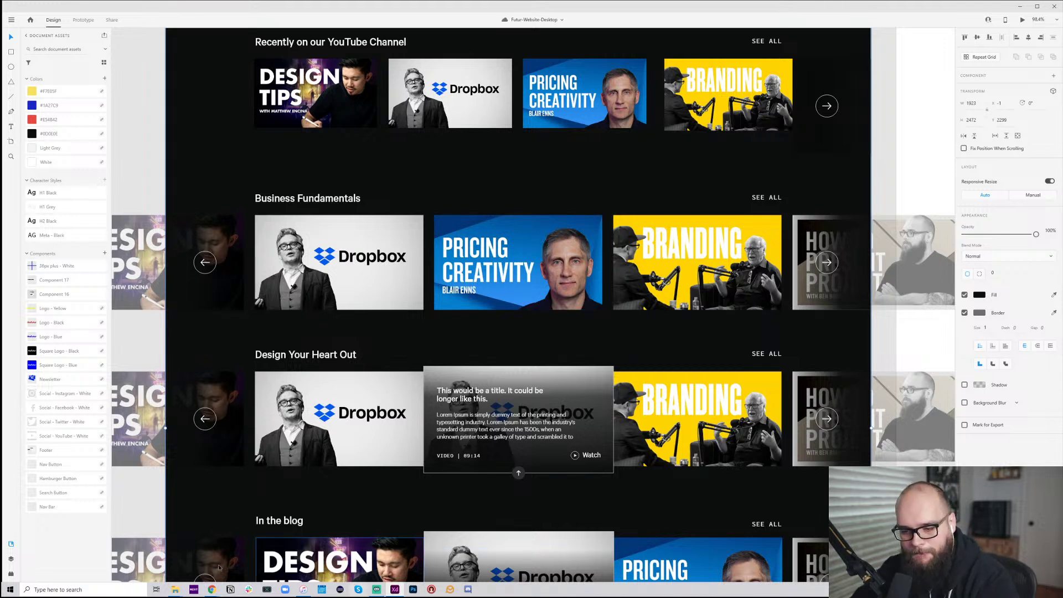
Switch to the CMS Draggable Slider tutorial on YouTube in Chrome and seek to 9:20, just before the slider arrows are added
click(215, 592)
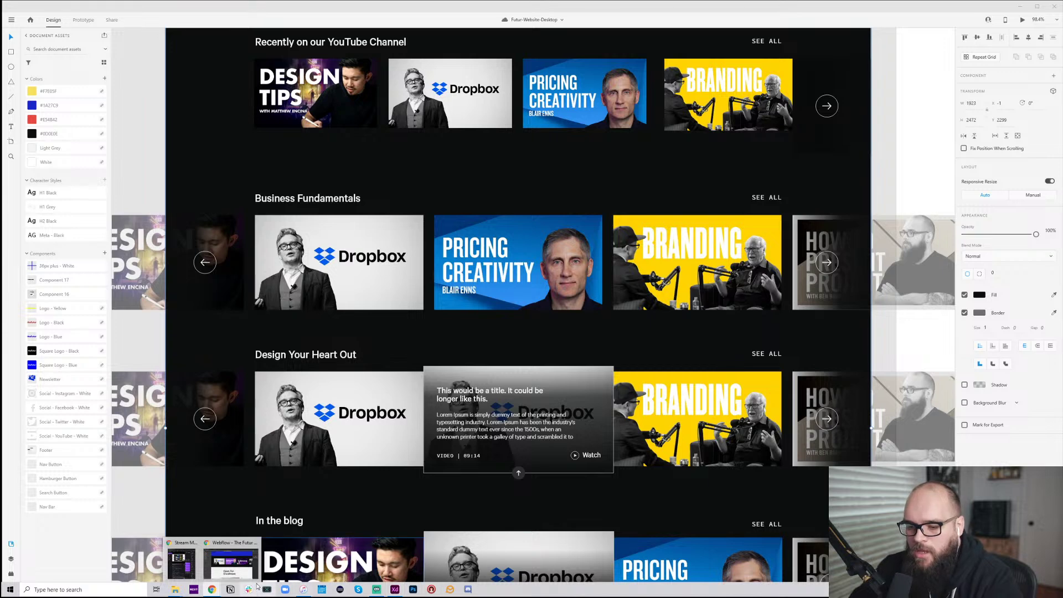
click(233, 558)
click(230, 9)
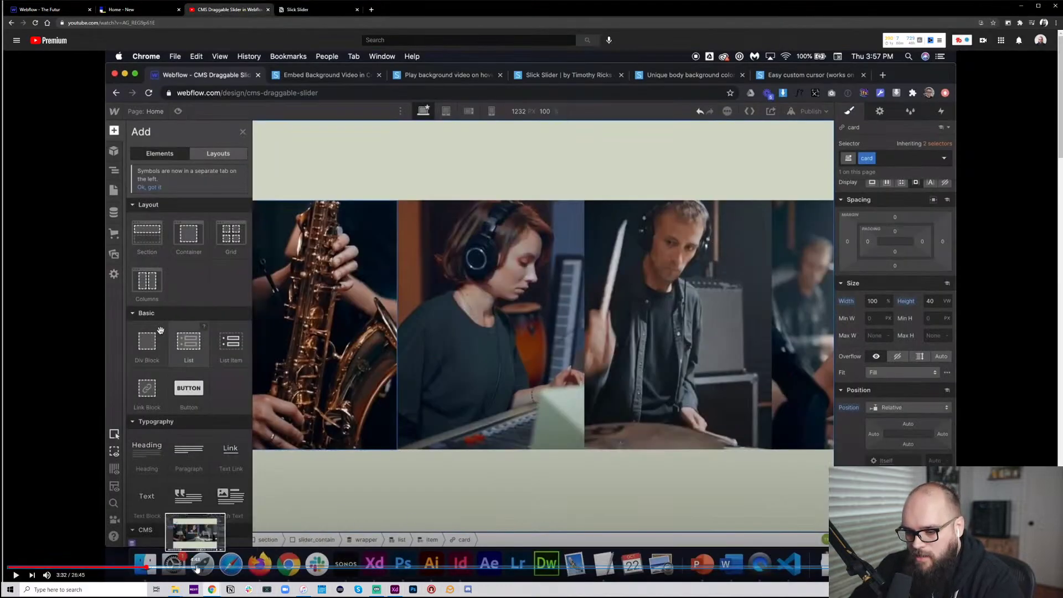
click(298, 568)
drag(299, 572, 408, 569)
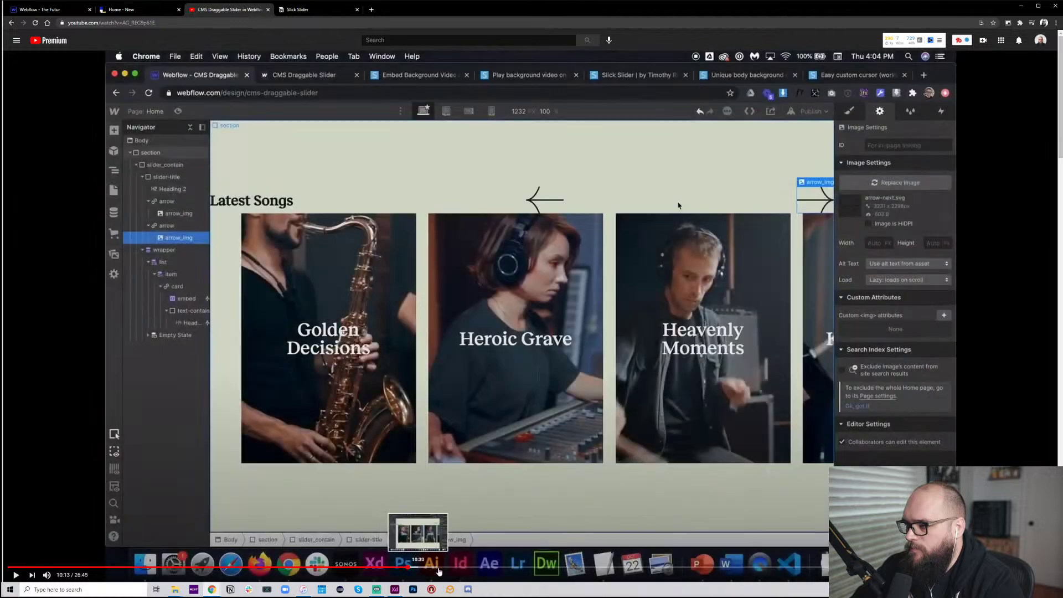
click(377, 568)
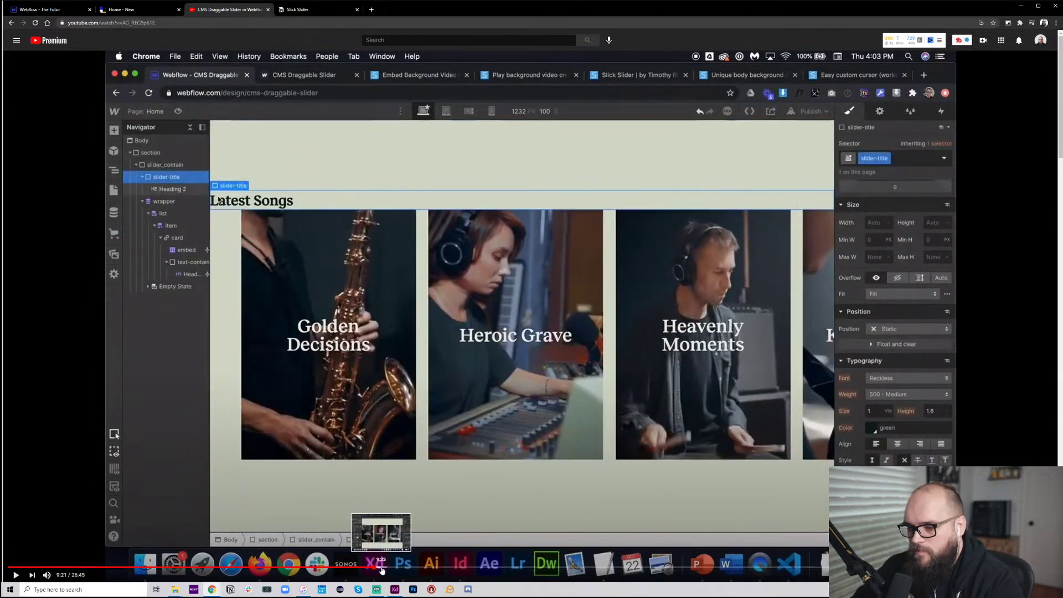
click(381, 568)
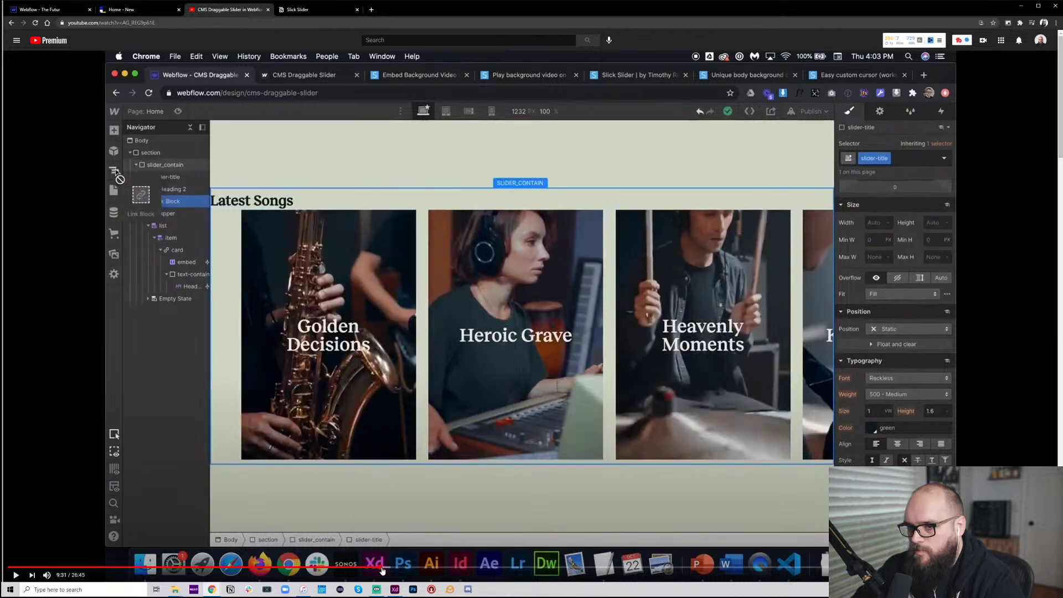
click(375, 568)
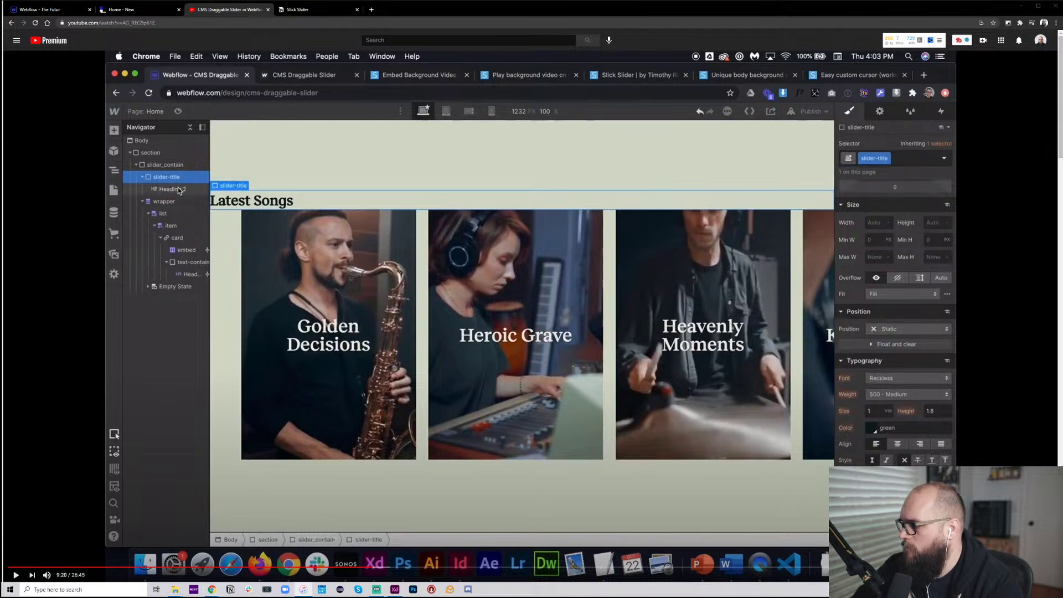
Watch the tutorial's arrow setup with pauses, stopping at 11:55 on the slider-prev and slider-next click code
click(340, 194)
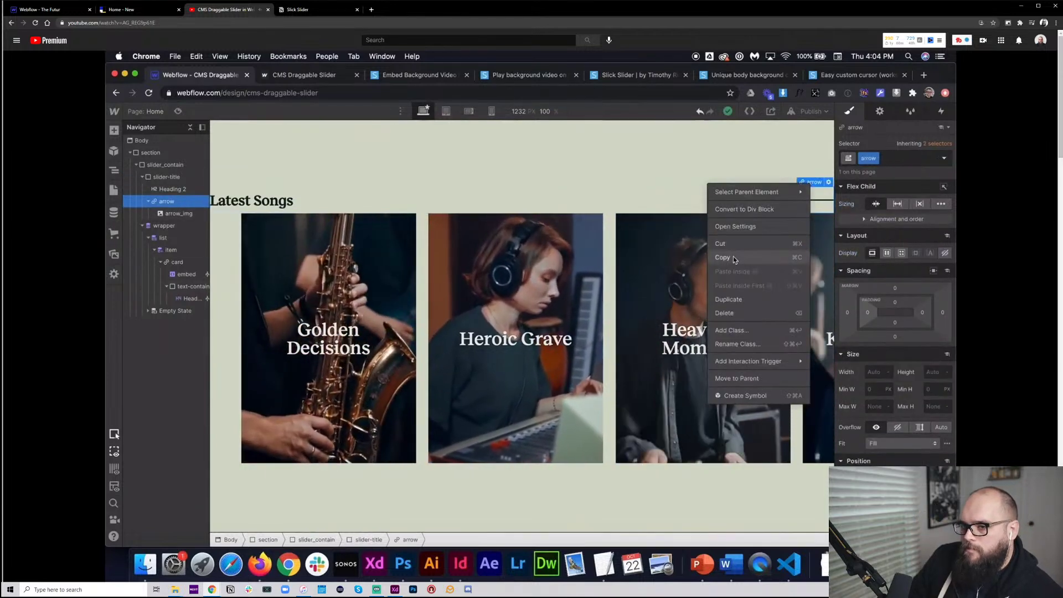
click(446, 300)
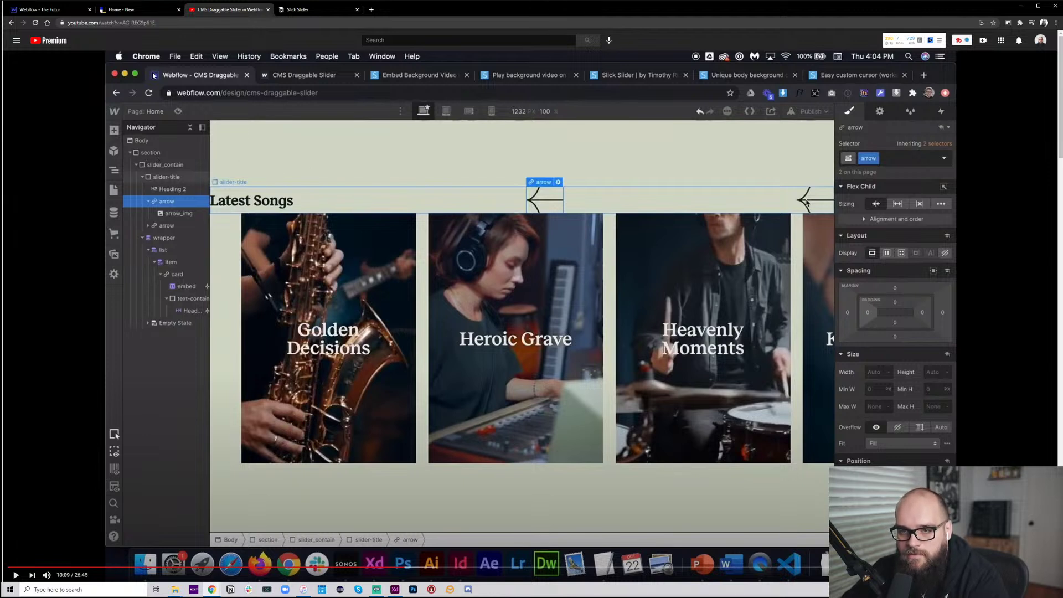
click(630, 166)
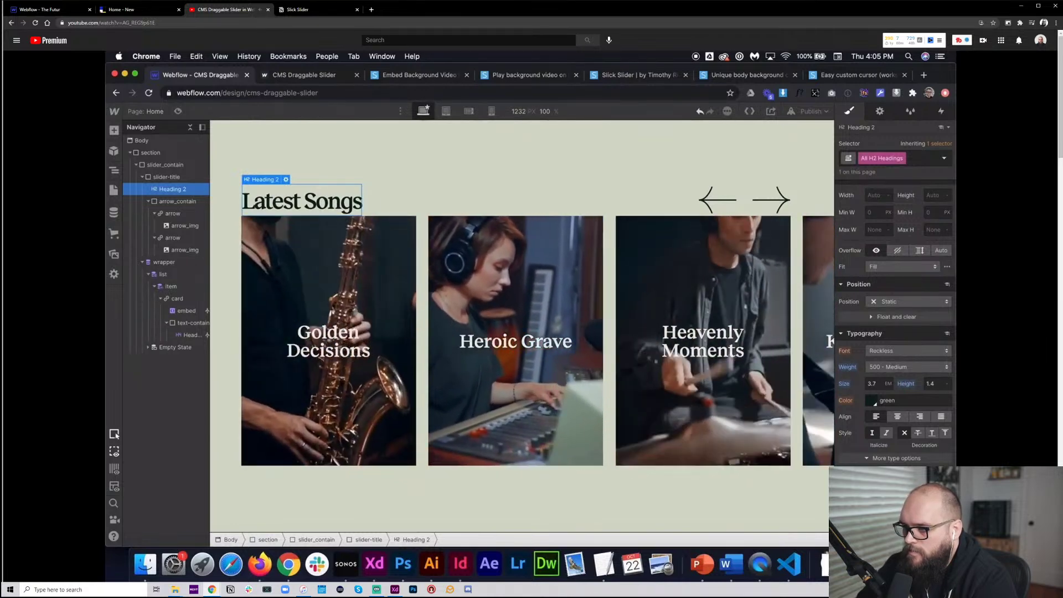
click(630, 165)
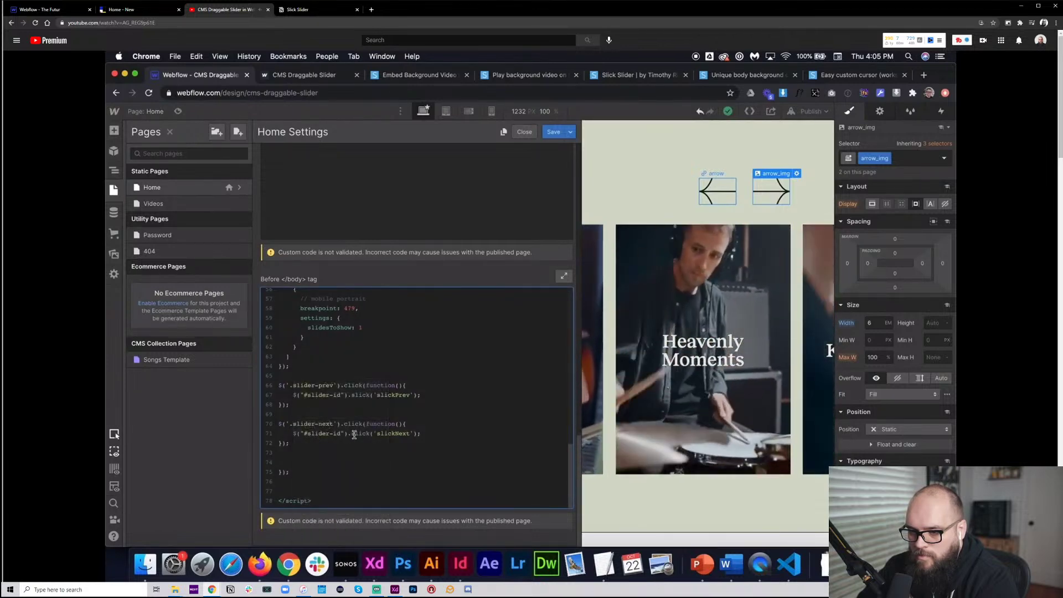
click(629, 165)
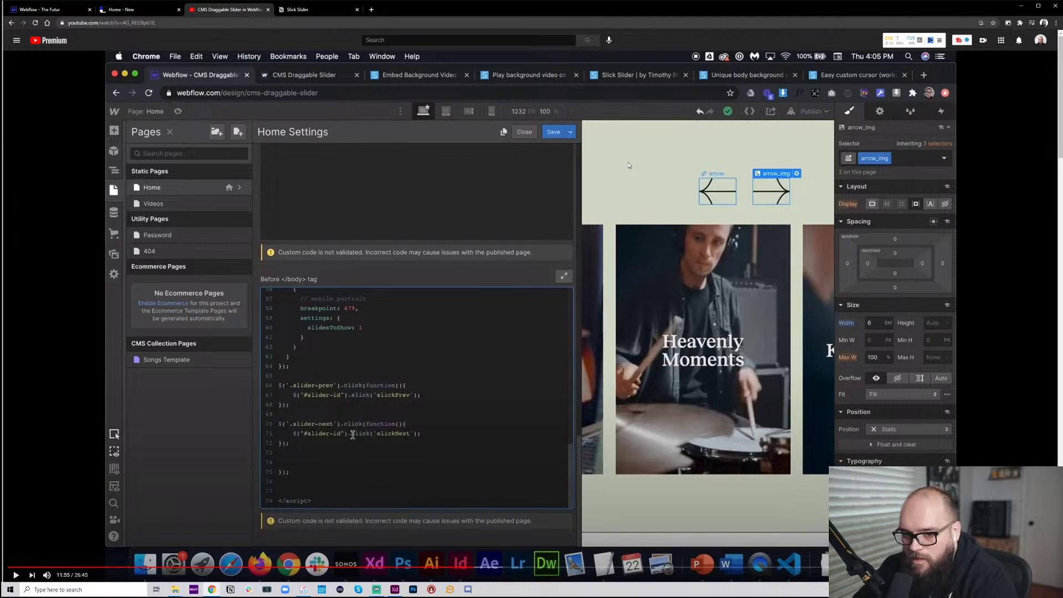
Continue watching the tutorial's slider ID arrow code and published test with pauses, stopping at 13:39 on the republished Latest Songs page
click(629, 165)
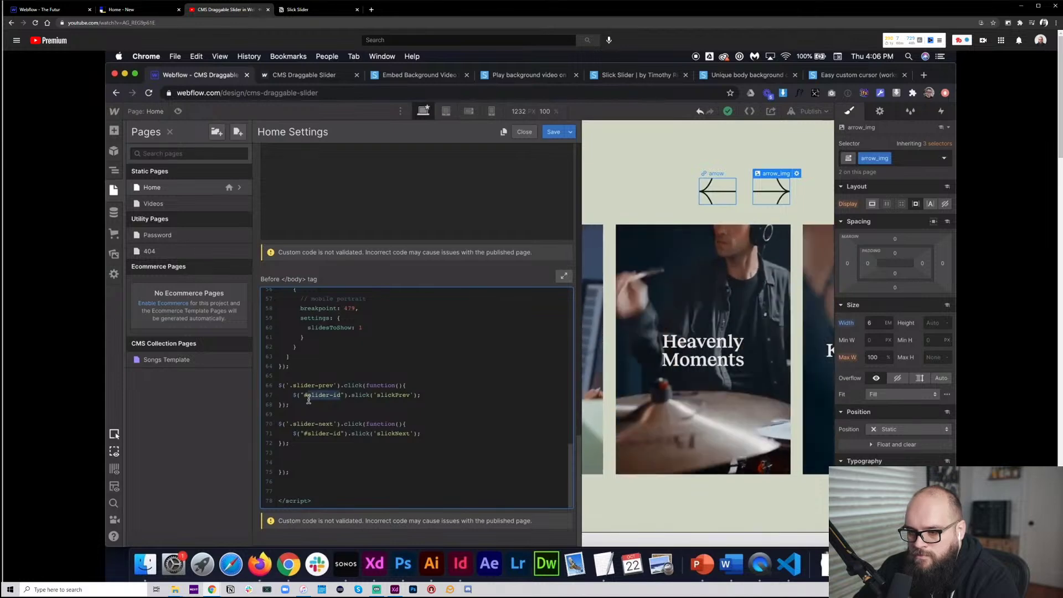
click(629, 165)
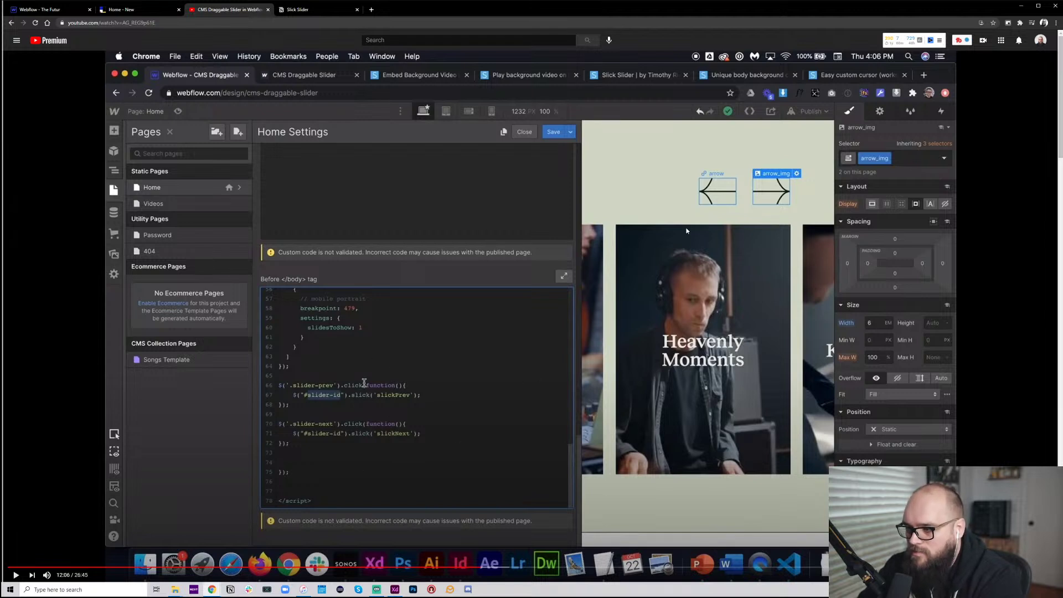
click(474, 342)
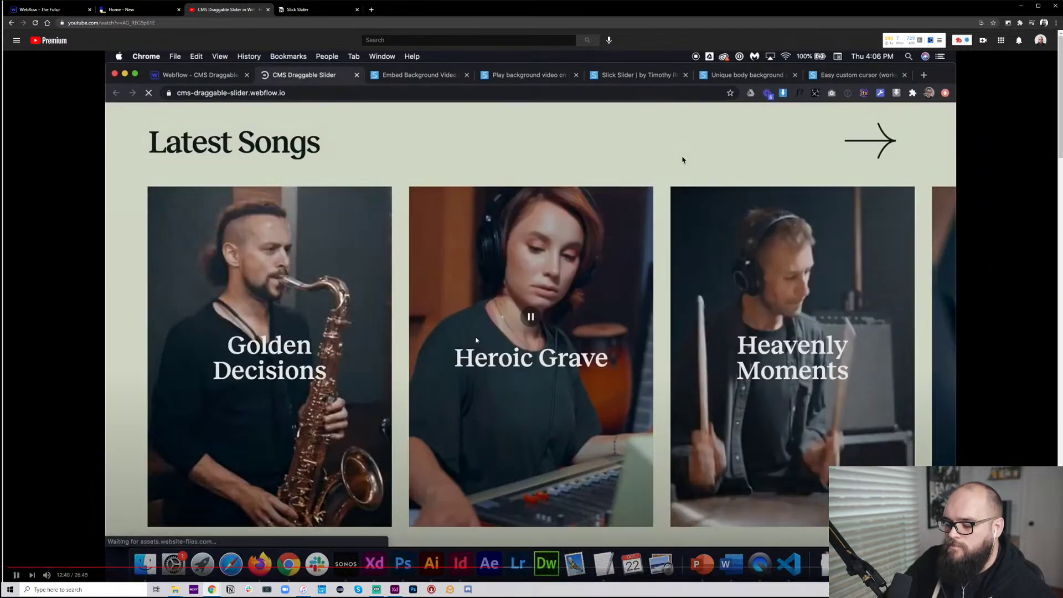
click(476, 340)
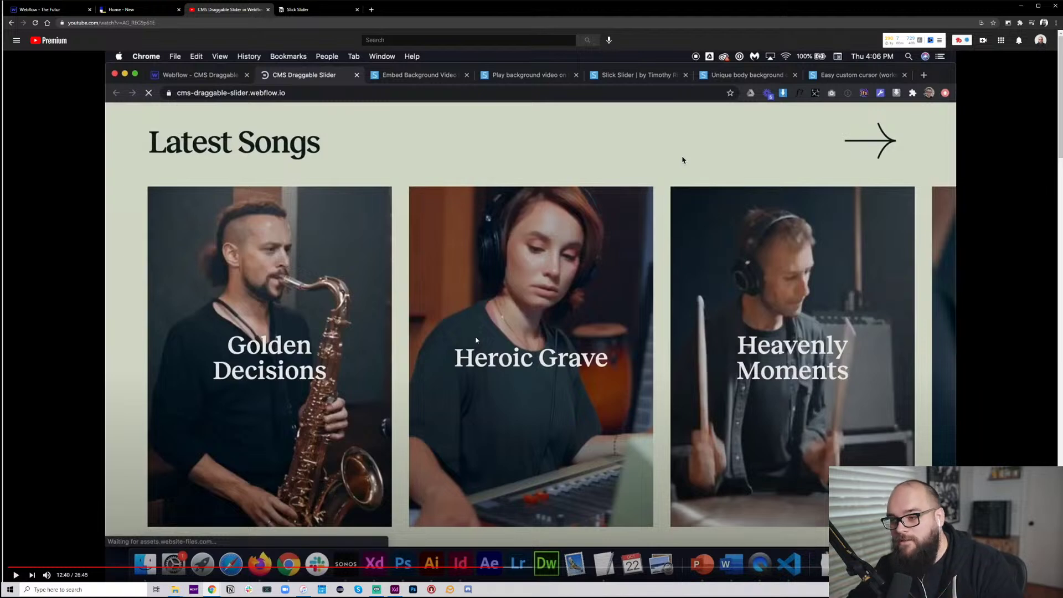
click(477, 340)
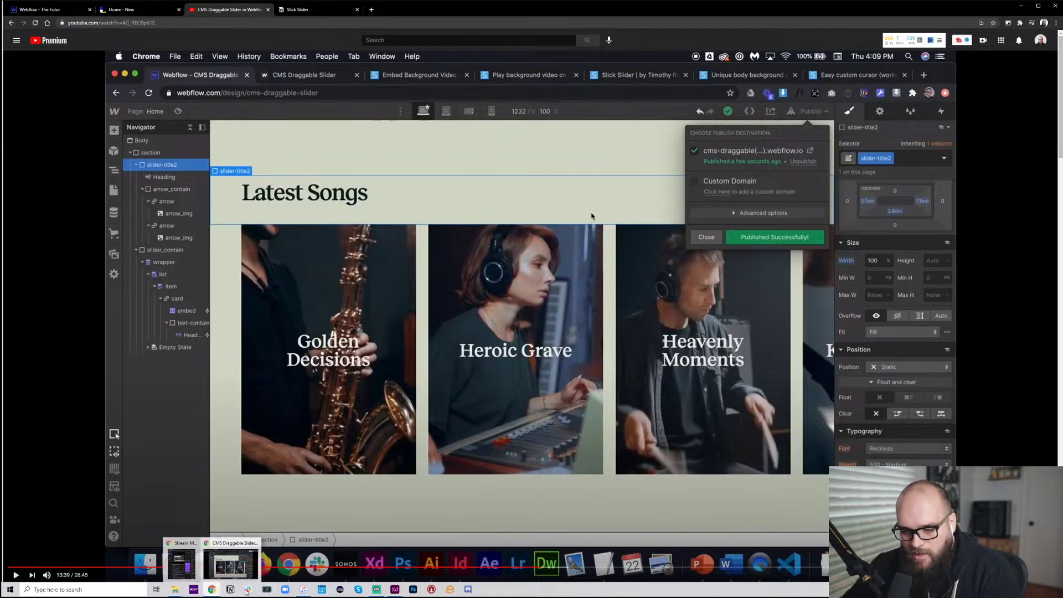
Switch to Adobe XD, try moving the Business Fundamentals row's left gradient fade and previous arrow off the artboard together, and undo the move
mouse_move(433, 592)
click(394, 592)
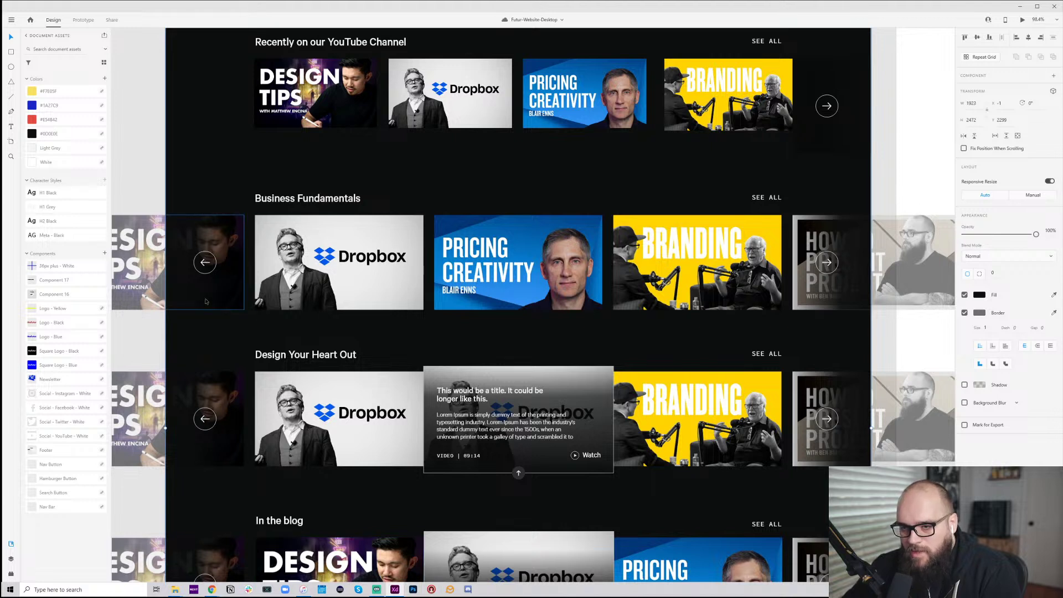
click(187, 235)
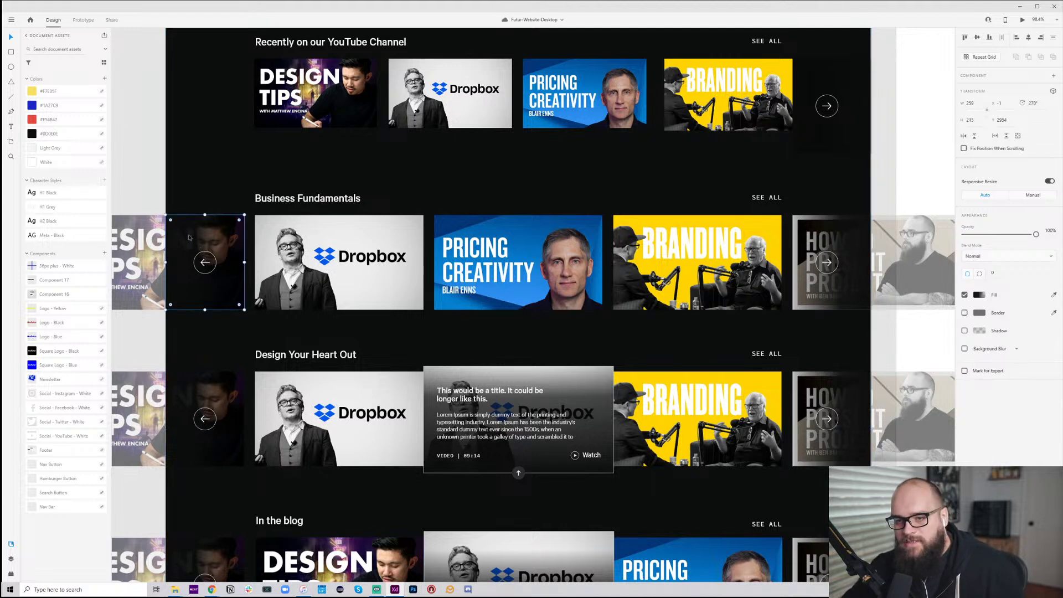
shift+click(206, 262)
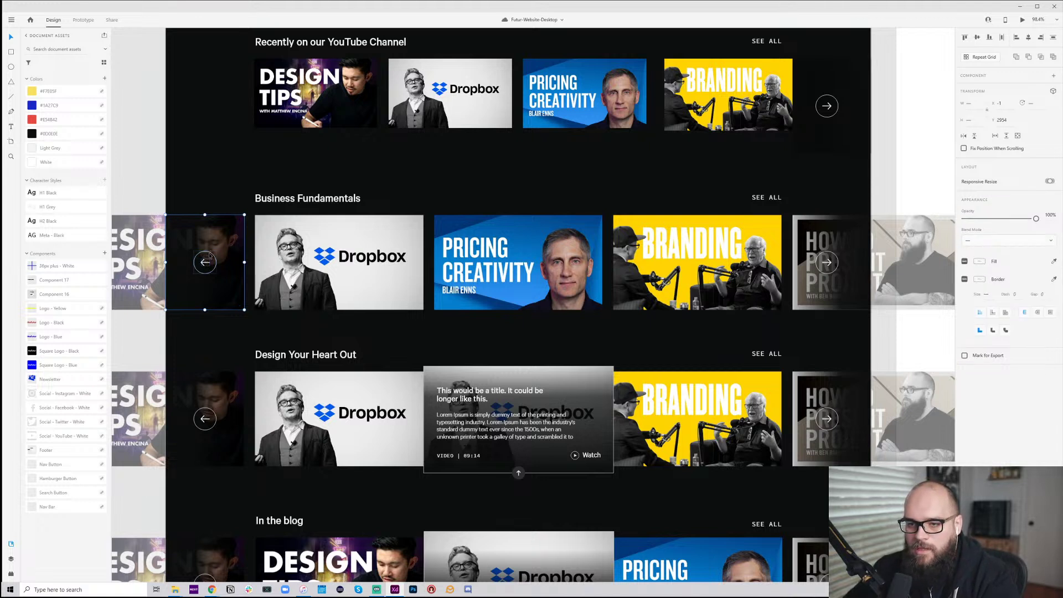
drag(209, 255, 135, 148)
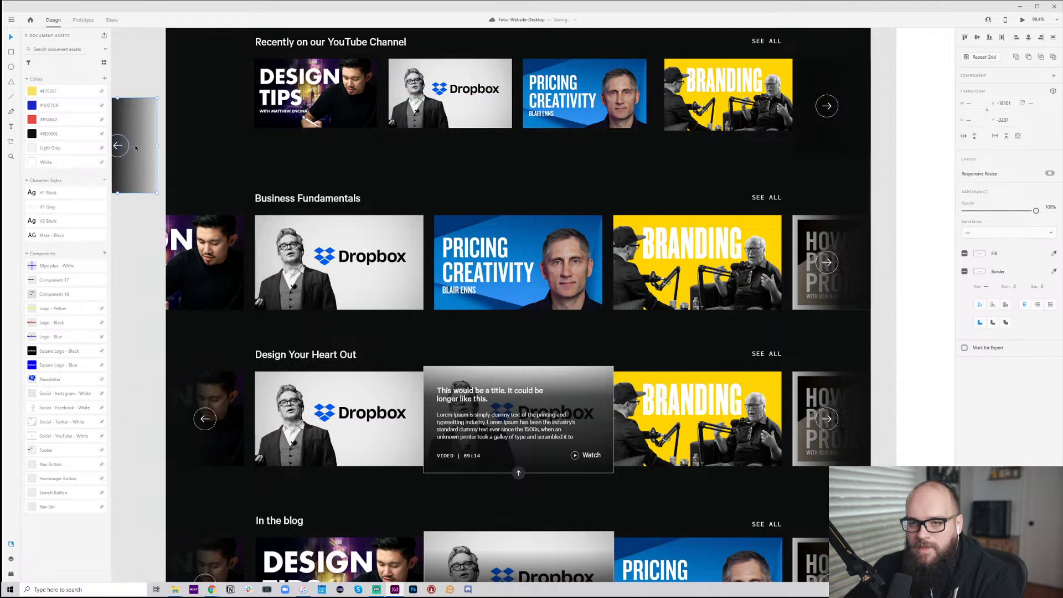
scroll(139, 150, left, 5)
key(ctrl+z)
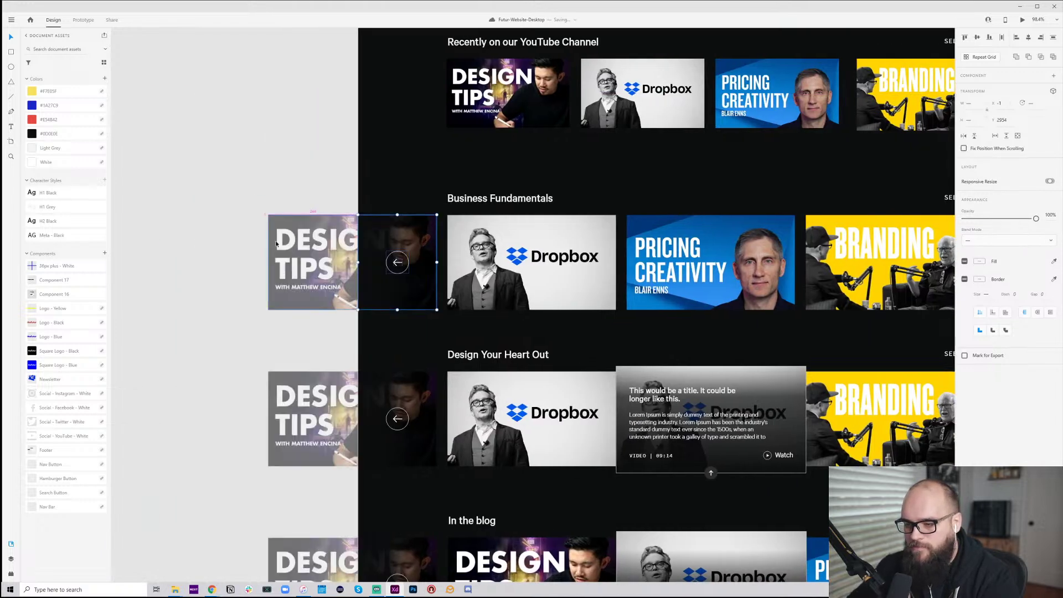
Place a copy of the Business Fundamentals row's back-arrow gradient overlay on the empty pasteboard and select its gradient rectangle
drag(377, 274, 191, 158)
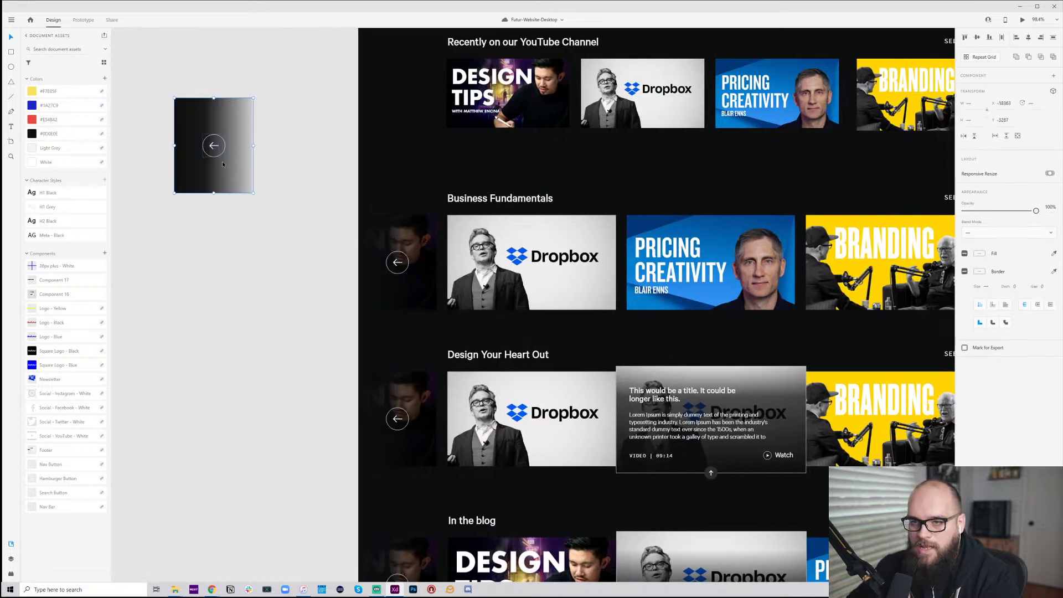
scroll(222, 164, up, 2)
ctrl+scroll(328, 245, up, 6)
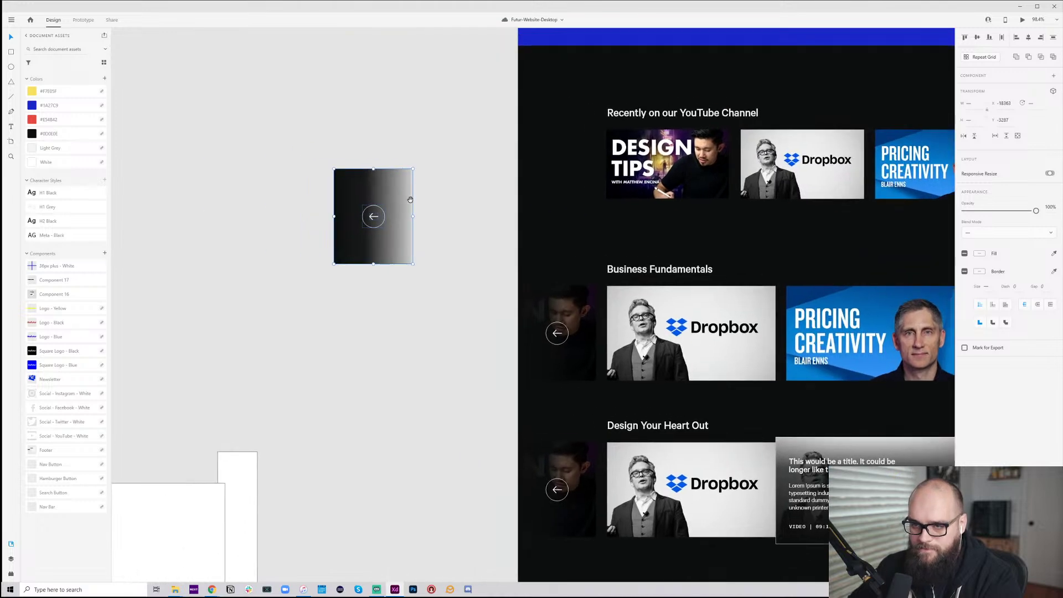
ctrl+scroll(509, 266, down, 2)
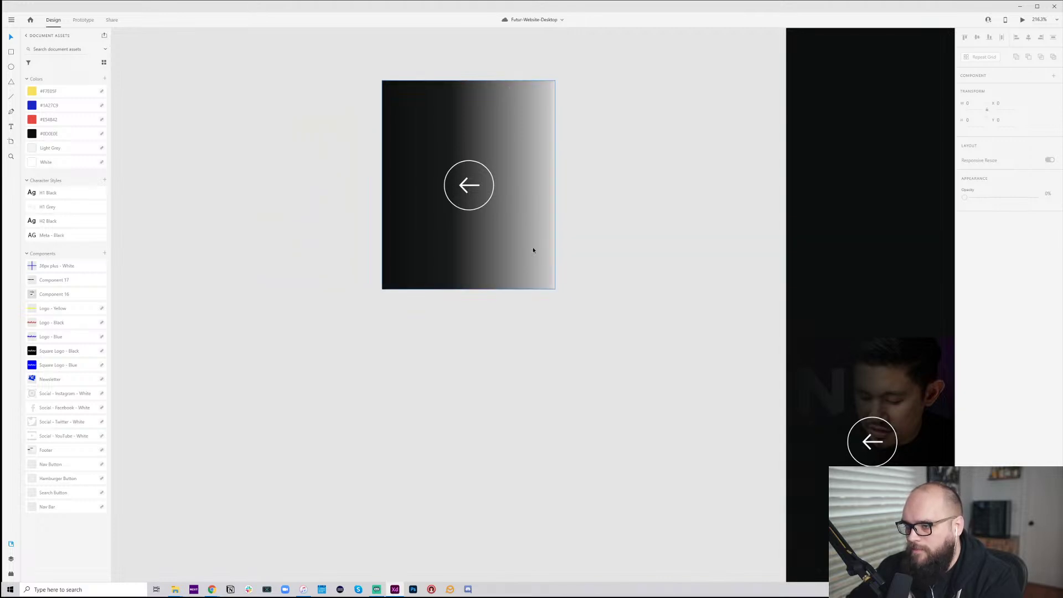
scroll(574, 230, down, 3)
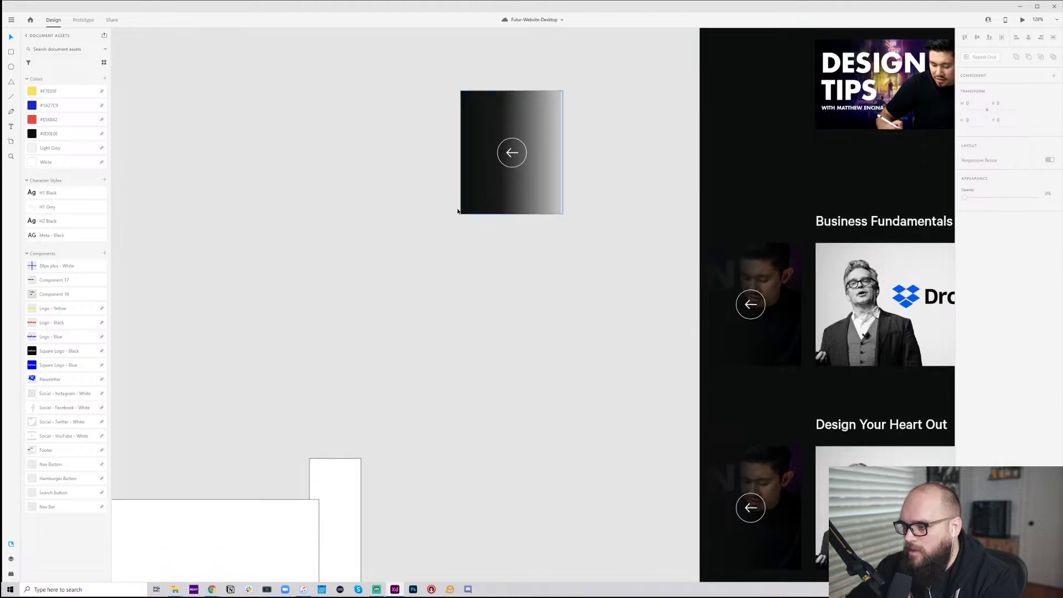
scroll(458, 211, down, 2)
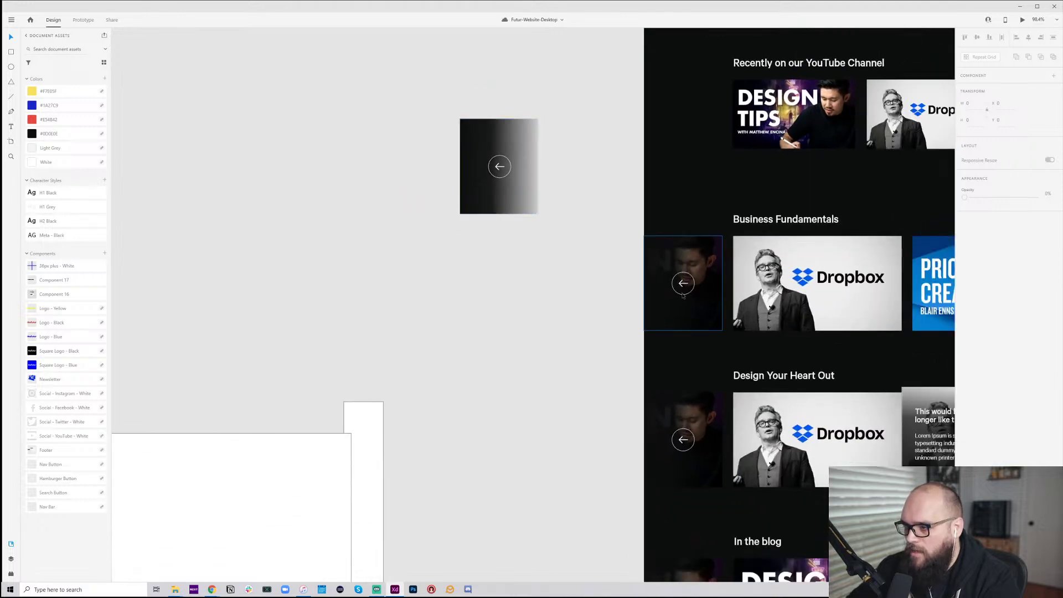
click(530, 134)
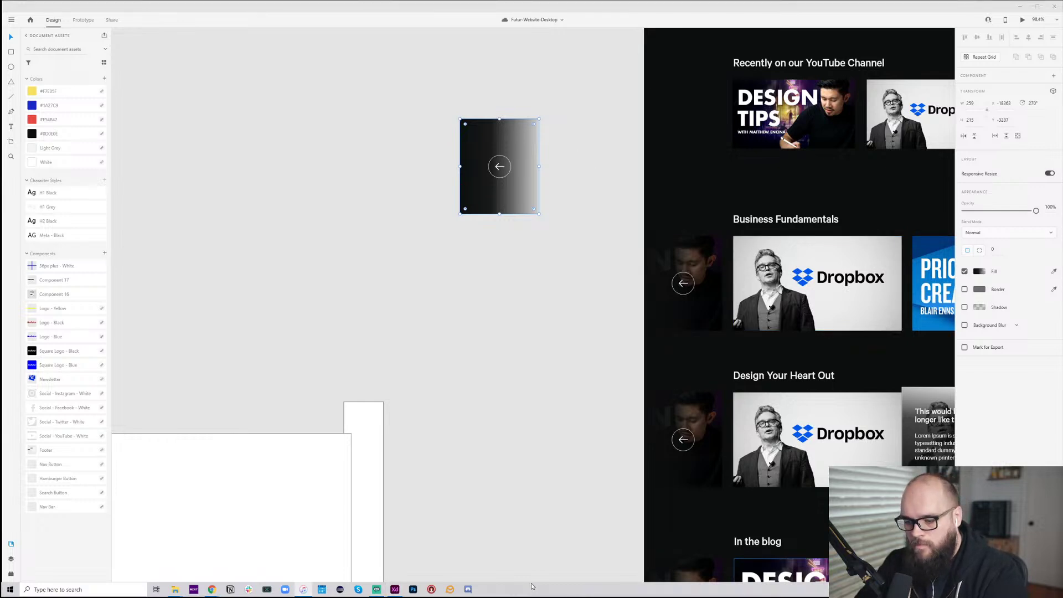
Switch to the Webflow project in Chrome and expand b-carouselSection on the Home - New page
mouse_move(212, 589)
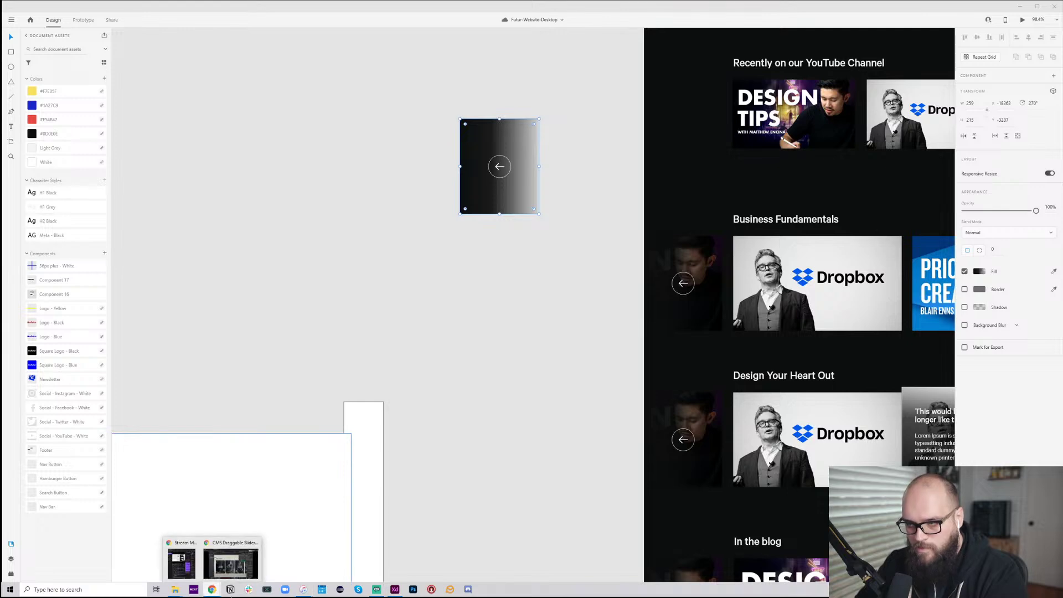
click(231, 563)
click(53, 10)
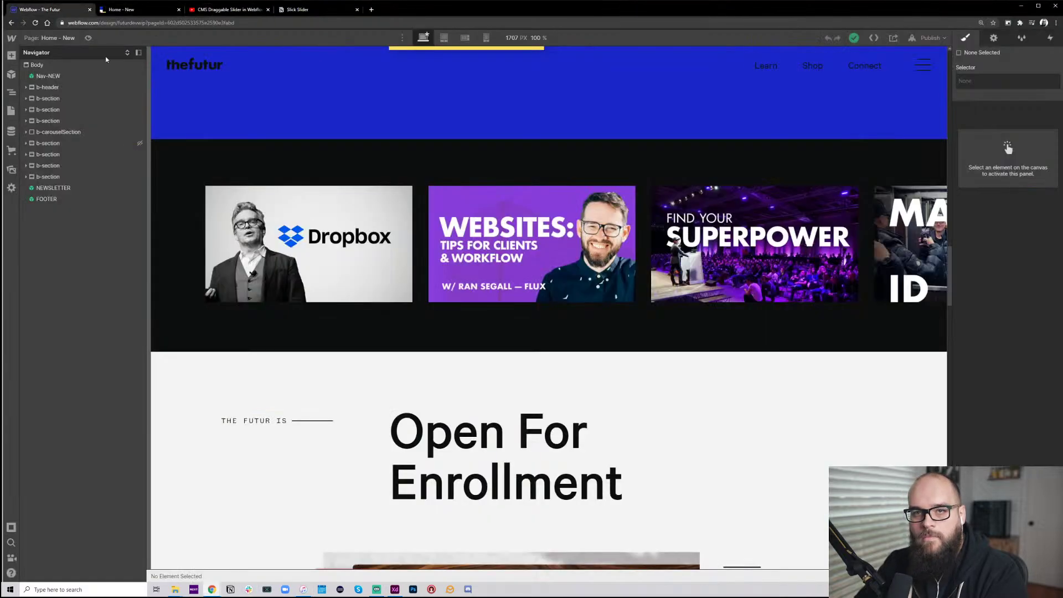
scroll(180, 274, up, 2)
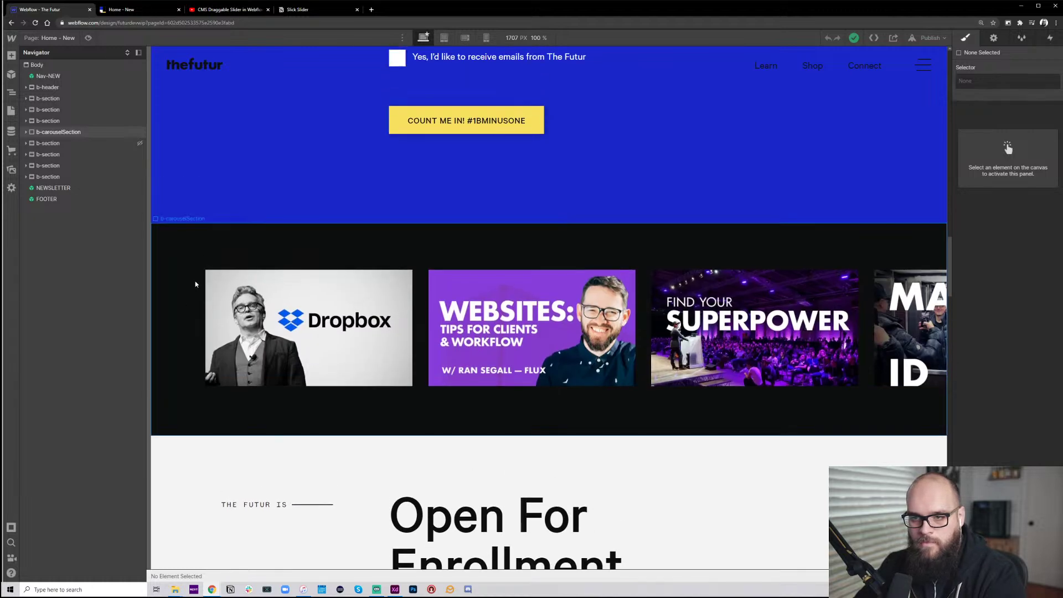
click(215, 303)
click(26, 132)
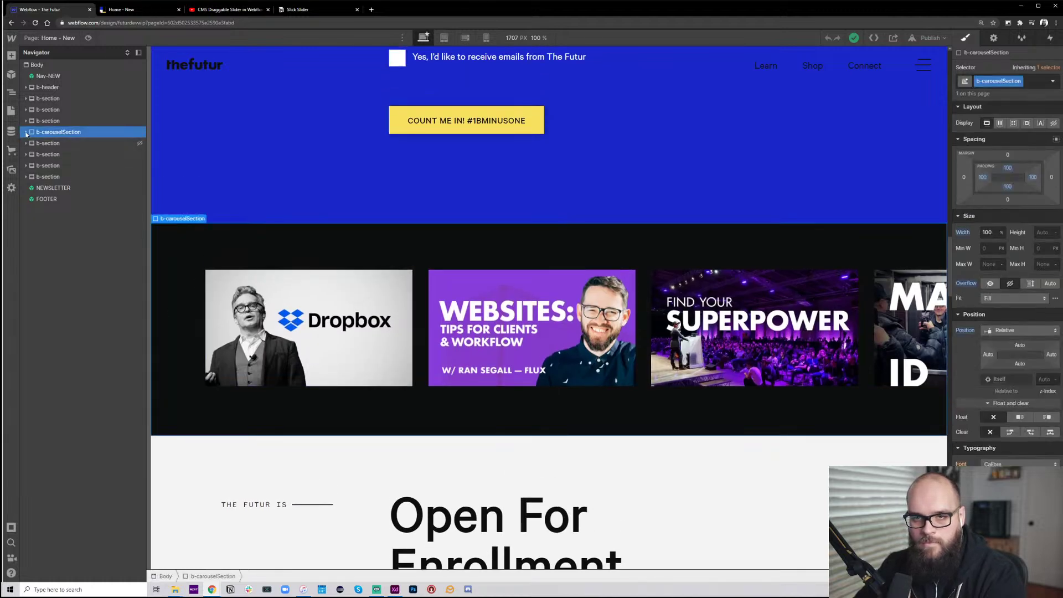
Add a div block inside b-carouselSection, directly above b-sliderContainer
click(43, 143)
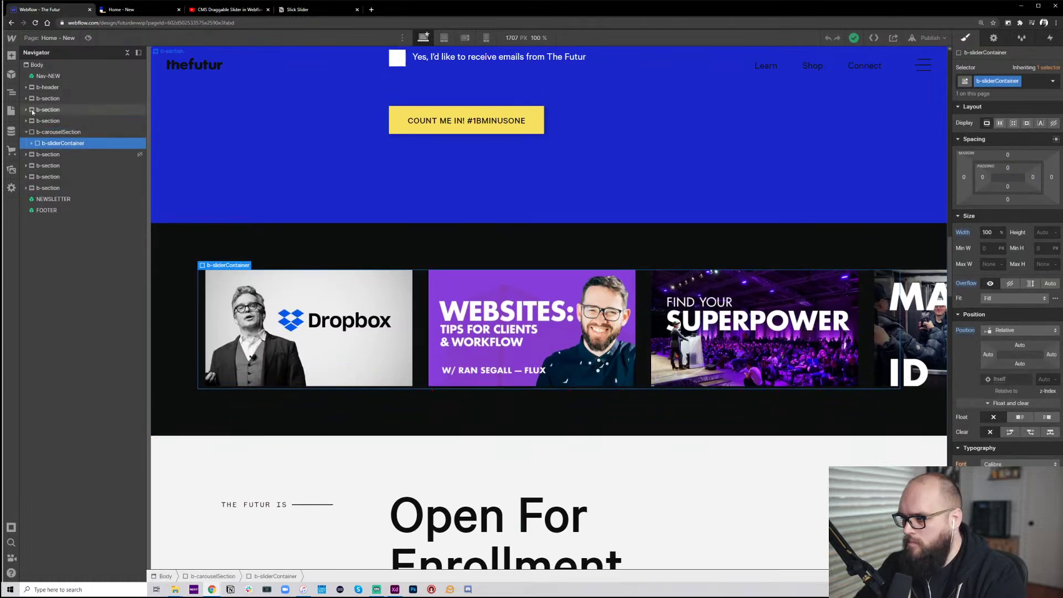
click(62, 133)
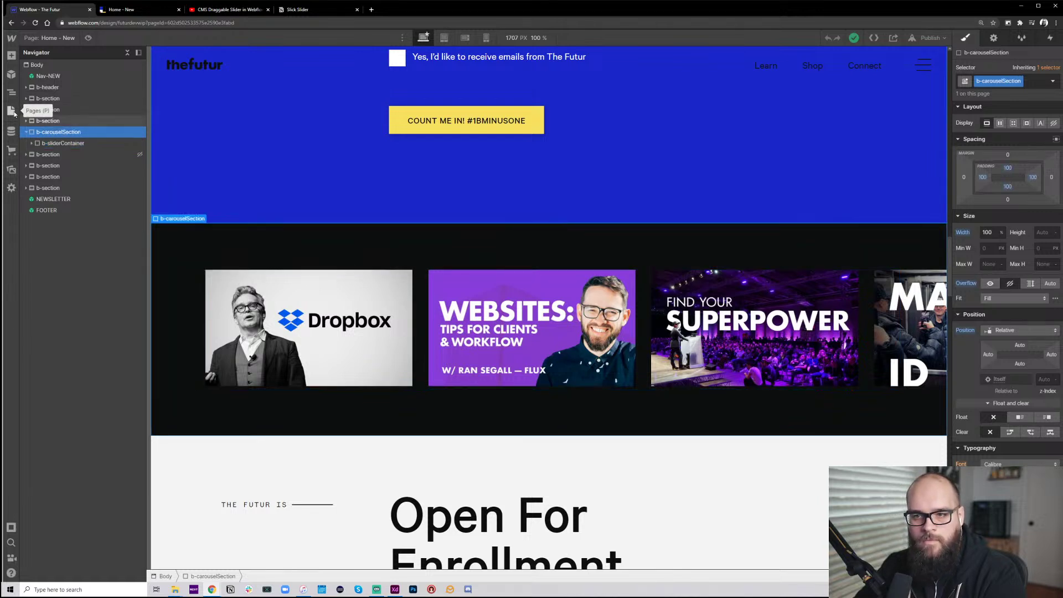
click(49, 143)
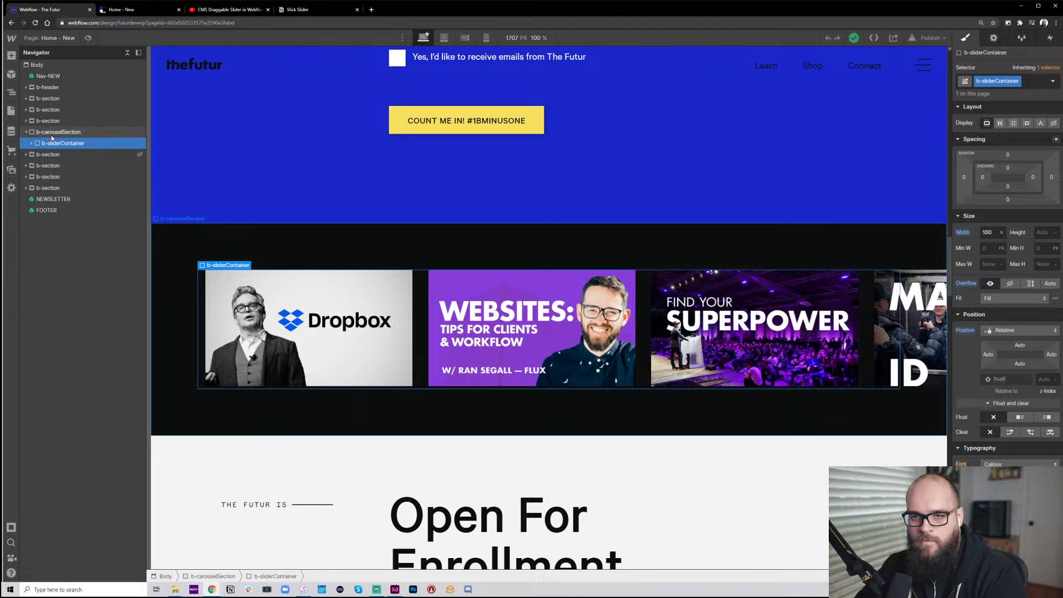
click(53, 134)
key(a)
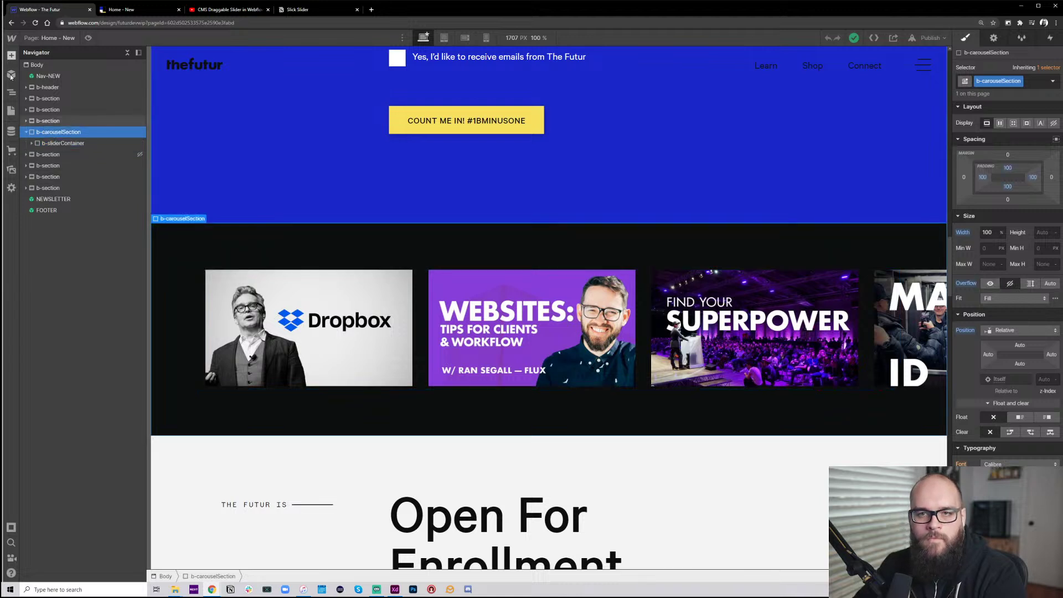
drag(42, 250, 55, 145)
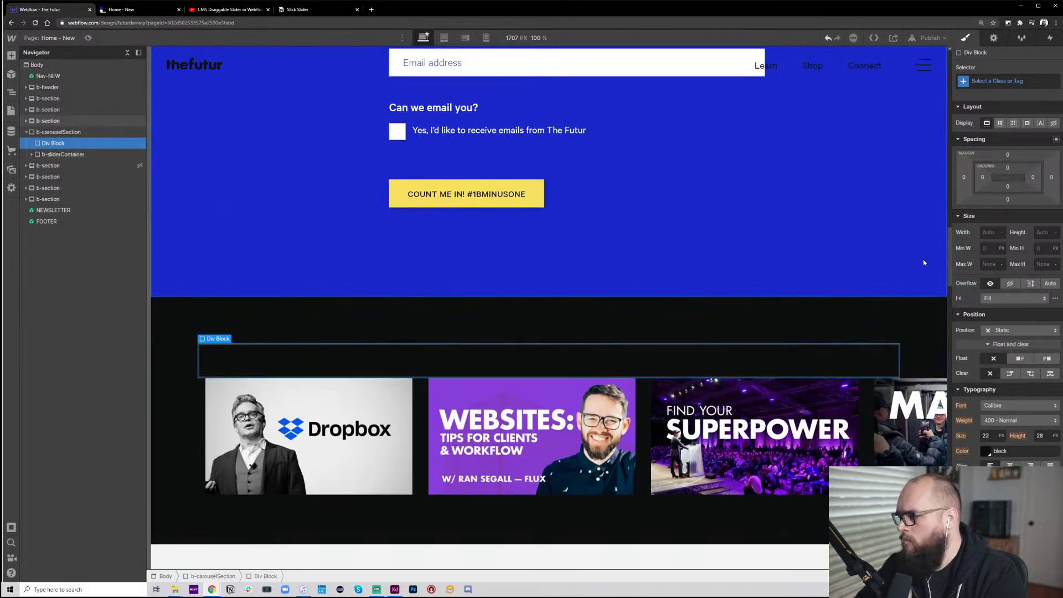
Create the class b-slider-left-wrapper for the new div block
click(1004, 82)
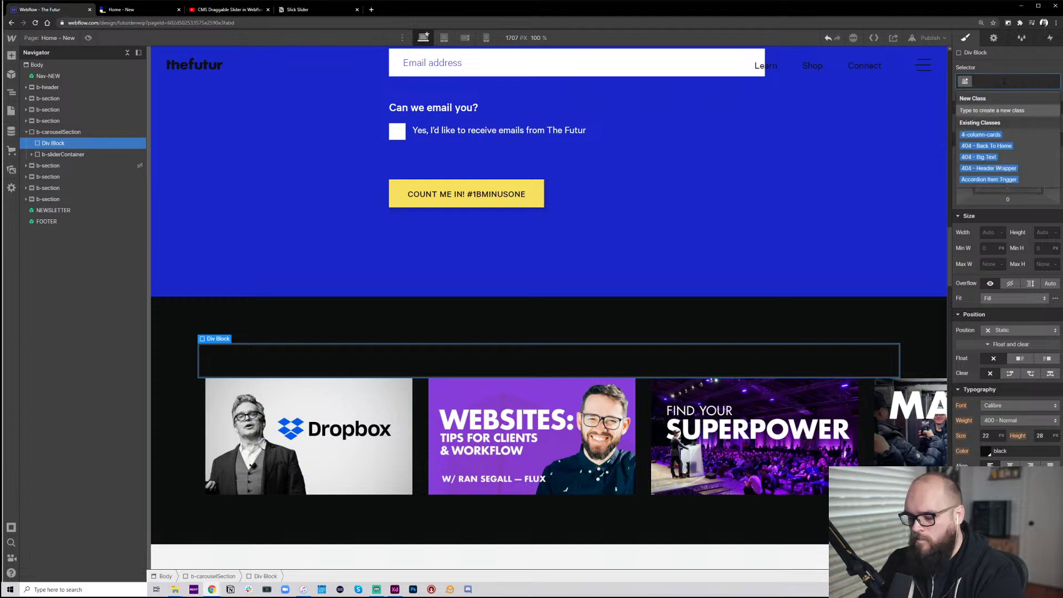
text(b-slider)
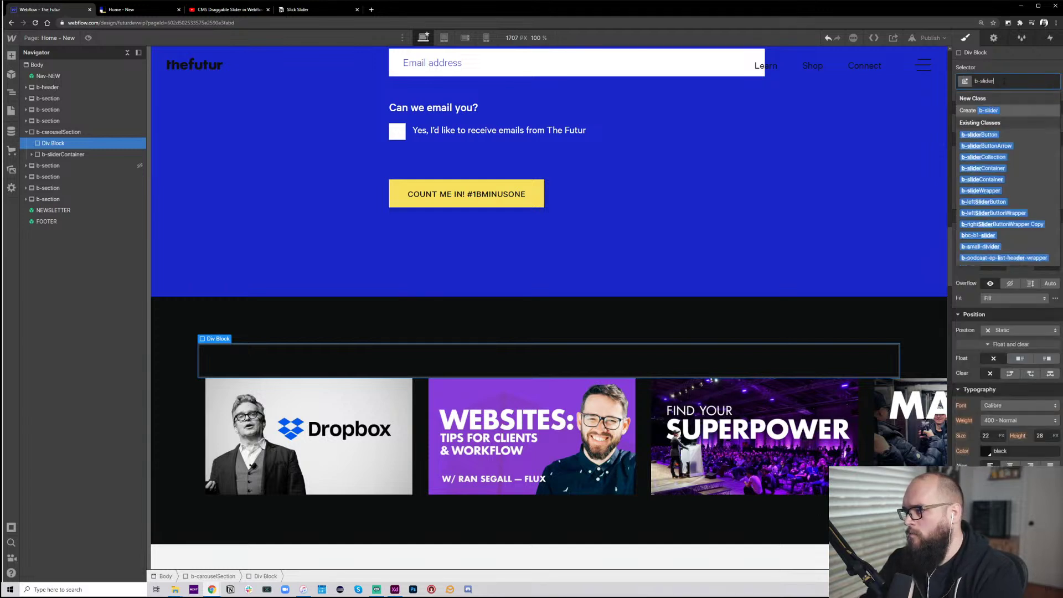
key(BackSpace)
key(BackSpace)
key(BackSpace)
key(BackSpace)
key(BackSpace)
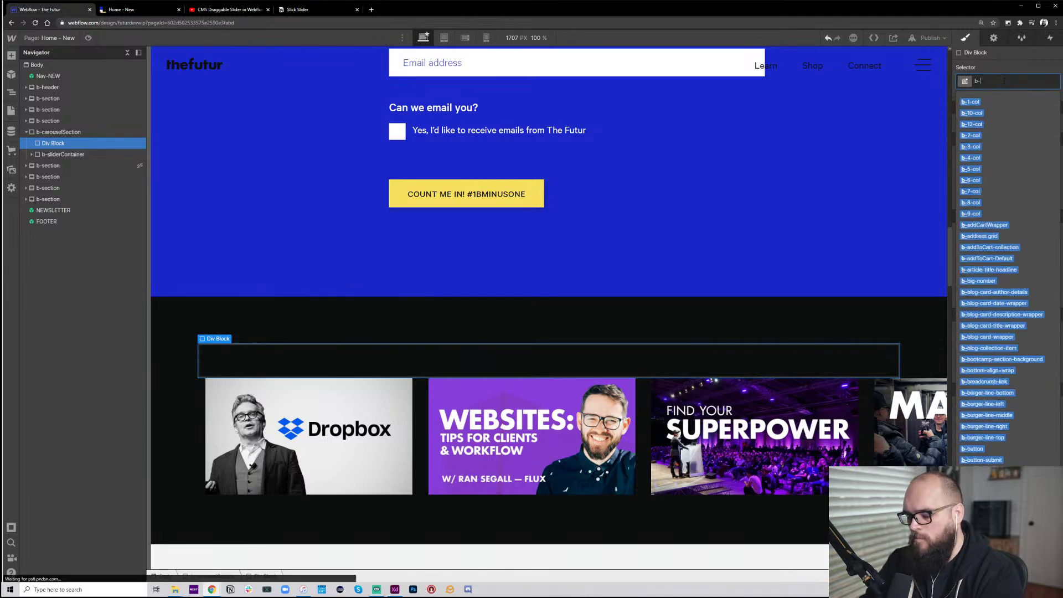
text(lider-)
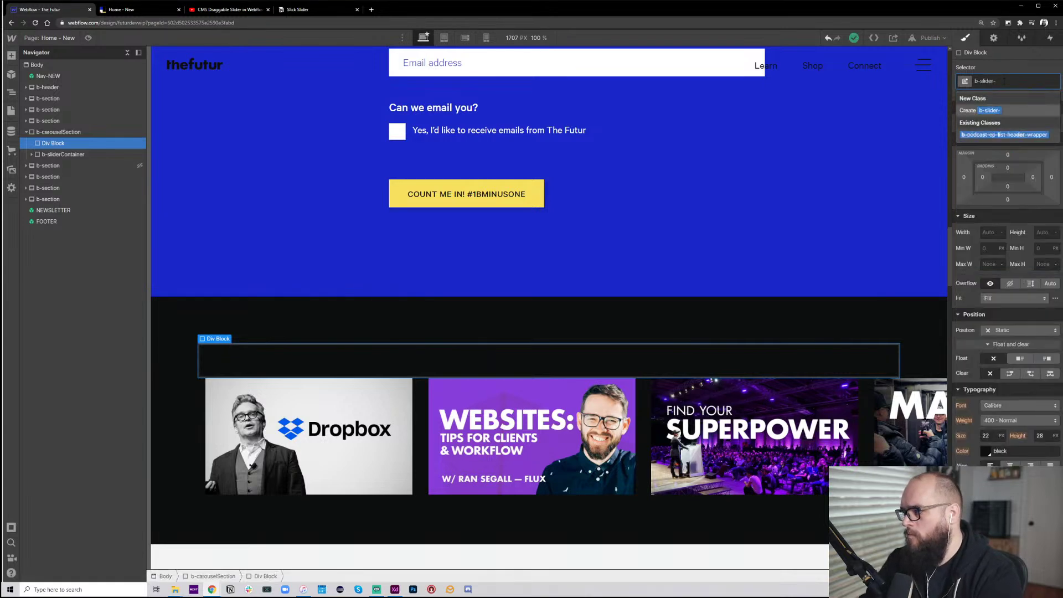
text(left)
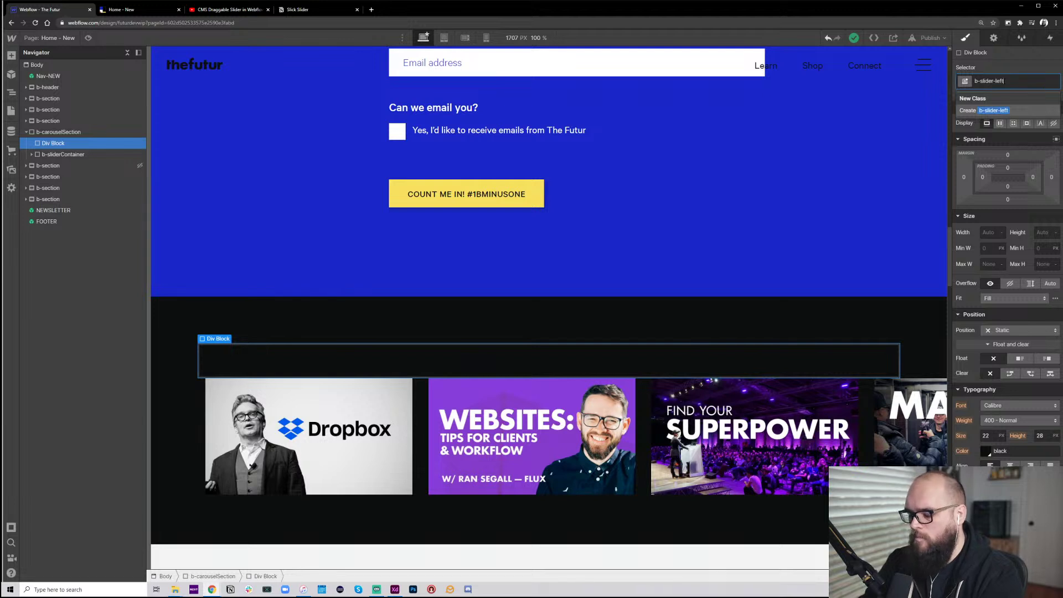
text(-wrapper)
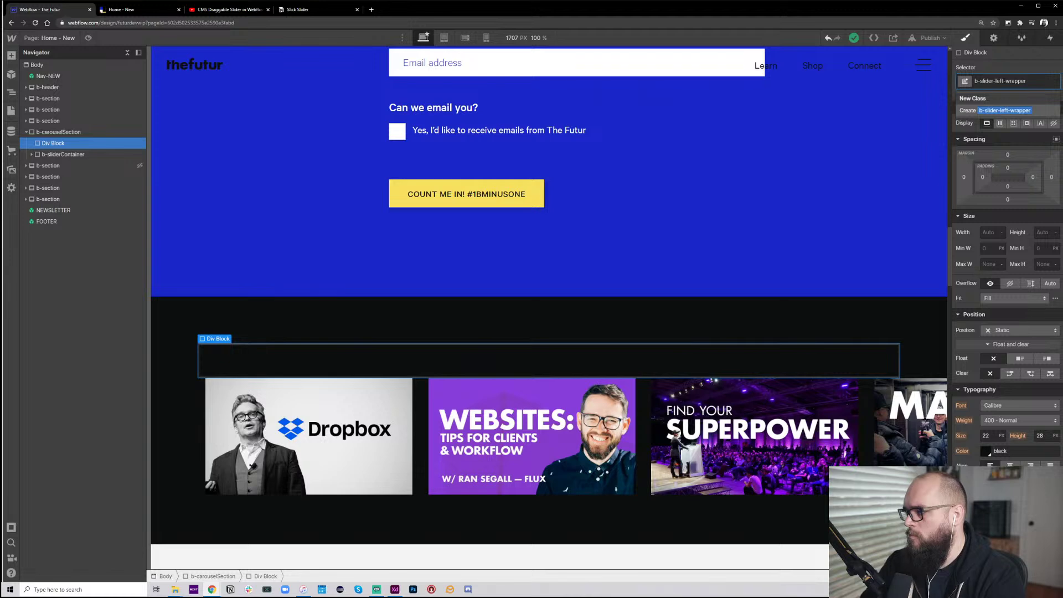
key(Return)
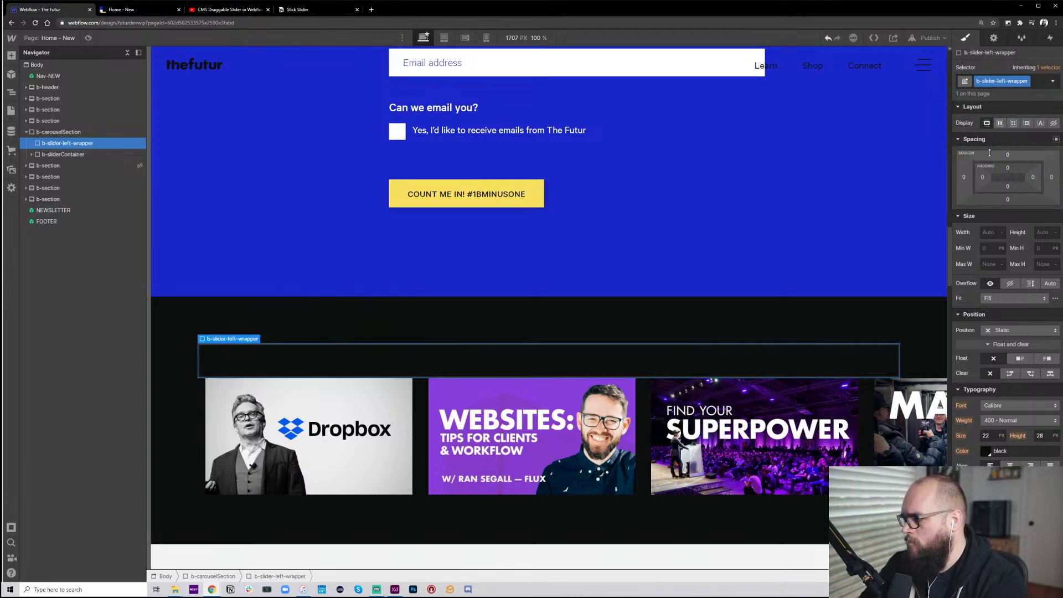
Position b-slider-left-wrapper absolutely along the full left edge of the carousel section
click(1002, 330)
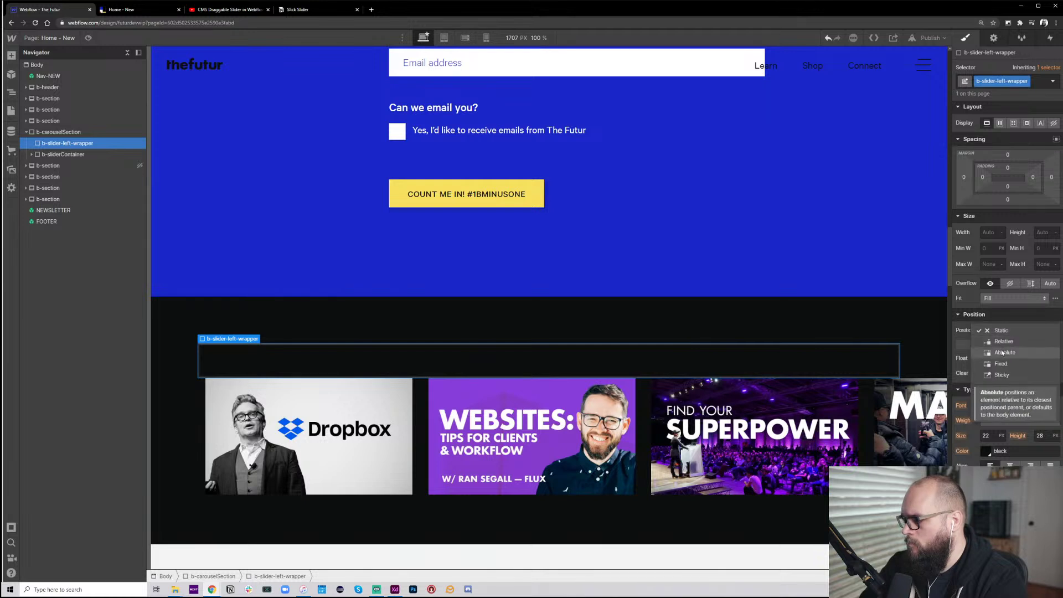
click(1000, 352)
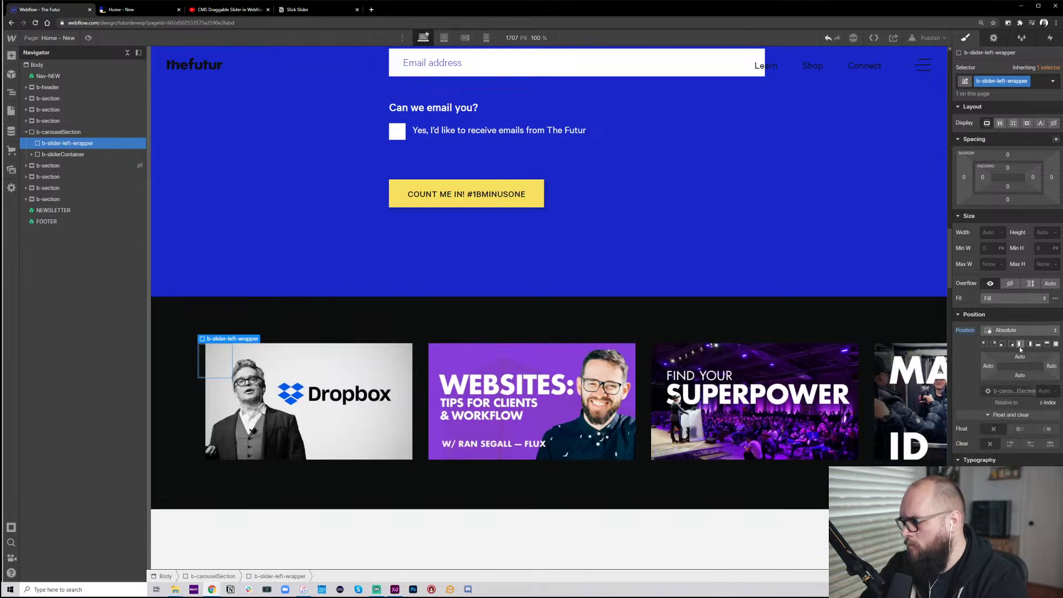
click(1021, 344)
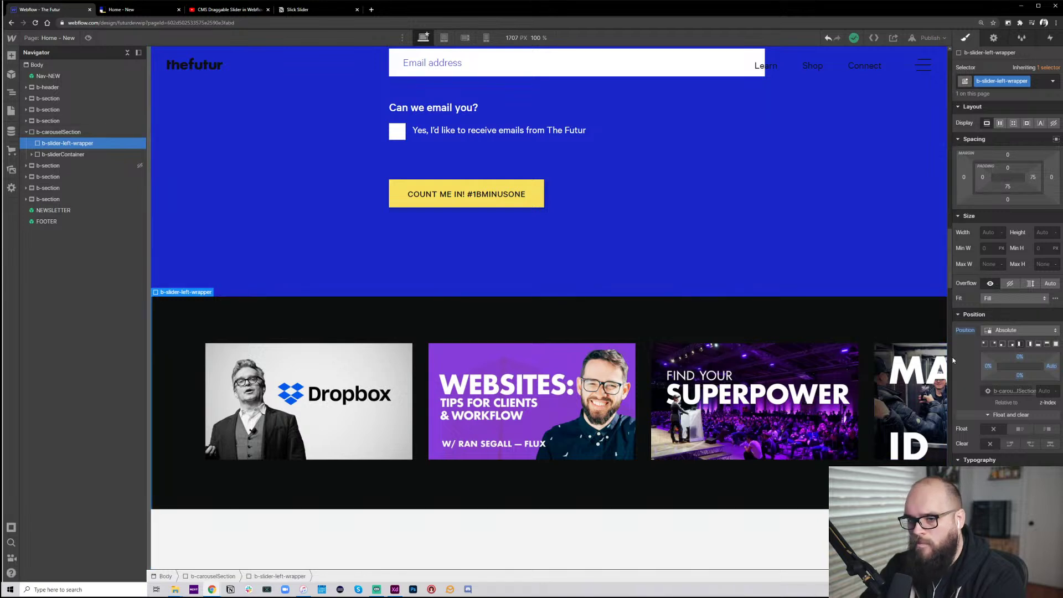
Set the width of b-slider-left-wrapper to 100 px
click(992, 232)
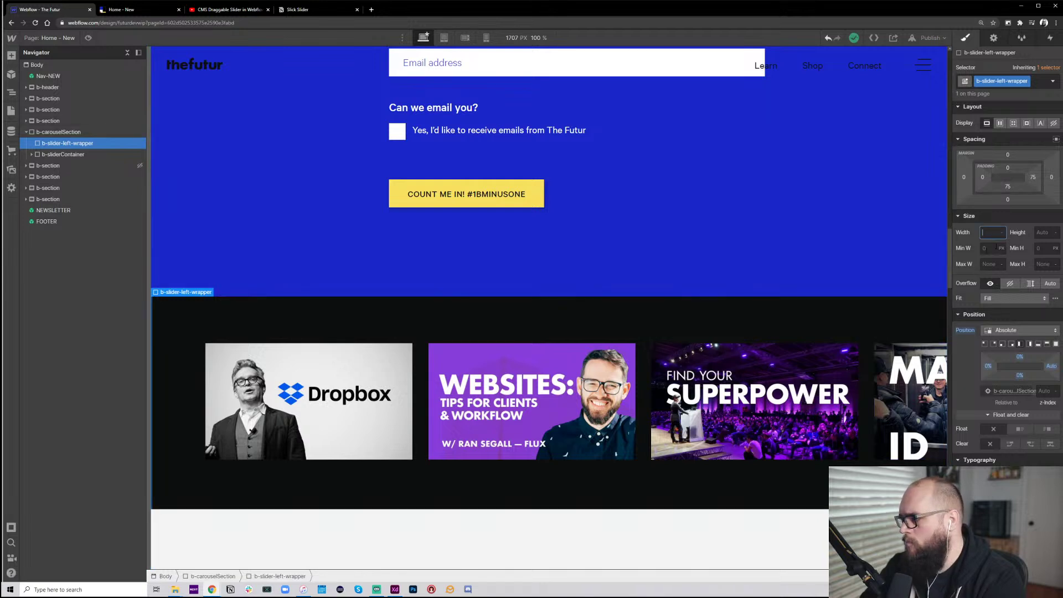
text(200)
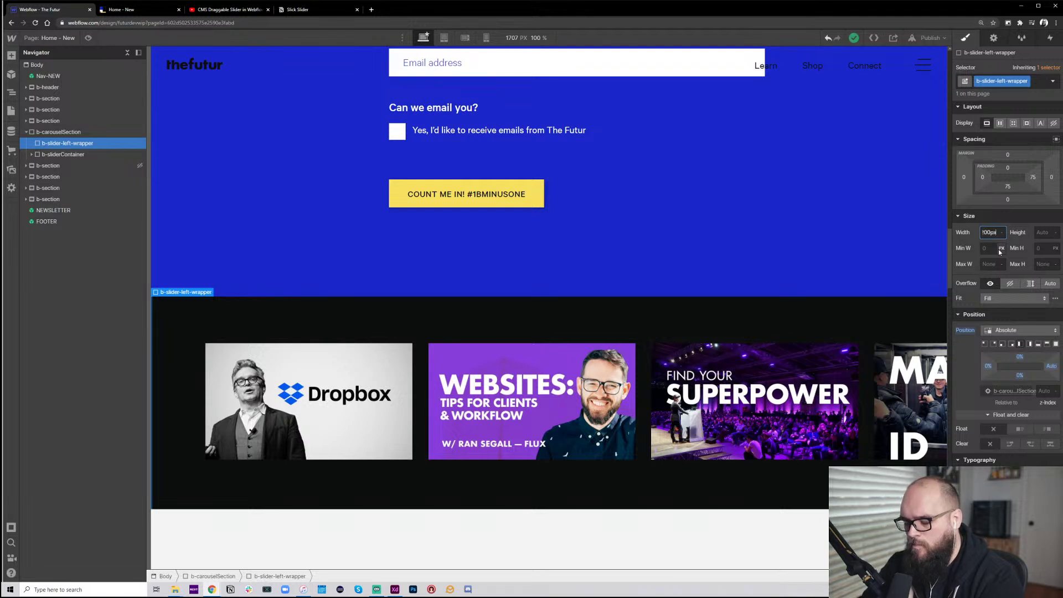
key(BackSpace)
key(BackSpace)
key(BackSpace)
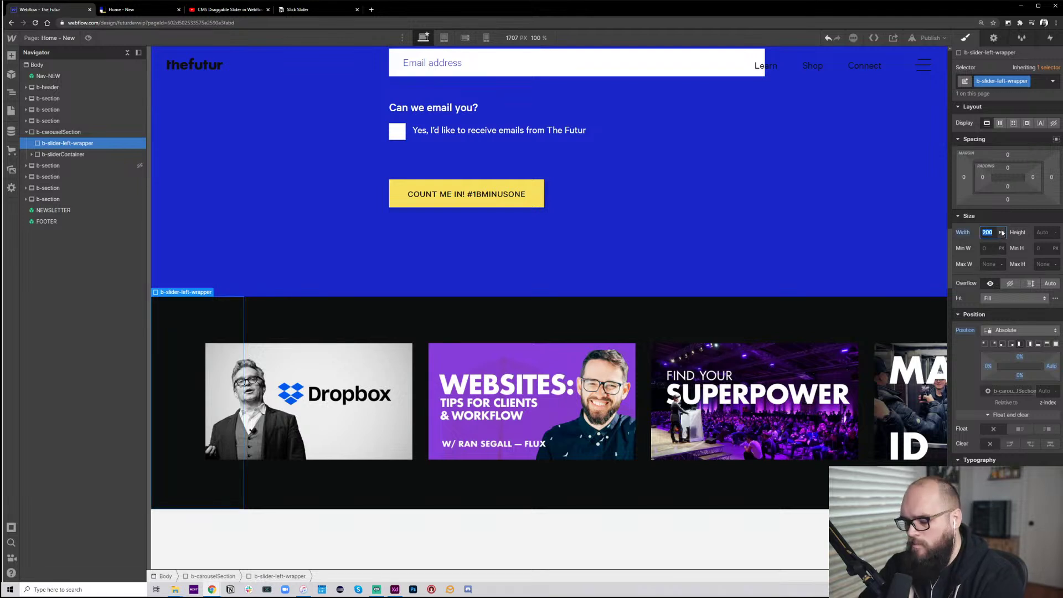
text(100px)
key(Return)
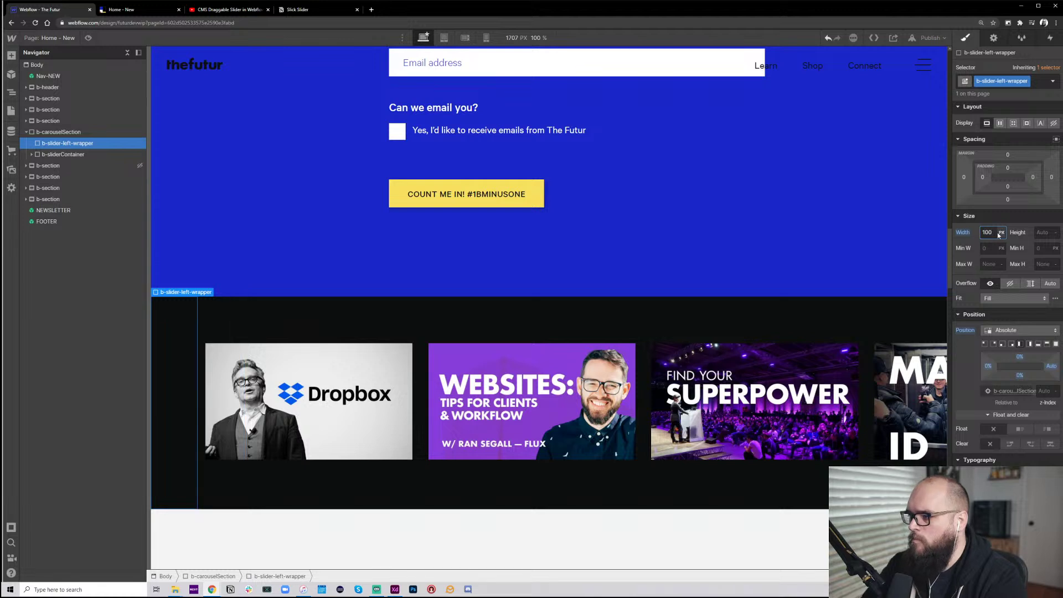
click(991, 284)
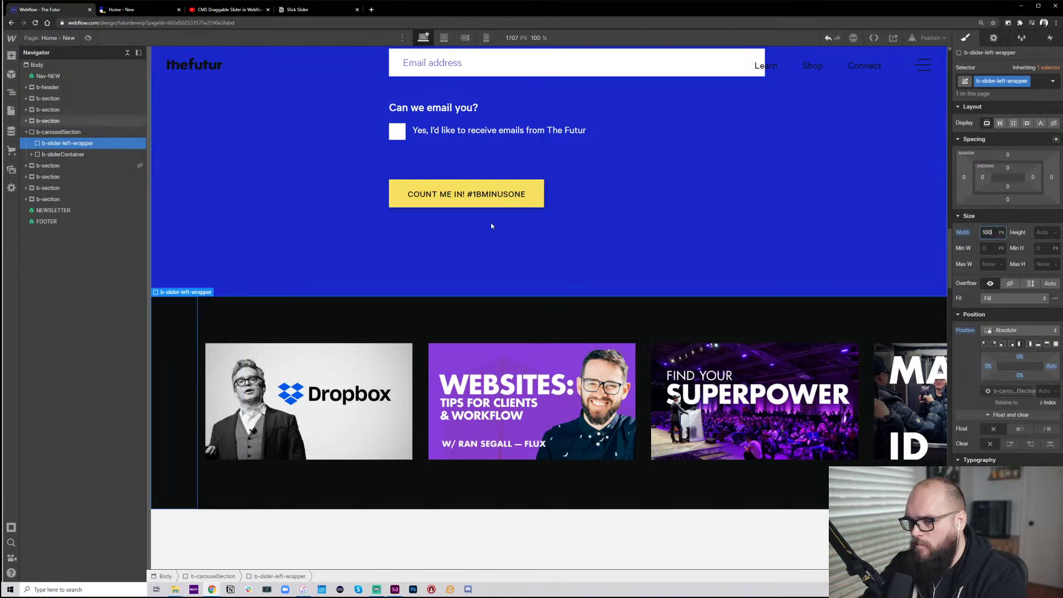
Set the left and right padding of b-carouselSection to 10vw each
click(78, 133)
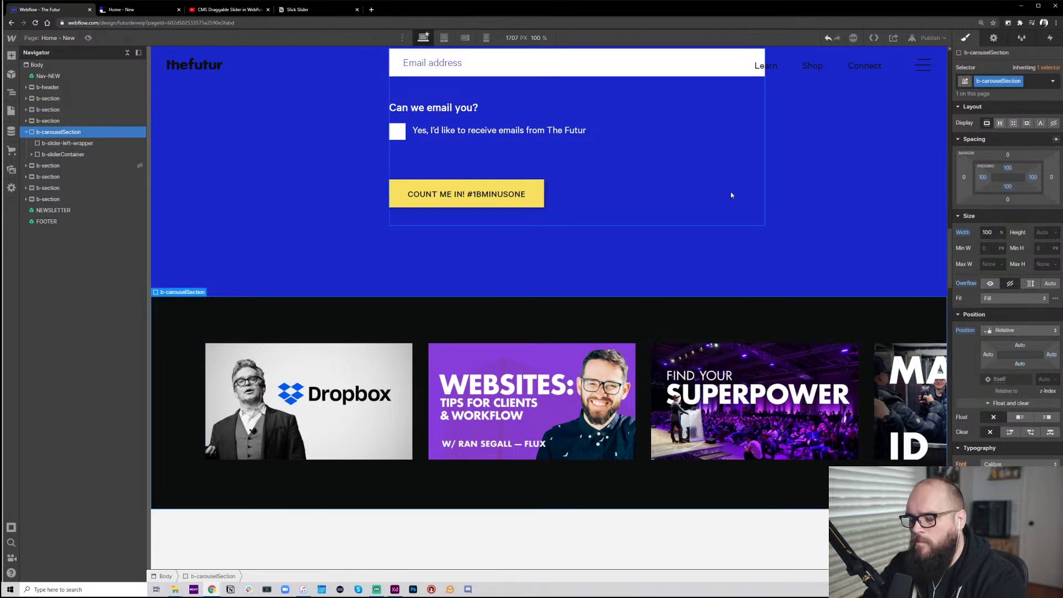
click(982, 177)
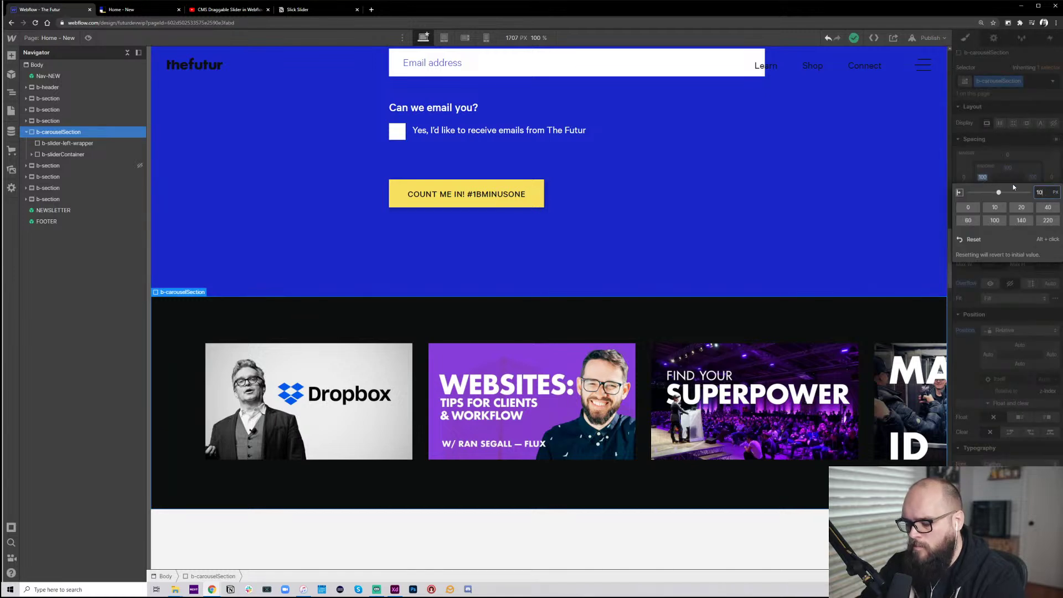
text(10vw)
key(Return)
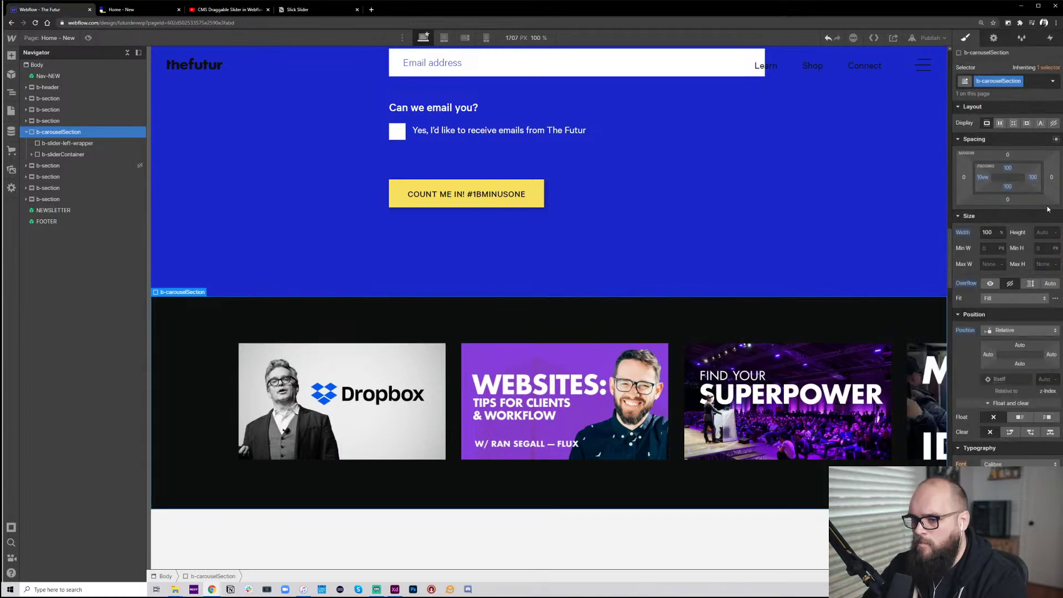
click(1034, 177)
text(10)
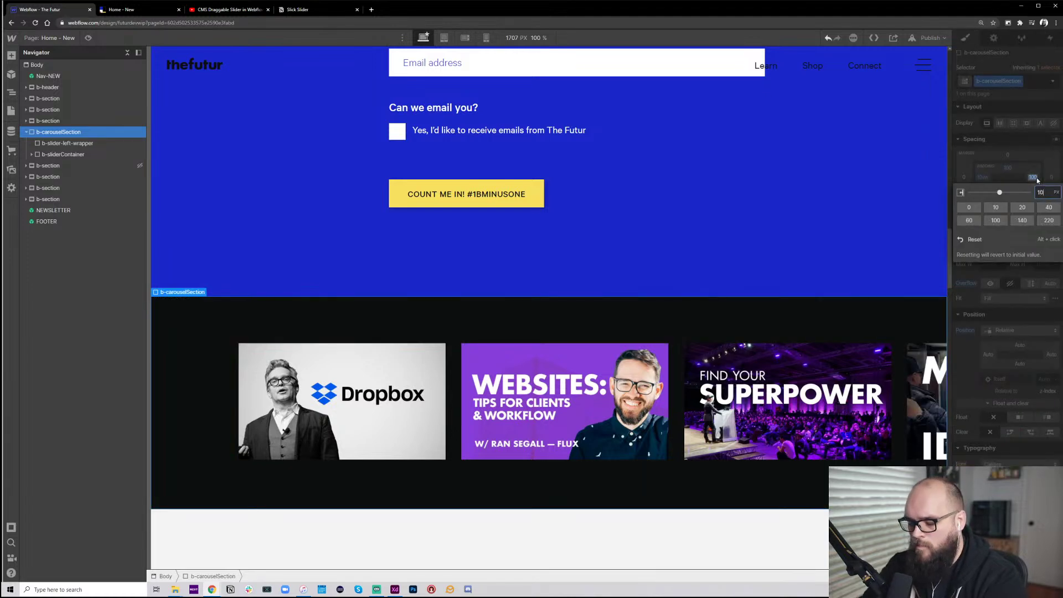
text(vw)
key(Return)
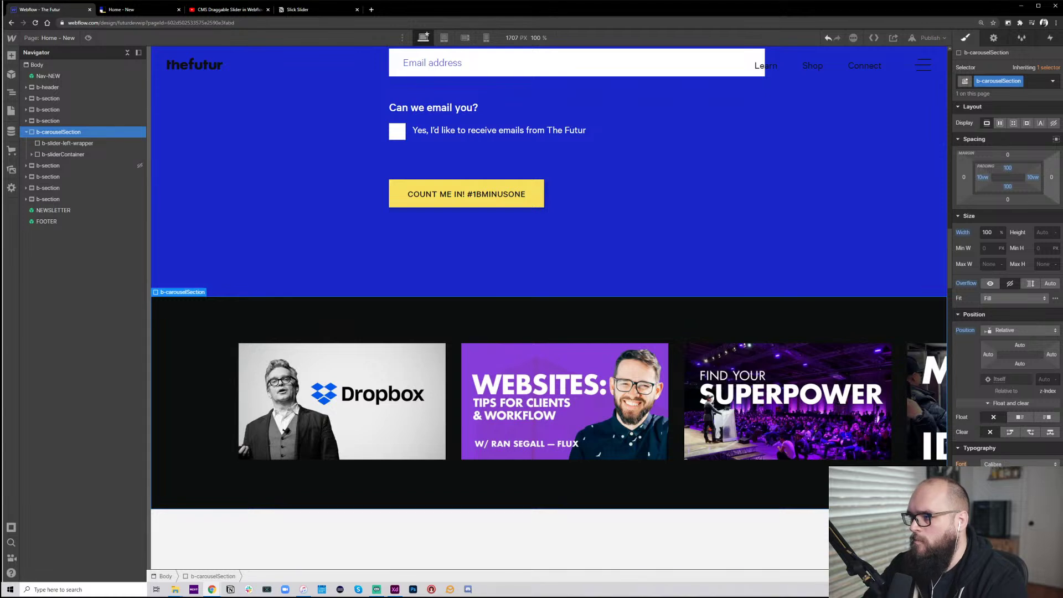
Set the left padding of b-carouselSection to 8vw
click(48, 157)
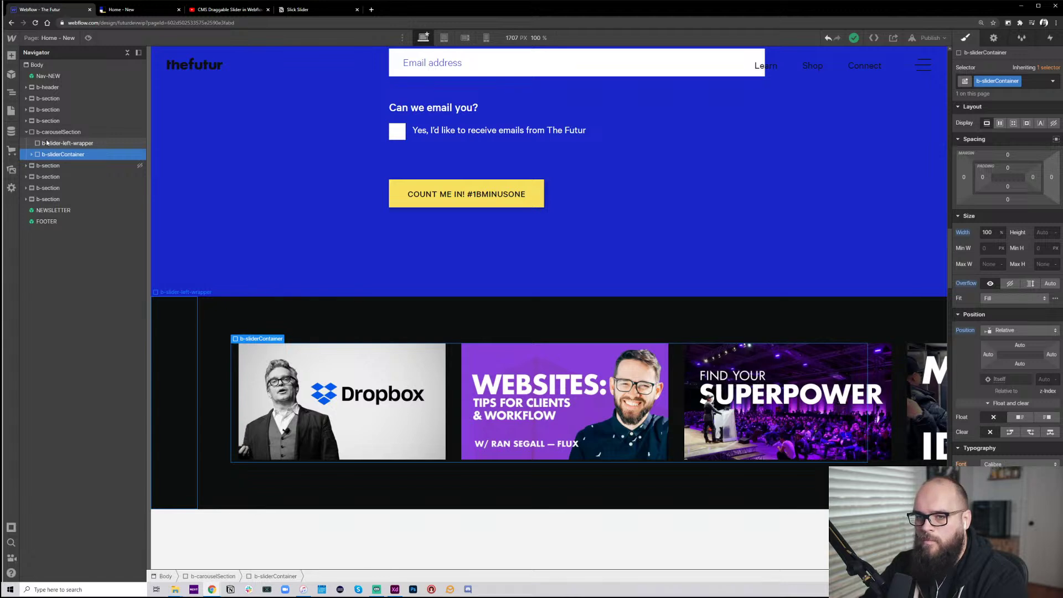
click(52, 132)
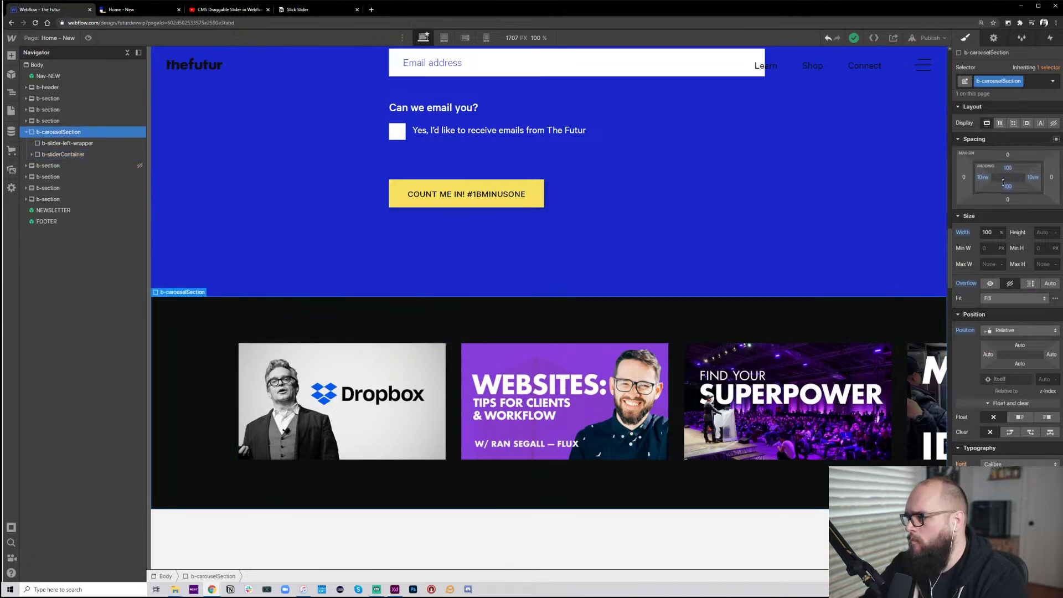
click(984, 178)
text(9)
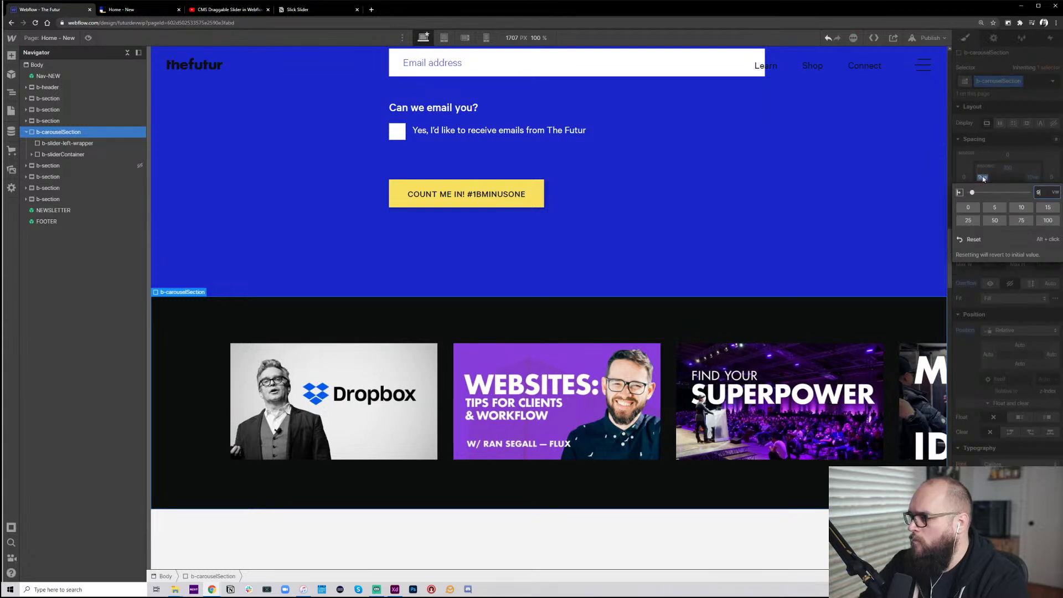
key(BackSpace)
text(8)
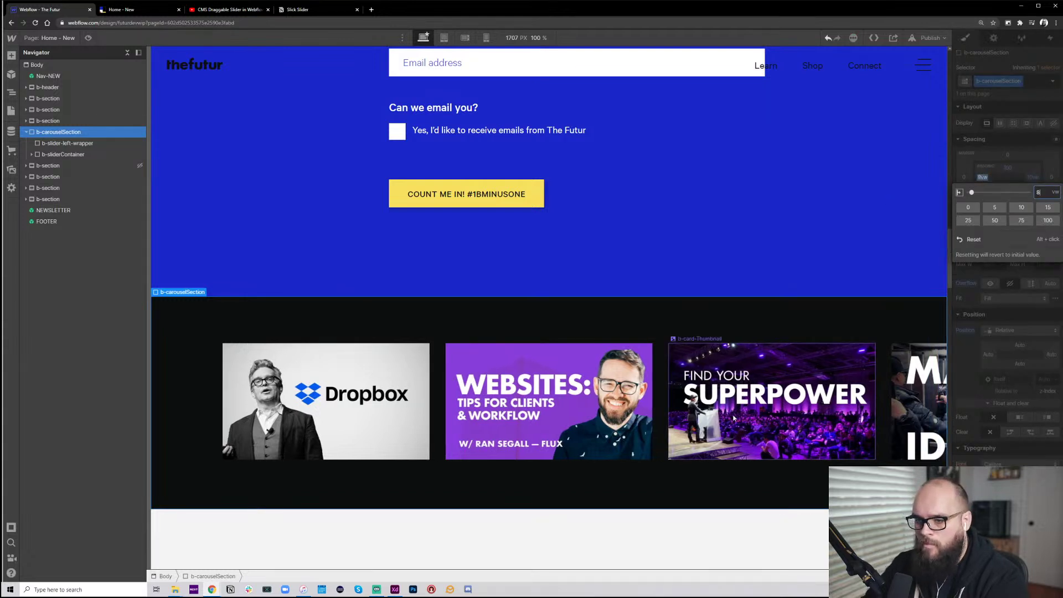
Set the width of b-slider-left-wrapper to 8vw
click(190, 404)
click(990, 232)
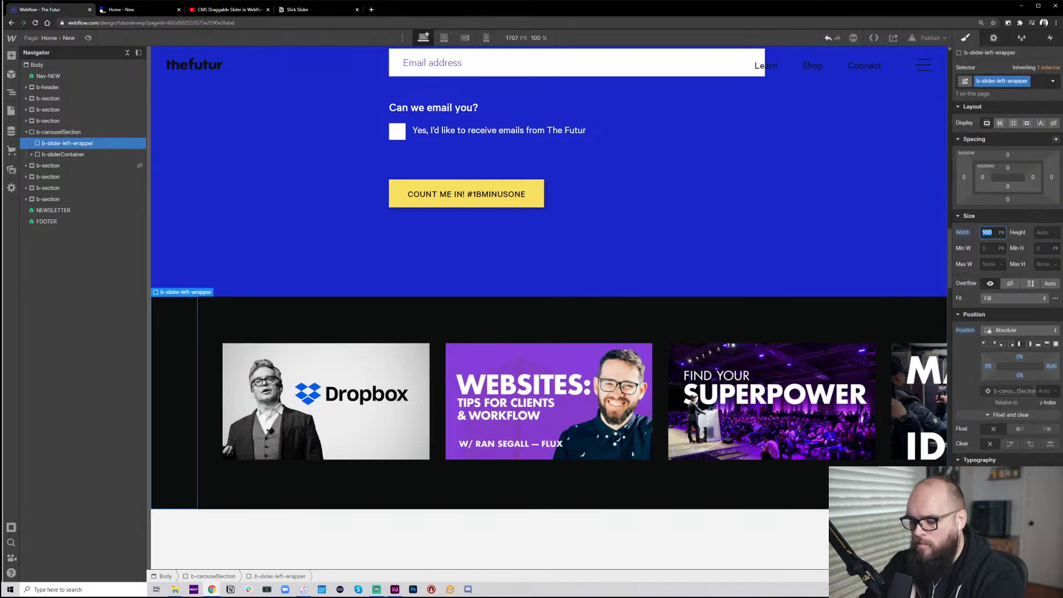
text(8vw)
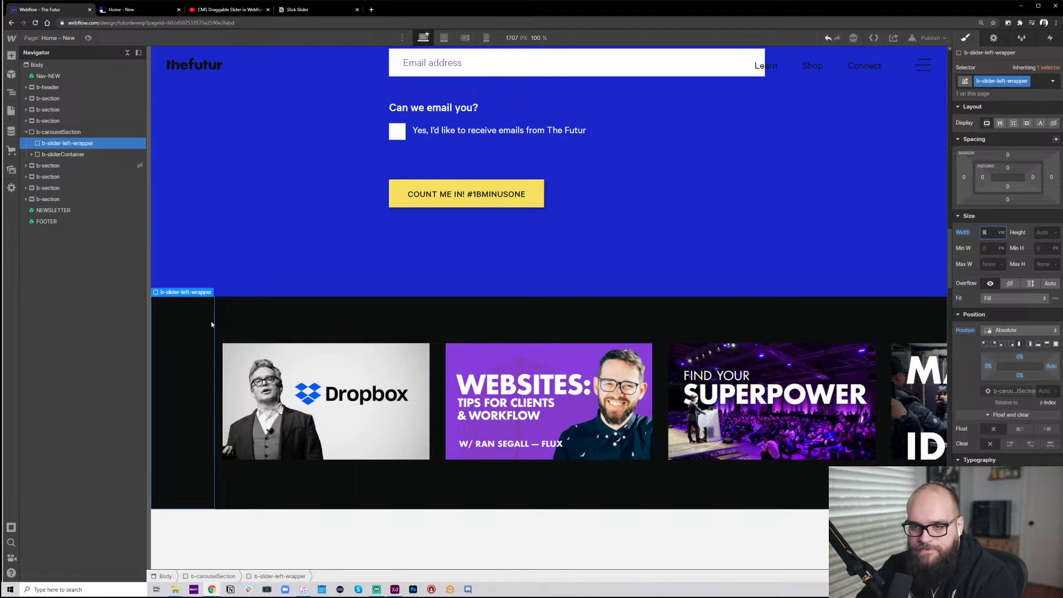
scroll(1045, 417, down, 5)
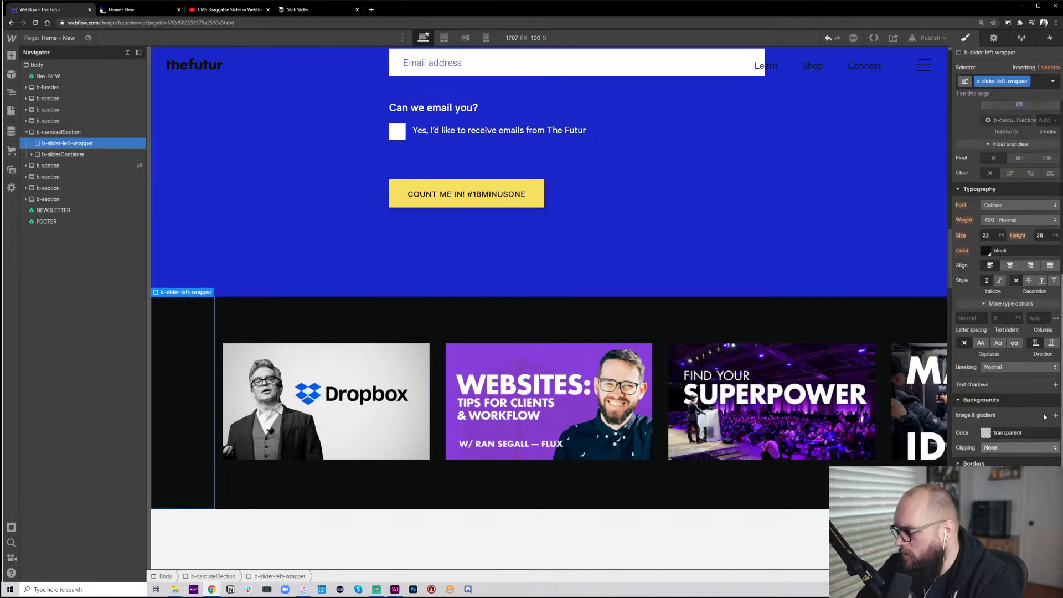
click(1056, 415)
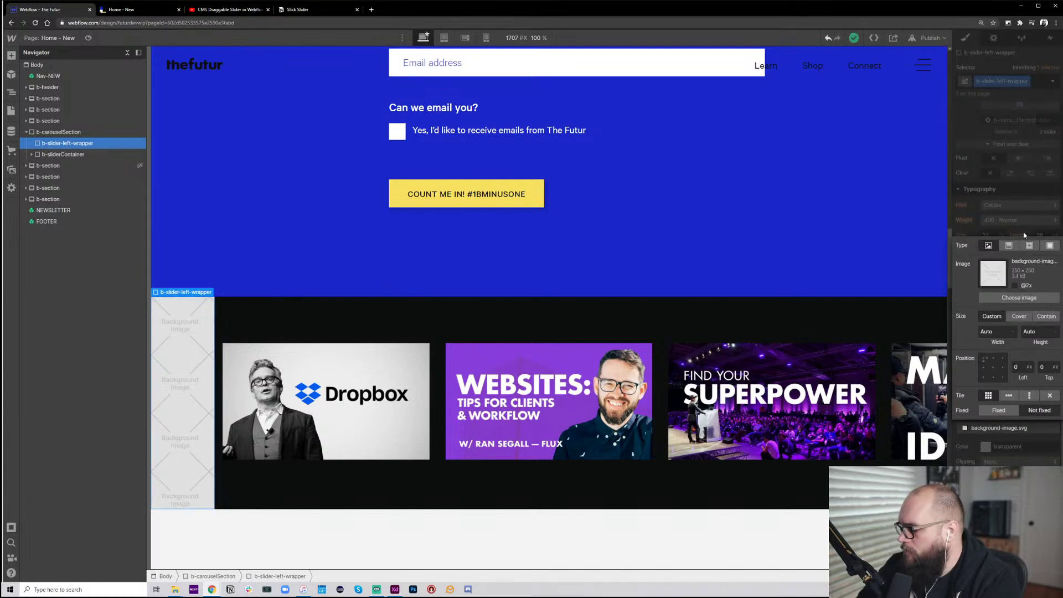
click(1009, 246)
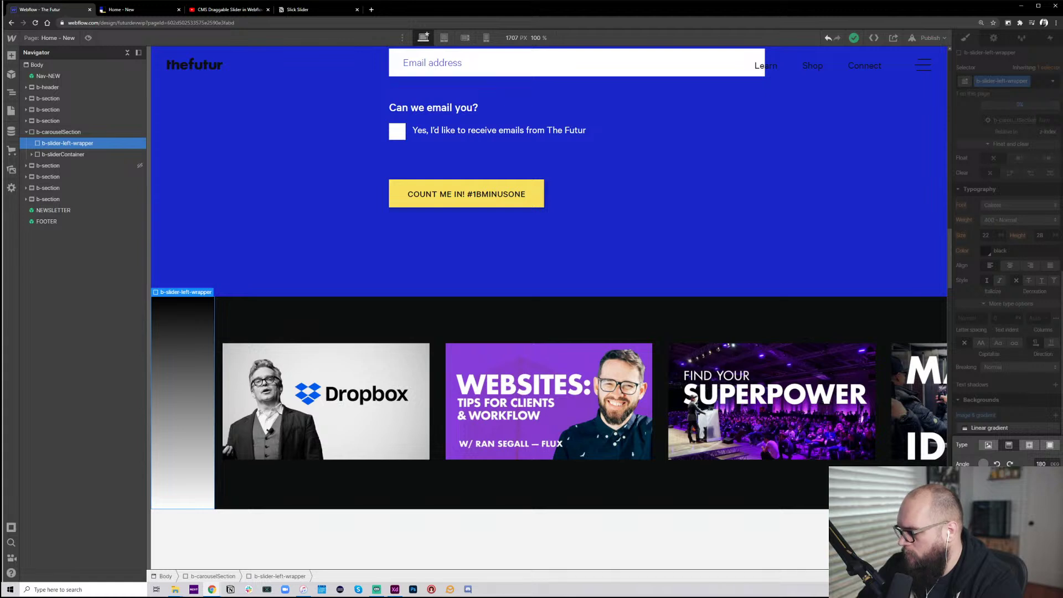
click(990, 507)
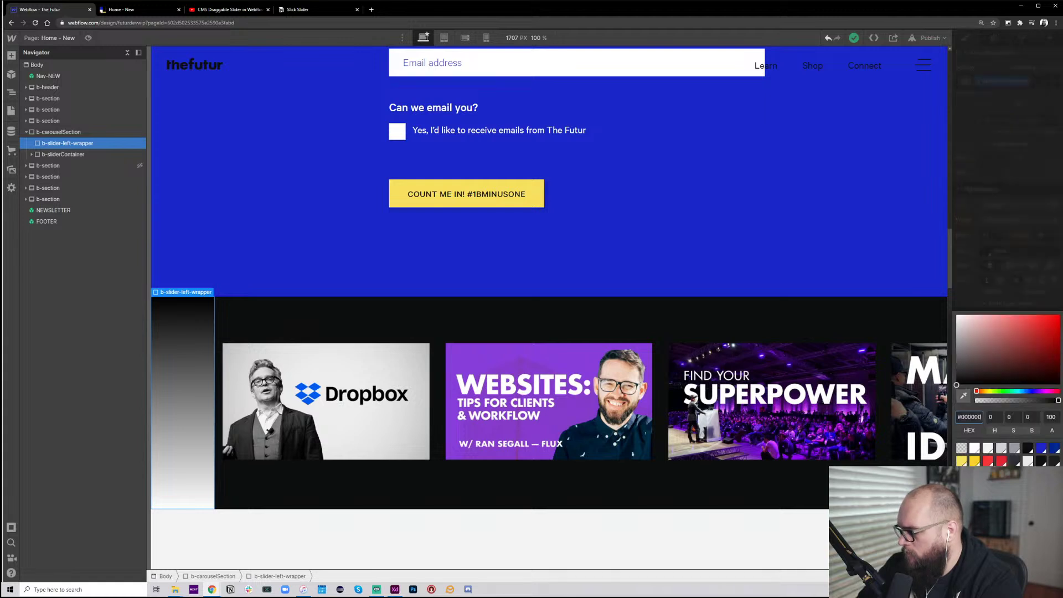
click(1029, 448)
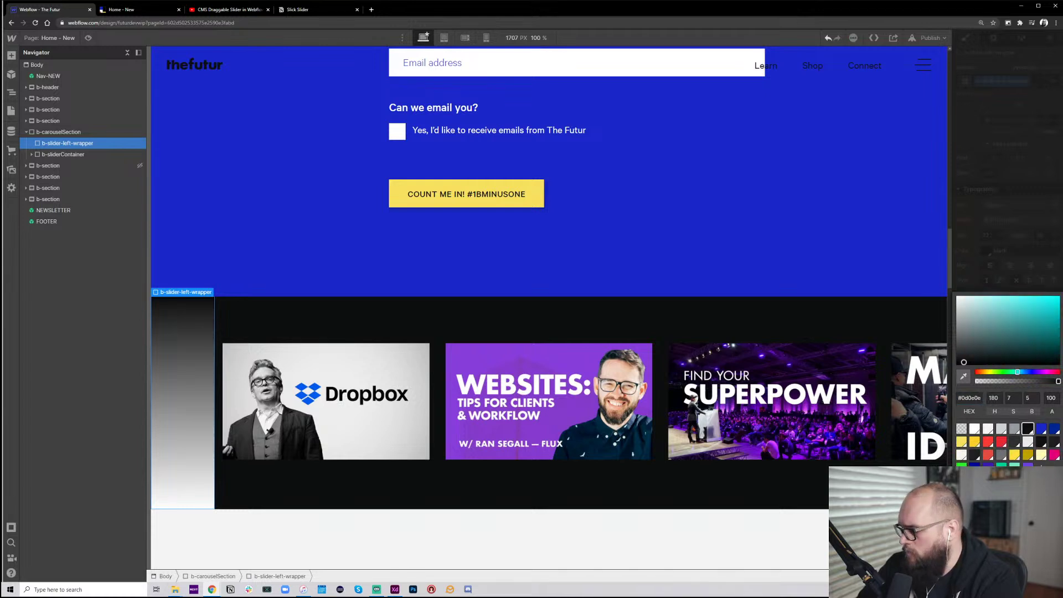
key(Escape)
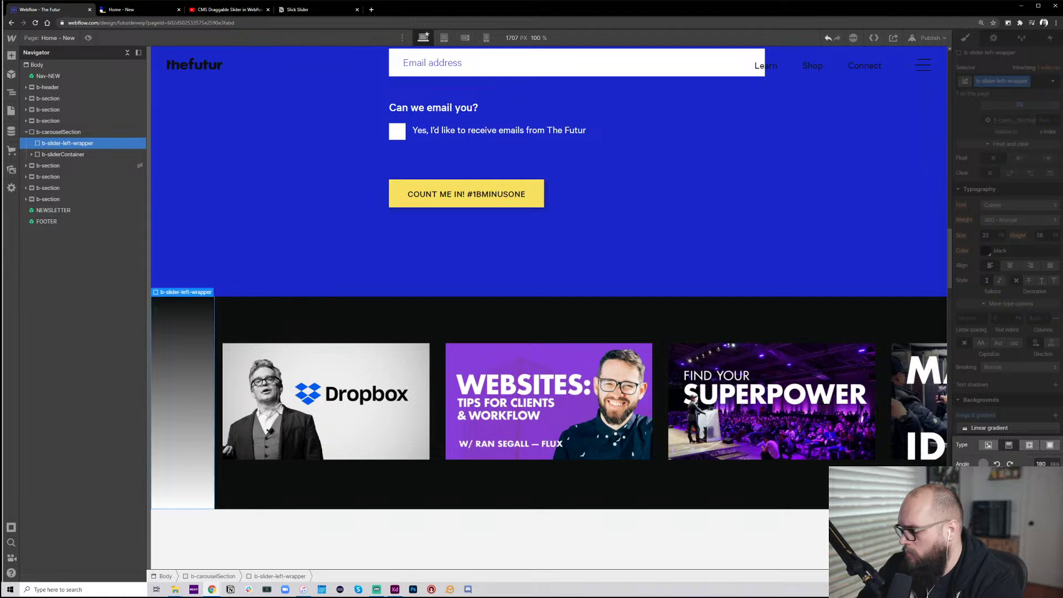
click(987, 504)
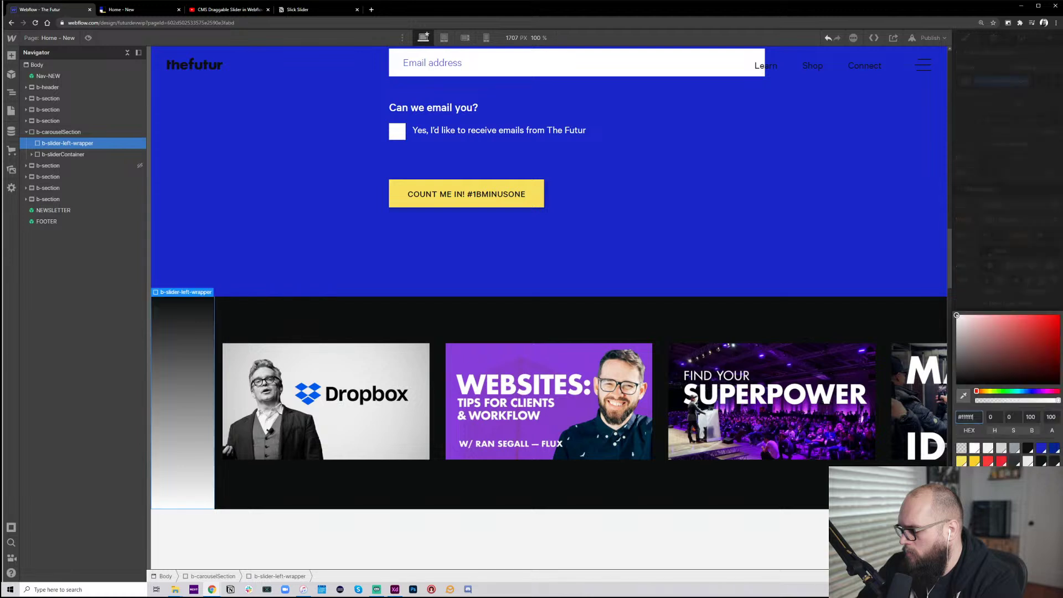
click(1030, 448)
click(985, 464)
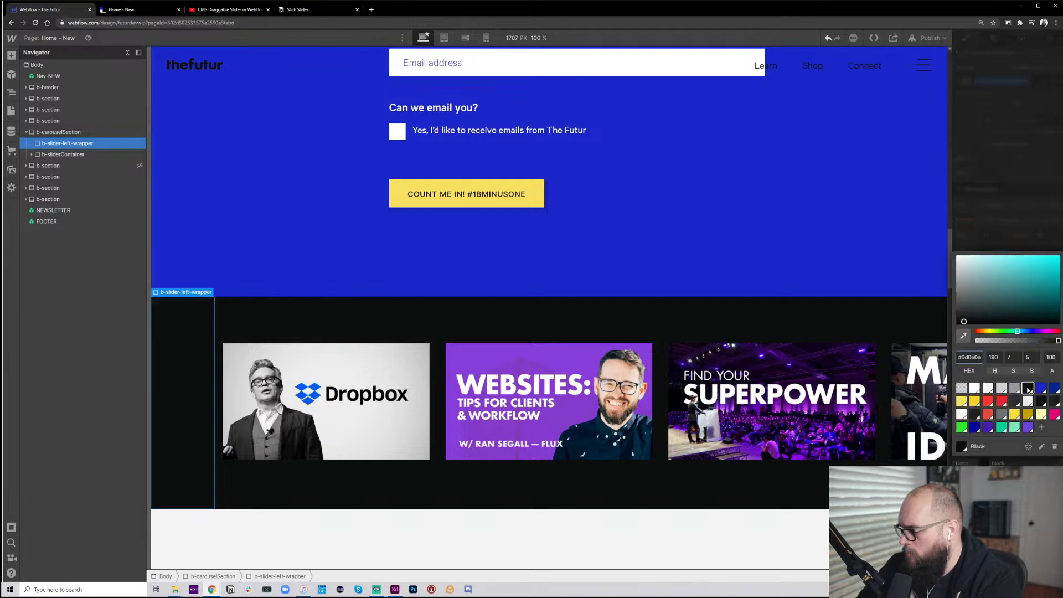
key(Escape)
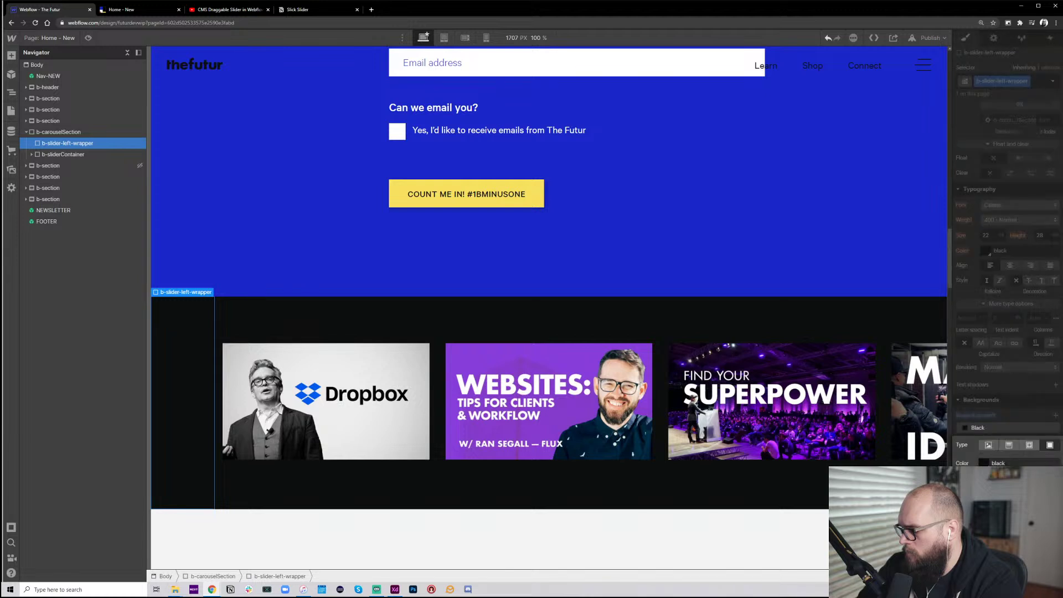
click(1025, 418)
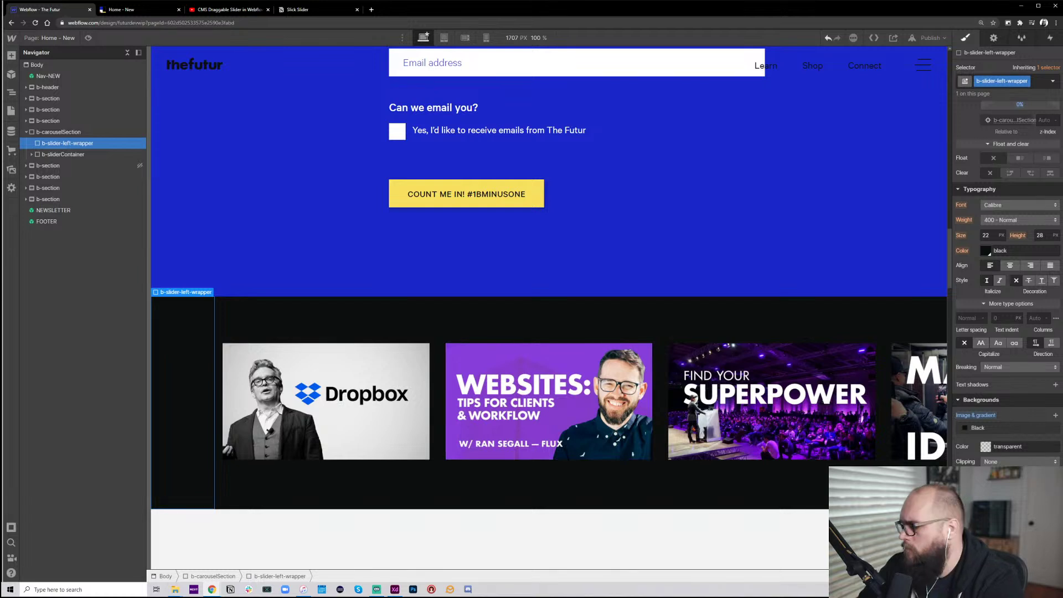
click(997, 428)
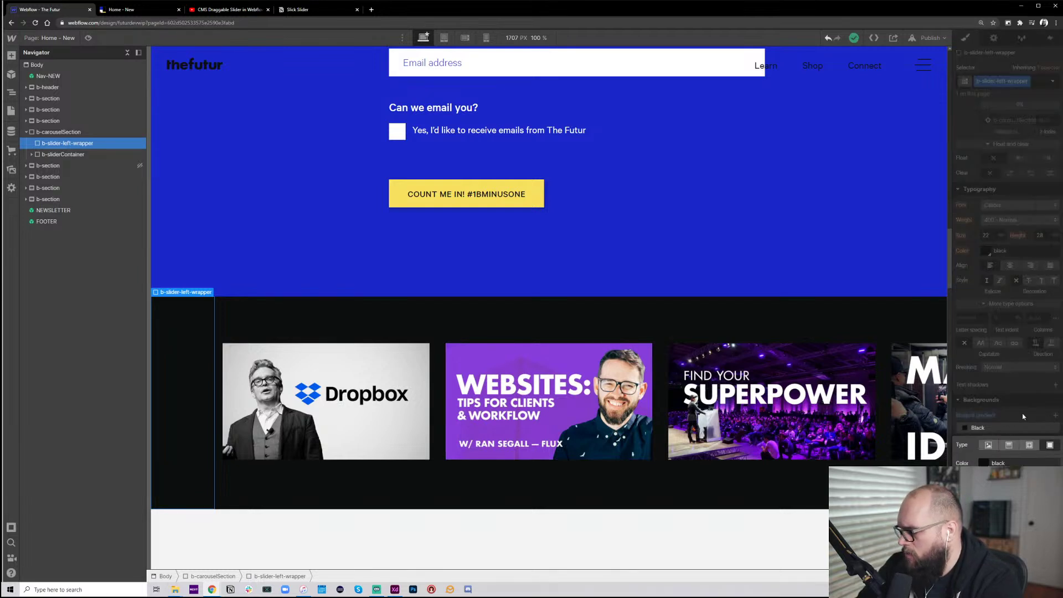
key(Delete)
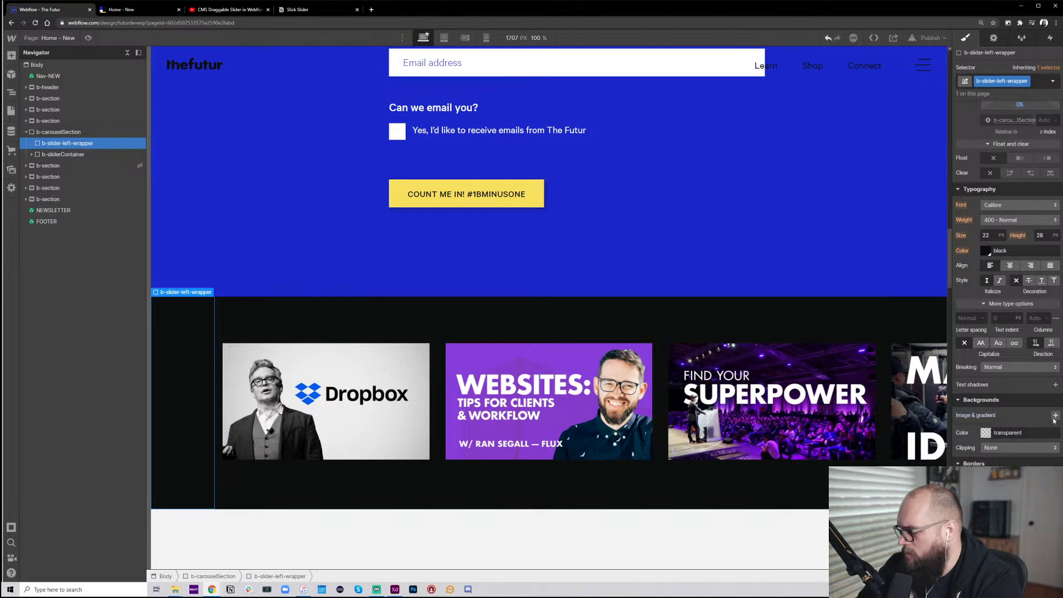
Add a linear gradient background to b-slider-left-wrapper and set its first stop to the Black swatch #0d0e0e
click(1056, 415)
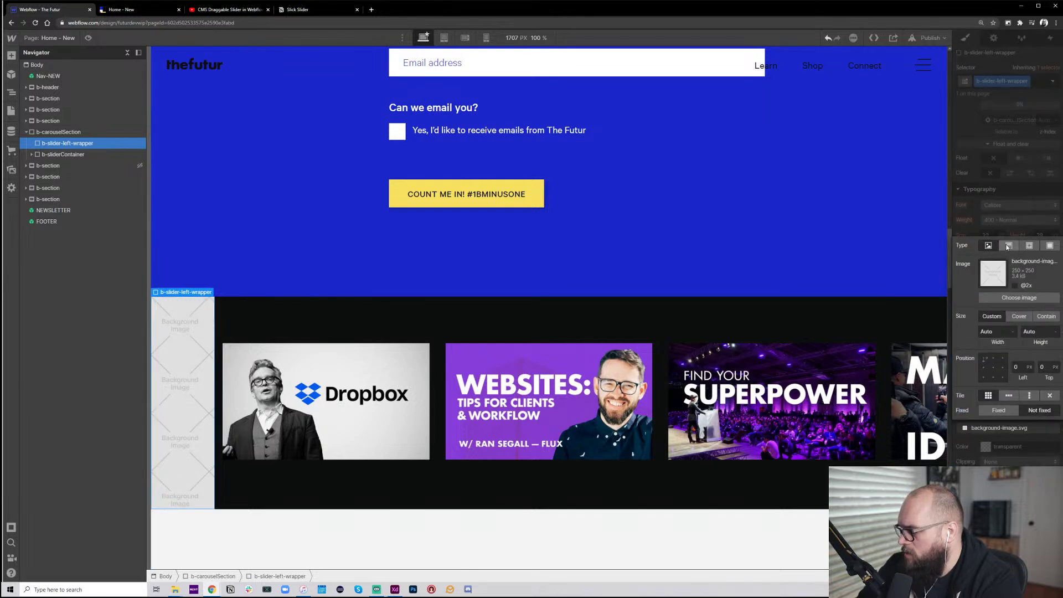
click(1009, 246)
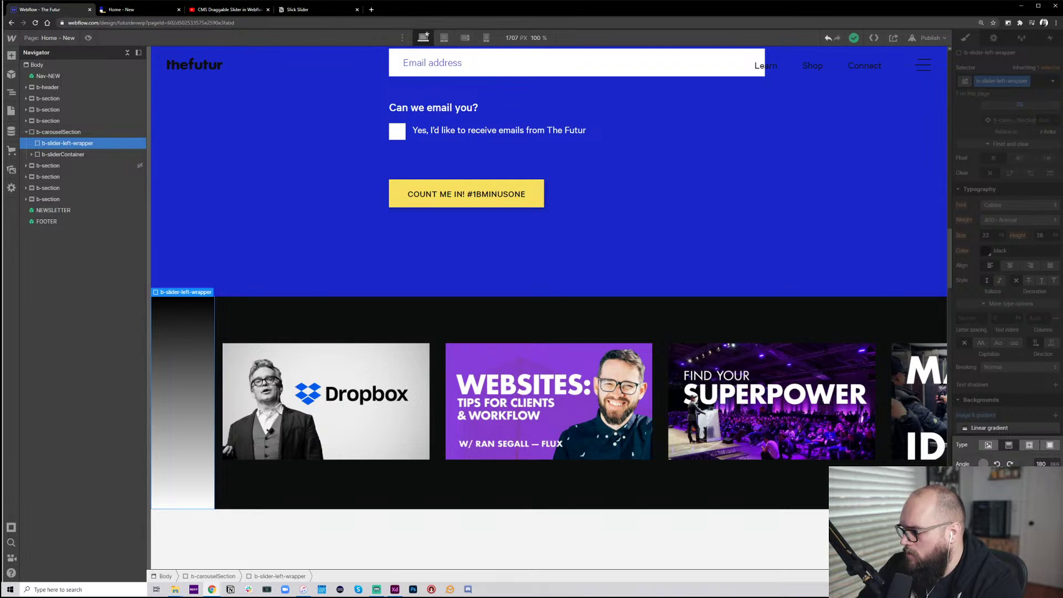
click(989, 512)
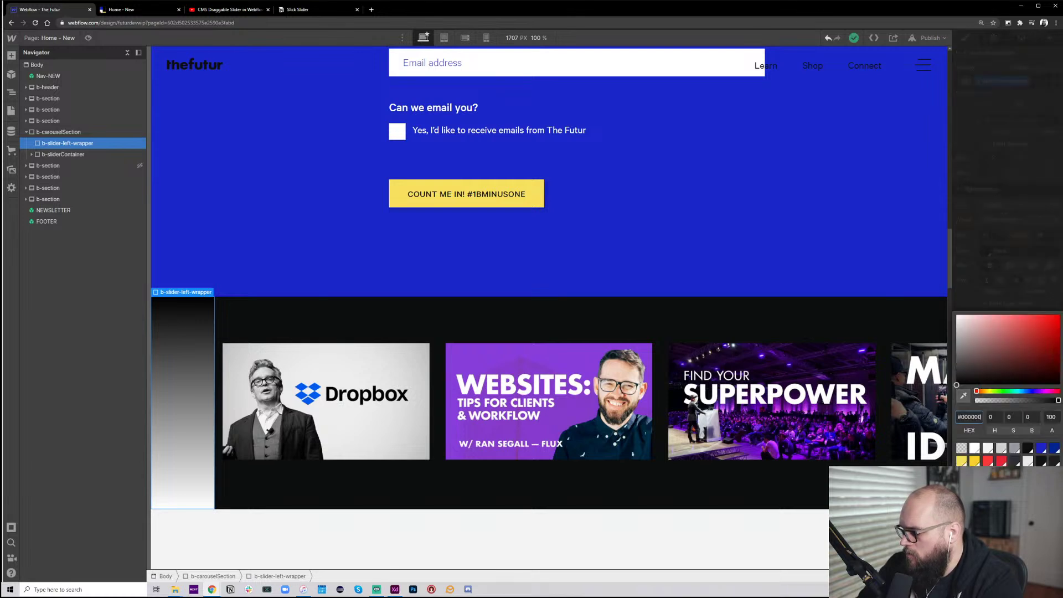
click(1029, 452)
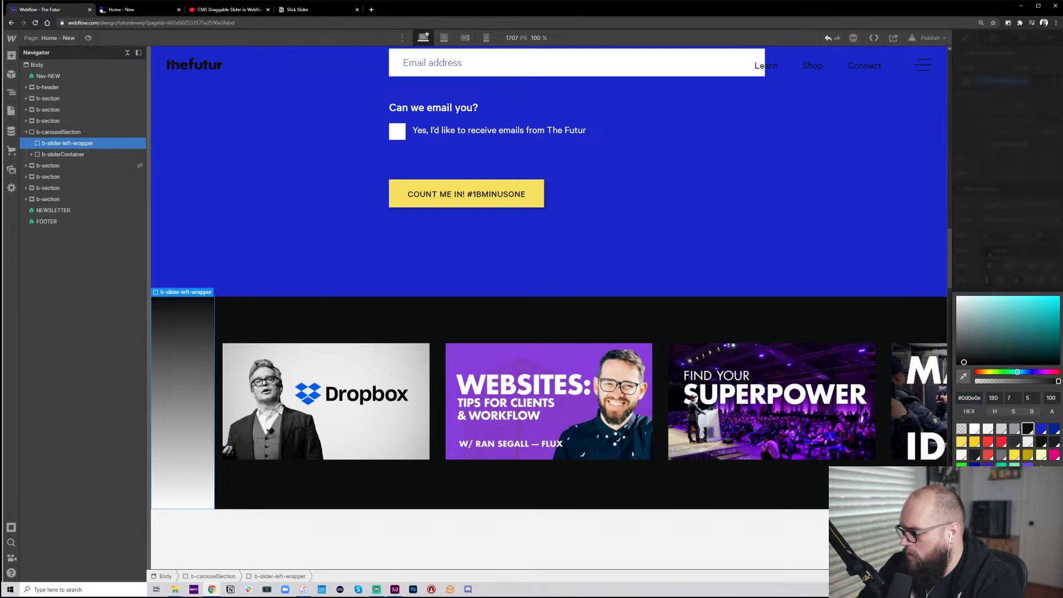
key(Escape)
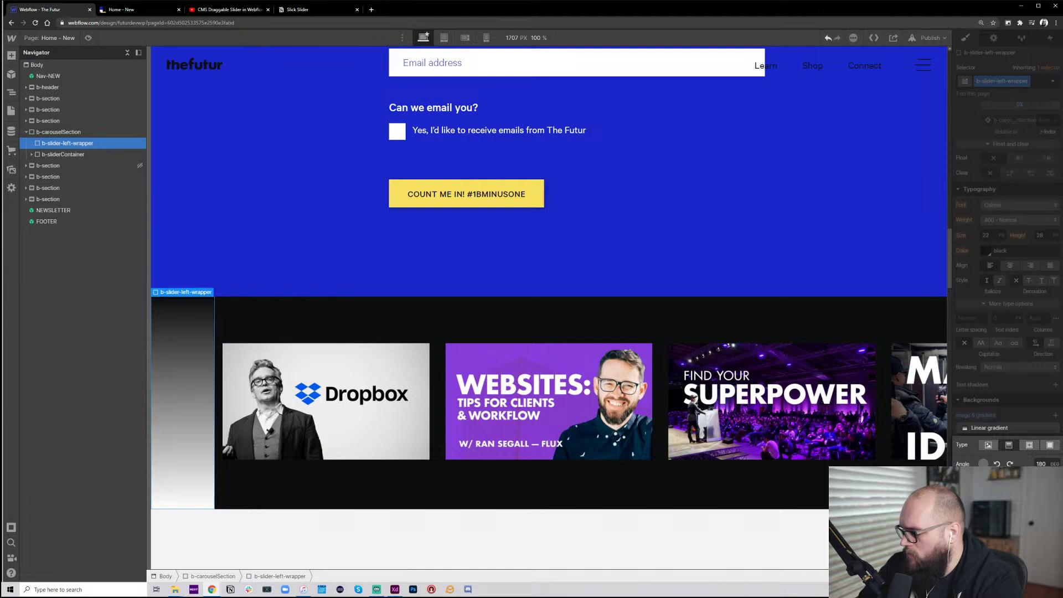
click(990, 427)
click(1030, 450)
key(Escape)
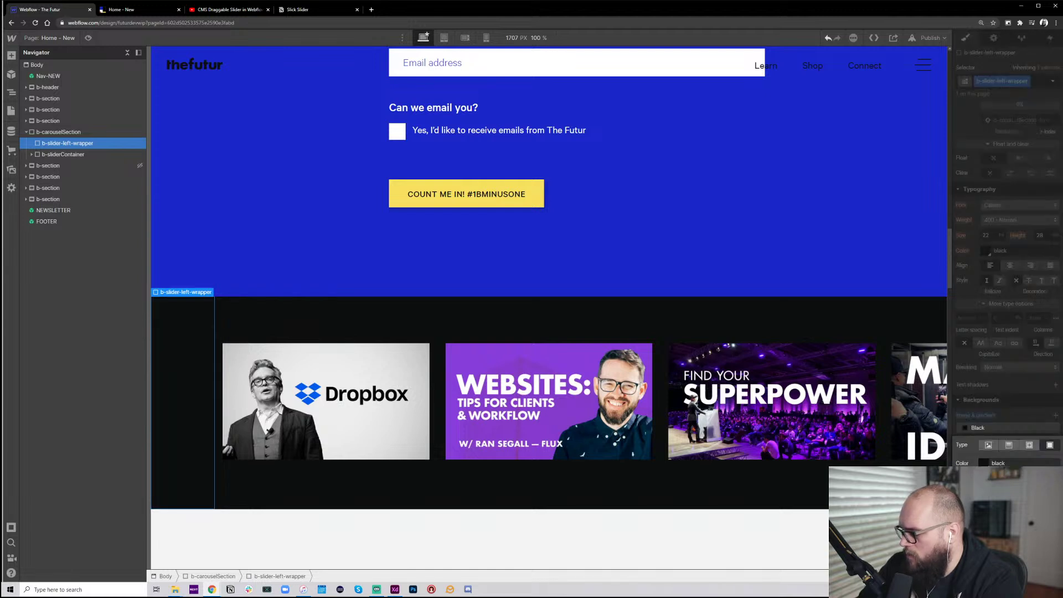
click(1048, 459)
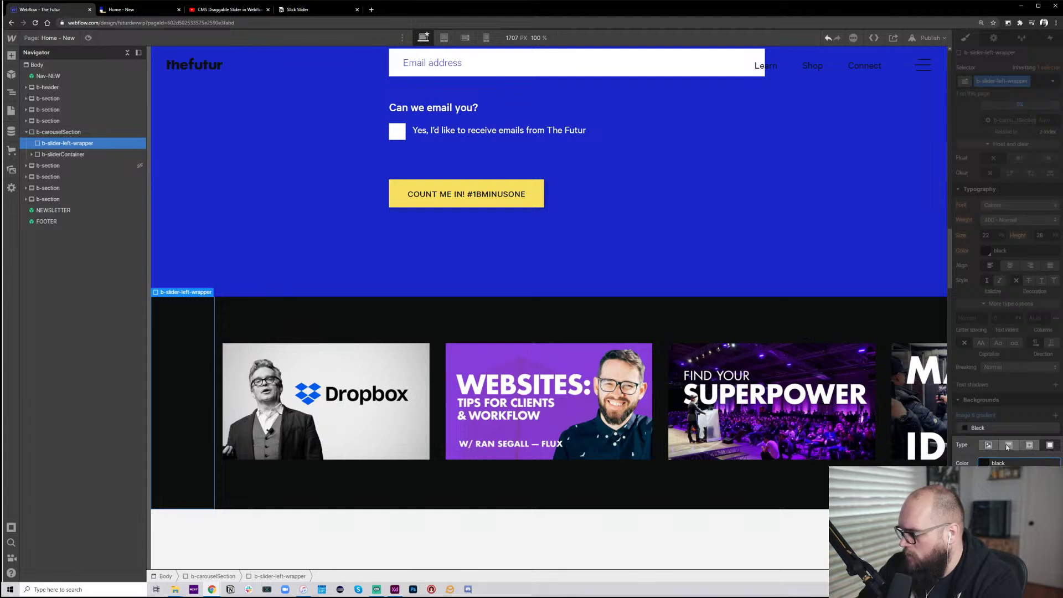
click(1009, 445)
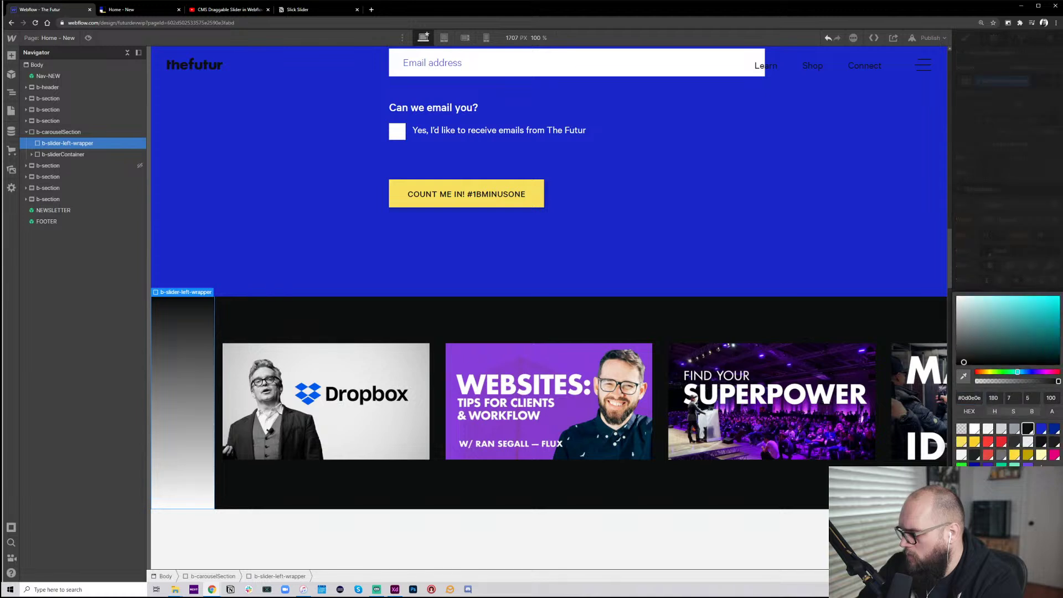
Set the fading stop of the wrapper's linear gradient to black #0d0e0e with an alpha of 0
key(Escape)
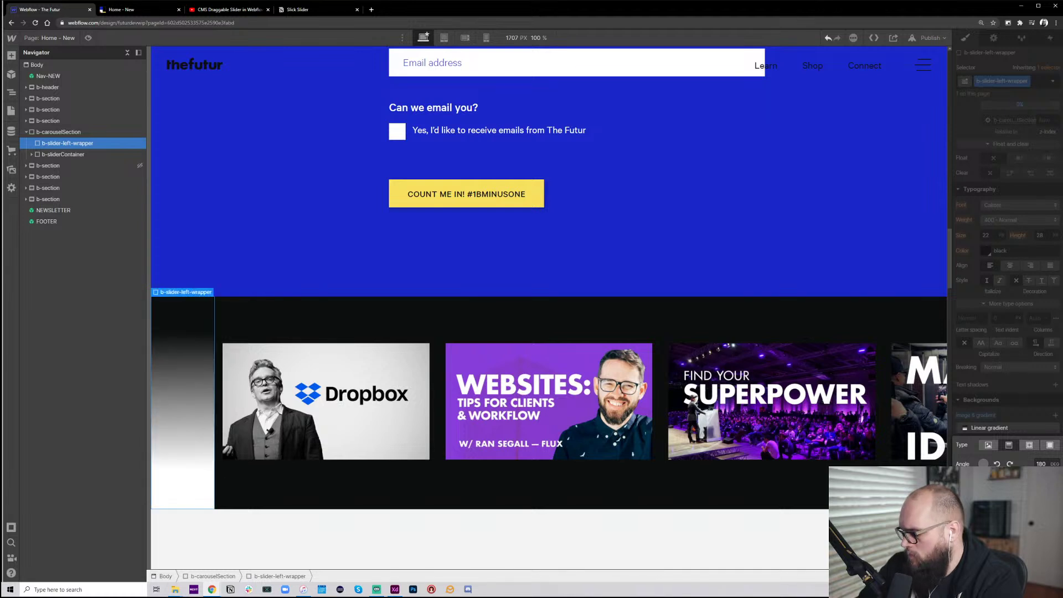
click(990, 515)
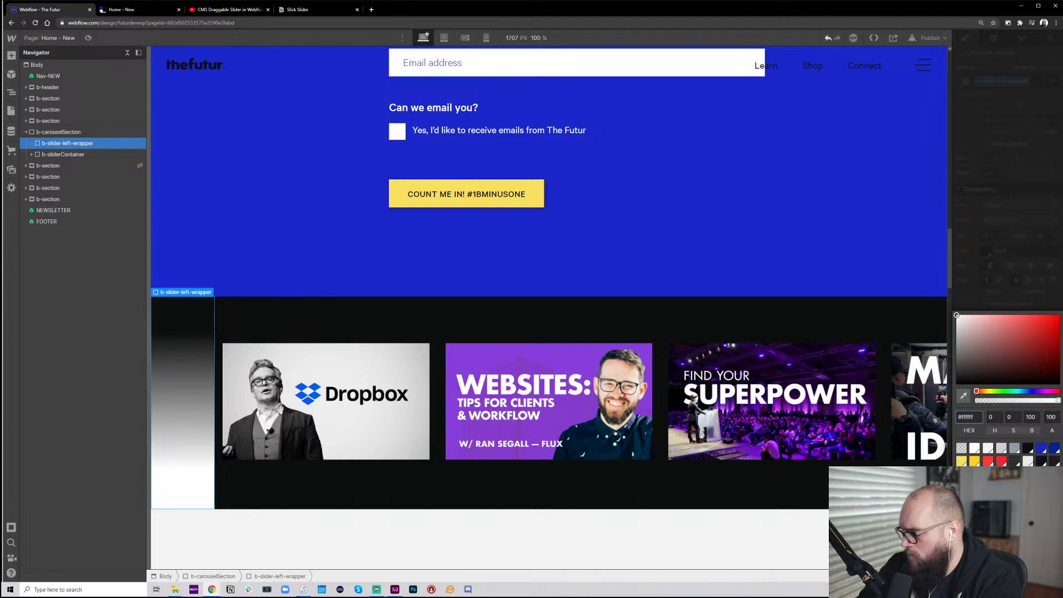
key(Escape)
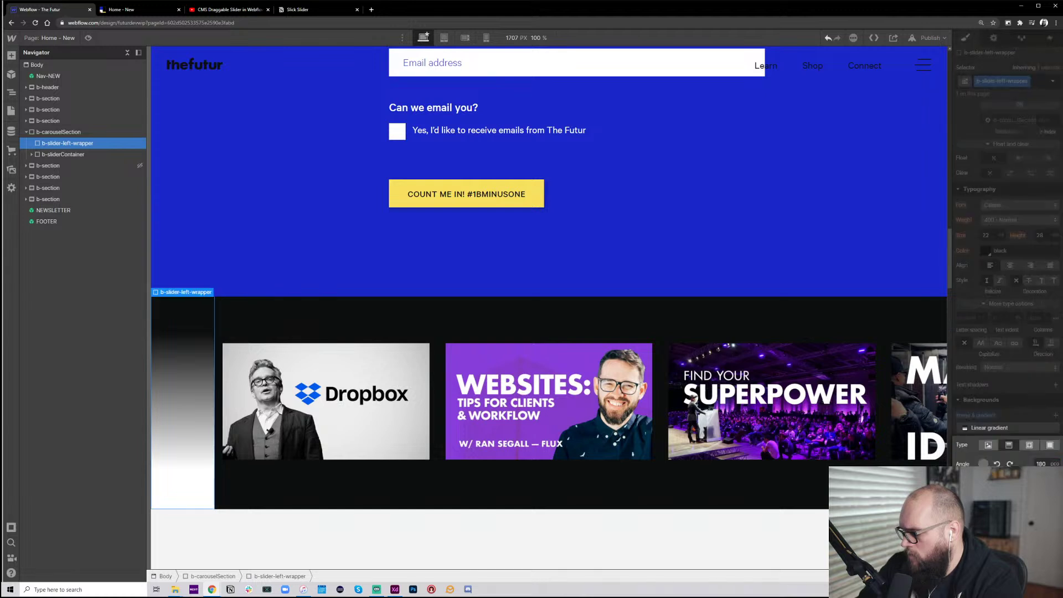
click(989, 516)
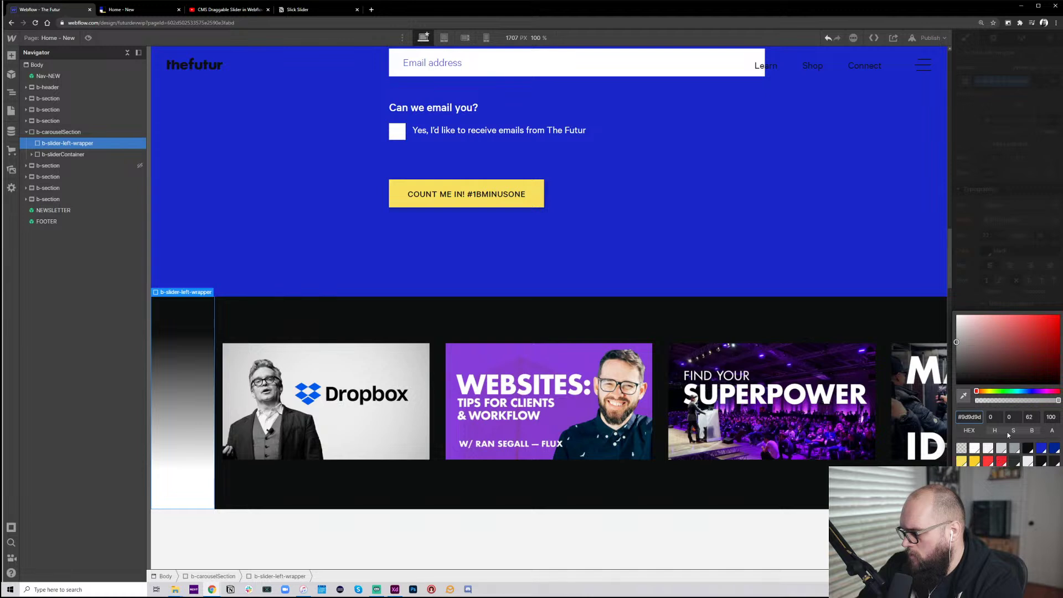
click(1028, 448)
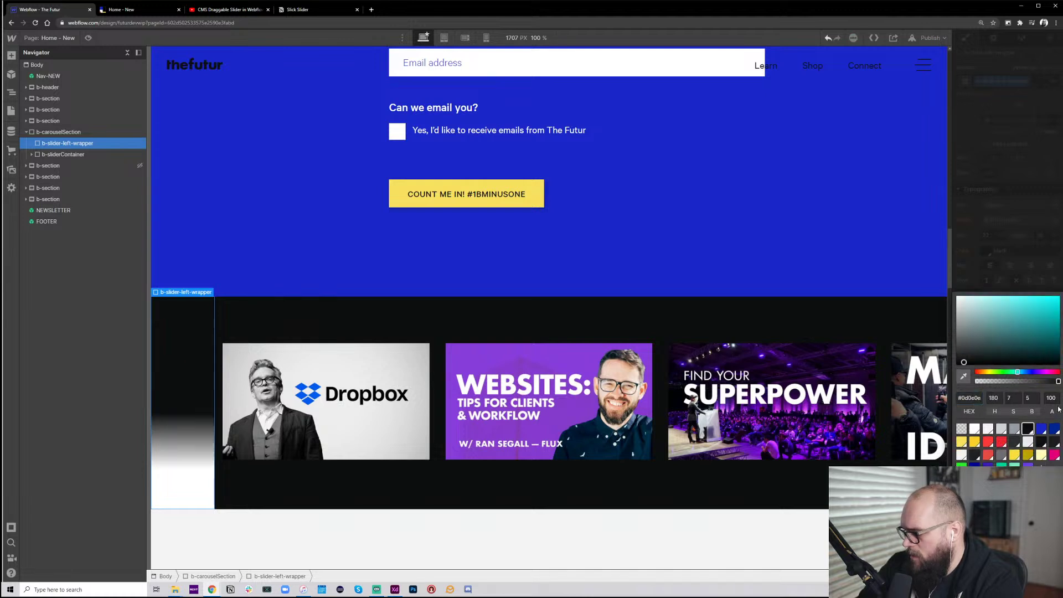
drag(1059, 400, 977, 400)
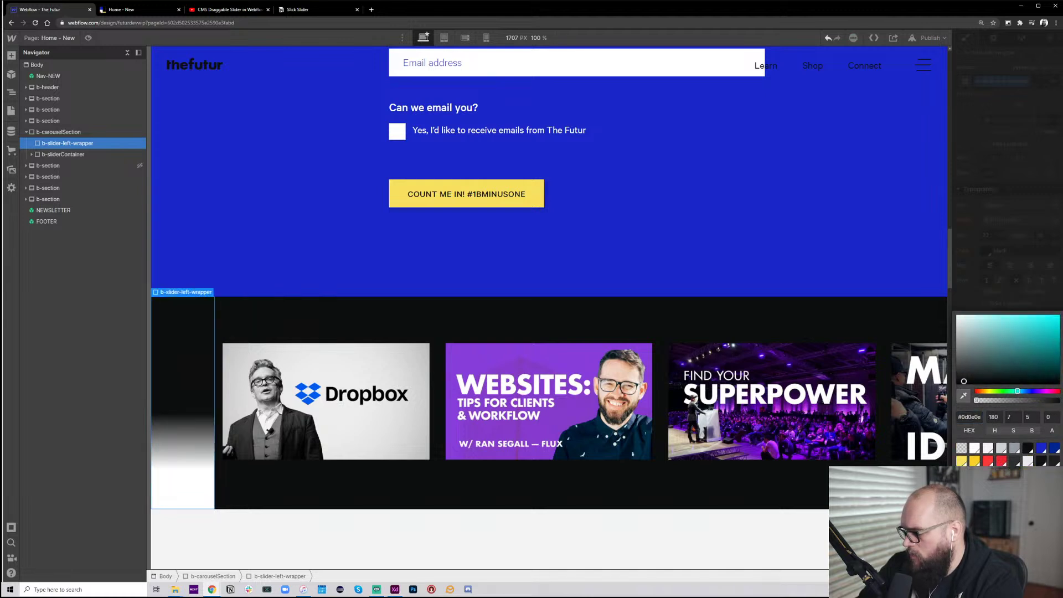
key(Escape)
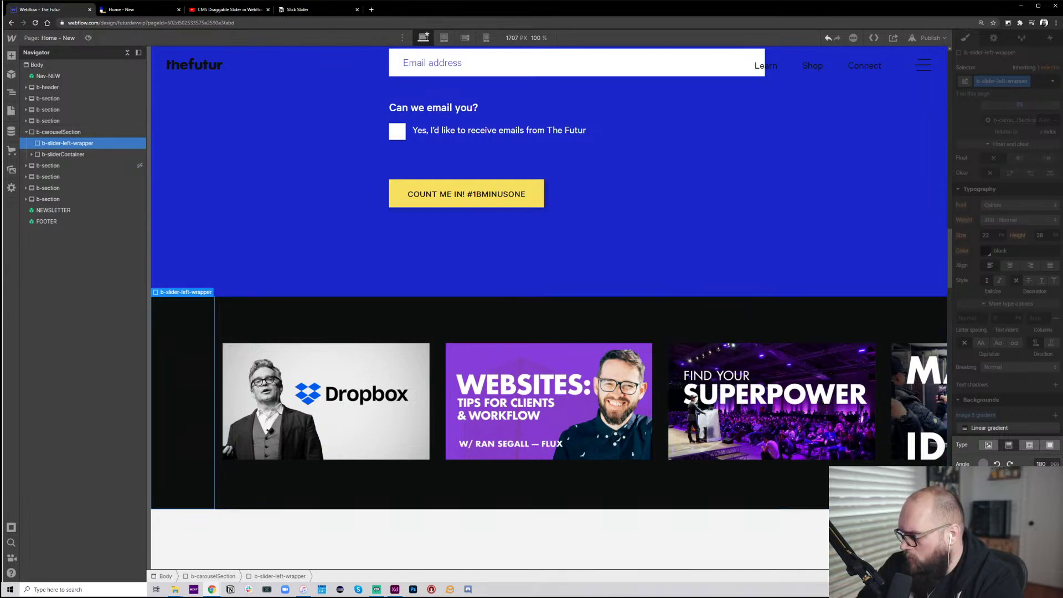
Set the gradient angle of b-slider-left-wrapper to 90 degrees and preview the page
click(1041, 464)
text(90)
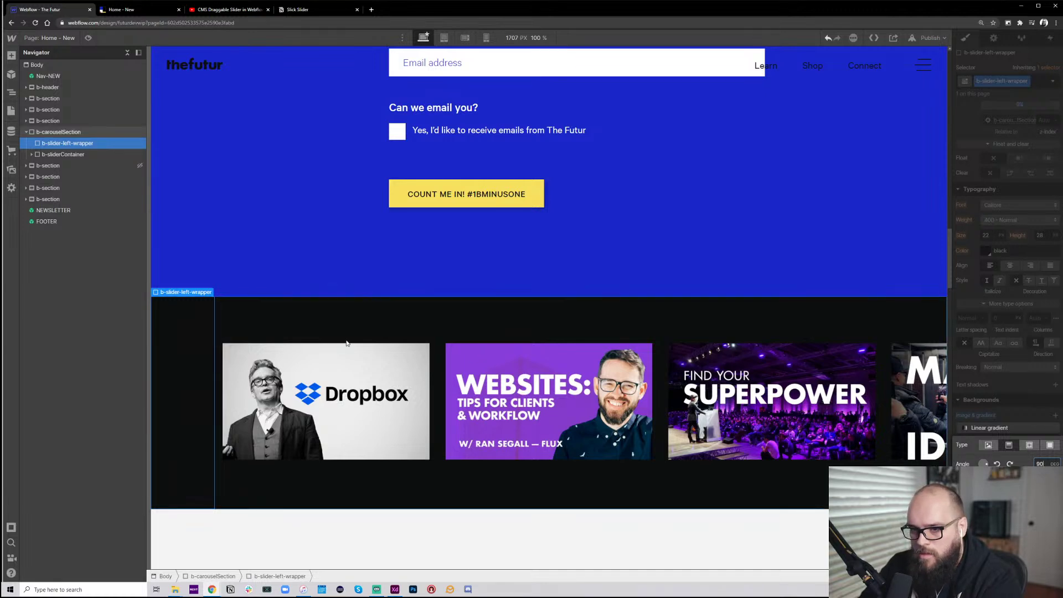
click(87, 37)
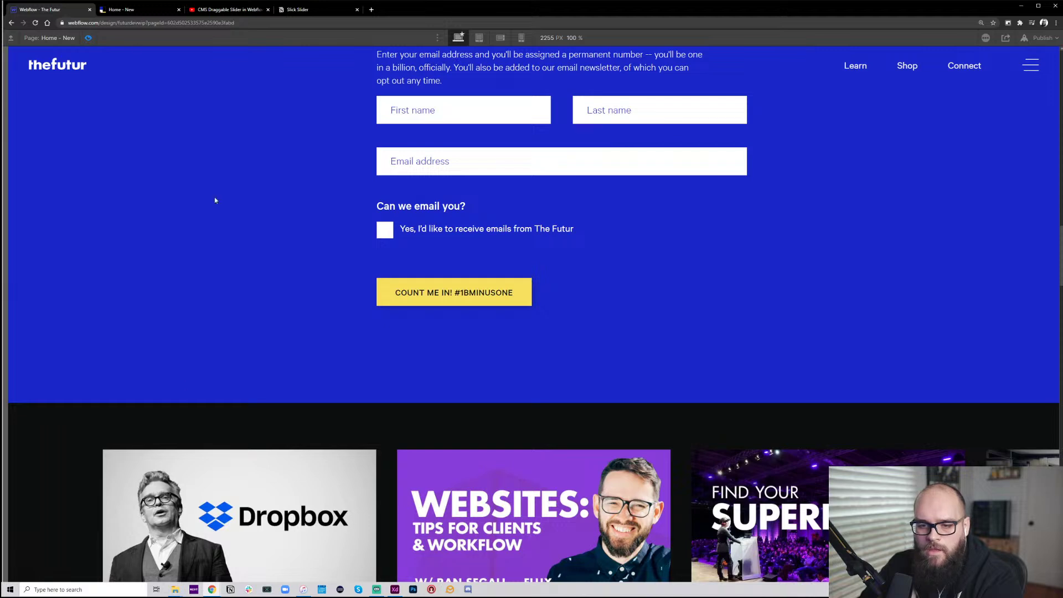
Leave the preview and temporarily set the faded stop of b-slider-left-wrapper's linear gradient to the yellow swatch #fbde3f
key(ctrl+shift+p)
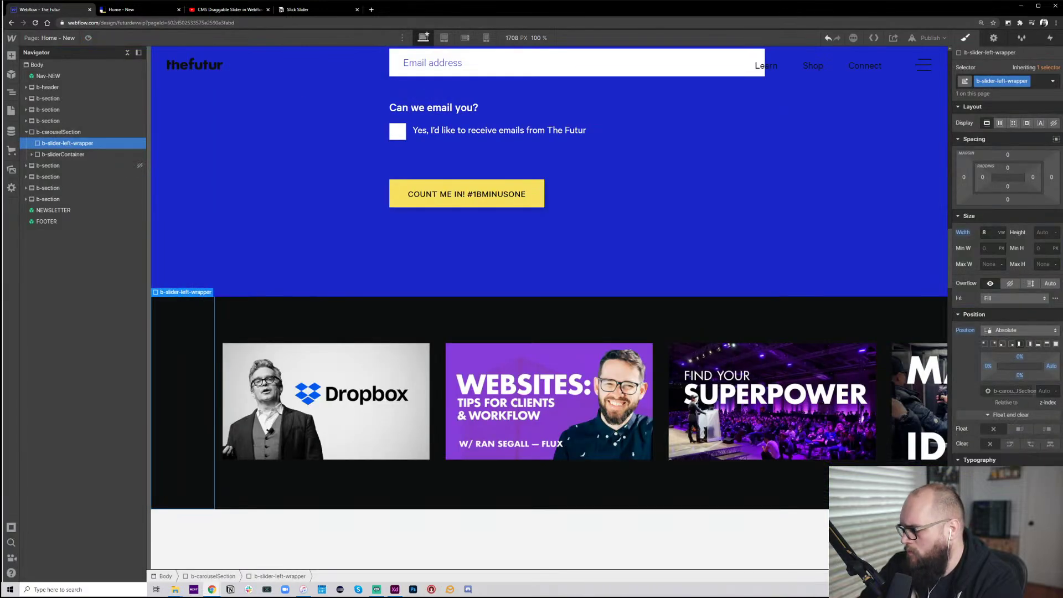
scroll(1005, 277, down, 5)
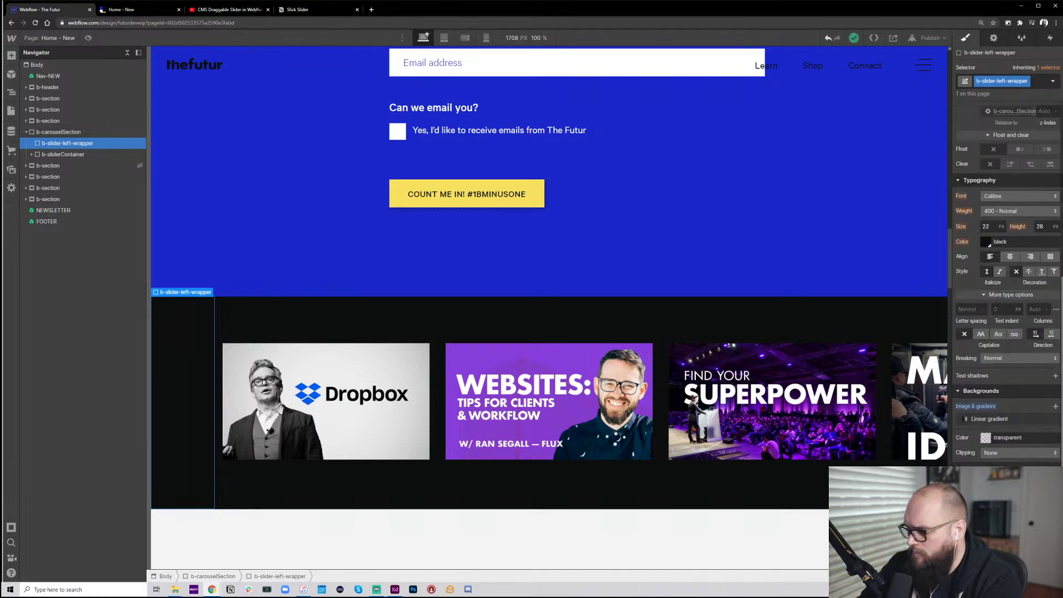
click(1005, 420)
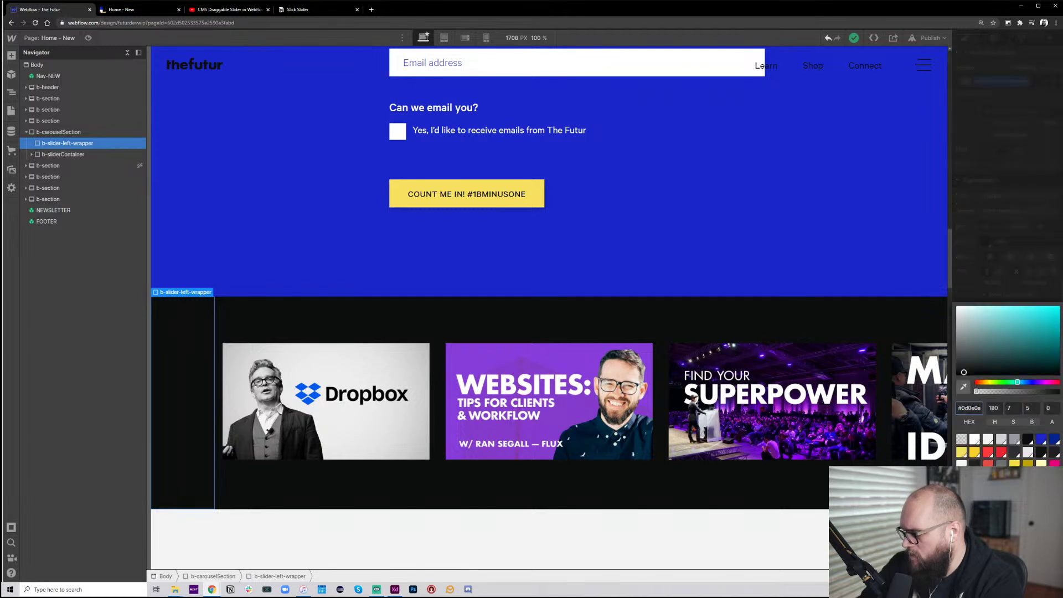
click(1015, 465)
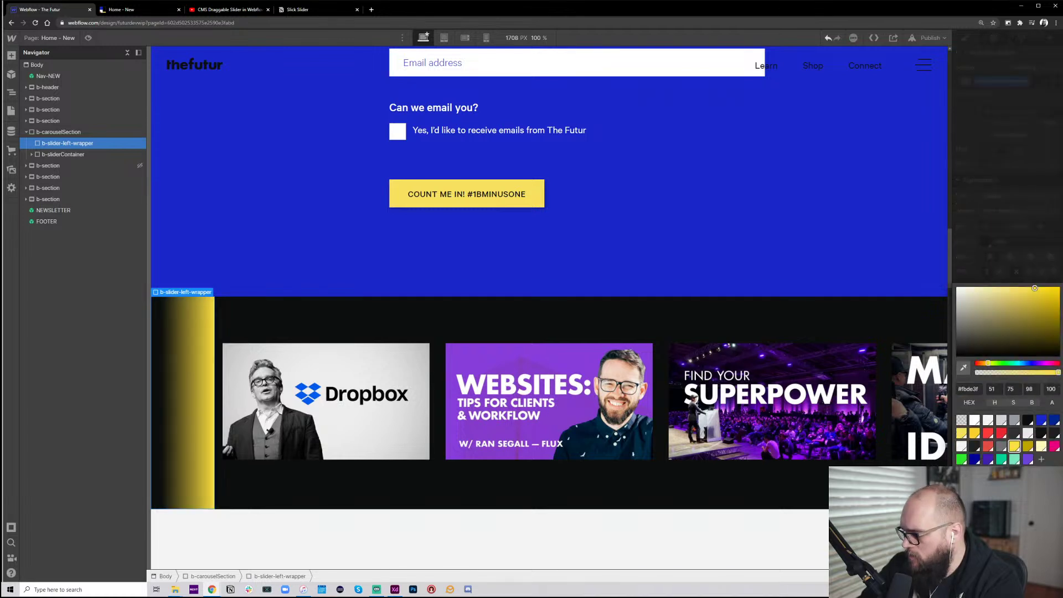
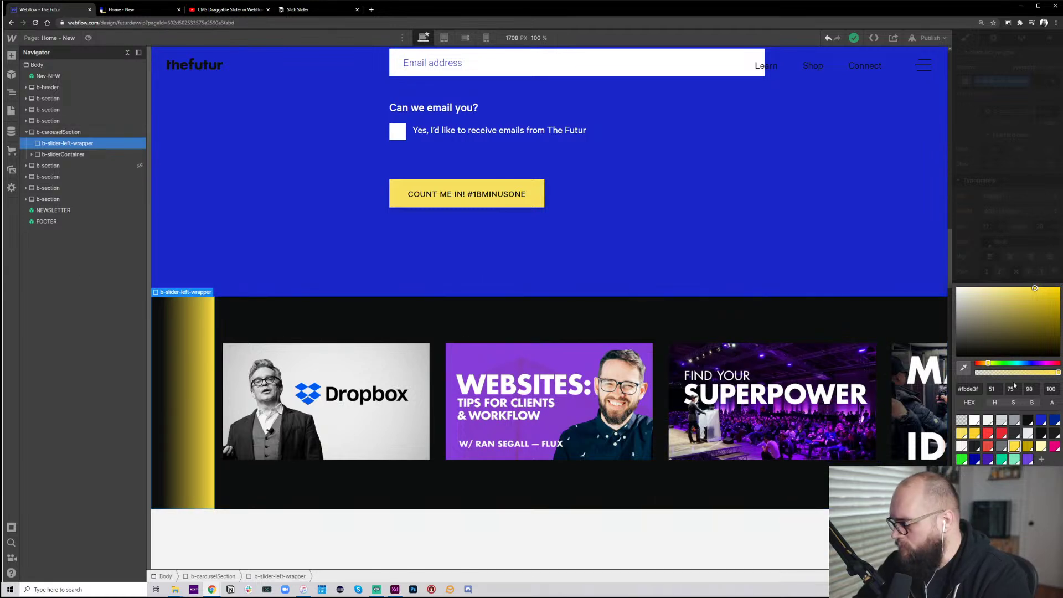
key(Escape)
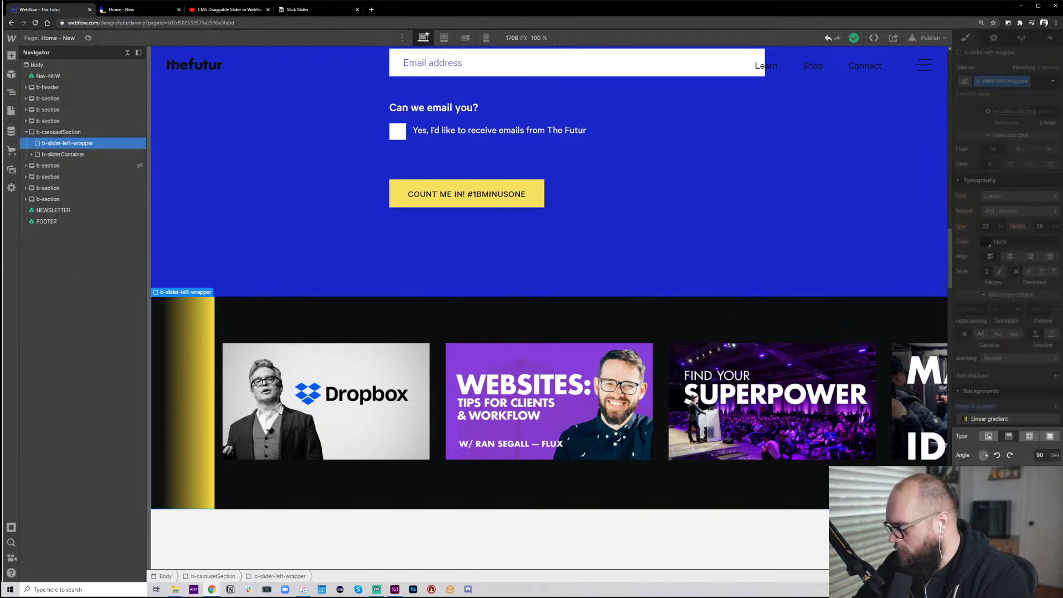
Set the wrapper's yellow gradient fade back to the Black swatch #0d0e0e with an alpha of 0
click(1013, 481)
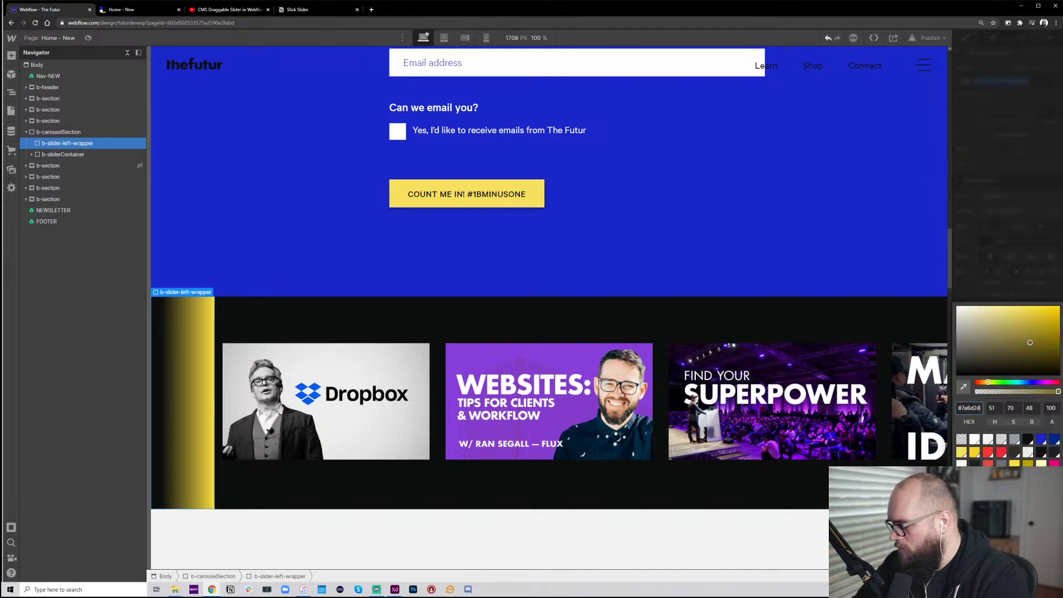
click(1028, 420)
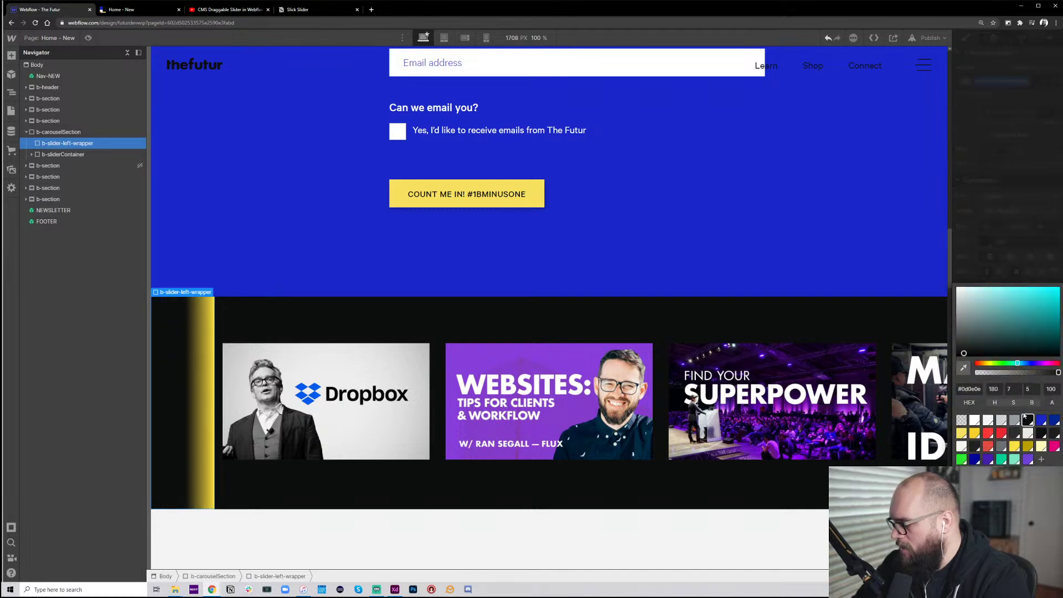
drag(1058, 372, 976, 375)
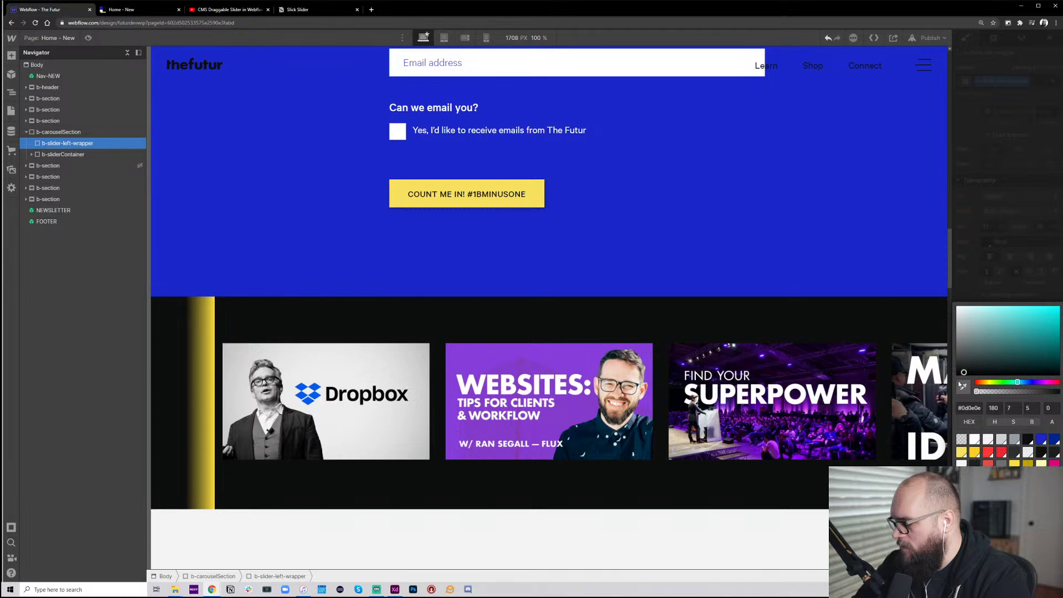
key(Escape)
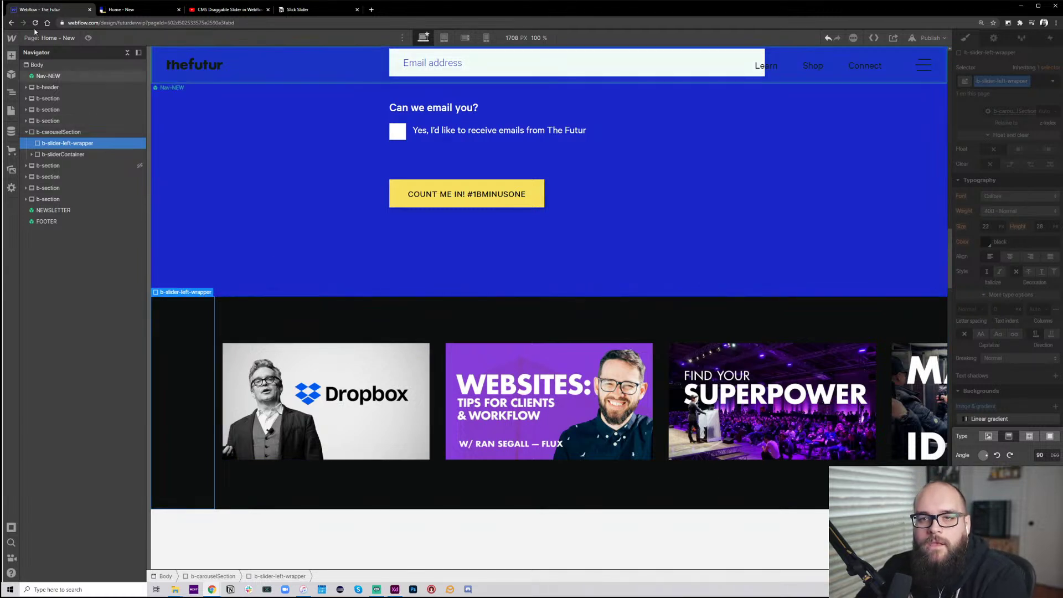
Add a div block inside b-slider-left-wrapper
click(9, 60)
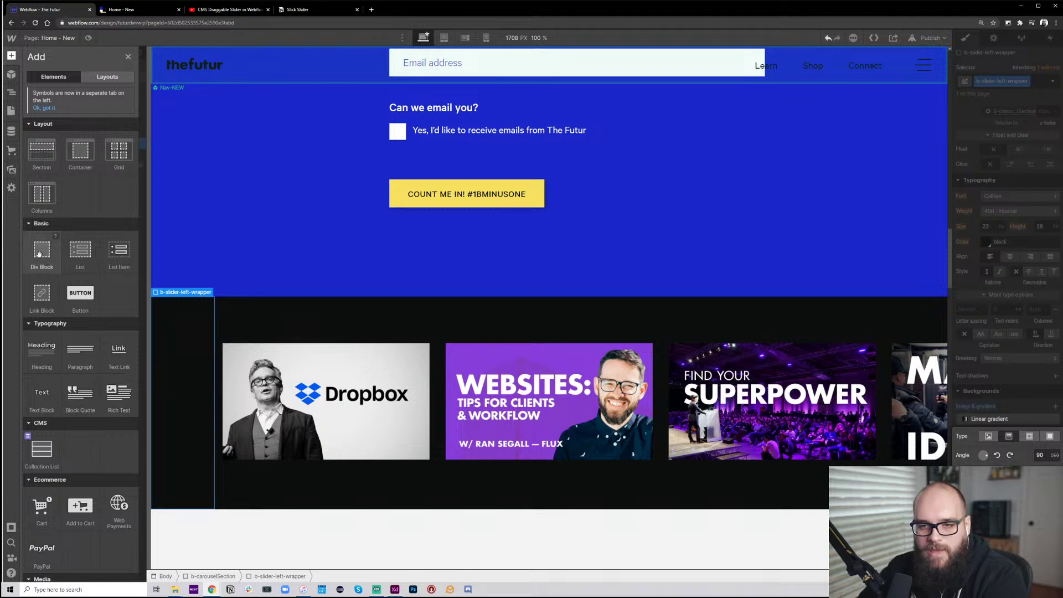
drag(41, 250, 174, 394)
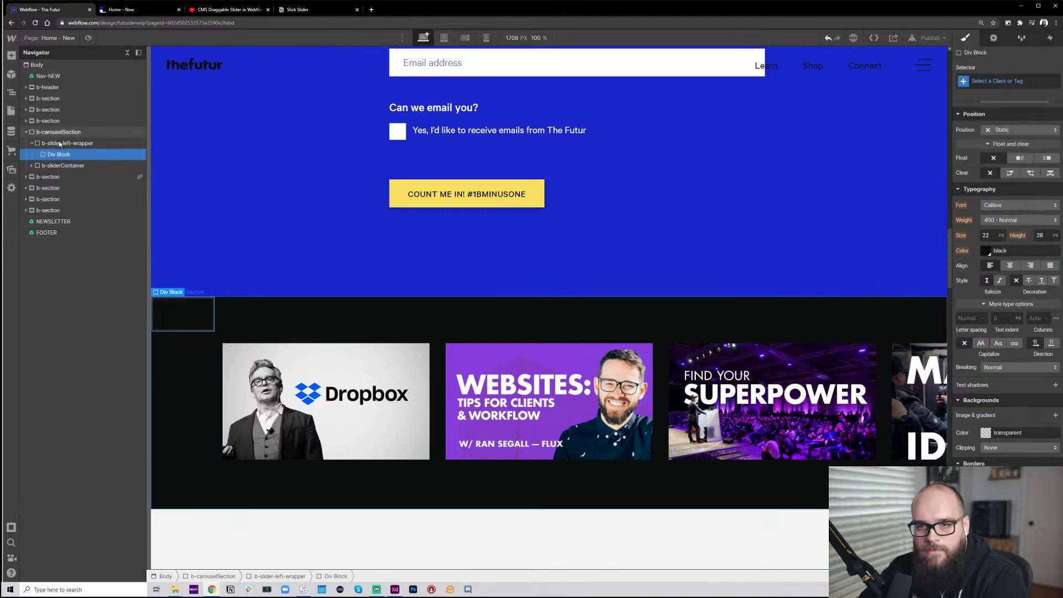
Add a link block to b-carouselSection above the existing wrapper and give it the class b-slider-left-wrapper
click(10, 55)
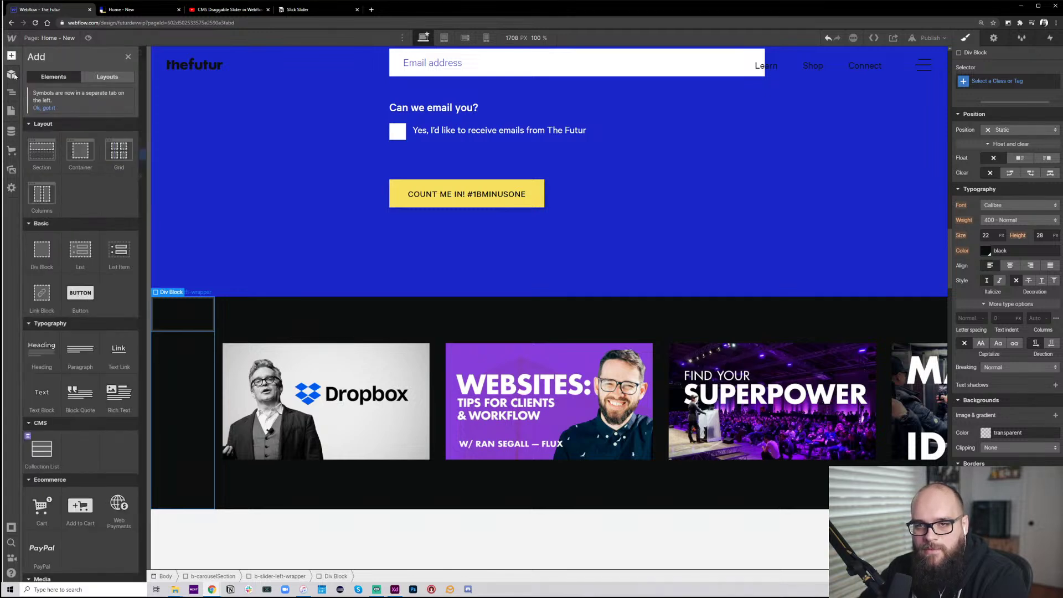
drag(43, 295, 71, 142)
click(1018, 80)
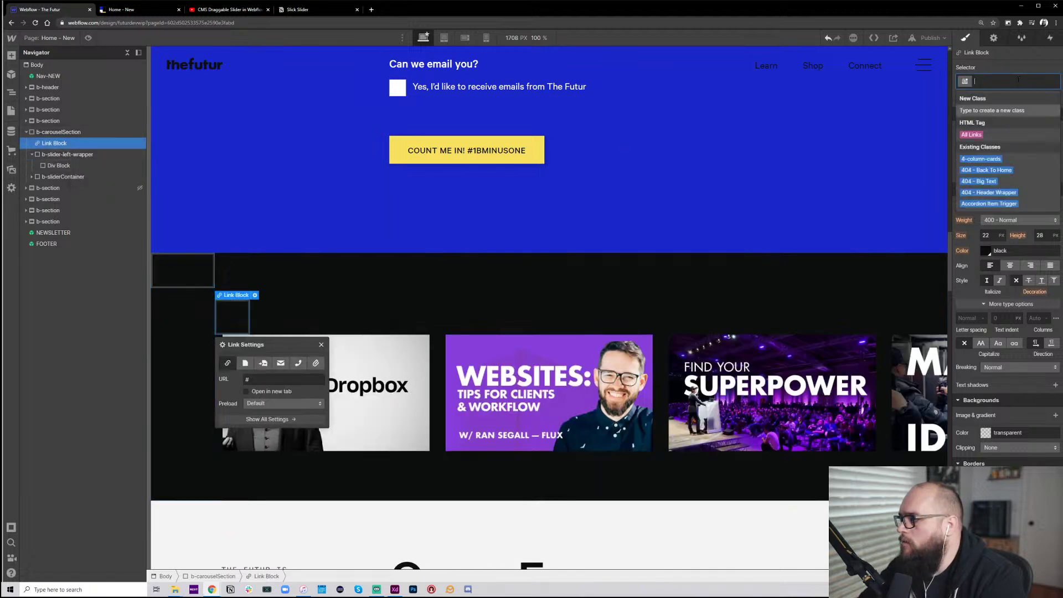
text(b-slider-le)
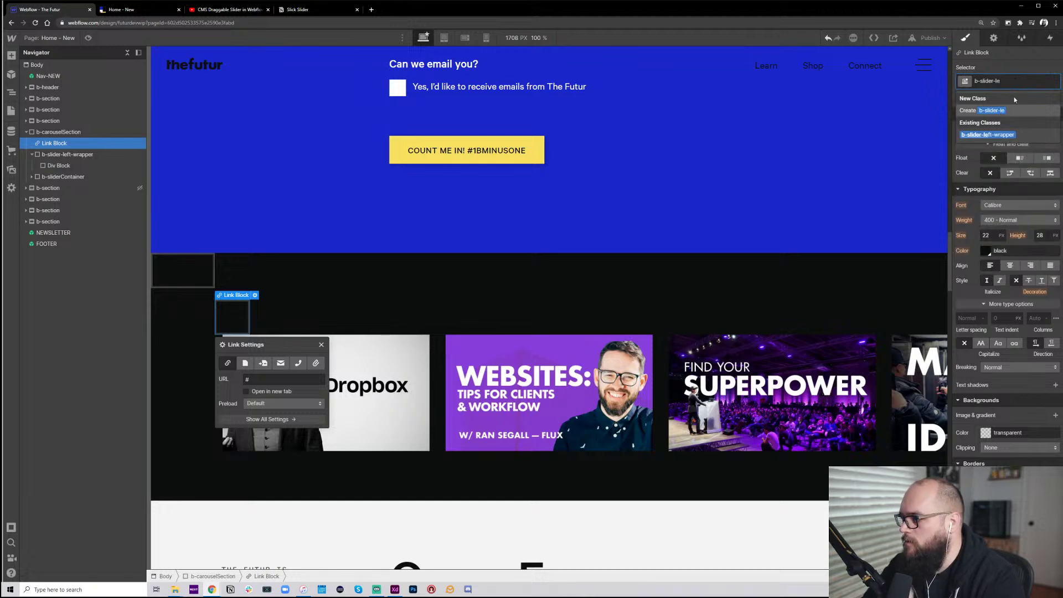
key(Return)
Rename the link block's class to b-slider-leftbutton
click(1026, 82)
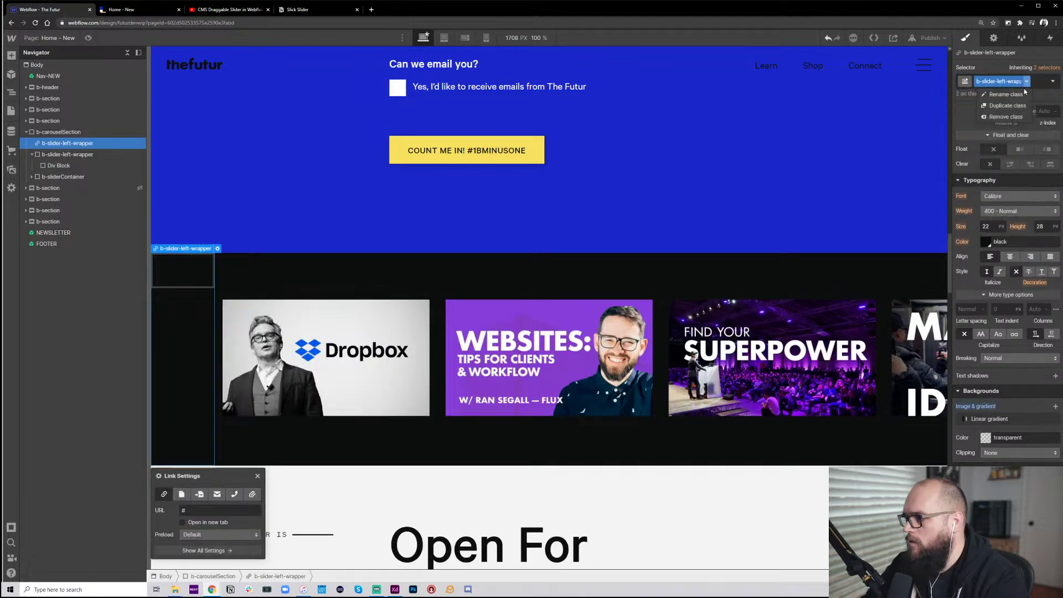
click(1019, 93)
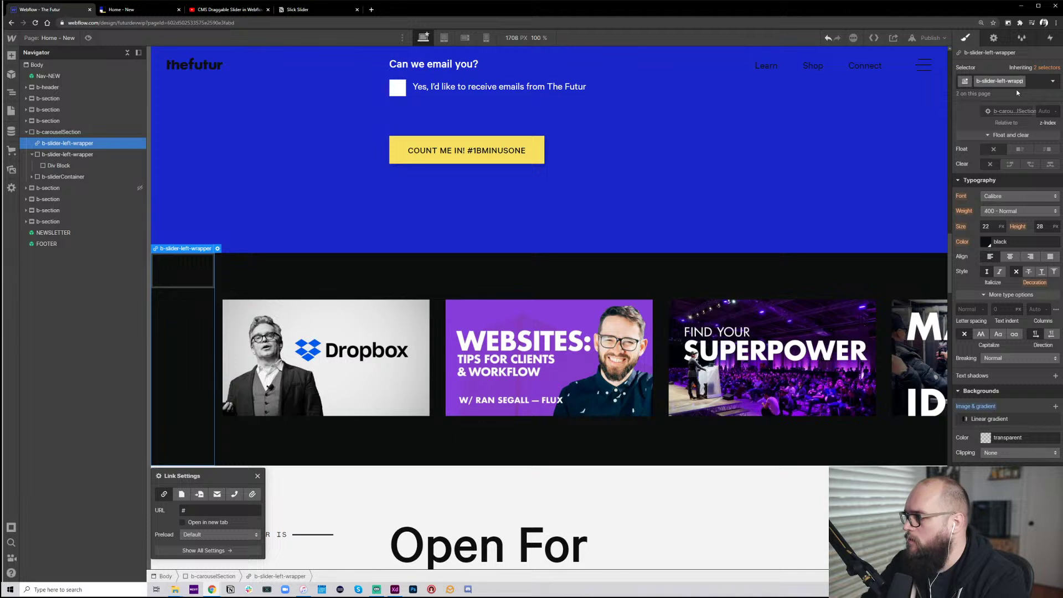
key(BackSpace)
key(BackSpace)
key(BackSpace)
key(BackSpace)
key(BackSpace)
key(BackSpace)
key(BackSpace)
key(BackSpace)
text(b)
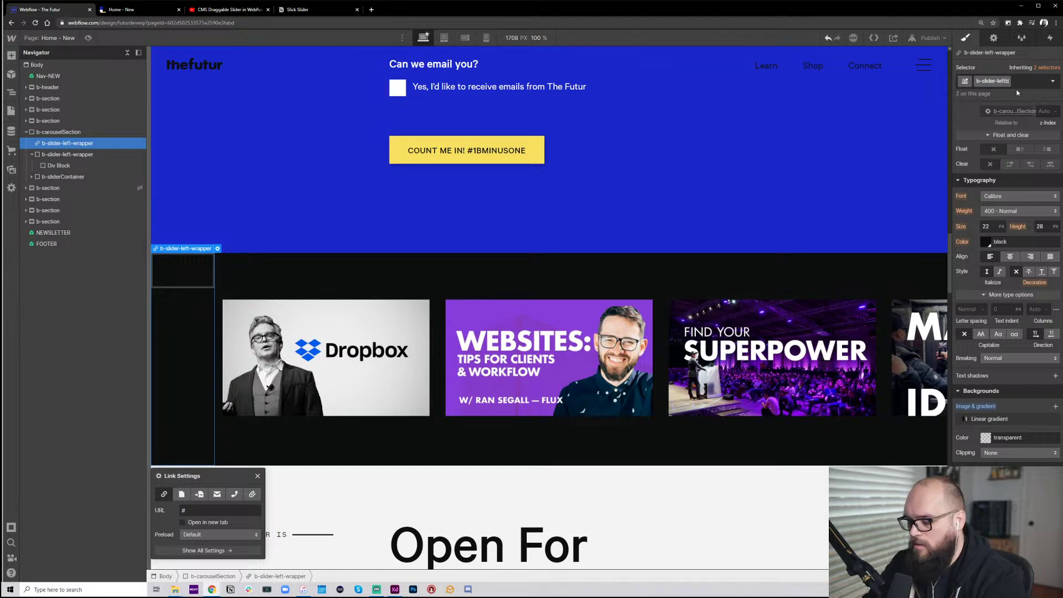
text(utton)
key(Return)
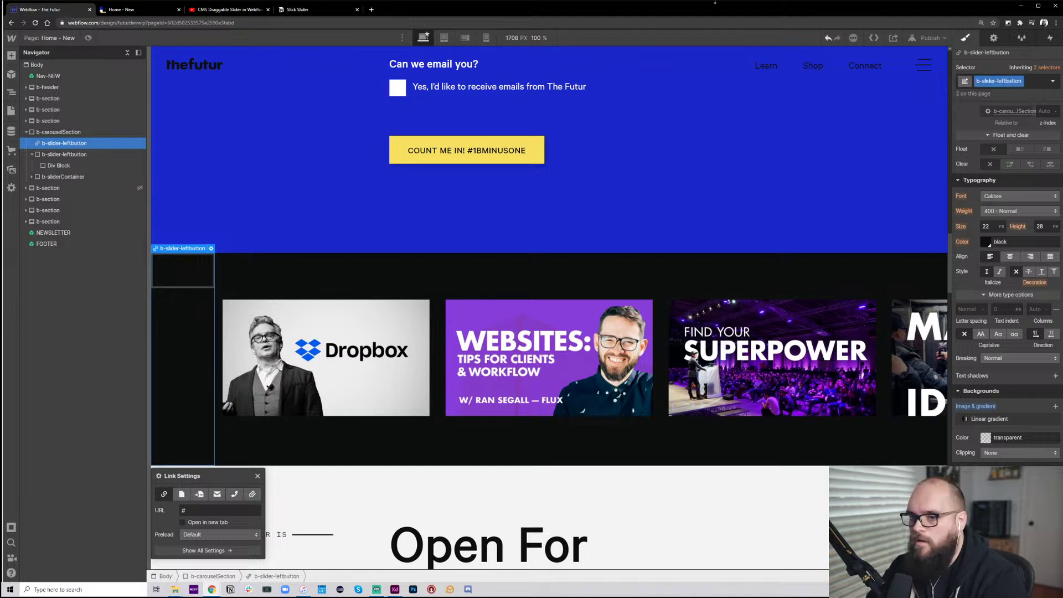
Delete the old b-slider-leftbutton div with its contents and add a div block inside the b-slider-leftbutton link block
click(60, 156)
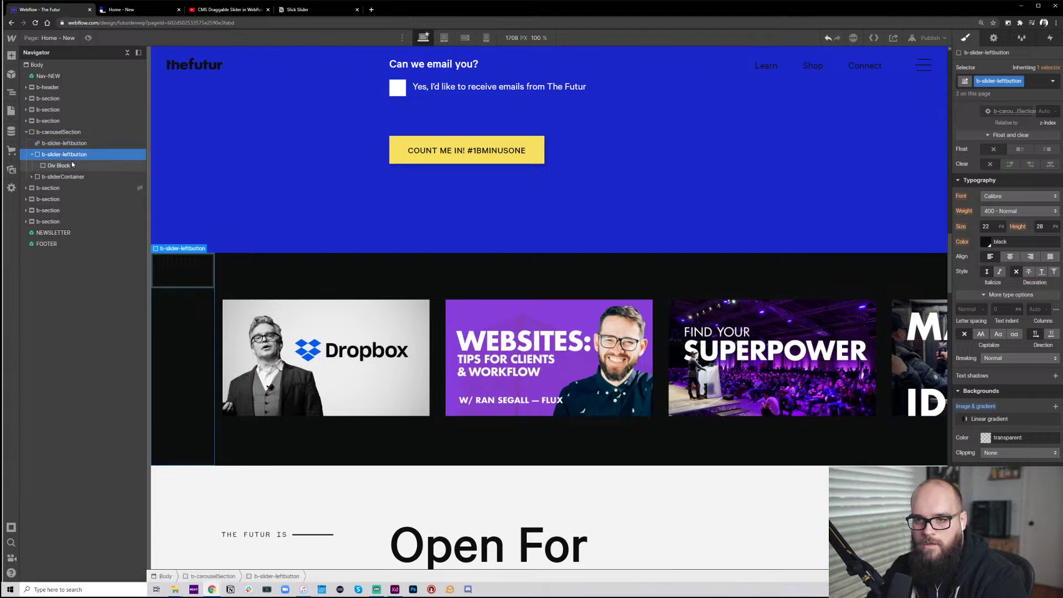
key(Delete)
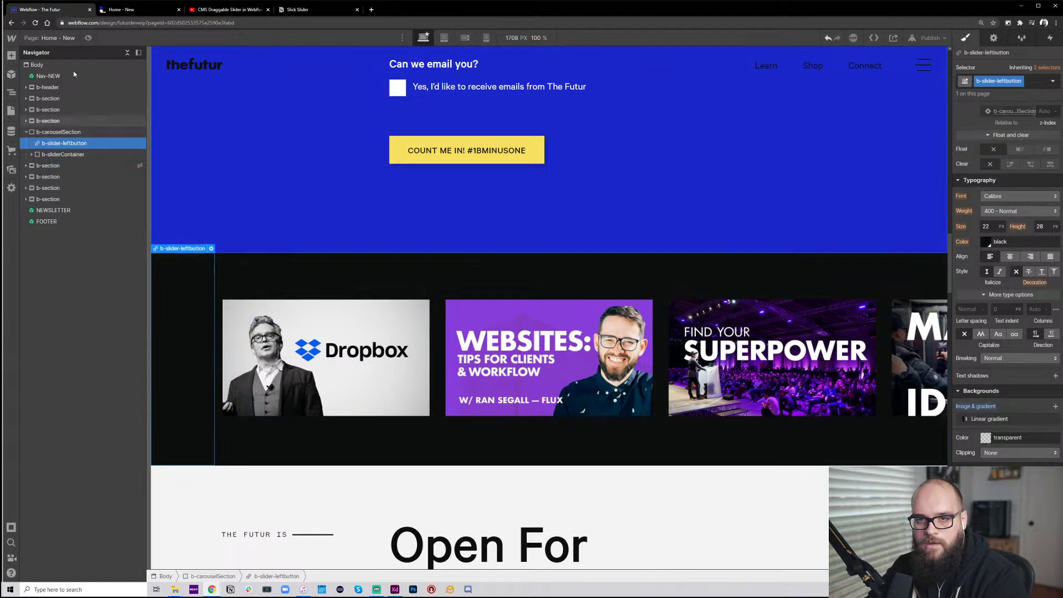
click(12, 56)
drag(41, 249, 82, 149)
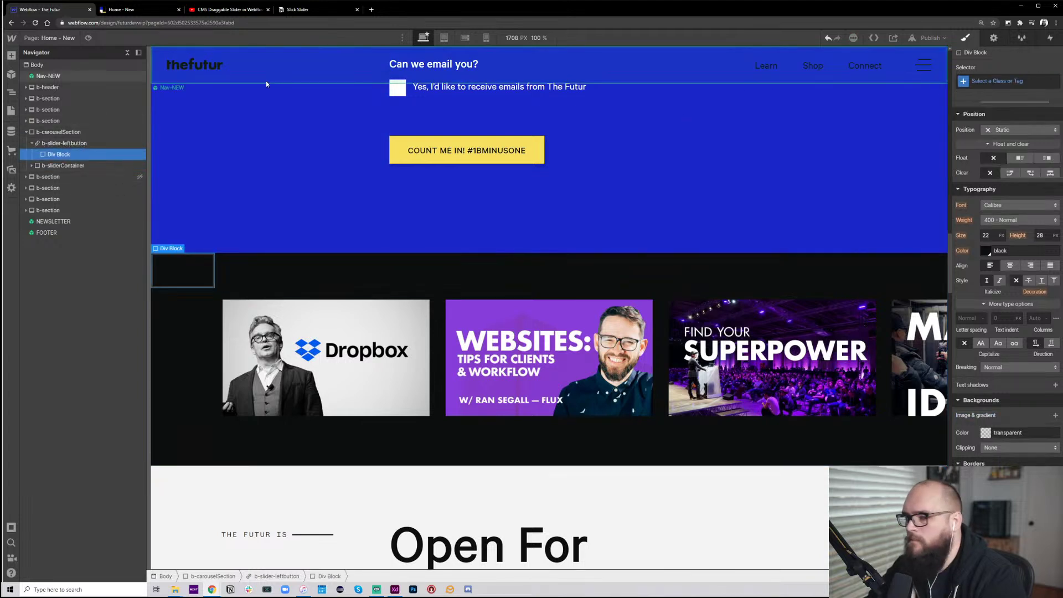
Add an image inside the new div block, search the assets for "arrow" and use course-arrow-left.png
click(11, 56)
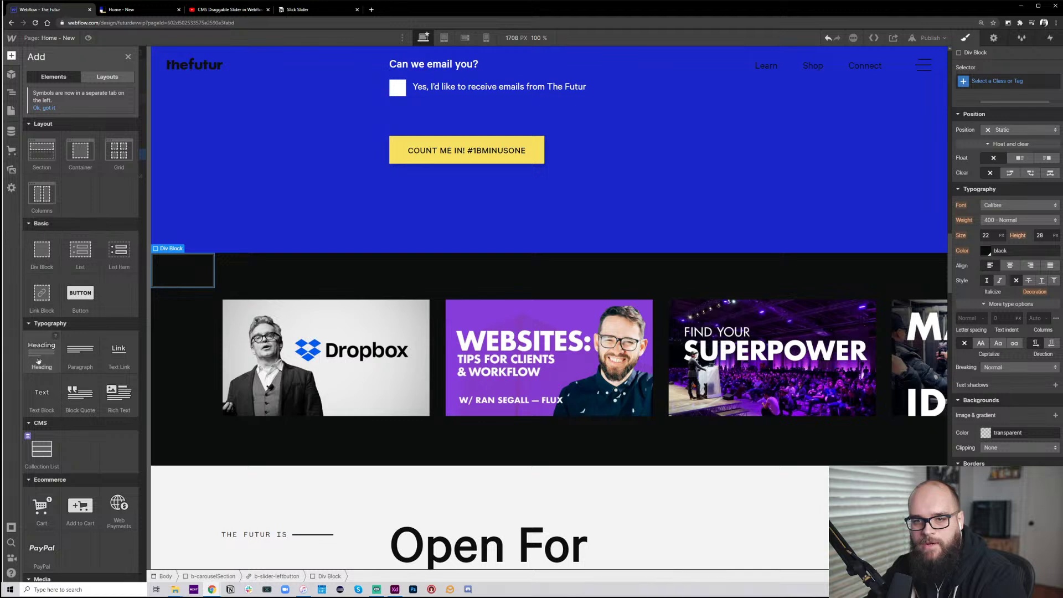
scroll(81, 367, down, 4)
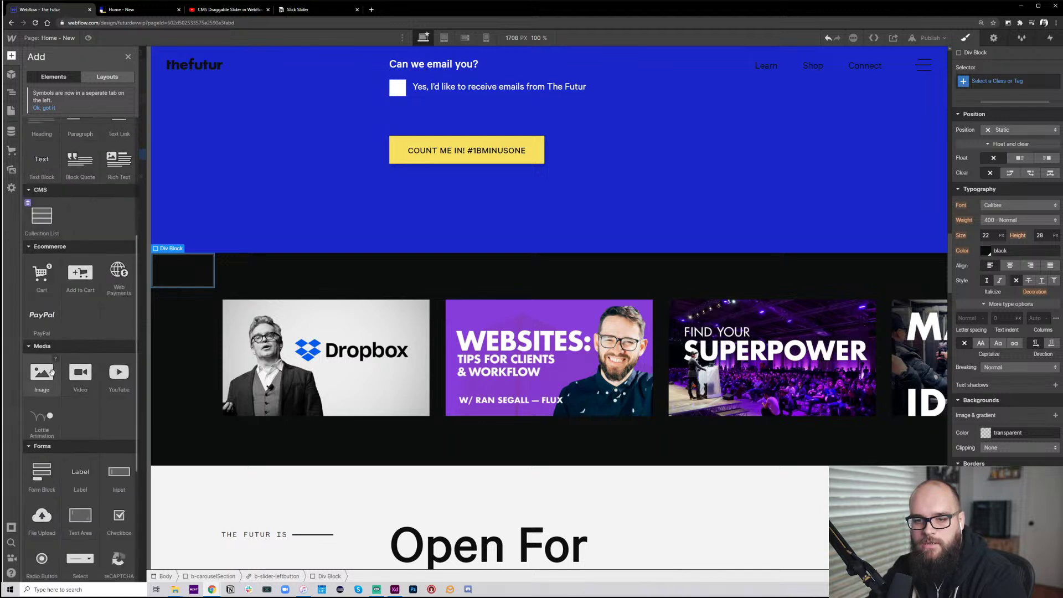
drag(44, 372, 56, 165)
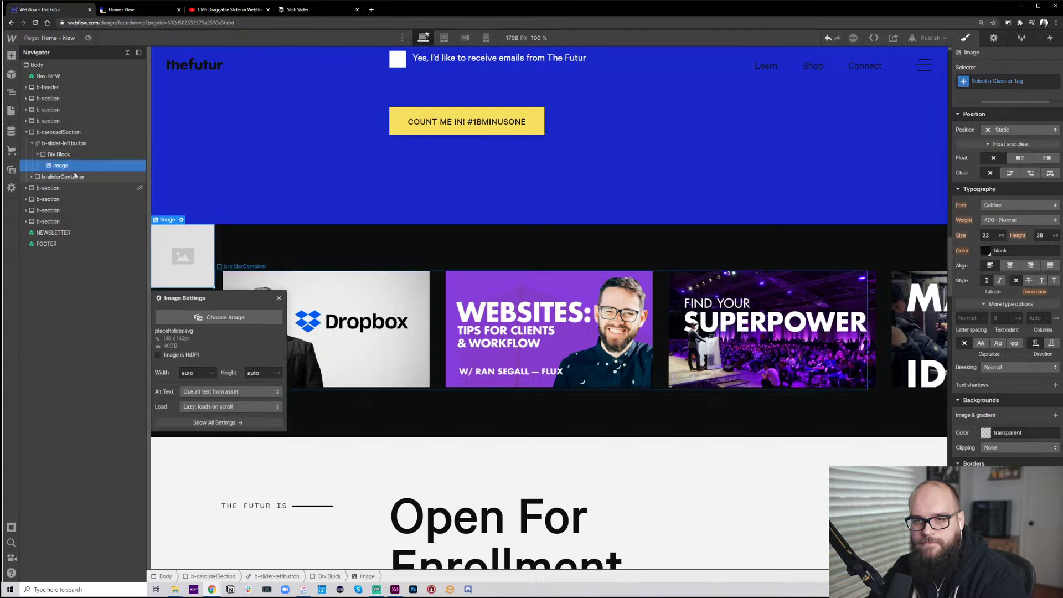
click(221, 317)
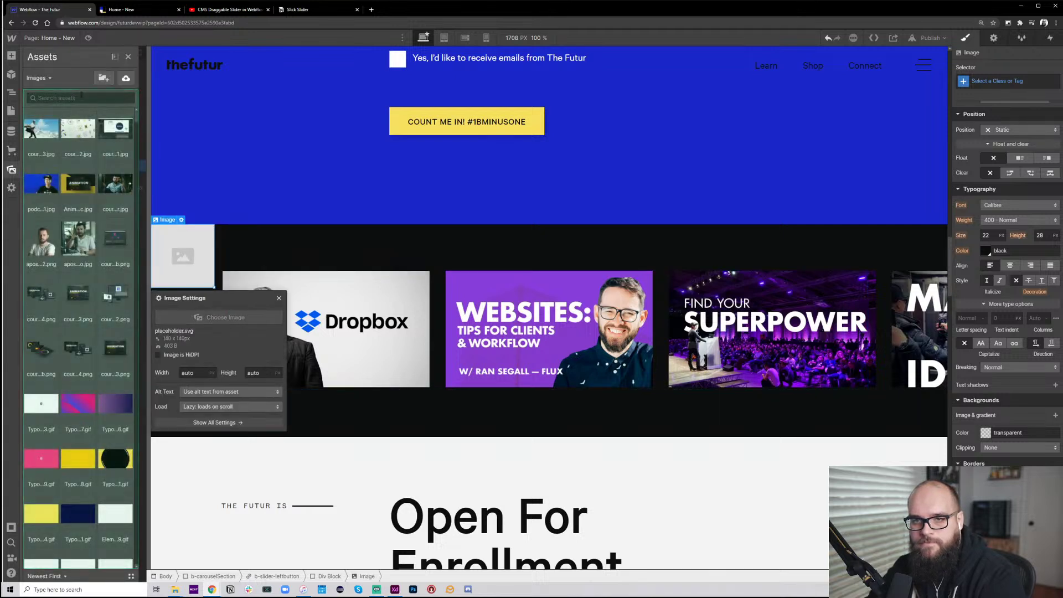
click(116, 98)
text(arrow)
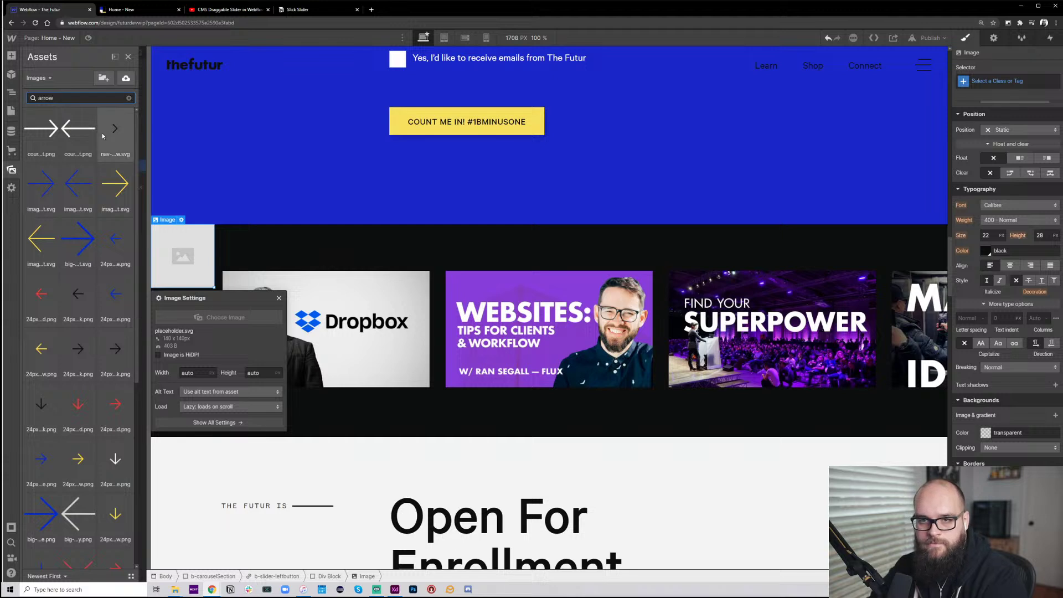
click(78, 128)
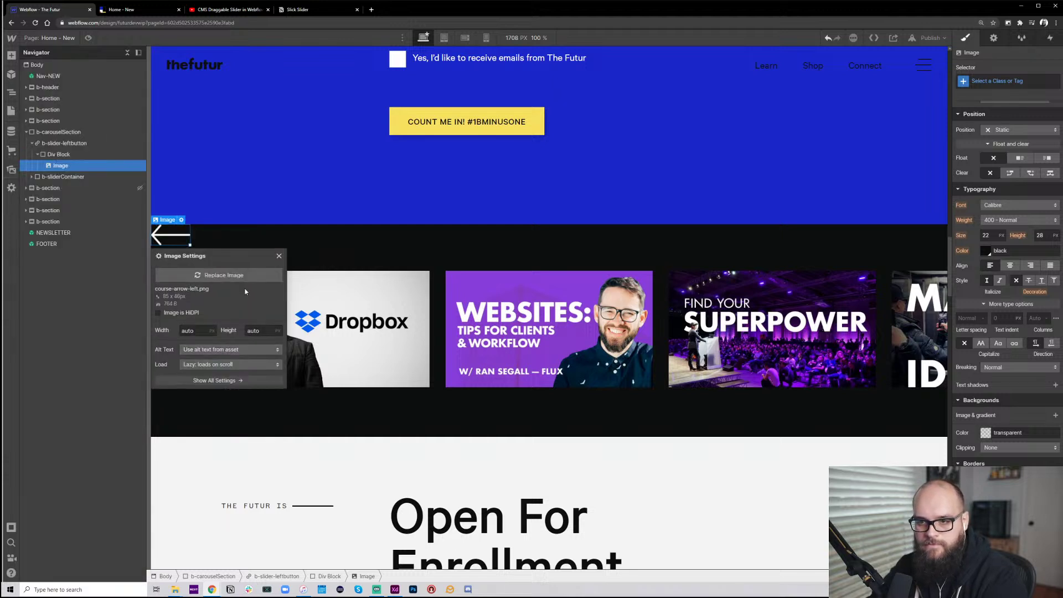
click(279, 256)
Give the div block around the arrow image the new class b-arrow-wrapper
click(62, 155)
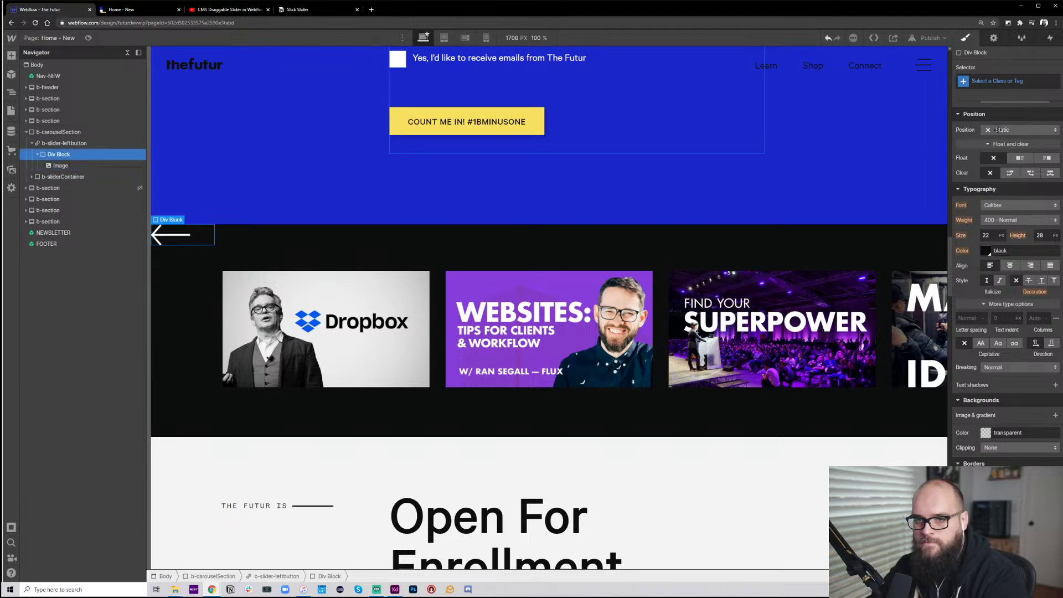
click(1007, 81)
text(arrow-)
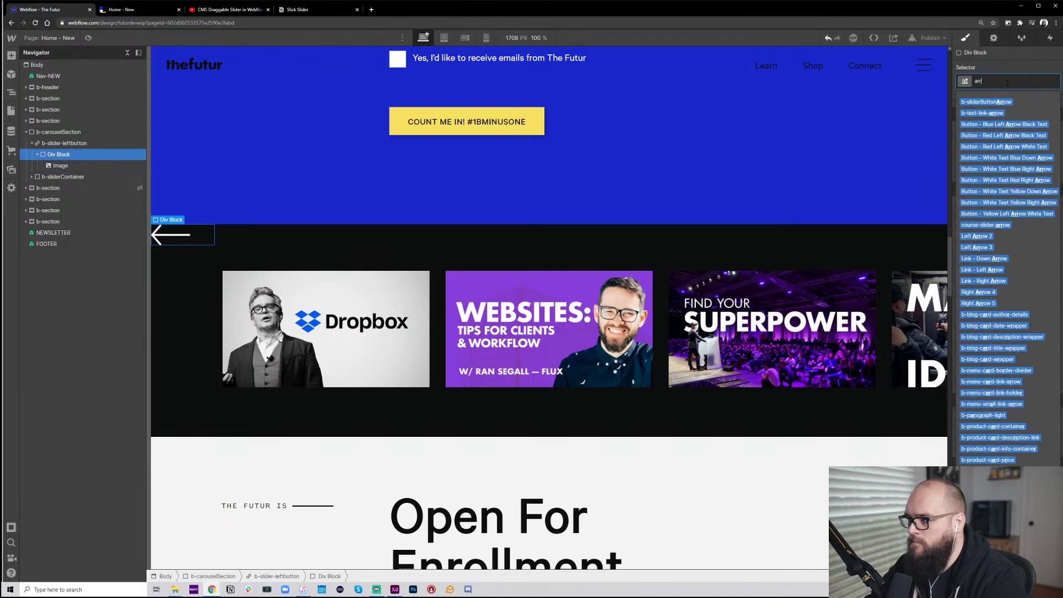
key(BackSpace)
key(BackSpace)
key(BackSpace)
key(BackSpace)
key(BackSpace)
key(BackSpace)
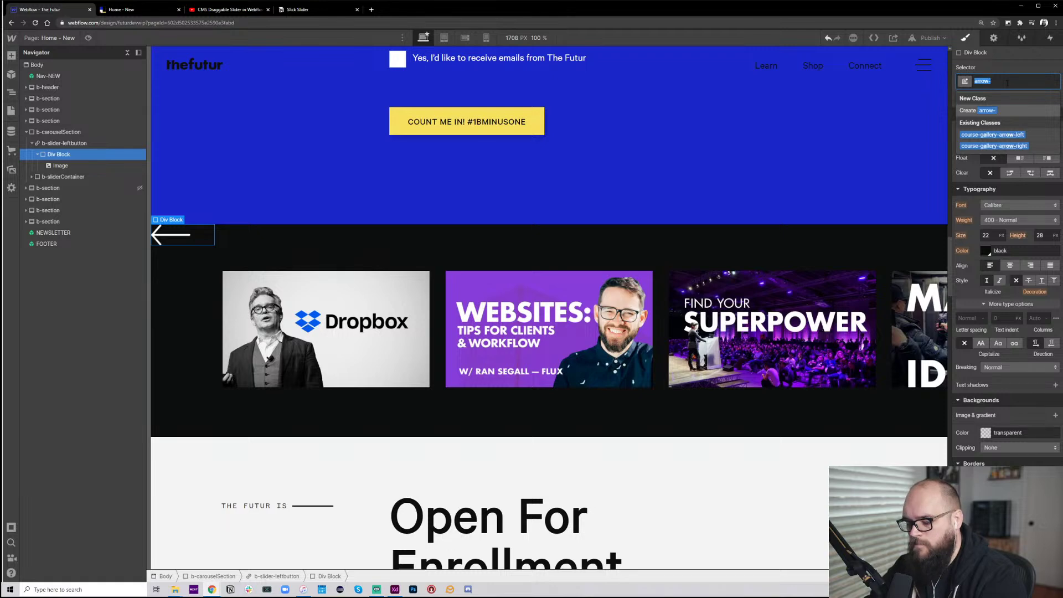
text(b-arrow)
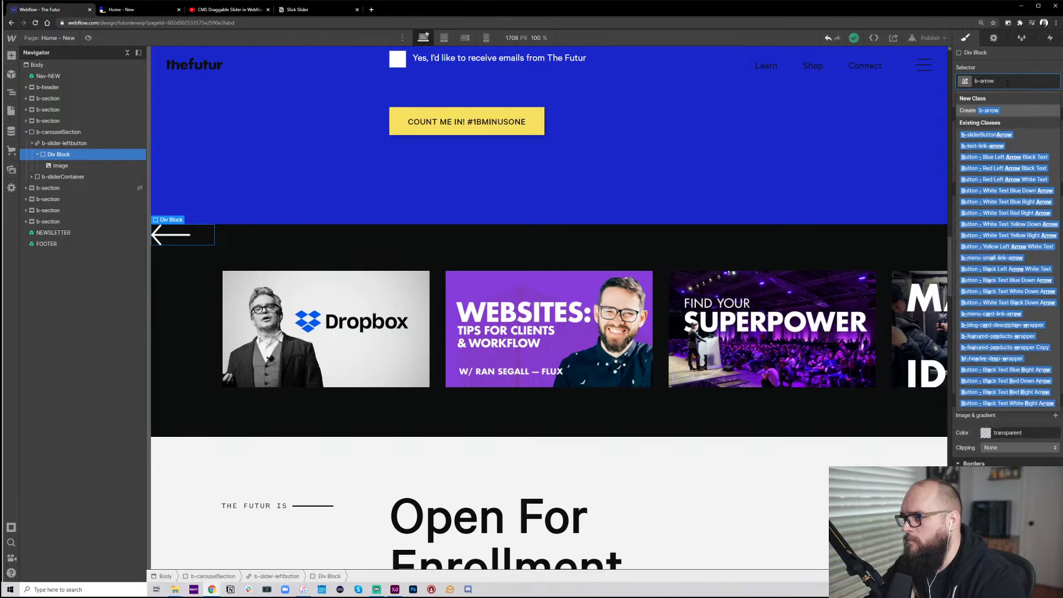
text(wrapper)
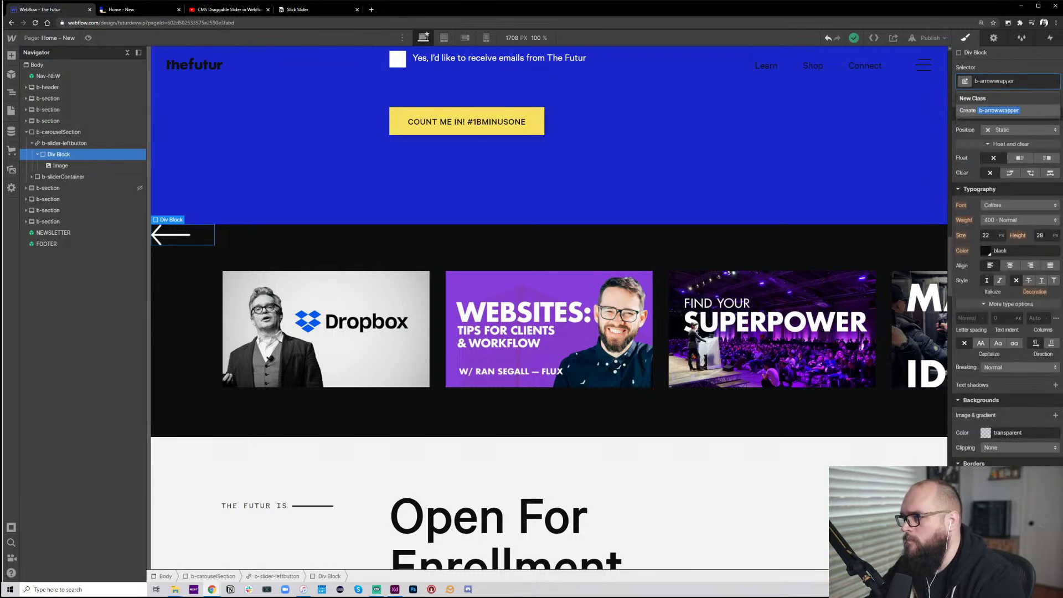
click(995, 81)
text(-)
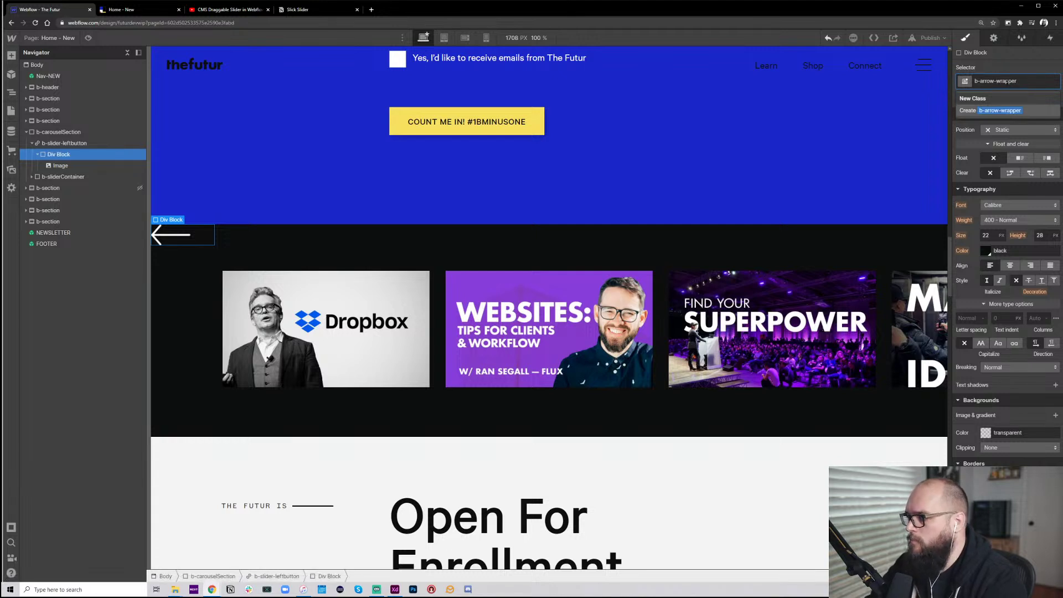
key(Return)
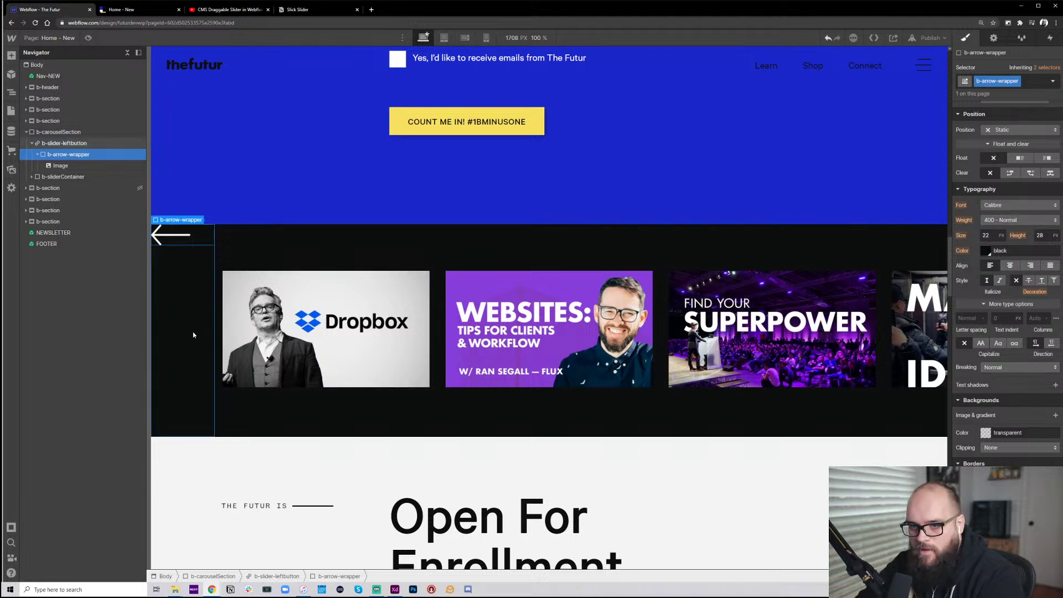
Round the 4 by 4 VW b-arrow-wrapper's border into a circle and set its left and right padding to 1 VW
click(63, 143)
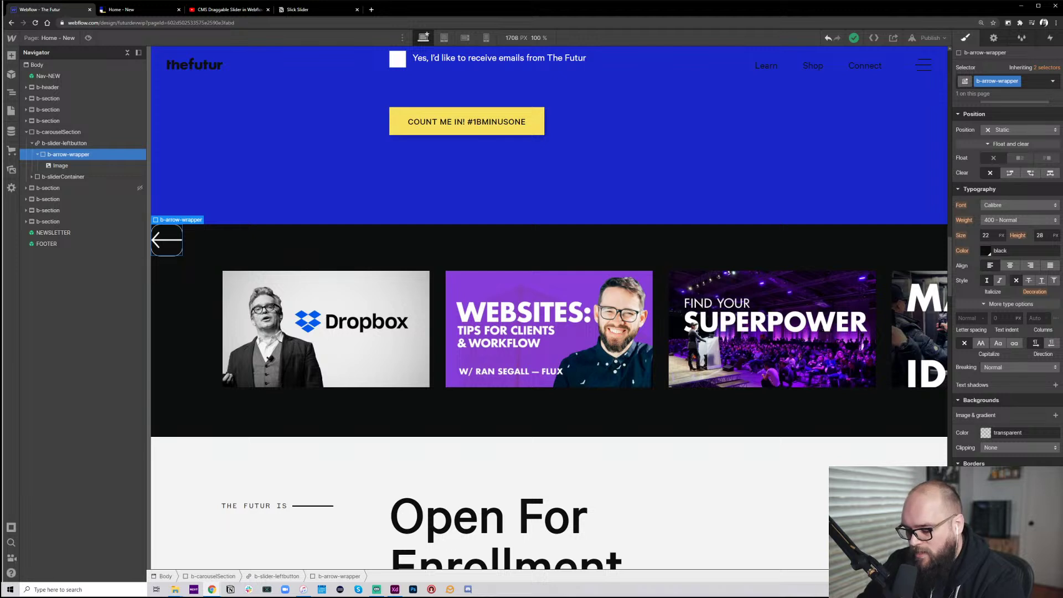
key(Return)
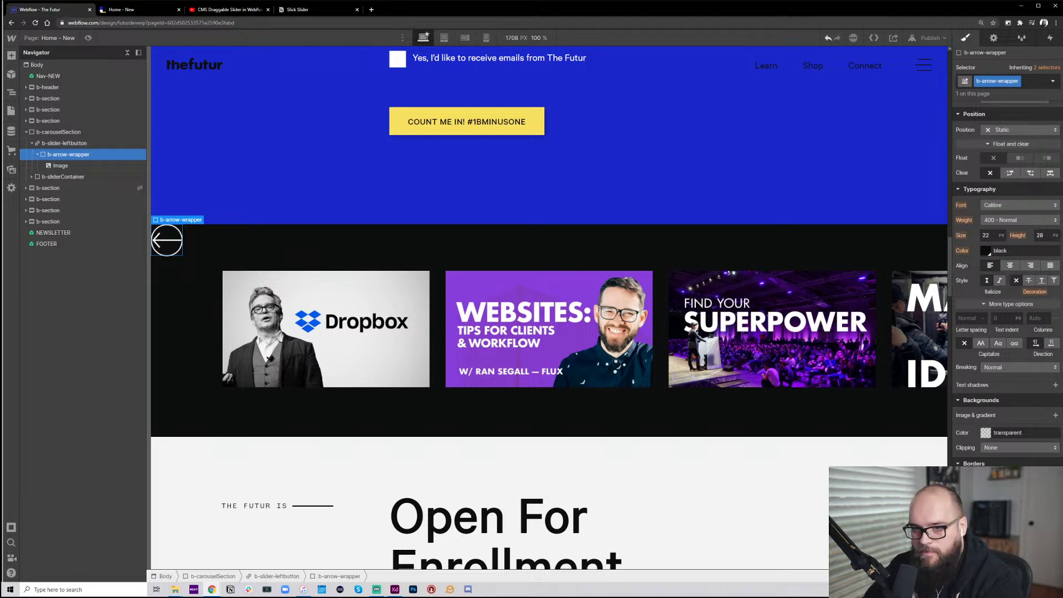
scroll(1007, 181, up, 5)
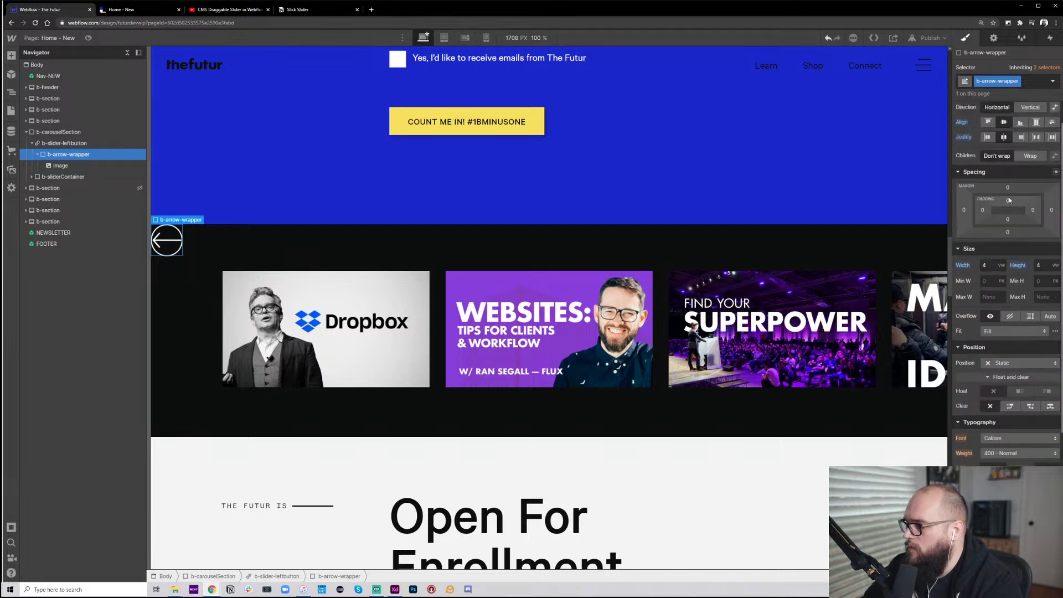
click(983, 245)
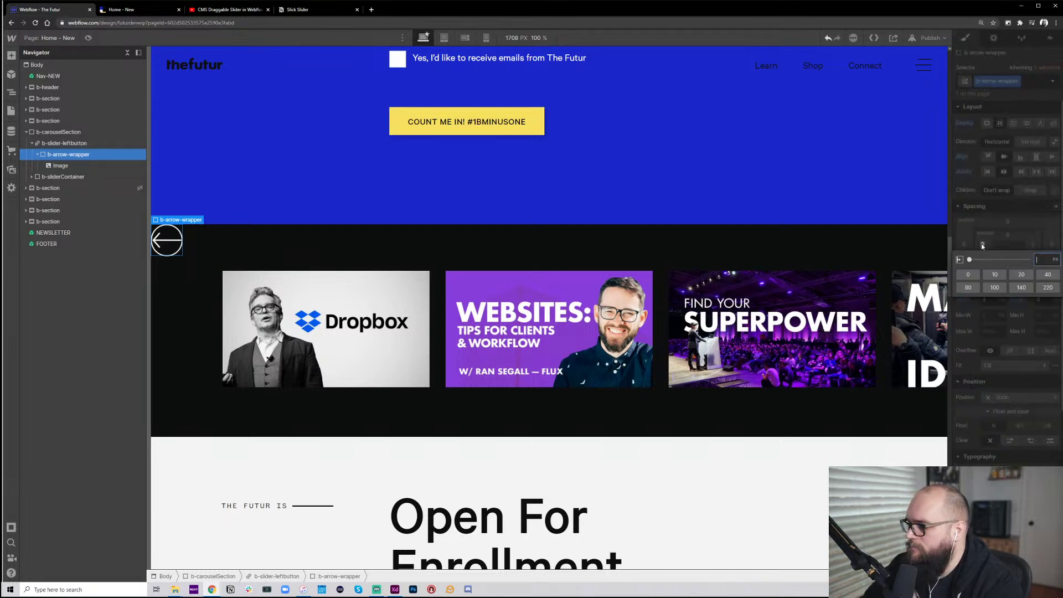
text(1vw)
key(Return)
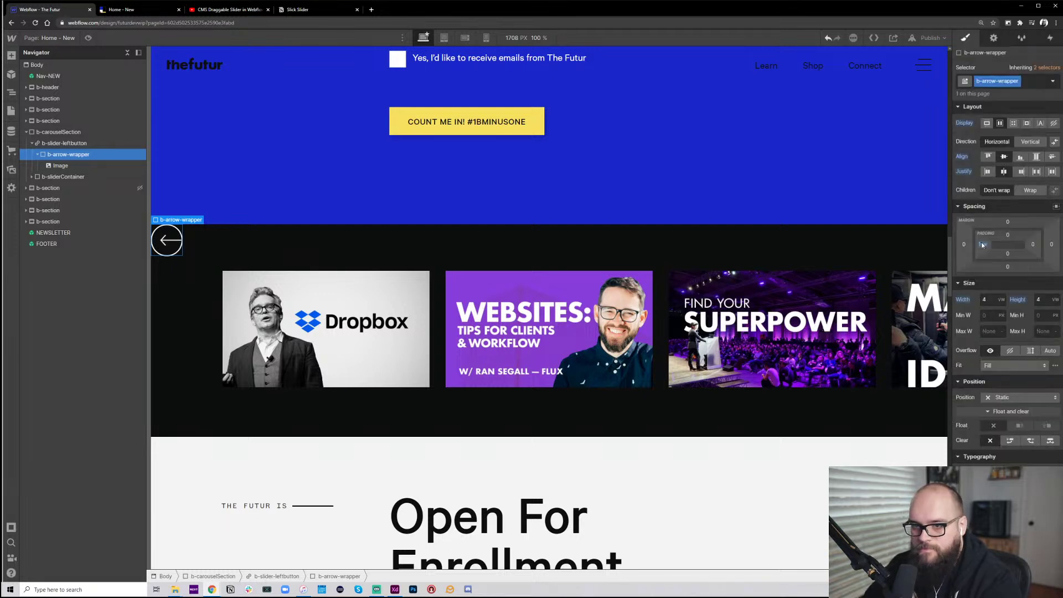
click(1034, 245)
text(1)
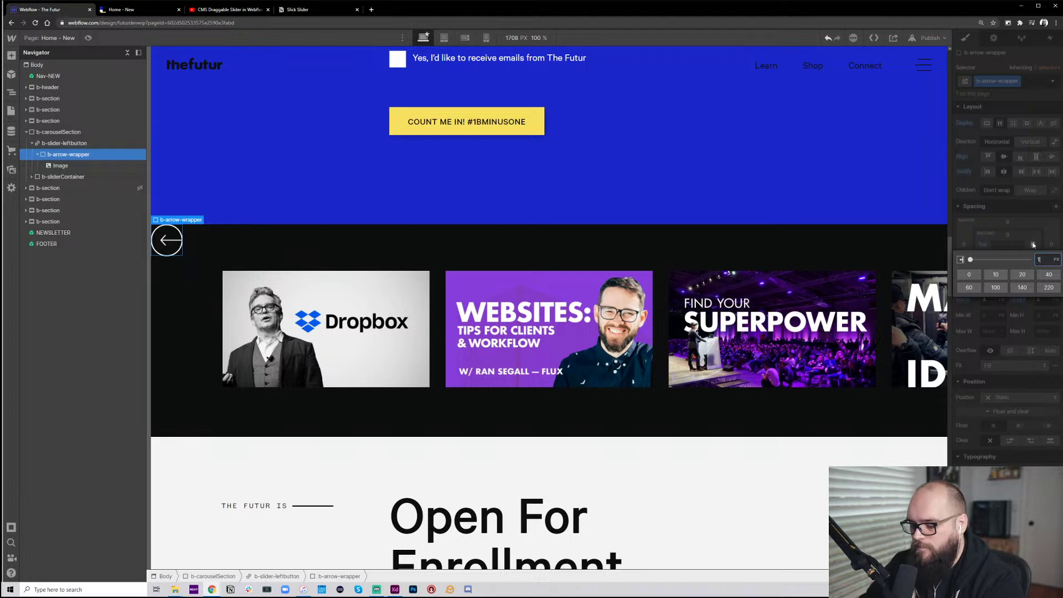
text(vw)
key(Return)
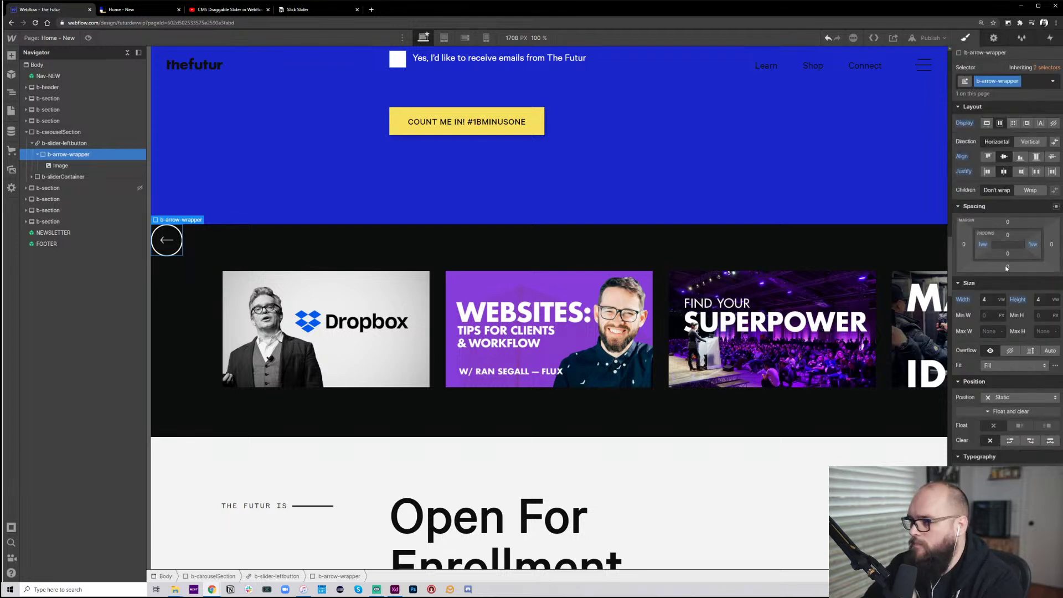
Set the left and right padding of b-arrow-wrapper to 0.75 VW
click(983, 245)
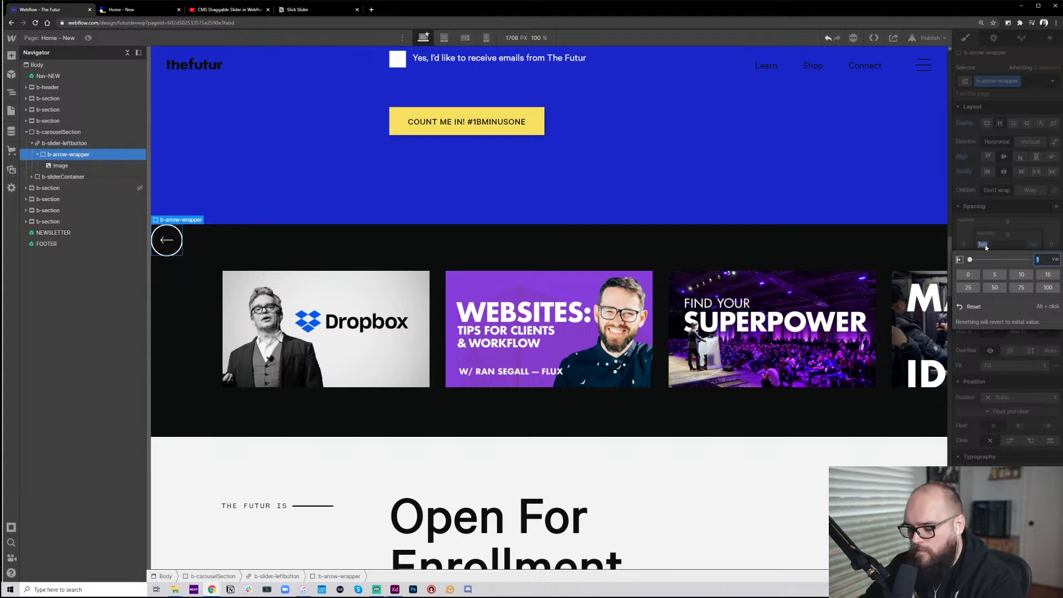
text(.5)
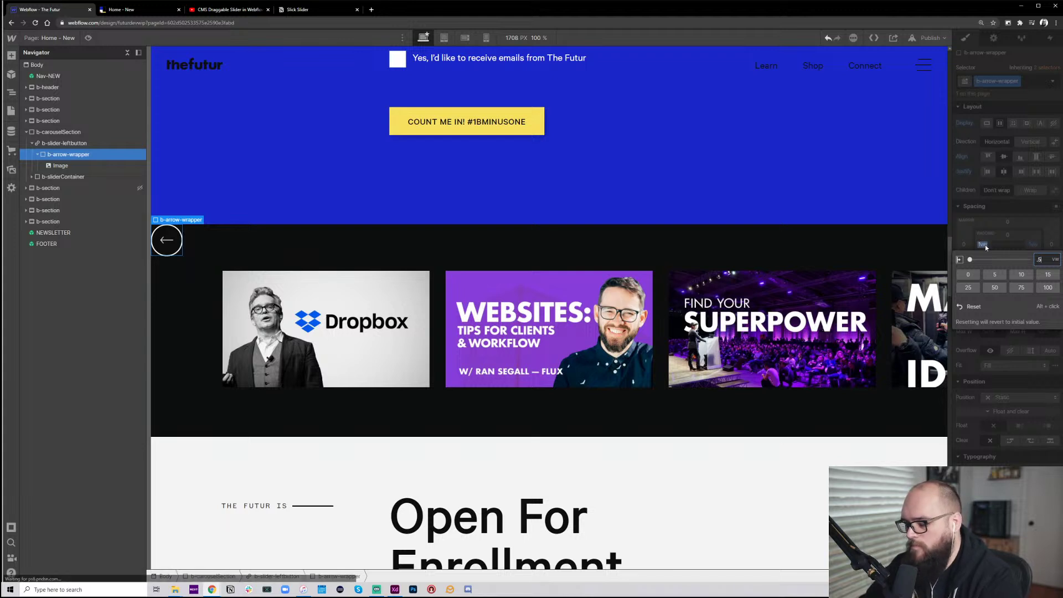
key(Return)
click(1034, 244)
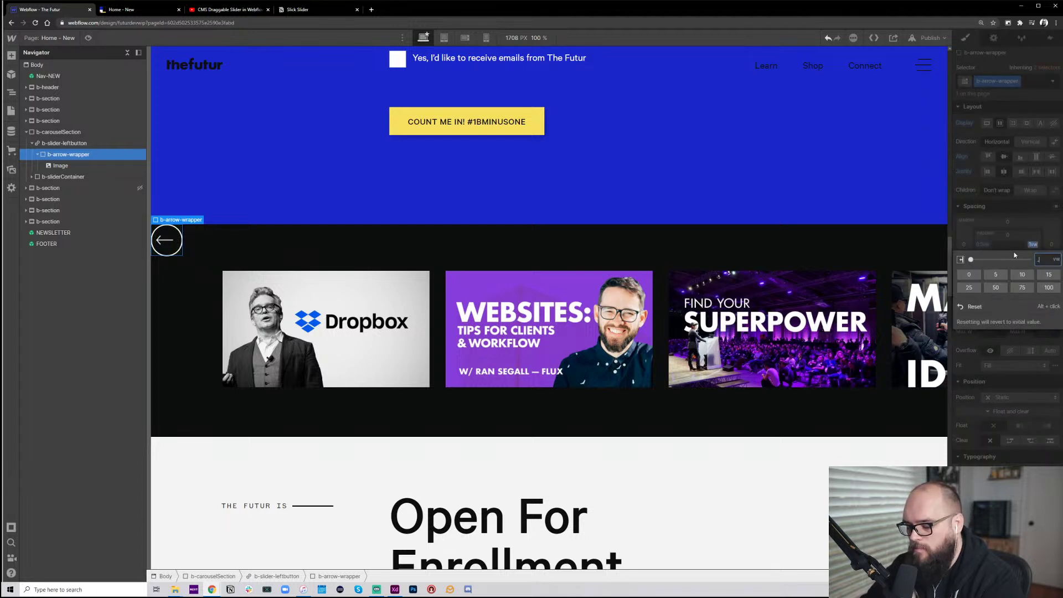
text(.75)
key(Return)
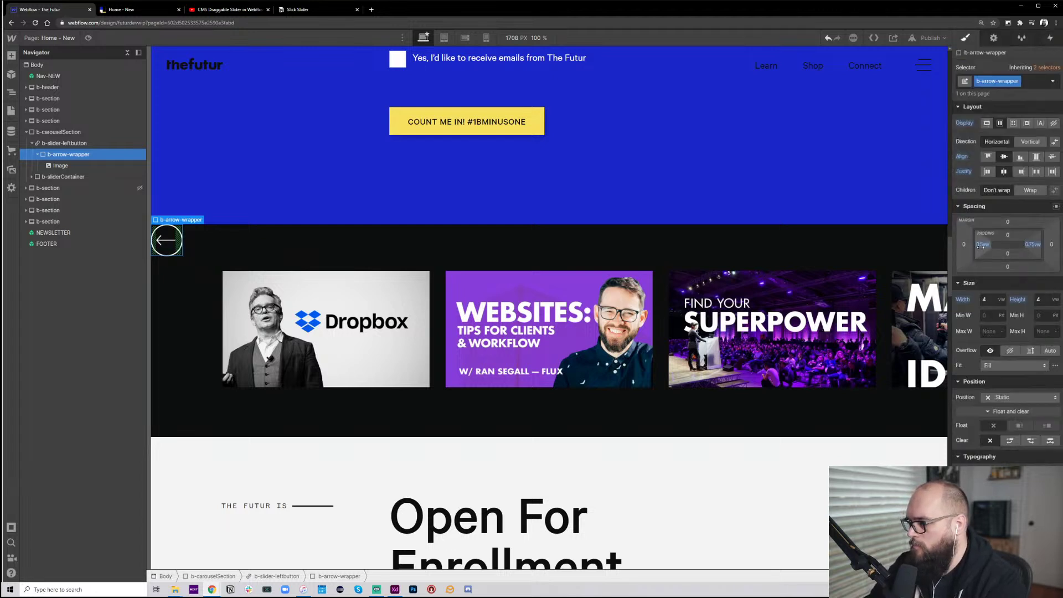
click(982, 244)
text(.7)
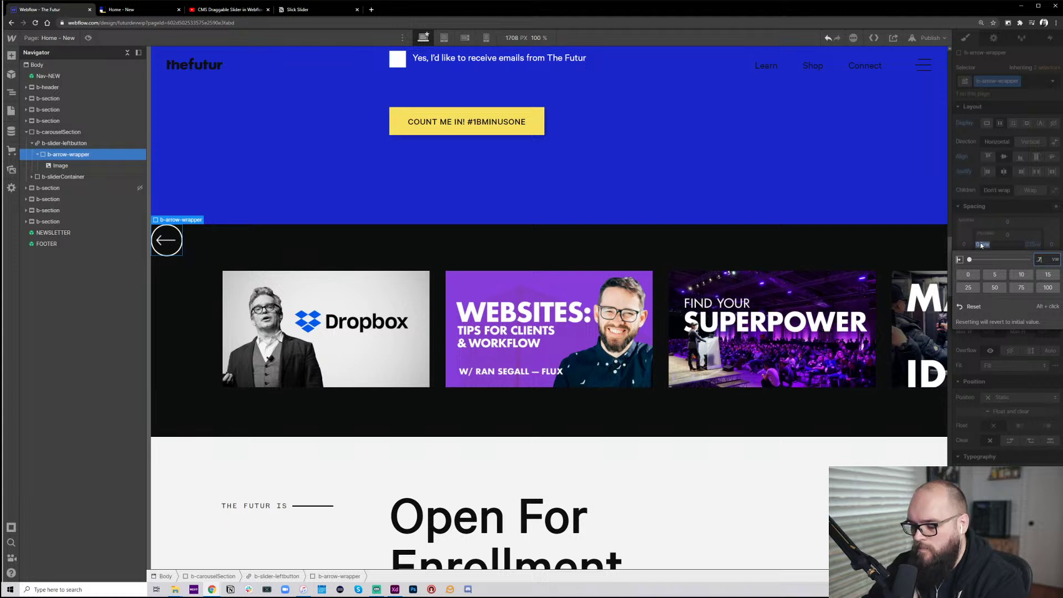
text(5)
key(Return)
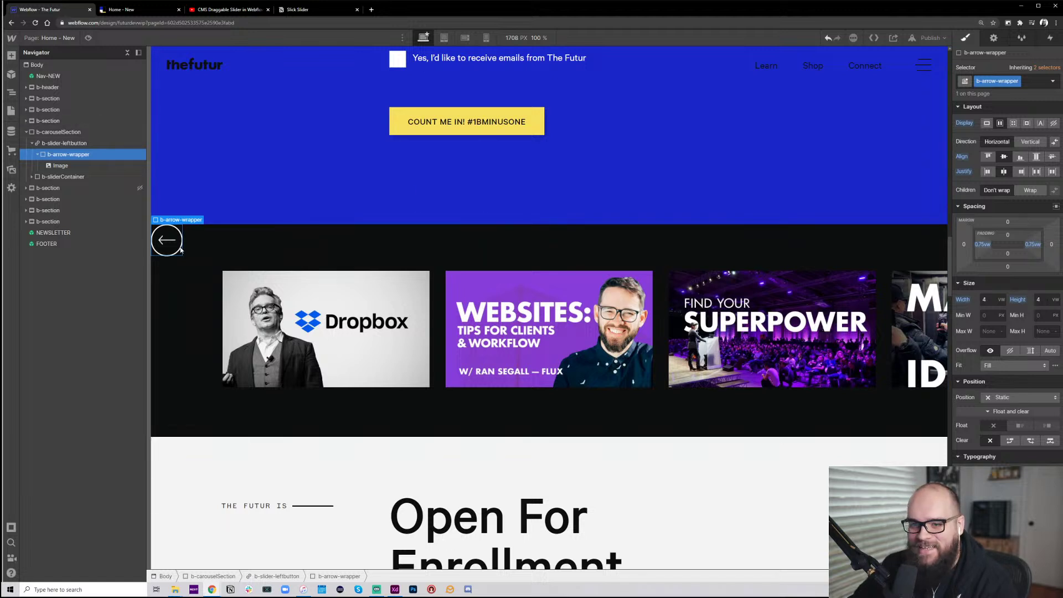
Give the arrow image inside b-arrow-wrapper the new class b-arrow-img
click(95, 165)
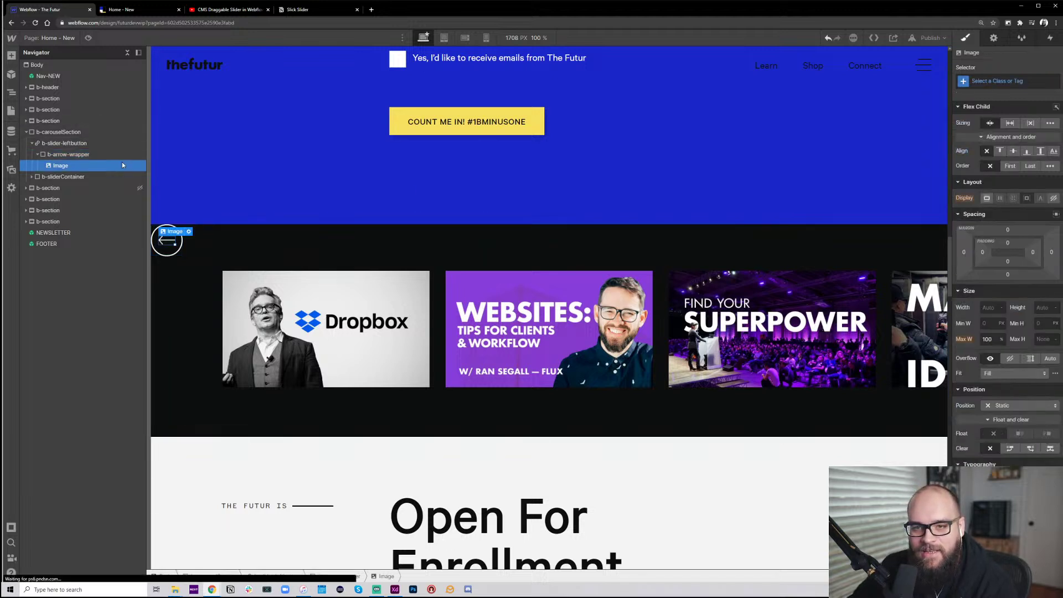
click(1013, 83)
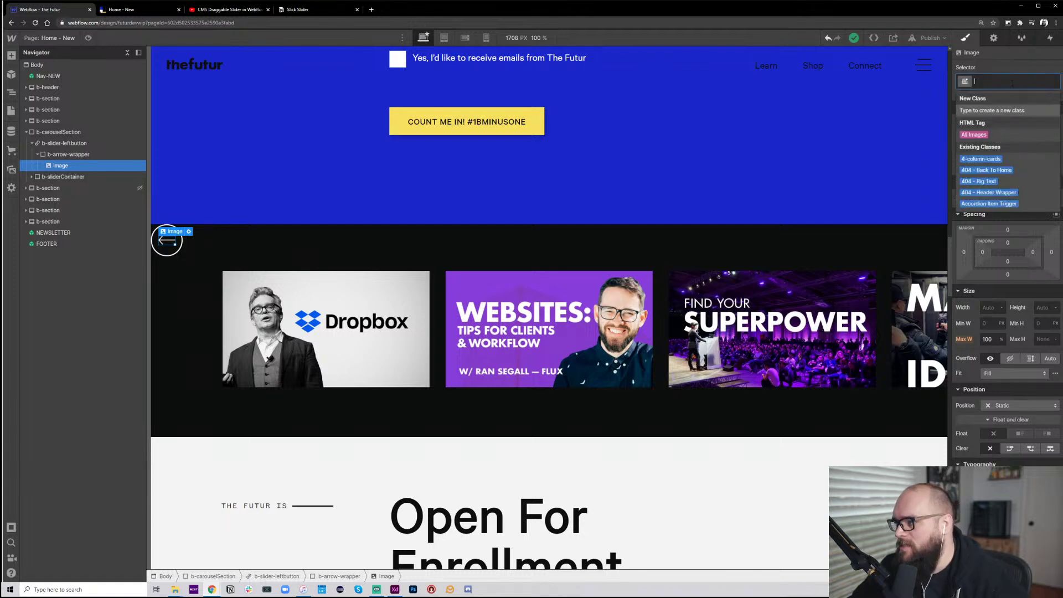
text(b-arrow-ima)
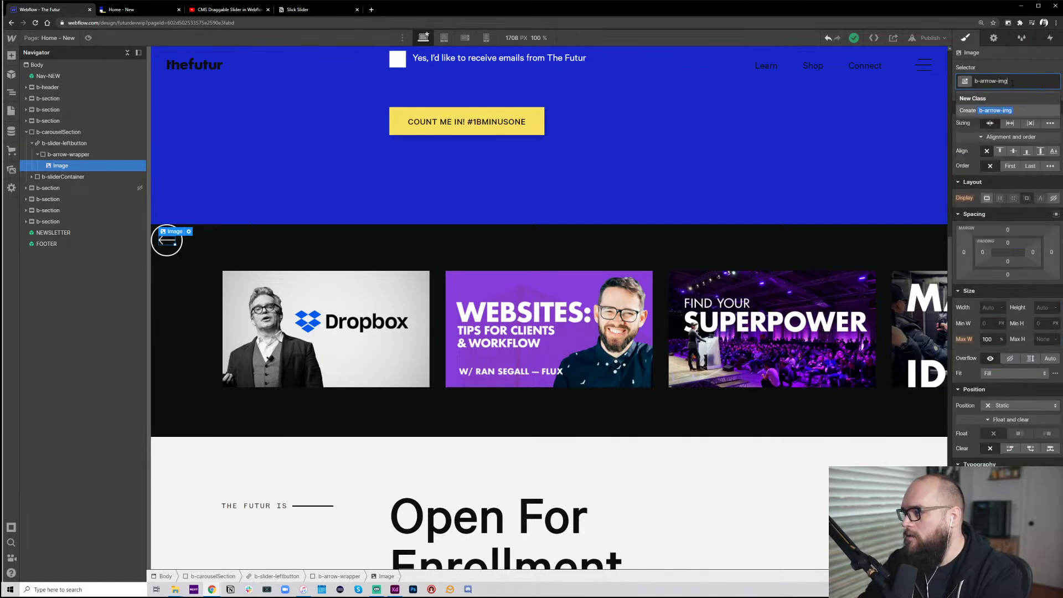
key(Return)
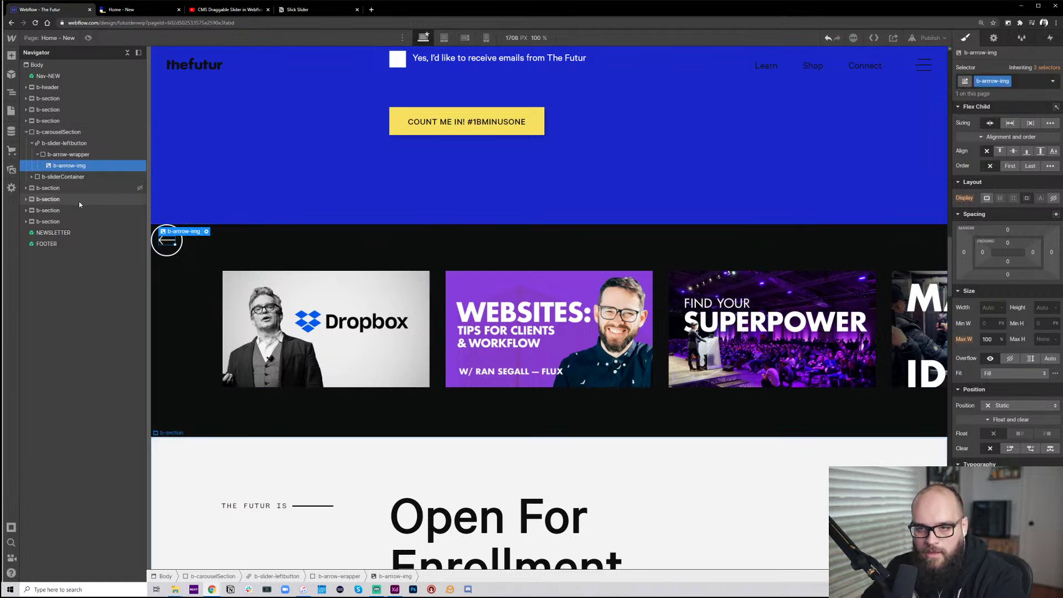
click(179, 252)
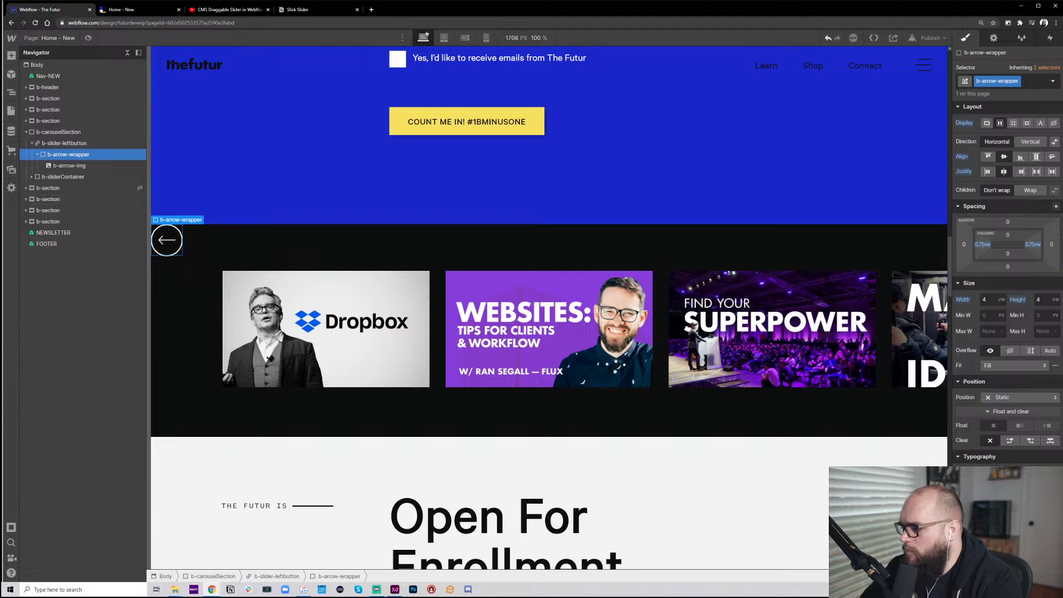
scroll(1008, 277, down, 3)
scroll(1008, 282, down, 2)
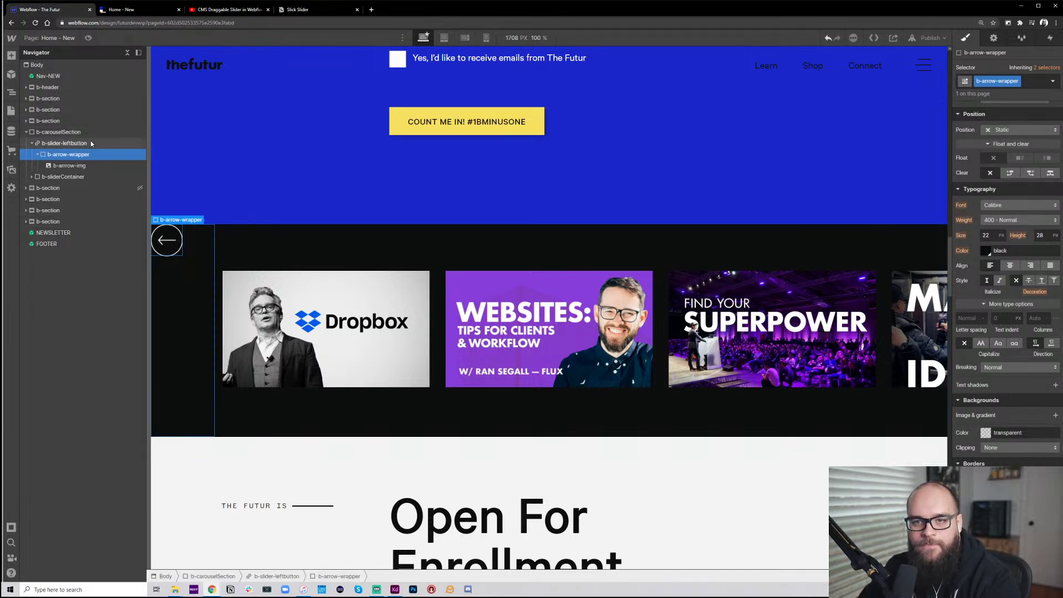
Make the b-slider-leftbutton link block a horizontal flex container with its content centered on both axes
click(65, 143)
scroll(1005, 158, up, 6)
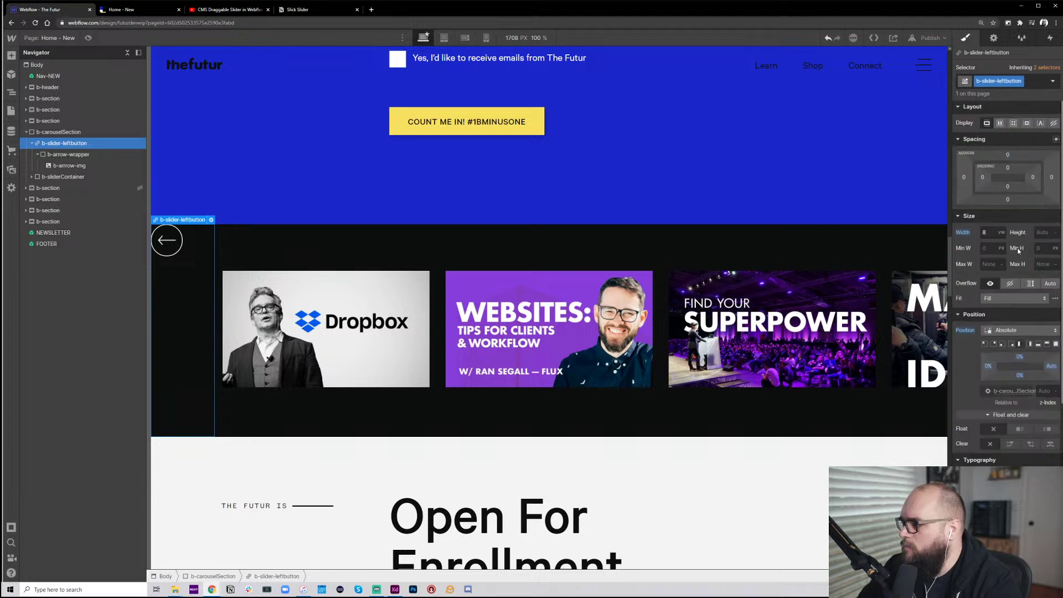
click(1004, 157)
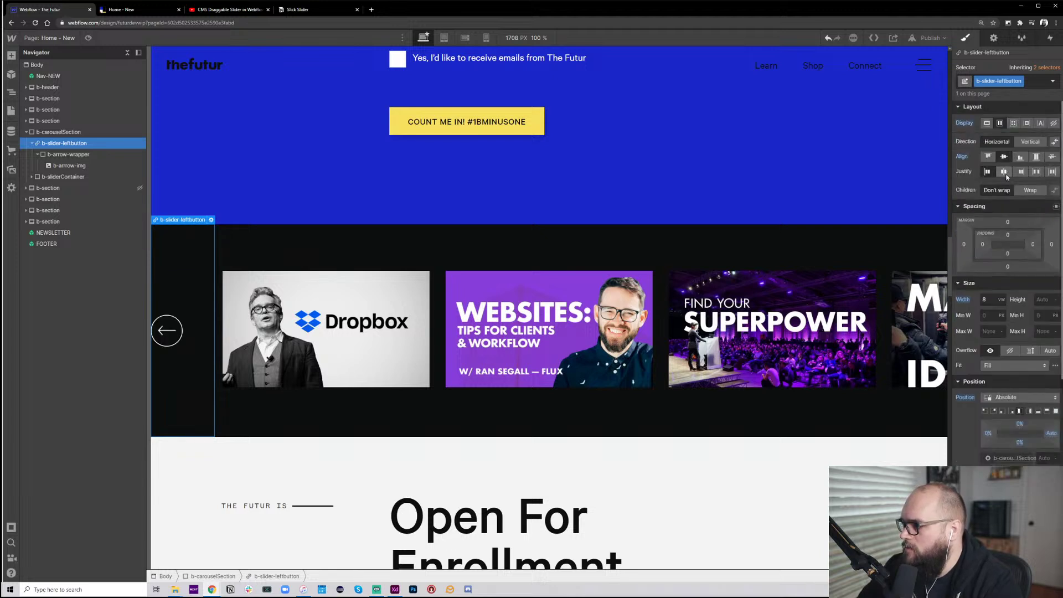
click(1005, 171)
click(489, 430)
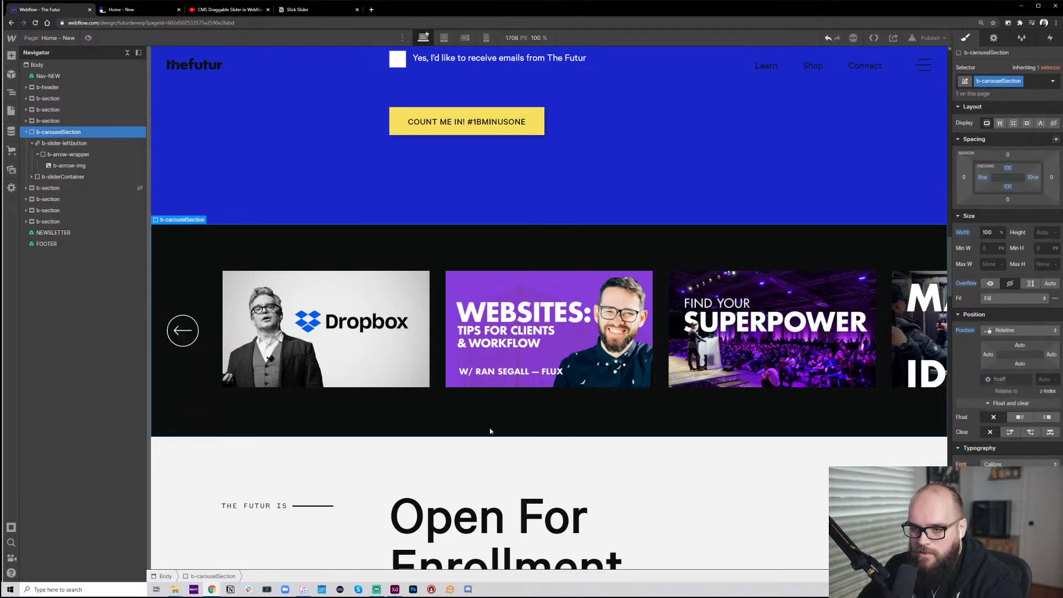
Place a copy of the b-slider-leftbutton link block after b-sliderContainer inside b-carouselSection
click(65, 143)
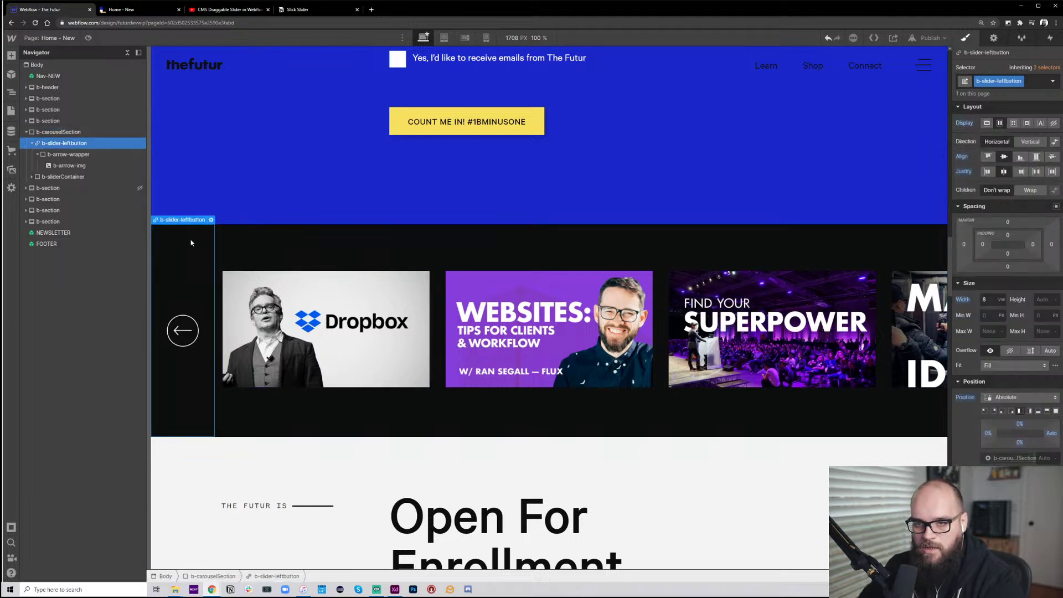
click(32, 143)
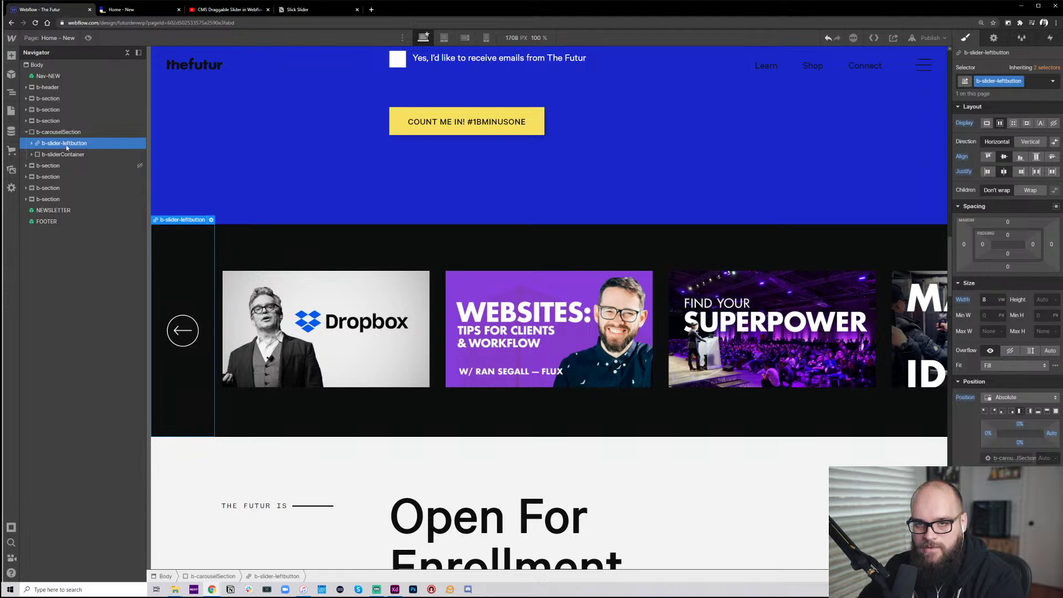
drag(69, 145, 71, 159)
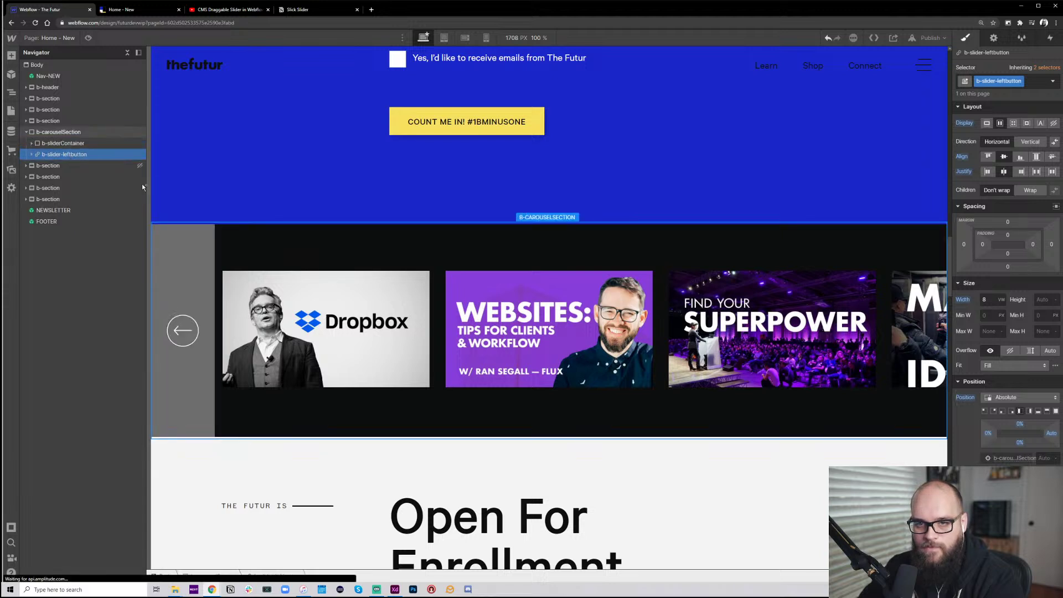
drag(149, 178, 194, 192)
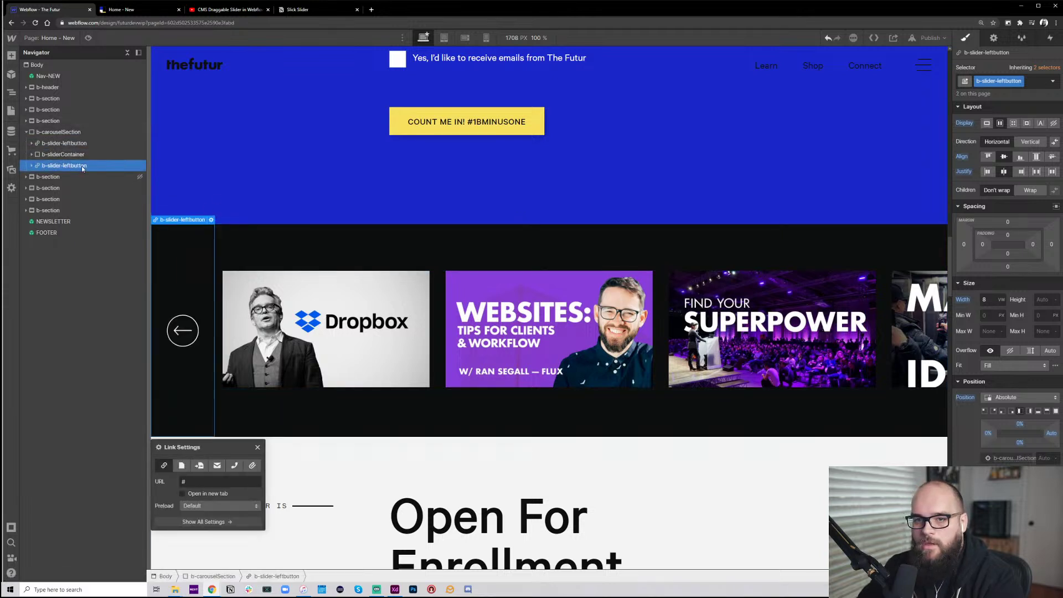
Duplicate the copied link block's class as b-slider-rightbutton and pin the block absolutely to the section's right side
click(1020, 80)
click(1005, 106)
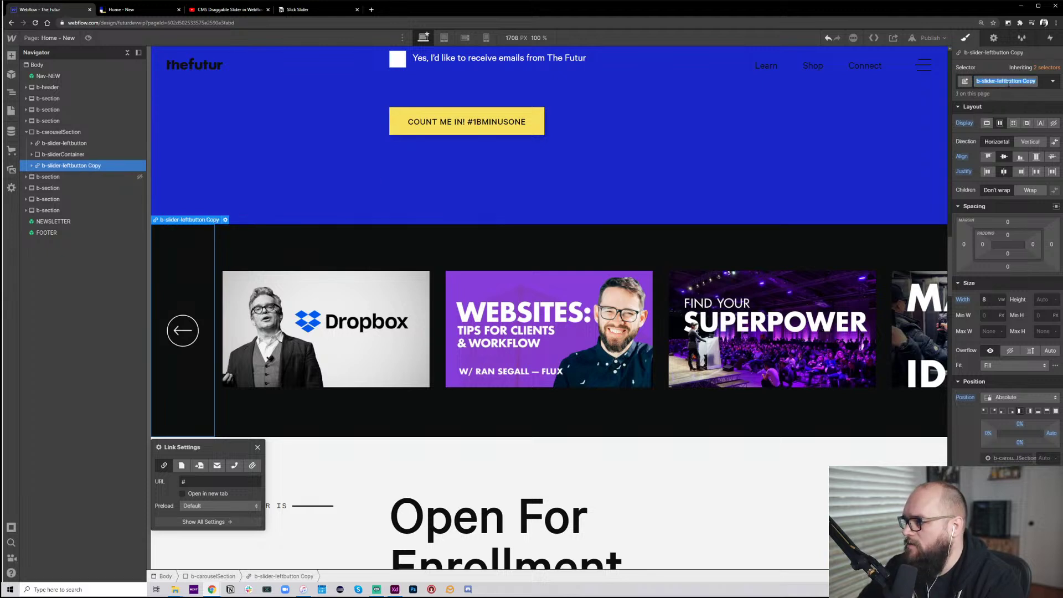
key(End)
key(BackSpace)
key(BackSpace)
key(BackSpace)
key(BackSpace)
key(BackSpace)
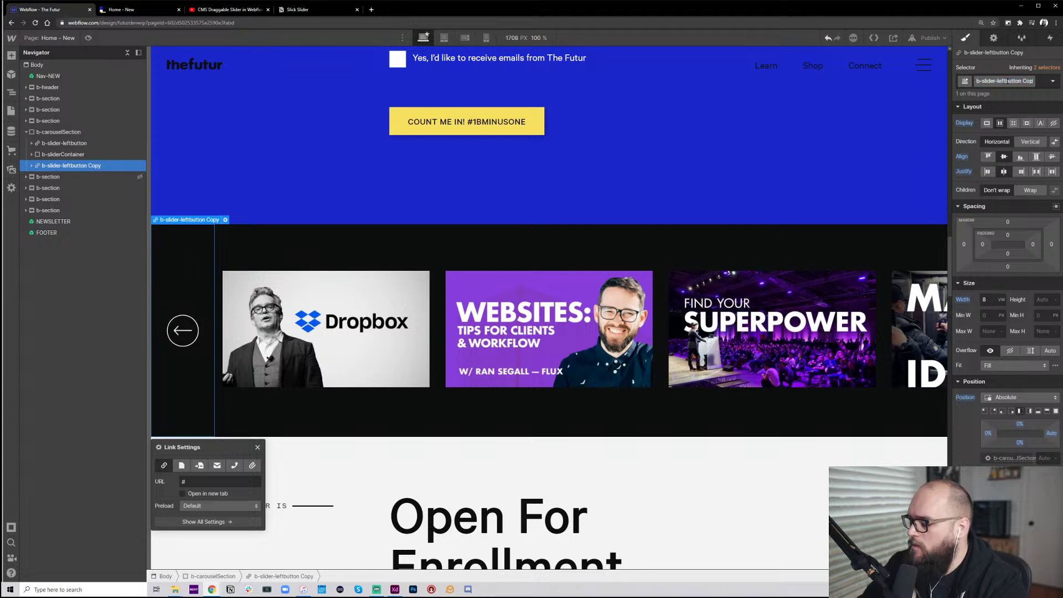
key(BackSpace)
key(BackSpace)
key(BackSpace)
key(BackSpace)
key(BackSpace)
key(BackSpace)
key(BackSpace)
key(BackSpace)
key(BackSpace)
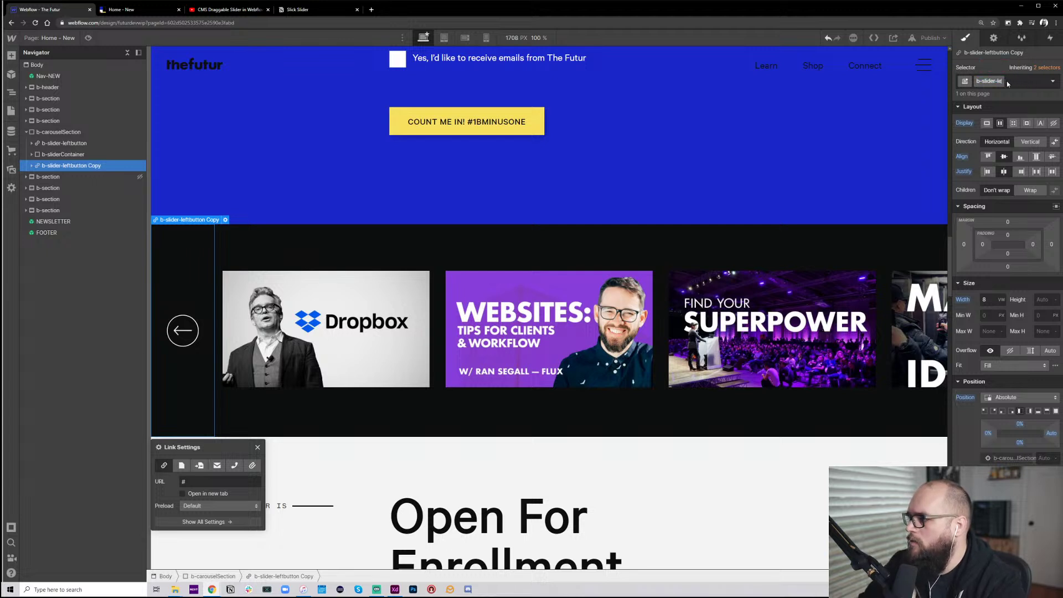
key(BackSpace)
text(right)
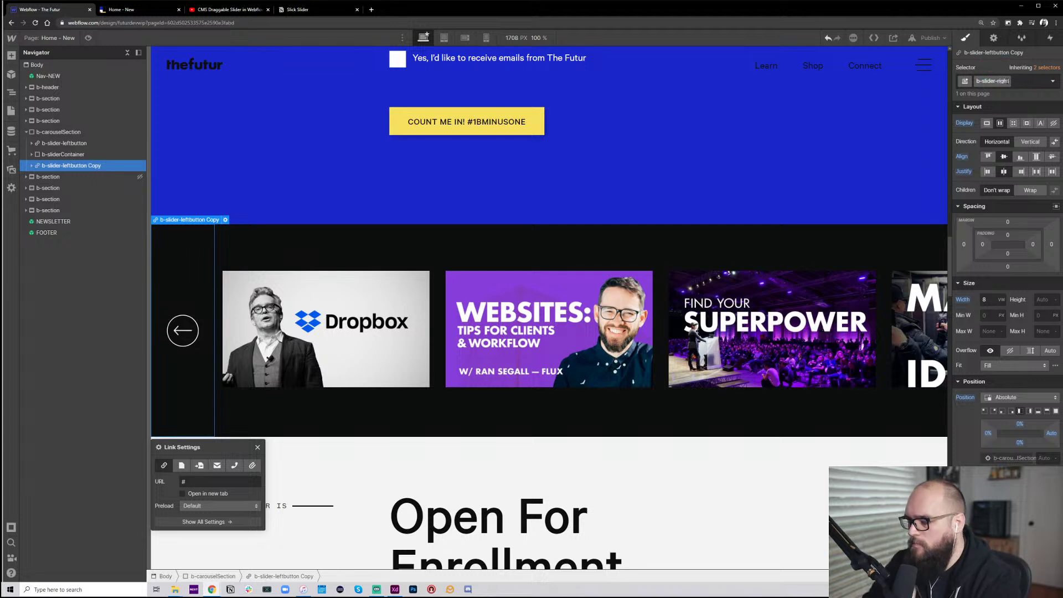
text(button)
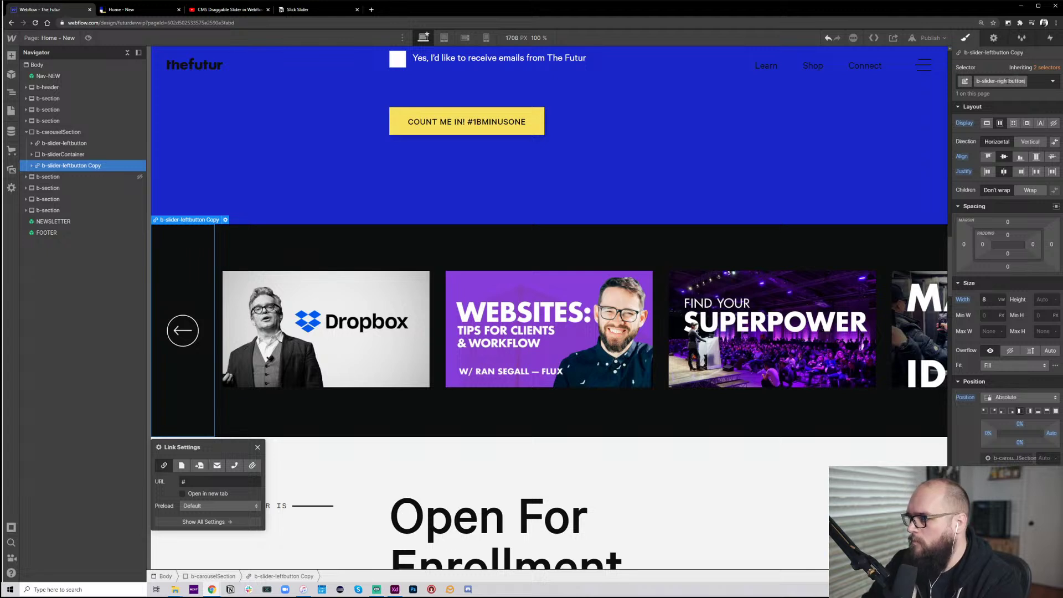
key(Return)
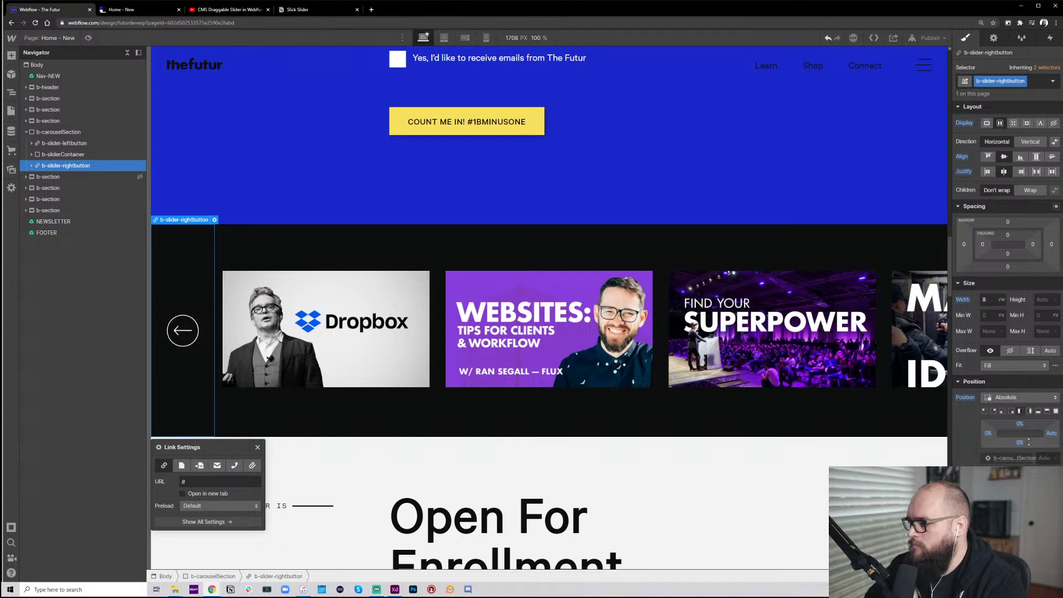
click(1029, 411)
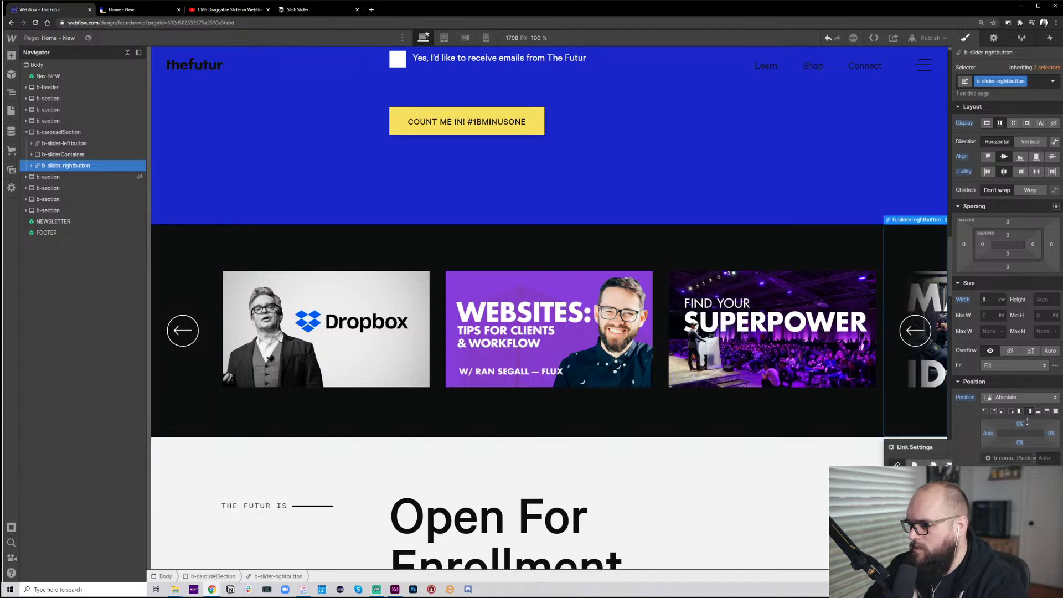
Replace the arrow image inside the b-slider-rightbutton link block with course-arrow-right.png
click(917, 333)
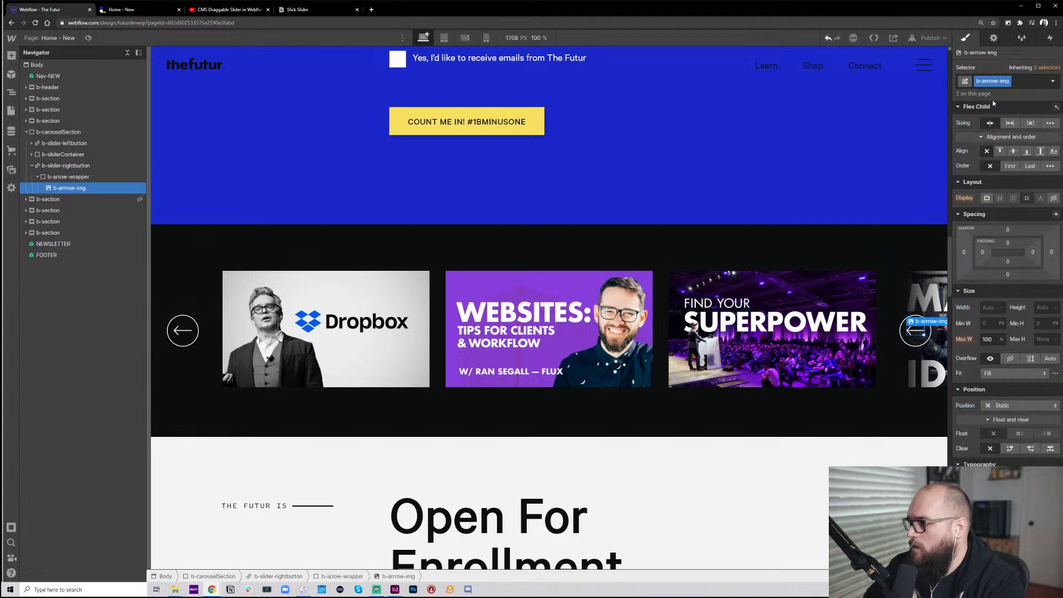
click(994, 38)
click(1009, 103)
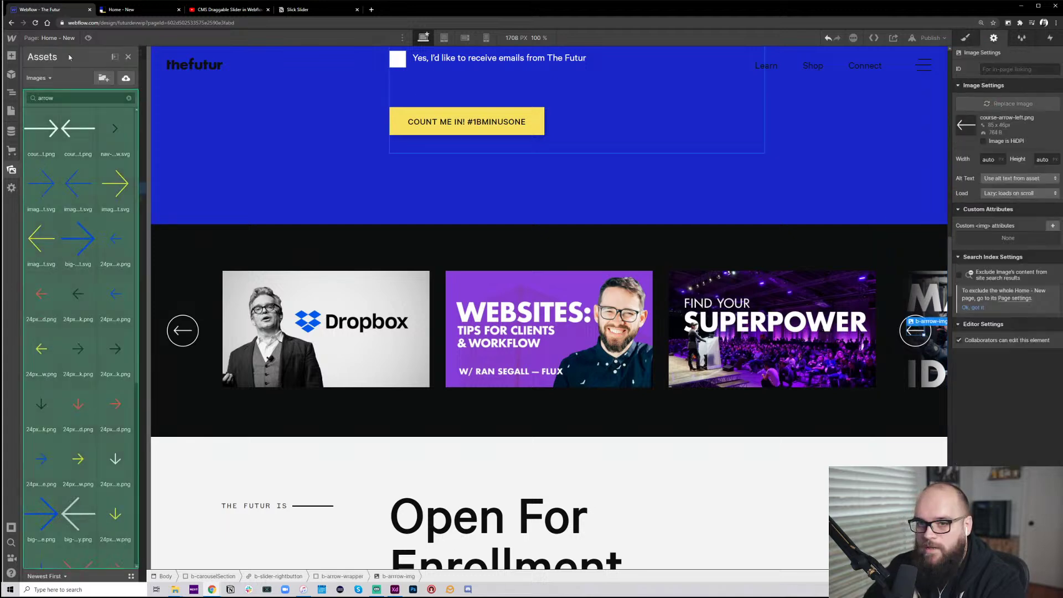
click(39, 128)
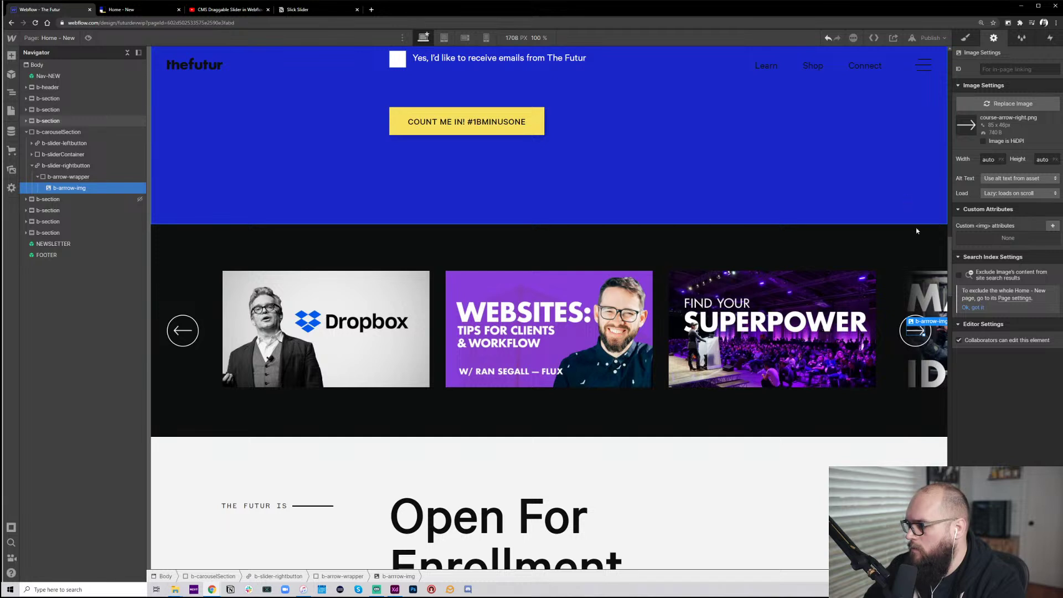
Reverse the linear gradient background of b-slider-rightbutton so the black end lies at the section's outer right edge
click(928, 246)
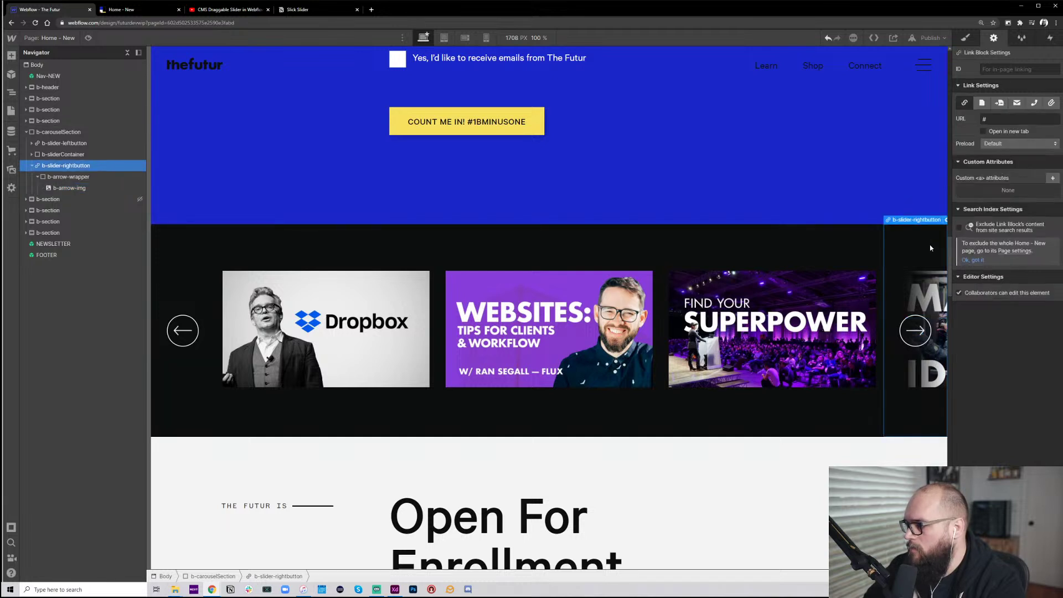
click(967, 38)
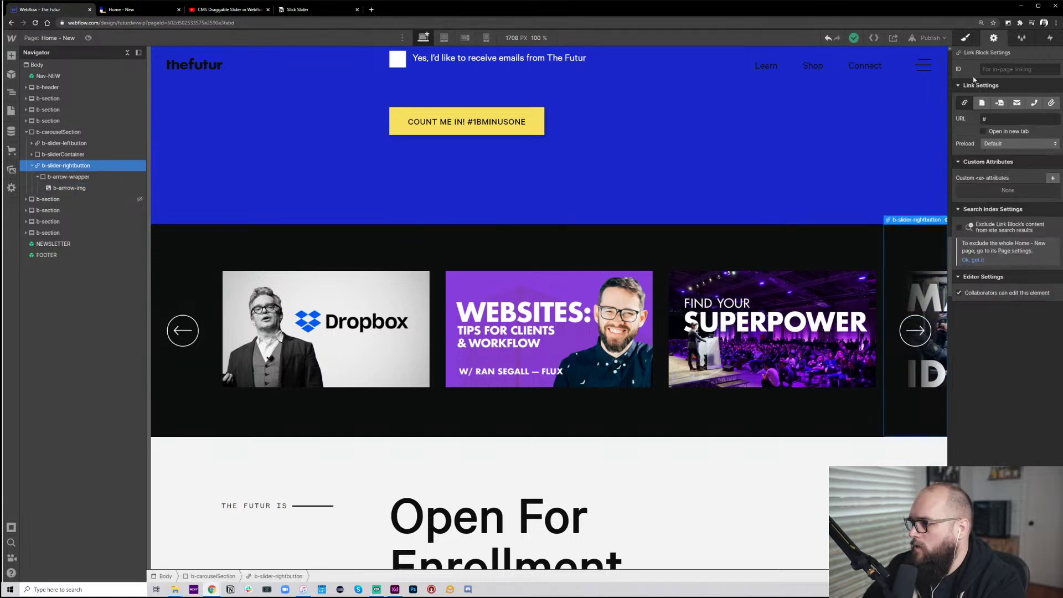
scroll(1035, 425, down, 3)
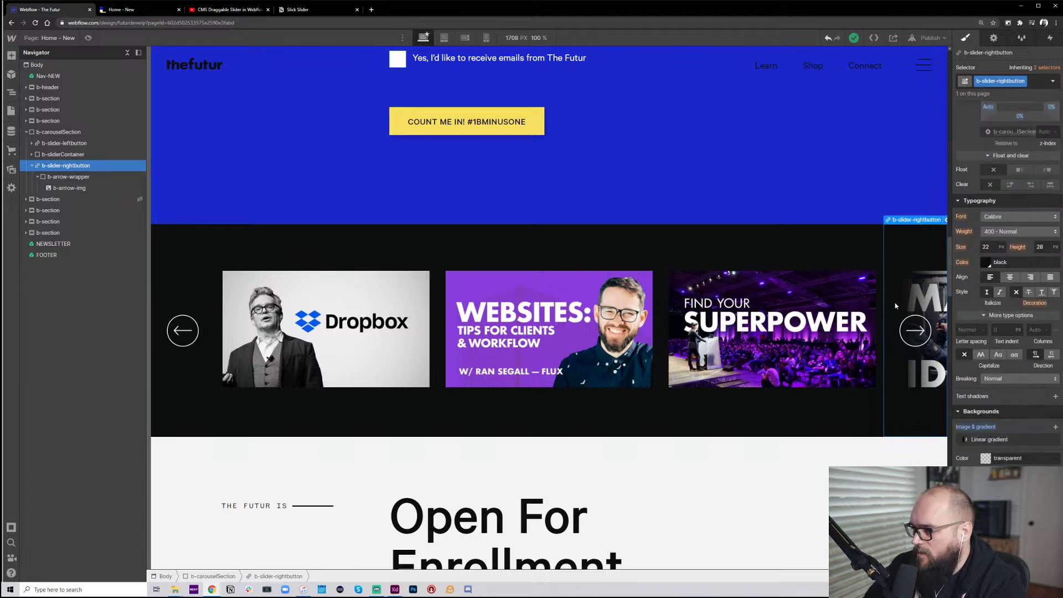
click(987, 439)
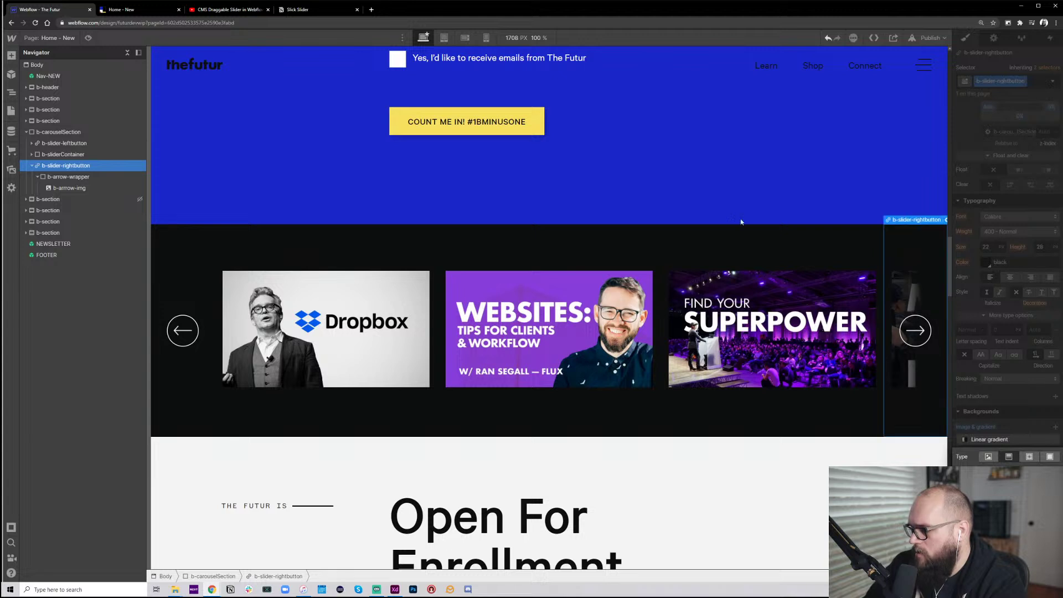
Open the linear gradient background of the b-slider-leftbutton link block to check it
click(64, 143)
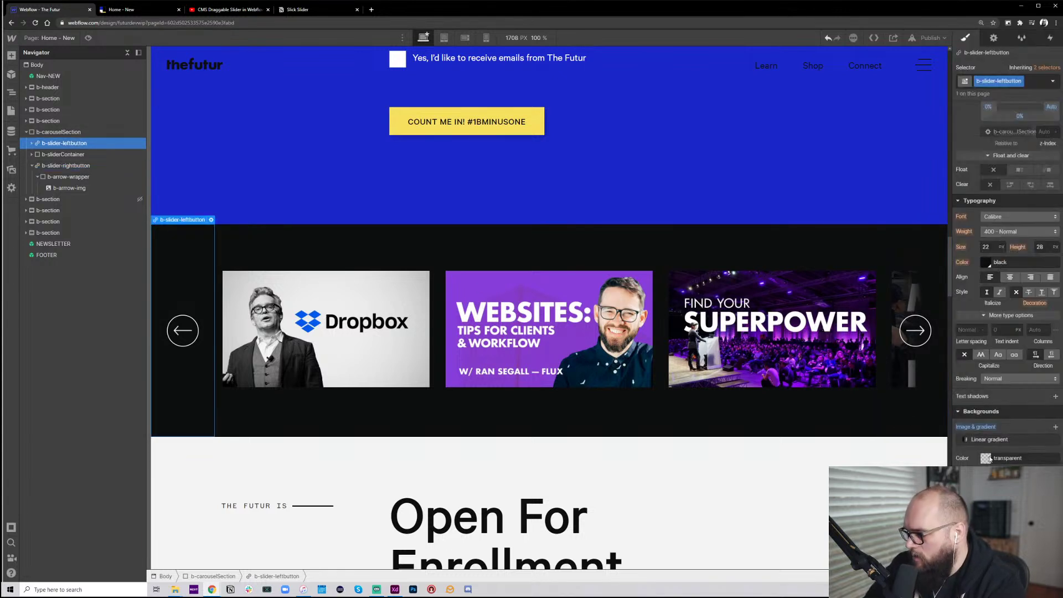
click(990, 441)
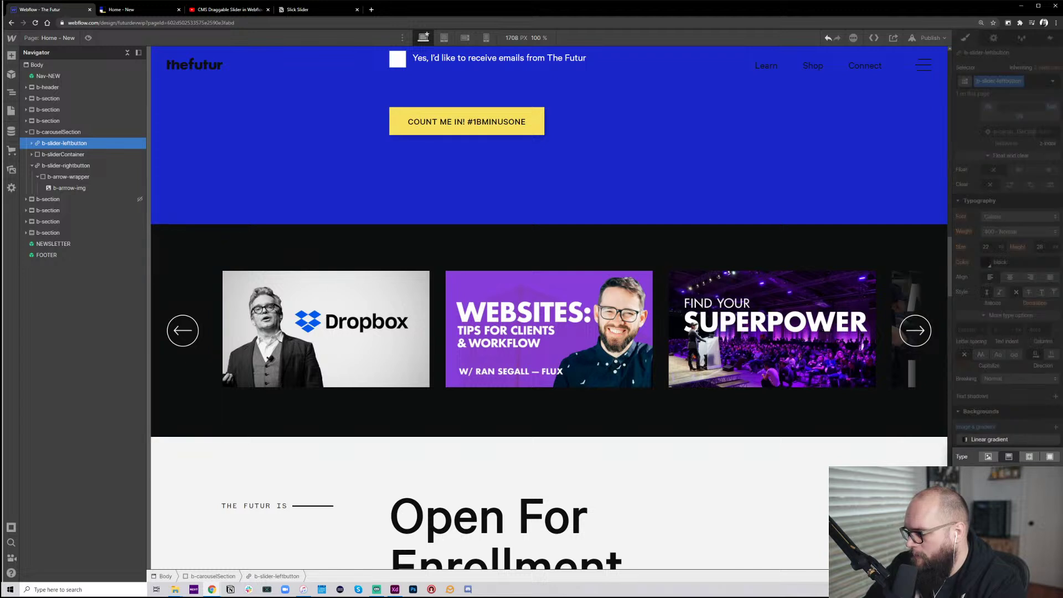
click(422, 197)
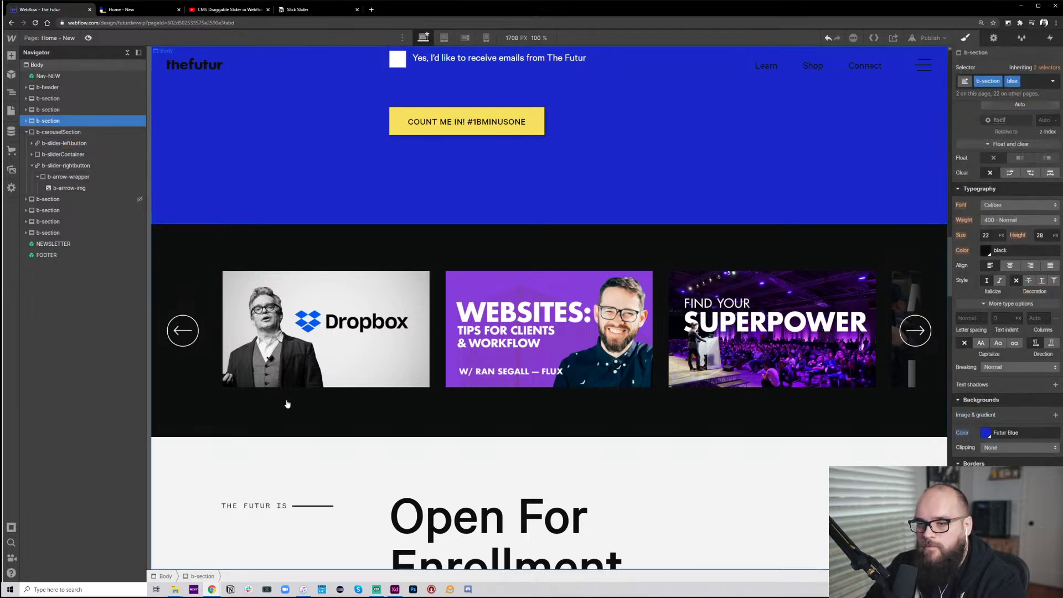
Preview the page and examine the carousel section with both arrow buttons
key(ctrl+shift+p)
scroll(732, 431, down, 3)
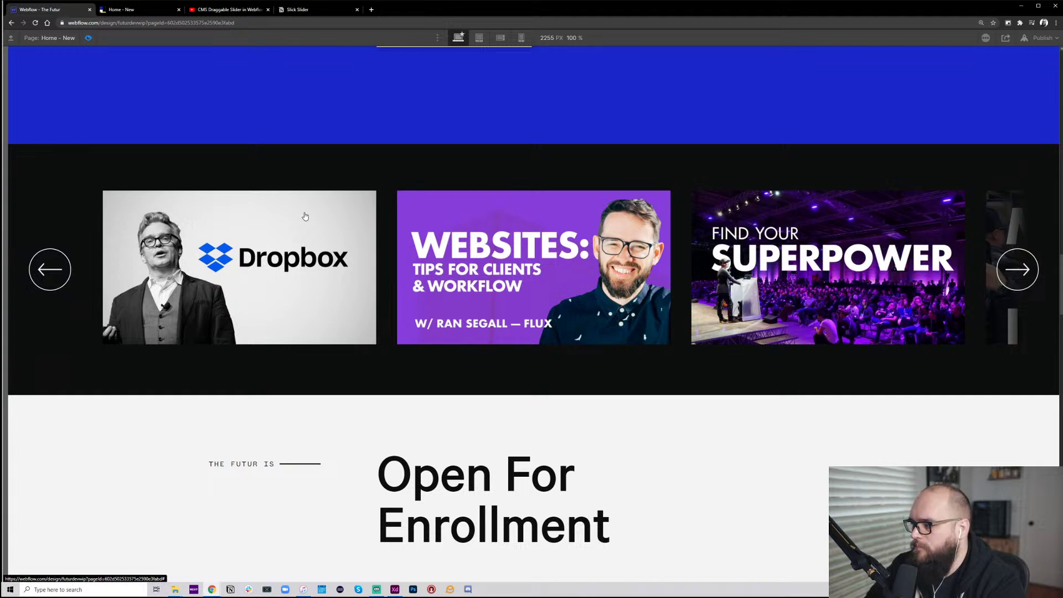
key(ctrl+shift+p)
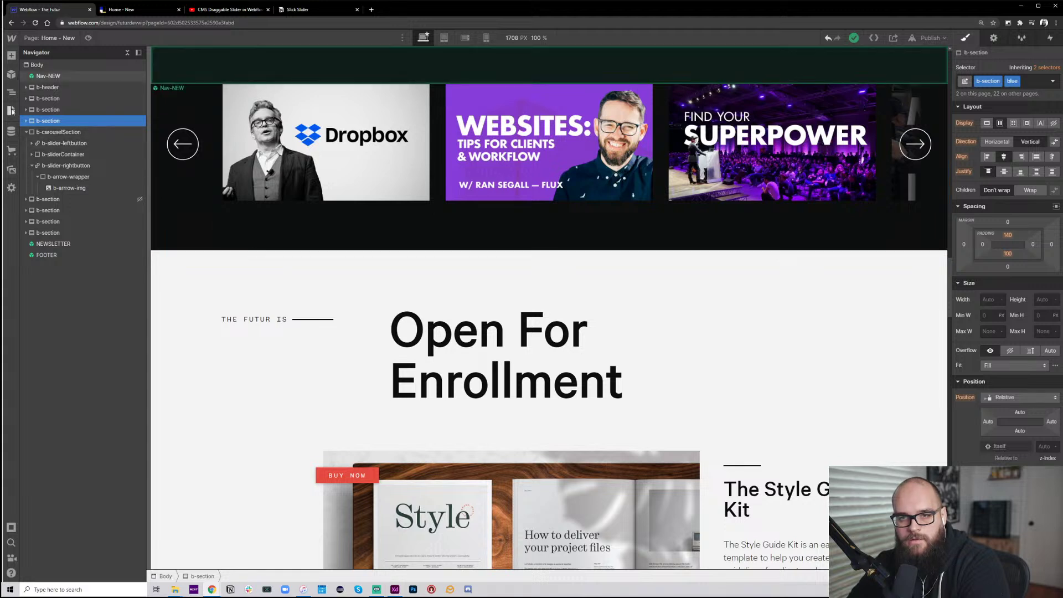
Add a div block as the first element in b-carouselSection and place an H2 heading inside it
click(11, 55)
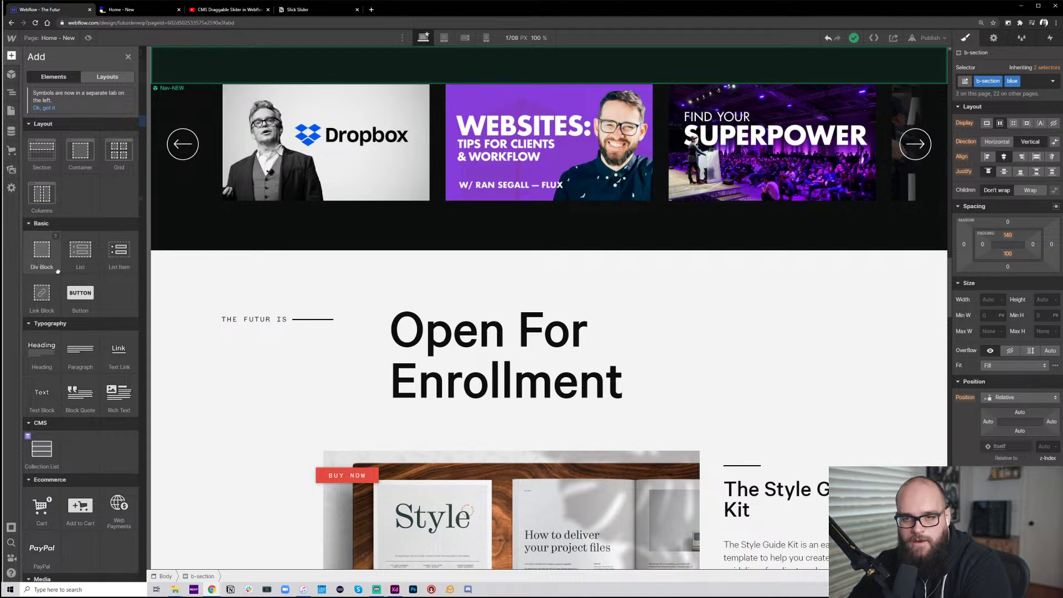
drag(33, 252, 87, 133)
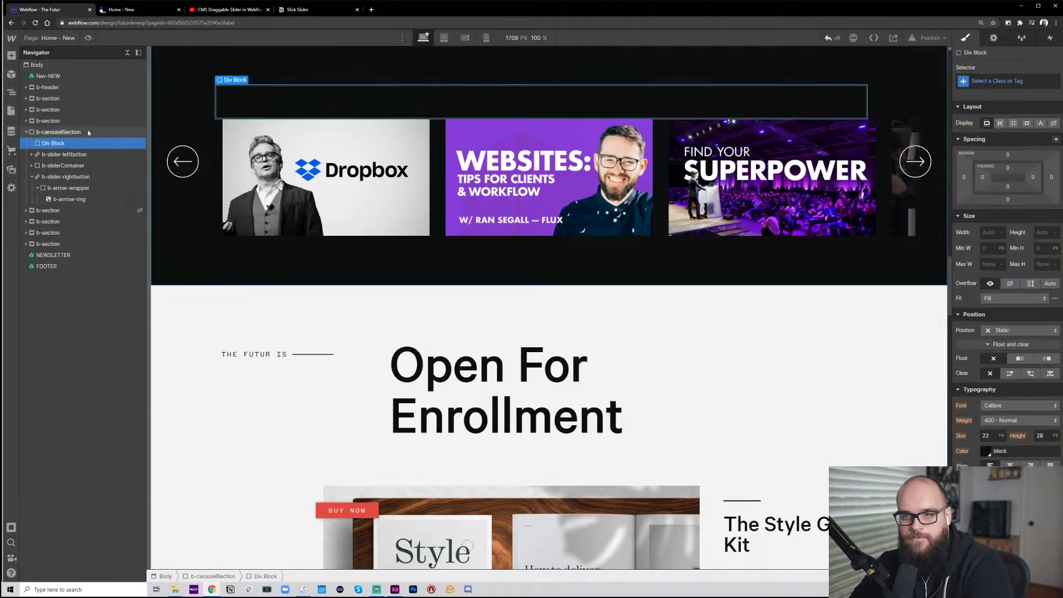
click(11, 55)
drag(42, 349, 80, 148)
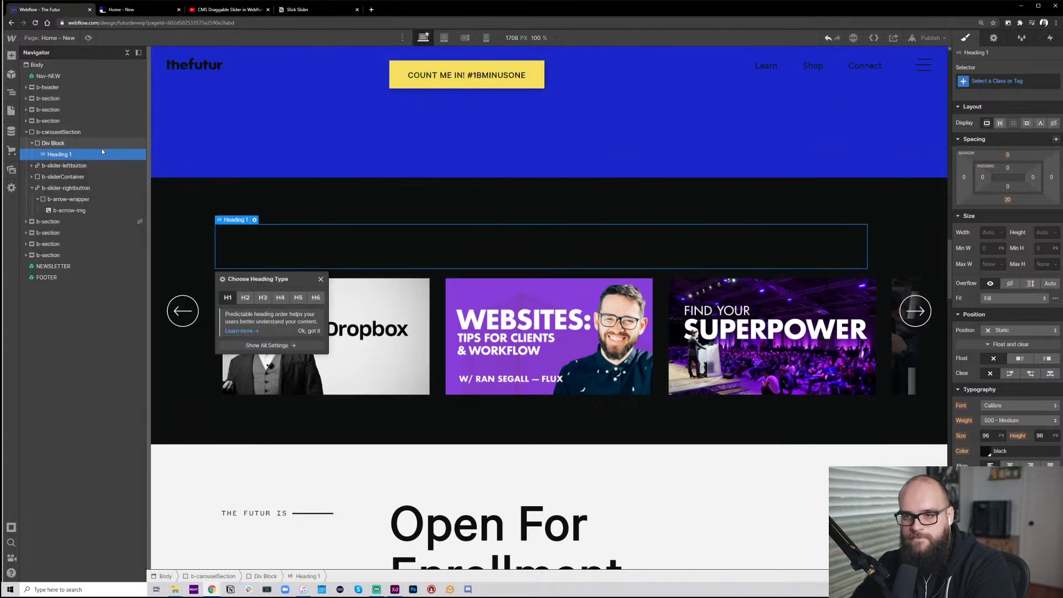
click(247, 298)
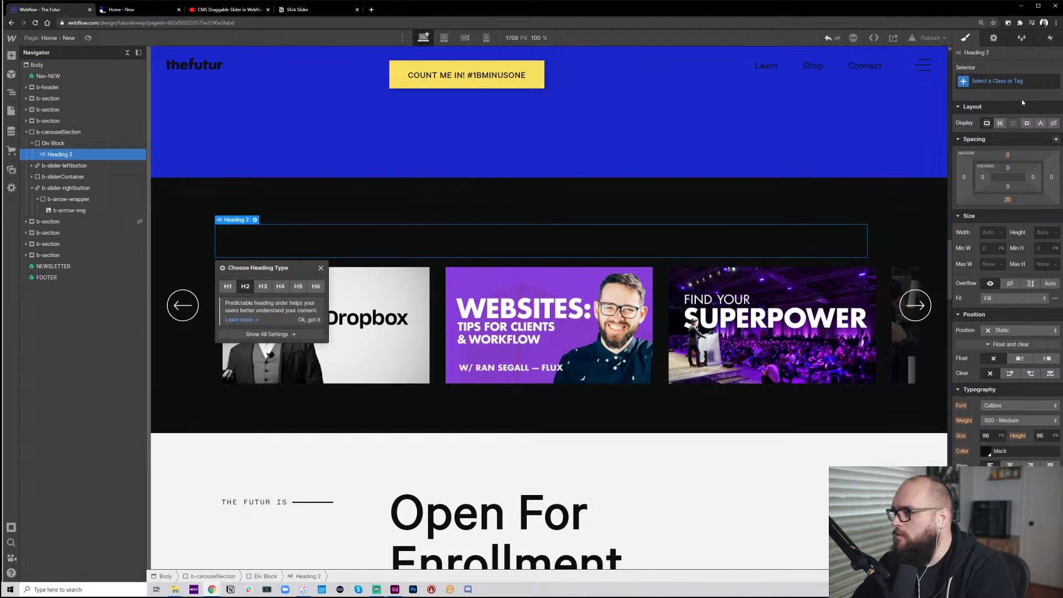
Try the existing b-h2 class with a grey combo class on the new heading
key(ctrl+Return)
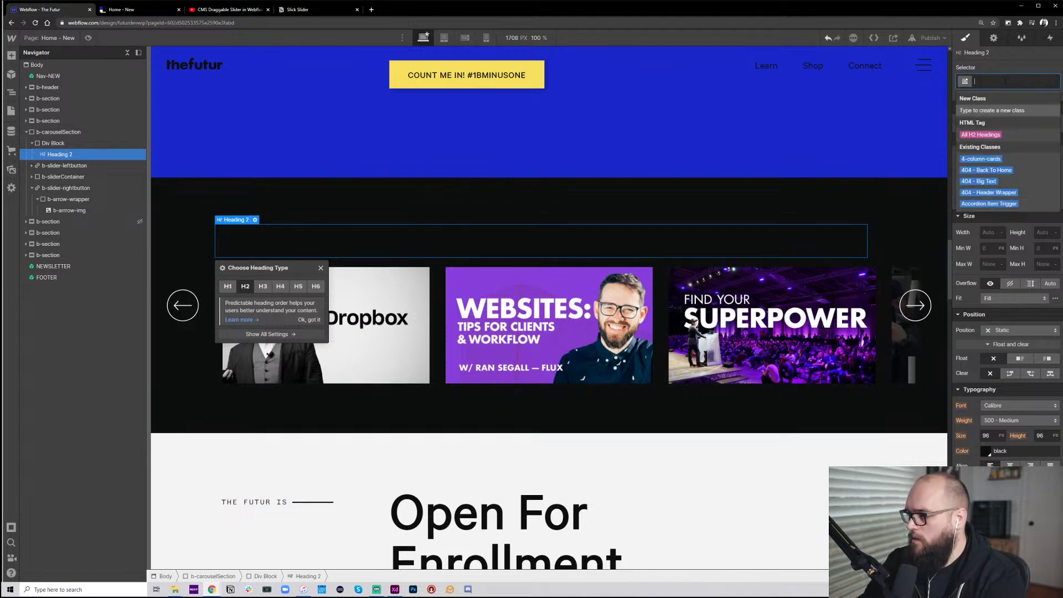
text(h2)
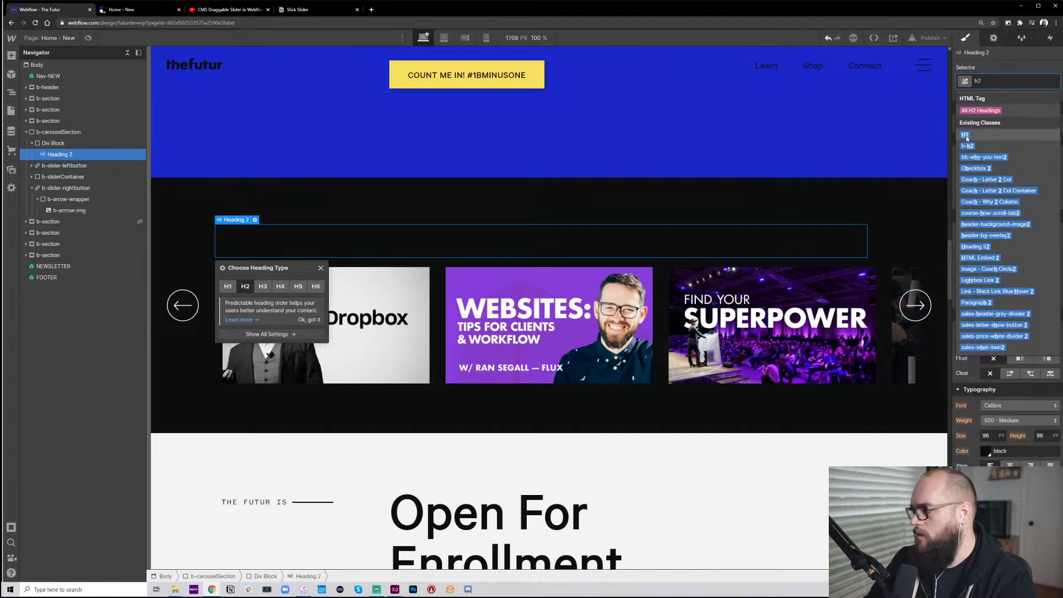
click(993, 145)
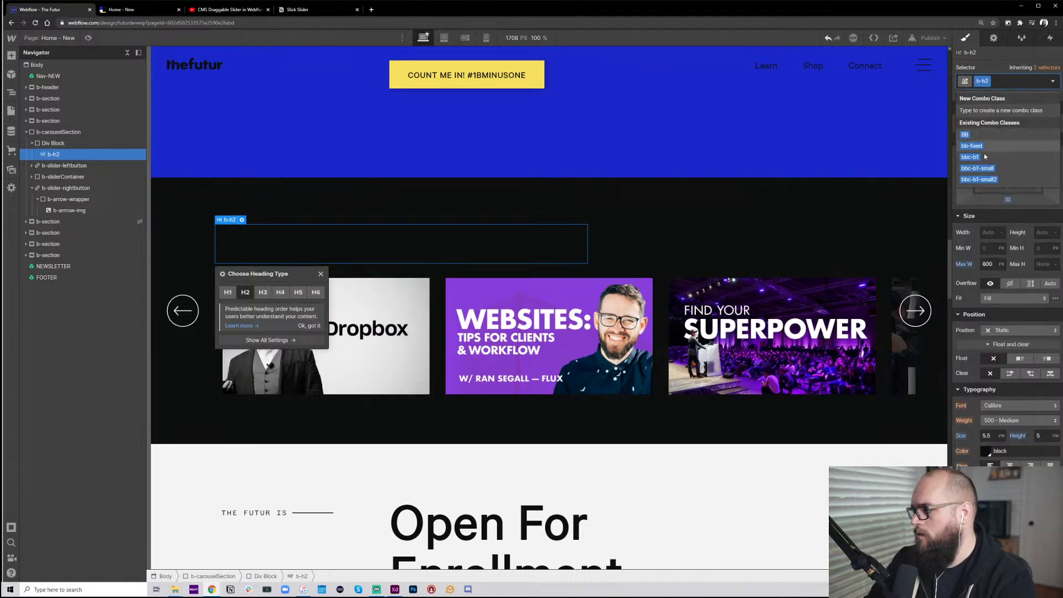
text(gre)
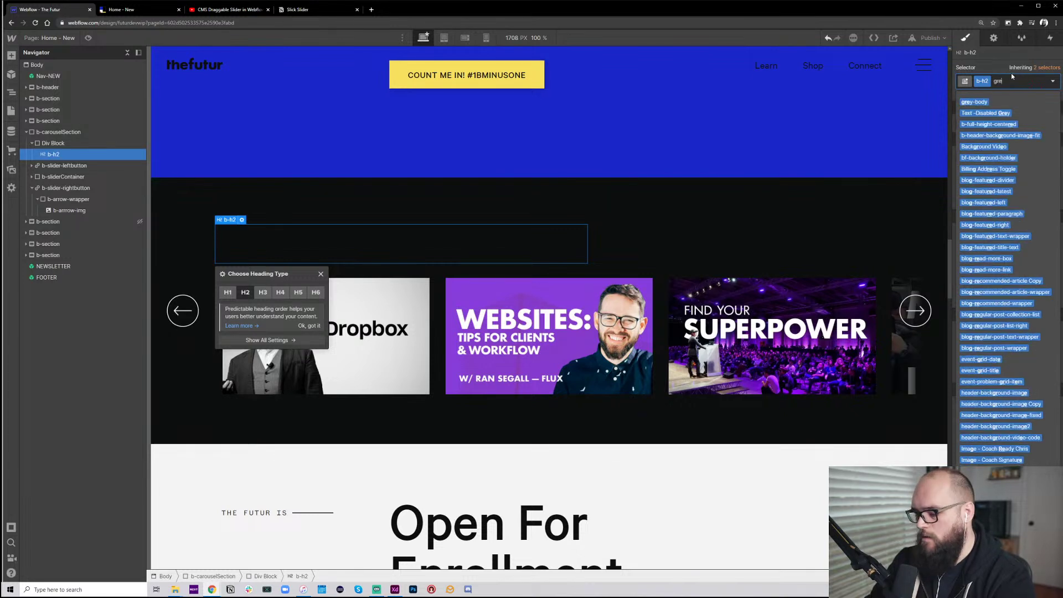
text(y)
key(Return)
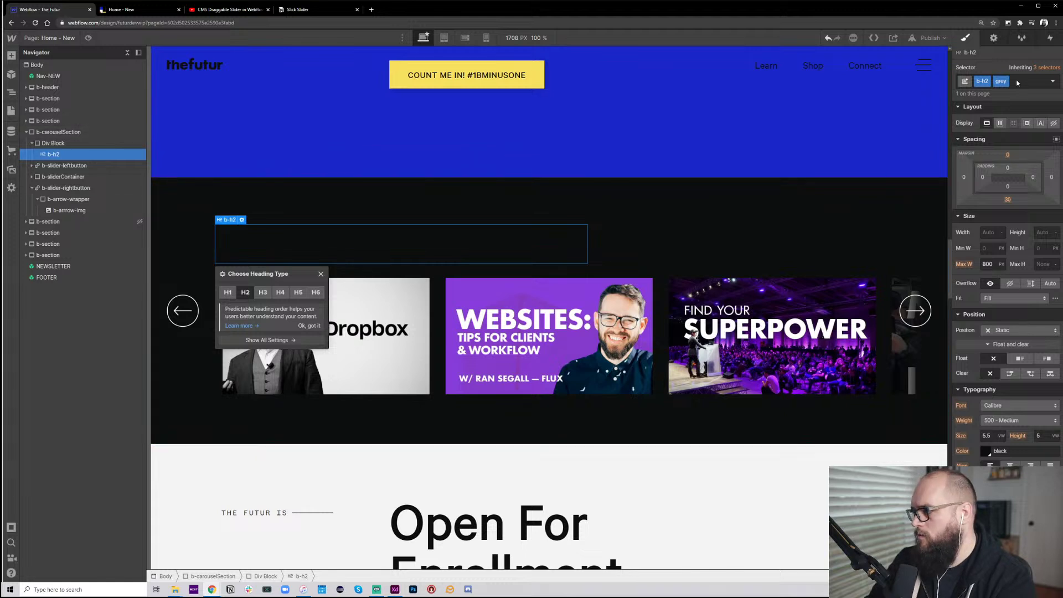
Remove the heading's grey and b-h2 classes and apply the existing b-h3 class instead
click(1018, 83)
key(BackSpace)
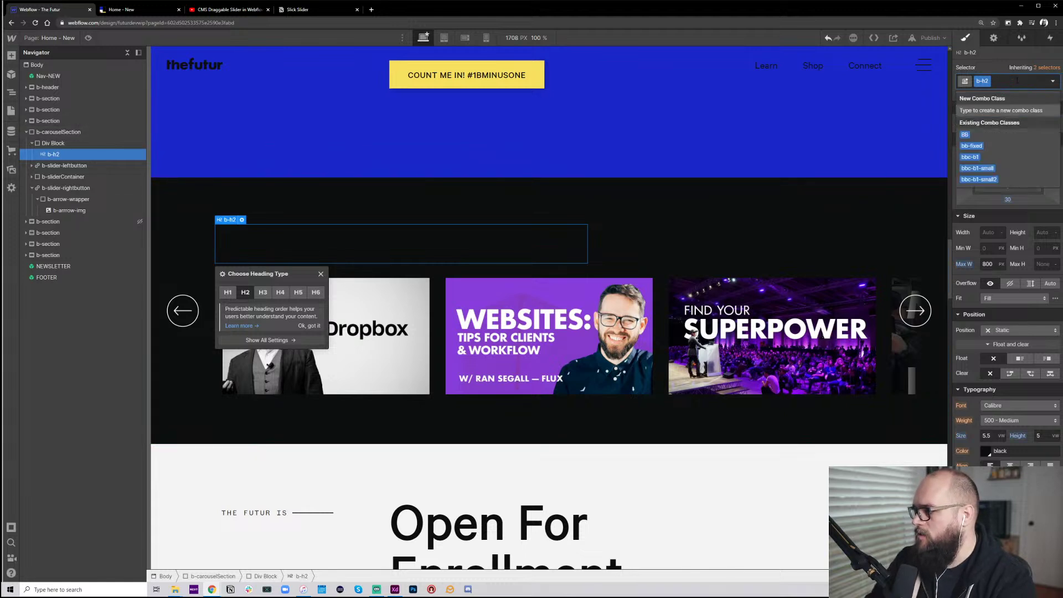
key(BackSpace)
text(h2)
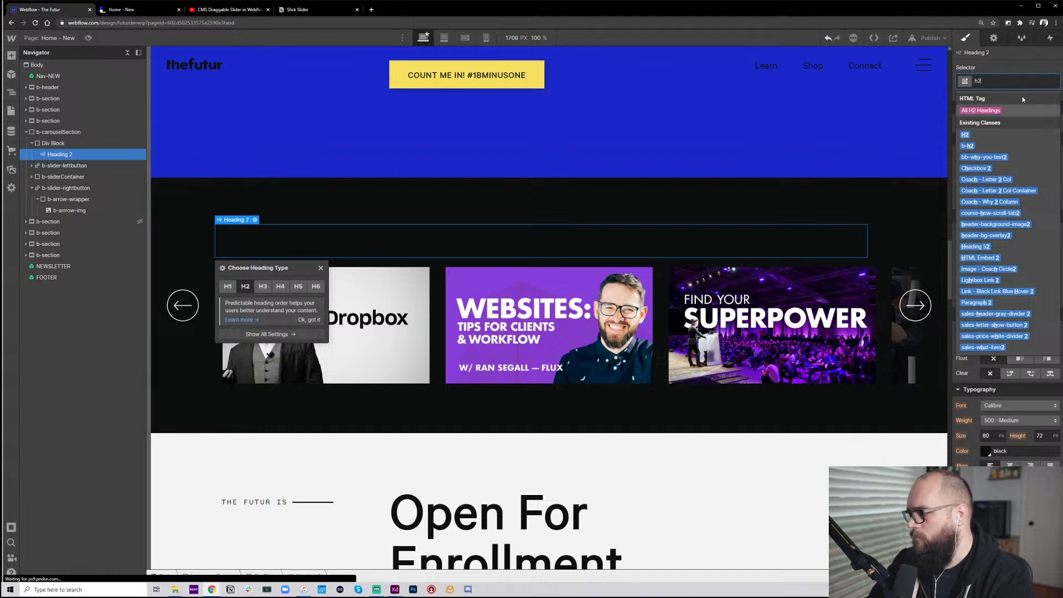
key(BackSpace)
key(BackSpace)
text(b-h3)
key(Return)
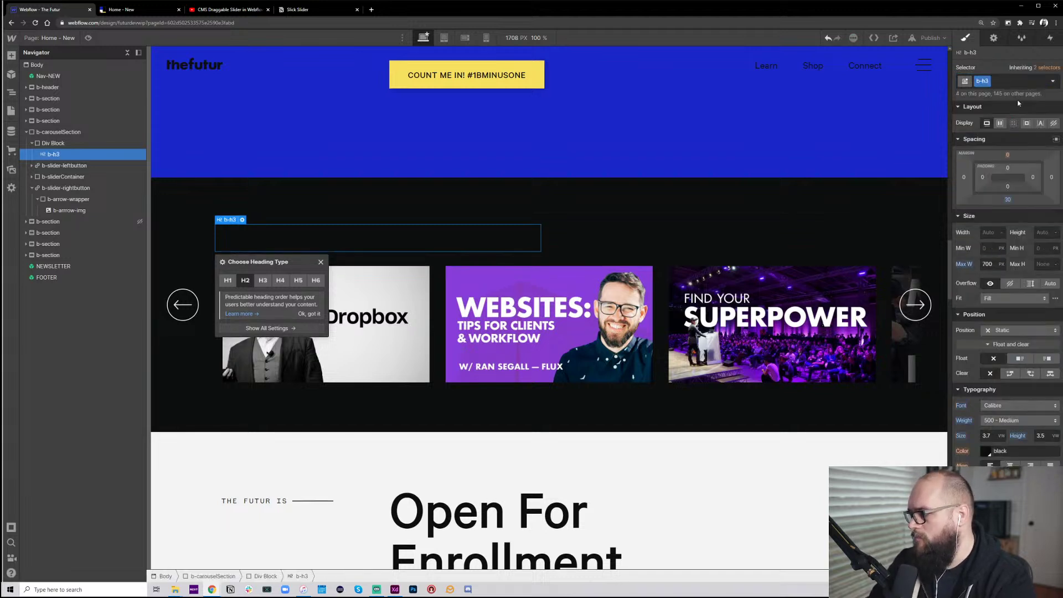
Add the existing white combo class to the b-h3 heading
click(1021, 82)
text(g)
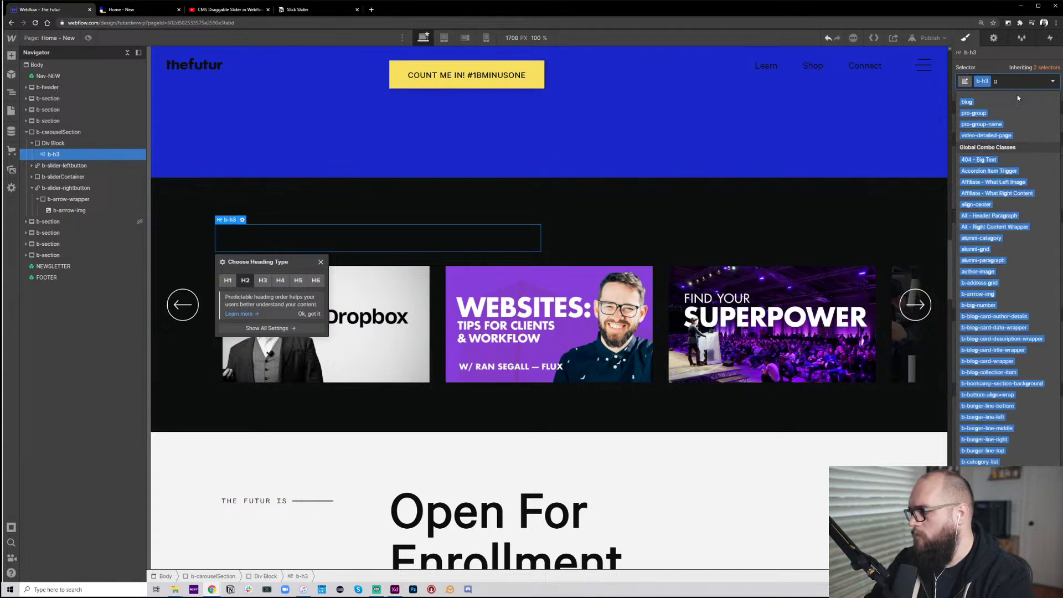
text(r)
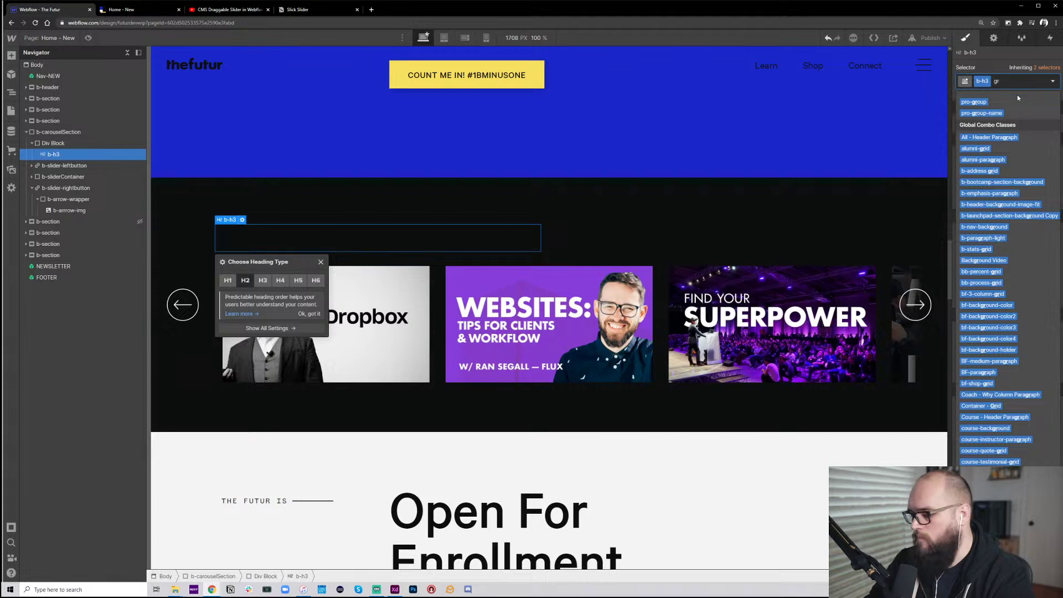
key(BackSpace)
key(BackSpace)
text(wh)
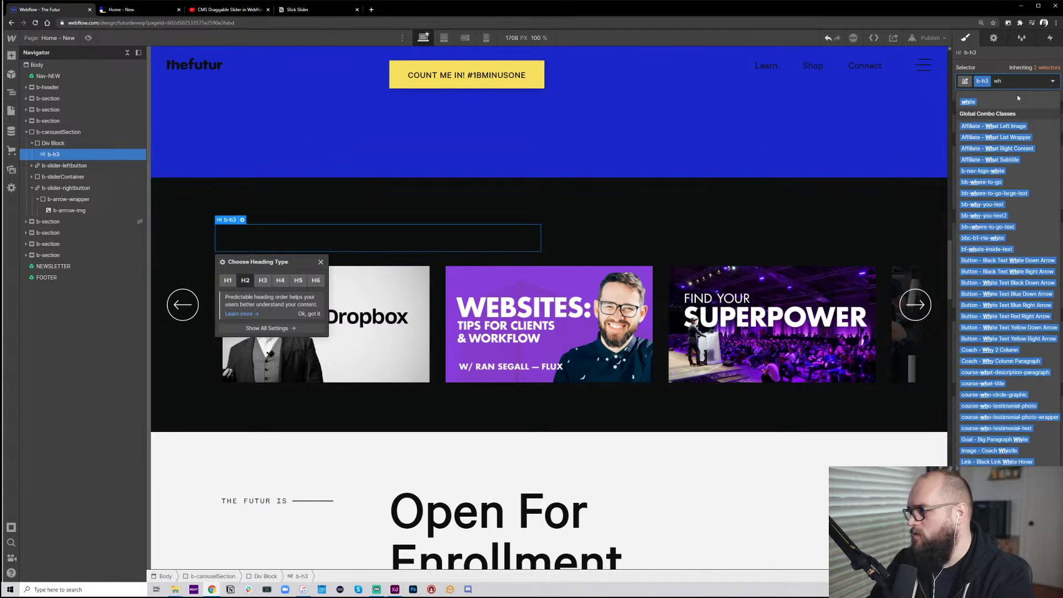
key(Return)
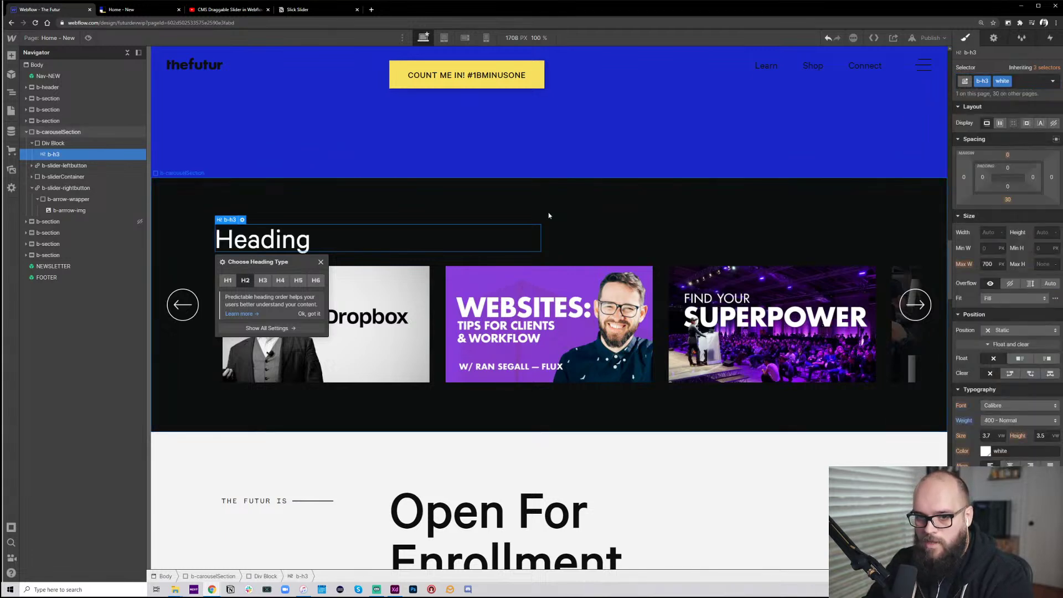
Change the heading text above the carousel to "Recently on The Futur"
click(299, 173)
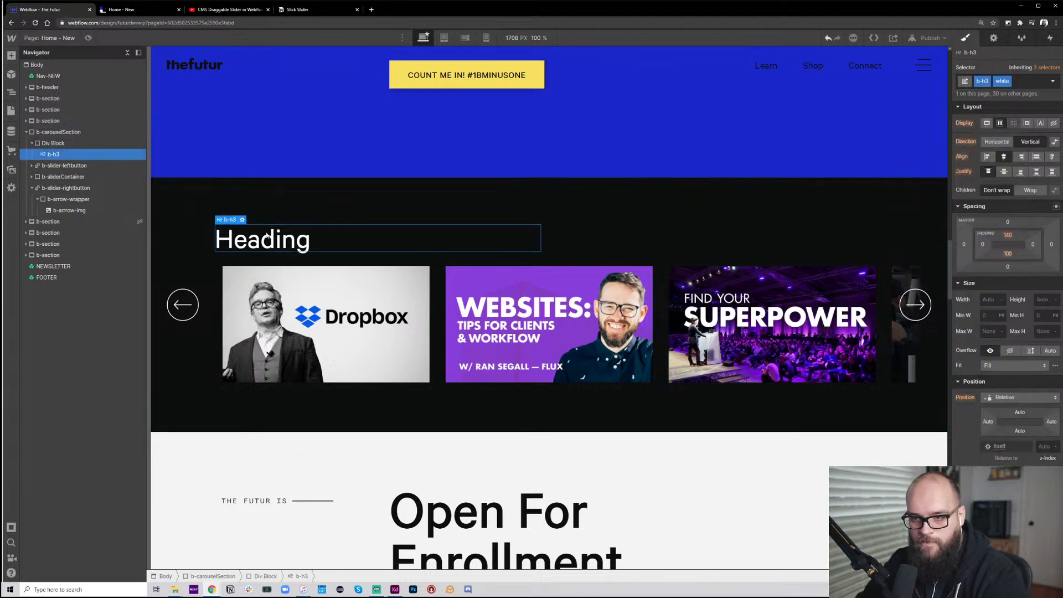
double_click(266, 237)
text(Recently on )
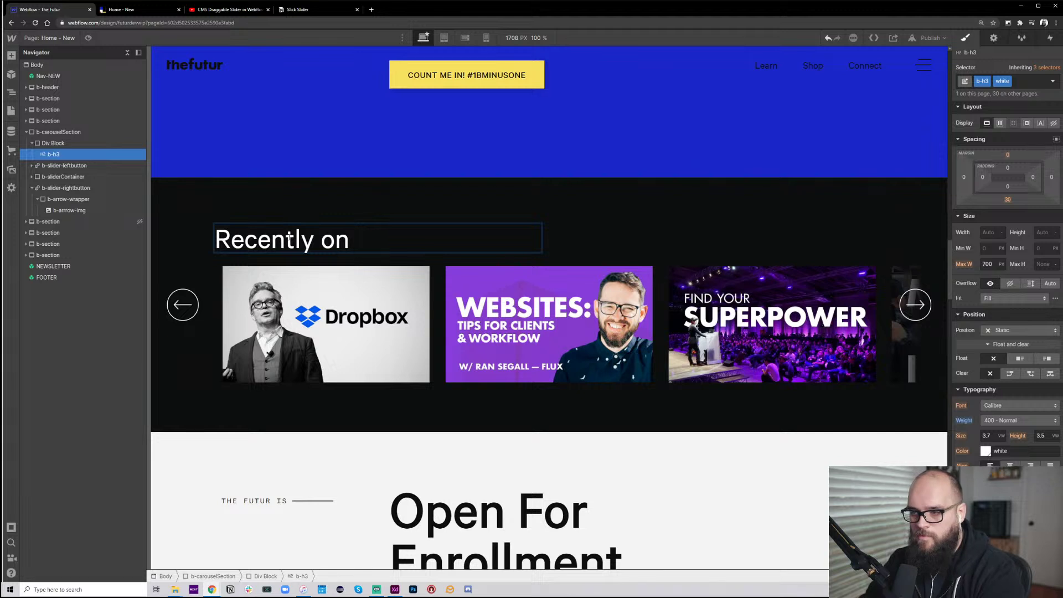
text(The Futur)
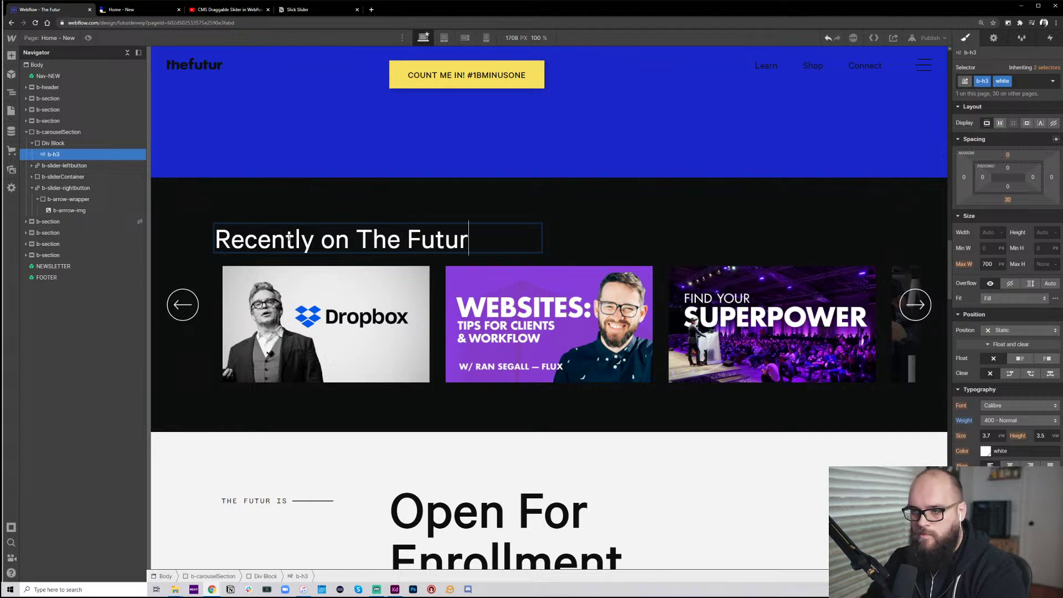
key(Escape)
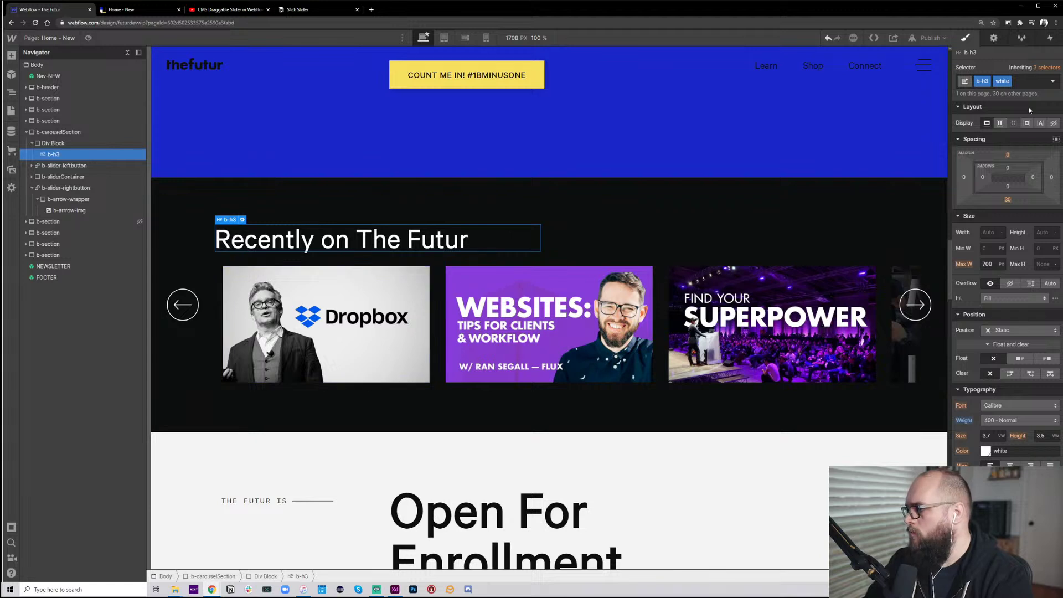
Replace the carousel heading's b-h3 and white classes with the existing b-h4 class and its grey combo class
click(1020, 81)
key(BackSpace)
key(BackSpace)
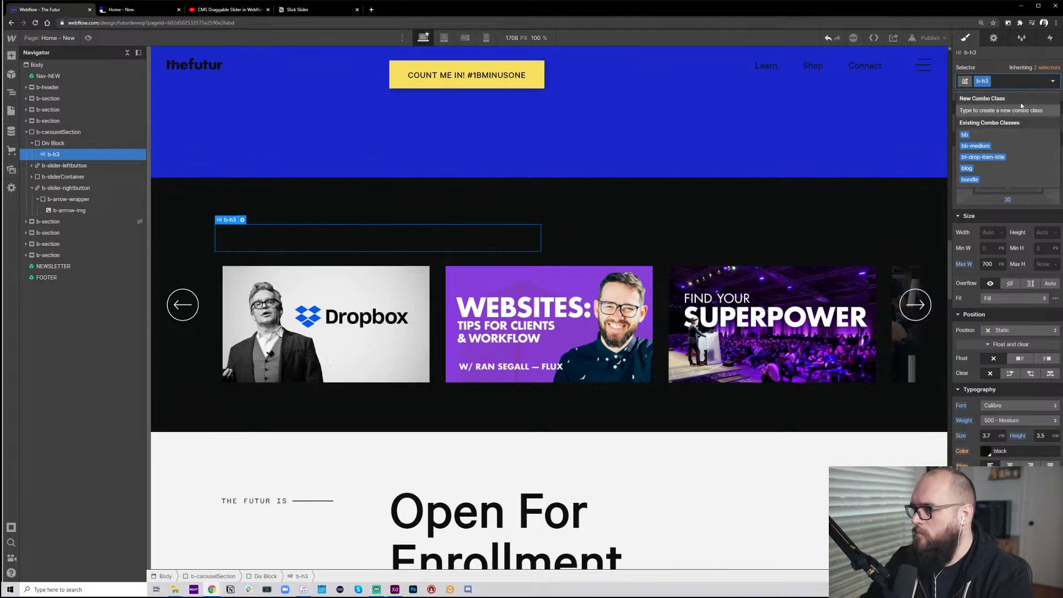
text(b-4)
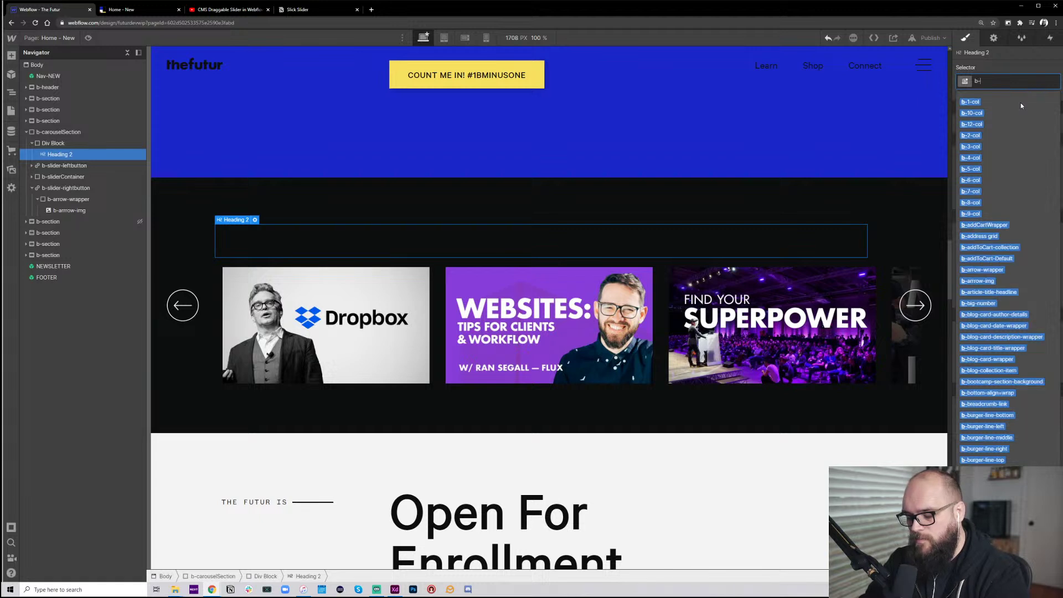
key(Down)
key(Down)
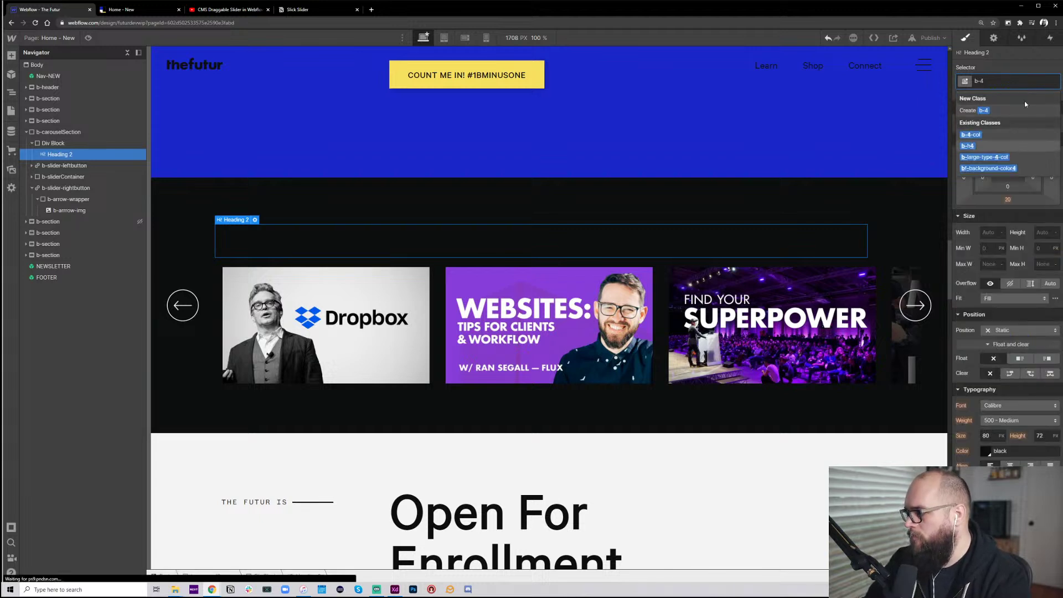
key(Return)
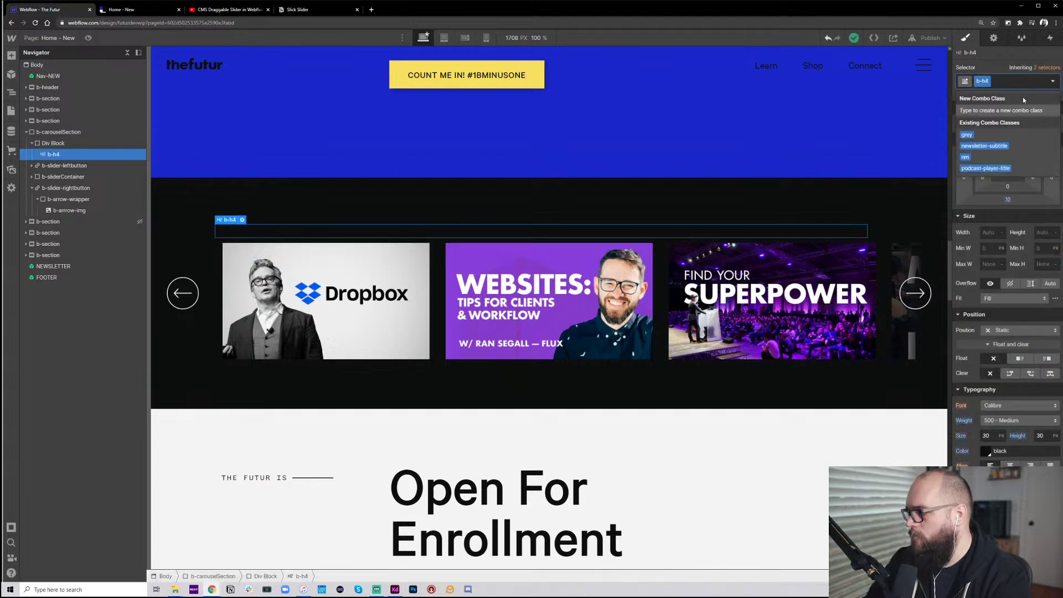
click(1007, 135)
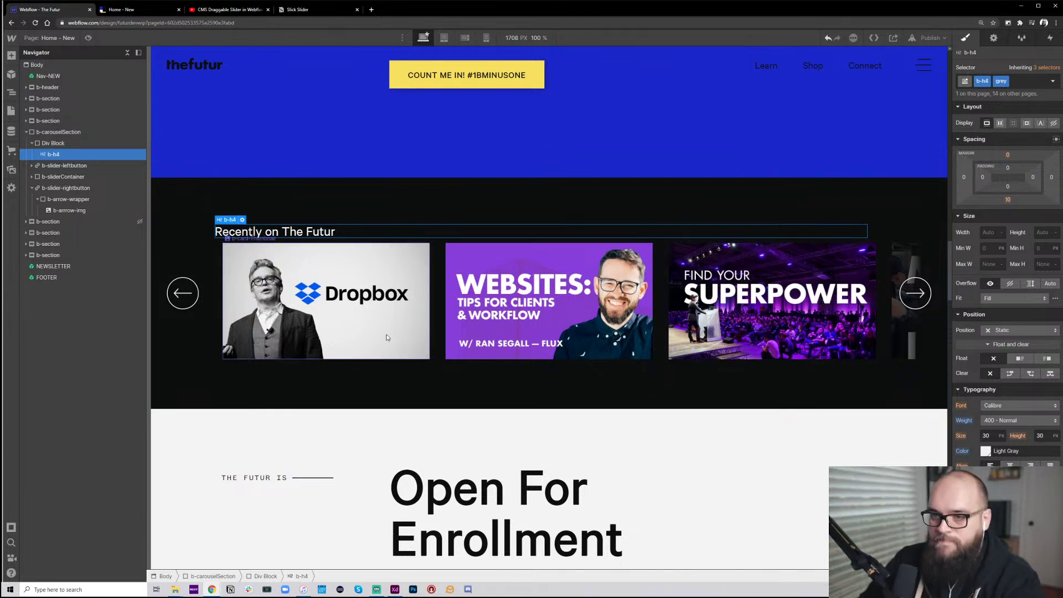
Give the div block around the carousel heading a new class named b-slider-header-wrapper
click(62, 144)
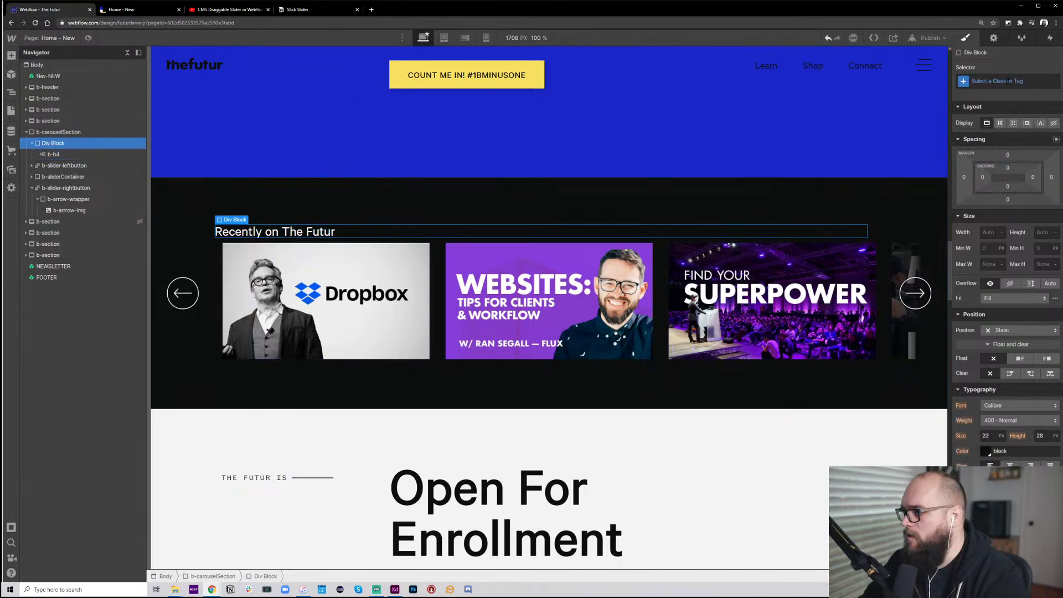
click(1005, 81)
text(b-slider-)
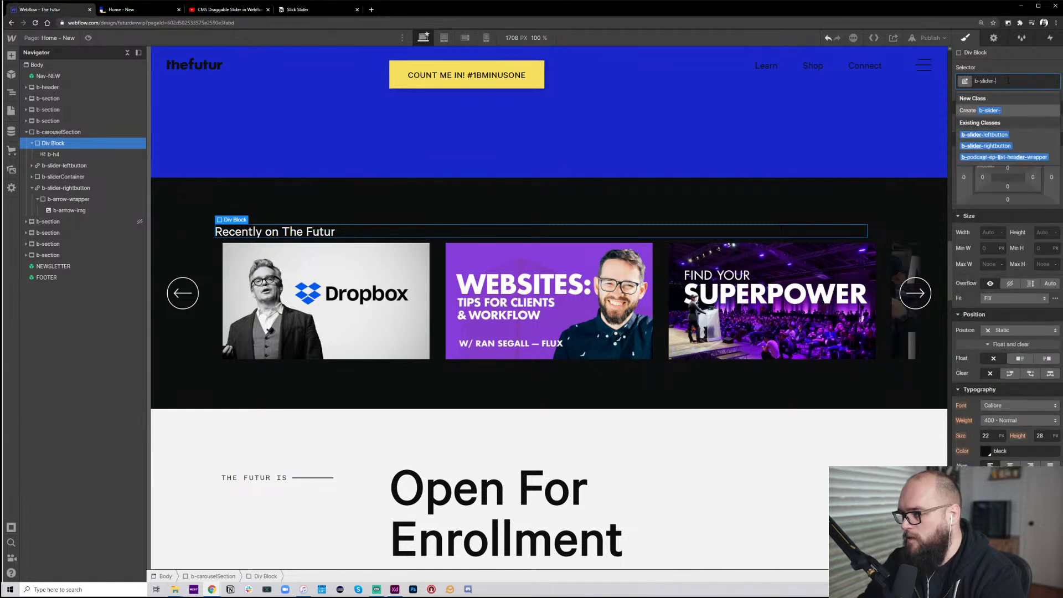
text(header-wrapper)
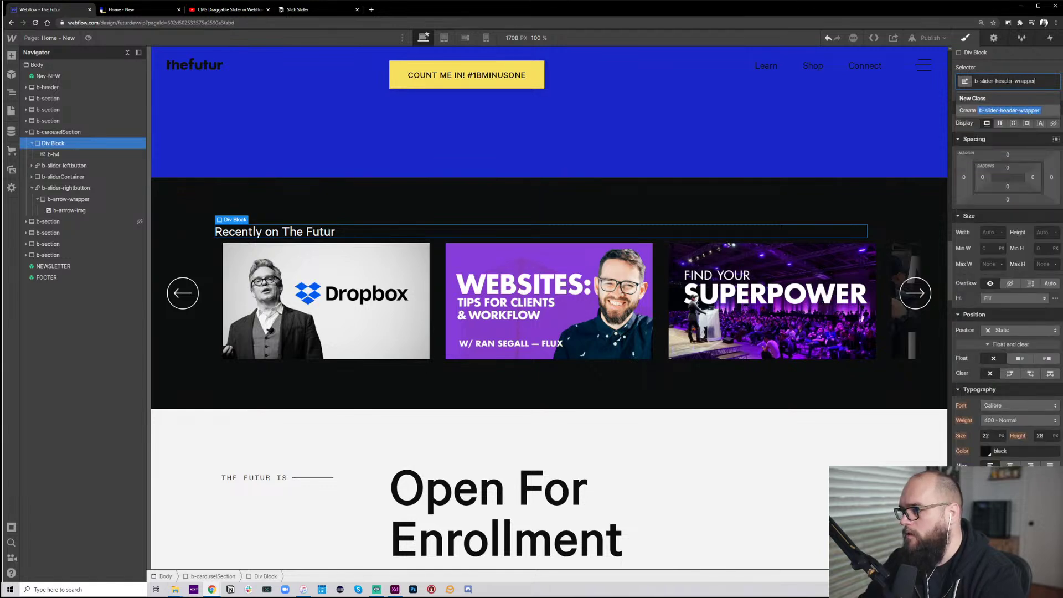
key(Return)
Set the left and right padding of b-slider-header-wrapper to 1vw each
click(983, 178)
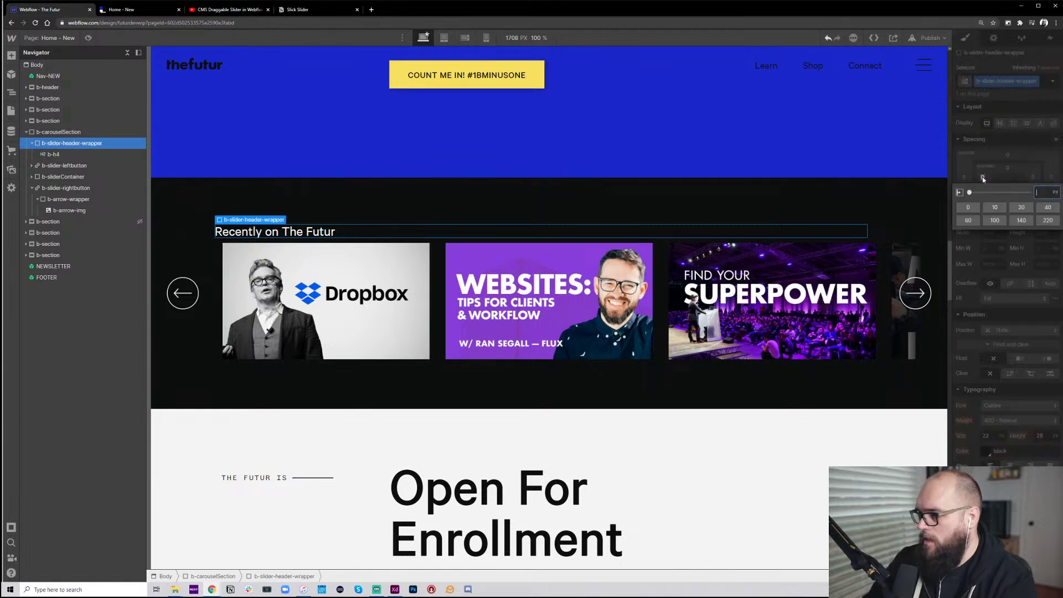
text(1vw)
key(Return)
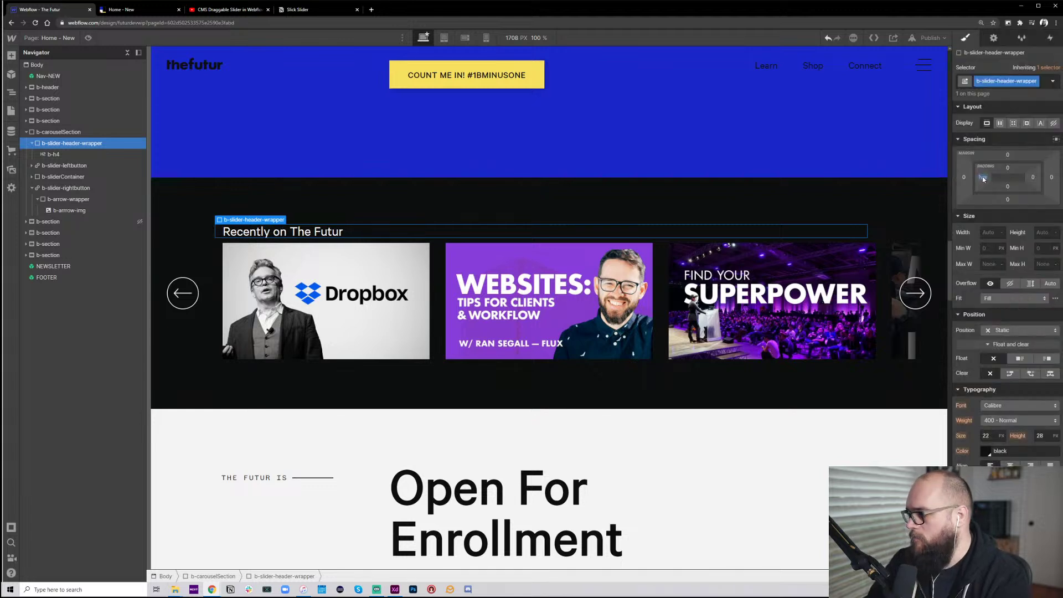
click(1033, 177)
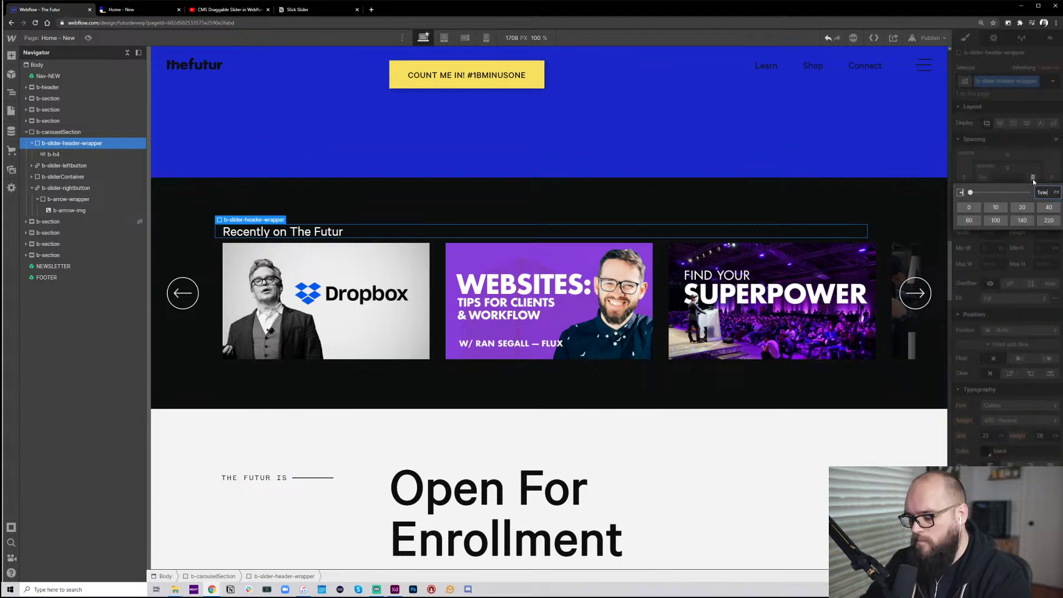
key(Return)
click(211, 147)
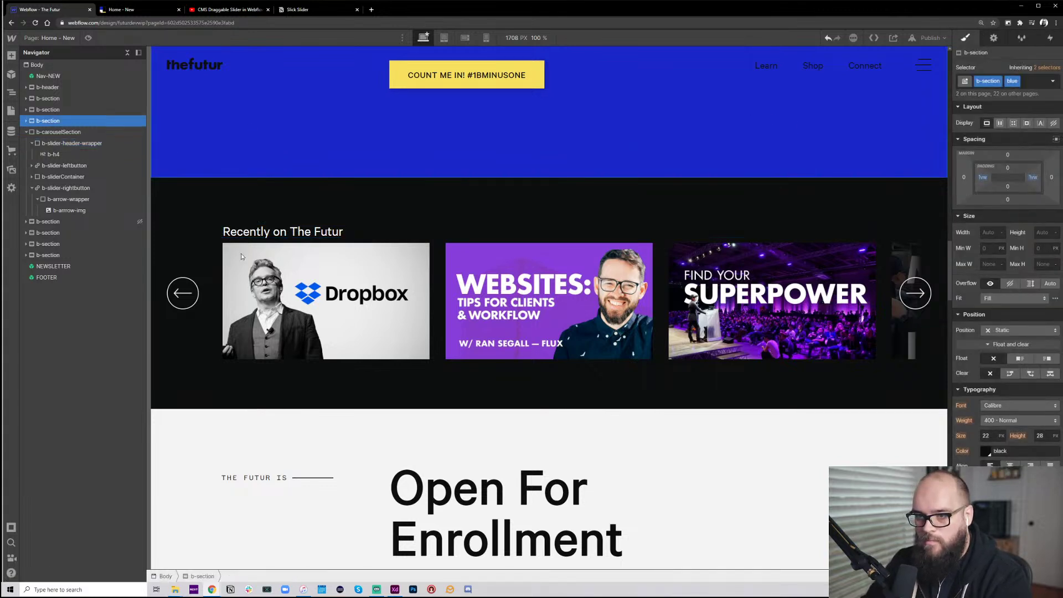
click(100, 145)
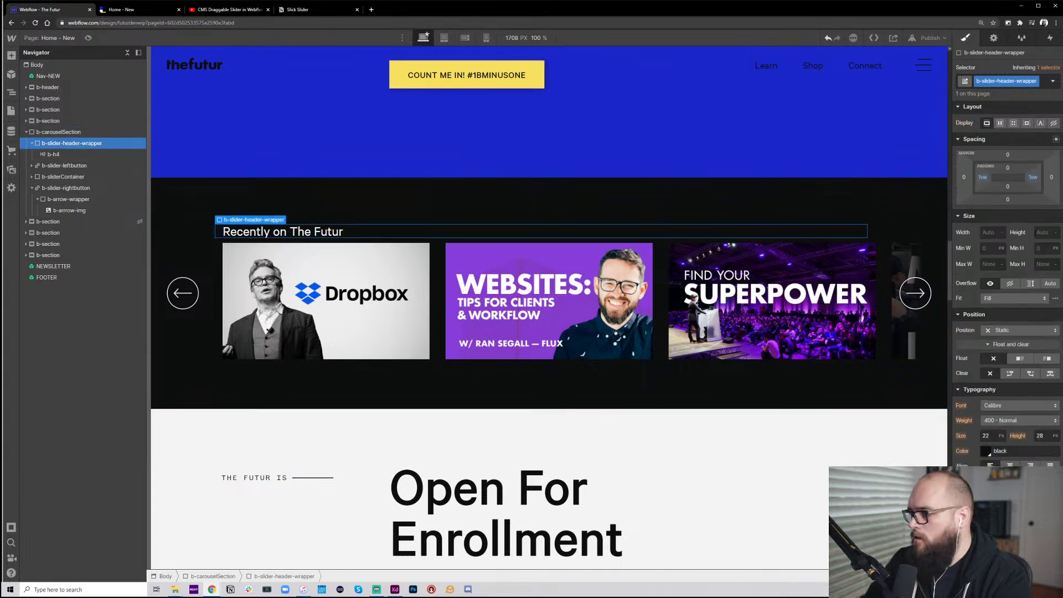
alt+click(983, 178)
key(ctrl+z)
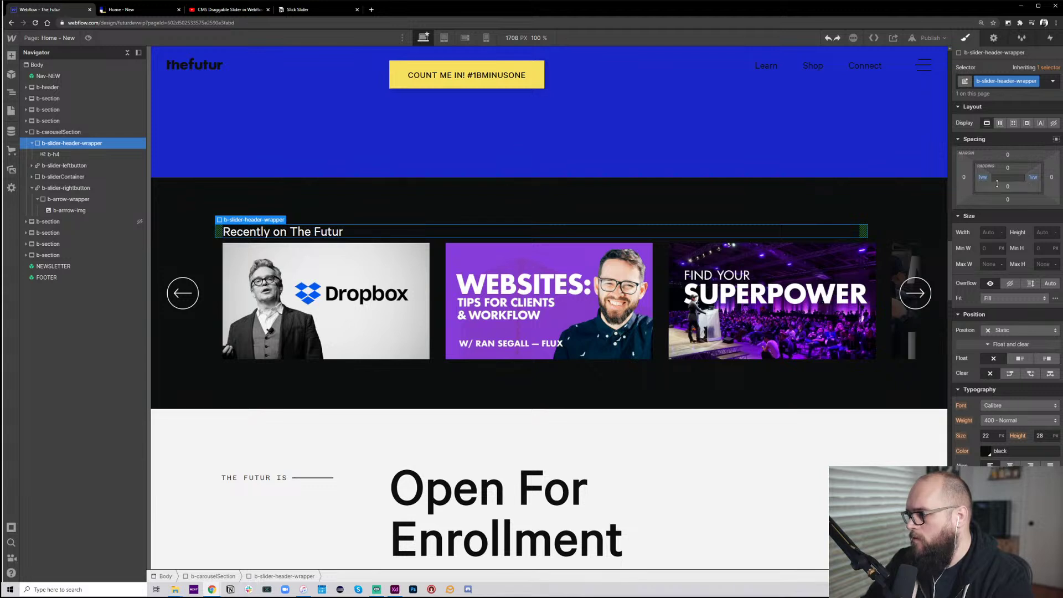
Try 2vw of bottom padding on b-slider-header-wrapper, reduce it to 1vw, and preview the page
click(1009, 187)
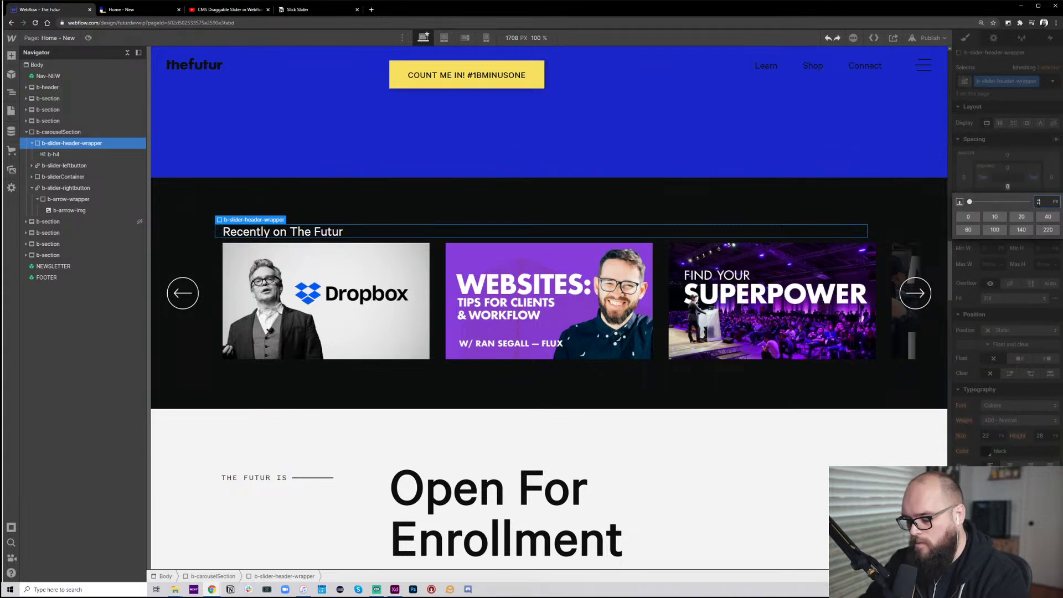
text(2vw)
key(Return)
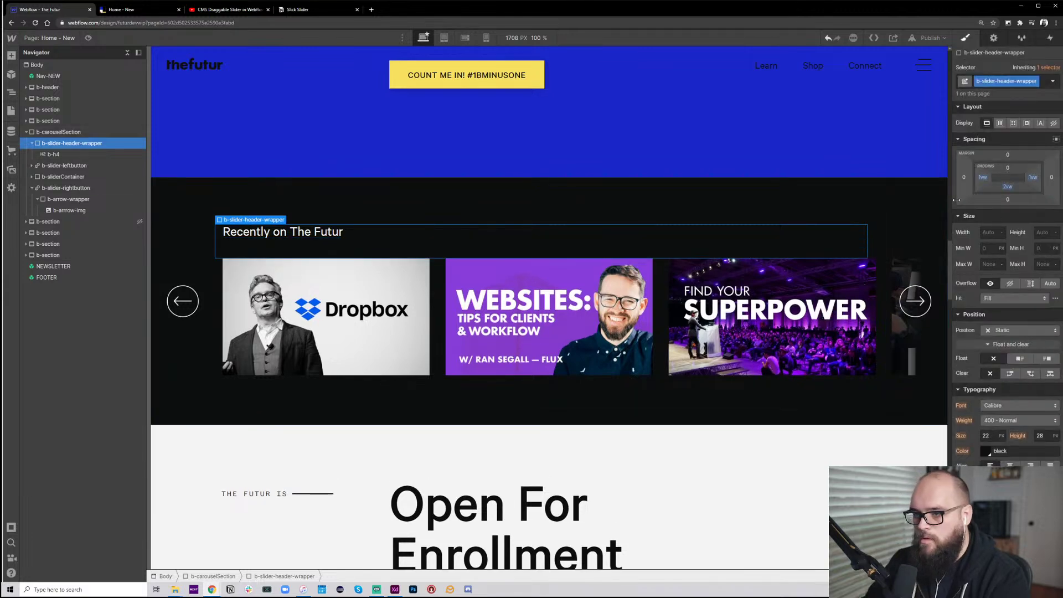
click(1009, 188)
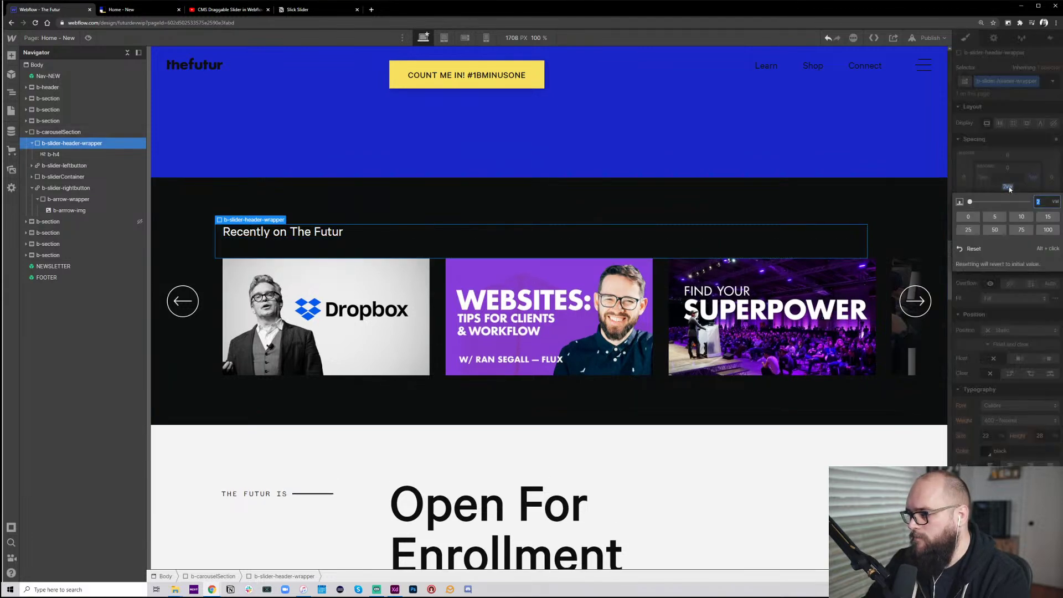
text(1)
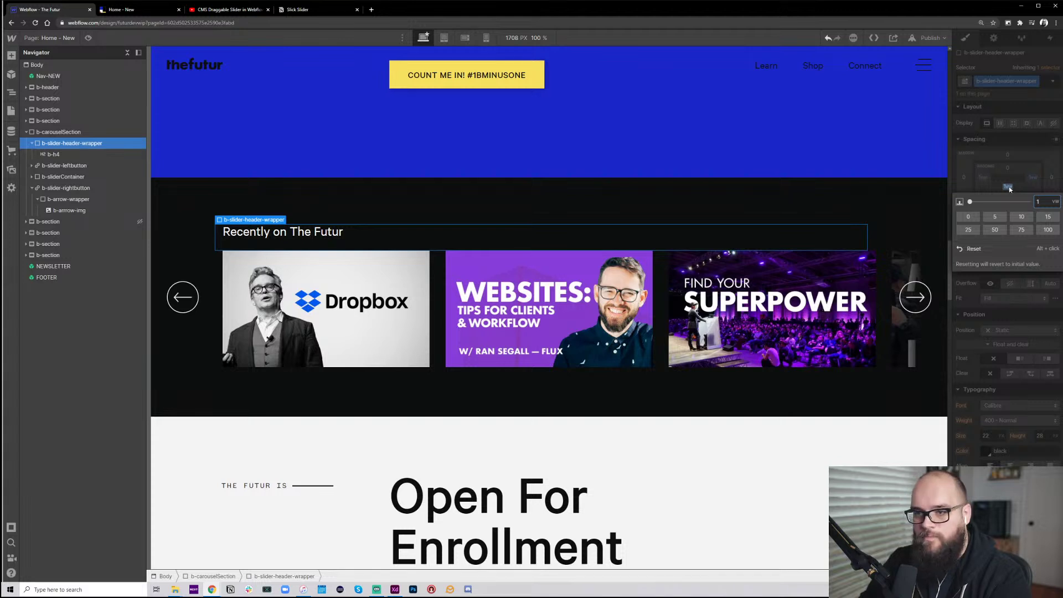
click(693, 194)
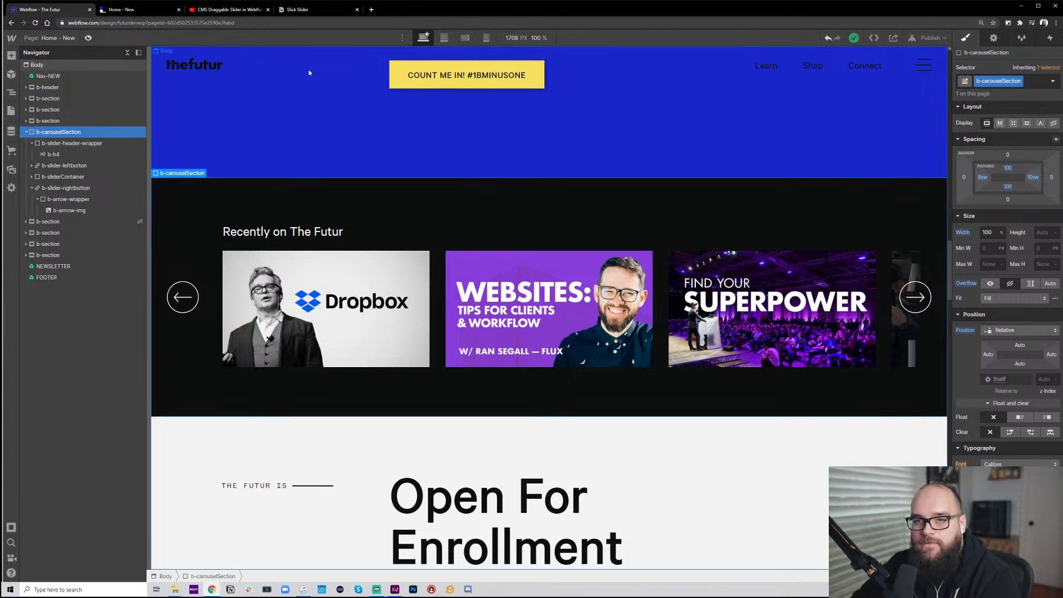
key(ctrl+shift+p)
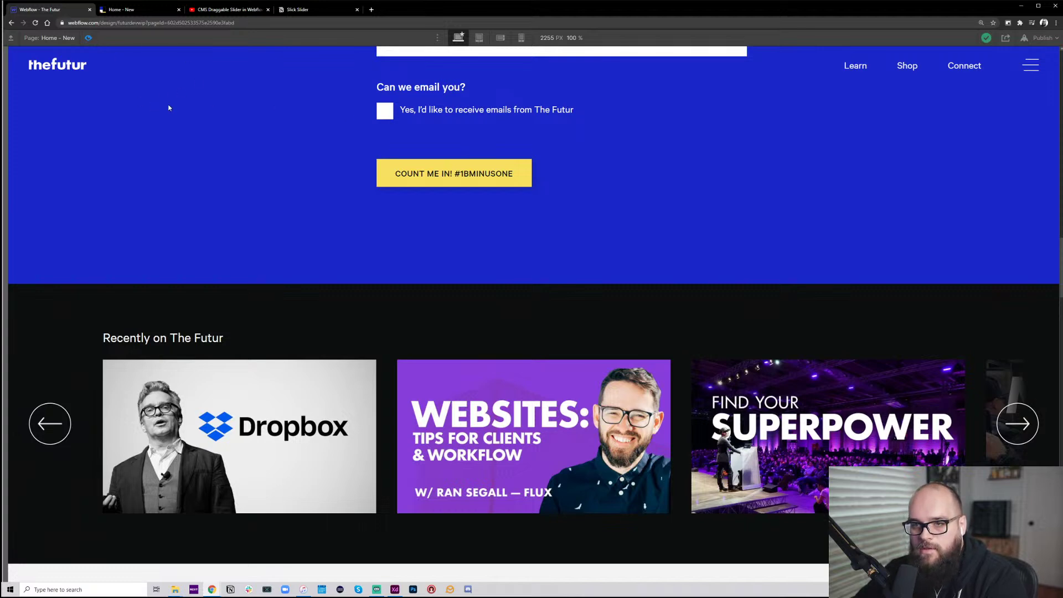
key(ctrl+shift+p)
Try the existing b-h3 class with the white combo class on the carousel heading in place of b-h4 and grey
click(299, 231)
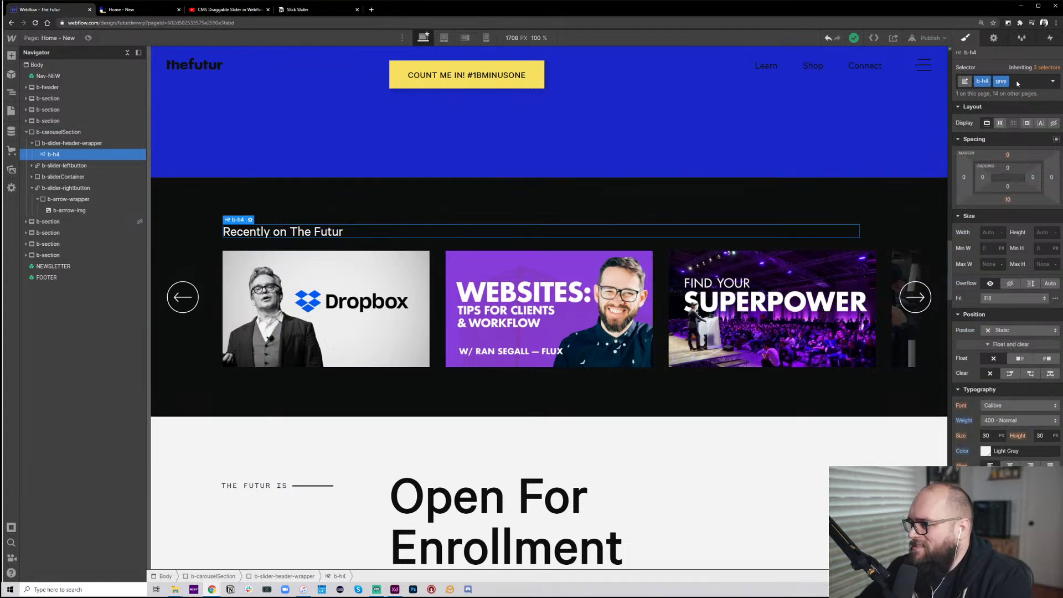
click(1018, 83)
key(BackSpace)
key(BackSpace)
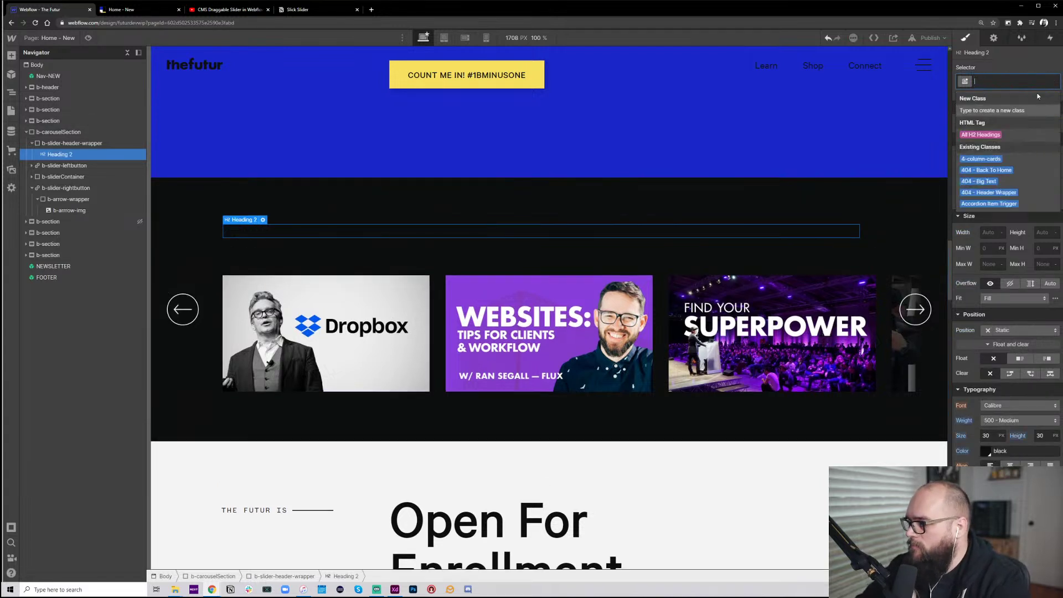
text(b-)
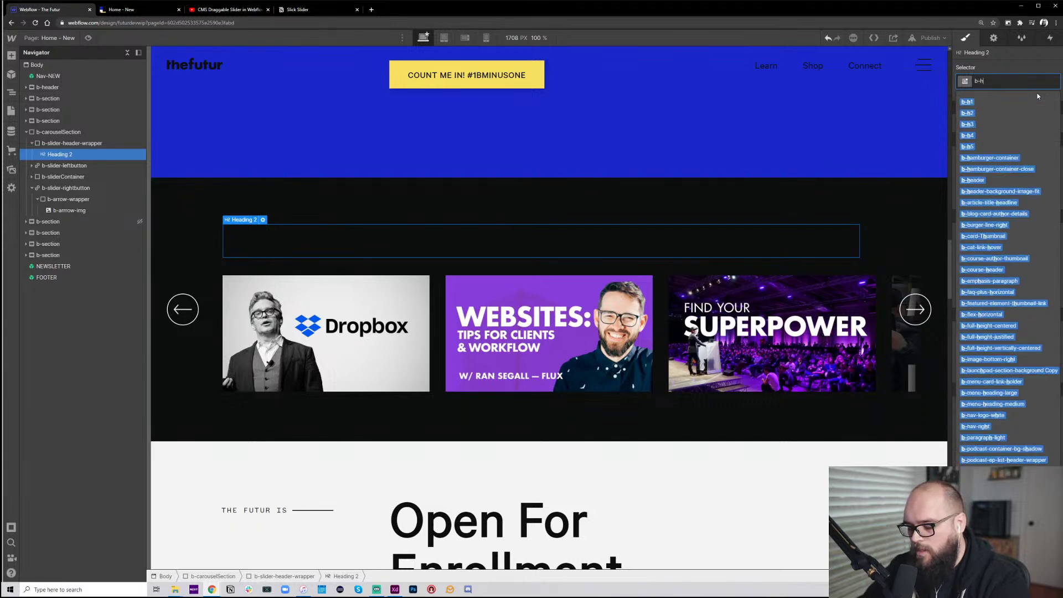
text(h3)
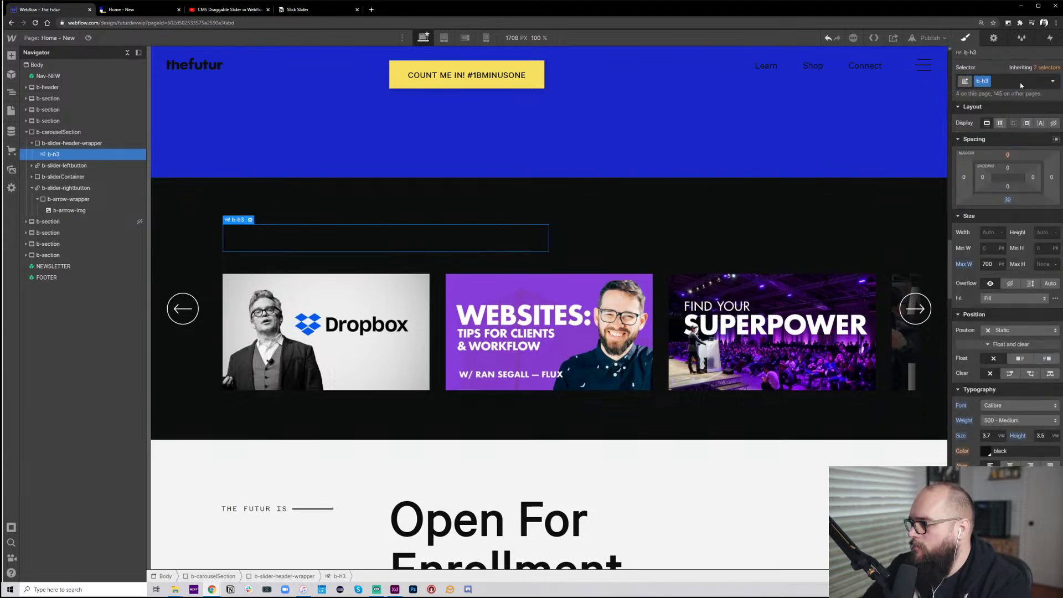
key(Return)
text(white)
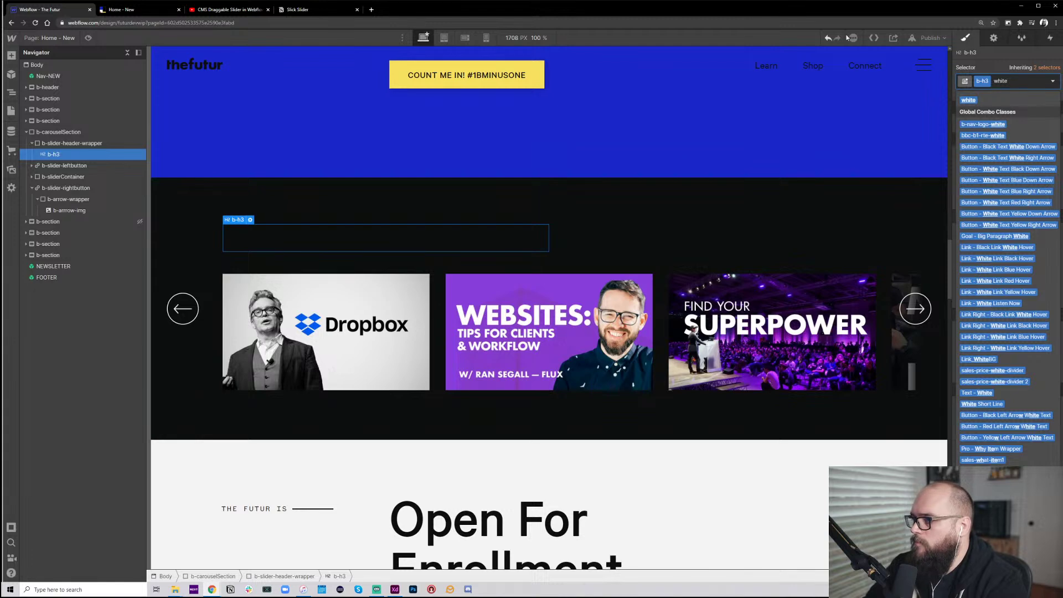
key(Return)
Preview the page to check how the b-h3 carousel heading looks at full width
click(722, 175)
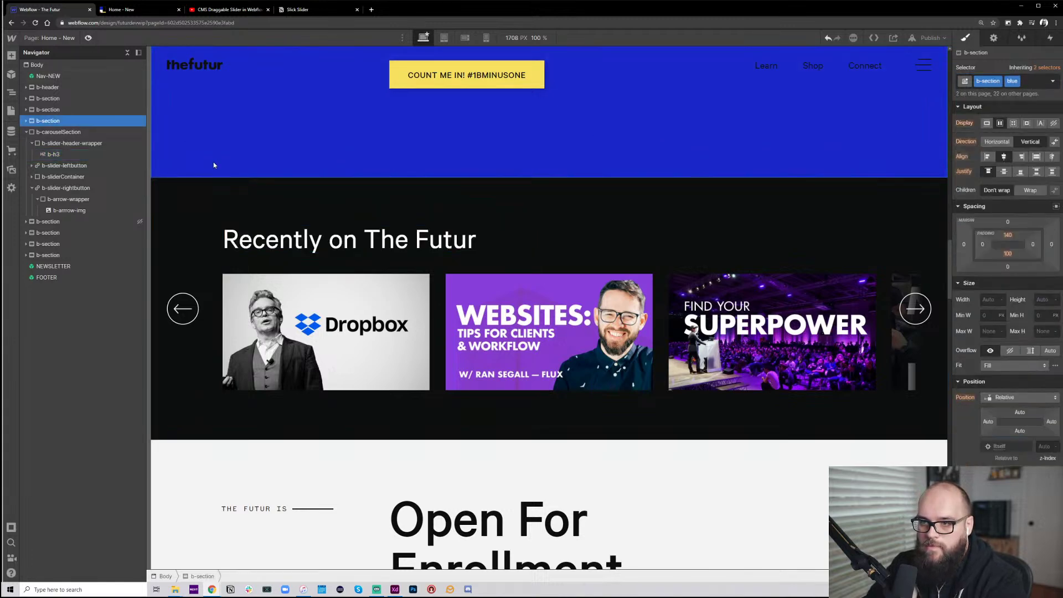
key(ctrl+shift+p)
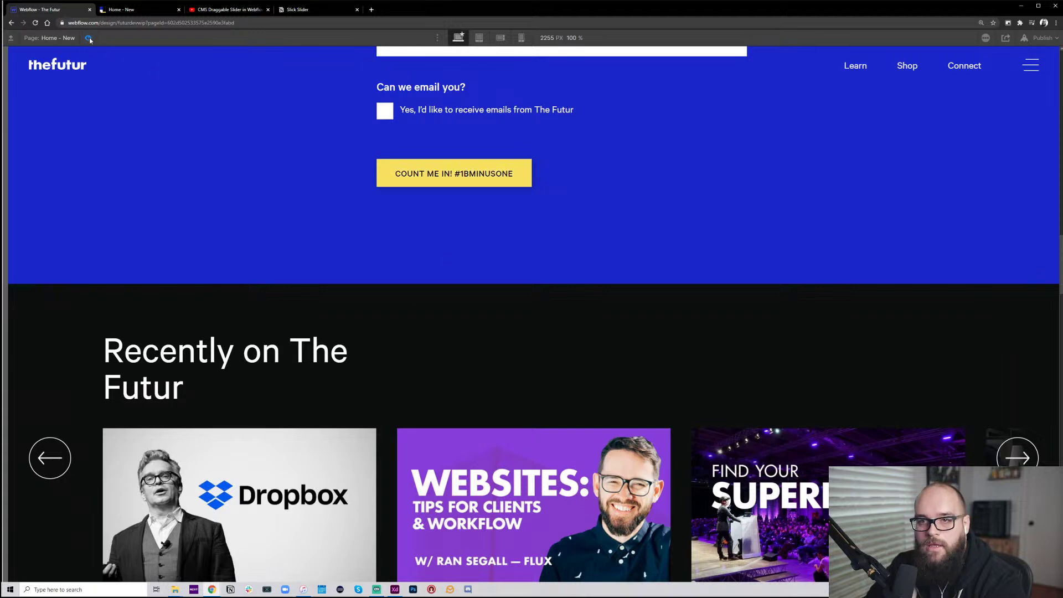
key(ctrl+shift+p)
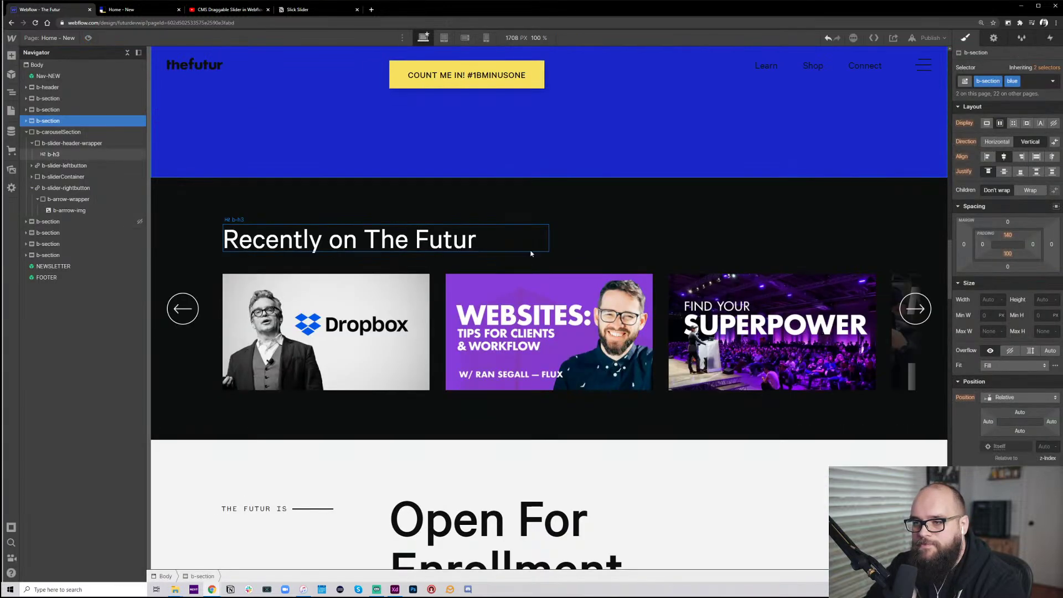
Remove the white and b-h3 classes from the carousel heading and apply the existing b-h4 class
click(531, 253)
click(1023, 82)
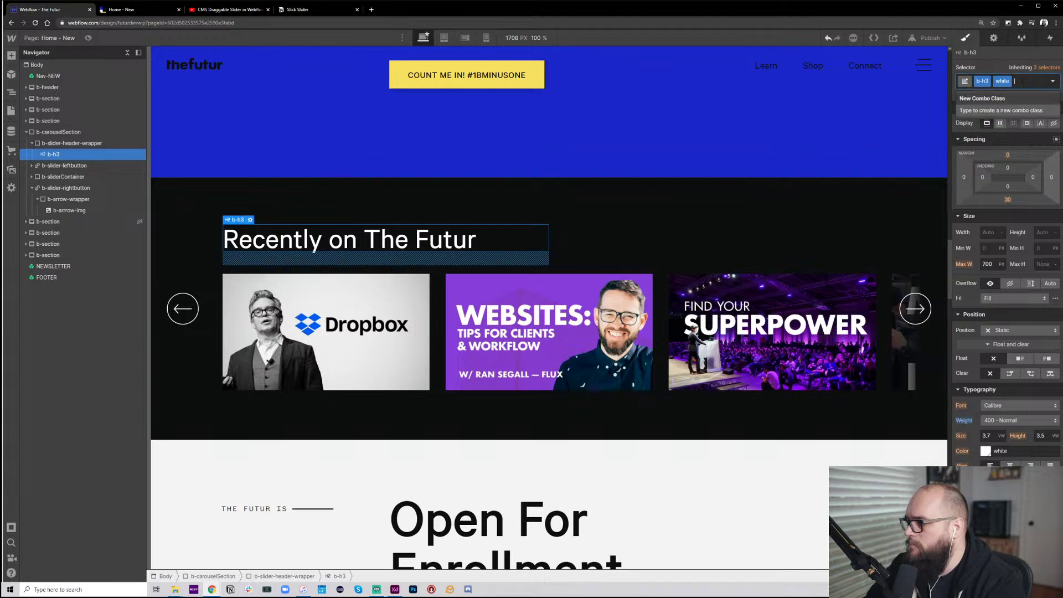
key(BackSpace)
key(BackSpace)
text(b)
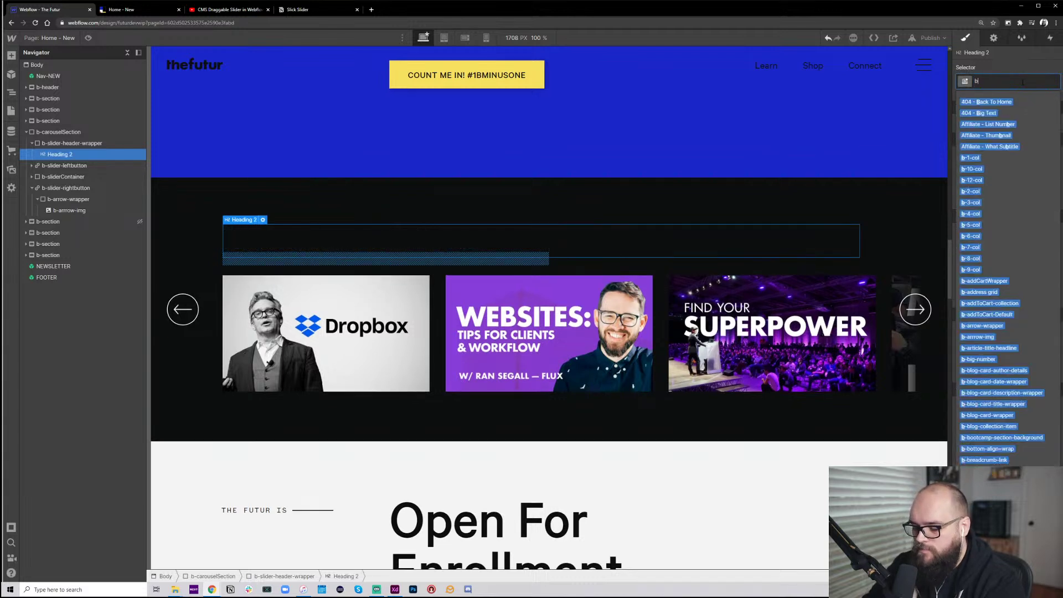
text(-h4)
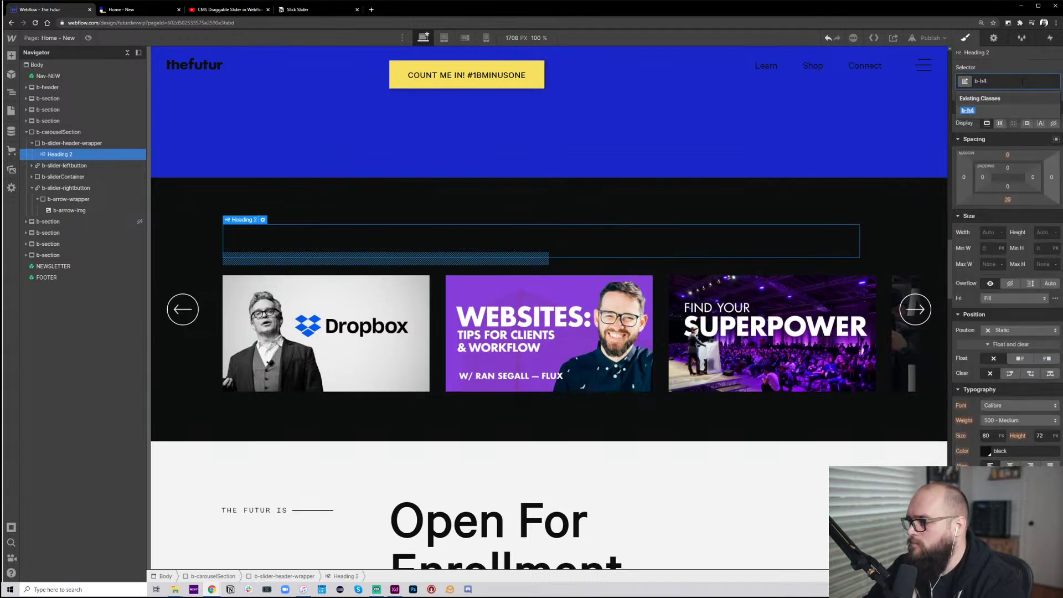
key(Return)
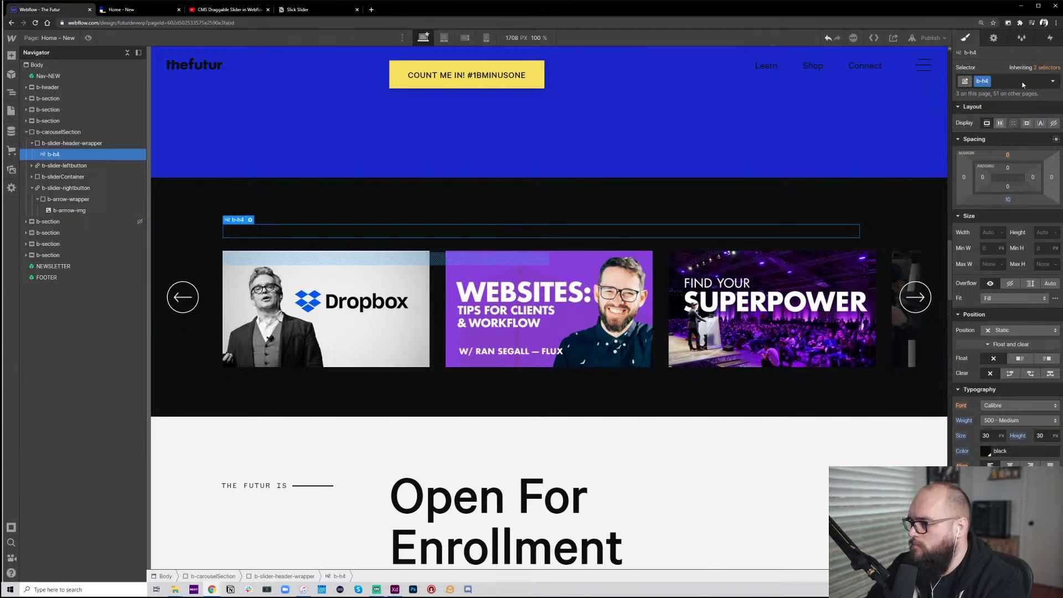
Add a new combo class to the b-h4 carousel heading and name it carousel
click(1023, 83)
text(carous)
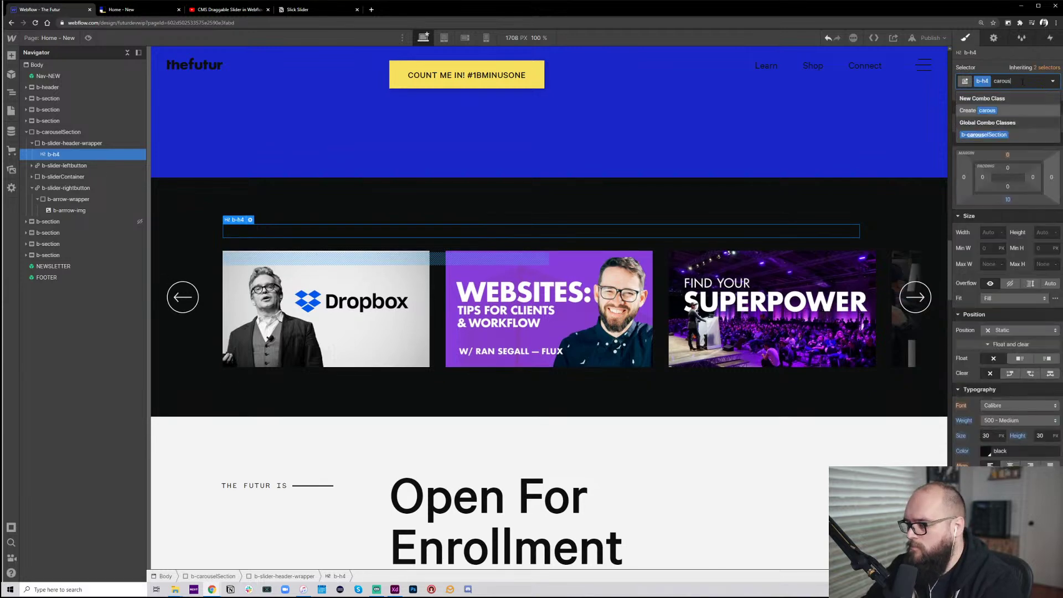
click(995, 106)
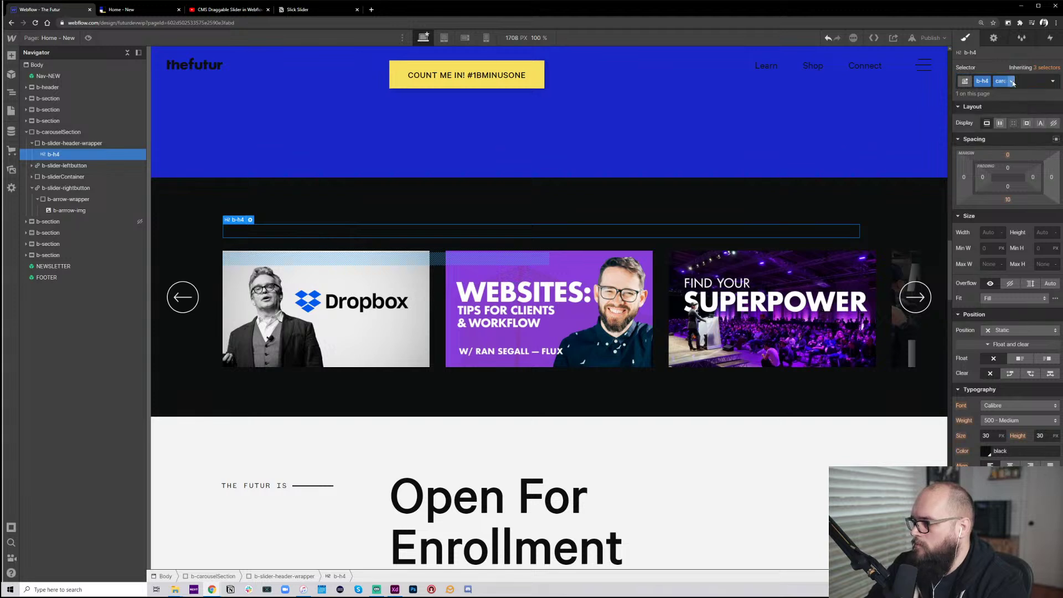
click(1012, 81)
text(carou)
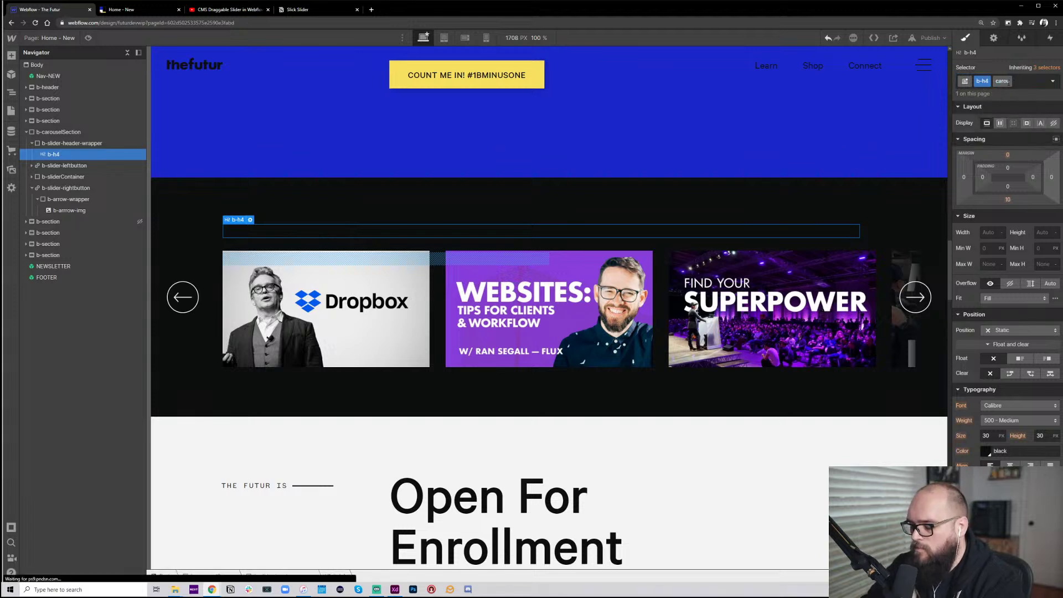
text(sel)
key(Return)
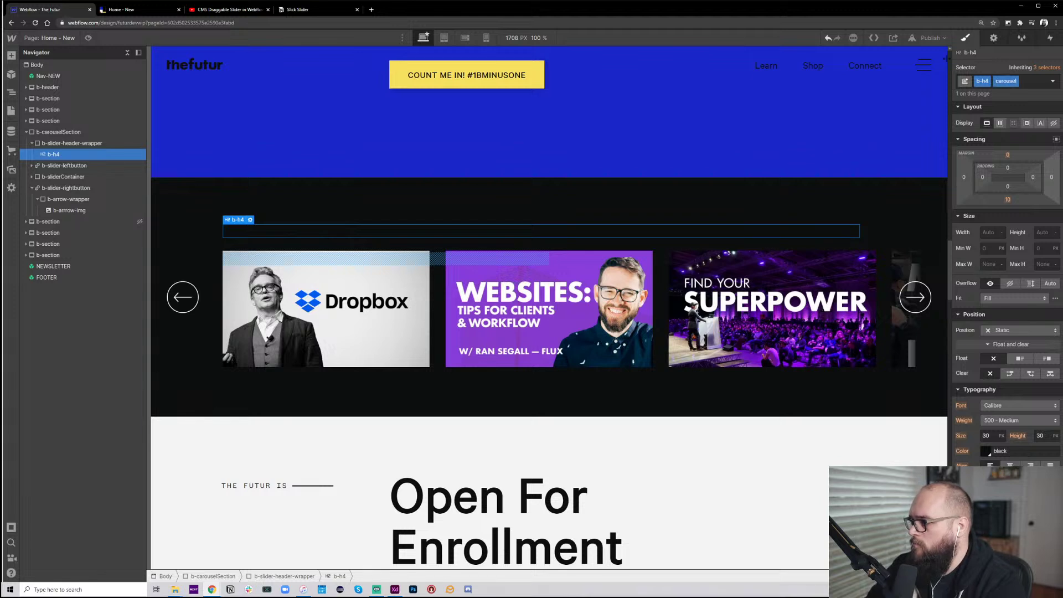
Set the carousel heading's font size to 40 px and its text color to the Light Gray swatch
click(990, 436)
text(40)
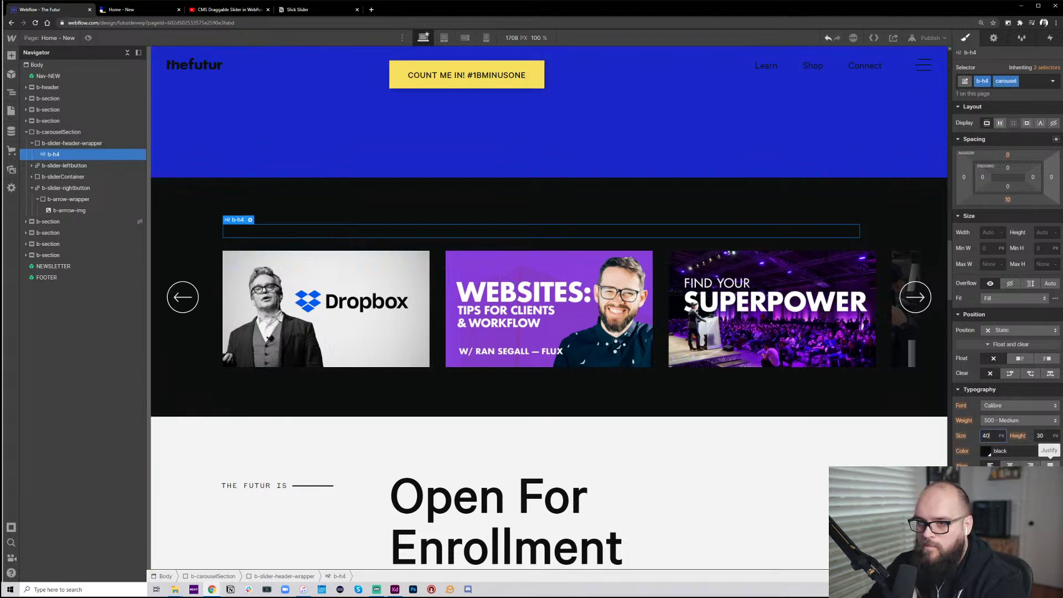
click(989, 452)
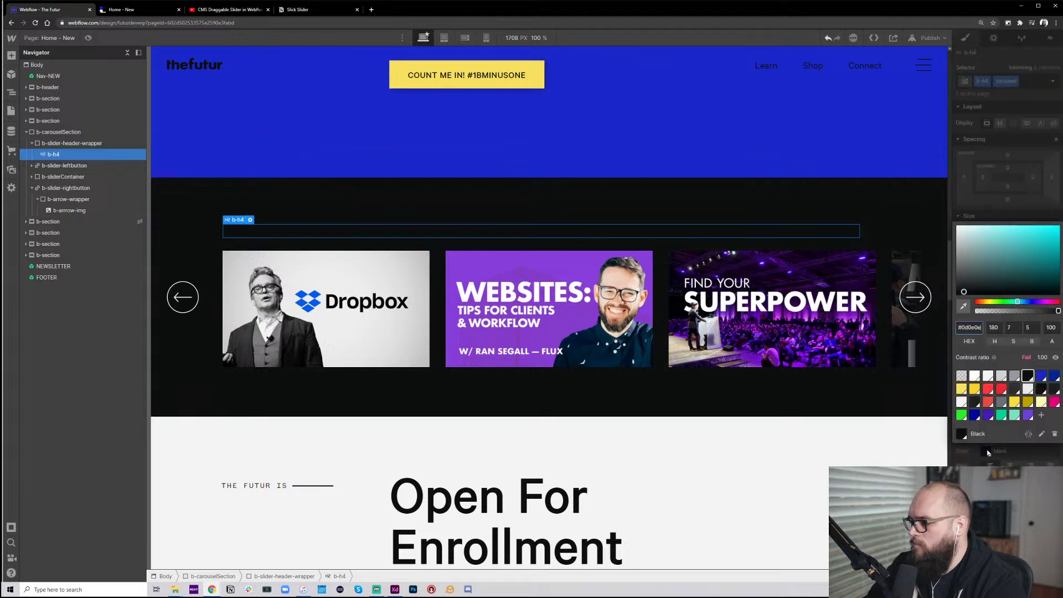
click(989, 376)
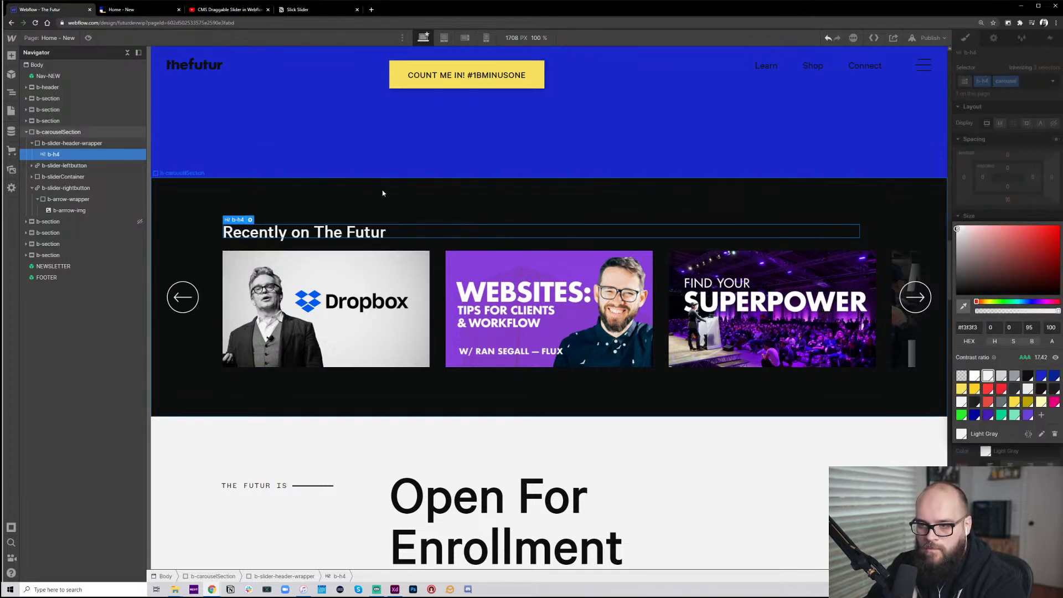
click(437, 270)
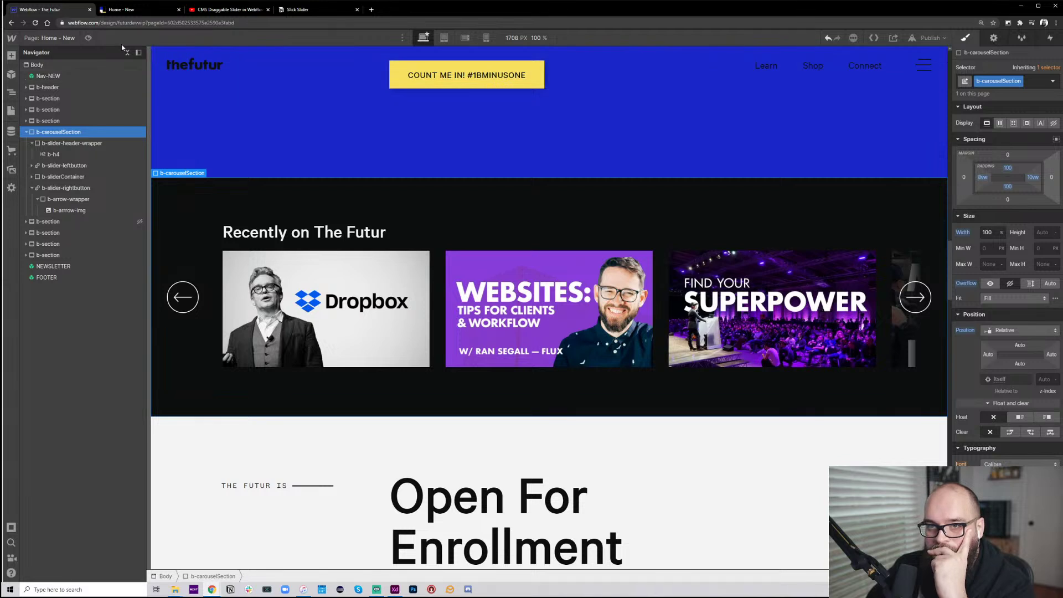
Review the slider script in the Home - New page's custom code before the closing body tag
click(10, 110)
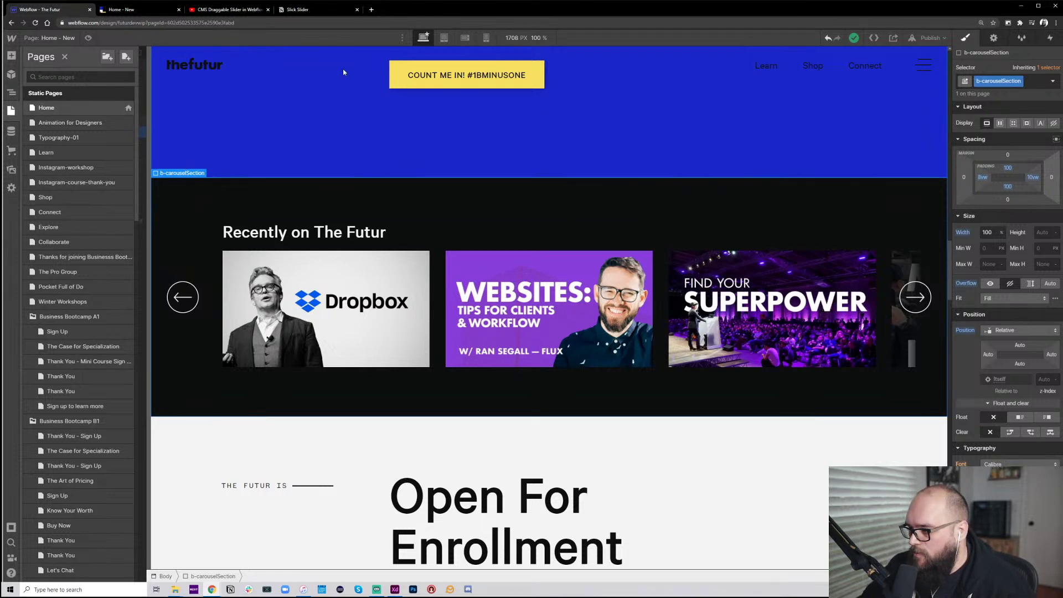
scroll(125, 441, down, 10)
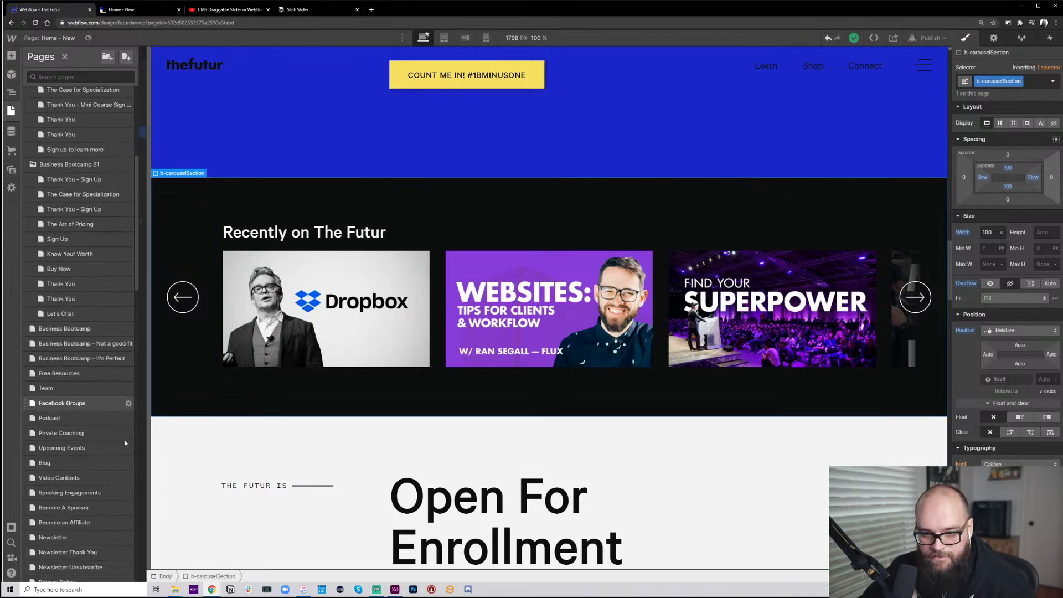
scroll(125, 441, down, 5)
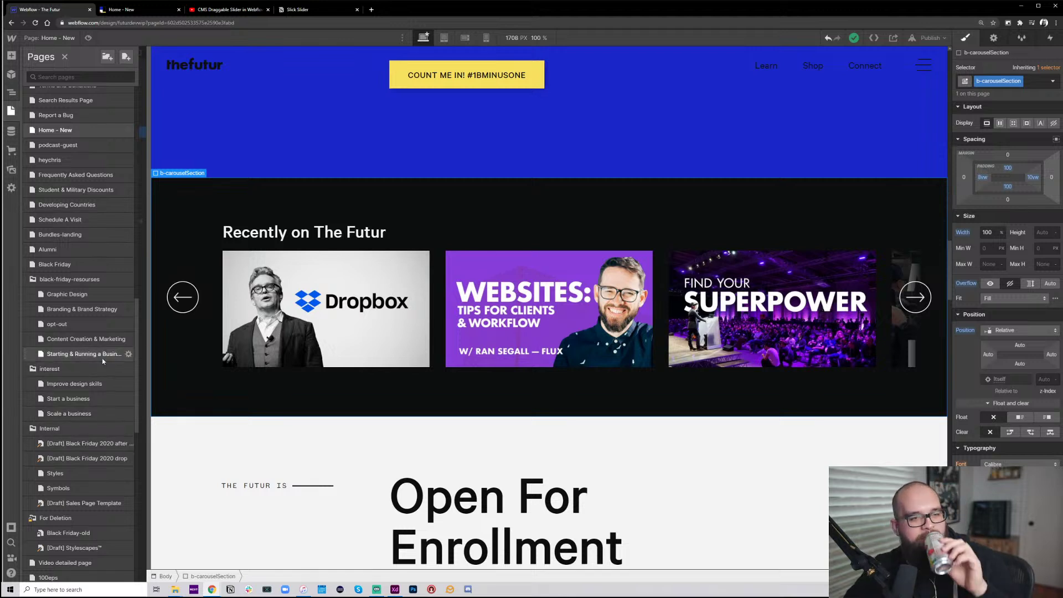
click(129, 130)
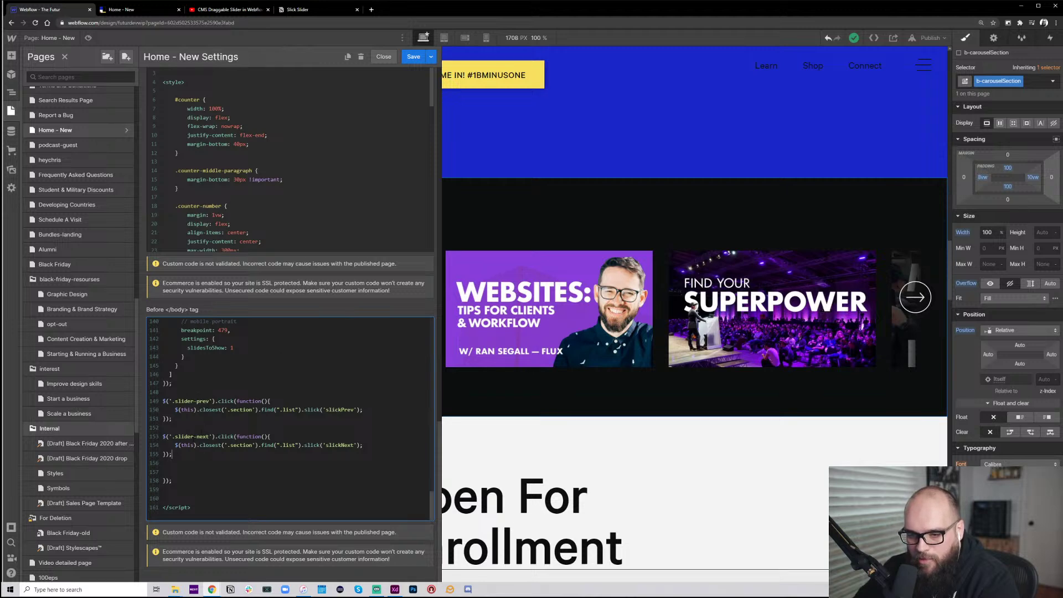
click(629, 199)
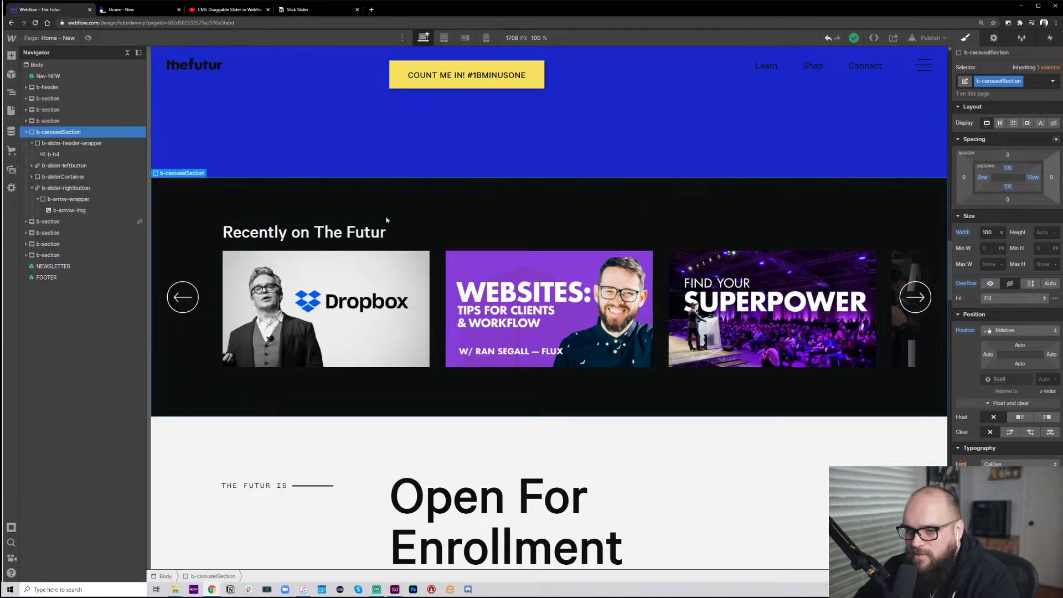
Test swiping through the carousel thumbnails on the published Home - New page in the browser
key(ctrl+Tab)
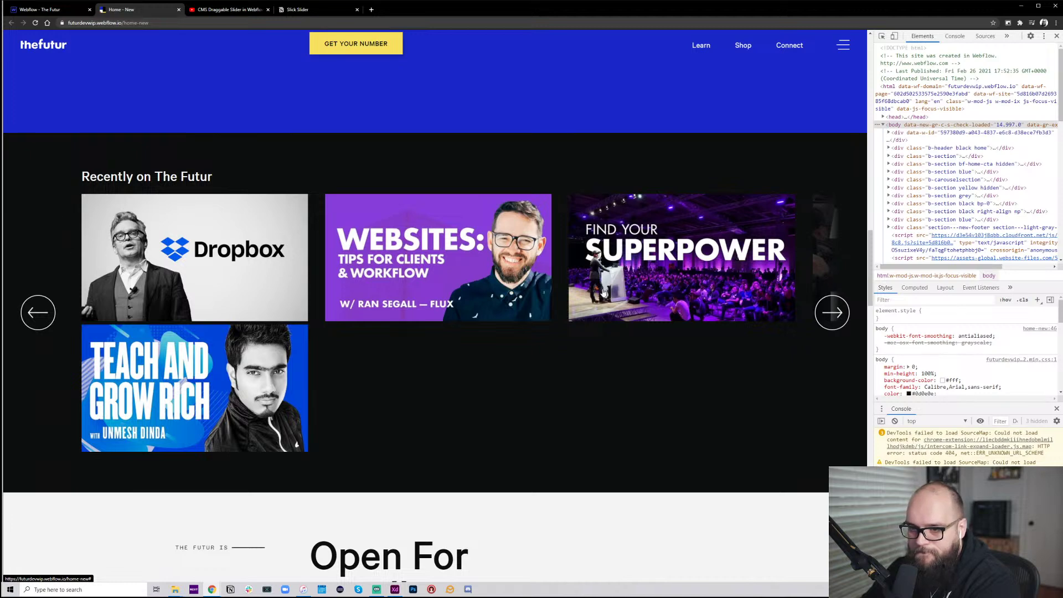
drag(630, 270, 513, 256)
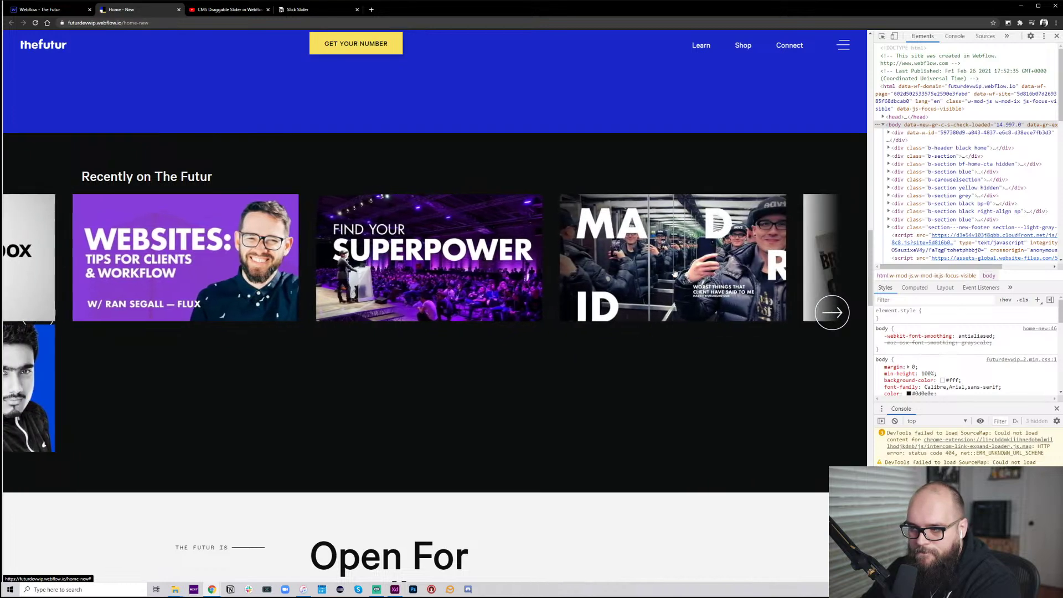
drag(735, 274, 532, 271)
drag(620, 278, 411, 277)
drag(626, 270, 437, 268)
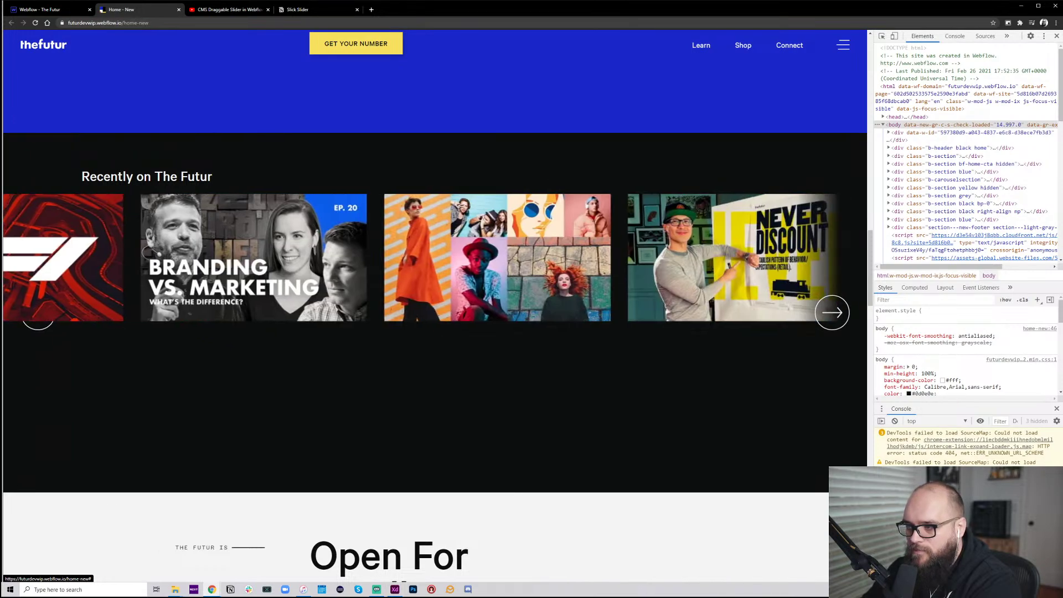
drag(679, 270, 275, 260)
drag(620, 264, 266, 255)
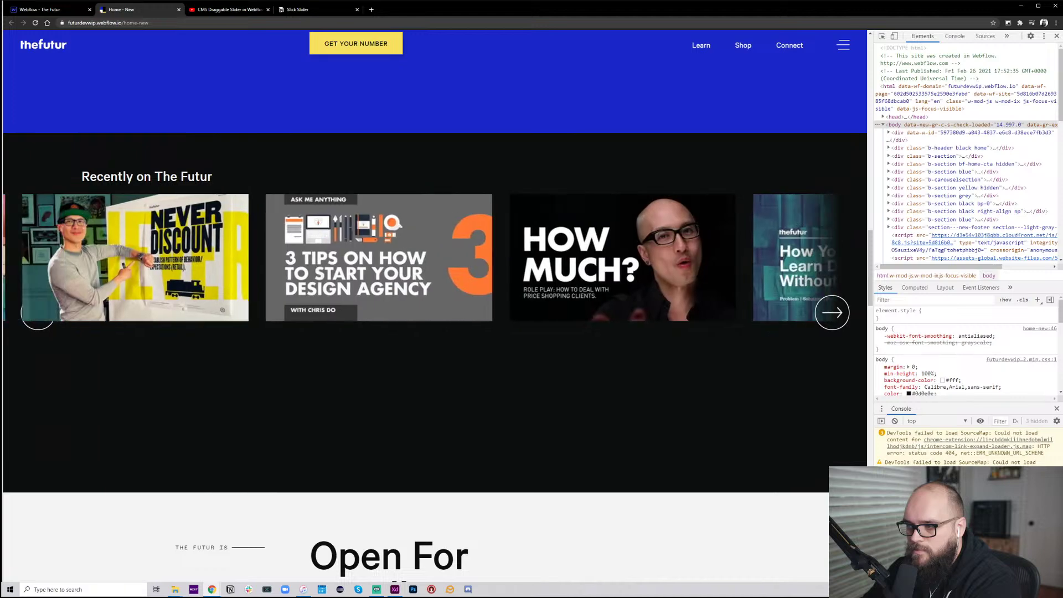
drag(349, 239, 102, 224)
drag(391, 243, 132, 235)
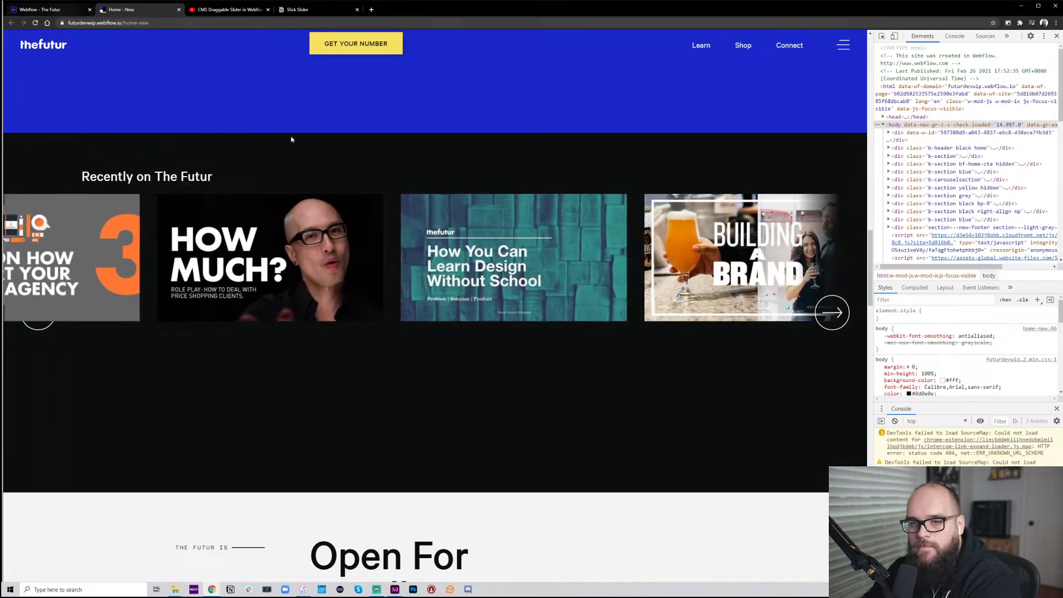
Switch back to the Webflow Designer and open the image settings of the first carousel thumbnail
click(60, 12)
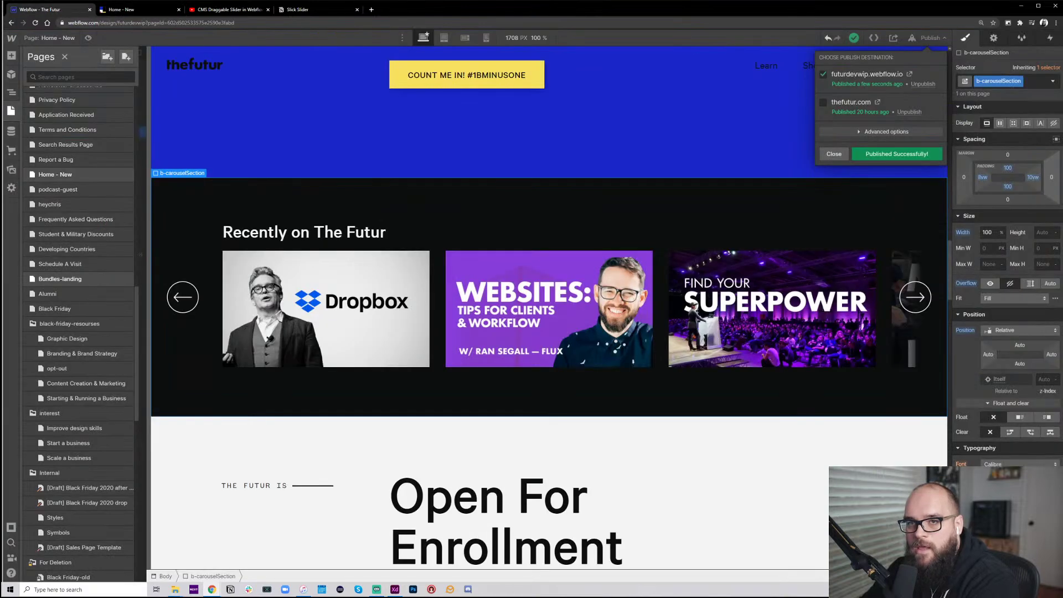
click(188, 202)
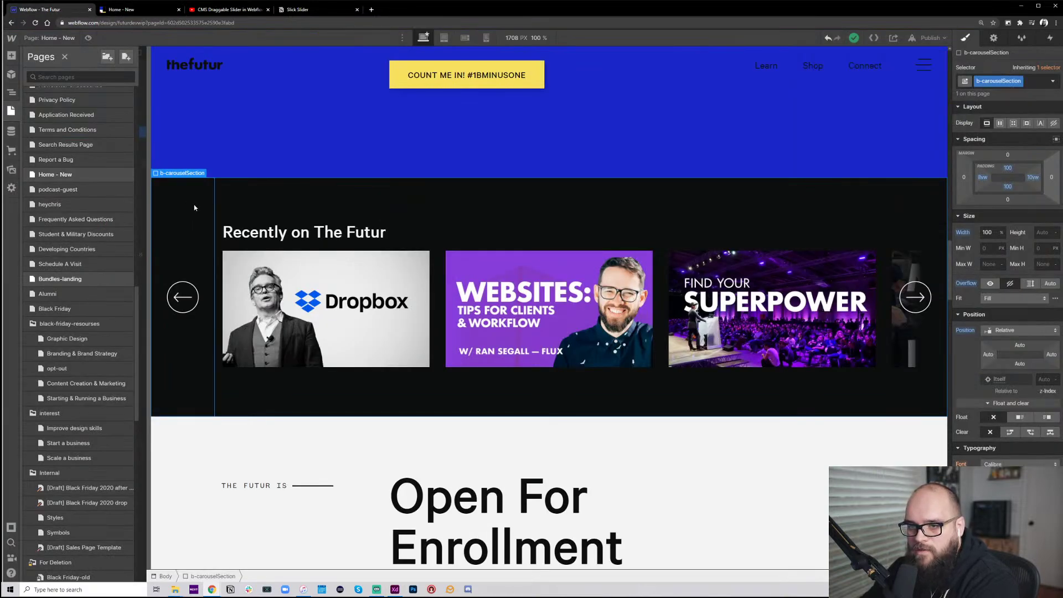
key(z)
click(208, 220)
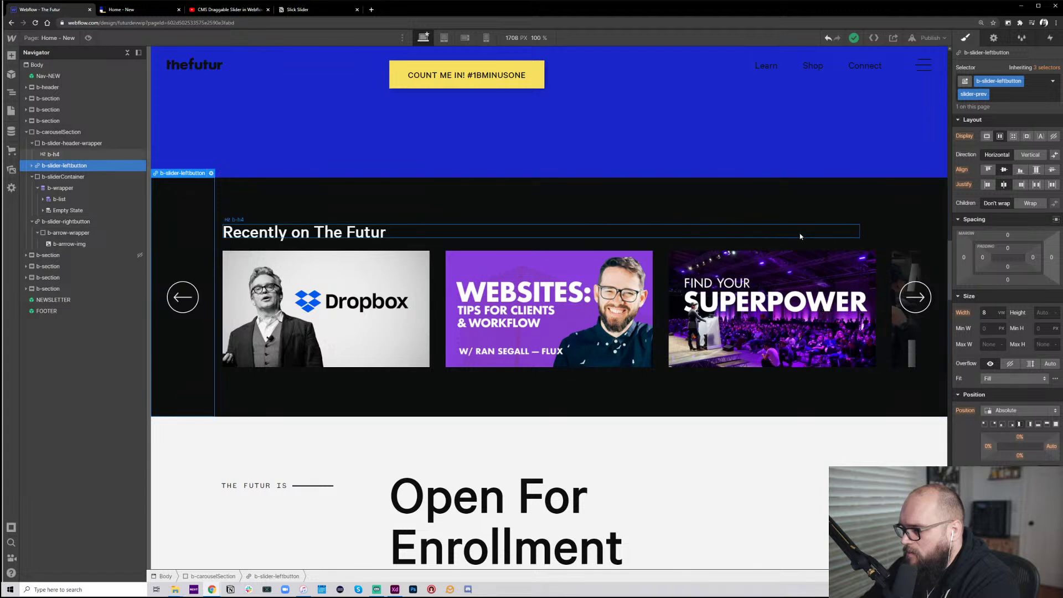
click(327, 308)
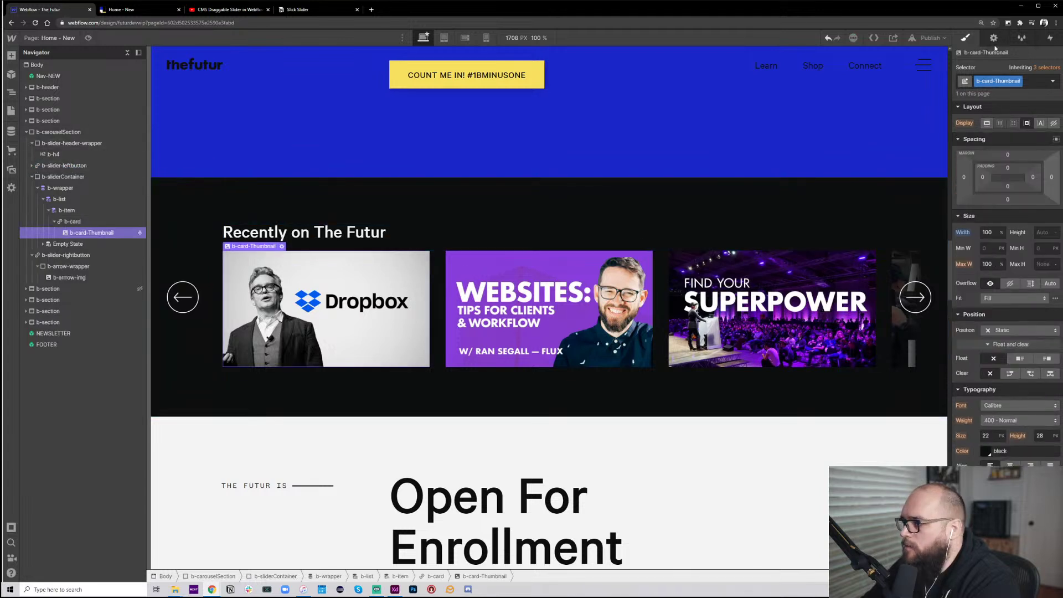
click(994, 38)
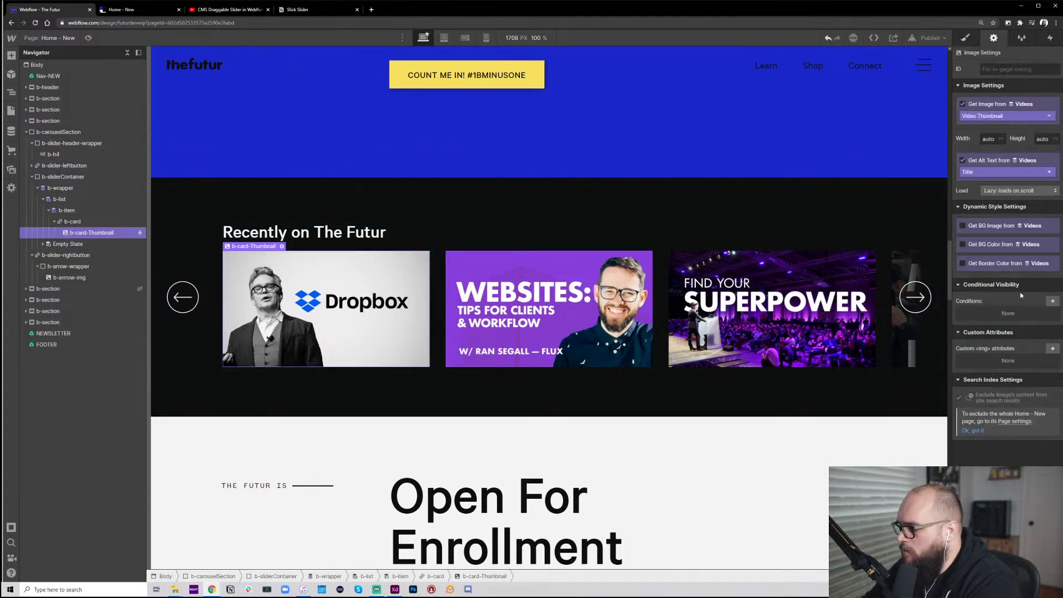
Limit the b-wrapper collection list to 4 items and publish the site to futurdevwip.webflow.io
click(68, 191)
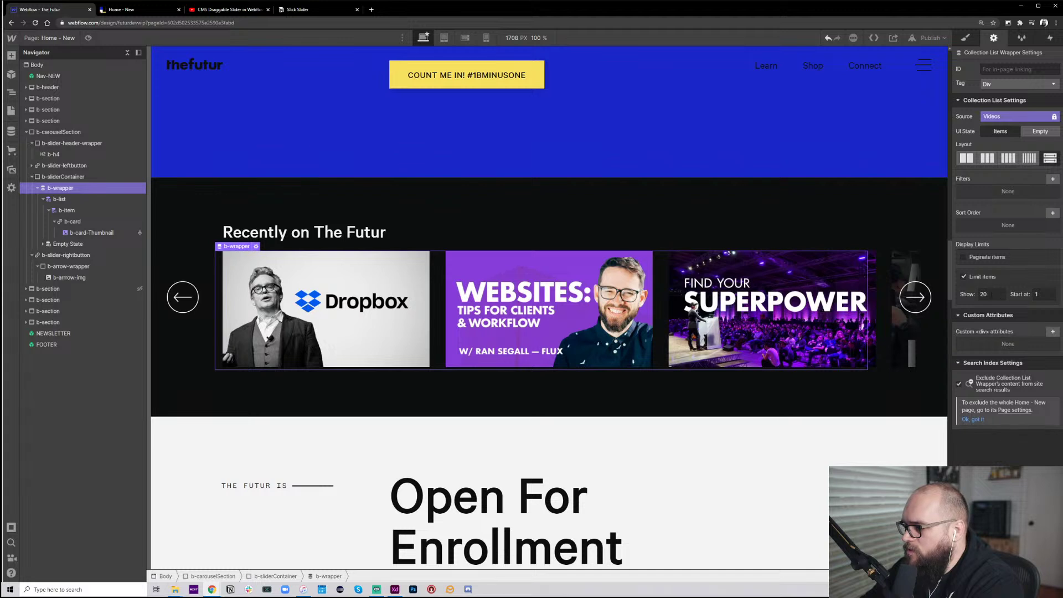
double_click(991, 294)
text(4)
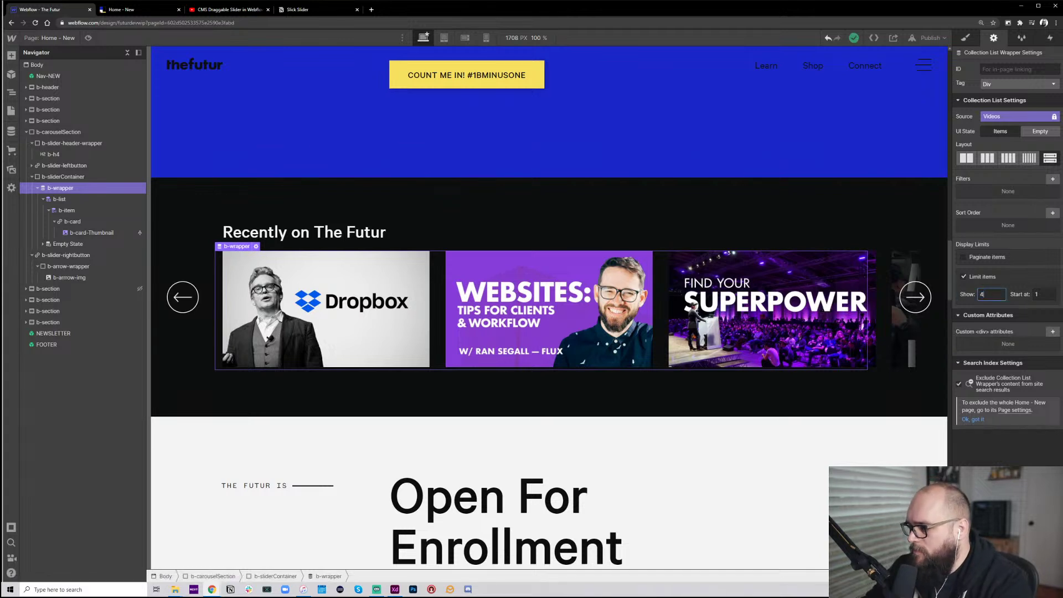
click(1036, 278)
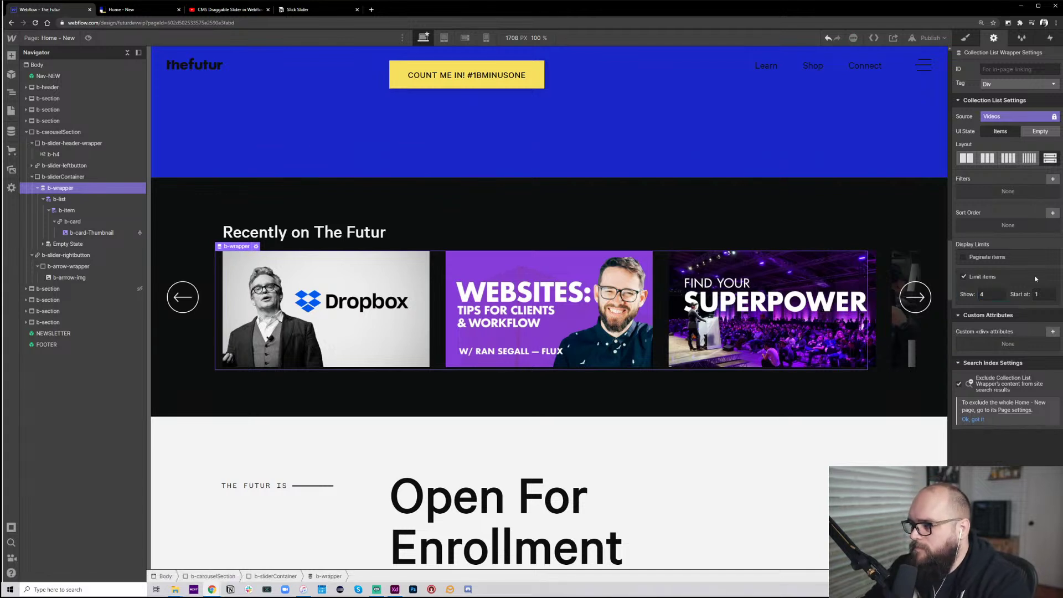
click(931, 38)
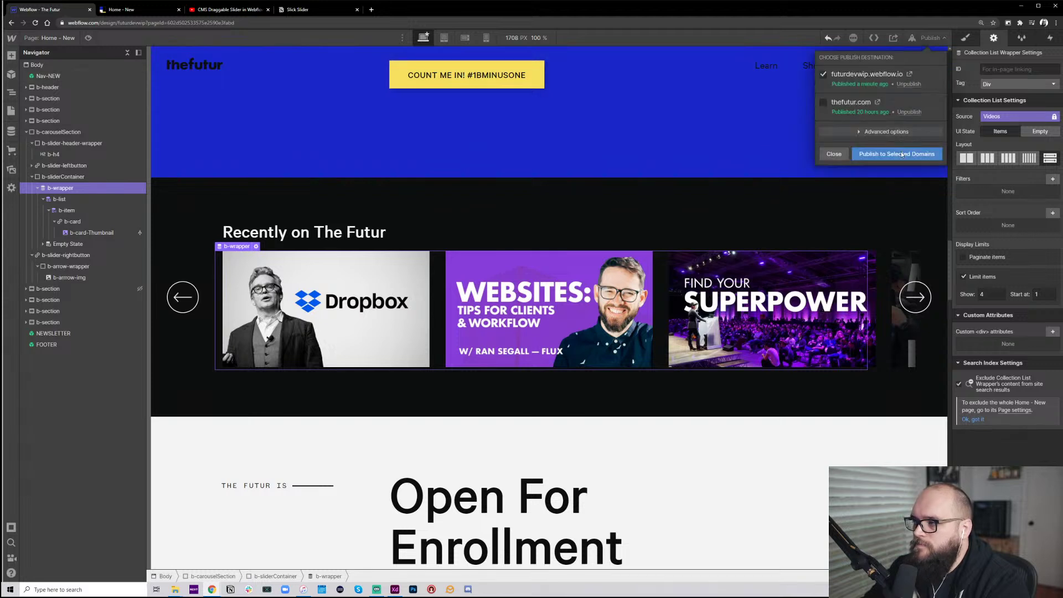
click(901, 153)
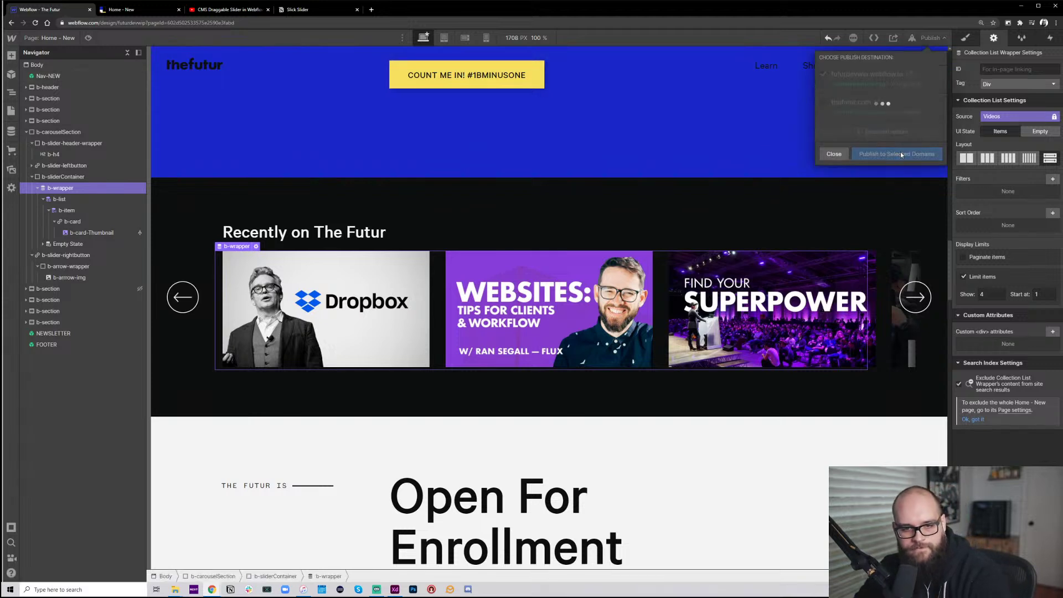
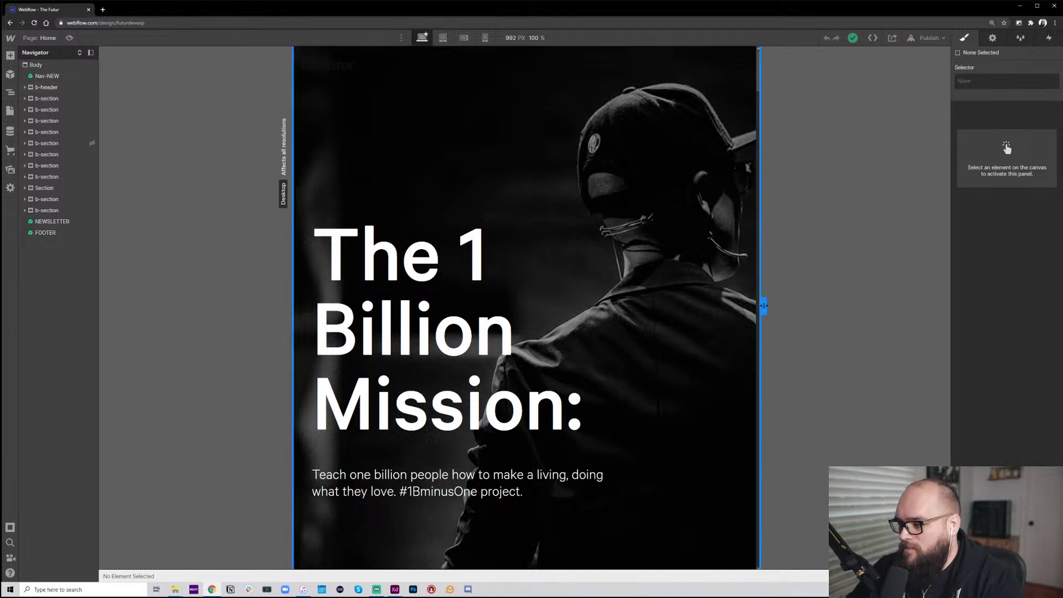
Widen the canvas to fill the design area and open the Home - New page
drag(764, 306, 944, 305)
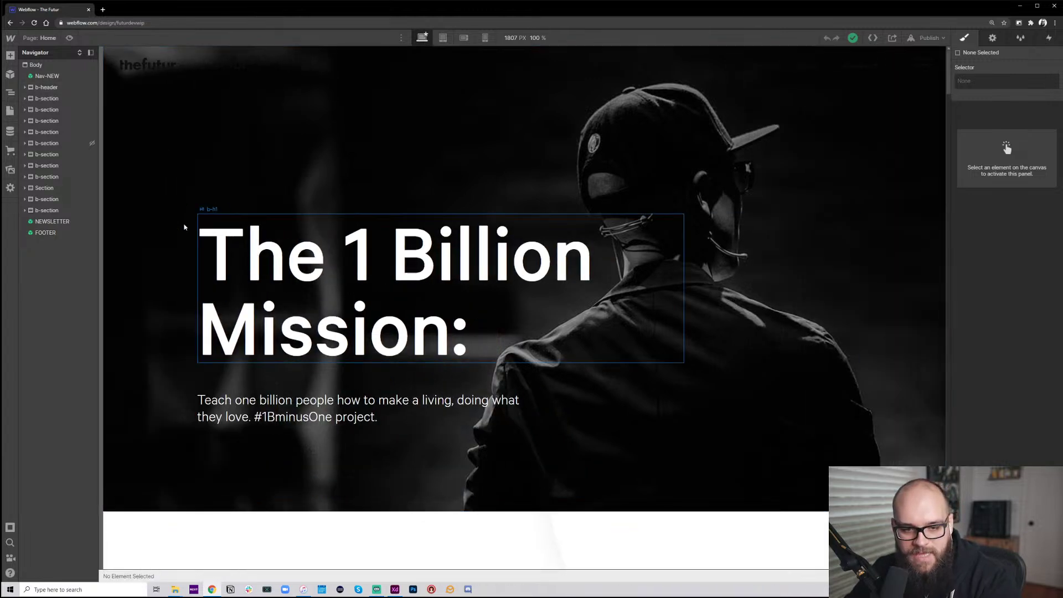
click(10, 112)
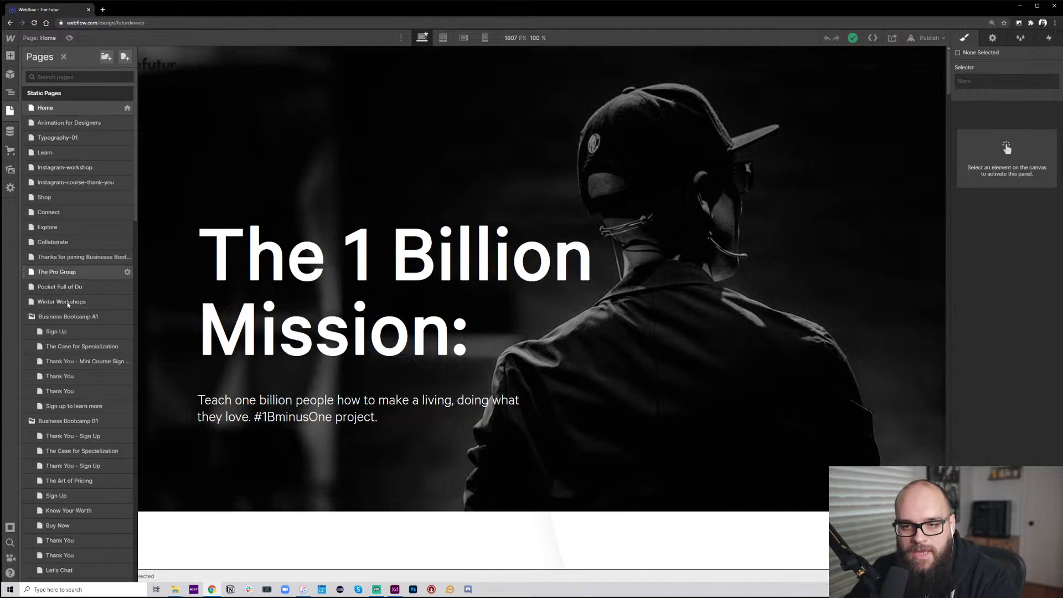
scroll(100, 426, down, 10)
scroll(100, 426, down, 1)
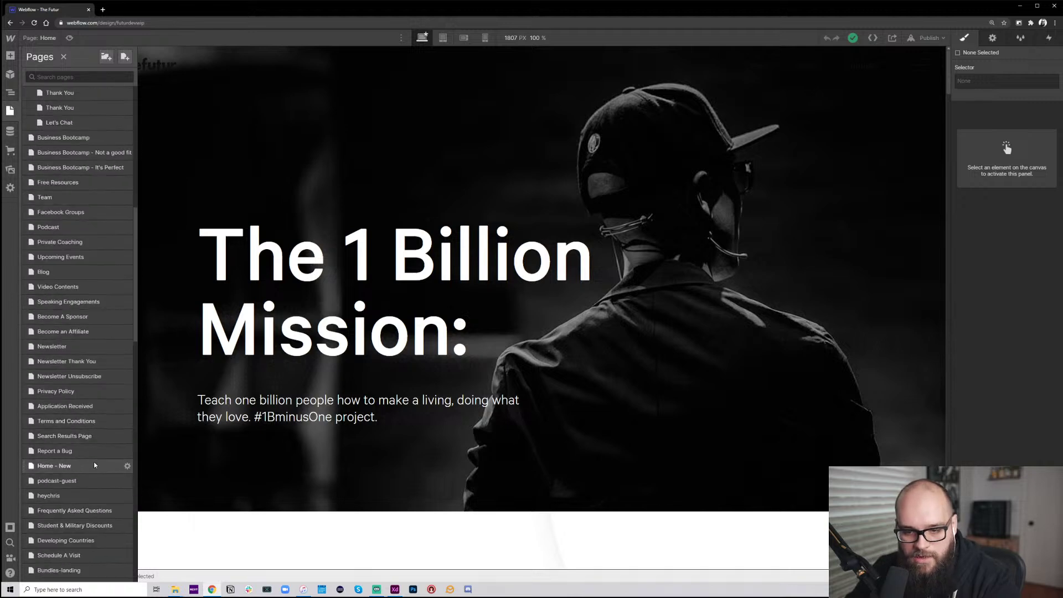
click(115, 467)
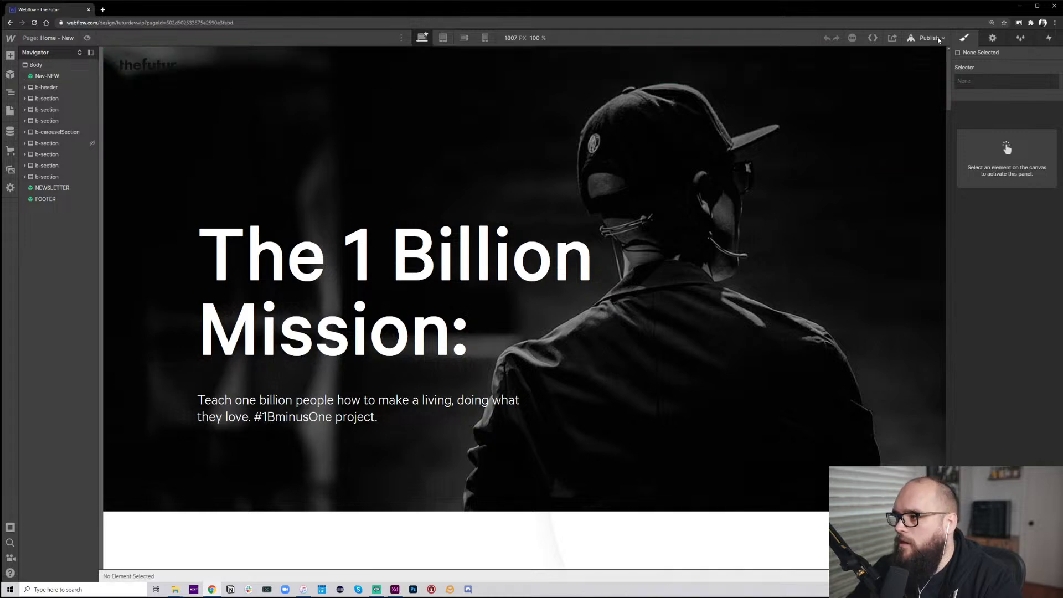
Open the published Home - New page on futurdevwip.webflow.io and check the carousel section
click(930, 37)
click(891, 78)
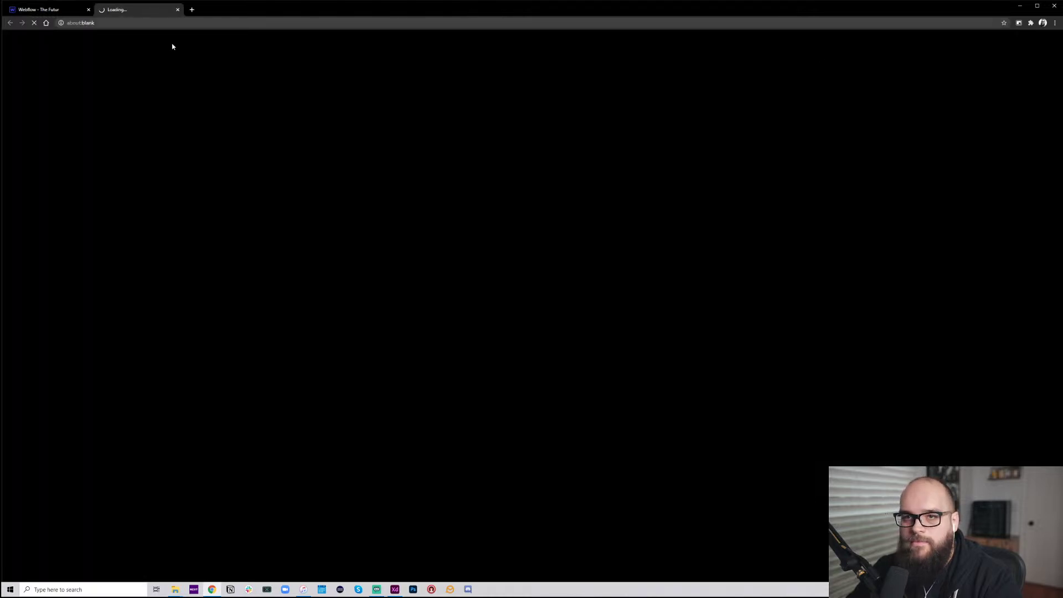
scroll(383, 229, down, 20)
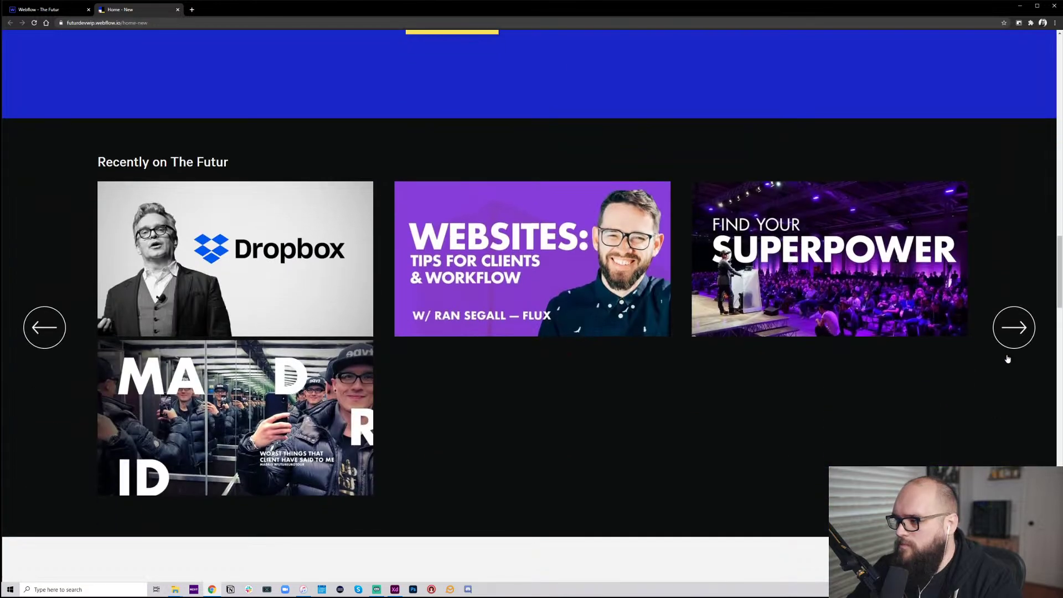
Test the next arrow and swiping of the thumbnails in the published carousel
click(1014, 329)
drag(426, 284, 630, 265)
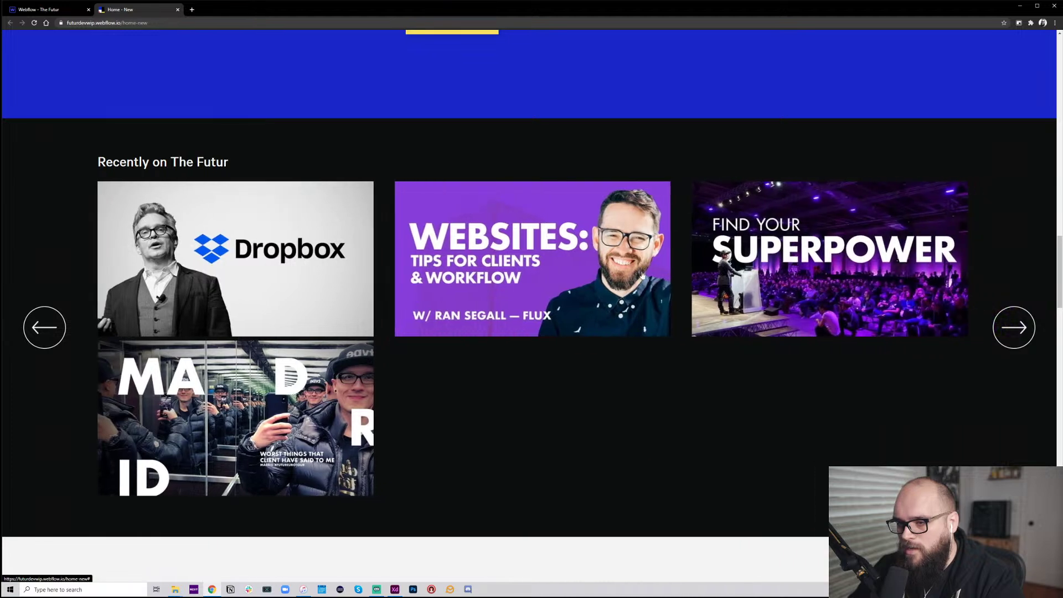
drag(713, 272, 423, 265)
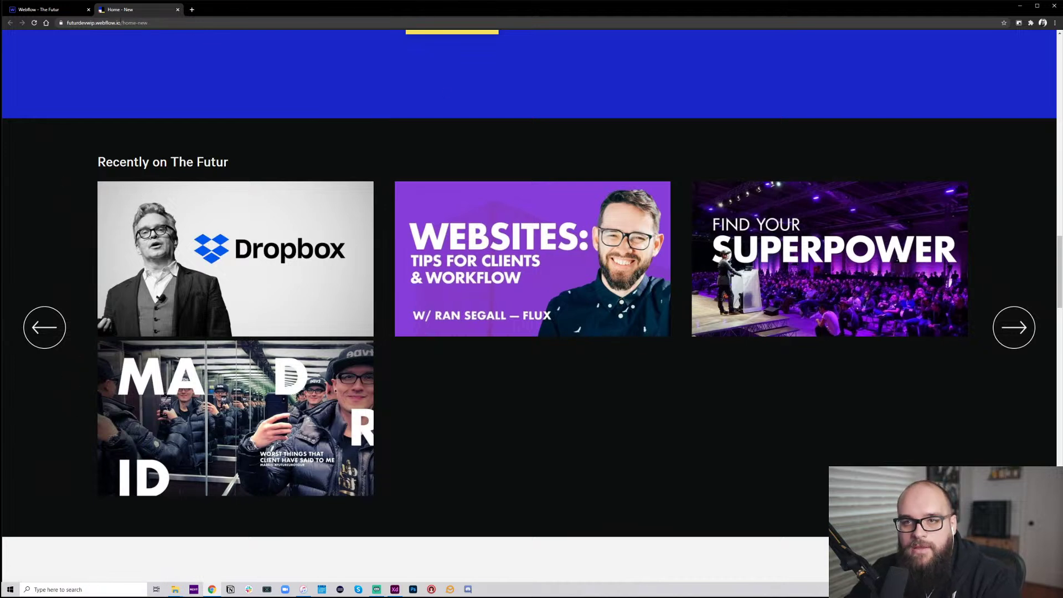
Switch back to the Webflow Designer and set the position of b-slider-leftbutton and b-slider-rightbutton to Relative
click(39, 11)
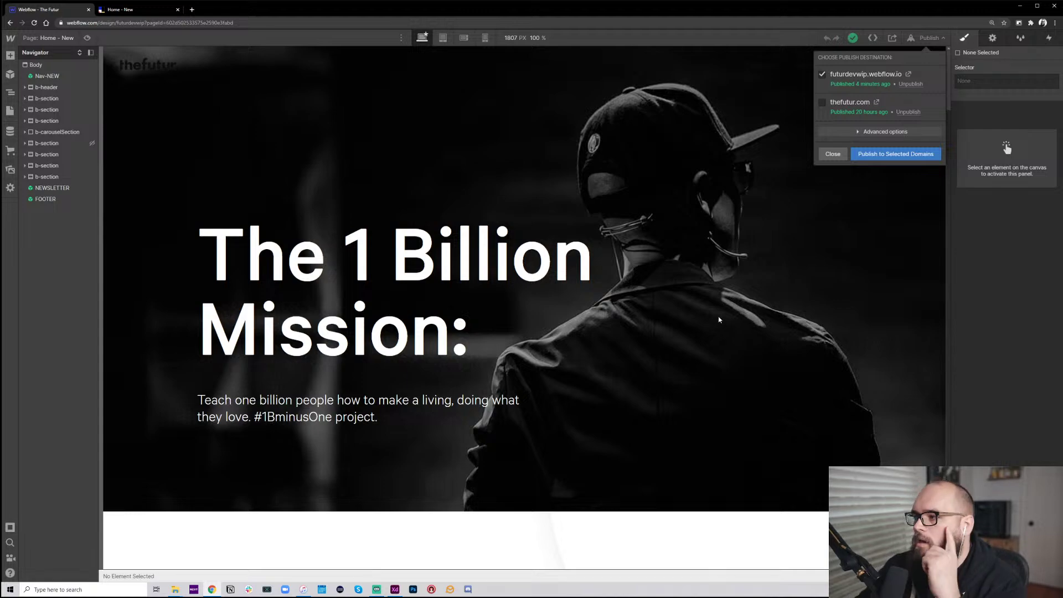
scroll(613, 332, down, 20)
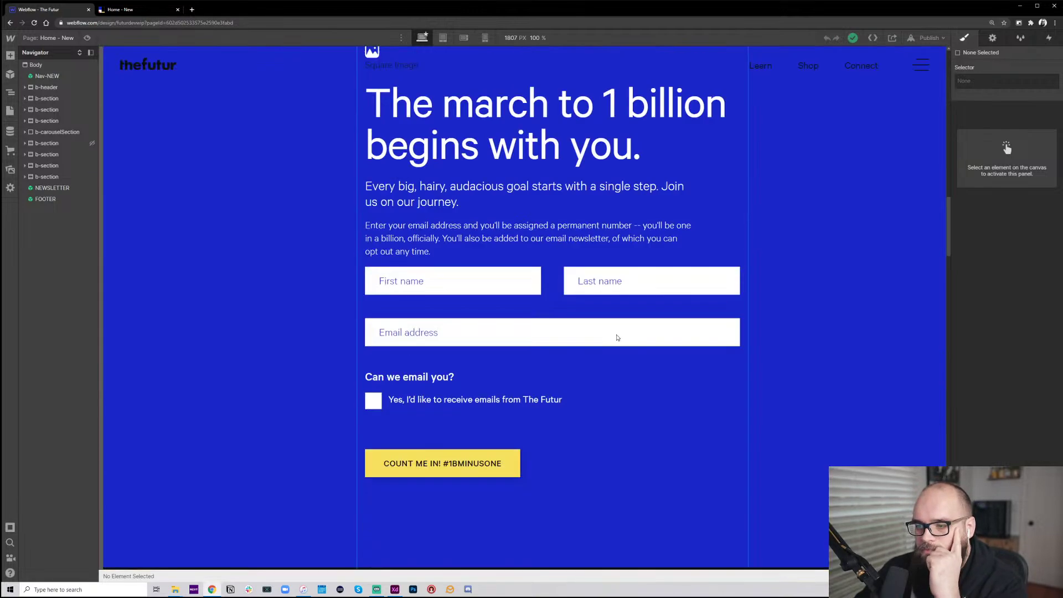
scroll(618, 337, down, 15)
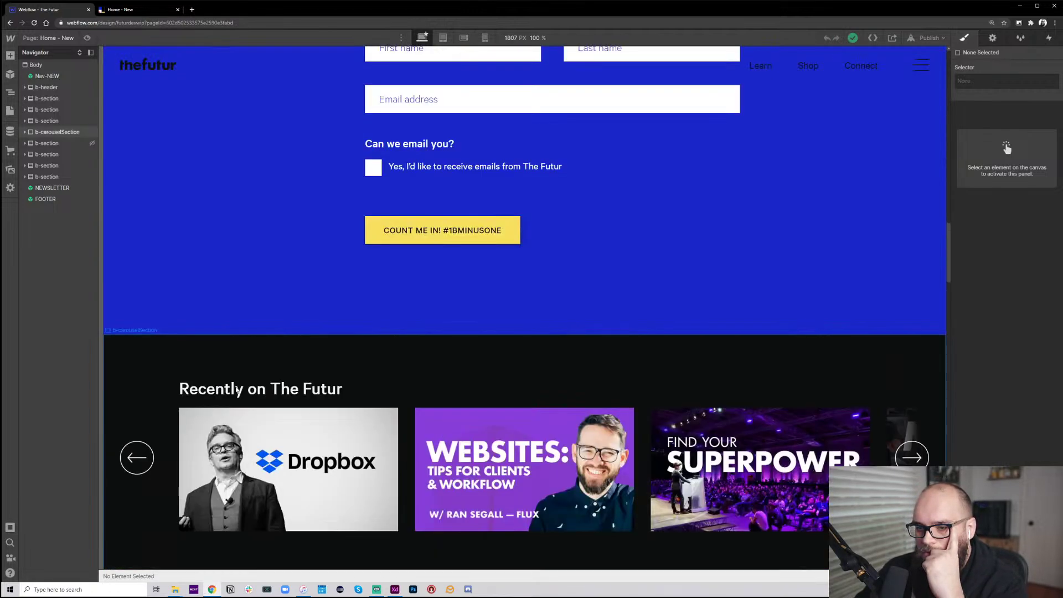
click(129, 414)
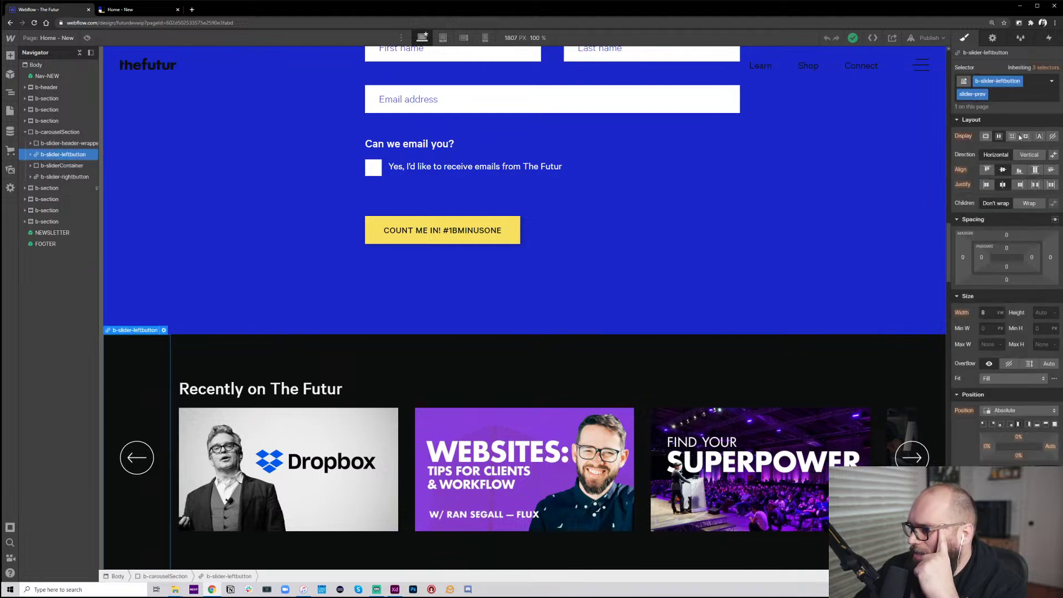
click(1022, 409)
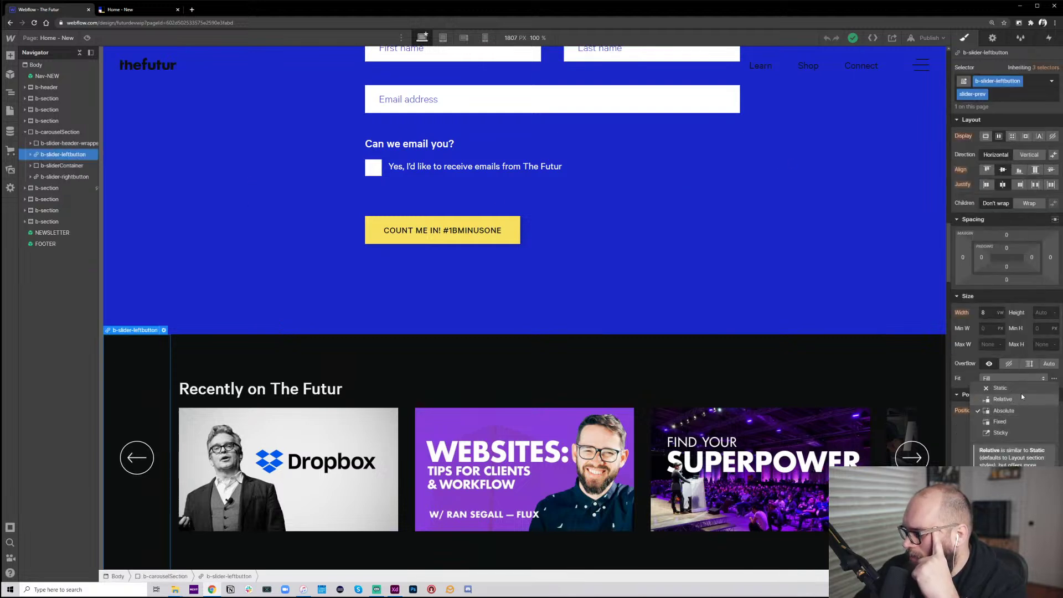
click(1022, 398)
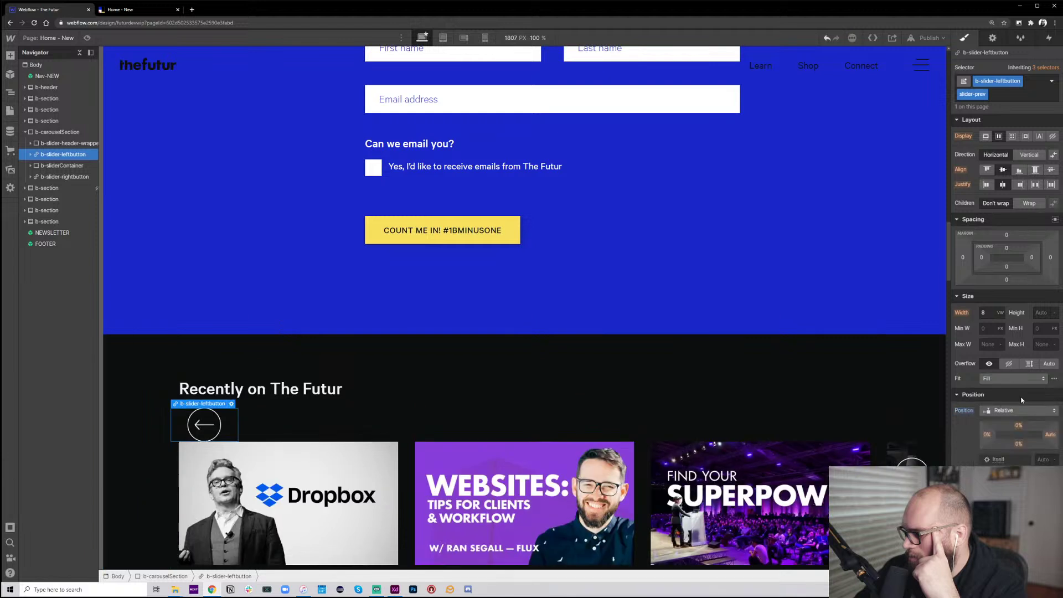
click(935, 431)
click(1022, 410)
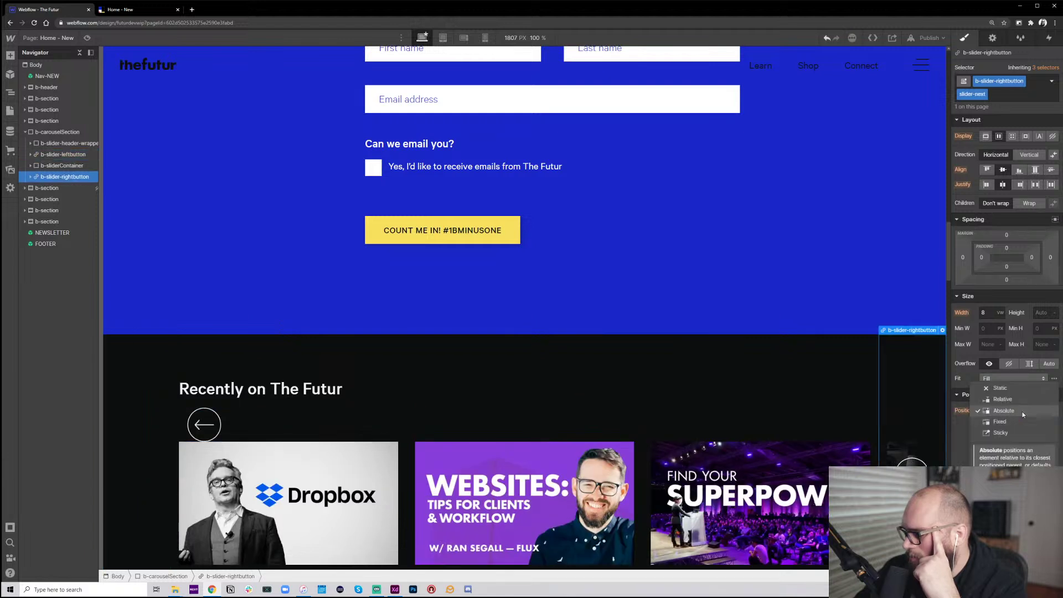
click(1024, 399)
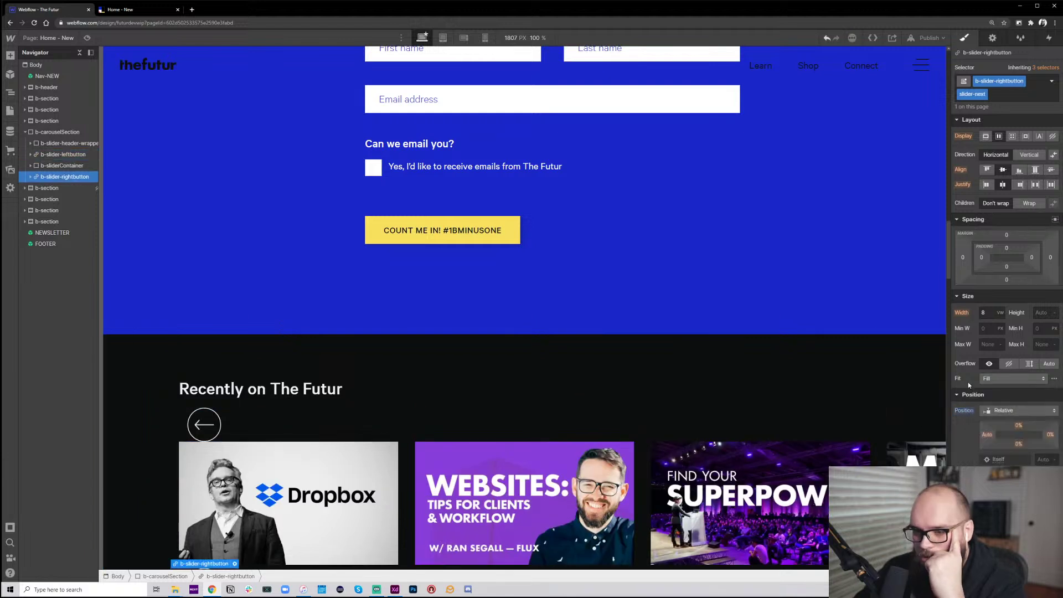
scroll(902, 436, down, 4)
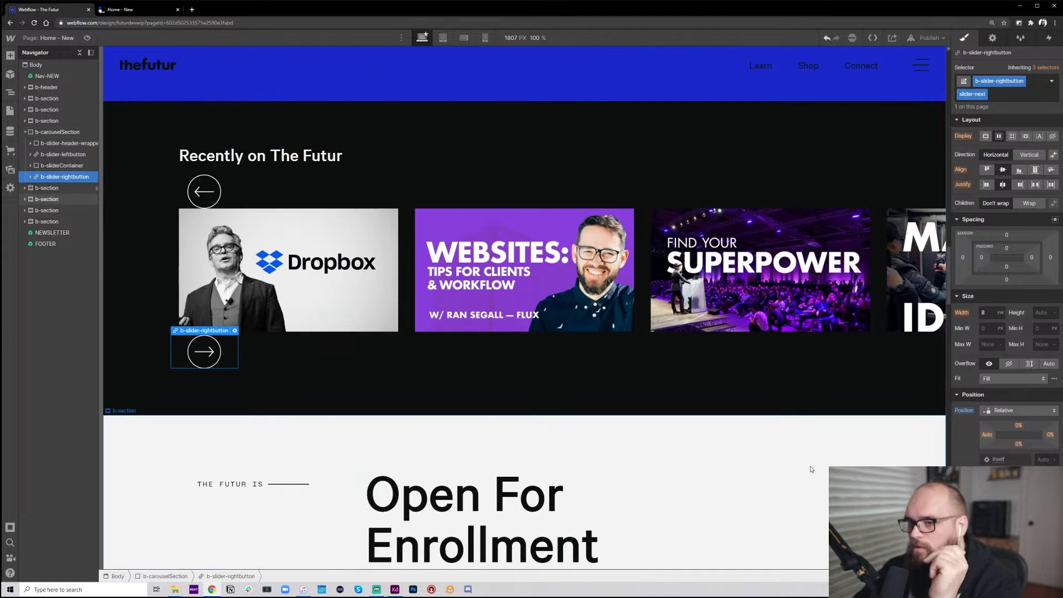
Publish the site to futurdevwip.webflow.io and hard-reload the published Home - New page with its cache emptied
click(920, 43)
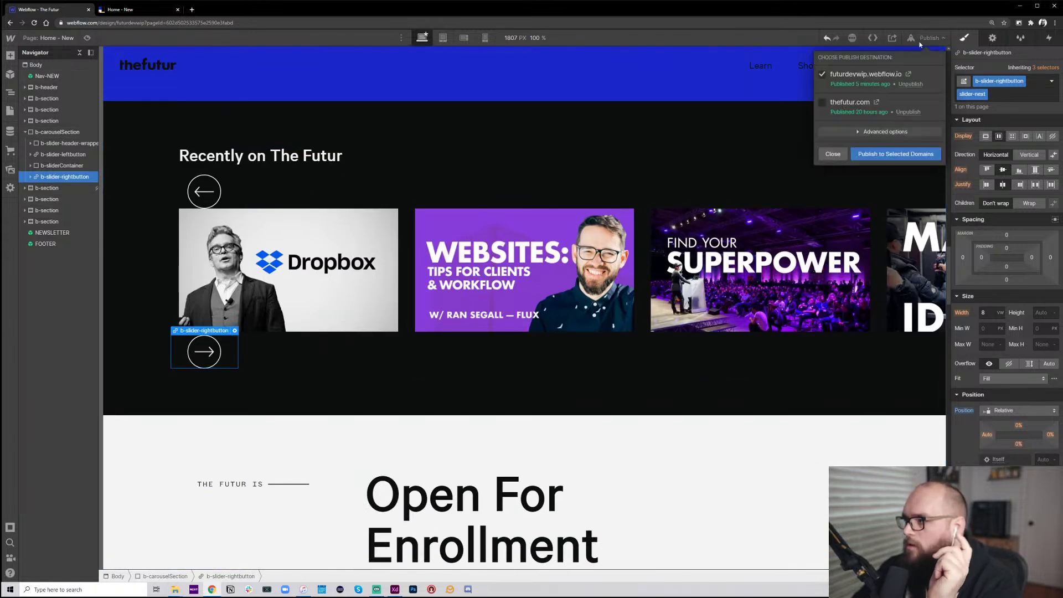
click(881, 154)
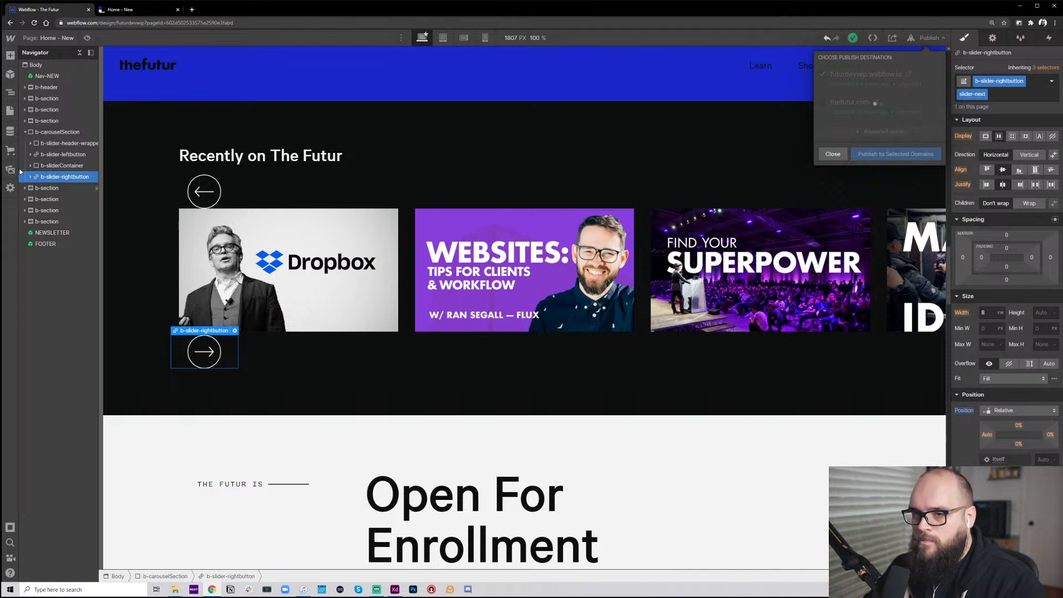
key(ctrl+Tab)
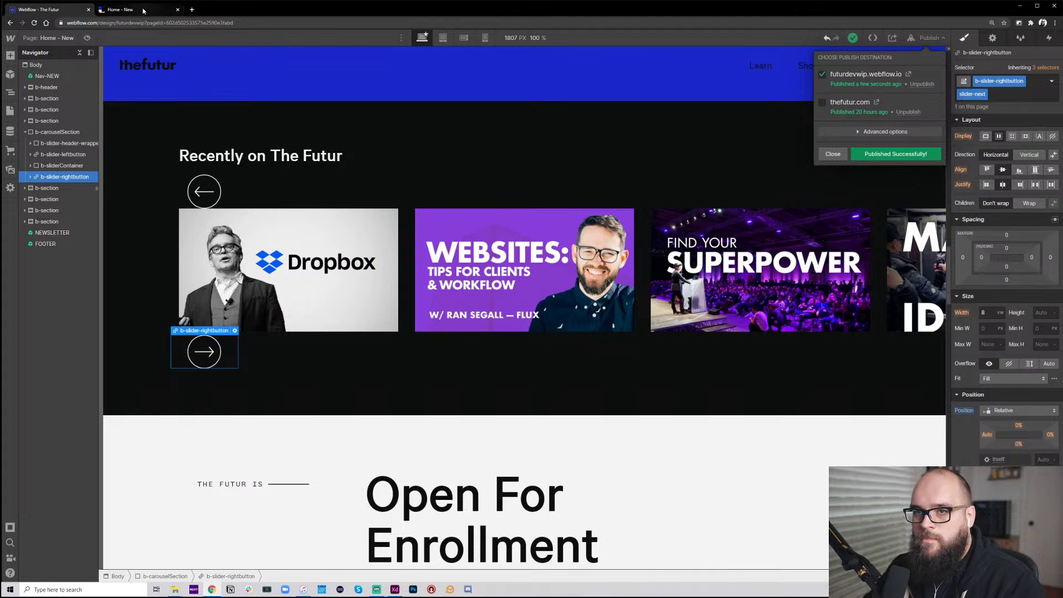
key(F12)
right_click(35, 23)
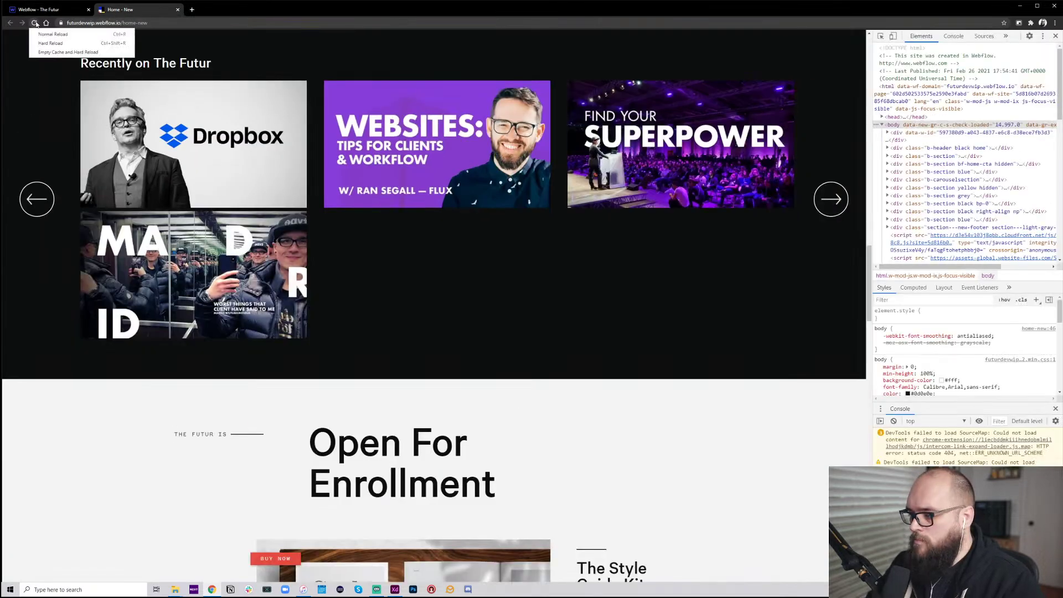
click(63, 53)
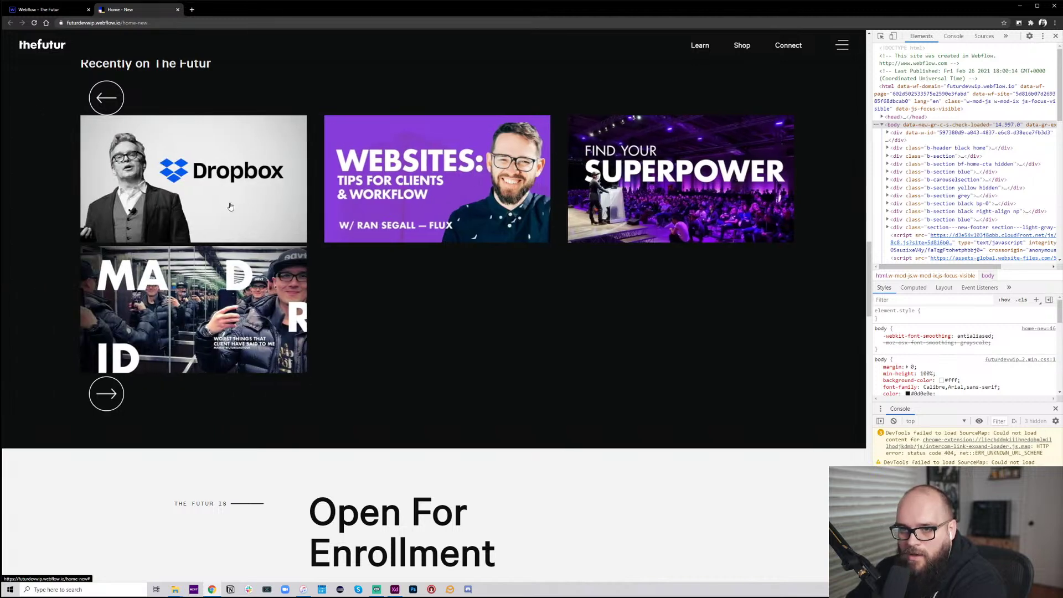
Return to the Webflow Designer and set the children of the carousel's b-list to Don't wrap
click(60, 15)
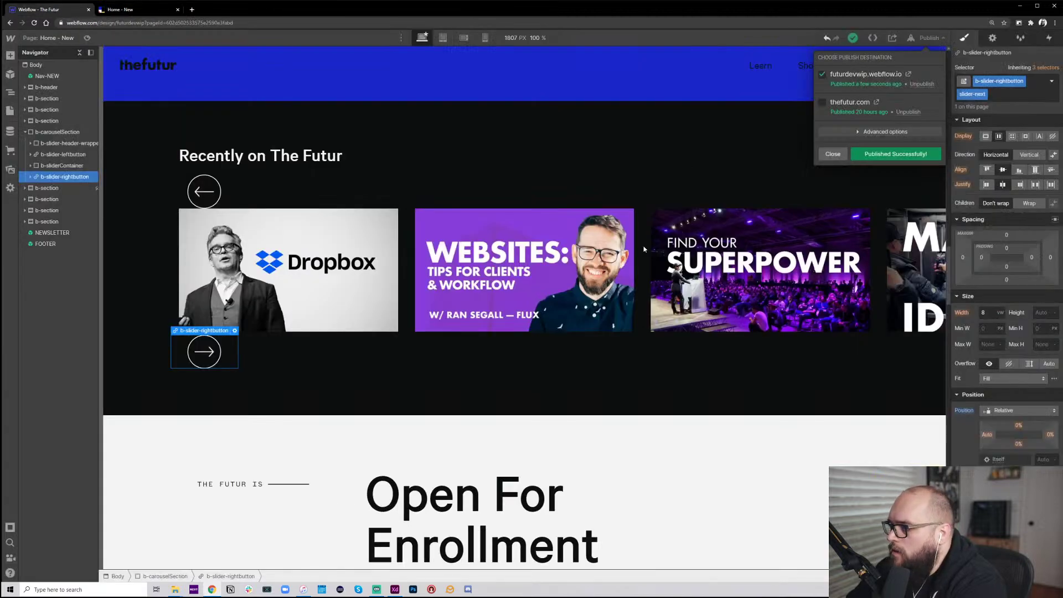
click(442, 266)
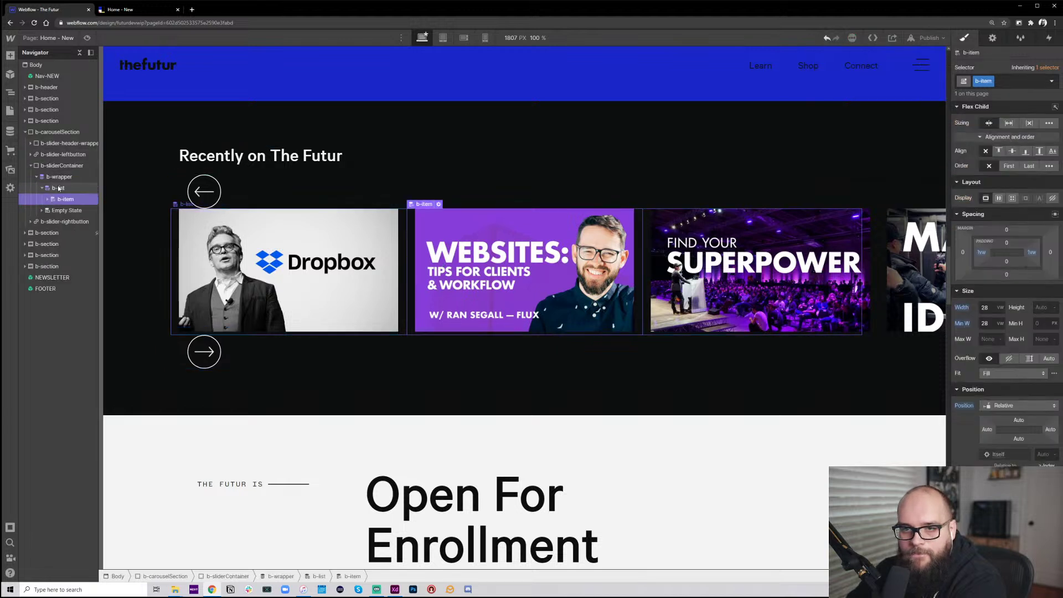
click(62, 187)
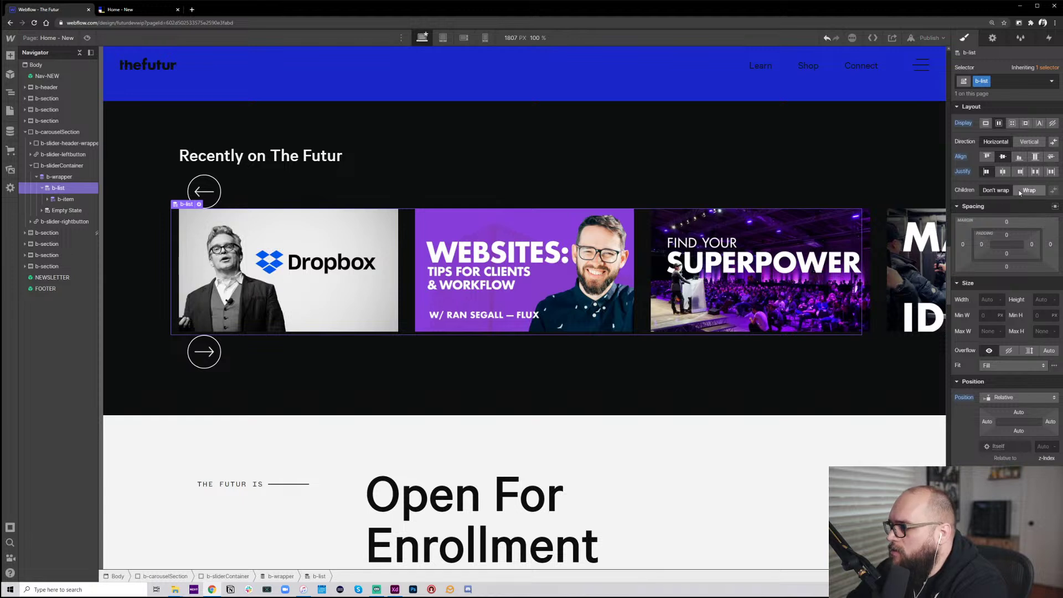
click(1042, 190)
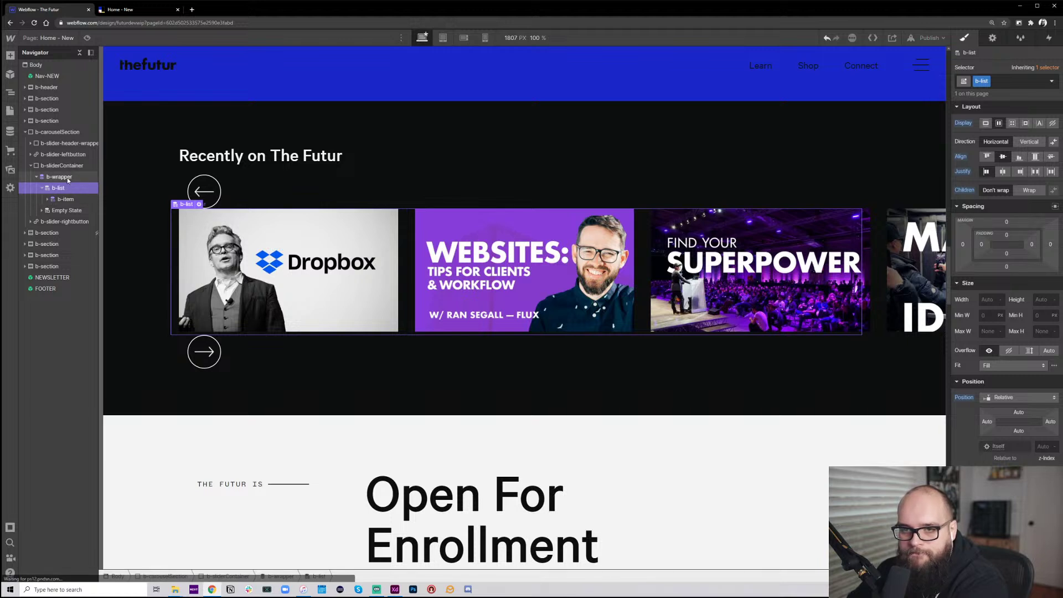
Move b-slider-rightbutton directly above b-sliderContainer within b-carouselSection and check the styles of the section and the container
click(203, 352)
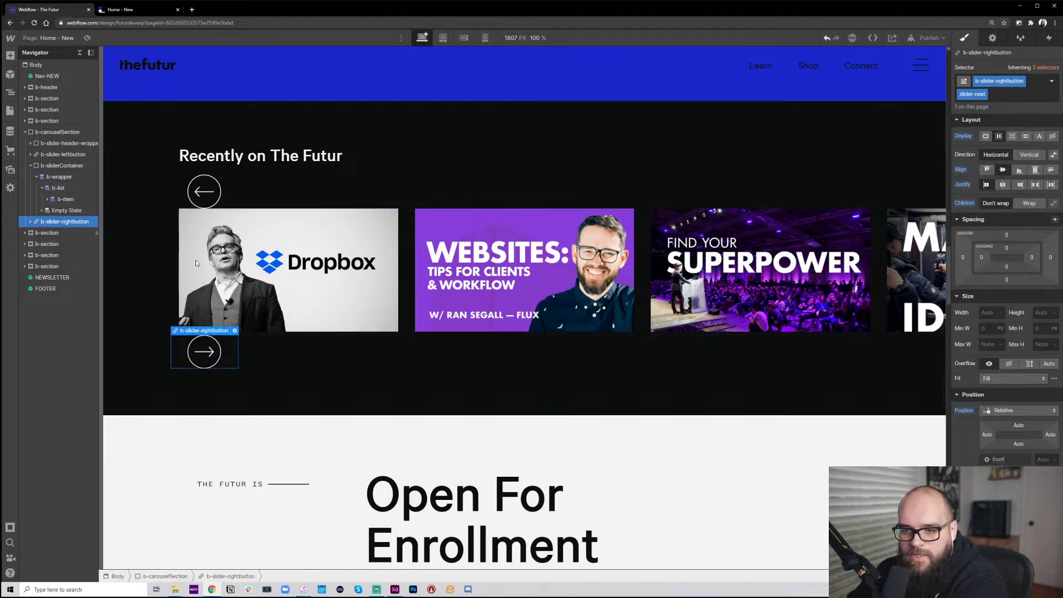
drag(51, 224, 55, 169)
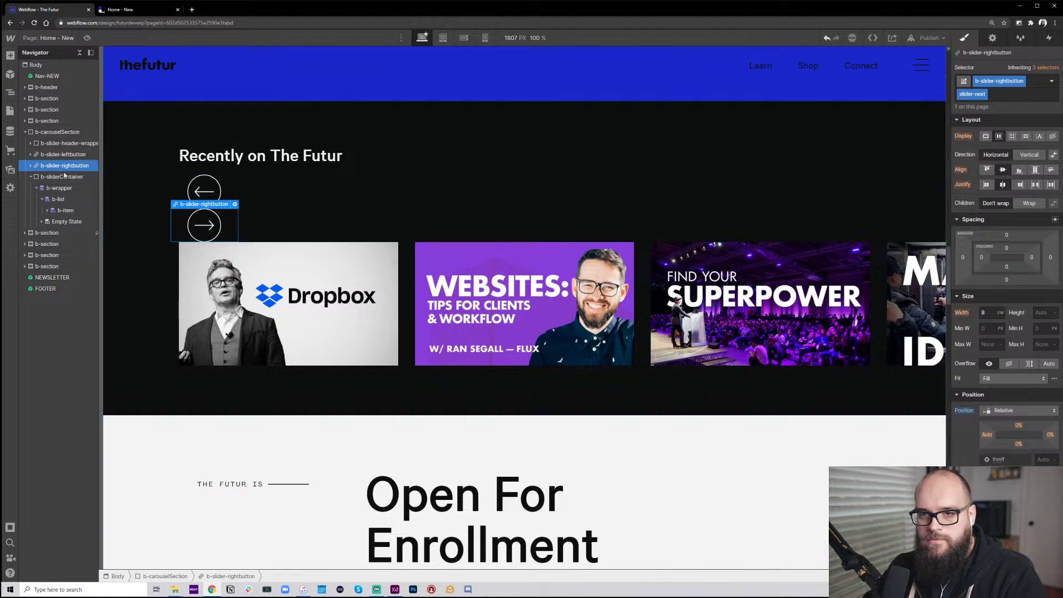
click(62, 133)
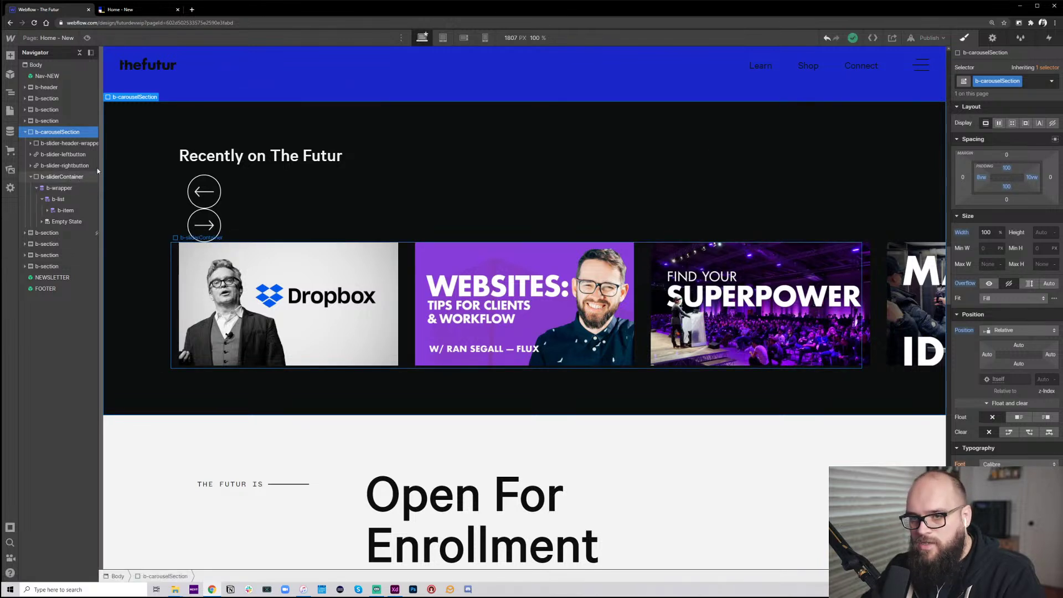
click(62, 177)
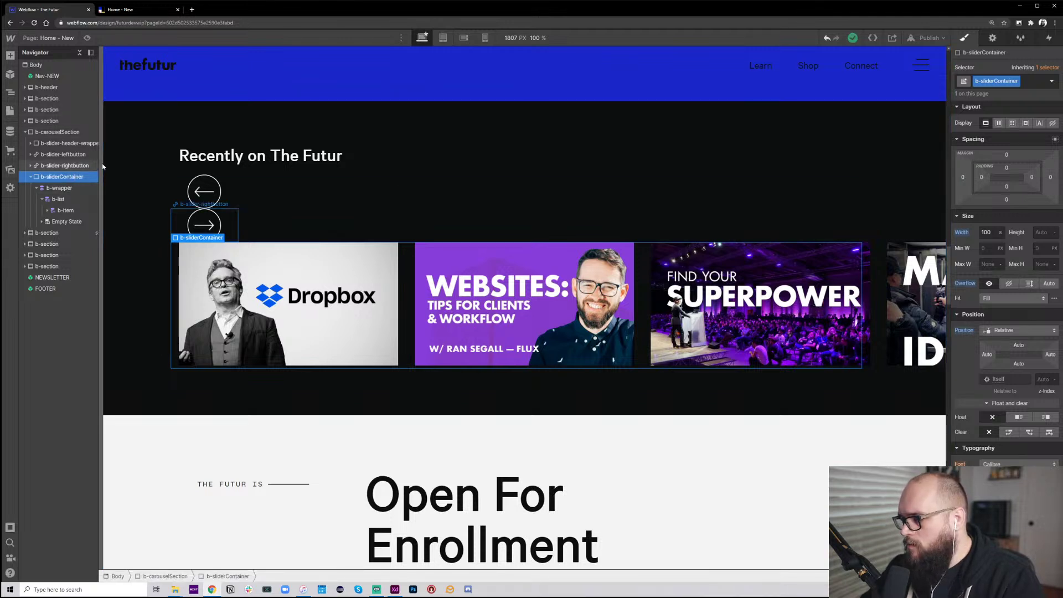
Publish the reordered carousel to futurdevwip.webflow.io
click(930, 38)
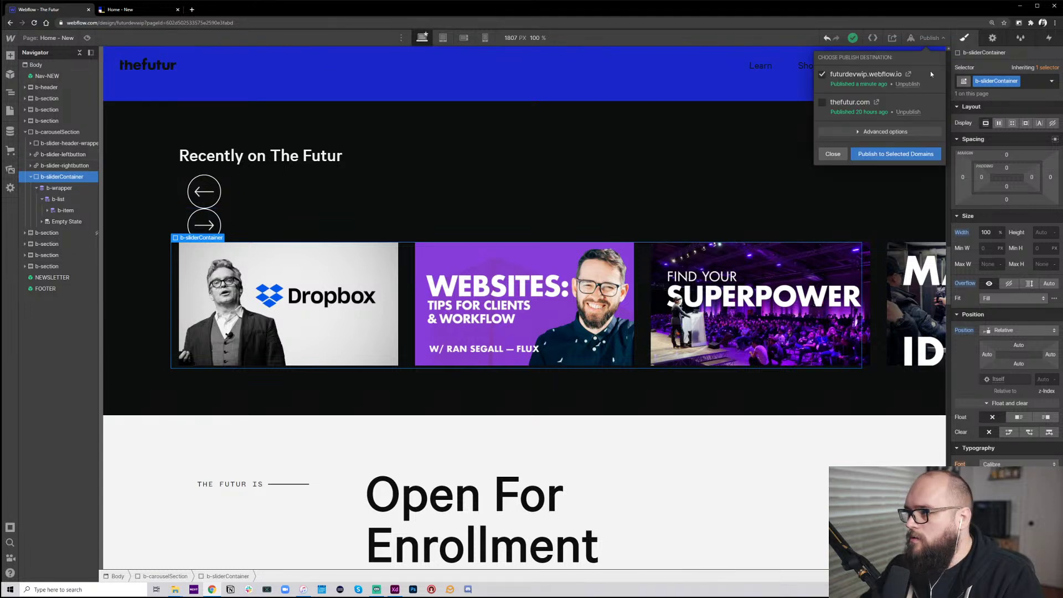
click(886, 156)
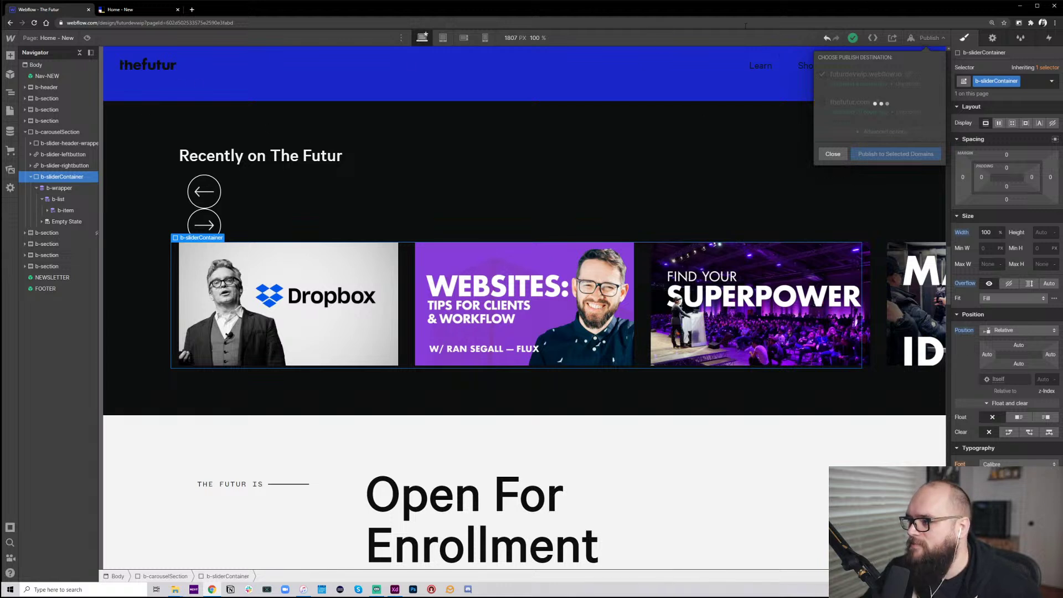
click(139, 12)
click(50, 9)
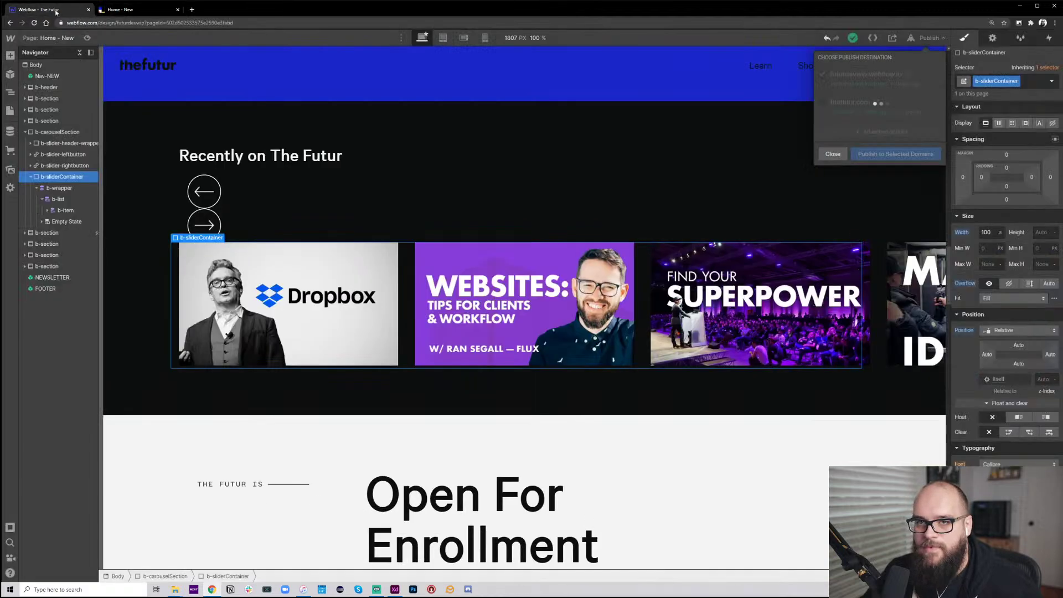
Reload the published Home - New page with an emptied cache and test the carousel's next arrow
click(132, 6)
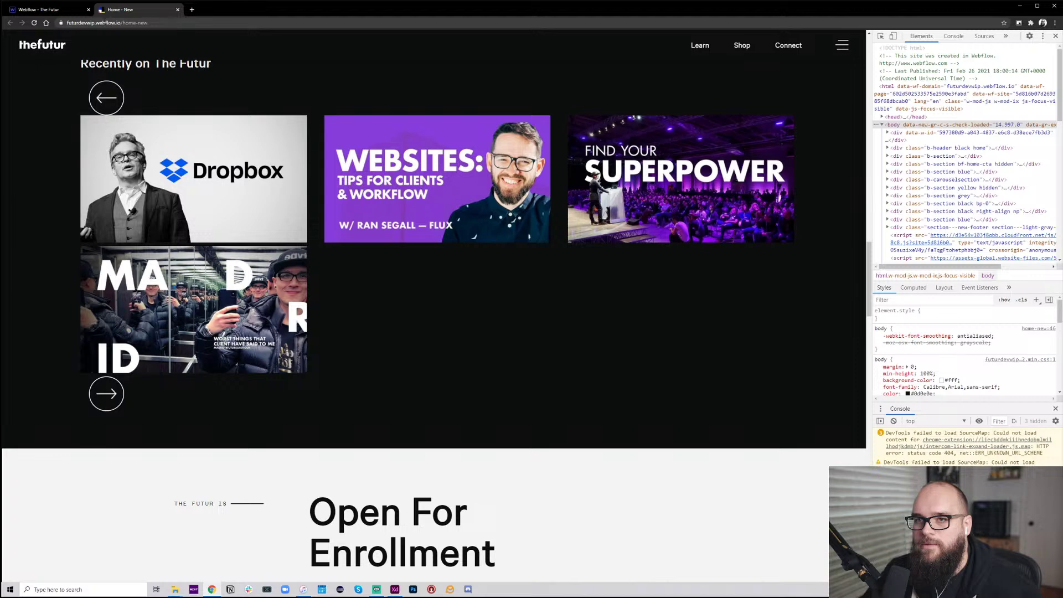
right_click(34, 23)
click(51, 52)
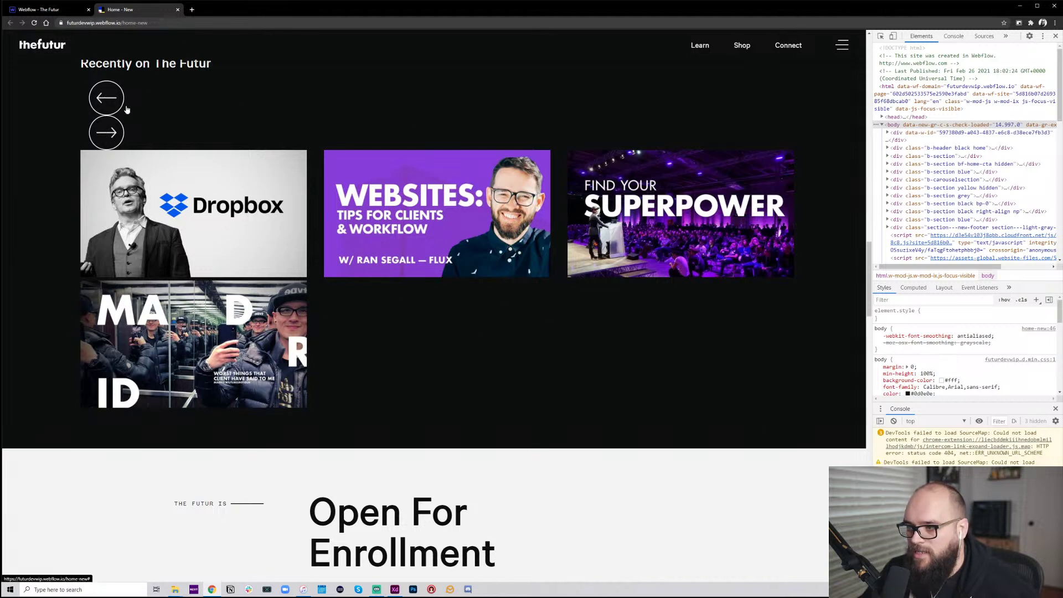
click(114, 133)
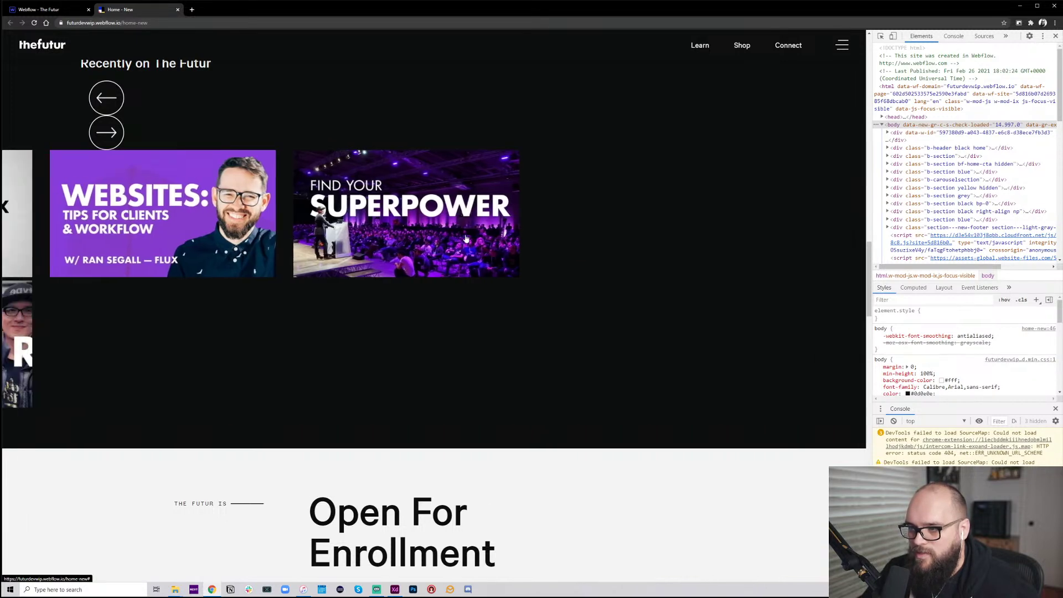
Reload the Webflow Designer, exit the unresponsive page, and open webflow.com/dashboard instead
click(27, 6)
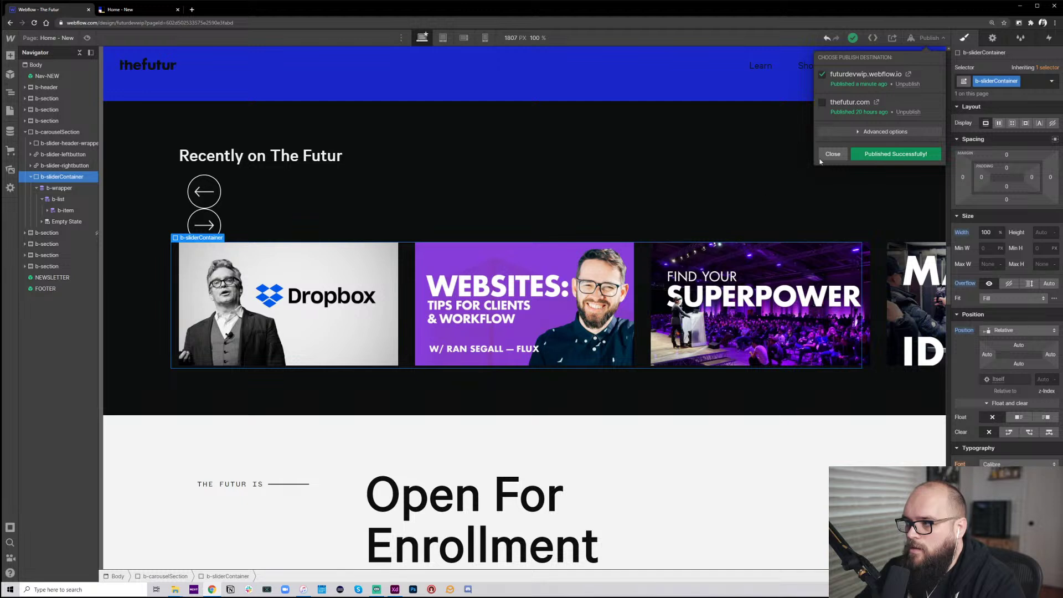
click(34, 23)
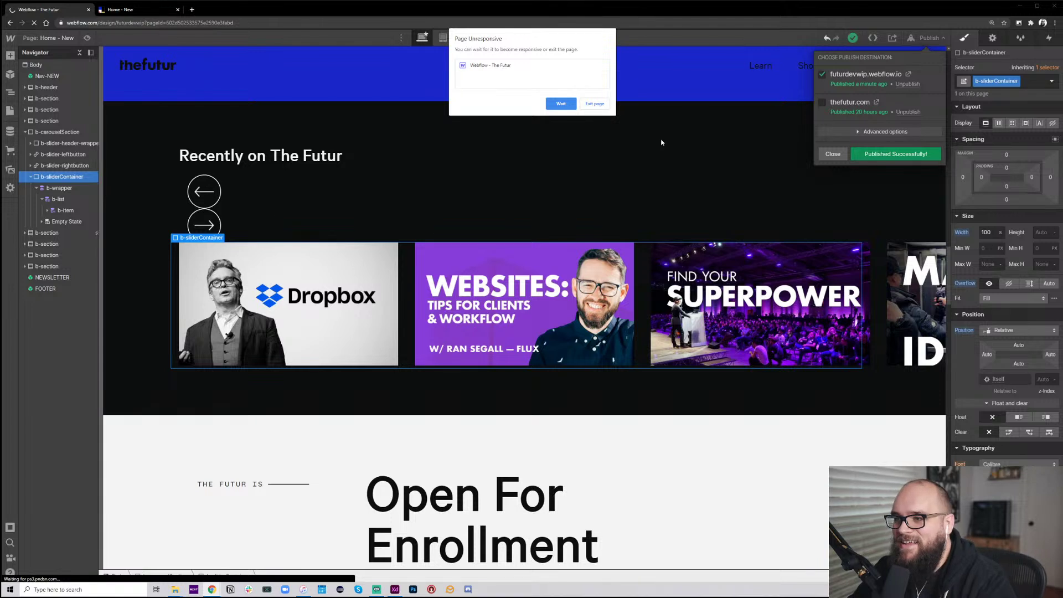
click(587, 106)
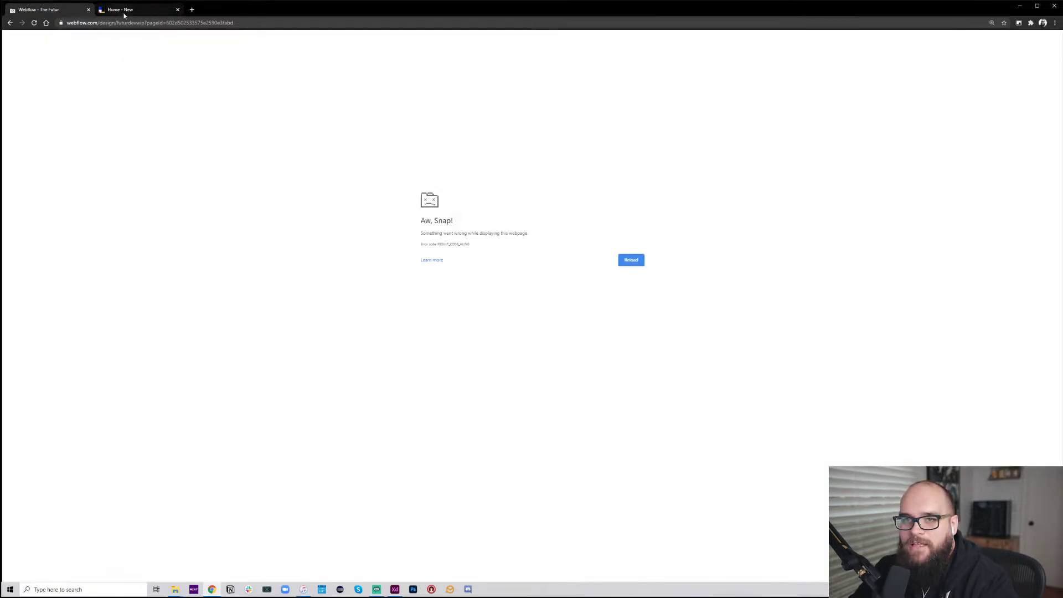
click(138, 25)
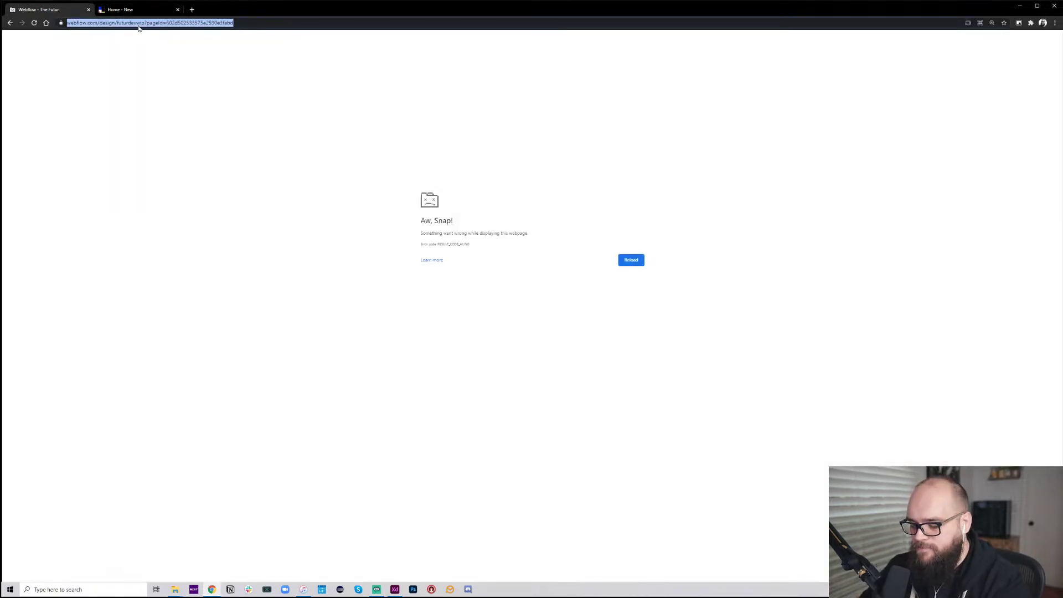
text(webflow.com/dashboard)
key(Return)
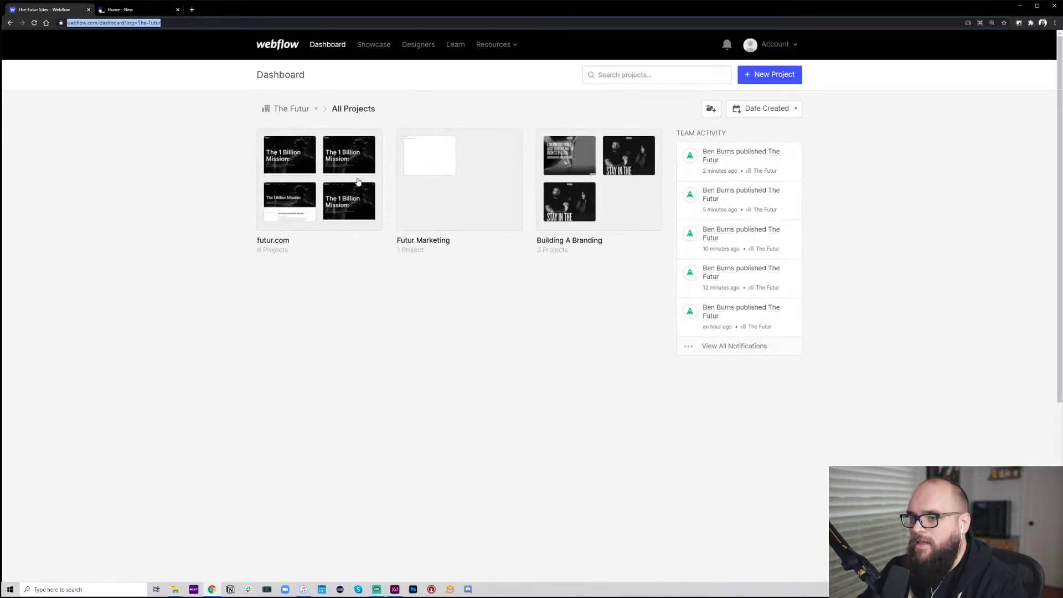
Open The Futur project from the futur.com folder in the Designer and switch to the Home - New page
click(318, 158)
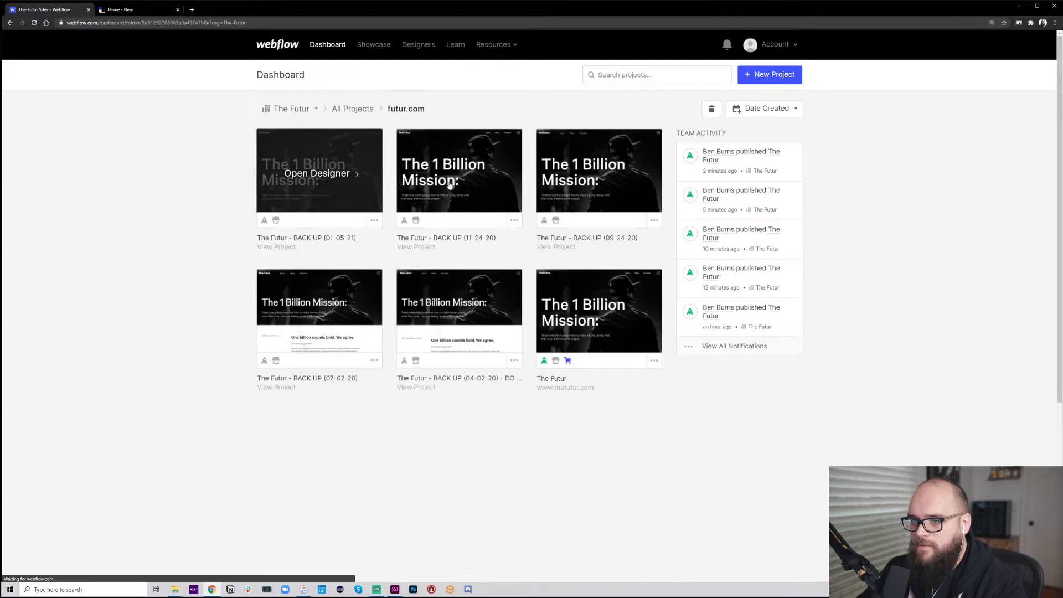
click(614, 316)
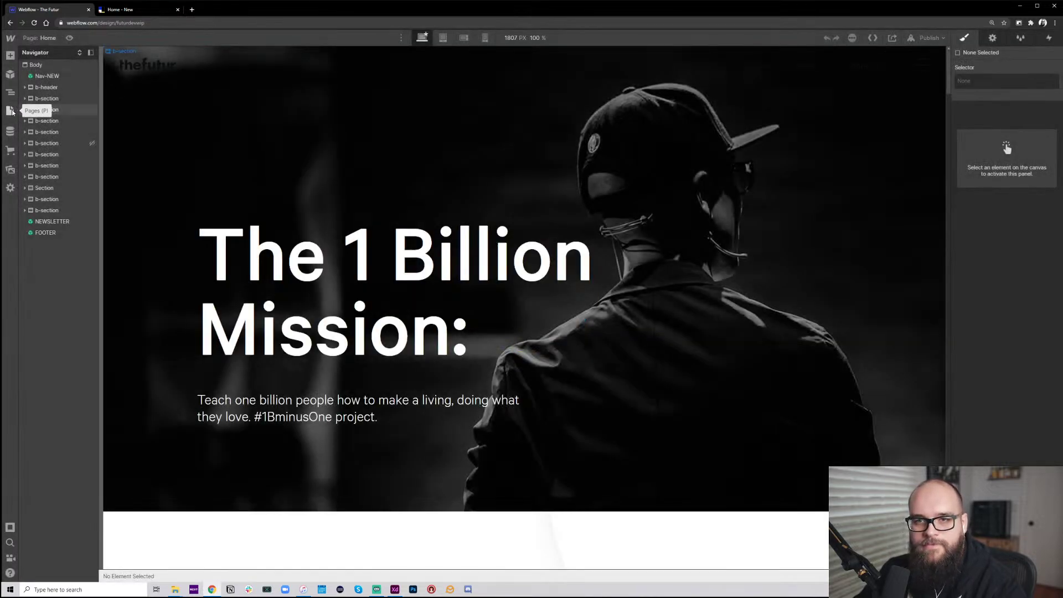
click(10, 111)
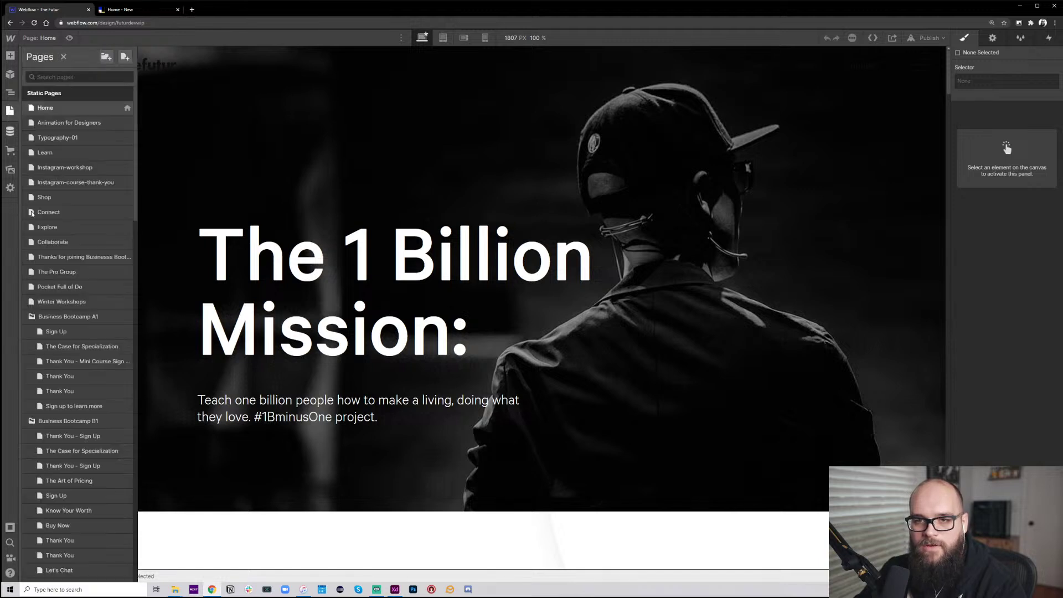
scroll(82, 386, down, 7)
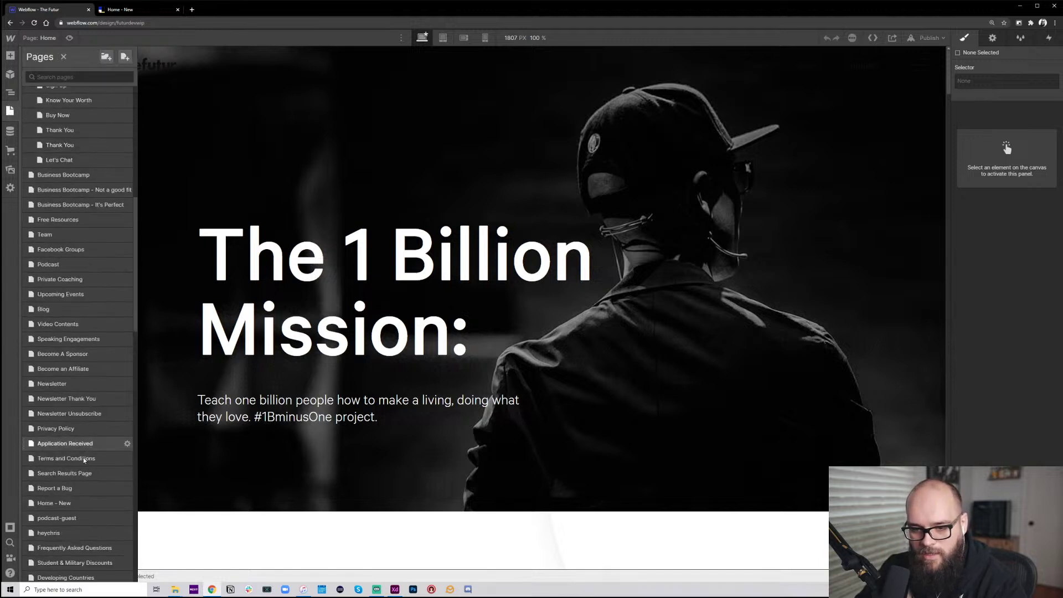
click(68, 503)
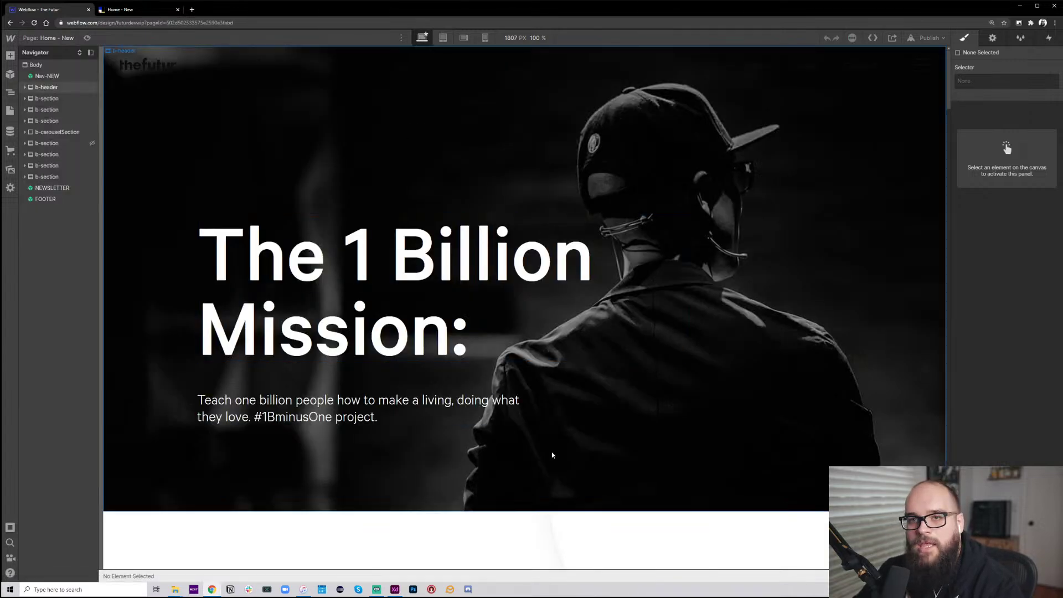
Duplicate the b-carouselSection with the "Recently on The Futur" heading
scroll(534, 430, down, 20)
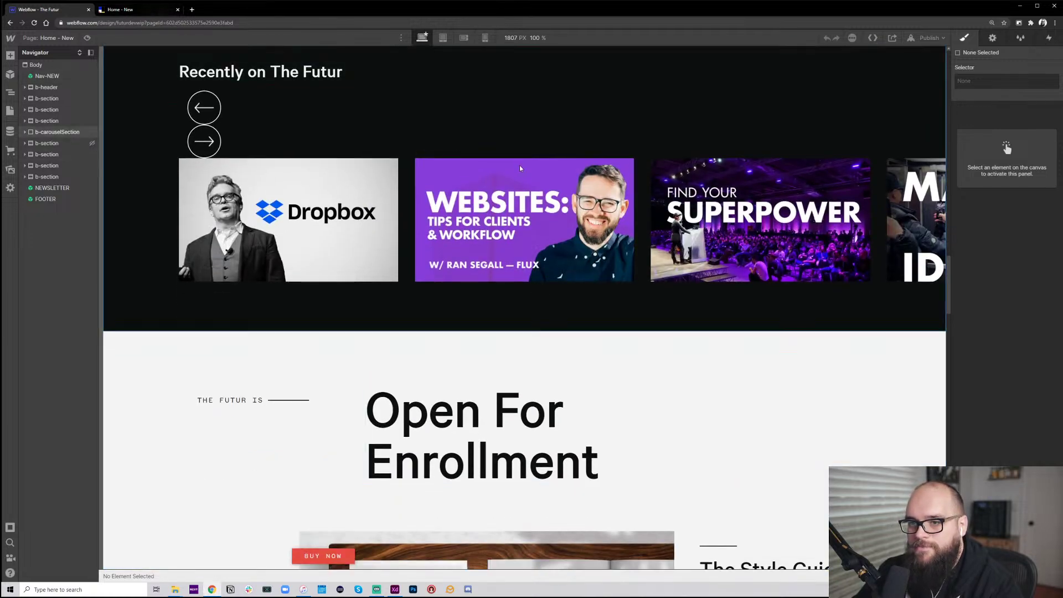
click(53, 132)
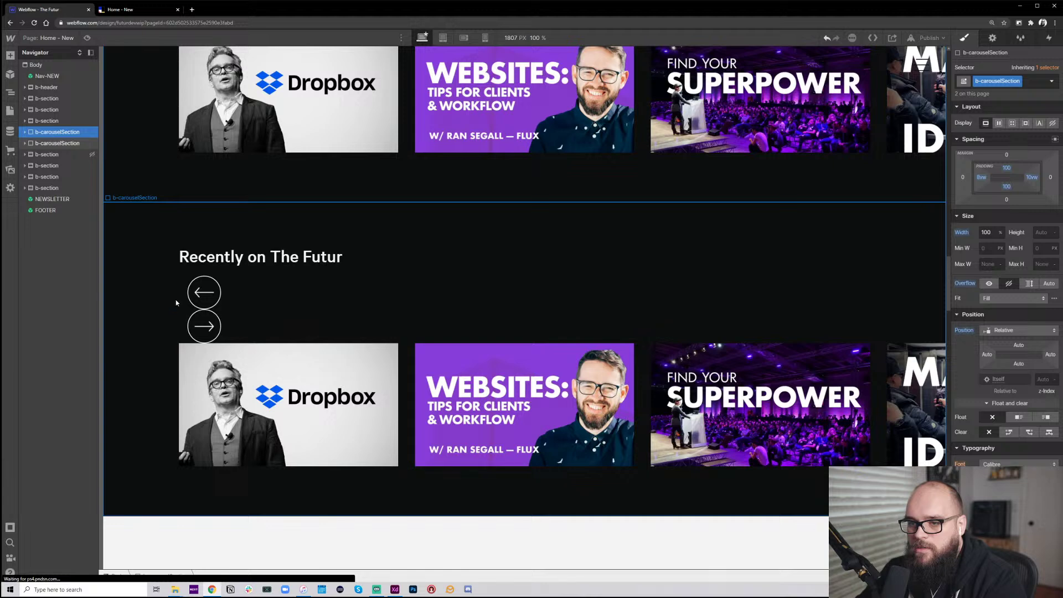
click(177, 300)
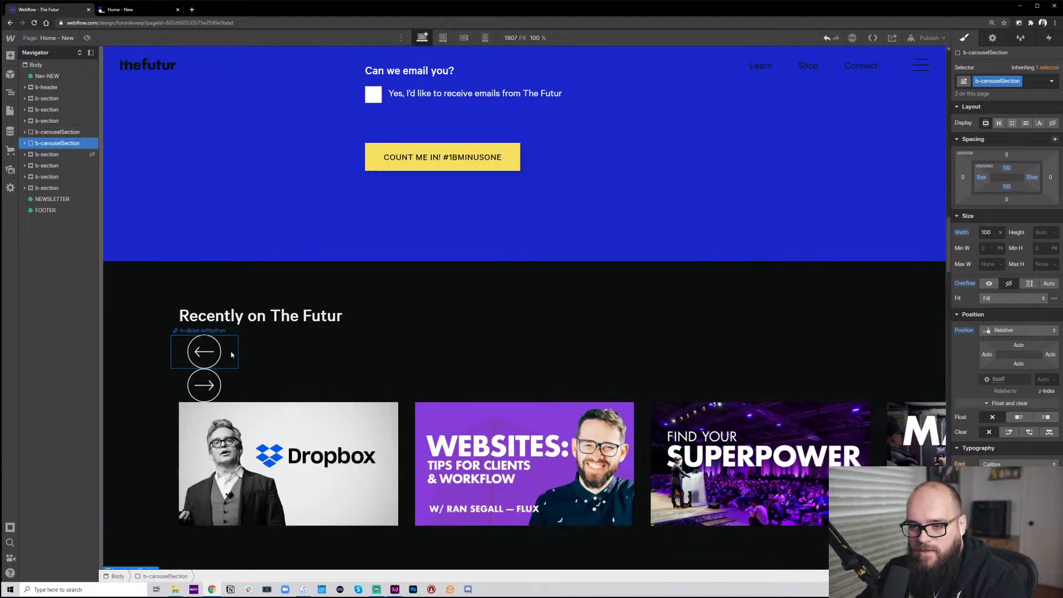
Delete the slider header wrapper, b-slider-leftbutton and b-slider-rightbutton from the upper b-carouselSection, keeping only b-sliderContainer
click(232, 354)
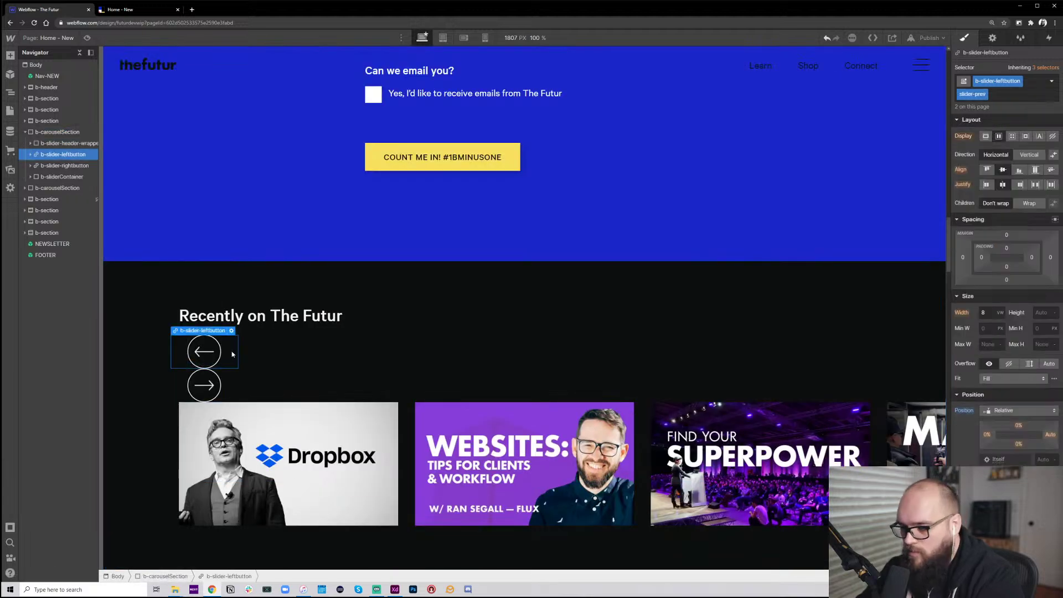
click(69, 145)
key(Delete)
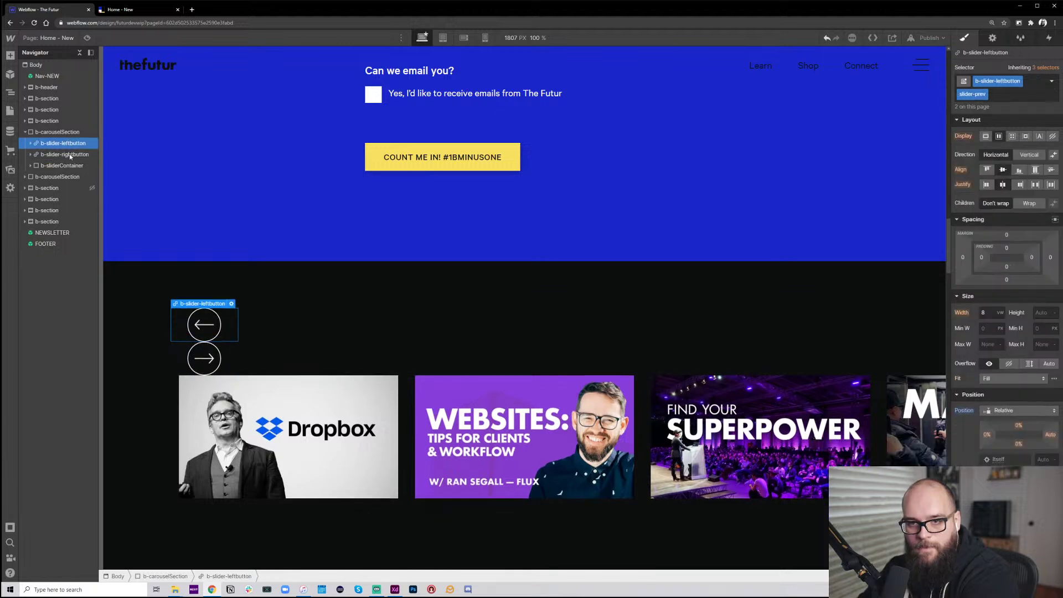
key(Delete)
key(Delete)
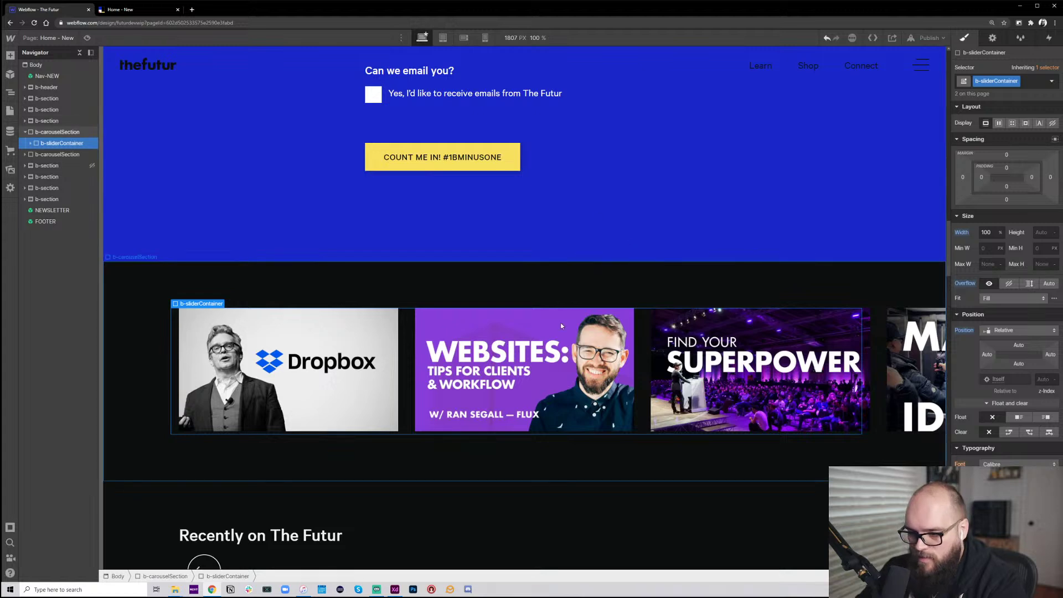
Publish the page with the two carousel sections to futurdevwip.webflow.io
scroll(561, 324, down, 6)
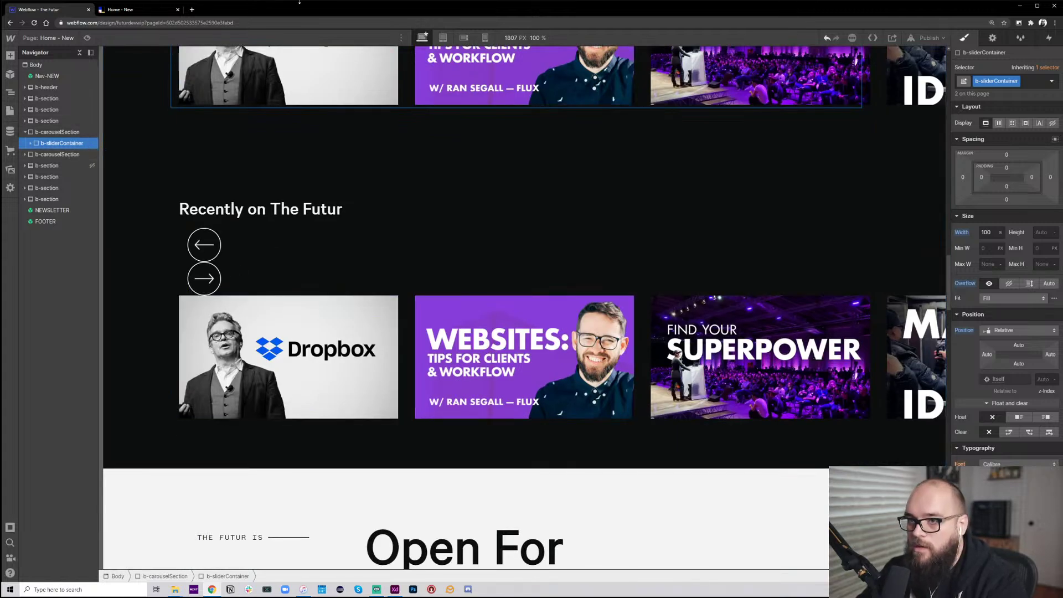
click(930, 38)
click(894, 150)
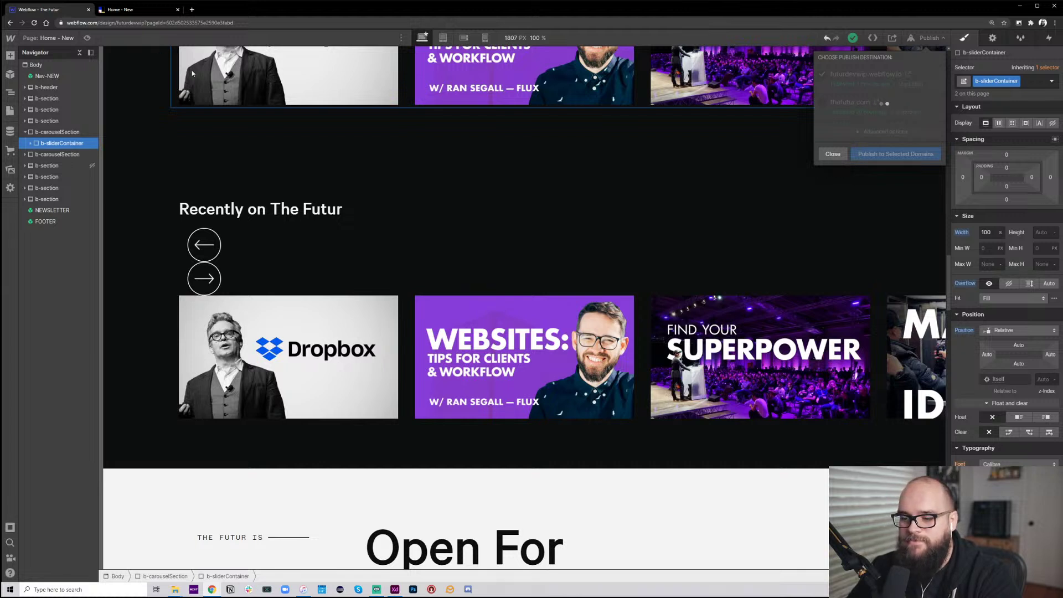
Reload the published Home - New page and test how the lower section's arrow buttons affect both carousels
click(122, 9)
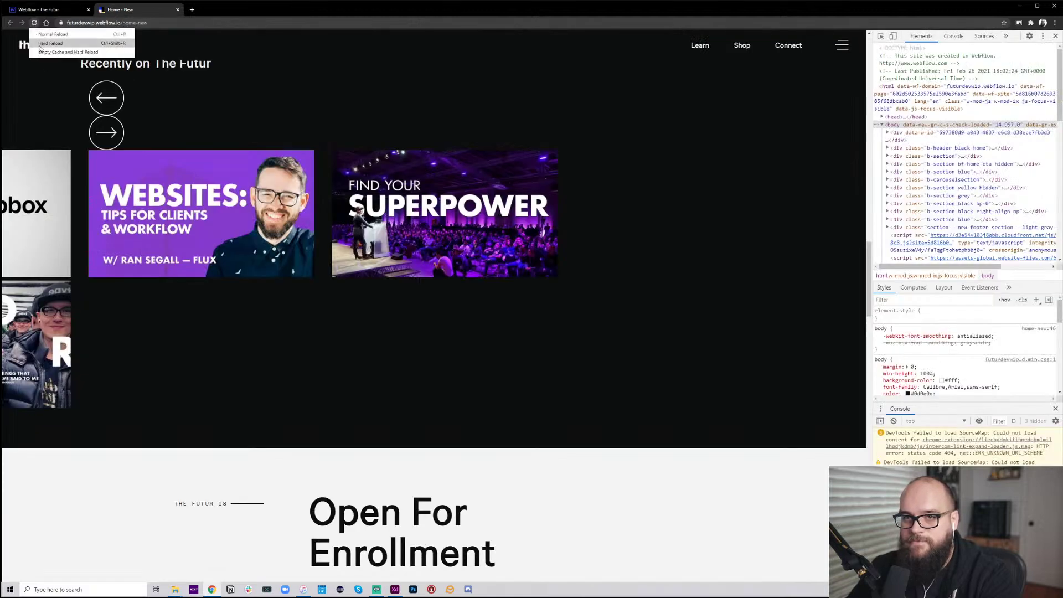
click(34, 23)
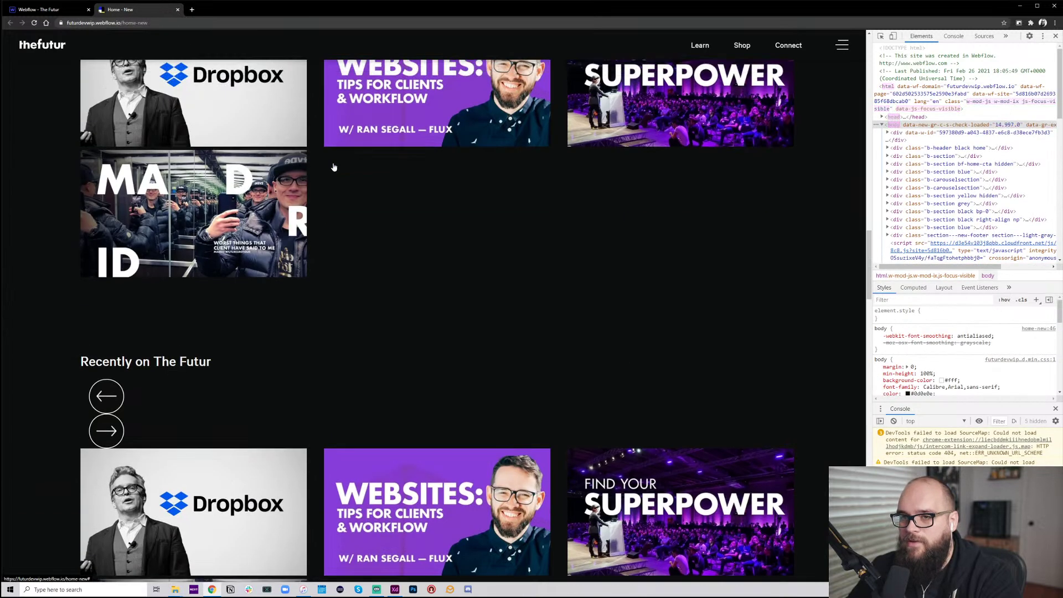
scroll(392, 146, down, 4)
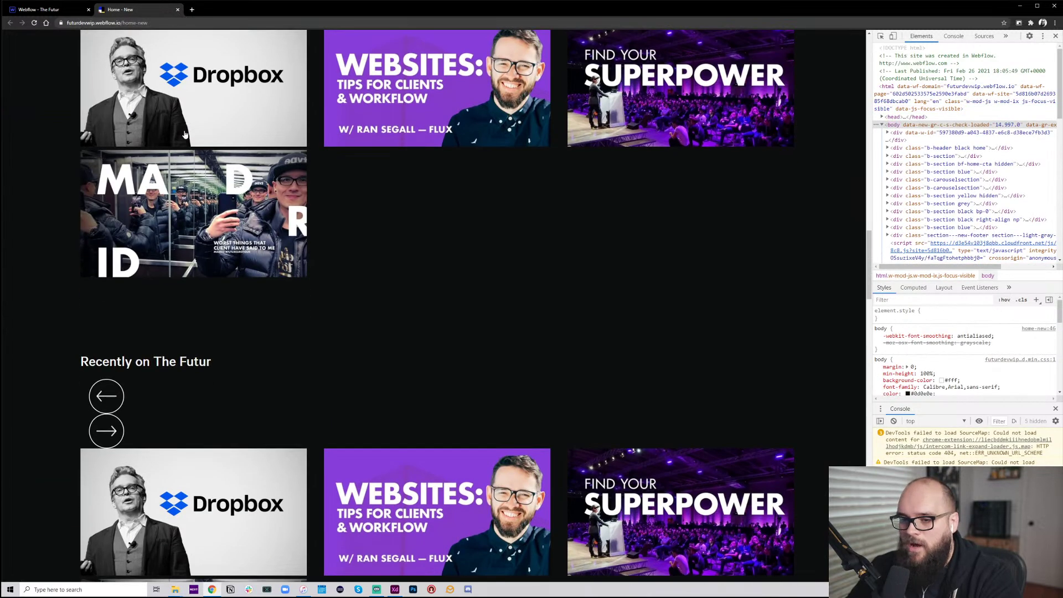
scroll(388, 238, up, 4)
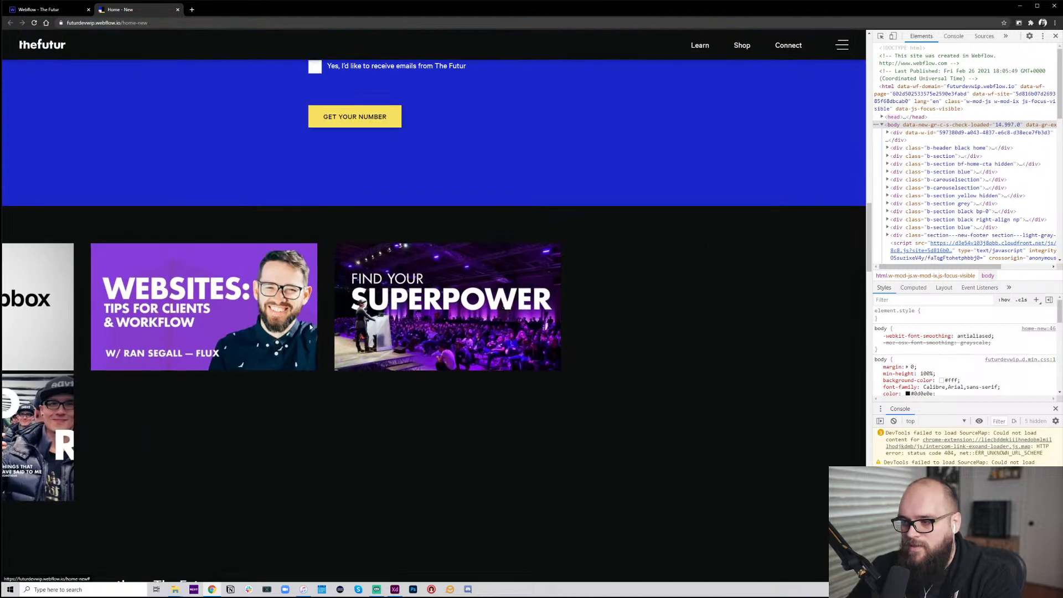
scroll(365, 324, down, 3)
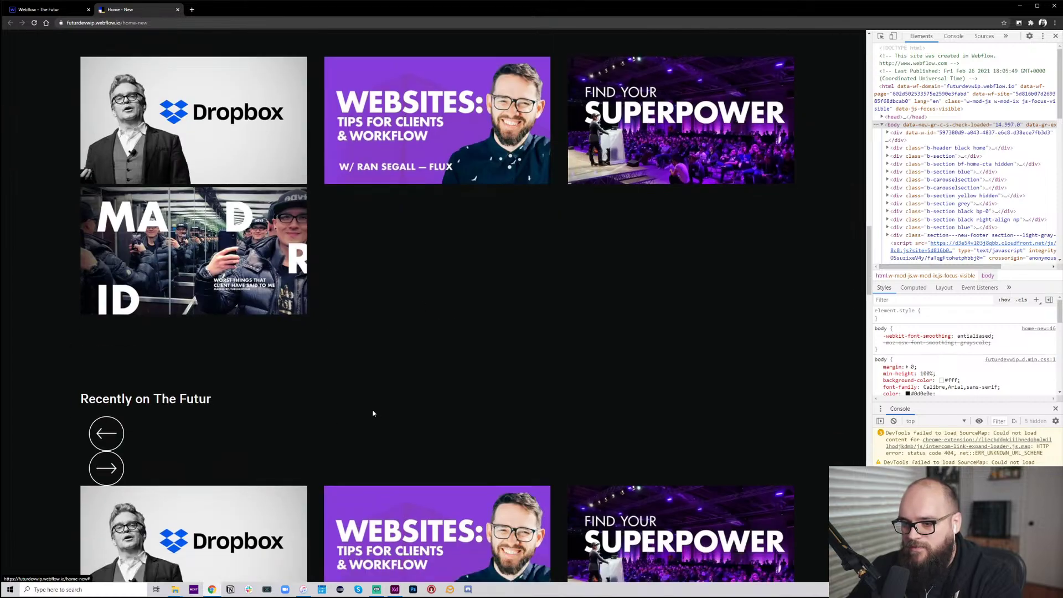
scroll(376, 412, down, 3)
scroll(204, 337, up, 7)
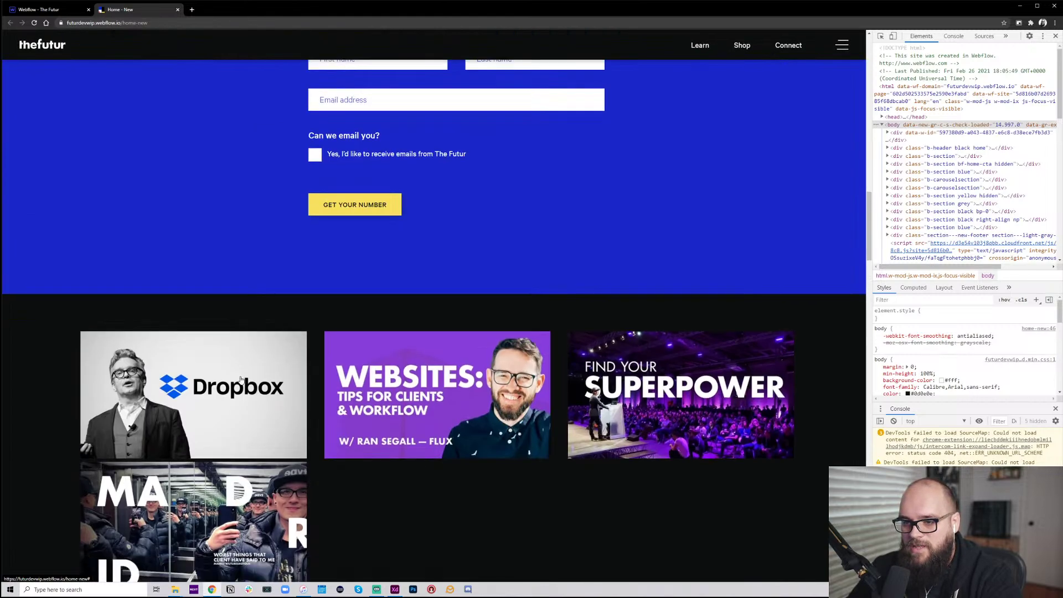
scroll(226, 388, down, 5)
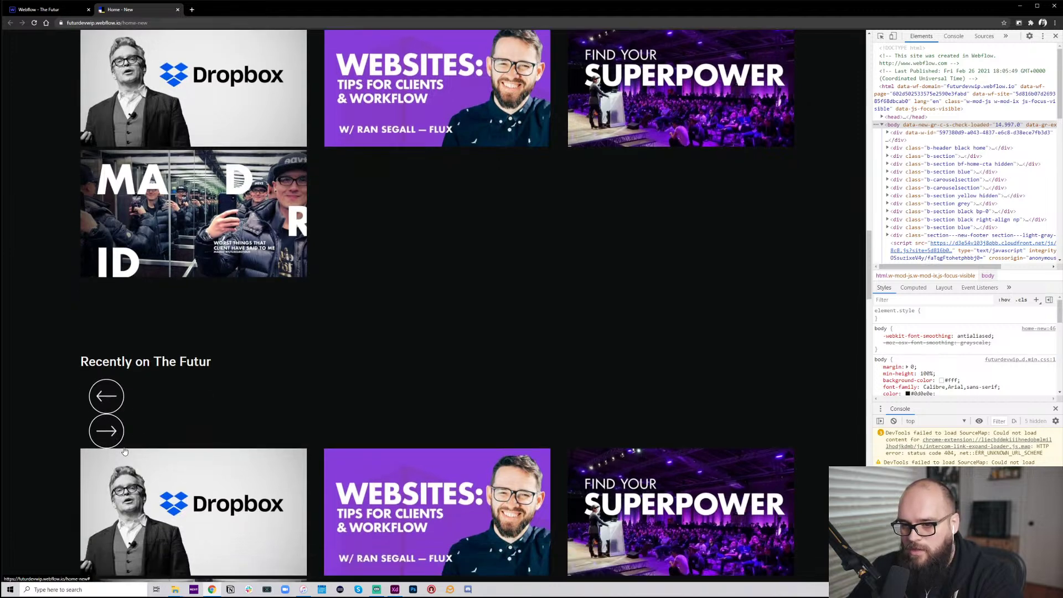
scroll(146, 440, up, 4)
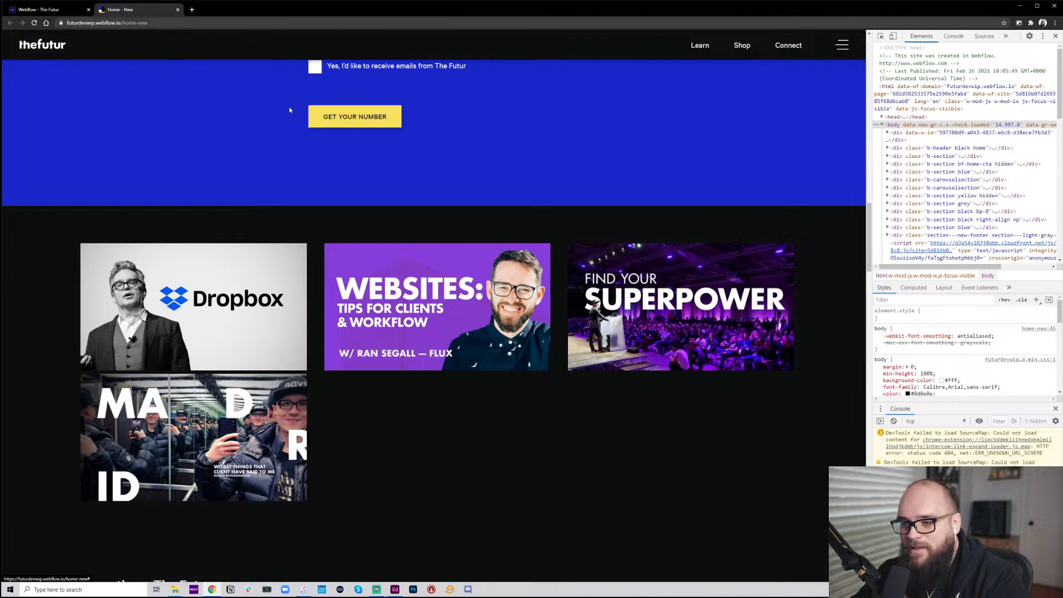
Open the Home - New page settings and review the slider-prev and slider-next click functions in the custom body code
click(46, 8)
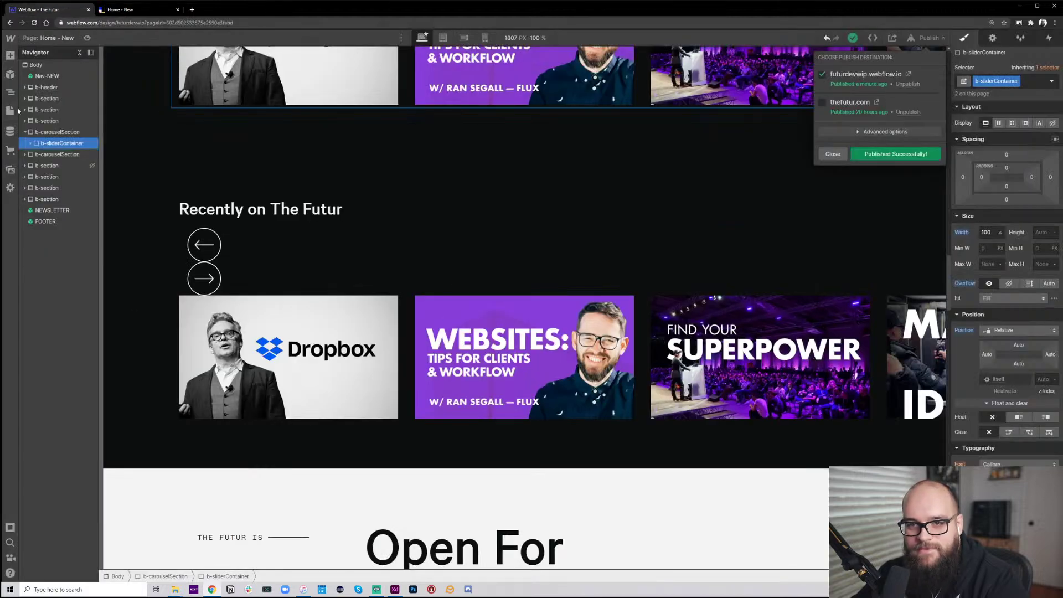
click(12, 112)
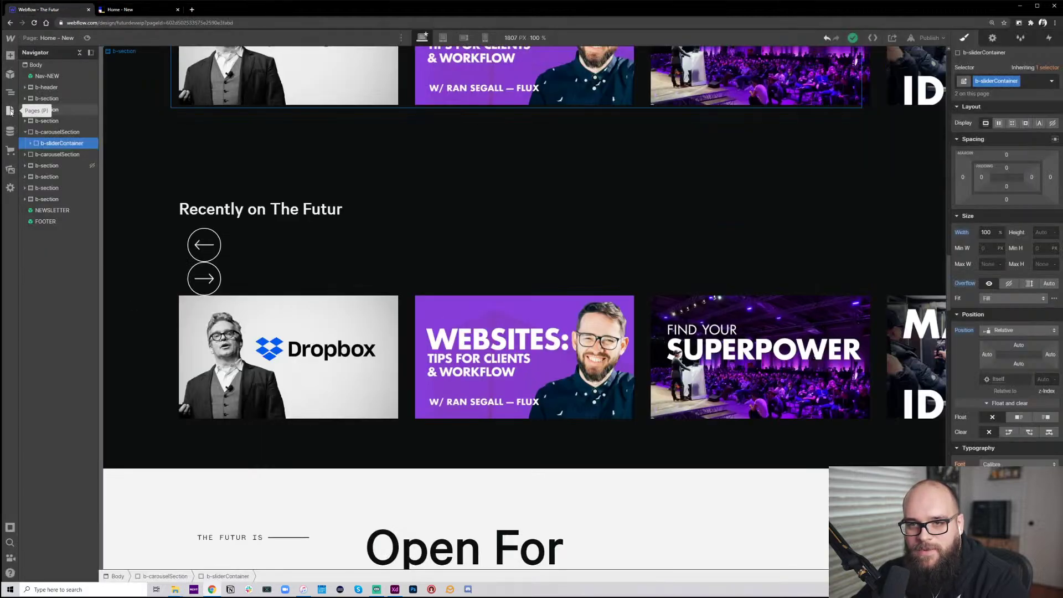
click(10, 111)
scroll(72, 476, down, 5)
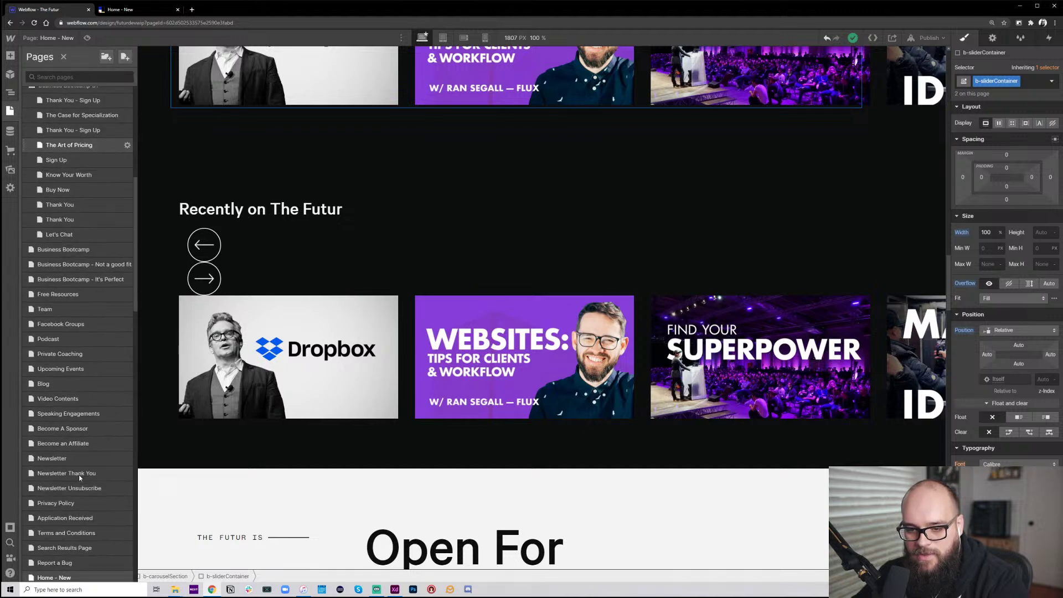
scroll(83, 471, down, 2)
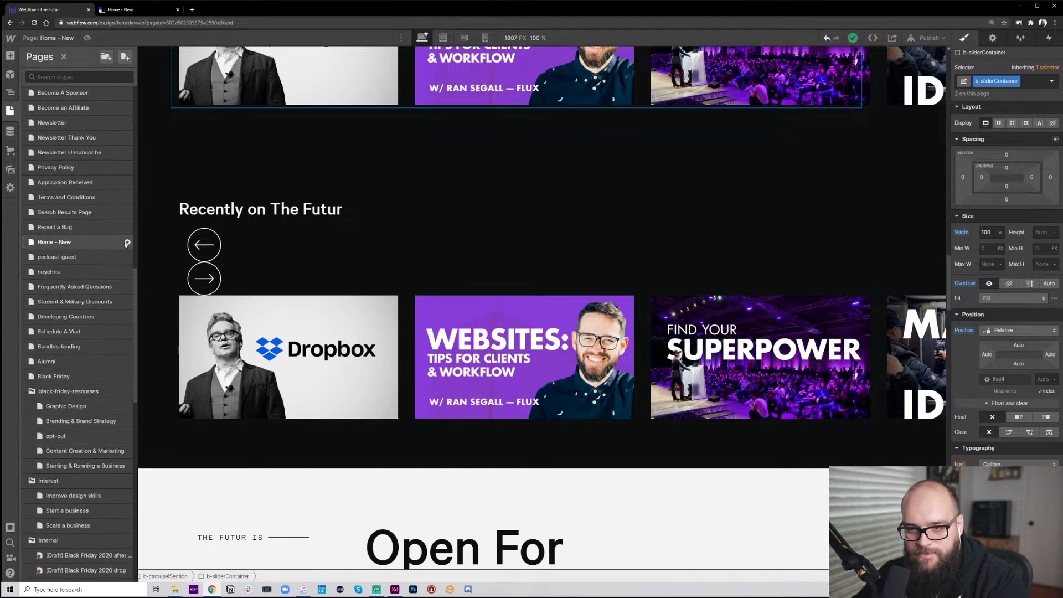
click(127, 243)
scroll(236, 477, down, 10)
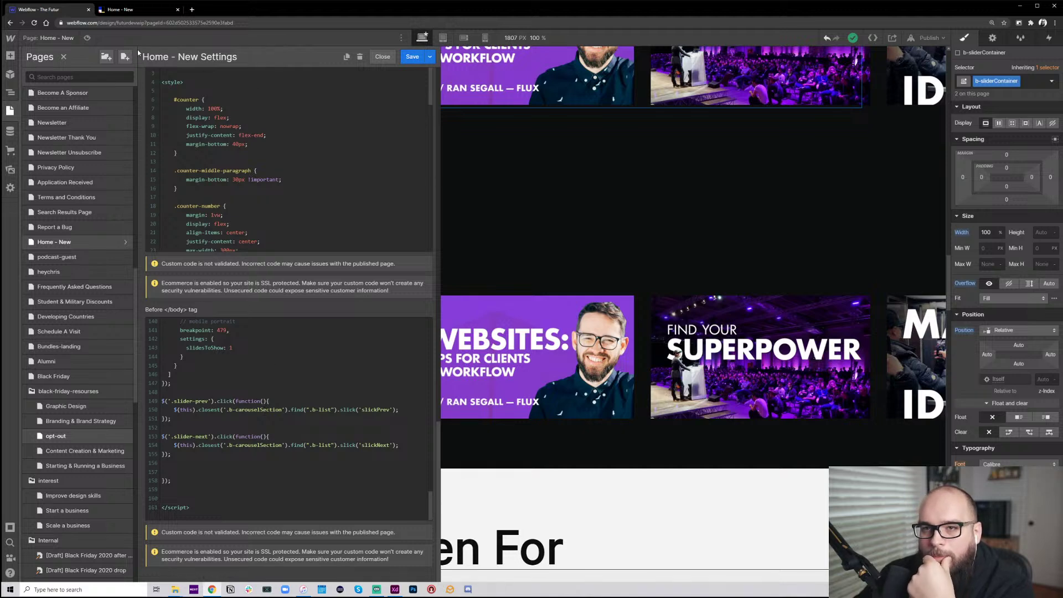
Inspect a thumbnail of the upper carousel on the published page and check its parent section's class name and styles
click(154, 12)
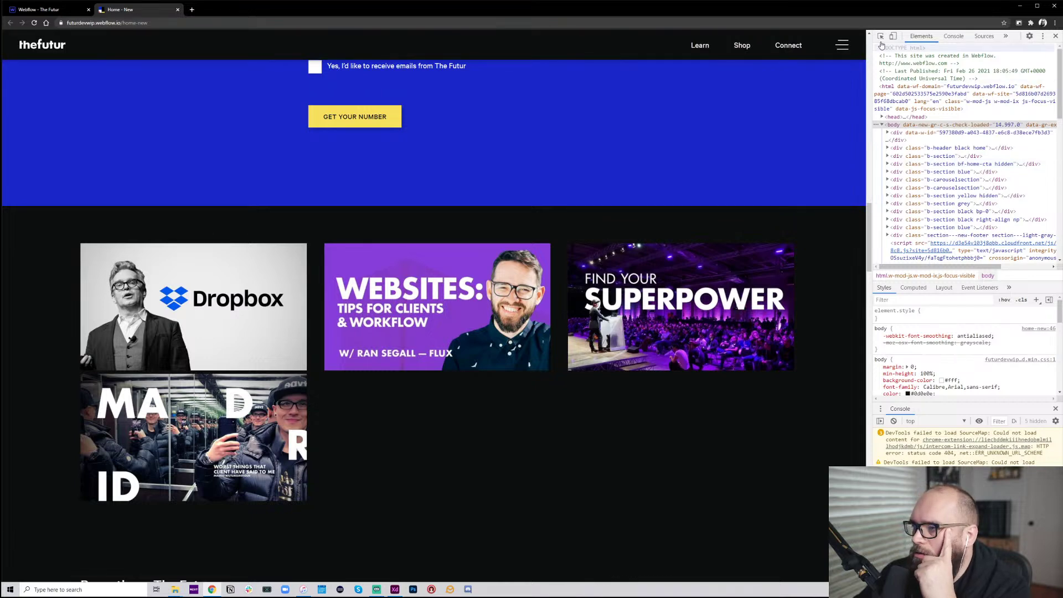
click(881, 37)
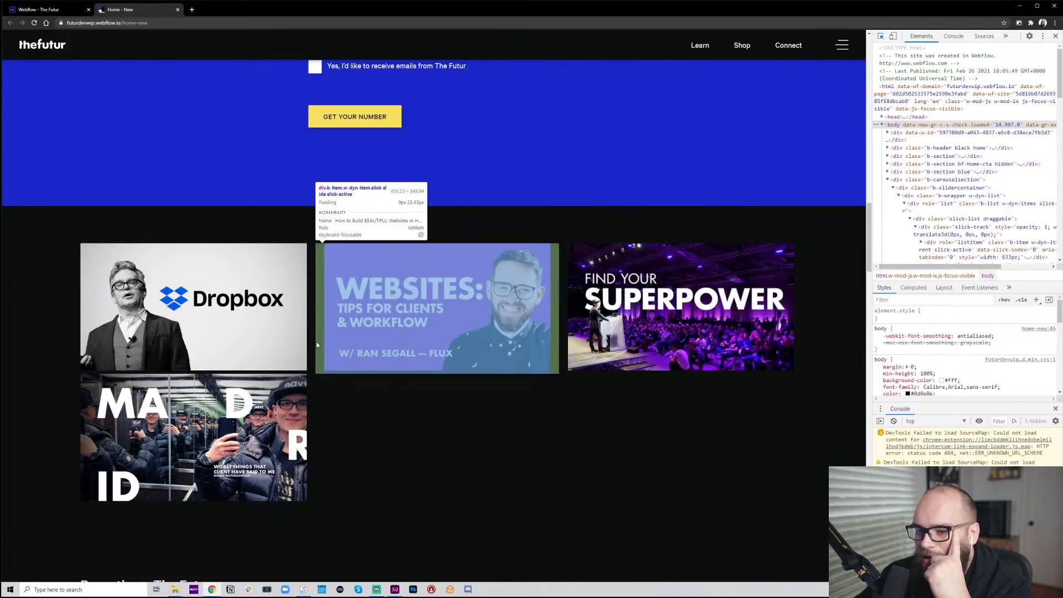
click(336, 337)
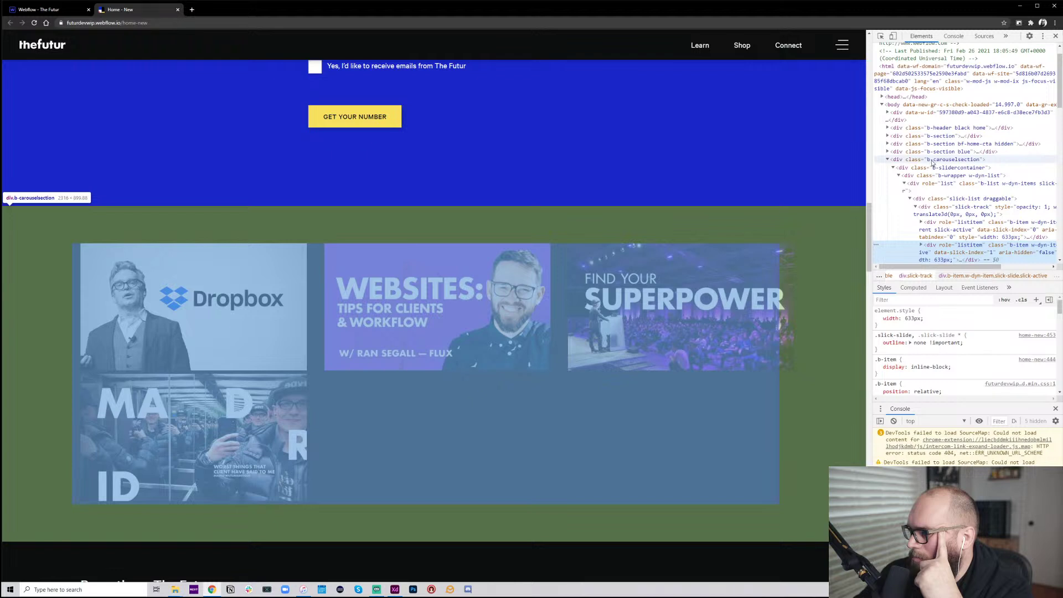
click(968, 161)
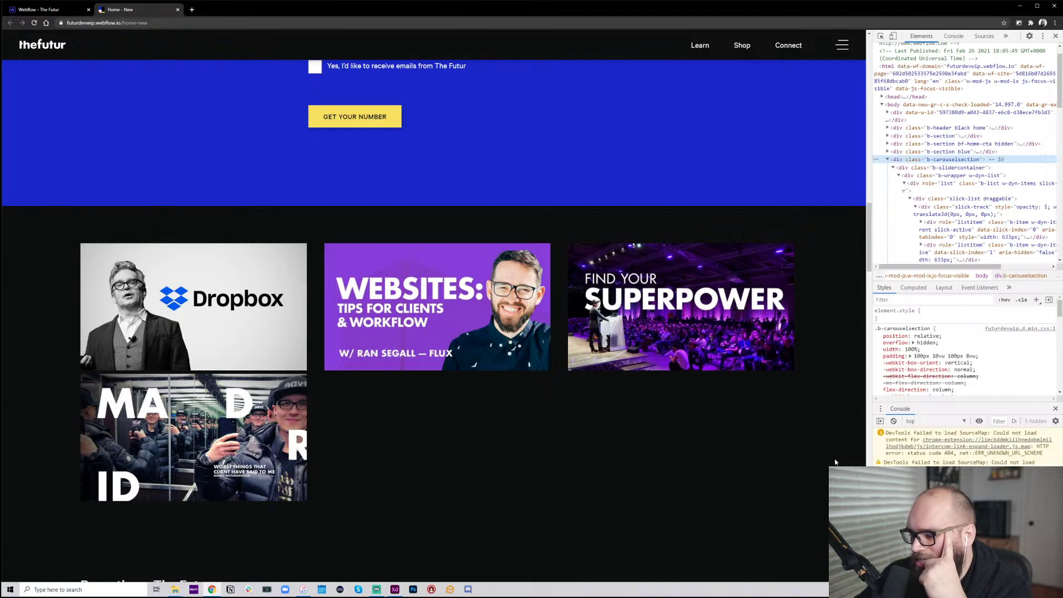
Return to the Webflow designer and rename the upper carousel's b-carouselSection class to "b-carousel- section"
click(55, 9)
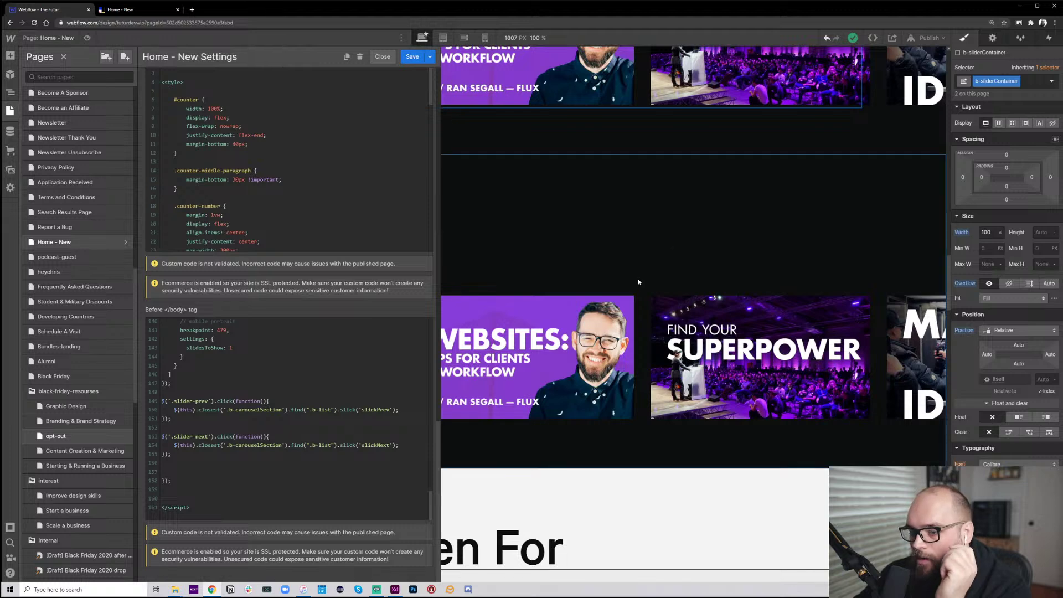
key(z)
click(58, 154)
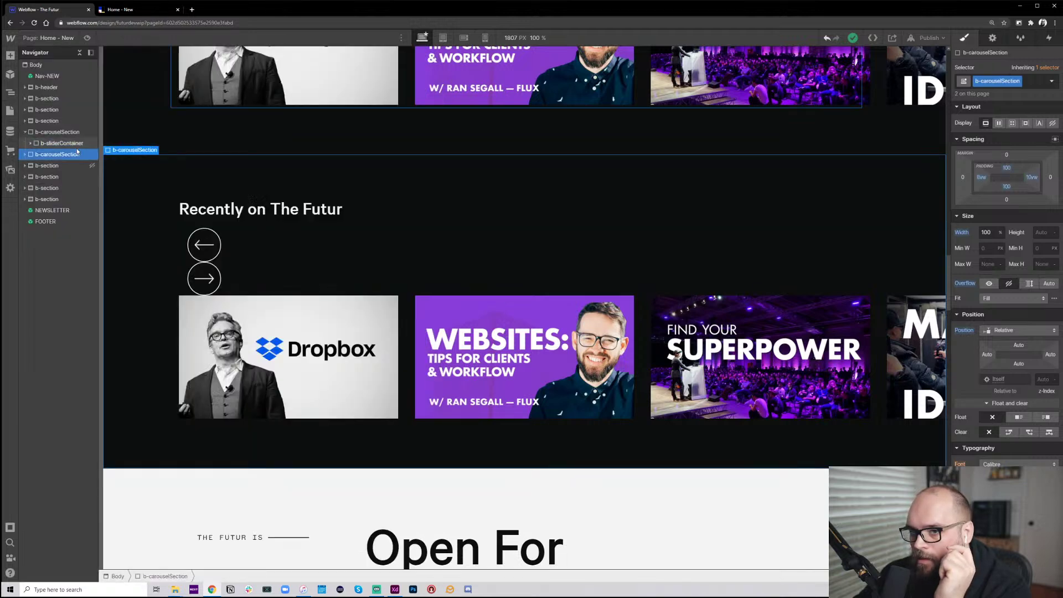
click(58, 132)
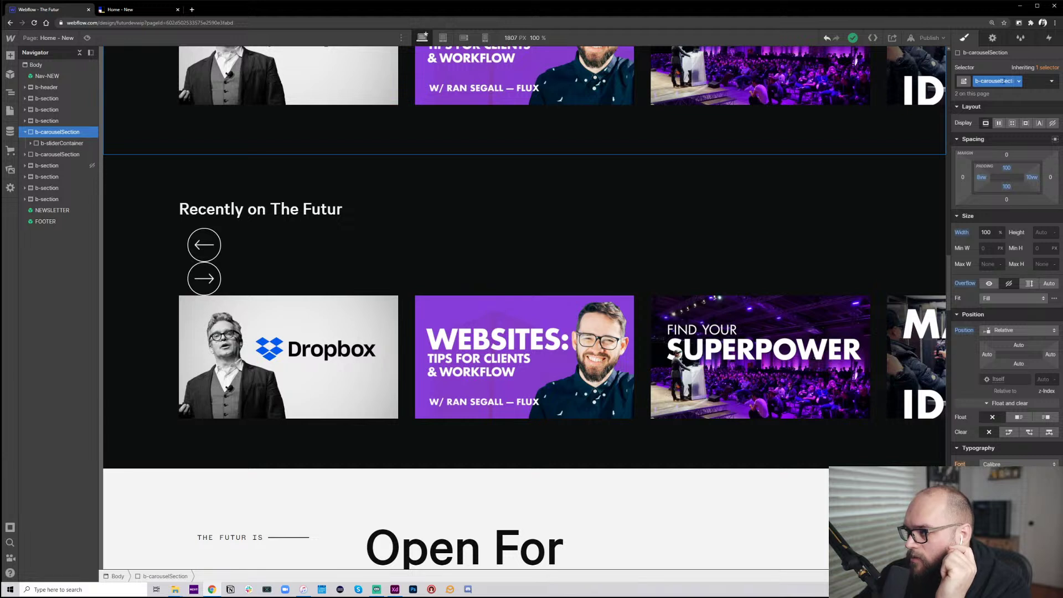
double_click(1013, 81)
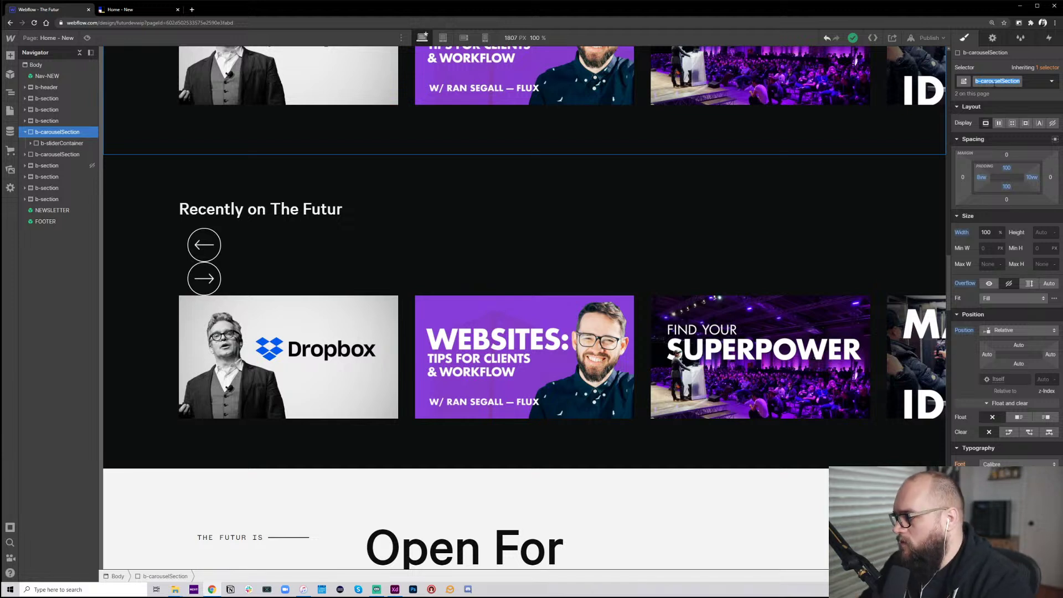
click(1006, 81)
text(-s)
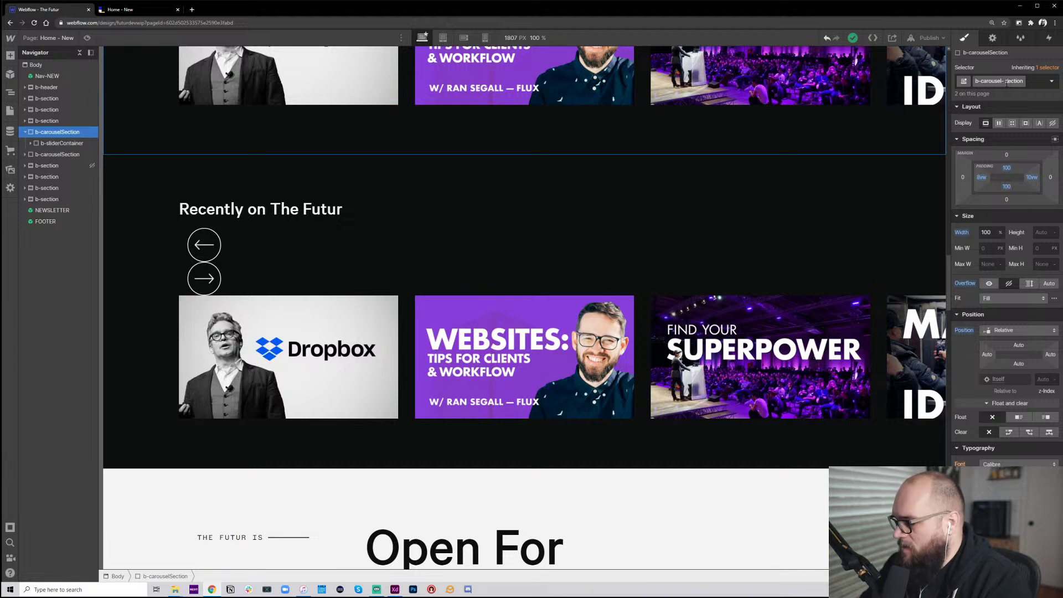
key(Return)
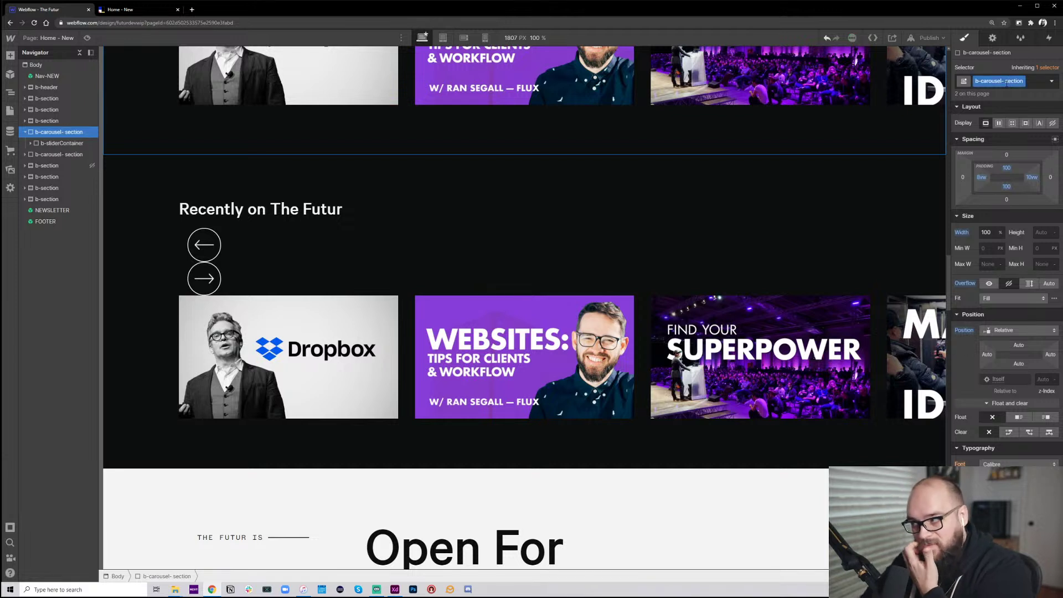
Remove the stray space from the upper carousel section's class name so it reads b-carousel-section
click(72, 145)
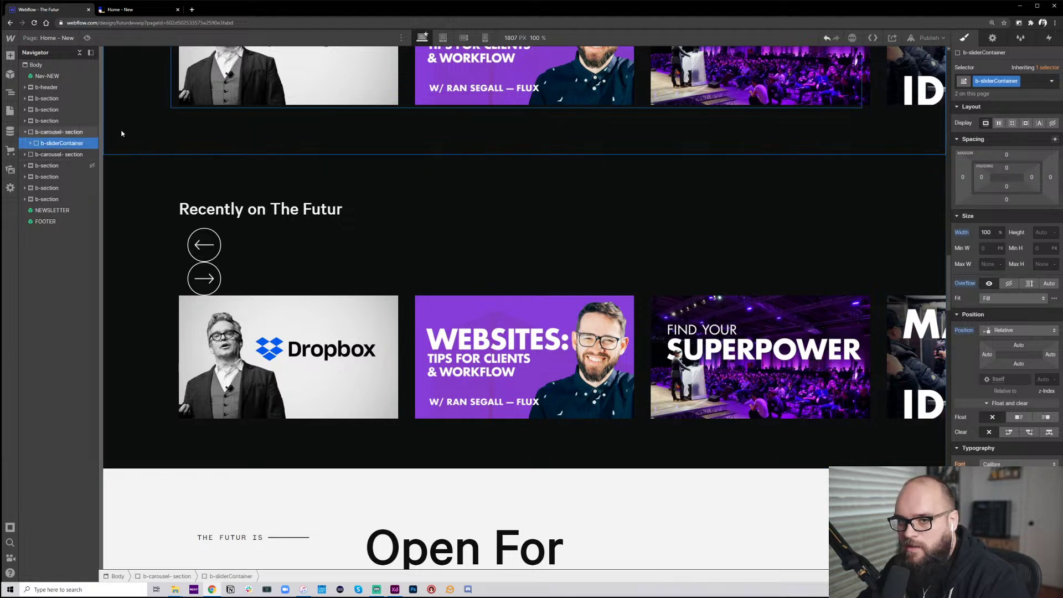
click(78, 134)
click(1022, 82)
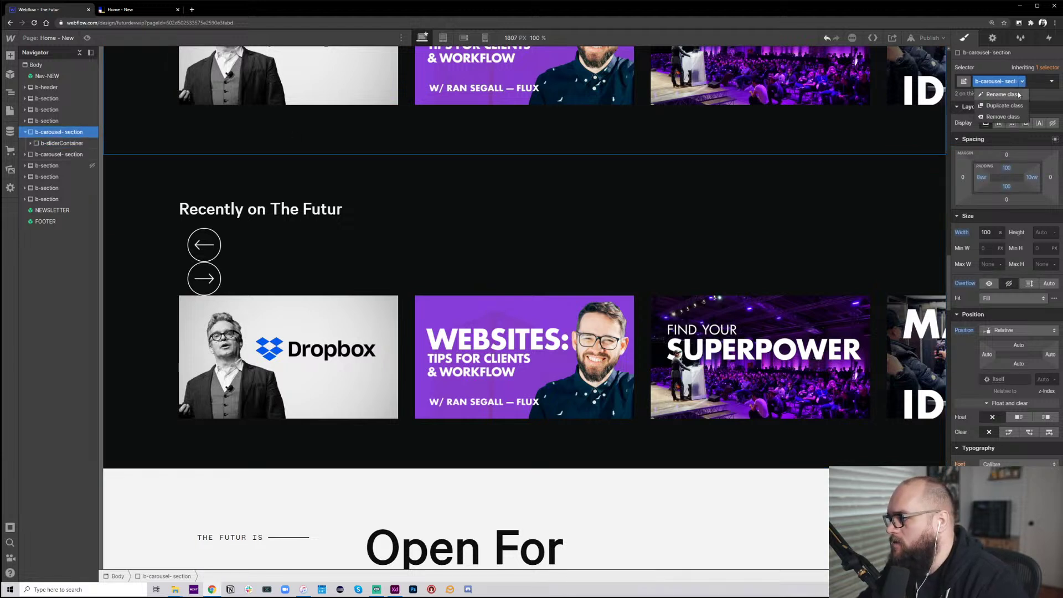
click(1018, 96)
click(1005, 84)
key(BackSpace)
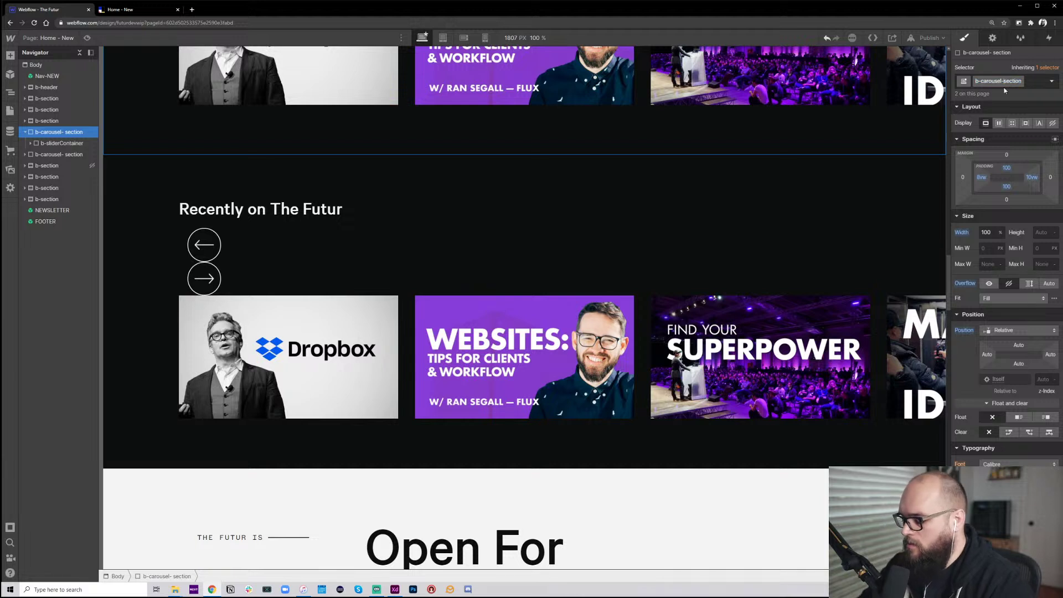
key(Return)
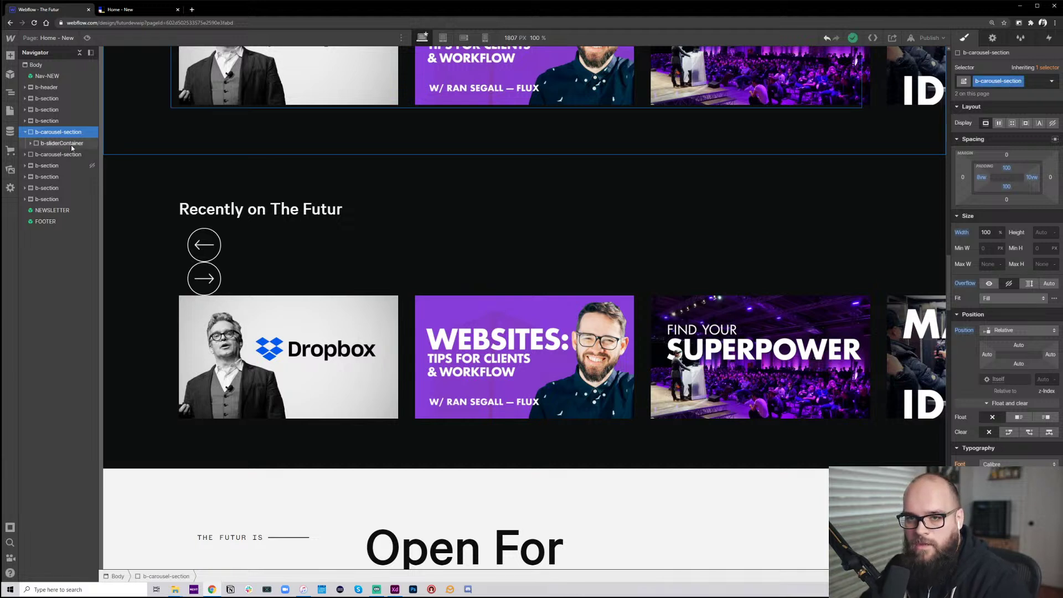
Rename the b-sliderContainer class inside the upper carousel section to b-slider-container
click(71, 145)
click(1019, 82)
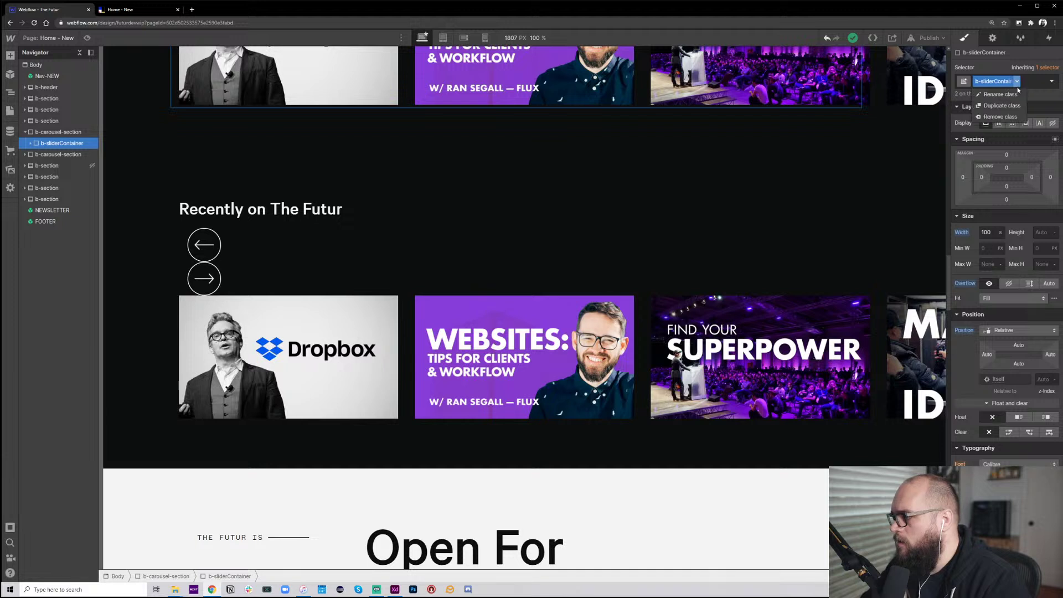
click(1018, 96)
click(997, 81)
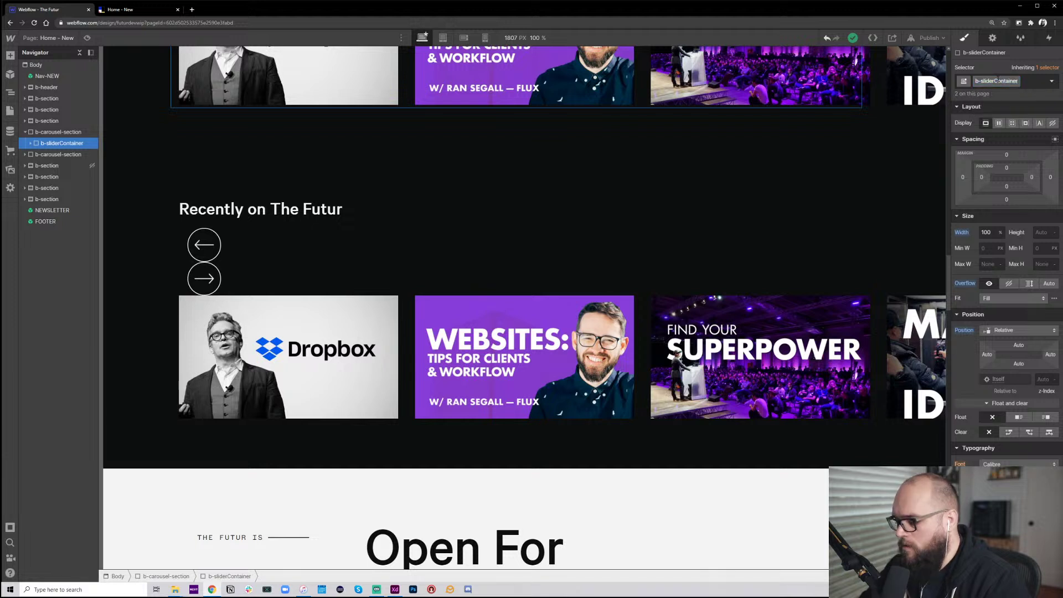
key(BackSpace)
text(-c)
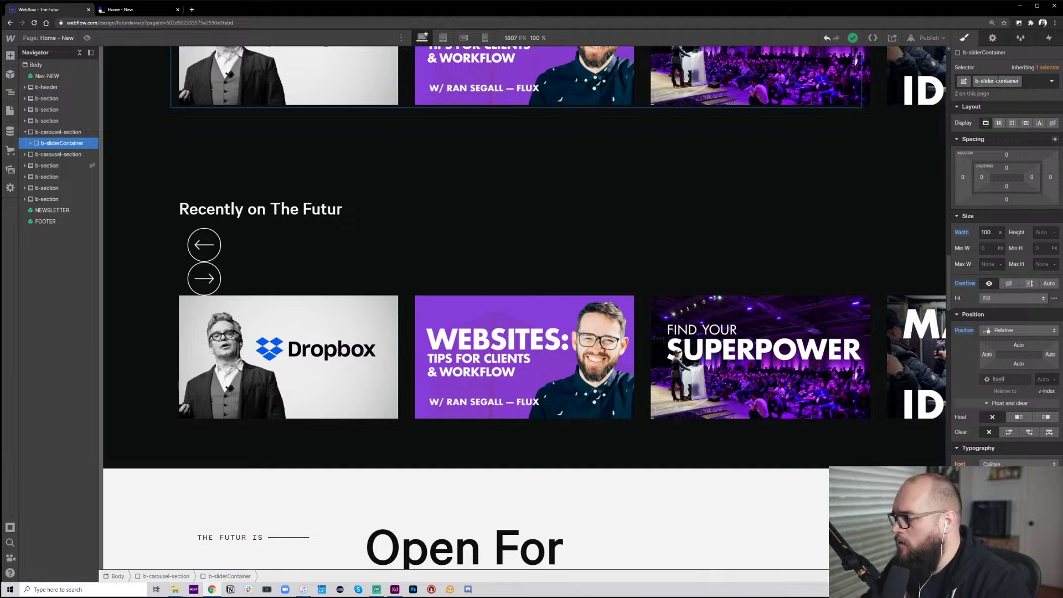
key(Return)
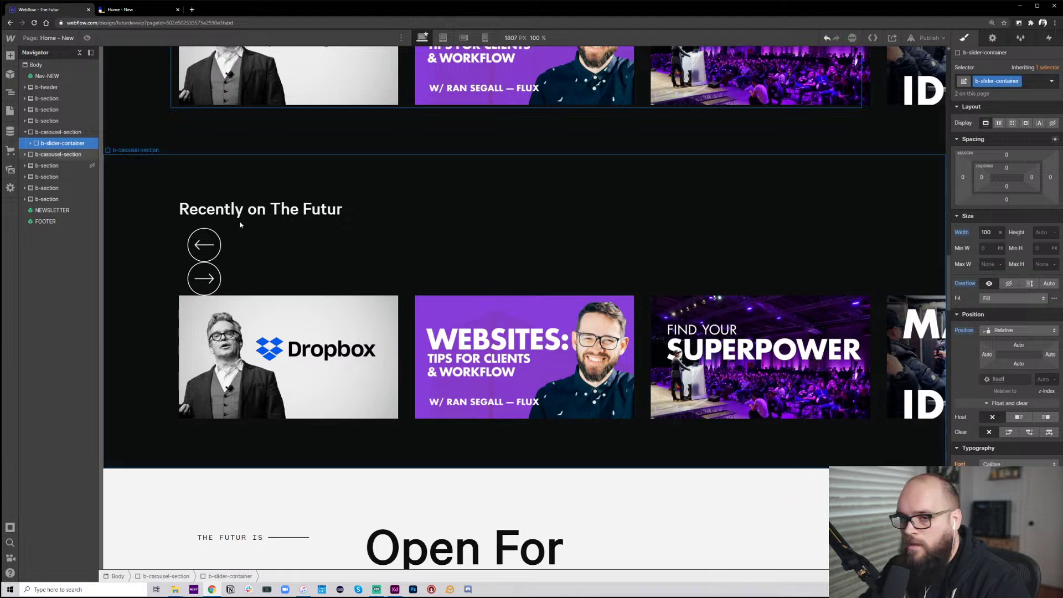
In the Home - New custom body code, change the closest selector to .b-carousel-section in both slider-prev and slider-next functions, and save the settings
click(10, 111)
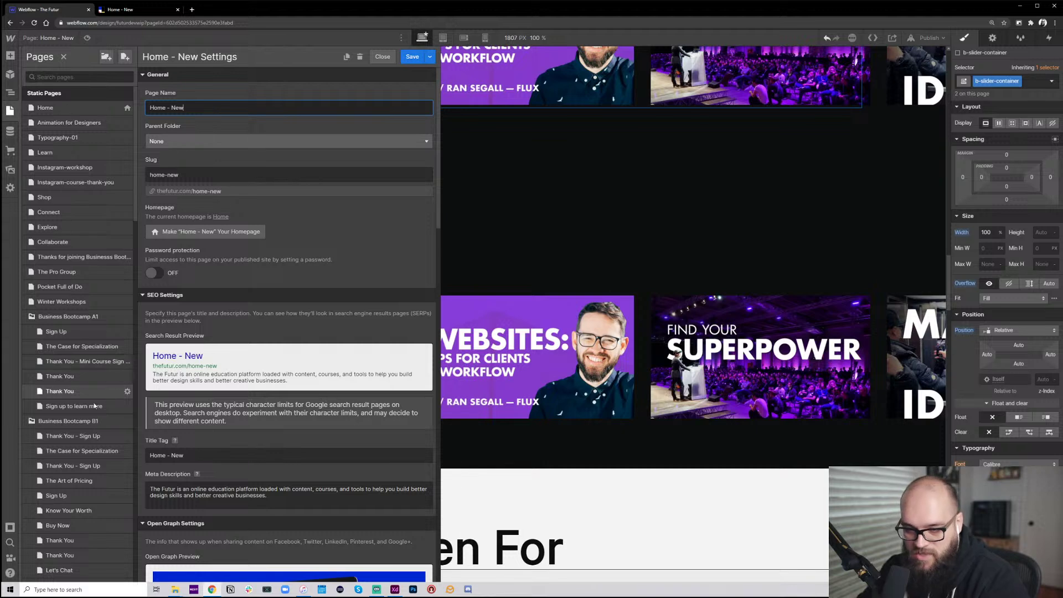
scroll(233, 400, down, 15)
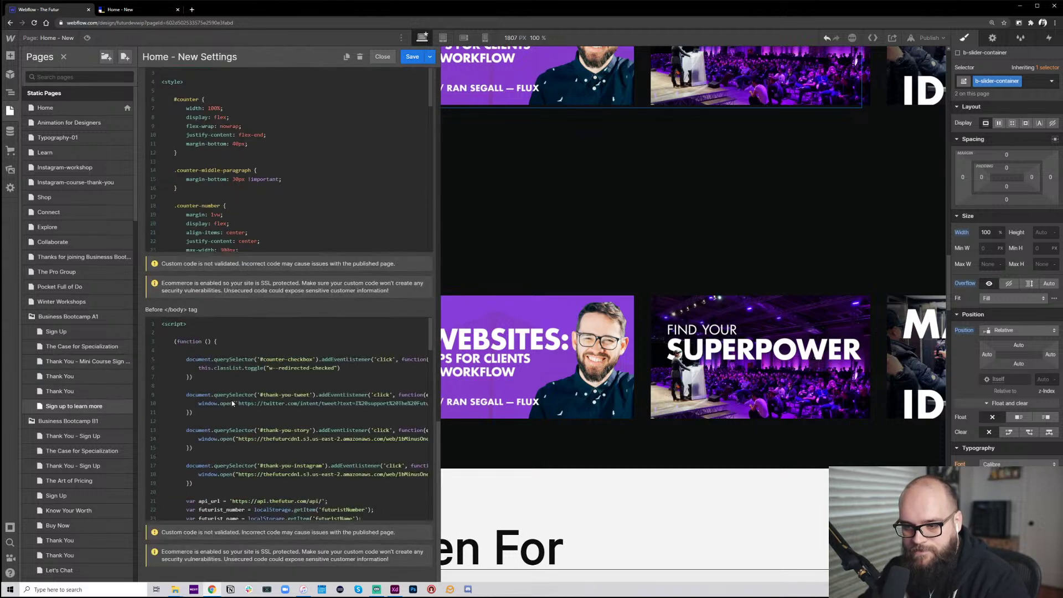
scroll(334, 485, down, 20)
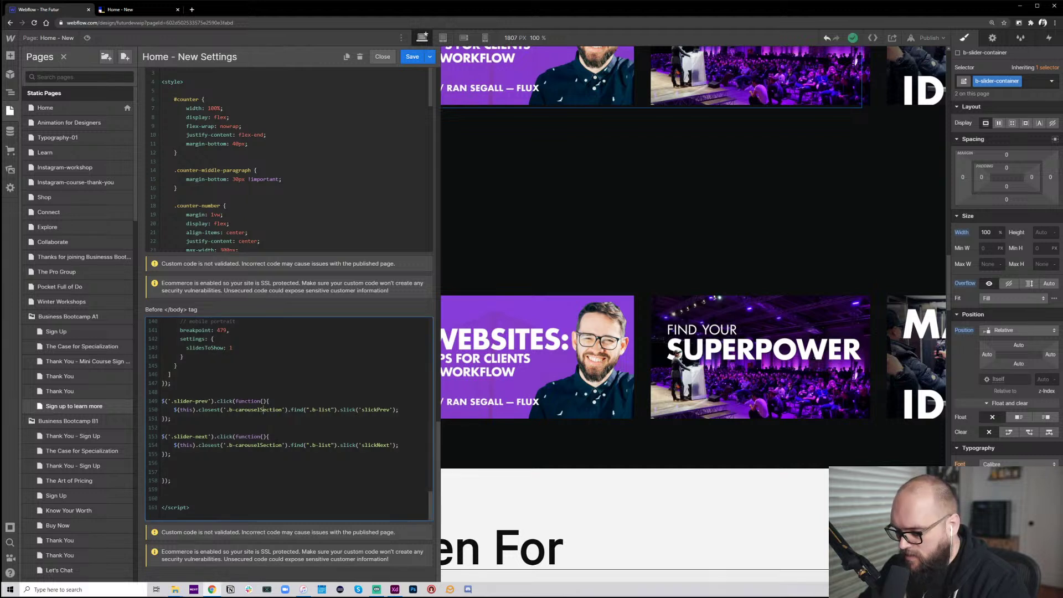
click(299, 468)
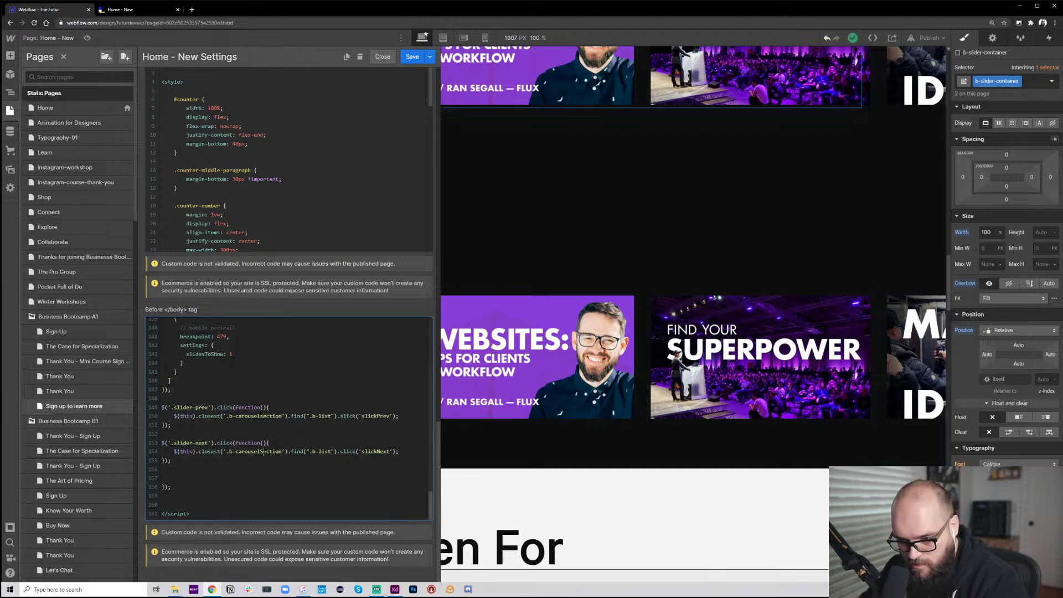
key(BackSpace)
text(-s)
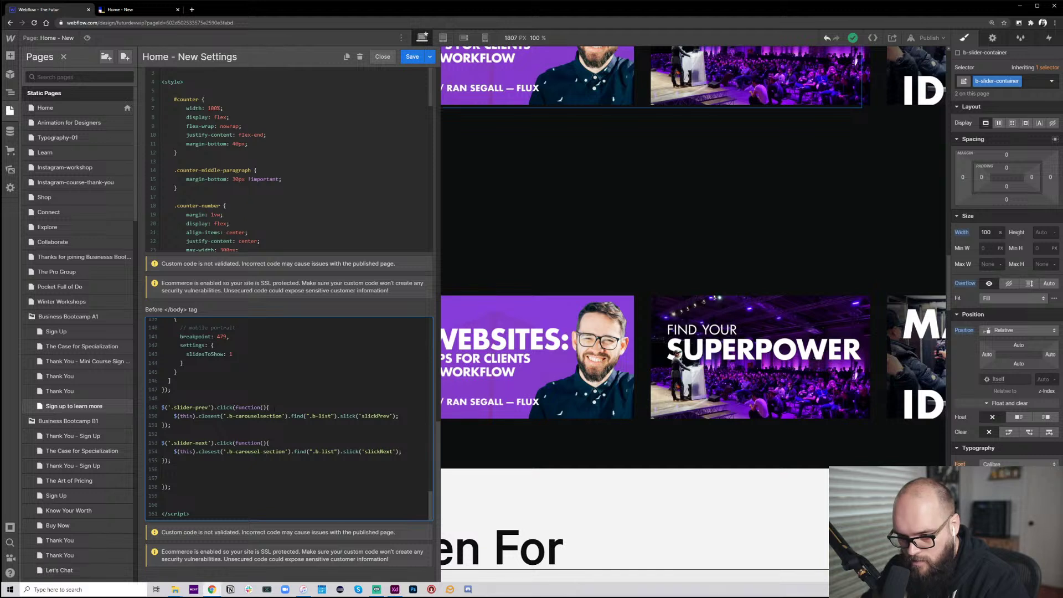
click(259, 416)
text(-)
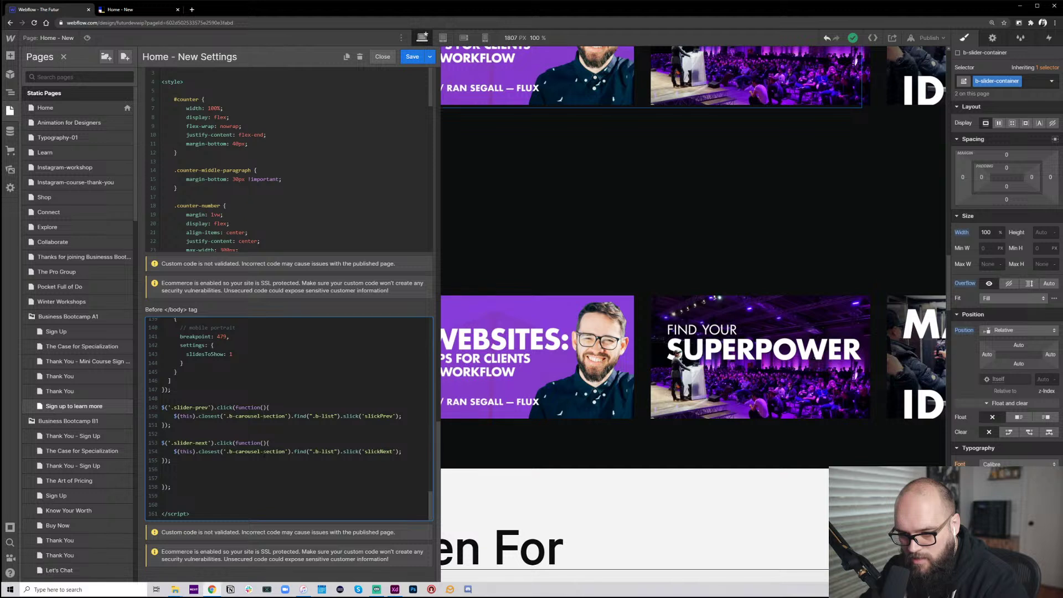
click(410, 57)
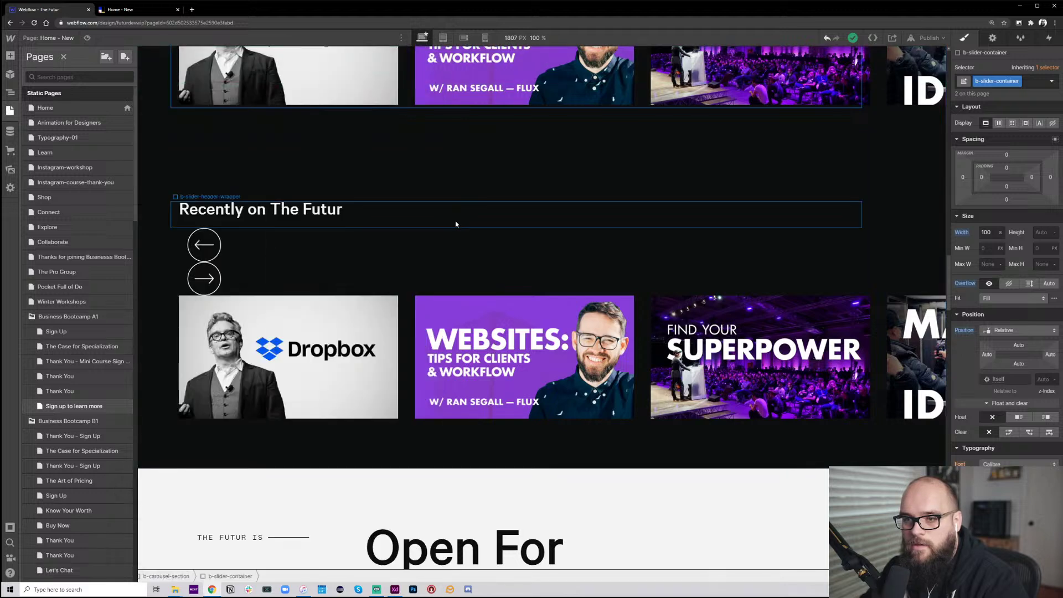
Publish the renamed classes and updated code to futurdevwip.webflow.io, choosing to wait for the unresponsive designer page
click(942, 38)
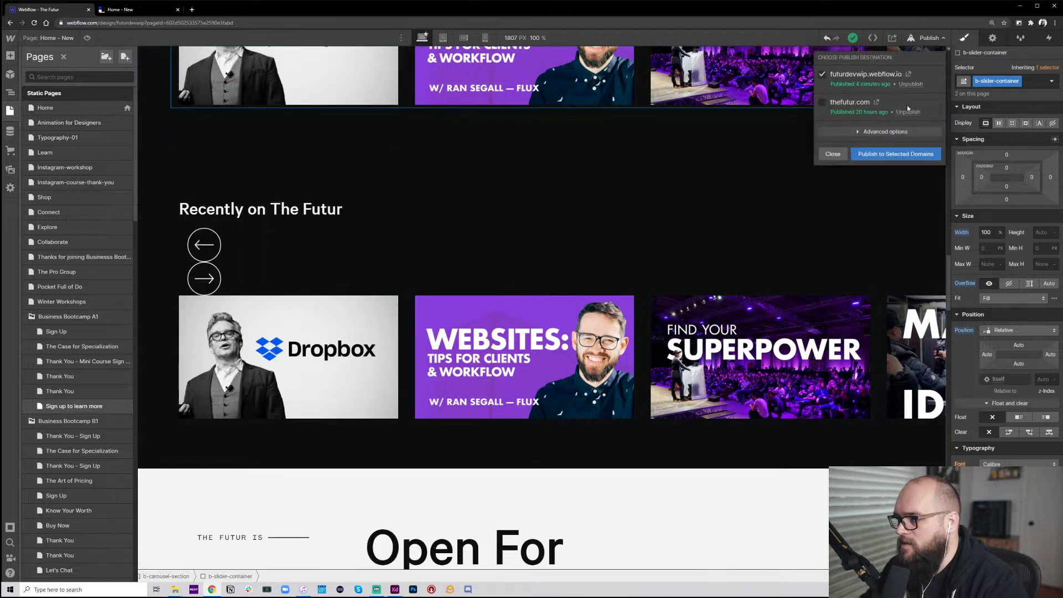
click(907, 156)
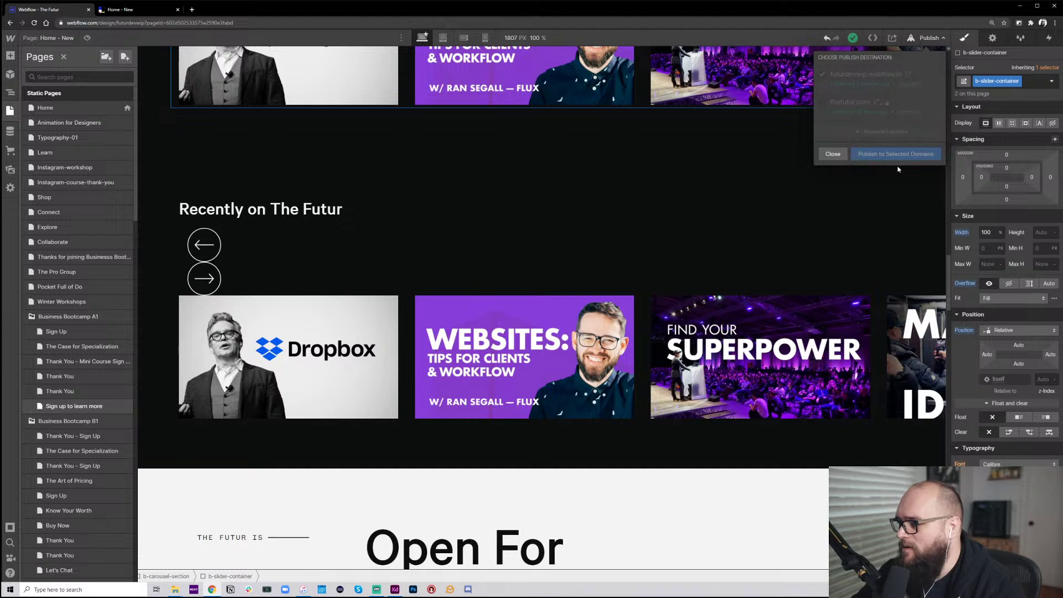
click(116, 10)
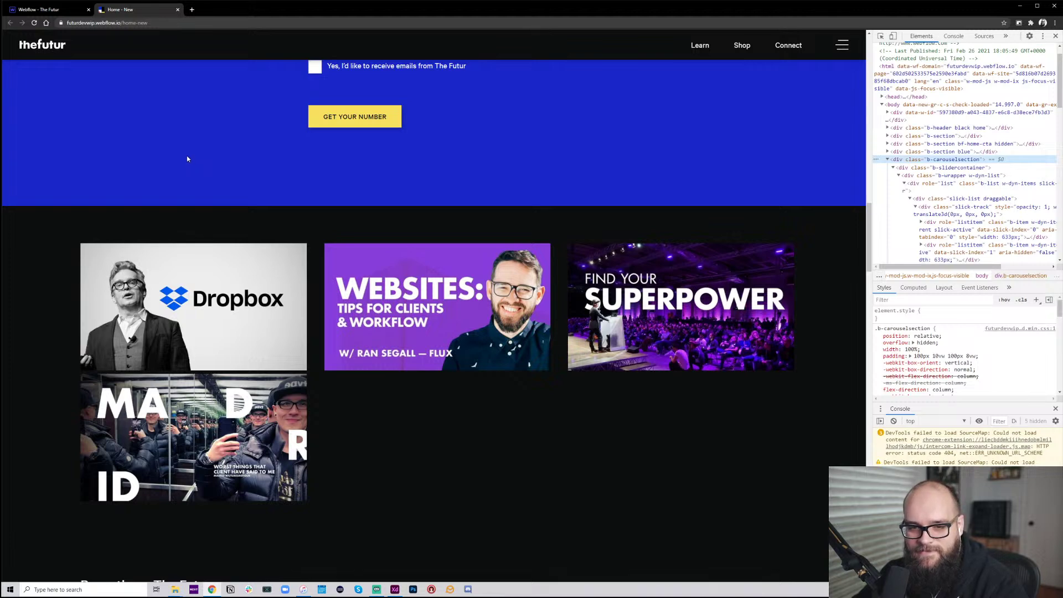
click(55, 10)
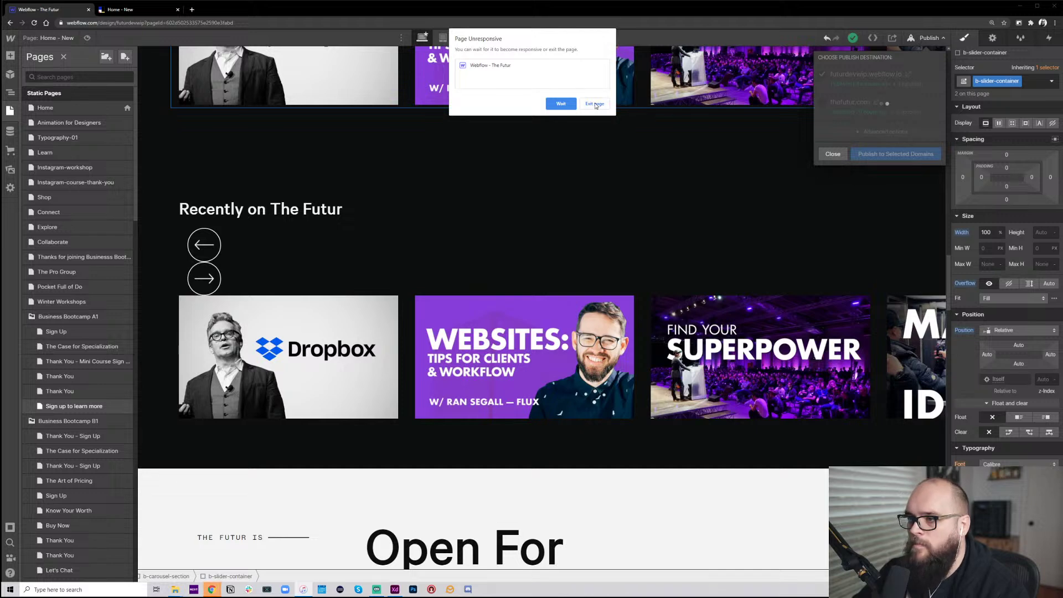
click(575, 105)
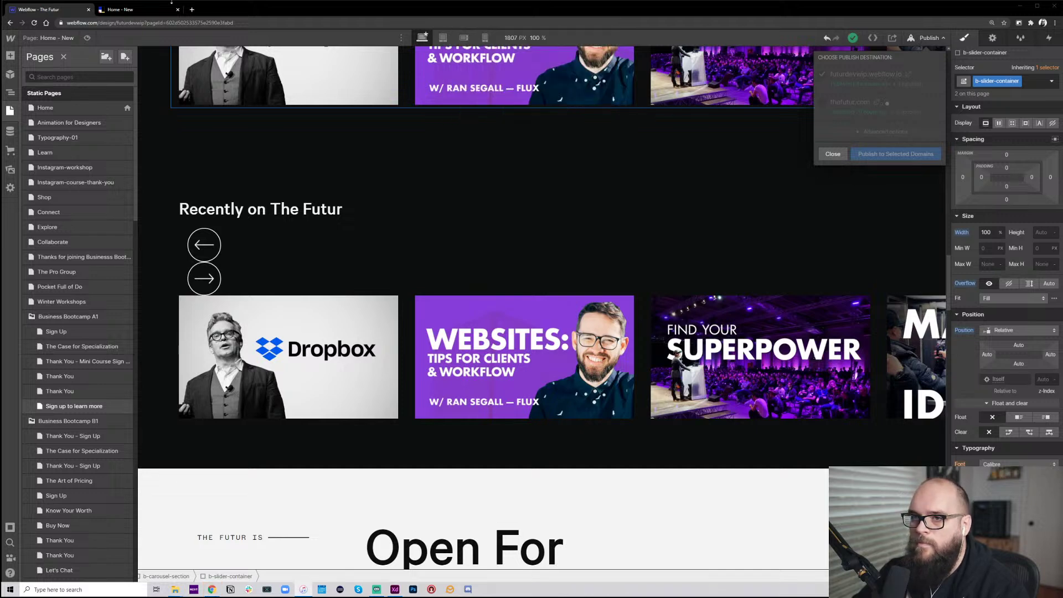
Reload the published Home - New page and close the developer tools
click(117, 11)
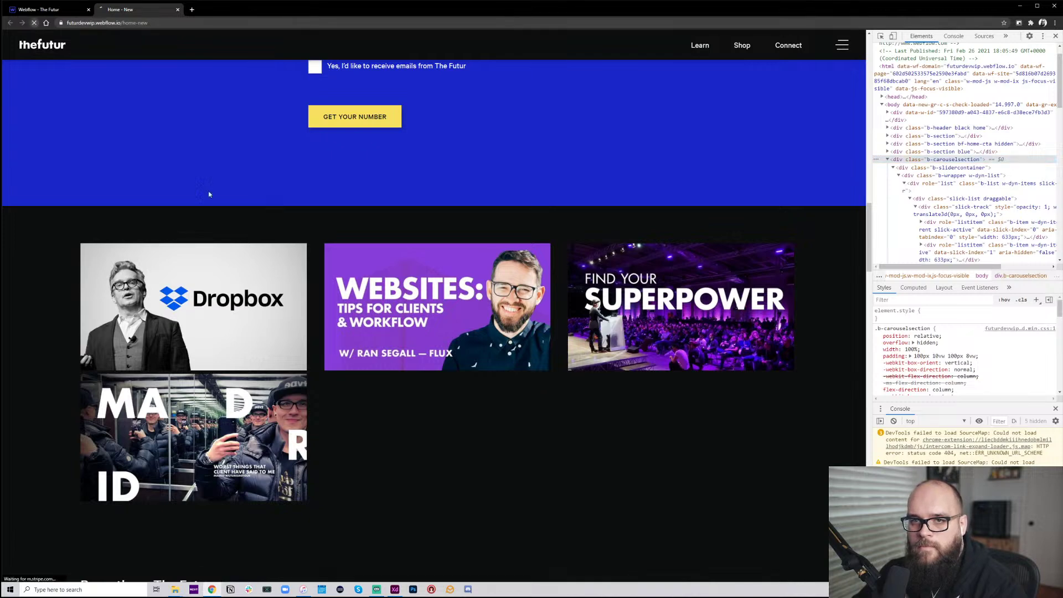
key(ctrl+r)
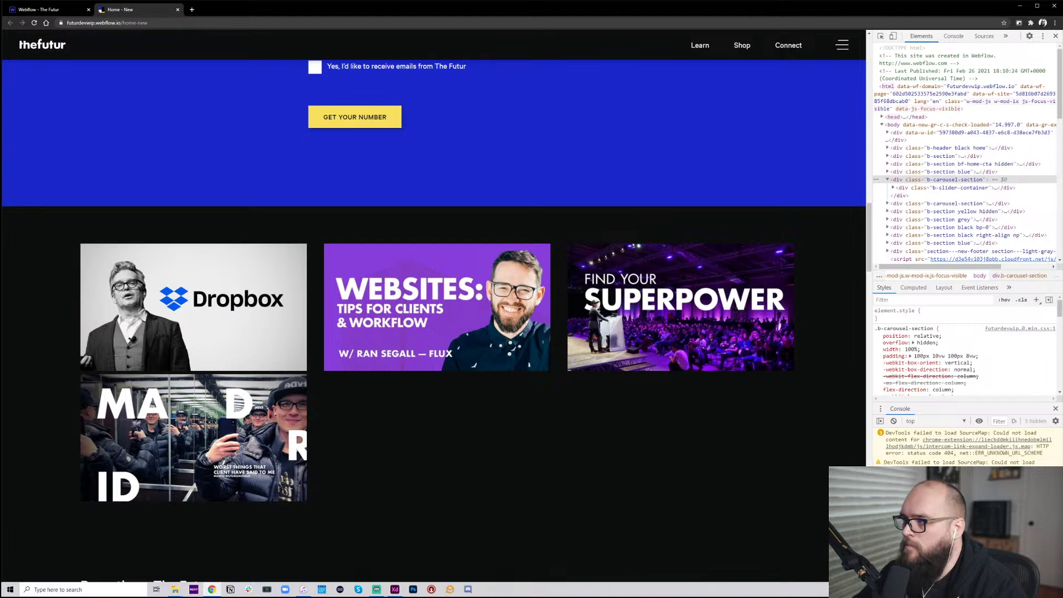
key(F12)
Test the previous and next arrows of the "Recently on The Futur" carousel on the published page
scroll(591, 438, down, 15)
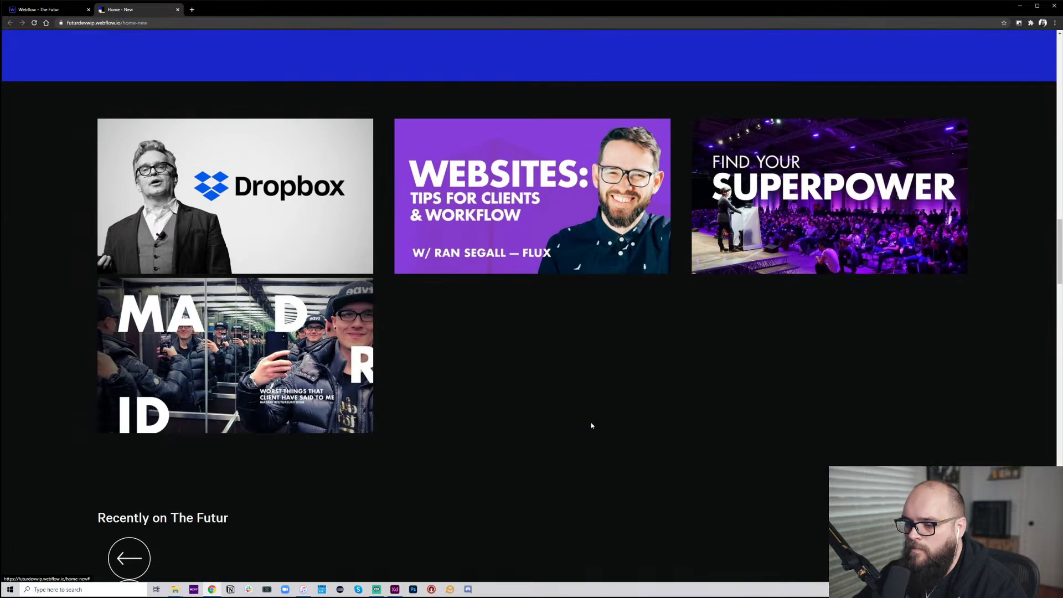
scroll(554, 388, up, 7)
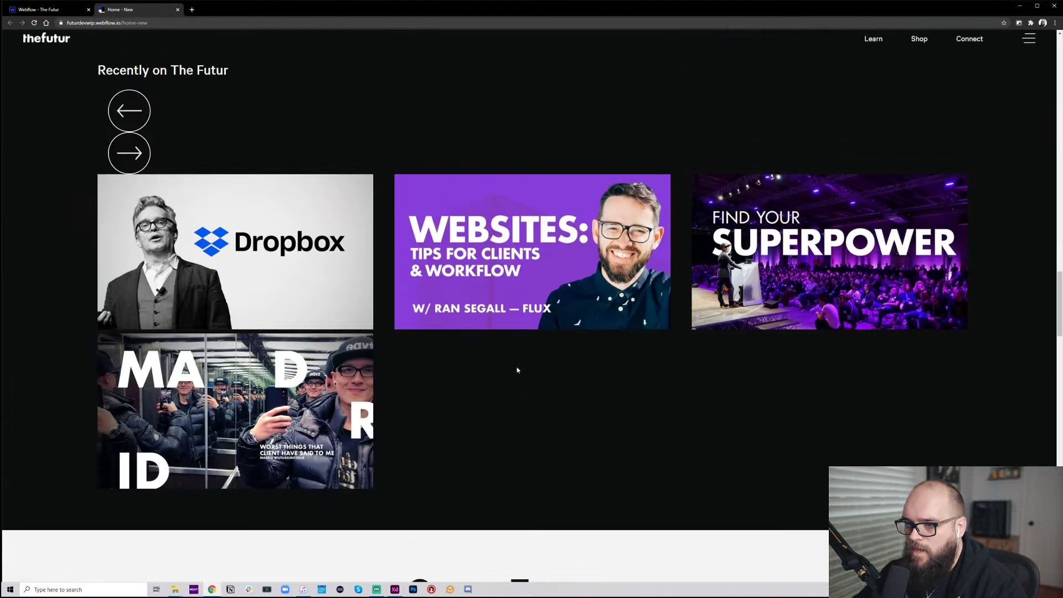
click(130, 375)
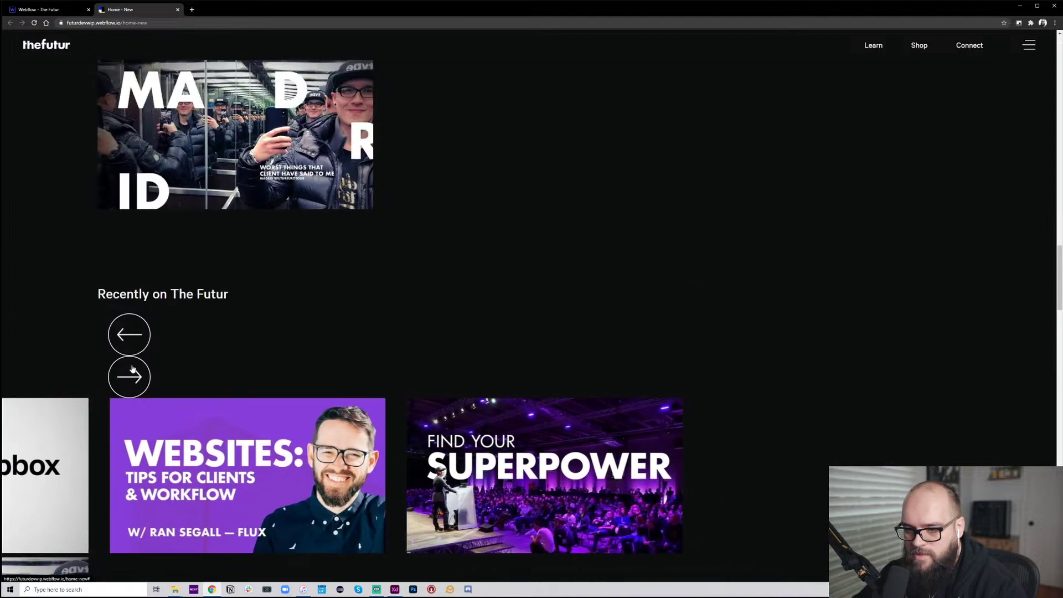
click(133, 332)
click(139, 376)
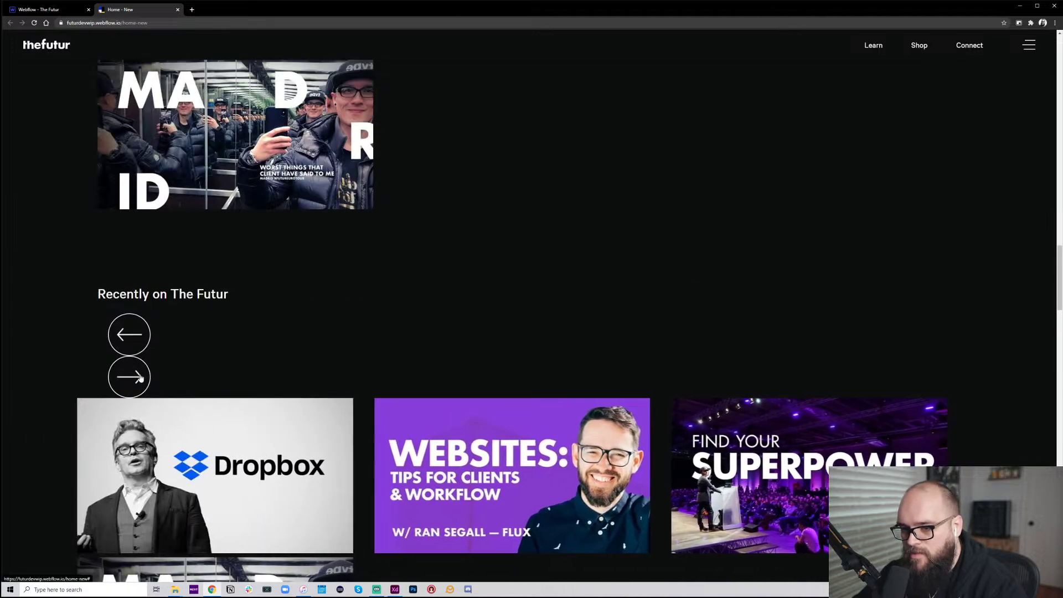
click(139, 335)
scroll(171, 328, down, 3)
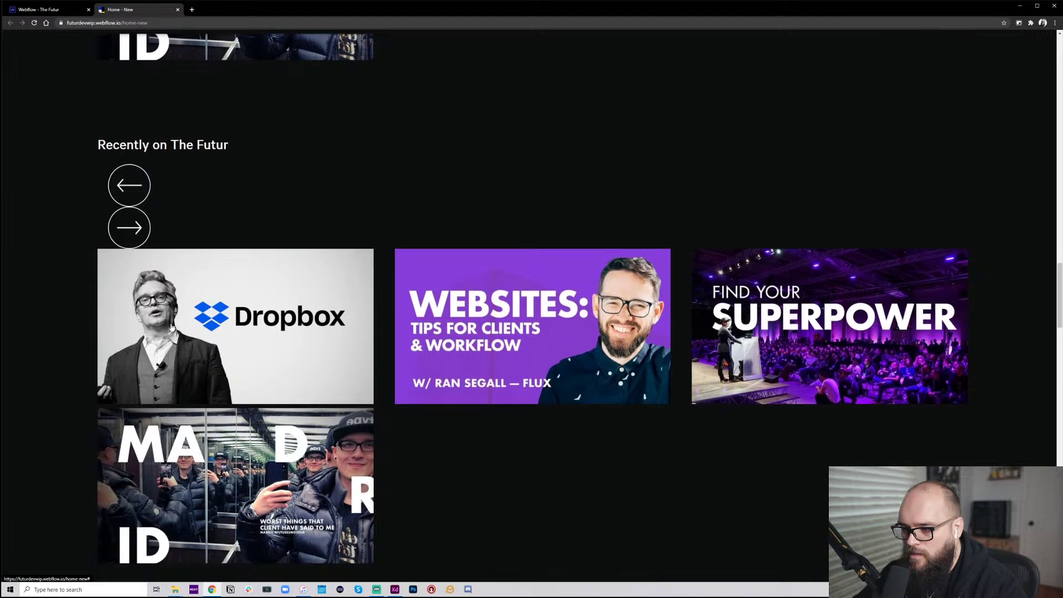
click(123, 228)
click(136, 194)
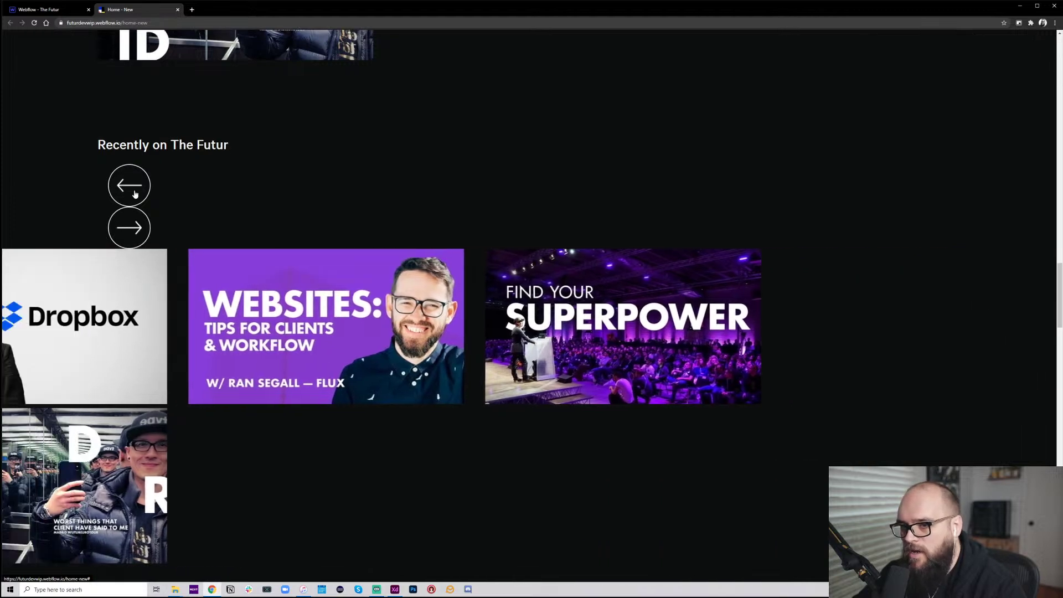
click(142, 224)
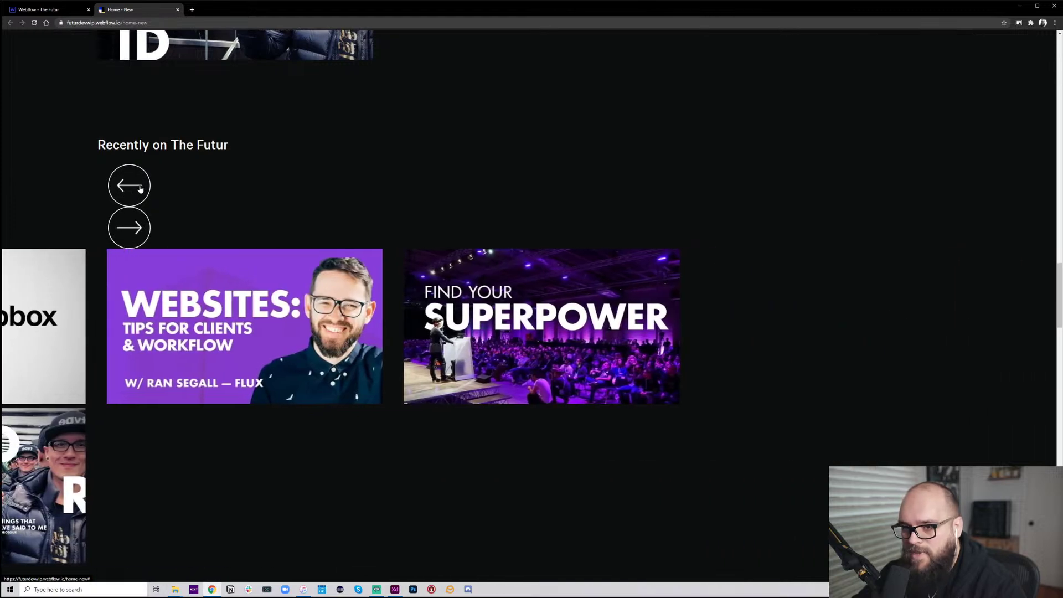
Page the published "Recently on The Futur" carousel back and forth repeatedly with its two arrows to check their response
click(139, 187)
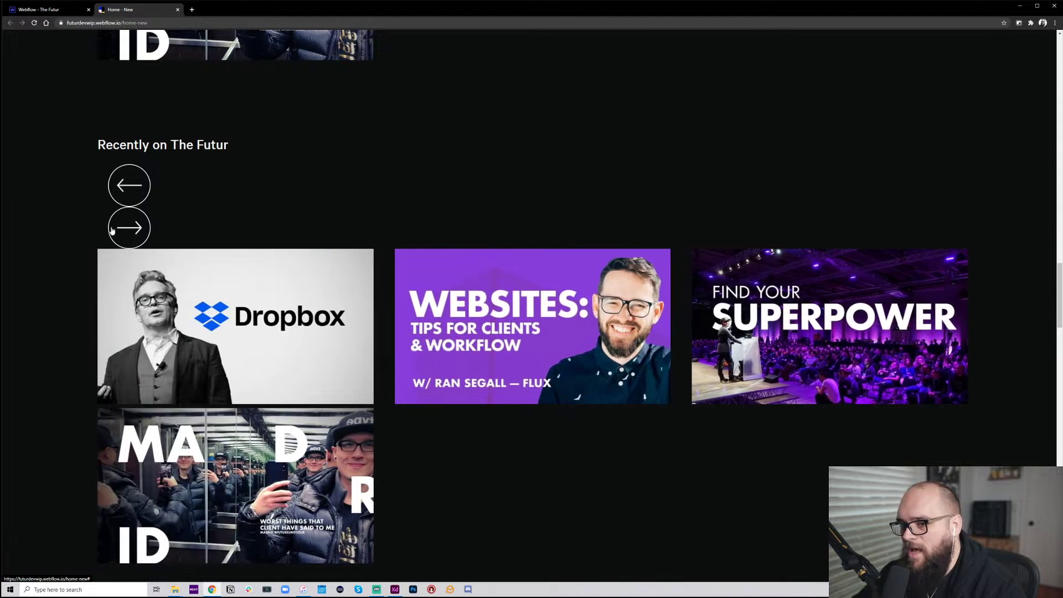
click(129, 225)
click(132, 193)
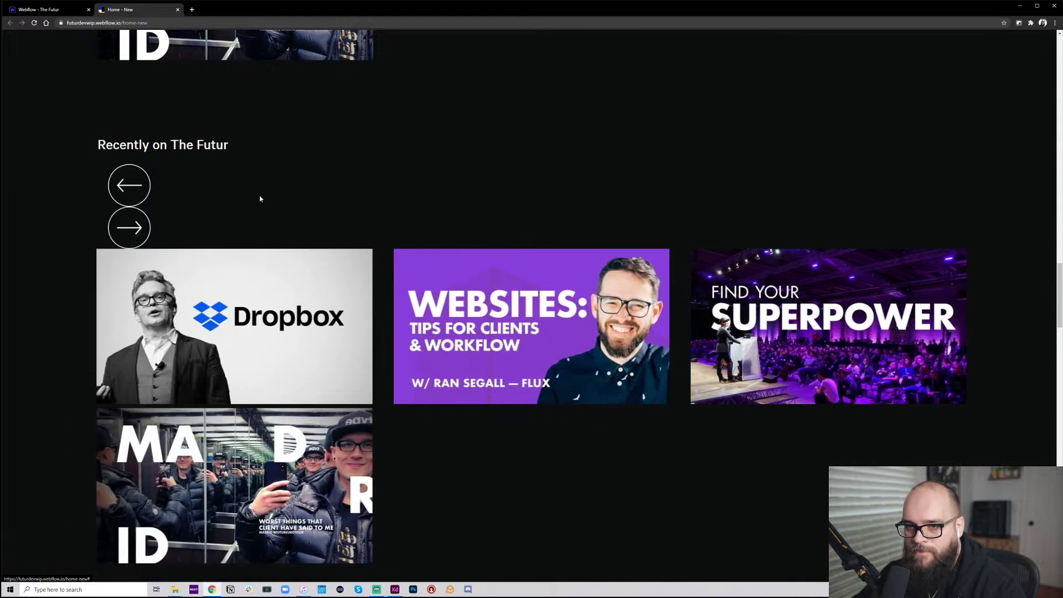
click(145, 229)
click(150, 187)
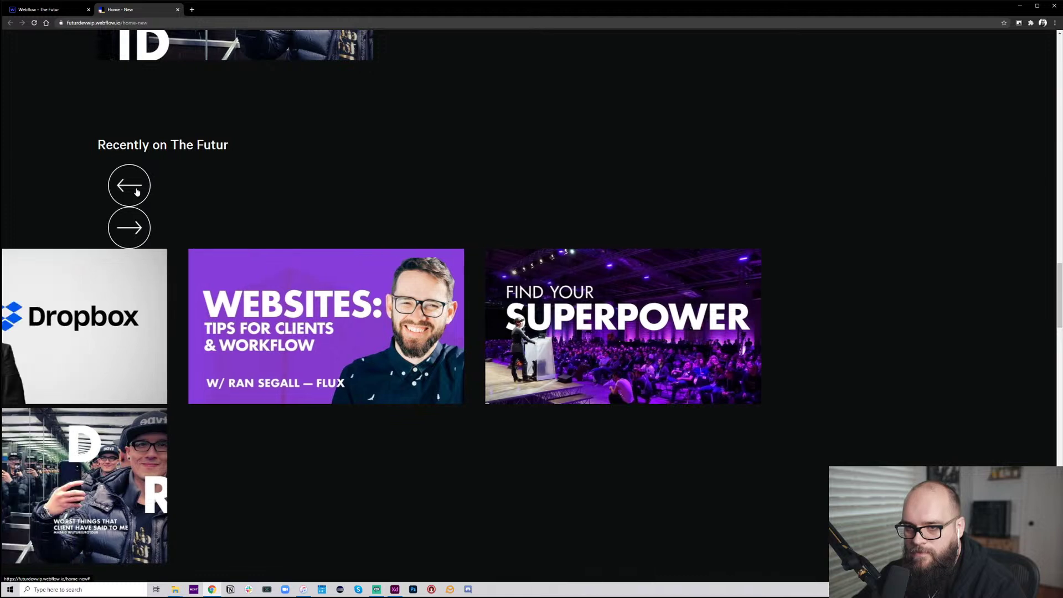
click(142, 228)
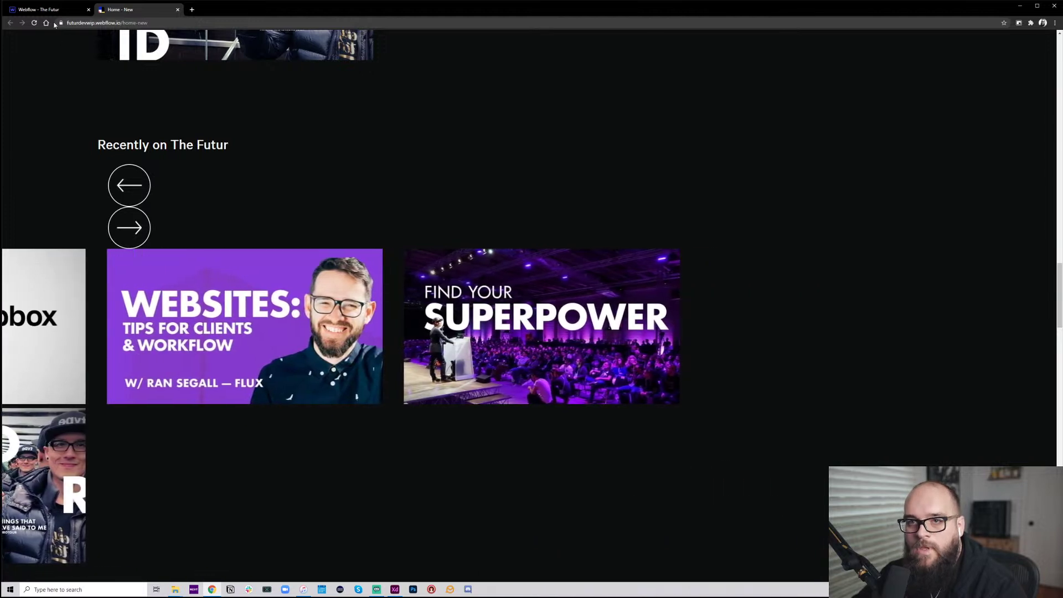
Return to the Webflow designer, reload it, and exit the unresponsive page
click(47, 10)
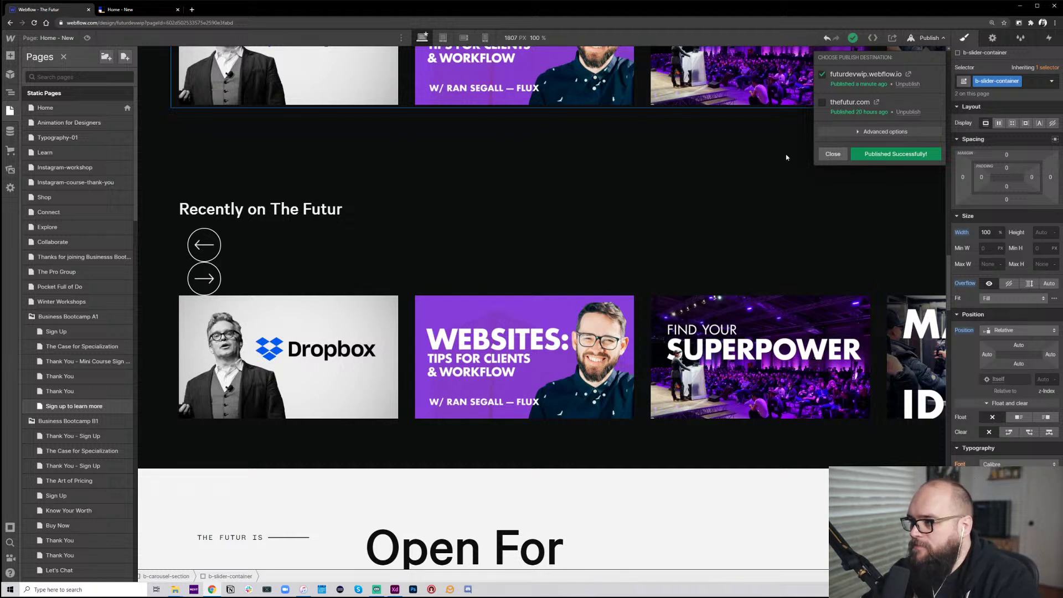
click(34, 25)
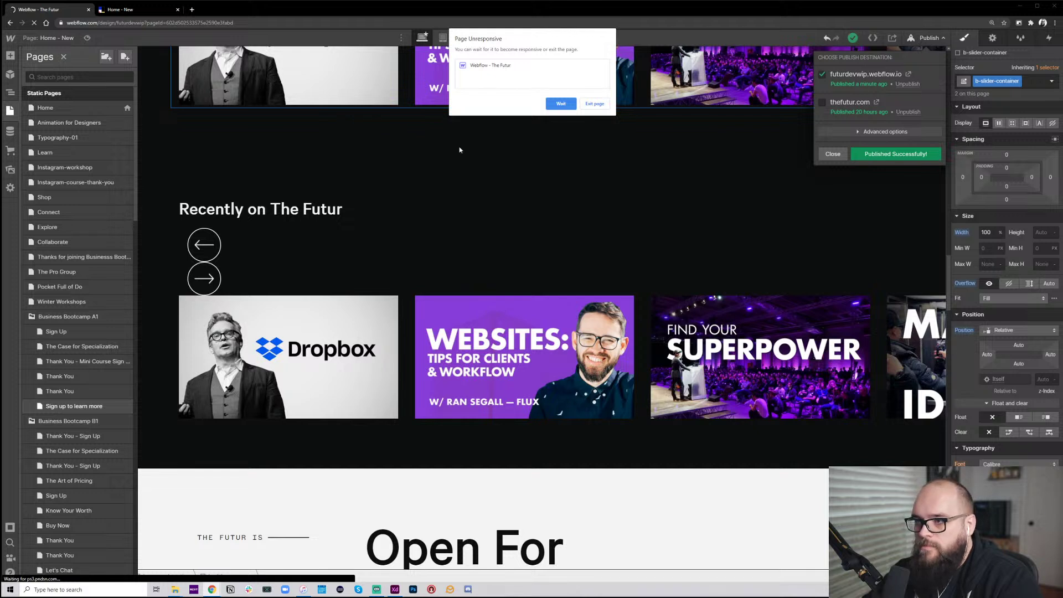
click(594, 103)
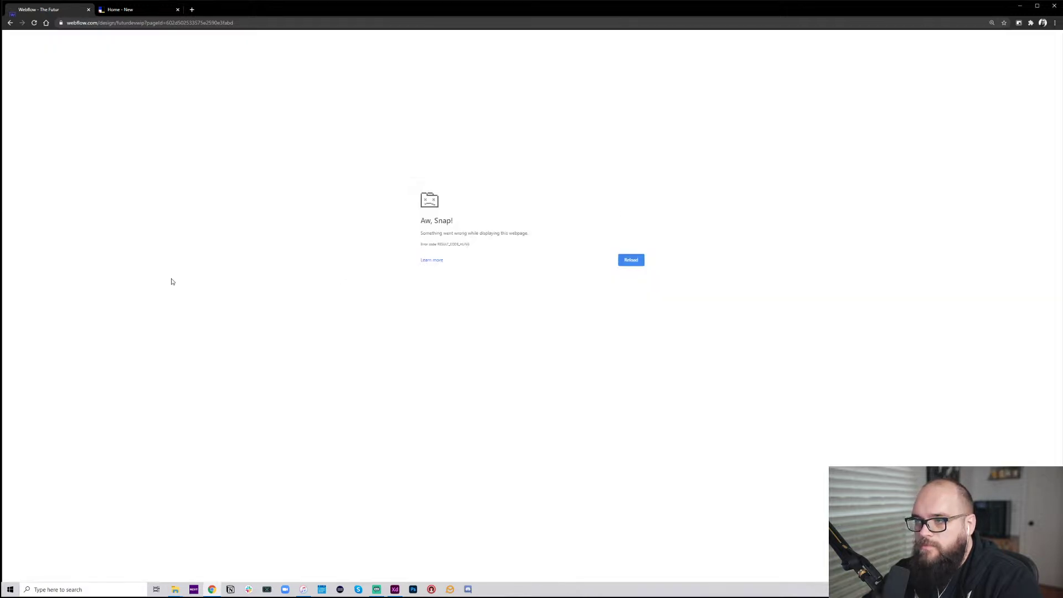
Go to the Webflow dashboard and reopen The Futur project from the futur.com folder in the designer
click(224, 22)
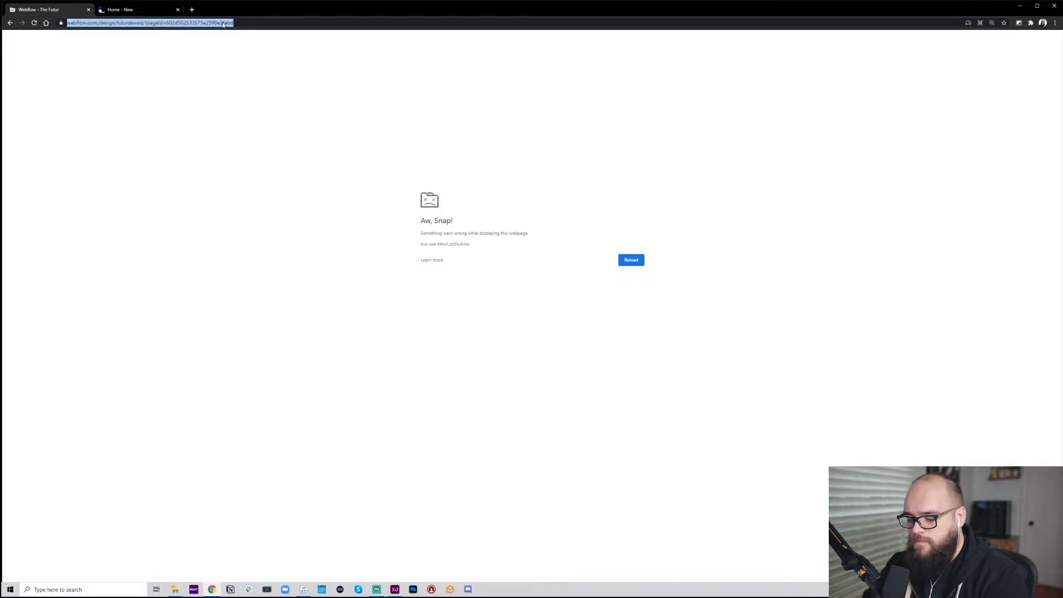
text(web)
key(Return)
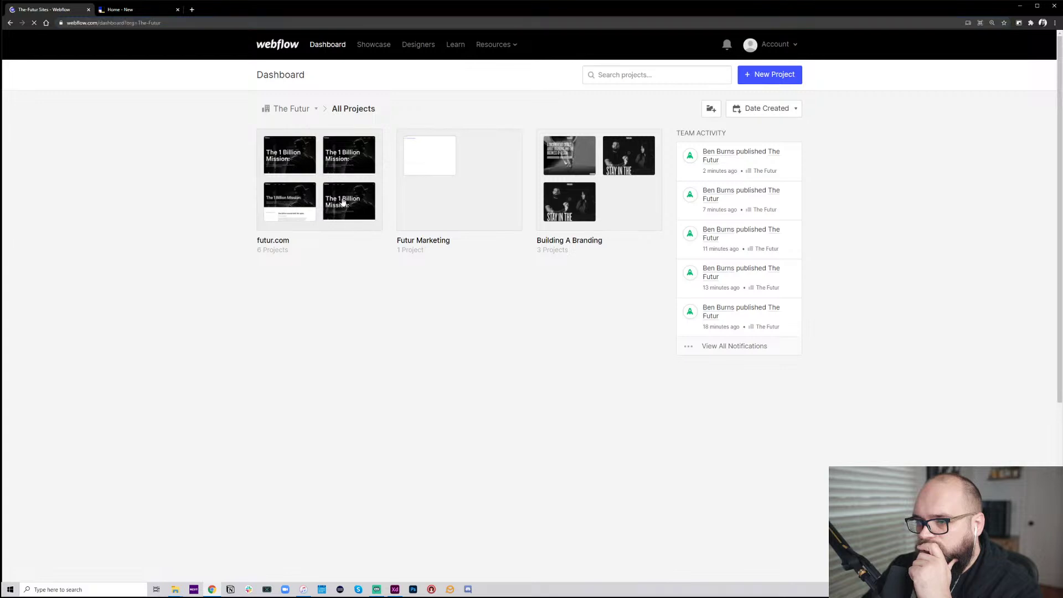
click(344, 203)
click(621, 323)
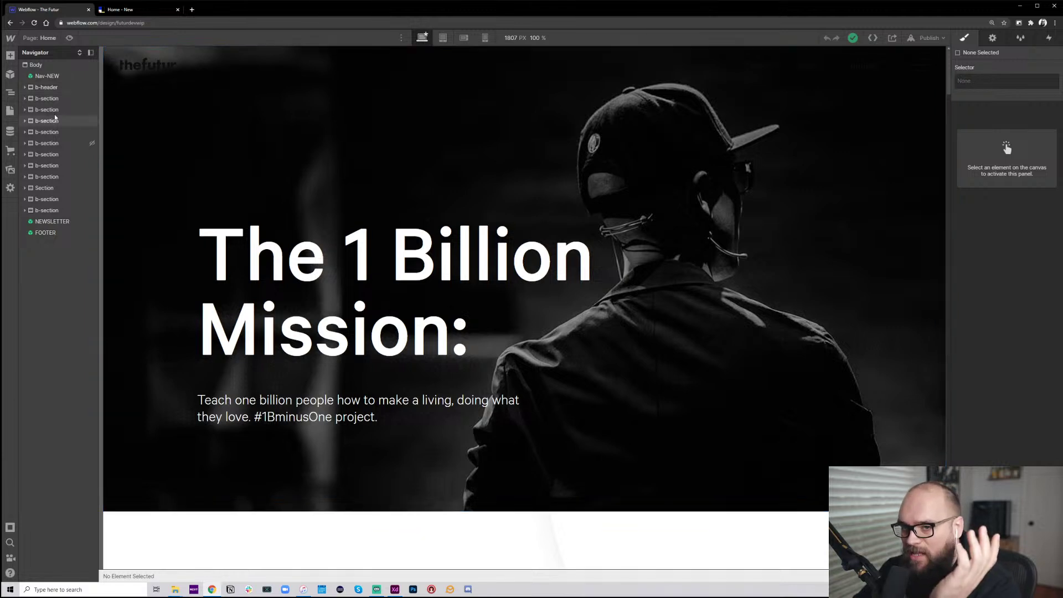
Open the Home - New page of the project for editing
click(11, 111)
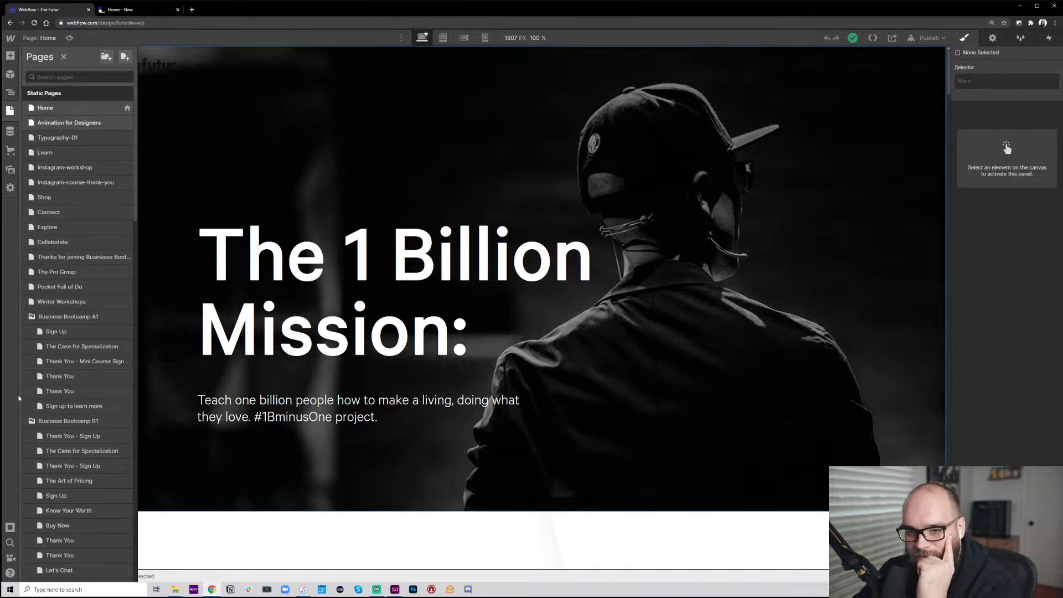
scroll(61, 432, down, 6)
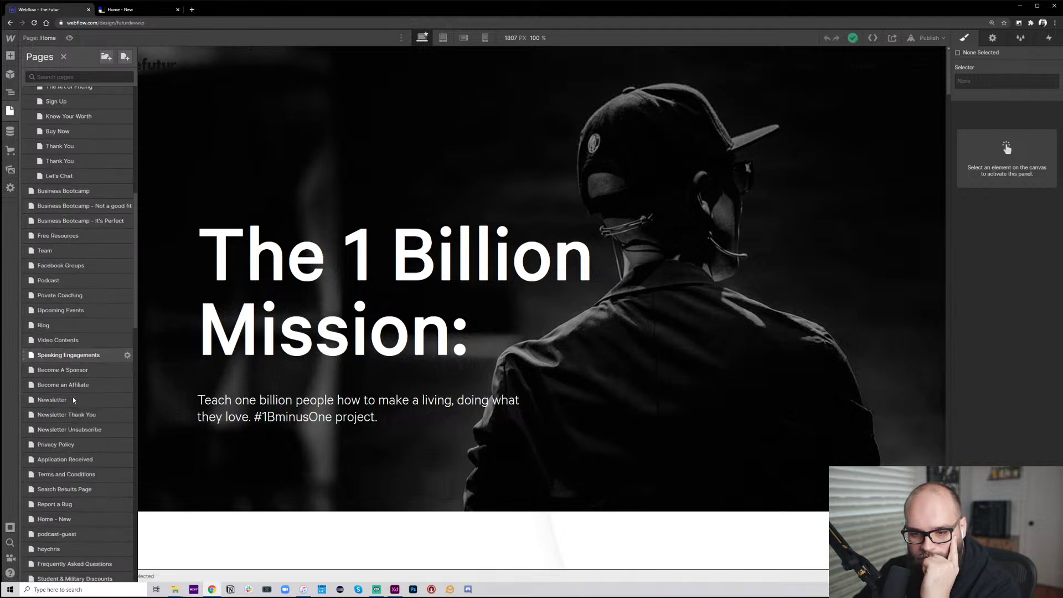
scroll(72, 387, down, 2)
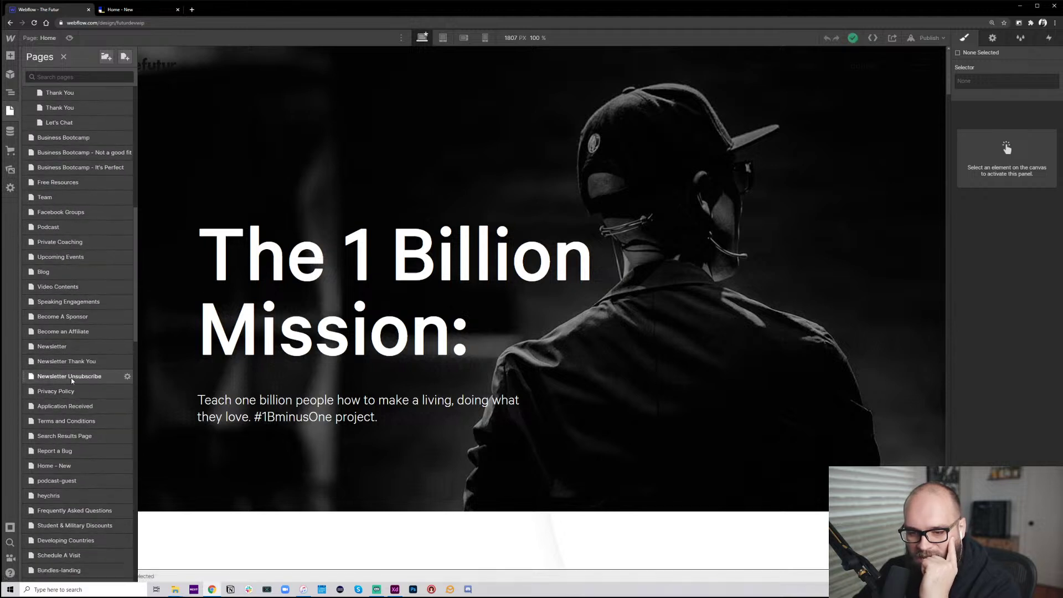
click(76, 468)
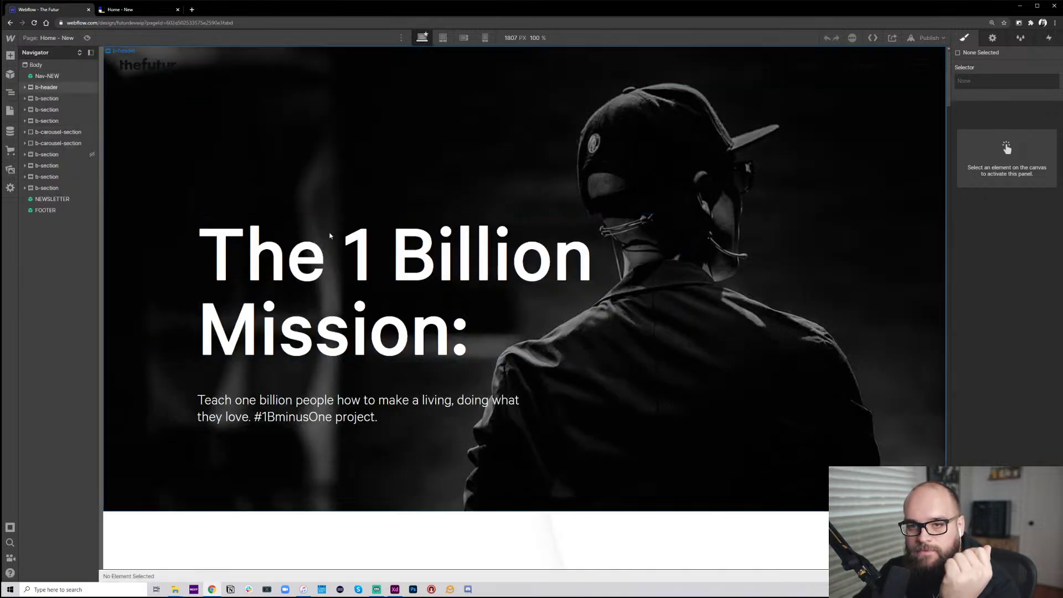
Set the position of the b-slider-leftbutton in the "Recently on The Futur" carousel section to Absolute
scroll(414, 271, down, 20)
scroll(382, 265, up, 3)
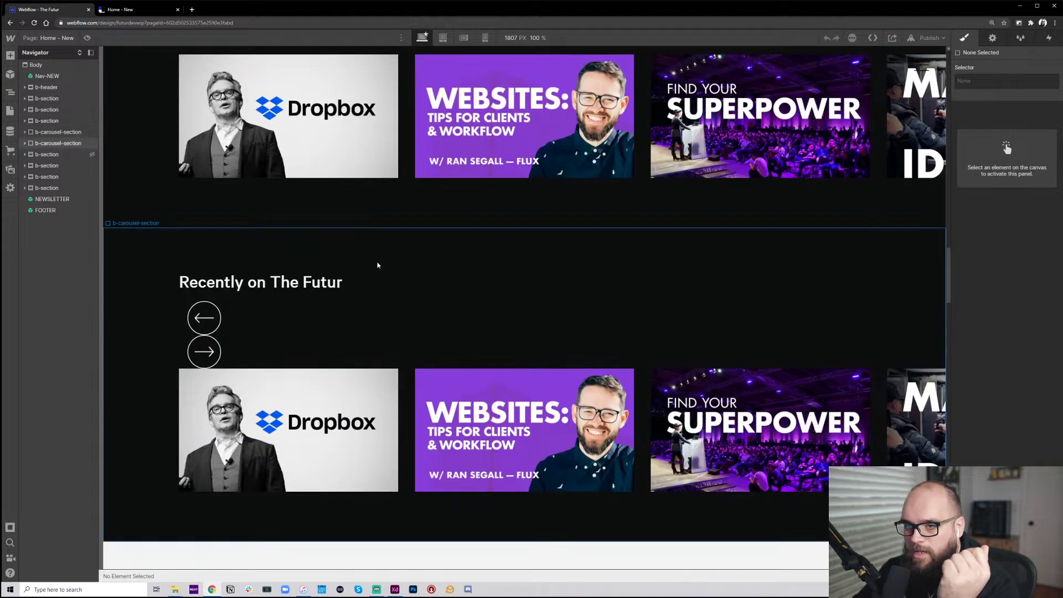
scroll(378, 265, up, 4)
scroll(316, 351, down, 2)
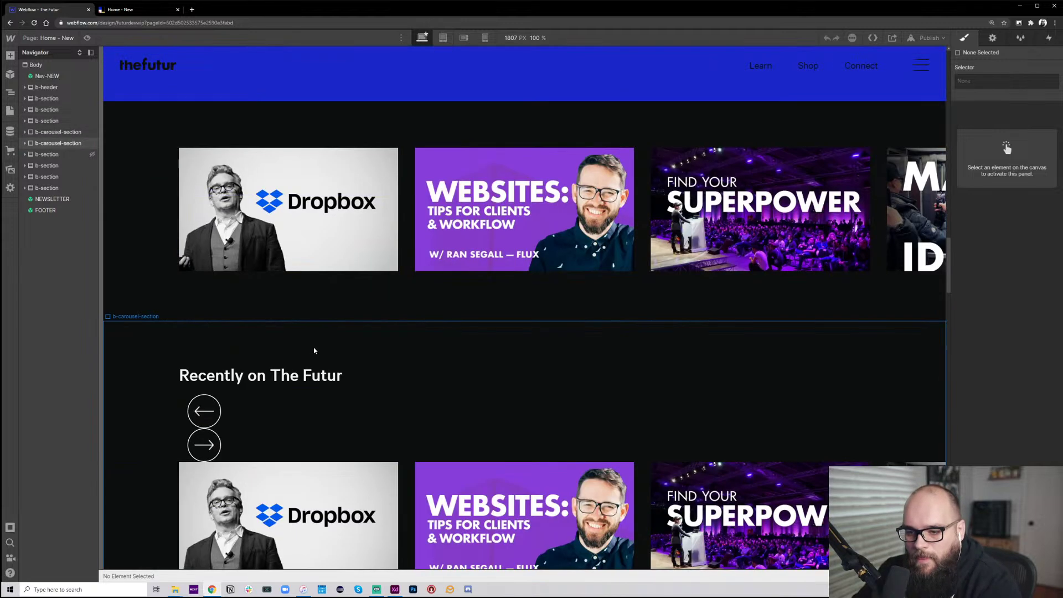
click(231, 412)
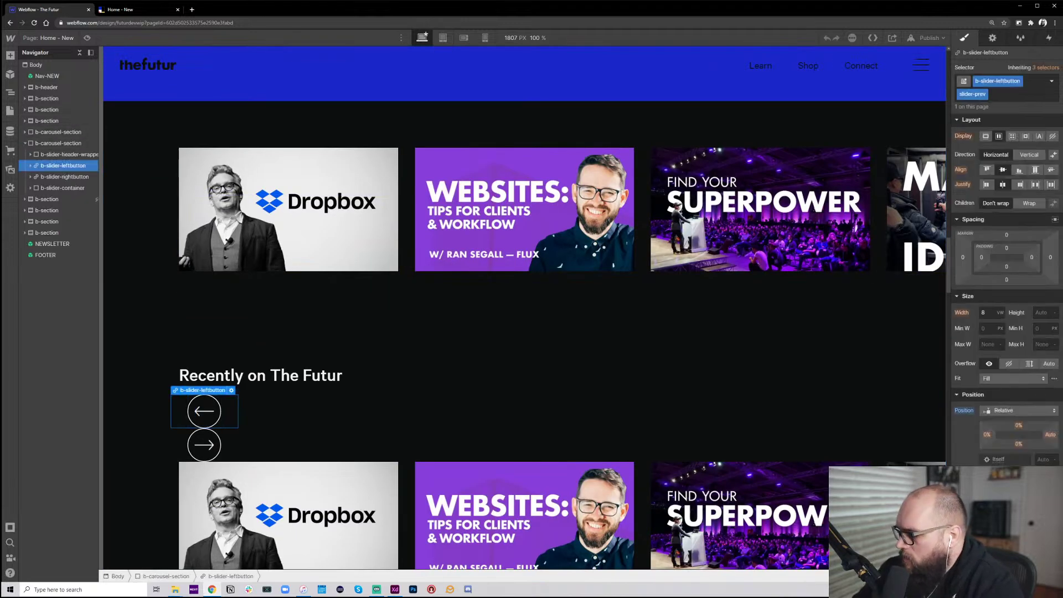
click(1039, 413)
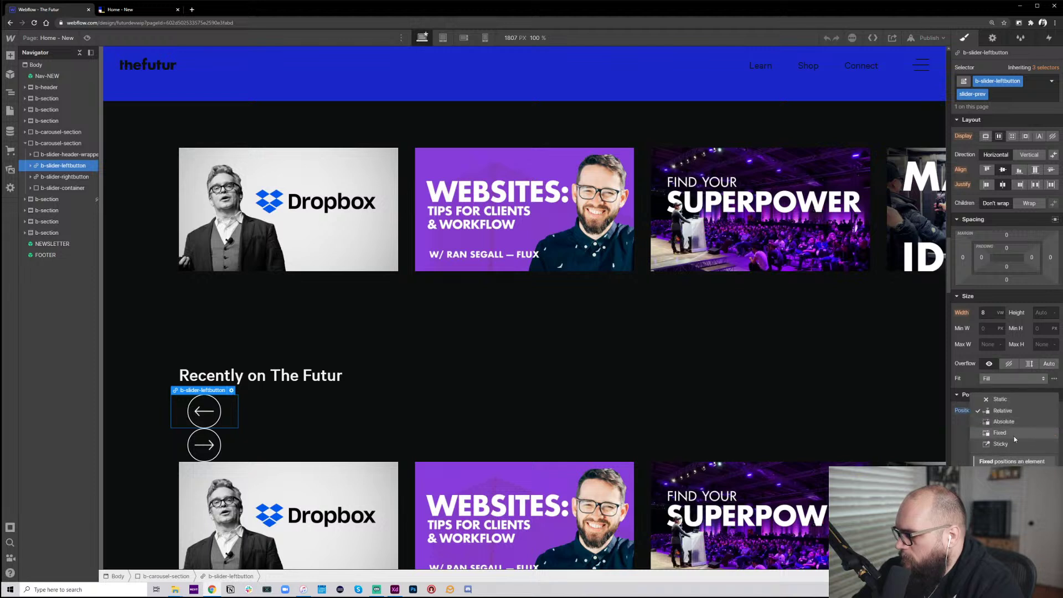
click(1015, 437)
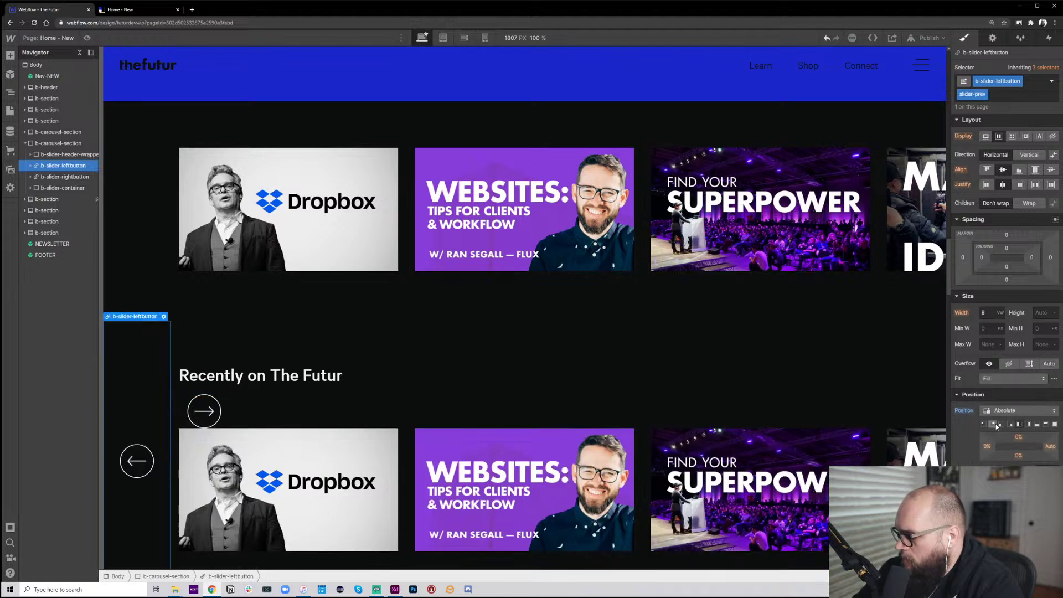
Set the position of the b-slider-rightbutton in the same carousel section to Absolute
click(237, 409)
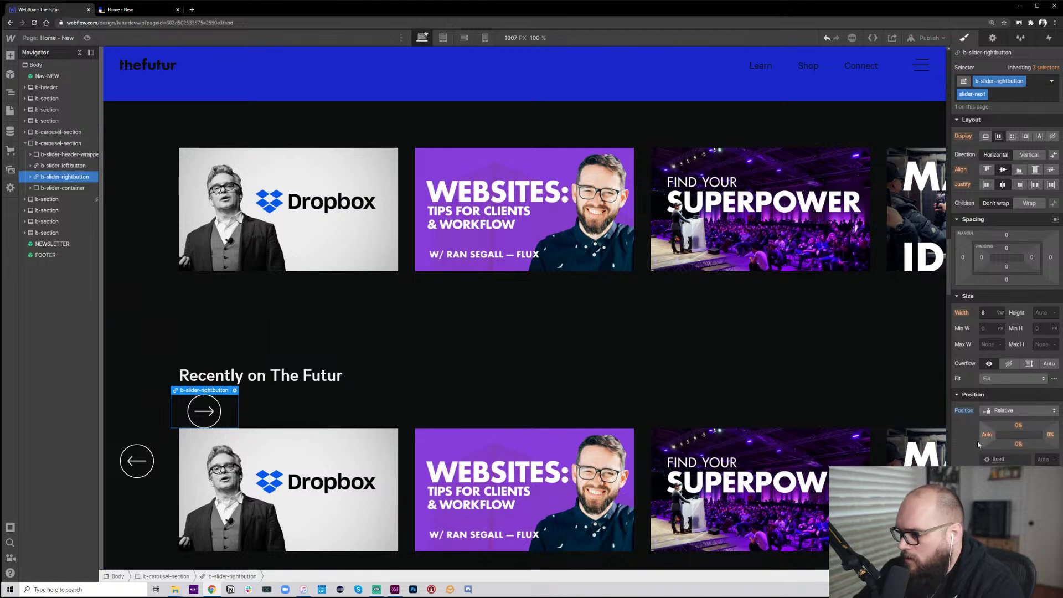
click(1014, 414)
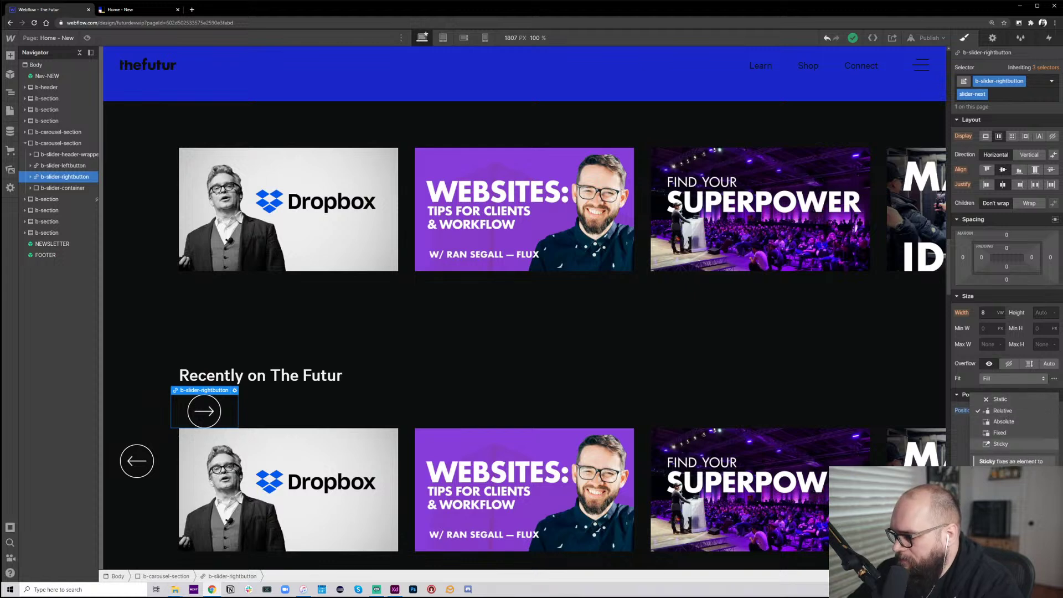
click(1004, 421)
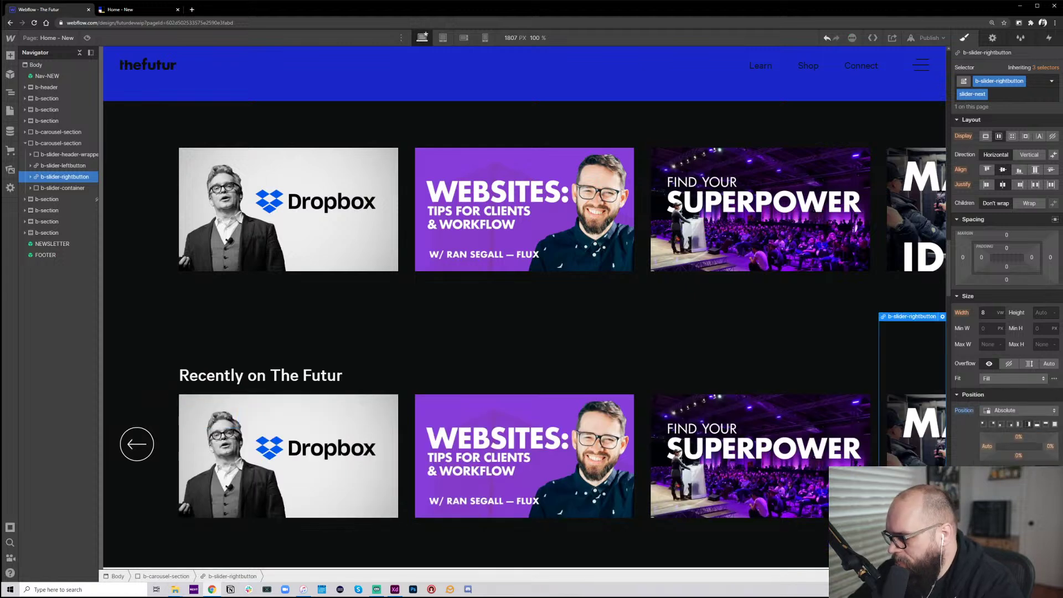
scroll(696, 424, down, 3)
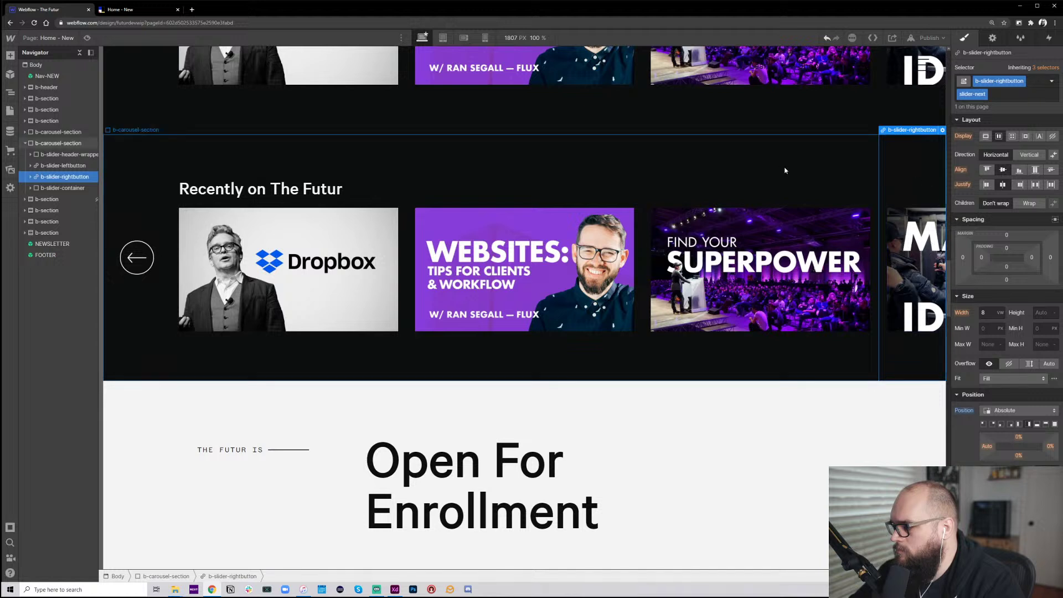
Move b-slider-container above the left and right slider buttons within the second b-carousel-section
click(840, 173)
click(901, 172)
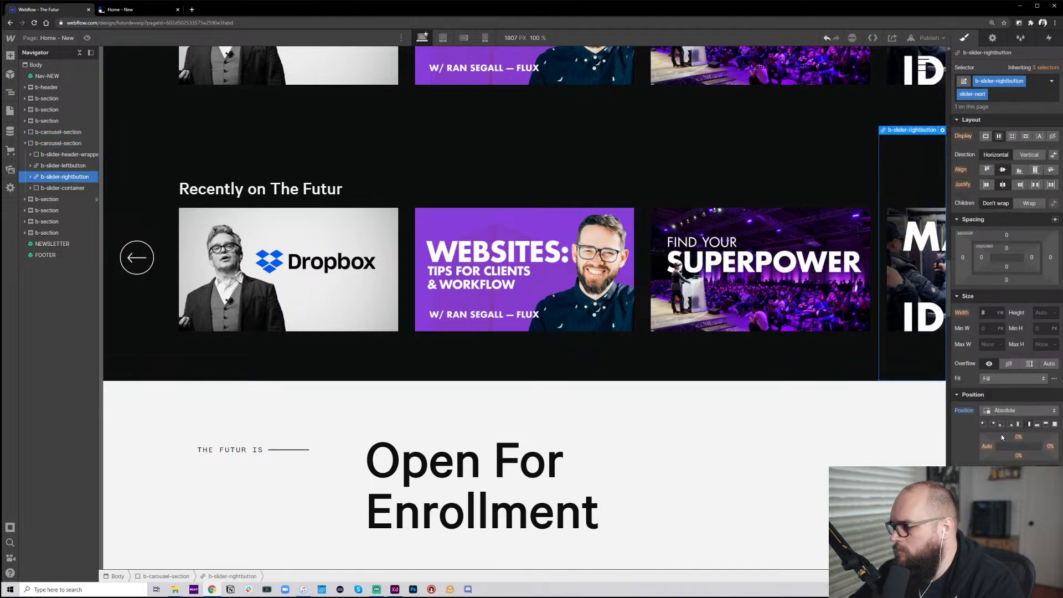
scroll(1003, 438, down, 6)
click(1011, 454)
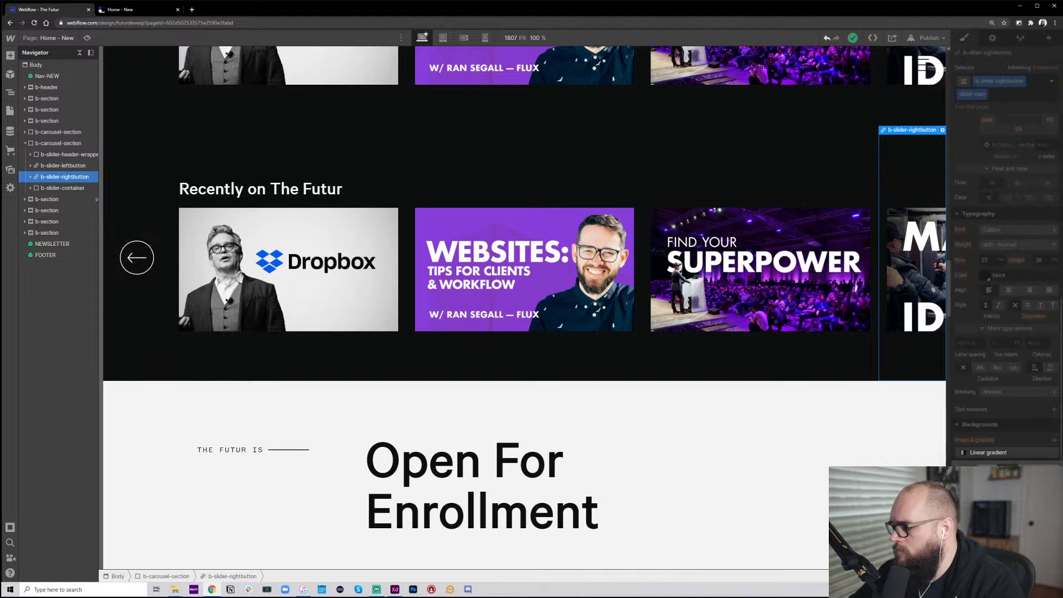
click(1030, 438)
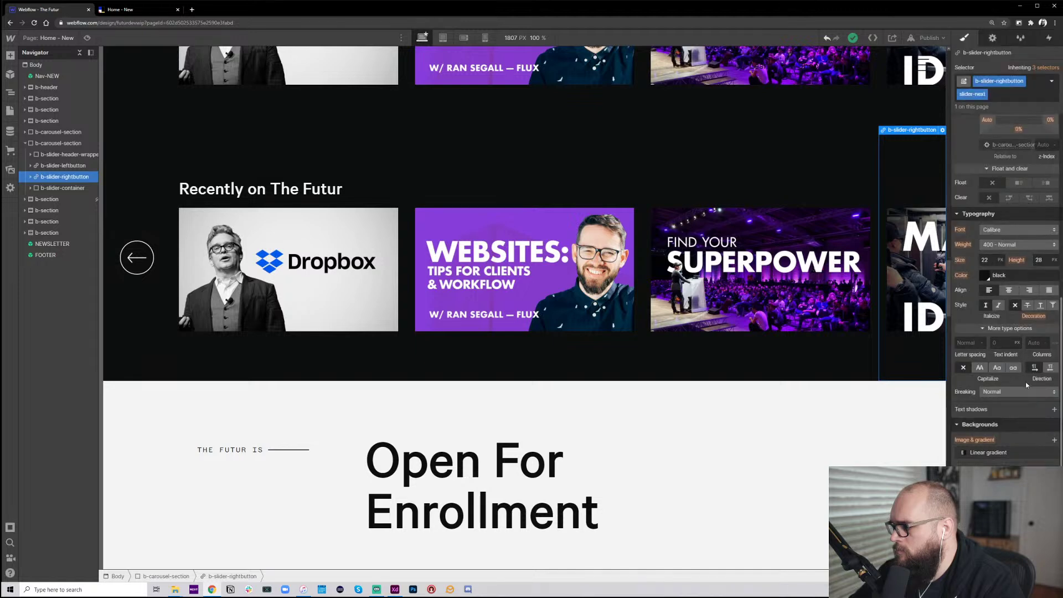
scroll(1028, 382, up, 4)
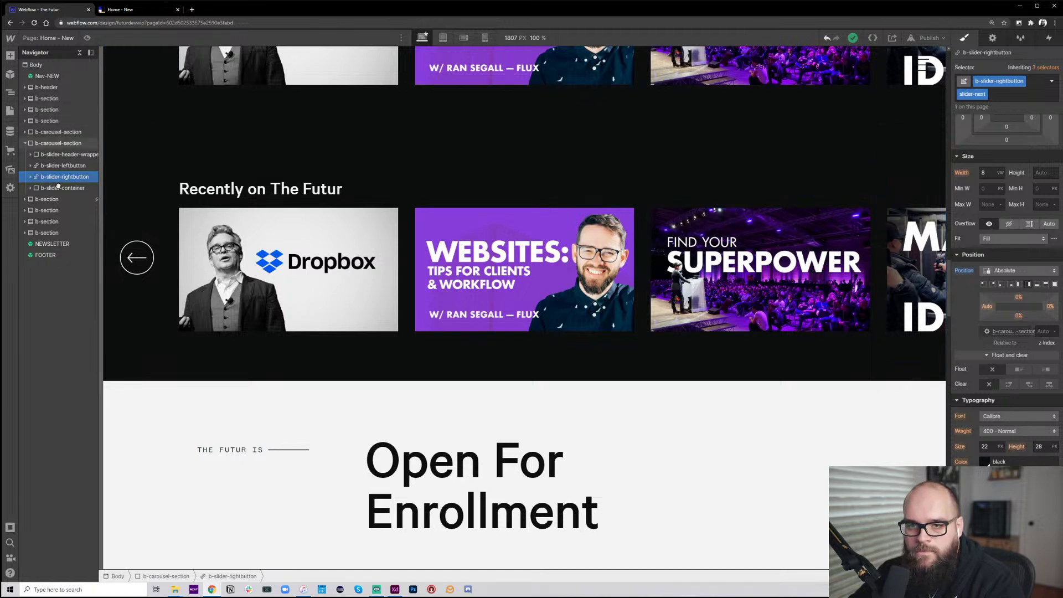
mouse_move(59, 181)
mouse_down()
mouse_move(59, 192)
mouse_move(61, 178)
mouse_up()
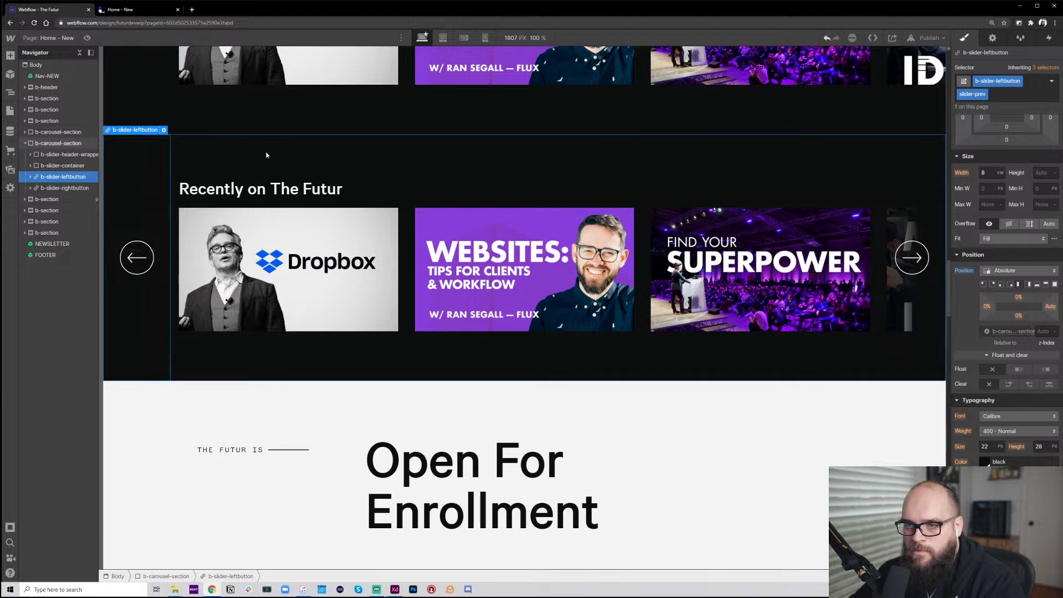
Examine the spacing and size settings of the b-item in the Recently on The Futur carousel
scroll(612, 163, up, 3)
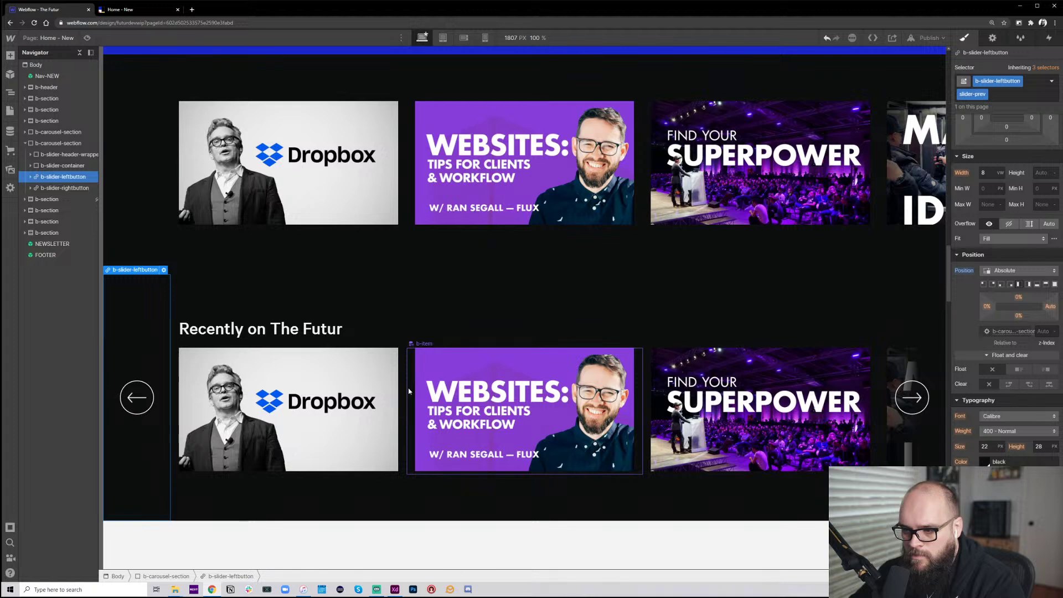
click(424, 372)
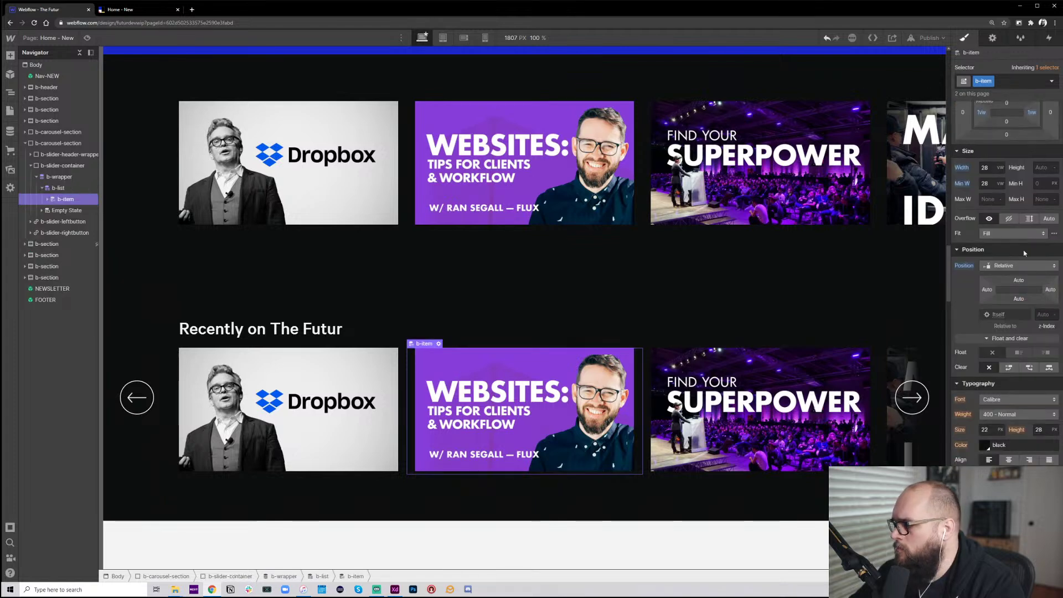
scroll(1057, 278, up, 1)
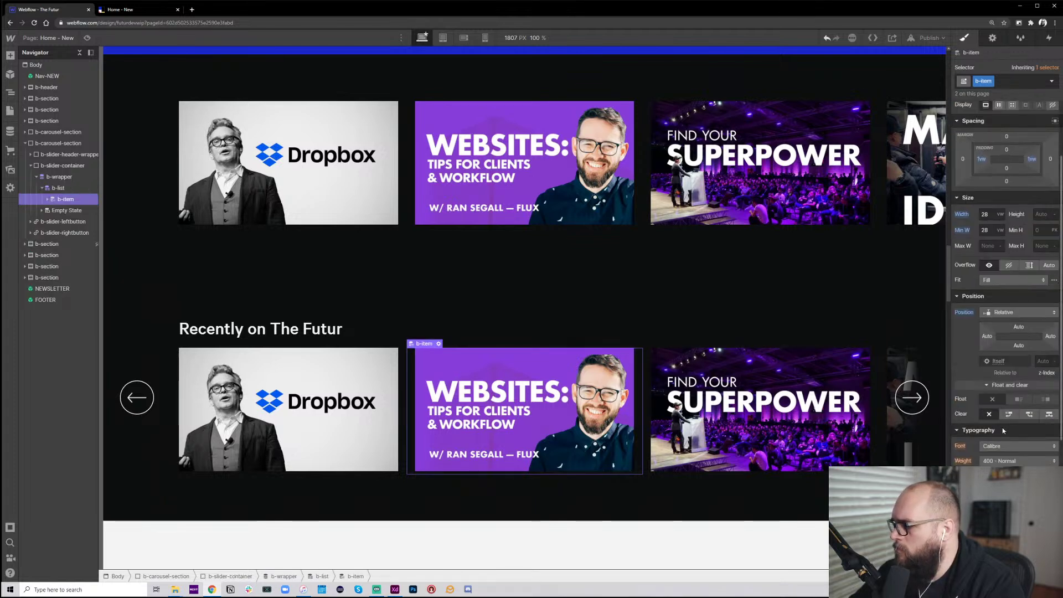
scroll(1013, 332, up, 1)
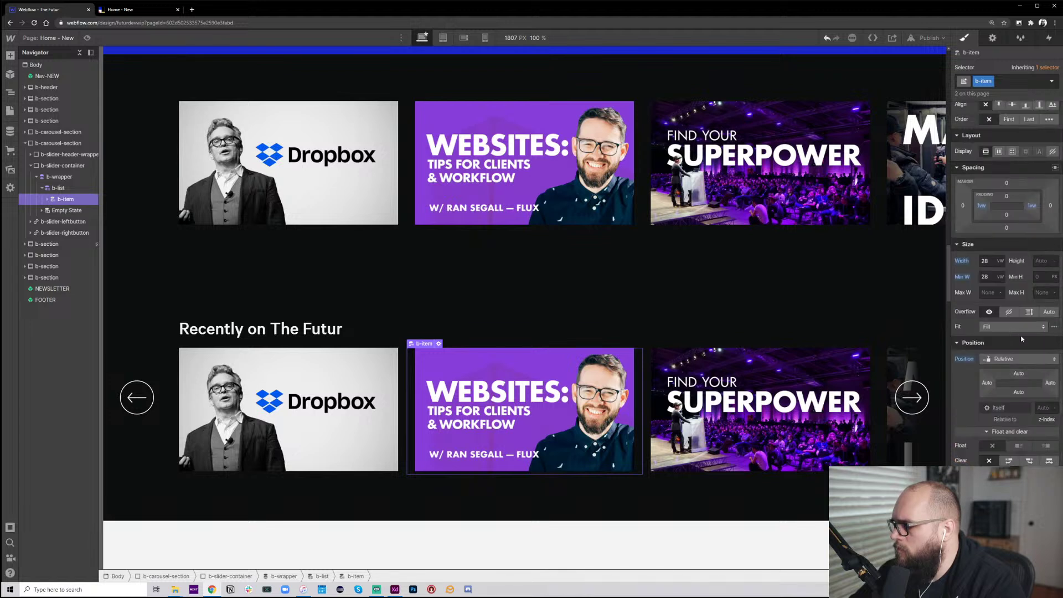
scroll(1022, 316, up, 1)
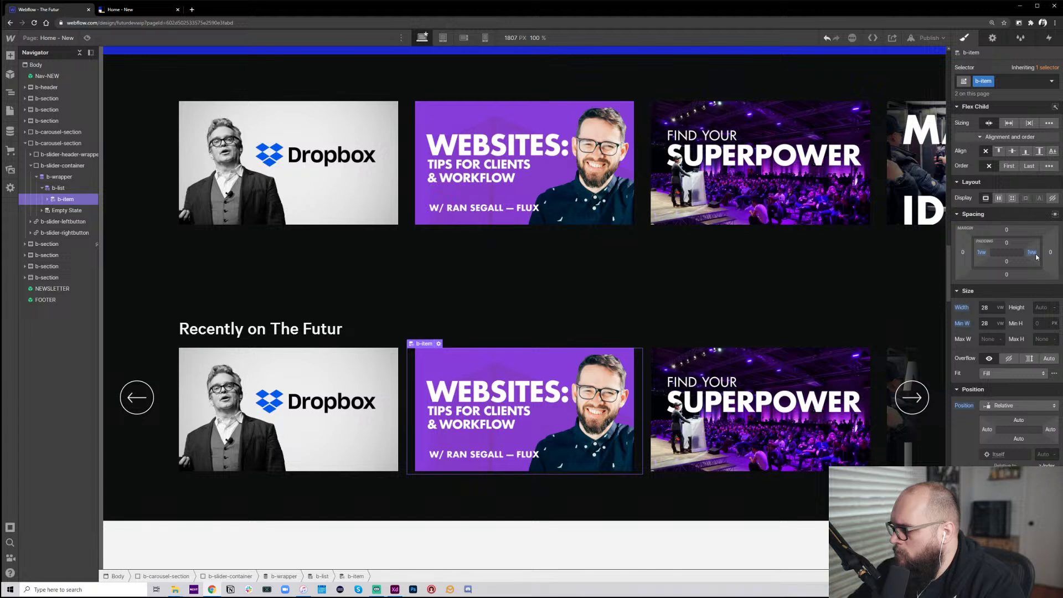
click(1021, 294)
click(1006, 295)
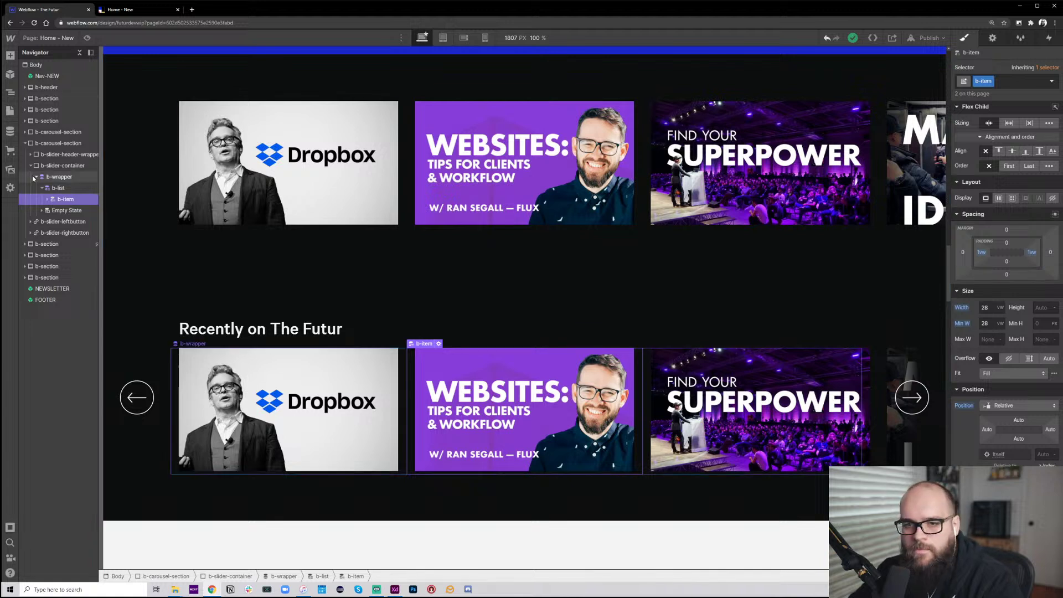
Clear the height setting of the b-card link inside b-item and select the b-card-Thumbnail image within it
click(53, 189)
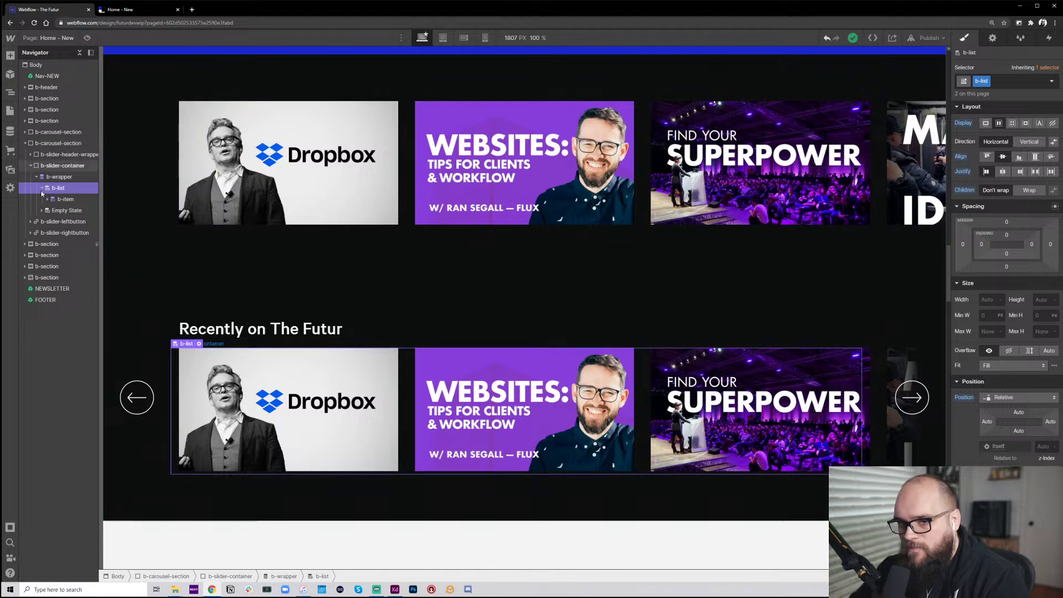
click(58, 199)
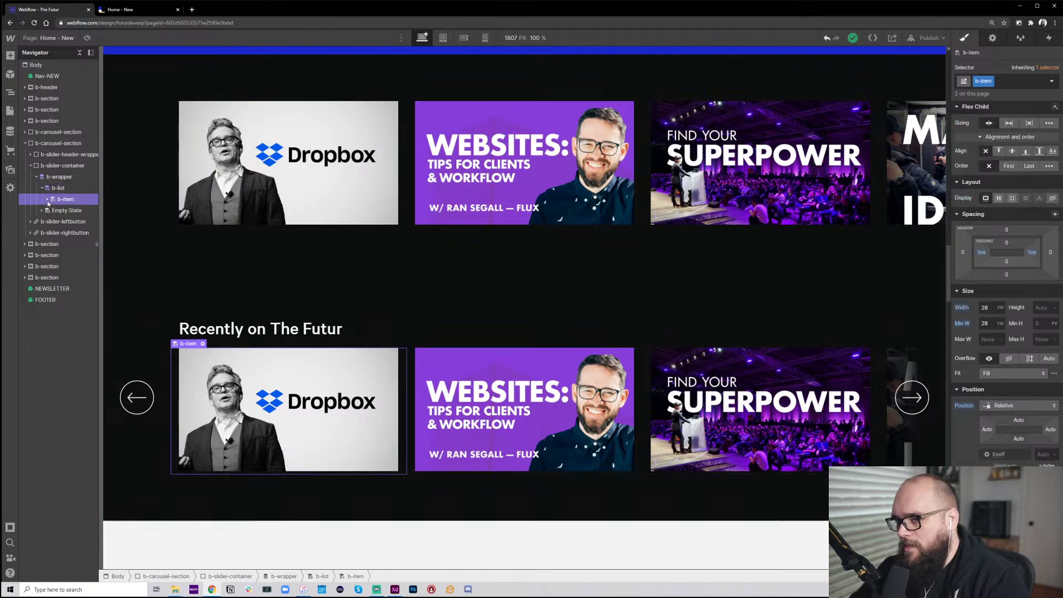
click(49, 200)
click(64, 211)
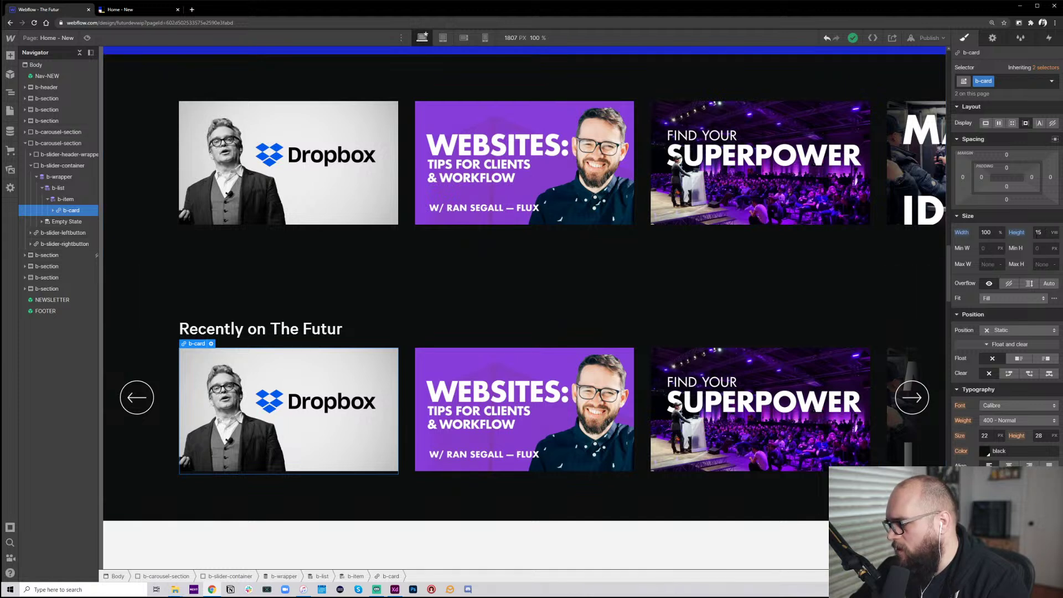
alt+click(1017, 233)
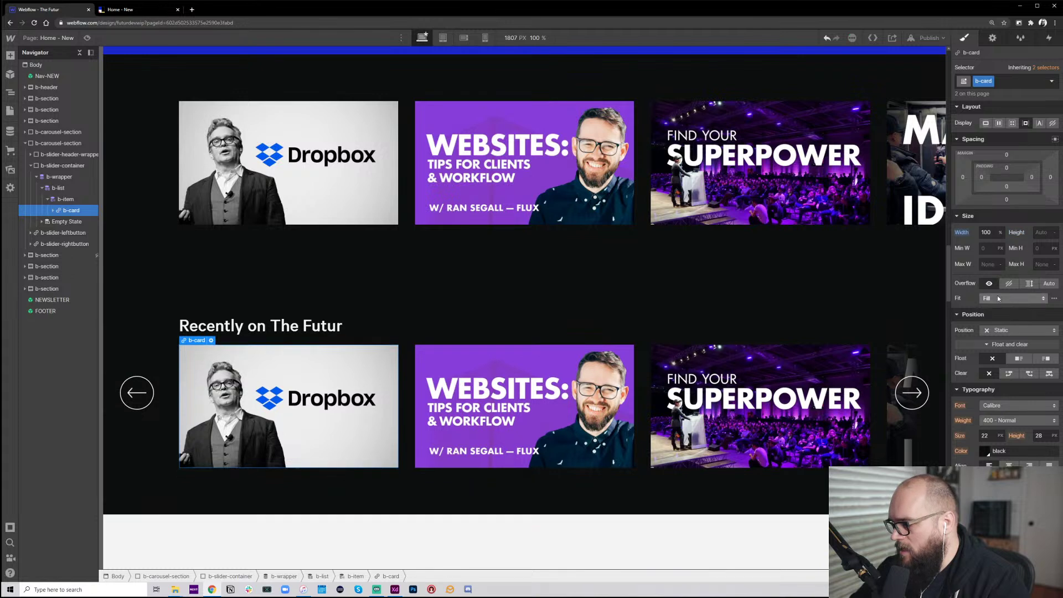
click(53, 210)
click(74, 221)
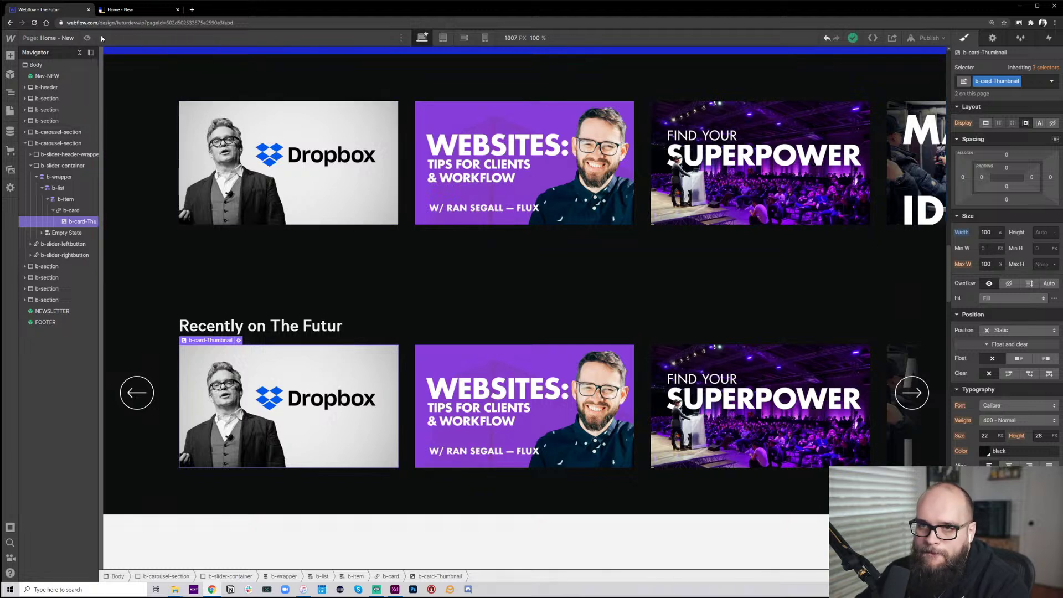
Publish the site to futurdevwip.webflow.io and reload the live Home - New page
click(944, 39)
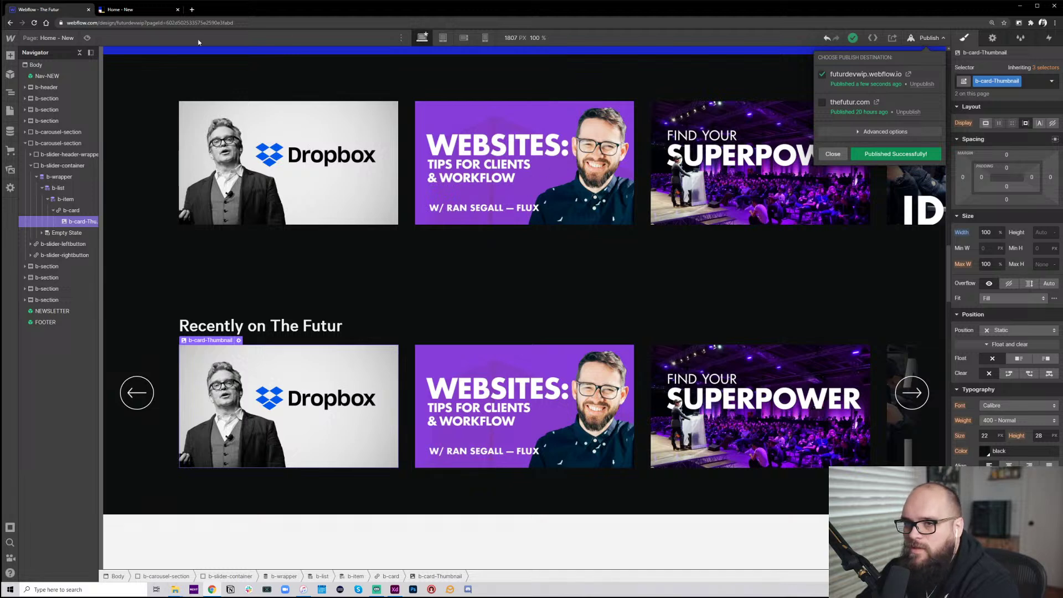
click(132, 11)
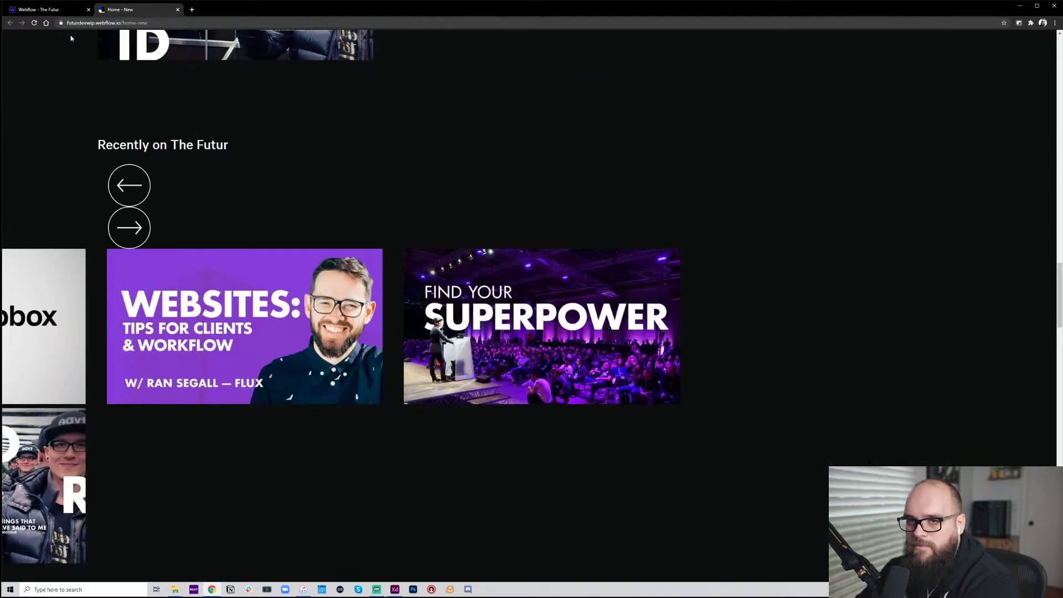
scroll(263, 237, up, 5)
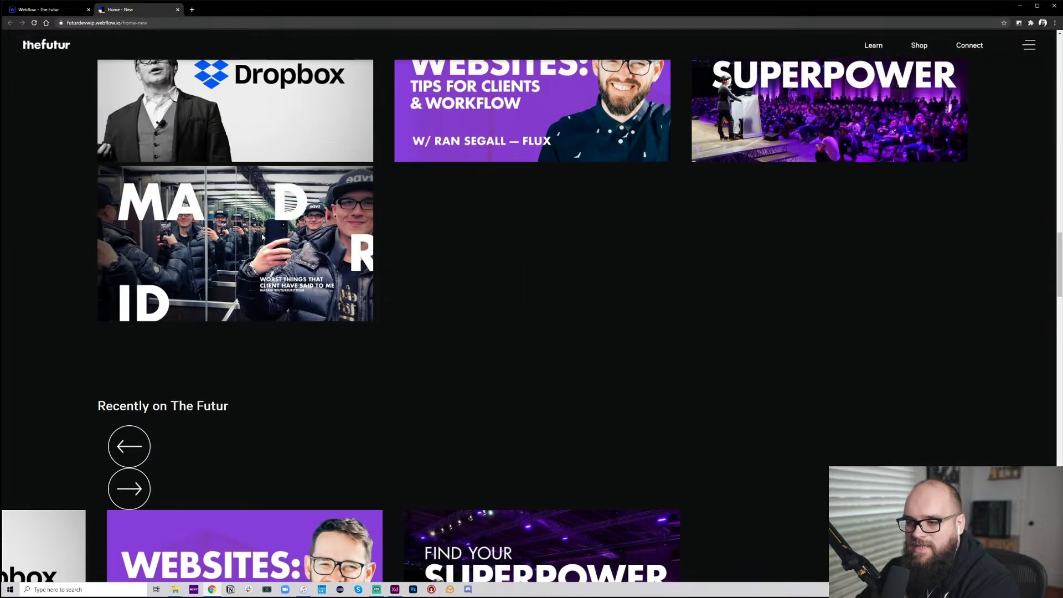
click(35, 24)
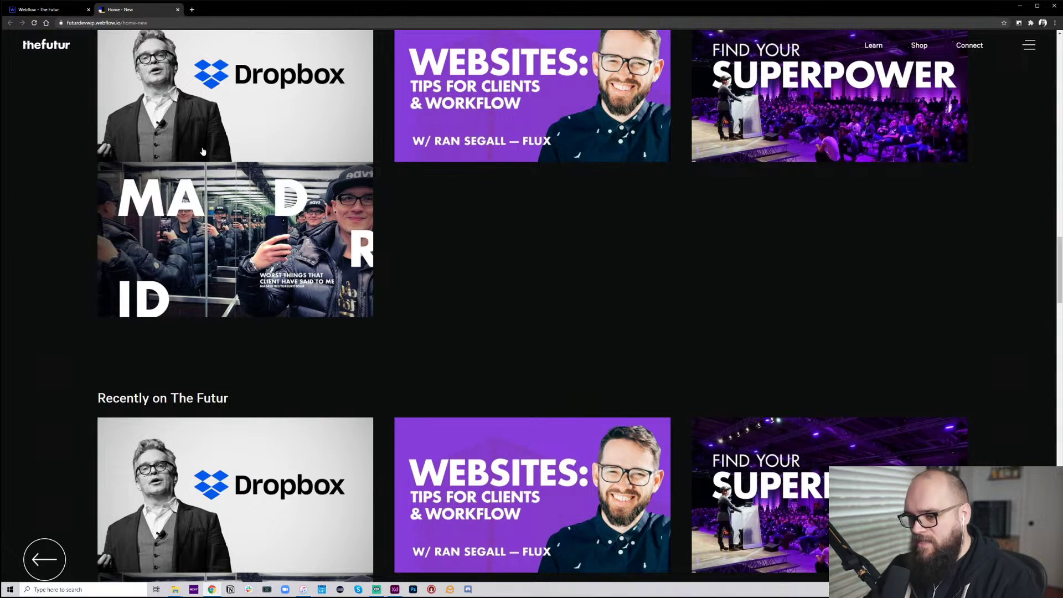
Test the next and previous arrows of the Recently on The Futur carousel on the live page
scroll(413, 214, down, 2)
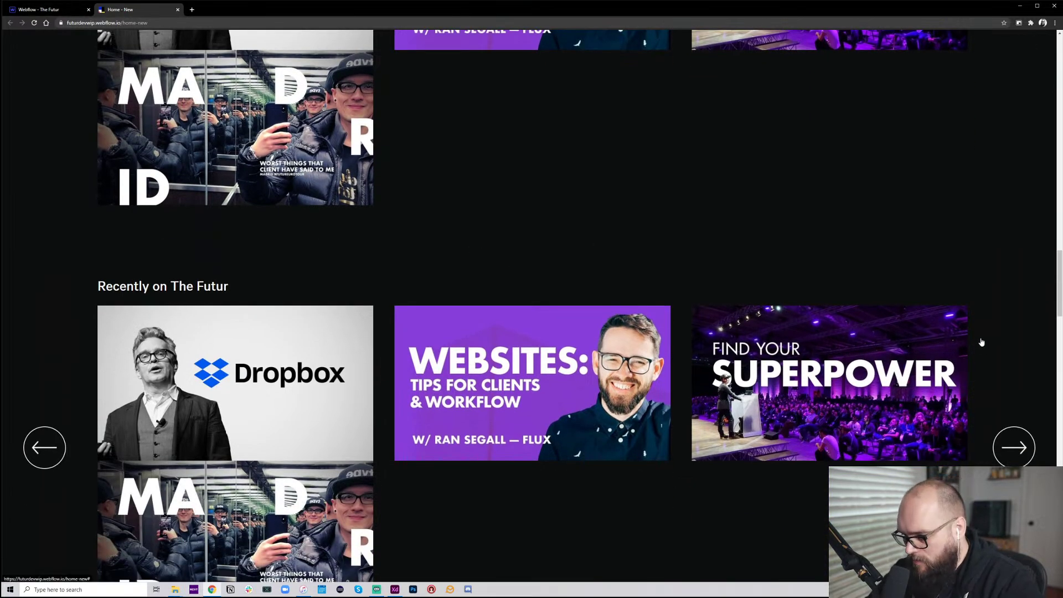
click(1015, 449)
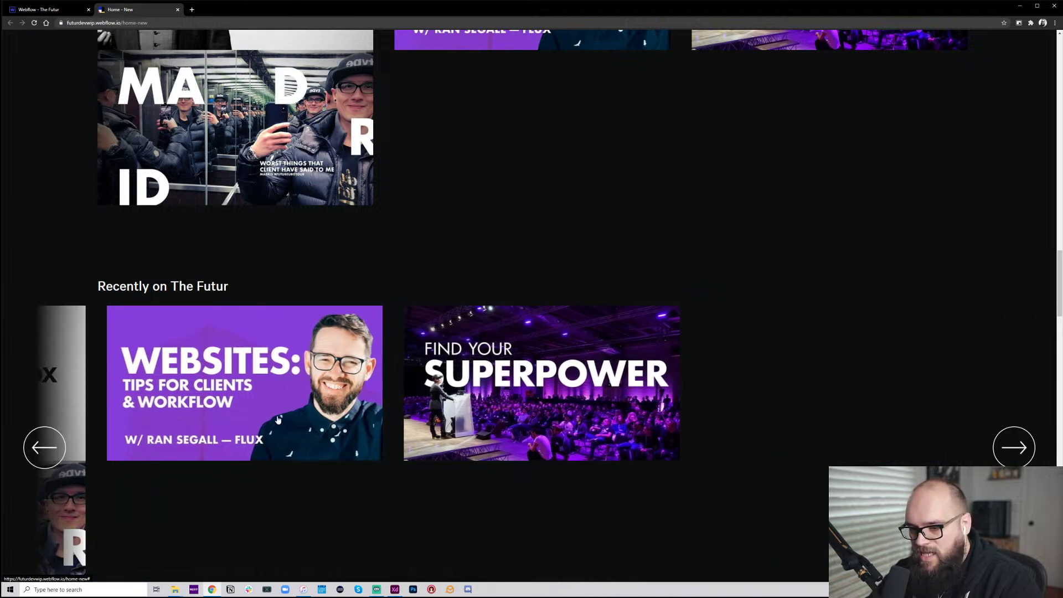
click(47, 461)
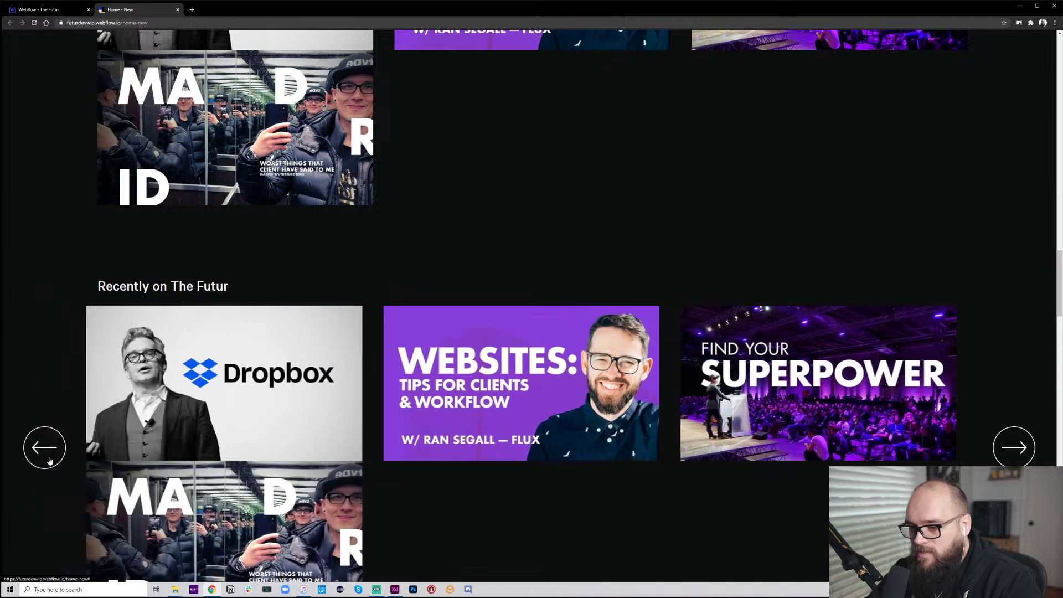
click(1004, 454)
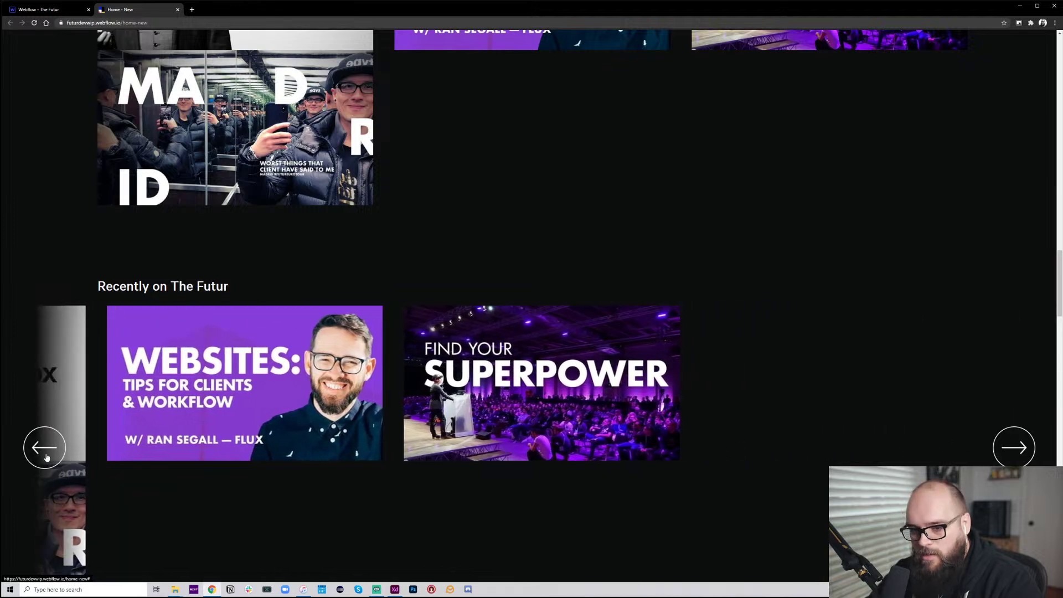
click(47, 458)
click(1018, 449)
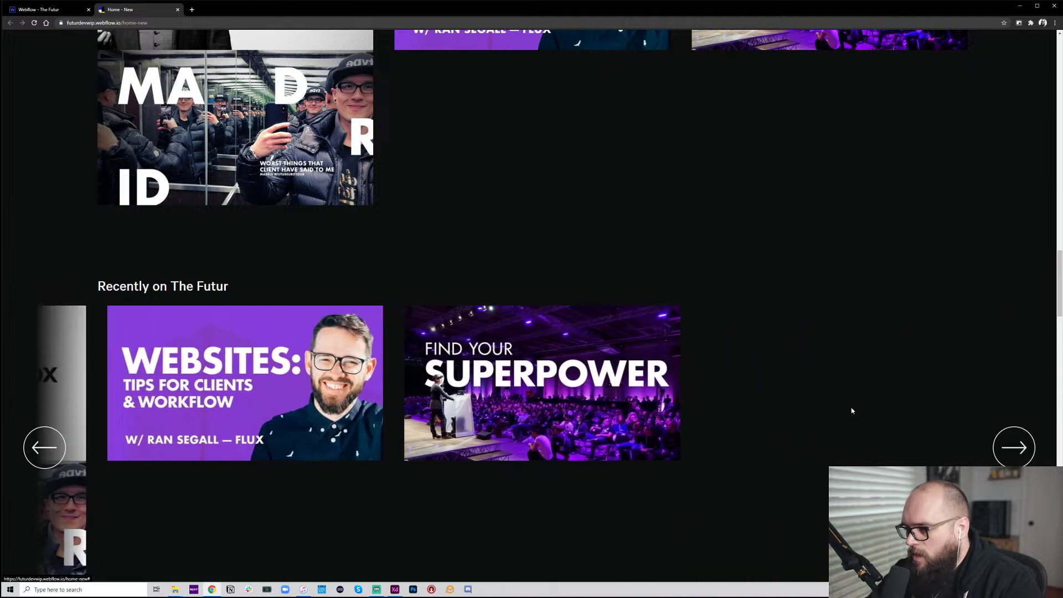
click(53, 447)
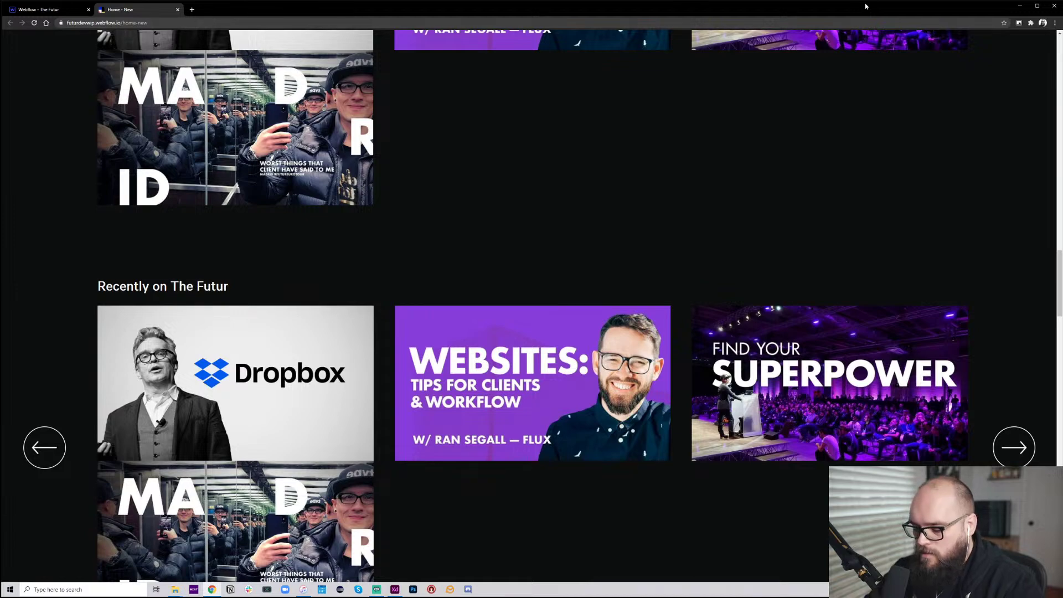
Inspect the Dropbox thumbnail of the Recently on The Futur carousel in the browser developer tools
key(F12)
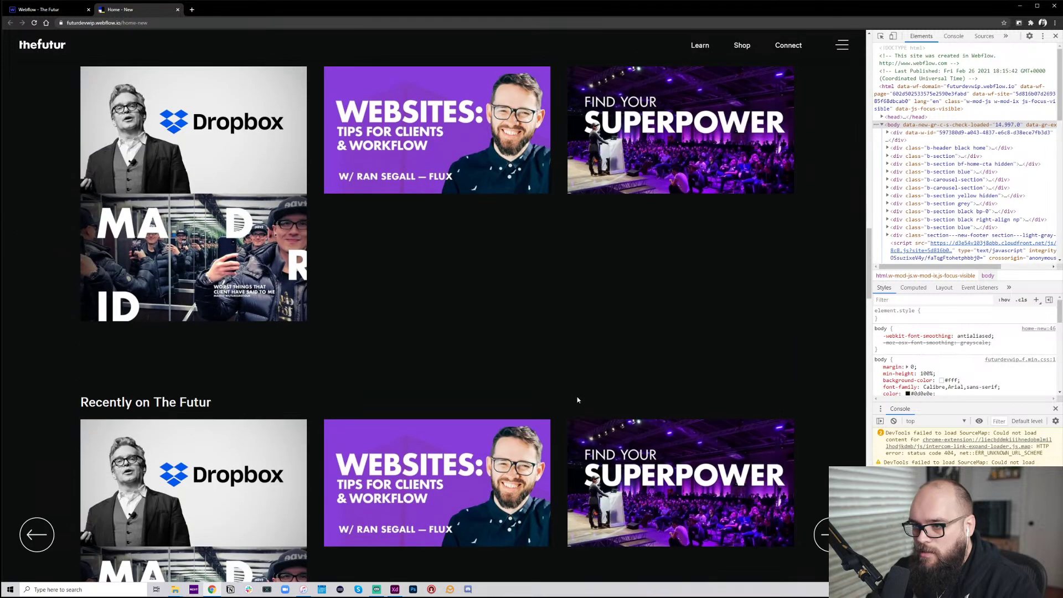
scroll(577, 400, down, 4)
click(880, 36)
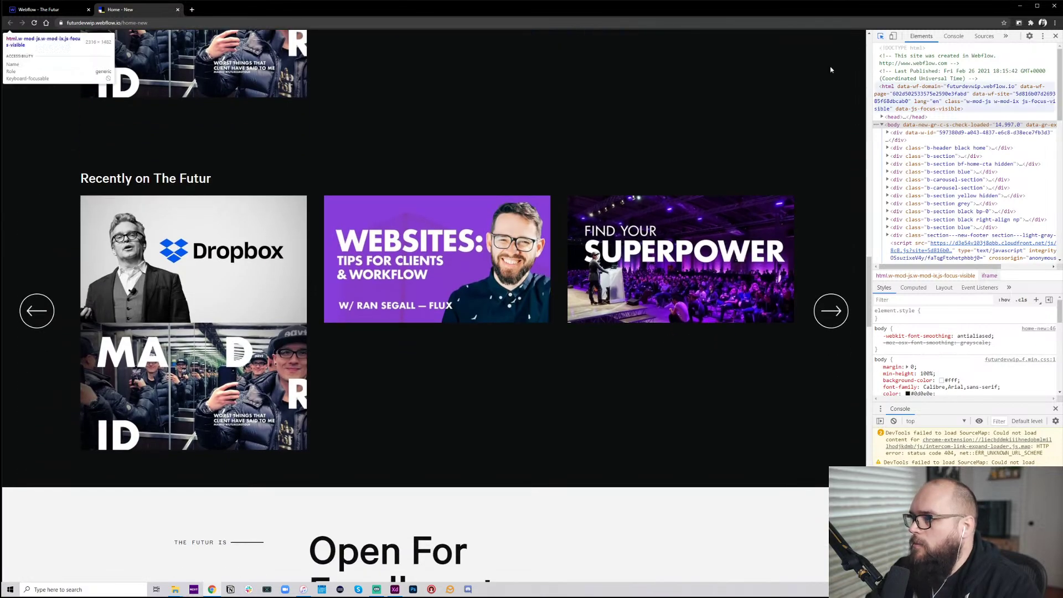
scroll(512, 193, up, 3)
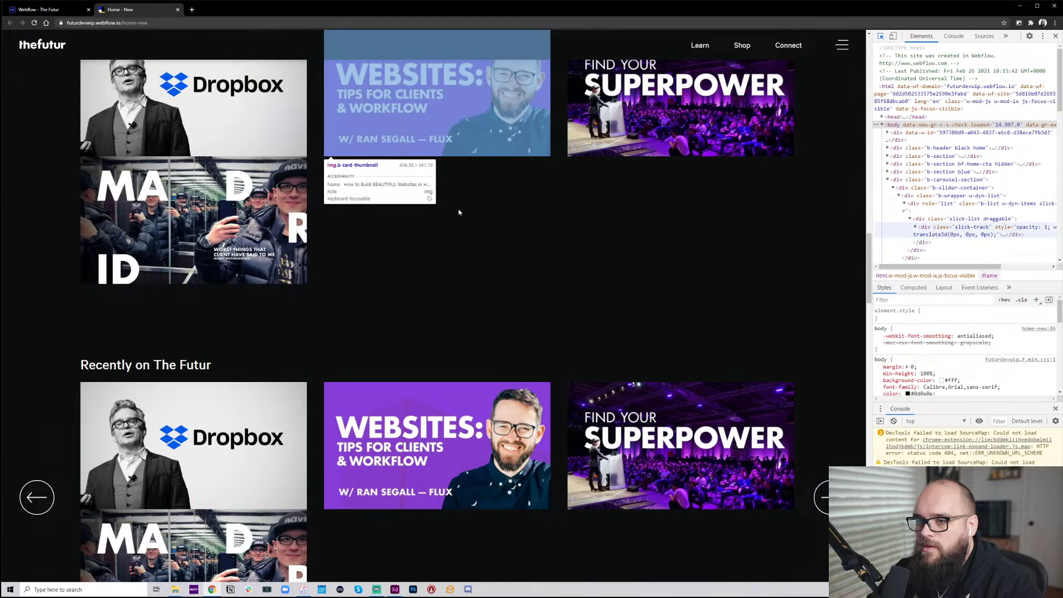
scroll(388, 155, up, 3)
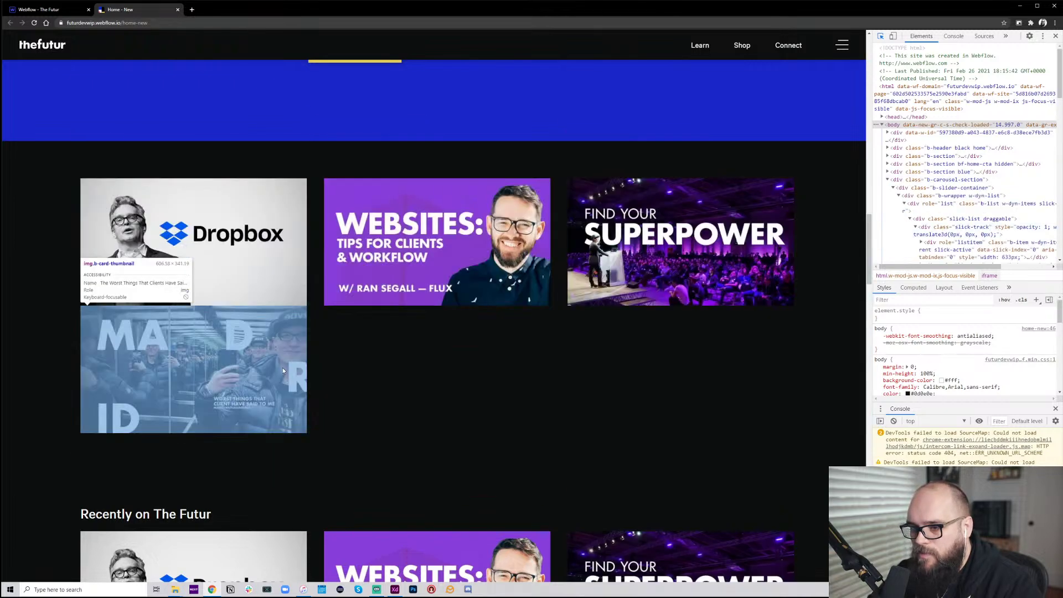
scroll(293, 380, down, 3)
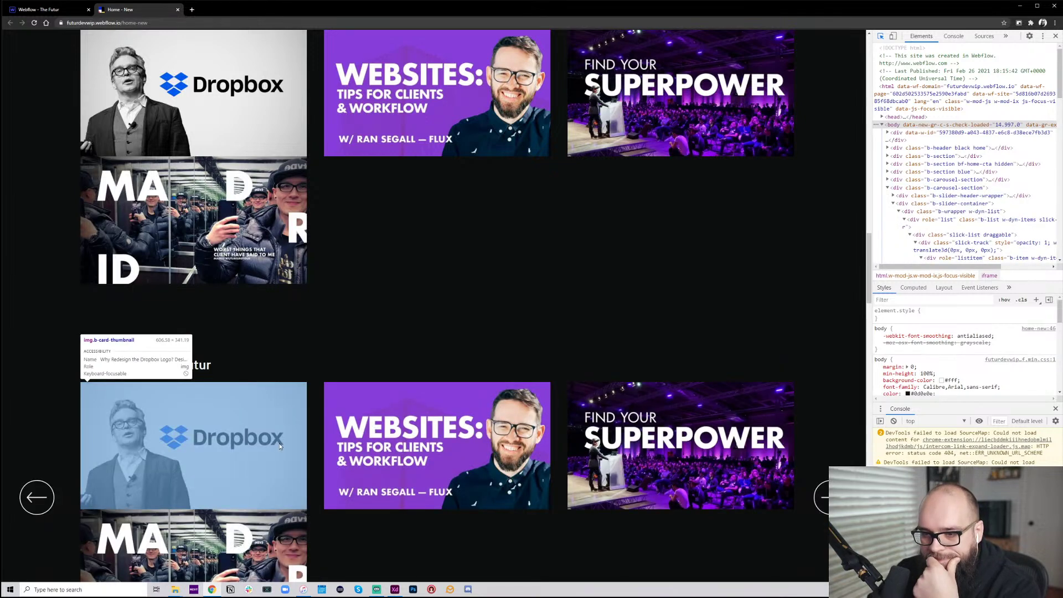
click(280, 447)
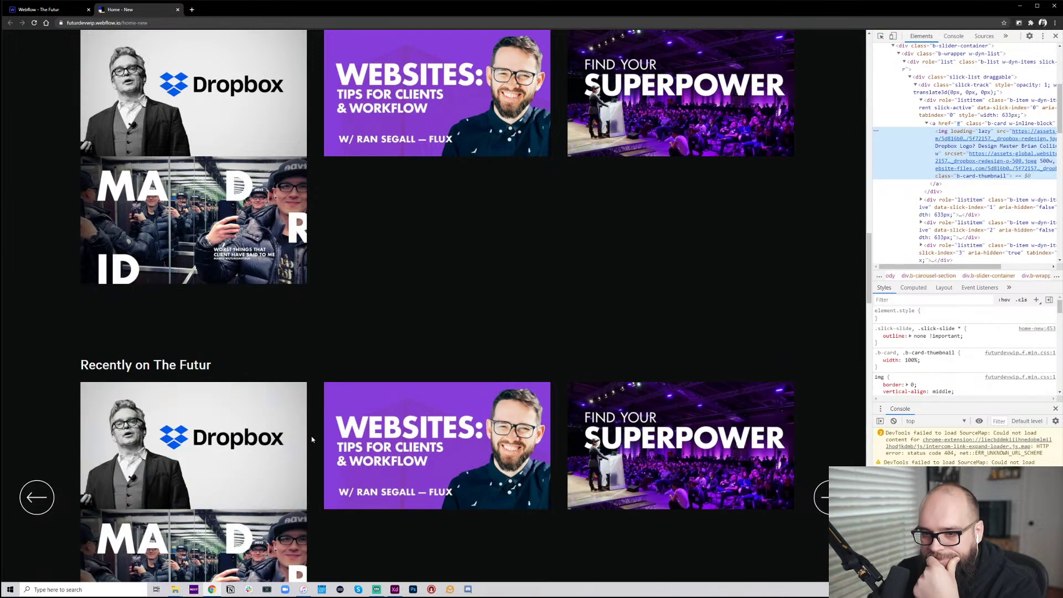
Disable the inline width style on the b-item list item that contains the Dropbox card
click(976, 124)
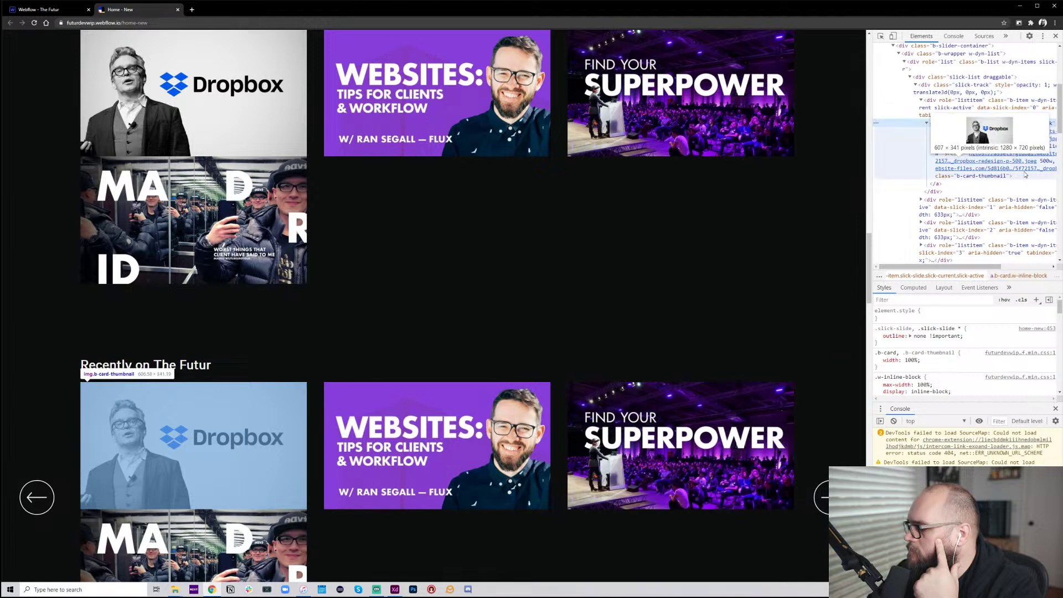
click(942, 104)
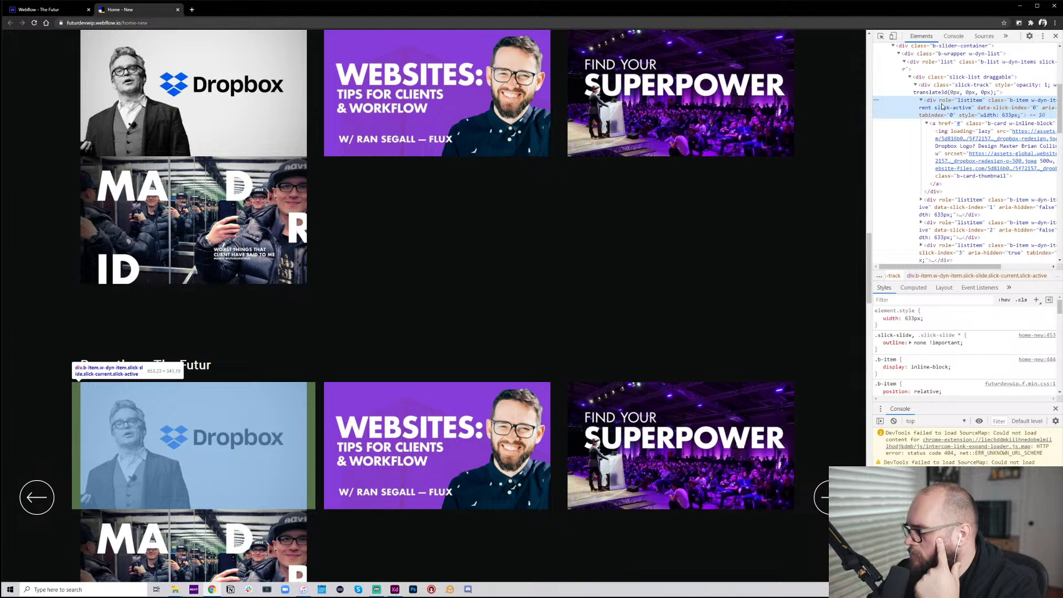
click(878, 319)
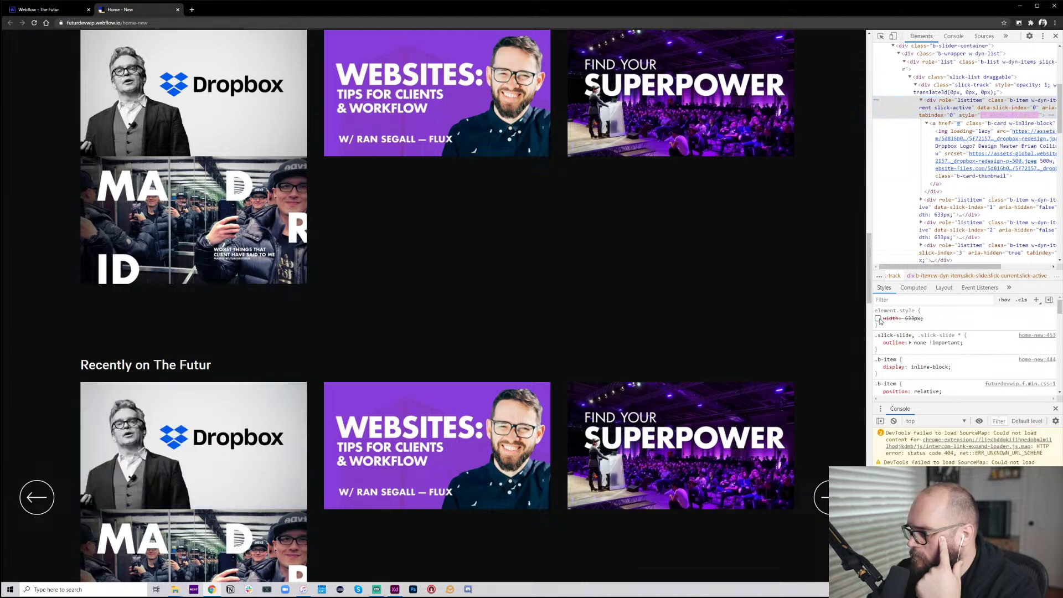
Inspect the slick-track element of the Recently on The Futur carousel, switching its inline width off and on again
click(939, 92)
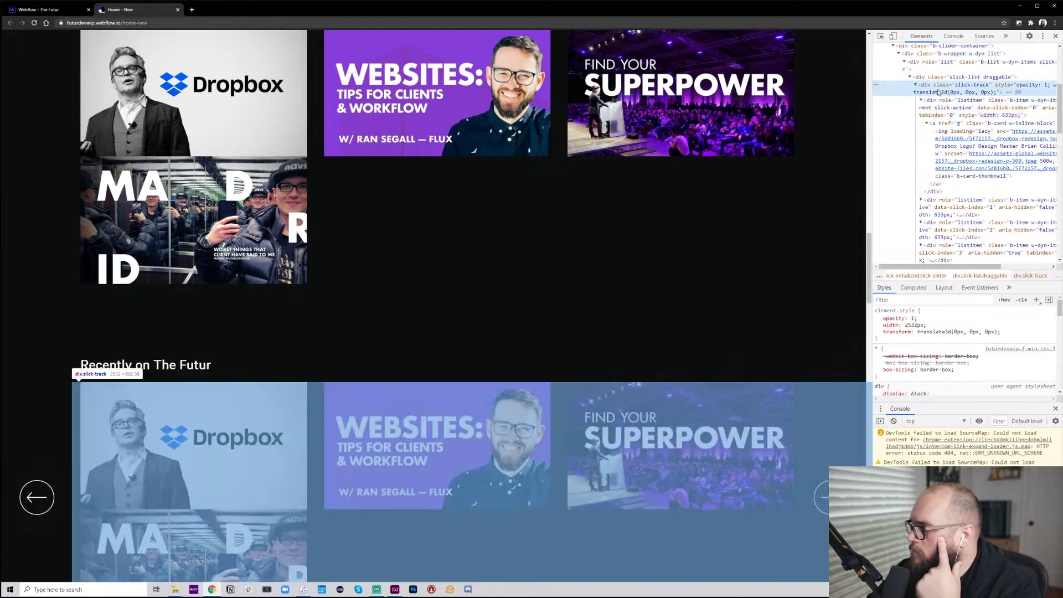
click(878, 326)
click(878, 325)
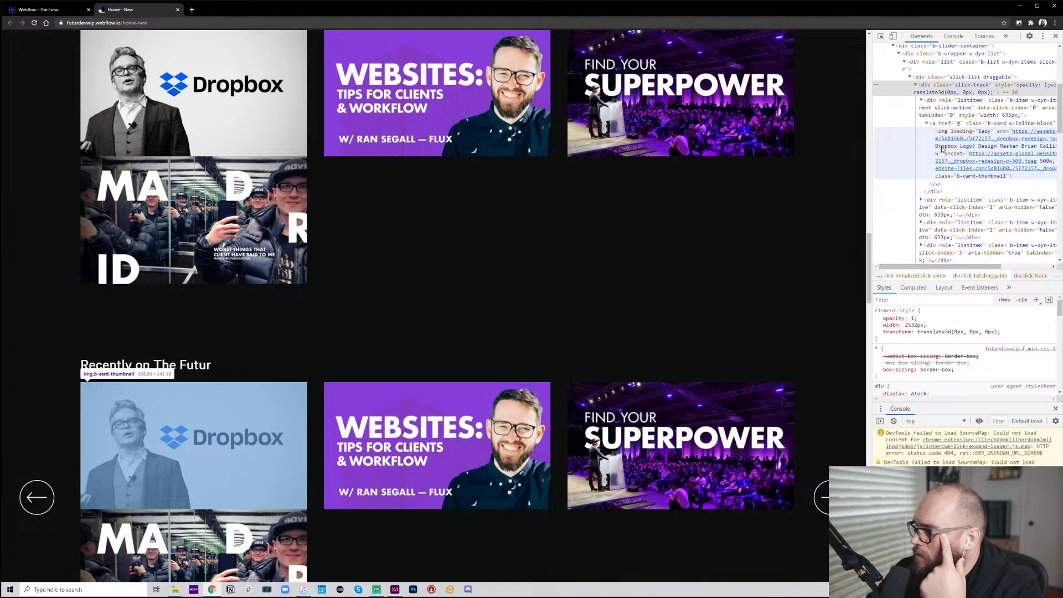
mouse_move(954, 106)
scroll(970, 95, right, 3)
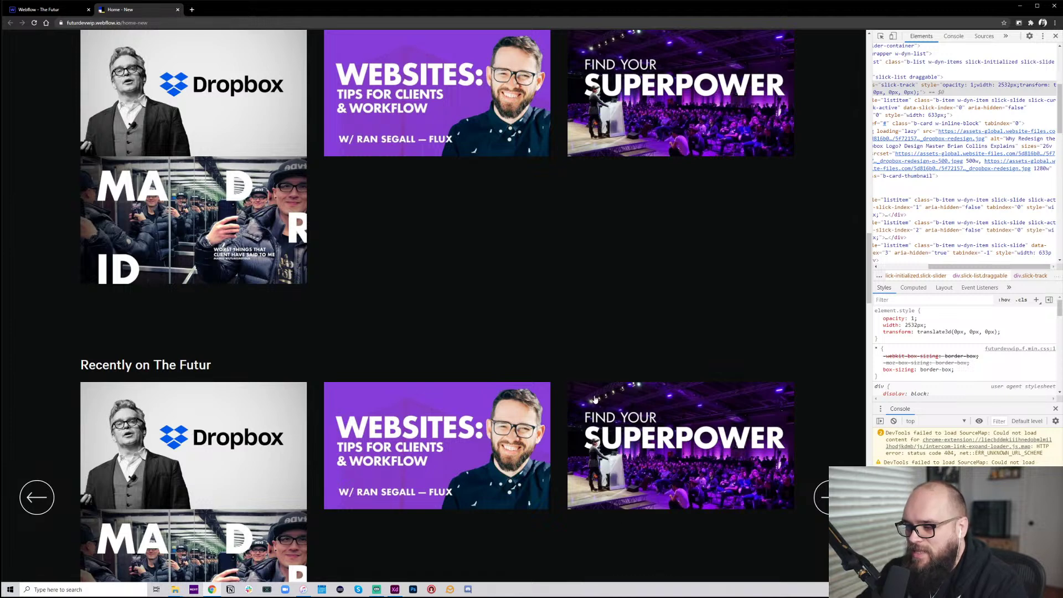
scroll(388, 211, up, 8)
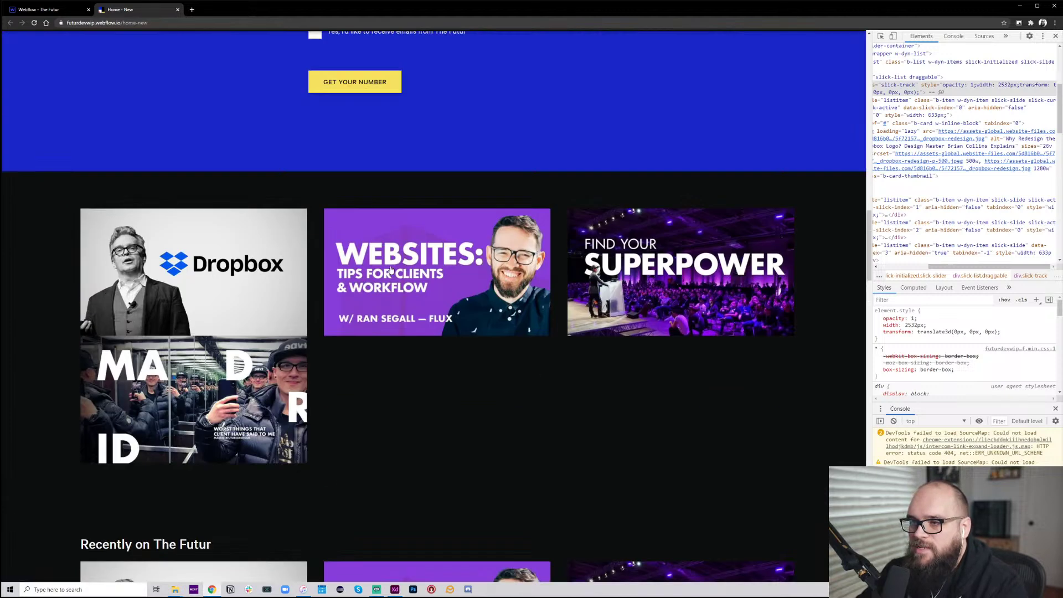
Switch back to the Webflow designer and set the b-item's left padding to 0 px and right padding to 0 vw
click(36, 10)
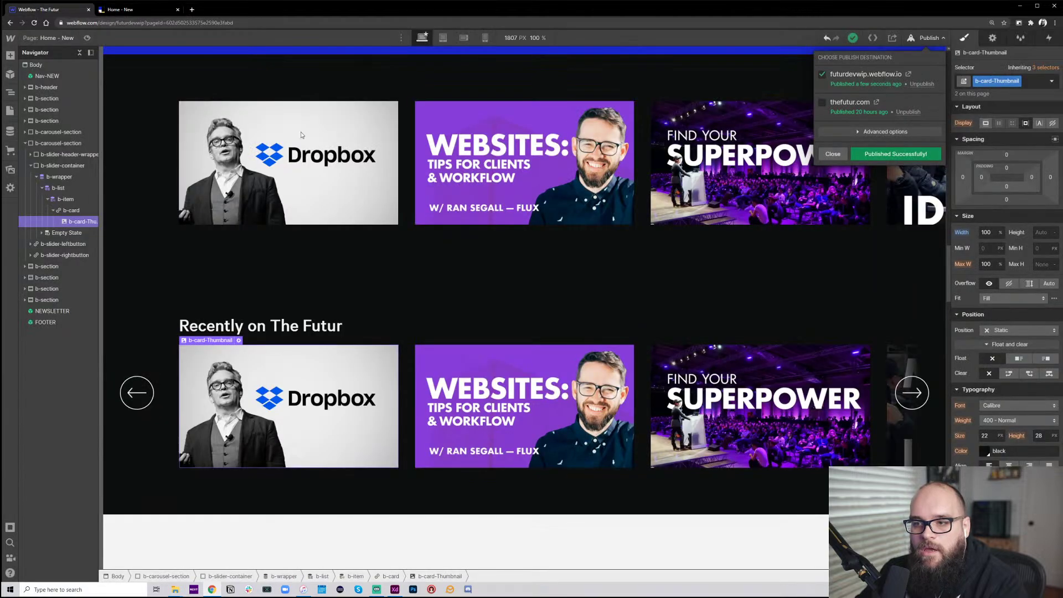
click(401, 183)
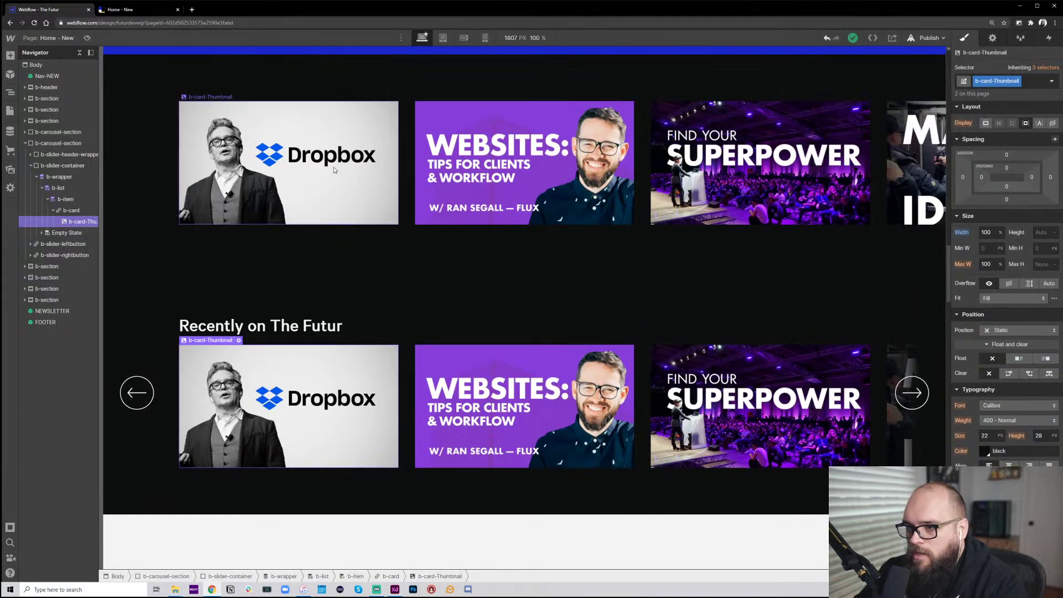
click(405, 428)
click(983, 253)
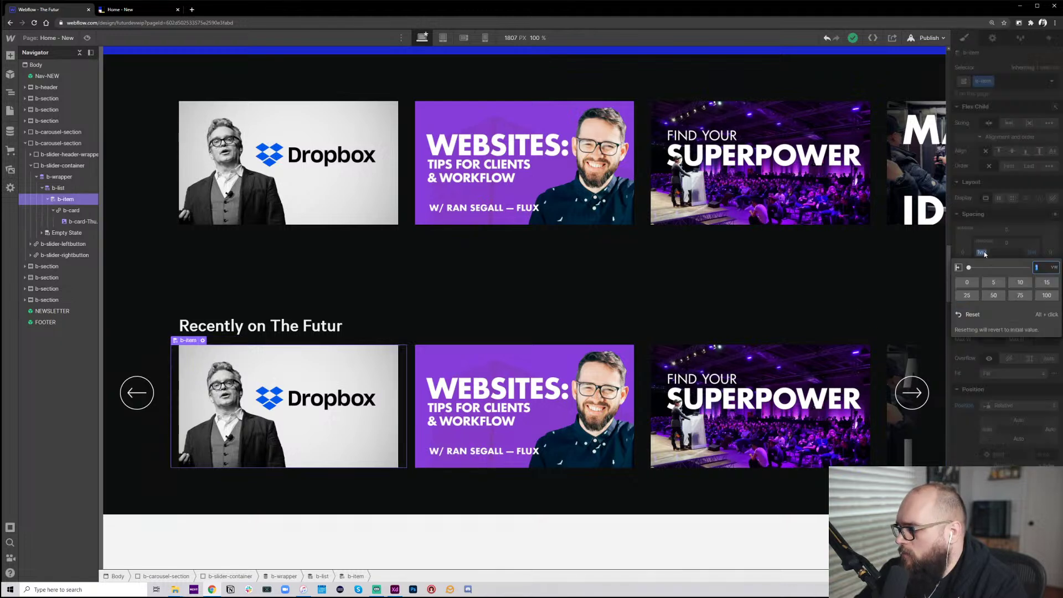
click(972, 283)
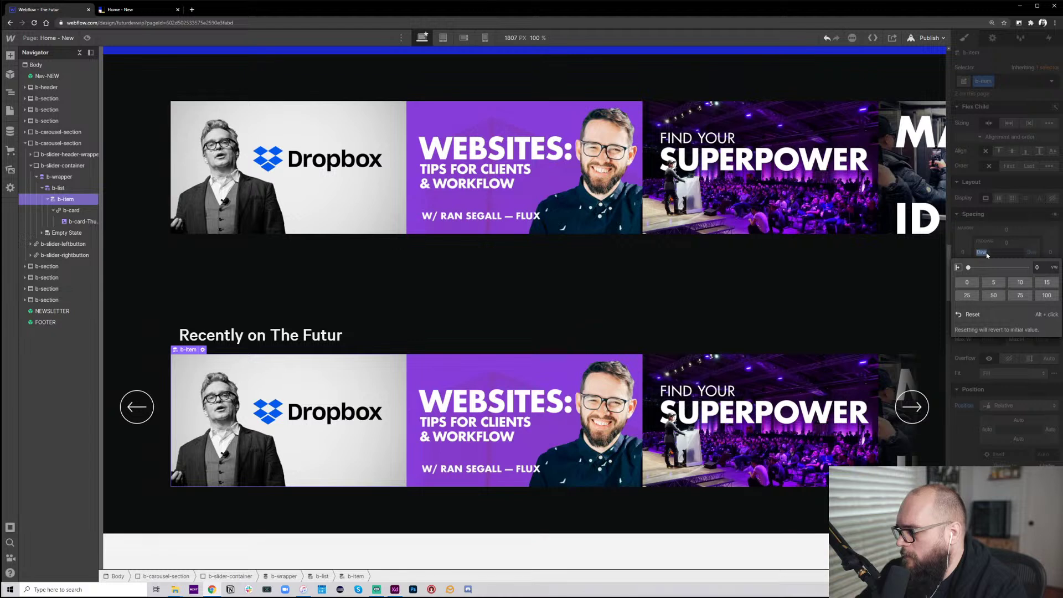
click(1054, 267)
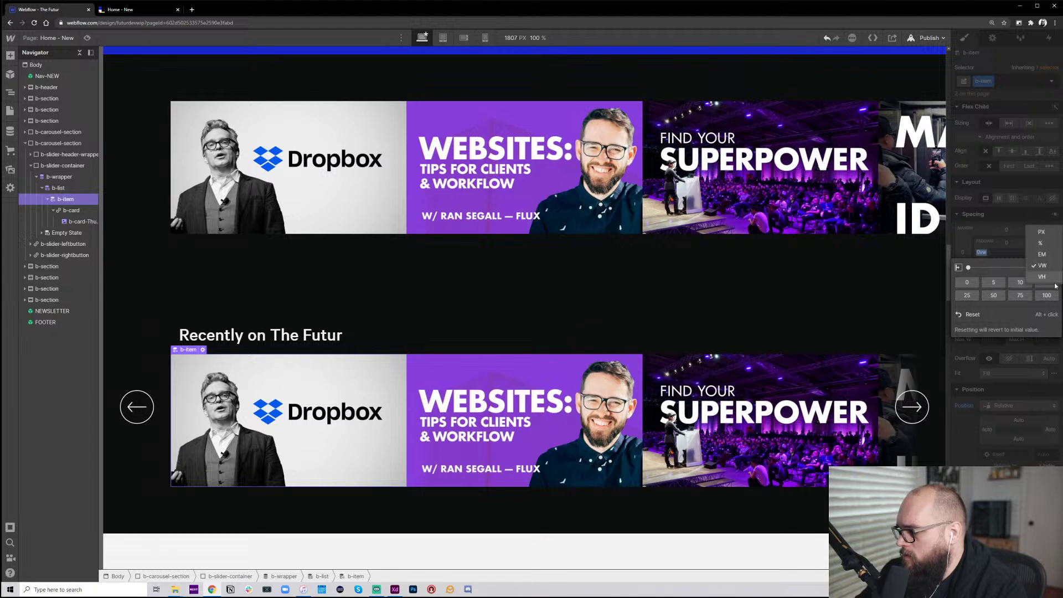
click(1043, 232)
click(1032, 235)
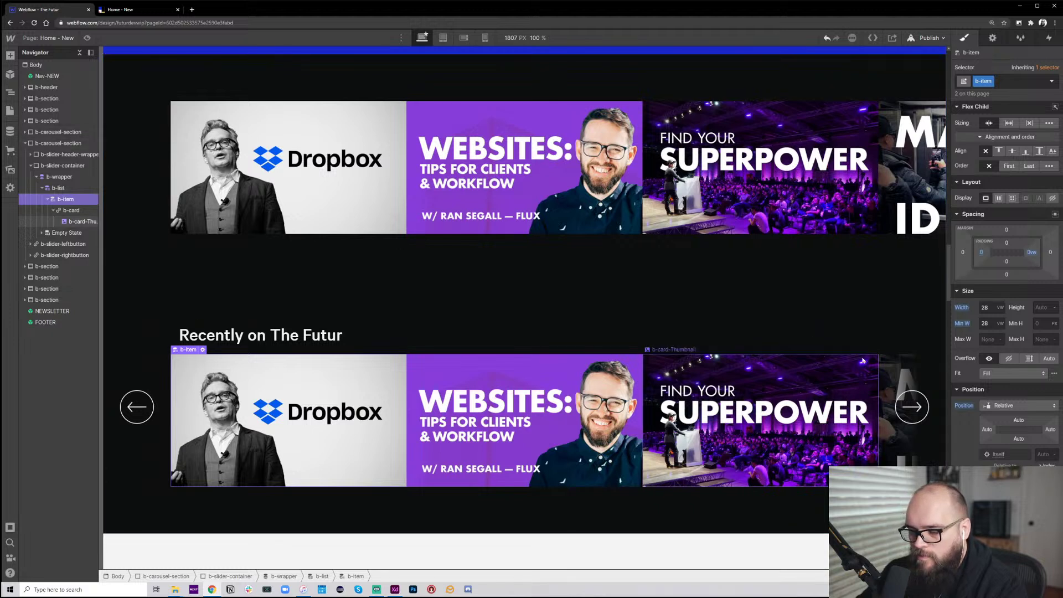
Publish the updated site to futurdevwip.webflow.io and reload the live Home - New page
click(936, 39)
click(882, 154)
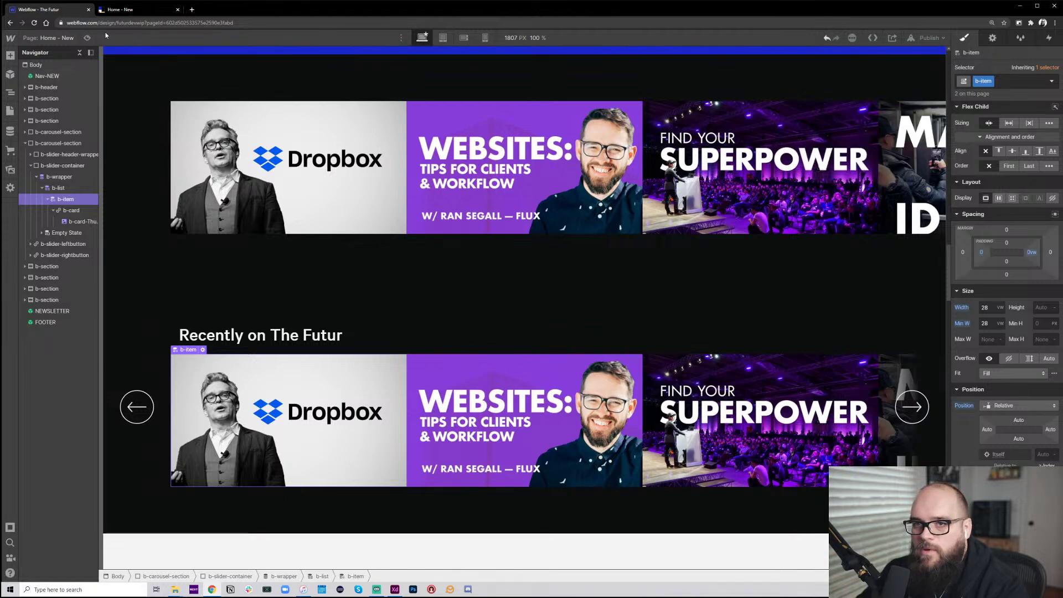
key(ctrl+shift+p)
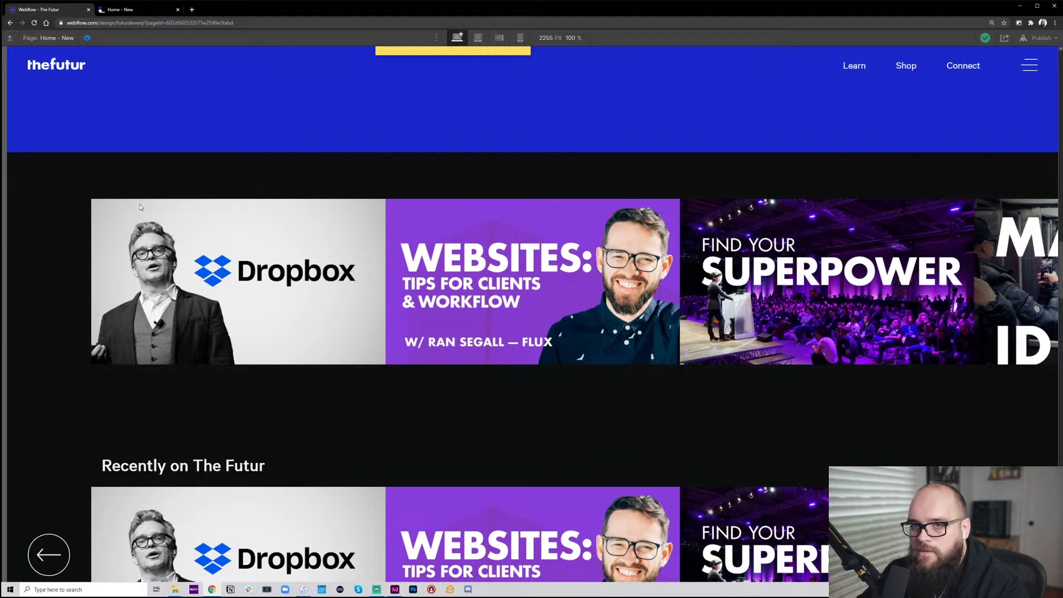
key(ctrl+shift+p)
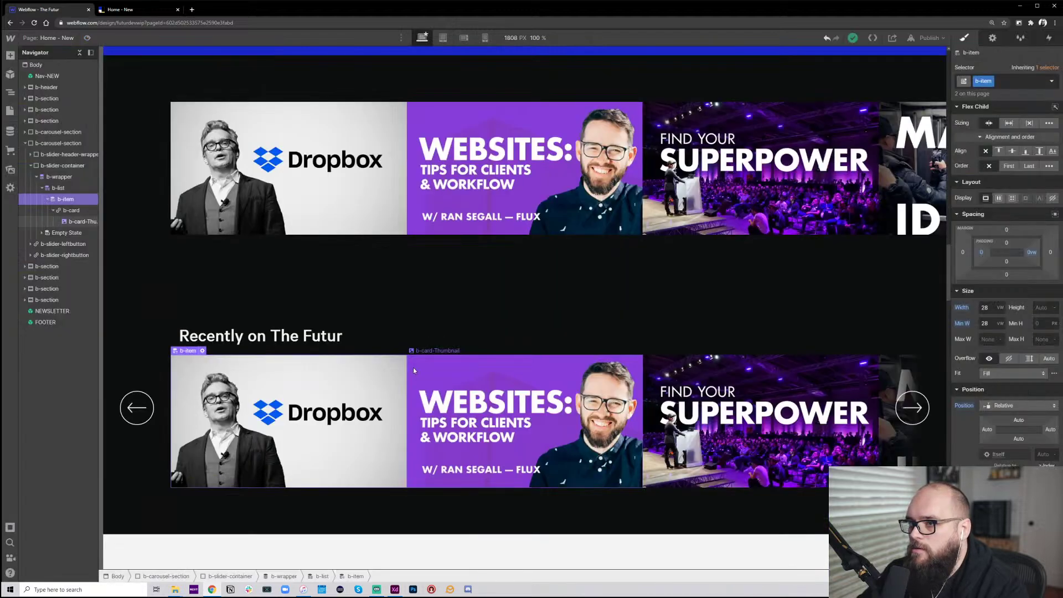
click(921, 39)
click(896, 154)
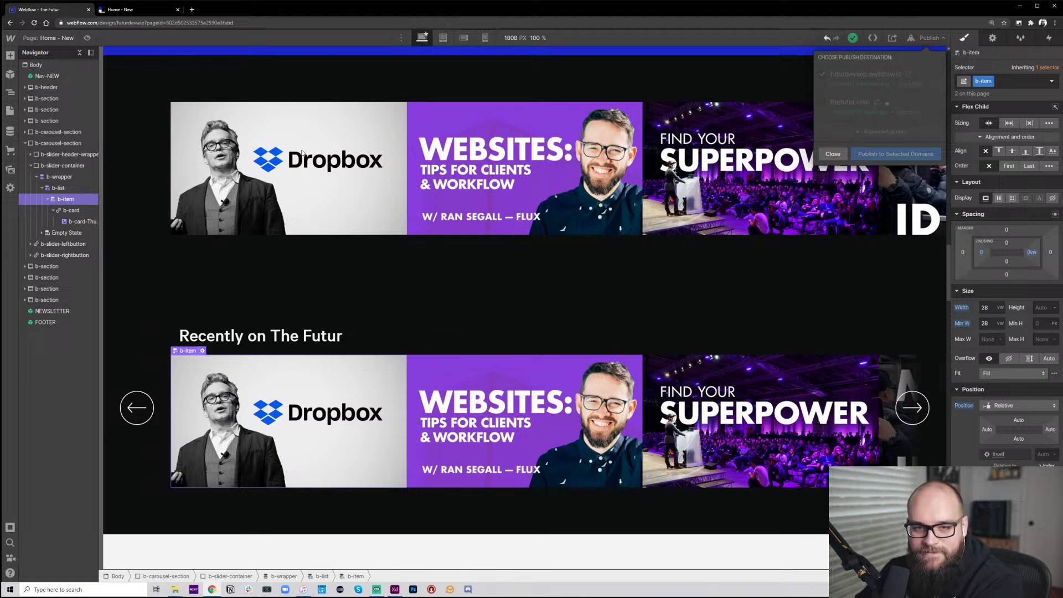
click(124, 13)
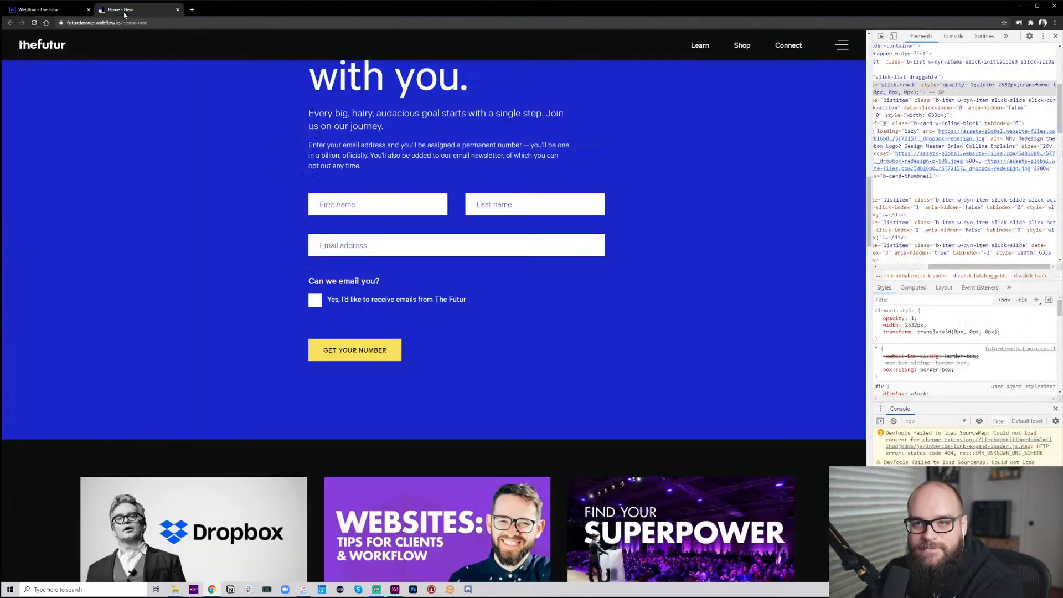
click(33, 22)
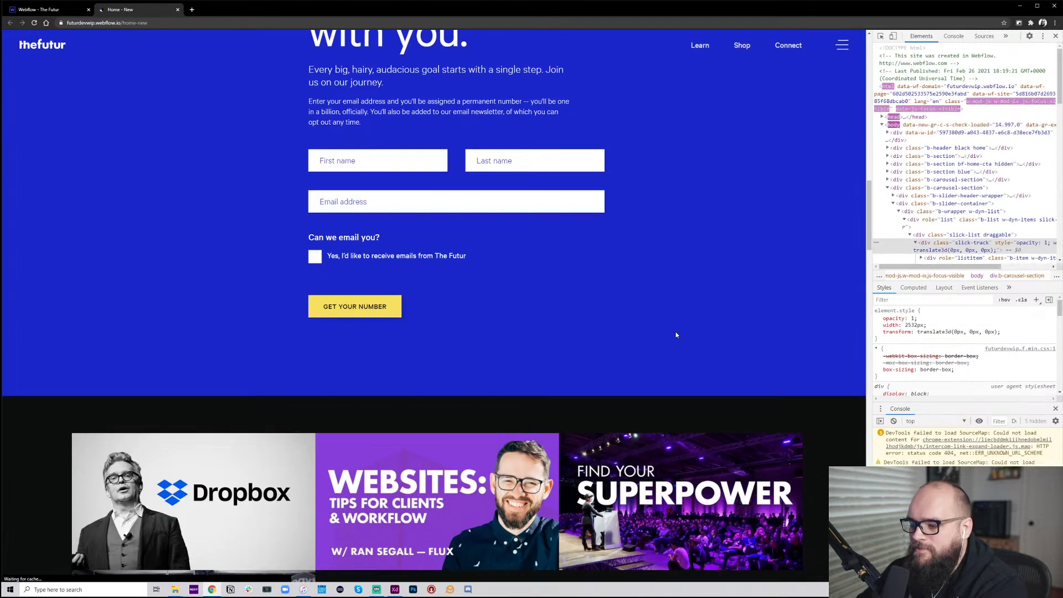
Check the card layout of both carousels on the live page and try the Recently on The Futur next arrow
scroll(260, 360, down, 1)
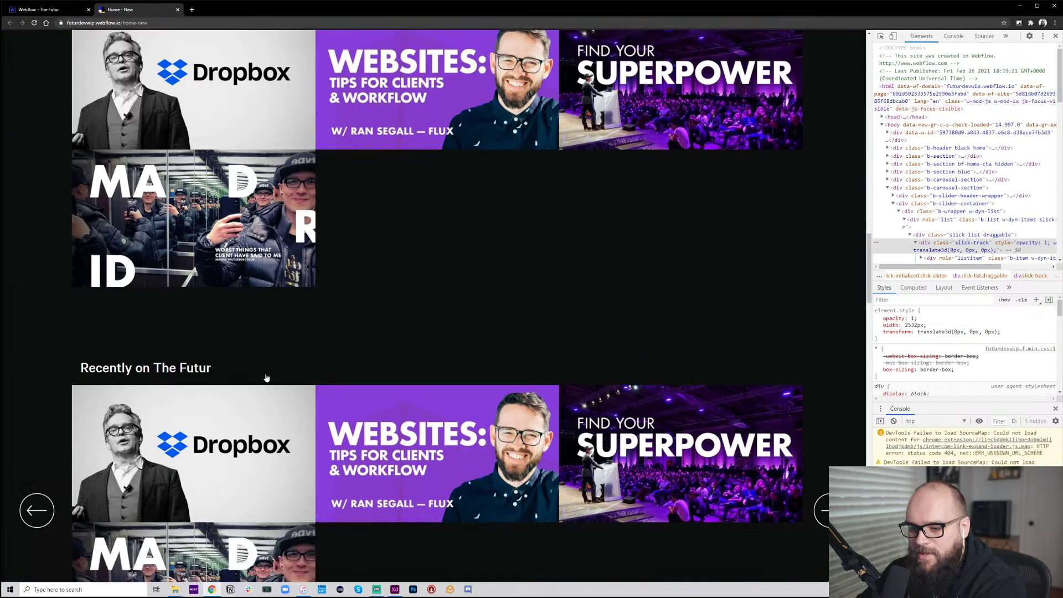
scroll(266, 378, down, 2)
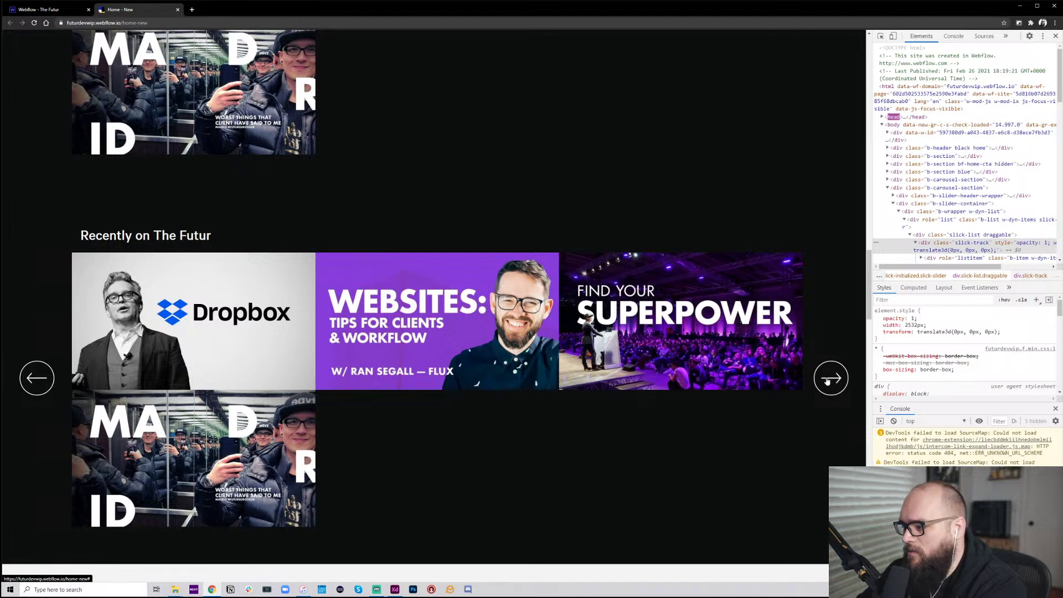
click(827, 381)
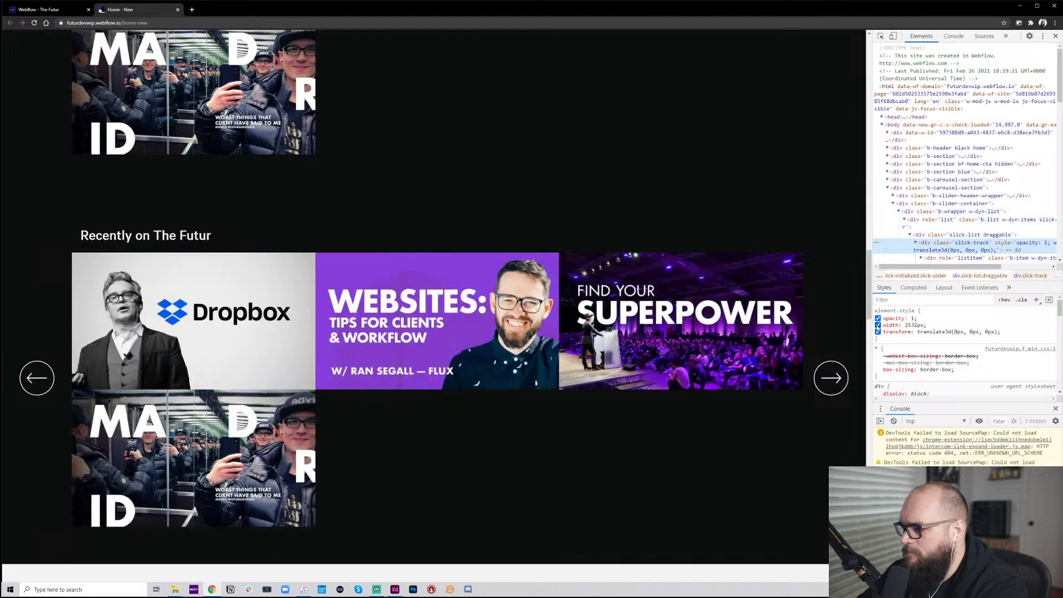
Try a wider inline width on the slick-track element, first 2600px and finally 3000px
click(879, 325)
click(879, 325)
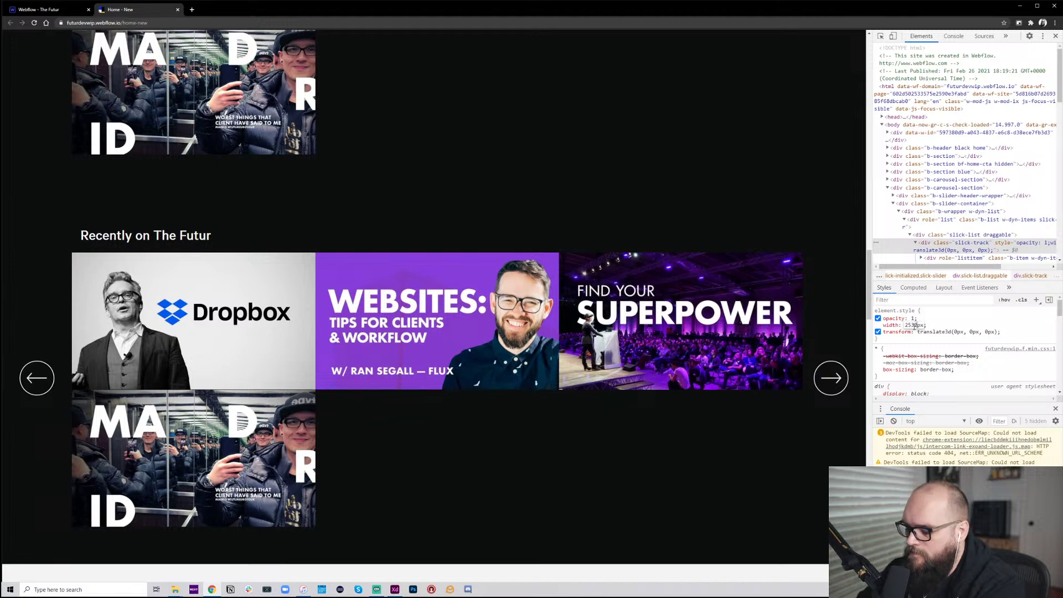
key(BackSpace)
key(BackSpace)
key(BackSpace)
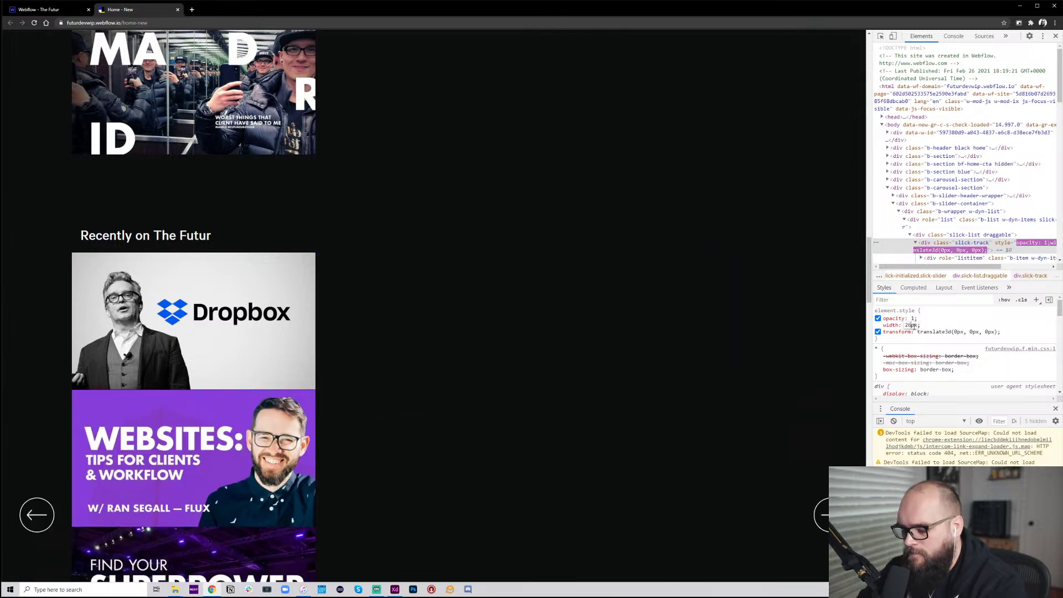
text(600)
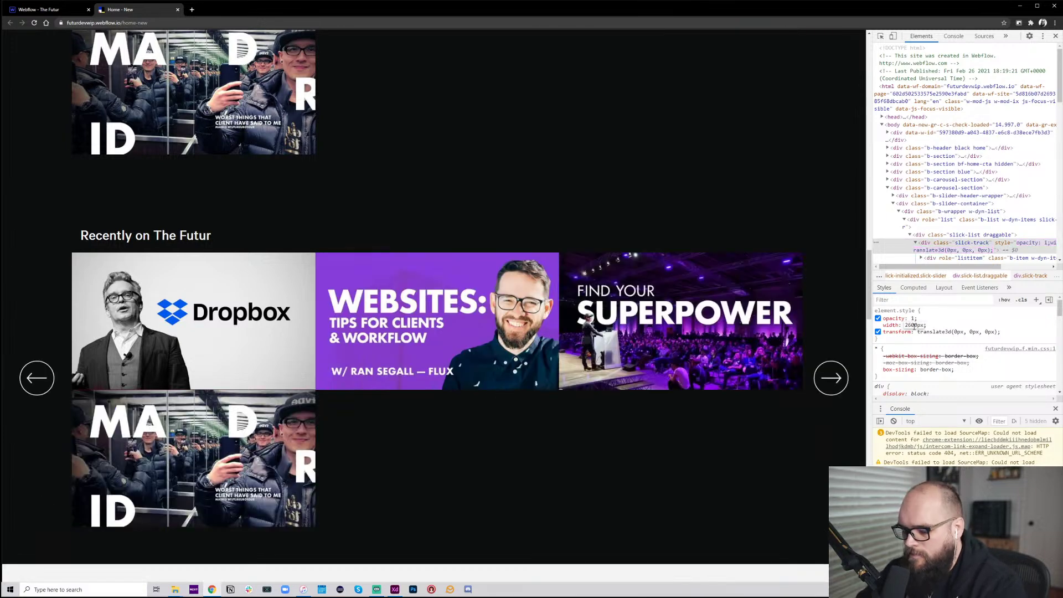
double_click(914, 326)
text(1000)
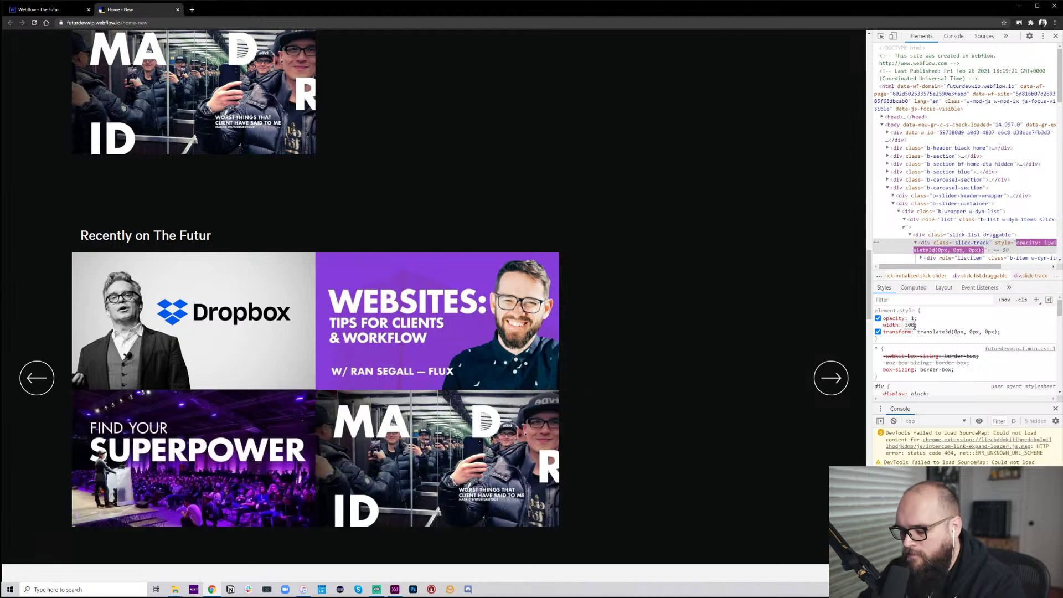
text(0)
key(Return)
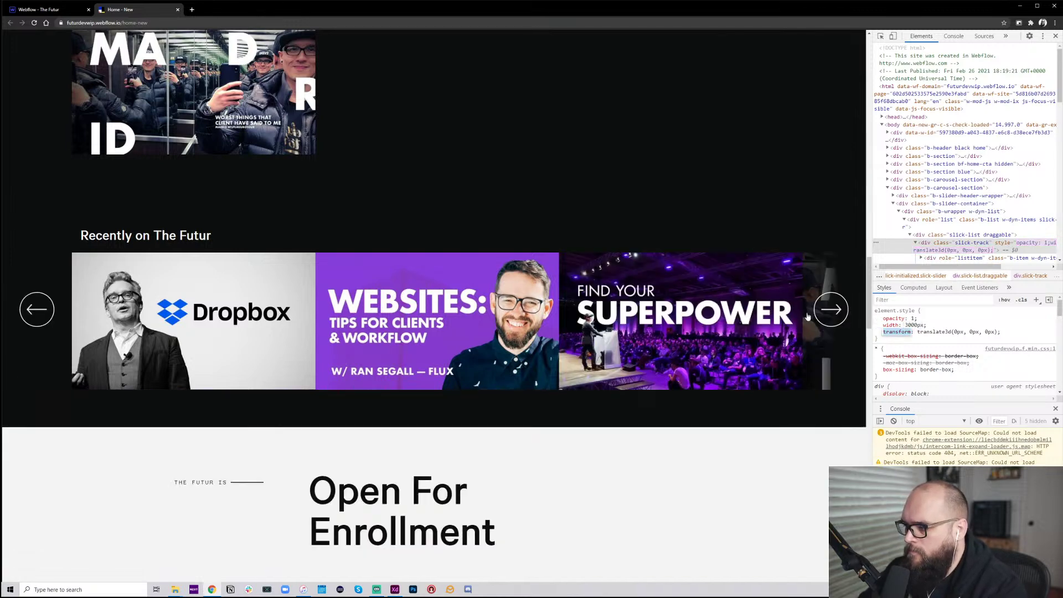
Move the Recently on The Futur carousel forward and back with its arrows while watching the slick-track's inline width
click(832, 313)
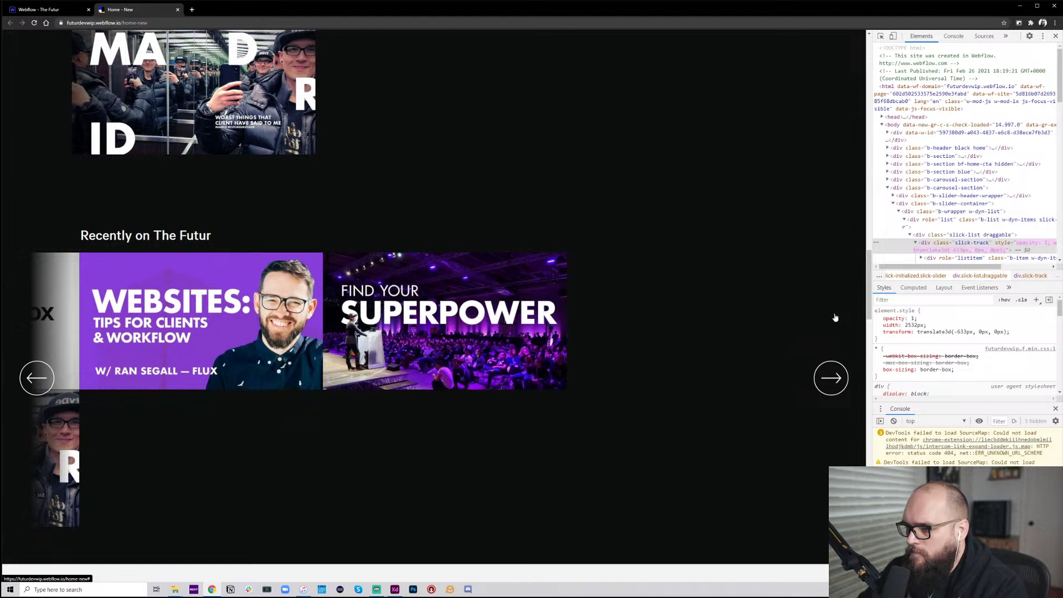
click(23, 388)
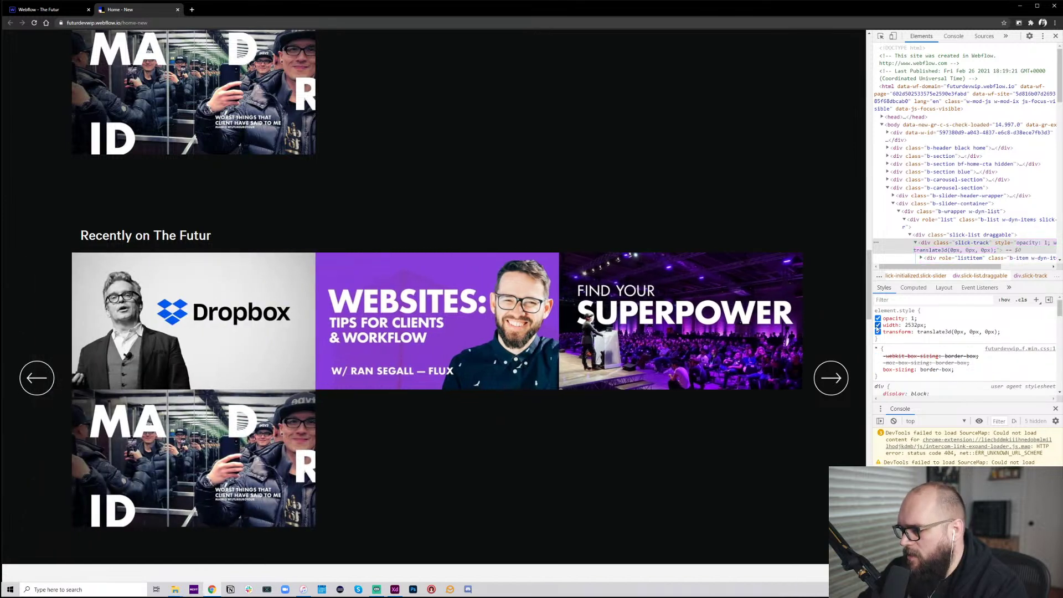
click(914, 325)
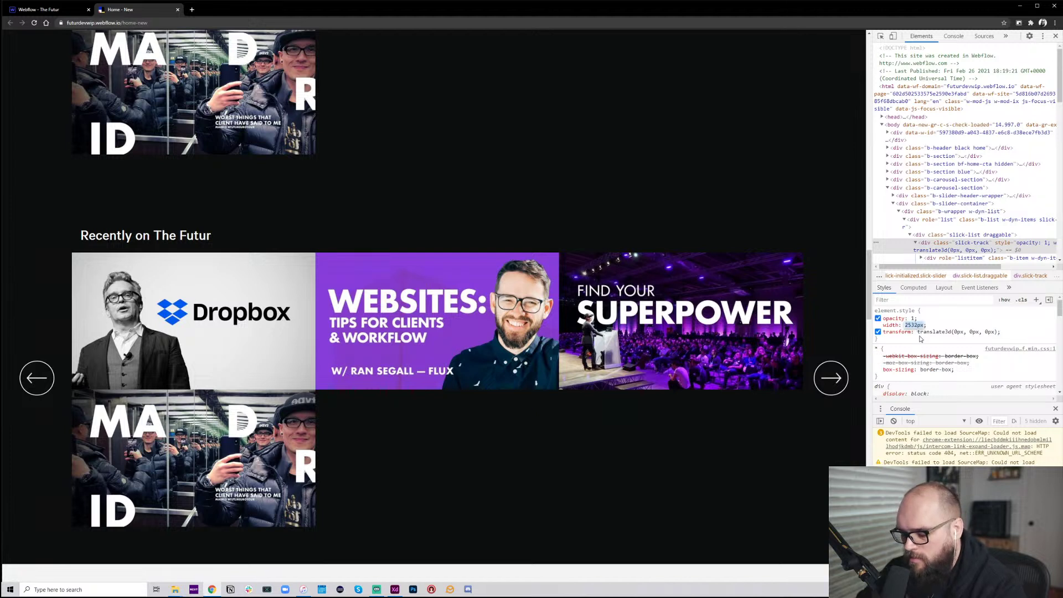
click(831, 378)
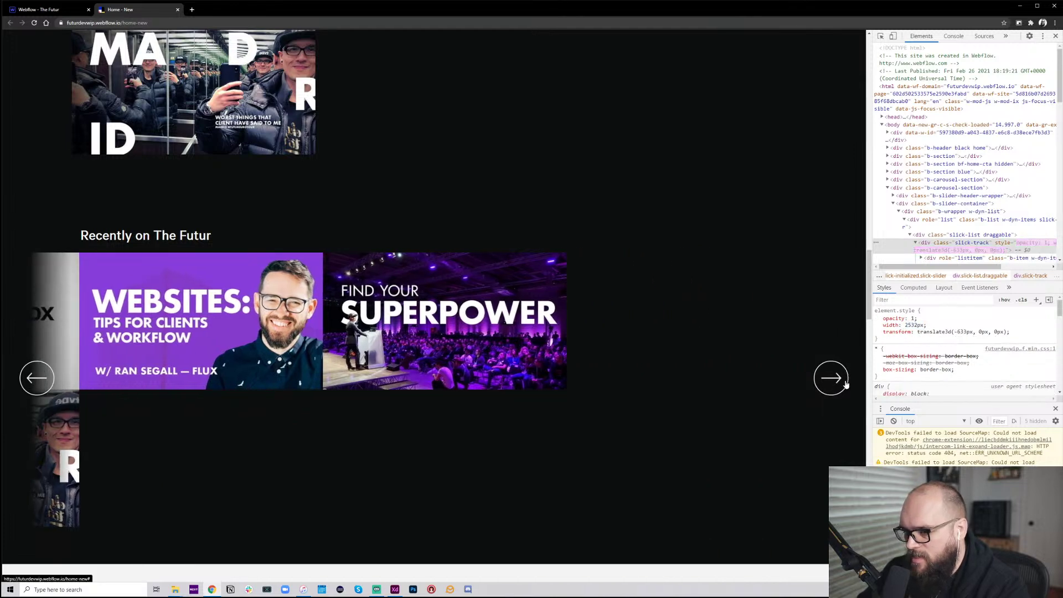
click(44, 380)
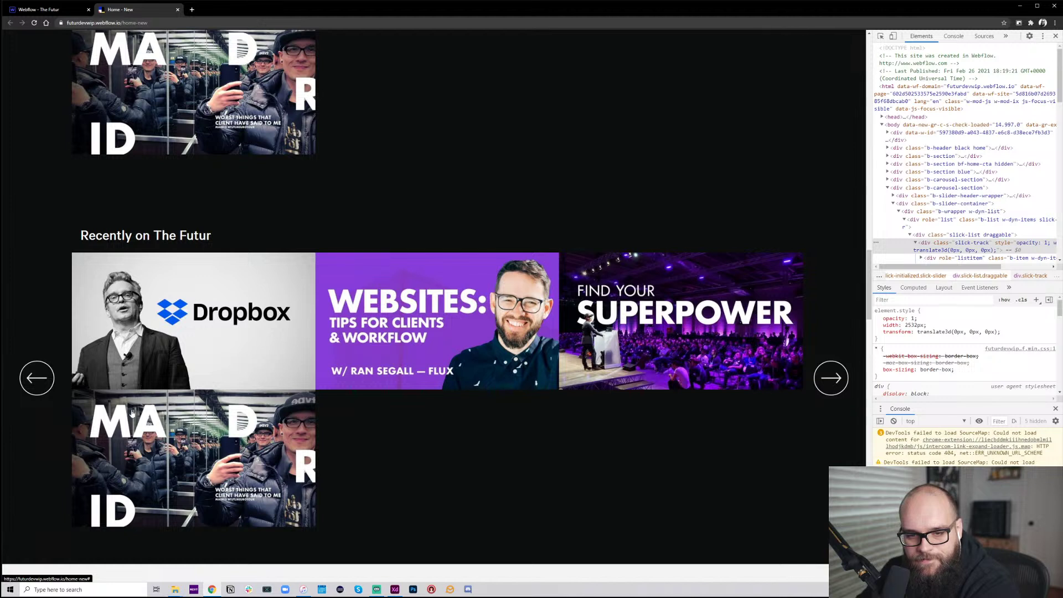
click(51, 379)
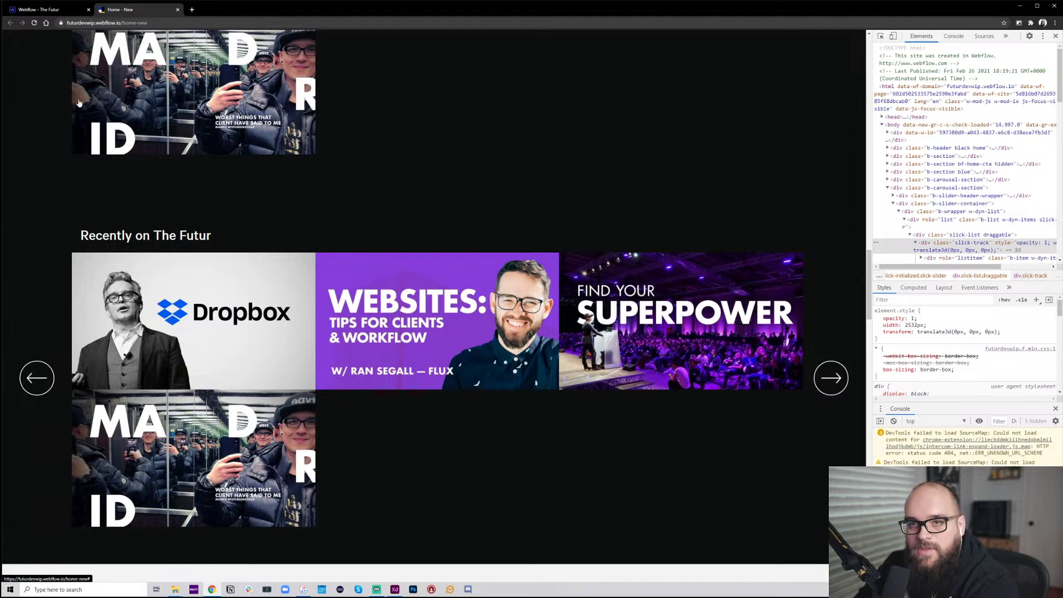
Reload the live page, test swiping the cards of both carousels, and examine the list items inside slick-track
scroll(338, 235, up, 5)
scroll(423, 229, up, 1)
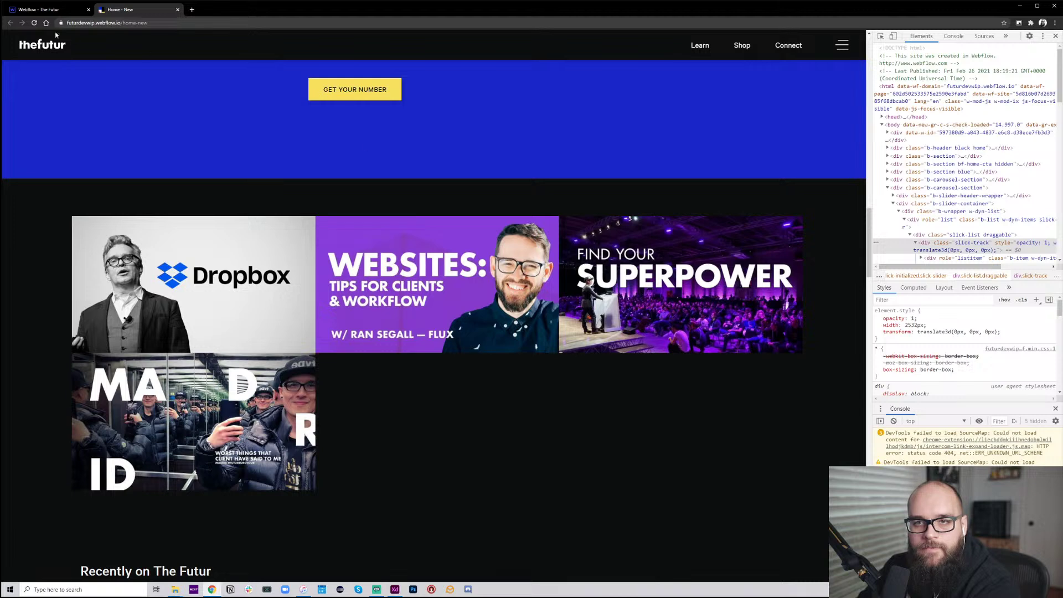
click(34, 23)
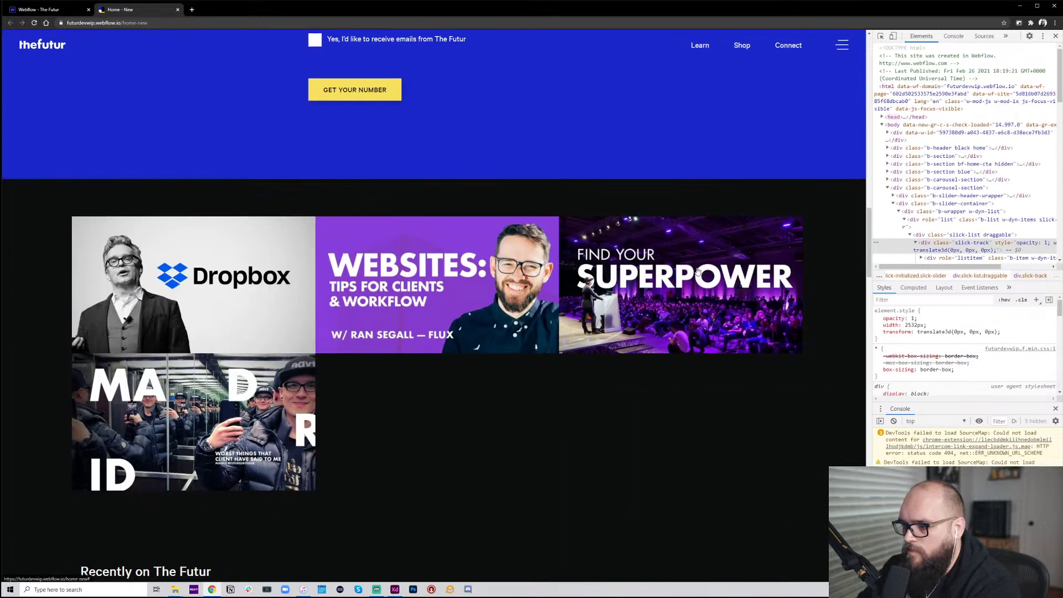
drag(549, 289, 313, 289)
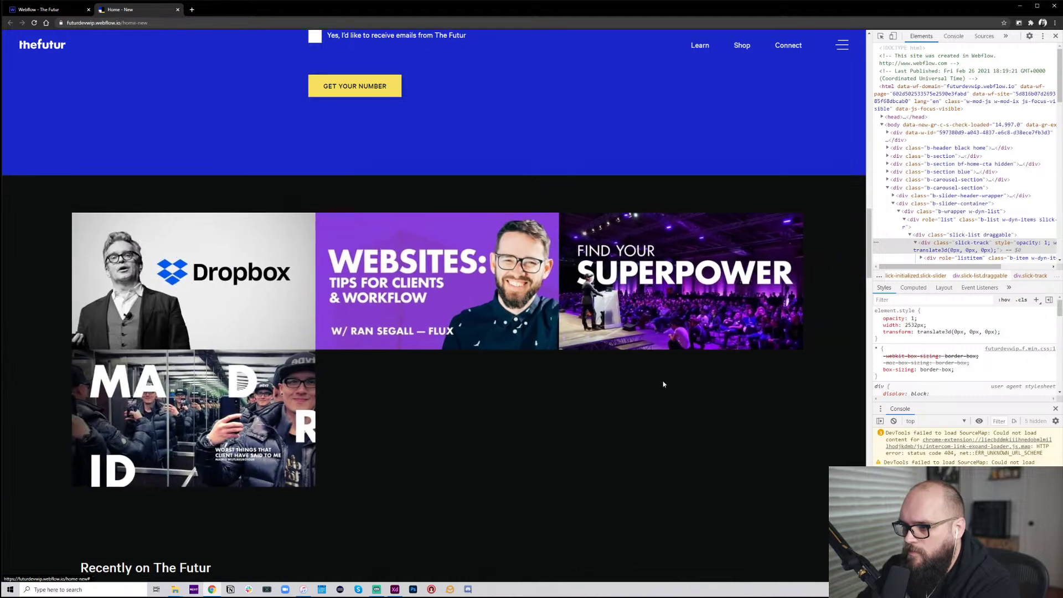
scroll(662, 382, down, 6)
drag(711, 322, 676, 321)
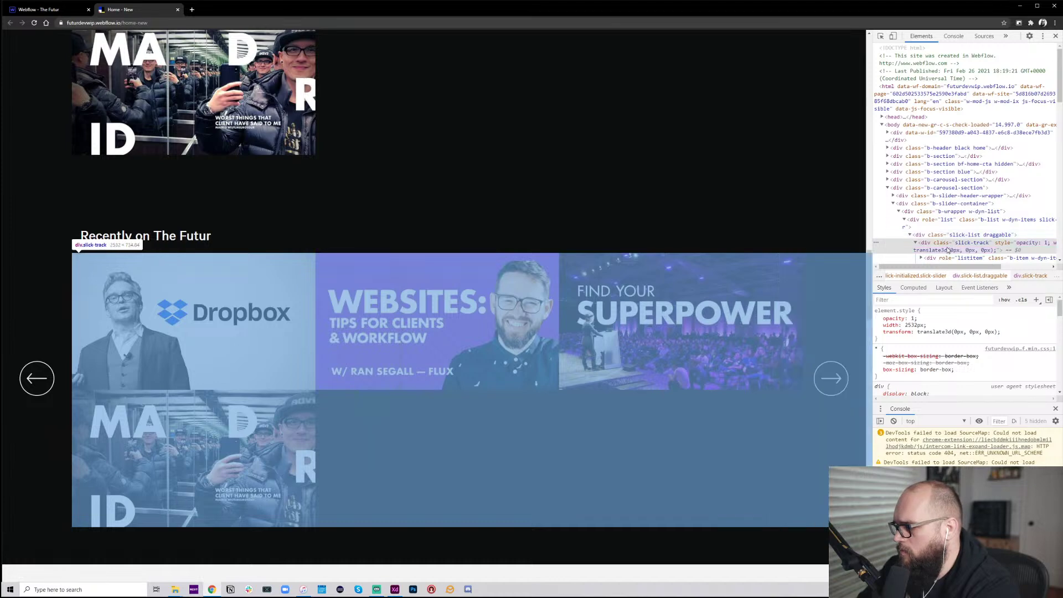
scroll(970, 245, down, 3)
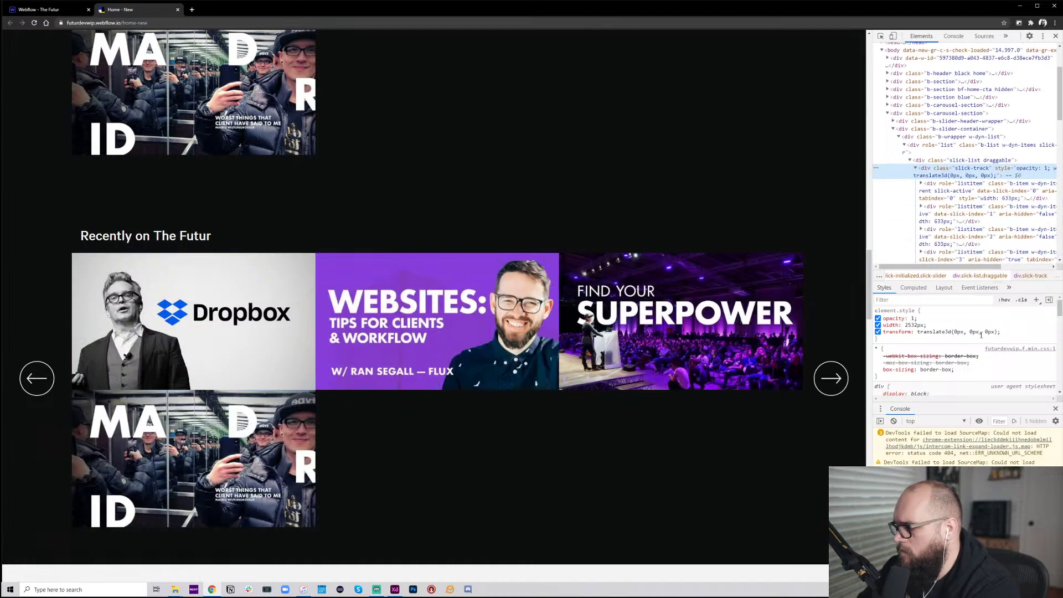
Review the style rules of the slick-track element and add an inline height of 300px to it
scroll(982, 337, down, 3)
scroll(981, 337, down, 2)
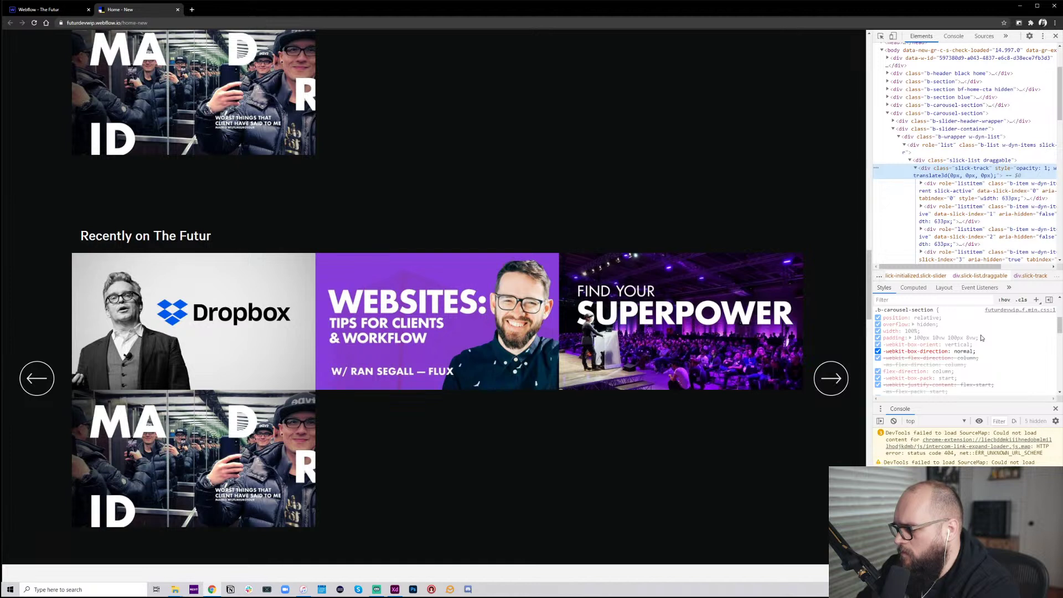
scroll(982, 338, down, 5)
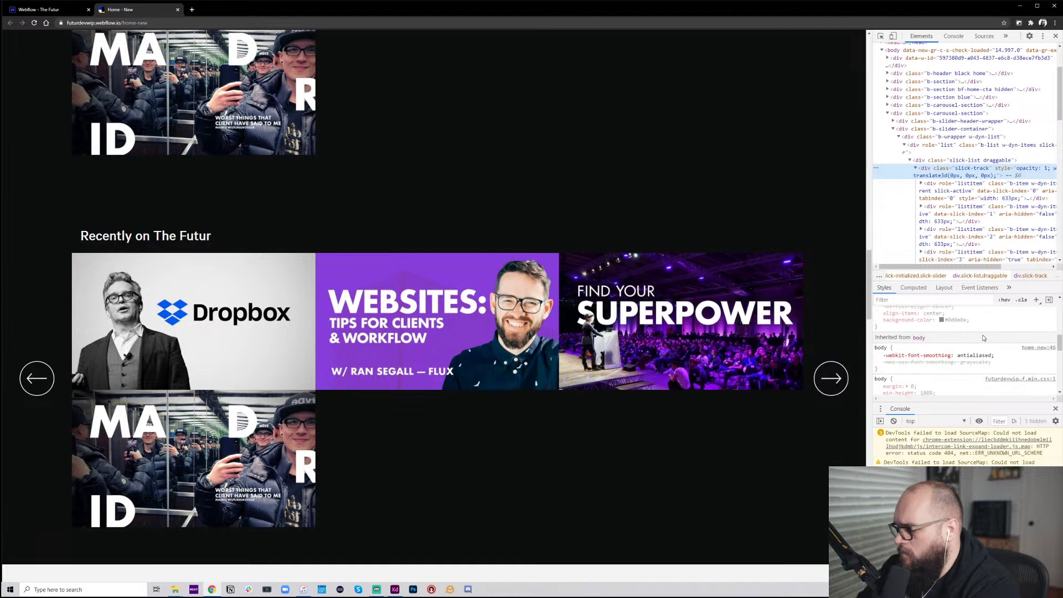
scroll(984, 337, up, 10)
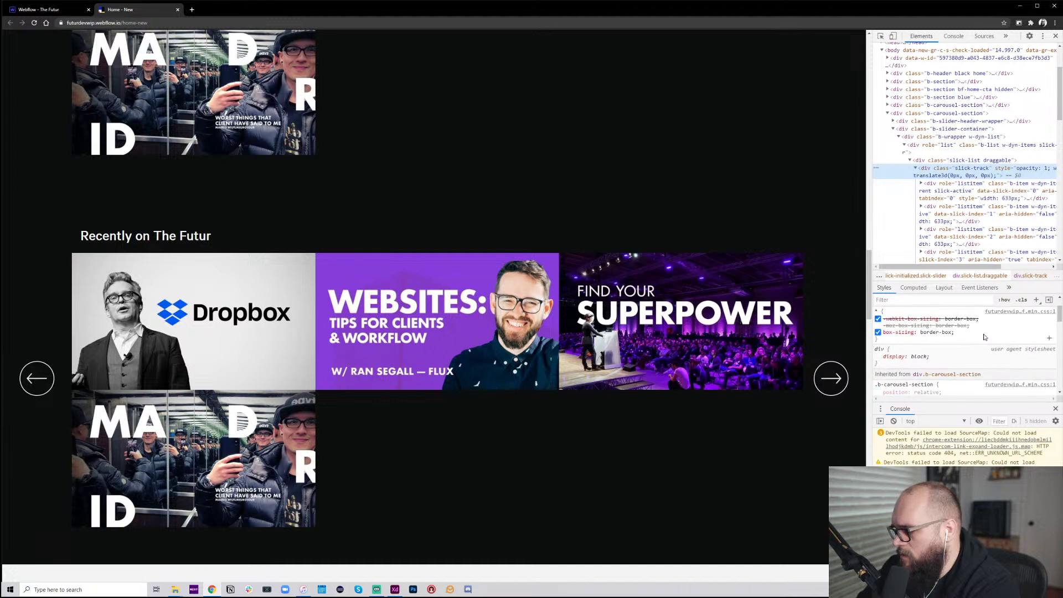
scroll(985, 337, up, 2)
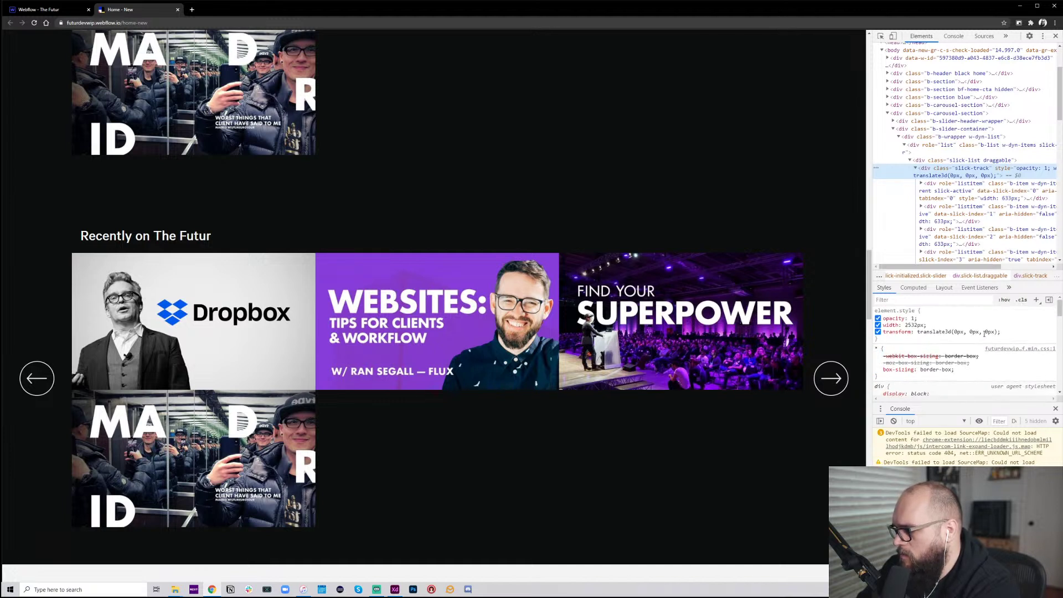
click(1029, 332)
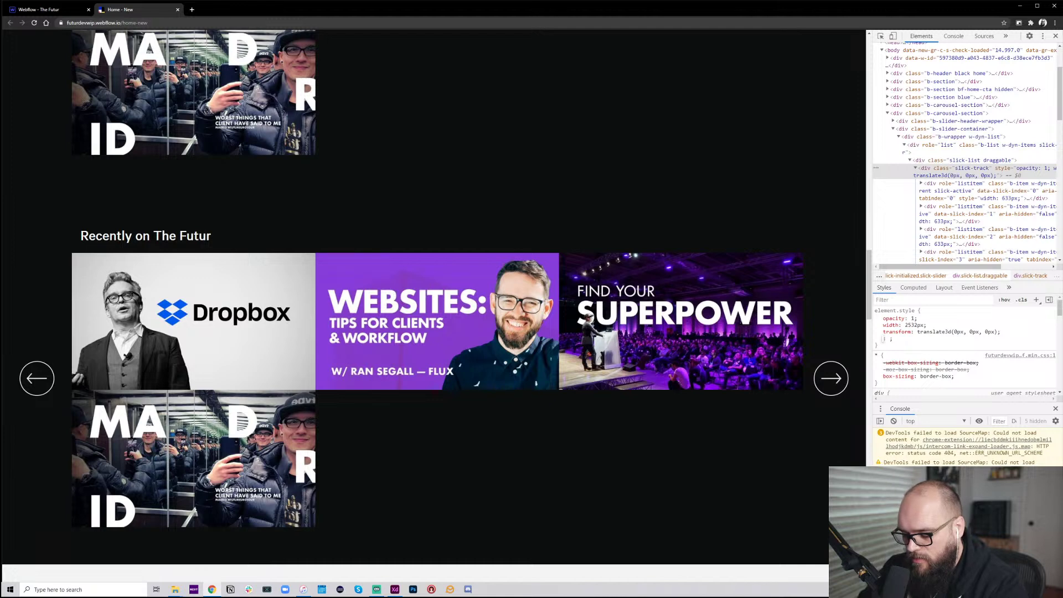
text(height)
key(Tab)
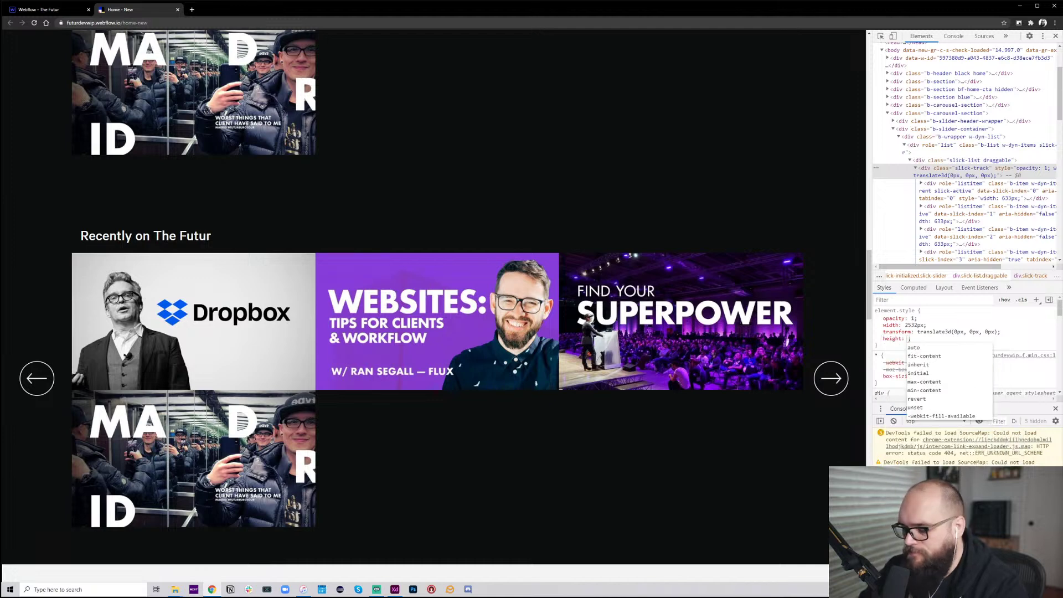
text(300px)
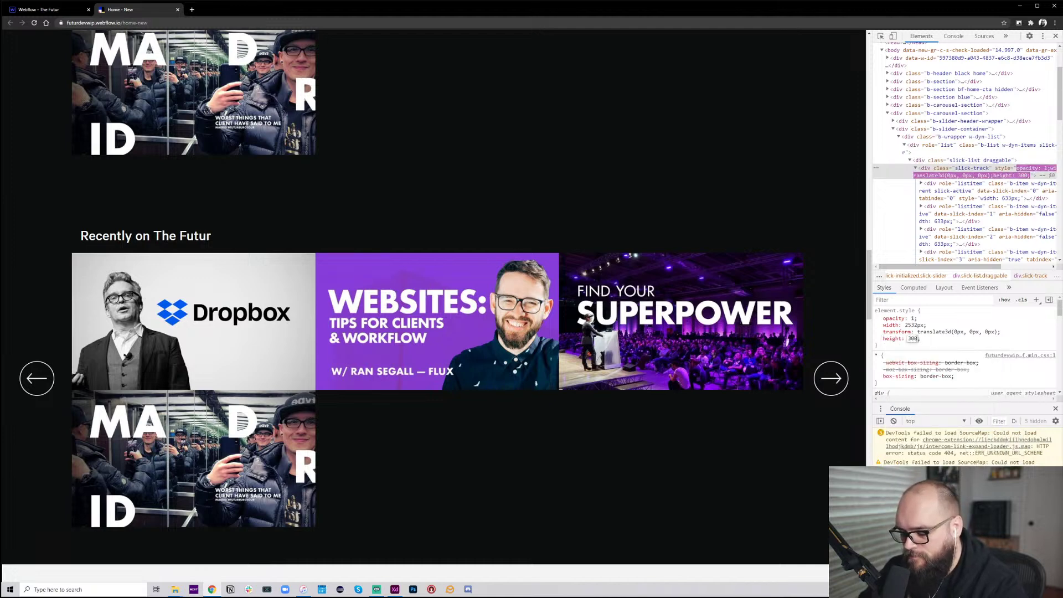
key(Return)
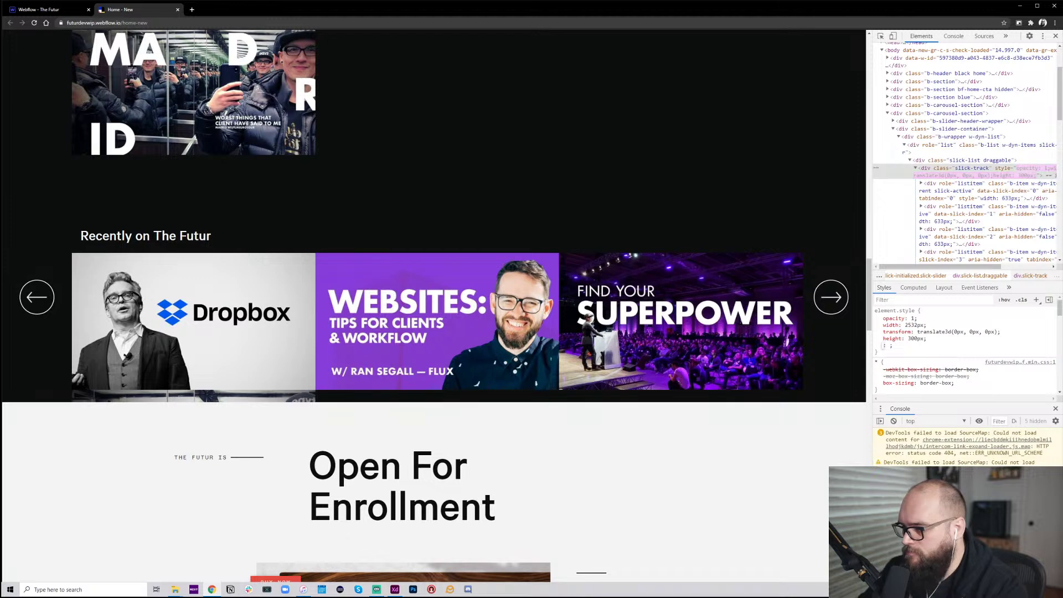
Move the Recently on The Futur carousel forward and back with its arrows, and check the cards of the carousel above
click(830, 299)
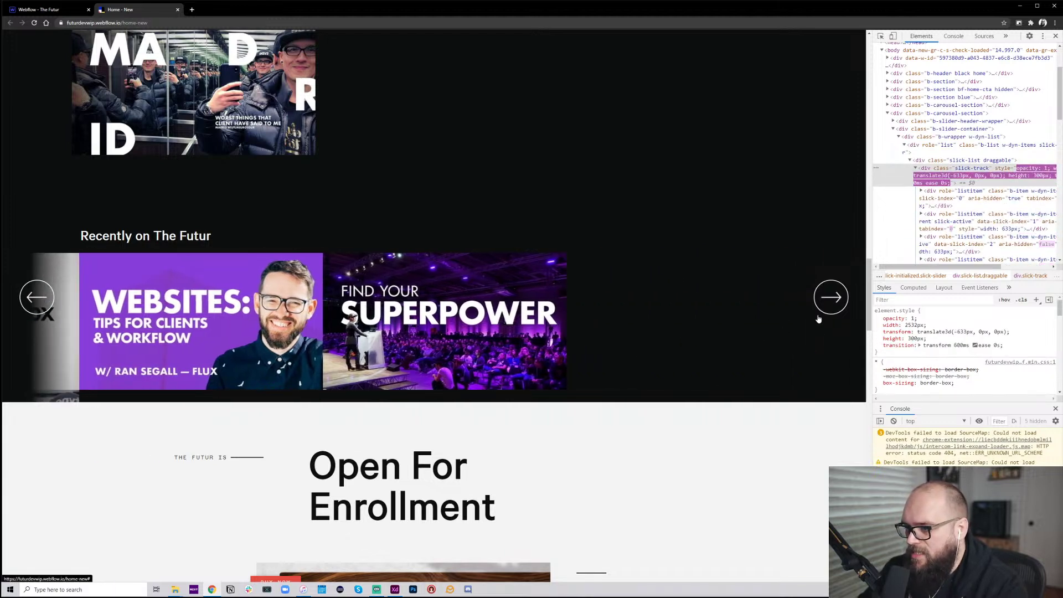
click(32, 299)
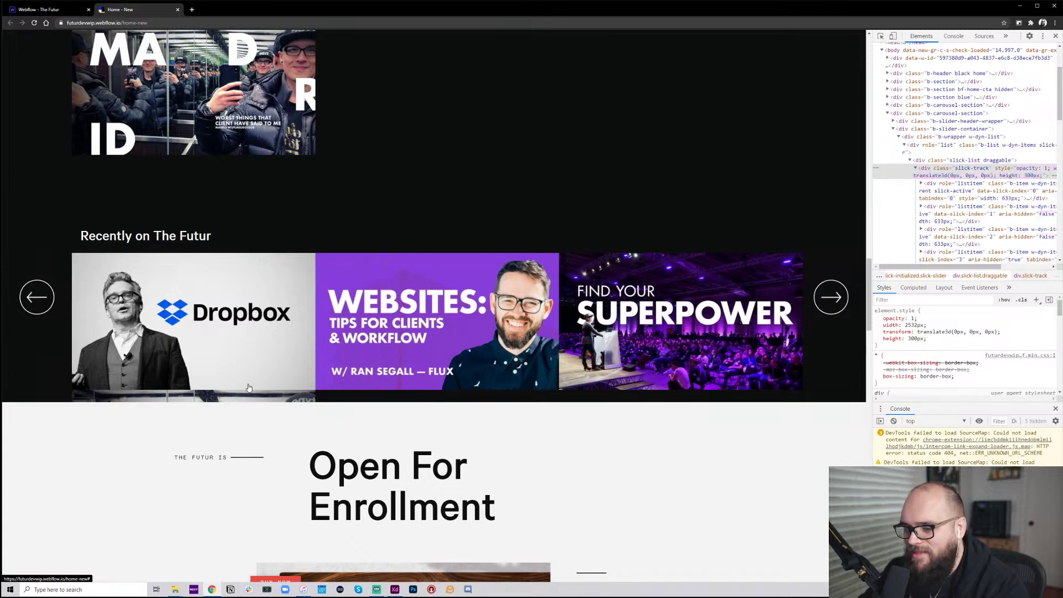
click(838, 299)
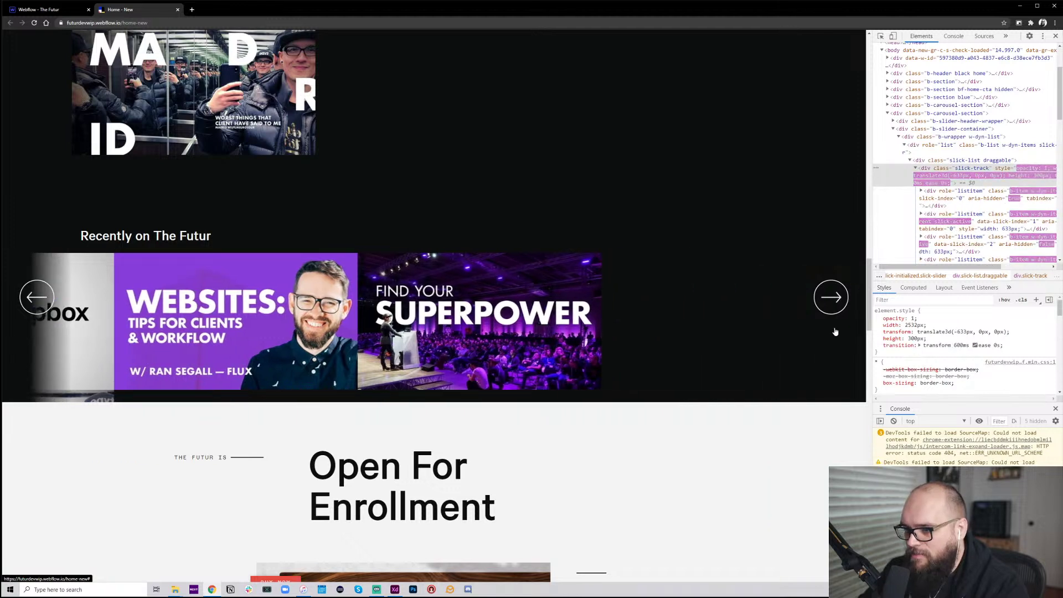
click(36, 297)
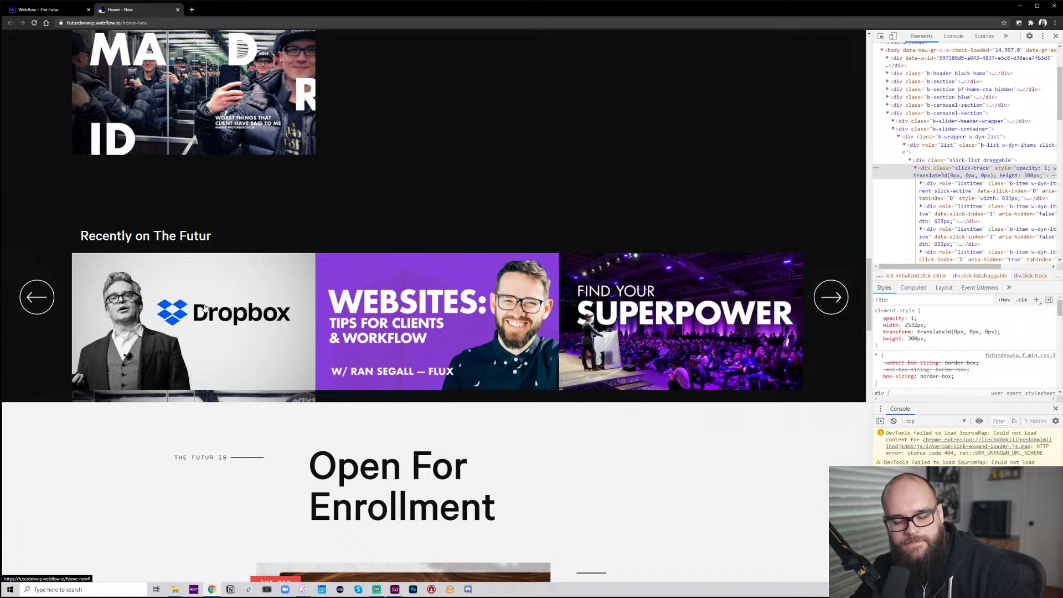
click(36, 297)
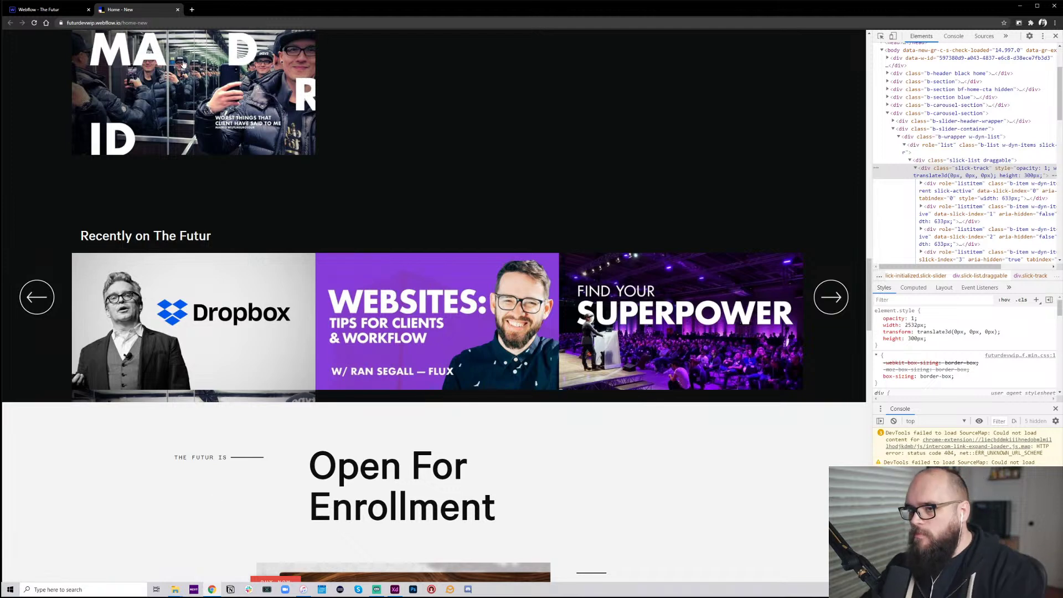
scroll(430, 221, up, 4)
mouse_move(431, 221)
mouse_down()
mouse_move(188, 222)
mouse_move(421, 223)
mouse_up()
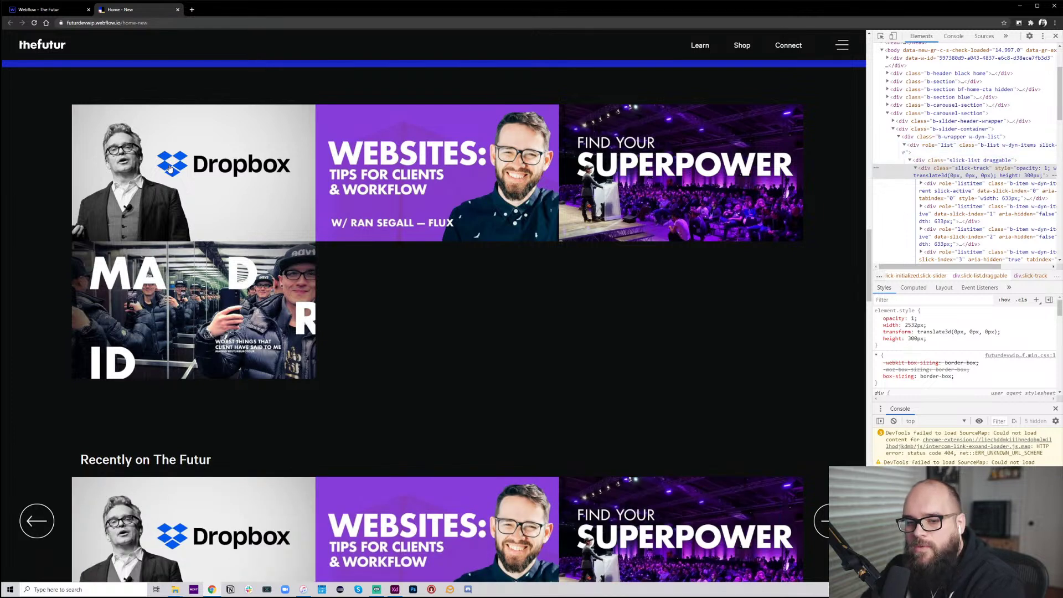
Return to the Webflow Designer and set the b-item's right and left padding to 1vw each
click(39, 10)
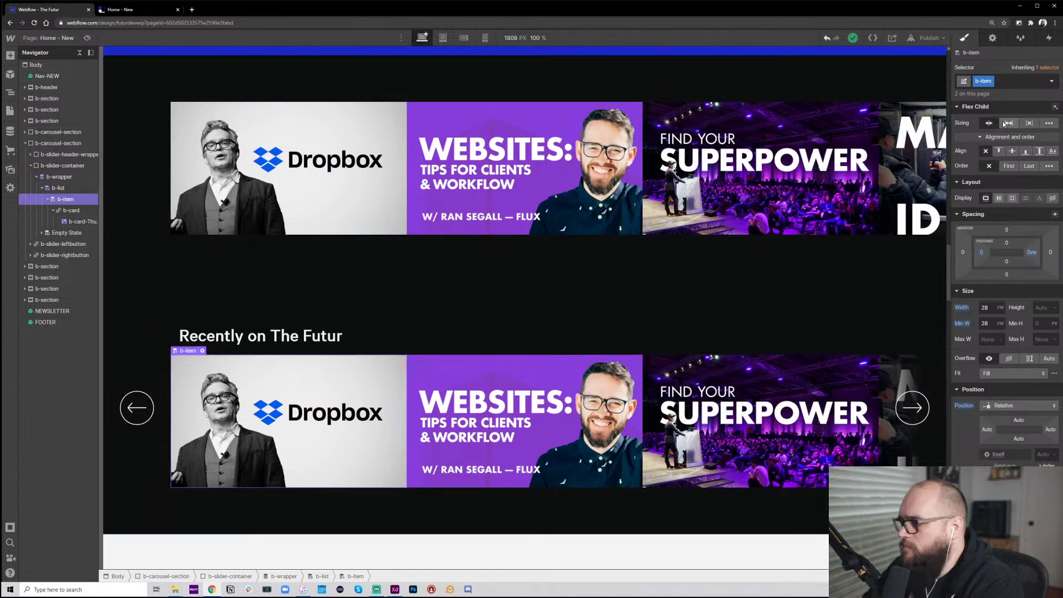
click(1032, 253)
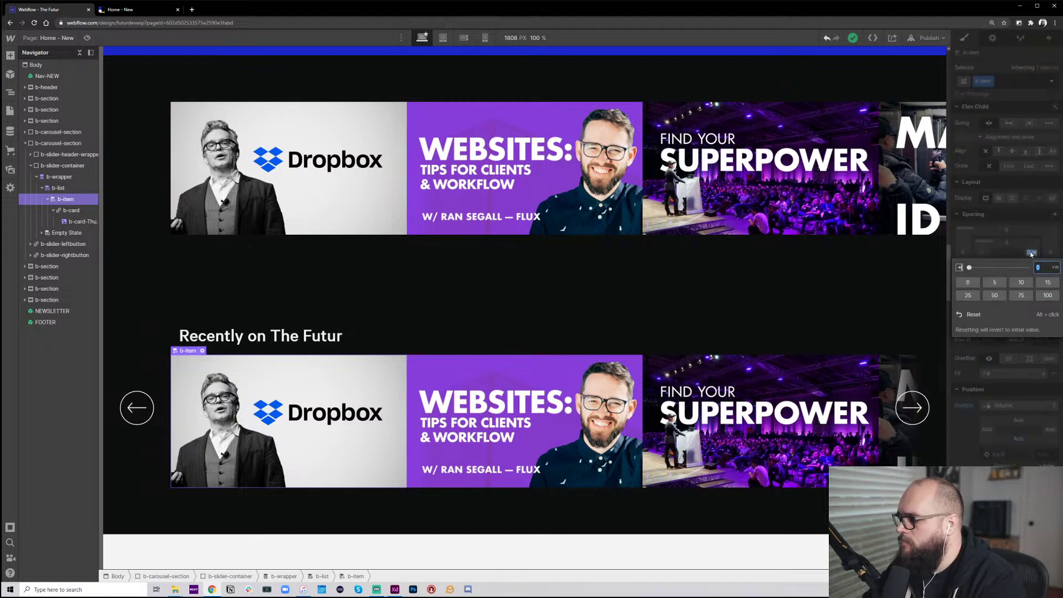
key(Return)
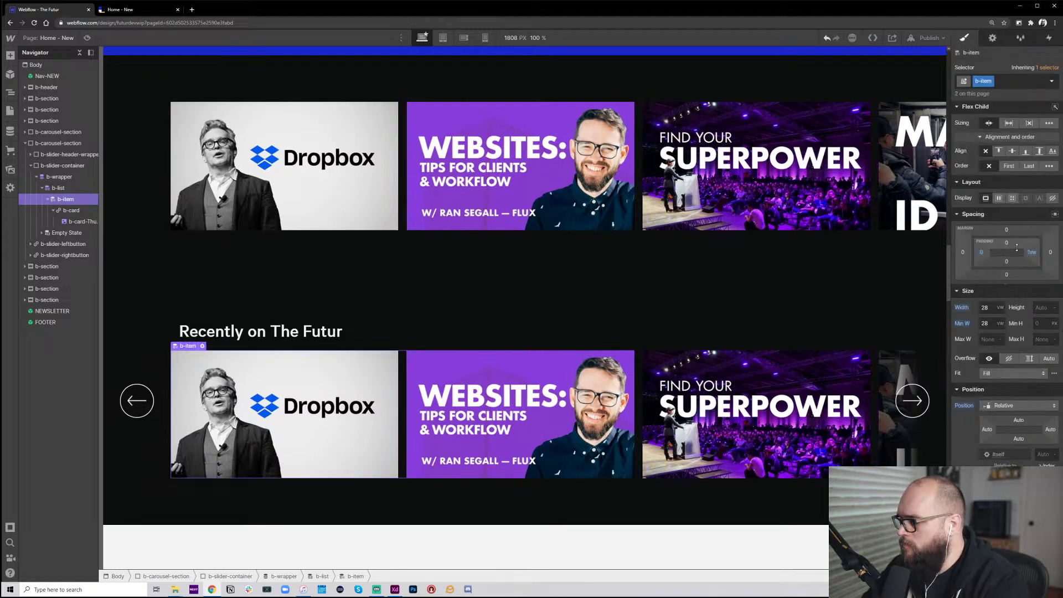
click(983, 253)
text(1)
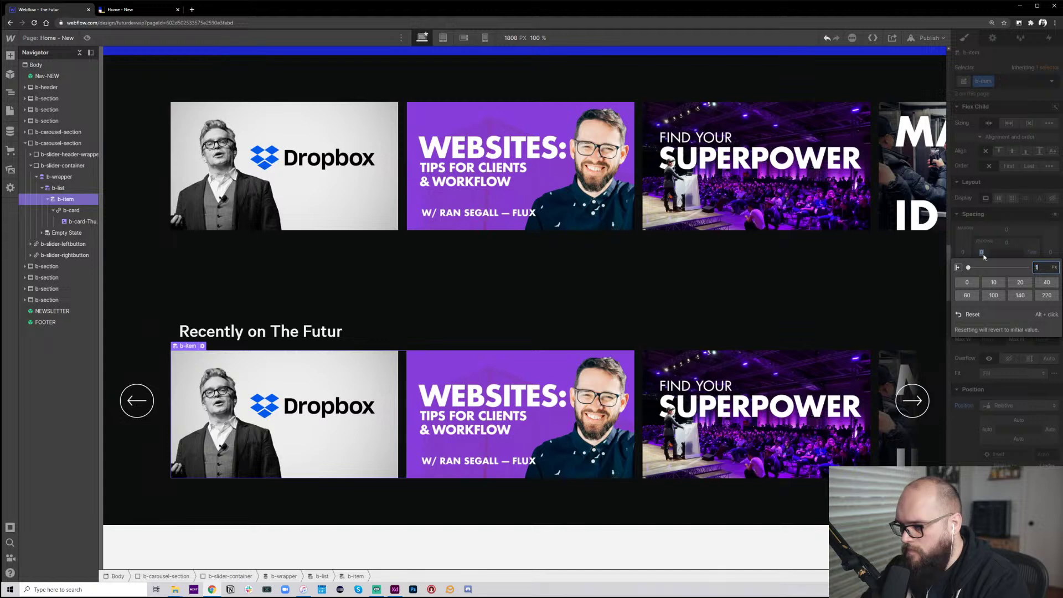
text(vw)
key(Return)
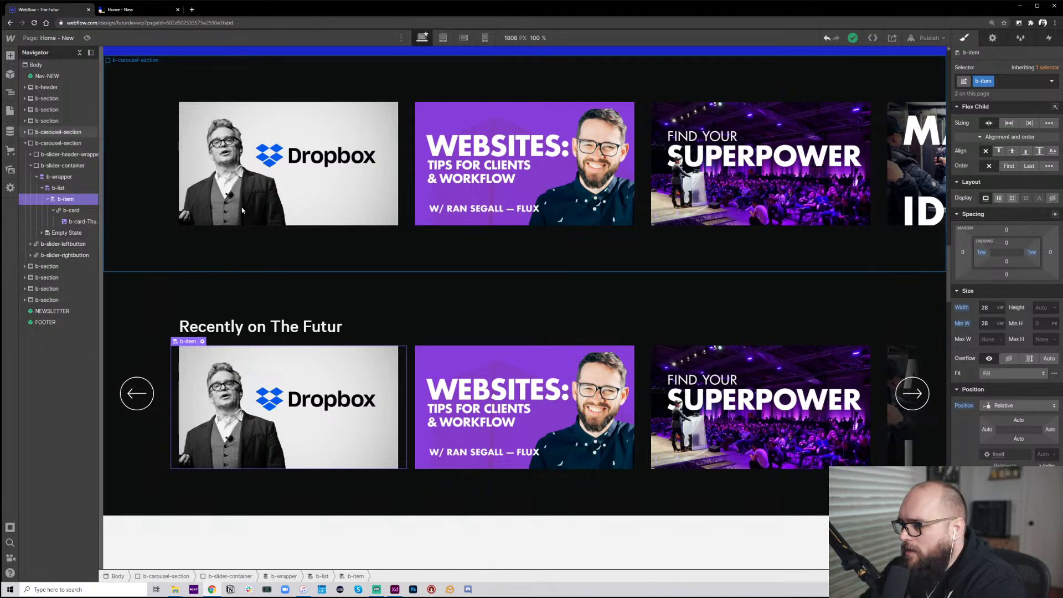
Inspect the b-slider-leftbutton and b-slider-rightbutton elements of the Recently on The Futur carousel
click(148, 295)
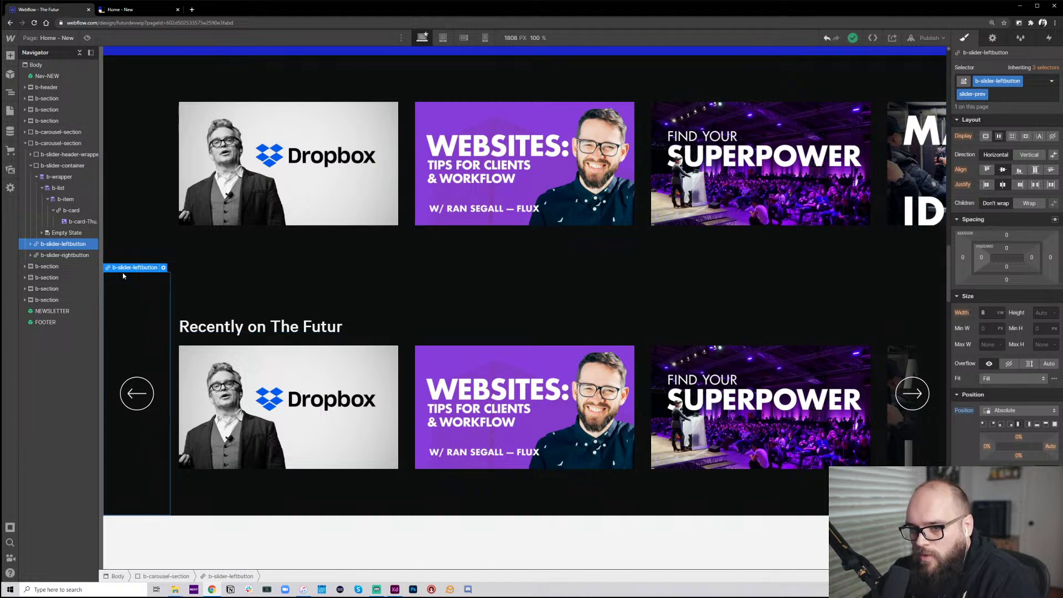
right_click(916, 313)
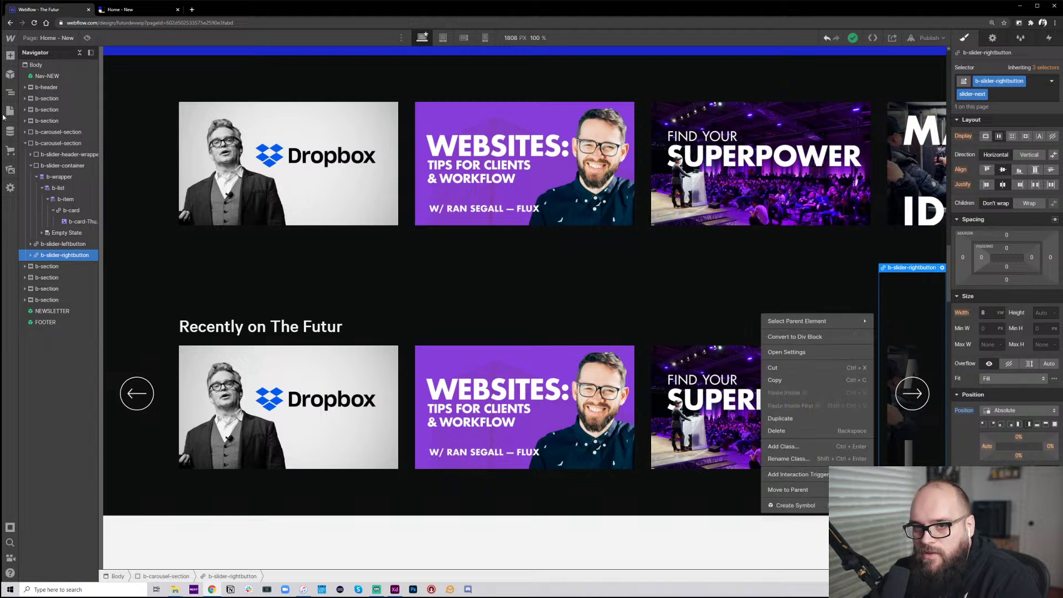
key(Escape)
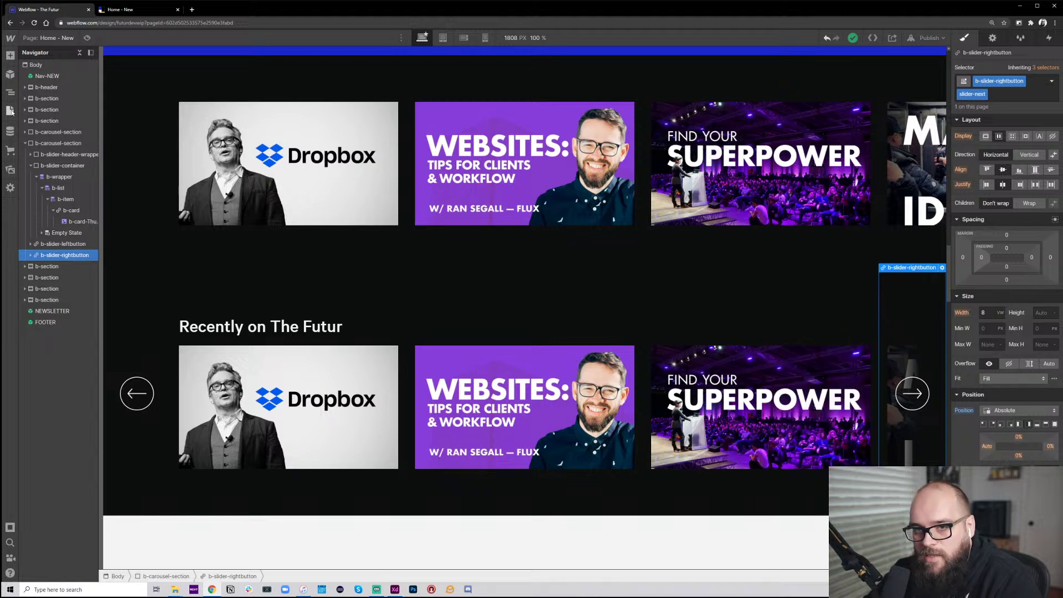
Open the Home - New page settings and examine the slick styles and slider script in the custom code before the closing body tag
click(10, 110)
scroll(111, 436, down, 10)
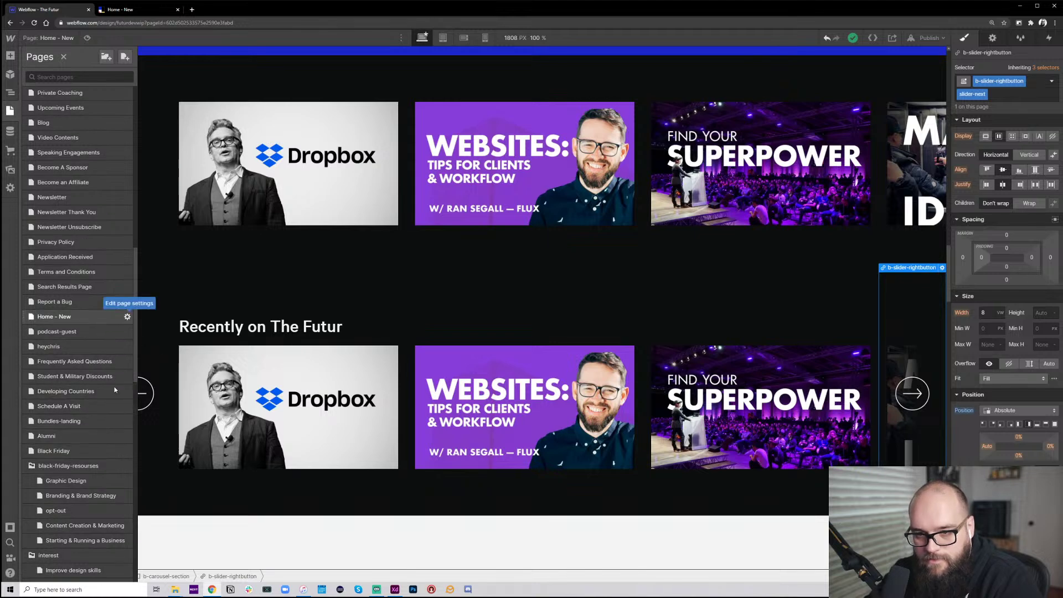
click(127, 317)
scroll(270, 436, down, 5)
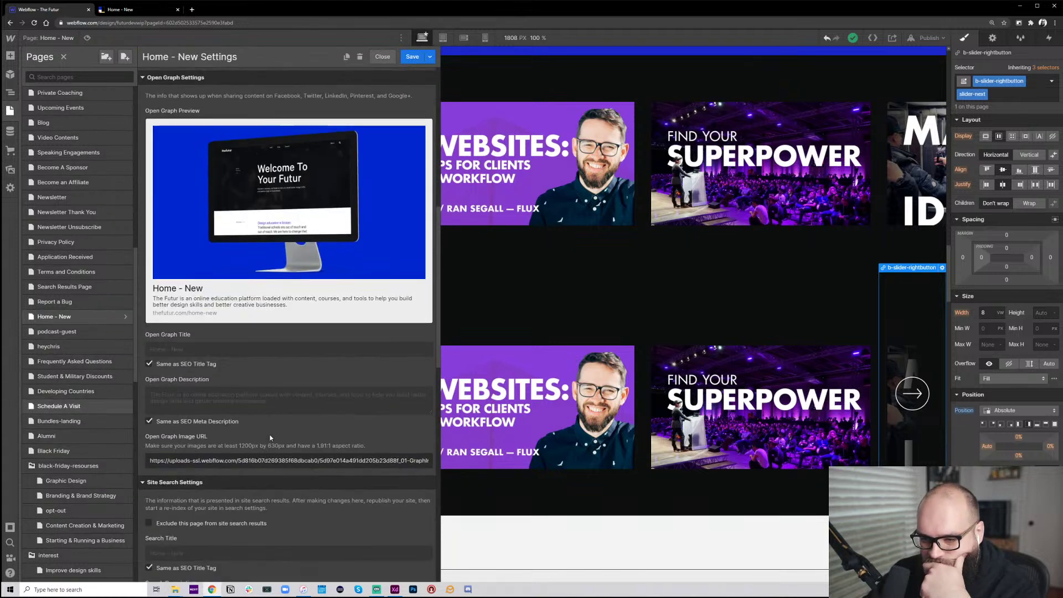
scroll(271, 437, down, 10)
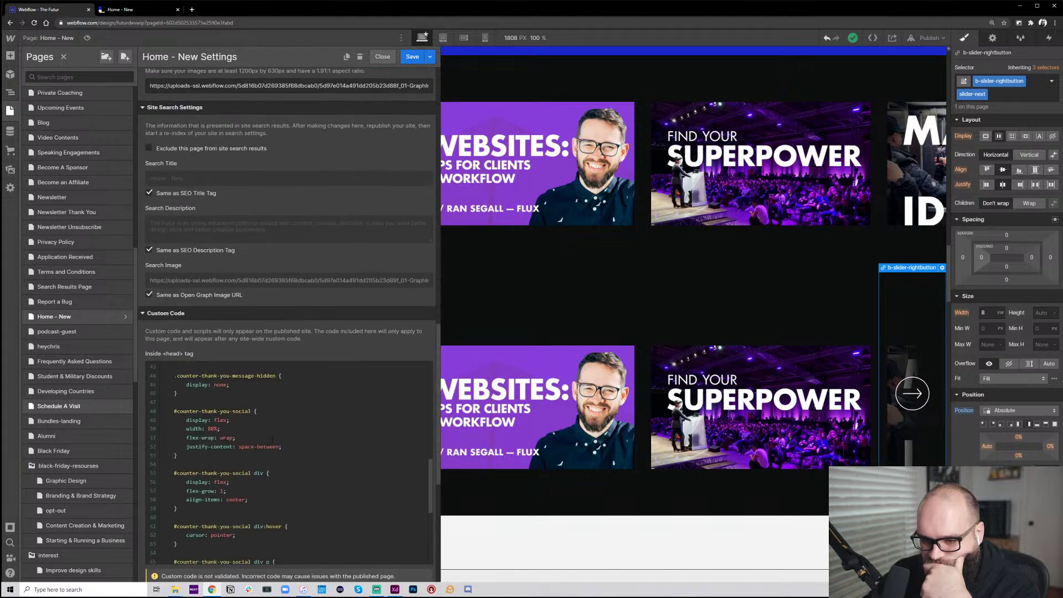
scroll(272, 440, down, 10)
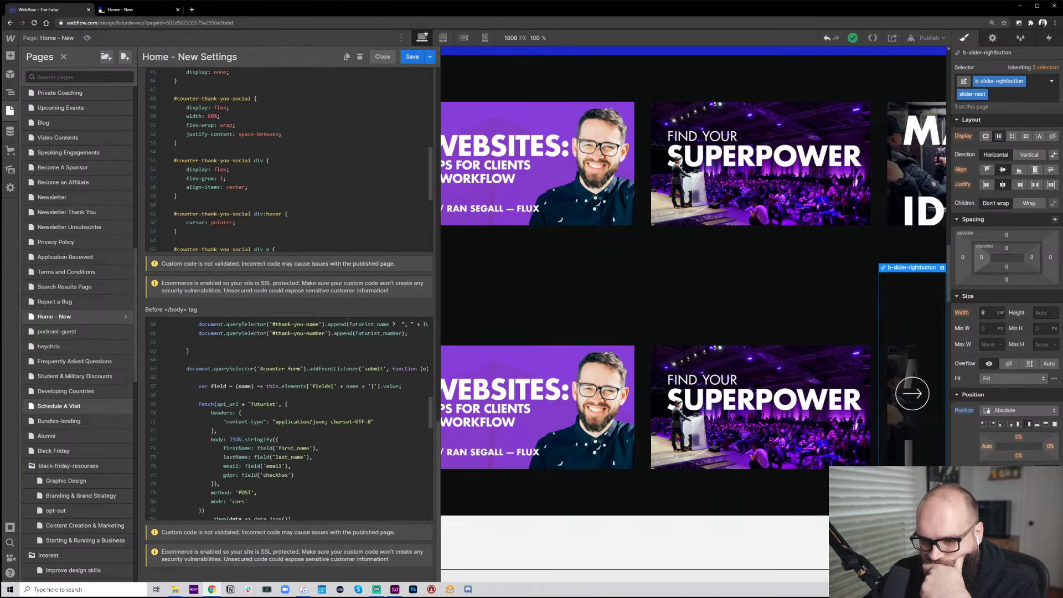
scroll(280, 477, down, 8)
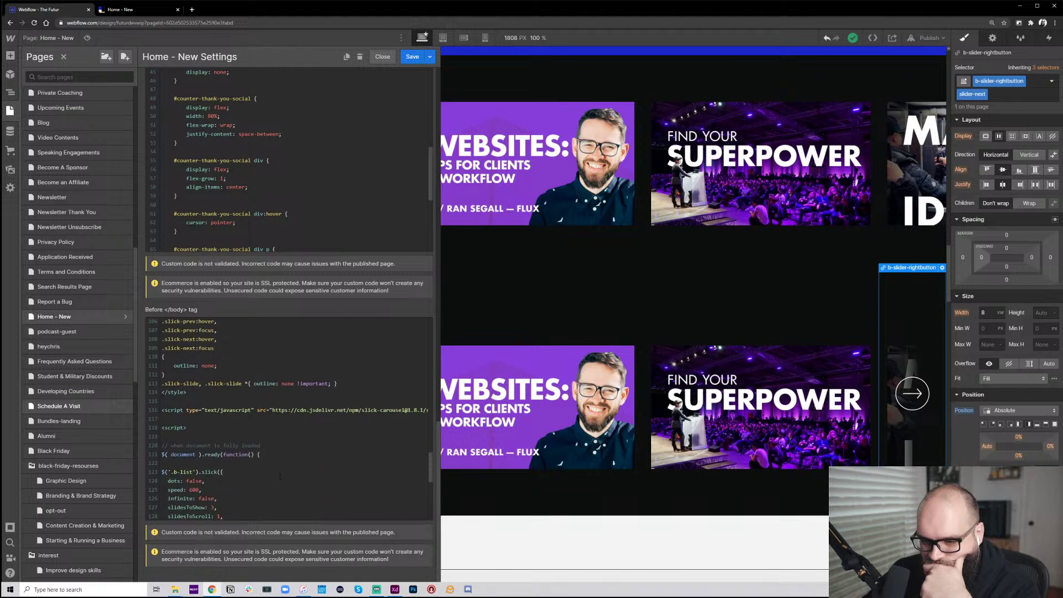
scroll(280, 477, down, 6)
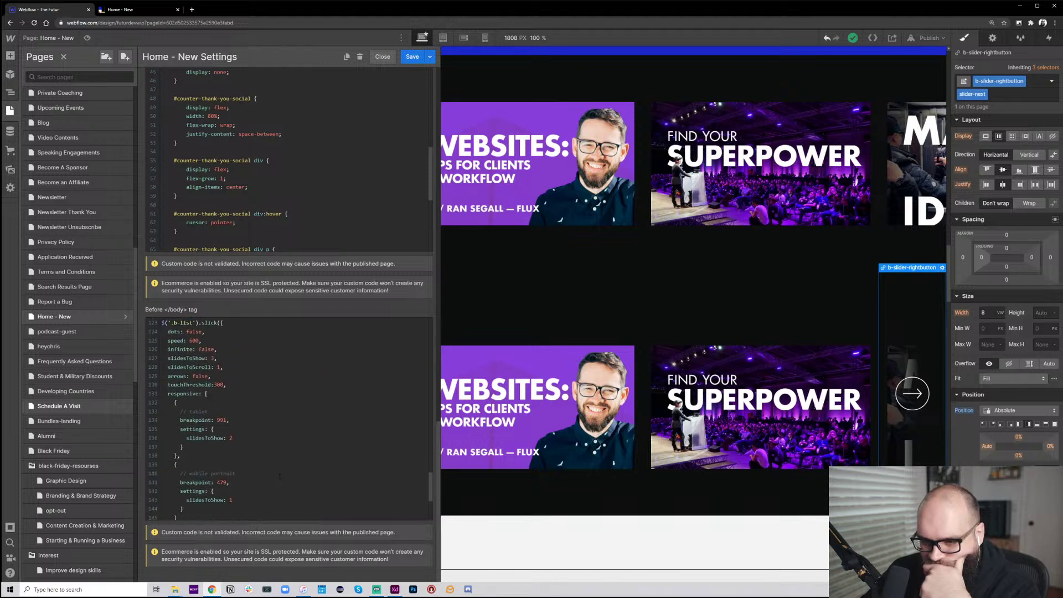
scroll(279, 480, down, 5)
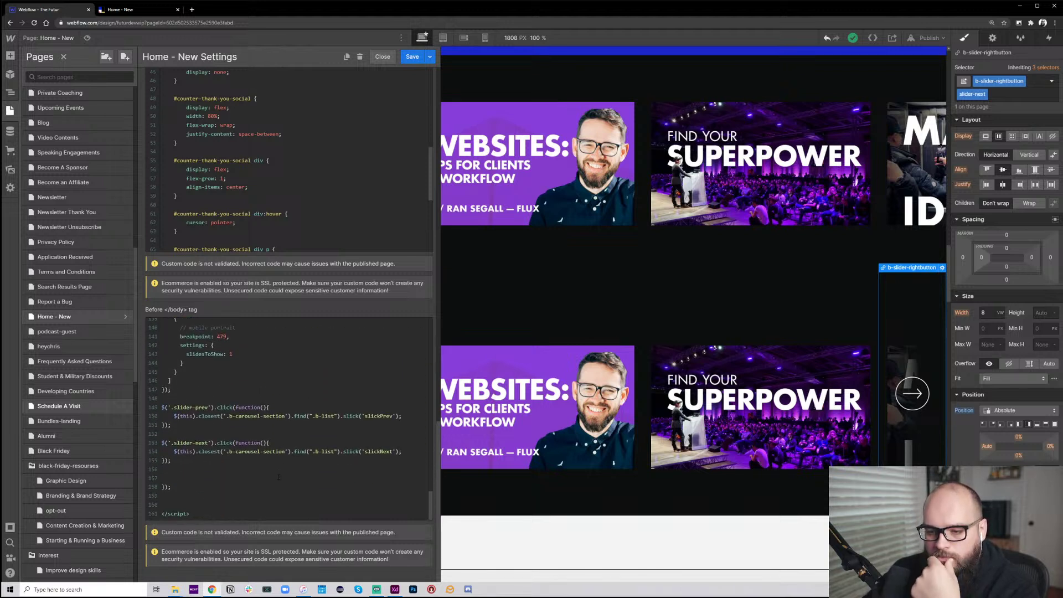
scroll(278, 474, up, 7)
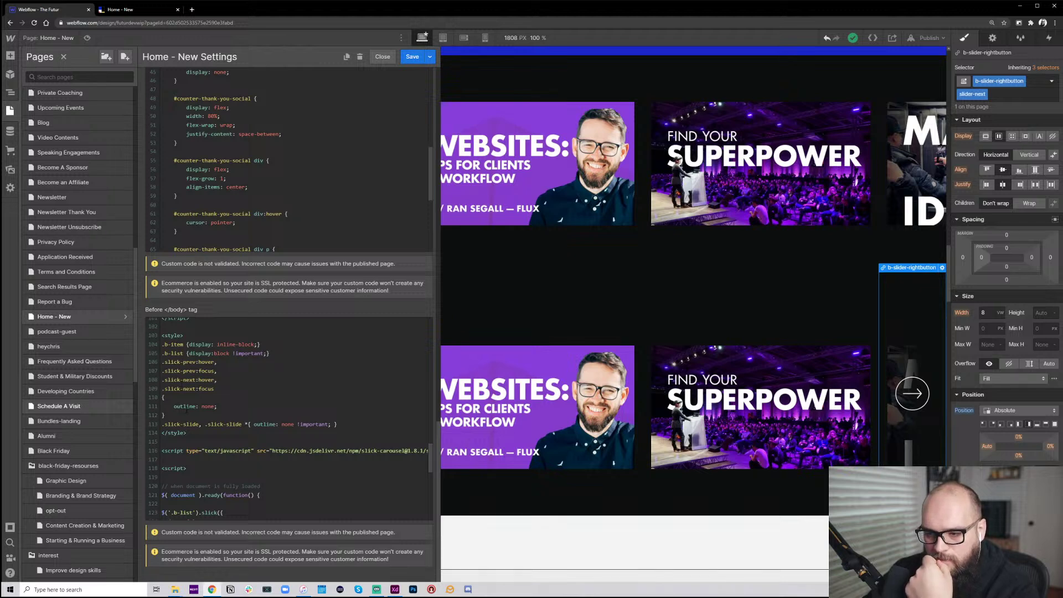
scroll(185, 407, down, 5)
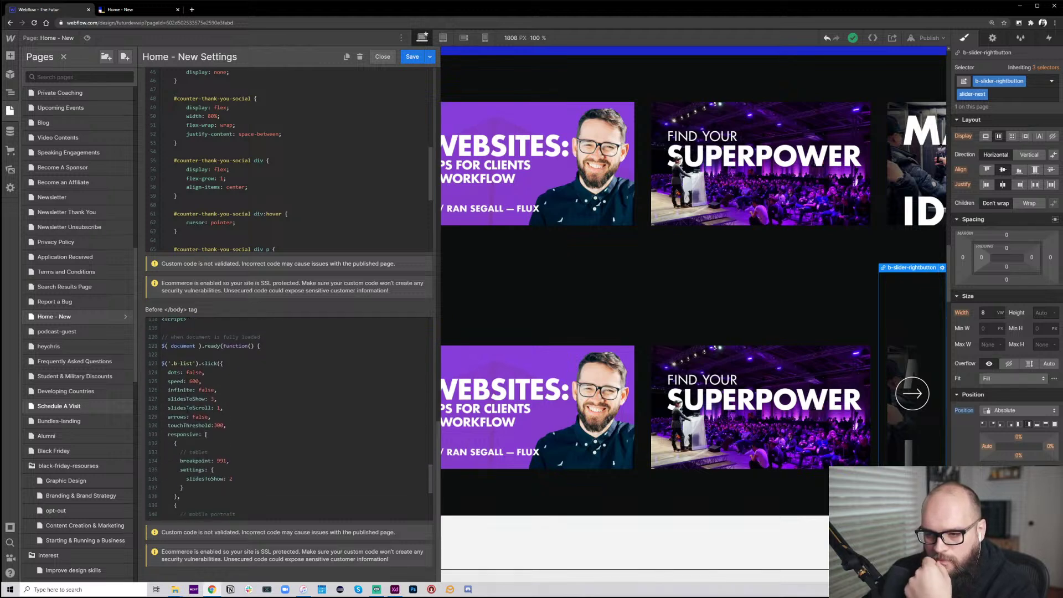
scroll(187, 408, down, 5)
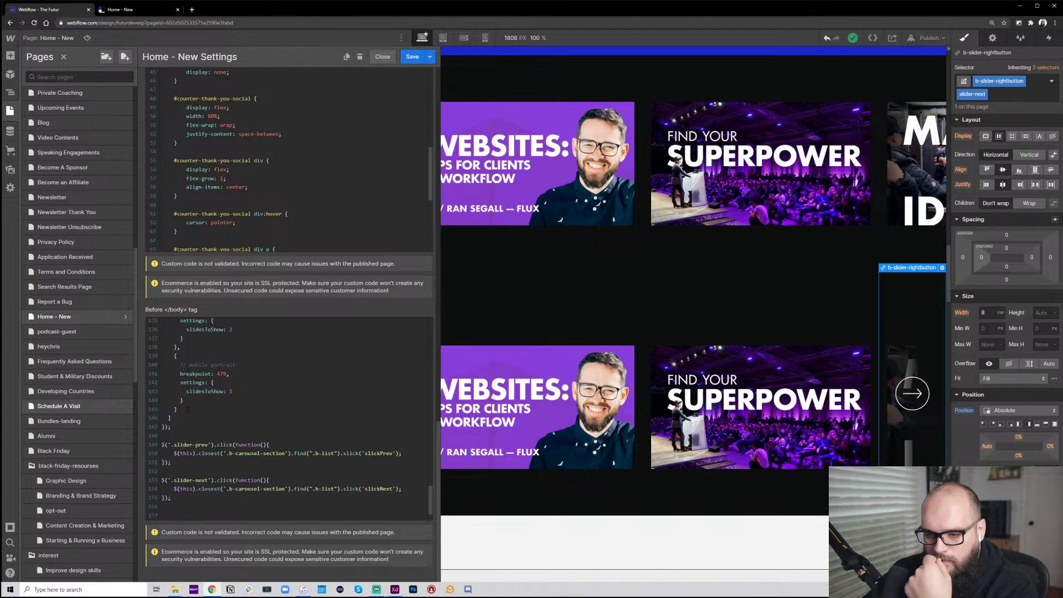
scroll(187, 409, down, 3)
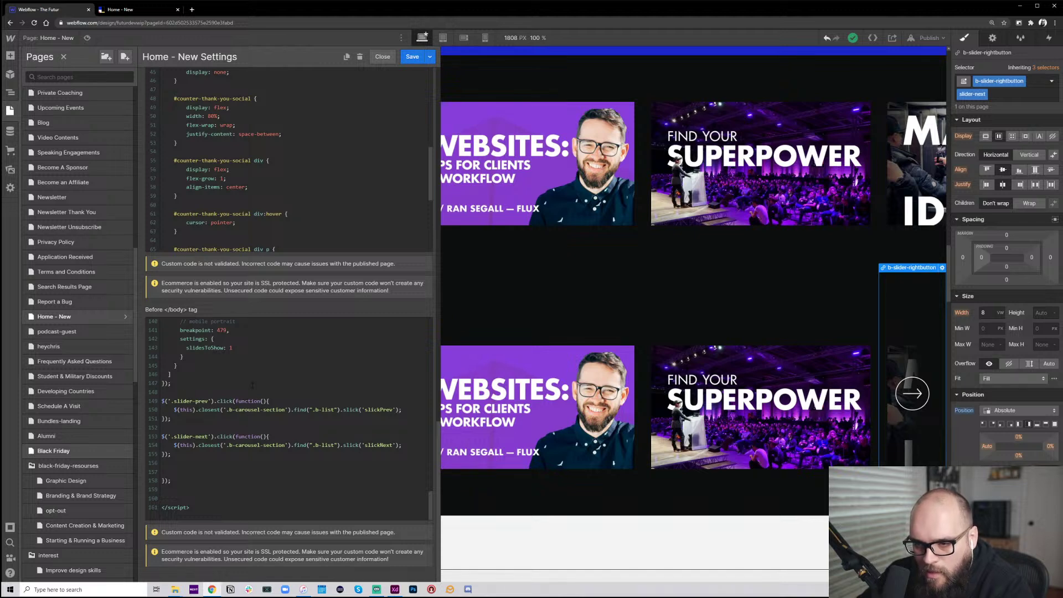
Search the web for "slick slider wrapping" in a new browser tab
click(192, 10)
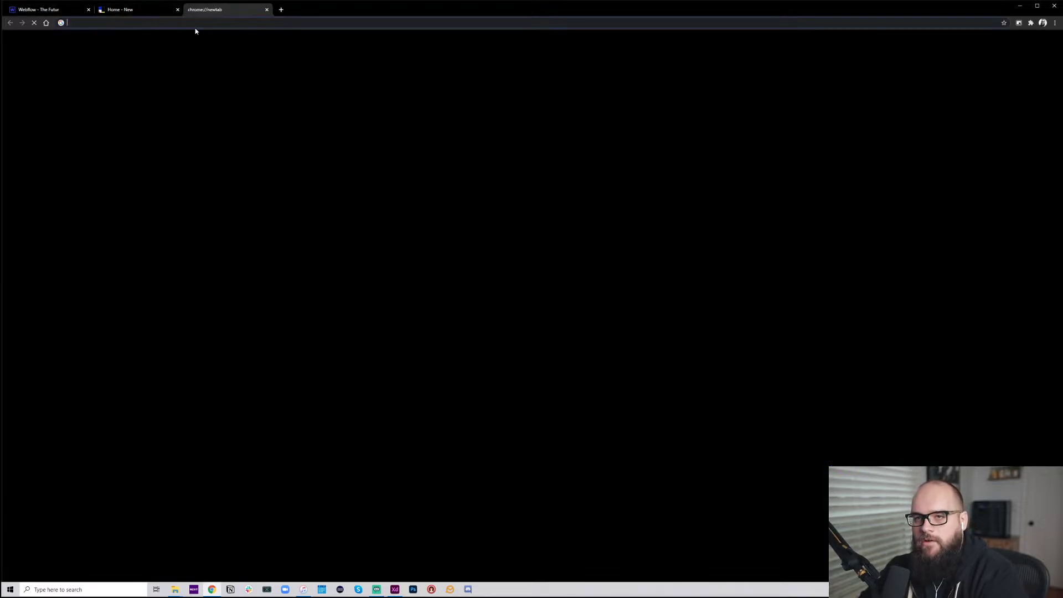
text(slick )
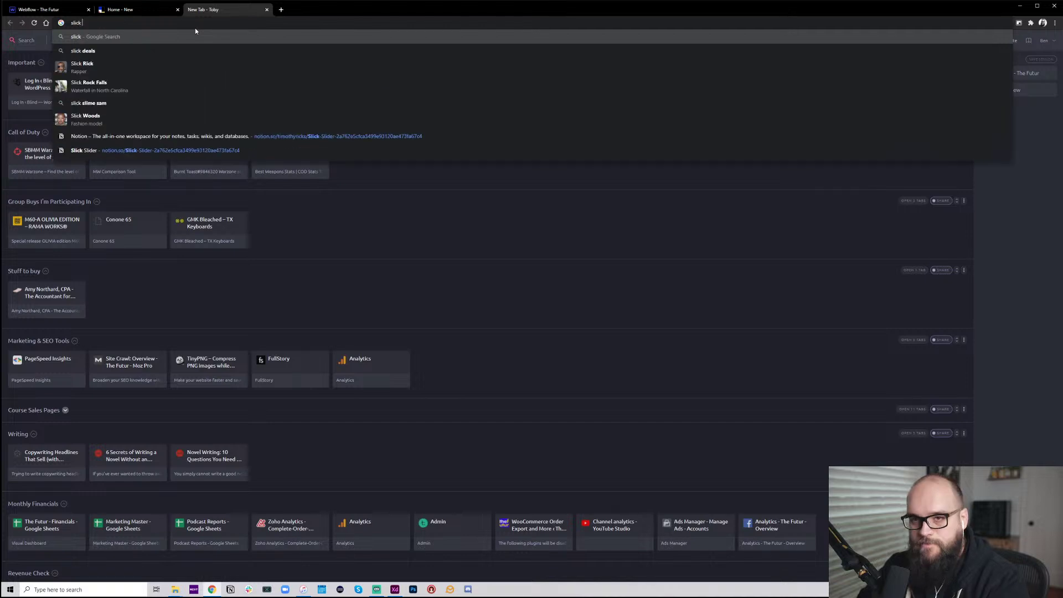
text(slider wrapping)
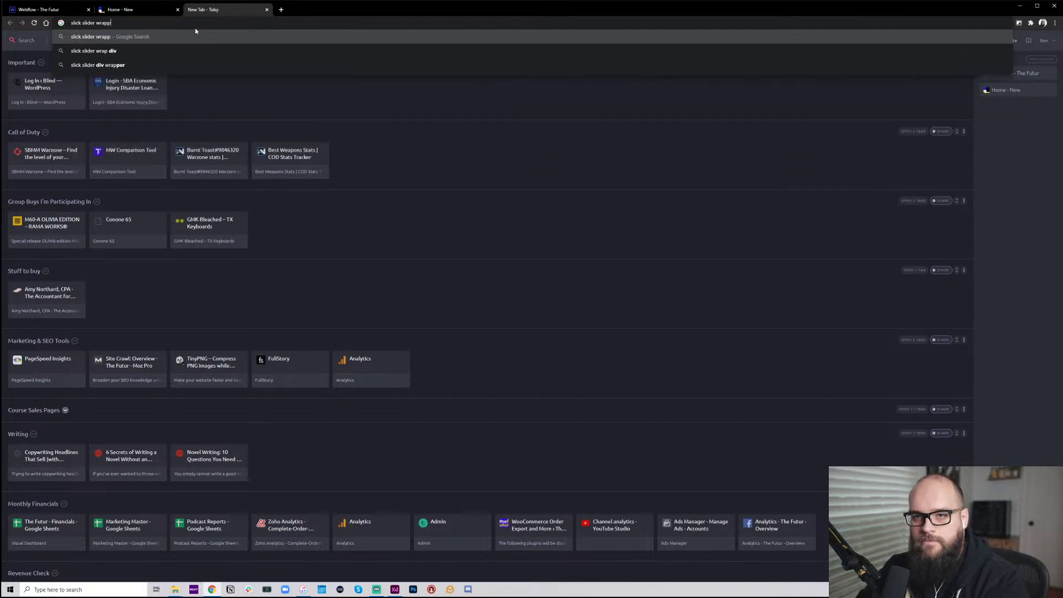
key(Return)
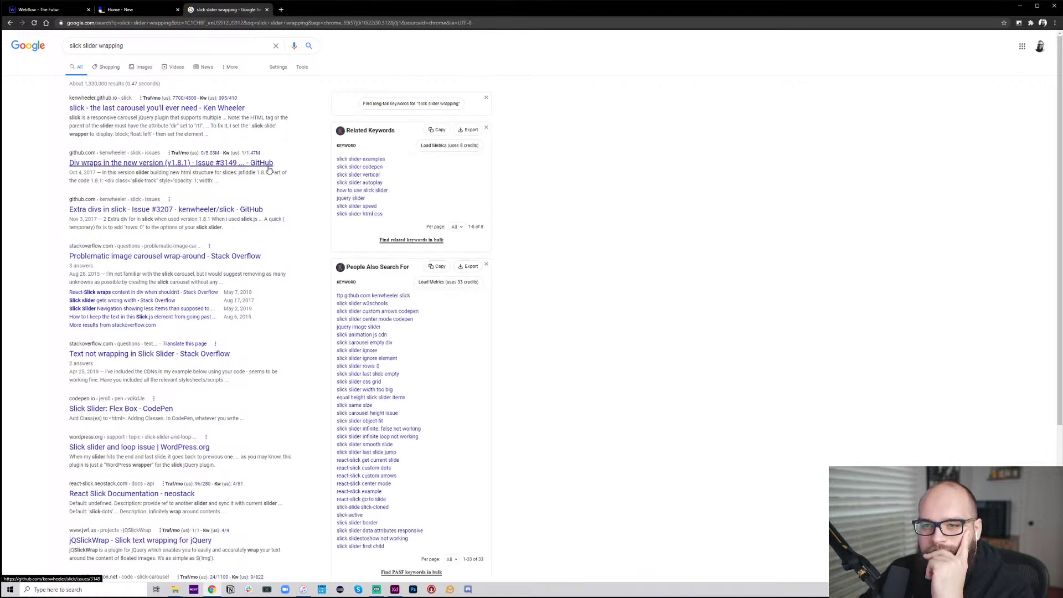
Open the GitHub issue "Div wraps in the new version (v1.8.1)" and read its comments for a linked fix
click(268, 169)
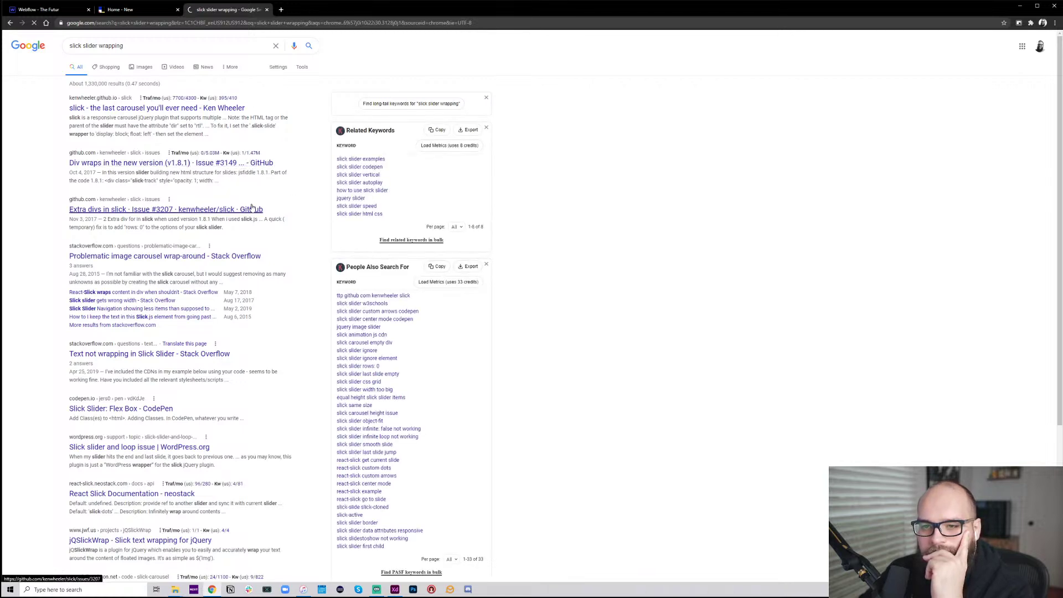
scroll(261, 385, down, 2)
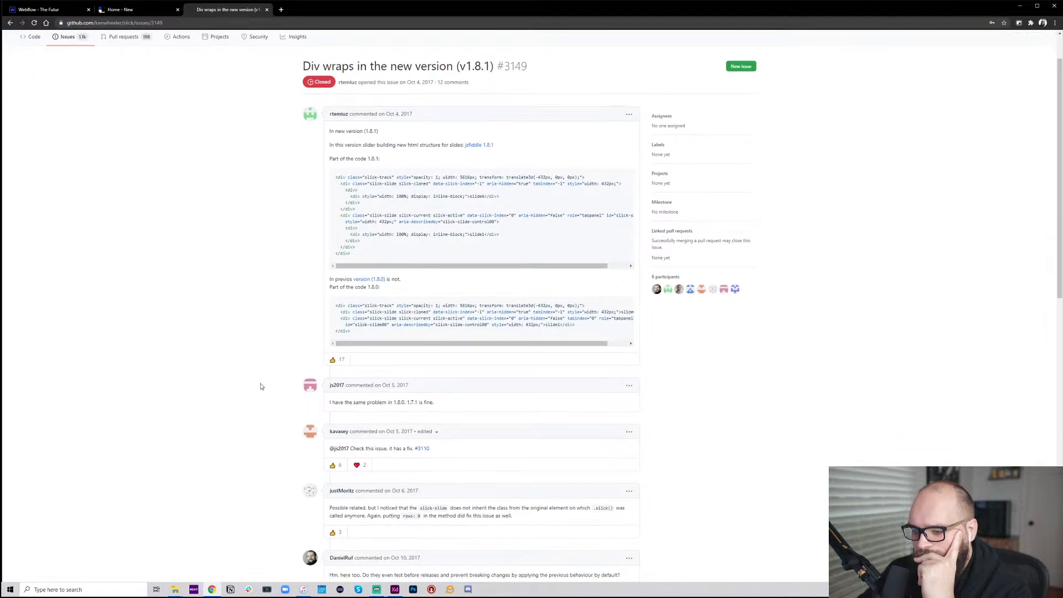
scroll(261, 385, down, 2)
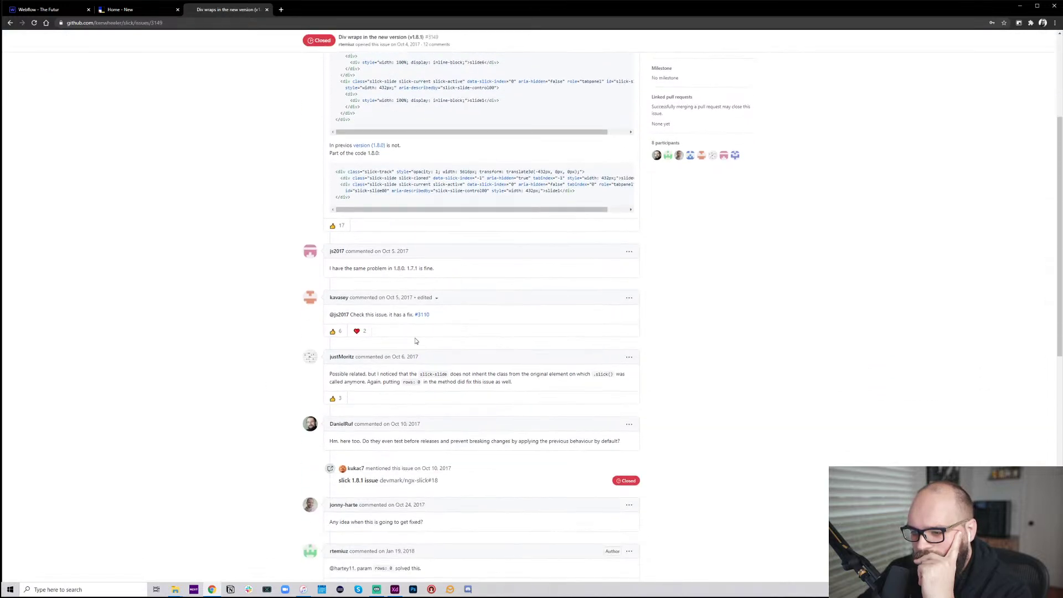
mouse_move(429, 319)
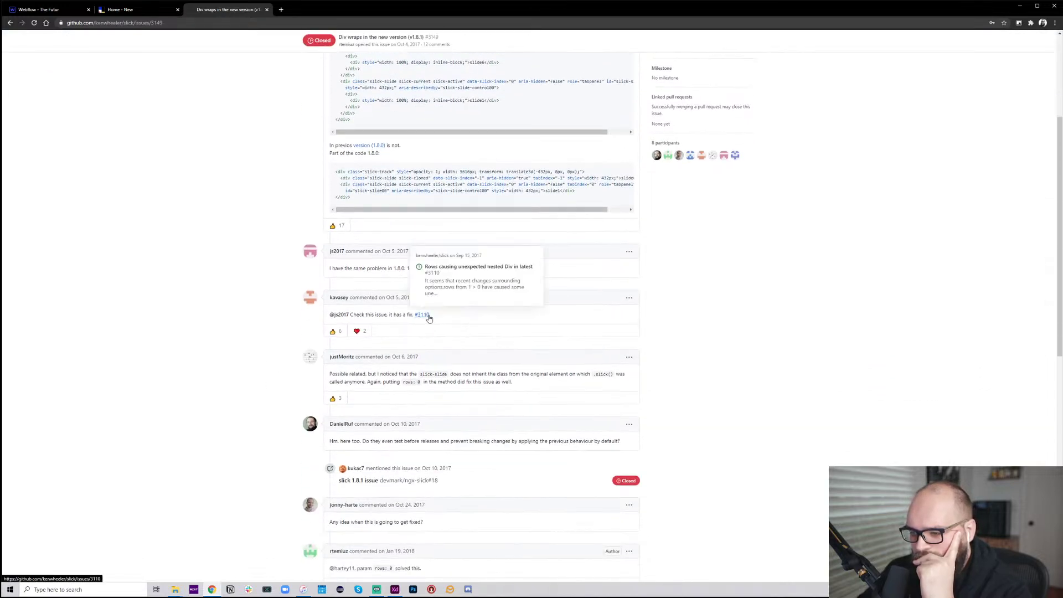
Open the linked issue #3110 on rows causing nested divs and read its description and comments about the rows option
click(428, 316)
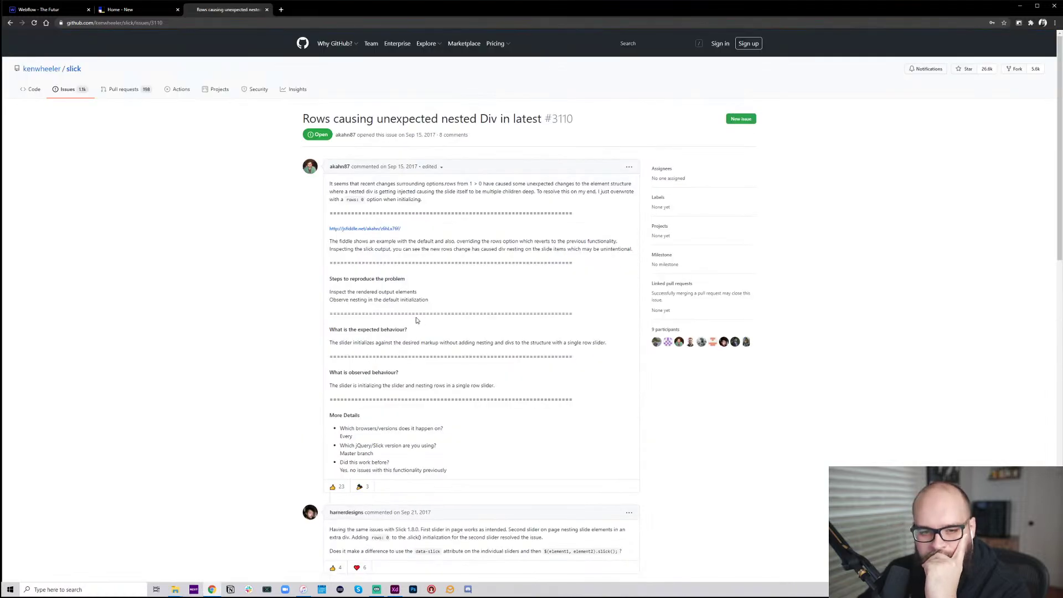
scroll(414, 325, down, 1)
scroll(413, 324, down, 1)
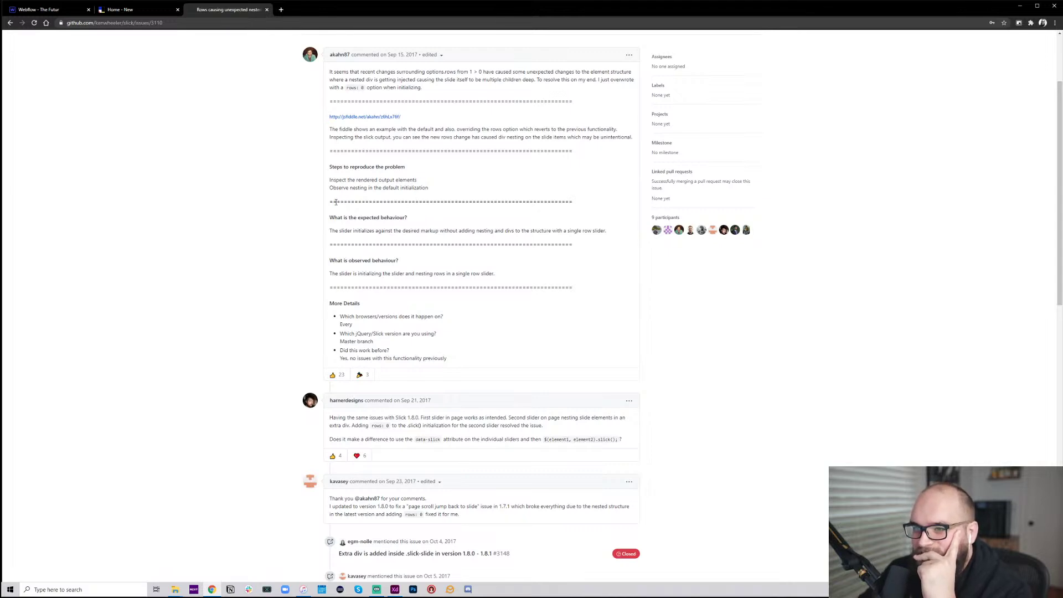
ctrl+scroll(463, 174, up, 2)
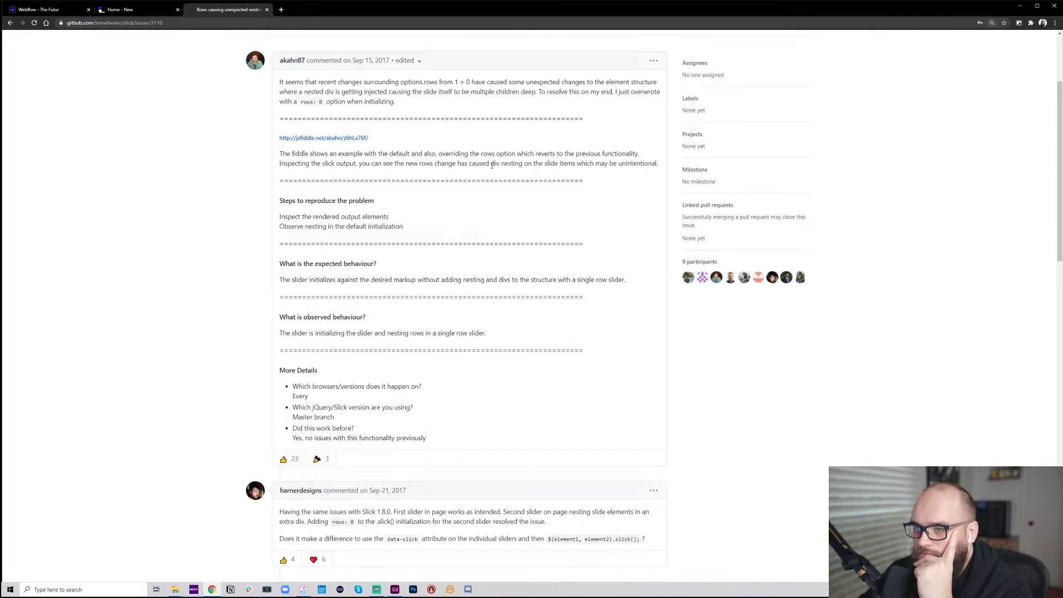
scroll(452, 138, down, 1)
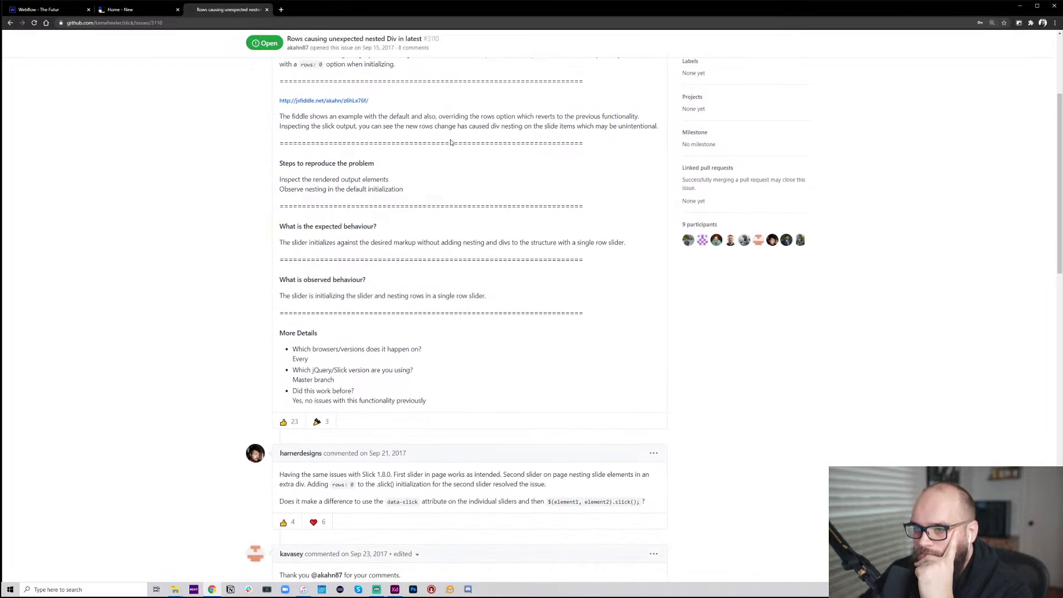
scroll(452, 140, down, 3)
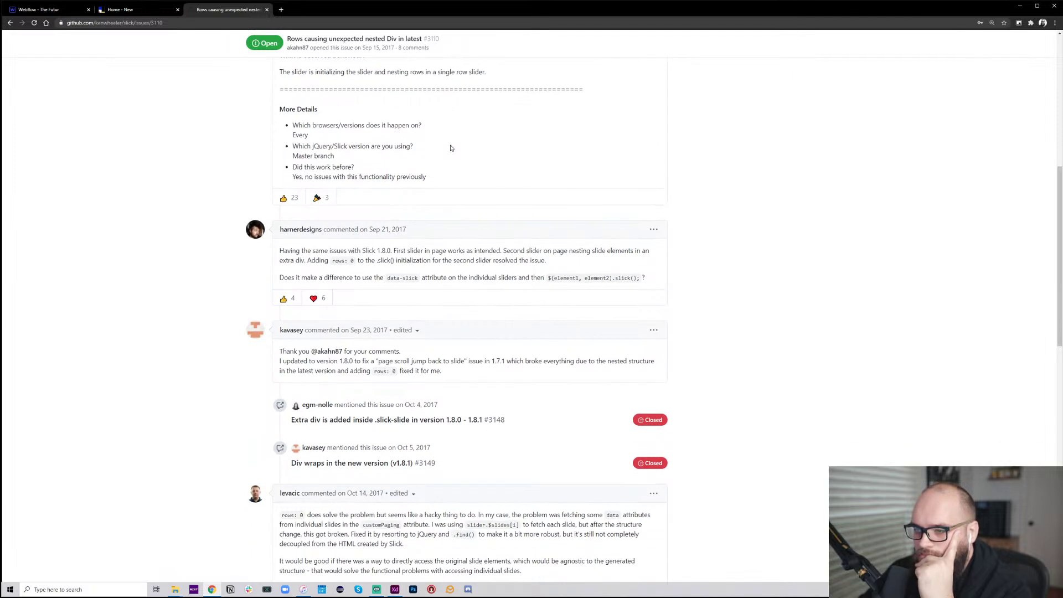
scroll(451, 149, down, 5)
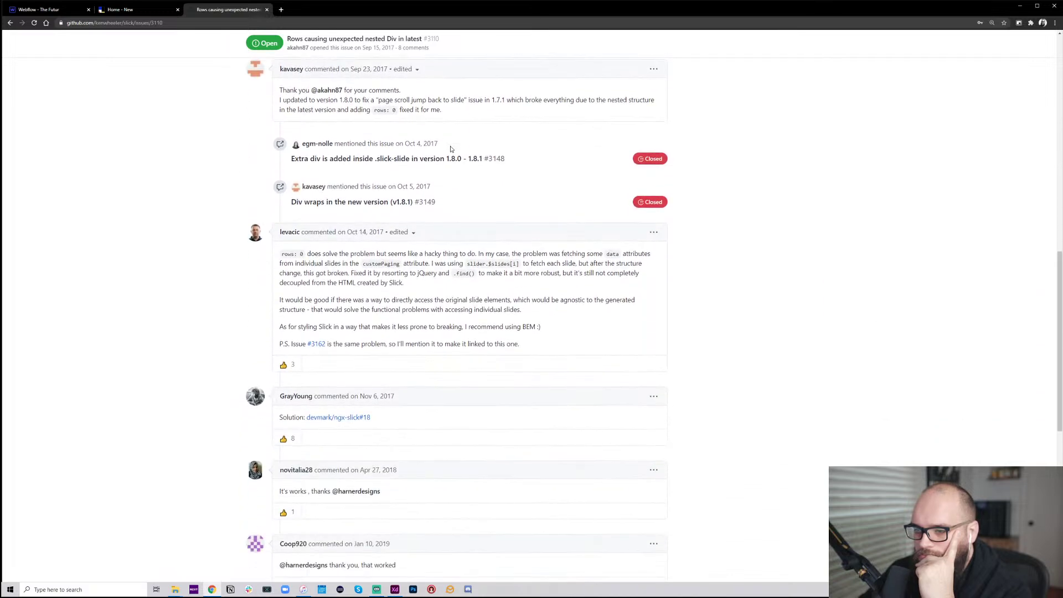
scroll(452, 148, down, 1)
scroll(451, 149, down, 1)
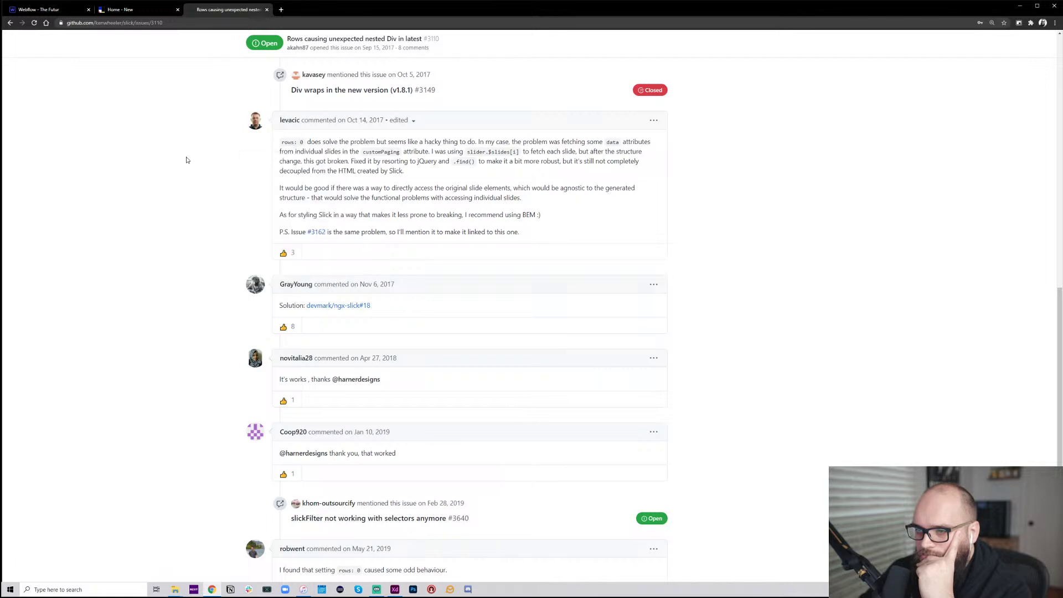
scroll(446, 155, down, 3)
scroll(449, 160, down, 2)
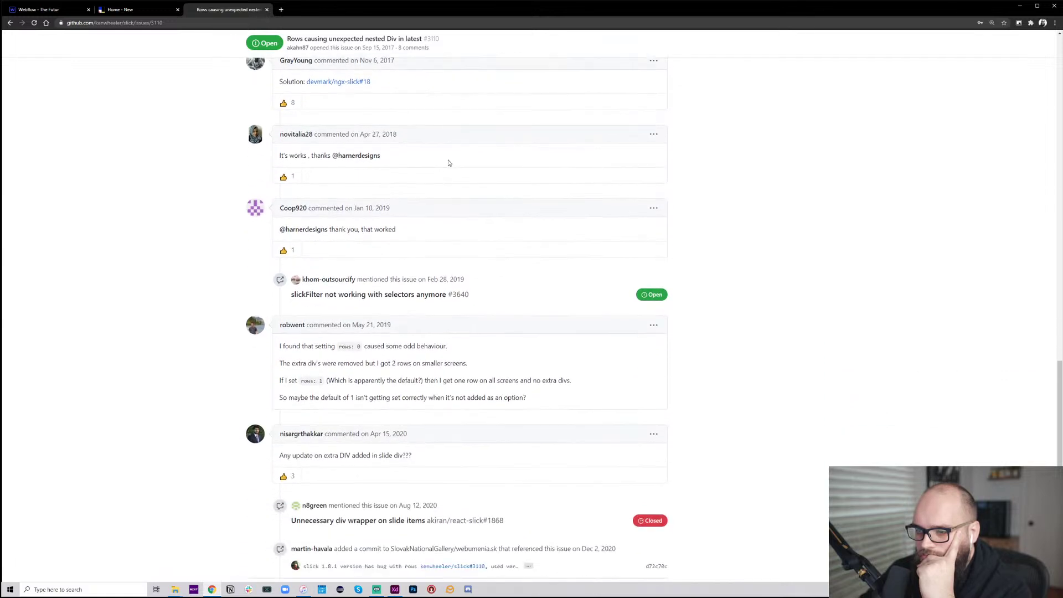
scroll(540, 172, down, 2)
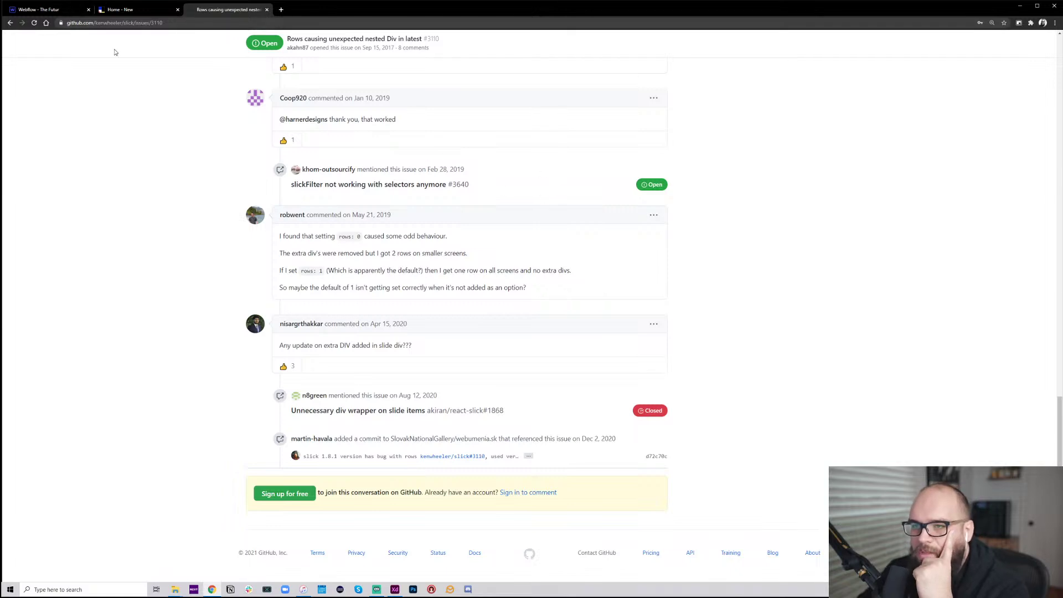
Go back to the search results, open the Slick Slider: Flex Box CodePen and advance its slider by one slide
click(11, 23)
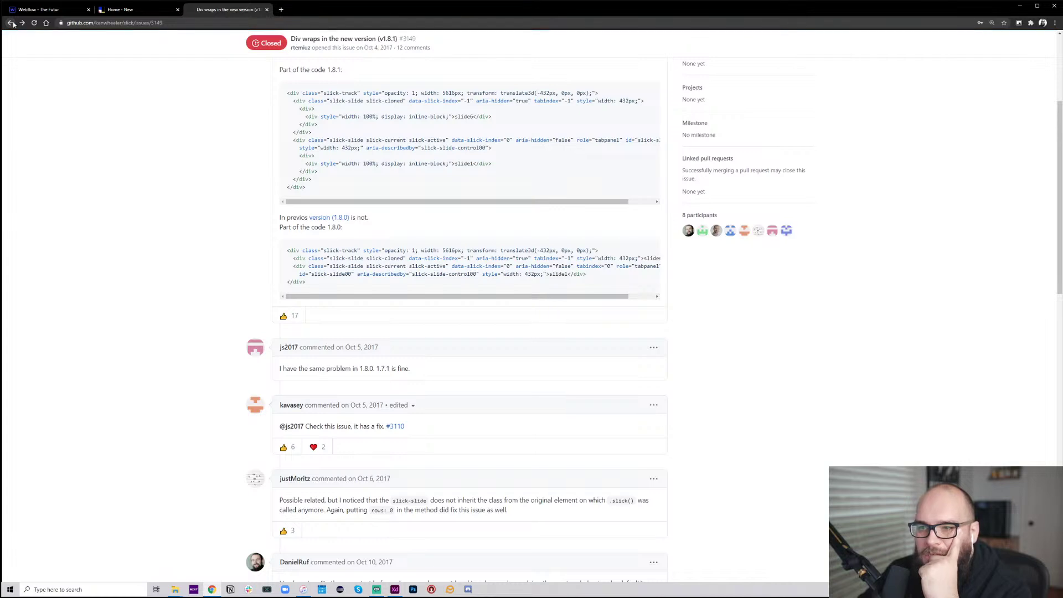
click(11, 22)
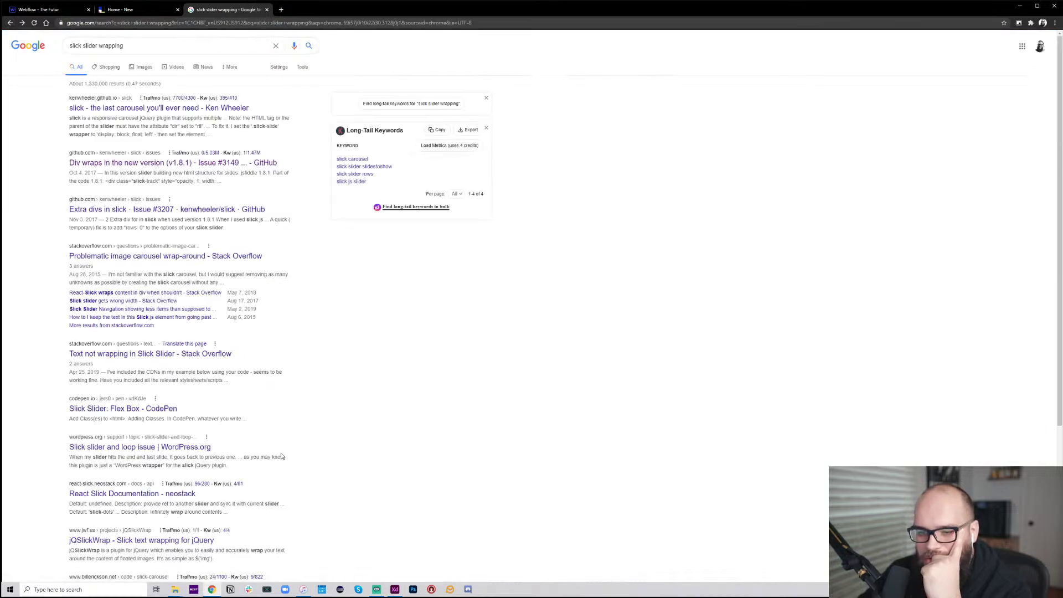
click(172, 410)
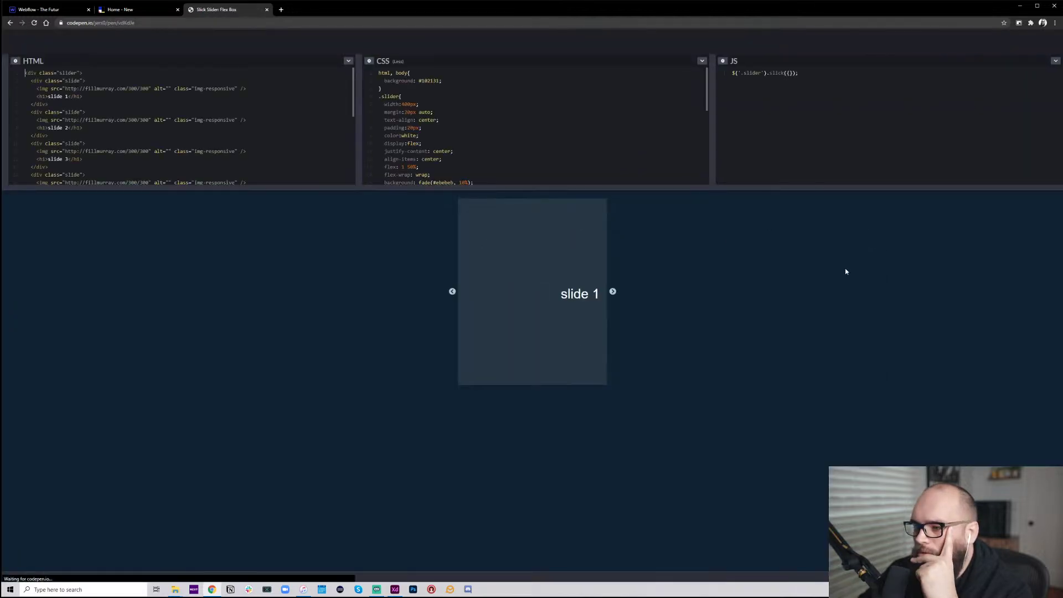
click(614, 292)
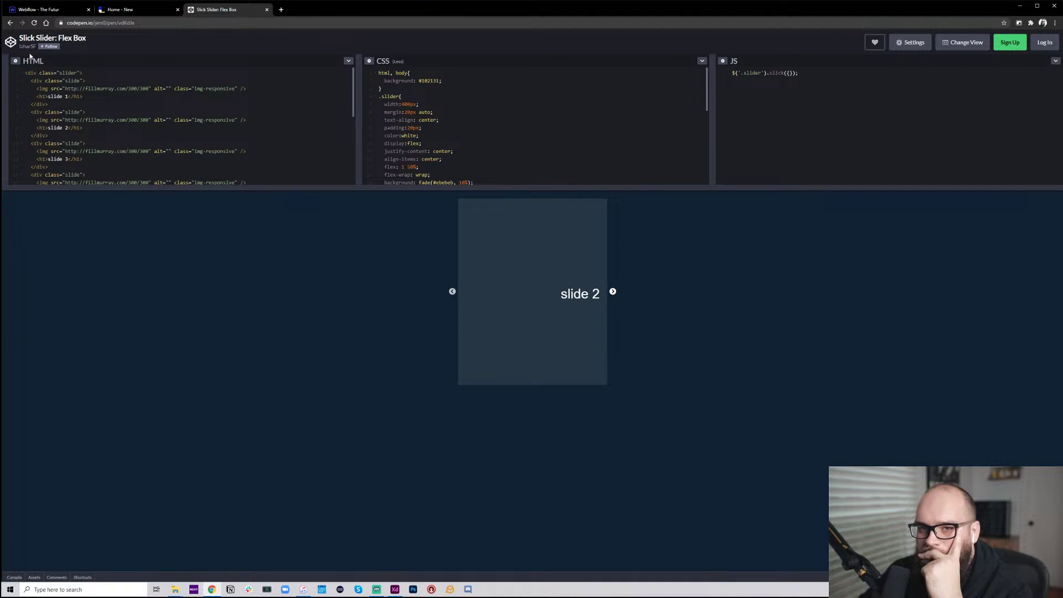
click(10, 23)
Open the Stack Overflow question "Problematic image carousel wrap-around" from the search results and read its answers on the slidesToShow setting
scroll(179, 367, down, 5)
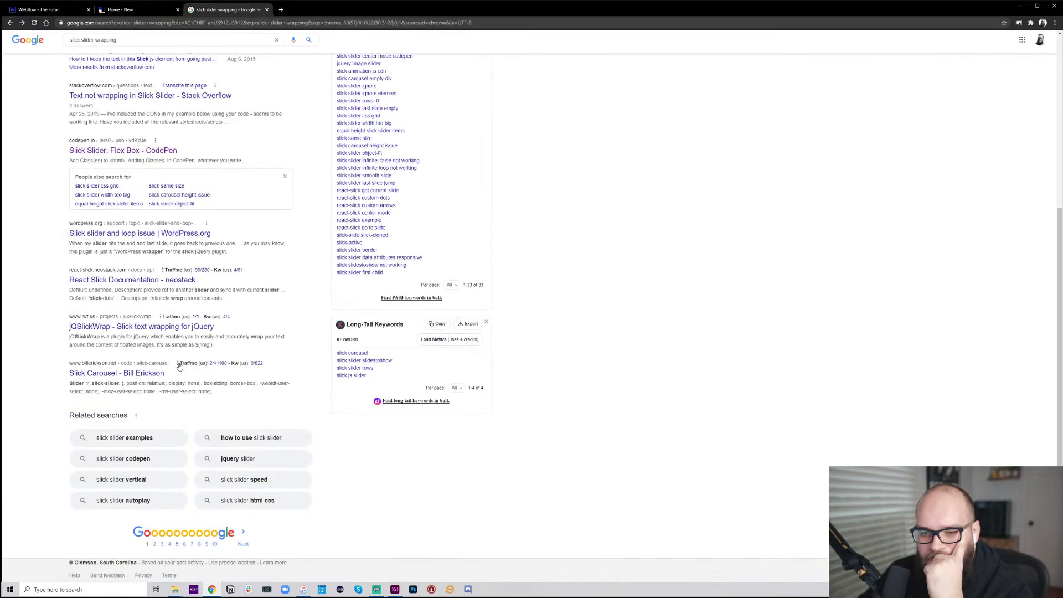
scroll(179, 366, up, 4)
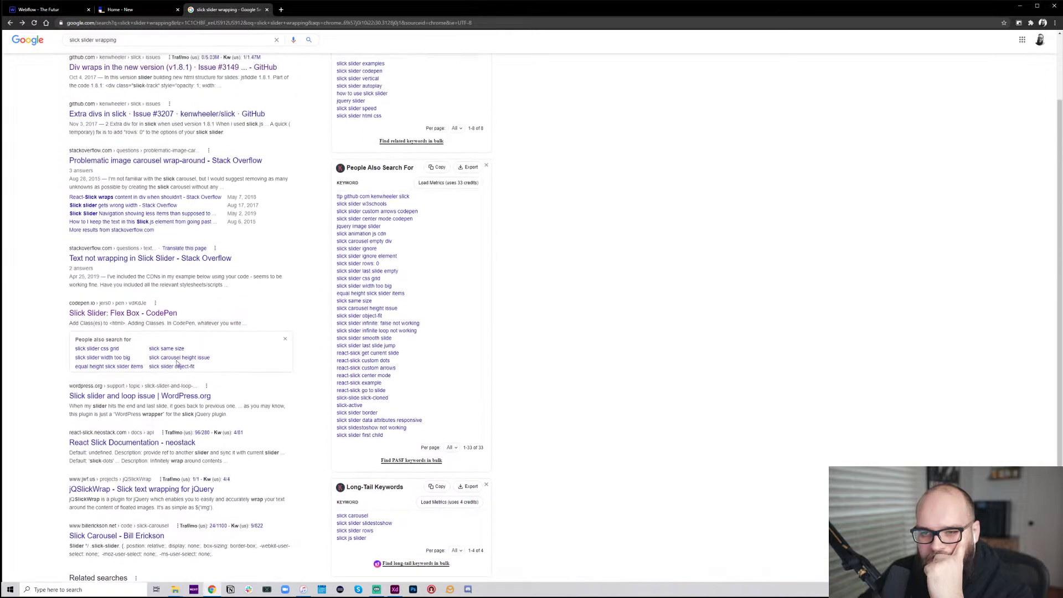
scroll(177, 364, up, 1)
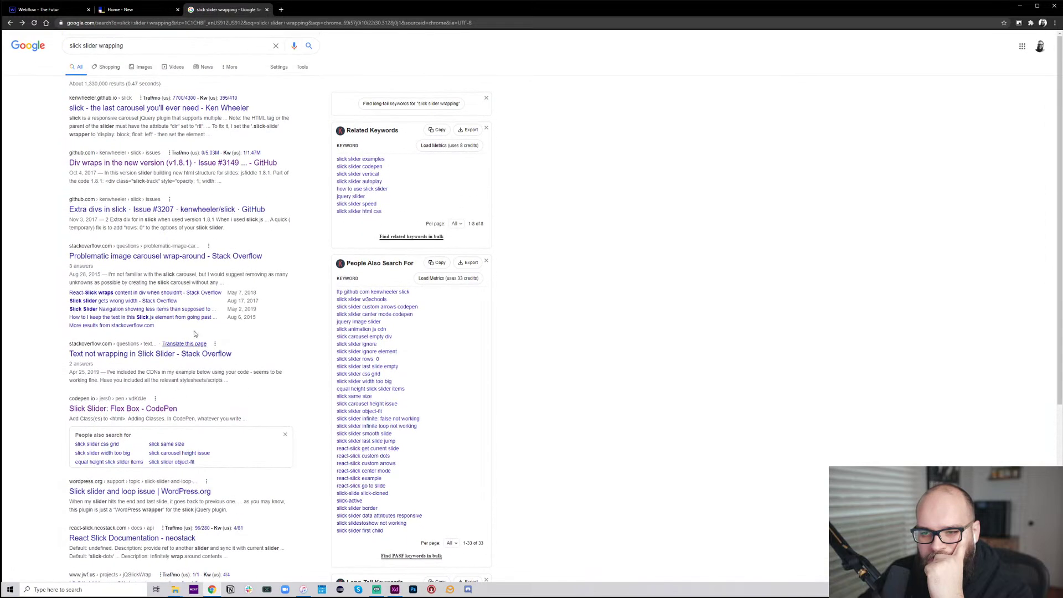
click(175, 256)
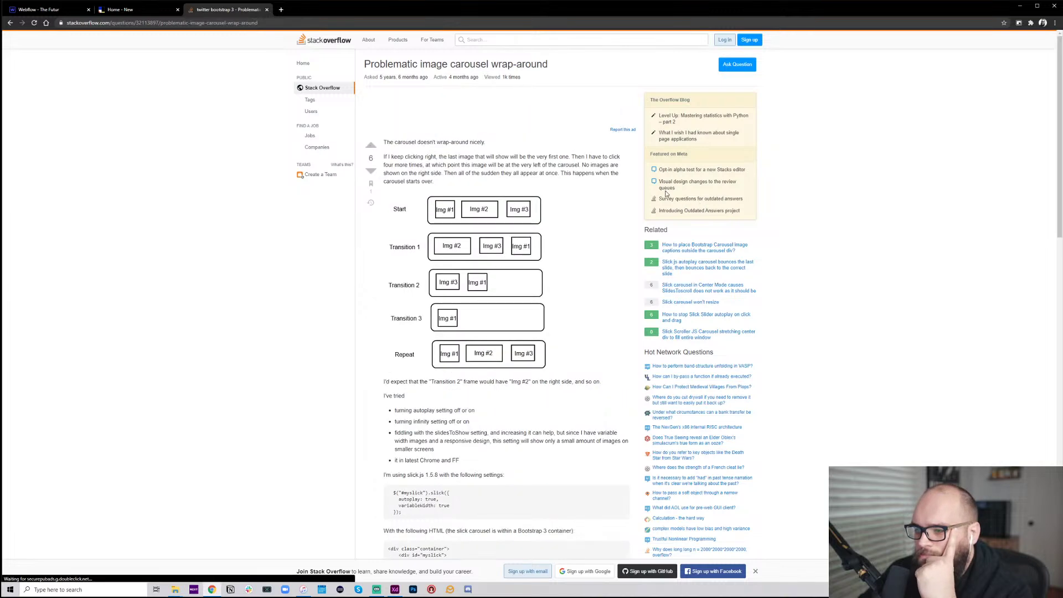
scroll(598, 234, down, 3)
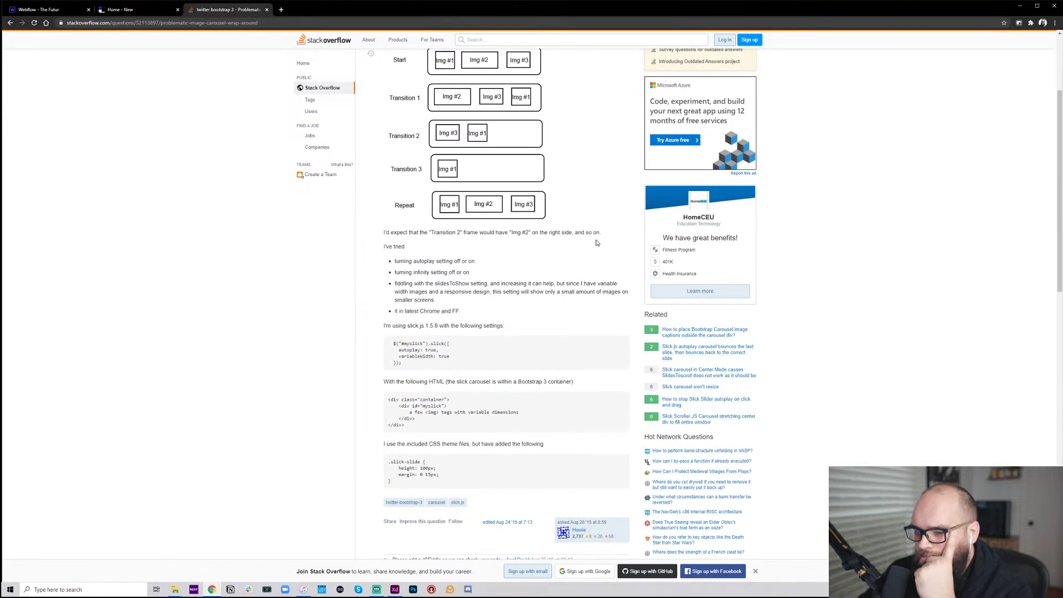
scroll(597, 244, down, 2)
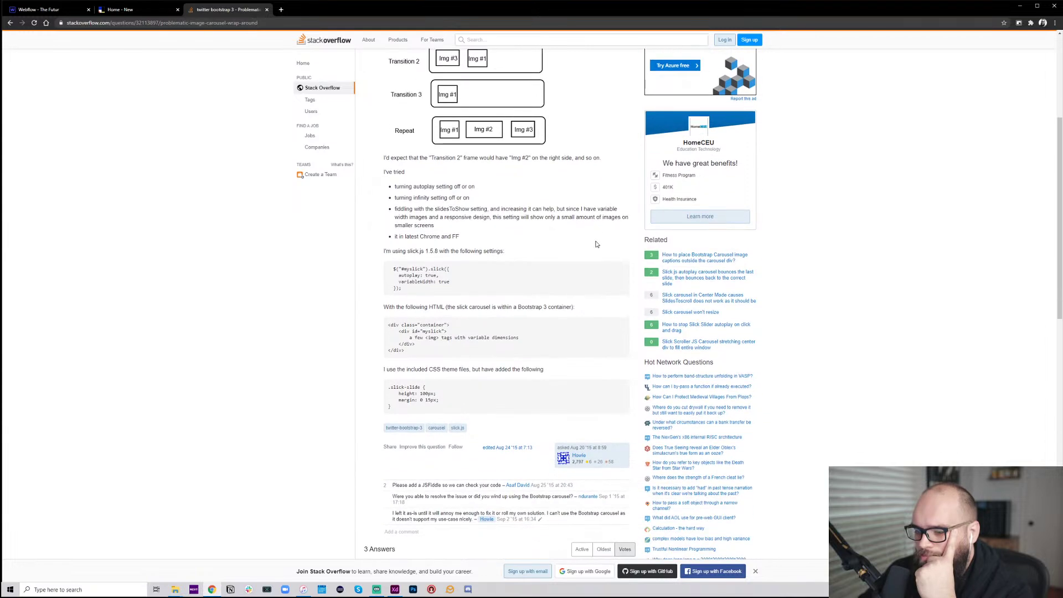
scroll(596, 244, down, 3)
scroll(596, 244, down, 2)
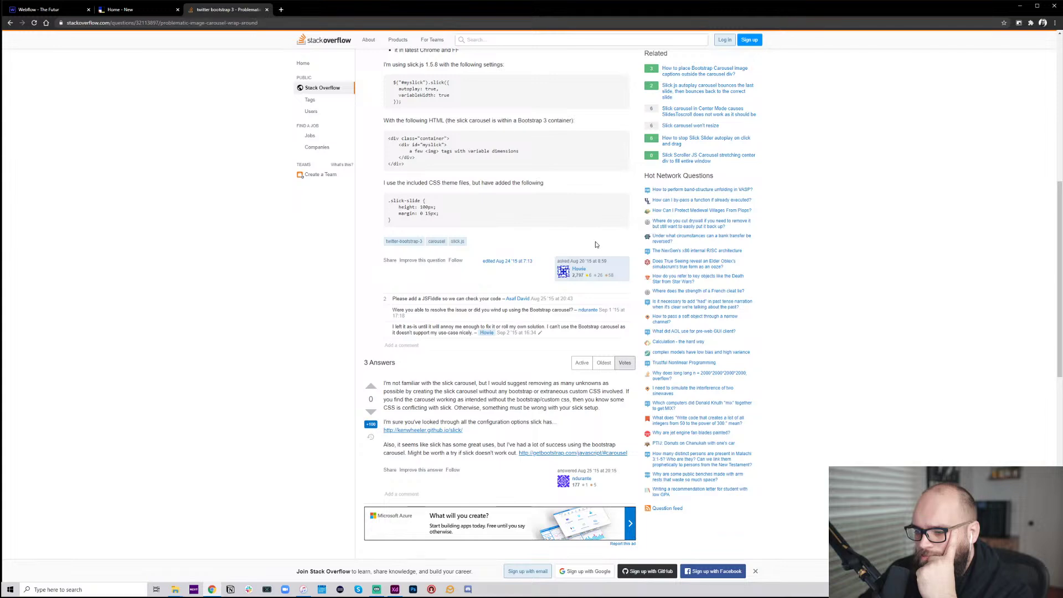
scroll(596, 245, down, 4)
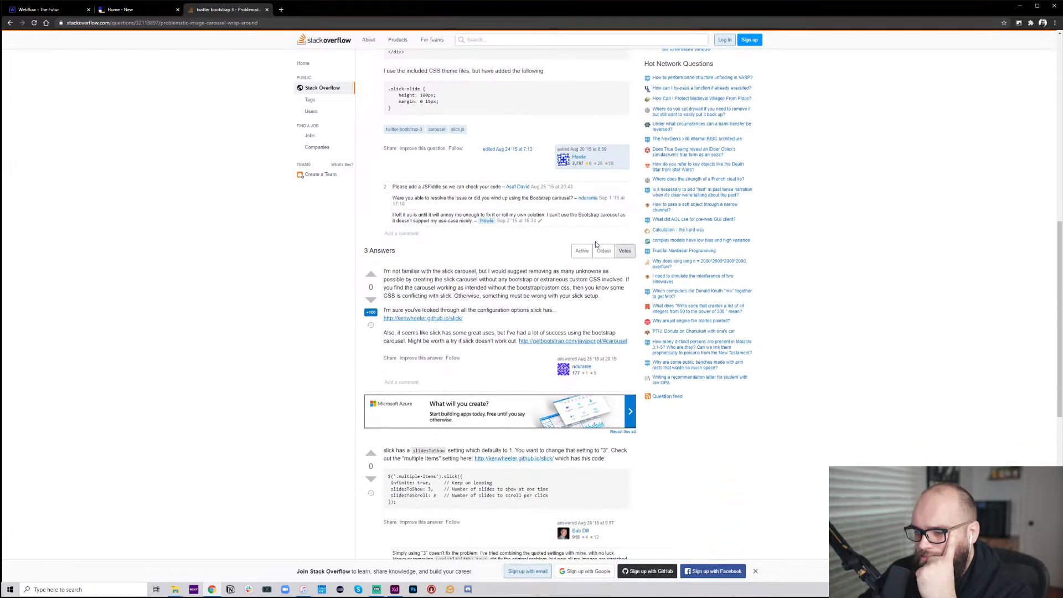
scroll(596, 244, down, 3)
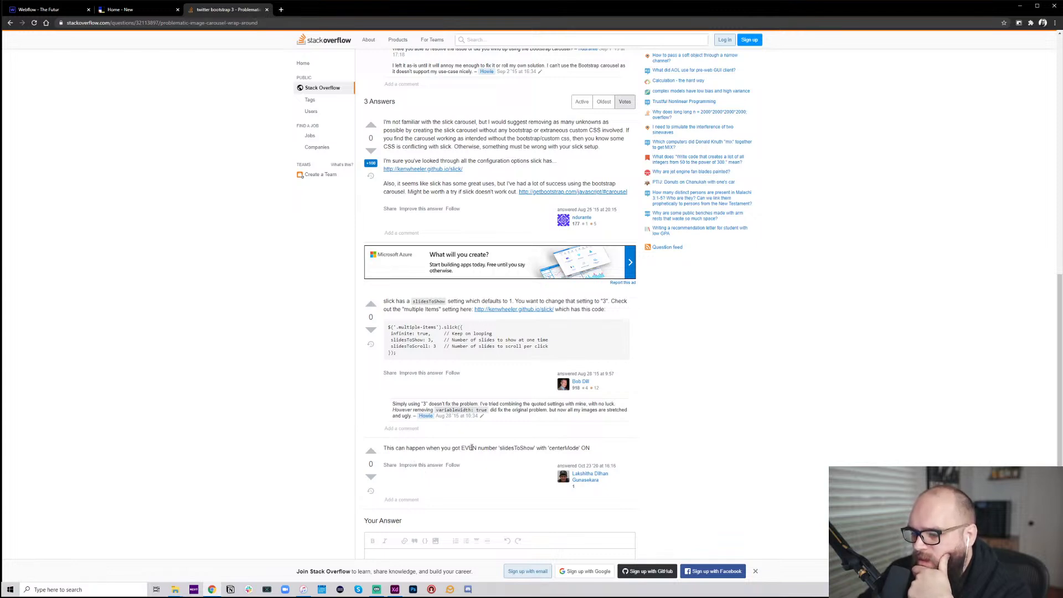
scroll(448, 445, down, 4)
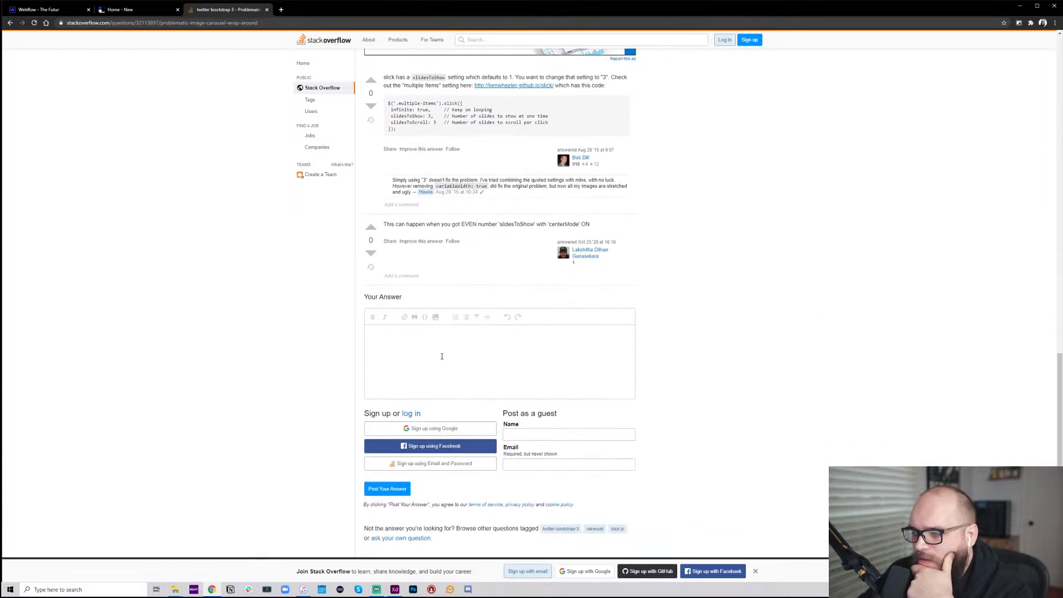
scroll(437, 219, up, 2)
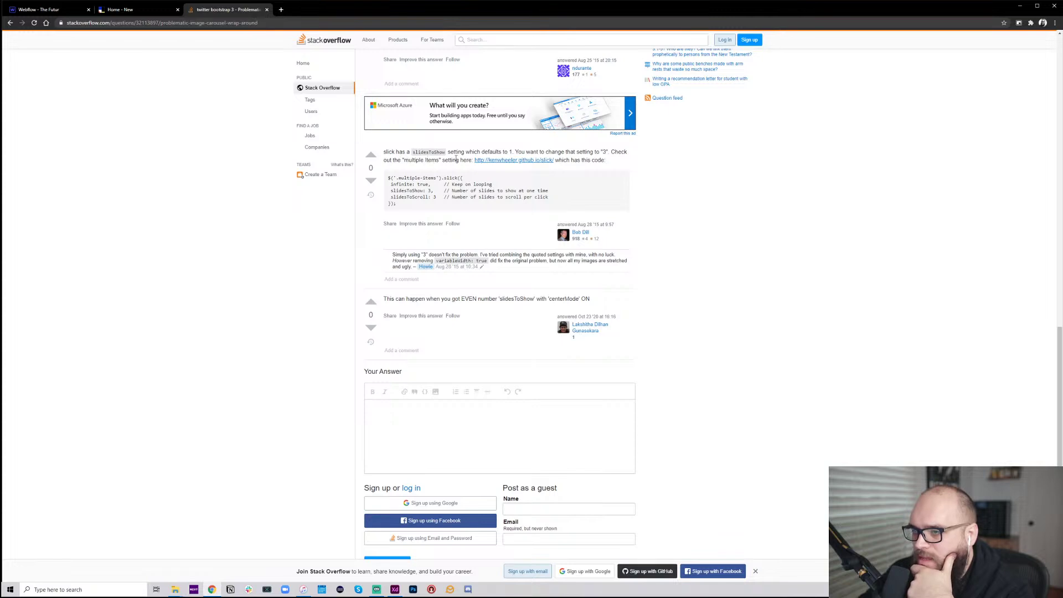
drag(414, 153, 447, 153)
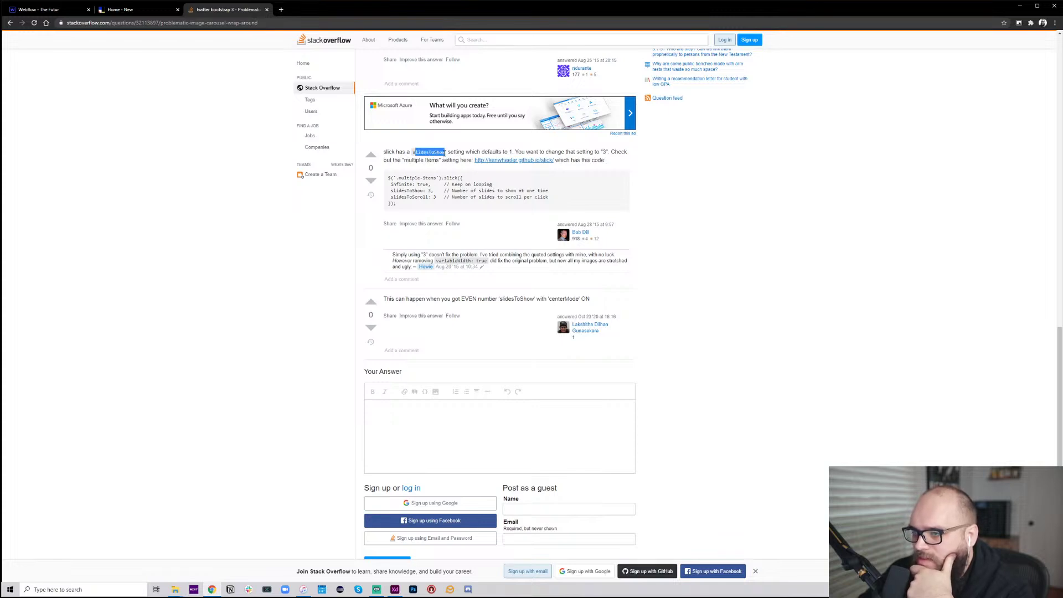
click(446, 209)
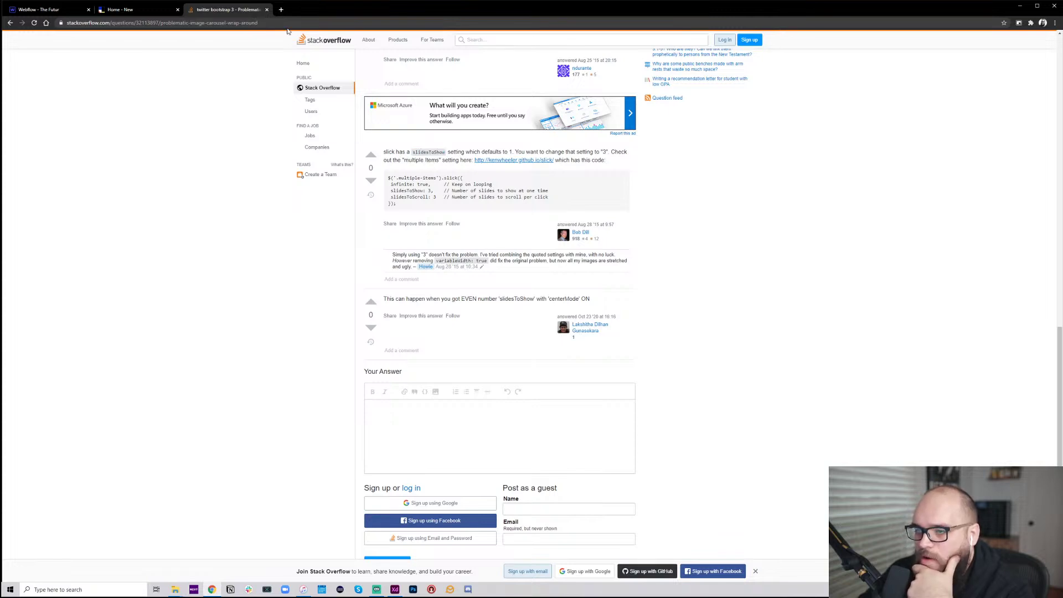
Switch back to Webflow and review the slick carousel settings in the Home - New page's code before the closing body tag
click(50, 10)
scroll(156, 400, up, 5)
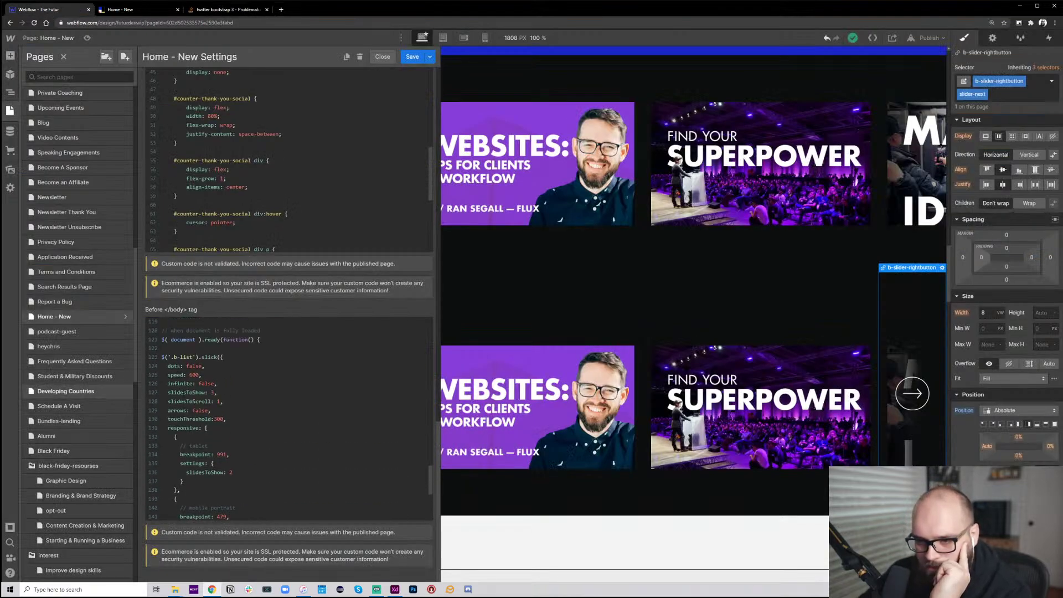
scroll(288, 419, up, 1)
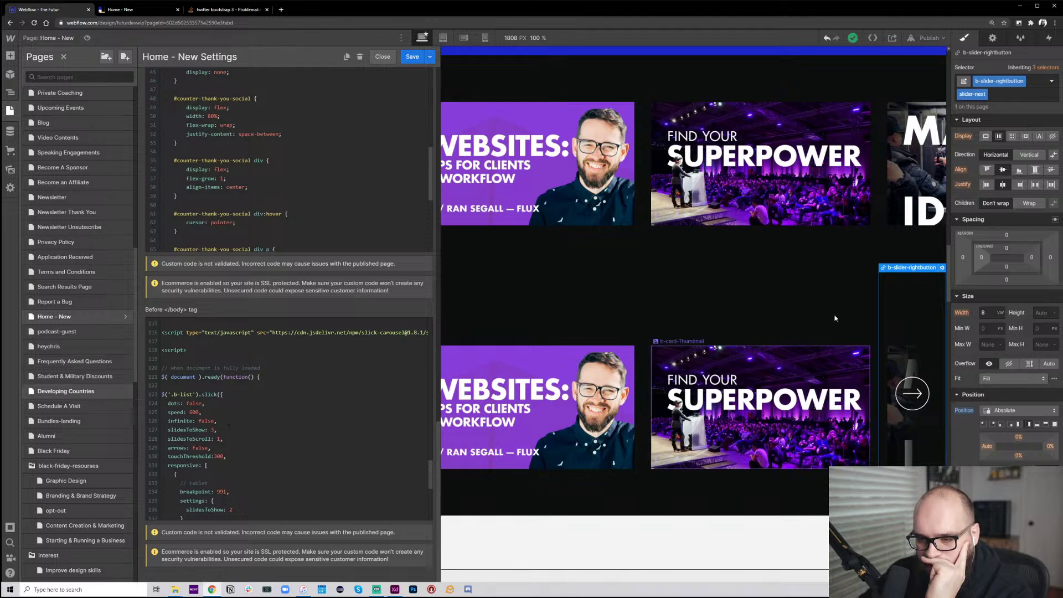
Select the b-item inside the Recently on The Futur carousel and set its width and minimum width to 100%
click(595, 320)
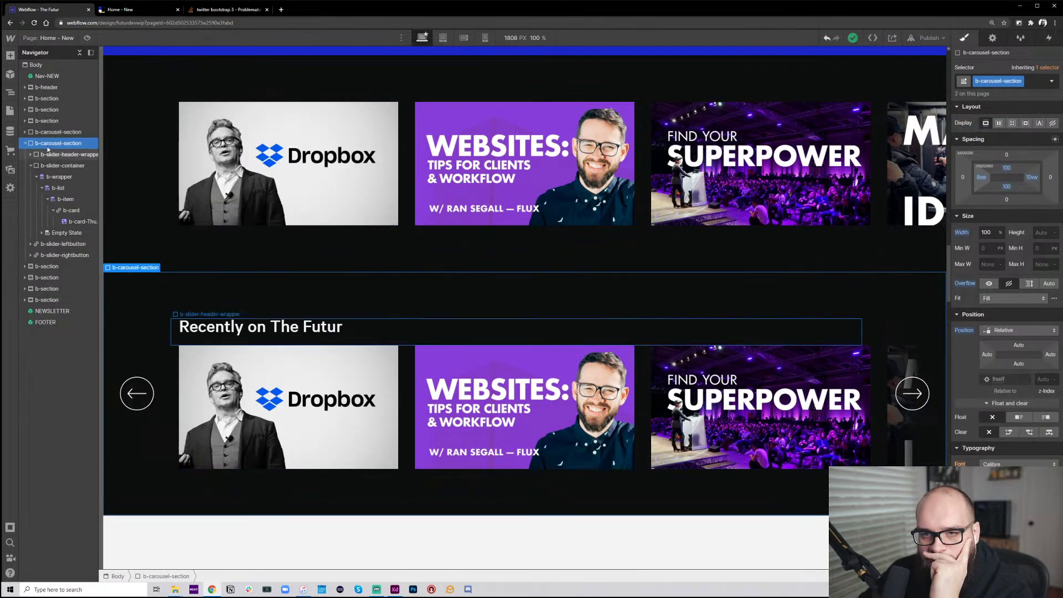
click(73, 222)
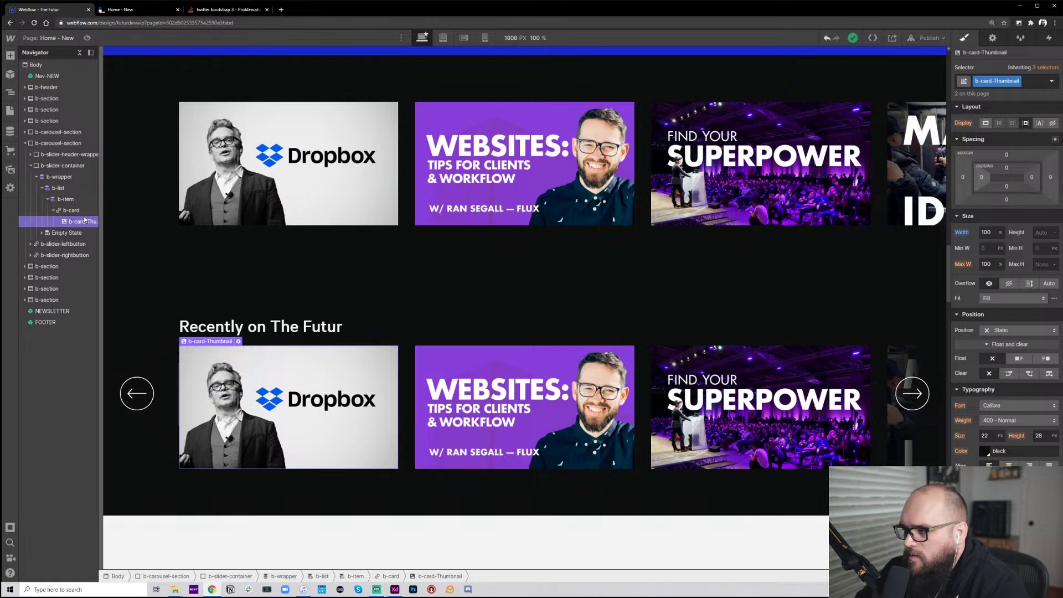
click(81, 212)
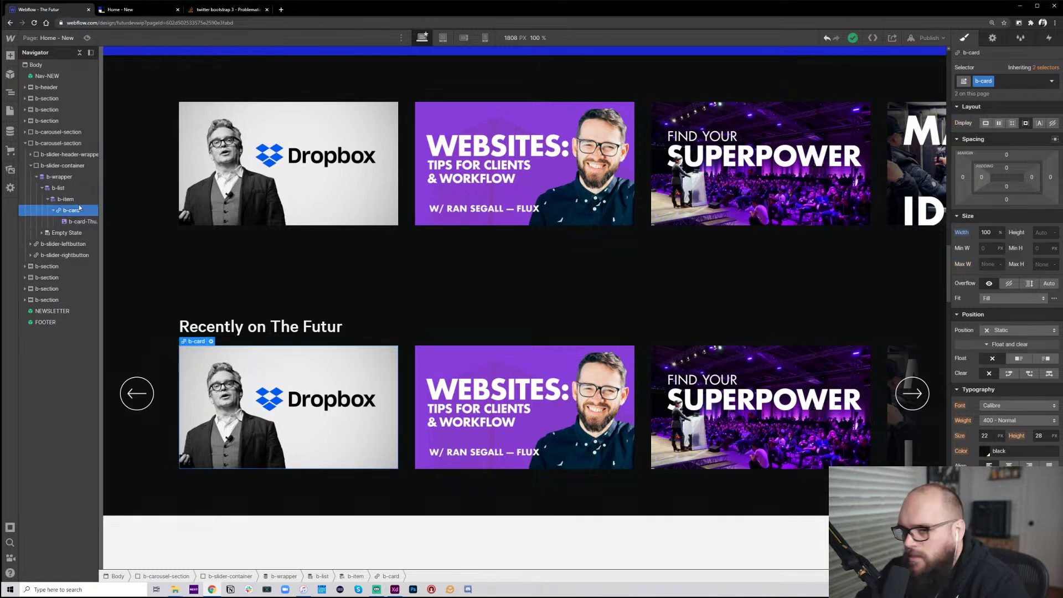
click(79, 199)
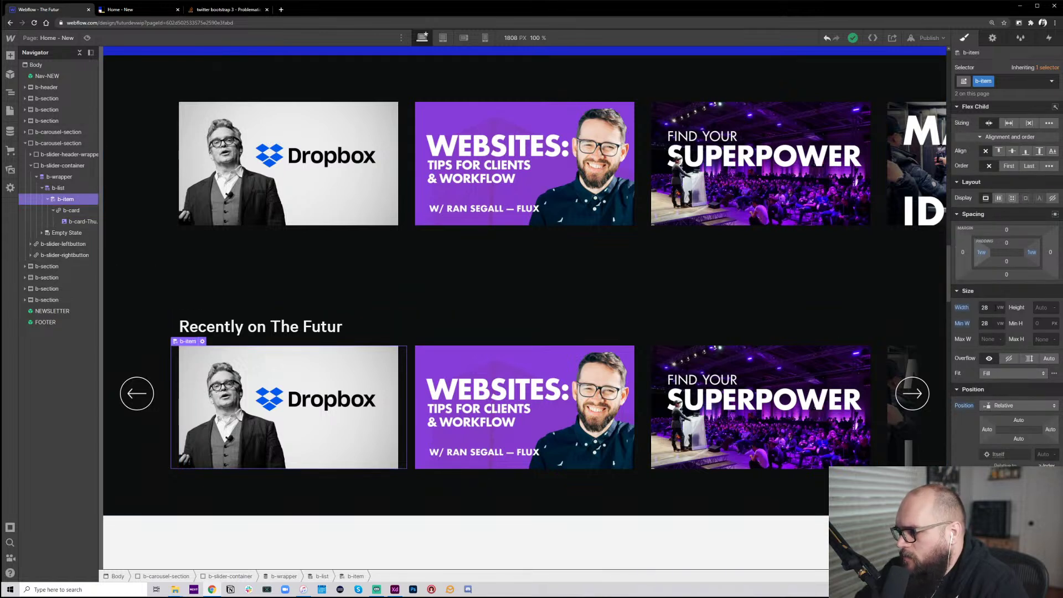
click(986, 308)
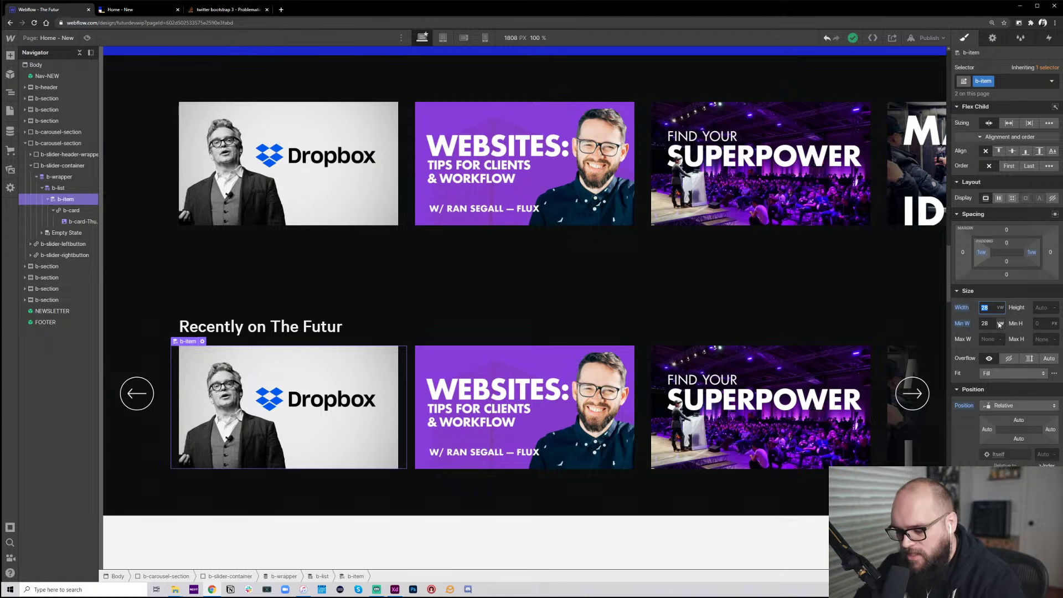
text(100%)
key(Tab)
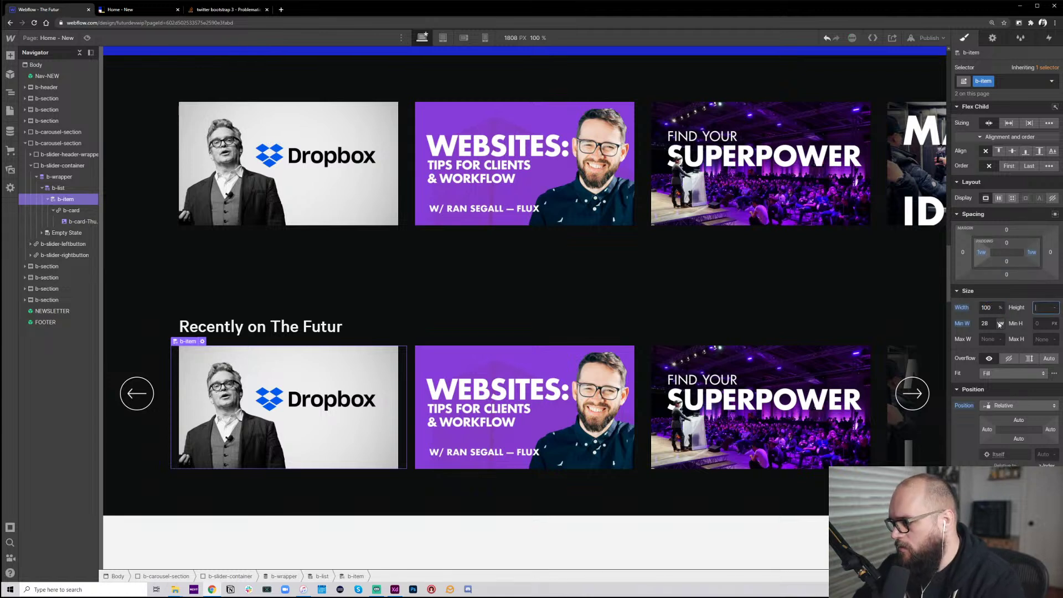
key(Tab)
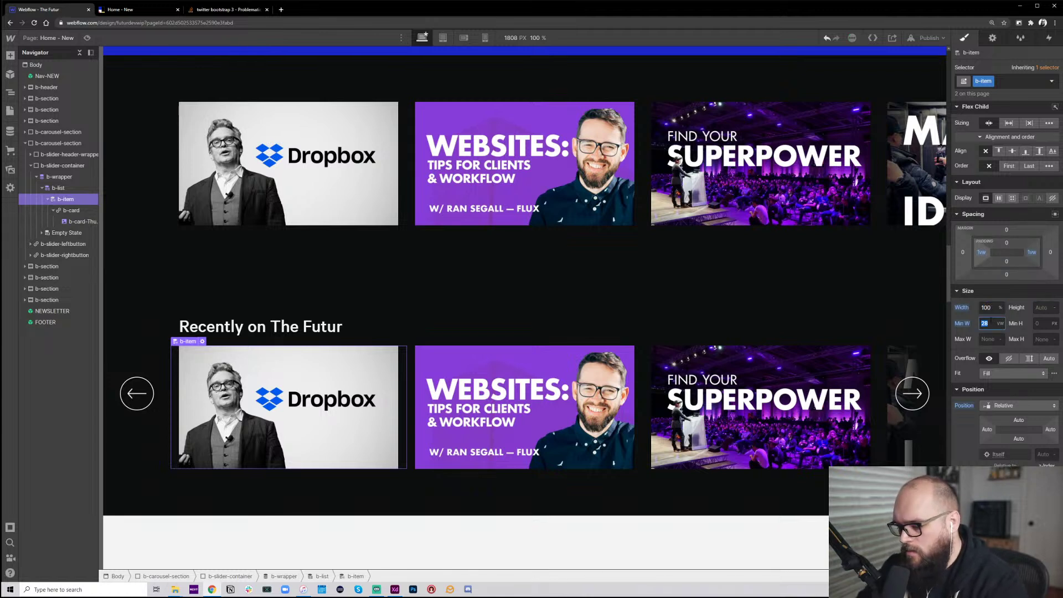
text(100%)
key(Return)
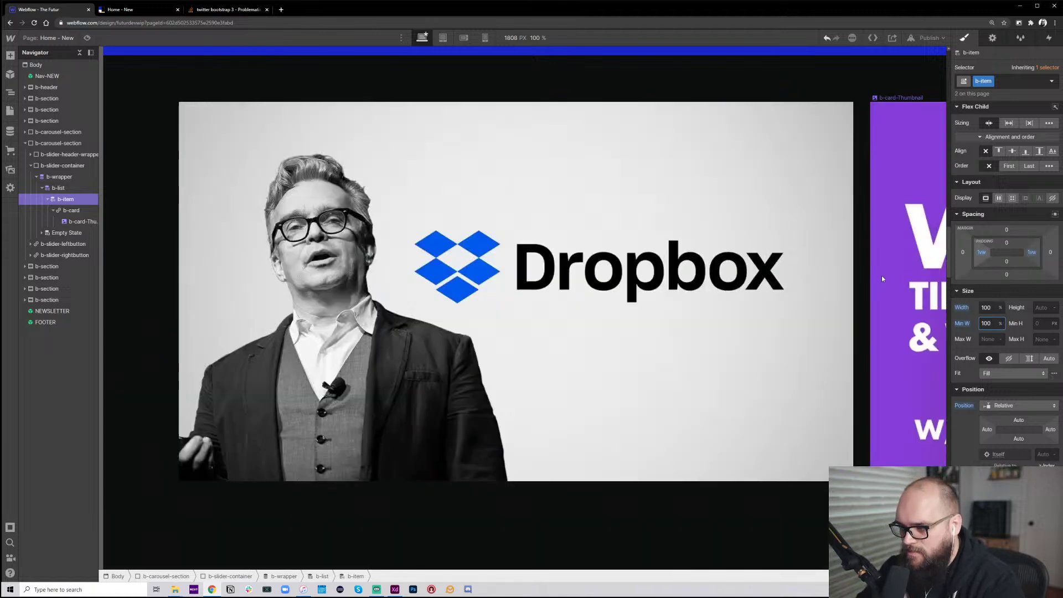
Publish the site to futurdevwip.webflow.io and reload the published Home - New page to inspect how the carousel cards are laid out
click(929, 36)
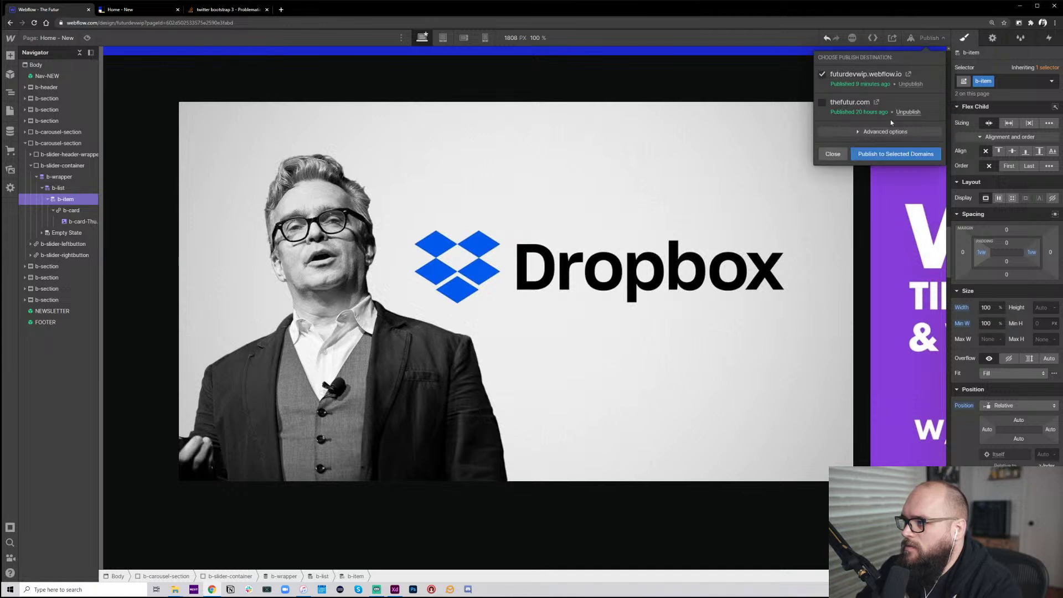
click(879, 153)
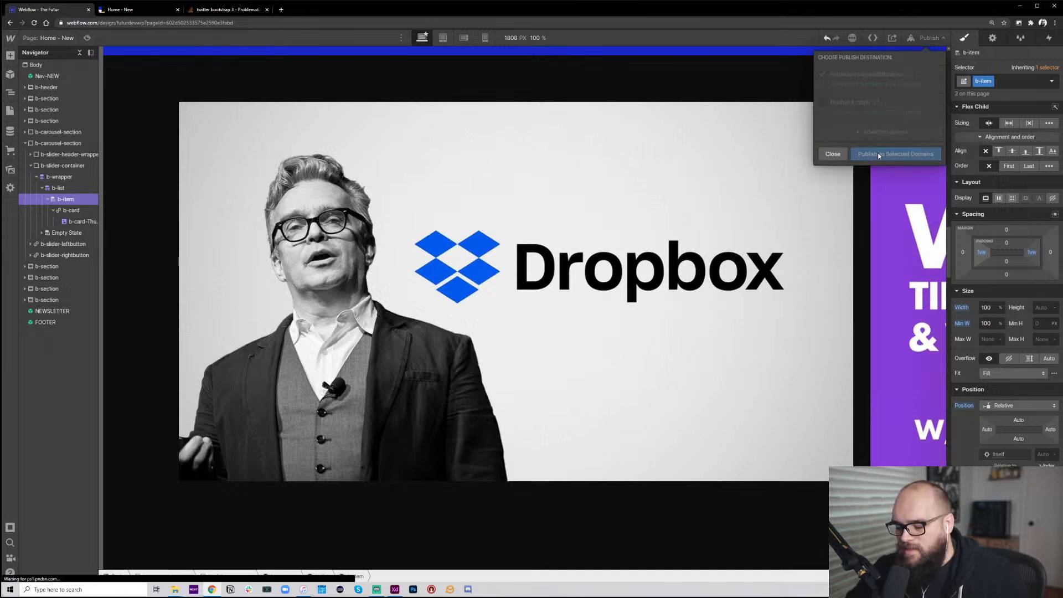
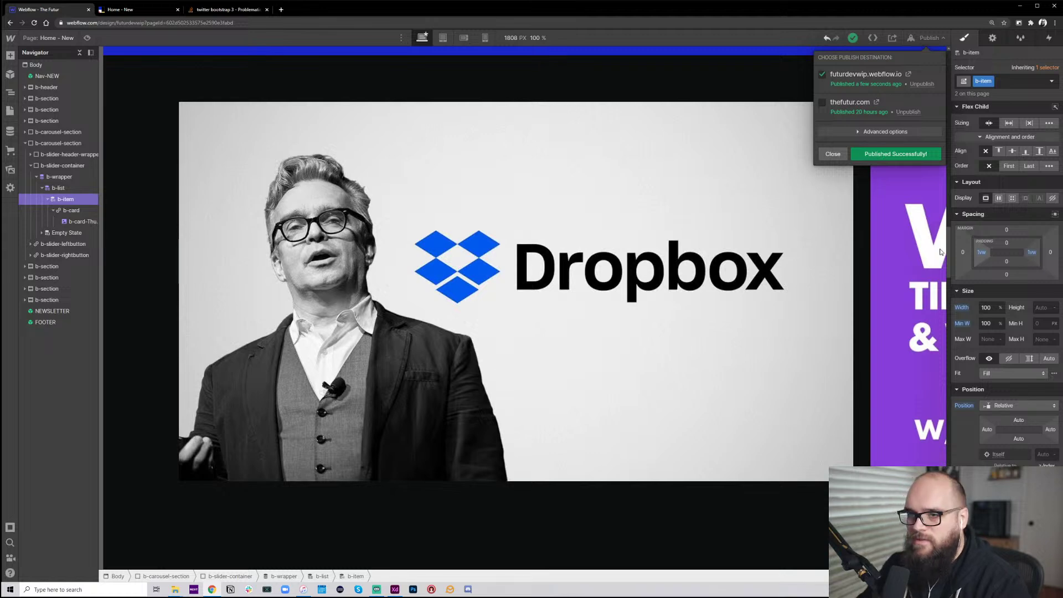
click(161, 13)
click(34, 23)
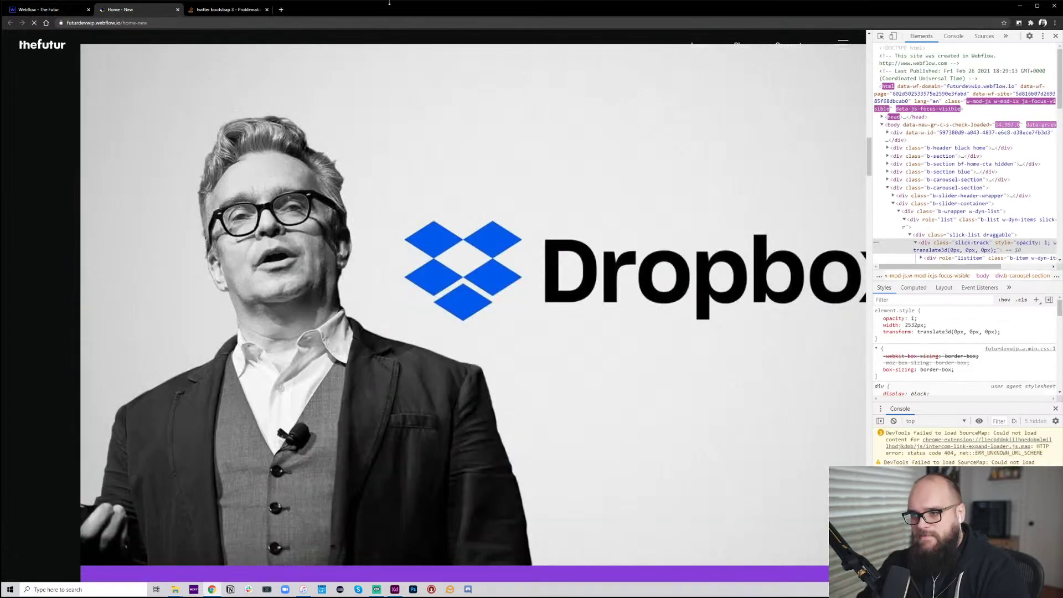
scroll(551, 349, up, 4)
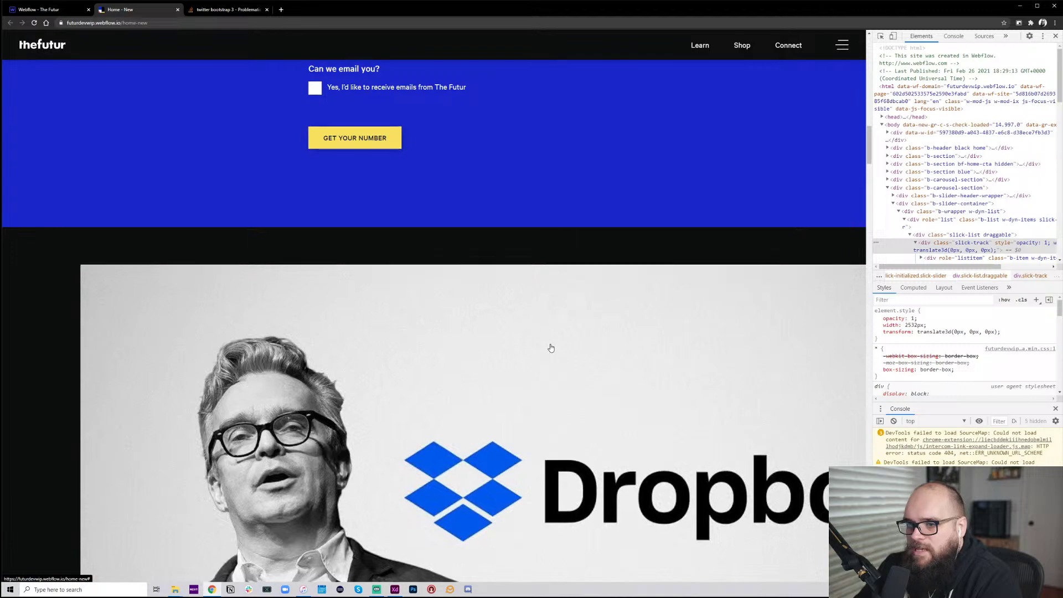
scroll(551, 349, down, 15)
scroll(552, 345, down, 5)
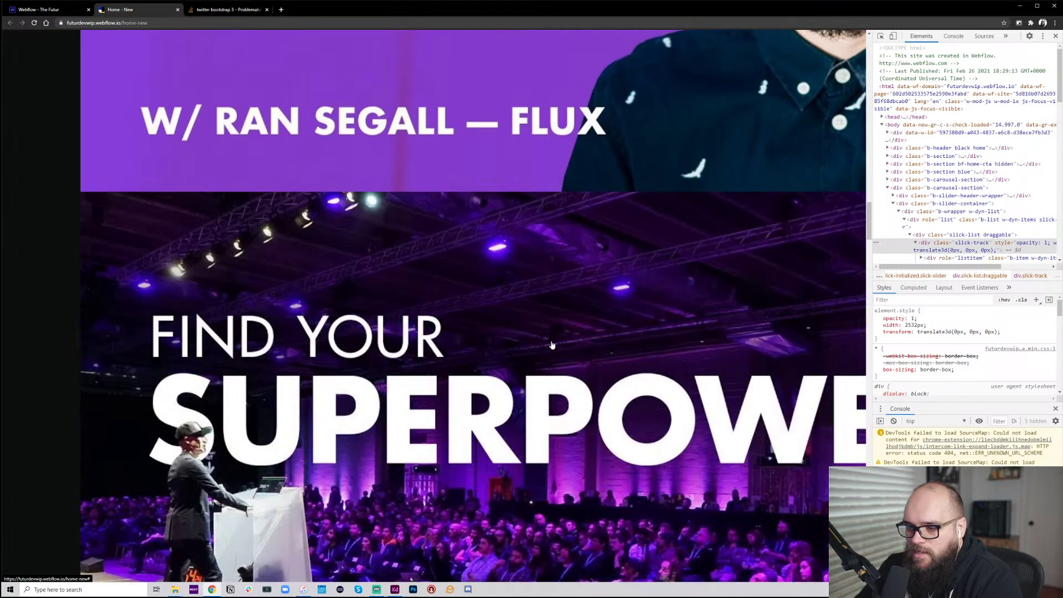
scroll(553, 344, up, 7)
scroll(554, 344, up, 10)
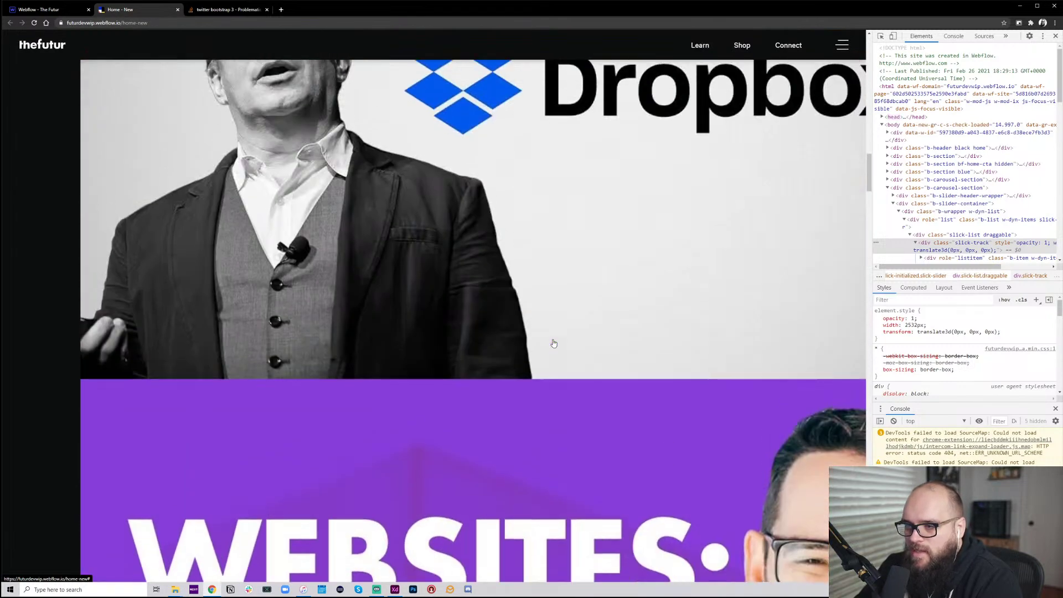
Return to the Webflow Designer and set the b-item's width and minimum width to 300 px
click(74, 11)
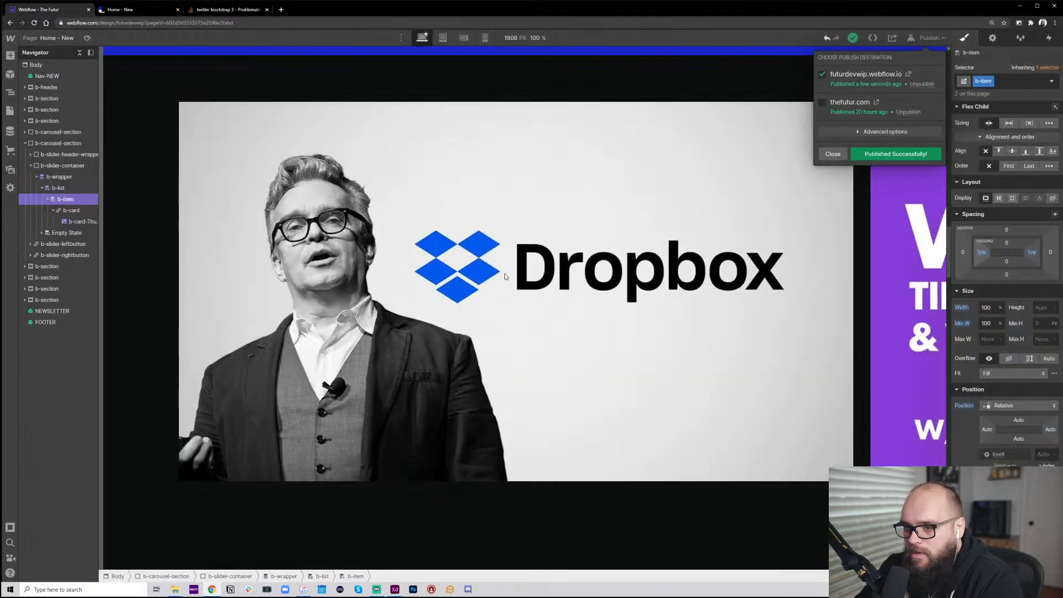
click(76, 201)
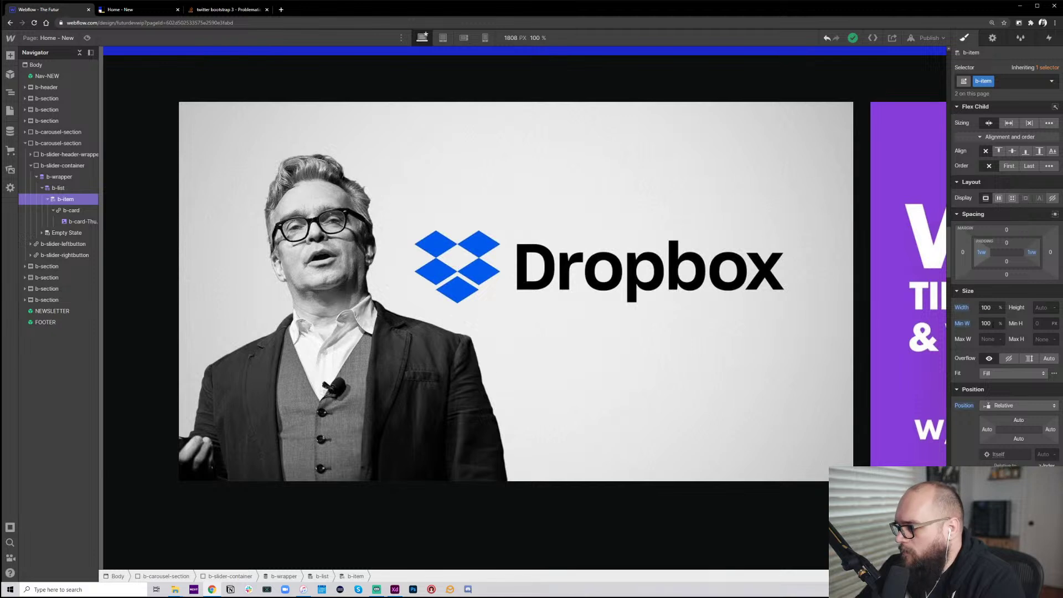
click(987, 307)
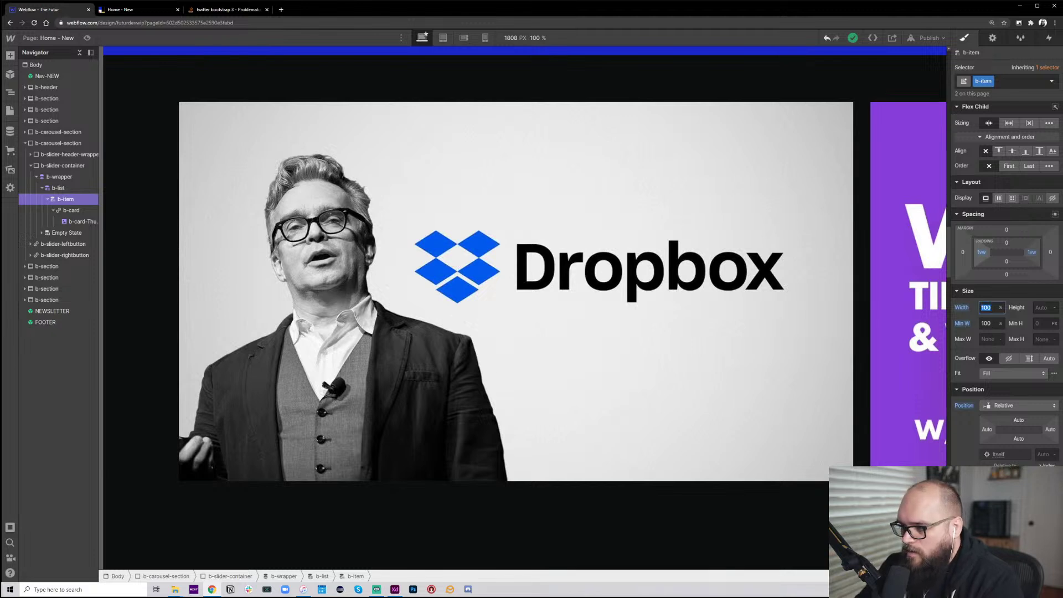
text(300px)
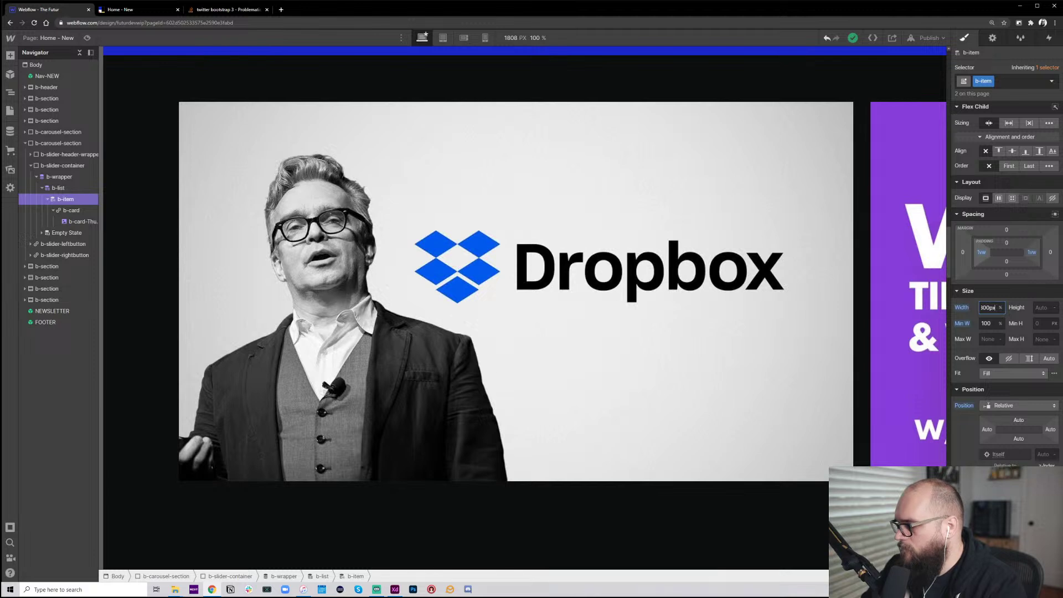
key(Tab)
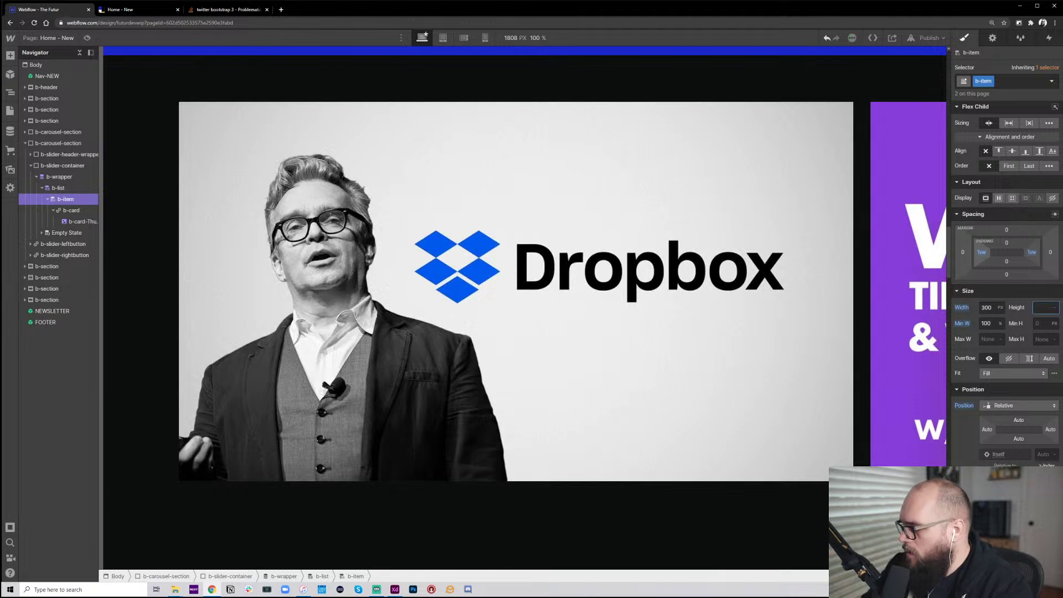
key(Tab)
text(300px)
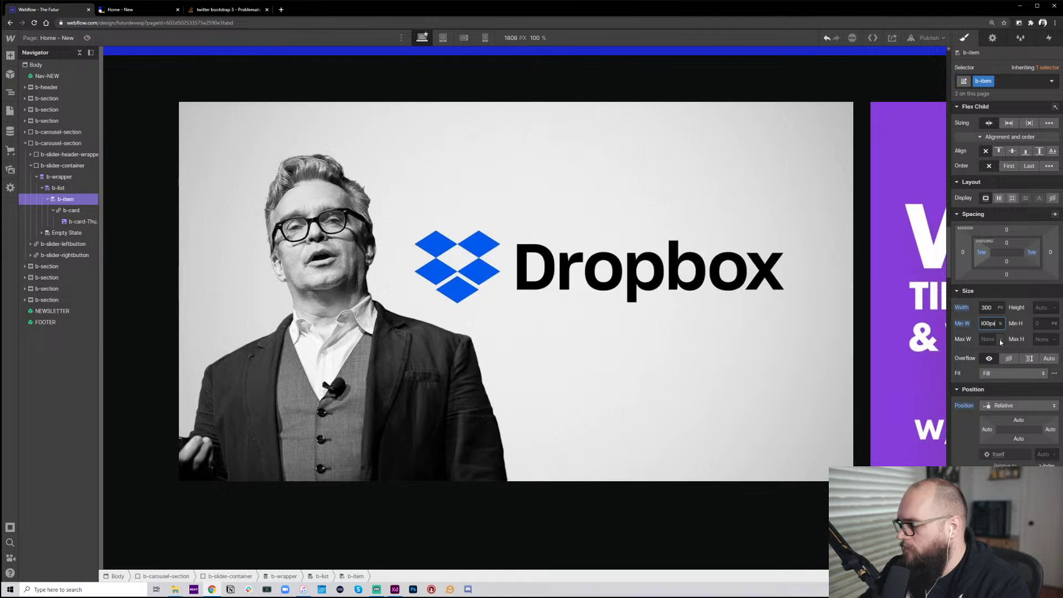
key(Return)
scroll(573, 261, up, 4)
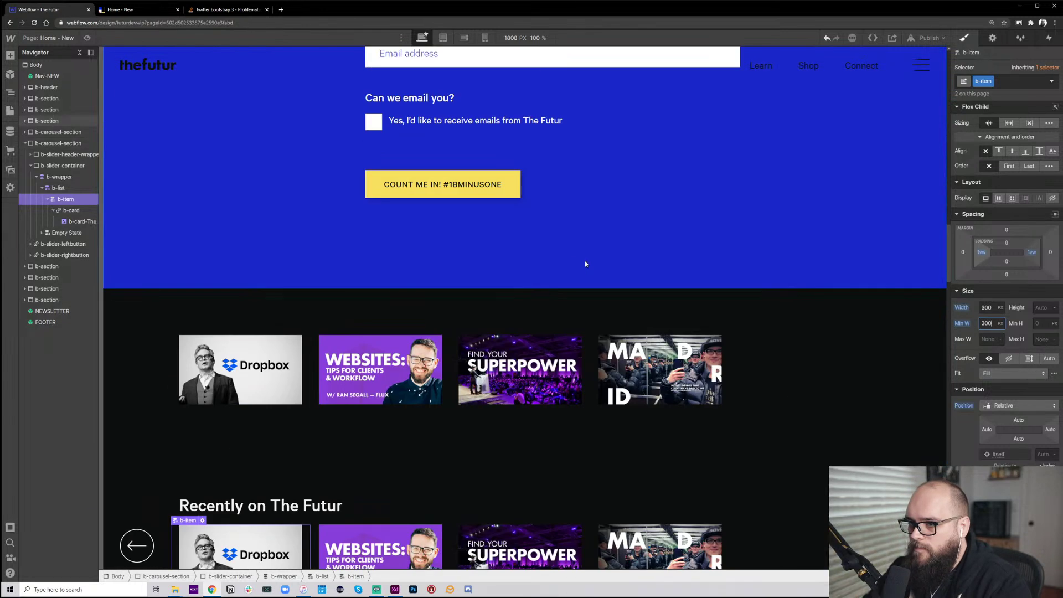
scroll(585, 261, down, 2)
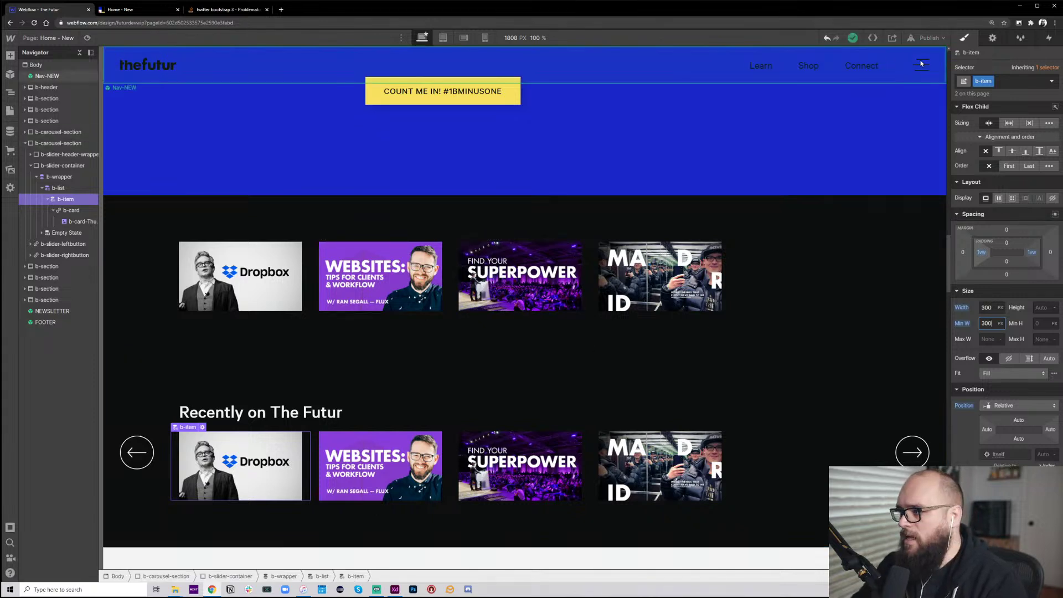
Set the b-item's width and minimum width to 33.3333%
click(989, 323)
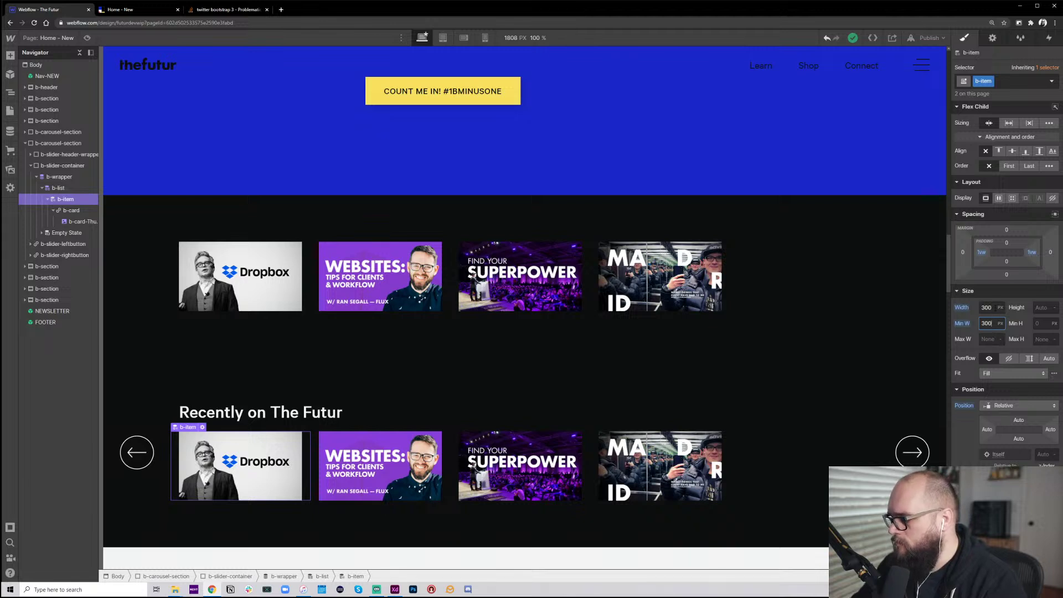
click(996, 307)
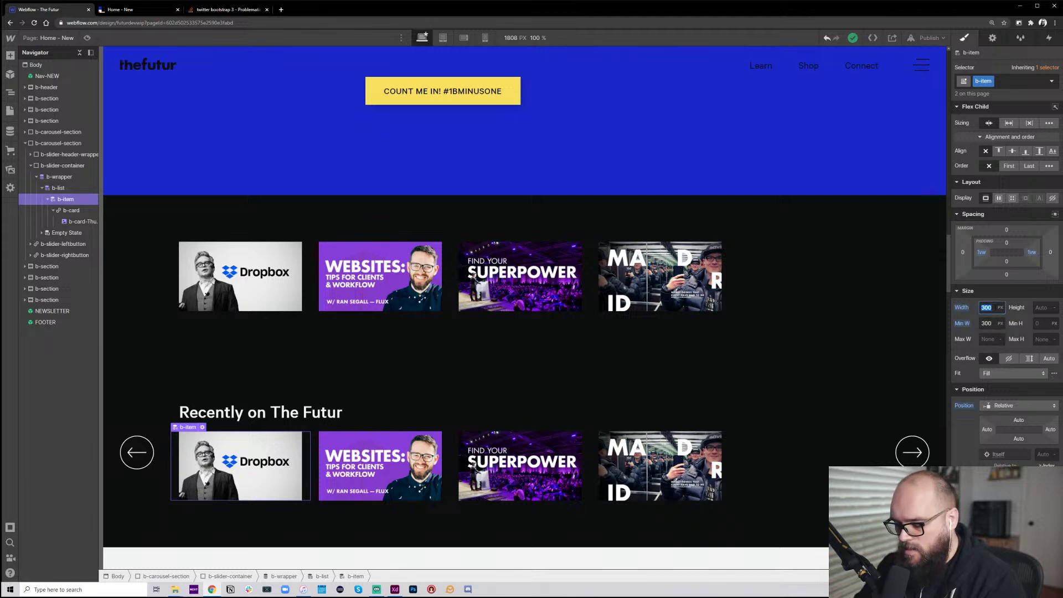
text(33)
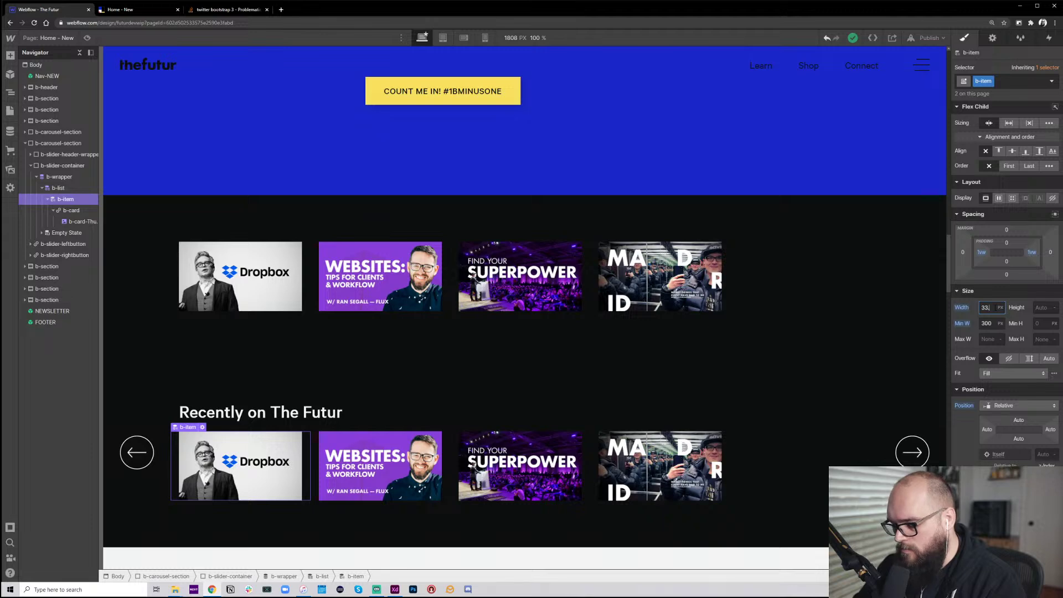
text(.3333)
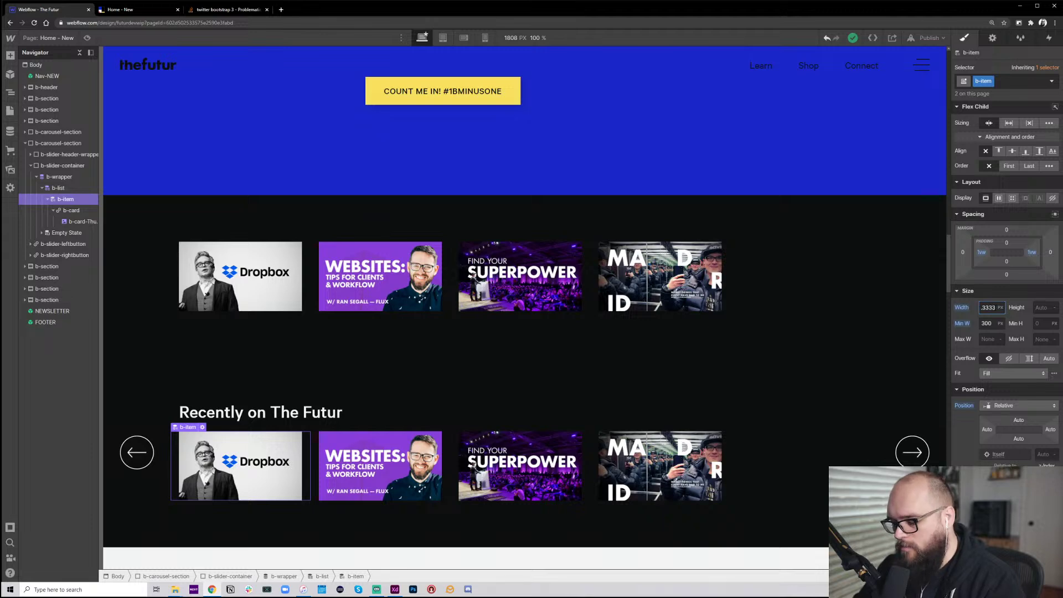
text(%)
key(Tab)
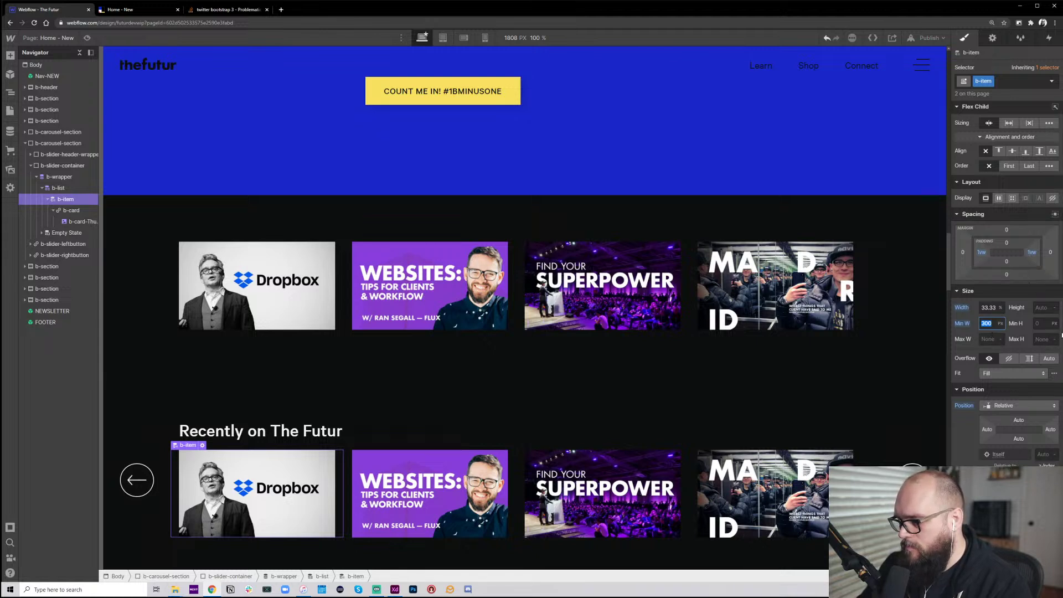
text(33)
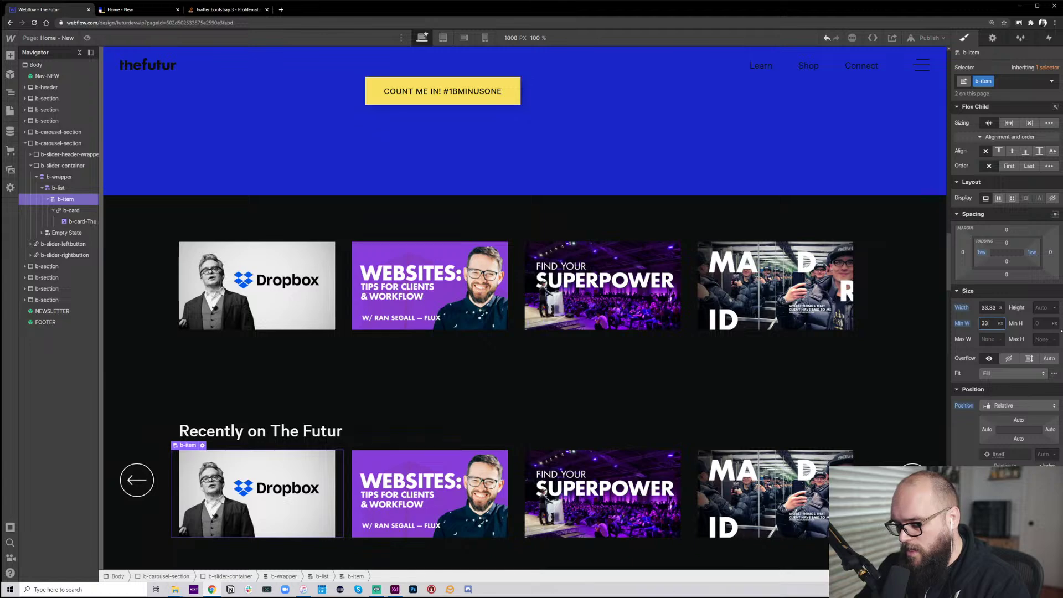
text(.33)
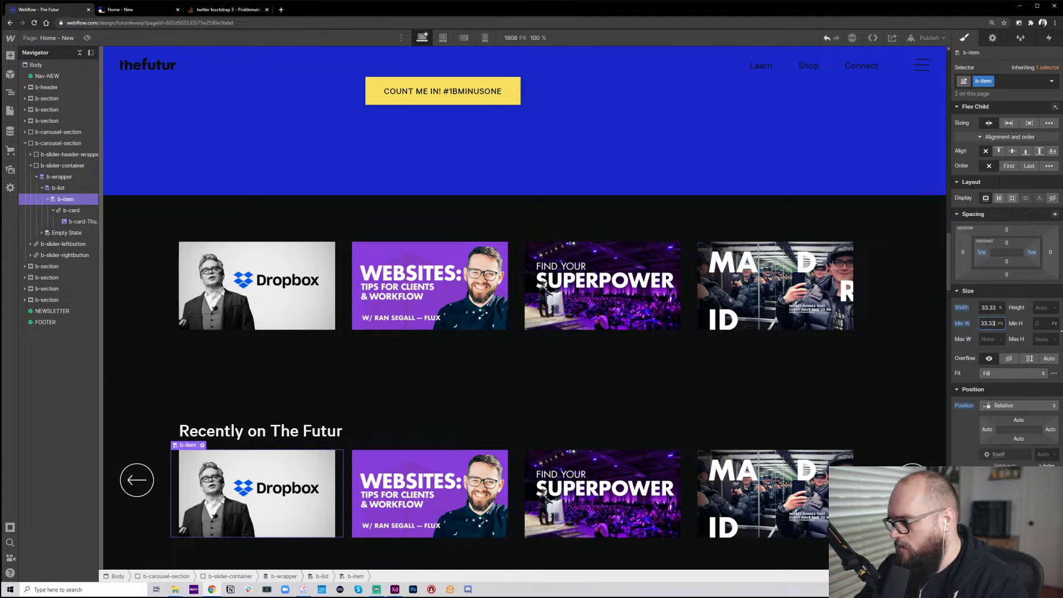
text(33)
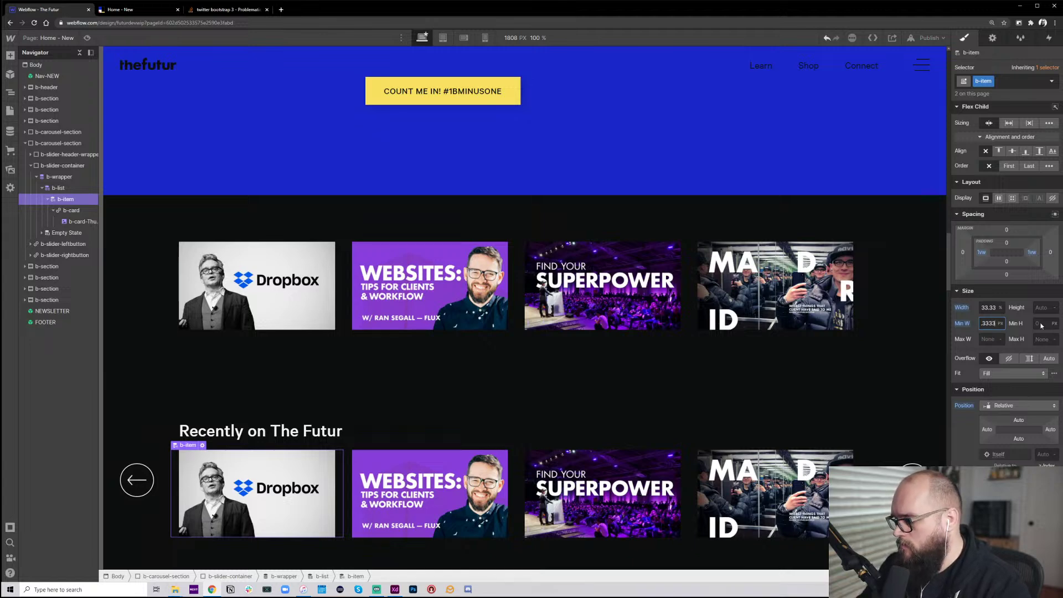
text(%)
key(Return)
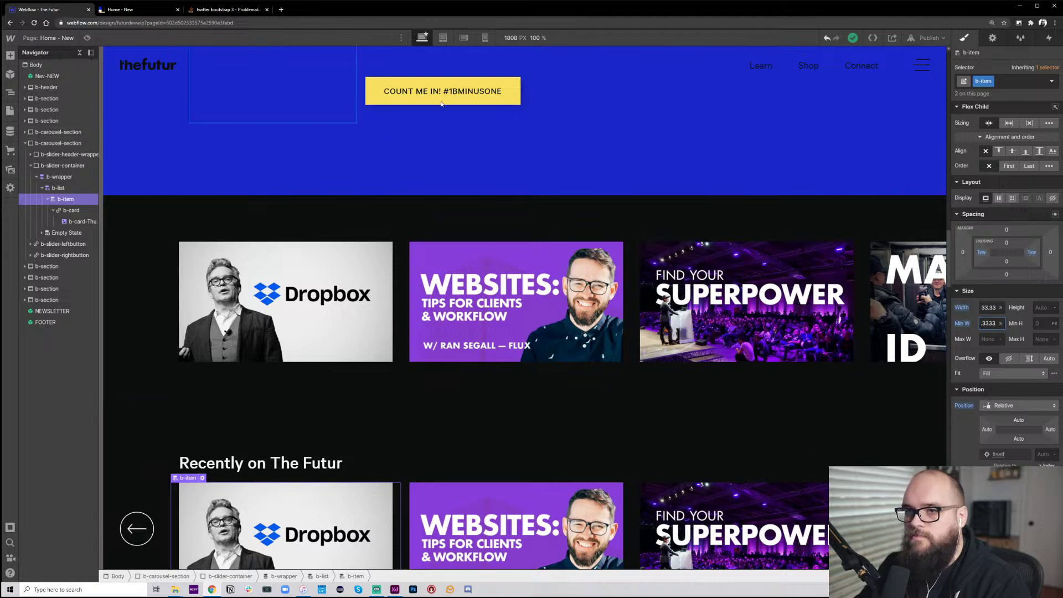
Publish the site to futurdevwip.webflow.io, switch to the published Home - New page and reload it
click(930, 37)
click(896, 158)
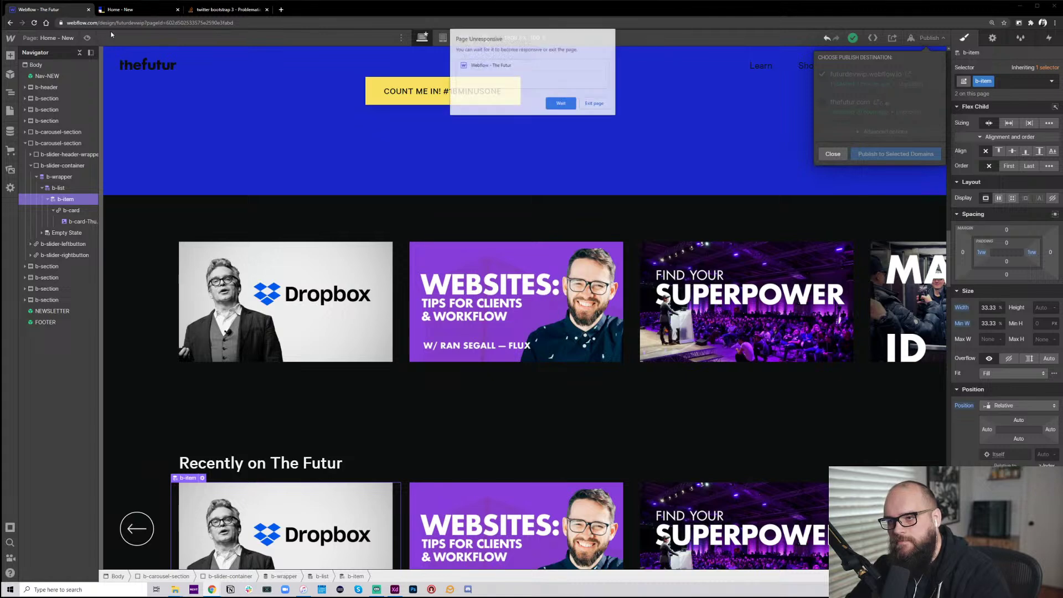
click(139, 9)
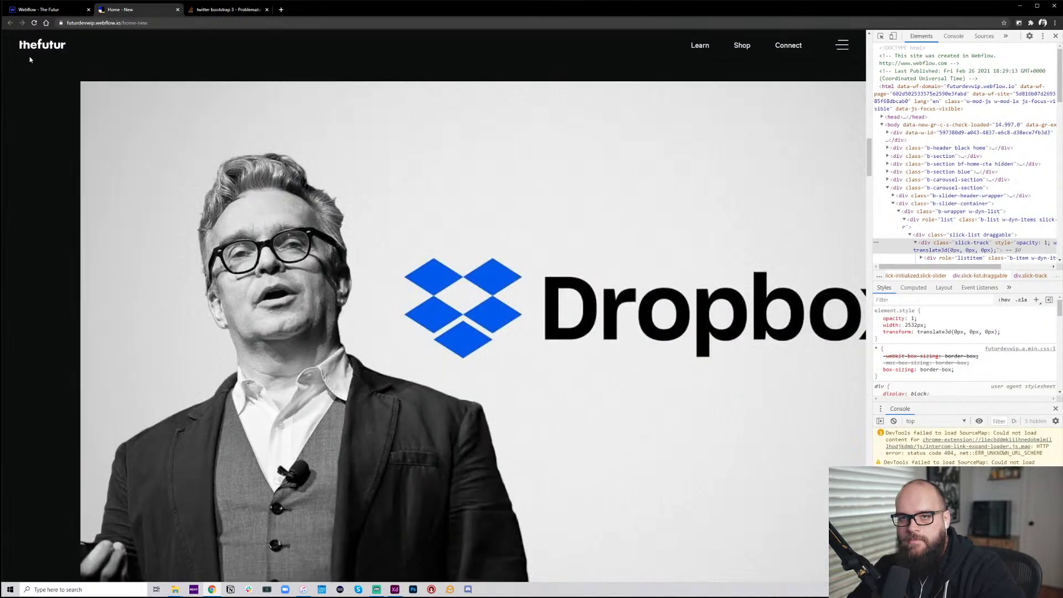
key(ctrl+r)
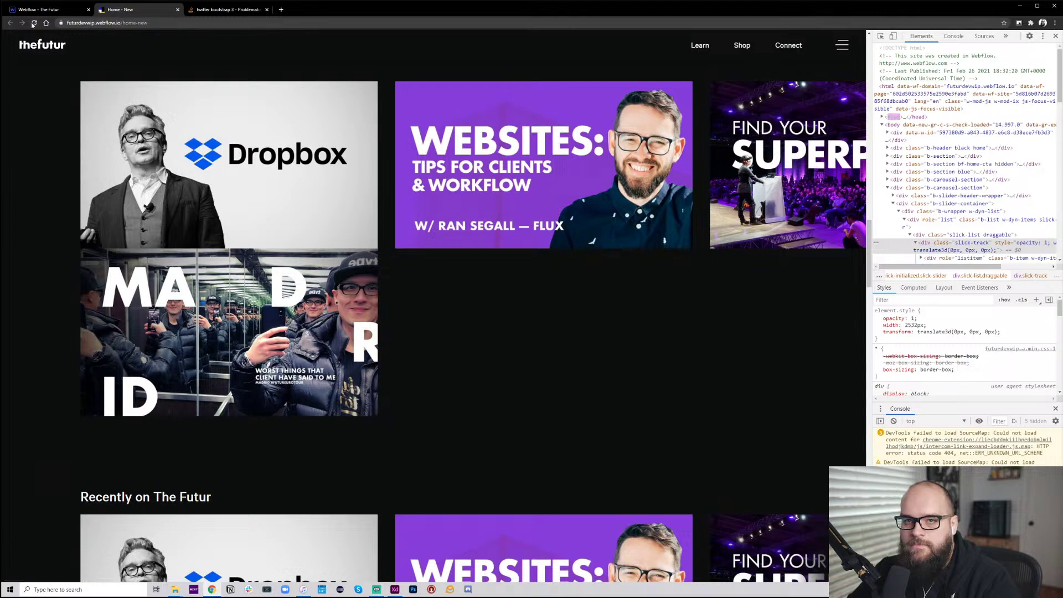
Advance the published Recently on The Futur carousel with its next arrow and compare it with the carousel above
scroll(400, 380, down, 6)
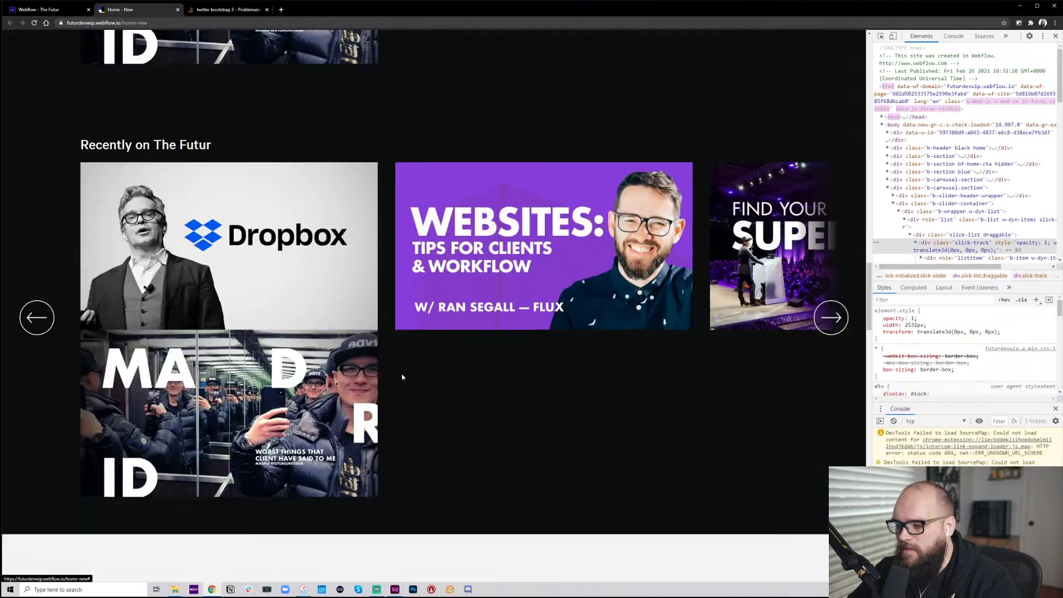
click(830, 184)
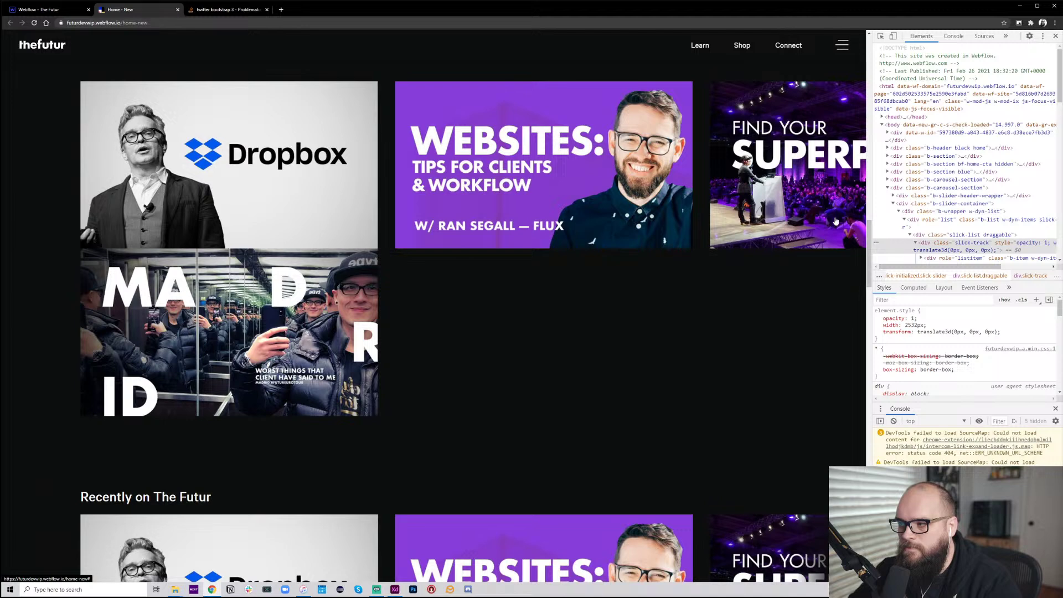
scroll(836, 221, down, 5)
click(831, 410)
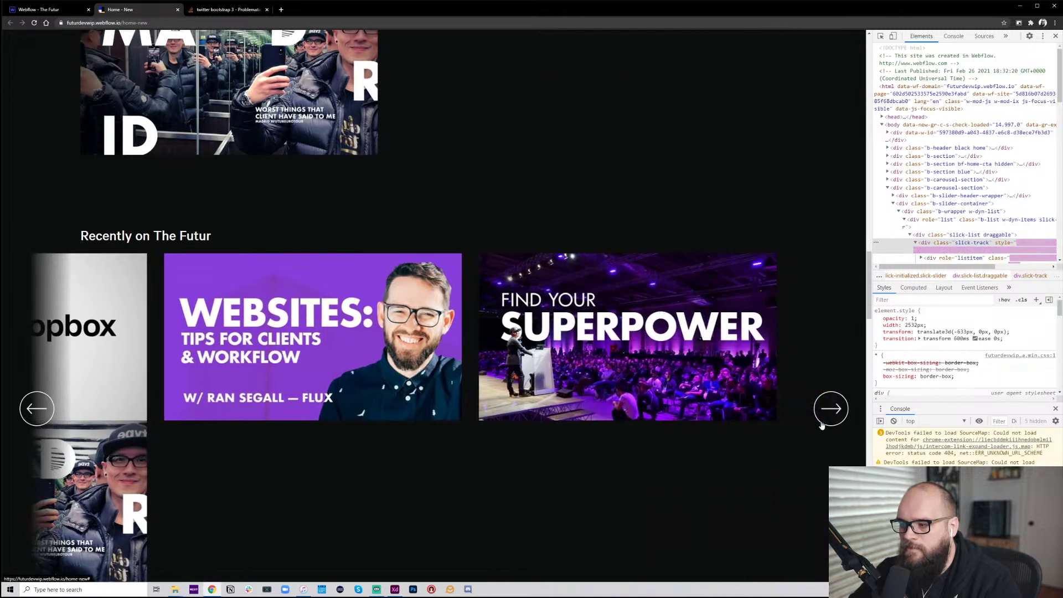
scroll(706, 274, up, 6)
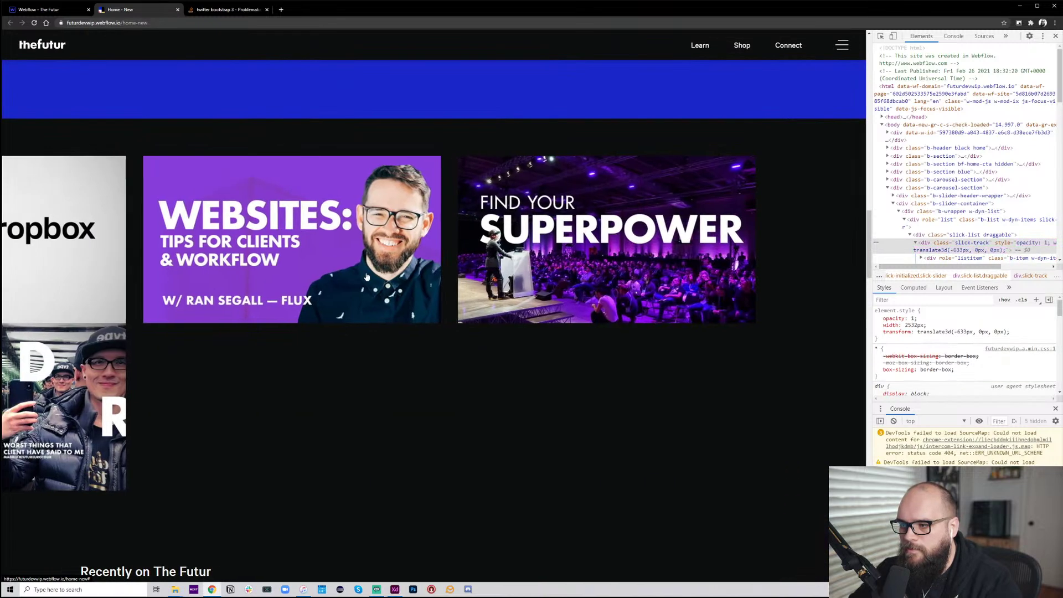
Return to the Webflow Designer, reload it, and open the Home - New page's settings at its custom code
click(51, 10)
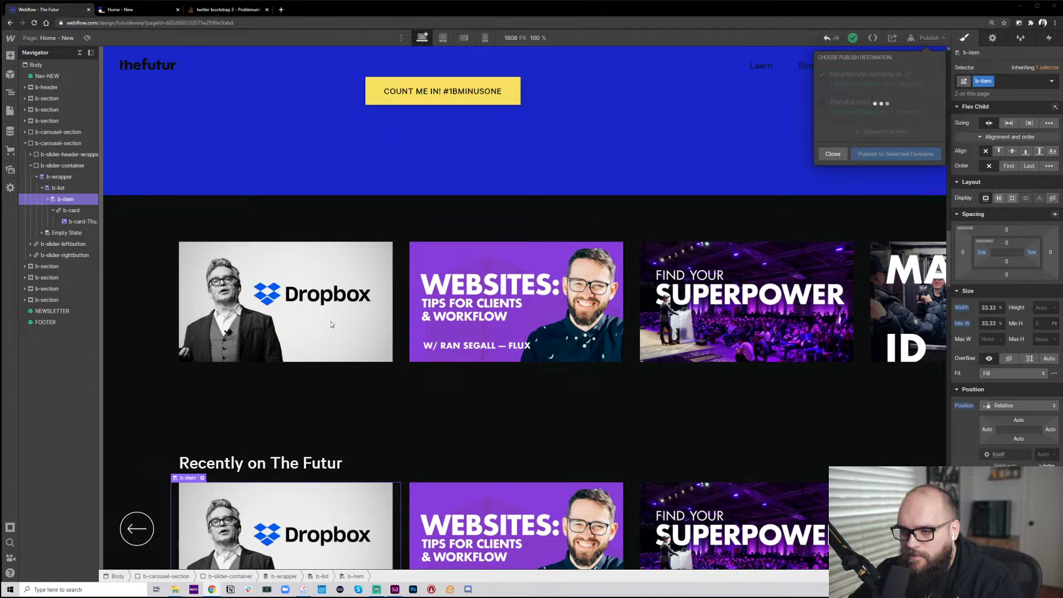
click(33, 23)
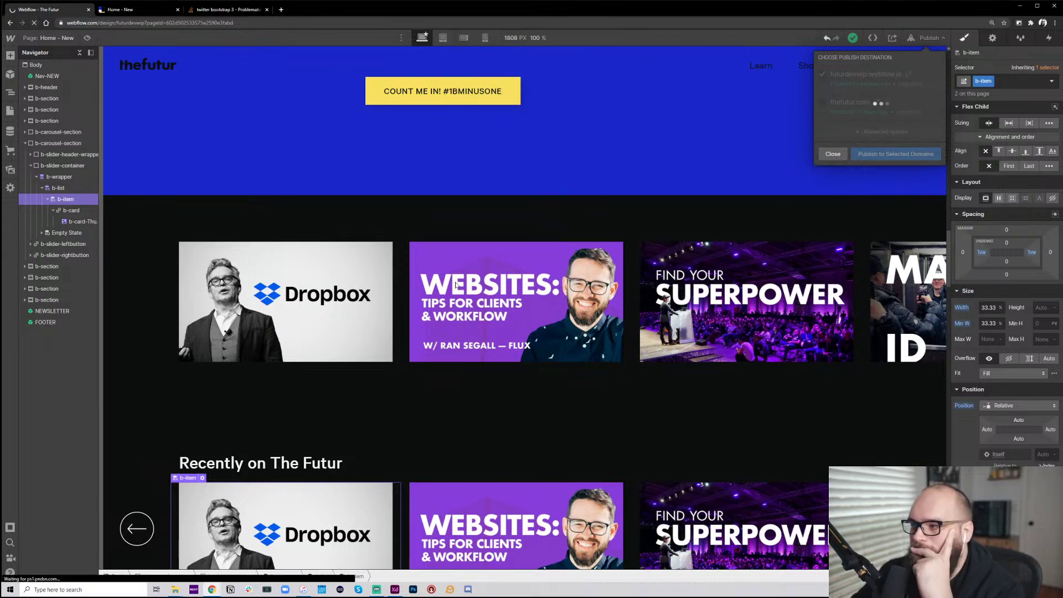
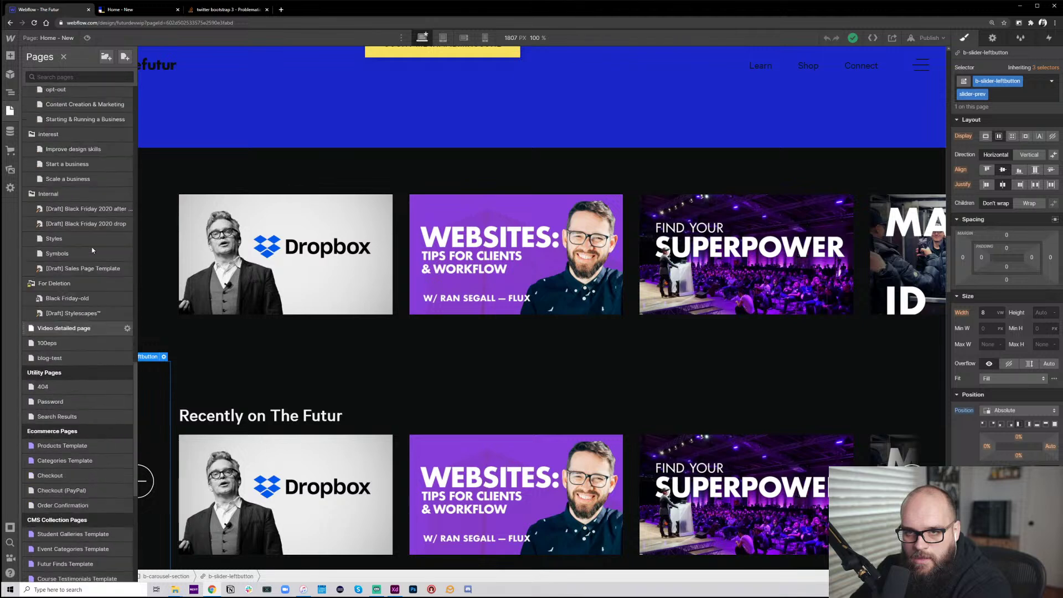
scroll(88, 204, down, 5)
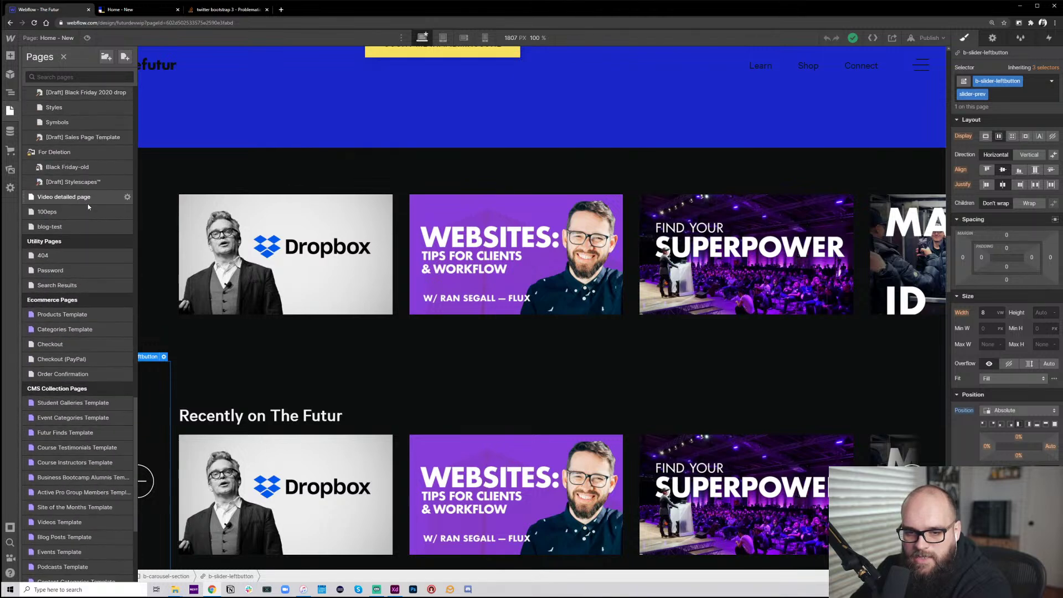
scroll(127, 396, up, 12)
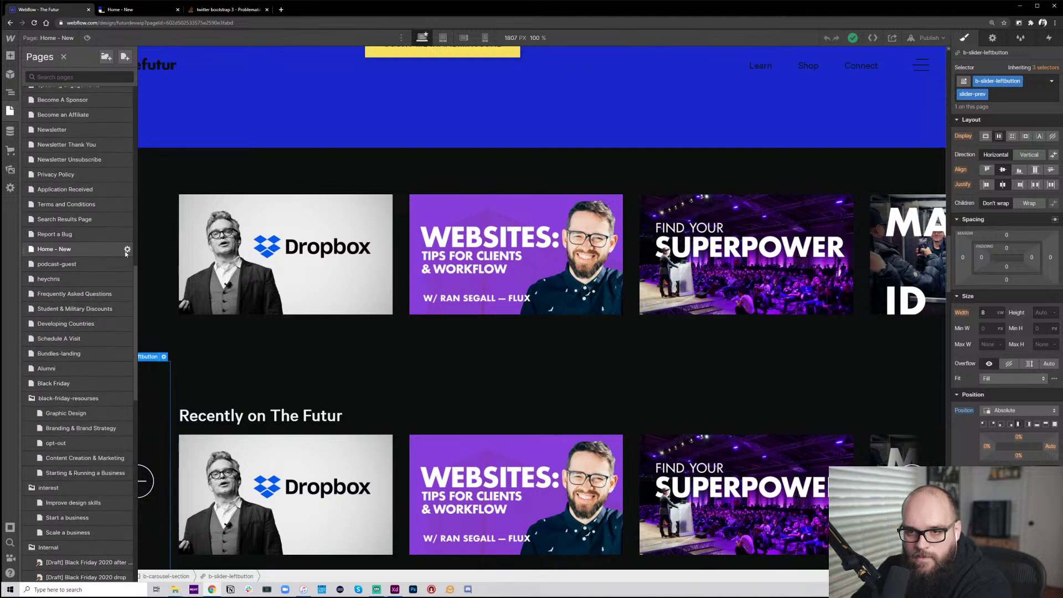
scroll(285, 445, down, 15)
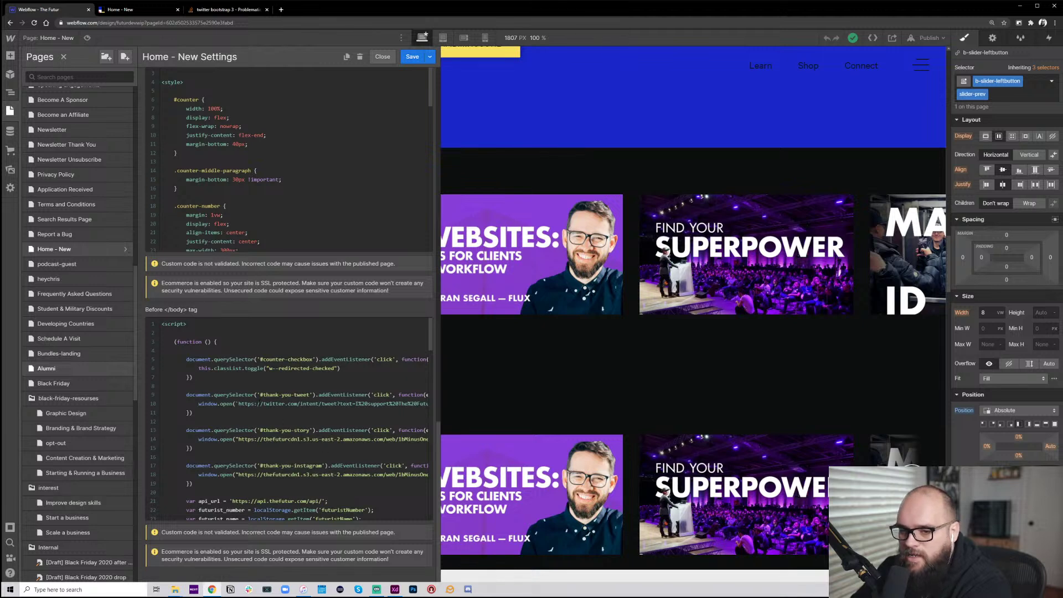
Cut the .slider-prev and .slider-next click handlers from the end of the Before </body> tag code and save the page settings
scroll(288, 421, down, 3)
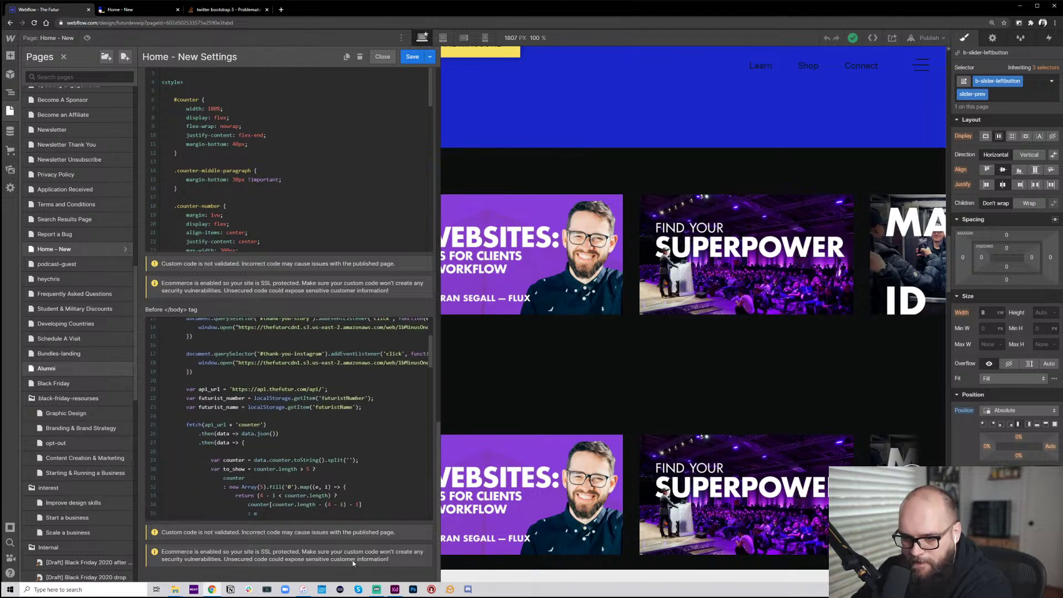
scroll(209, 427, down, 20)
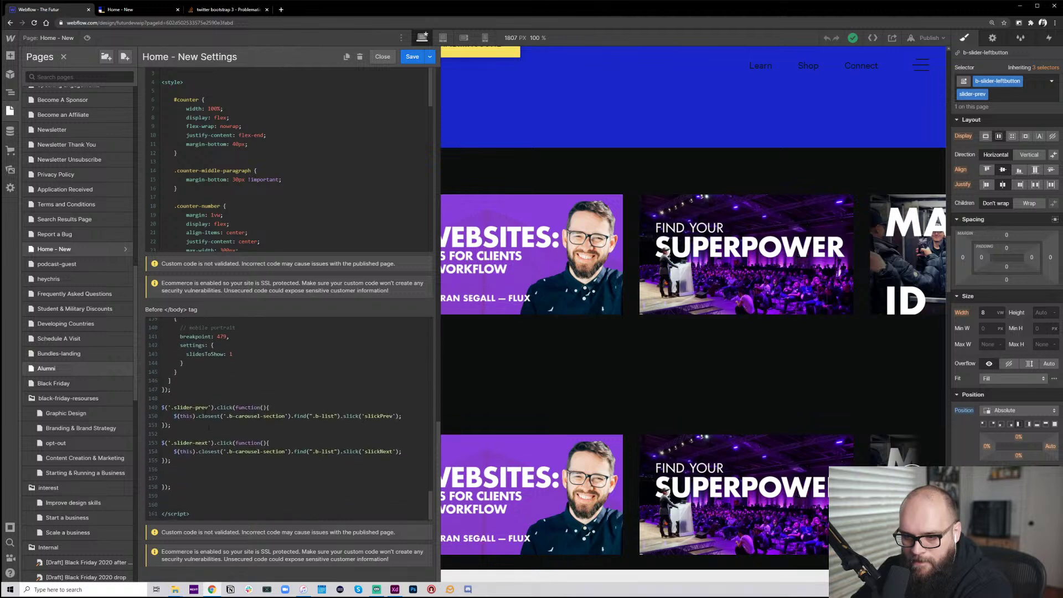
scroll(208, 428, down, 1)
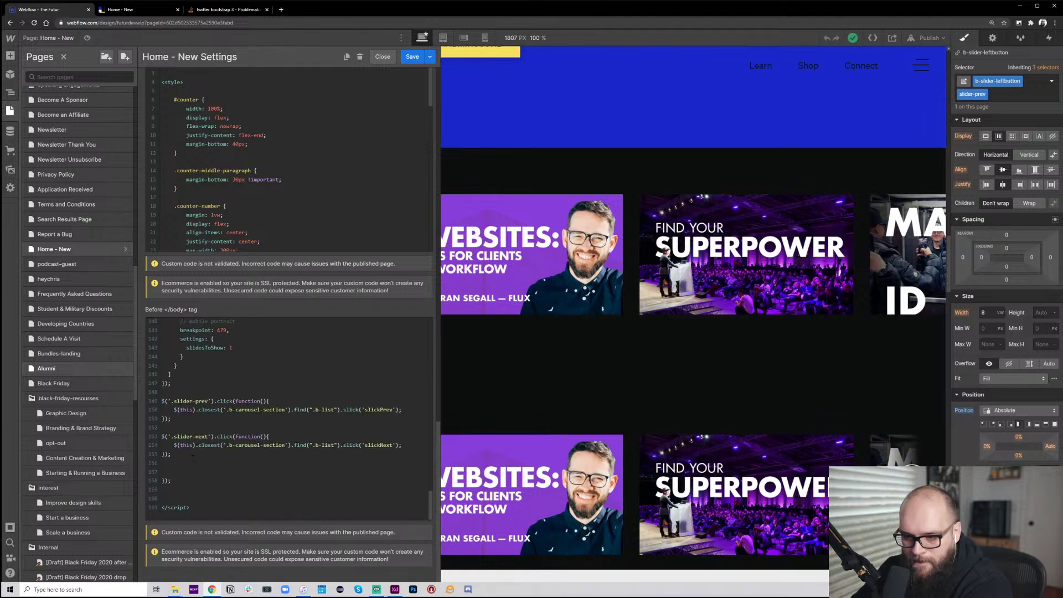
drag(193, 458, 139, 400)
key(ctrl+c)
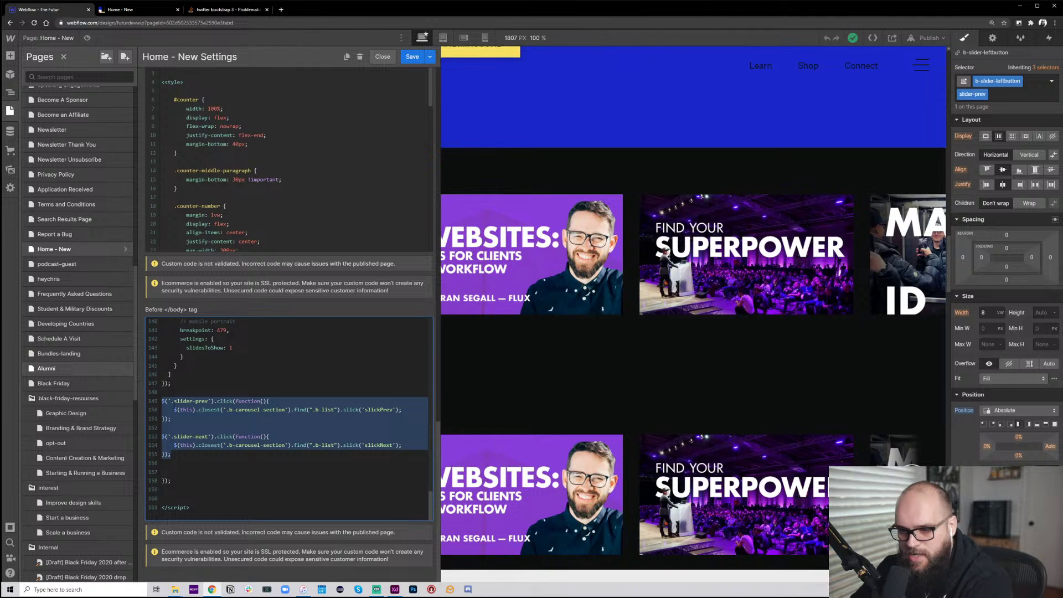
key(BackSpace)
key(BackSpace)
key(BackSpace)
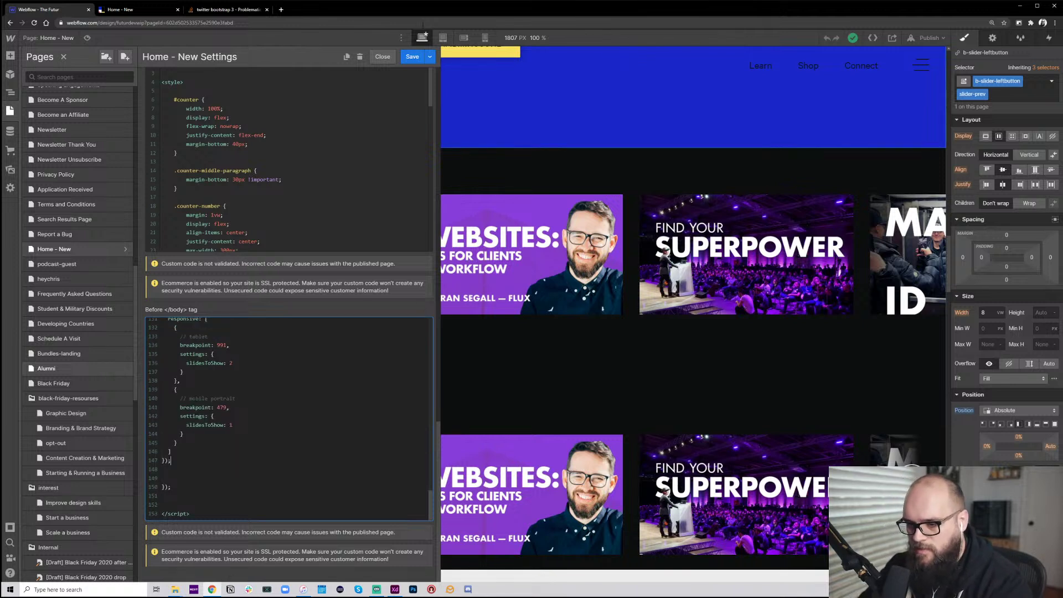
click(412, 57)
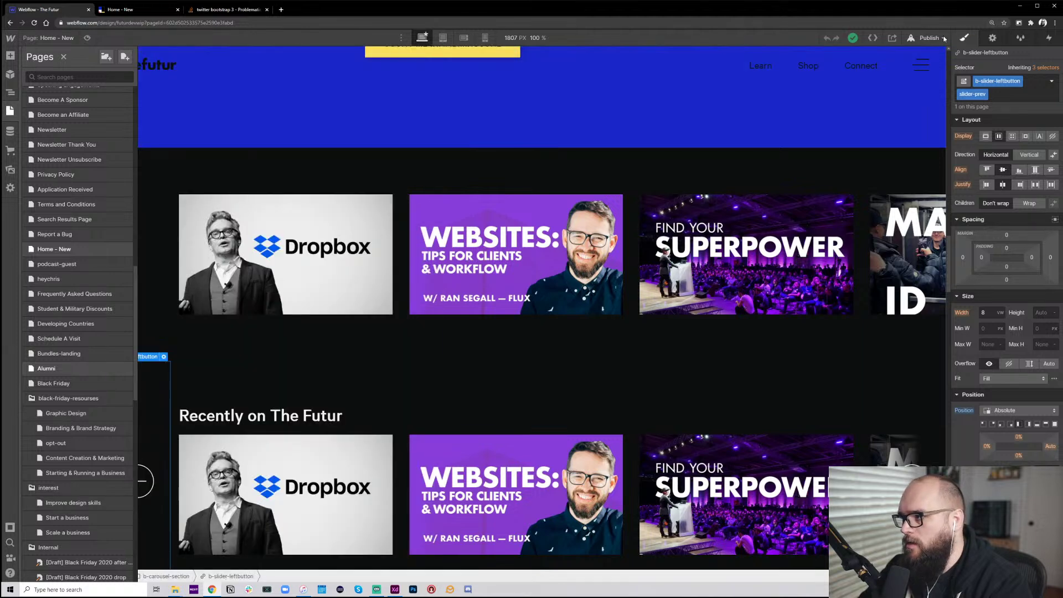
Publish the updated page code to futurdevwip.webflow.io and reload the published Home - New page
click(927, 38)
click(907, 154)
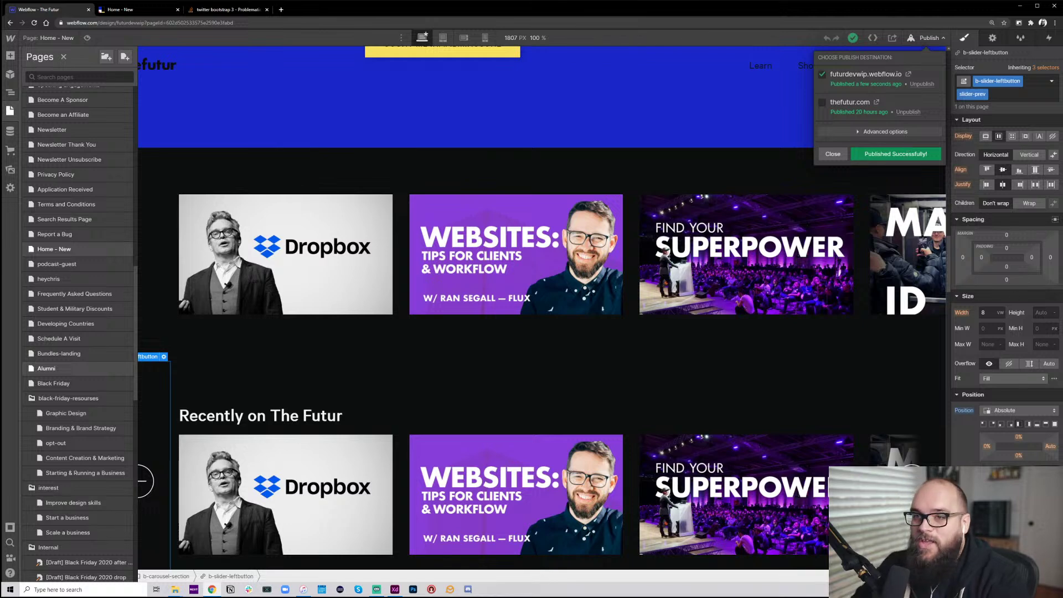
click(135, 9)
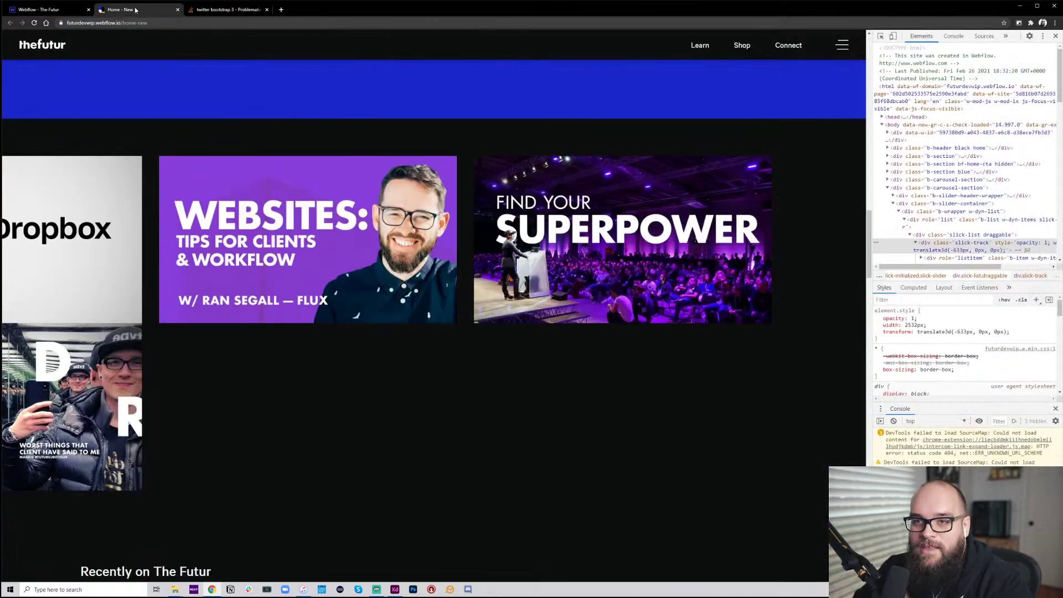
click(34, 24)
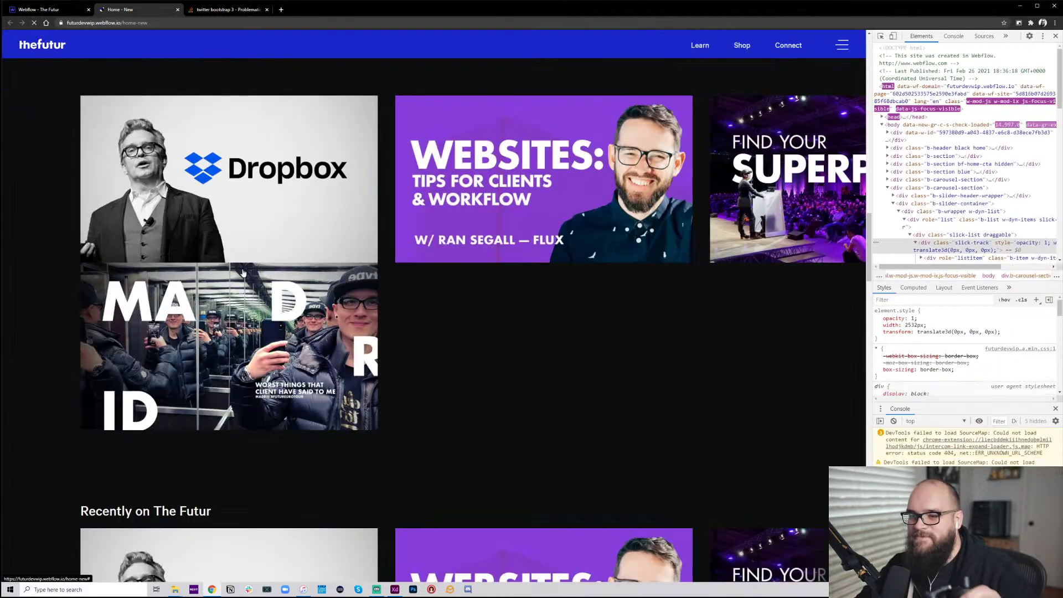
Inspect both published carousels, reloading the page once more and swiping the upper one to its next slide
scroll(502, 387, down, 3)
scroll(504, 390, down, 2)
scroll(665, 277, up, 5)
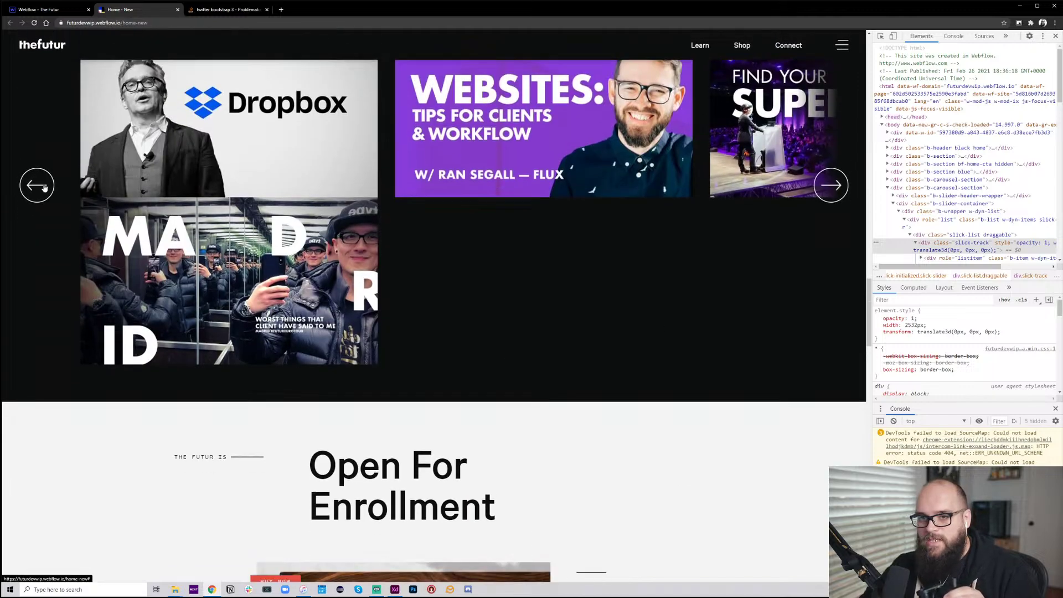
click(33, 24)
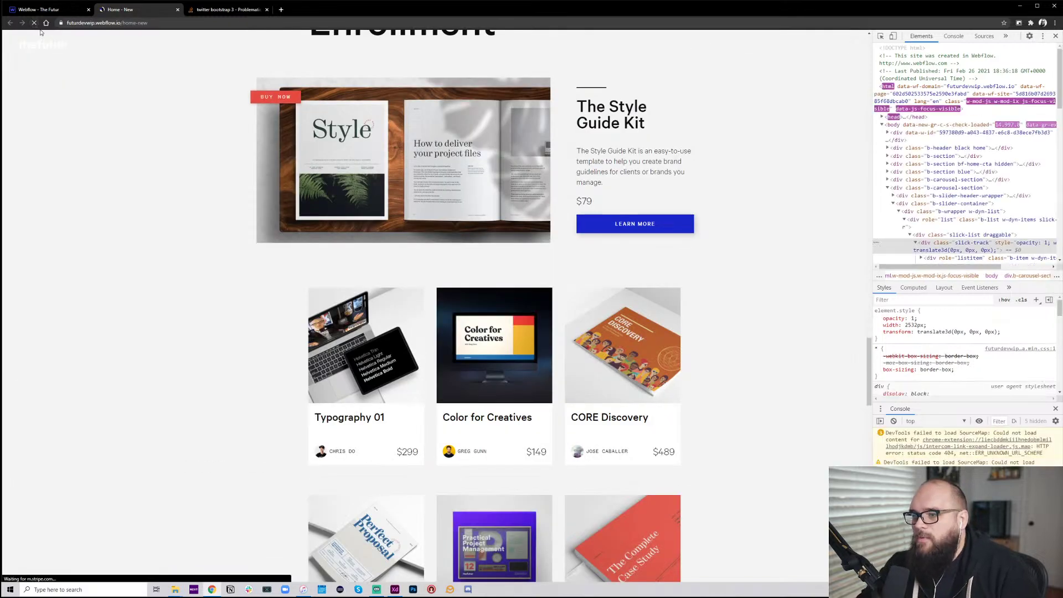
scroll(458, 311, up, 3)
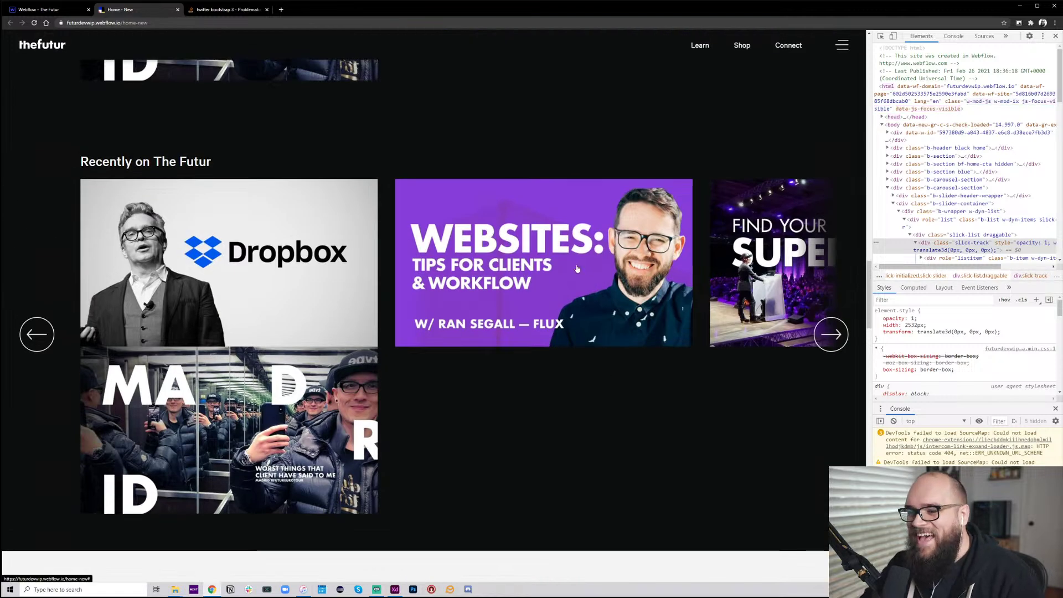
scroll(371, 332, up, 4)
scroll(371, 332, up, 3)
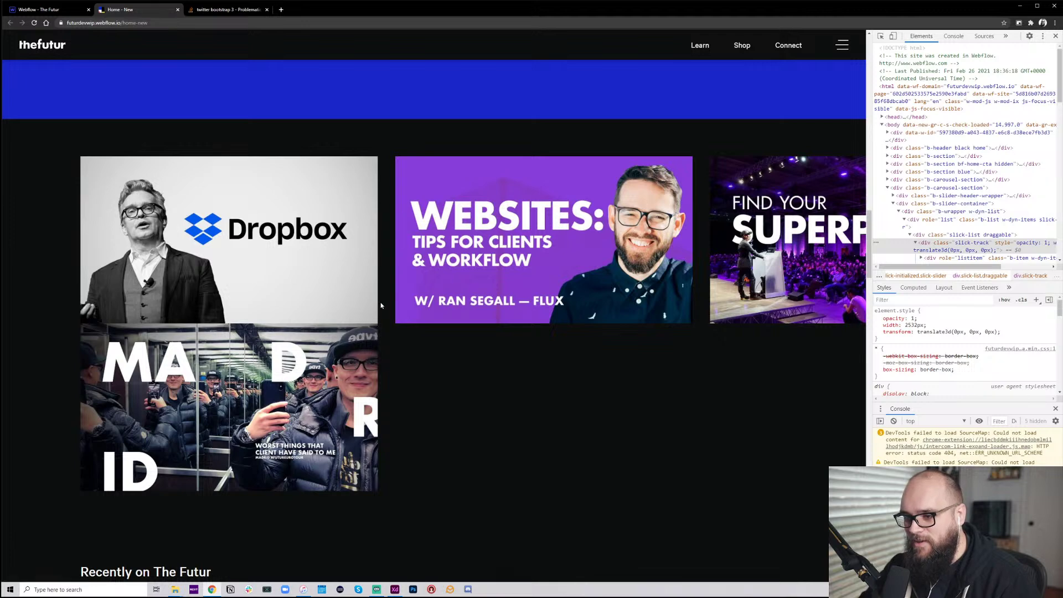
drag(605, 248, 537, 231)
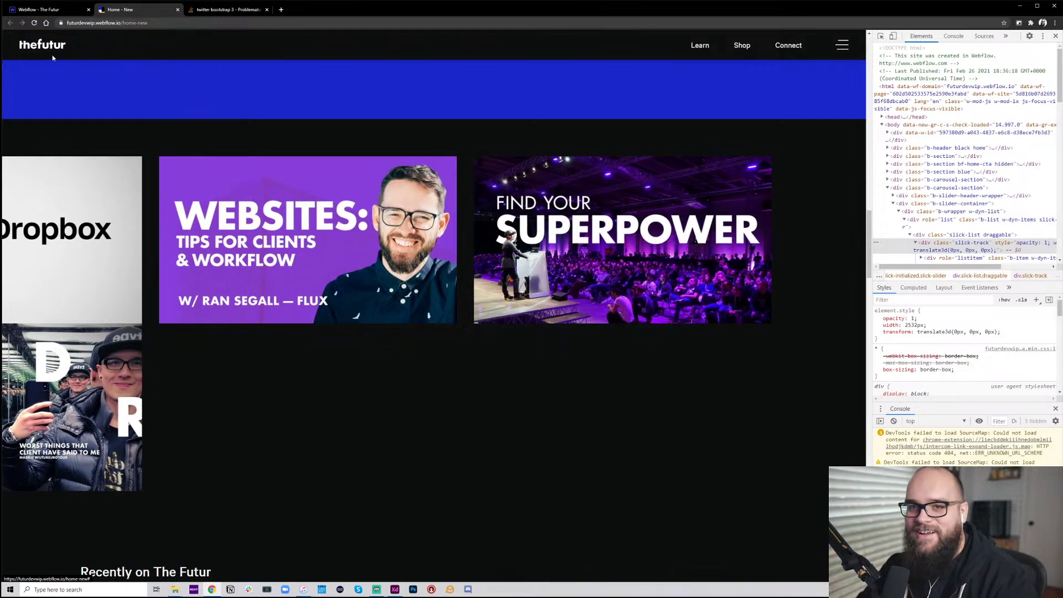
Back in the Webflow Designer, paste the .slider-prev and .slider-next click handlers back into the end of the Home - New page's Before </body> tag code
click(40, 10)
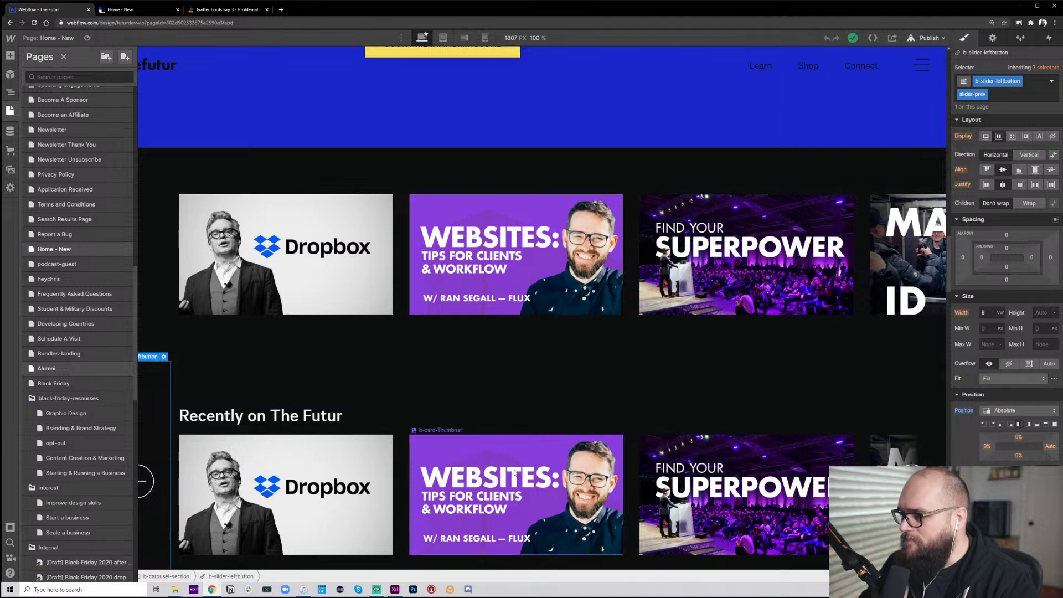
scroll(476, 469, down, 3)
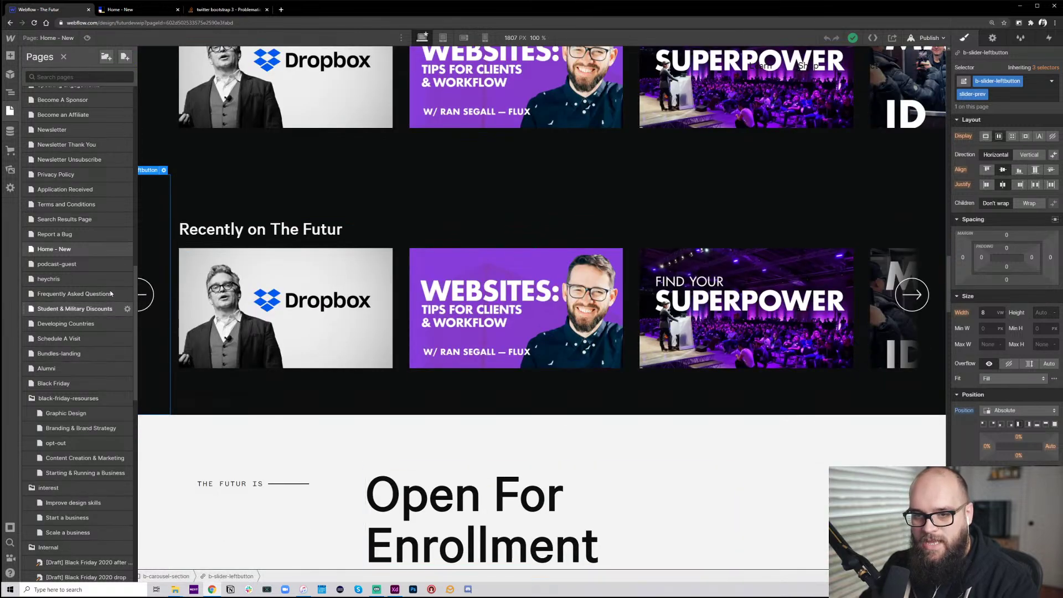
click(127, 250)
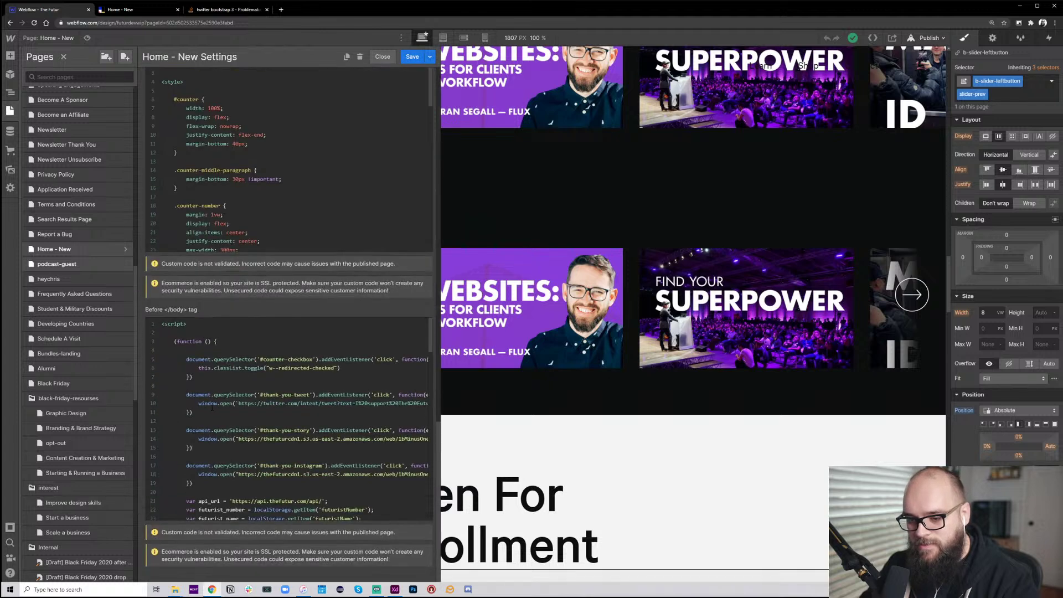
scroll(212, 408, down, 20)
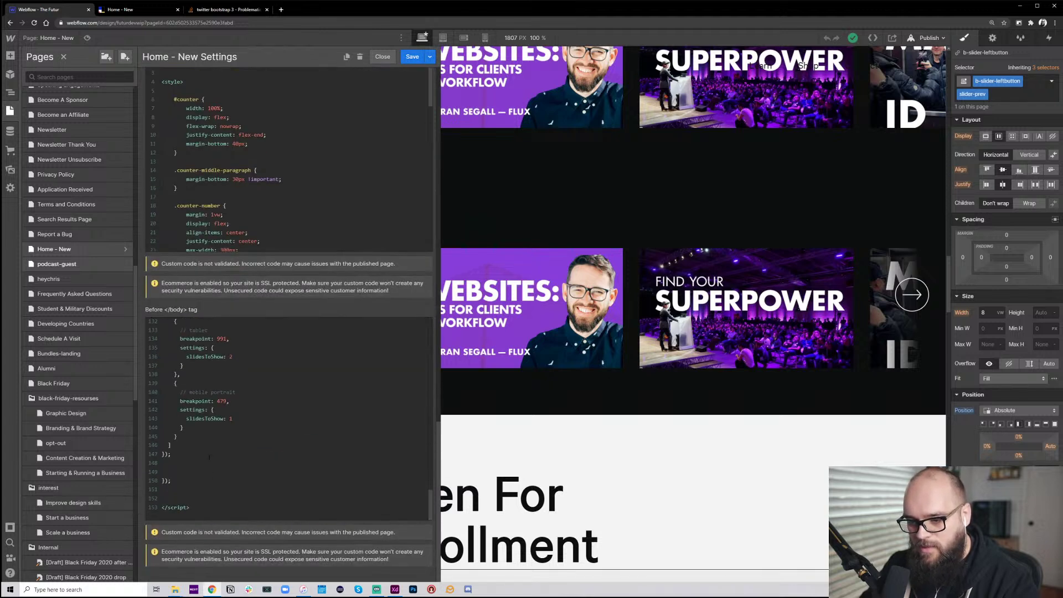
click(210, 463)
key(ctrl+Home)
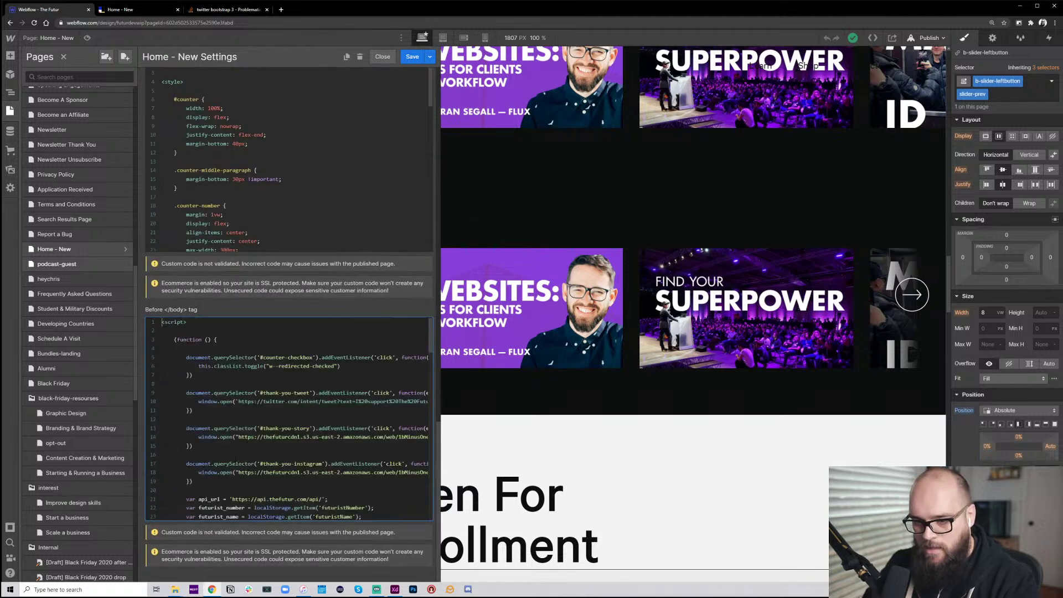
key(ctrl+End)
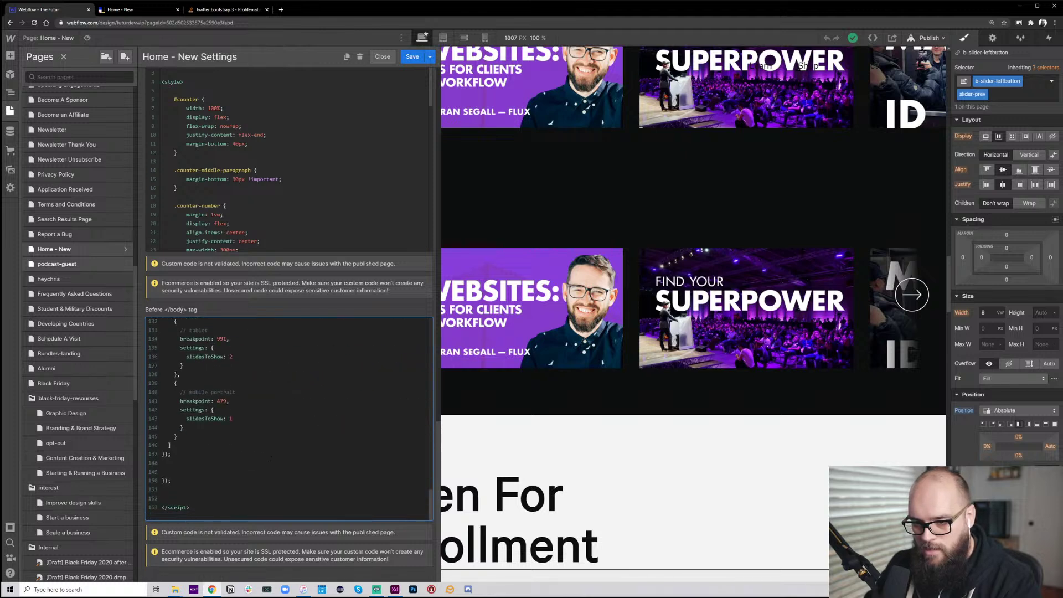
scroll(276, 457, up, 5)
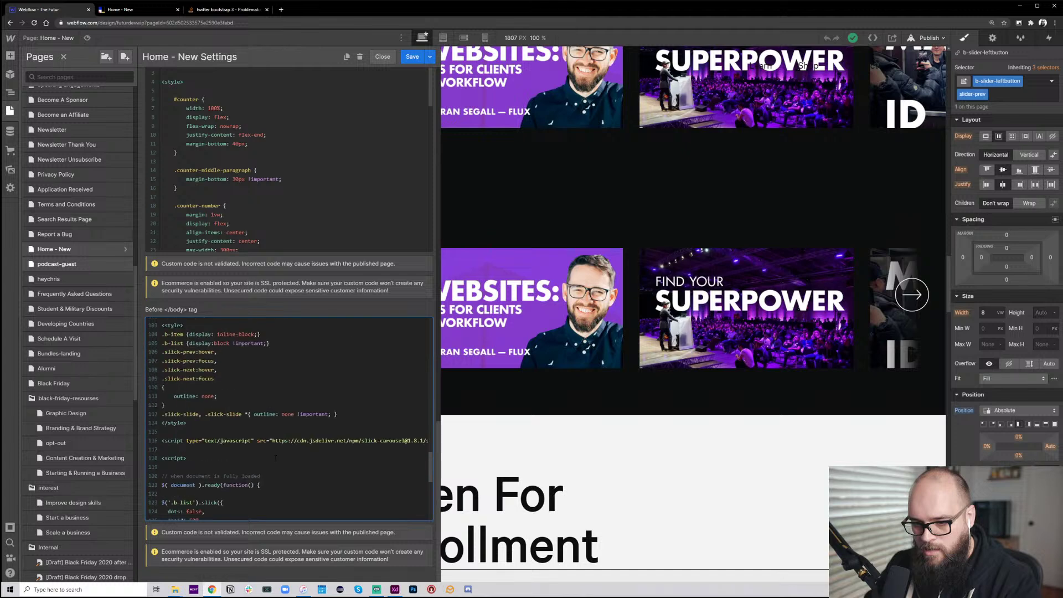
scroll(276, 458, down, 5)
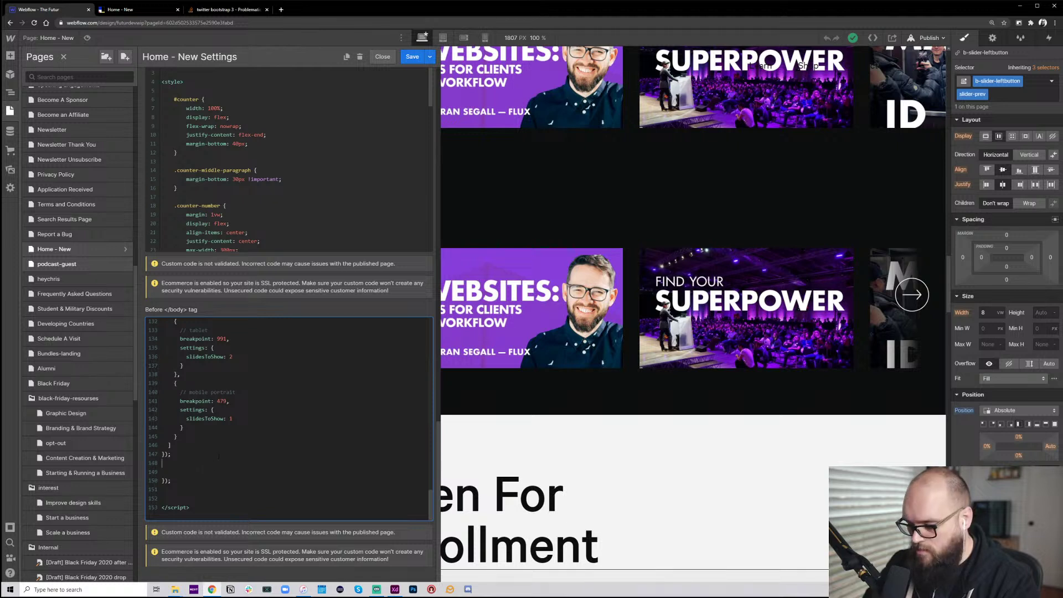
key(ctrl+v)
scroll(288, 421, down, 2)
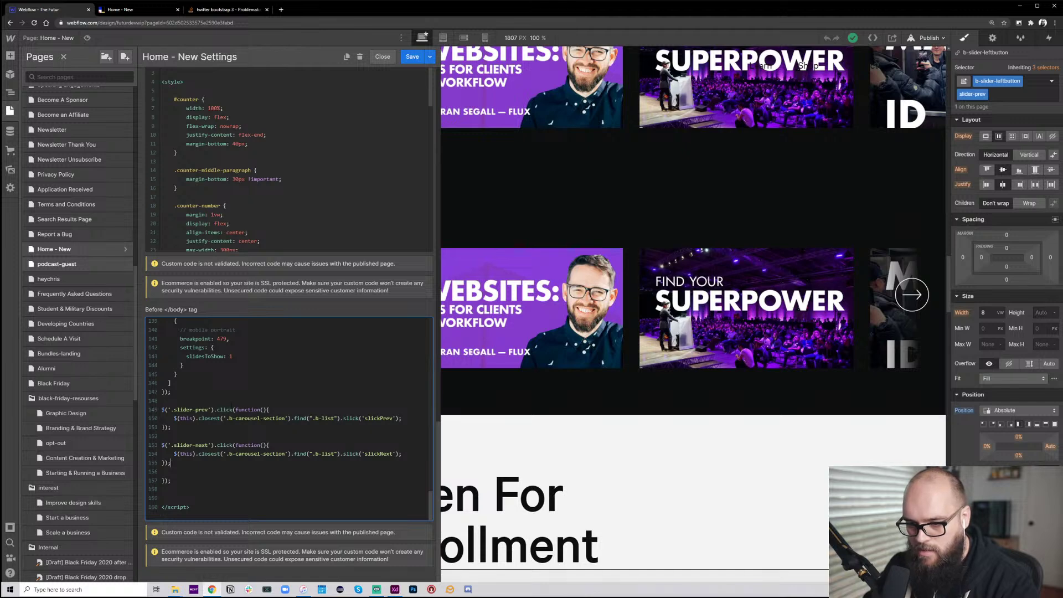
Search the web in a new tab for "cms slider t ricks" and open the YouTube video CMS Draggable Slider in Webflow
click(281, 9)
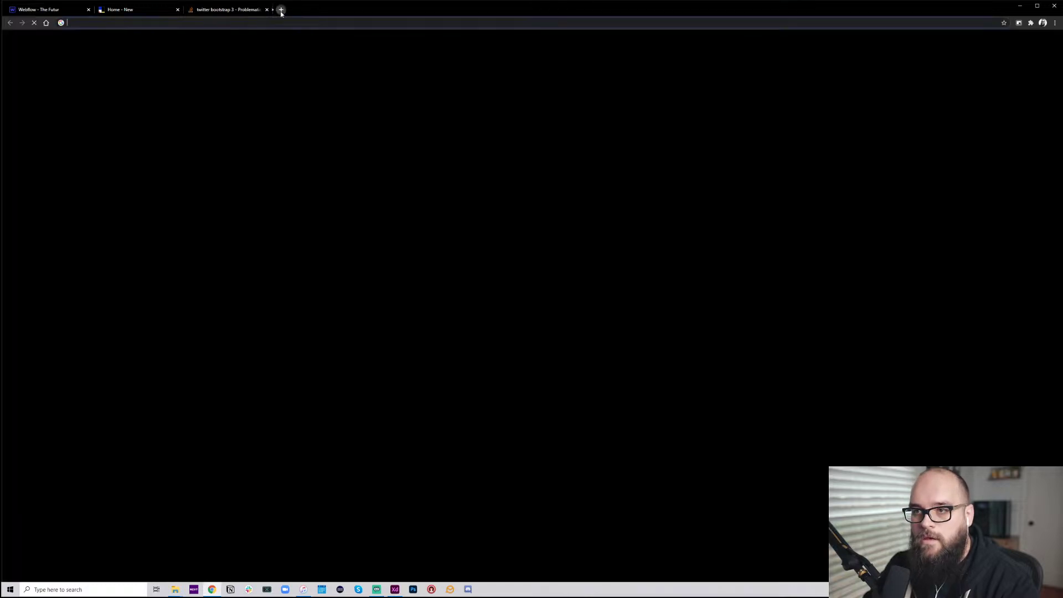
text(cm)
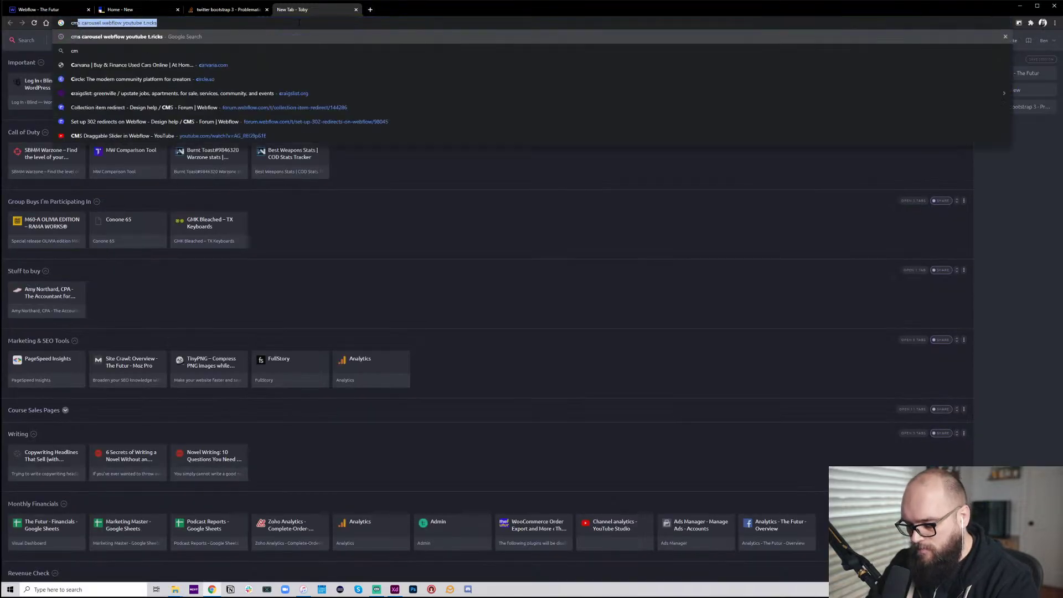
text(s slider t )
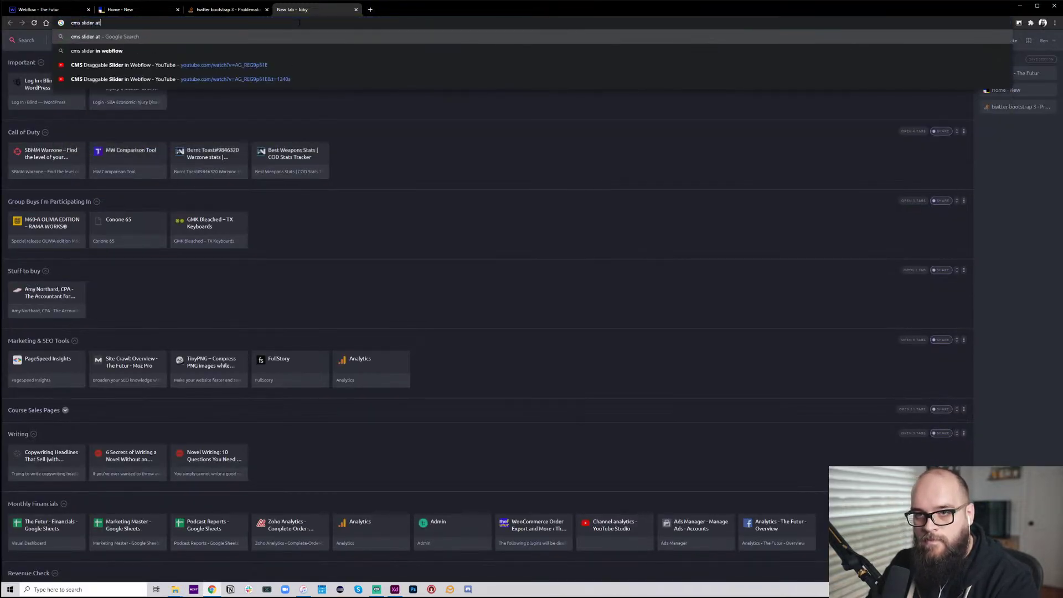
text(ricks)
key(Return)
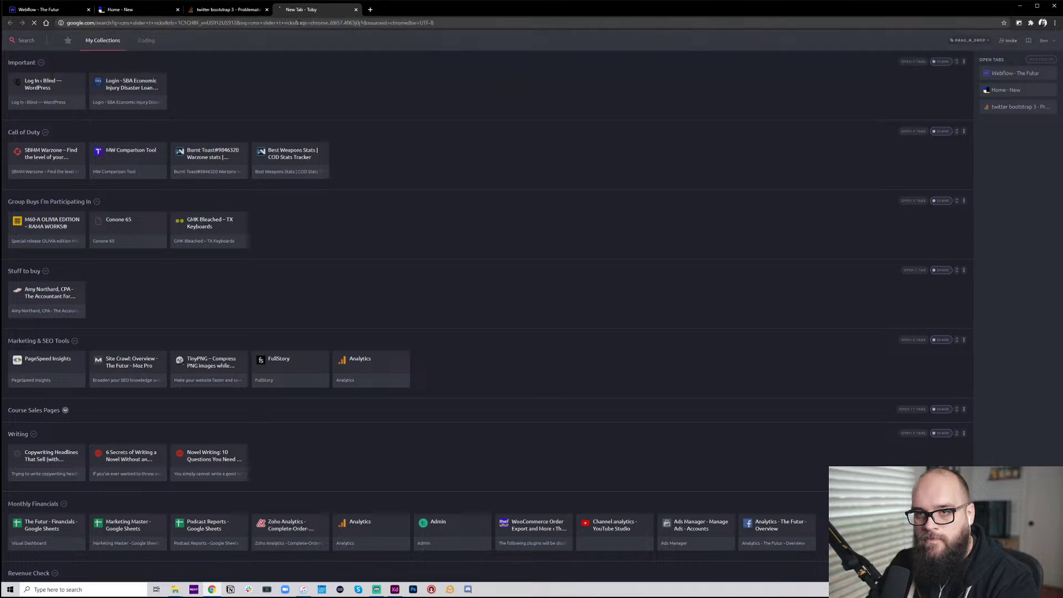
click(145, 117)
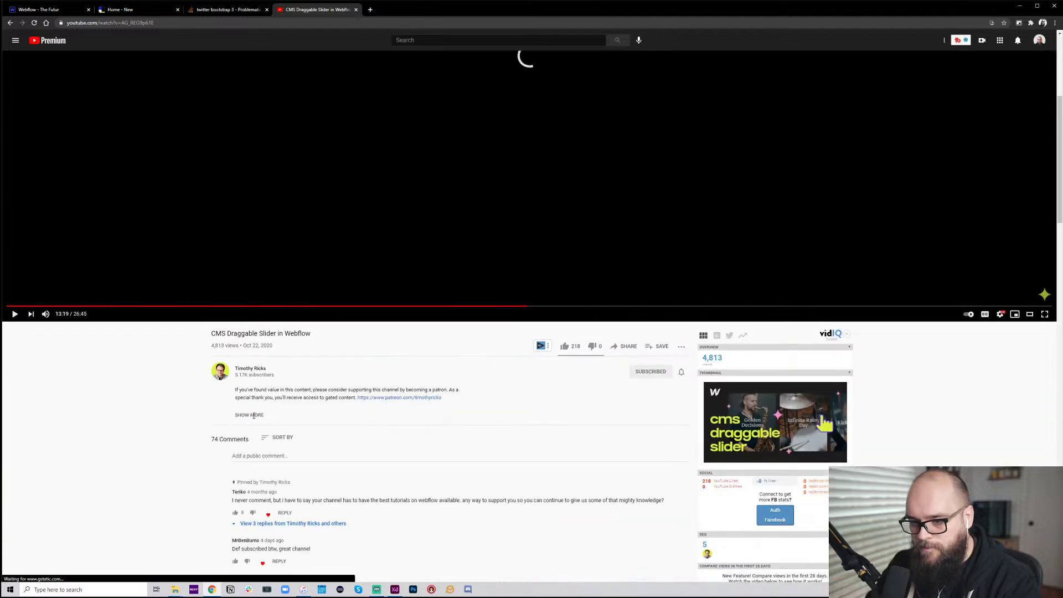
Open the Slick Slider Code link from the video's description and review the slider handlers at the end of the Notion code
click(252, 415)
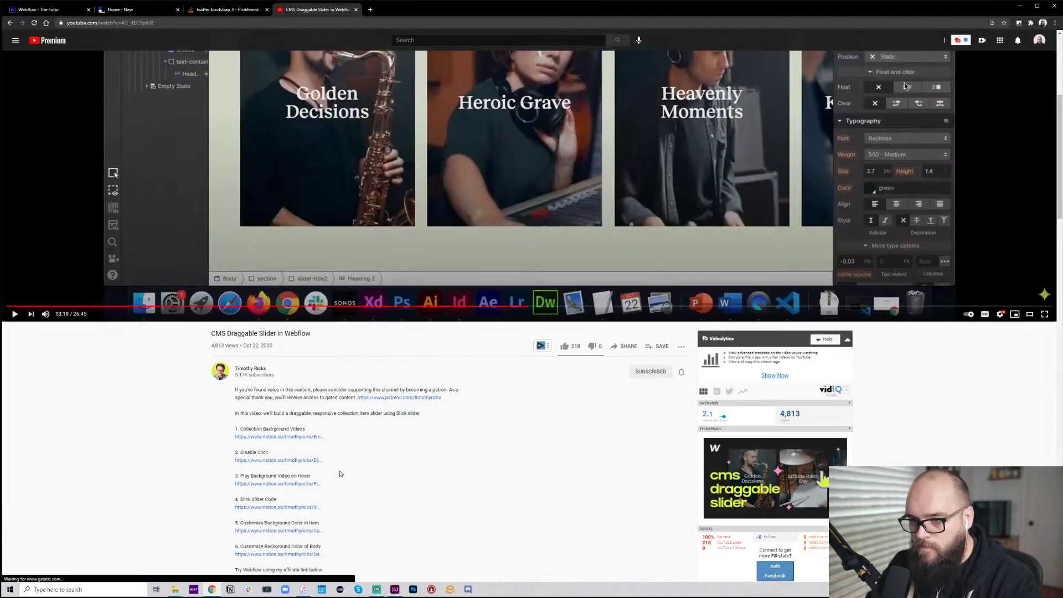
click(303, 508)
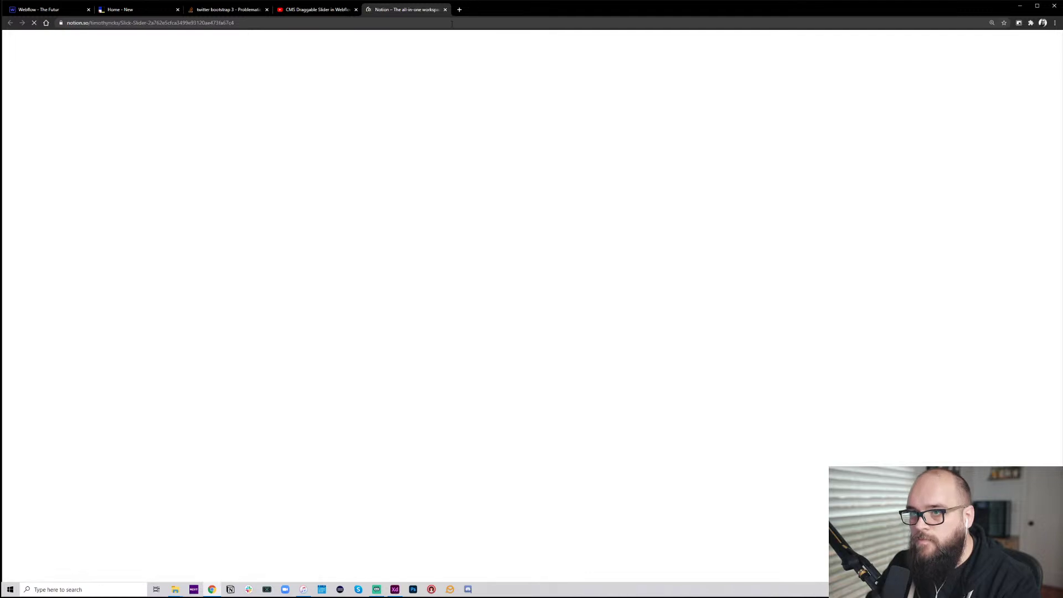
scroll(565, 350, down, 10)
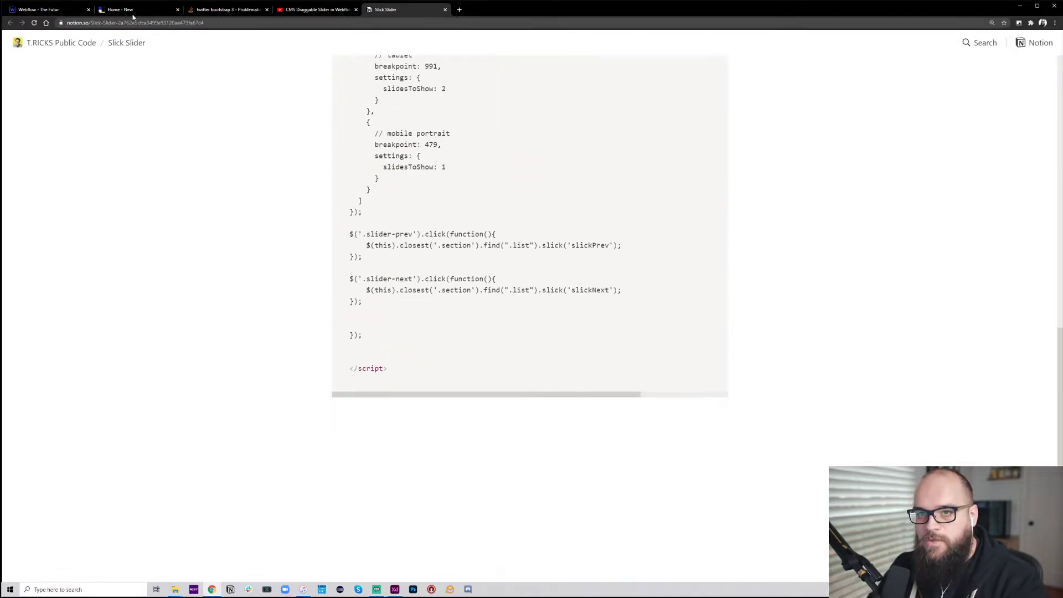
Return to the Webflow Designer and close the Home - New page's settings, saving the changes
click(59, 11)
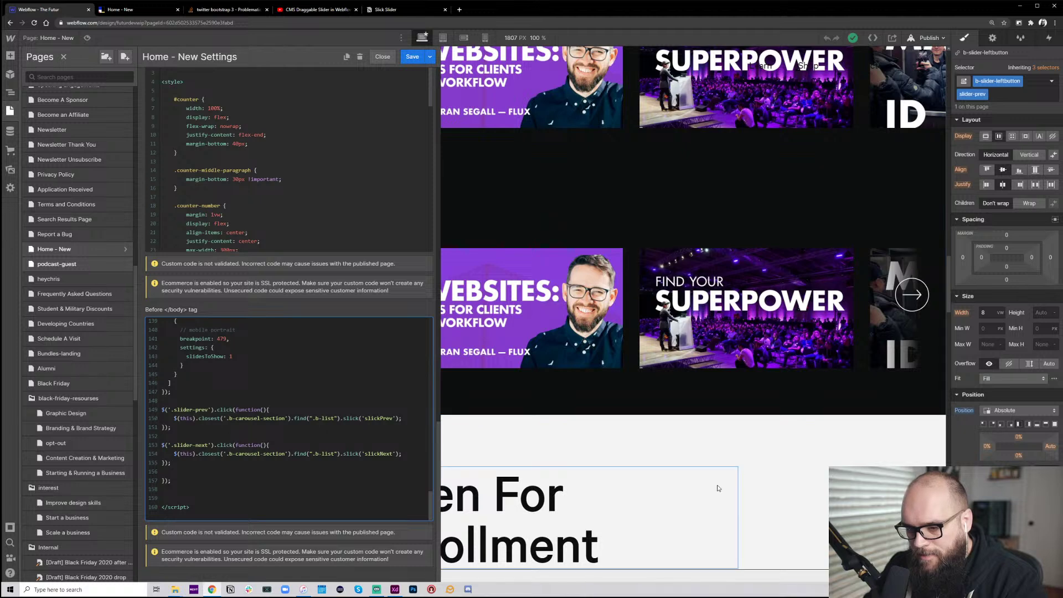
click(618, 415)
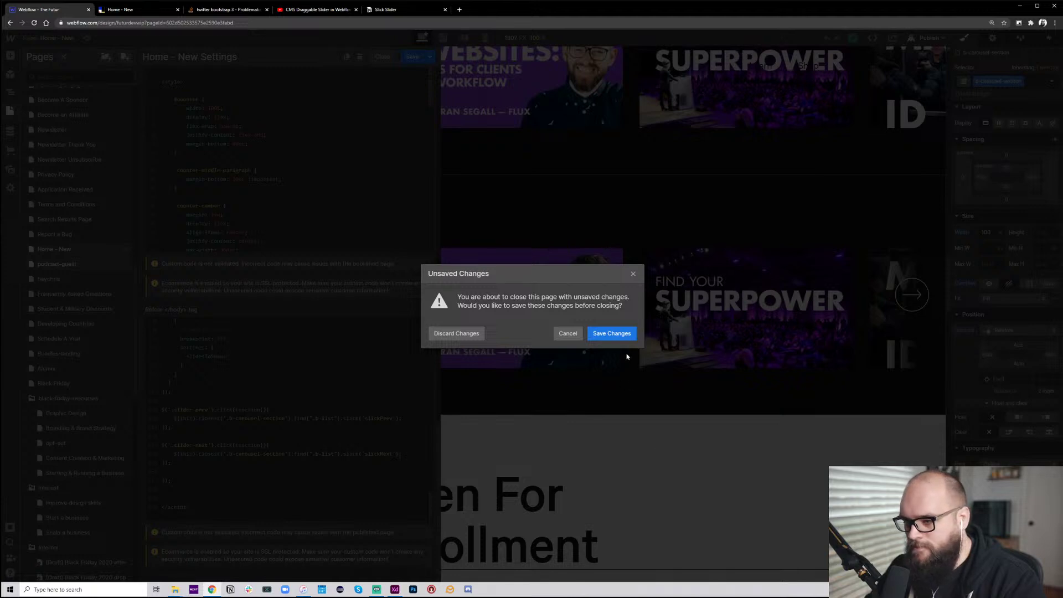
click(620, 336)
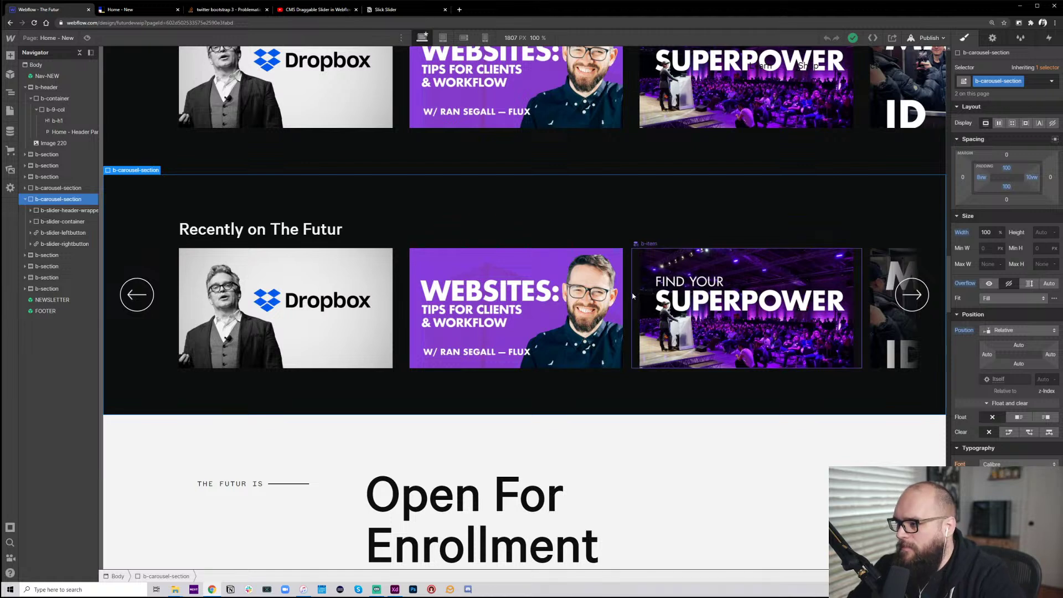
Set the height of the b-card inside the Recently on The Futur carousel's b-item to 15 vw
click(652, 275)
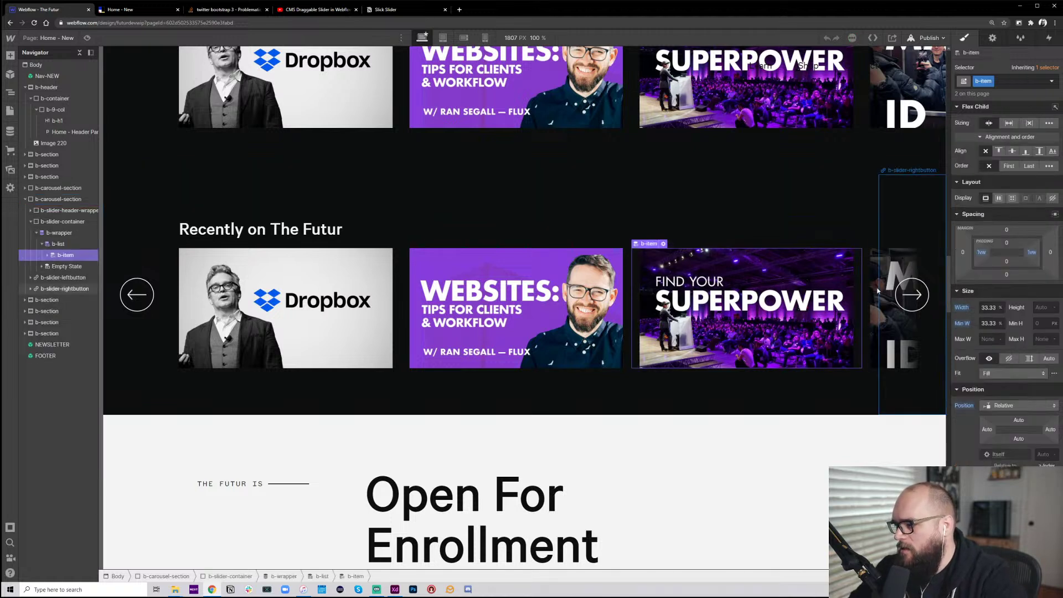
scroll(719, 279, up, 1)
scroll(719, 279, up, 5)
scroll(719, 280, down, 4)
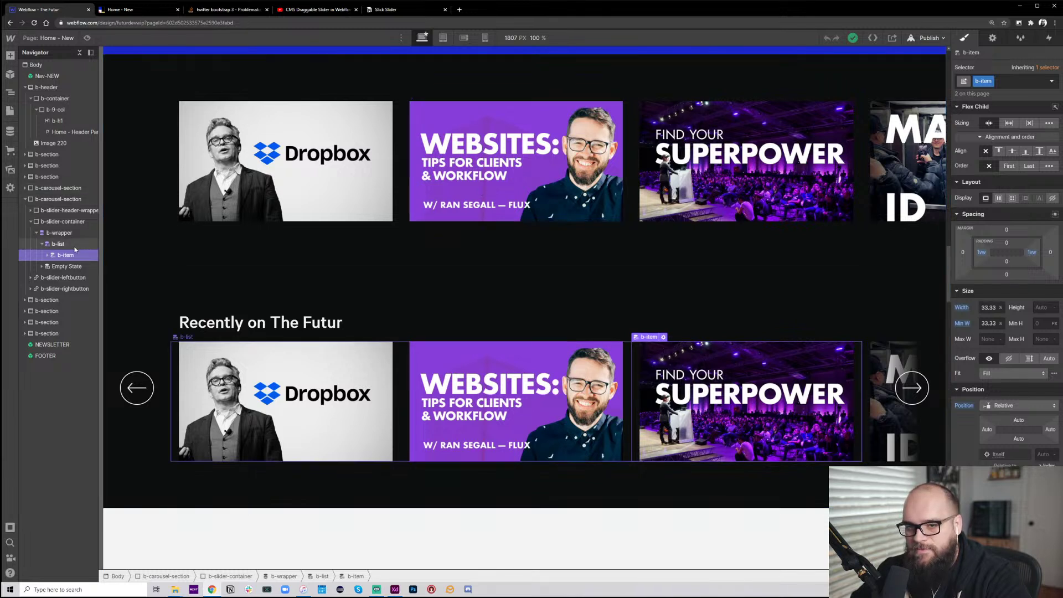
click(48, 255)
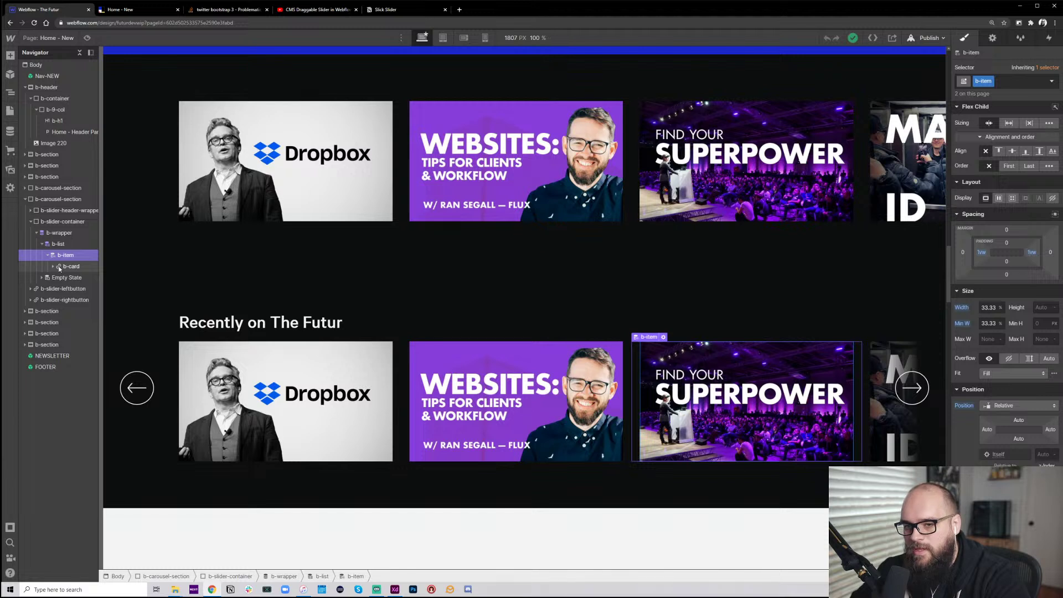
click(56, 267)
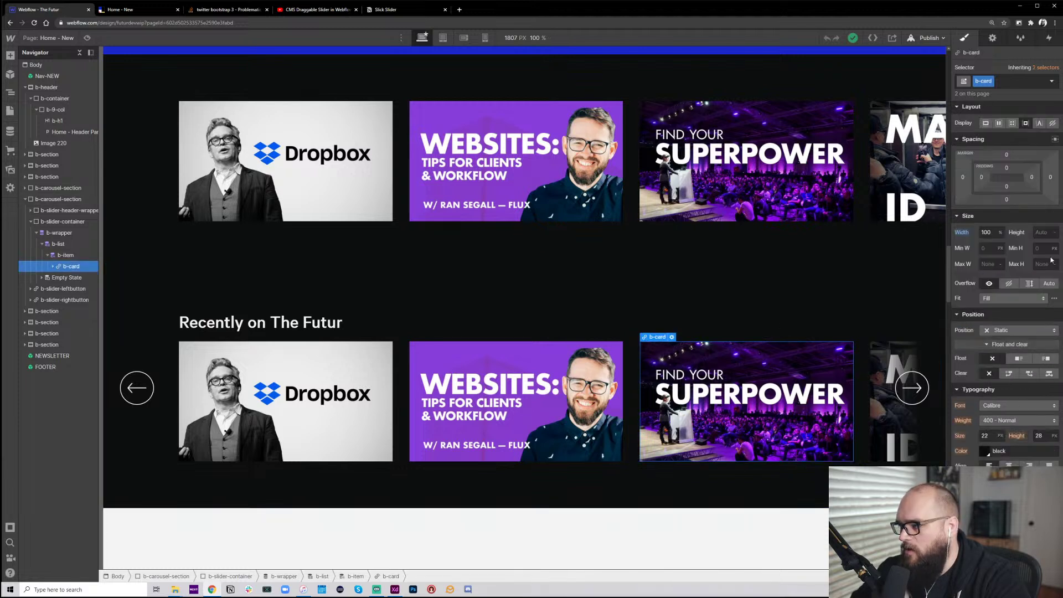
click(1046, 232)
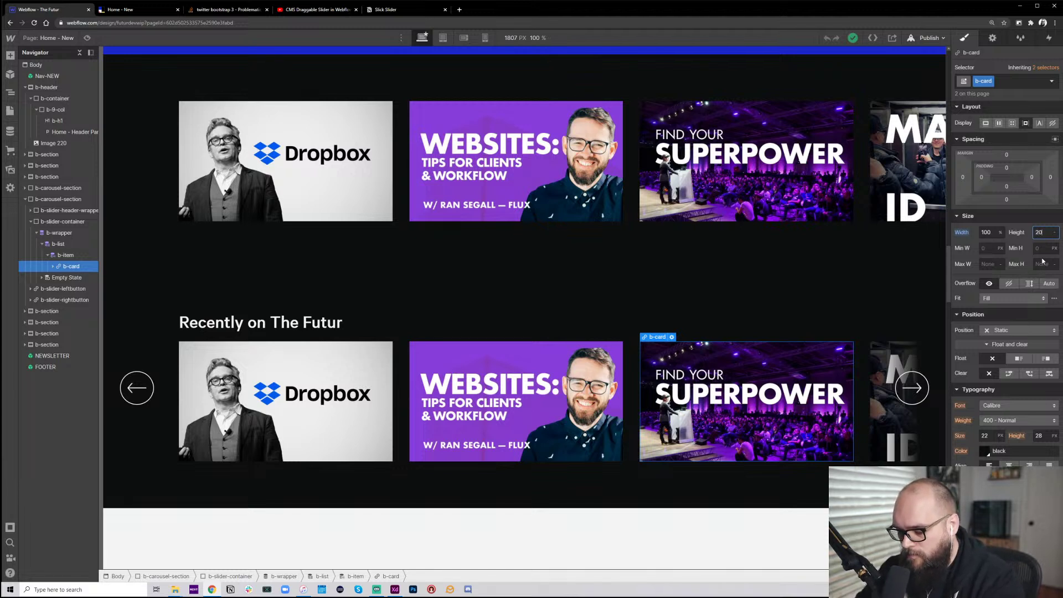
text(20vw)
key(Return)
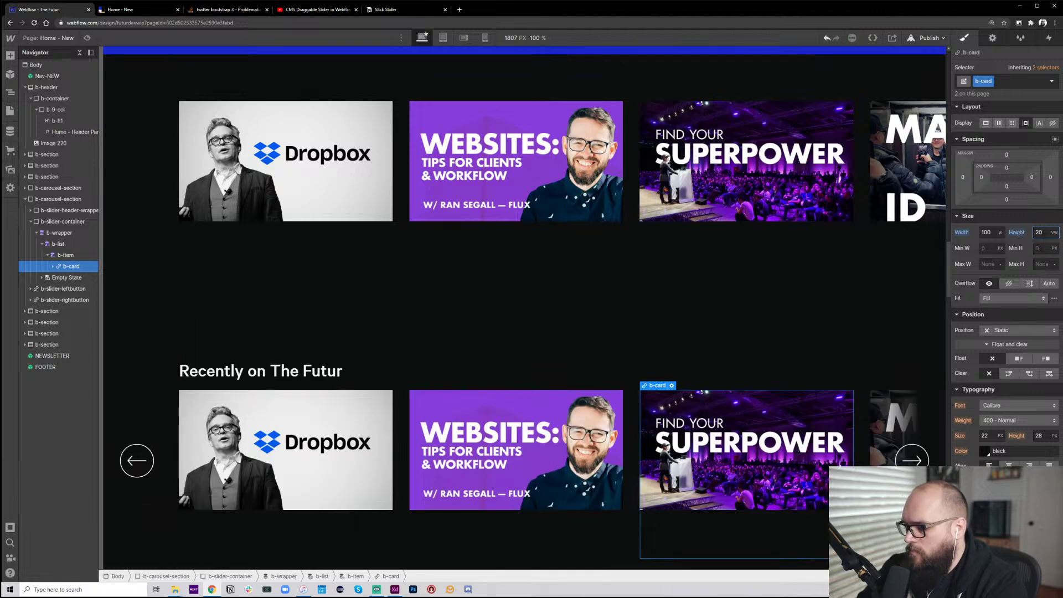
key(Down)
key(Down)
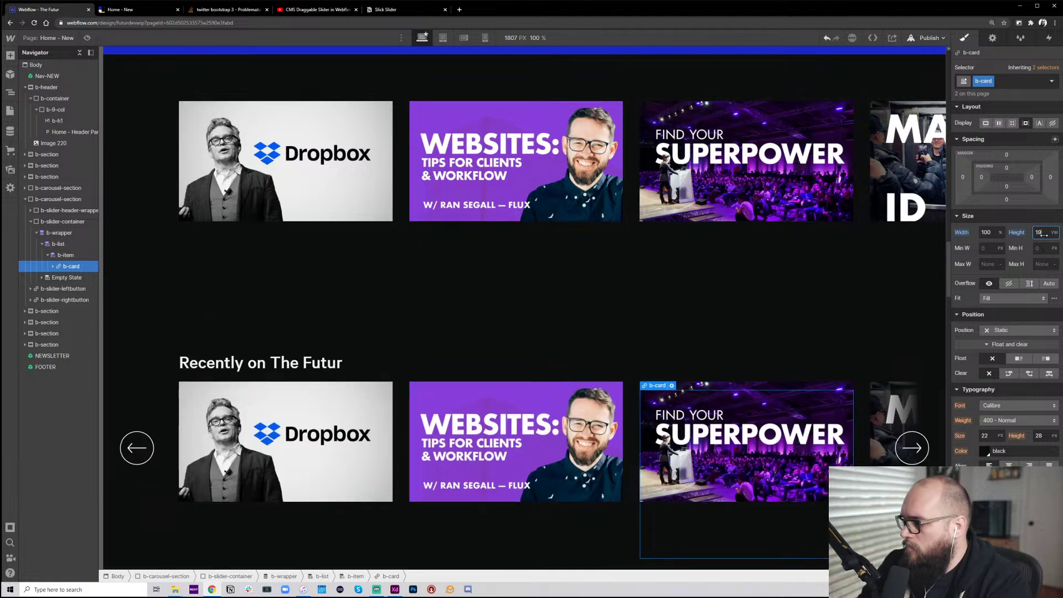
key(Down)
key(Down)
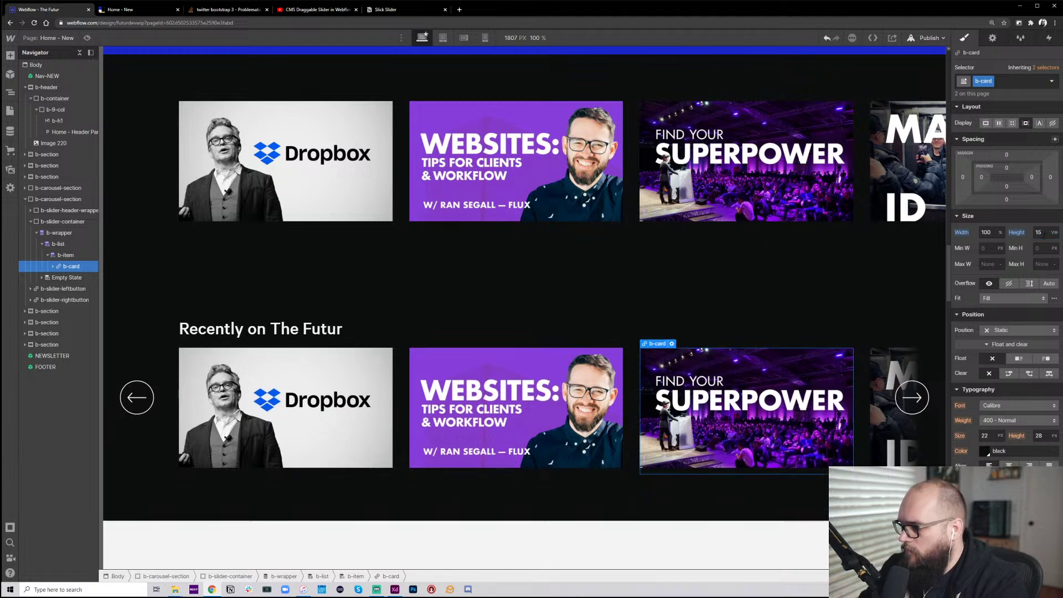
Publish the b-card height change to futurdevwip.webflow.io and switch to the published Home - New page
click(363, 288)
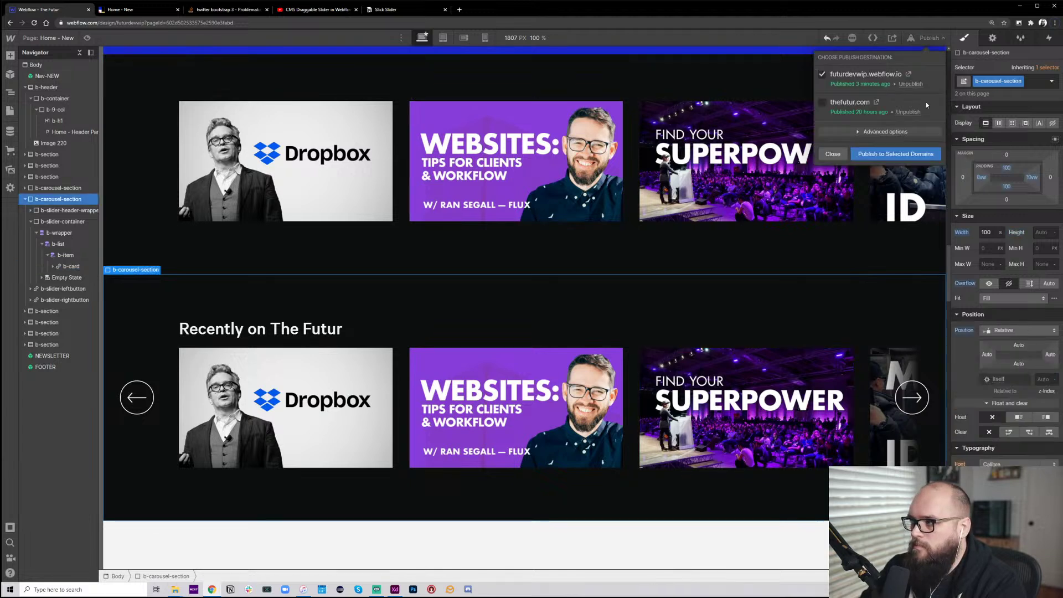
click(929, 38)
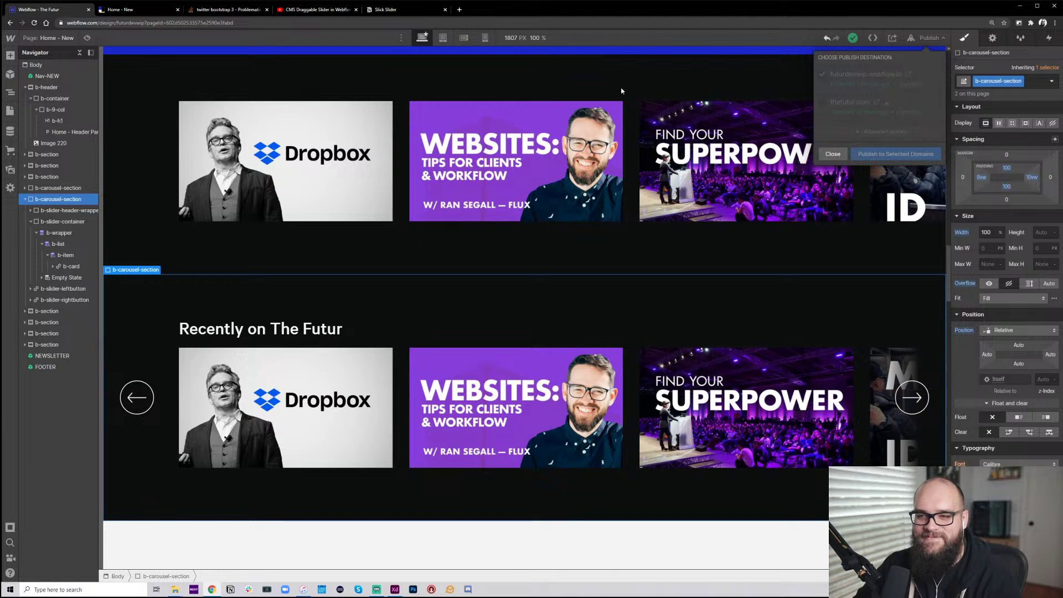
click(128, 9)
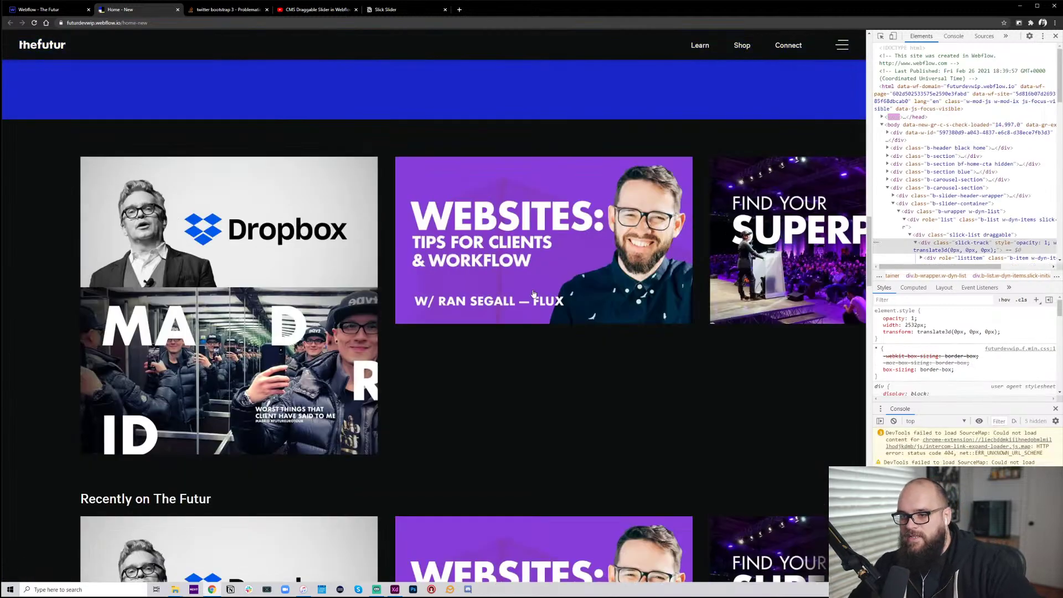
Check how the cards wrap in both published carousels and widen the developer tools to examine the slick-track markup
scroll(259, 306, down, 7)
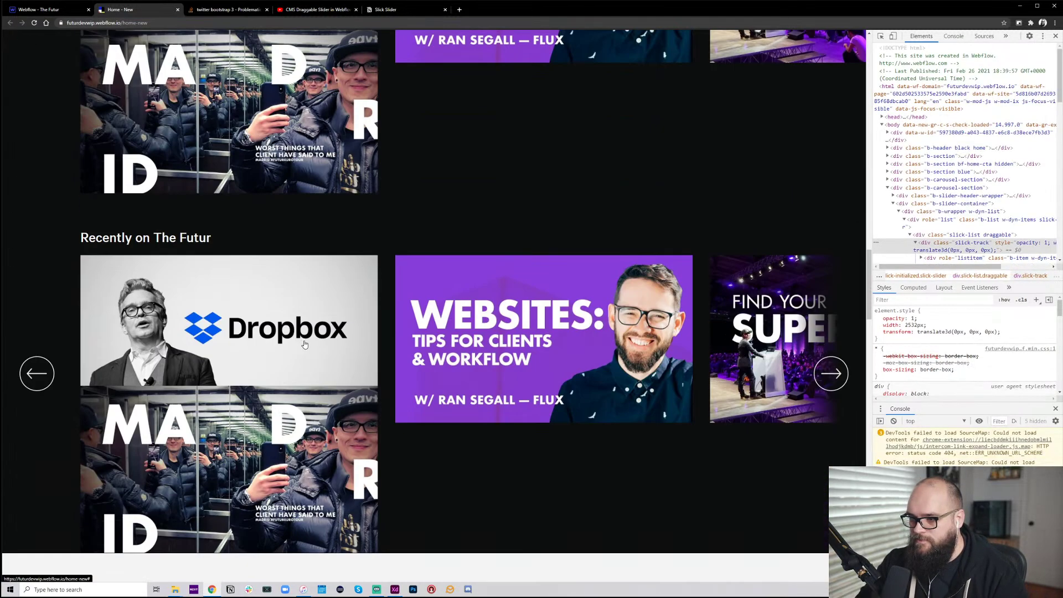
scroll(516, 339, up, 15)
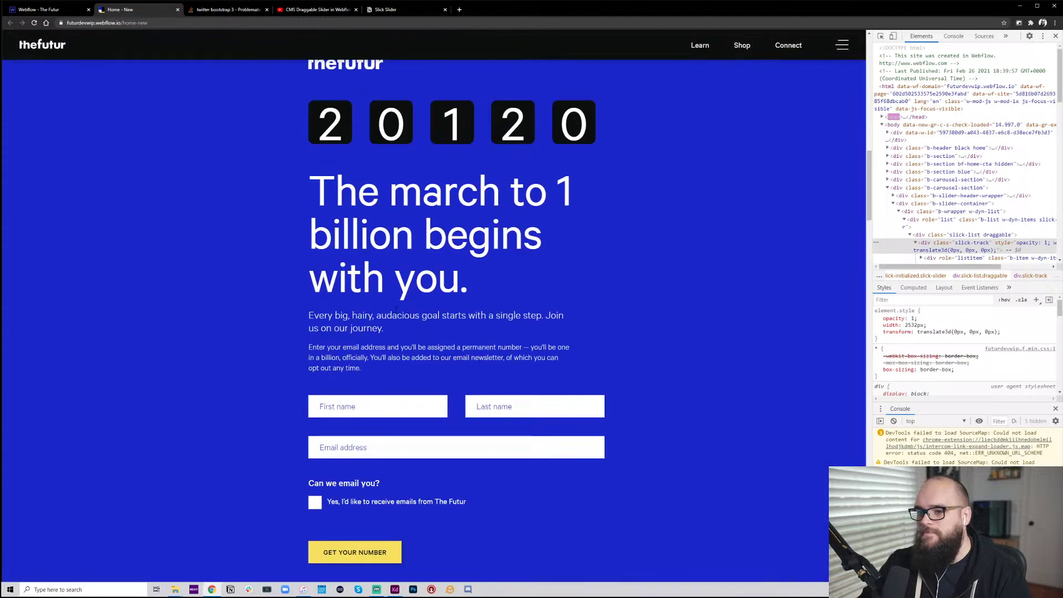
scroll(515, 340, down, 10)
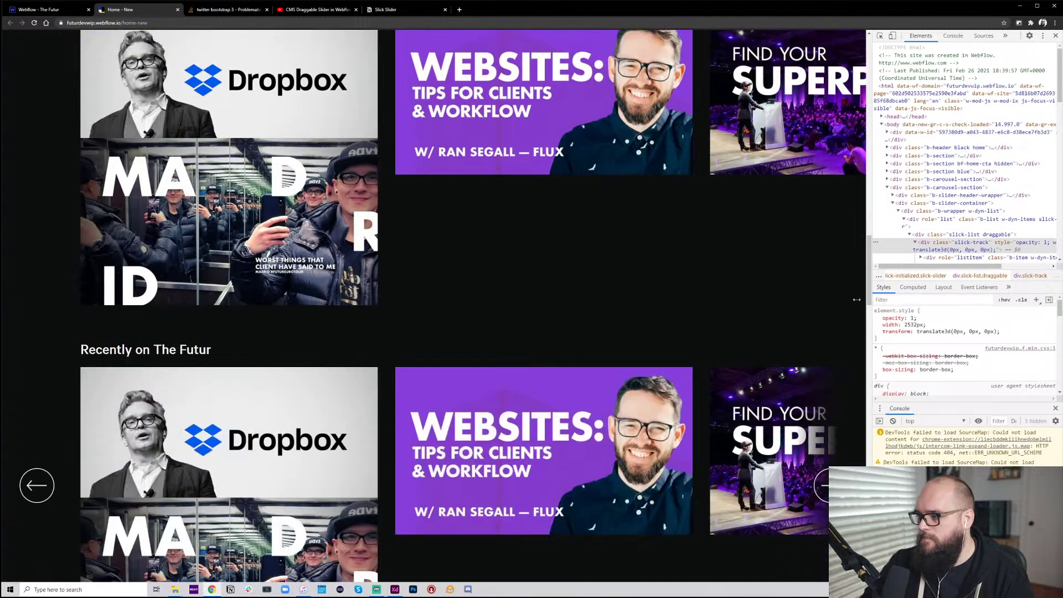
drag(857, 299, 632, 310)
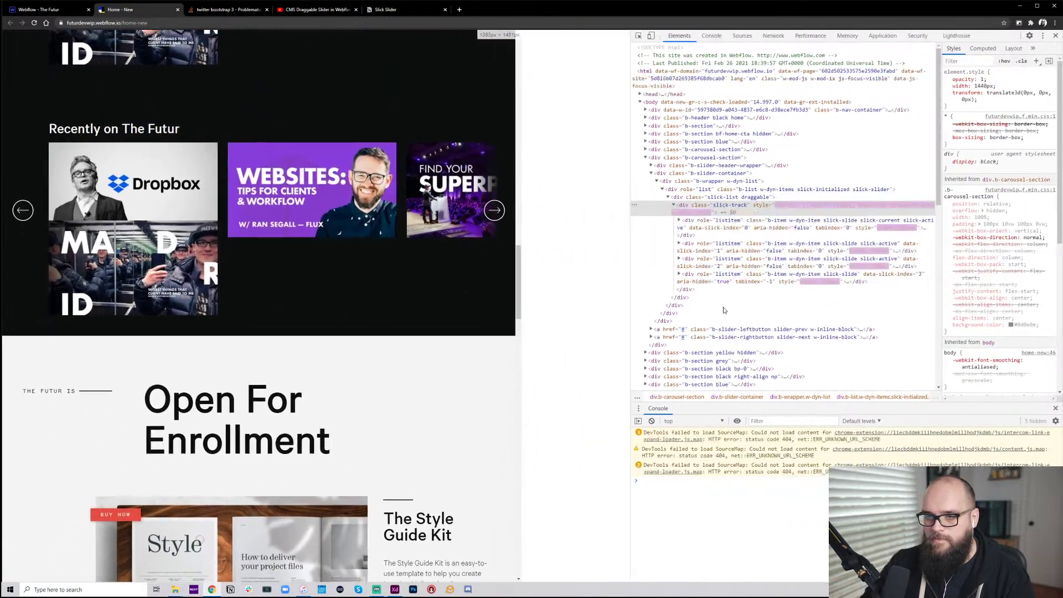
Return to the Webflow Designer, exit the unresponsive page and reload it
drag(724, 310, 800, 314)
click(39, 10)
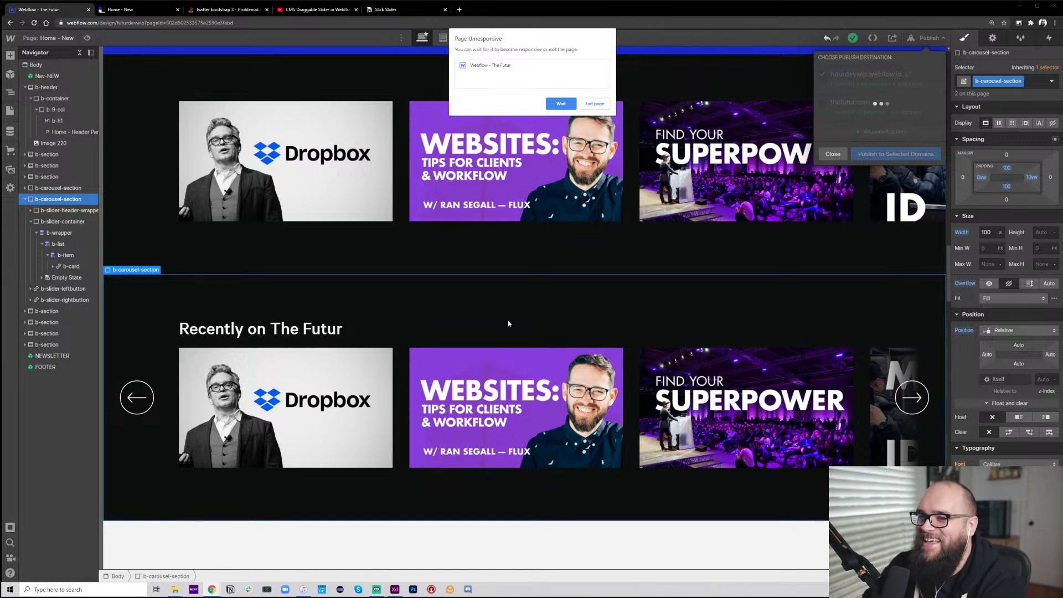
click(592, 106)
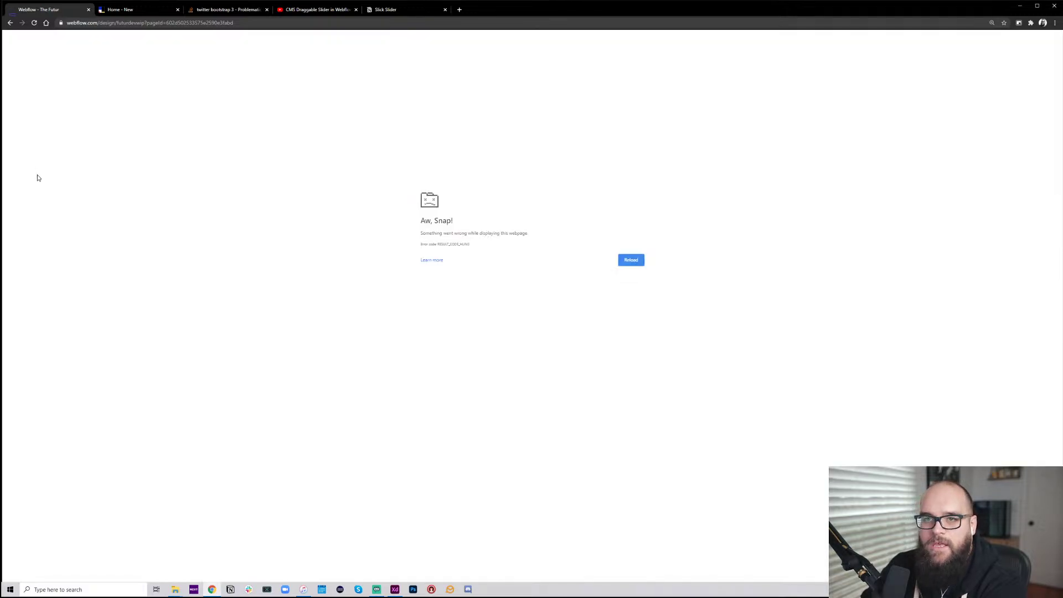
click(34, 23)
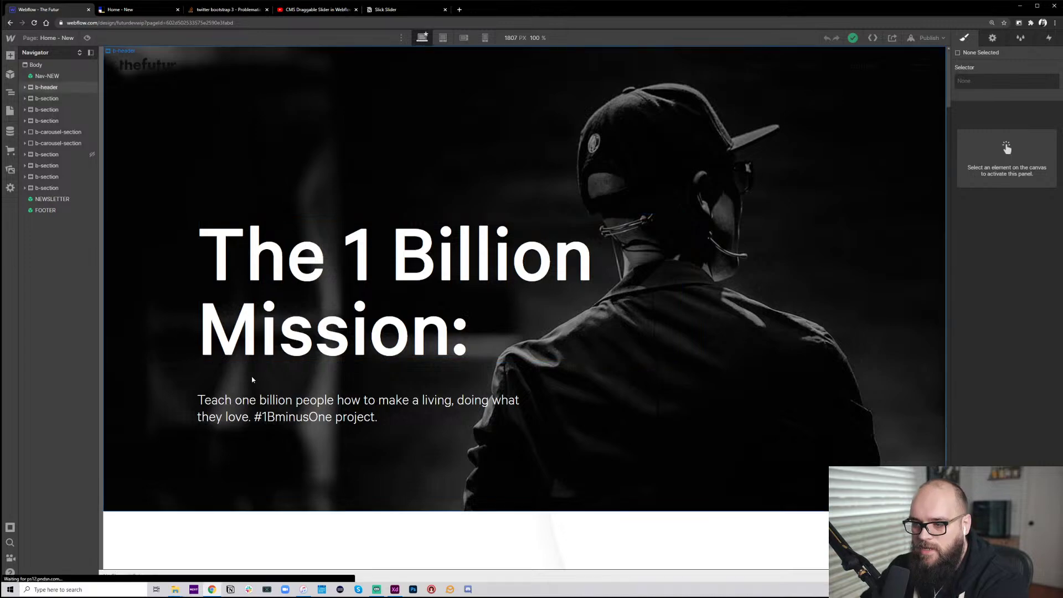
Try a 200 px height on the b-card in the carousel above Recently on The Futur, and settle on 300 px
scroll(339, 232, down, 20)
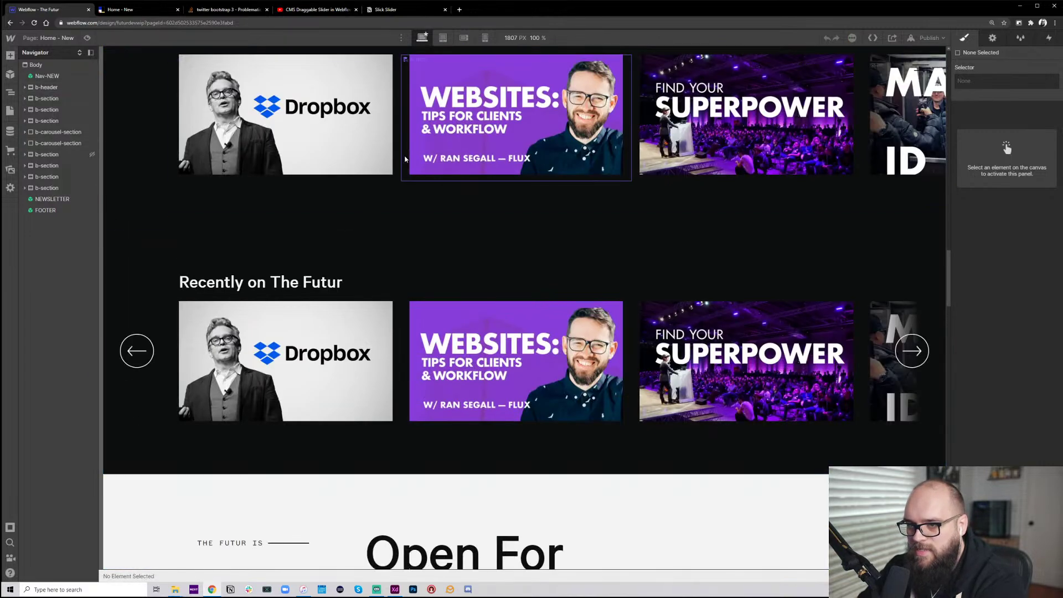
scroll(340, 233, up, 3)
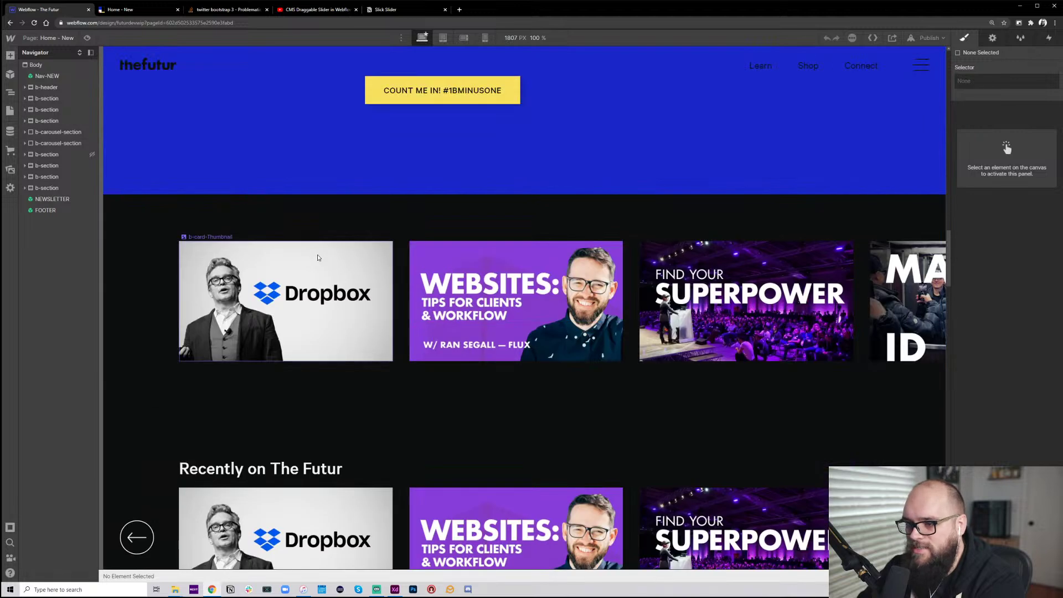
click(385, 309)
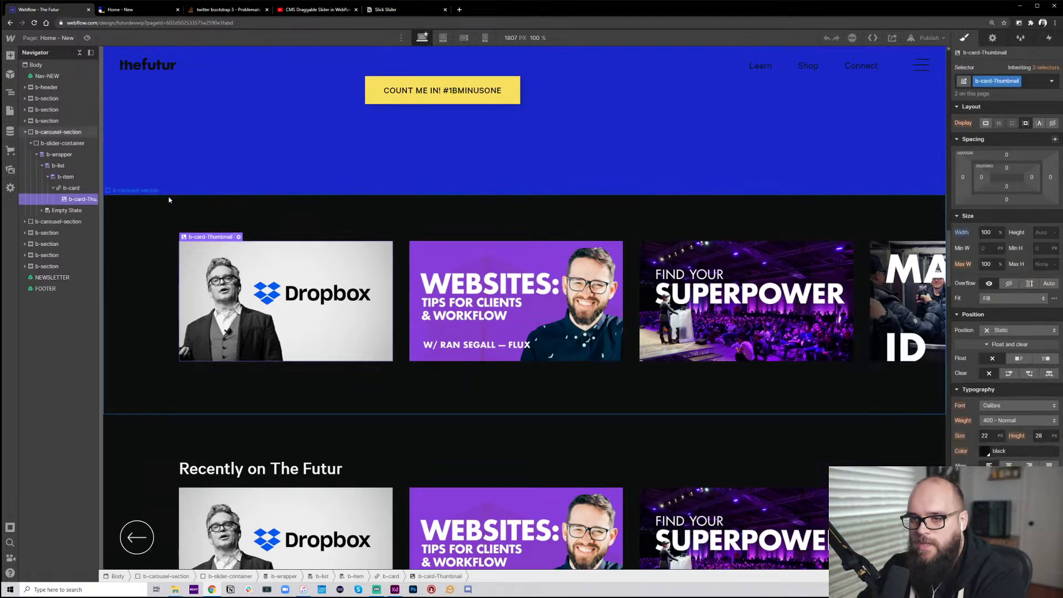
click(66, 189)
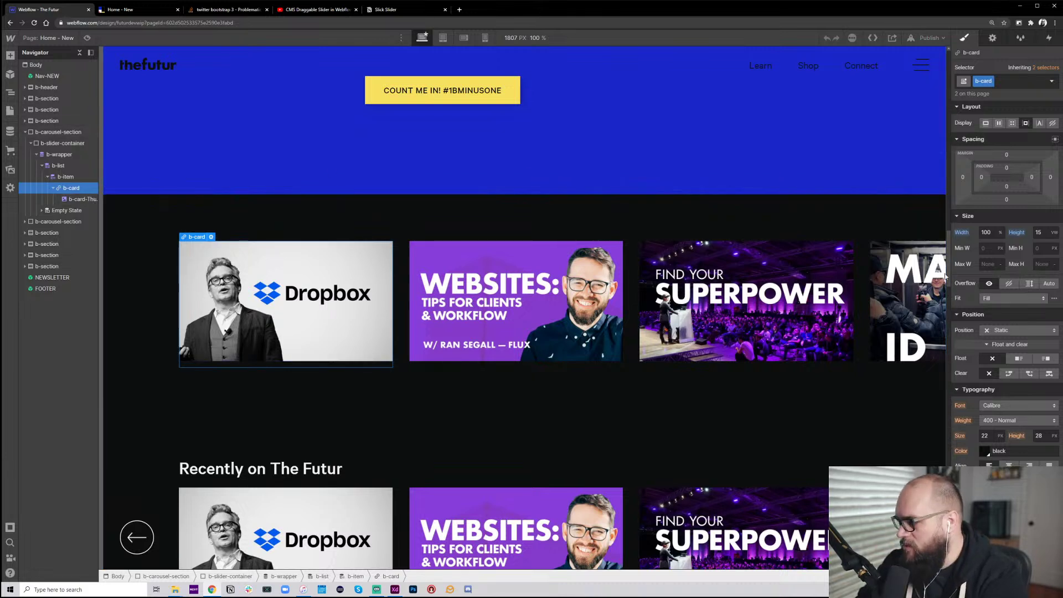
click(993, 232)
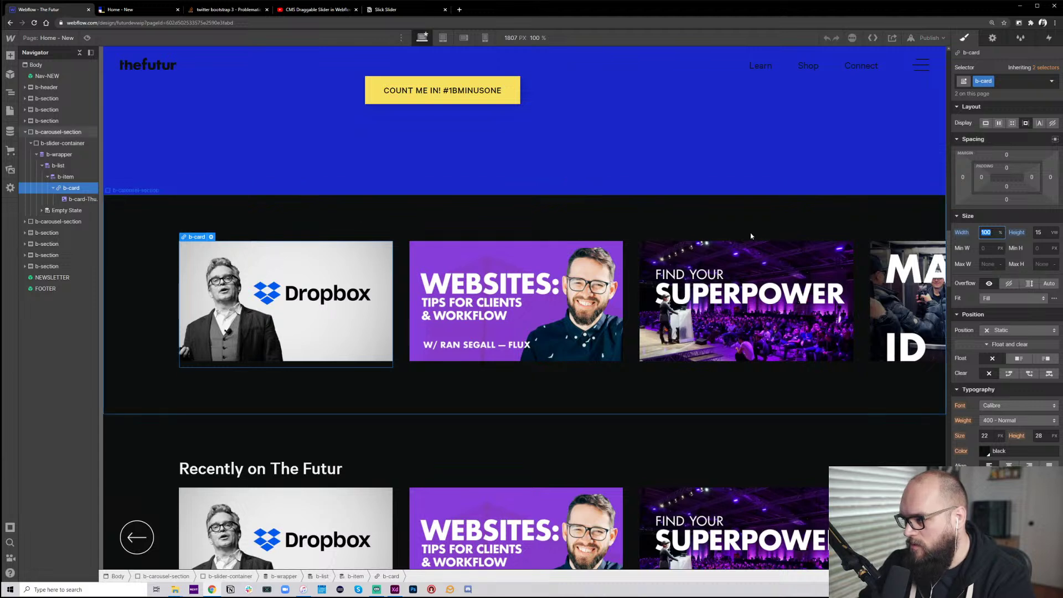
key(Tab)
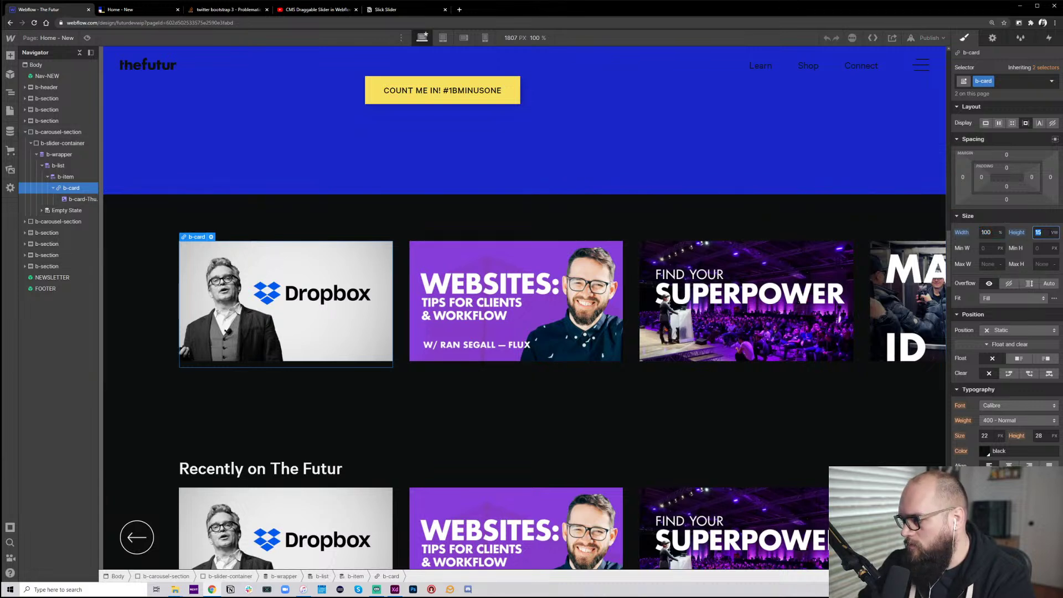
text(200px)
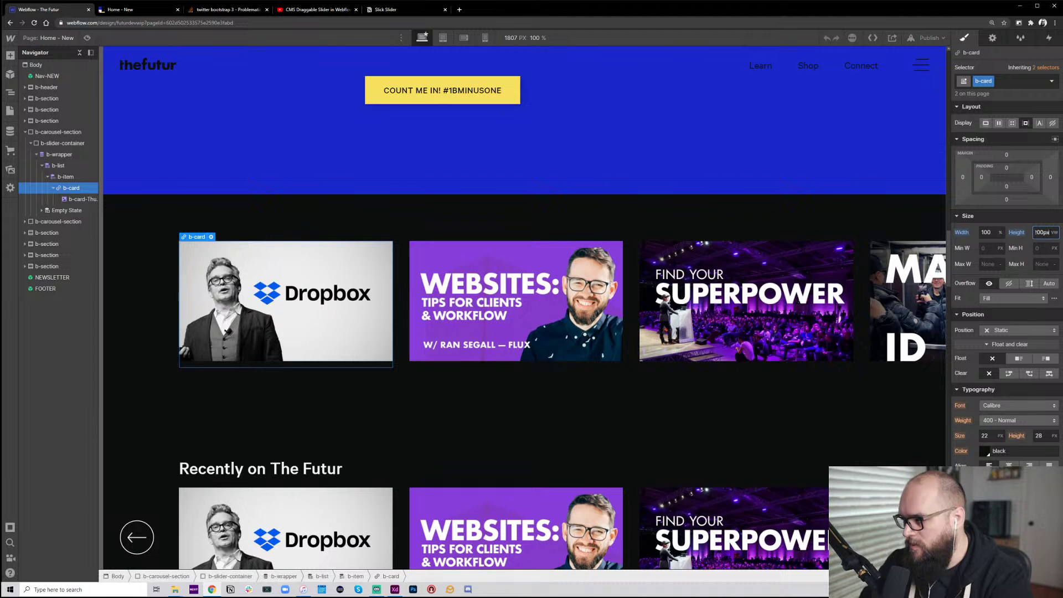
key(Return)
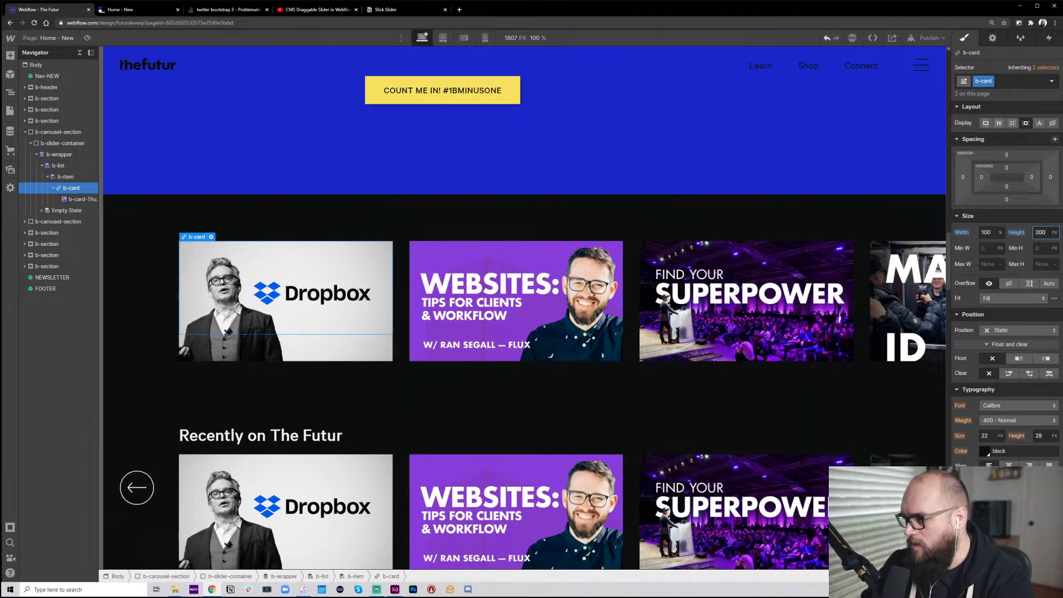
click(1041, 232)
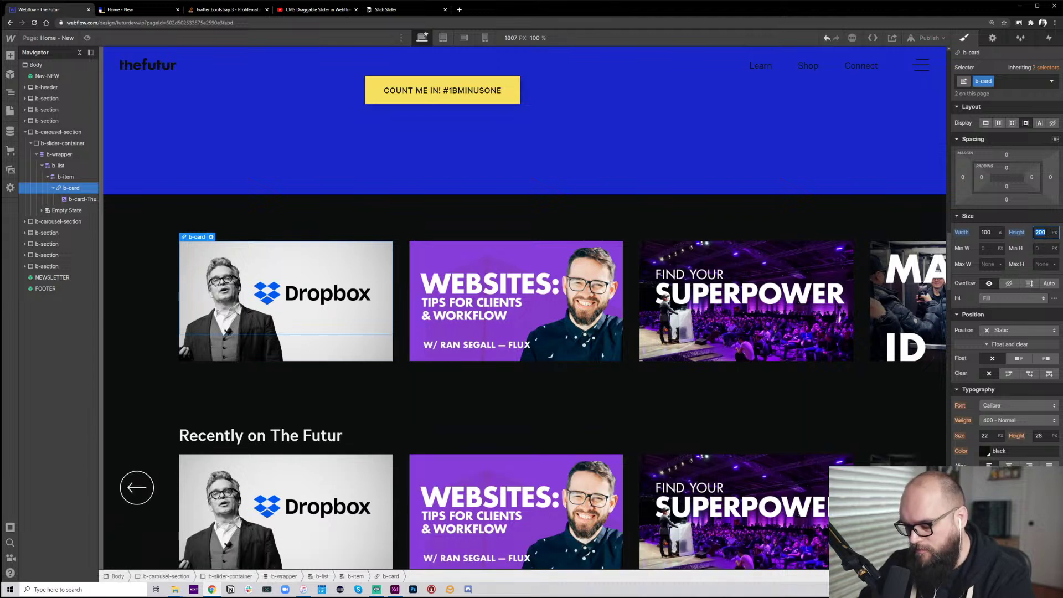
text(300)
key(Return)
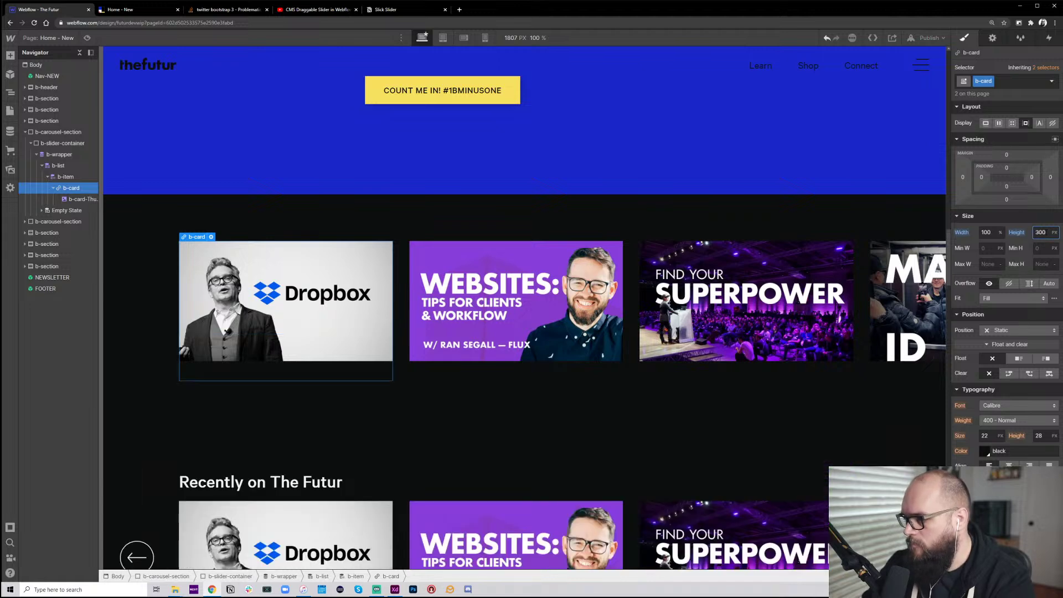
Set the b-item's width to 400 px and its minimum width to 300 px, and review both carousels on the canvas
click(65, 177)
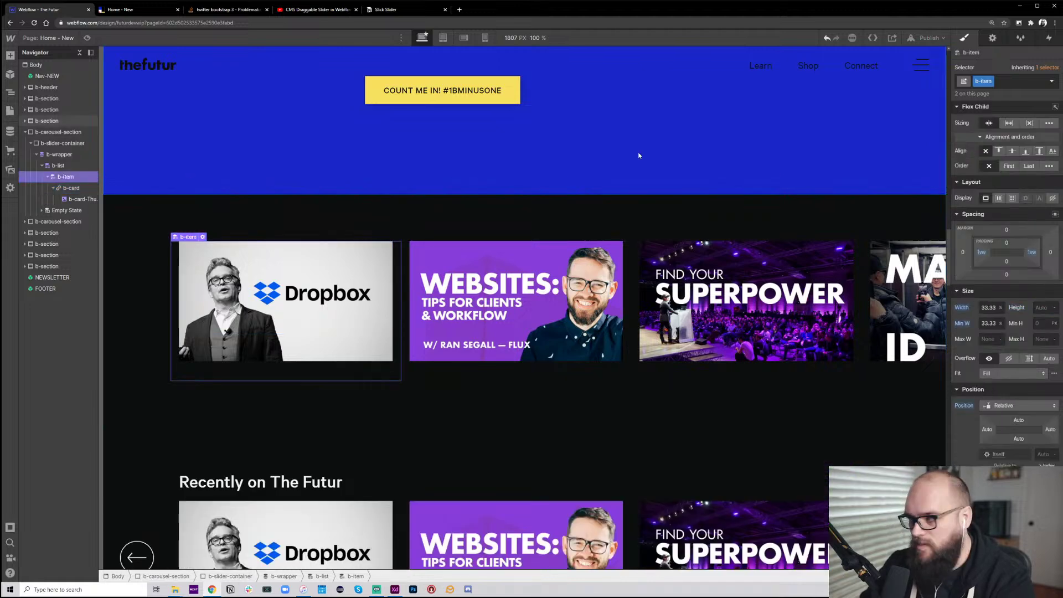
double_click(989, 307)
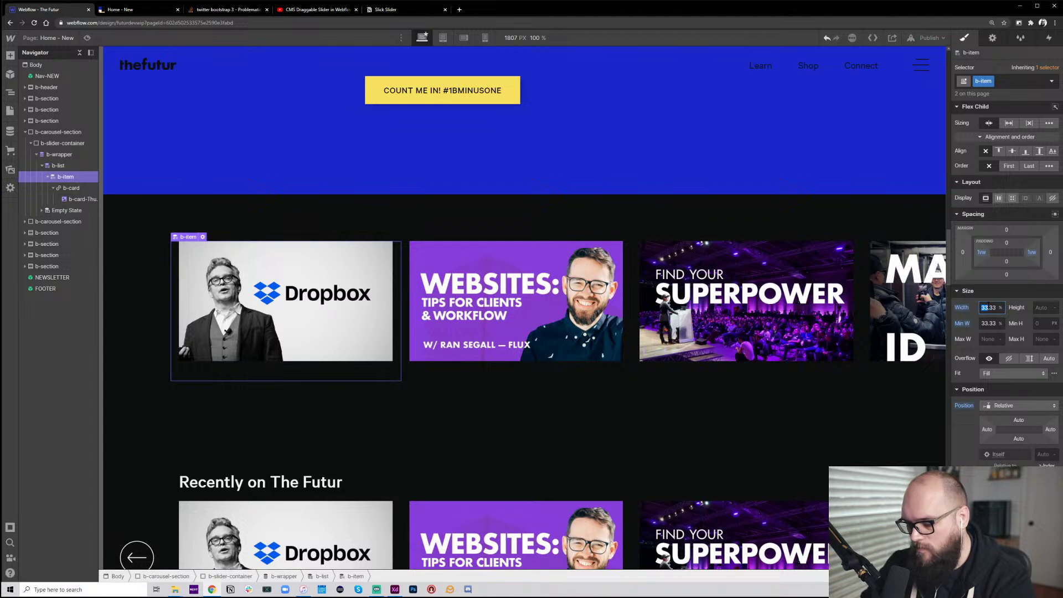
key(Tab)
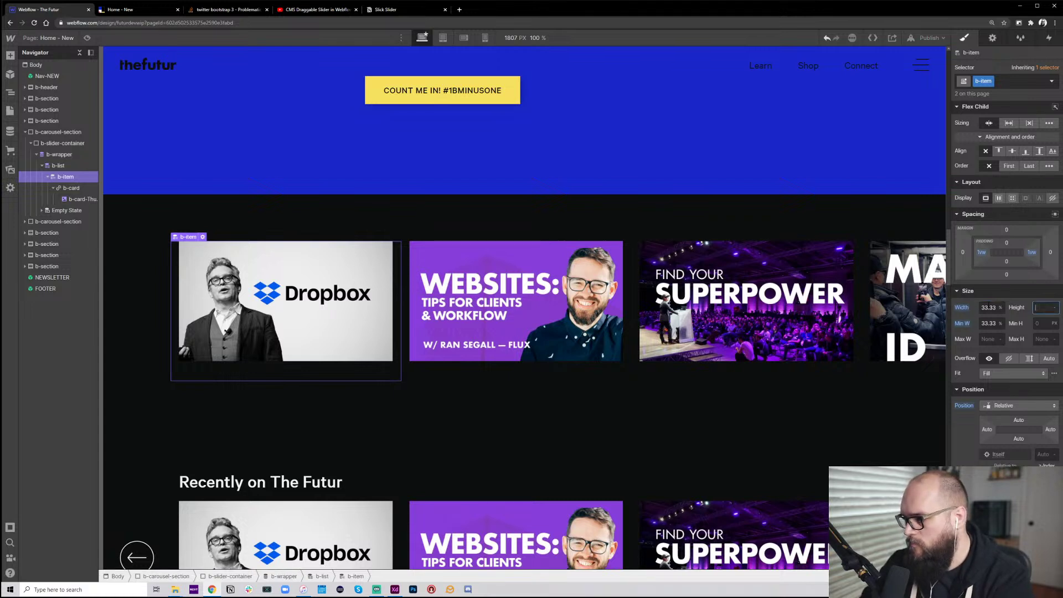
click(978, 308)
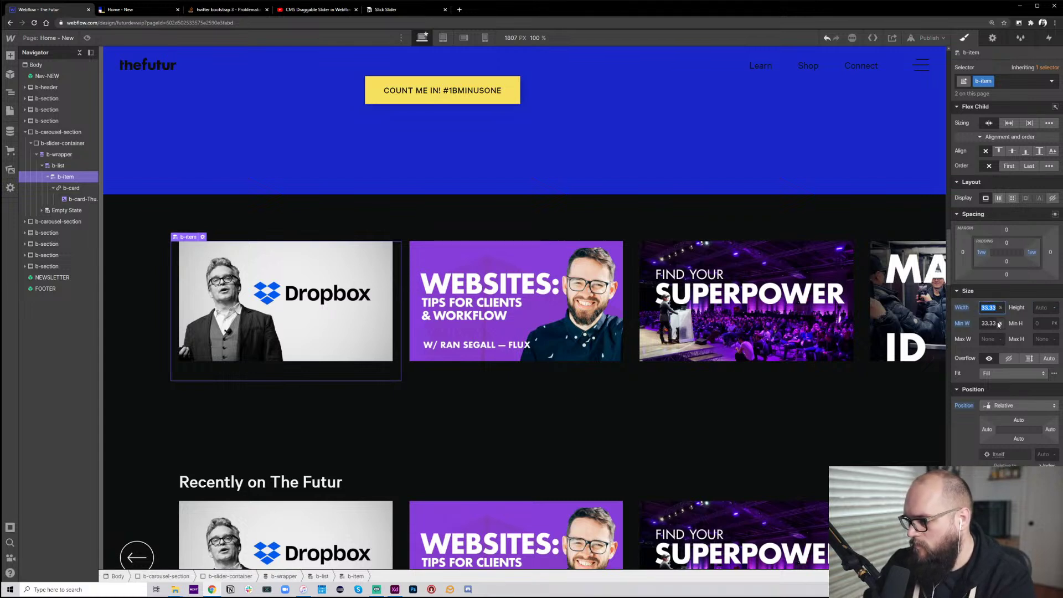
text(400px)
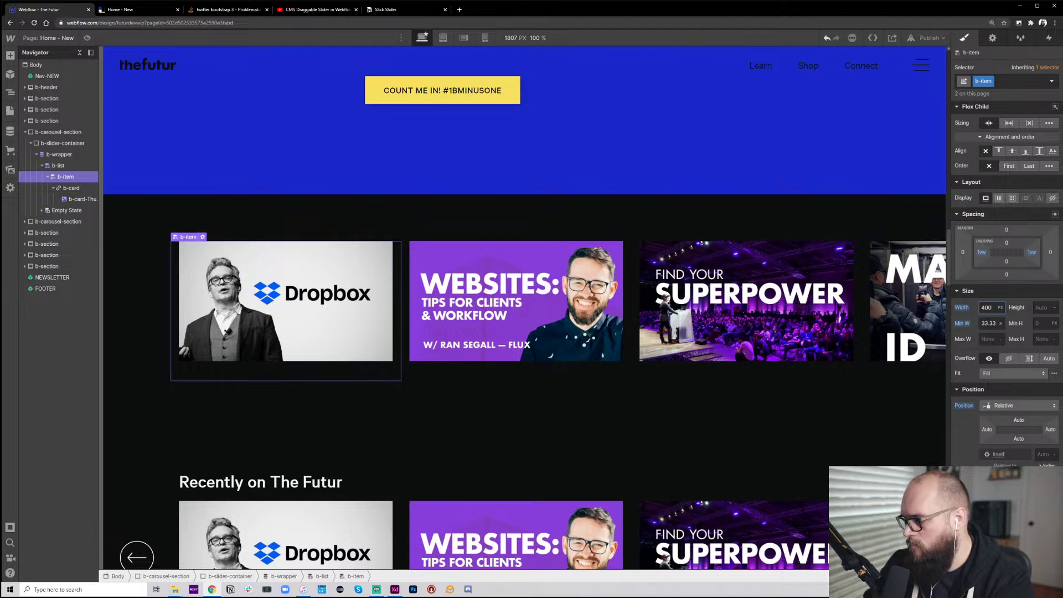
triple_click(989, 323)
text(3)
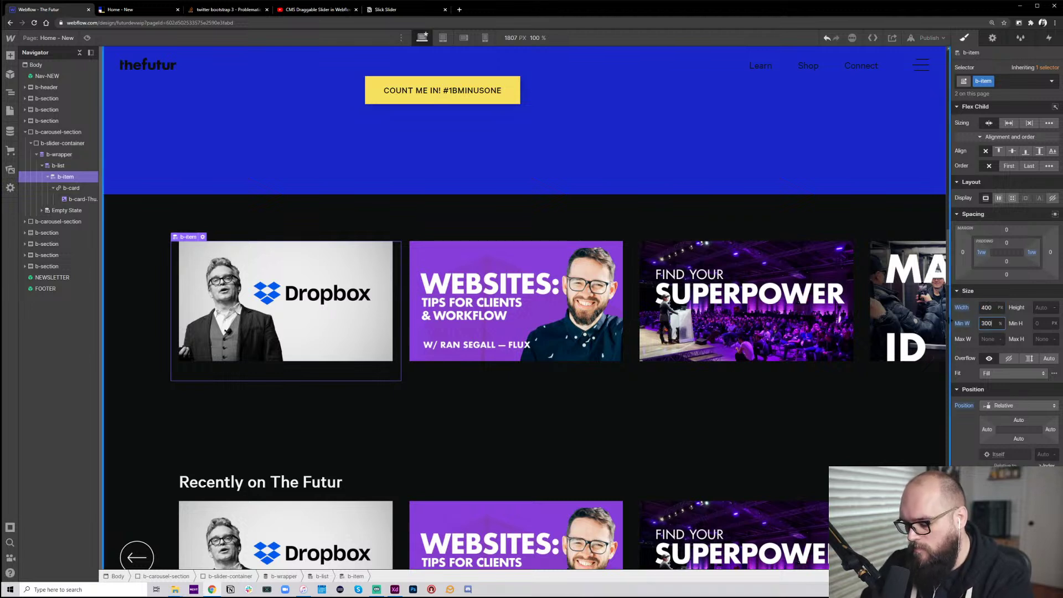
text(00)
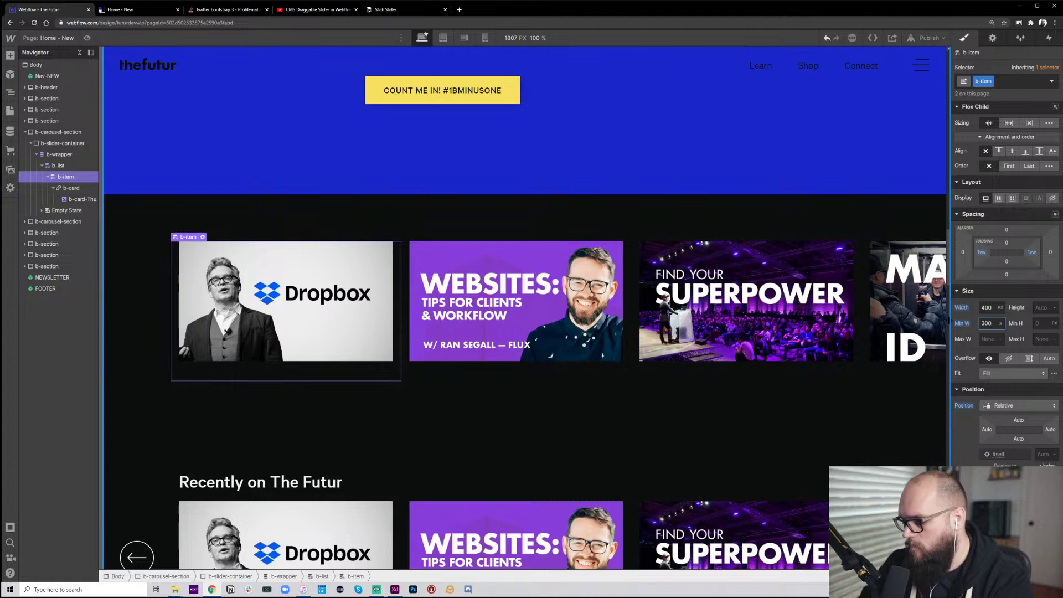
text(px)
key(Return)
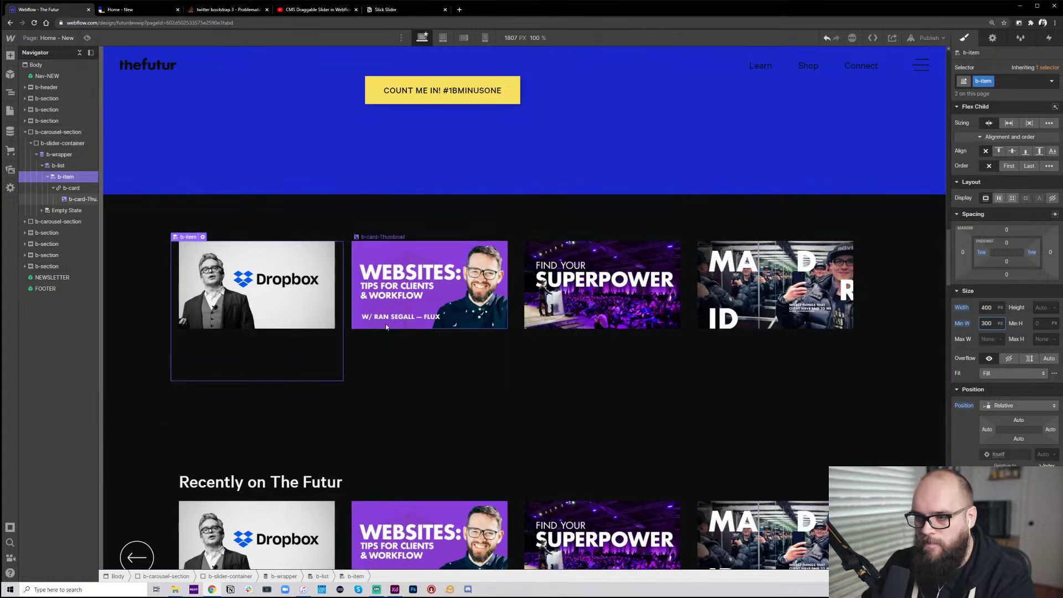
scroll(423, 351, down, 5)
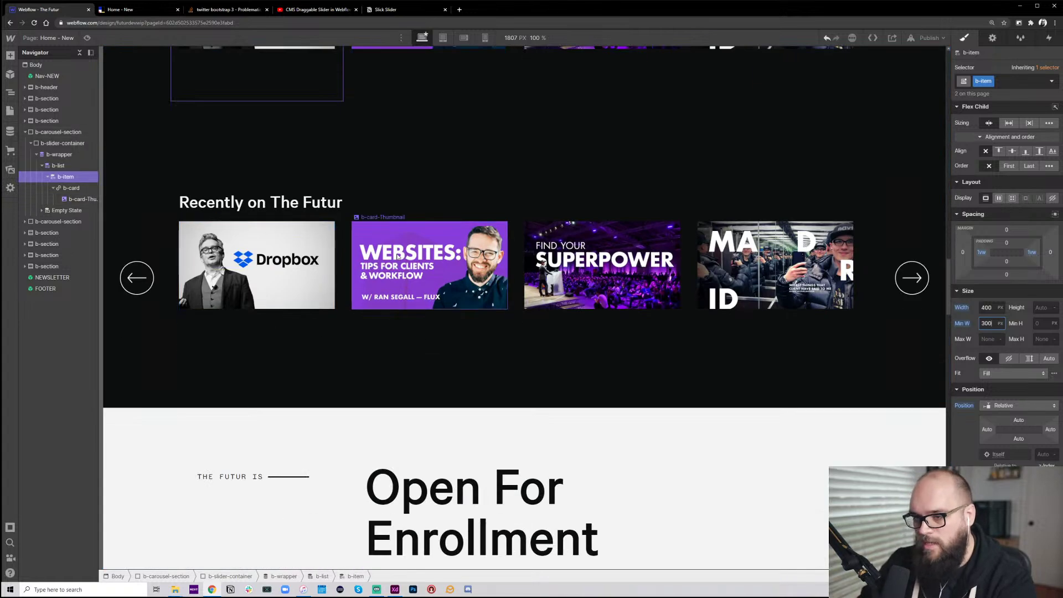
scroll(893, 103, up, 5)
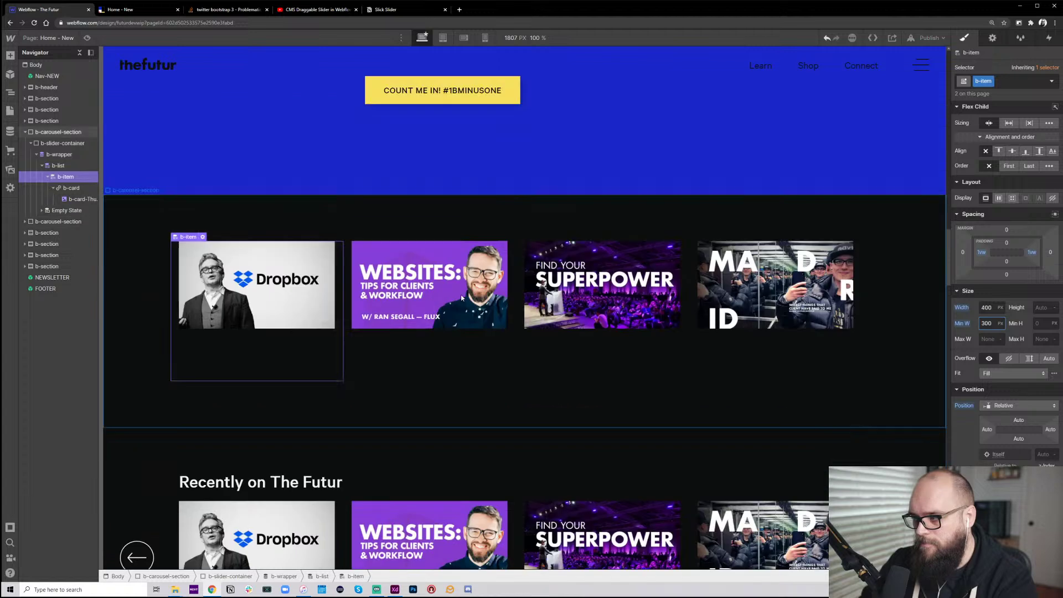
Publish the b-card and b-item size changes to futurdevwip.webflow.io and reload the published Home - New page
click(931, 38)
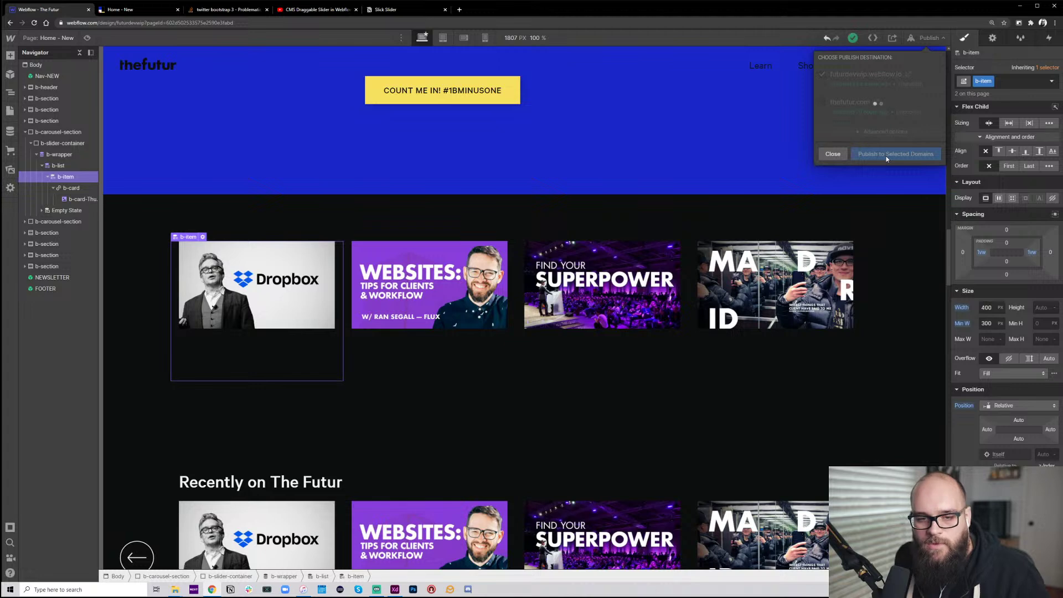
click(118, 10)
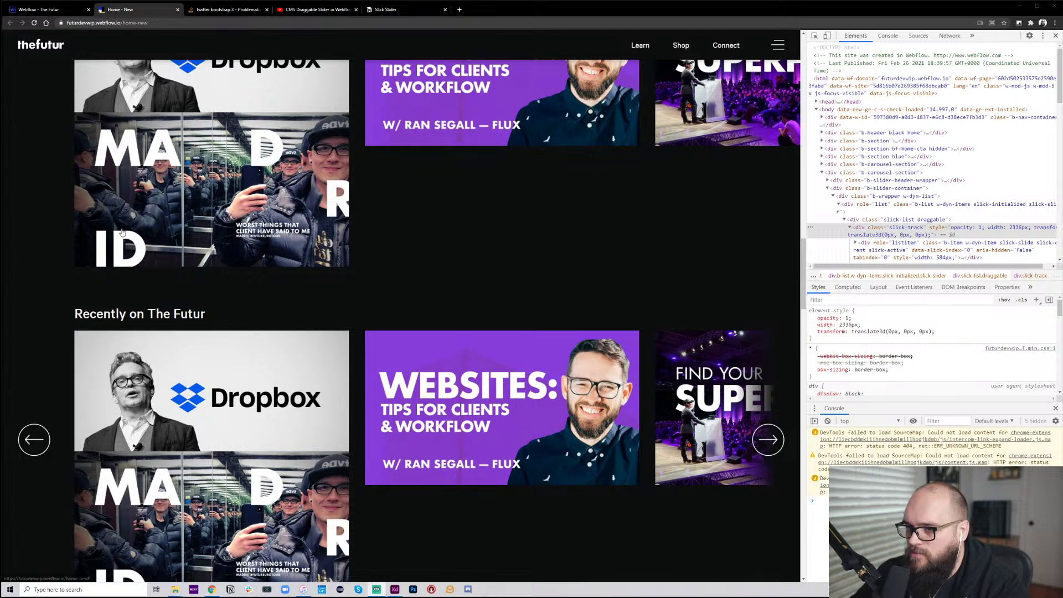
click(39, 10)
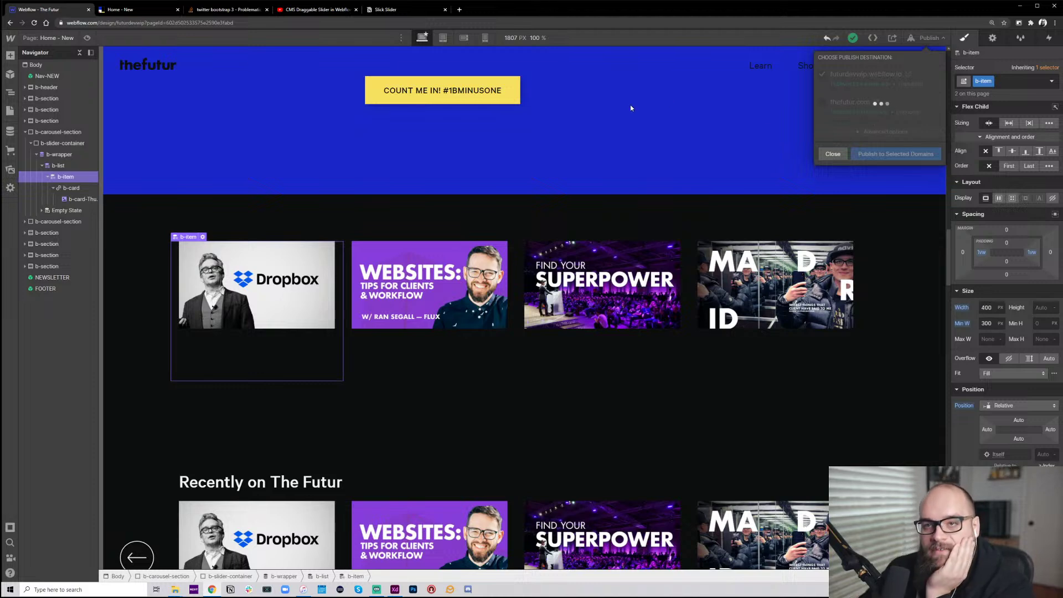
click(157, 12)
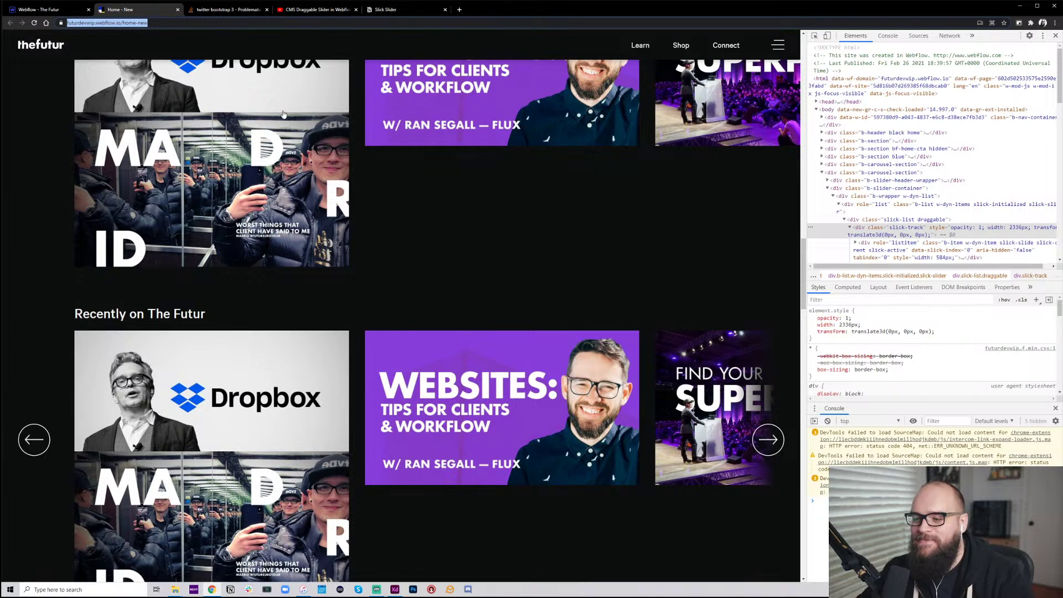
click(276, 311)
right_click(437, 281)
click(496, 195)
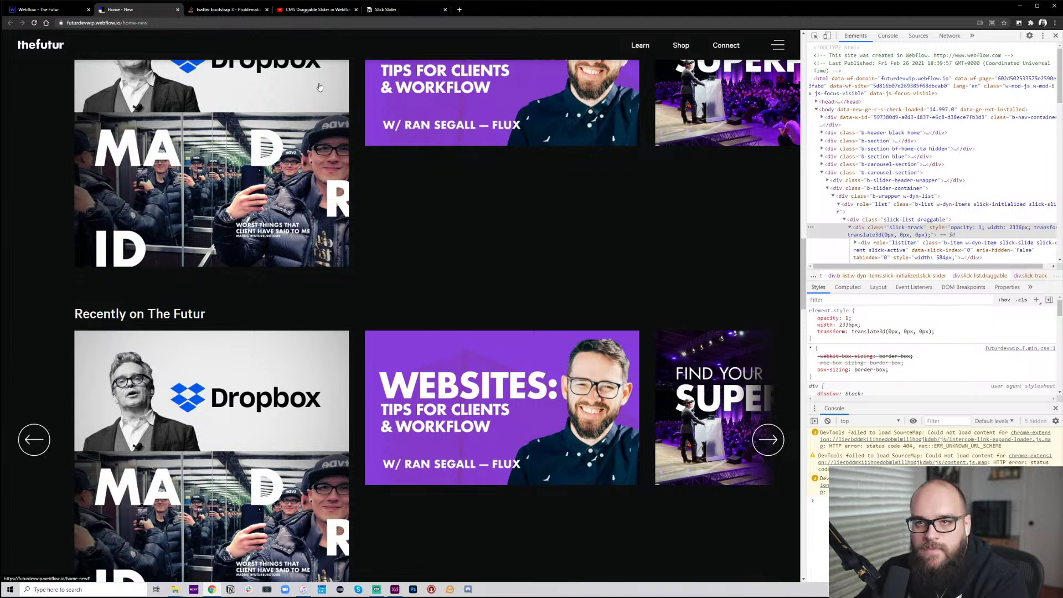
click(50, 9)
click(148, 9)
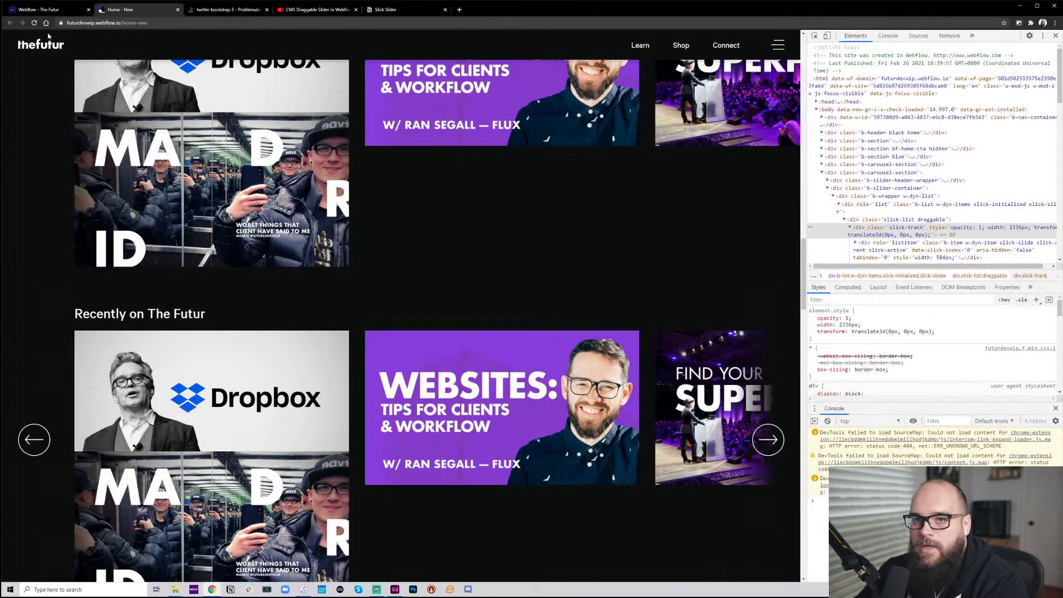
key(ctrl+r)
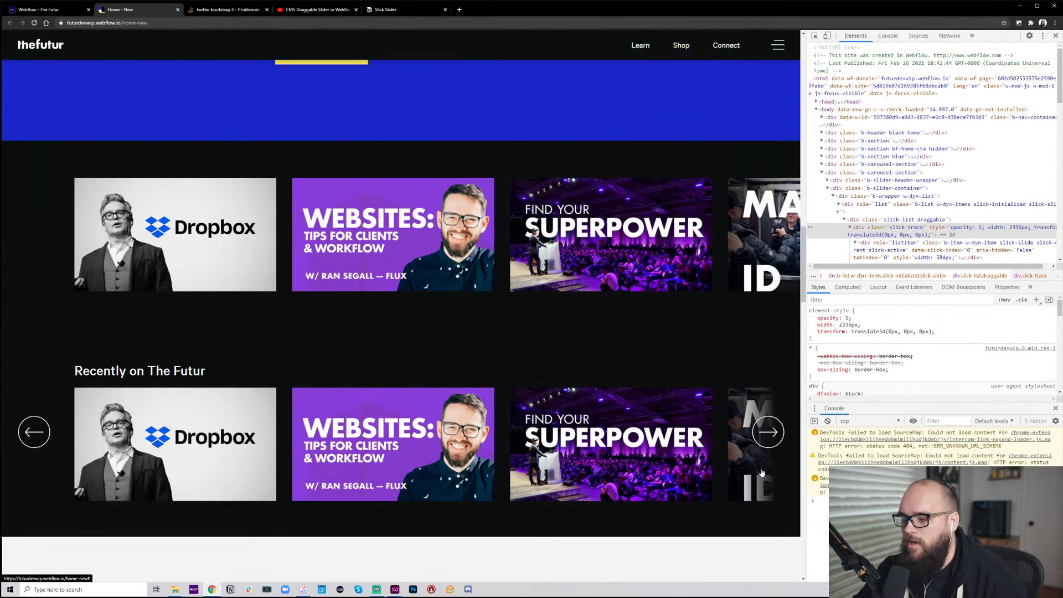
Test the published Recently on The Futur carousel by moving its slides forward and back with the arrows
click(766, 433)
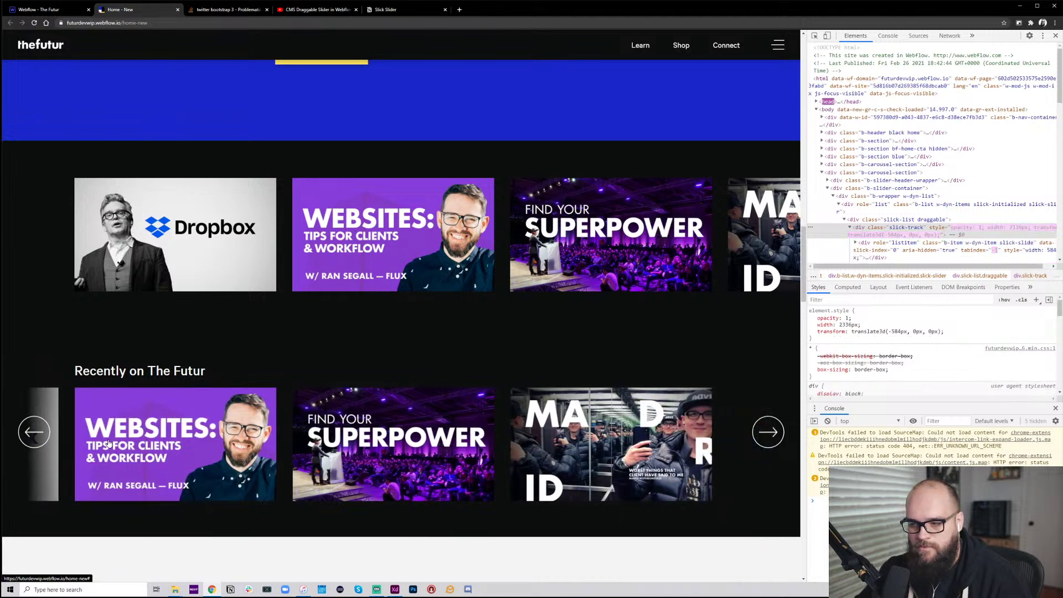
click(45, 433)
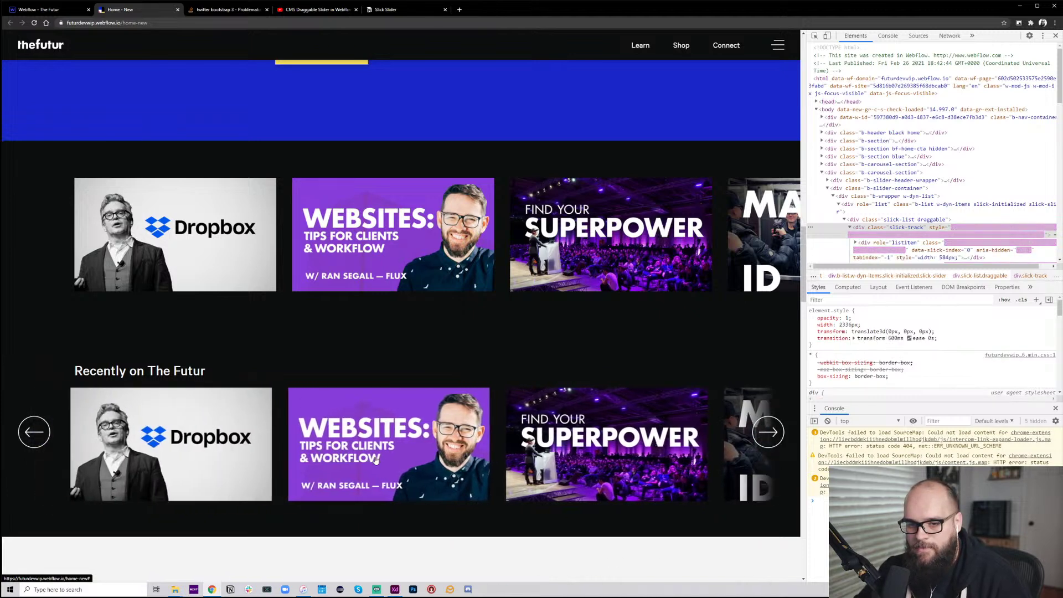
click(778, 439)
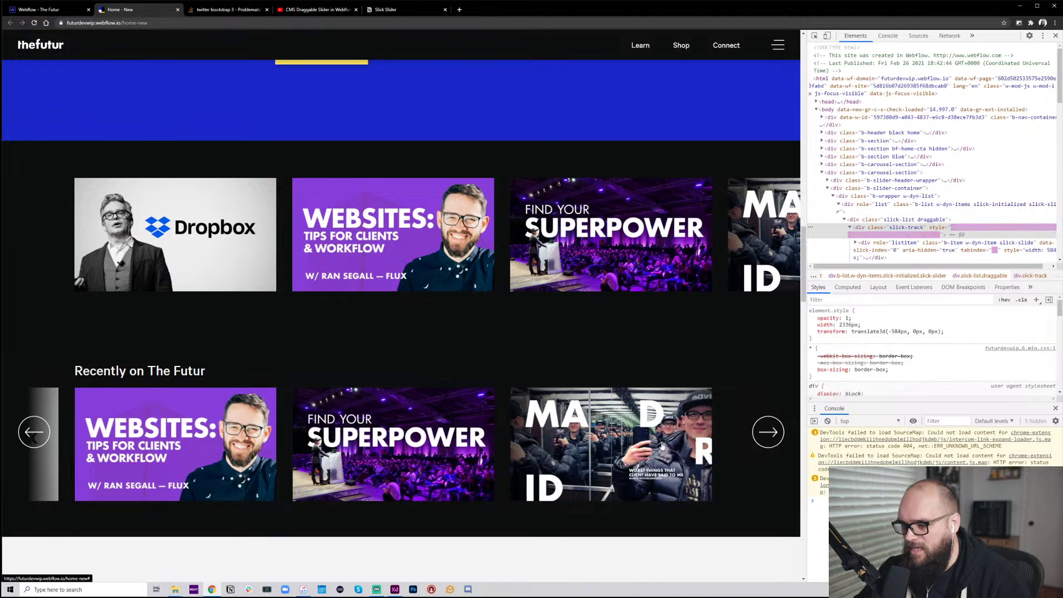
click(34, 430)
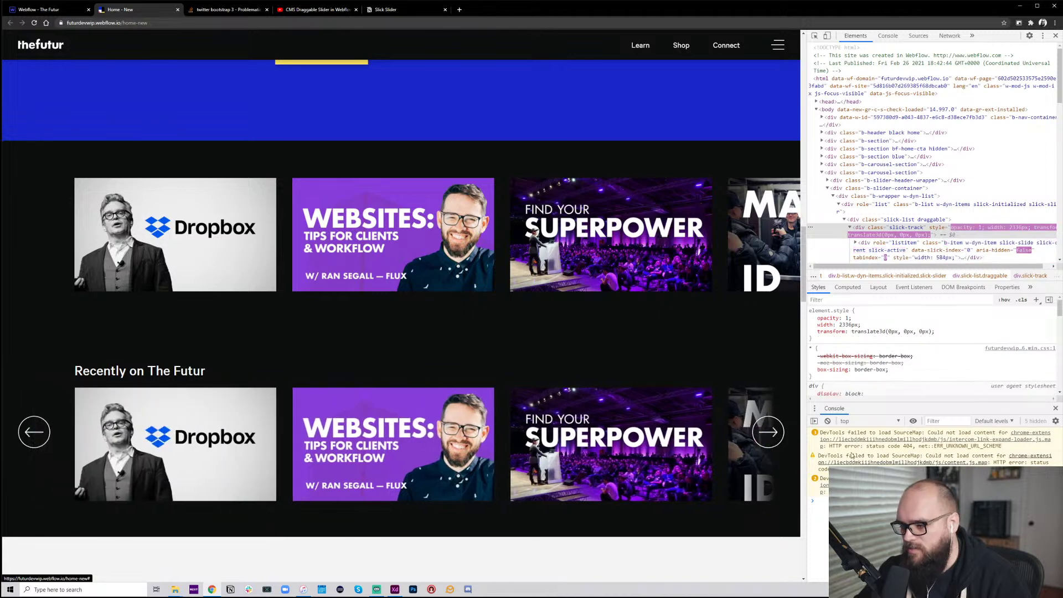
click(774, 431)
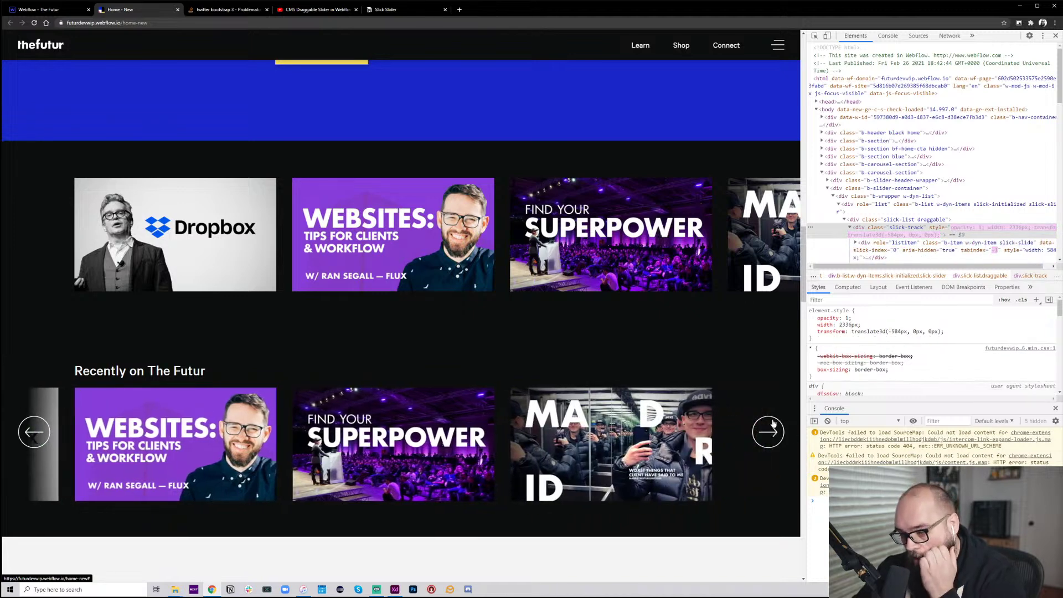
Recheck the published Recently on The Futur carousel by repeatedly sliding it forward and back with both arrows
click(774, 424)
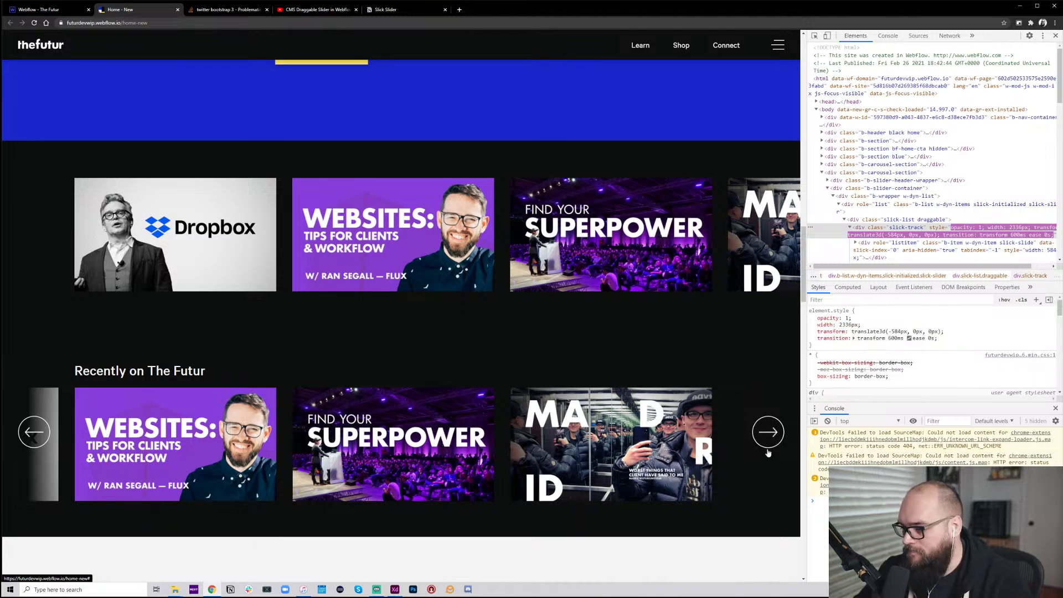
click(34, 431)
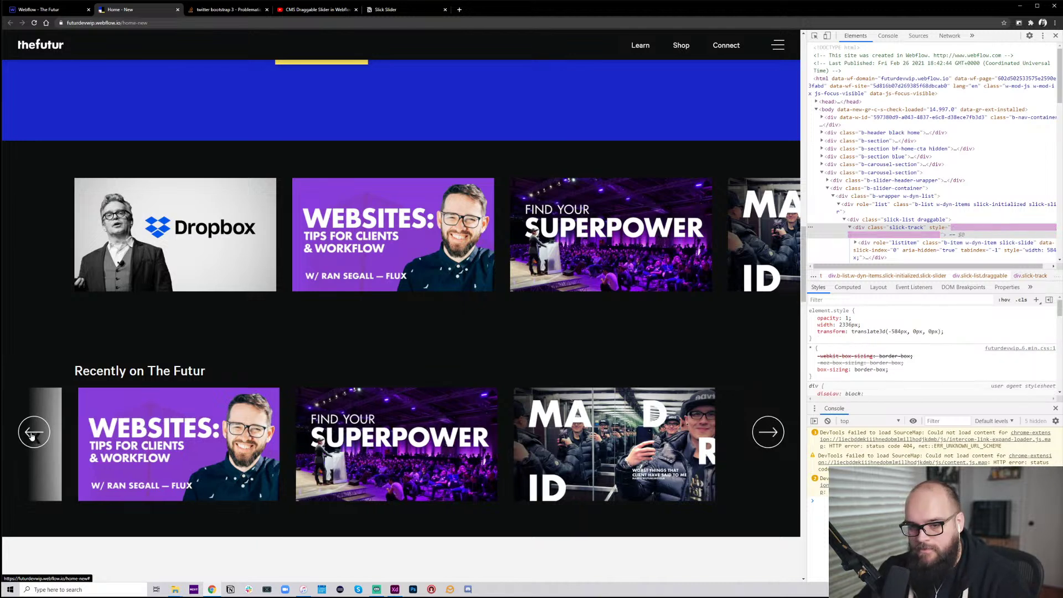
click(777, 436)
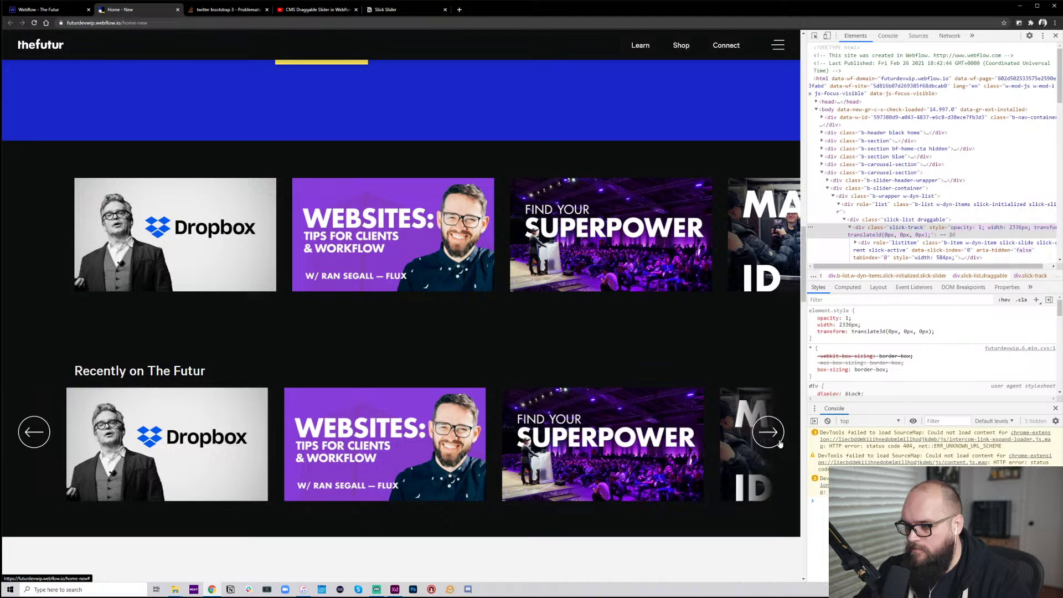
click(31, 429)
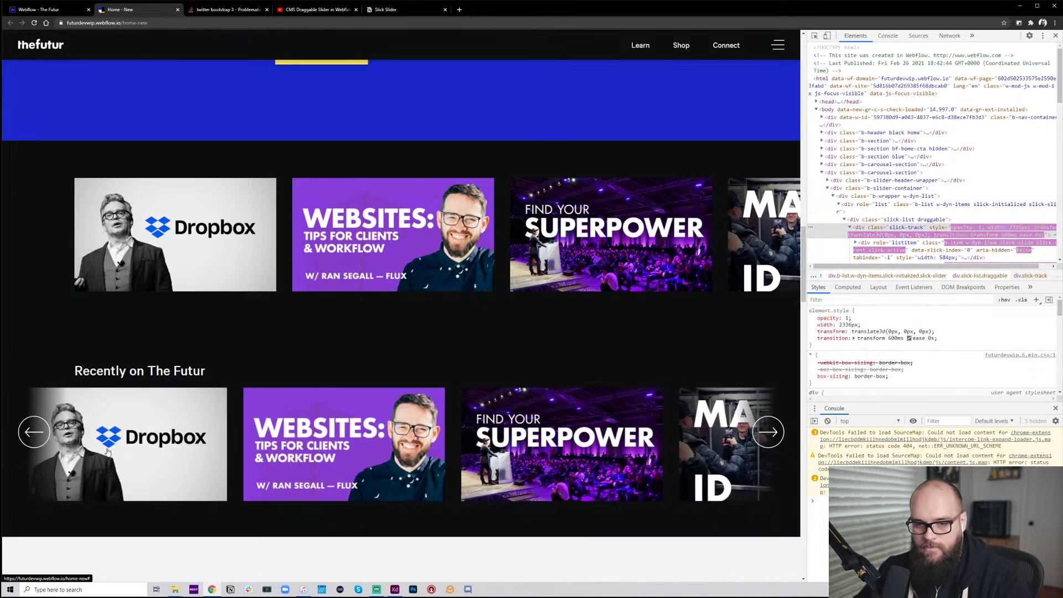
click(769, 444)
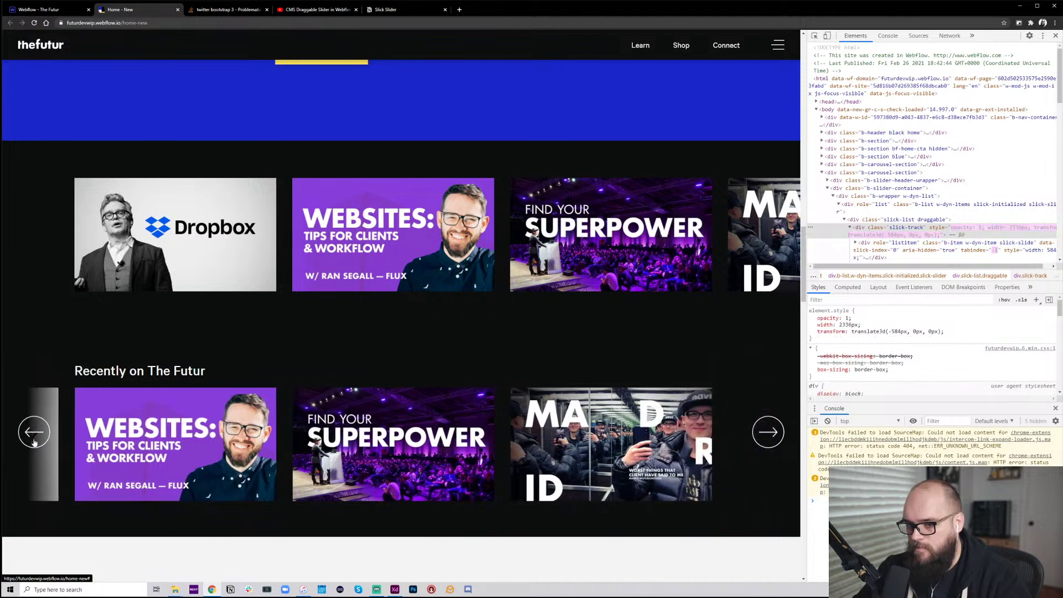
click(40, 431)
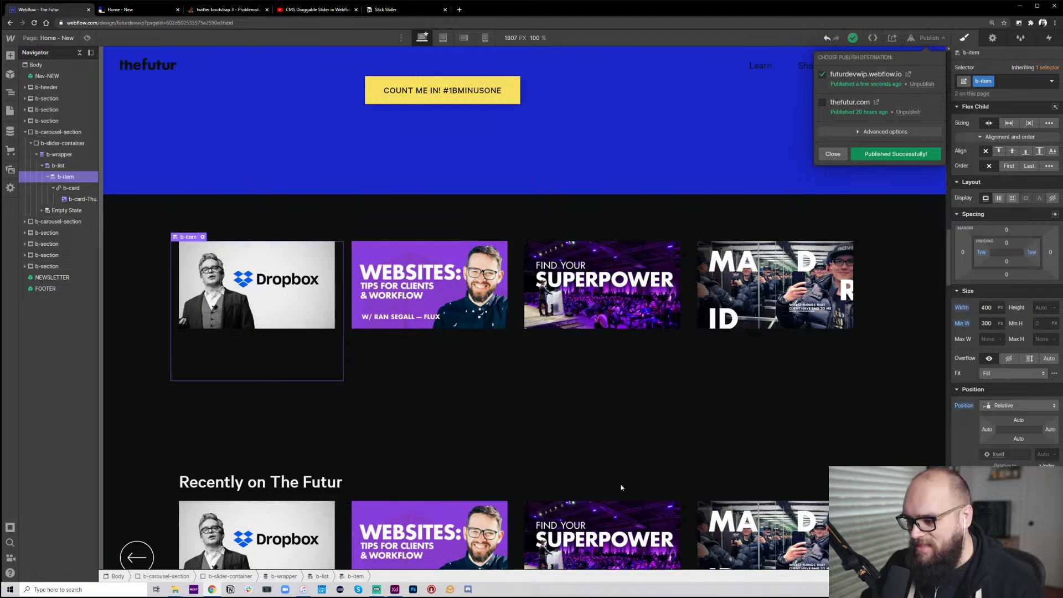
Limit the b-wrapper collection list in the Recently on The Futur carousel to show 20 items
scroll(482, 435, down, 3)
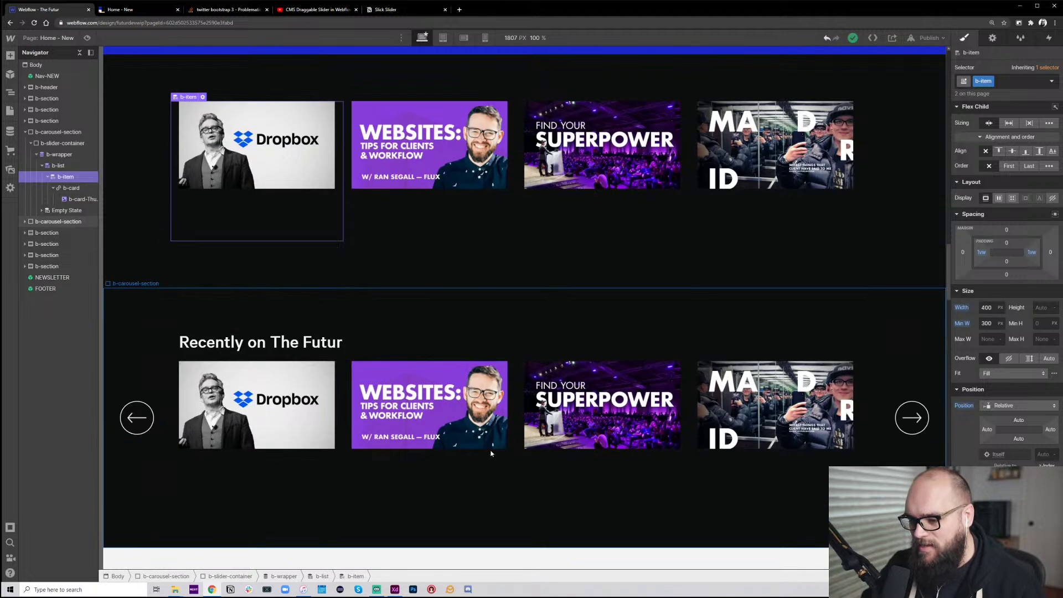
click(514, 384)
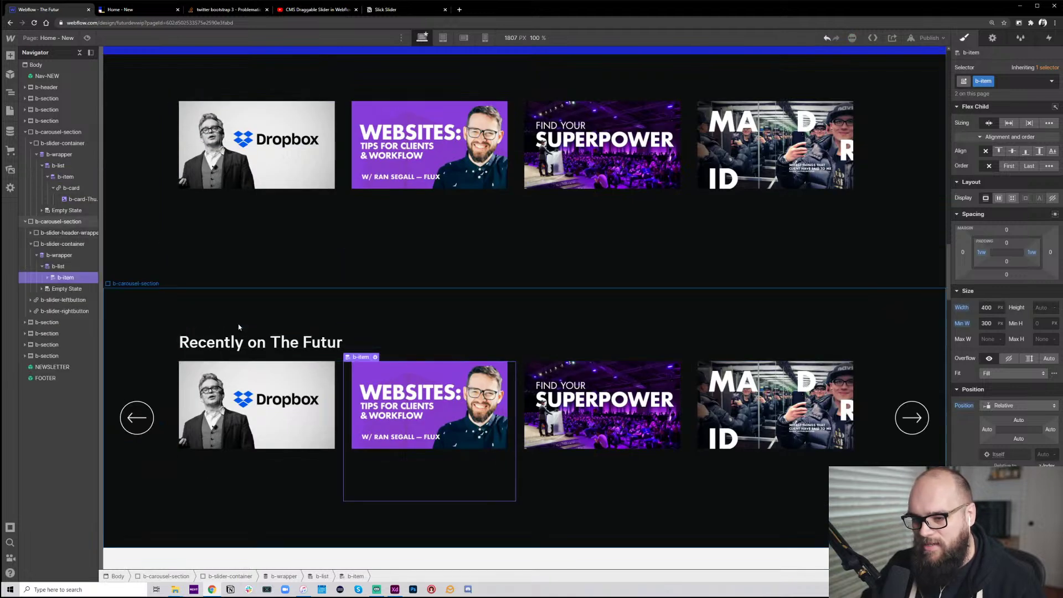
click(72, 254)
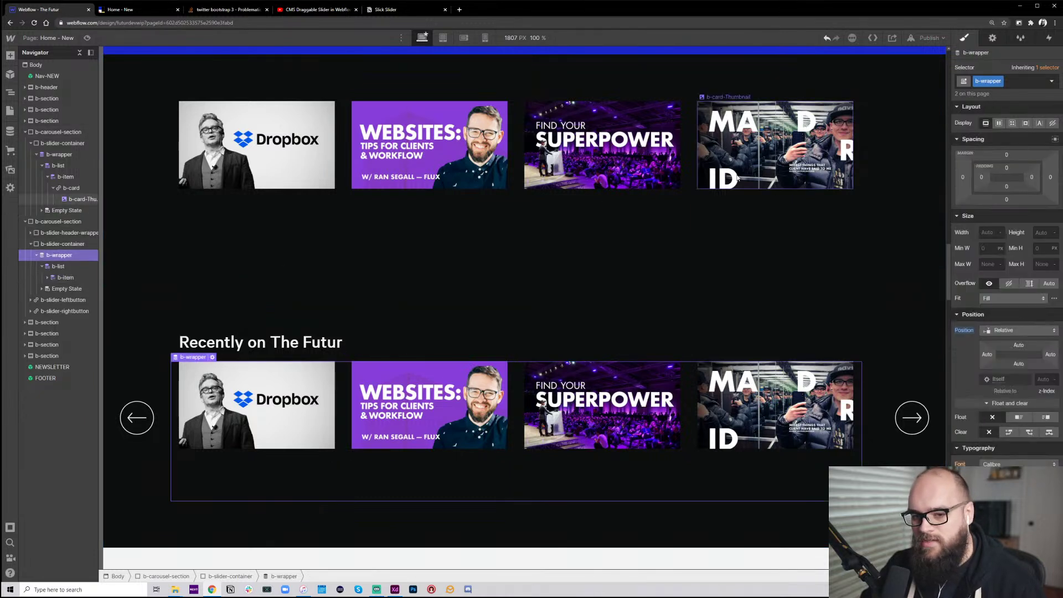
click(992, 38)
double_click(984, 294)
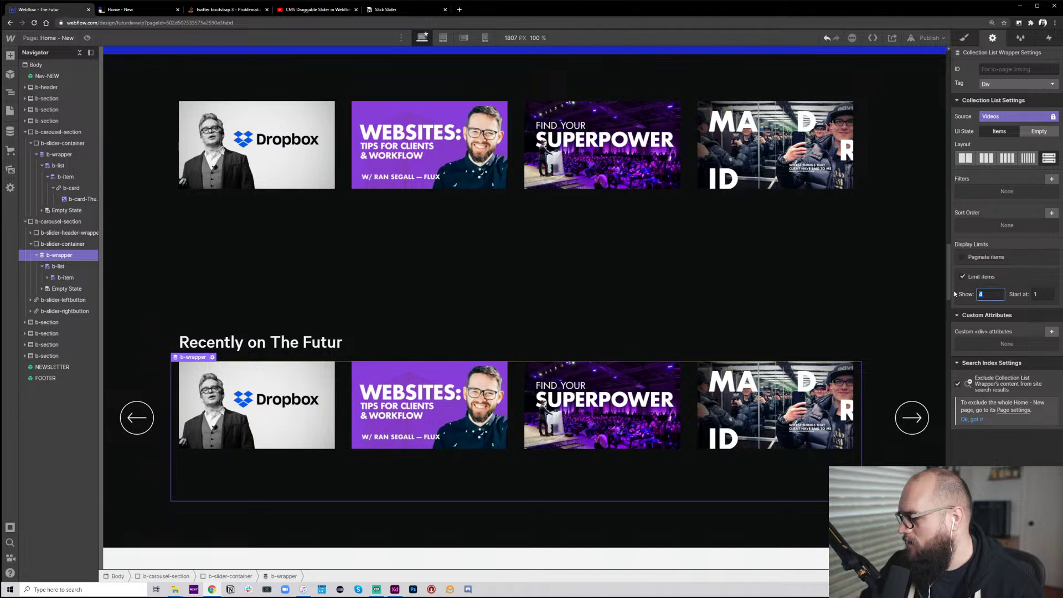
text(20)
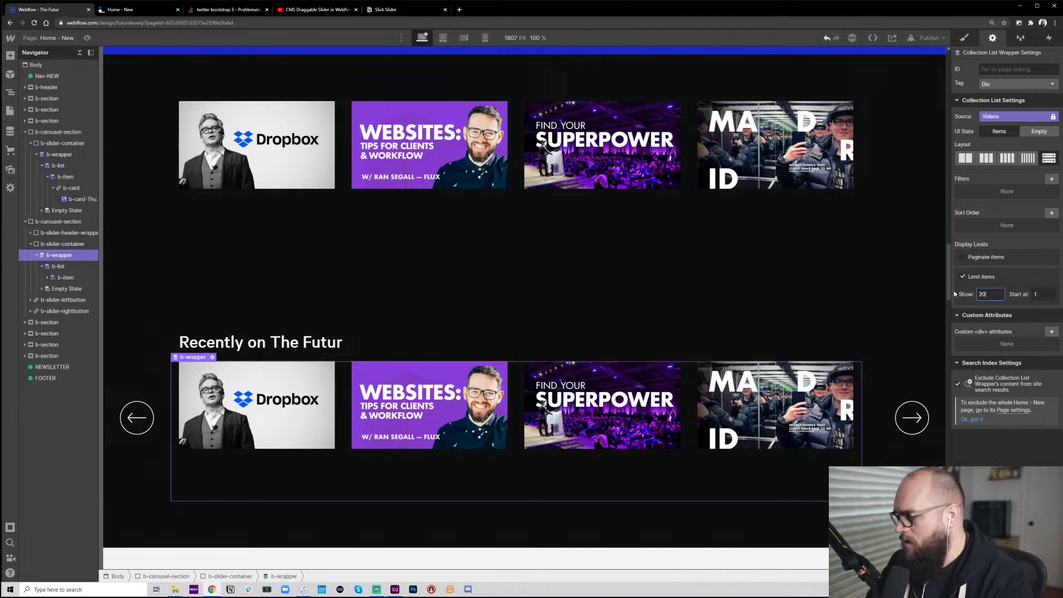
key(Return)
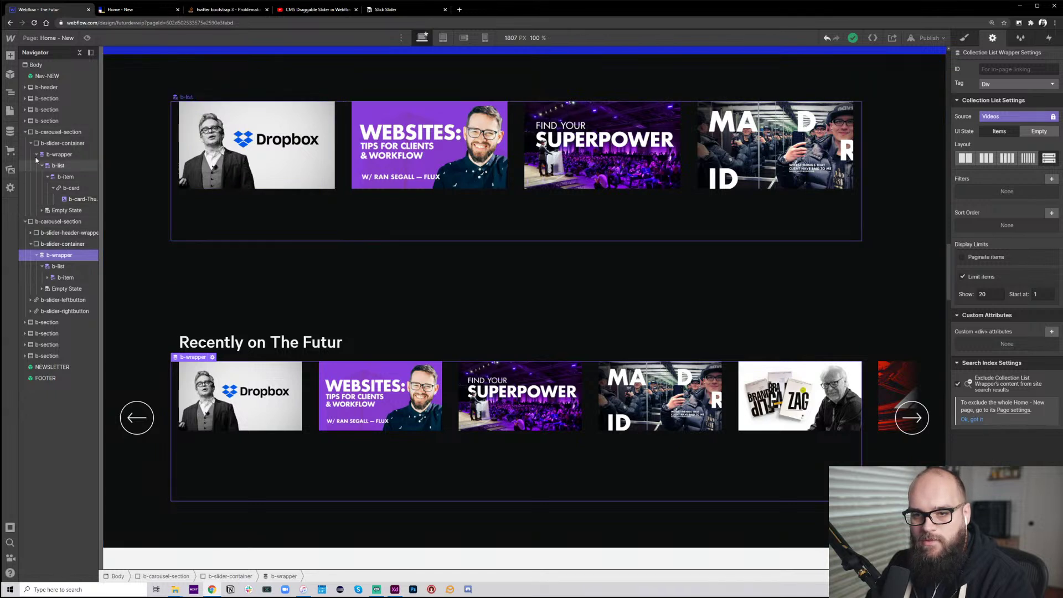
Duplicate the Recently on The Futur b-carousel-section directly below the original
click(26, 222)
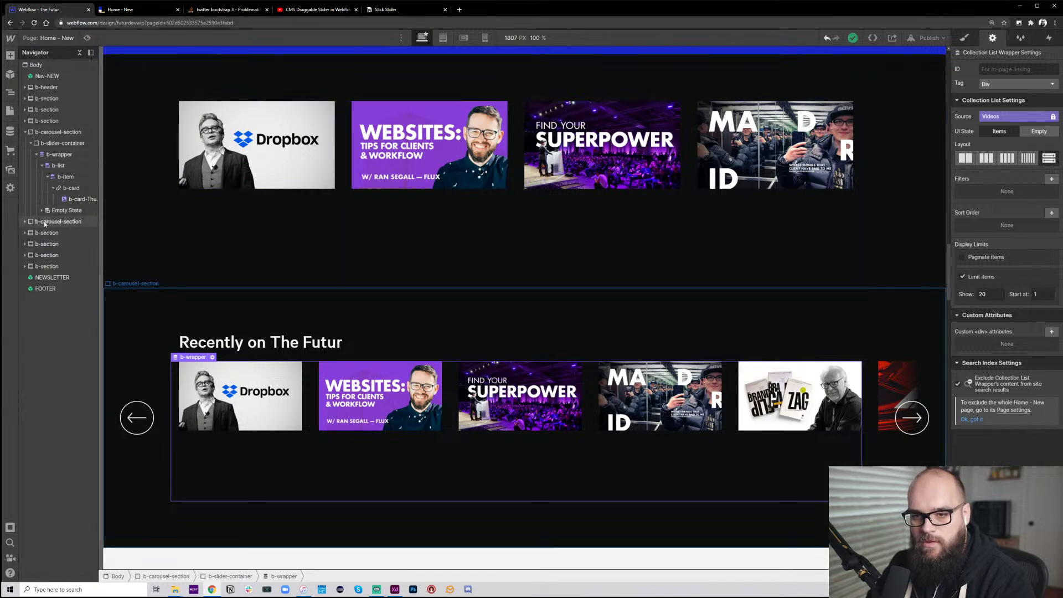
click(45, 221)
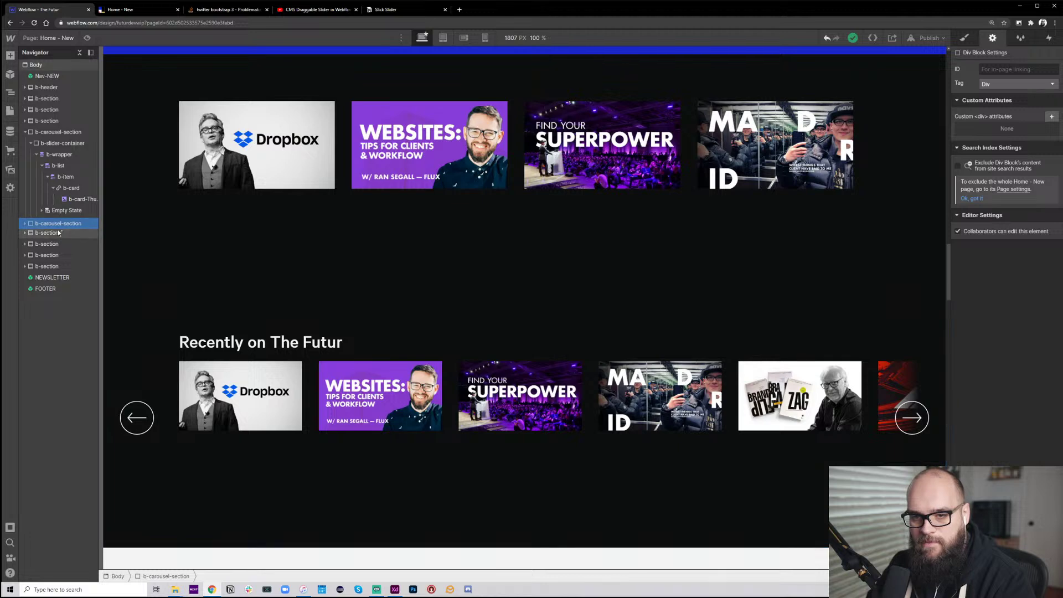
drag(57, 227, 62, 211)
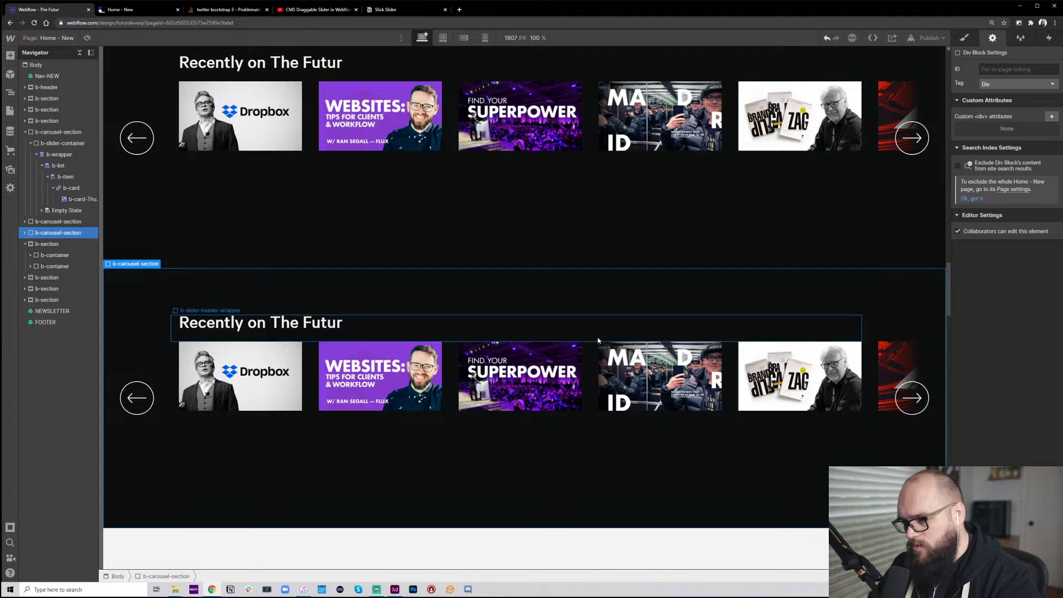
Add a filter to the duplicated carousel's b-wrapper collection list so that Video Category equals Design
click(368, 459)
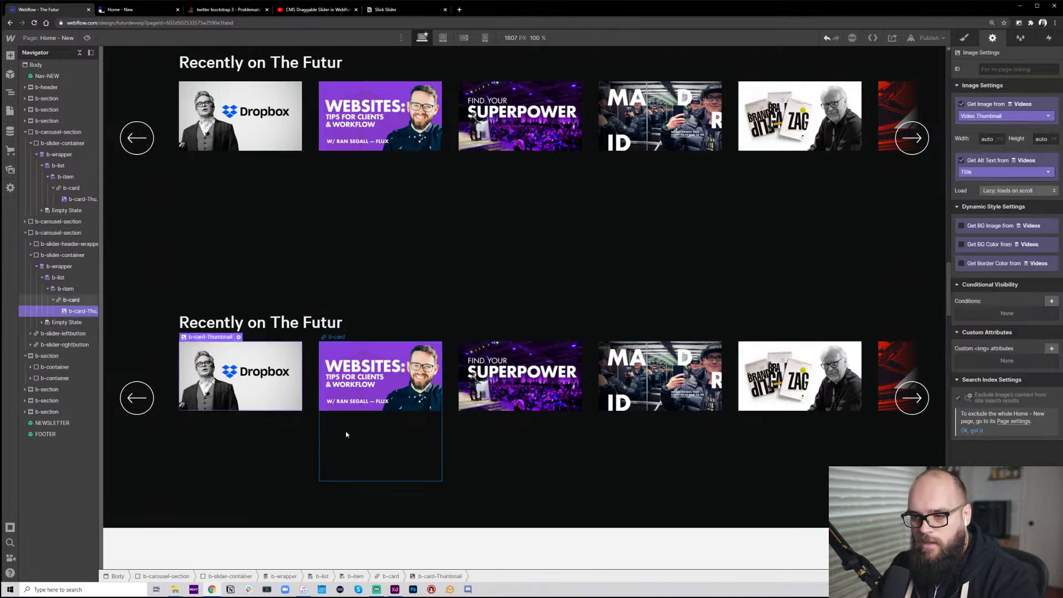
click(97, 269)
click(1051, 179)
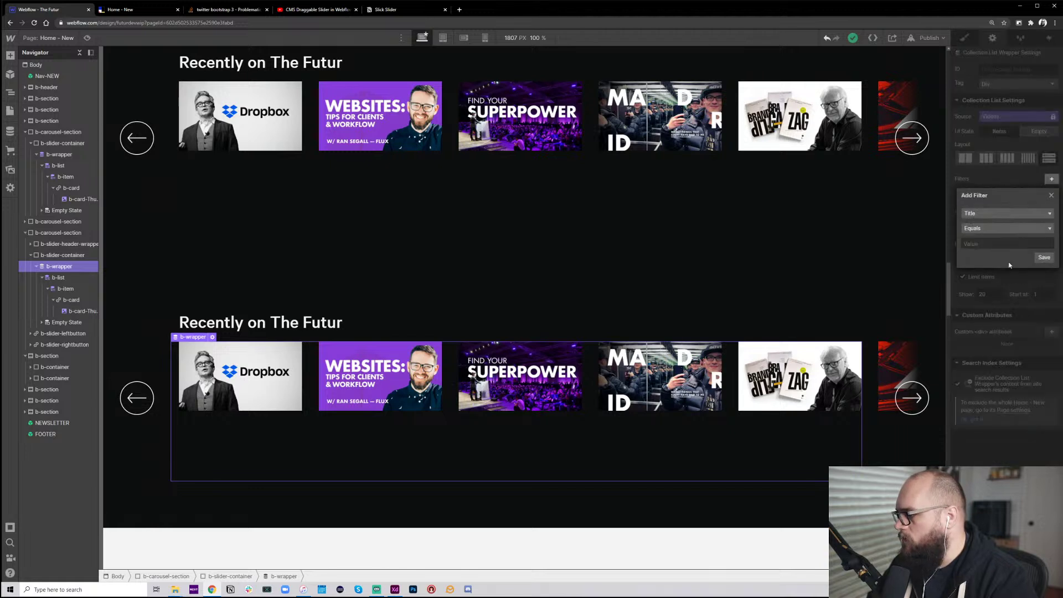
click(1011, 215)
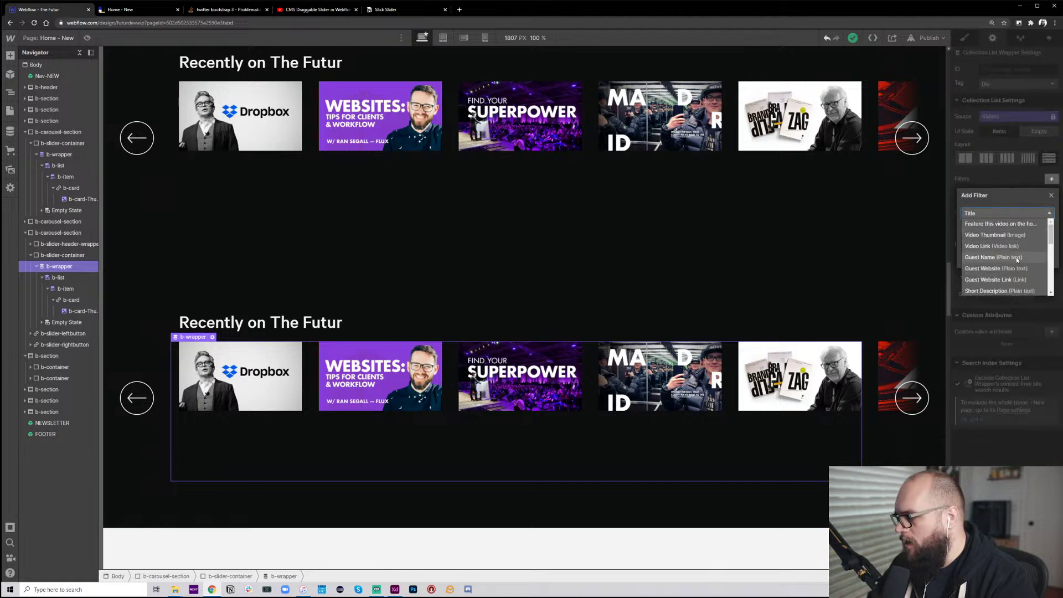
scroll(1015, 258, down, 3)
click(1012, 270)
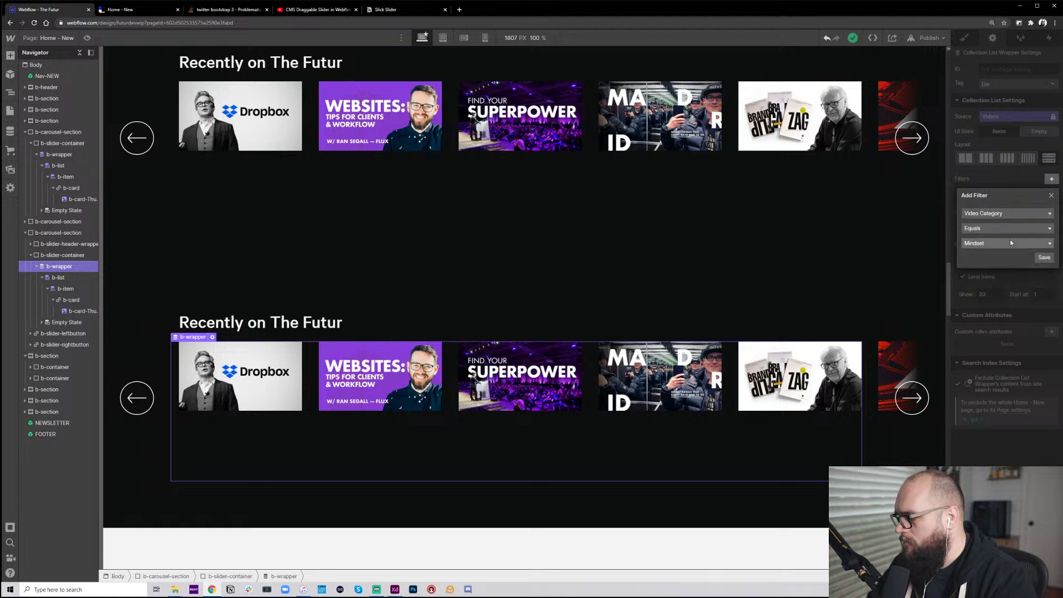
click(1010, 242)
click(1003, 264)
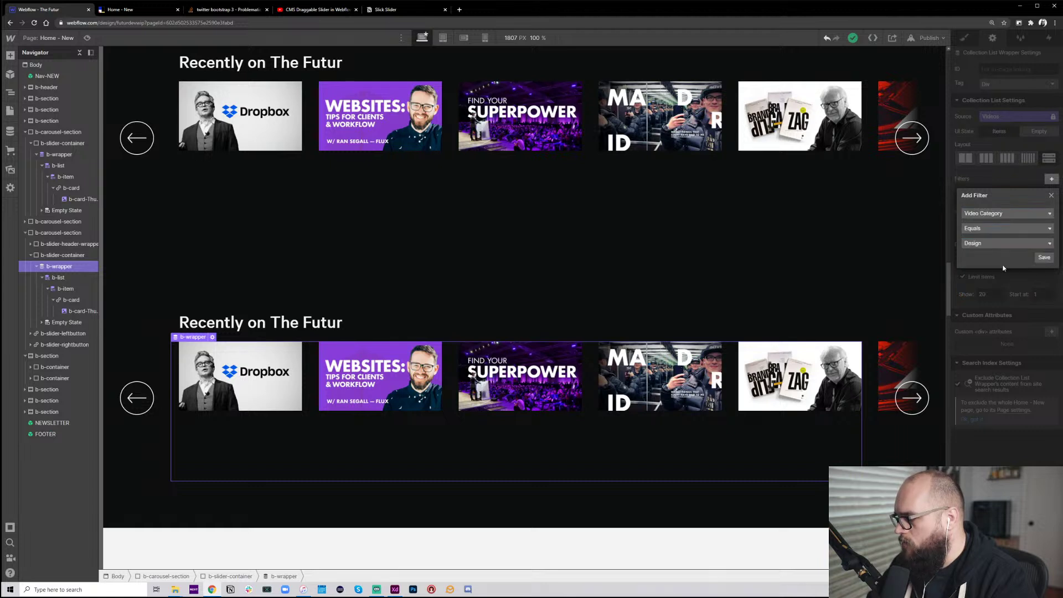
click(1045, 258)
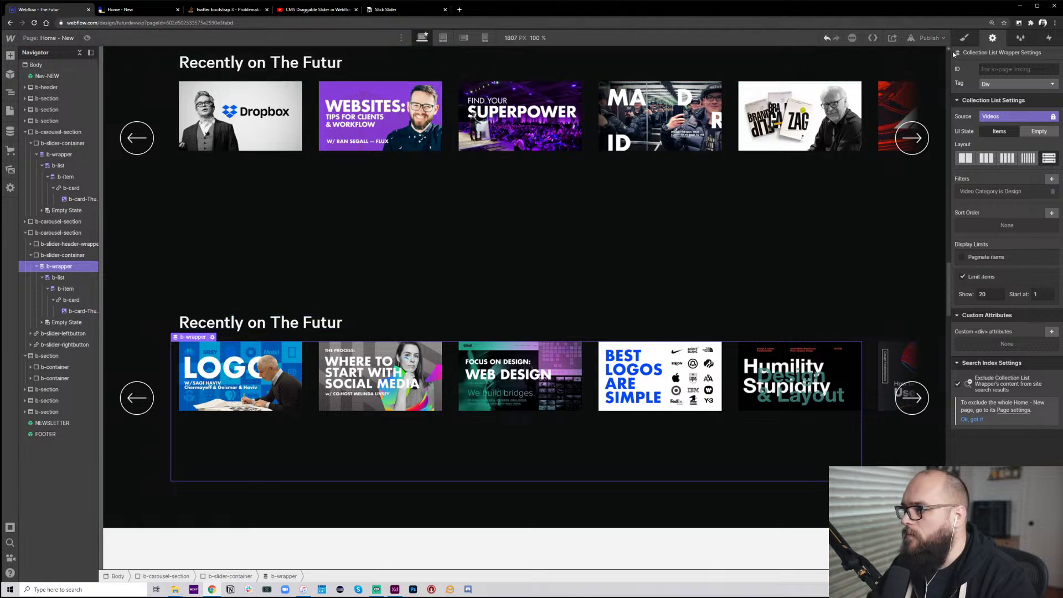
Publish the new carousel to futurdevwip.webflow.io, then exit and reload the unresponsive Webflow Designer page
click(930, 38)
click(895, 154)
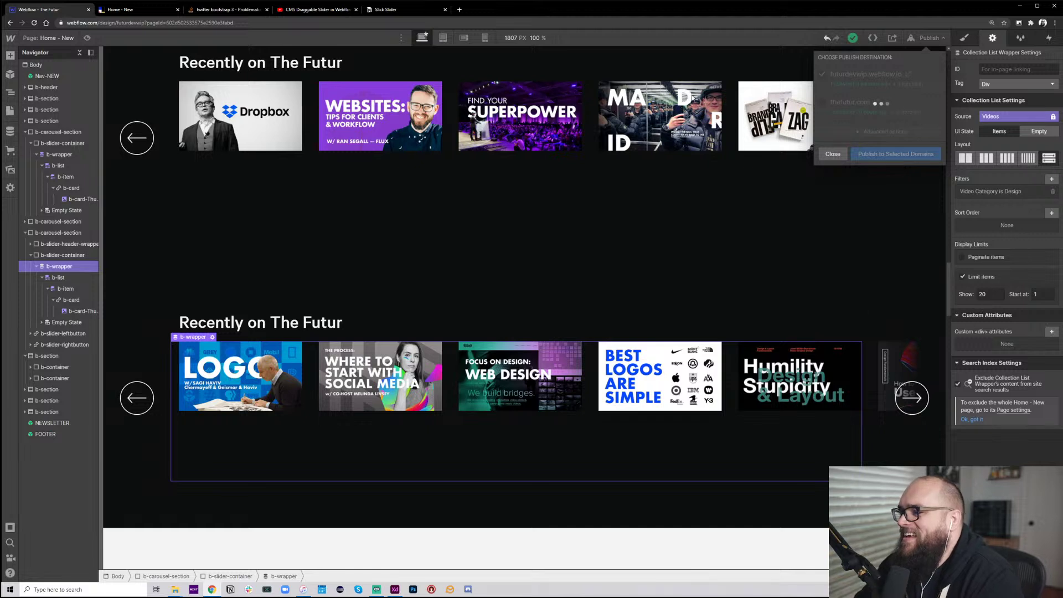
click(160, 11)
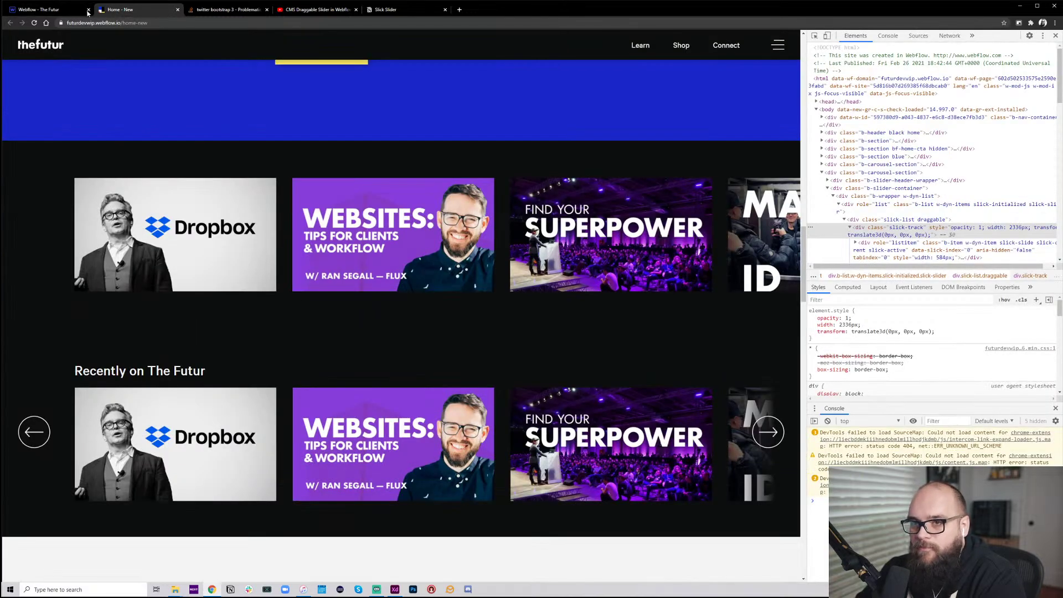
click(68, 10)
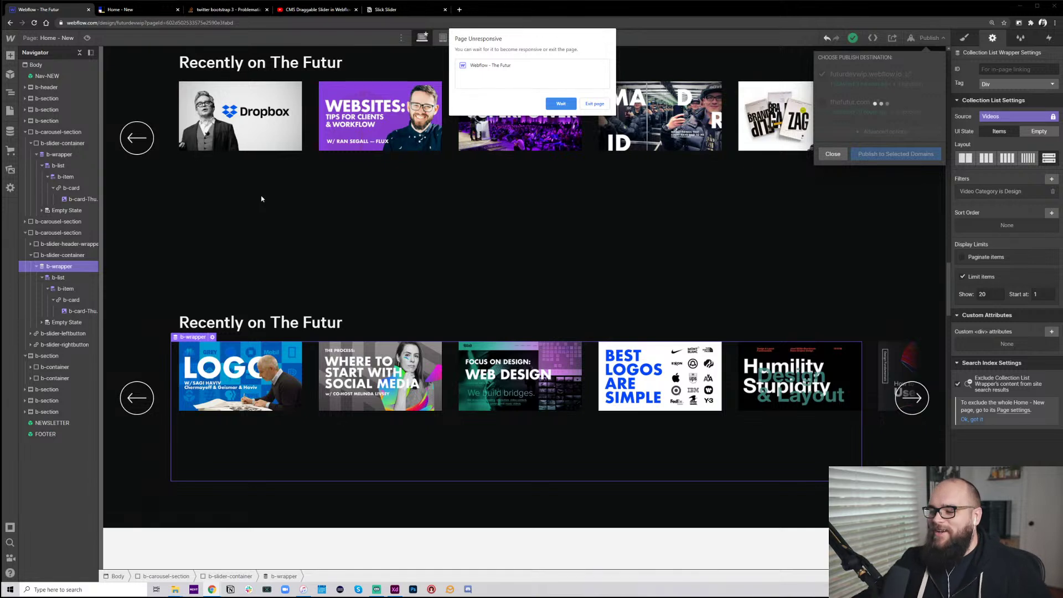
click(590, 104)
click(34, 23)
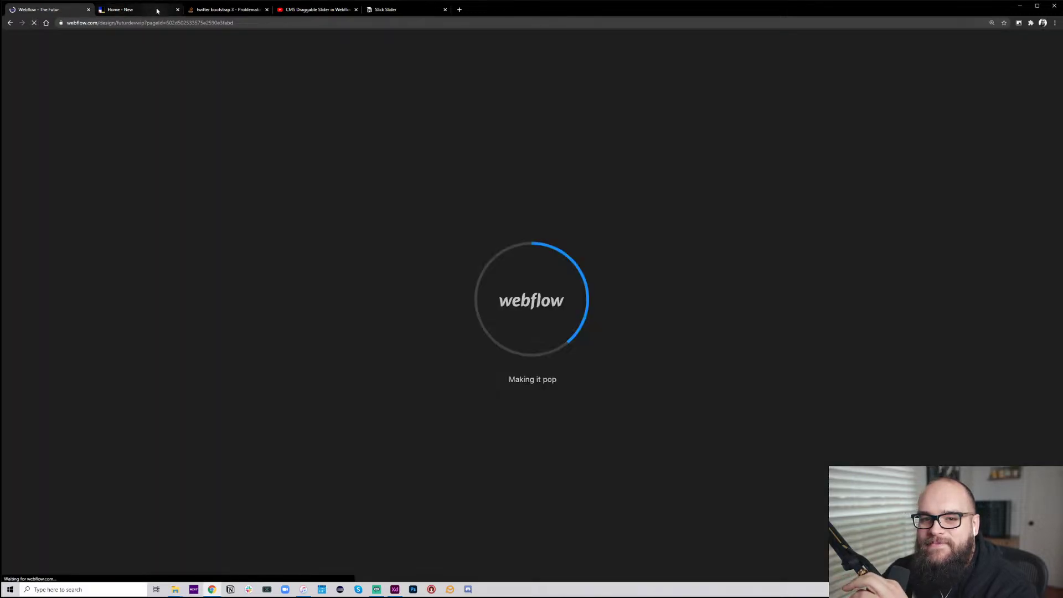
Reload the published Home - New page and bring both Recently on The Futur carousels into view
click(158, 11)
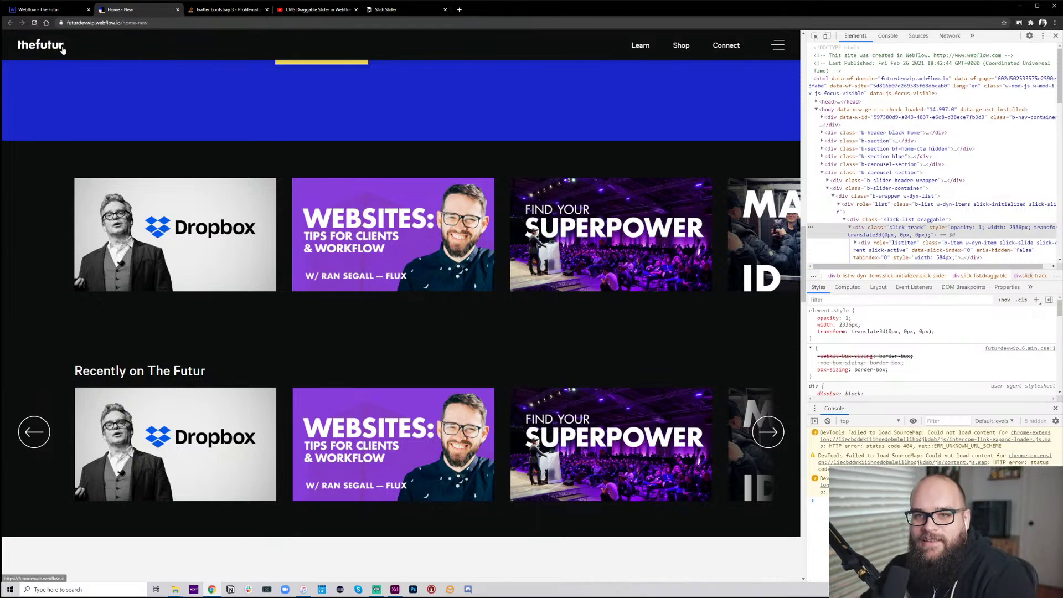
click(34, 23)
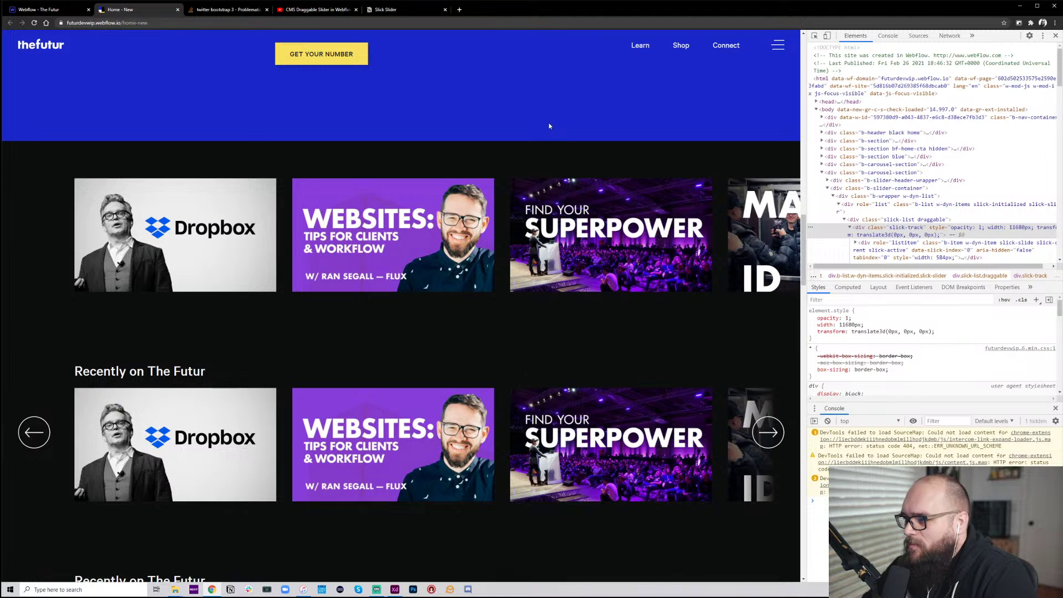
scroll(675, 286, down, 3)
scroll(675, 286, down, 2)
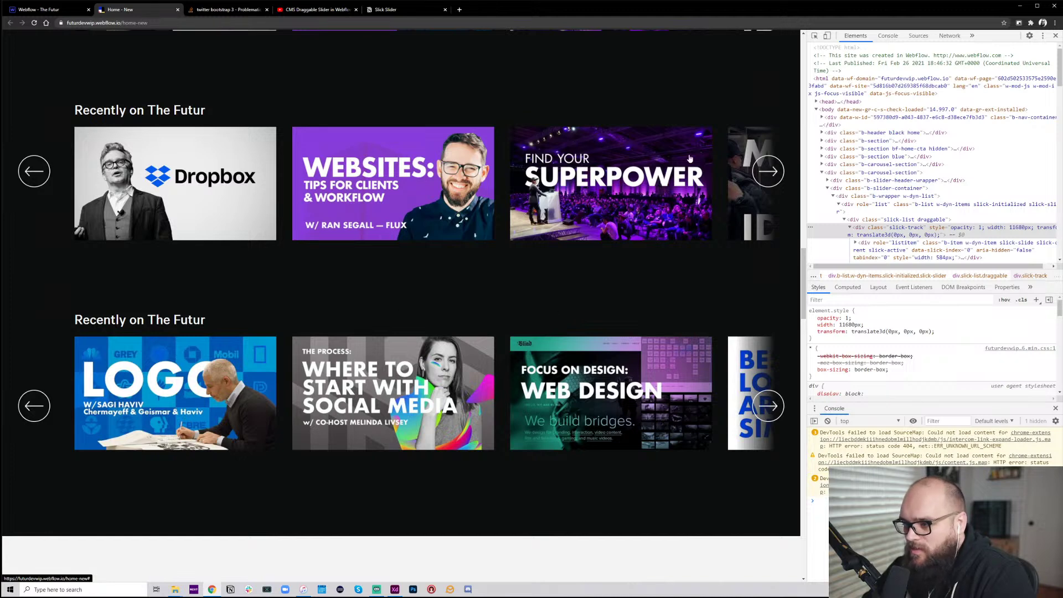
Test both published Recently on The Futur carousels with their arrows, and drag through the slides of the Design one
click(776, 413)
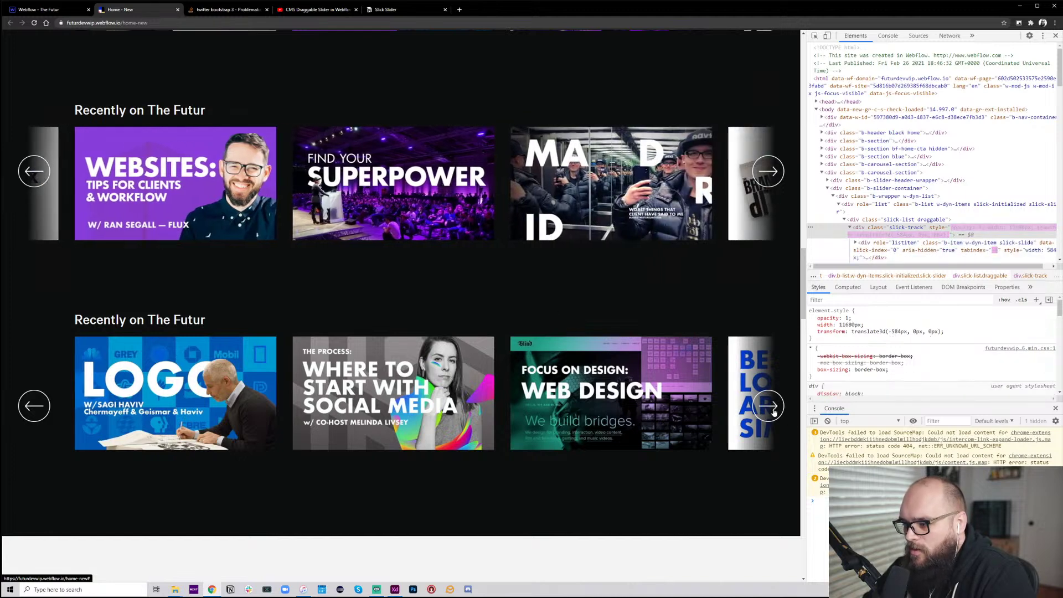
click(775, 413)
click(44, 415)
click(34, 172)
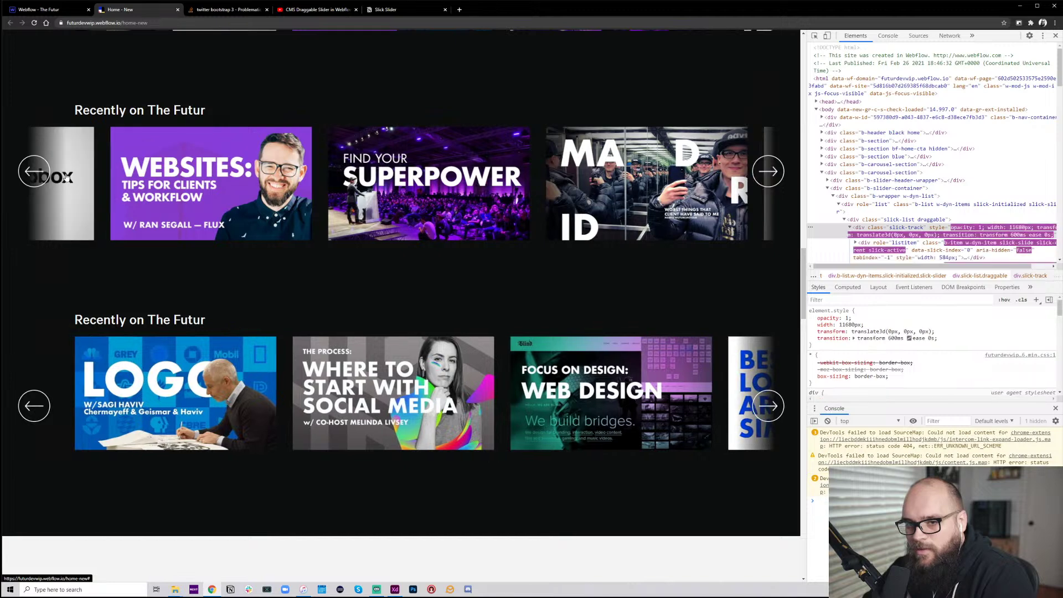
click(758, 182)
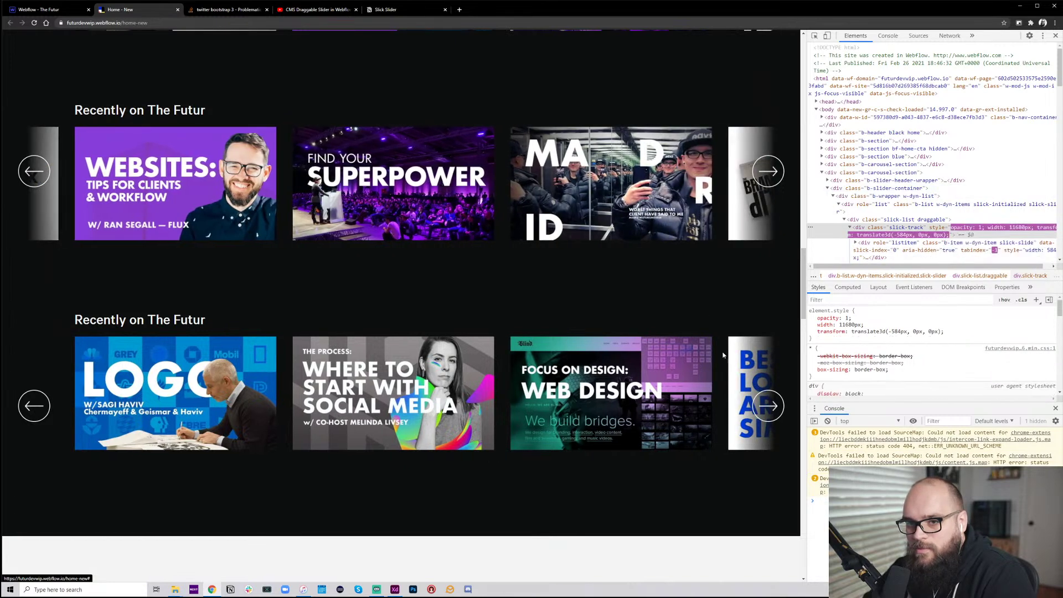
click(775, 415)
click(778, 418)
click(778, 419)
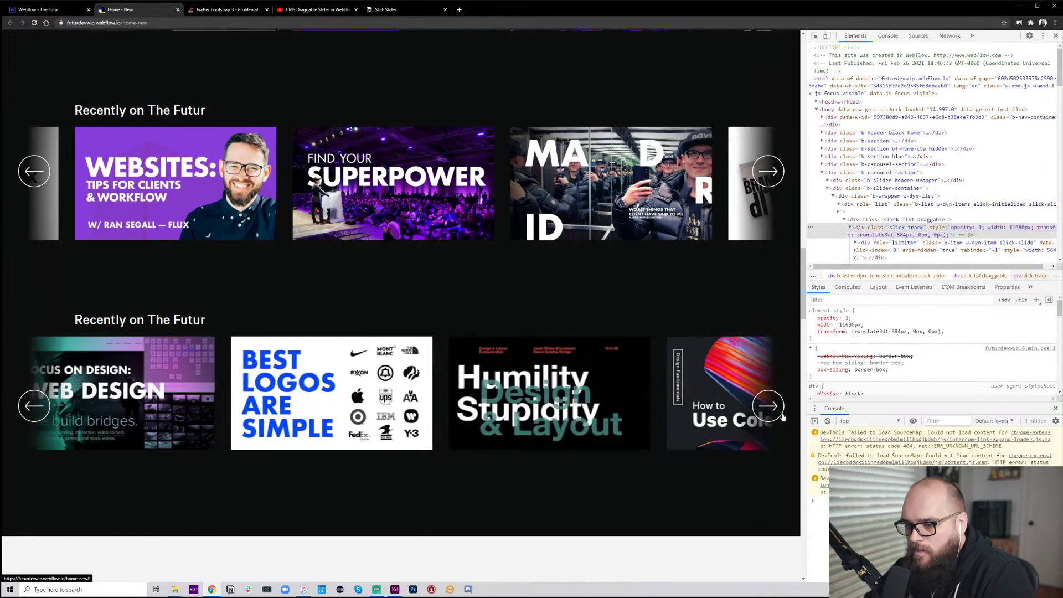
click(776, 415)
drag(652, 396, 248, 400)
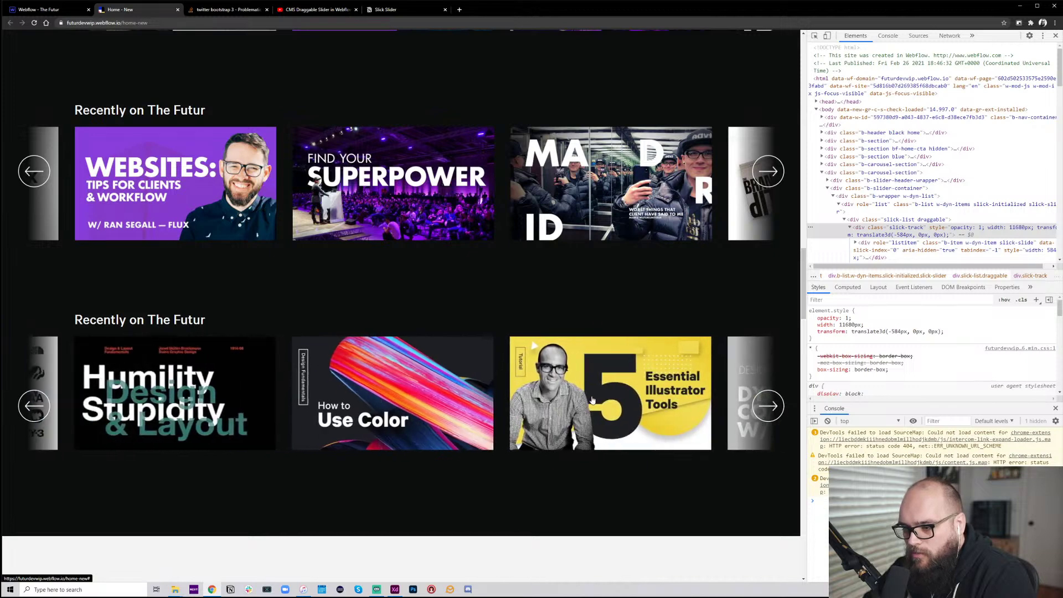
drag(637, 395, 332, 393)
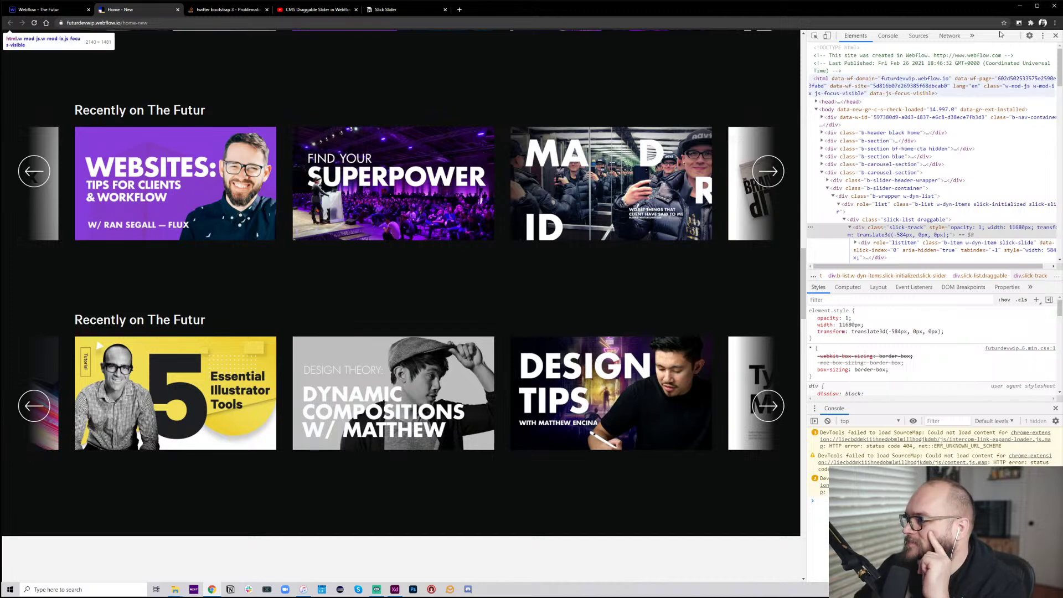
Undock DevTools into a separate window and move it off the published page
click(1043, 36)
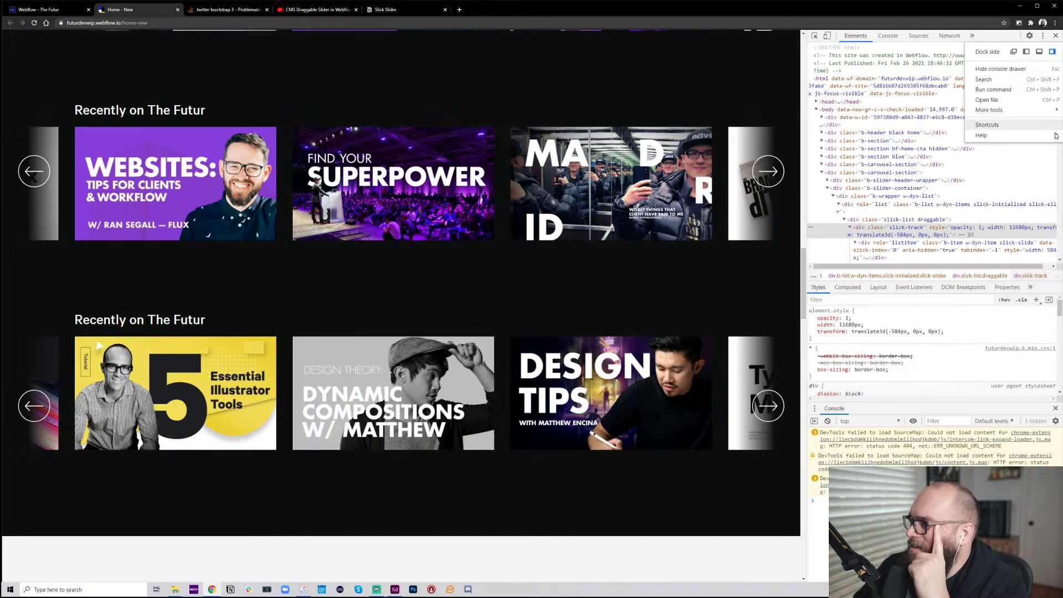
click(1026, 51)
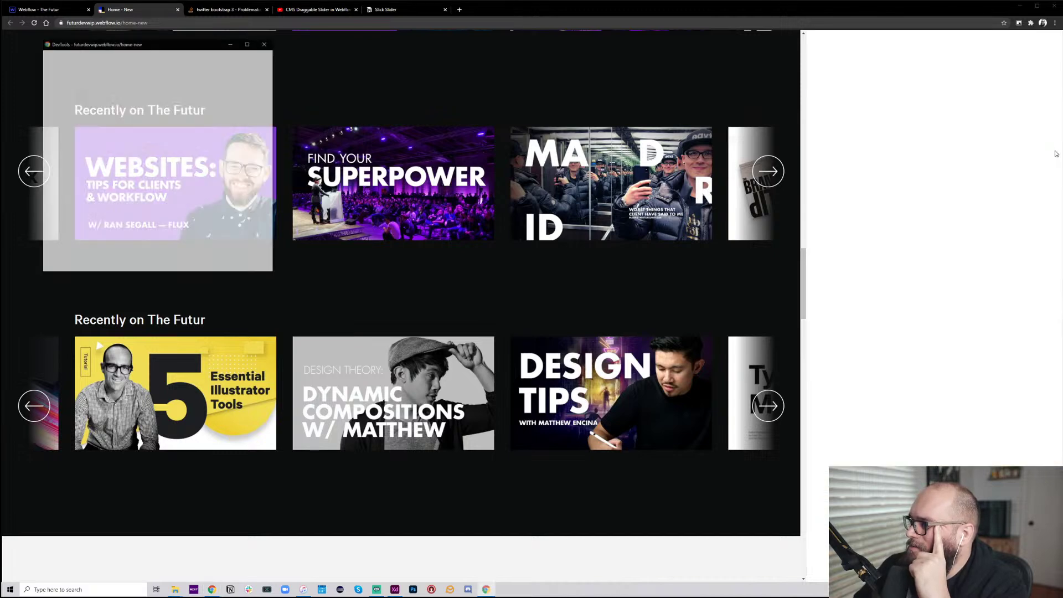
drag(196, 49, 1062, 239)
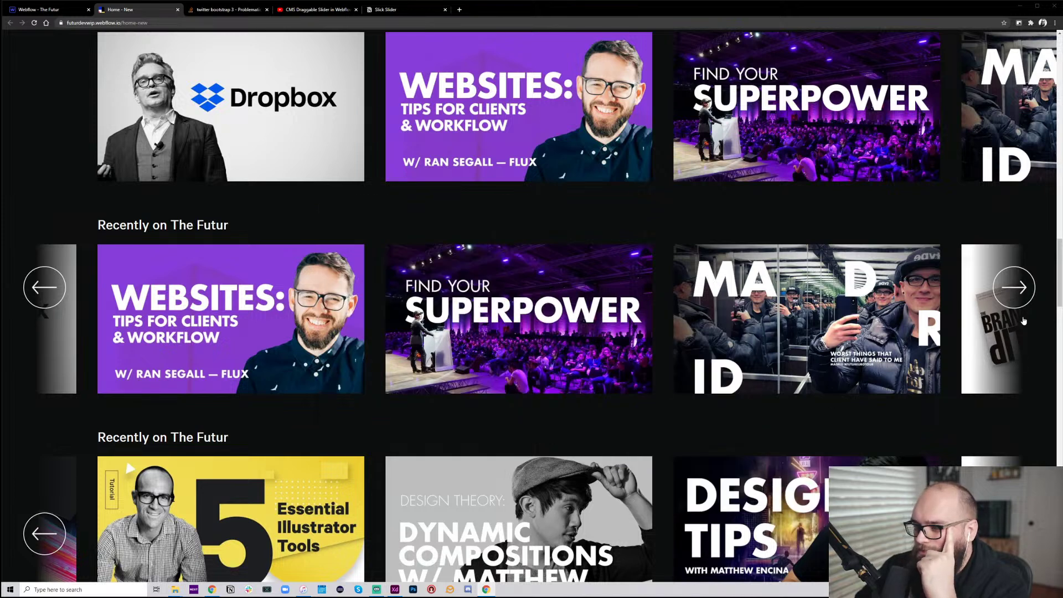
Test both published Recently on The Futur carousels at full page width by moving their slides forward and back with the arrows
click(1016, 292)
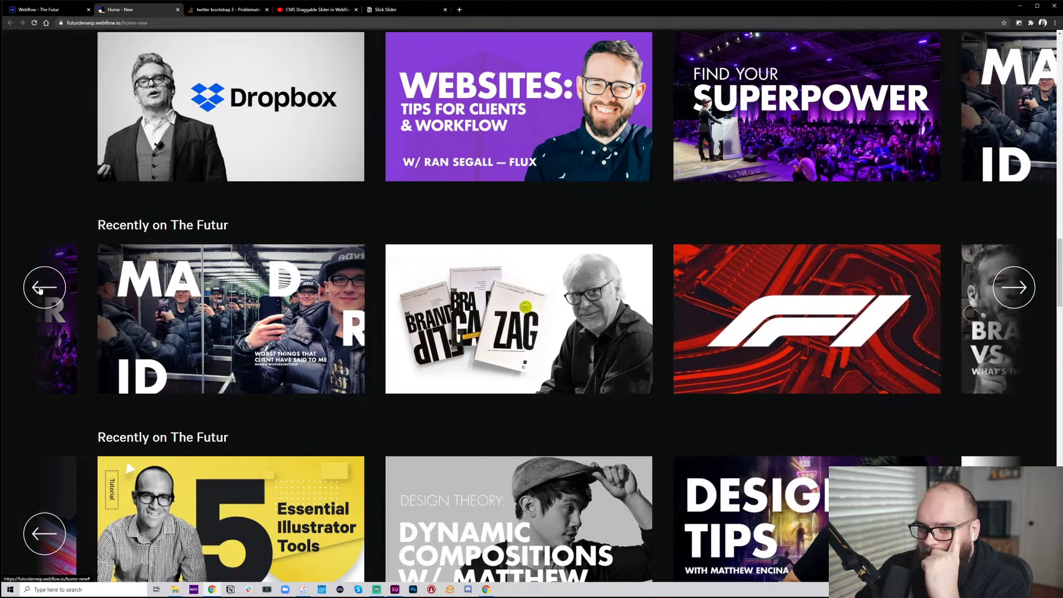
click(46, 285)
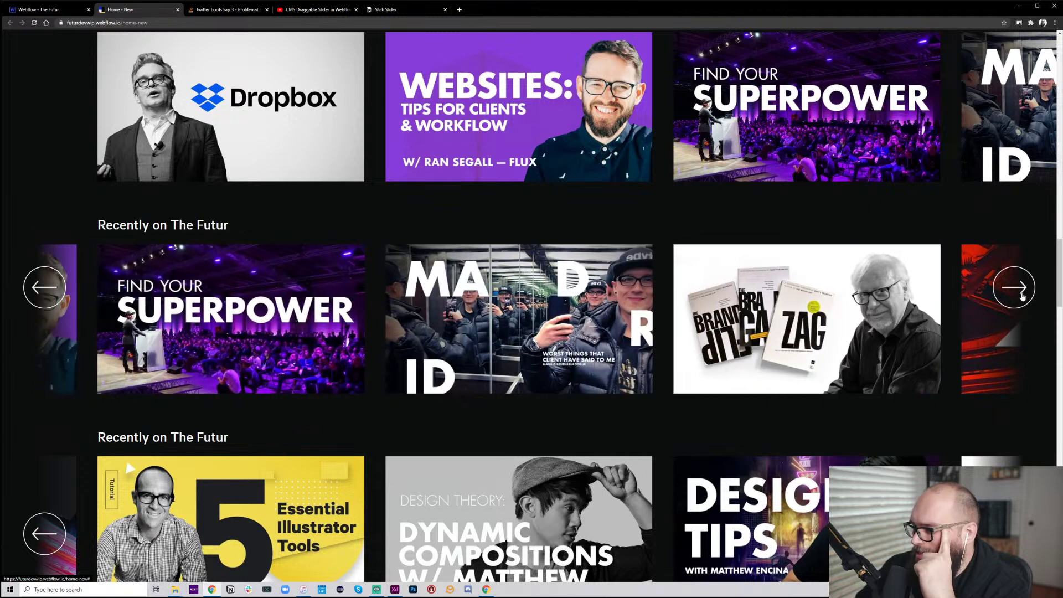
click(1026, 294)
click(1026, 292)
click(1026, 292)
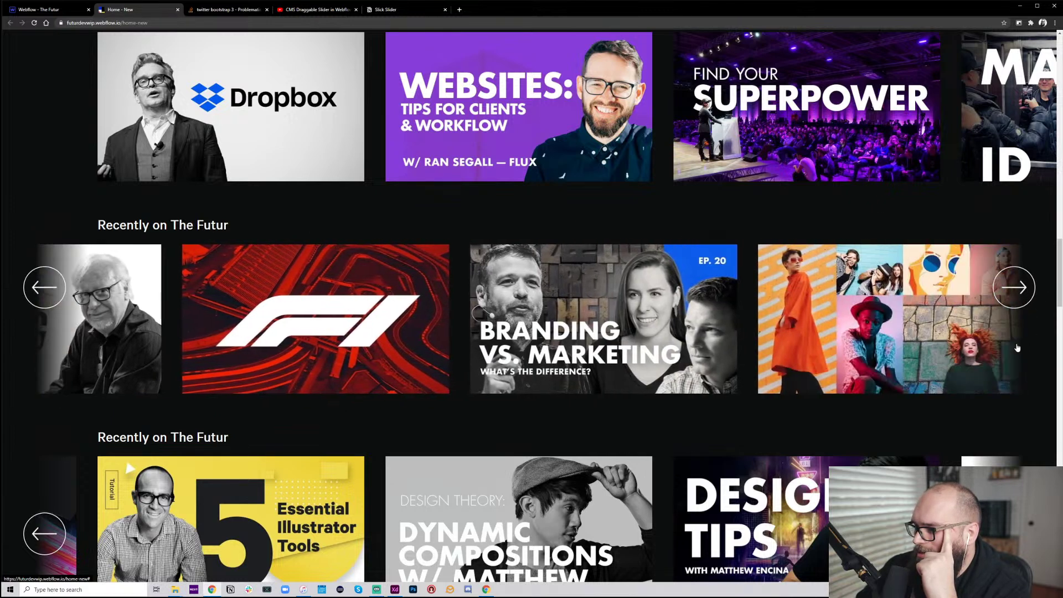
click(1014, 533)
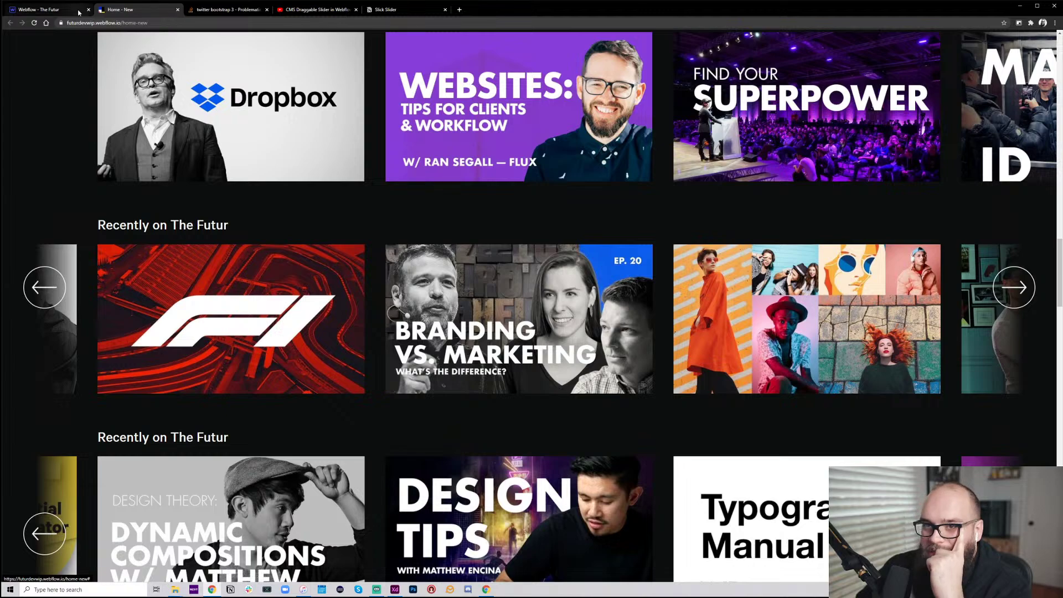
In the Webflow Designer, clear the fixed height of the b-card link block inside the Recently on The Futur carousel
click(39, 10)
scroll(499, 293, down, 15)
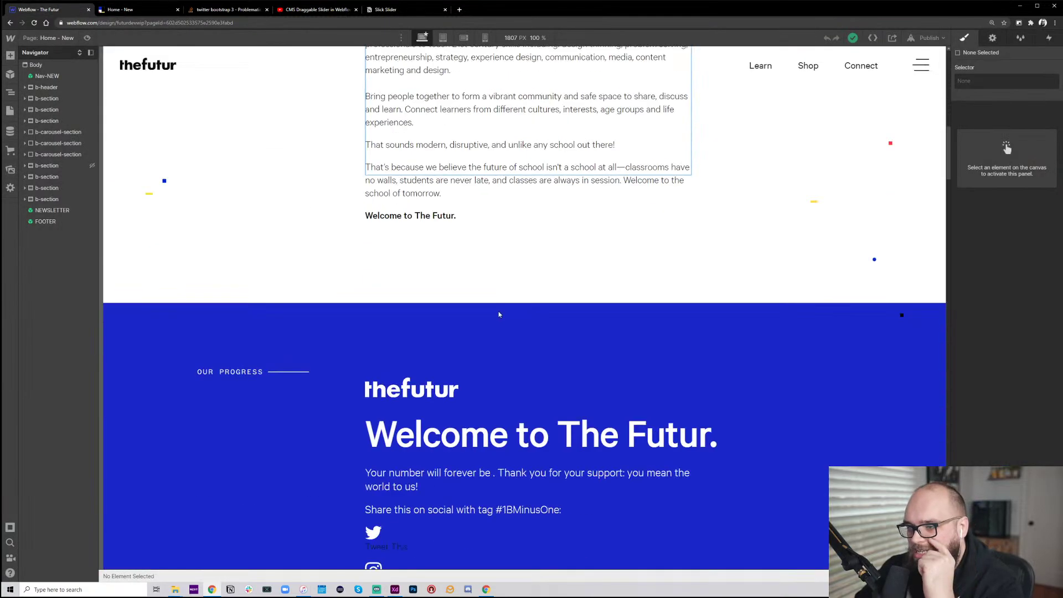
scroll(371, 288, down, 10)
scroll(375, 280, up, 4)
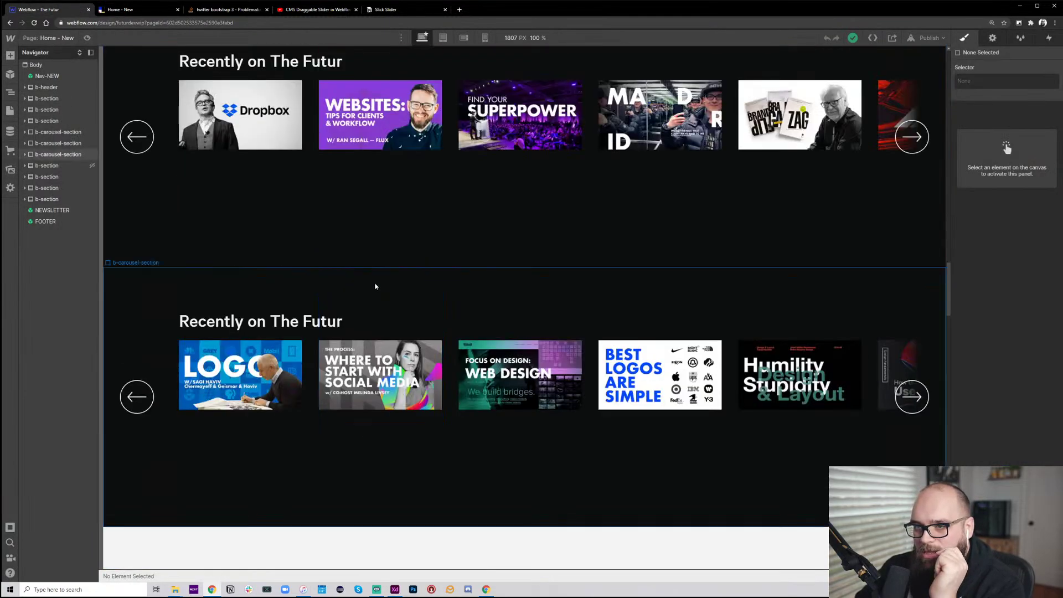
click(265, 113)
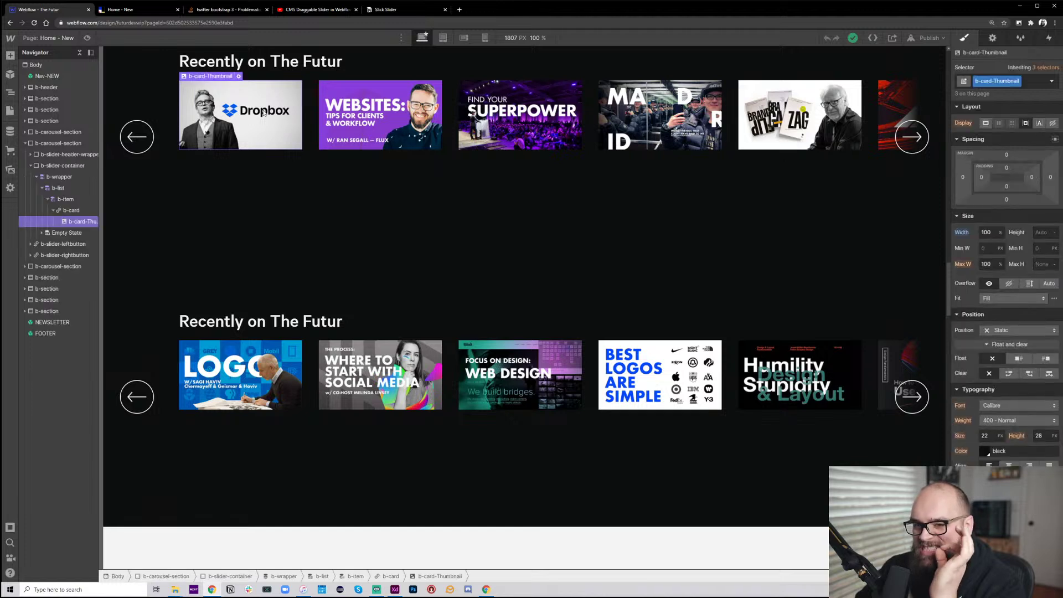
click(67, 208)
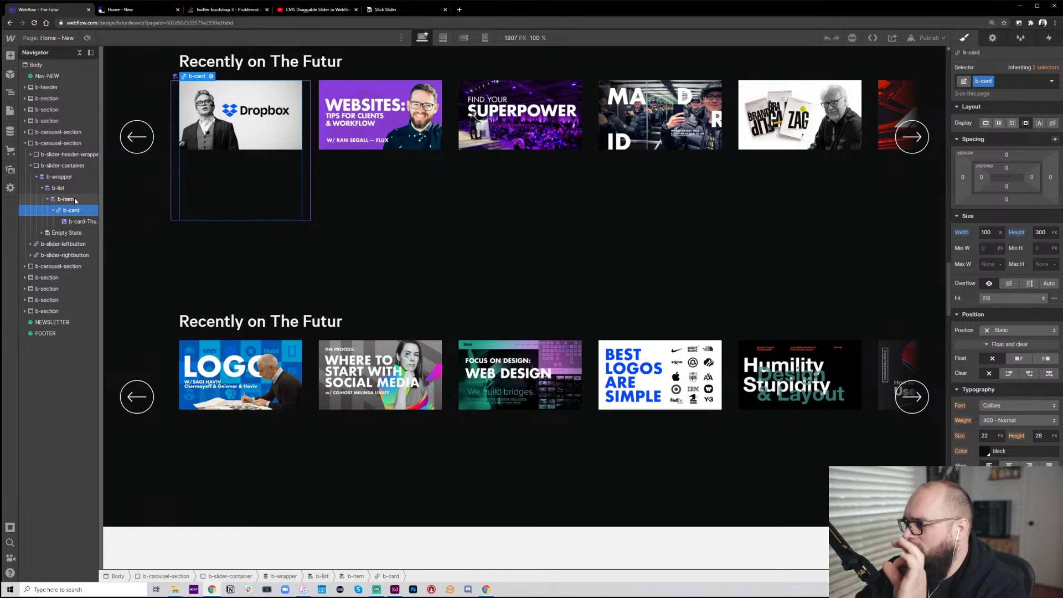
alt+click(1019, 233)
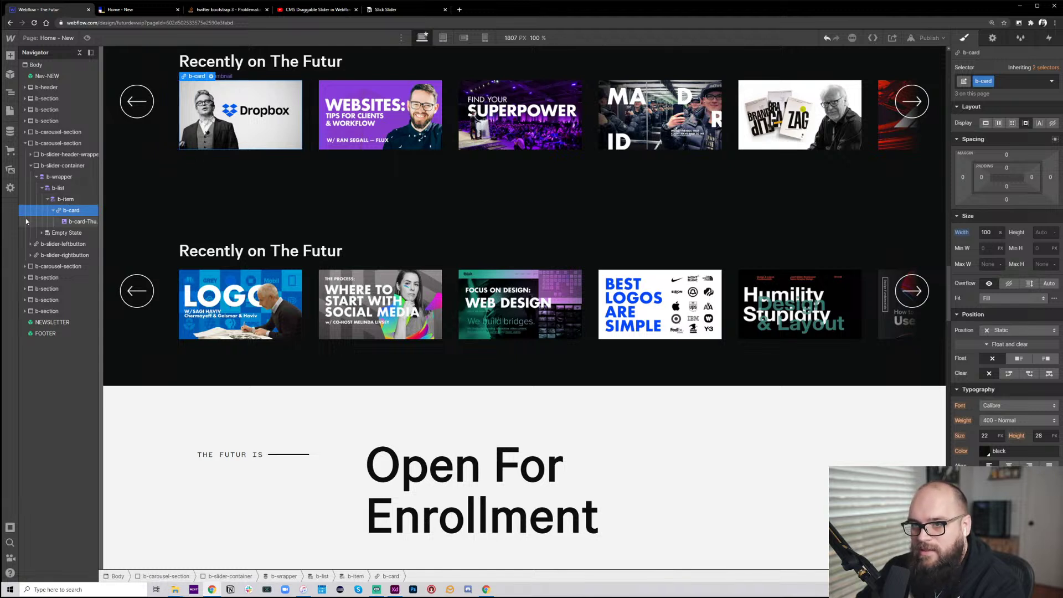
Try a width and minimum width of 33.33% on the carousel's b-item collection item
click(60, 200)
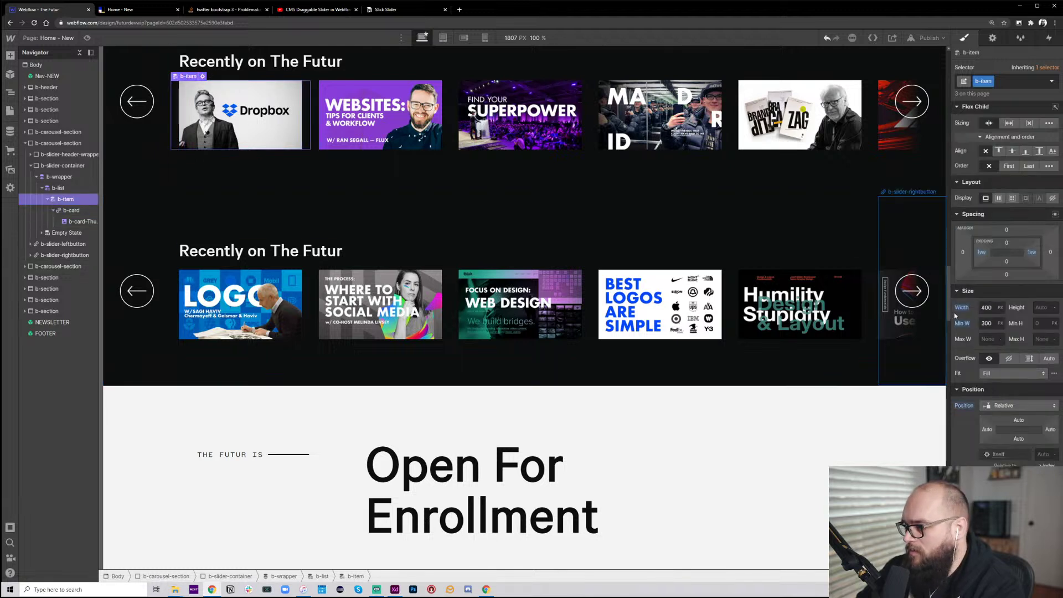
click(987, 307)
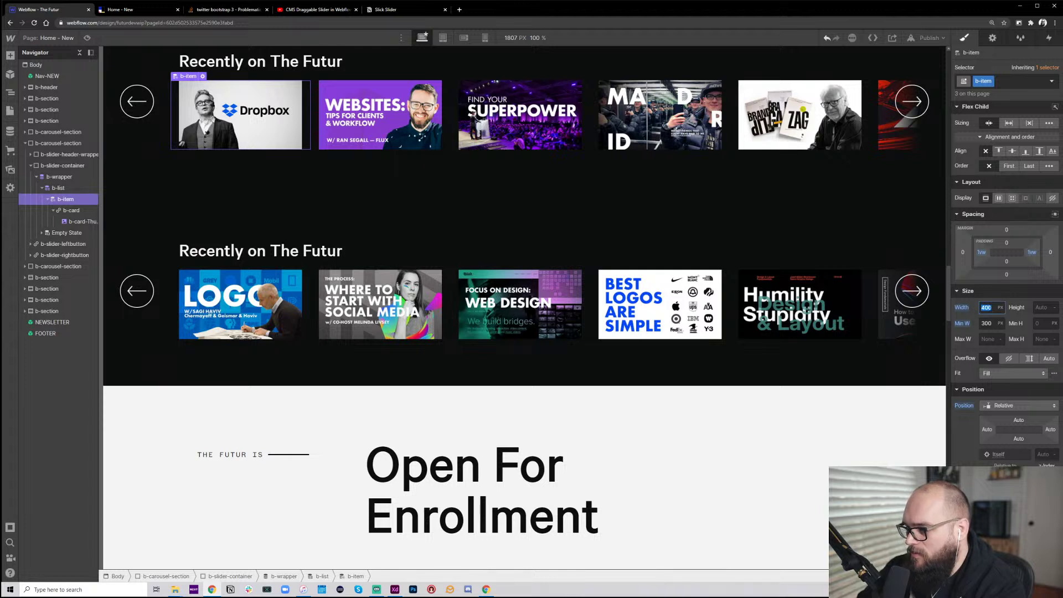
text(33)
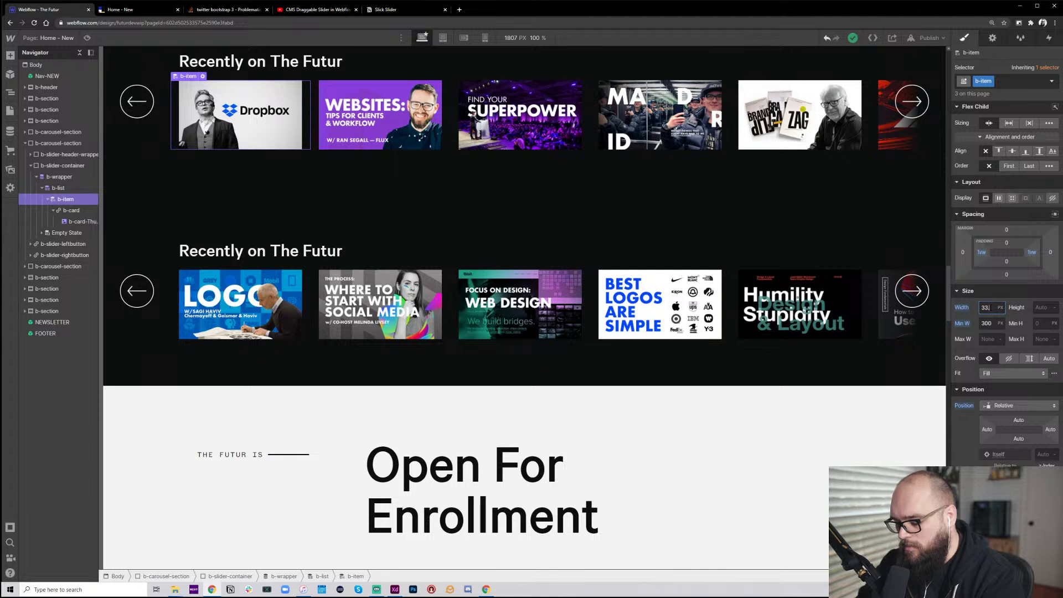
key(BackSpace)
text(3.33)
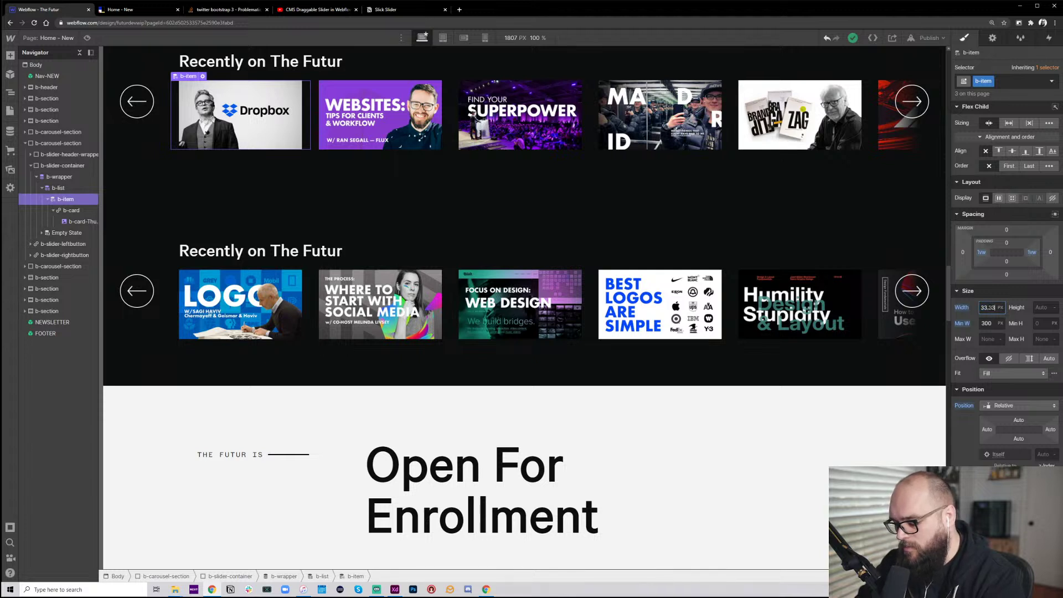
text(%)
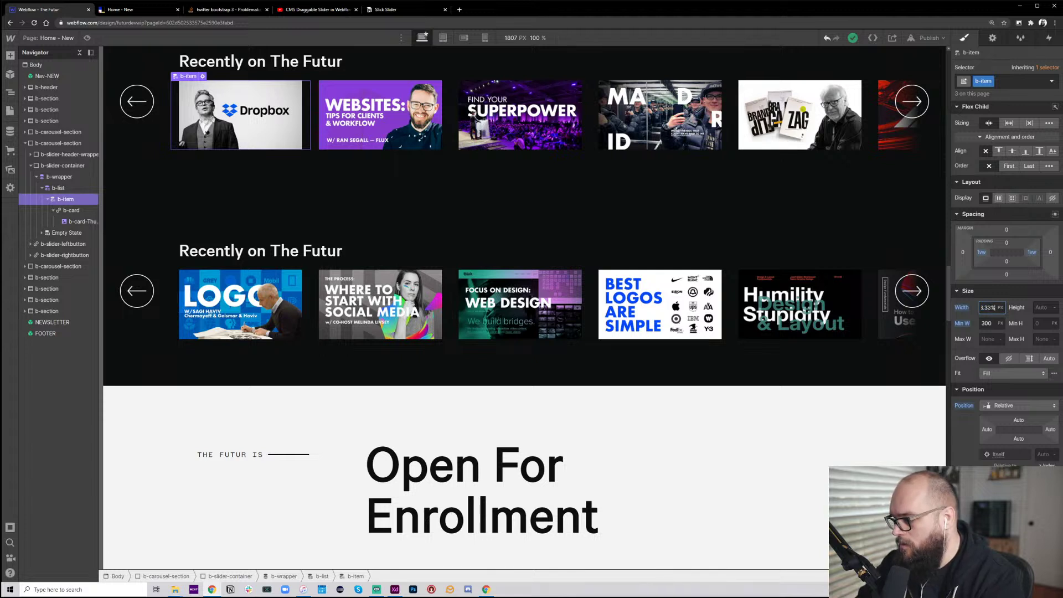
key(Tab)
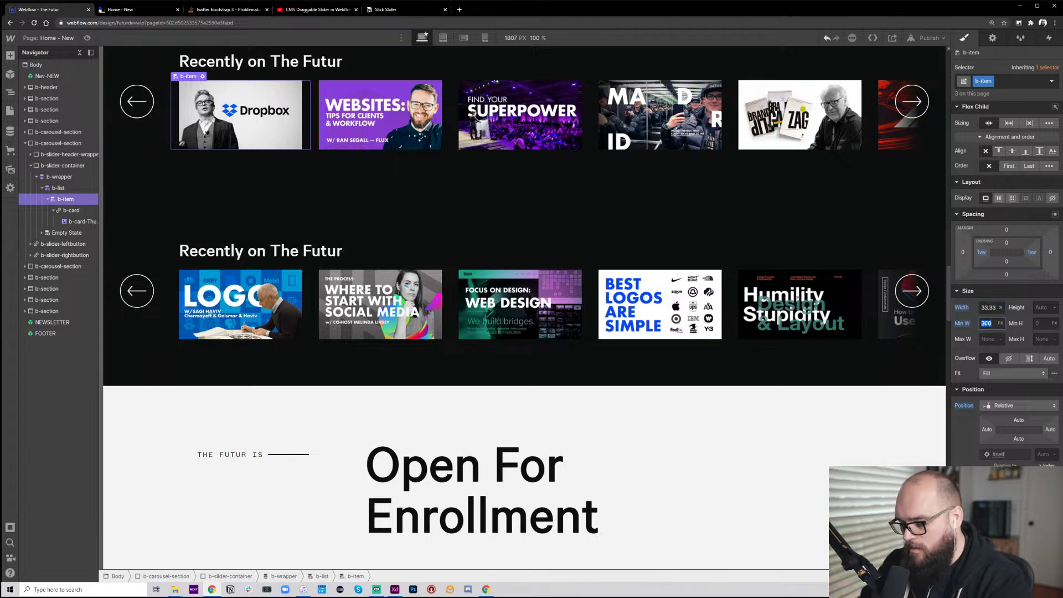
text(33.33%)
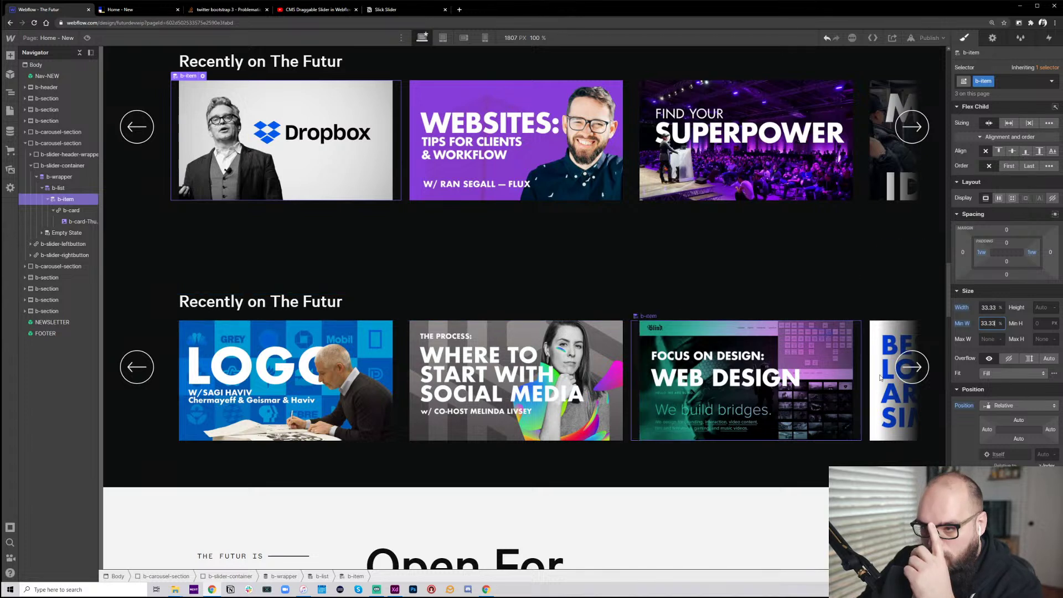
Publish the site to futurdevwip.webflow.io, reload the published Home - New page to check the carousels, and return to the Designer
click(921, 39)
click(863, 151)
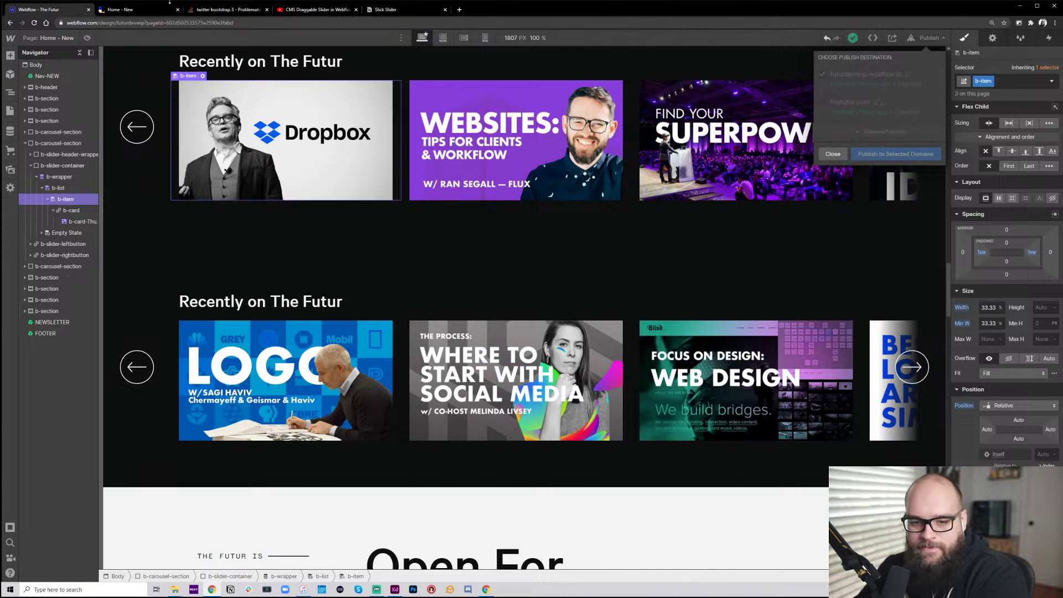
click(150, 9)
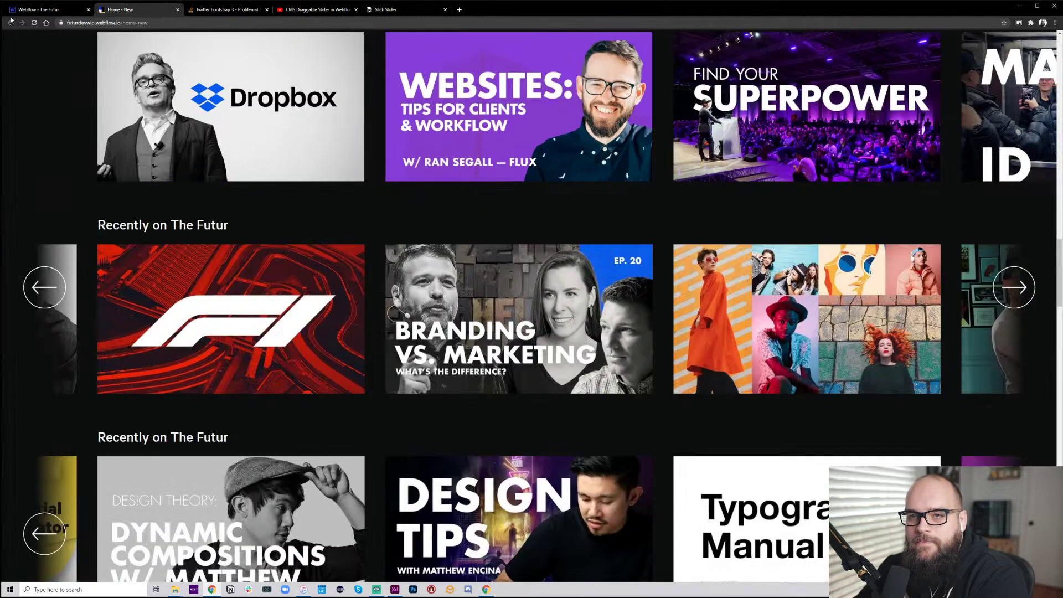
click(33, 10)
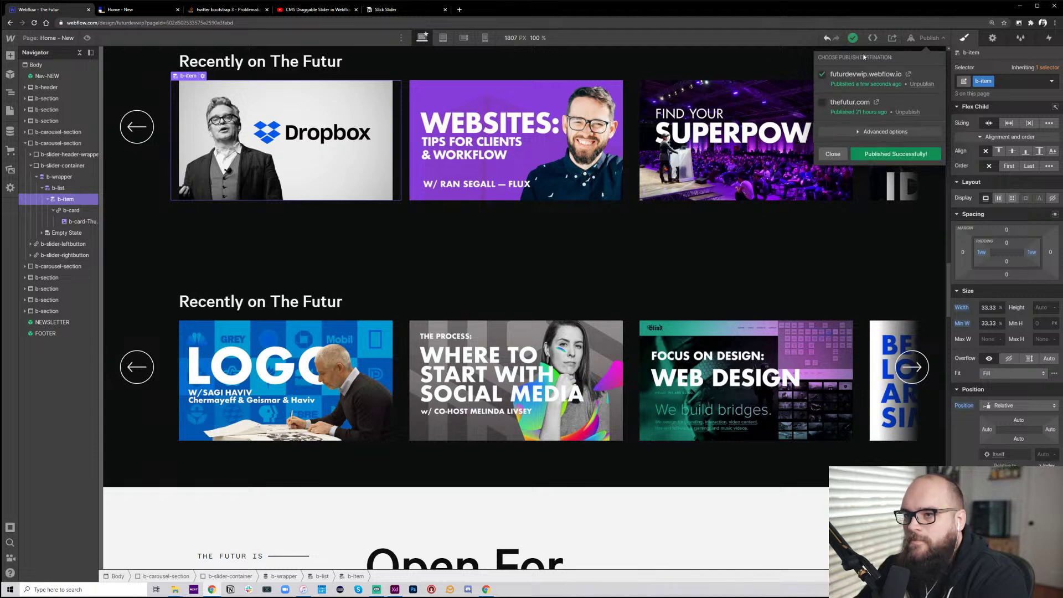
click(119, 10)
click(34, 23)
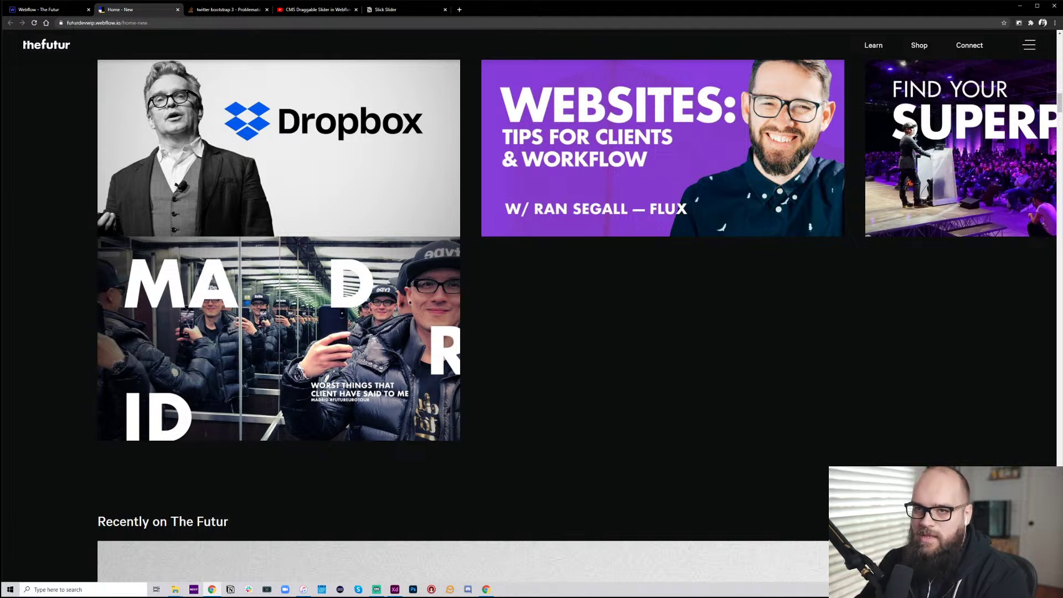
click(69, 12)
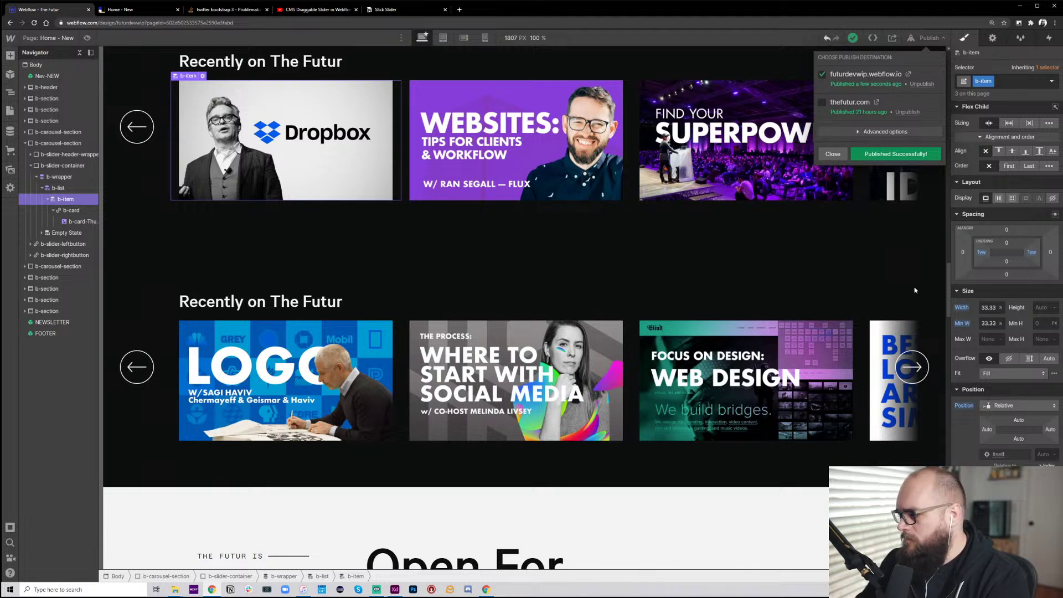
Set both the width and the minimum width of b-item to 400 px
click(990, 308)
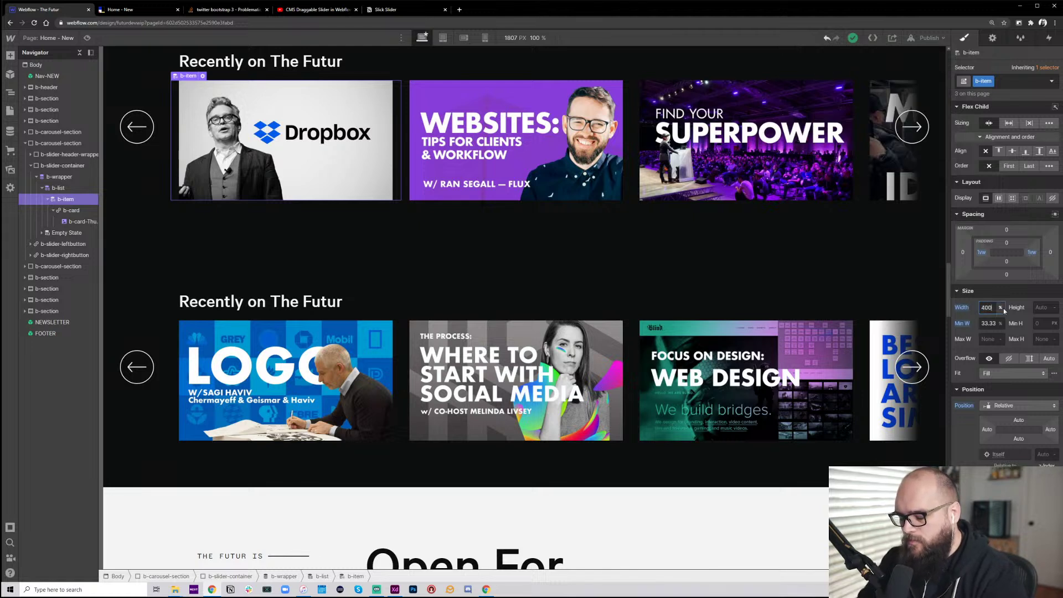
text(400px)
key(Tab)
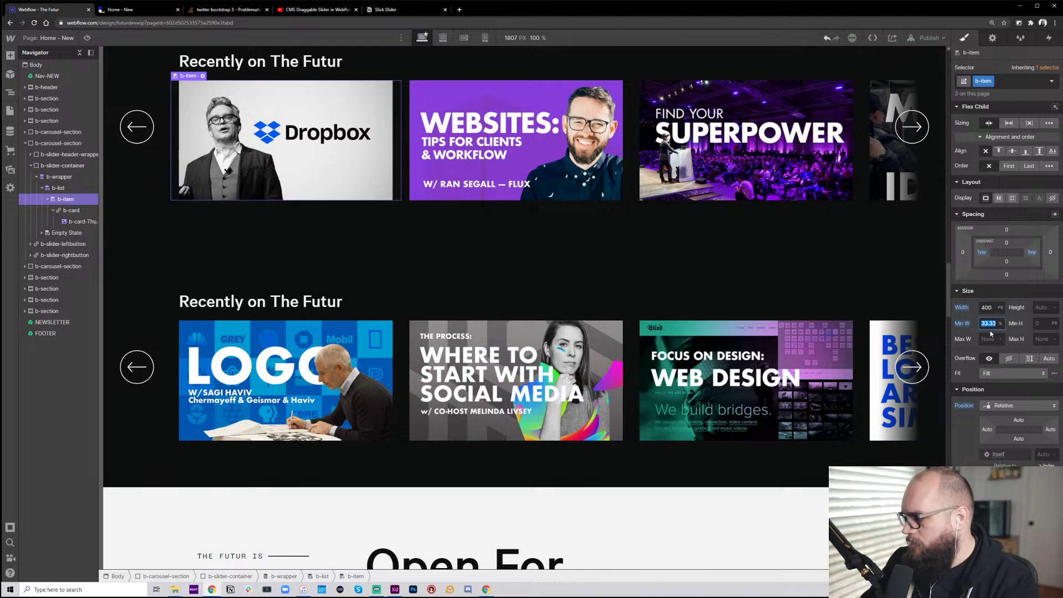
text(400px)
key(Return)
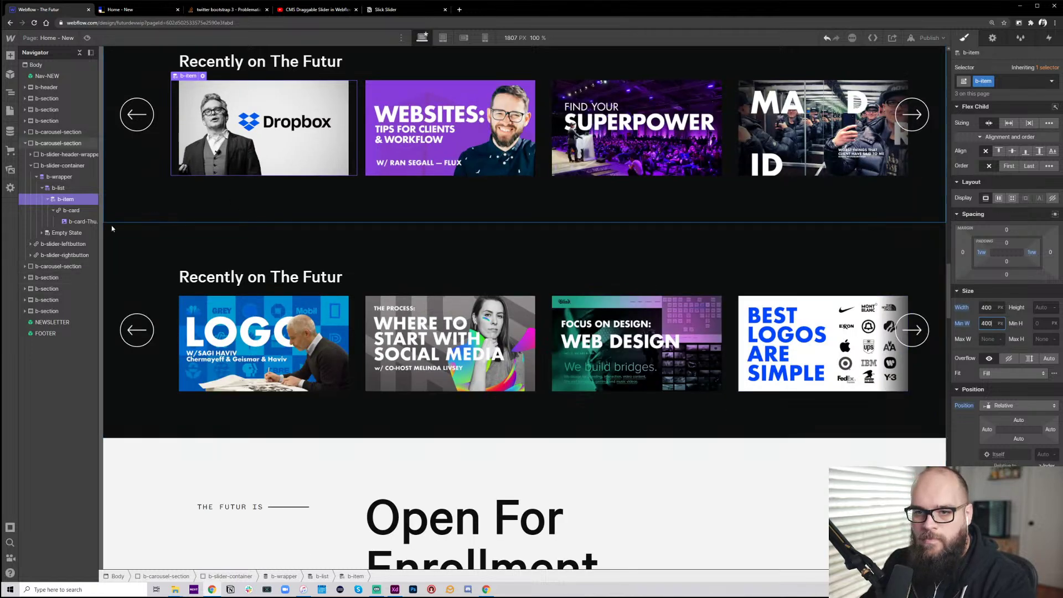
Set the width of the b-item collection item in the Recently on The Futur carousel to 500 px
click(72, 211)
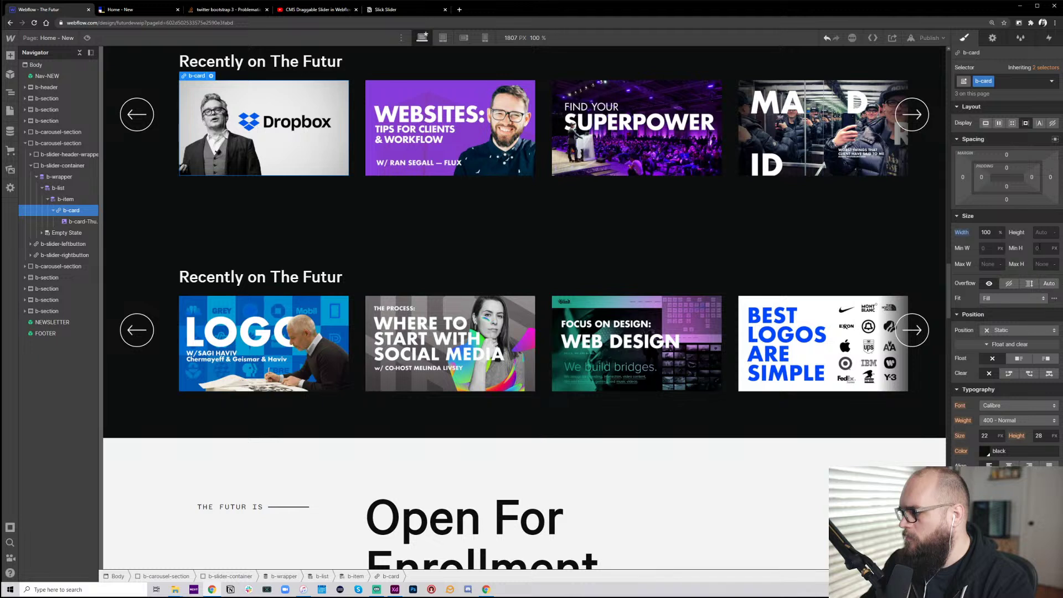
click(98, 200)
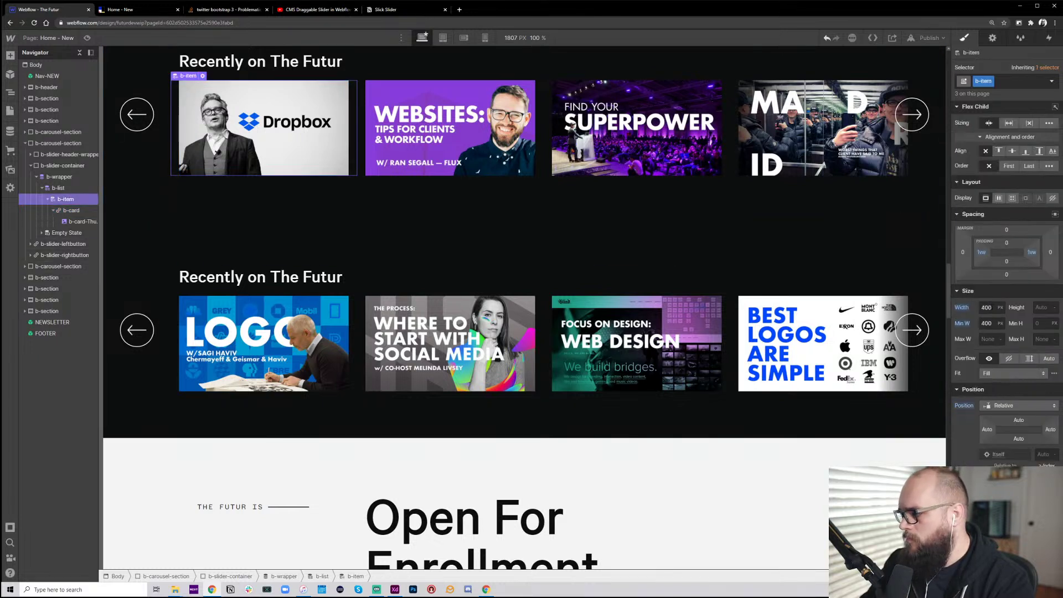
click(986, 308)
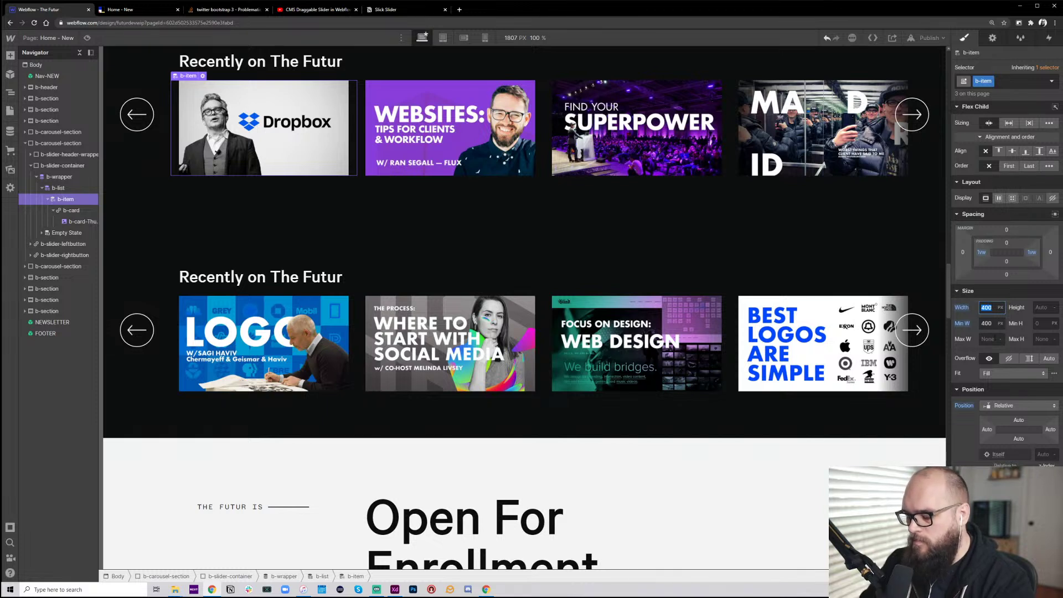
text(500px)
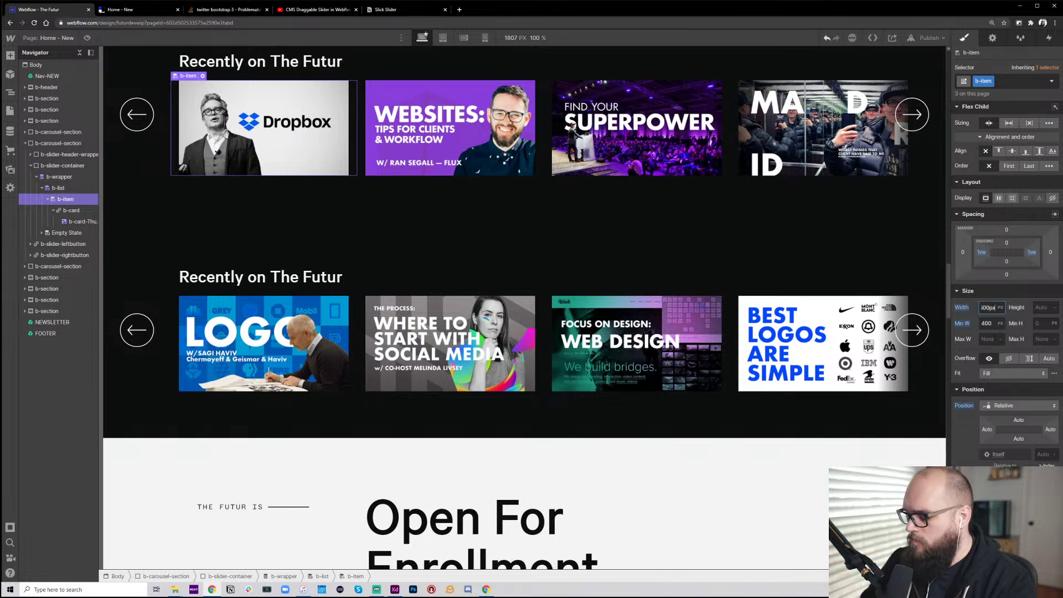
key(Return)
Raise the minimum width of b-item in 10 px increments to 500 px
click(986, 323)
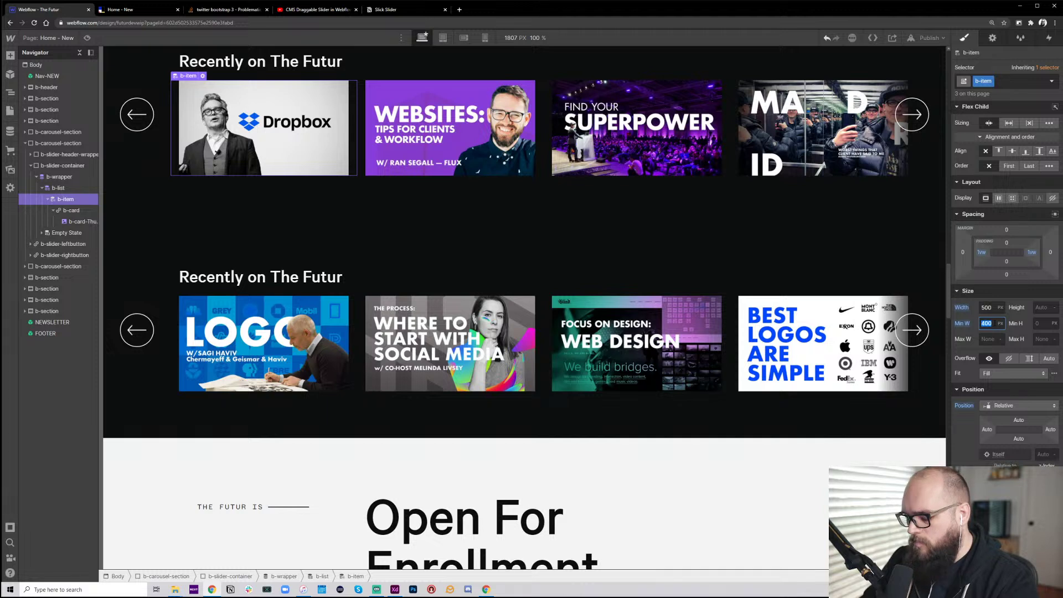
key(shift+Up)
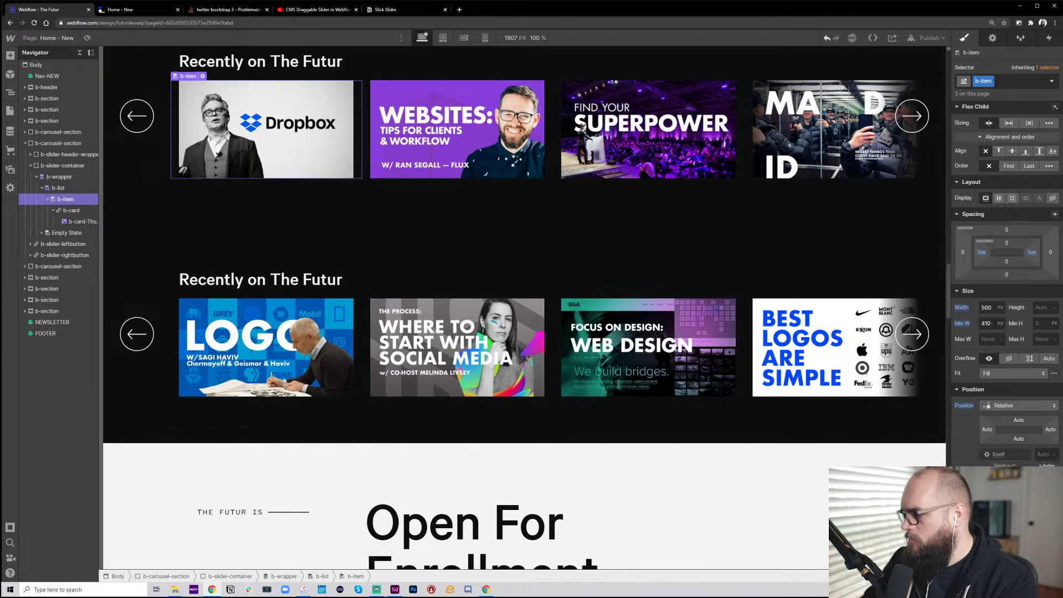
key(alt+f)
key(Escape)
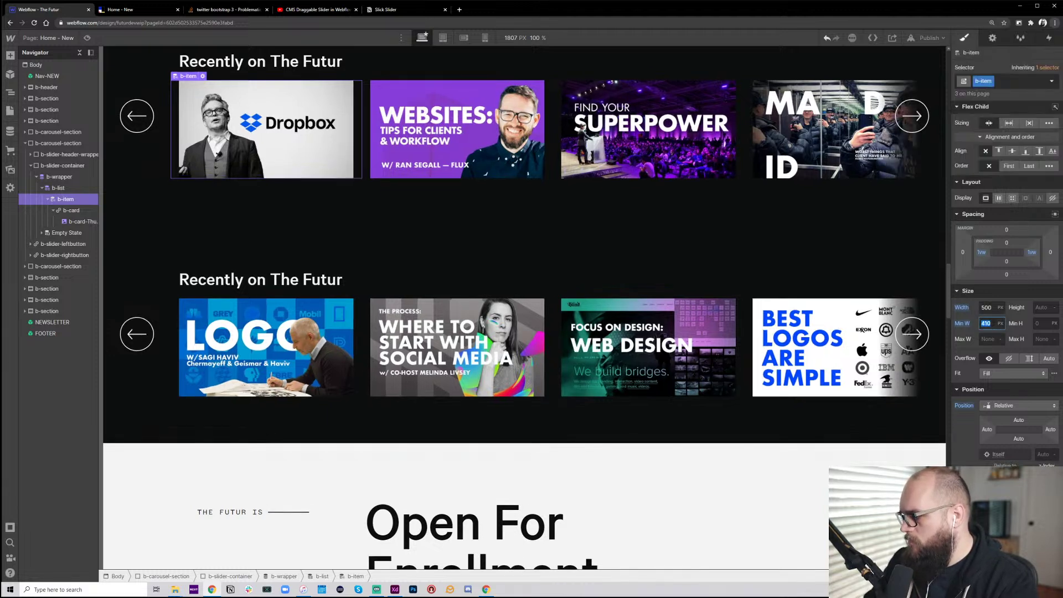
key(shift+Up)
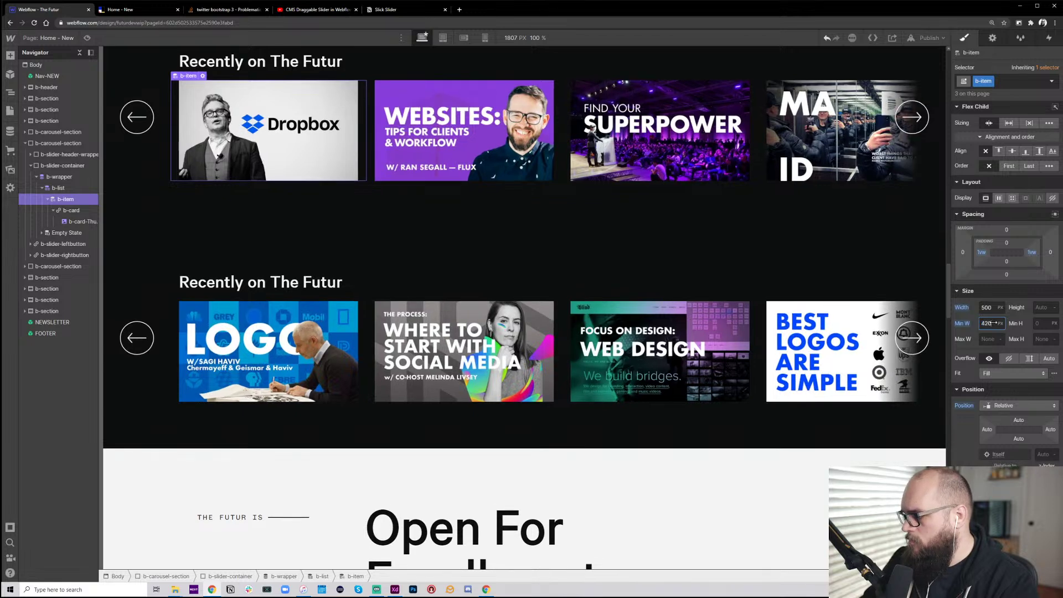
key(shift+Up)
key(shift+Up)
key(shift+Up)
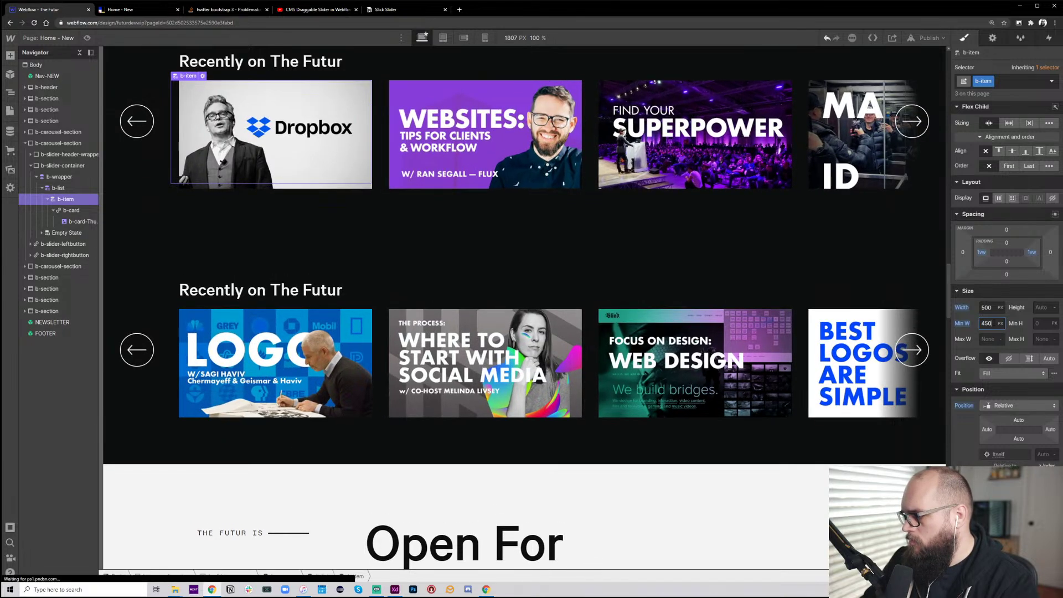
key(shift+Up)
key(shift+Up)
key(shift+Up)
key(shift+Up)
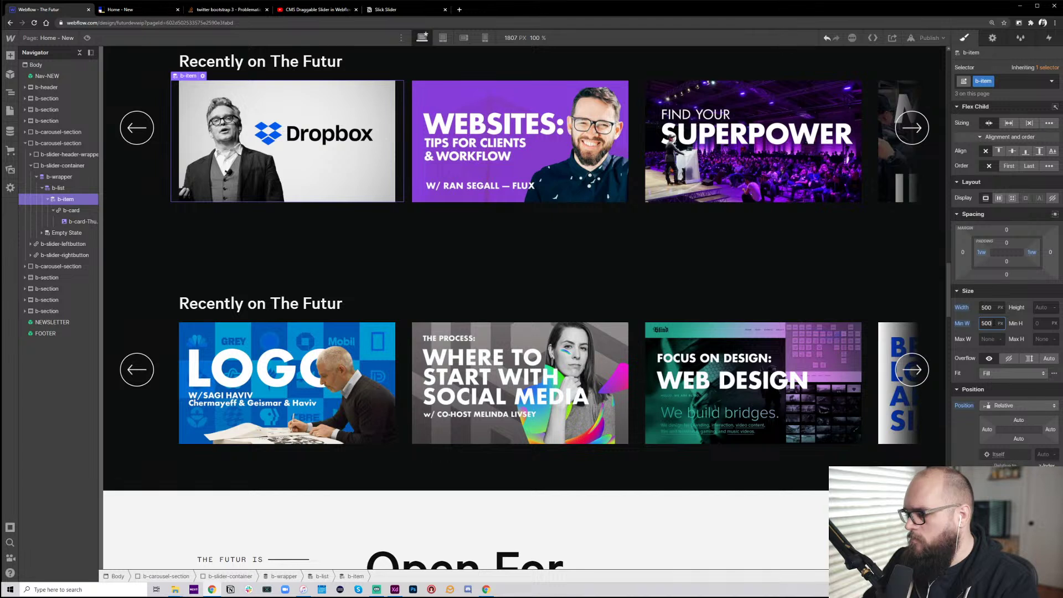
Publish the site to the selected futurdevwip.webflow.io domain and reload the published Home - New page
click(944, 40)
click(896, 154)
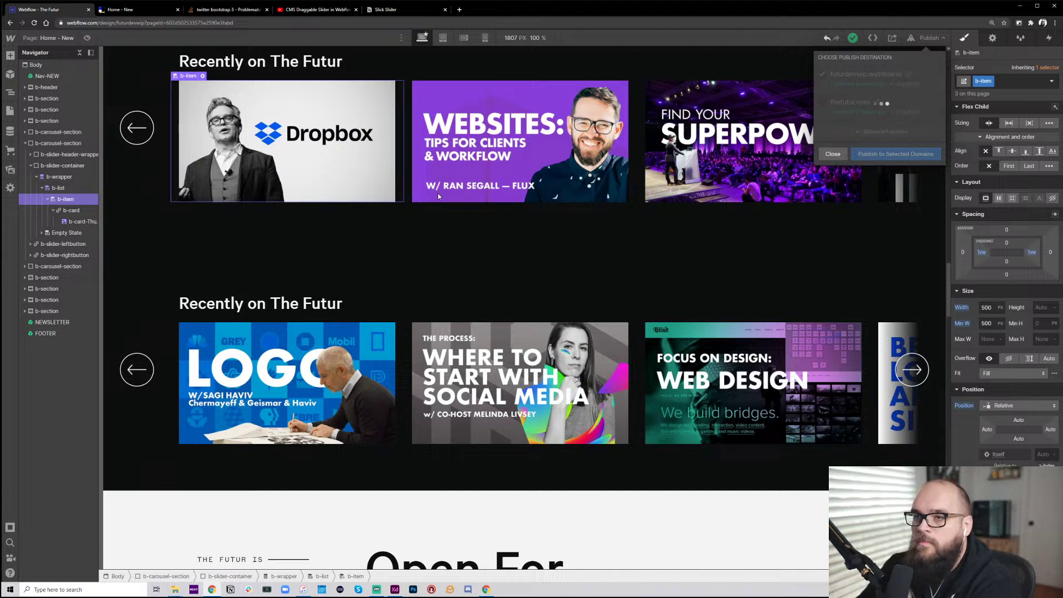
click(138, 9)
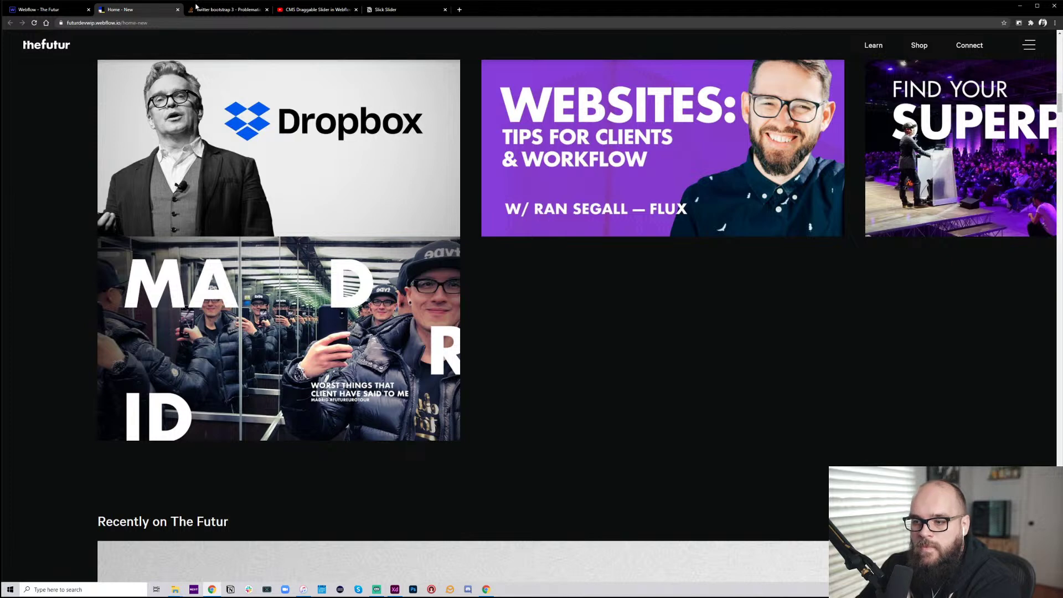
click(61, 9)
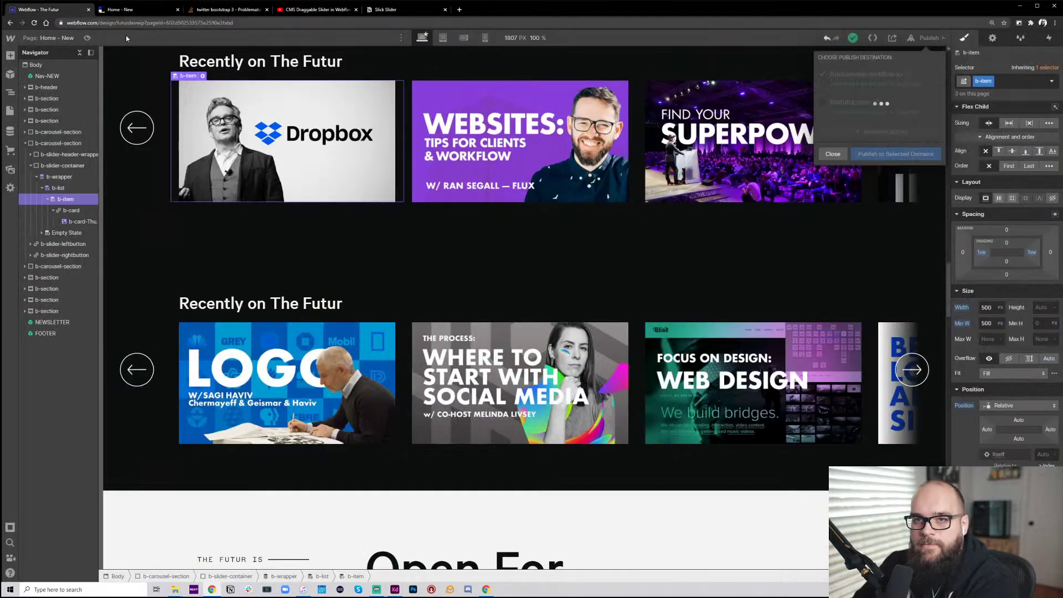
click(131, 10)
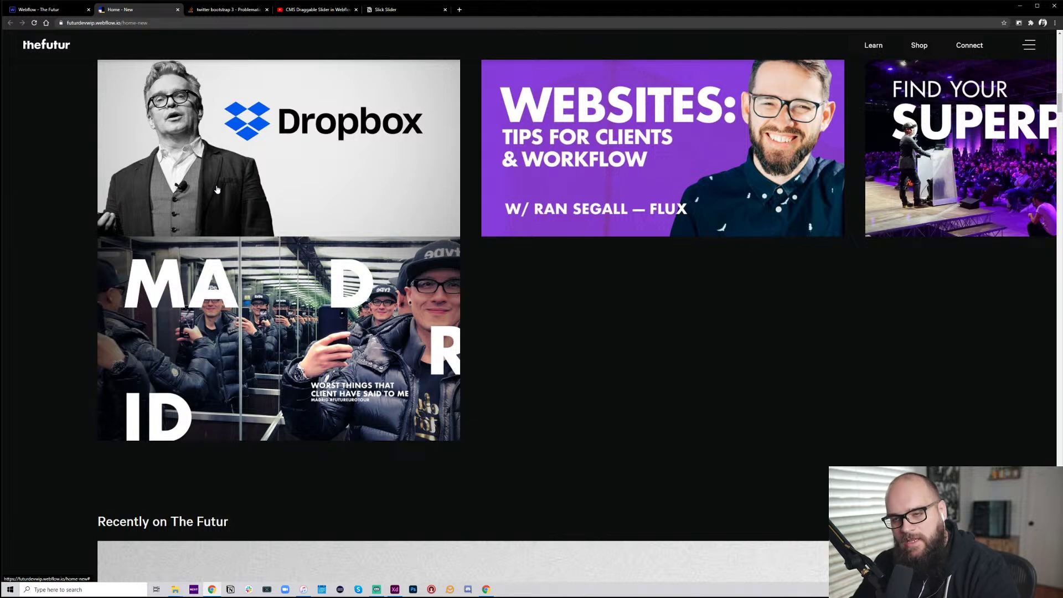
click(35, 23)
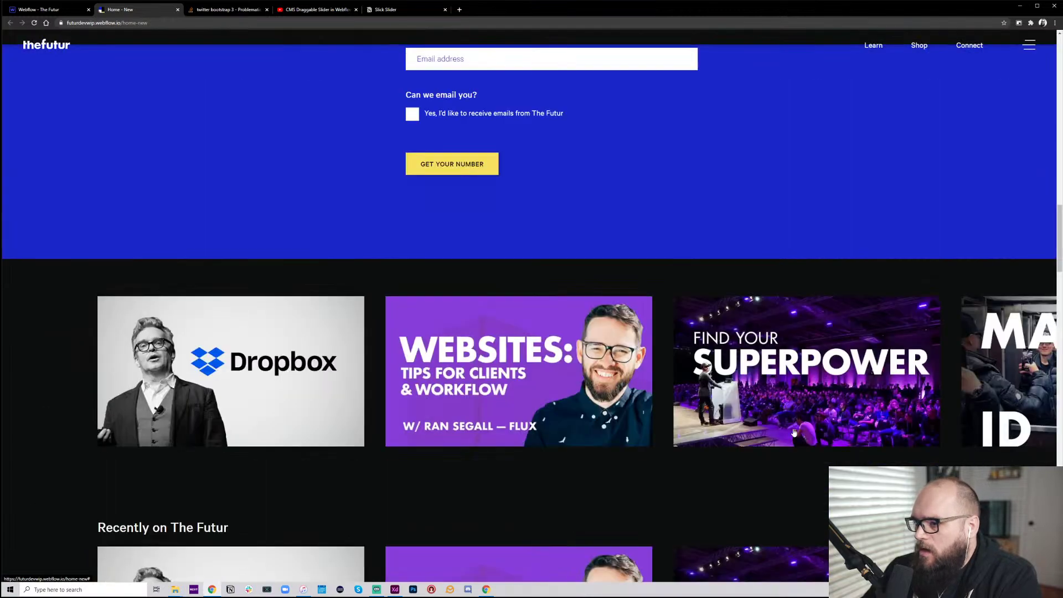
Test the first arrow-equipped Recently on The Futur carousel by advancing it repeatedly with its forward arrow
scroll(794, 432, down, 1)
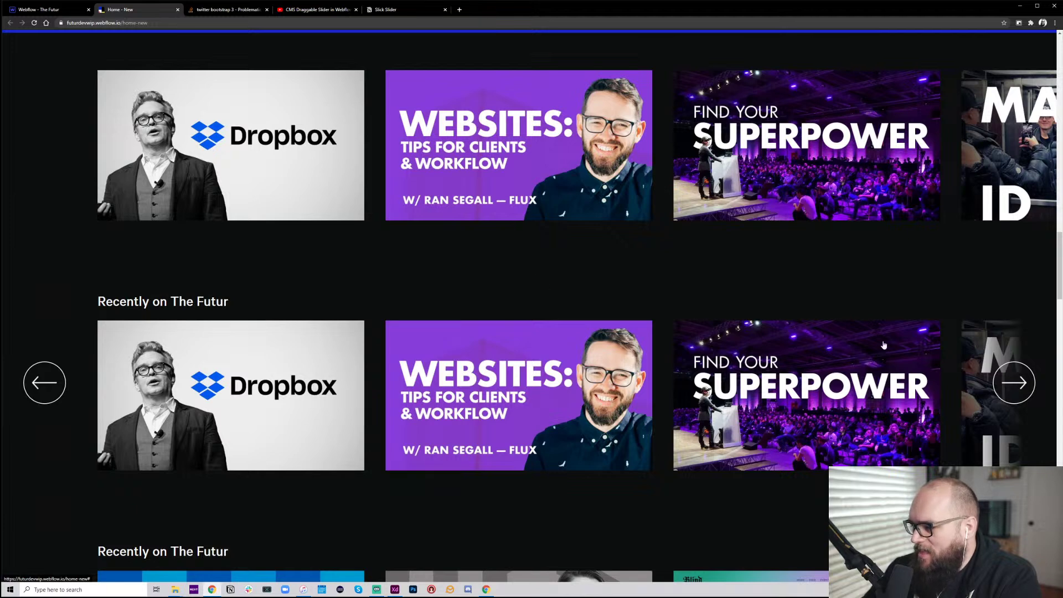
click(1013, 390)
click(1013, 393)
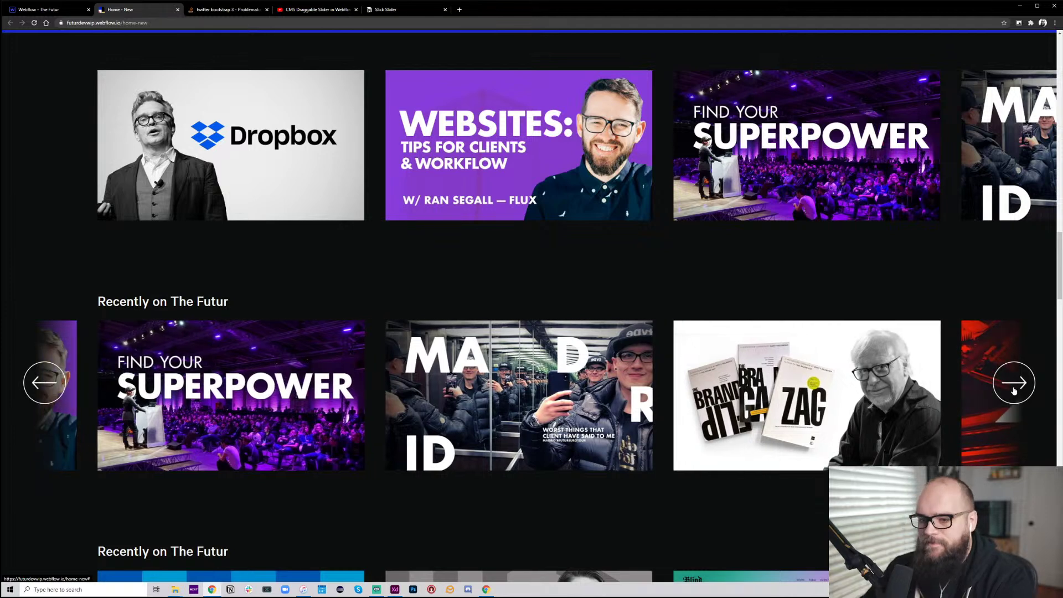
click(1014, 391)
click(1014, 391)
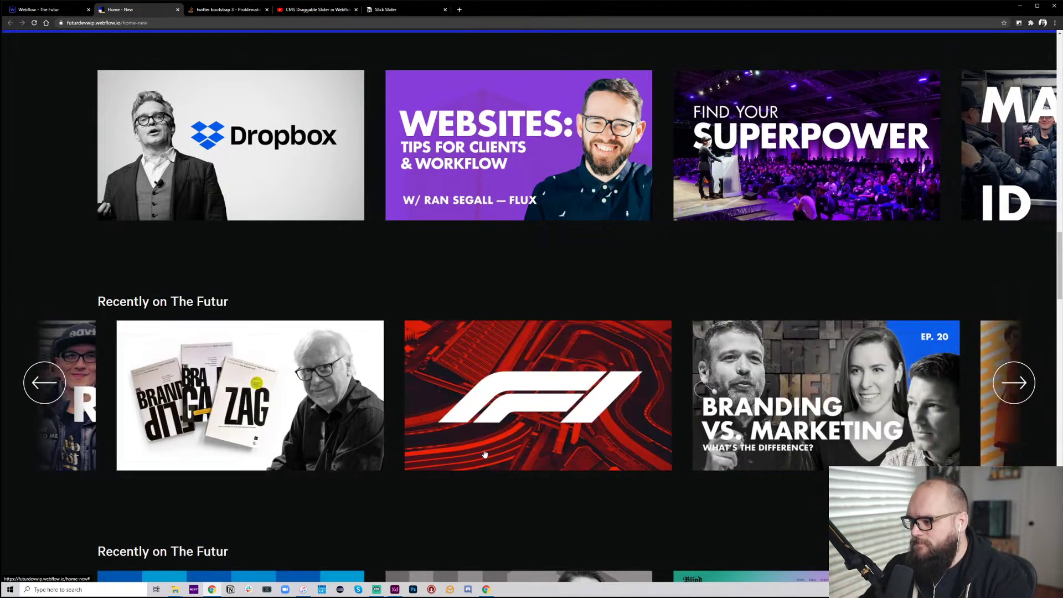
click(1014, 391)
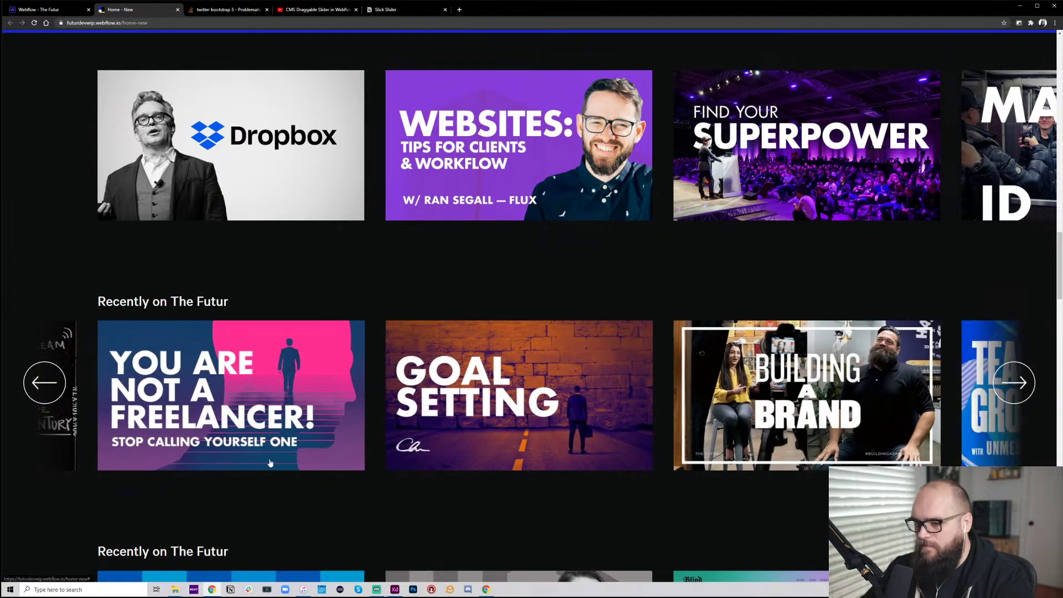
Test the forward arrow of the last Recently on The Futur carousel, just above the Open For Enrollment section
scroll(396, 430, down, 4)
scroll(397, 431, down, 1)
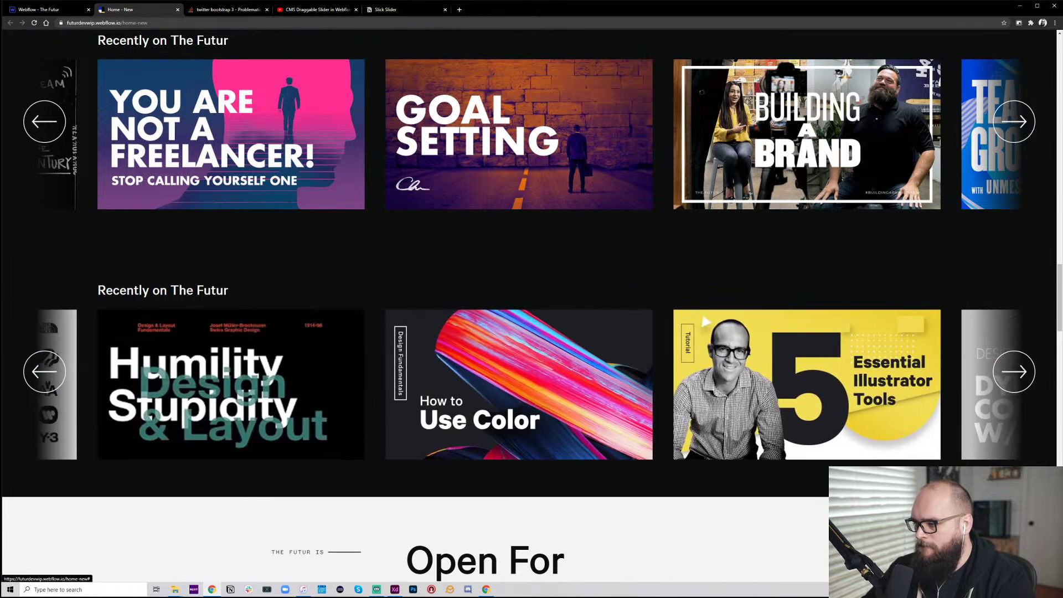
click(1027, 375)
click(1027, 376)
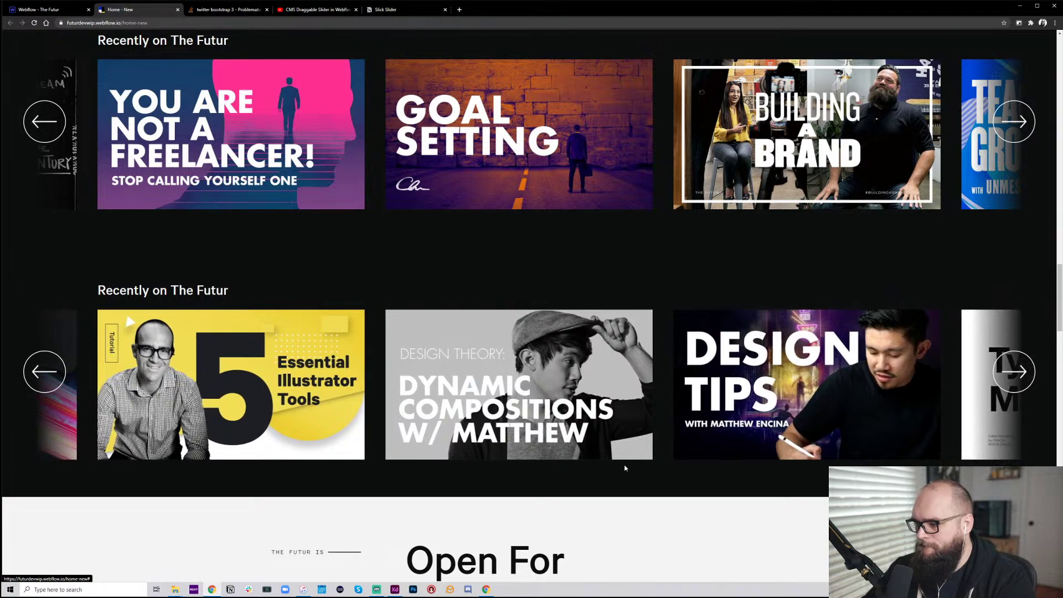
Look over the published page, and test the first arrow-equipped carousel with its forward and back arrows and a backward swipe
scroll(619, 466, up, 16)
scroll(619, 465, down, 20)
scroll(621, 468, up, 8)
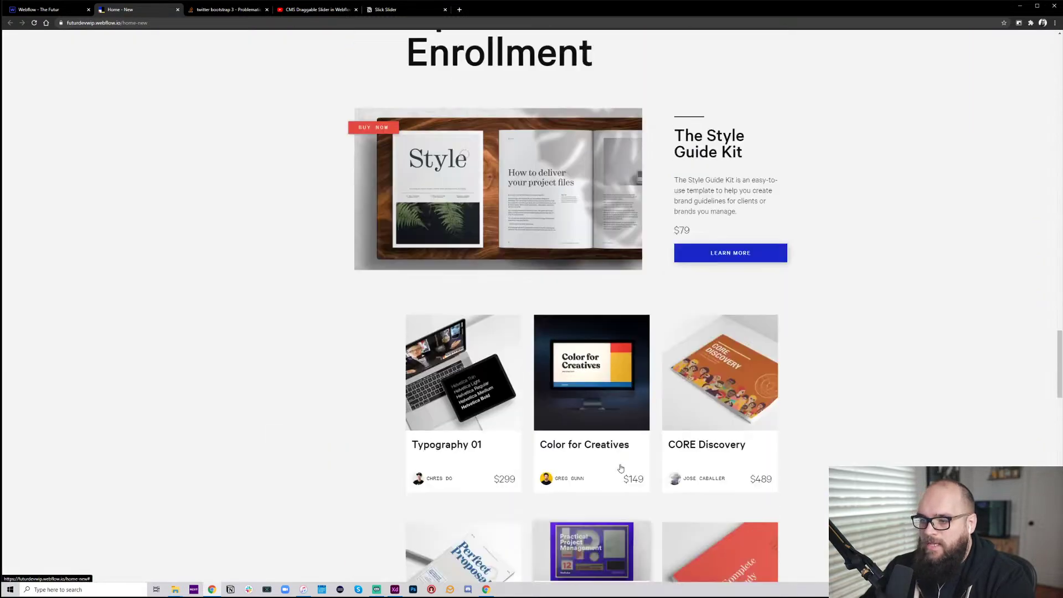
scroll(621, 468, up, 7)
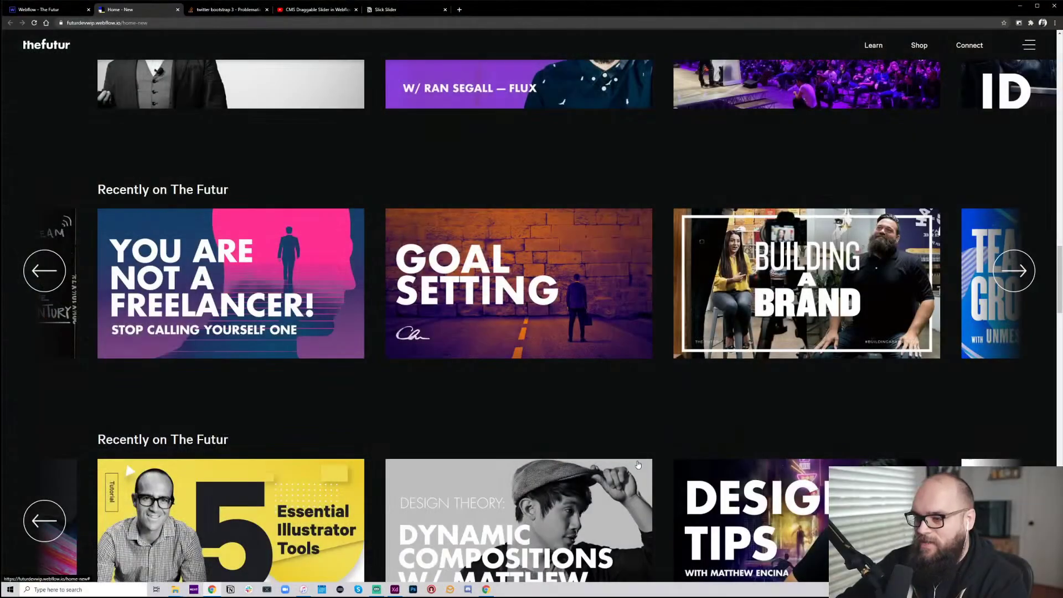
click(1015, 279)
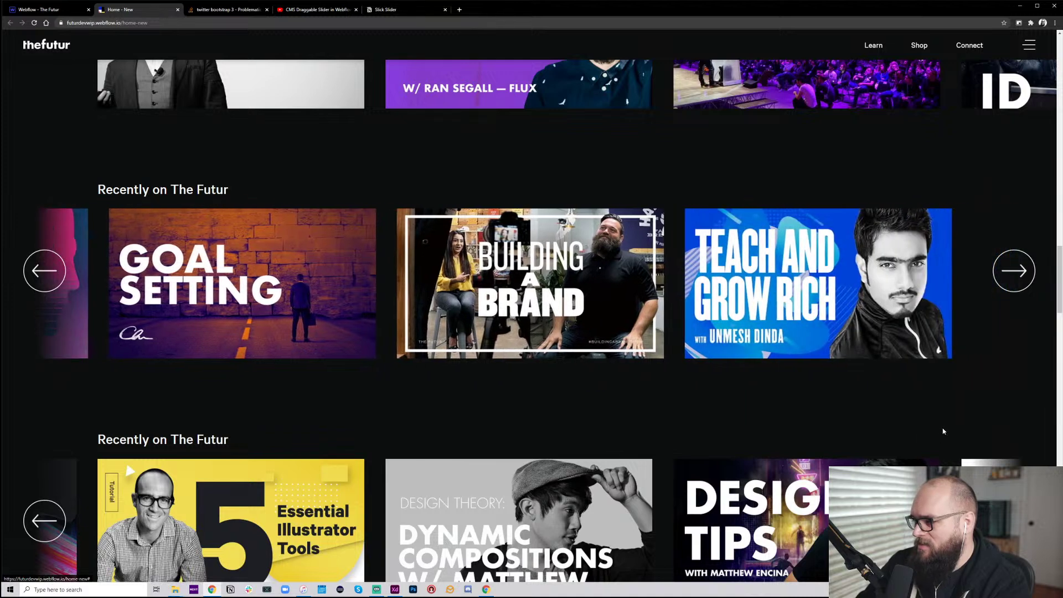
click(45, 271)
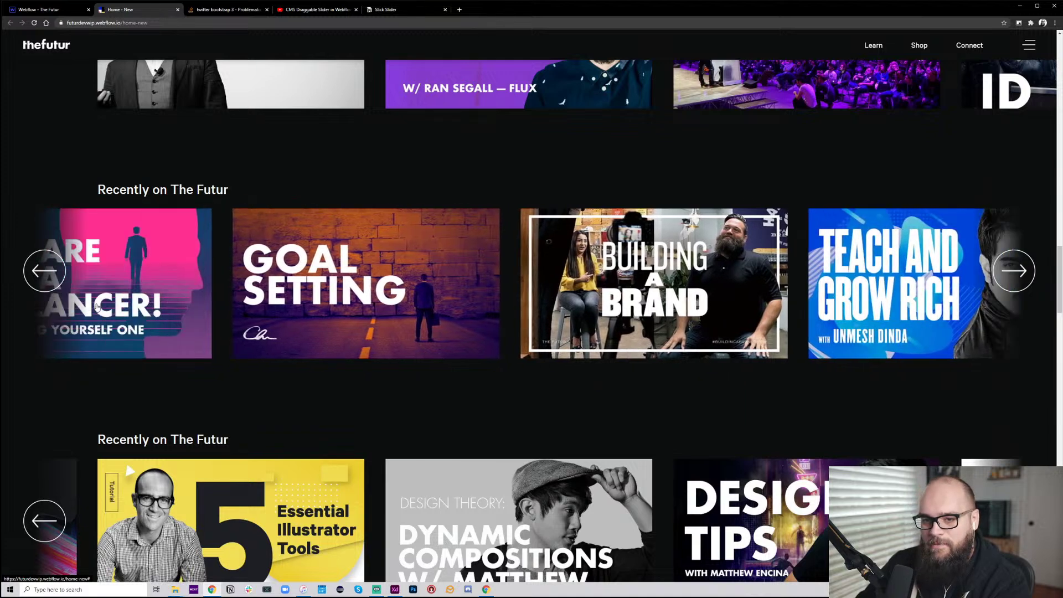
click(55, 278)
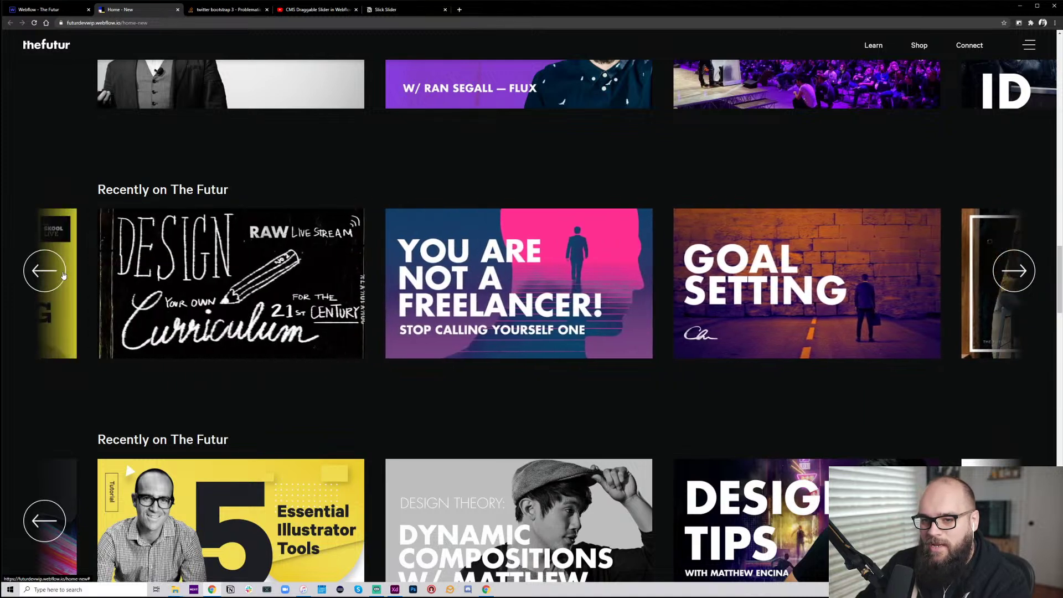
click(62, 275)
click(43, 269)
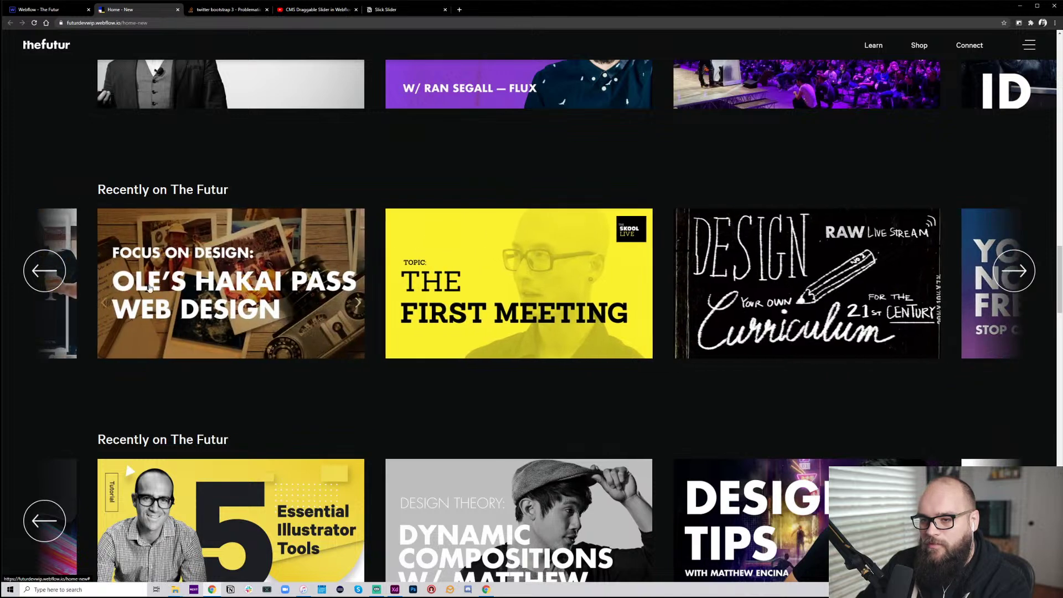
drag(149, 287, 278, 270)
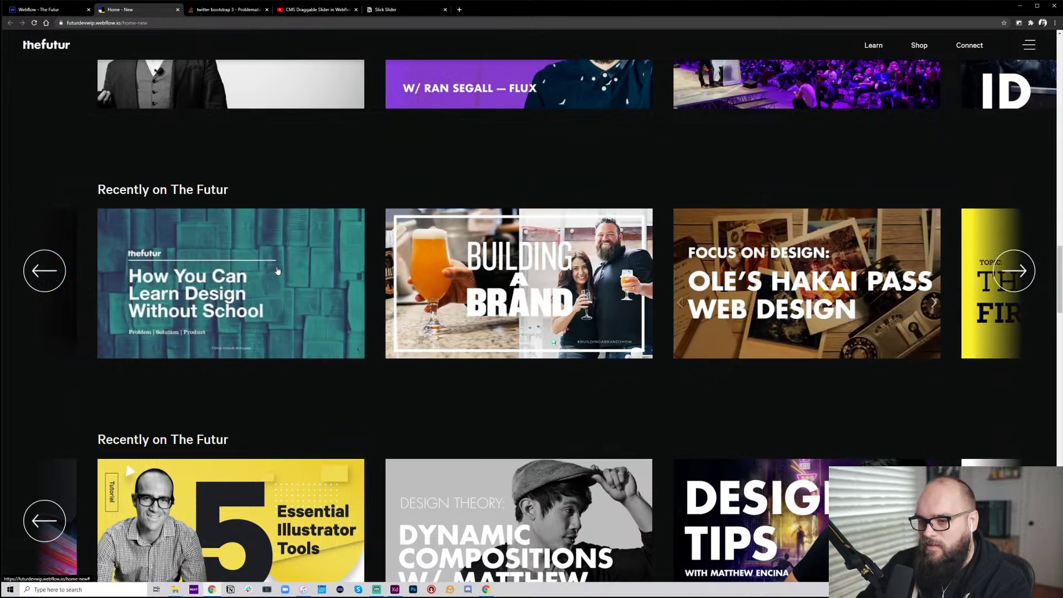
Test the carousel above Open For Enrollment by swiping its cards in both directions and using its forward arrow
scroll(499, 399, down, 3)
drag(886, 382, 704, 375)
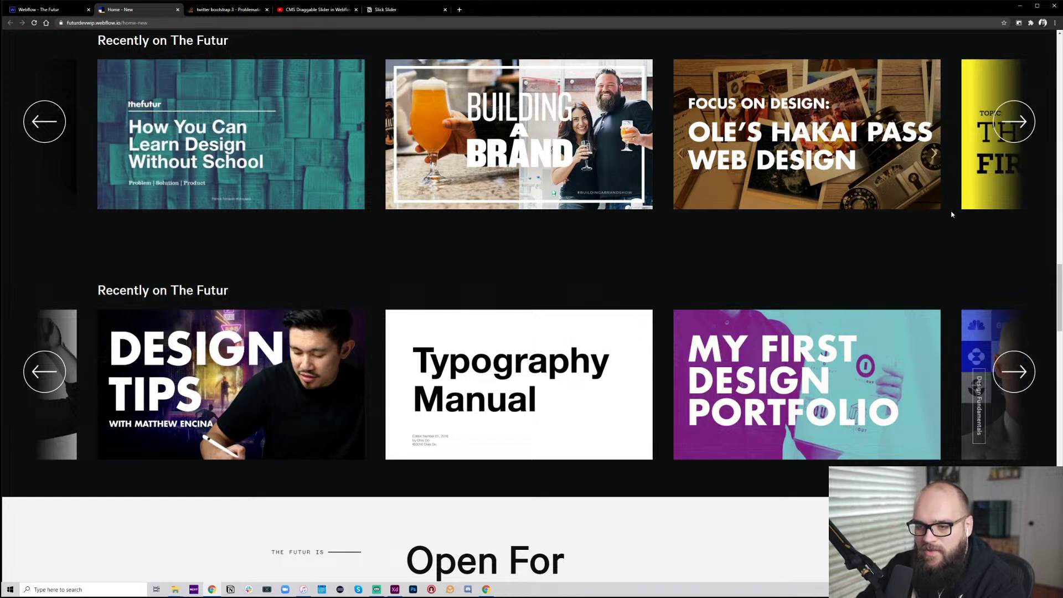
click(1007, 375)
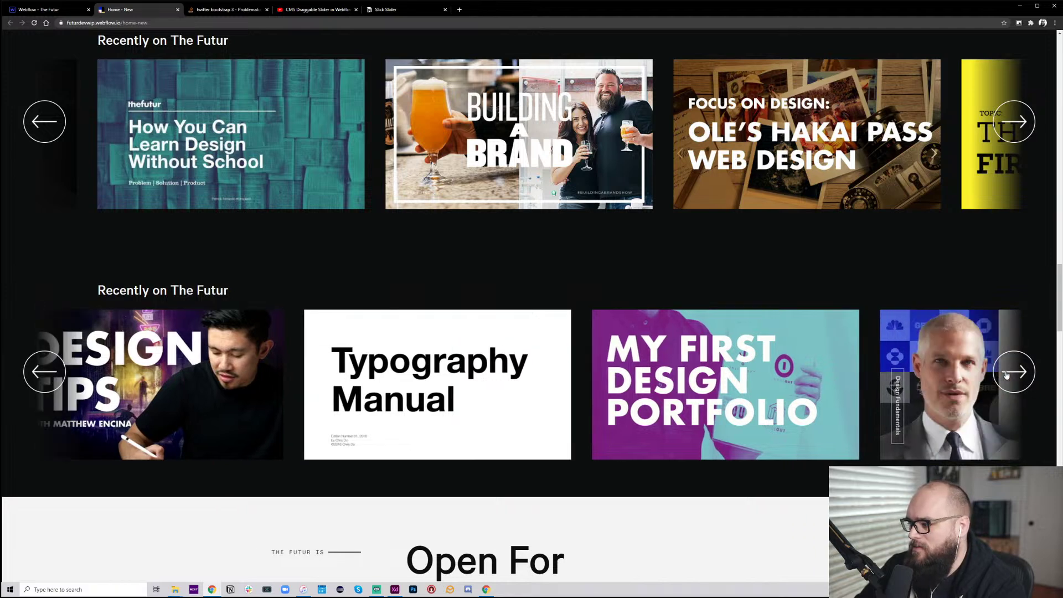
drag(881, 370, 488, 374)
drag(304, 382, 942, 388)
drag(613, 426, 984, 400)
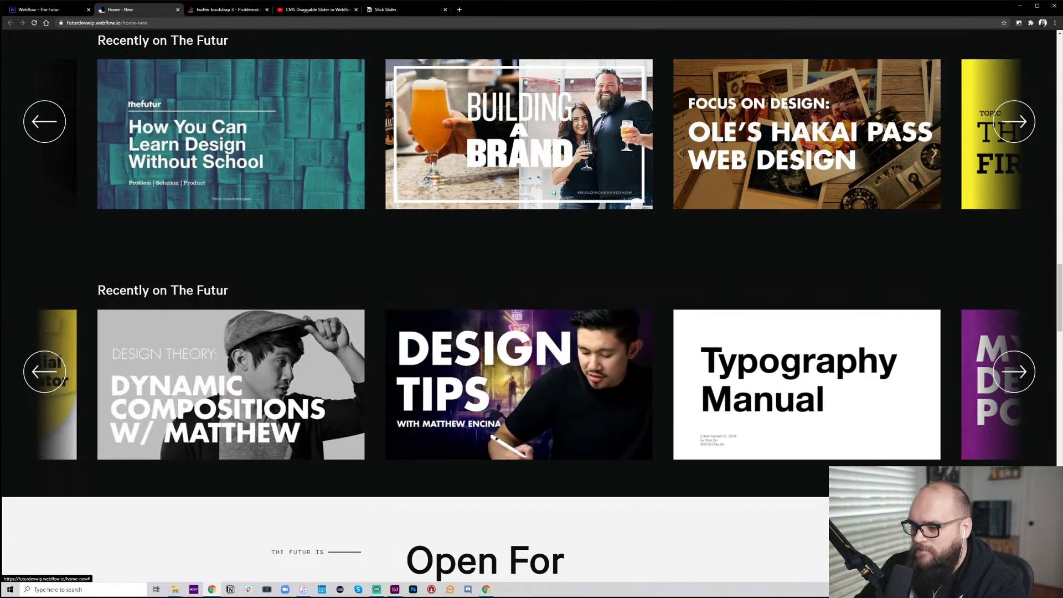